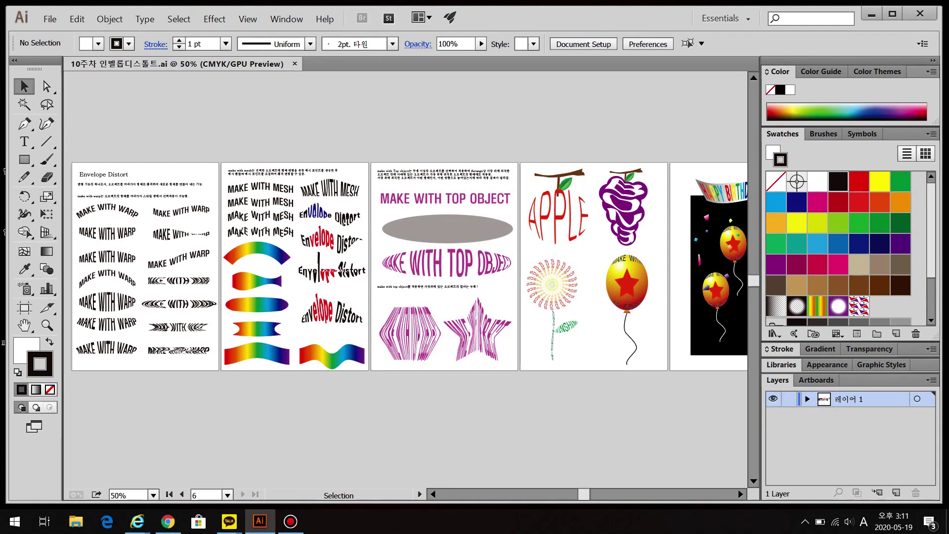
Look over the Envelope Distort example artboards covering warp, mesh, top object and the apple, flower and balloon artwork
left_click_drag(495, 267, 276, 259)
key("ctrl+plus")
key("ctrl+plus")
key("ctrl+plus")
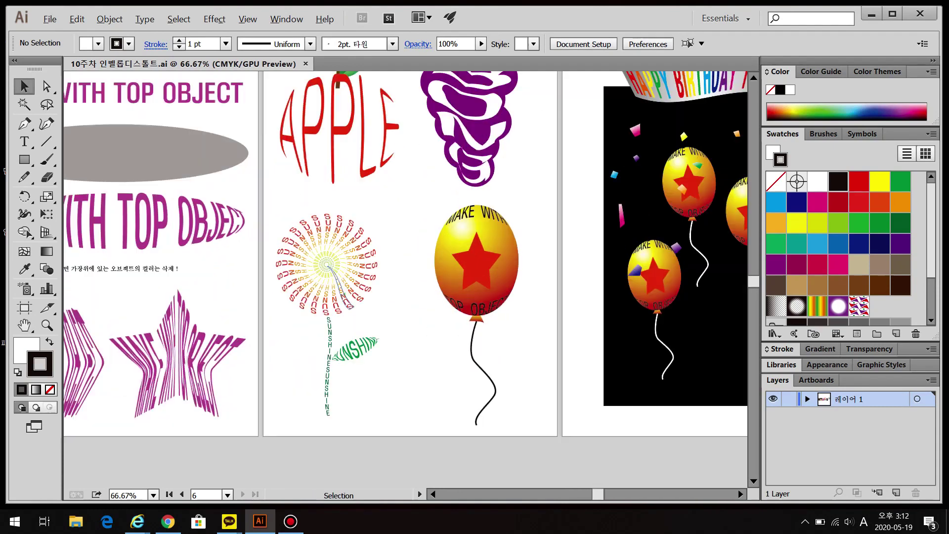
key("ctrl+plus")
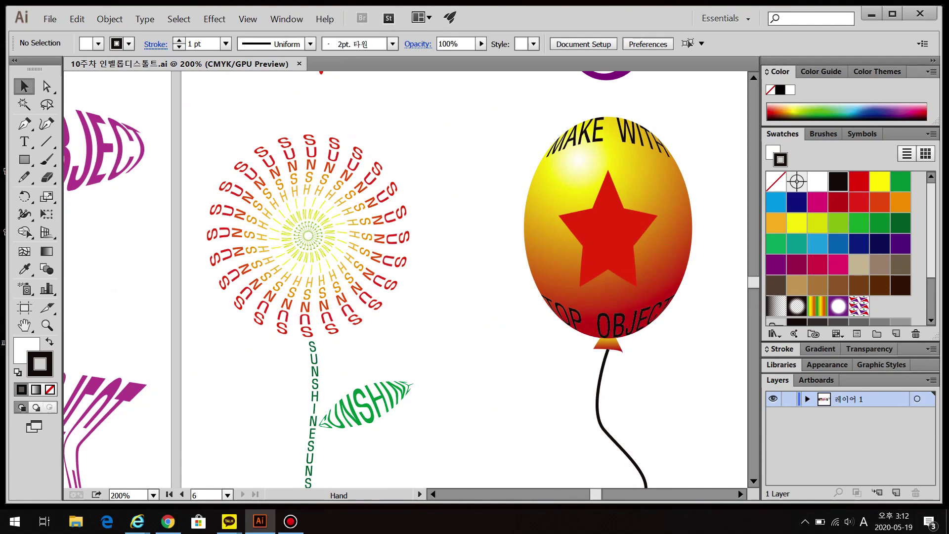
left_click_drag(346, 237, 189, 274)
key("ctrl+minus")
key("ctrl+minus")
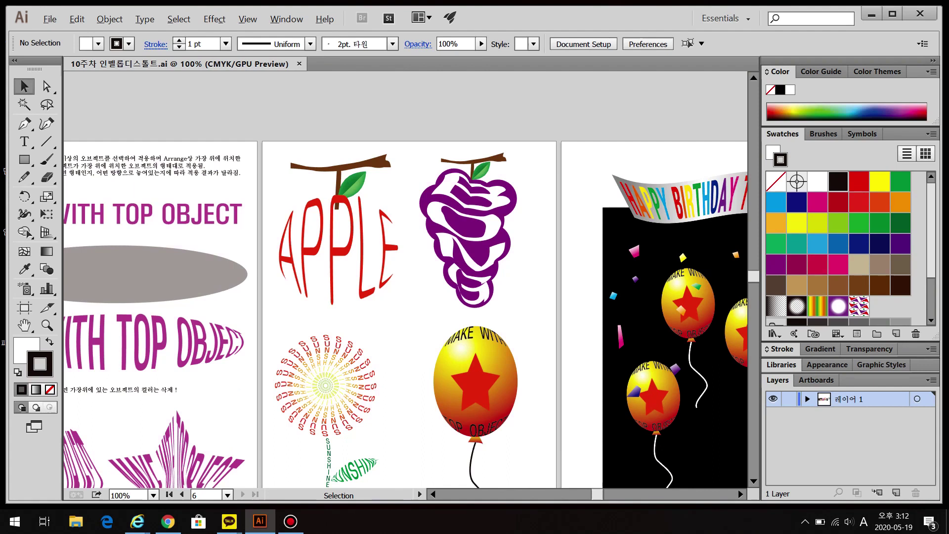
scroll(405, 311, "left", 5)
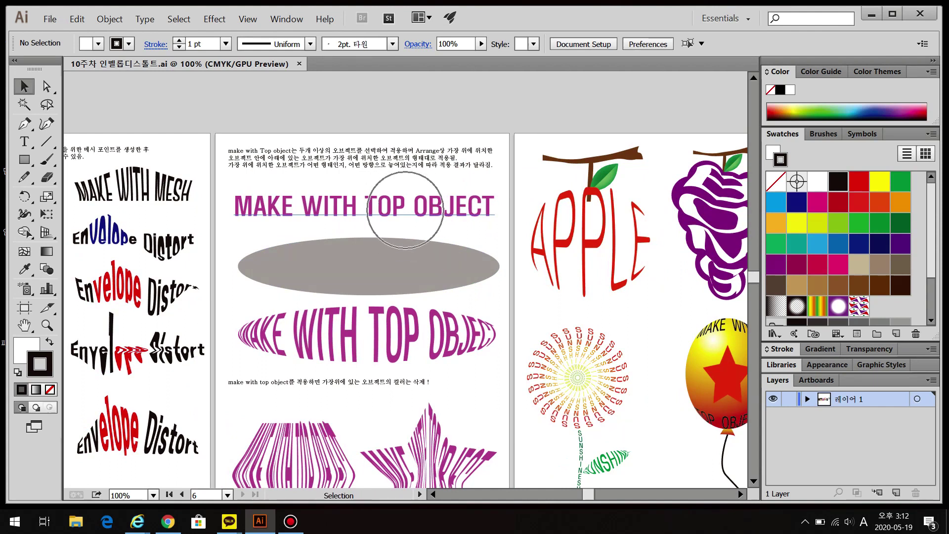
left_click_drag(369, 267, 853, 232)
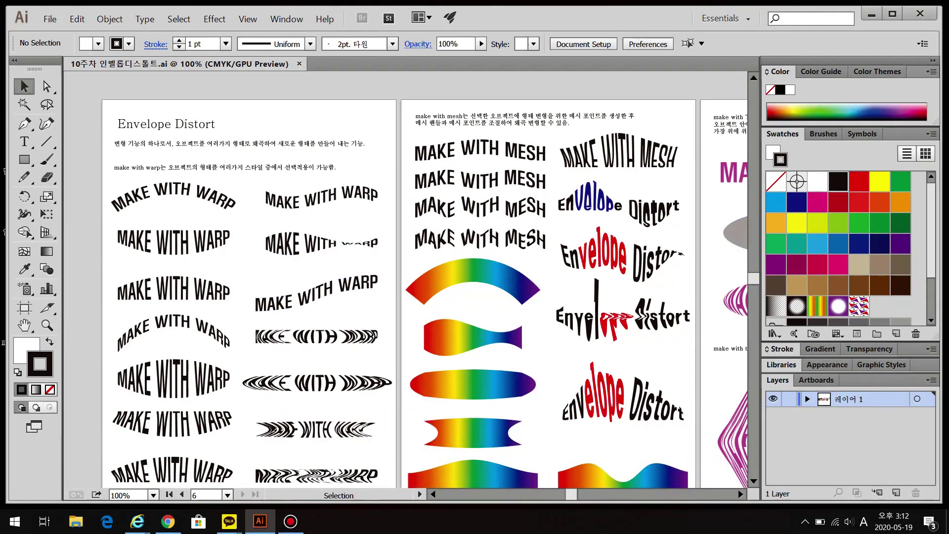
left_click(495, 240)
key("ctrl+plus")
key("ctrl+plus")
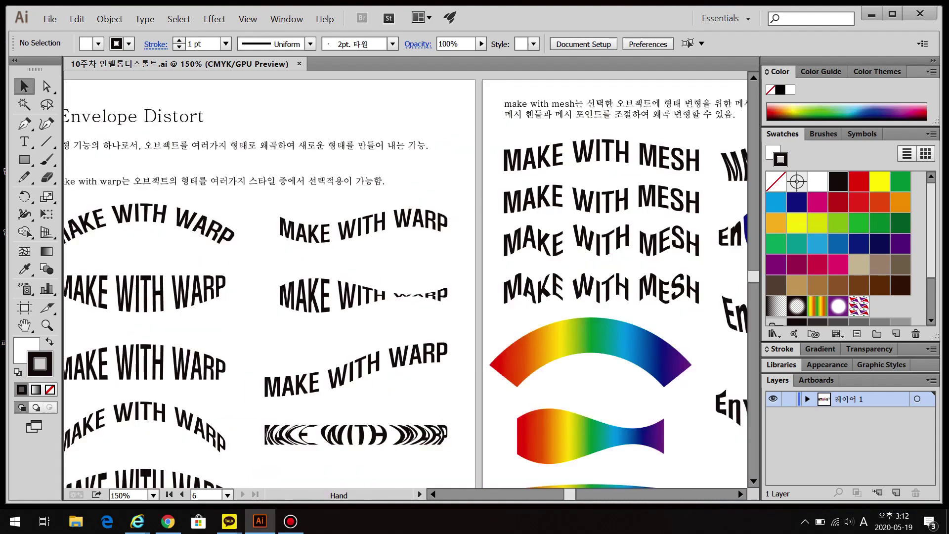
left_click_drag(204, 227, 247, 195)
Place a copy of the "Envelope Distort" title on the empty canvas above the first artboard
left_click(336, 187)
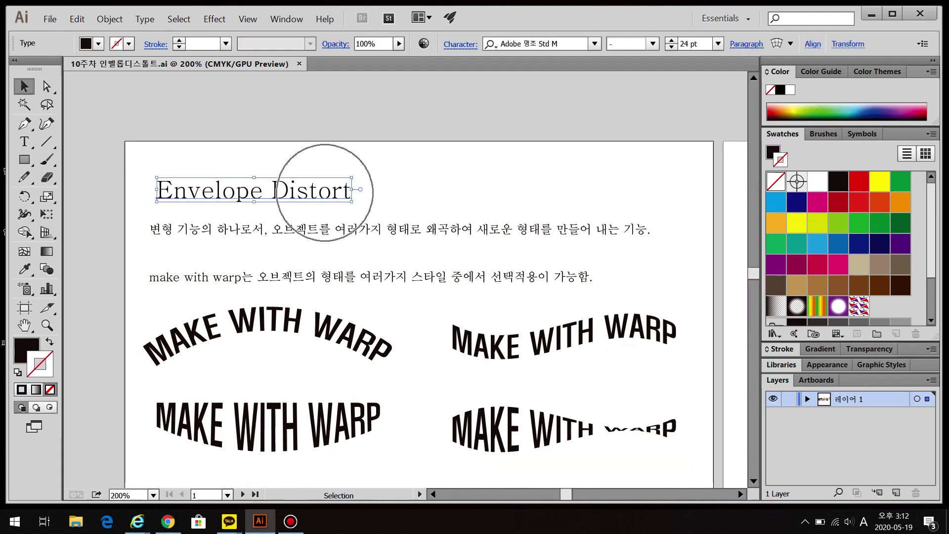
left_click_drag(336, 187, 505, 145)
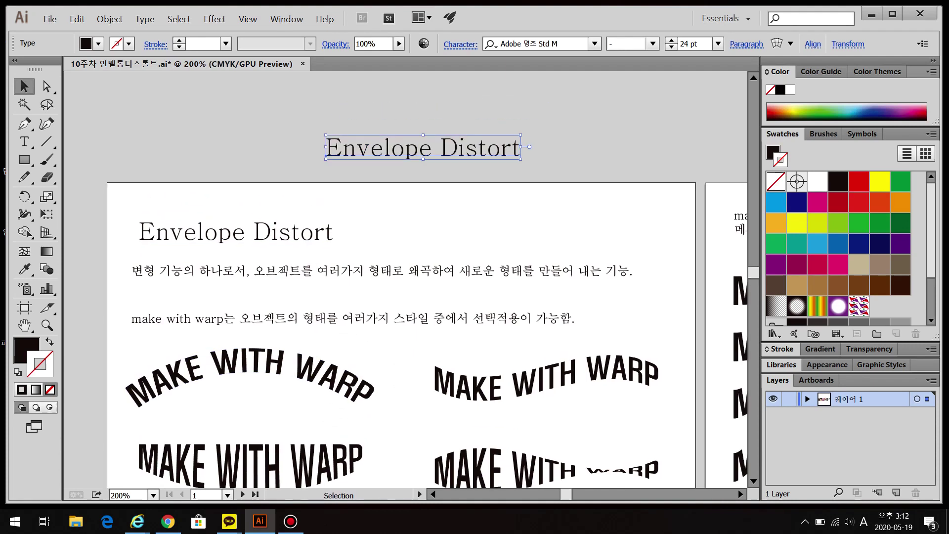
key("ctrl")
key("ctrl")
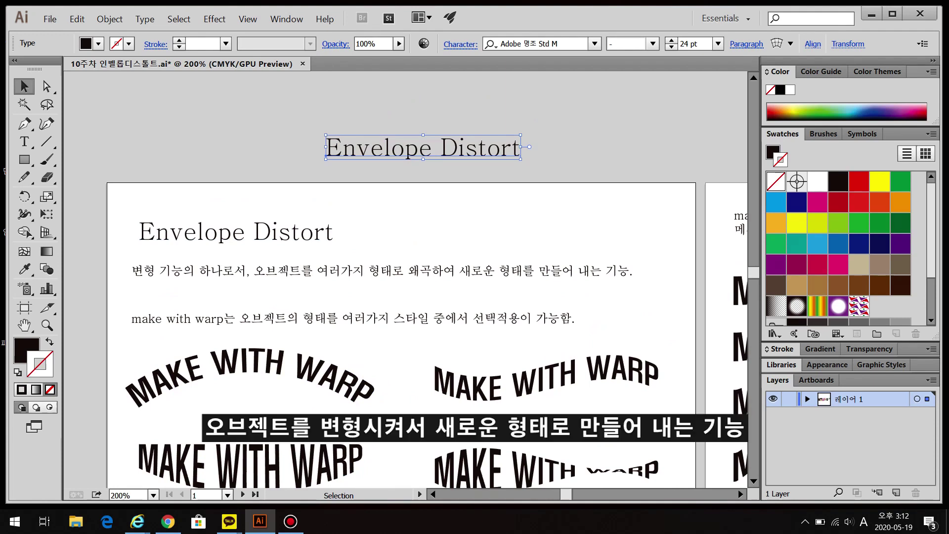
key("ctrl")
key("ctrl")
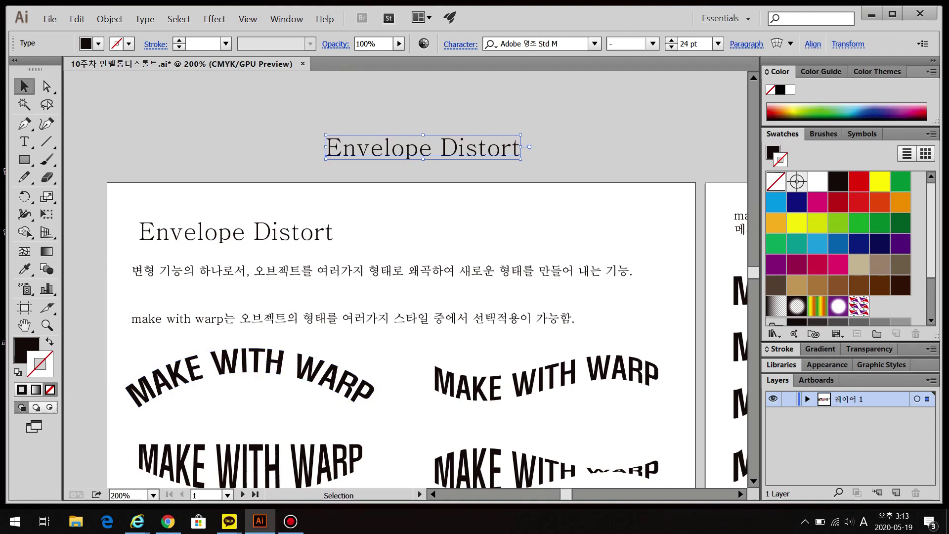
Stack five more evenly spaced copies of the "Envelope Distort" title upward from the one above the artboard
scroll(405, 286, "up", 5)
key("ctrl+c")
key("ctrl+f")
key("shift+Up")
key("shift+Up")
key("shift+Up")
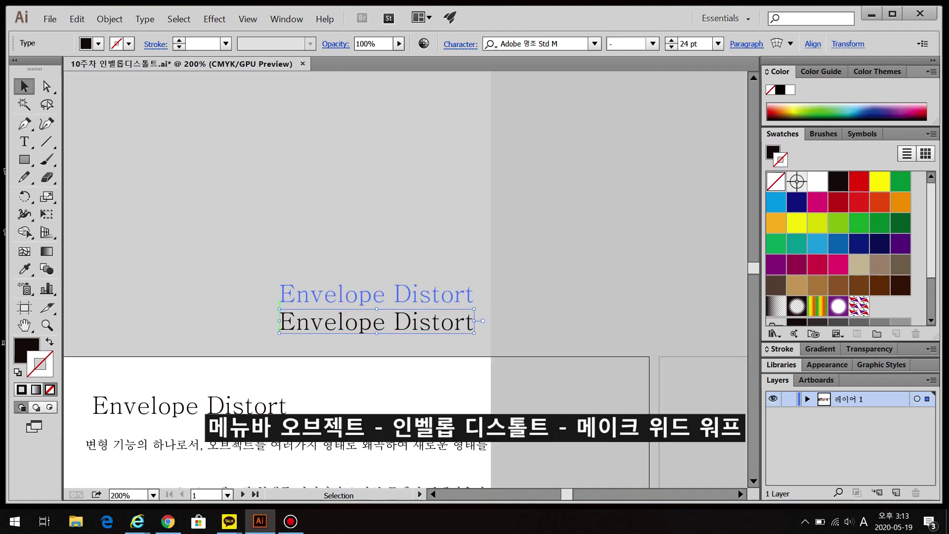
key("ctrl+d")
key("ctrl+d")
key("ctrl+d")
key("ctrl+d")
Duplicate the stack of titles to its right and move the original stack's top title up and left, clear of the others
left_click_drag(334, 140, 433, 338)
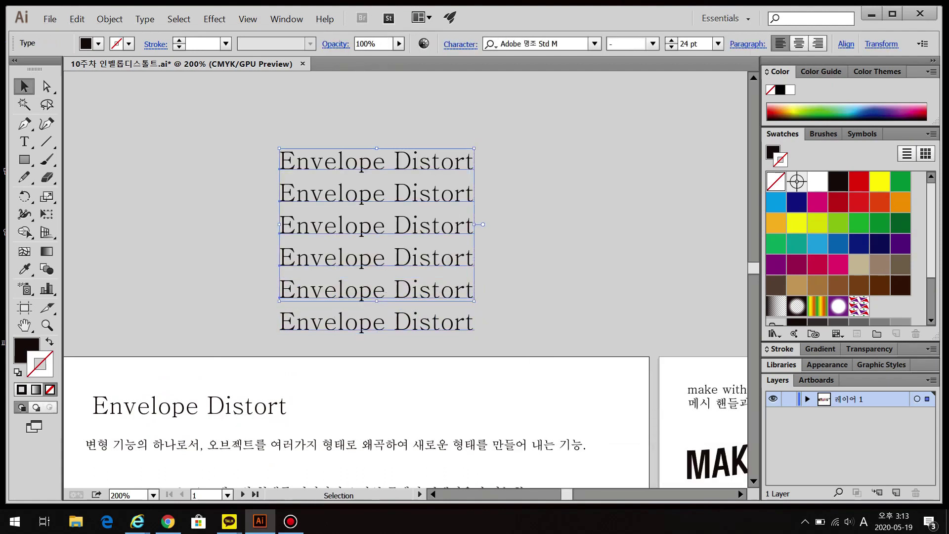
left_click_drag(375, 225, 600, 225)
key("ctrl+shift+a")
left_click_drag(346, 247, 488, 330)
left_click_drag(528, 241, 375, 190)
Start Envelope Distort's Make with Warp on the separated title and move its options dialog clear of the text
left_click(109, 19)
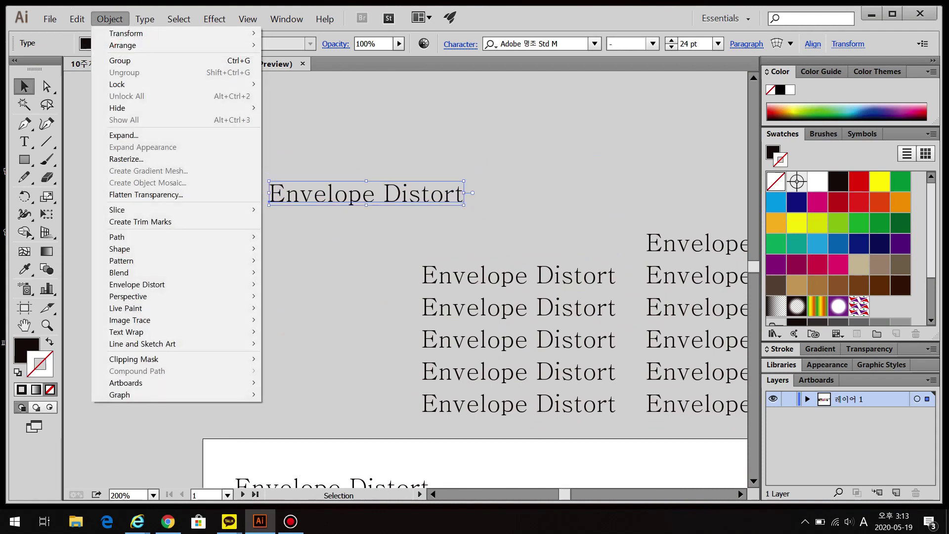
left_click(158, 285)
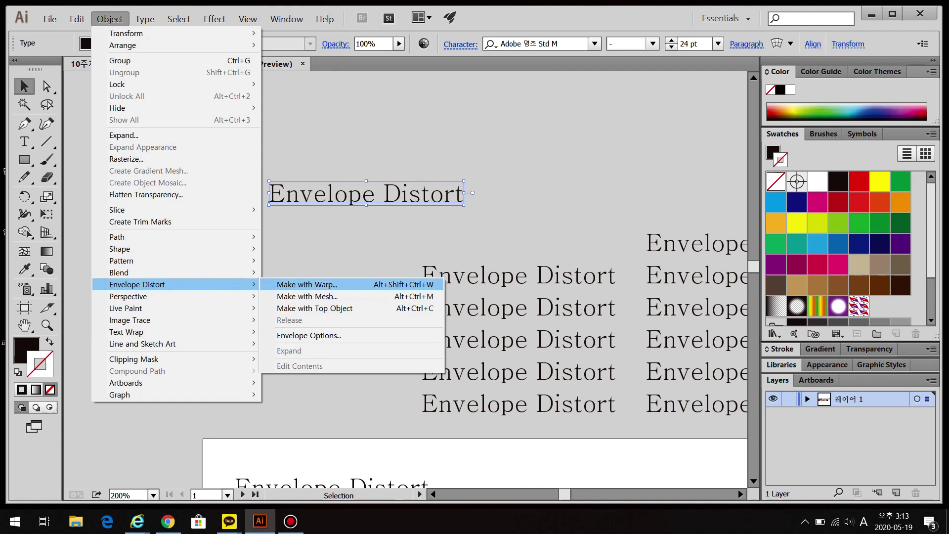
left_click(357, 288)
left_click(421, 289)
left_click(421, 289)
left_click_drag(716, 151, 588, 102)
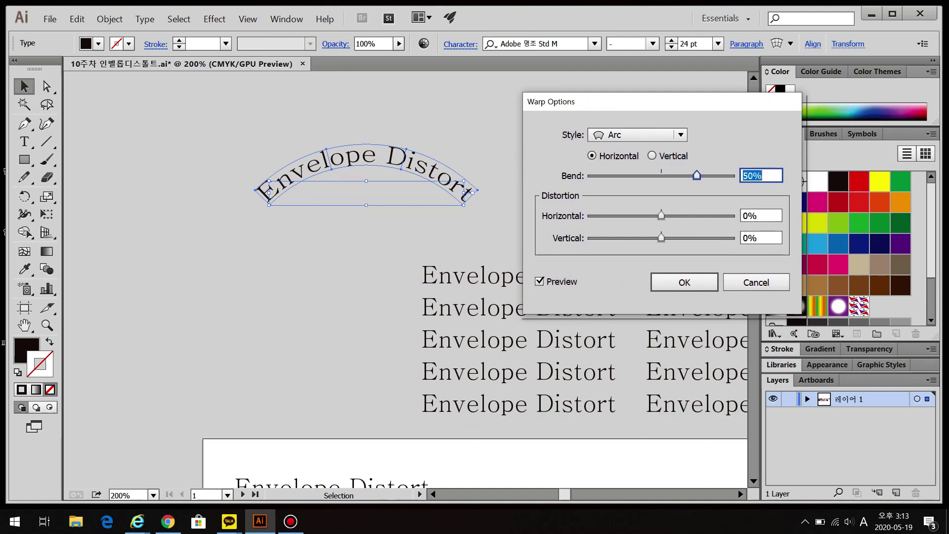
Preview the Arc Lower, Arc Upper, Arch, Bulge and Shell Lower warp styles on the separated title
left_click(643, 134)
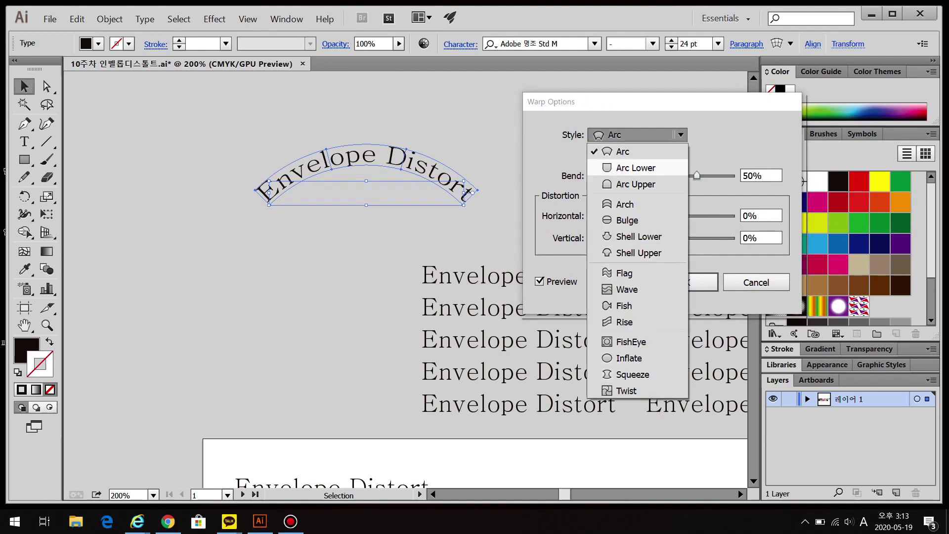
left_click(635, 168)
left_click(637, 135)
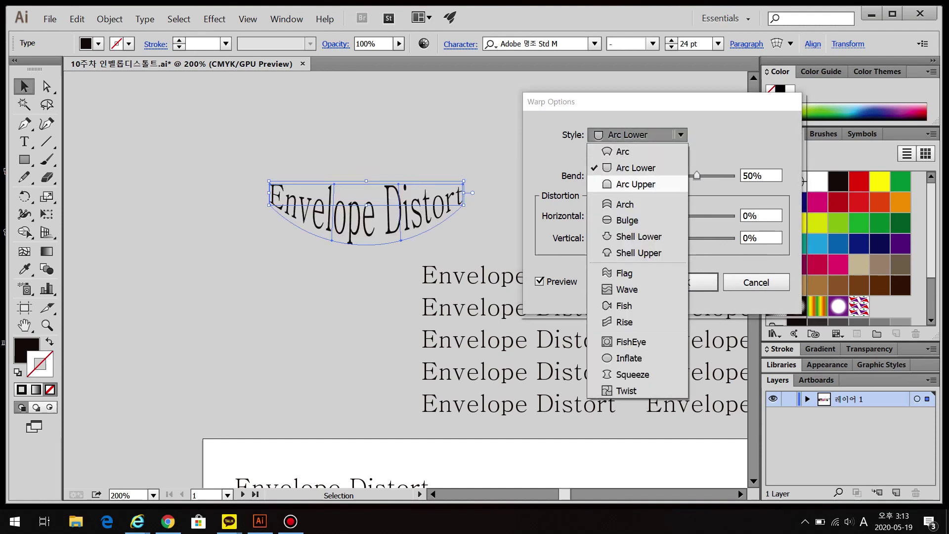
left_click(635, 183)
left_click(638, 135)
left_click(624, 204)
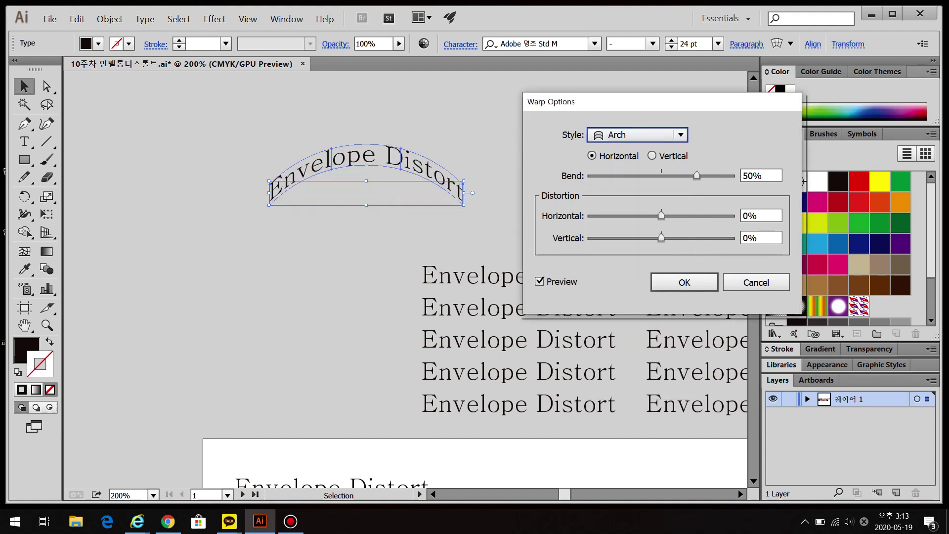
left_click(638, 134)
left_click(627, 220)
left_click(638, 135)
left_click(637, 236)
Set the warp style to Flag and compare its vertical direction with the horizontal one
left_click(637, 135)
left_click(624, 273)
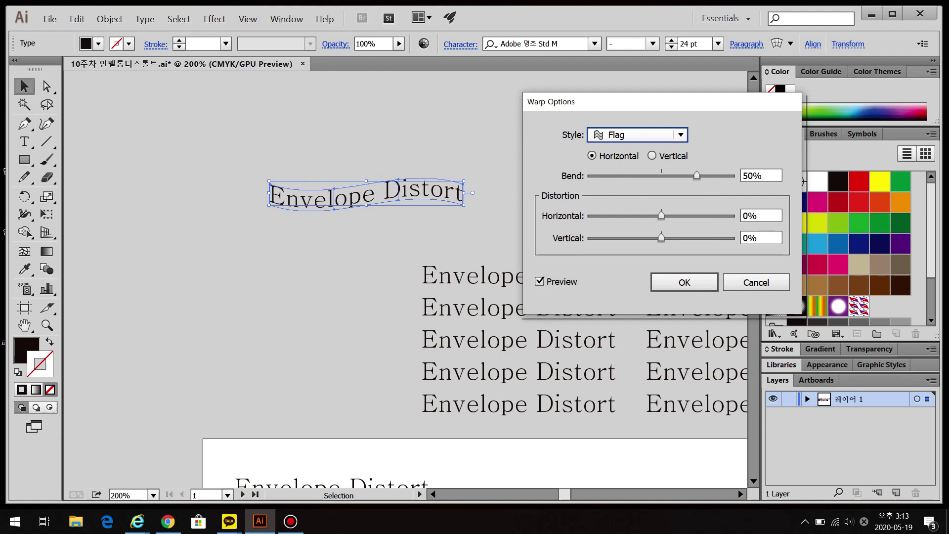
left_click(652, 156)
left_click(592, 156)
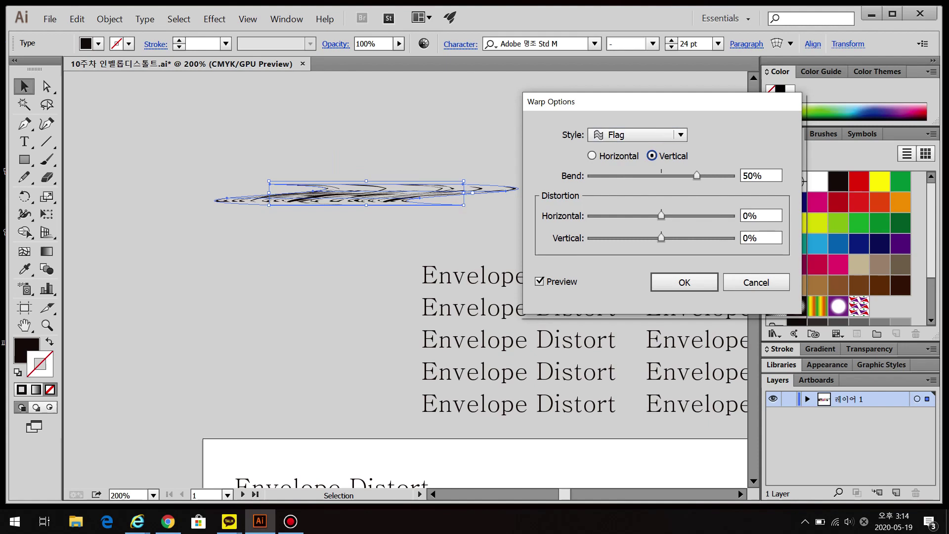
Try the vertical Flag warp with the bend reduced to 4%
key("Right")
key("Left")
key("Right")
left_click_drag(697, 175, 664, 176)
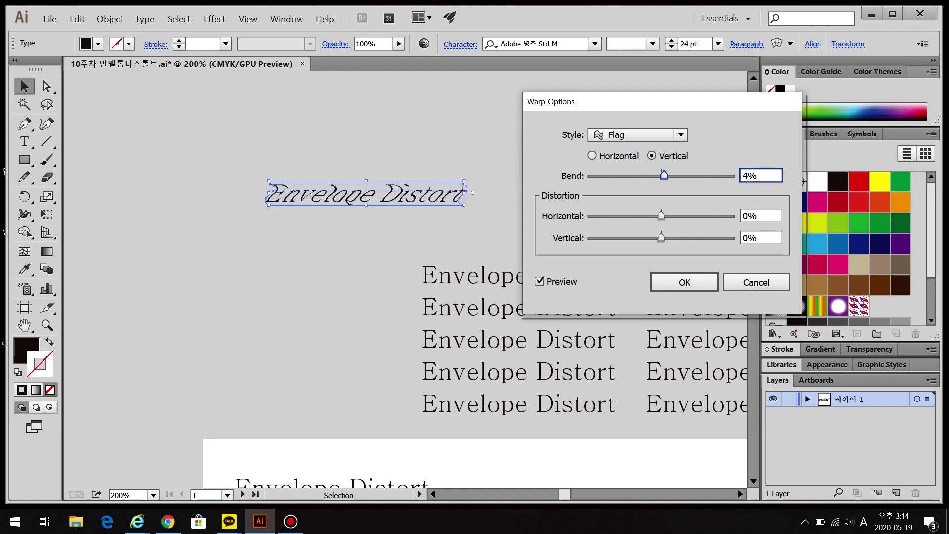
Set the Flag warp to horizontal with a bend of -89%, previewing stronger and weaker bends on the way
left_click(591, 155)
left_click_drag(664, 175, 746, 175)
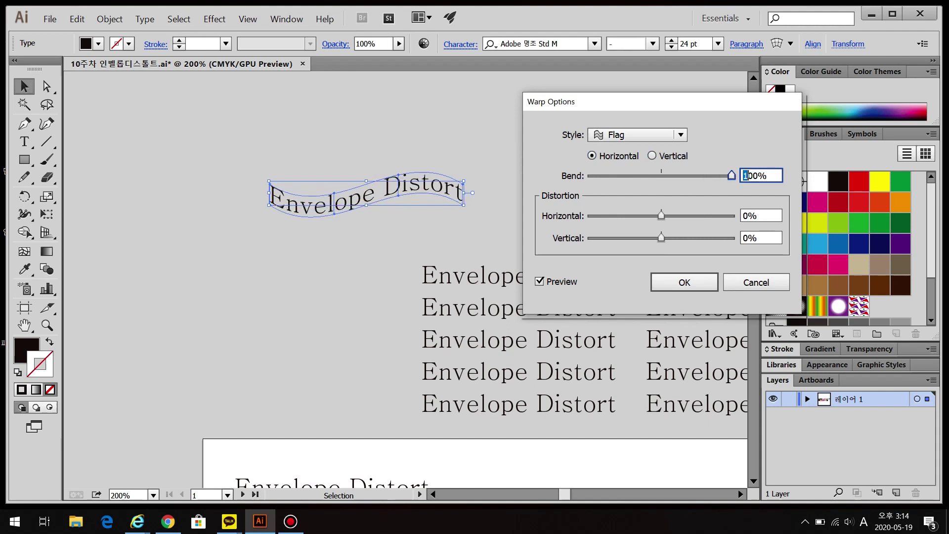
type("-35")
key("Down")
key("Down")
key("Down")
key("Down")
key("Down")
key("Down")
key("Down")
key("Down")
key("Down")
key("Down")
key("Down")
key("Down")
key("Down")
key("Down")
key("Down")
key("Down")
key("Down")
key("Down")
key("Down")
key("Down")
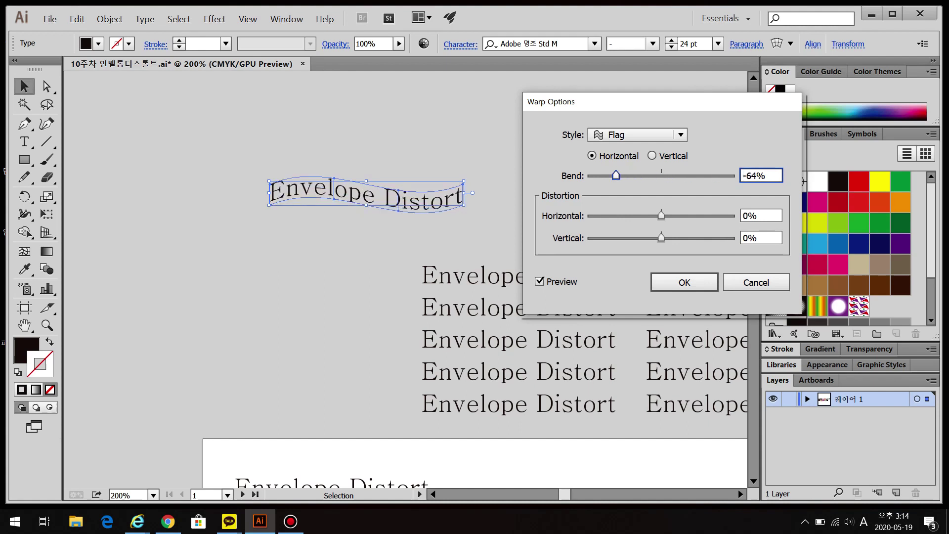
key("Down")
key("Down")
key("Down")
key("Down")
key("Down")
key("Down")
key("Down")
key("Down")
key("Down")
key("Down")
key("Down")
key("Down")
key("Down")
key("Down")
key("Down")
key("Down")
key("Down")
key("Down")
key("Down")
key("Down")
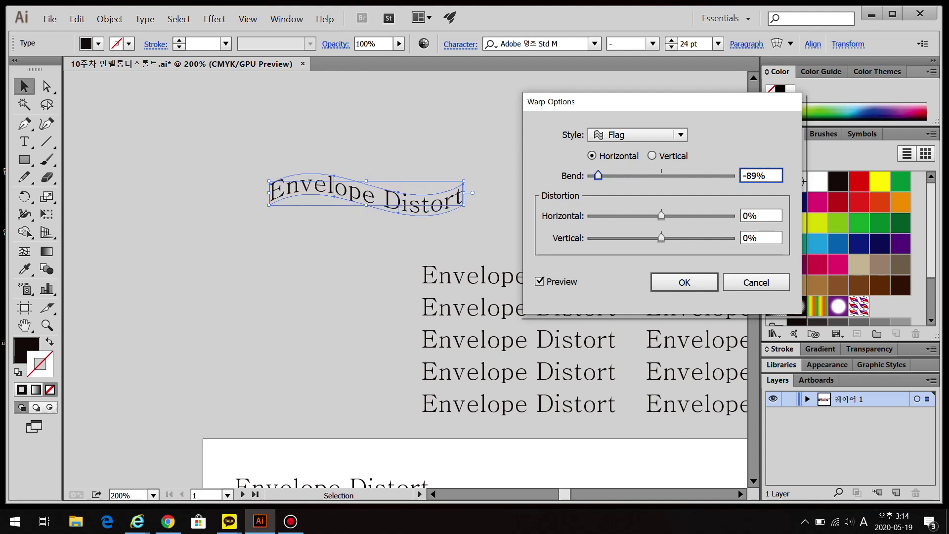
Raise the horizontal distortion gradually through 31% and 74% to preview its effect on the title
key("Tab")
key("Up")
key("Up")
key("Up")
key("Up")
key("Up")
key("Up")
key("Up")
key("Up")
key("Up")
key("Up")
key("Up")
key("Up")
key("Up")
key("Up")
key("Up")
key("Up")
key("Up")
key("Up")
key("Up")
key("Up")
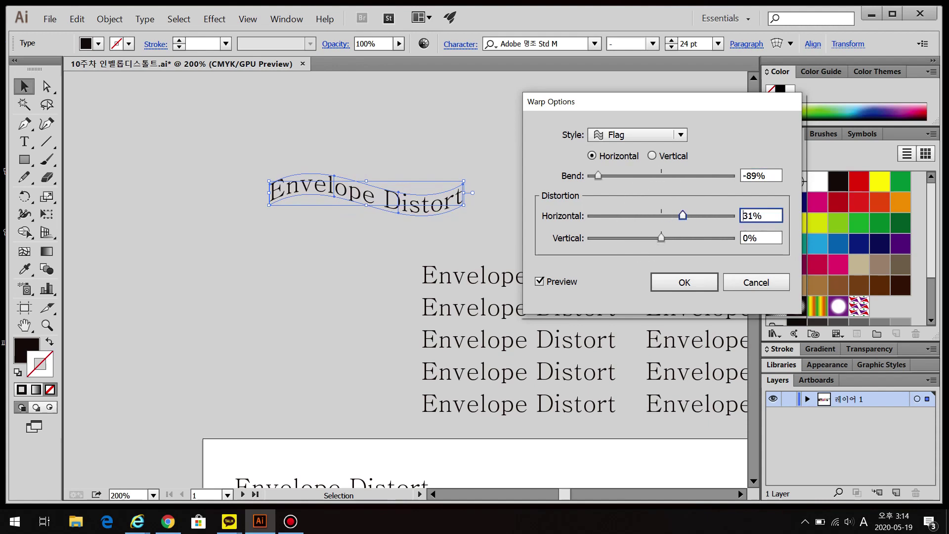
key("Up")
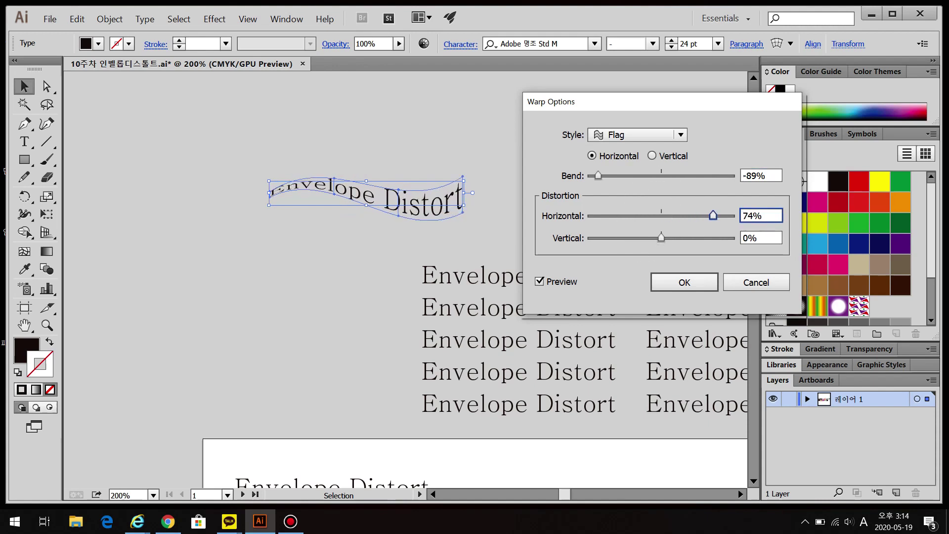
key("Up")
key("Up")
key("Up")
key("Up")
key("Up")
key("Up")
key("Up")
key("Up")
key("Up")
key("Up")
key("Up")
key("Up")
key("Up")
key("Up")
key("Up")
key("Up")
Set the warp's horizontal distortion to 1% and its vertical distortion to -28%
type("13")
key("BackSpace")
key("Tab")
type("-25")
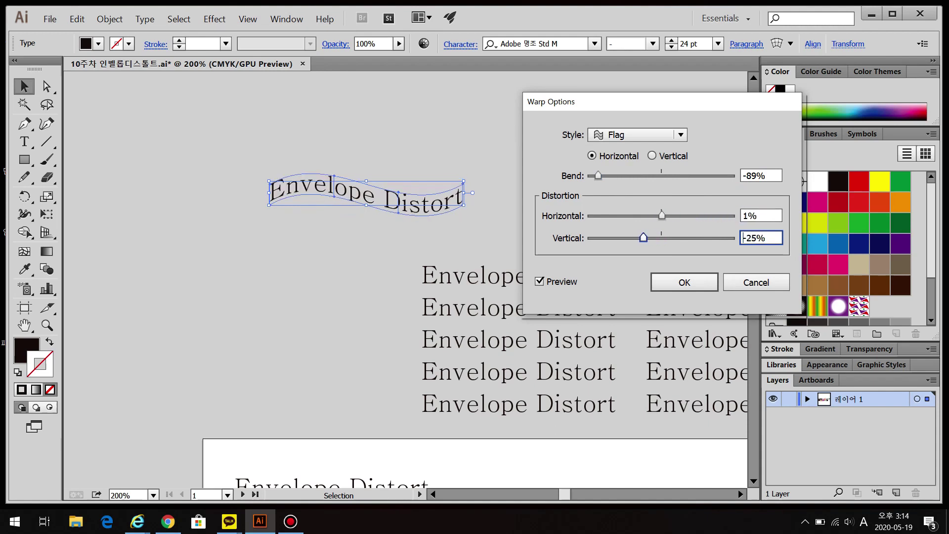
key("Down")
key("Down")
key("Down")
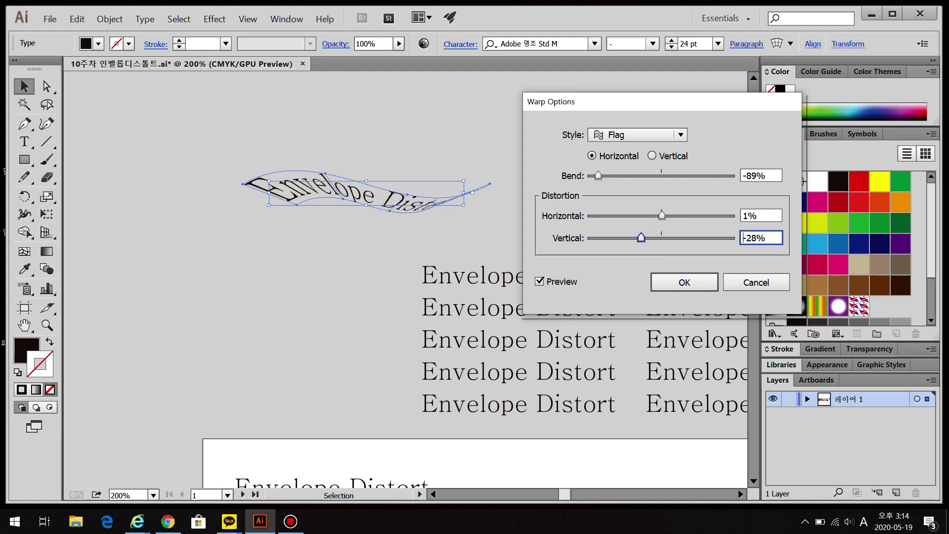
Lower the warp's vertical distortion to -43% to preview its effect on the title
key("Down")
key("Down")
key("Down")
key("Down")
key("Down")
key("Down")
key("Down")
key("Down")
key("Down")
key("Down")
key("Down")
key("Down")
key("Down")
key("Down")
key("Down")
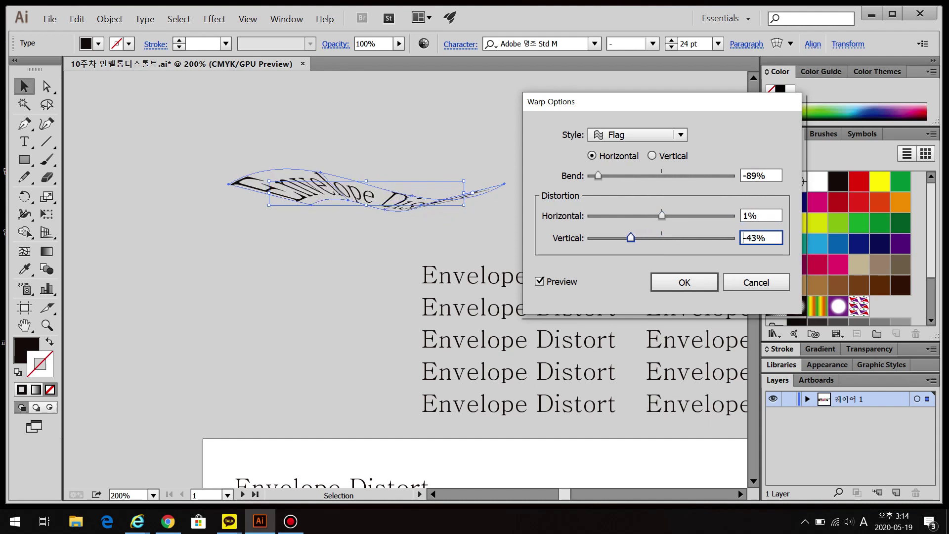
Try a positive vertical distortion of 28% on the Flag warp
key("shift+Up")
key("shift+Up")
key("shift+Up")
key("shift+Up")
key("shift+Up")
key("shift+Up")
key("shift+Up")
key("Up")
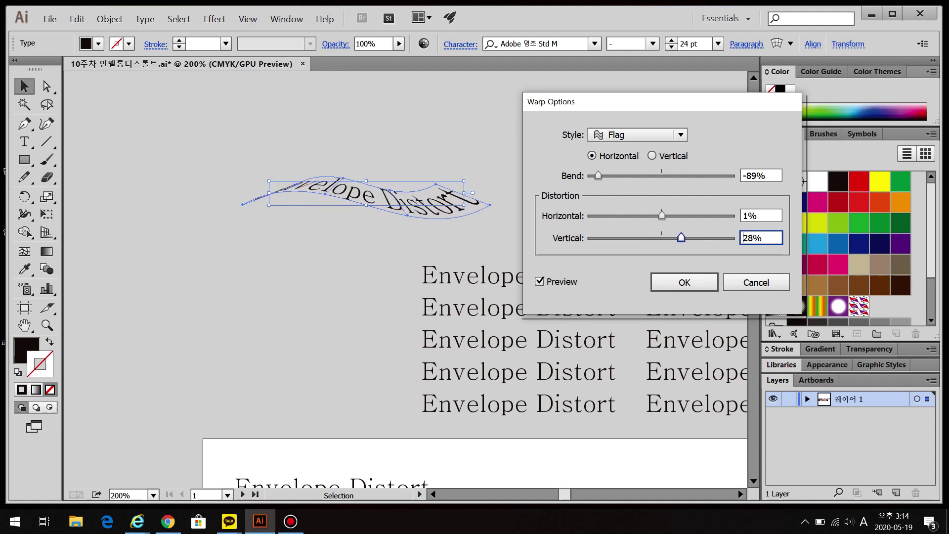
Set the warp's vertical distortion to 0% and apply the Flag warp to the title
key("shift+Down")
key("shift+Down")
key("shift+Down")
key("shift+Up")
key("Down")
key("Down")
key("Down")
key("Down")
key("Down")
key("Down")
key("shift+Up")
key("shift+Down")
key("Down")
key("Down")
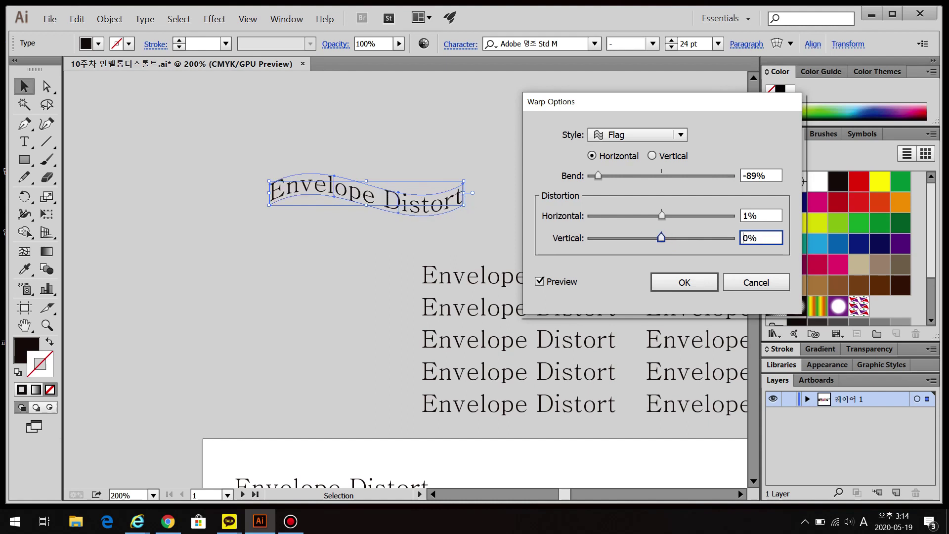
left_click(684, 282)
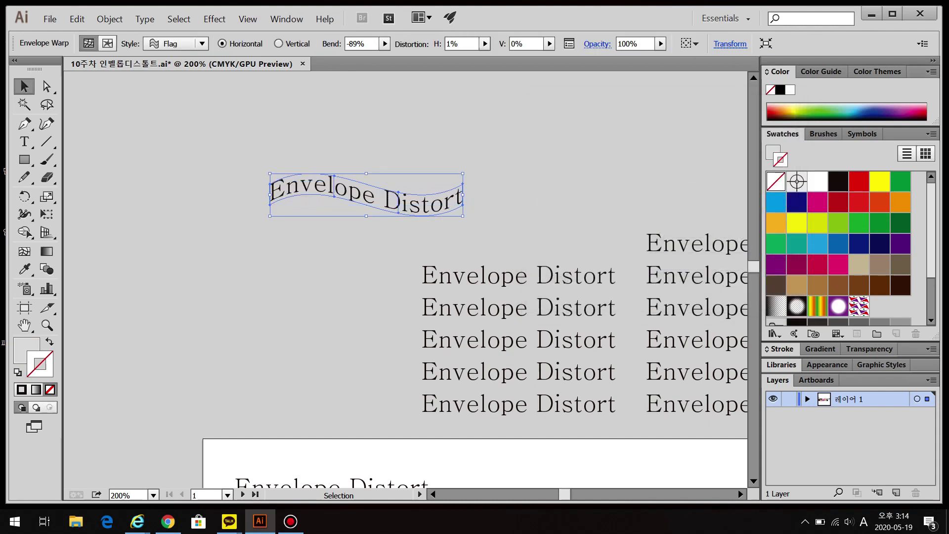
Raise the pair of envelope mesh points at the "l" with Direct Selection and adjust the direction handles at the start of the text
scroll(396, 195, "up", 2)
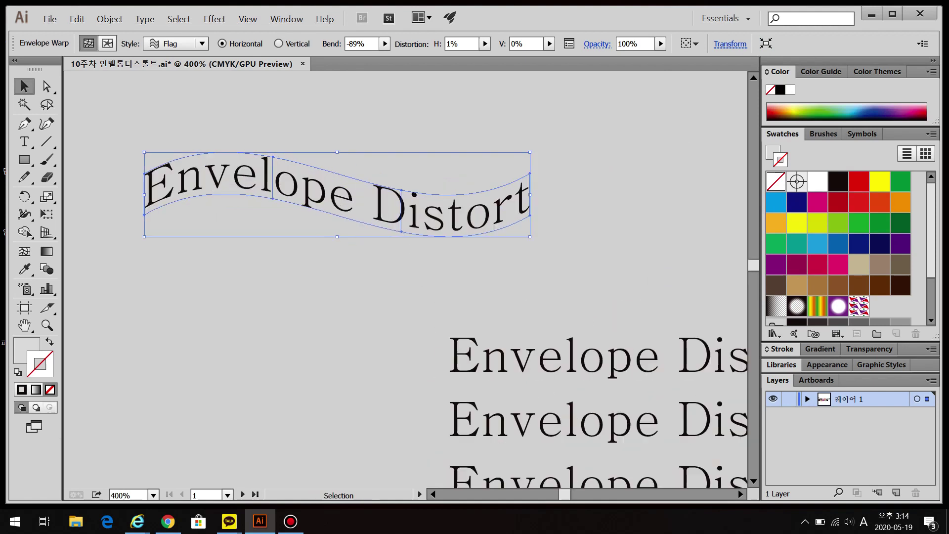
key("ctrl+shift+a")
key("ctrl+z")
left_click(47, 86)
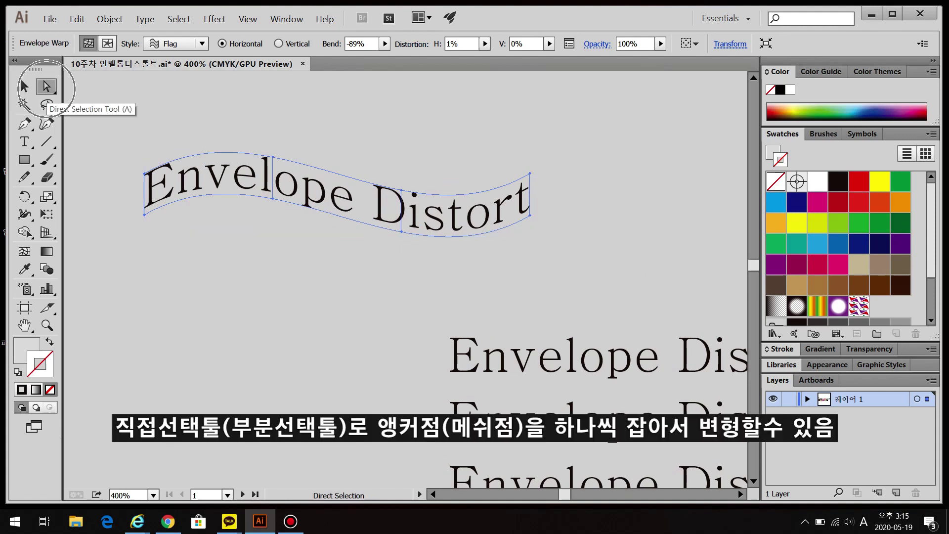
left_click(272, 199)
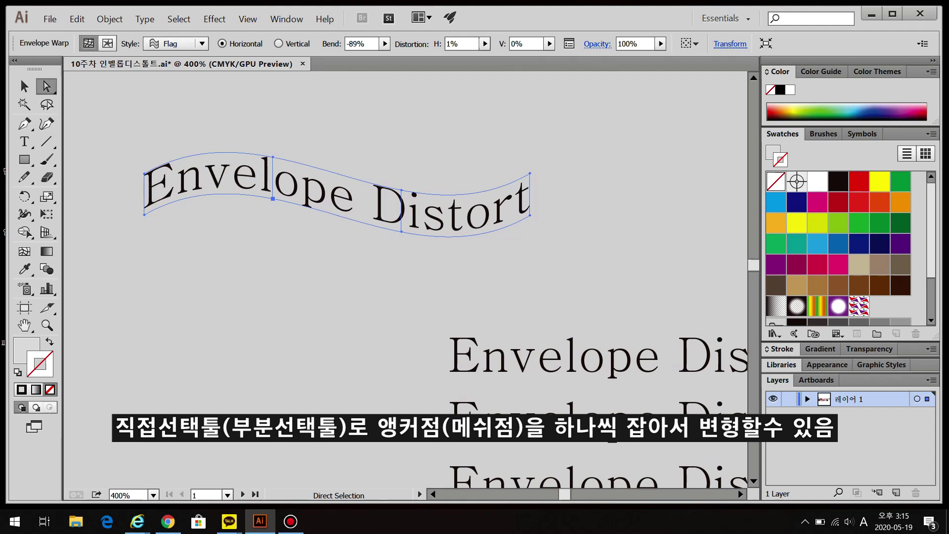
left_click(272, 157)
left_click(273, 199, "shift")
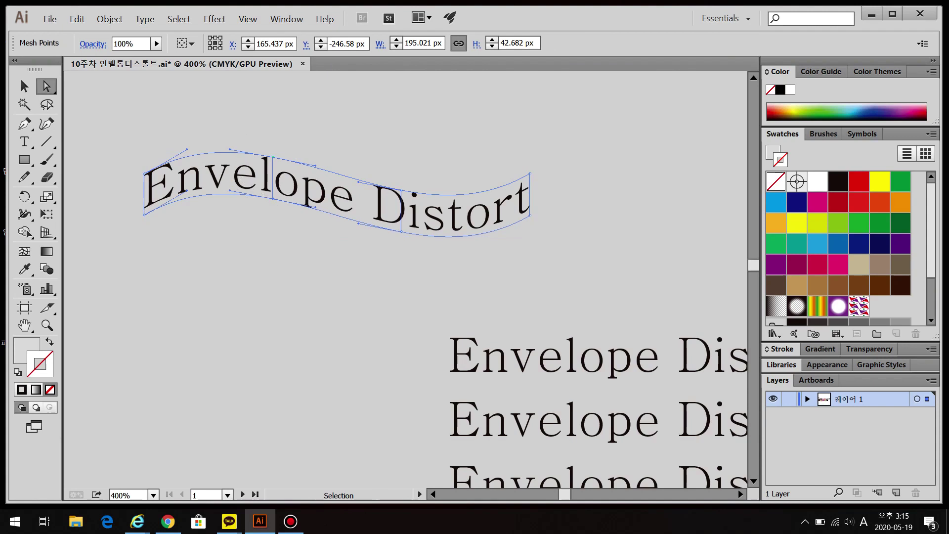
left_click_drag(273, 157, 273, 119)
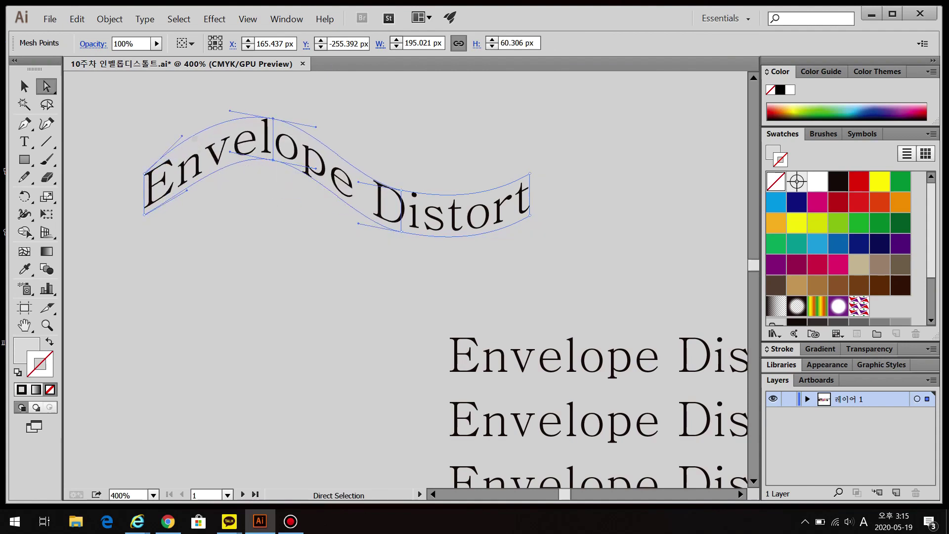
left_click_drag(182, 135, 181, 133)
left_click_drag(188, 177, 188, 176)
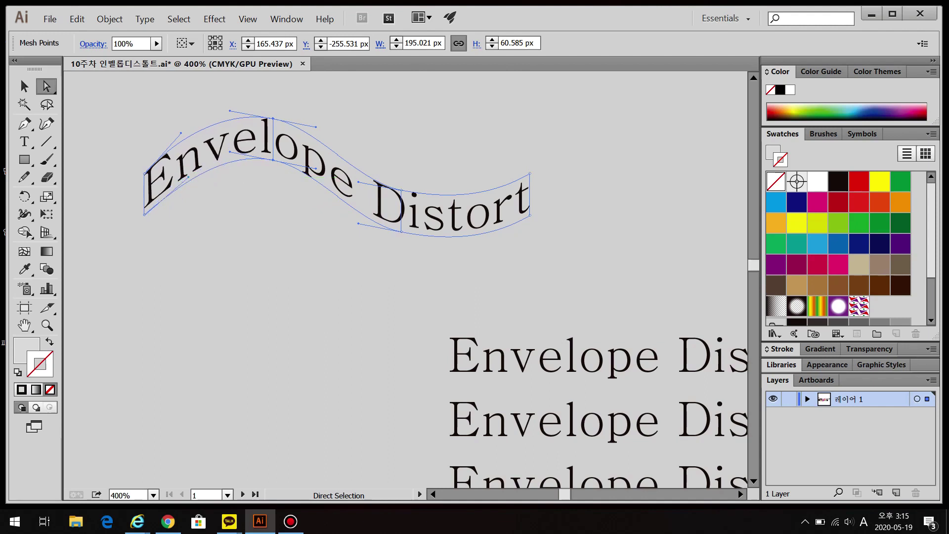
Move the upper and lower mesh points between the "D" and "i" downward together
left_click(401, 231)
left_click(401, 190, "shift")
left_click_drag(401, 231, 401, 258)
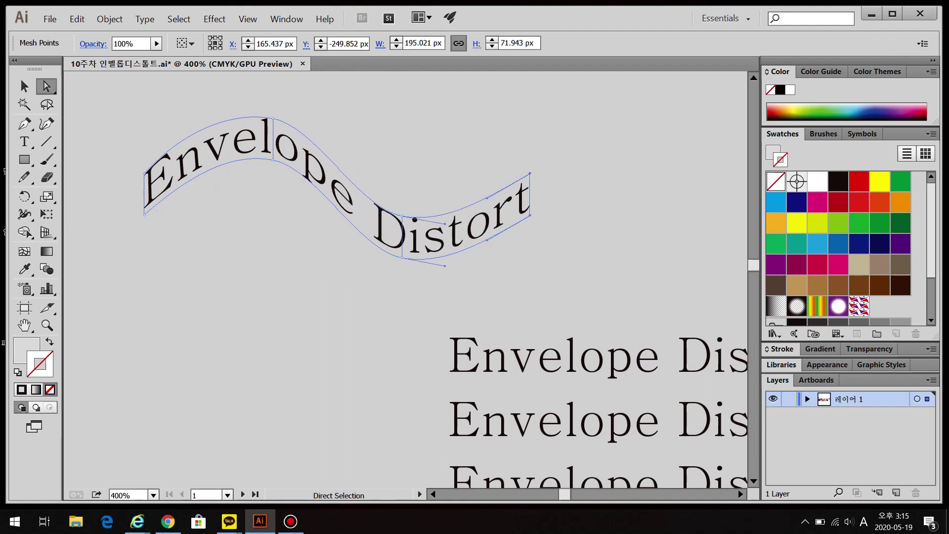
Raise the envelope's end mesh points beside the final "t" and deselect the warped text
key("Up")
key("Up")
key("Up")
key("Up")
key("Up")
key("Up")
key("Up")
key("Up")
key("Up")
key("Up")
key("Up")
key("Up")
key("Up")
key("Up")
key("Up")
key("Up")
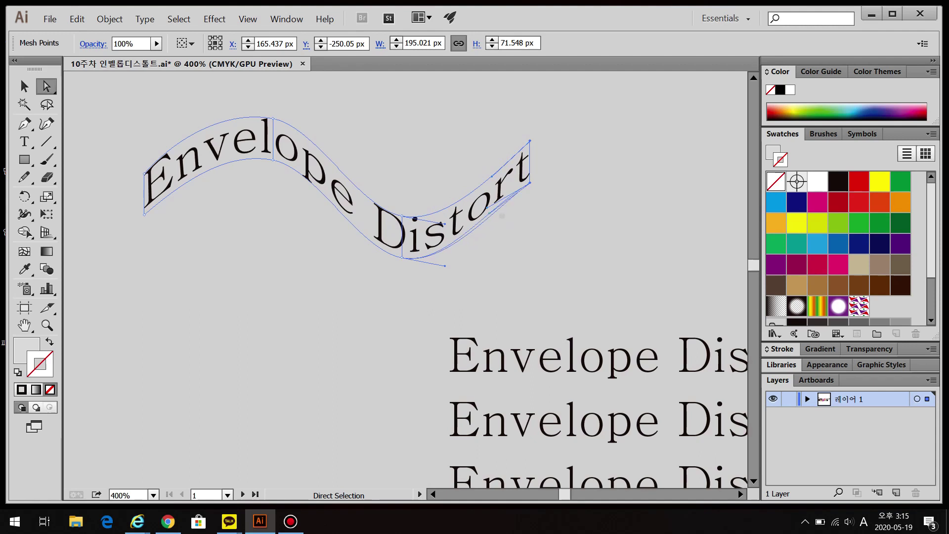
key("ctrl+shift+a")
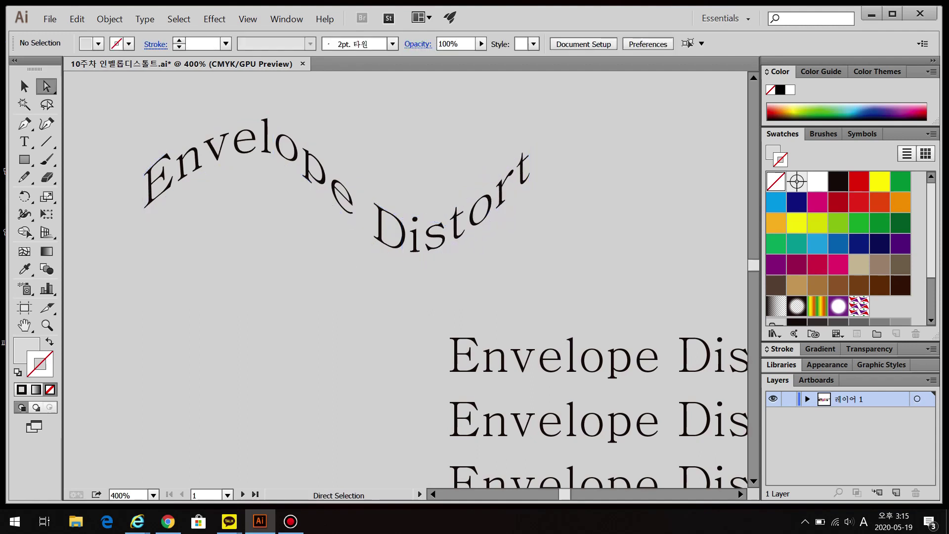
Examine the sample artboards for Make with Warp and Make with Mesh, and return to the title copies
scroll(366, 265, "down", 4)
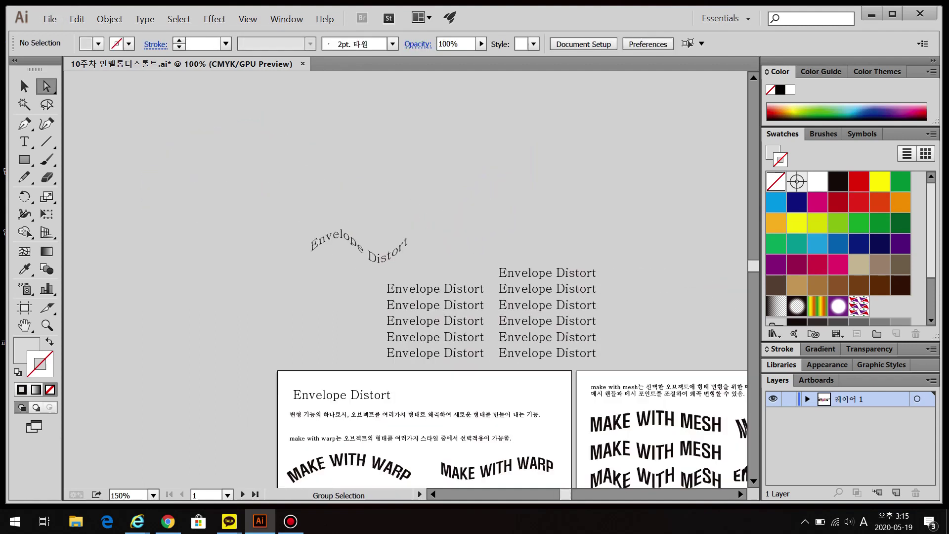
scroll(299, 271, "down", 1)
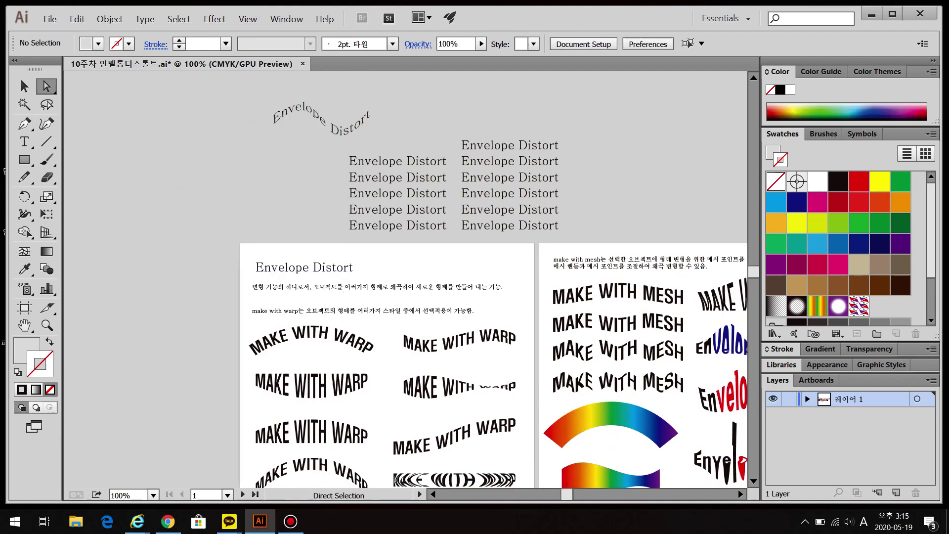
key("space")
left_click_drag(323, 329, 283, 151)
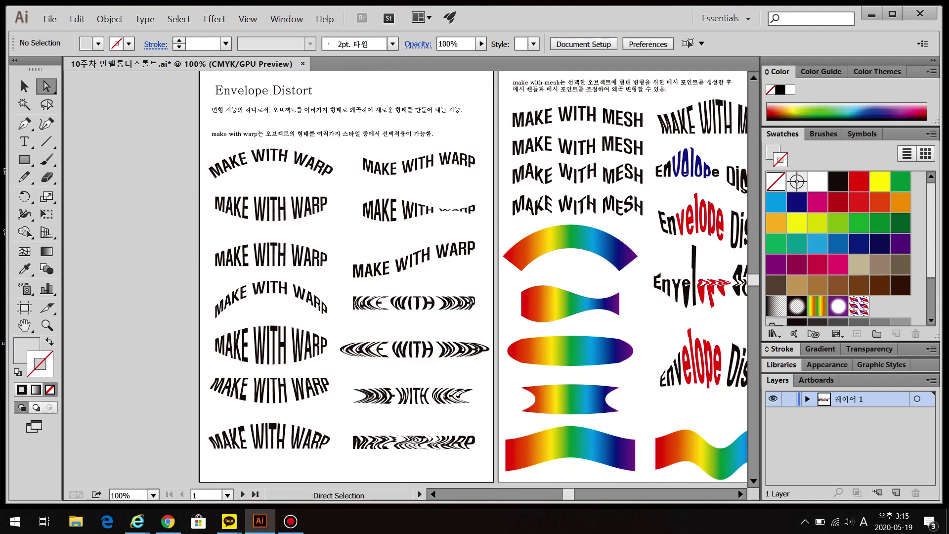
left_click_drag(405, 277, 208, 408)
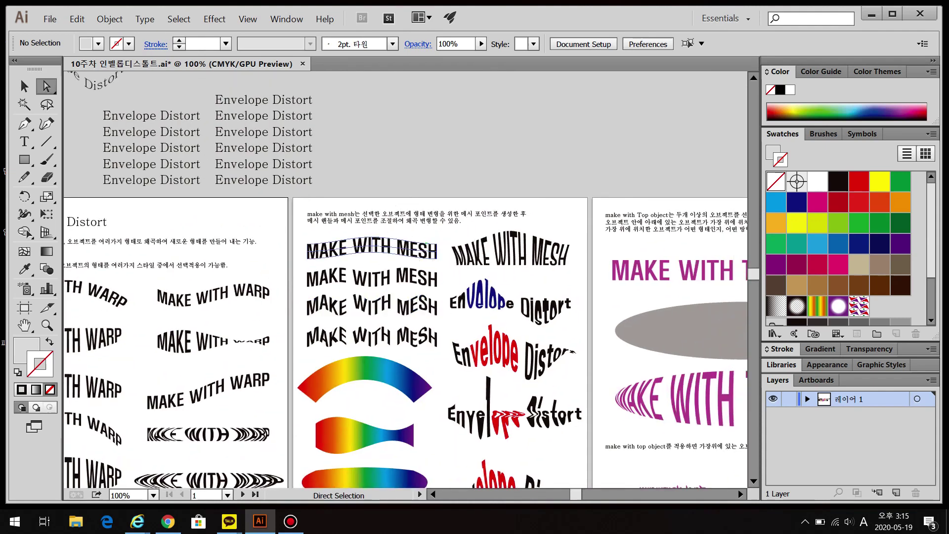
key("space")
left_click_drag(222, 277, 450, 420)
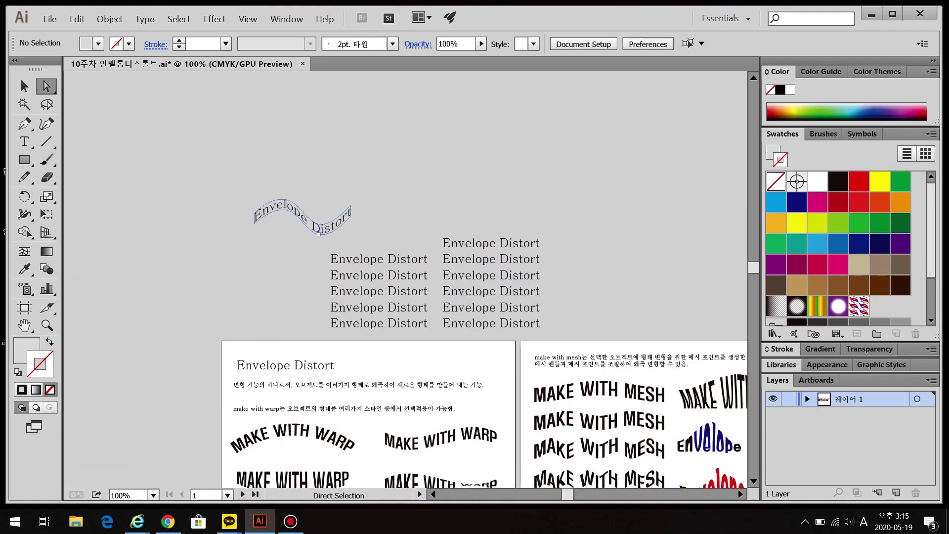
Stretch the "D" area of the warped title by pulling its lower mesh point down and its upper mesh point up
left_click_drag(304, 222, 319, 261)
key("ctrl+z")
key("ctrl+z")
key("ctrl+z")
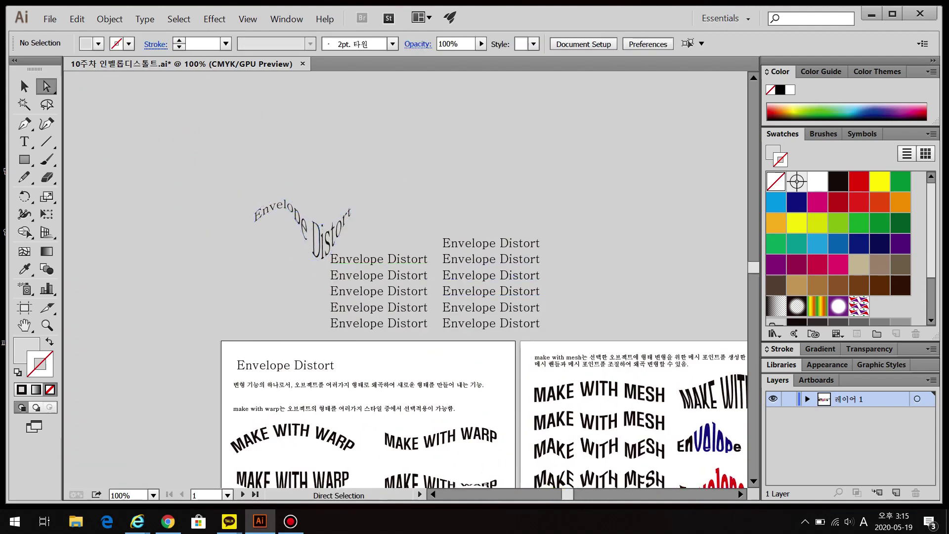
key("ctrl+shift+a")
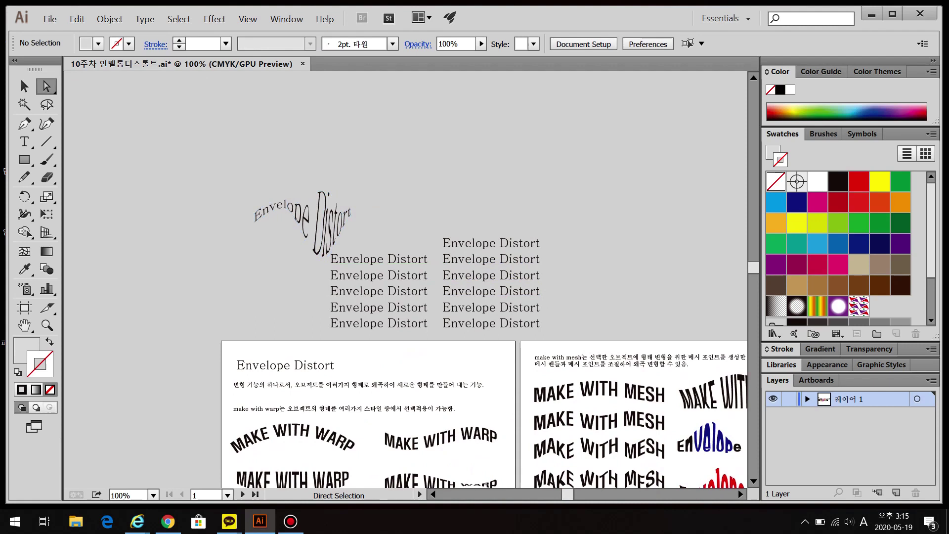
Move the topmost plain "Envelope Distort" copy to an empty area of the canvas
key("v")
left_click_drag(489, 244, 380, 306)
scroll(635, 168, "up", 3)
Start Make with Mesh on the moved title copy with preview on, and set the mesh to 5 rows
left_click(110, 19)
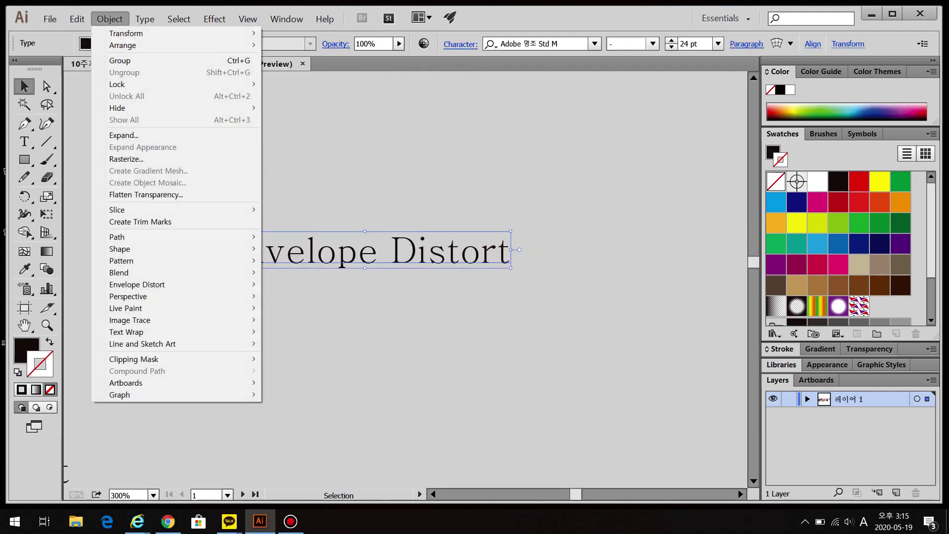
mouse_move(237, 284)
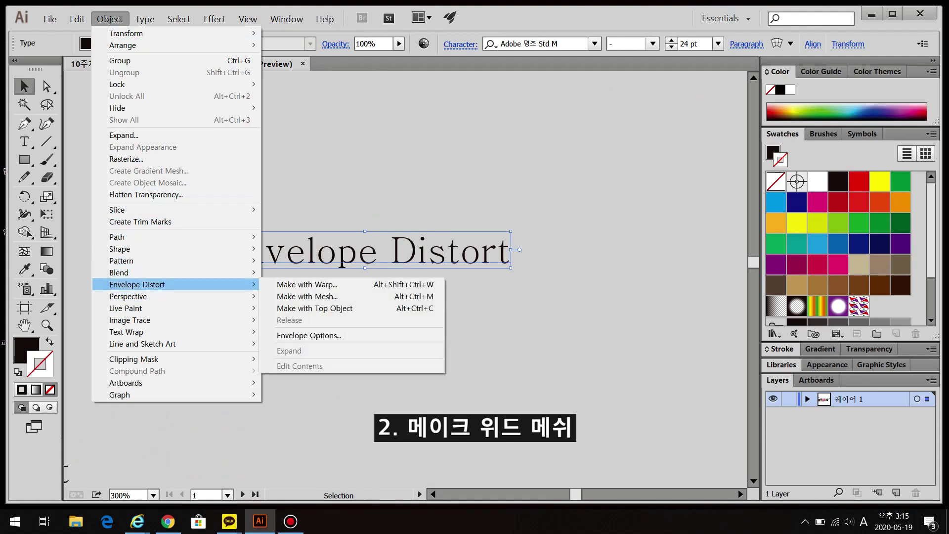
left_click(297, 297)
left_click_drag(445, 181, 718, 121)
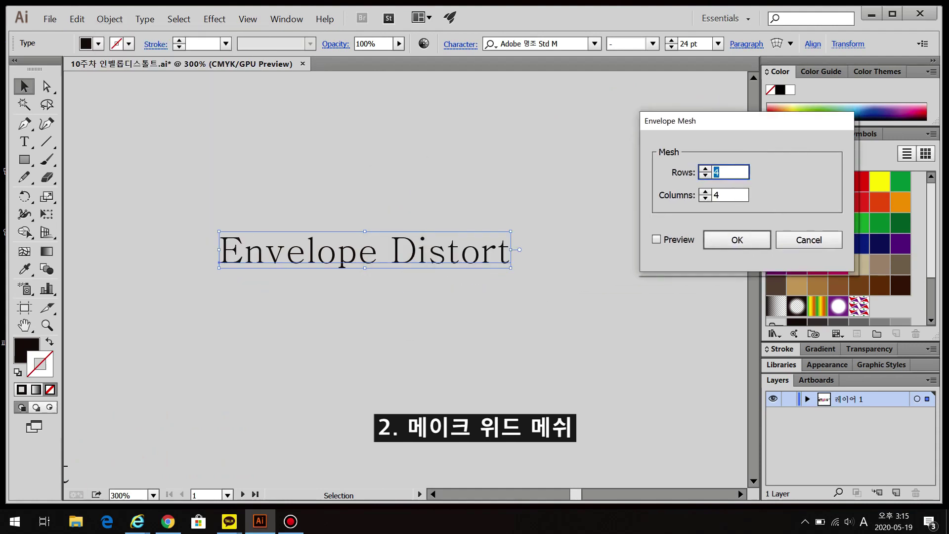
left_click(656, 240)
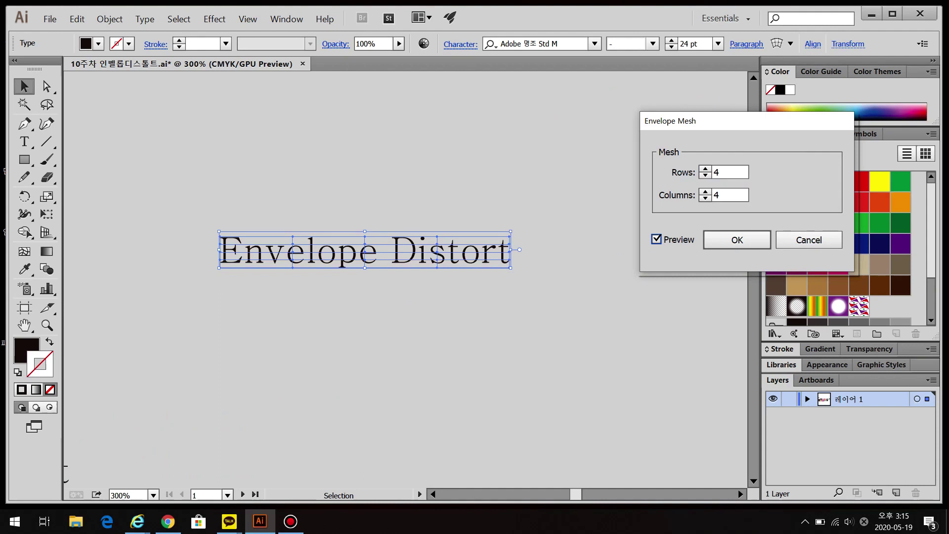
left_click(706, 168)
left_click(705, 168)
left_click(705, 175)
Set the envelope mesh to 12 columns and apply it to the title copy
left_click(705, 191)
left_click(705, 191)
left_click(705, 192)
left_click(706, 191)
left_click(705, 198)
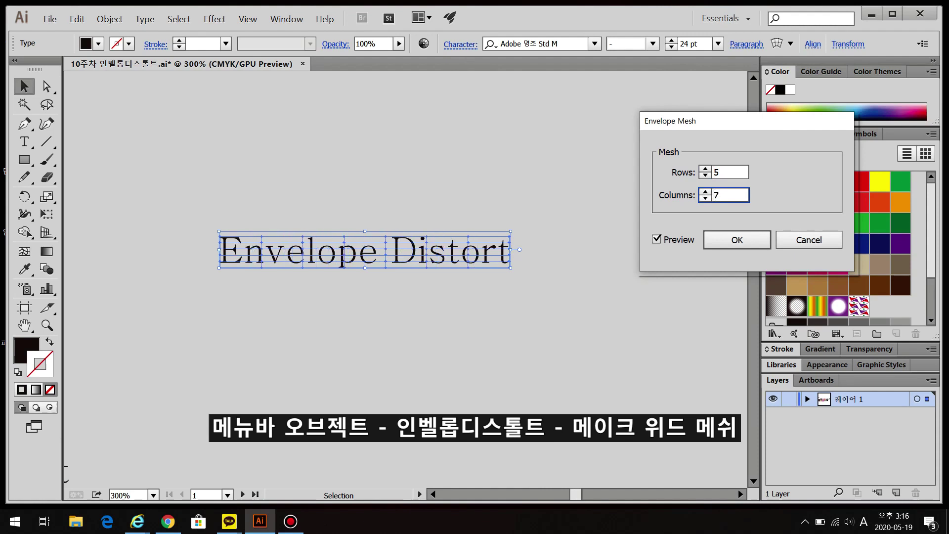
left_click(705, 191)
left_click(705, 192)
left_click(706, 192)
left_click(705, 192)
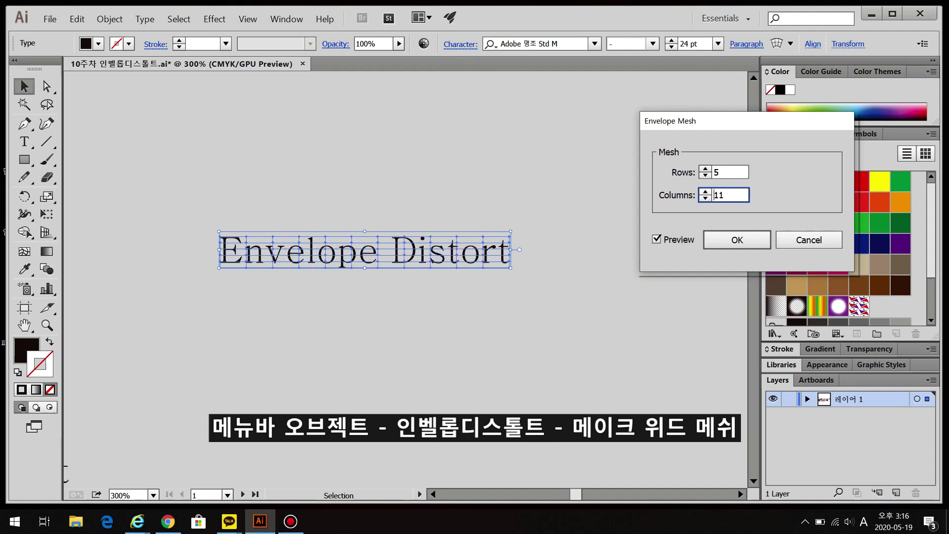
left_click(705, 191)
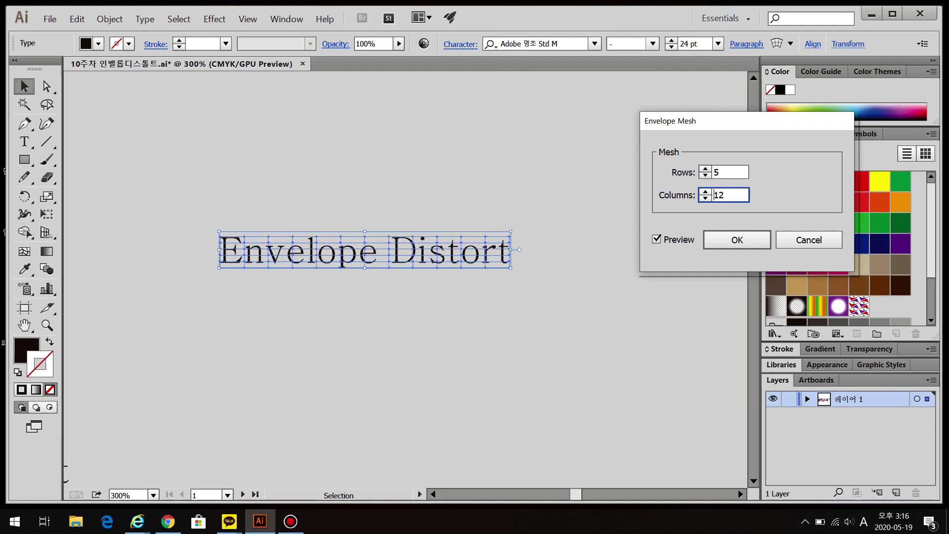
key("Return")
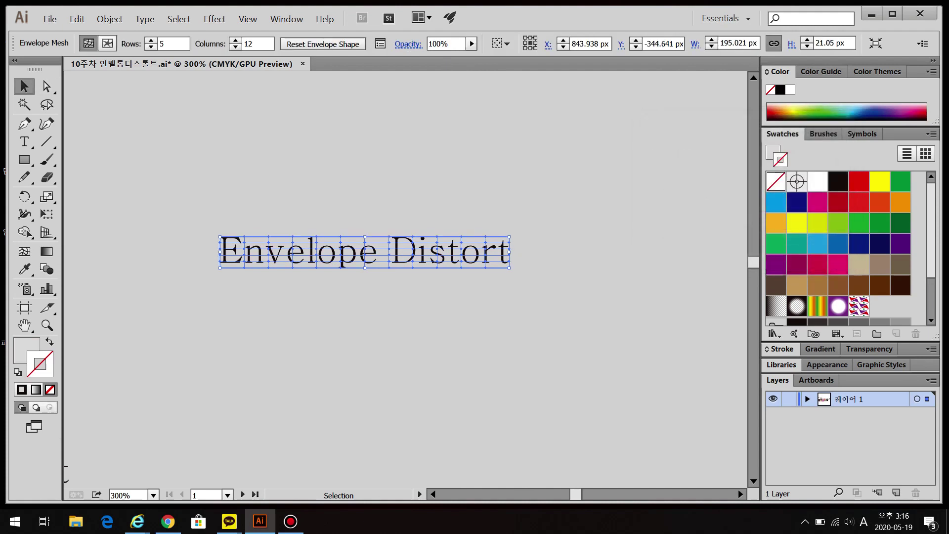
Pull the mesh points between the "E" and "n" outward with Direct Selection, the upper one up and the lower one down
key("ctrl+shift+a")
key("ctrl+plus")
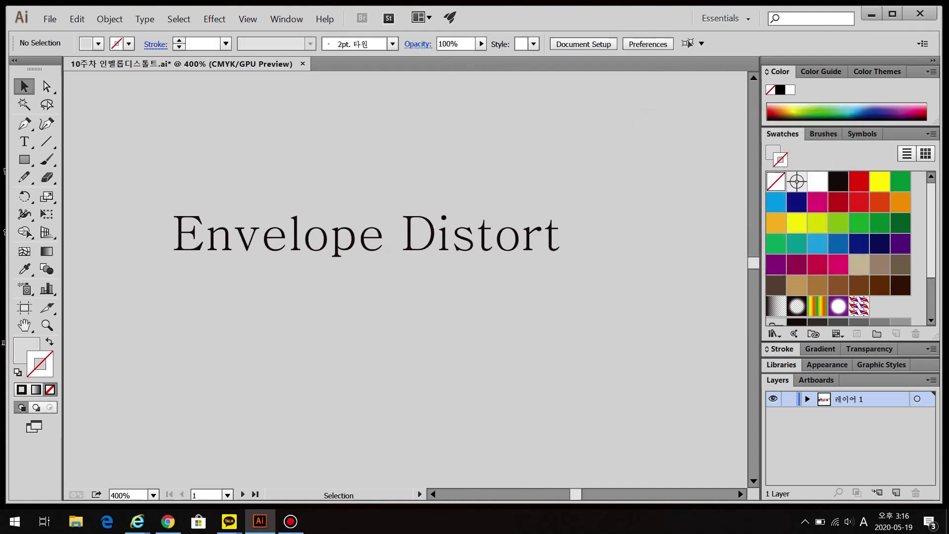
key("a")
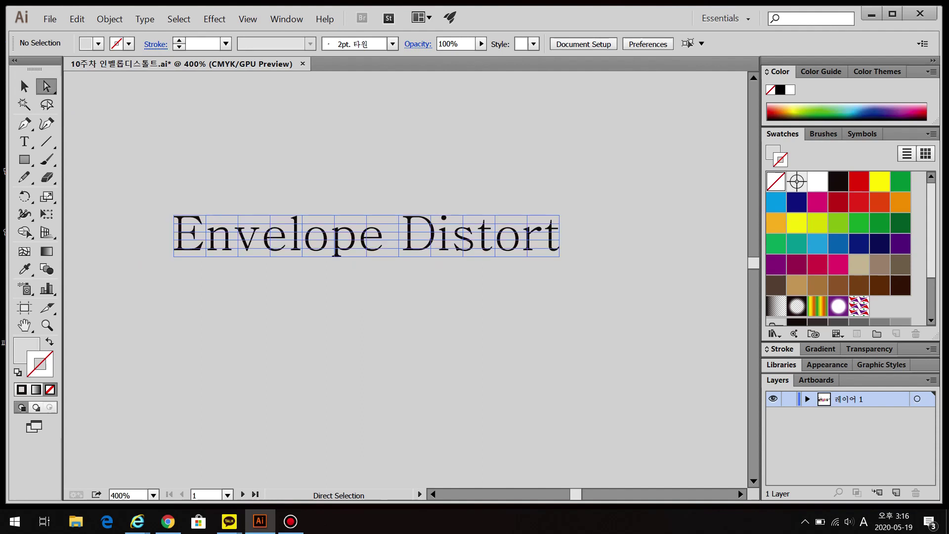
left_click(206, 215)
left_click_drag(206, 215, 206, 181)
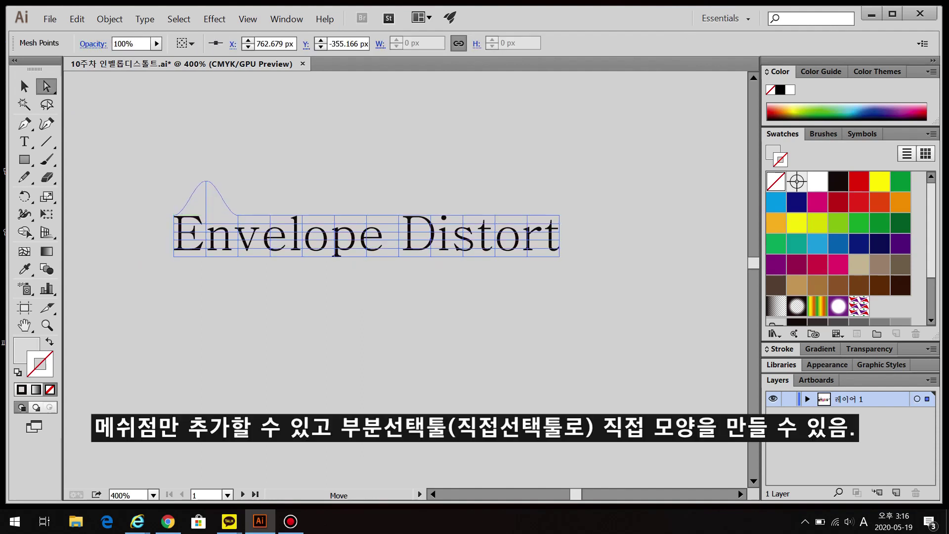
left_click_drag(206, 266, 206, 297)
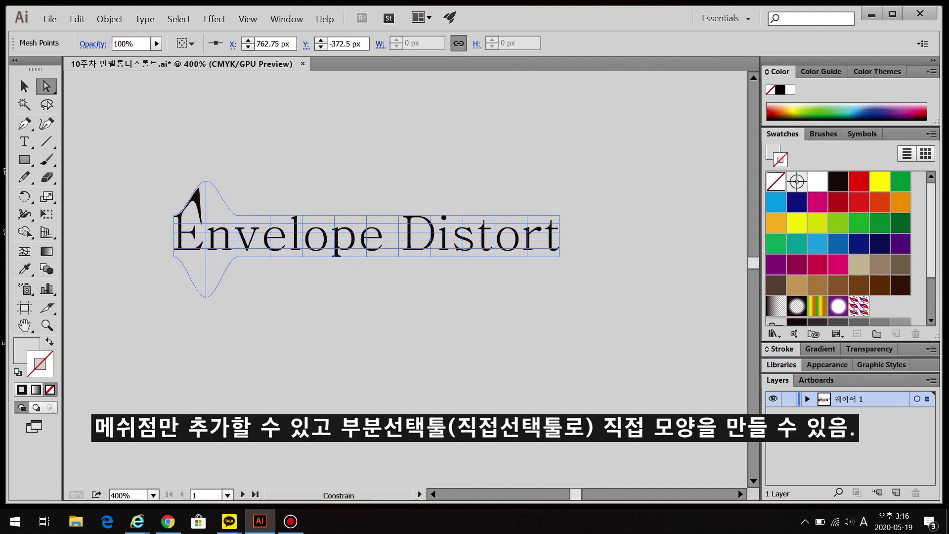
left_click(222, 326)
key("ctrl+z")
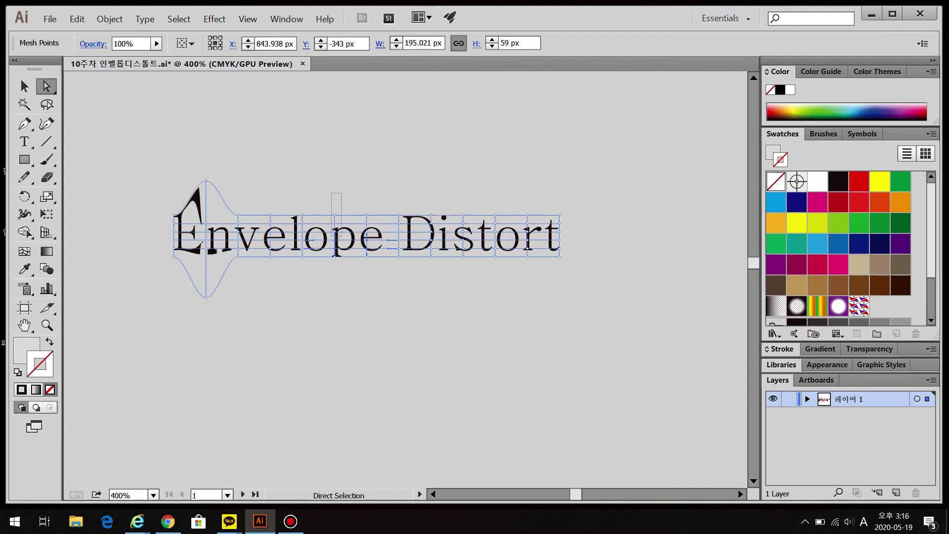
Pull the upper mesh point above the "p" upward and the lower mesh point below the "s" of "Distort" downward
left_click_drag(335, 215, 334, 186)
key("ctrl+shift+a")
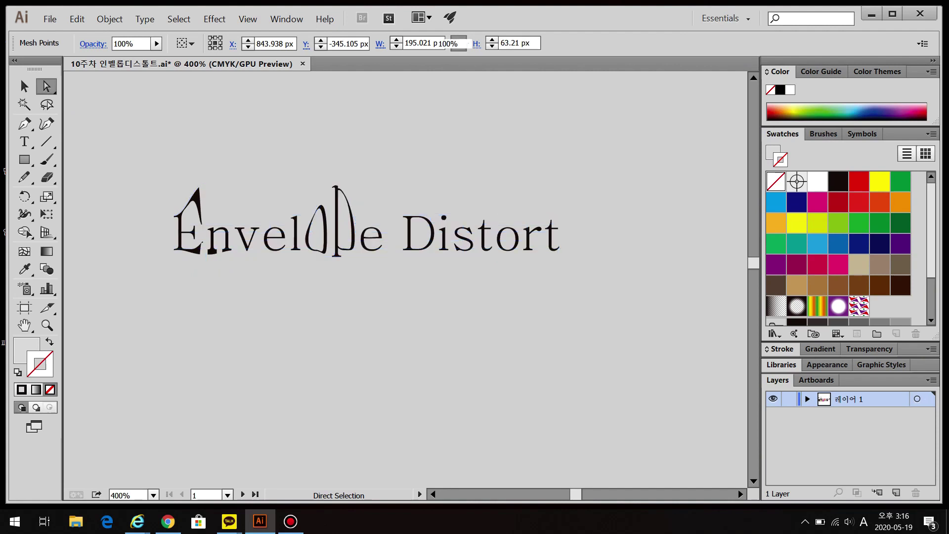
left_click(463, 257)
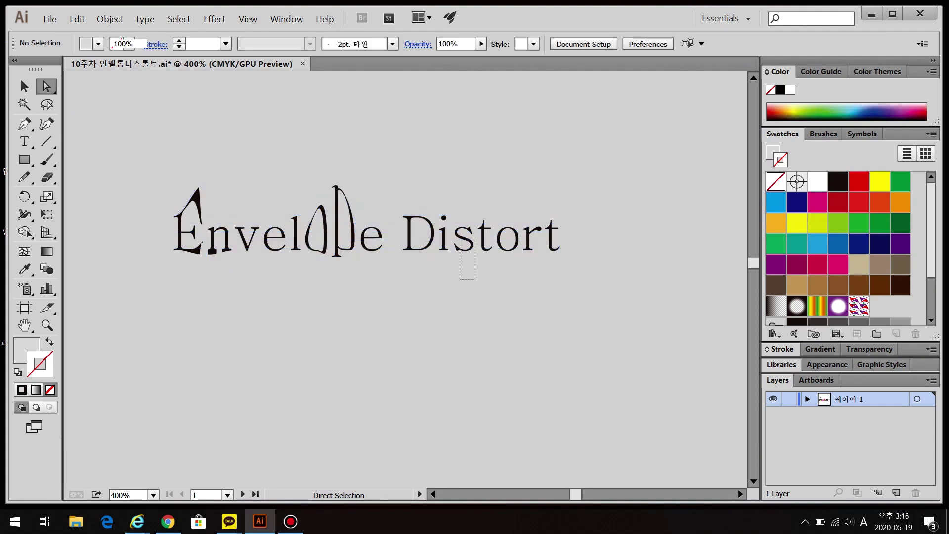
left_click_drag(463, 256, 463, 292)
key("ctrl+shift+a")
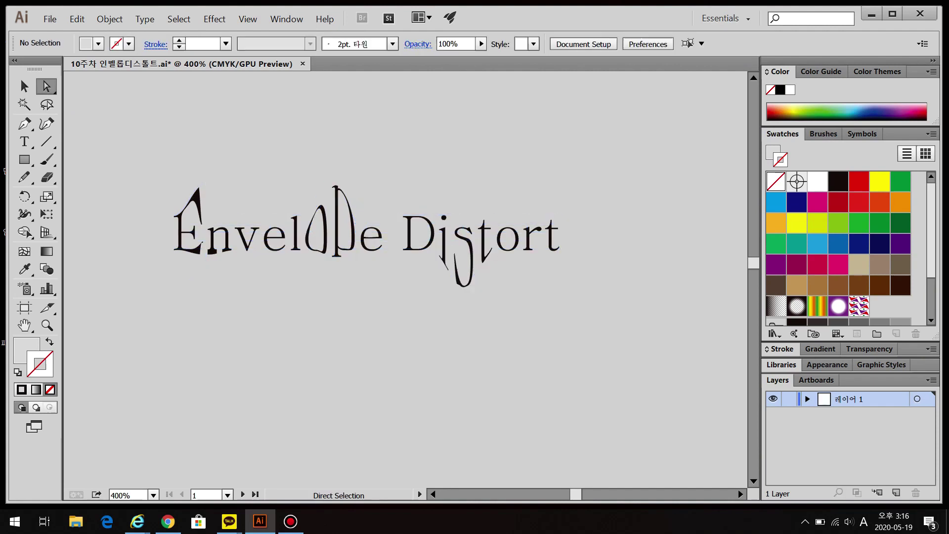
Pull the two corner mesh points after the final "t" outward, the upper one up and away, the lower one down and away
left_click(559, 215)
left_click_drag(559, 215, 650, 150)
left_click_drag(559, 257, 656, 301)
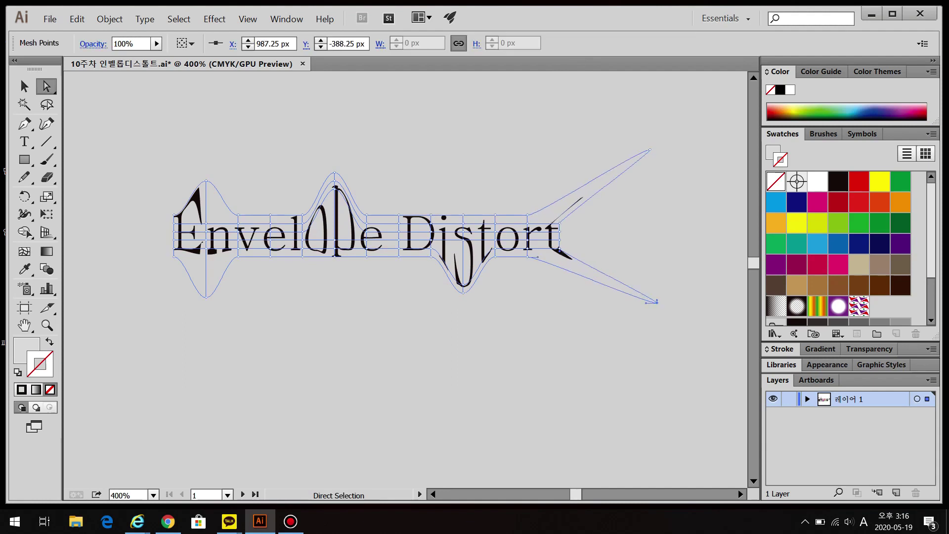
key("ctrl+shift+a")
Pull the four inner mesh points on the right edge of the title's mesh outward, away from the final "t"
left_click_drag(559, 232, 633, 226)
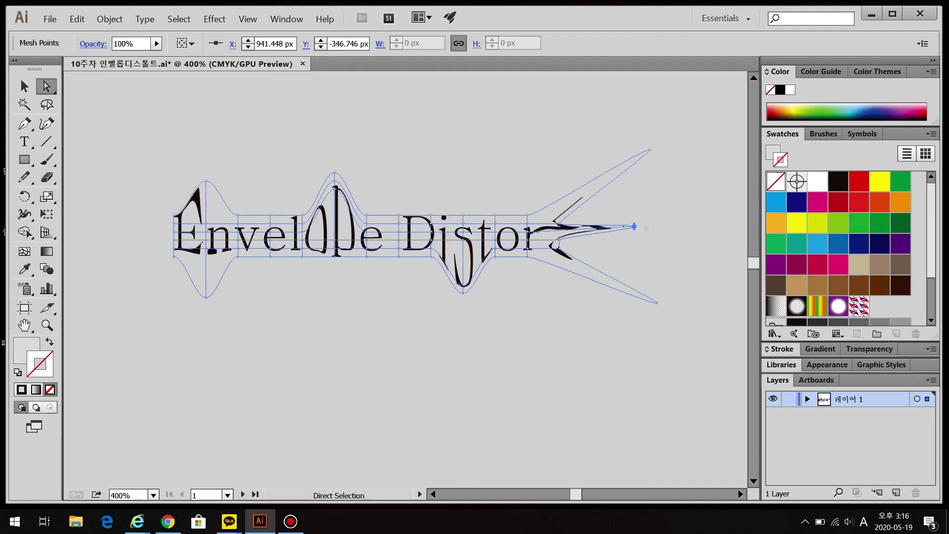
key("ctrl+shift+a")
left_click_drag(560, 248, 625, 249)
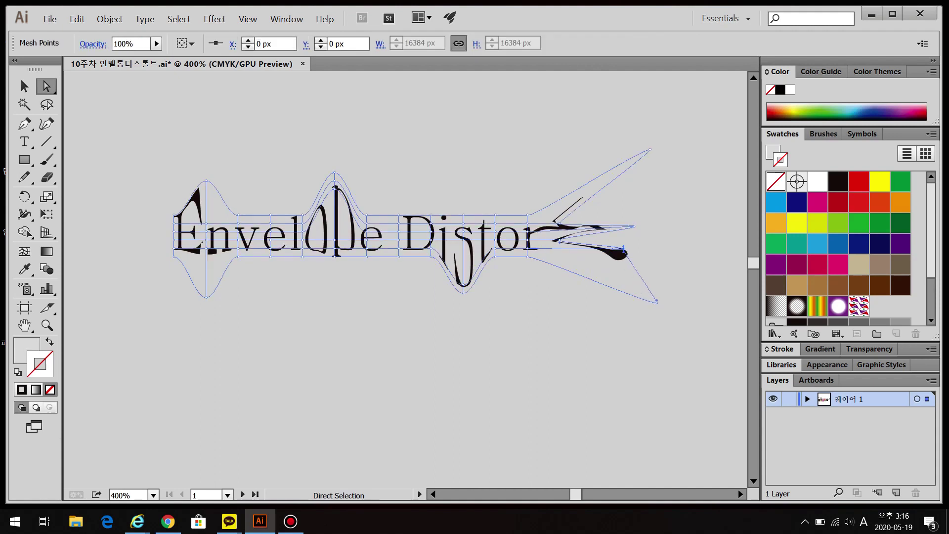
key("ctrl+shift+a")
left_click_drag(559, 239, 642, 239)
key("ctrl+shift+a")
left_click(558, 221)
key("ctrl+shift+a")
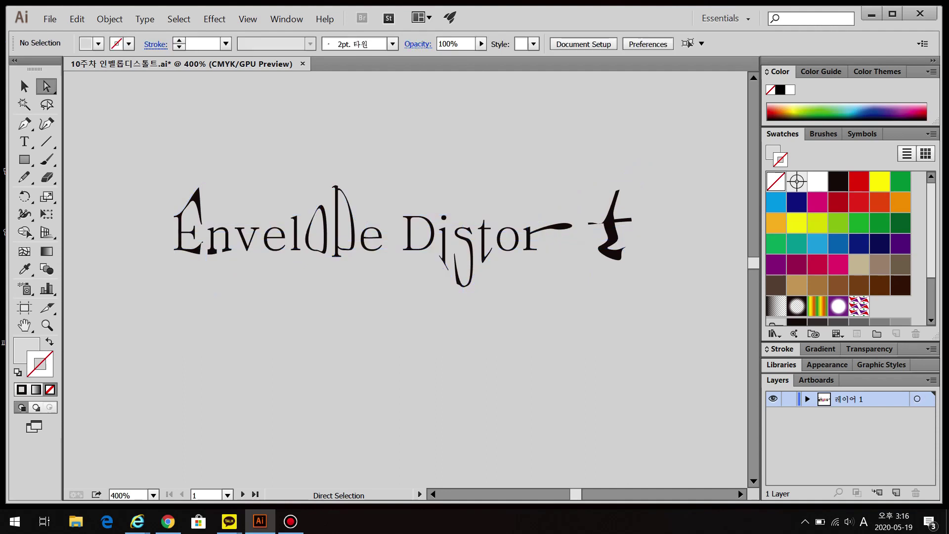
Pull the mesh point beside the crossbar of the stretched "t" back inward toward the word
left_click_drag(694, 320, 192, 140)
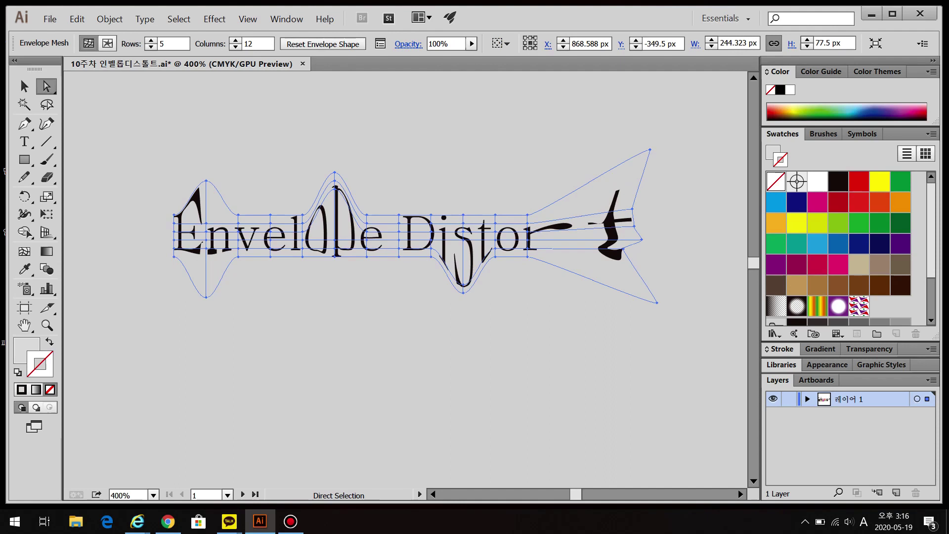
left_click_drag(634, 227, 601, 229)
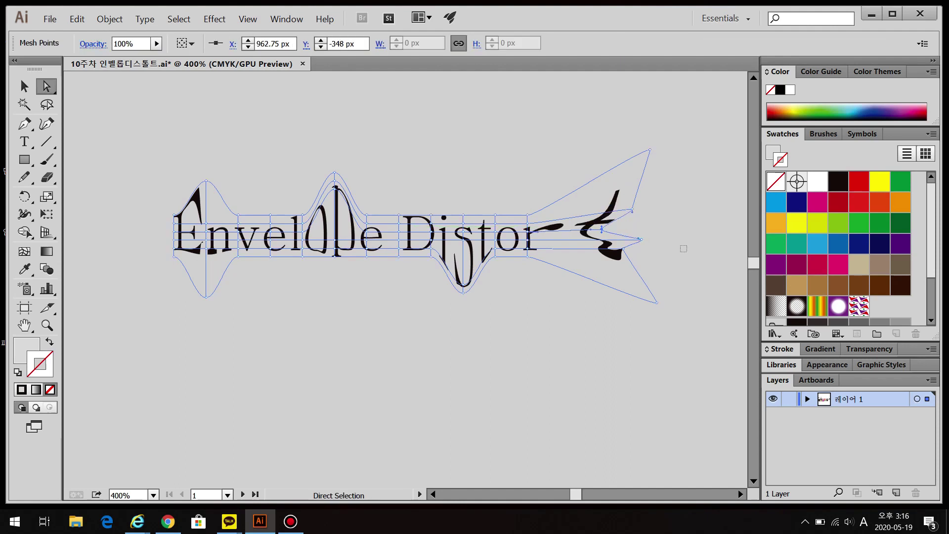
key("ctrl+shift+a")
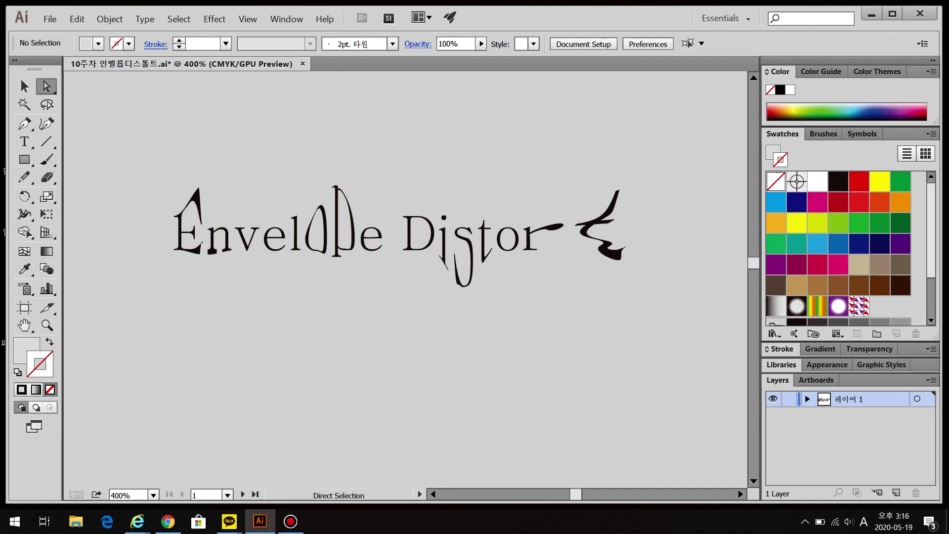
Examine the mesh of the fourth colored "Envelope Distort" sample on the Make with Mesh artboard, and return to the distorted title
key("ctrl+minus")
key("ctrl+minus")
key("ctrl+minus")
key("ctrl+minus")
key("ctrl+minus")
key("ctrl+minus")
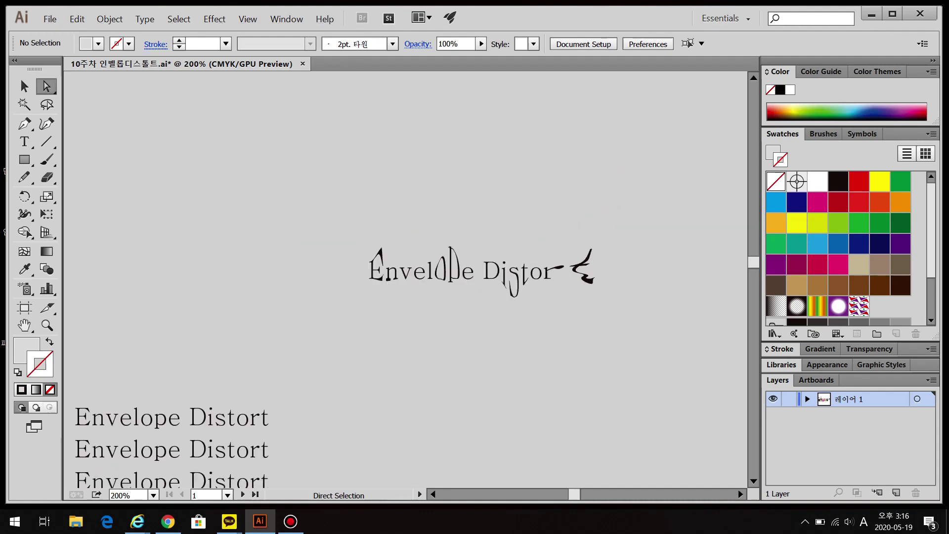
key("ctrl+plus")
key("ctrl+plus")
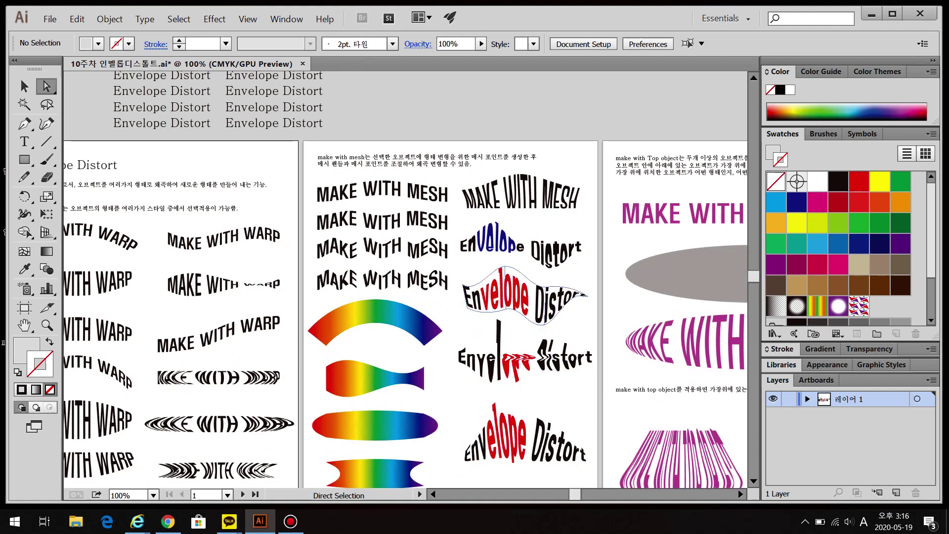
left_click(524, 356)
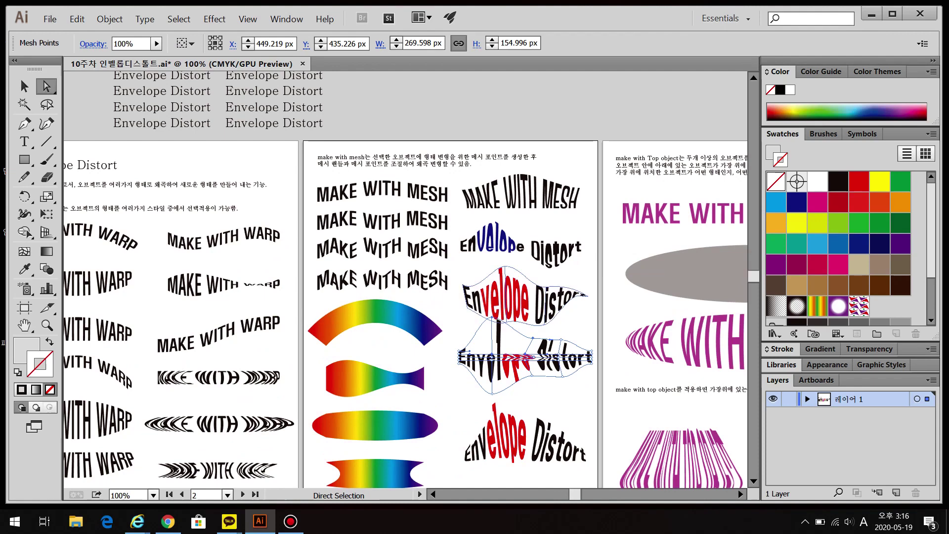
key("space")
left_click_drag(467, 99, 507, 492)
key("v")
scroll(512, 409, "up", 2)
scroll(510, 406, "up", 1)
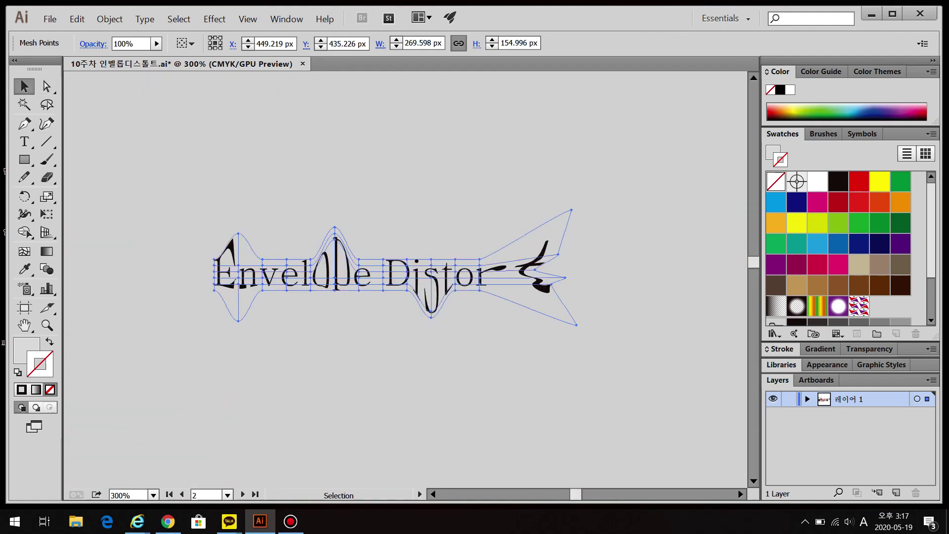
key("ctrl+shift+a")
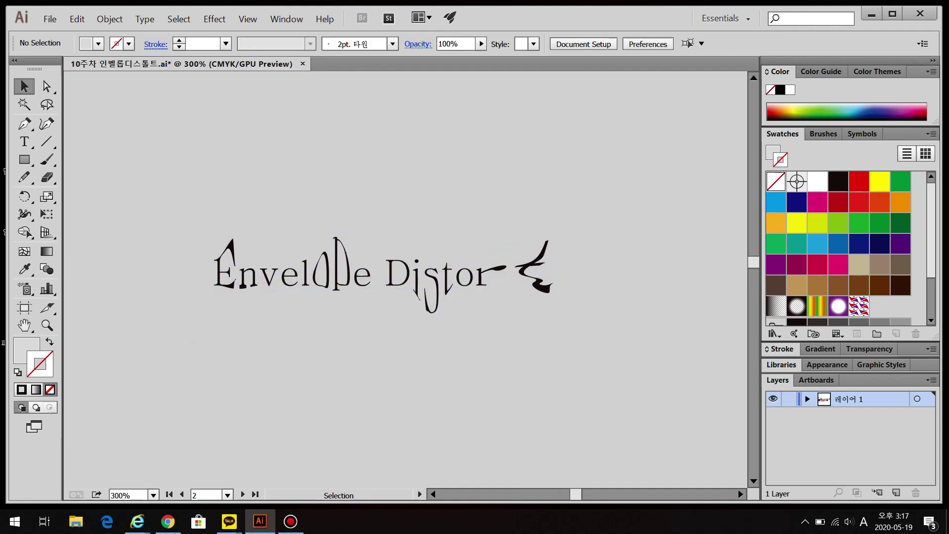
Open the mesh title's contents in isolation mode and color the word "Envelope" red
key("ctrl+a")
key("ctrl+shift+a")
key("ctrl+a")
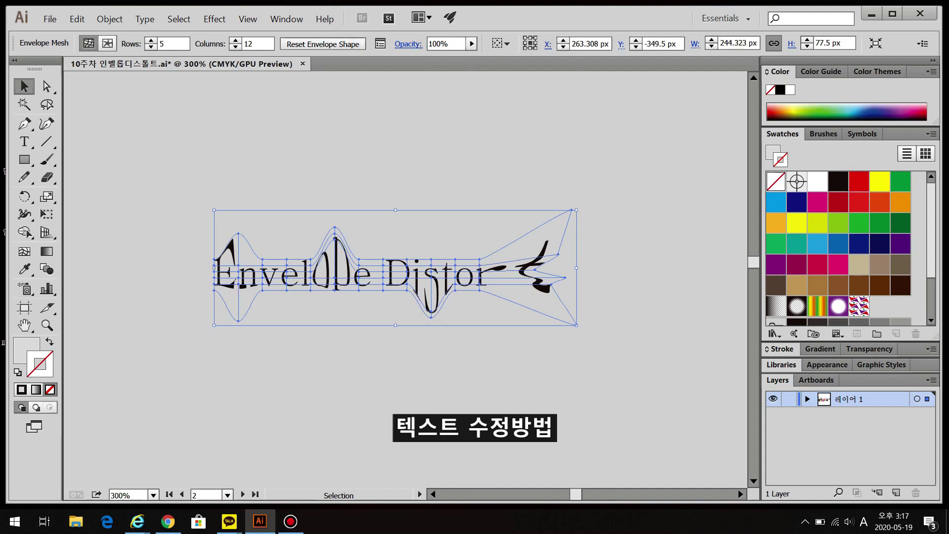
key("ctrl+shift+v")
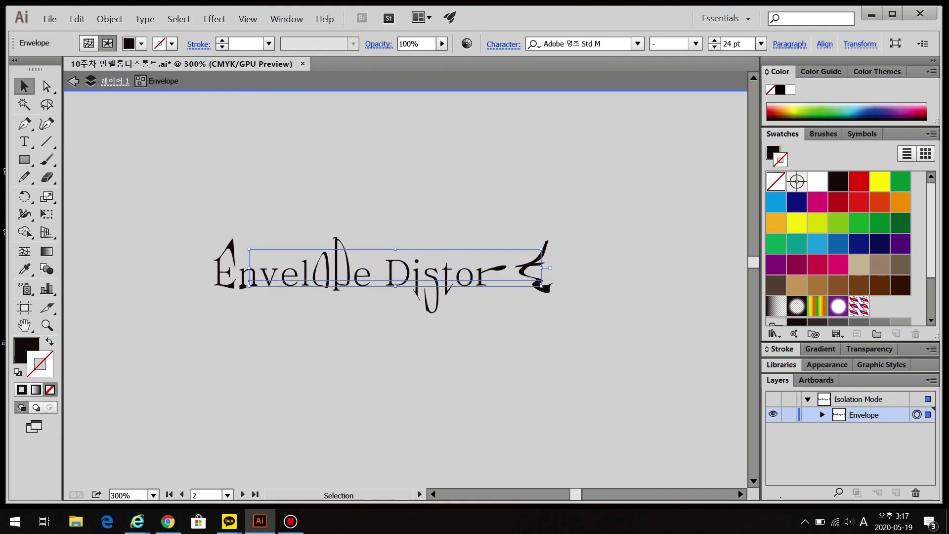
left_click(24, 142)
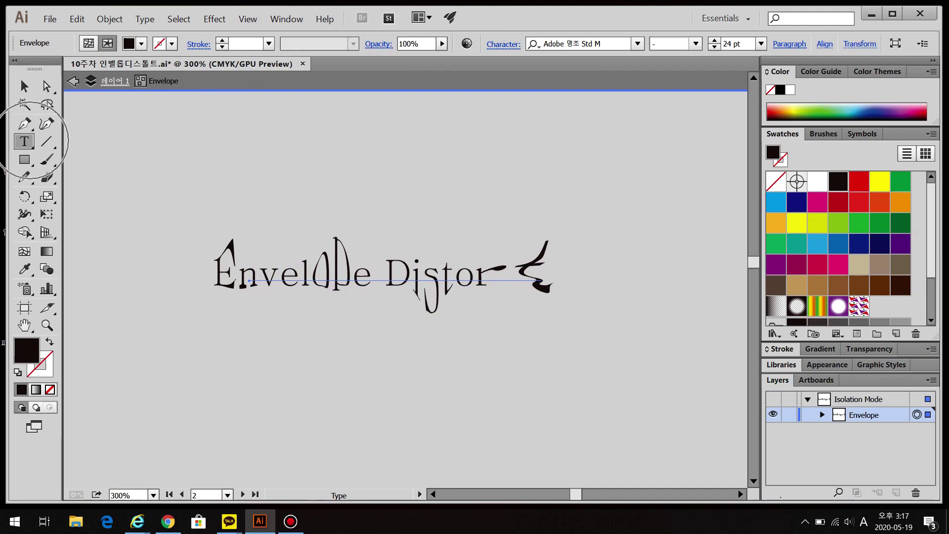
left_click_drag(249, 269, 409, 269)
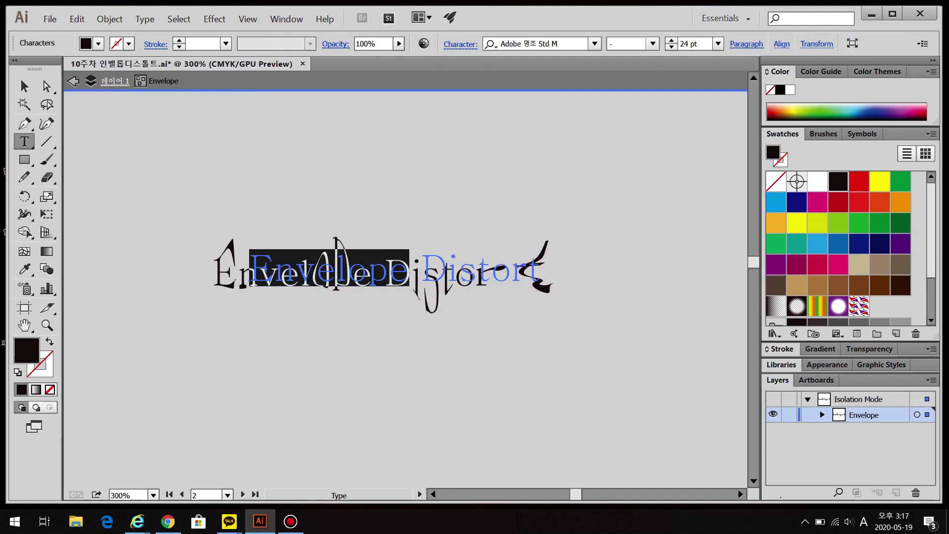
left_click(859, 181)
Delete "tort" from the end of the enveloped text so it reads "Envelope Dis", and leave isolation mode
left_click(477, 268)
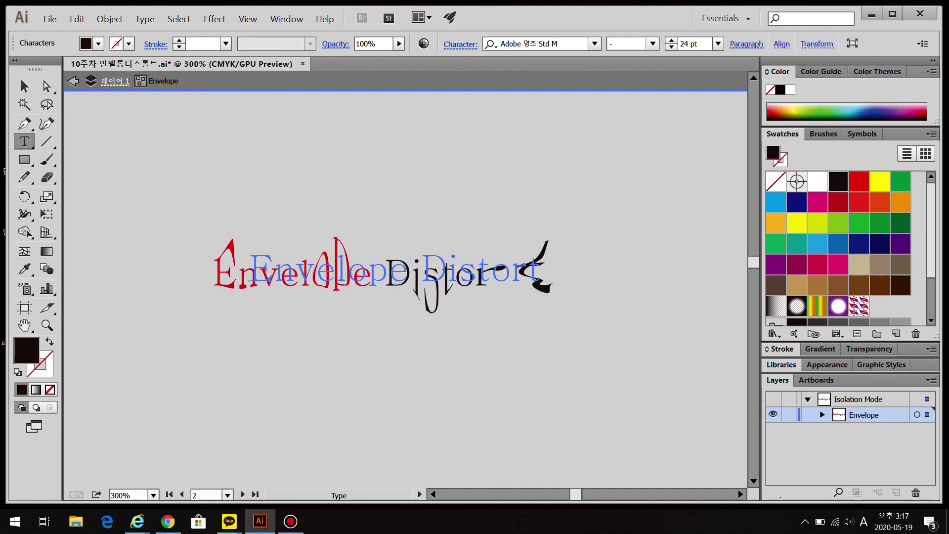
key("shift+End")
key("Delete")
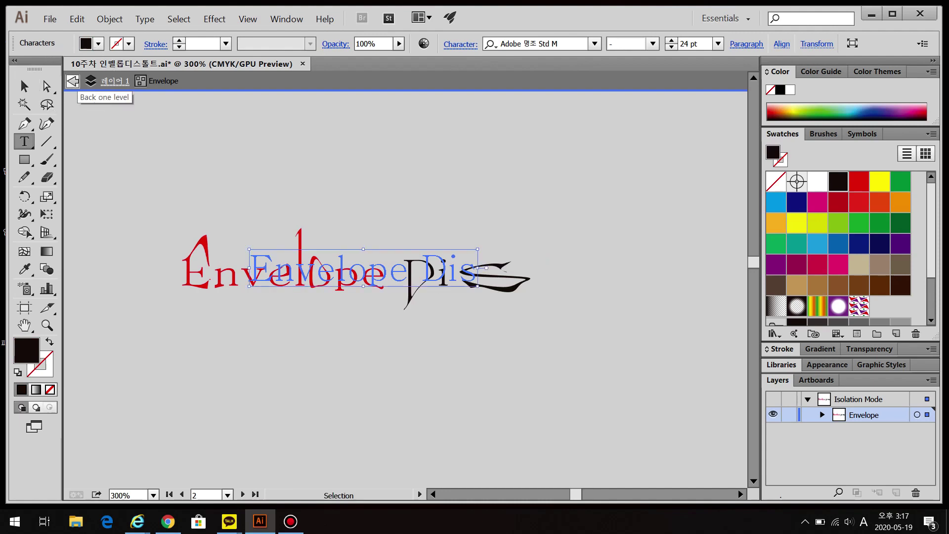
left_click(73, 81)
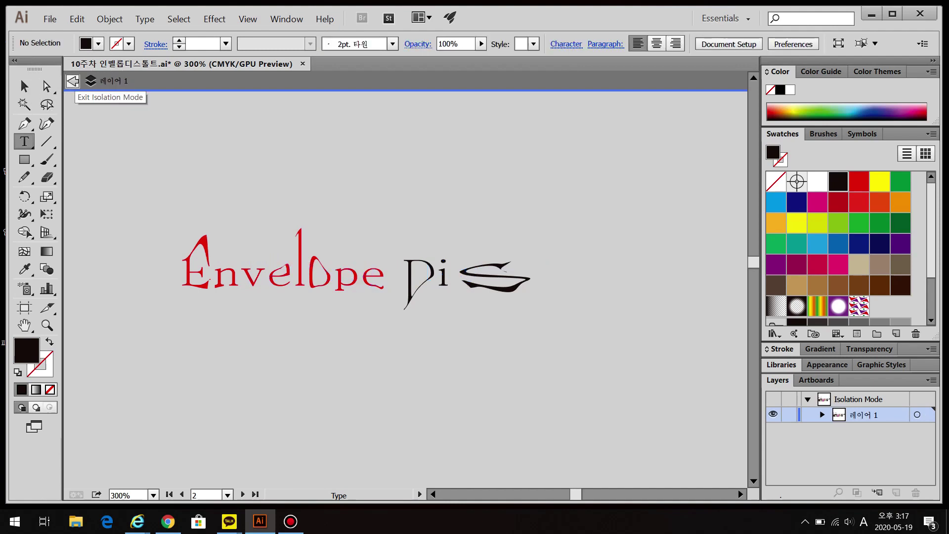
left_click(72, 81)
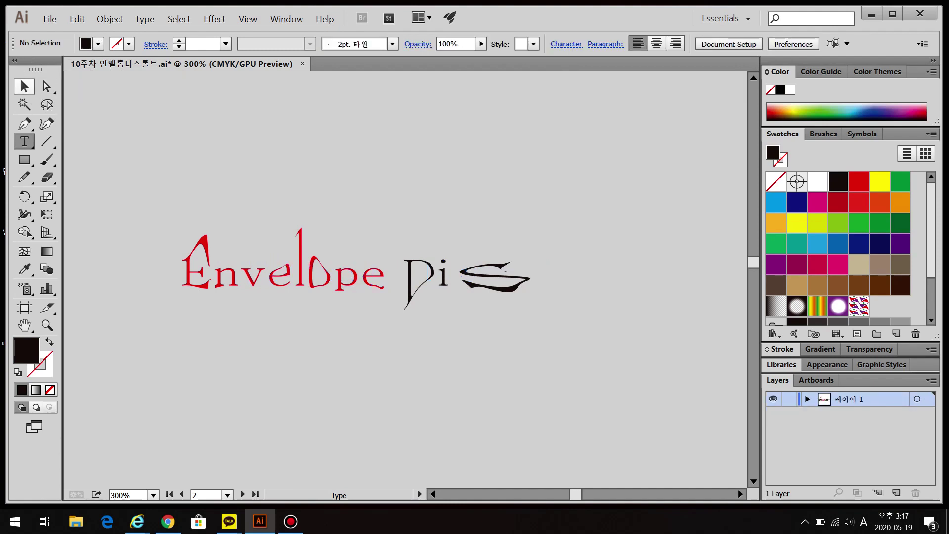
left_click(24, 86)
left_click(363, 267)
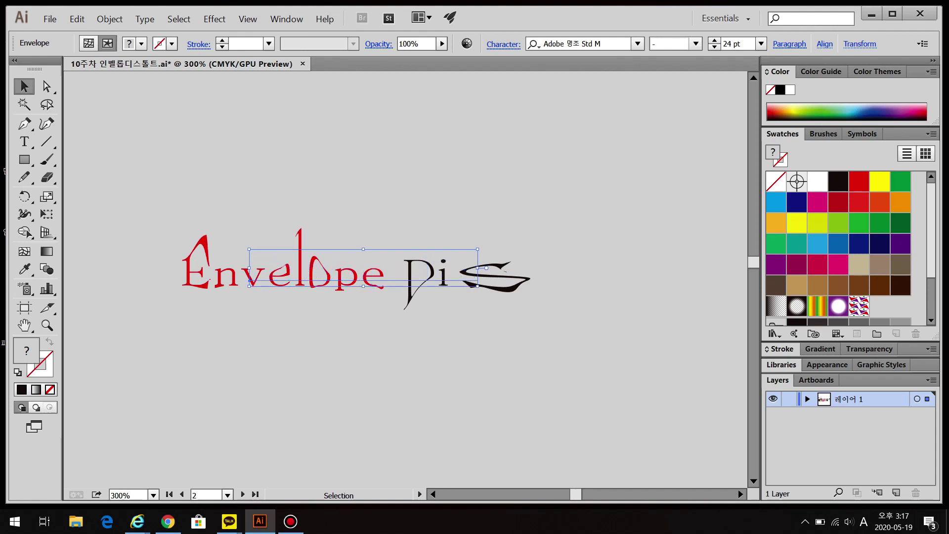
left_click(357, 278)
key("ctrl+shift+a")
left_click(357, 279)
key("ctrl+shift+a")
left_click(358, 278)
key("ctrl+shift+a")
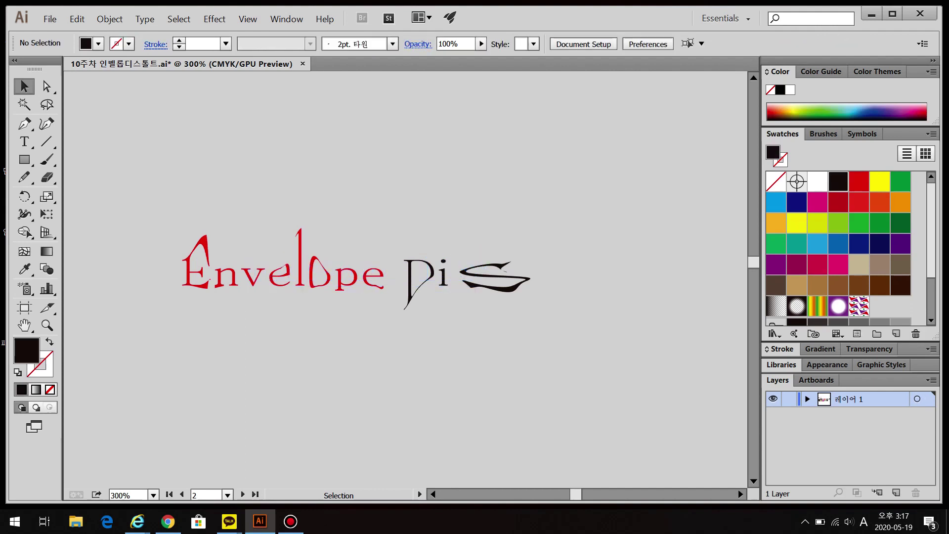
Color the letters "nvelo" of the enveloped text yellow
key("ctrl+a")
key("t")
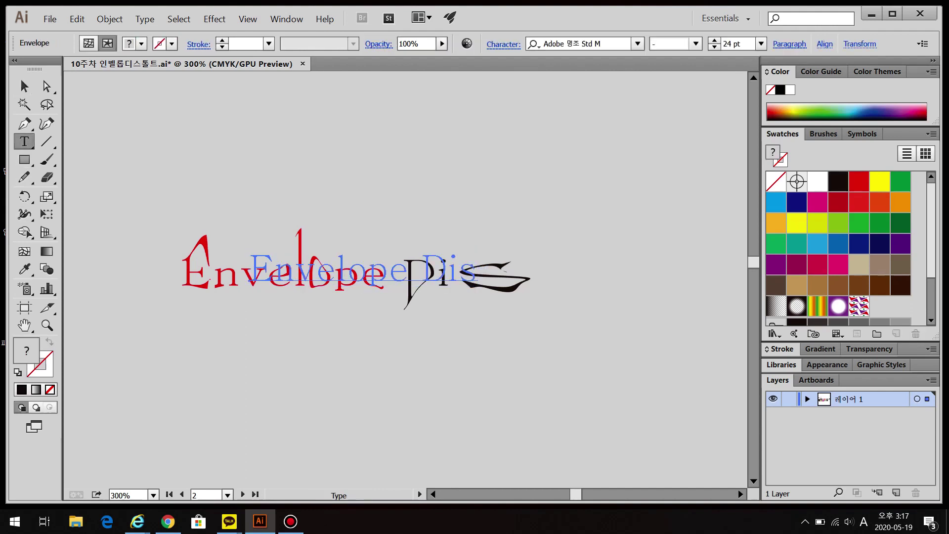
left_click_drag(274, 269, 368, 270)
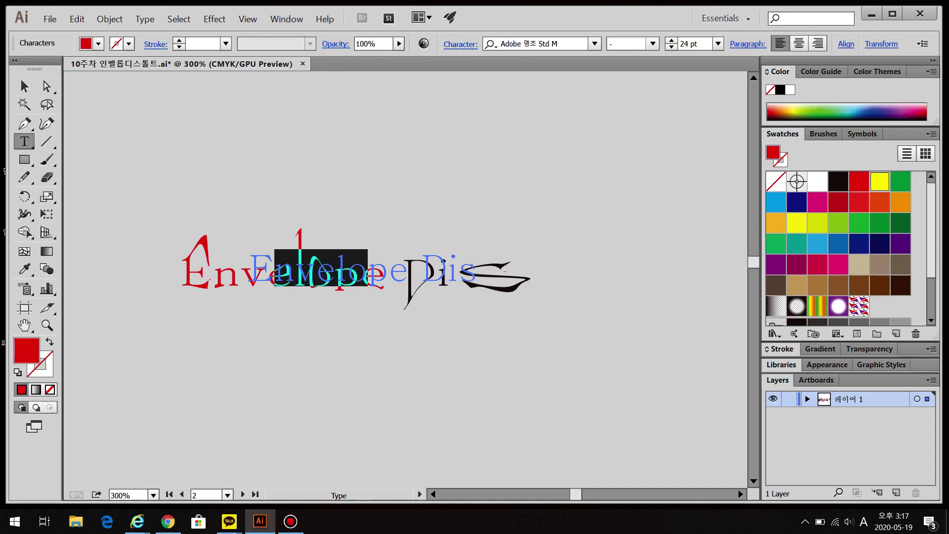
left_click(879, 181)
key("Escape")
Select the distorted title and return it to mesh editing with Edit Envelope
left_click_drag(260, 229, 191, 264)
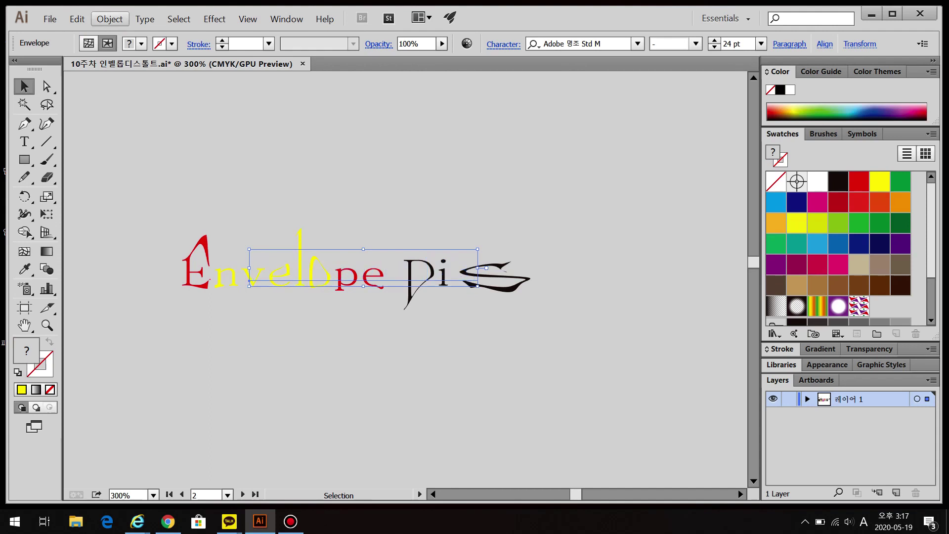
left_click(110, 19)
mouse_move(143, 285)
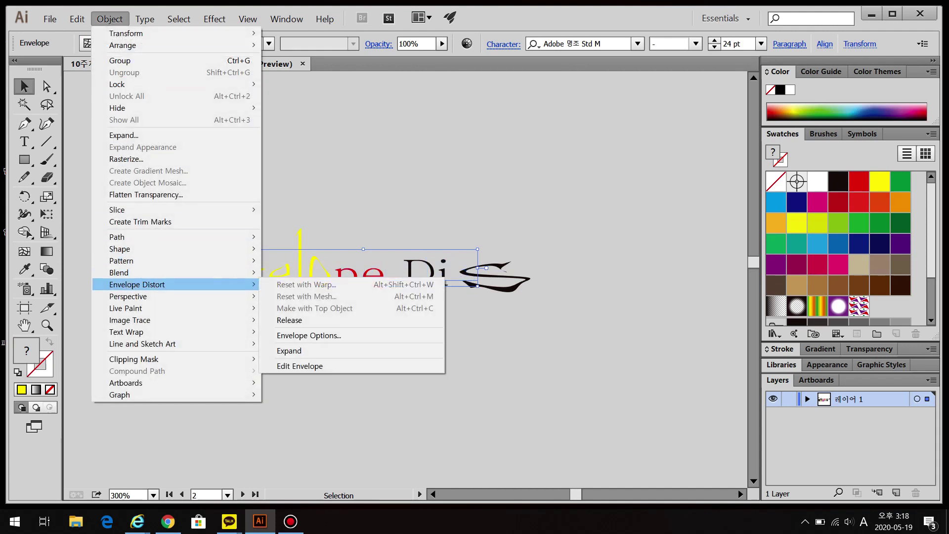
left_click(299, 366)
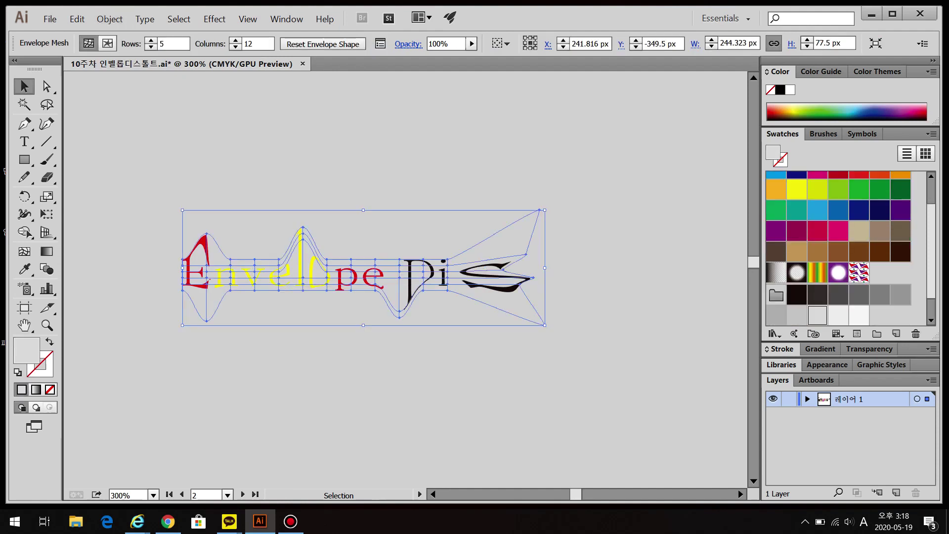
Switch the distorted title to text editing with Envelope Distort's Edit Contents
left_click(110, 19)
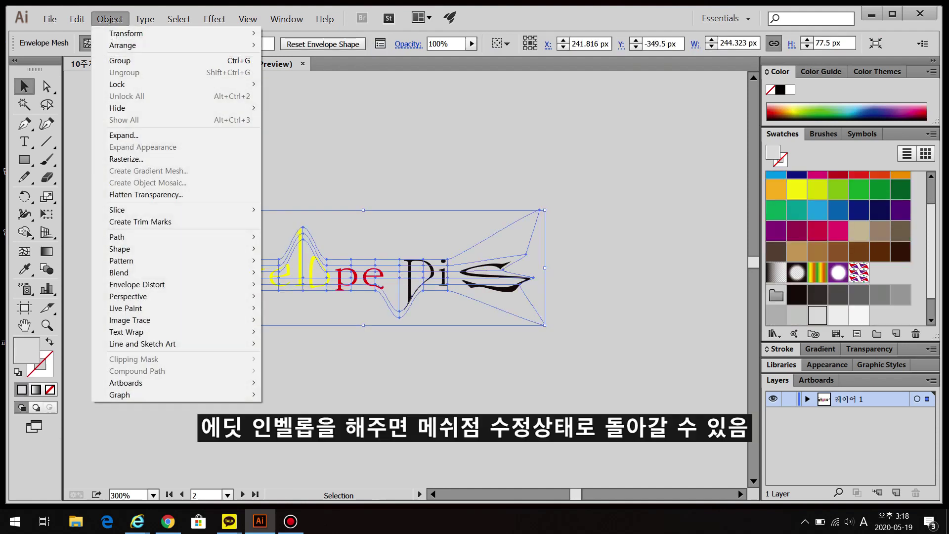
mouse_move(137, 284)
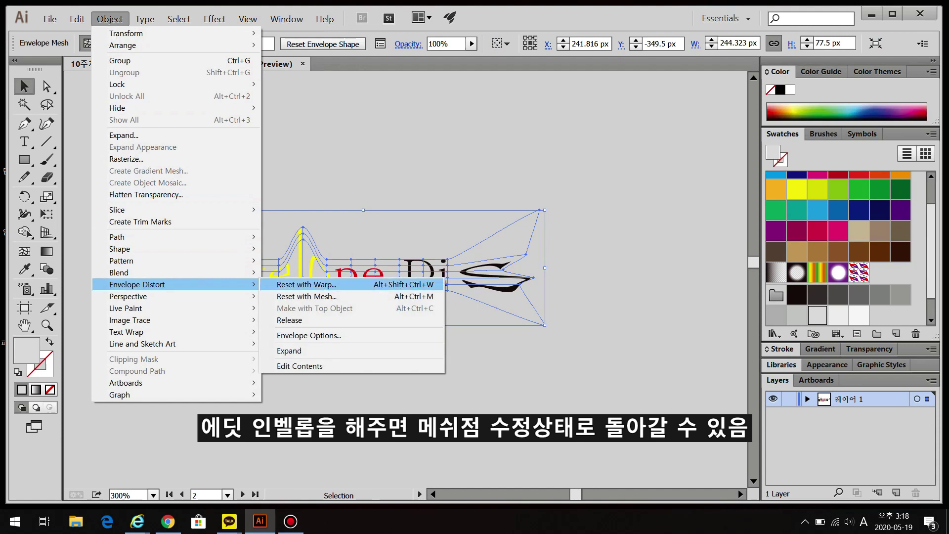
left_click(430, 366)
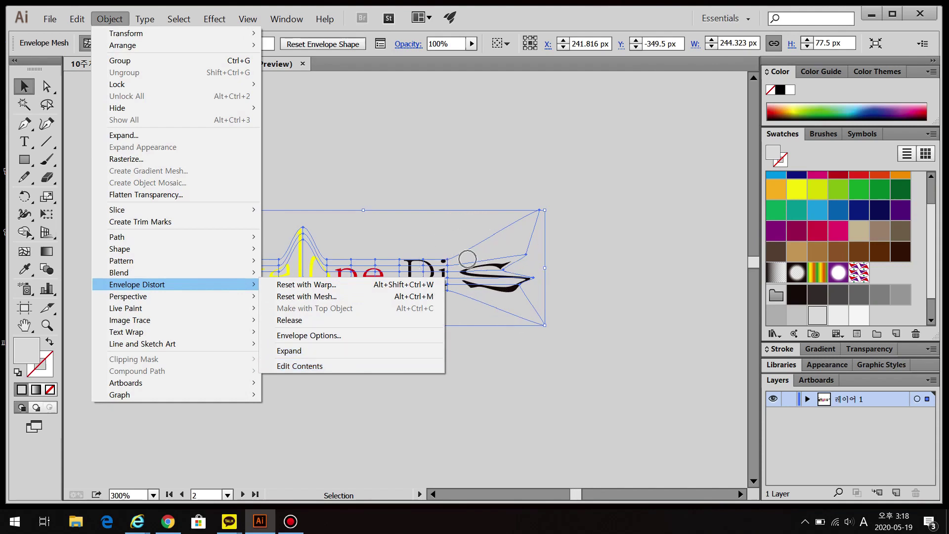
left_click(316, 366)
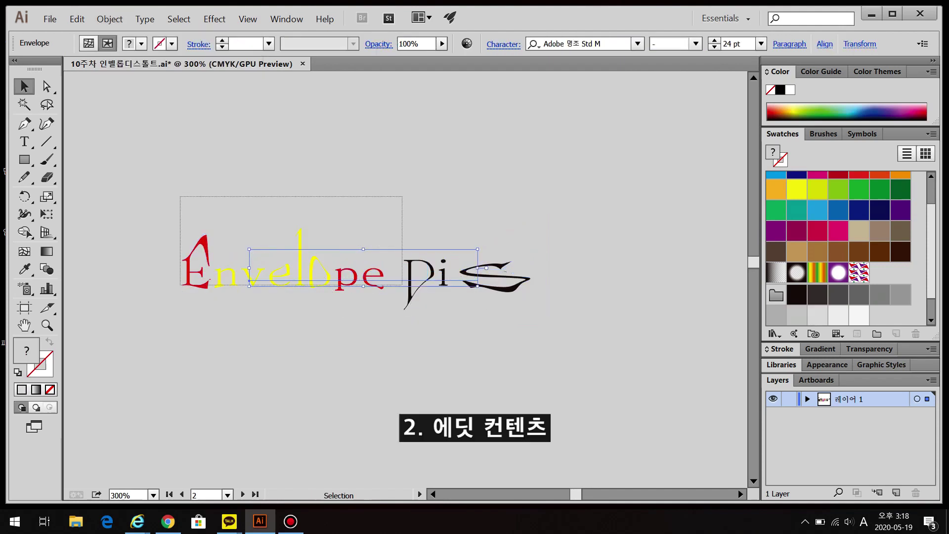
Return the distorted "Envelope Dis" title to mesh editing with Envelope Distort's Edit Envelope, and deselect it
left_click(109, 19)
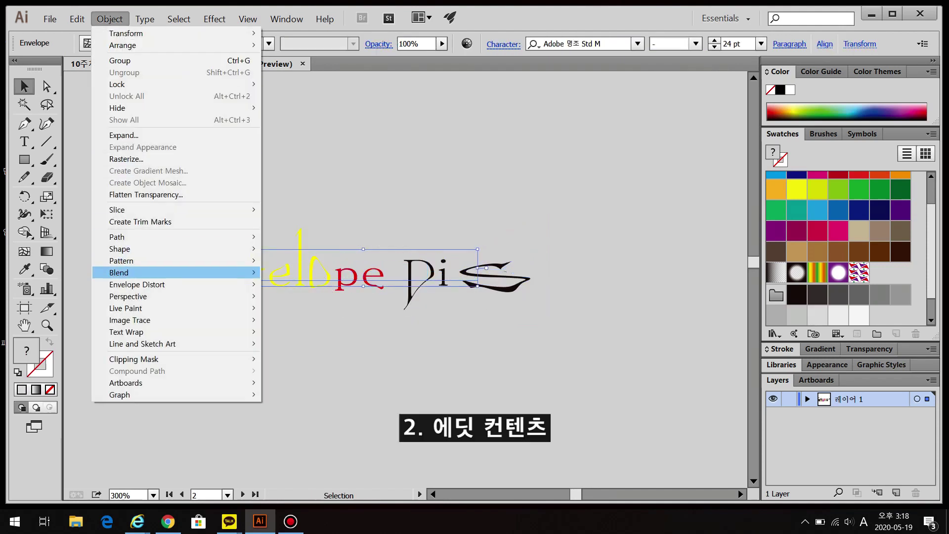
mouse_move(139, 284)
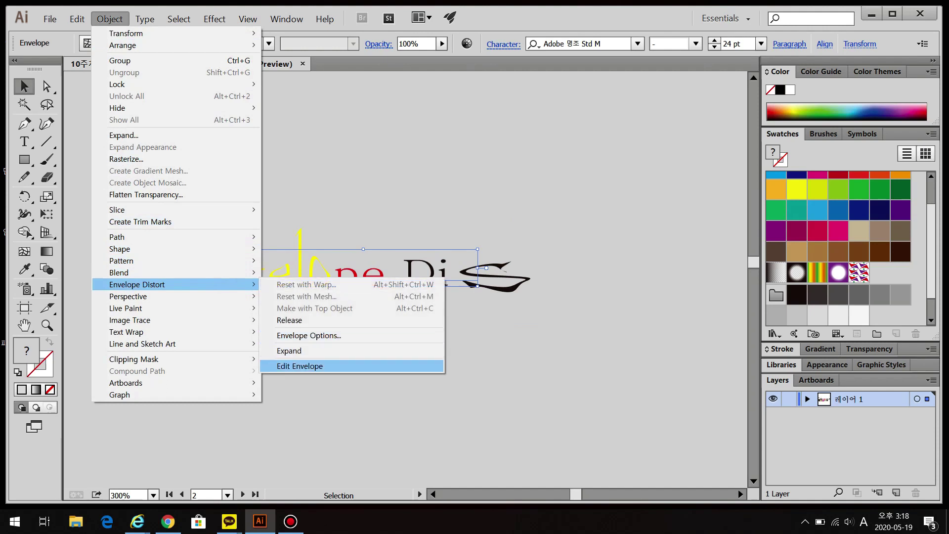
left_click(299, 366)
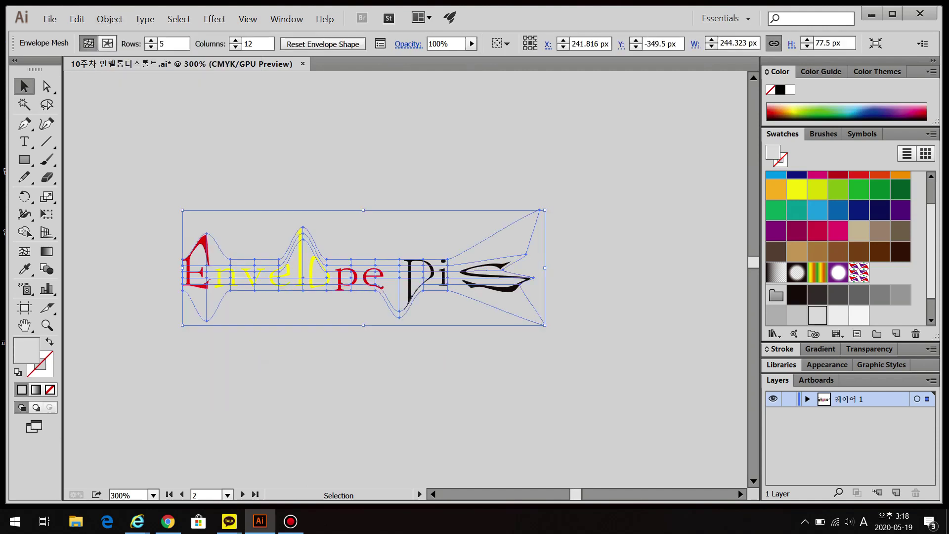
key("ctrl+shift+a")
Draw a wide, flat rectangle in the empty canvas area above the Make with Top Object artboard
scroll(383, 407, "down", 4)
left_click_drag(383, 406, 215, 47)
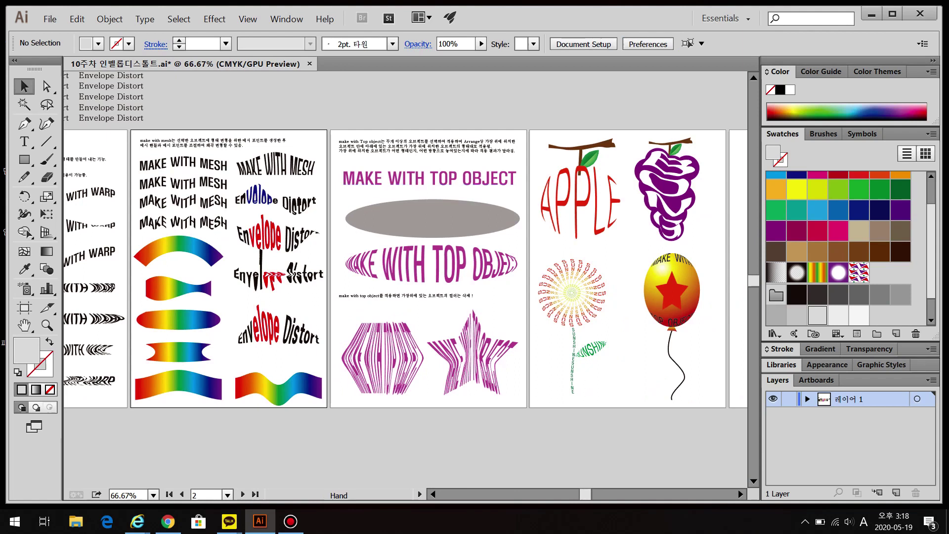
left_click_drag(181, 193, 390, 188)
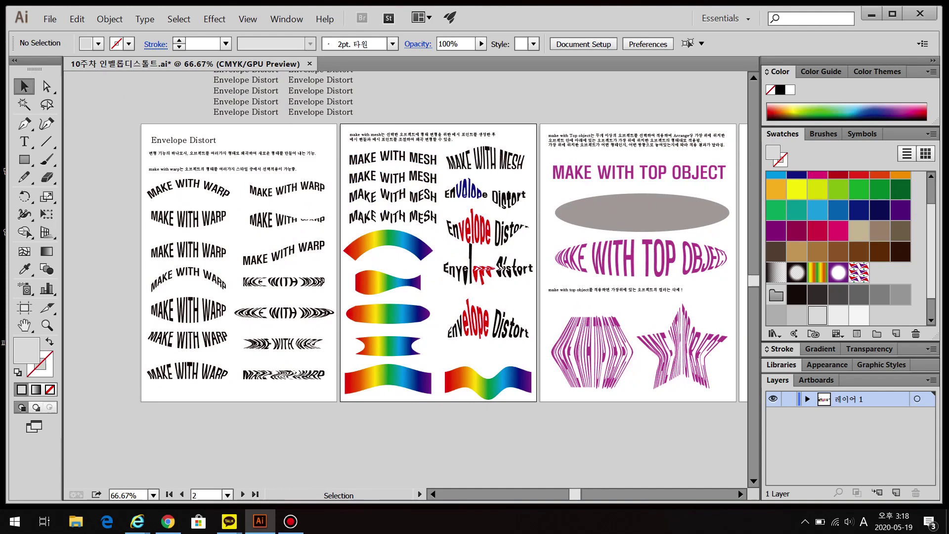
key("m")
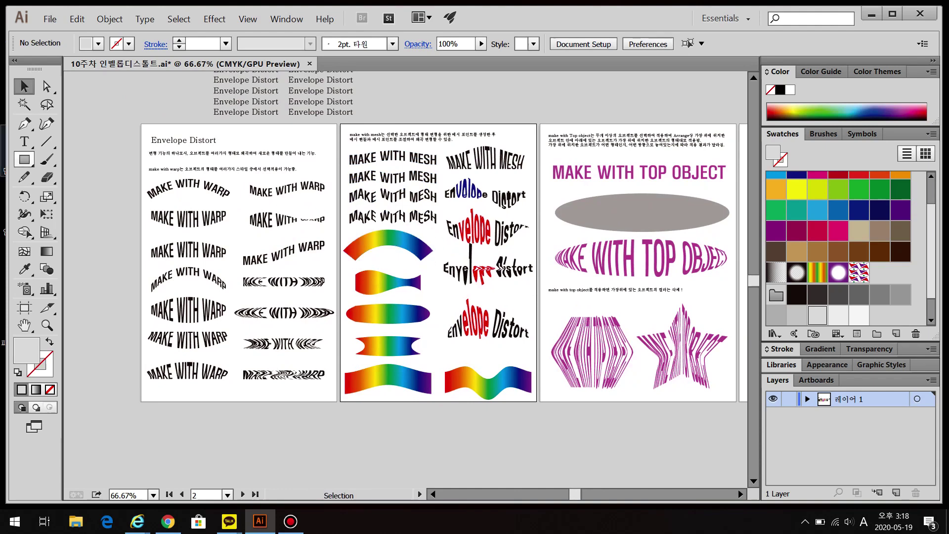
left_click_drag(494, 148, 242, 428)
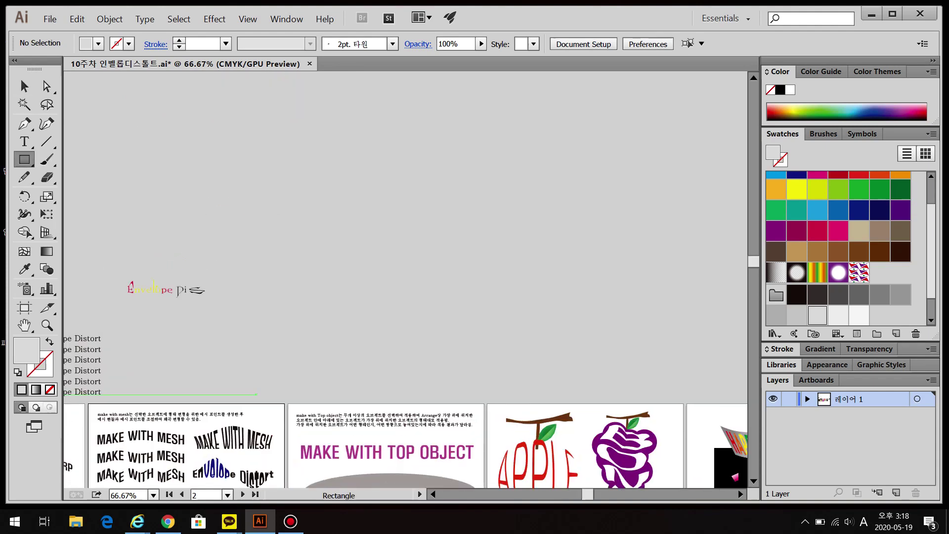
left_click_drag(287, 283, 533, 330)
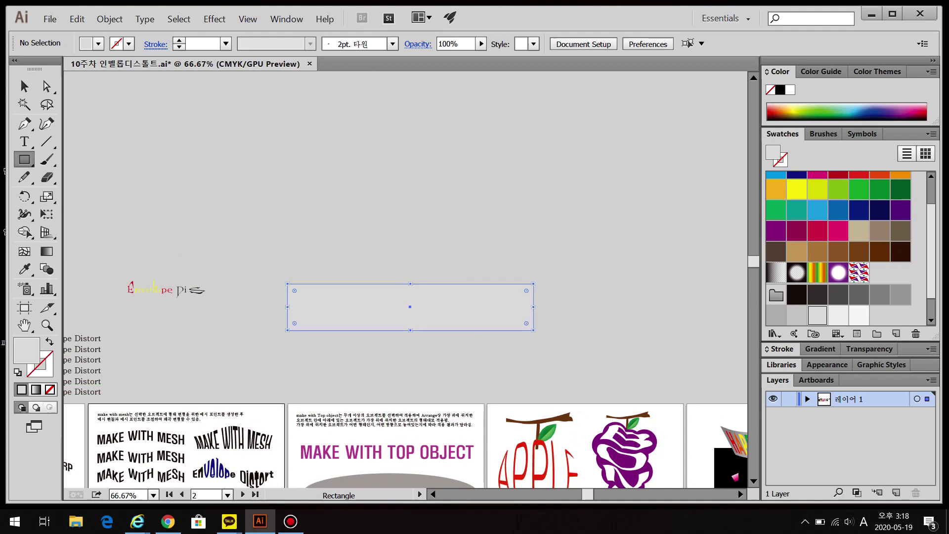
Fill the rectangle with a white-to-black linear gradient and recolor its starting stop red
left_click(820, 349)
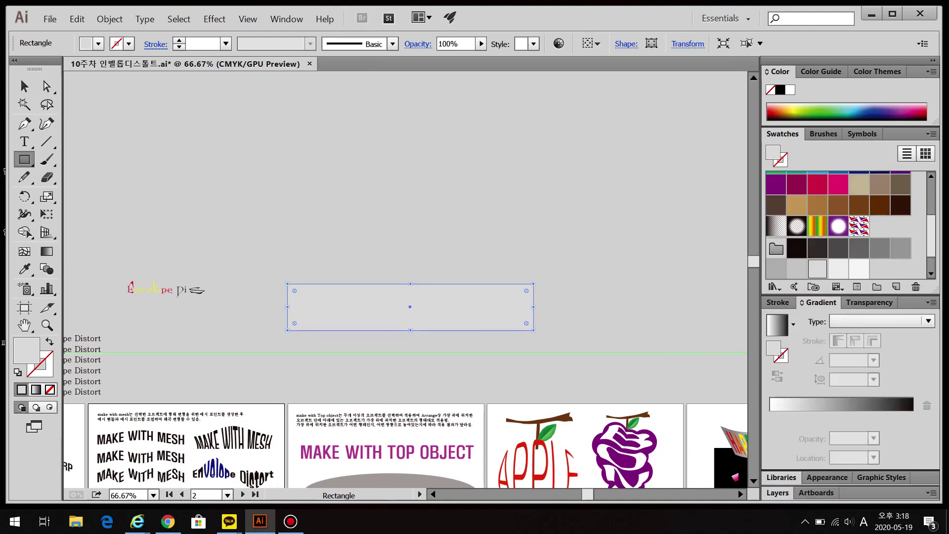
left_click(777, 325)
key("ctrl+equal")
key("ctrl+equal")
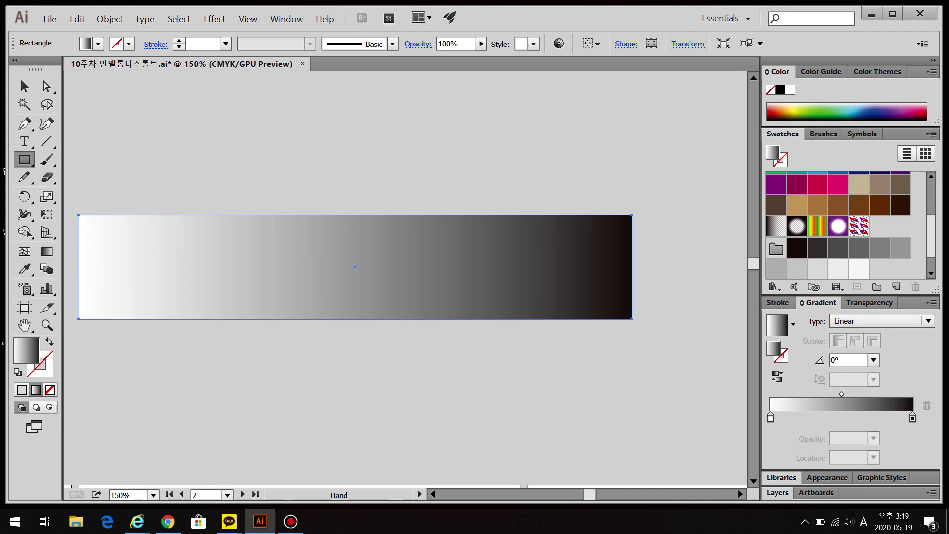
double_click(770, 418)
left_click(770, 418)
double_click(770, 418)
left_click(719, 300)
left_click(761, 267)
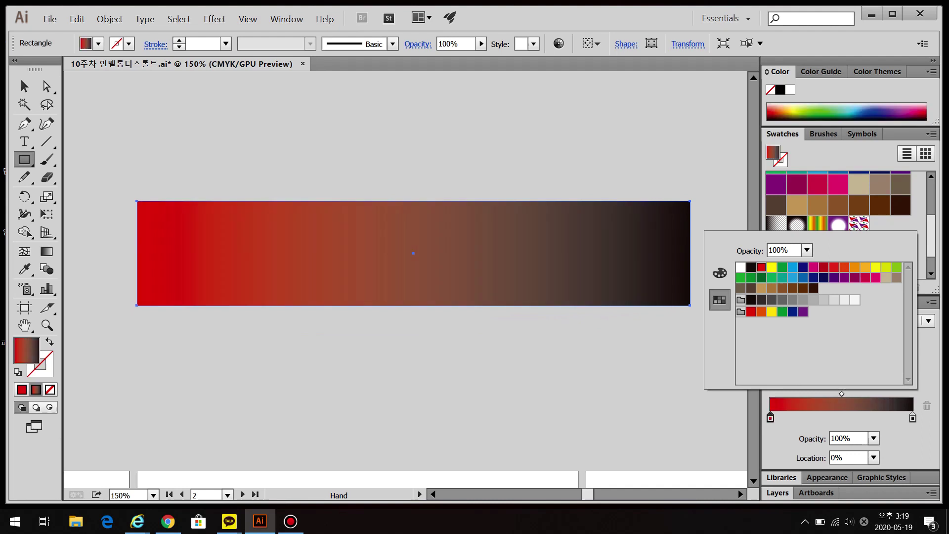
Add orange, yellow and light green color stops to the rectangle's gradient, following the red stop
left_click(790, 418)
double_click(791, 417)
left_click(854, 267)
left_click(821, 417)
double_click(821, 417)
left_click(772, 267)
left_click(851, 418)
double_click(851, 417)
left_click(896, 267)
Add a light blue stop at 74.66% and a navy stop at 88.27%, and make the gradient's end stop purple
left_click(876, 418)
double_click(877, 418)
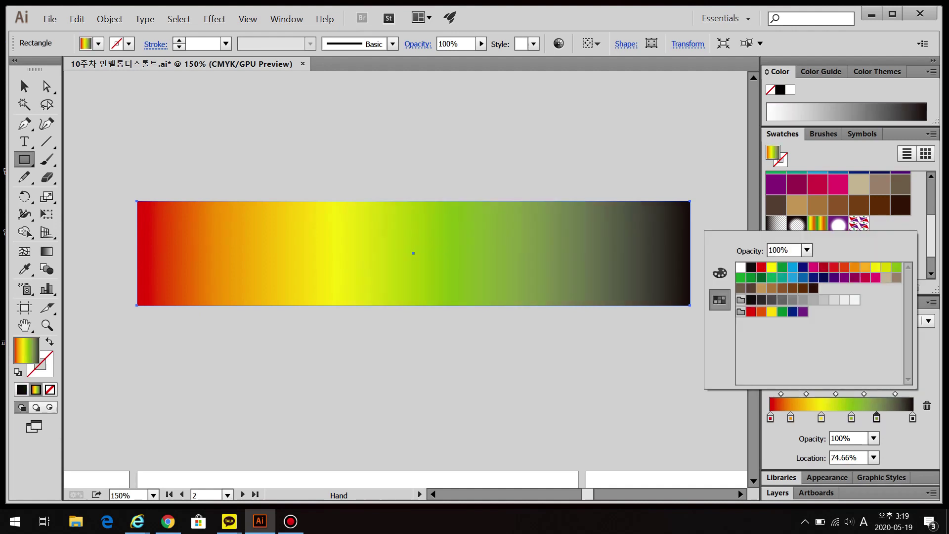
left_click(792, 267)
left_click(895, 418)
double_click(896, 418)
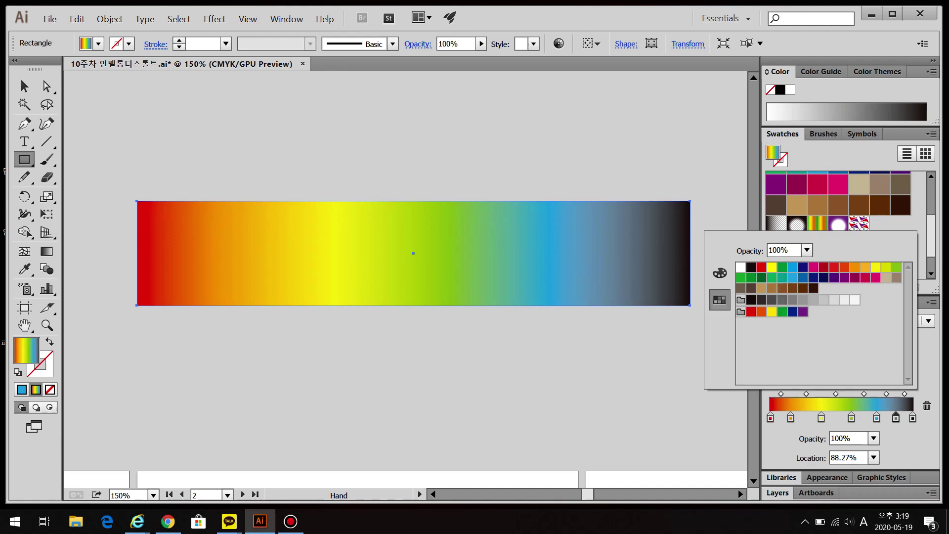
left_click(823, 277)
left_click(912, 417)
double_click(912, 417)
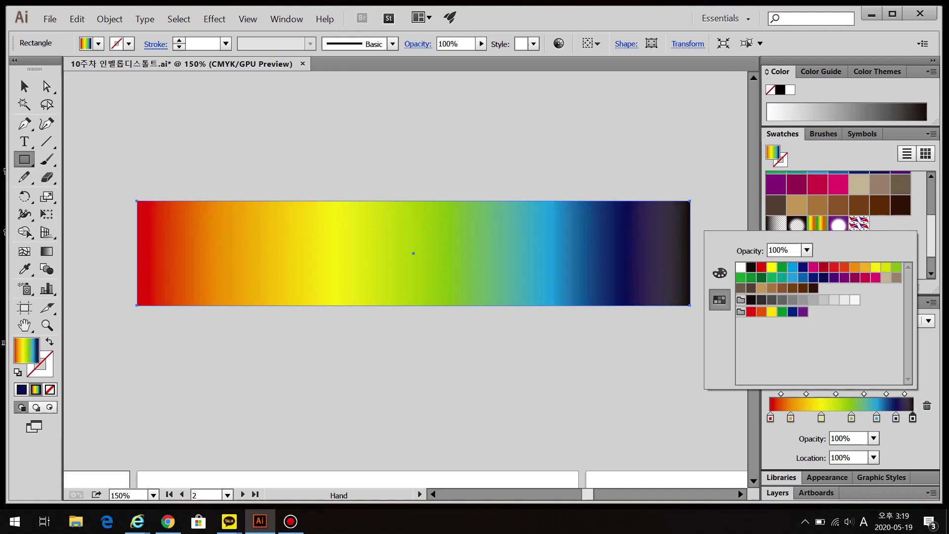
left_click(834, 277)
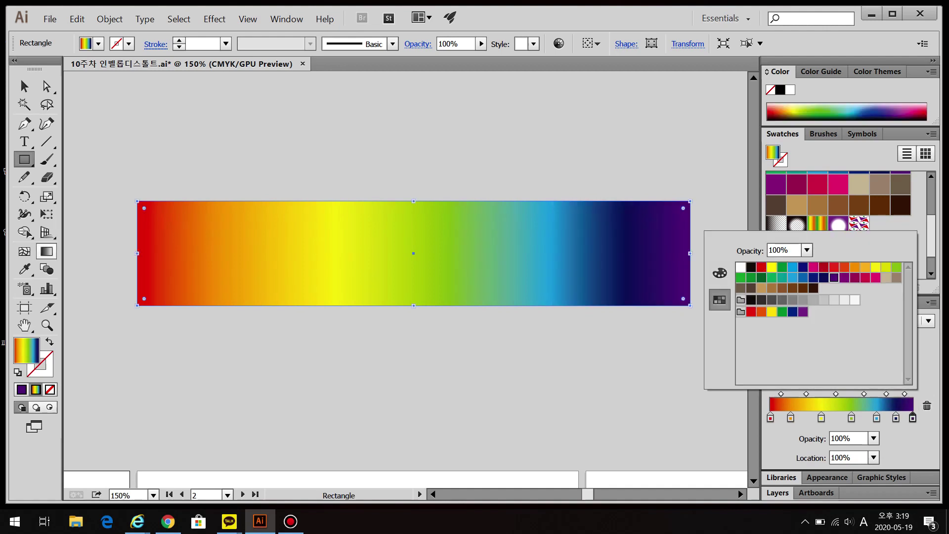
Shift the green, blue and navy stops slightly toward the start, and run the gradient vertically through the rectangle at -90°
left_click_drag(851, 417, 893, 417)
left_click(895, 417)
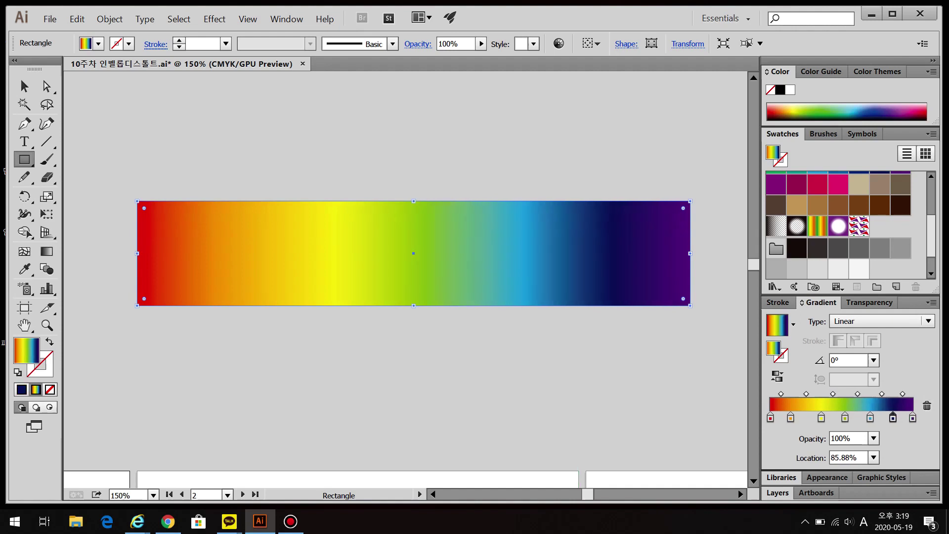
key("ctrl+1")
key("g")
left_click_drag(420, 207, 434, 205)
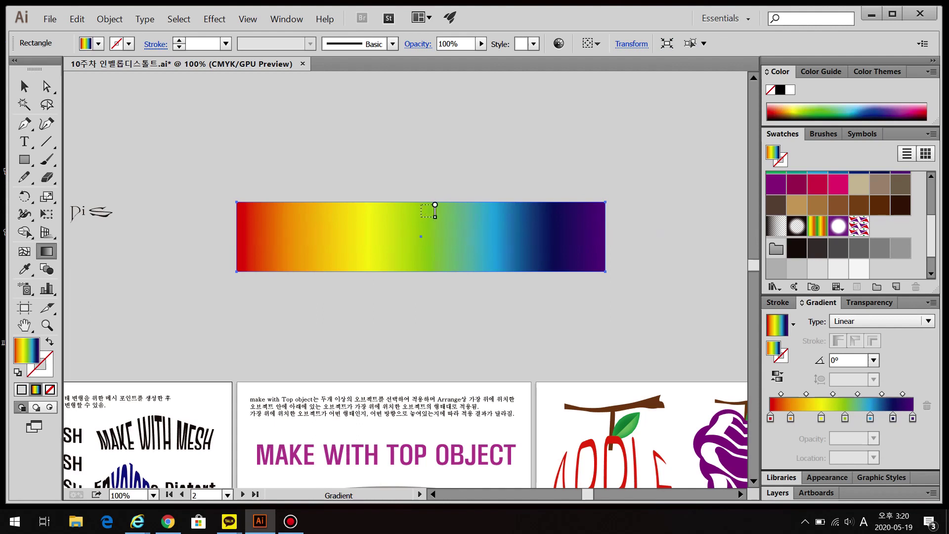
left_click_drag(435, 266, 435, 268)
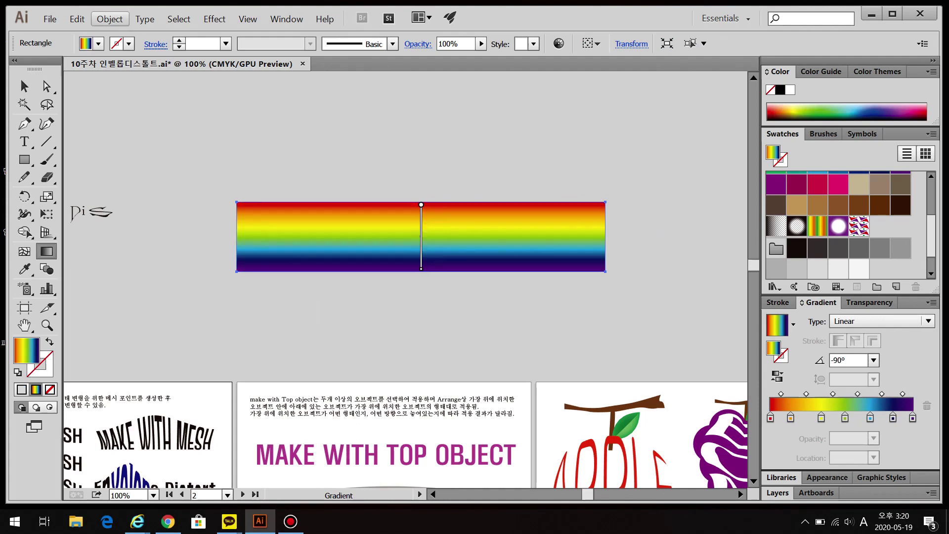
Bend the gradient rectangle into a rainbow with Make with Warp, using a horizontal Arc, 49% bend and -6% vertical distortion
left_click(109, 19)
mouse_move(198, 284)
left_click(297, 282)
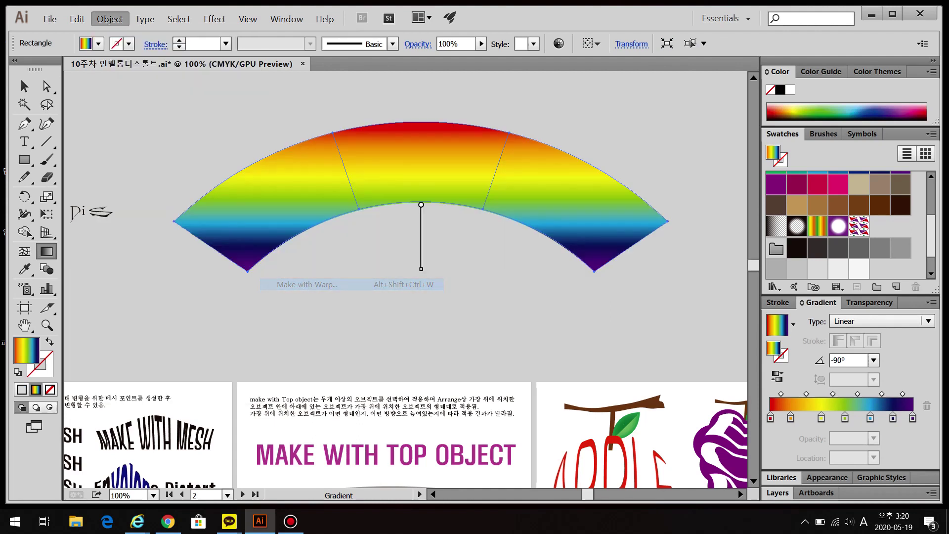
key("Return")
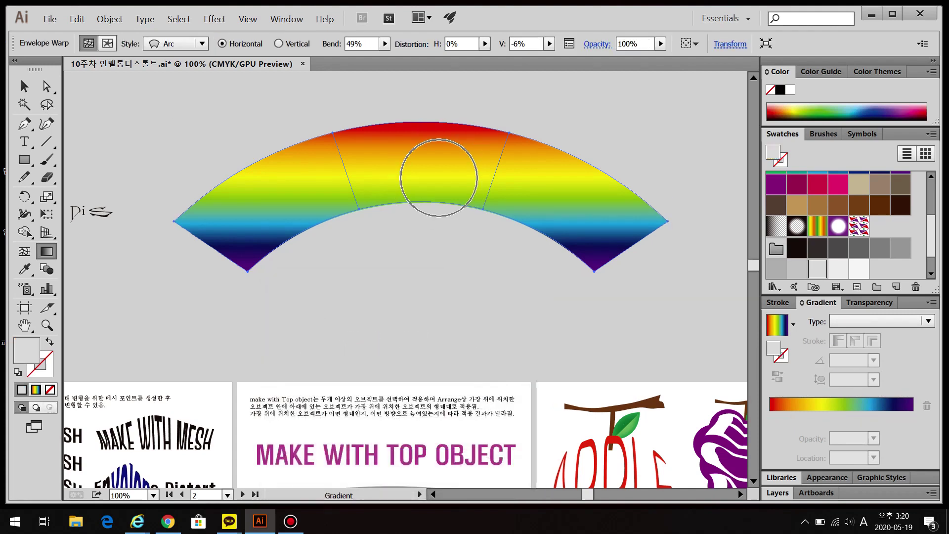
Enable Distort Linear Gradient Fills in the rainbow's Envelope Options so the colors follow the arc, and deselect it
key("alt+o")
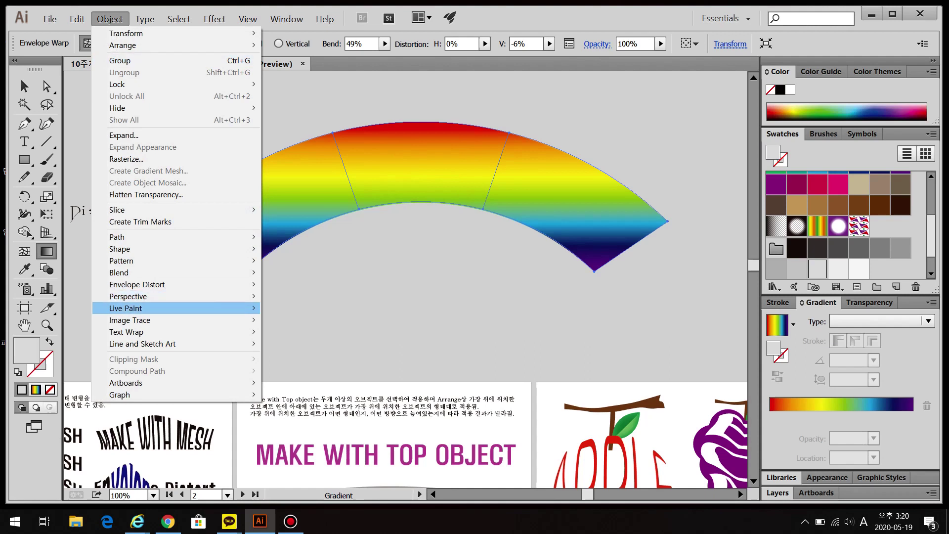
mouse_move(148, 284)
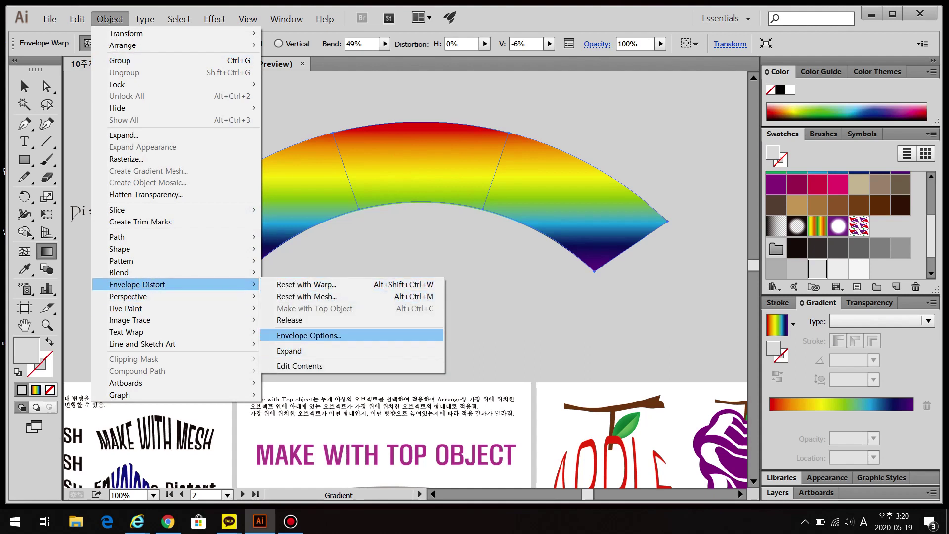
left_click(349, 334)
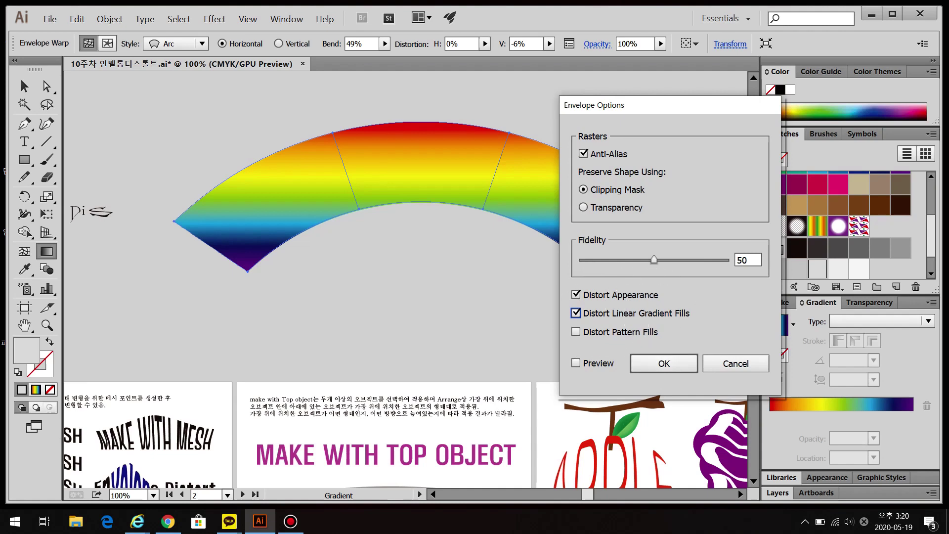
key("Return")
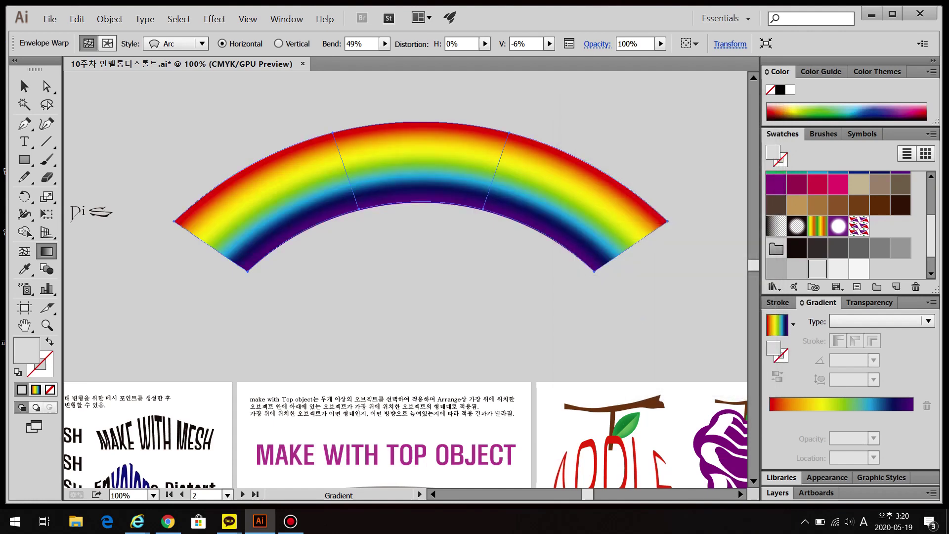
key("v")
key("ctrl+shift+a")
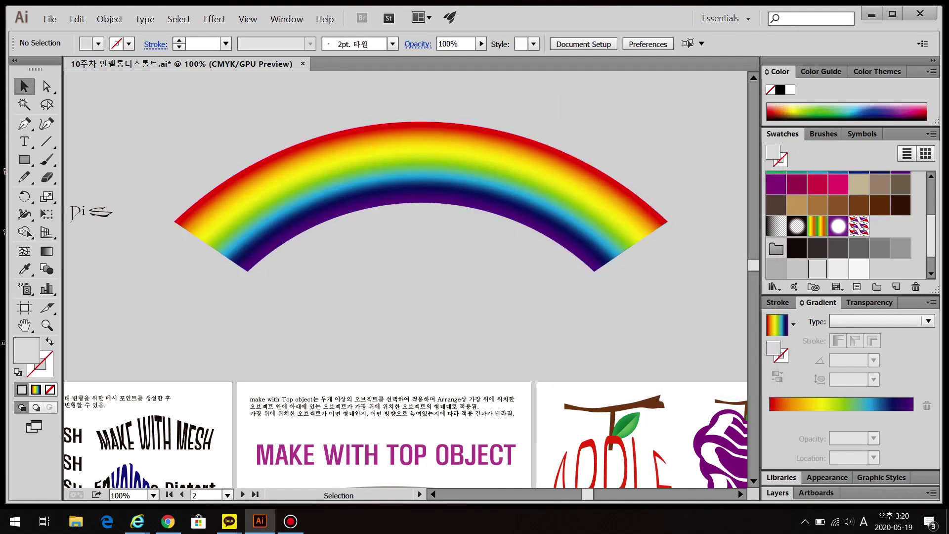
Examine the finished rainbow and the sample text and gray ellipse on the Make with Top Object artboard
left_click(391, 185)
left_click(377, 287)
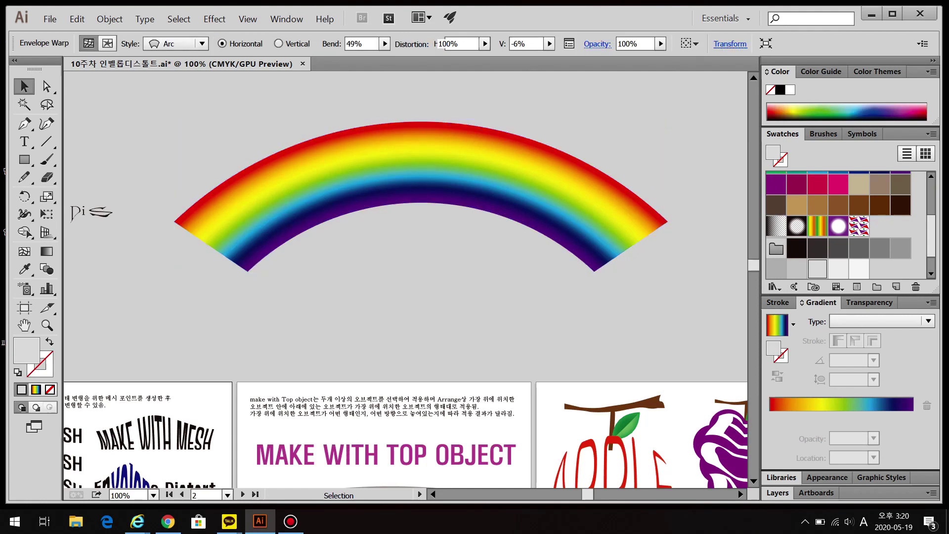
scroll(377, 287, "down", 2)
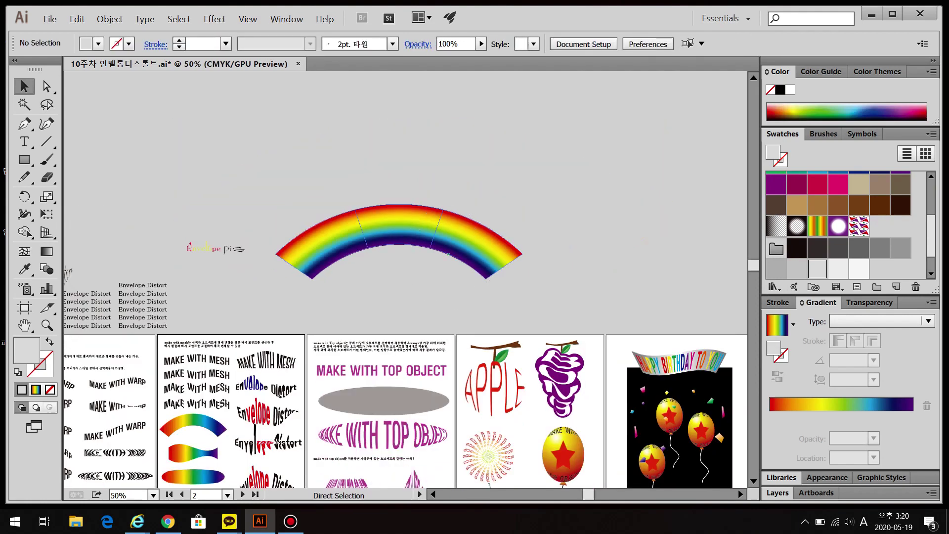
left_click_drag(391, 257, 380, 104)
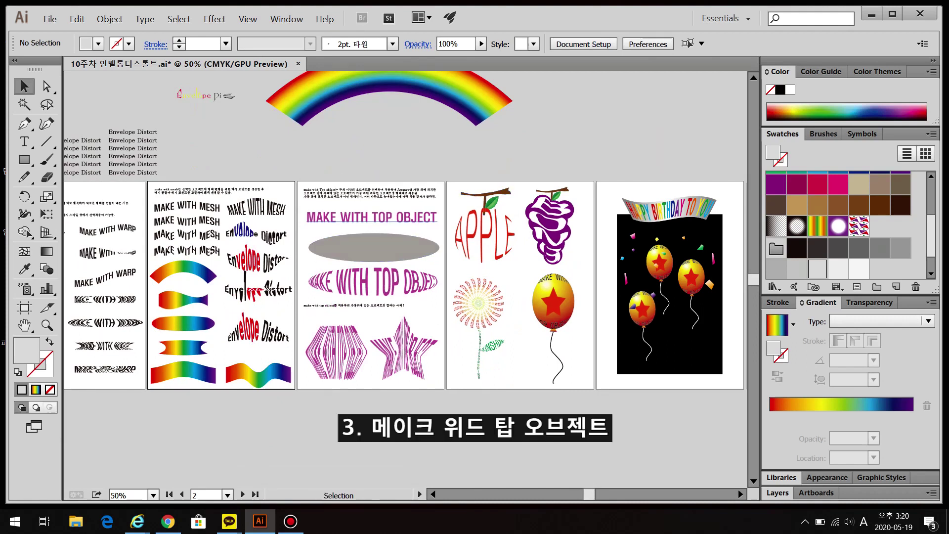
scroll(352, 238, "up", 1)
left_click_drag(349, 241, 407, 173)
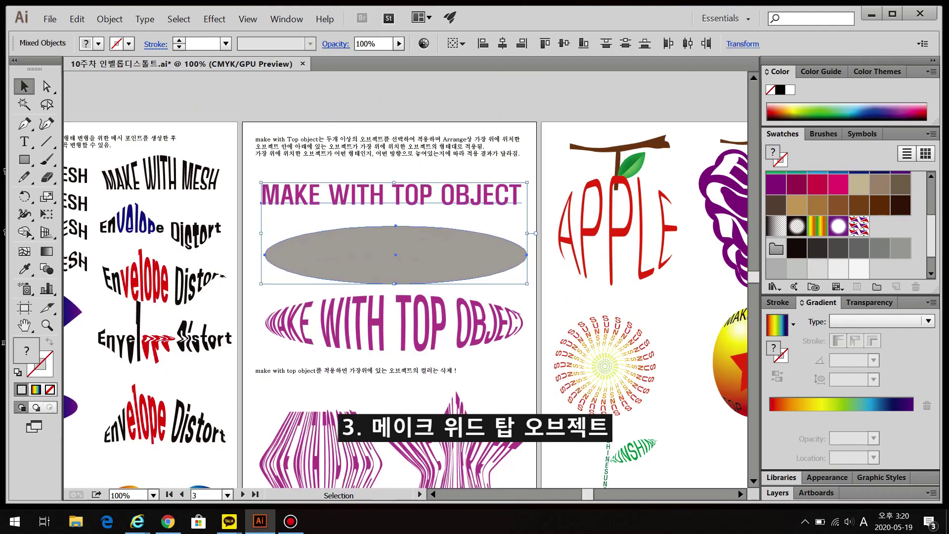
scroll(407, 173, "down", 1)
left_click(365, 158)
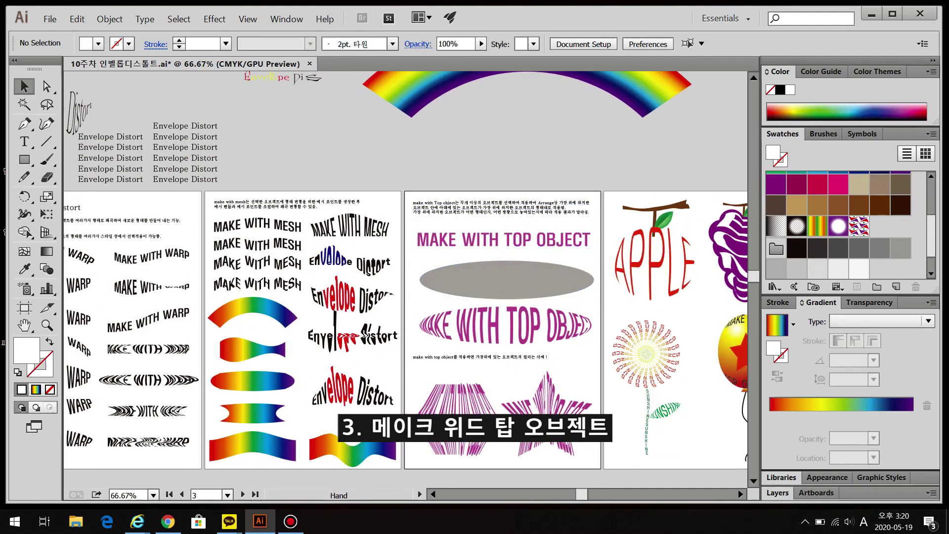
Move an "Envelope Distort" text from the canvas to the empty area just above the Make with Top Object artboard
left_click_drag(355, 154, 365, 156)
left_click_drag(197, 129, 296, 232)
left_click(401, 190)
Draw a flat ellipse just above the "Envelope Distort" text, fill it with red, and deselect it
scroll(401, 190, "up", 3)
key("m")
left_click_drag(24, 159, 62, 192)
left_click_drag(180, 125, 342, 161)
key("v")
left_click(859, 181)
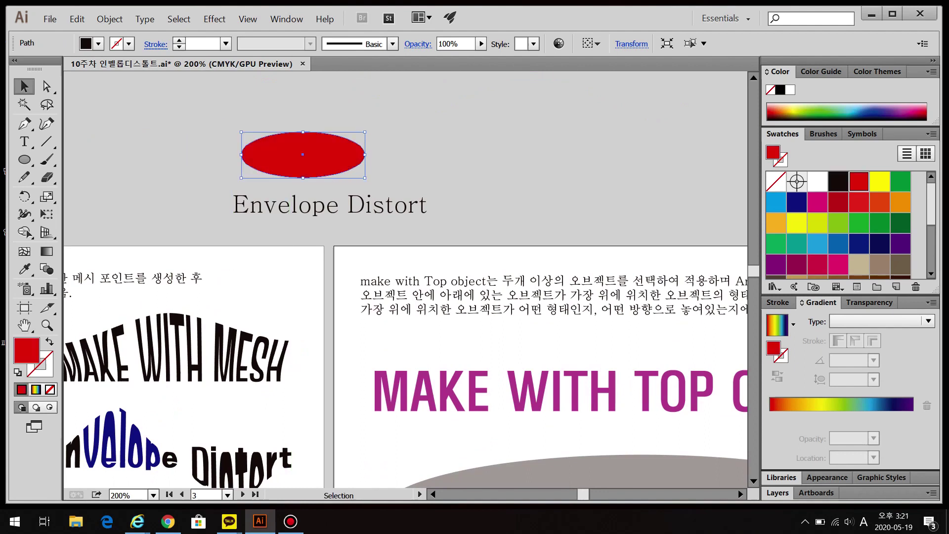
key("ctrl+shift+a")
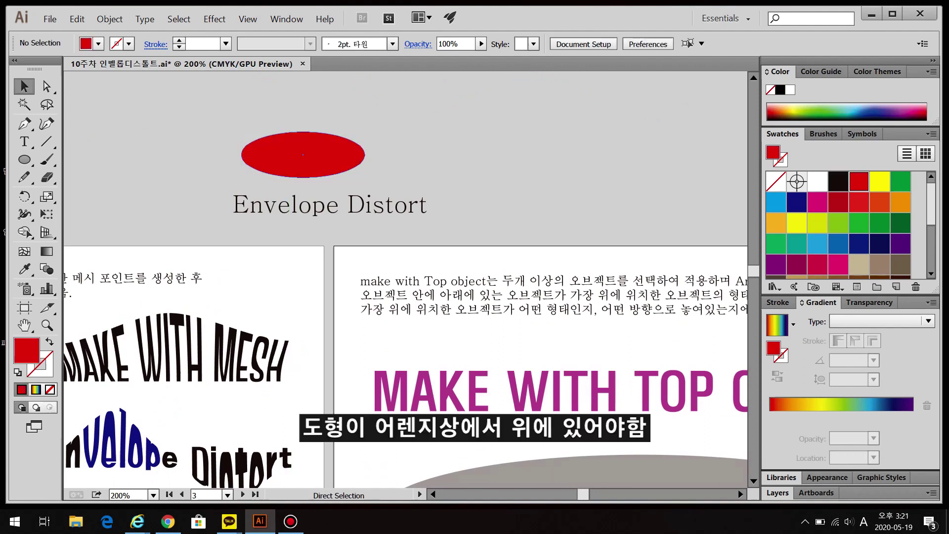
Place the red ellipse over the "Envelope Distort" text and shape the text to it with Make with Top Object
left_click_drag(302, 155, 324, 205)
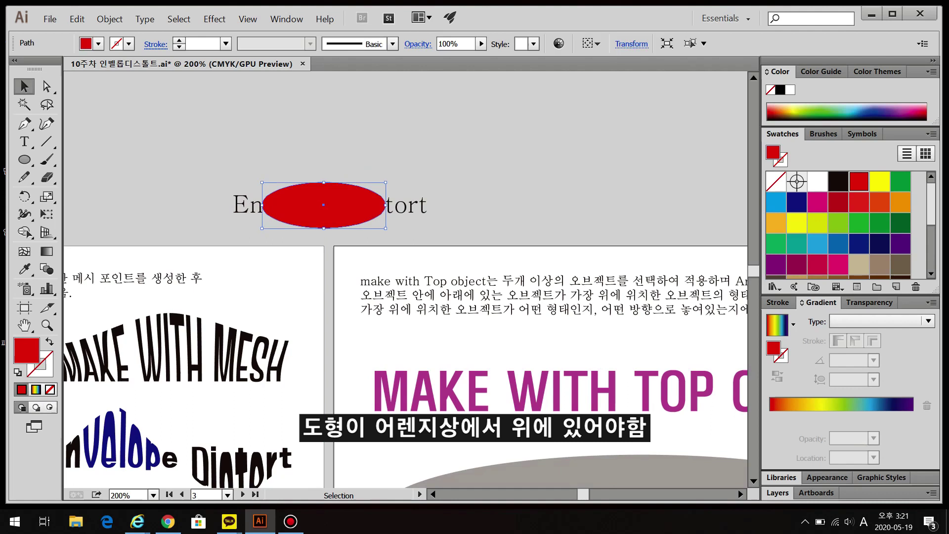
left_click_drag(225, 152, 495, 225)
left_click(109, 19)
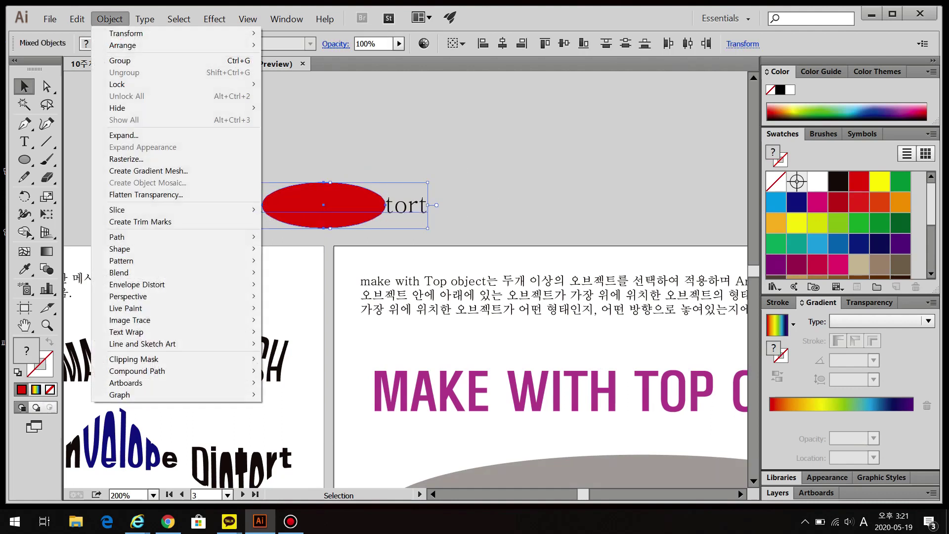
mouse_move(197, 284)
left_click(317, 308)
key("ctrl+shift+a")
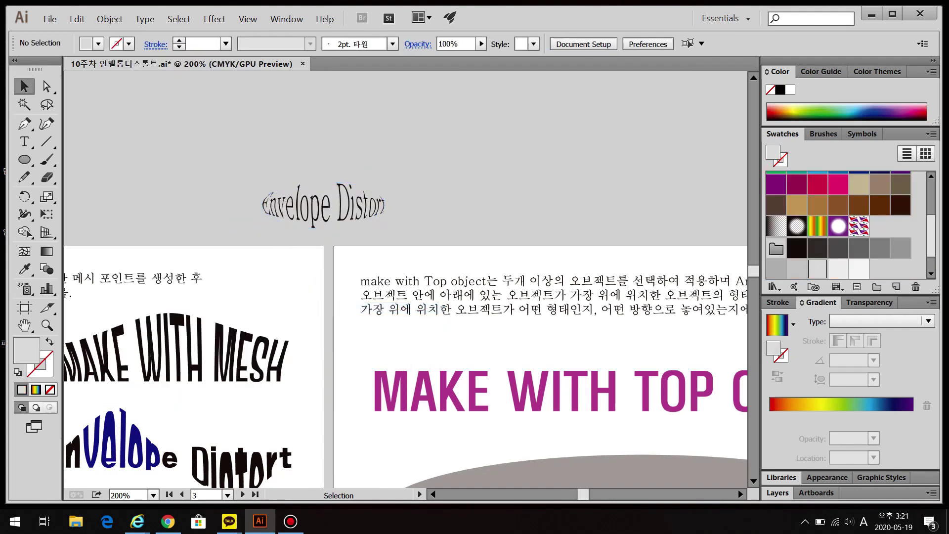
Open the contents of the ellipse-shaped "Envelope Distort" text above the artboards for editing
left_click(323, 205)
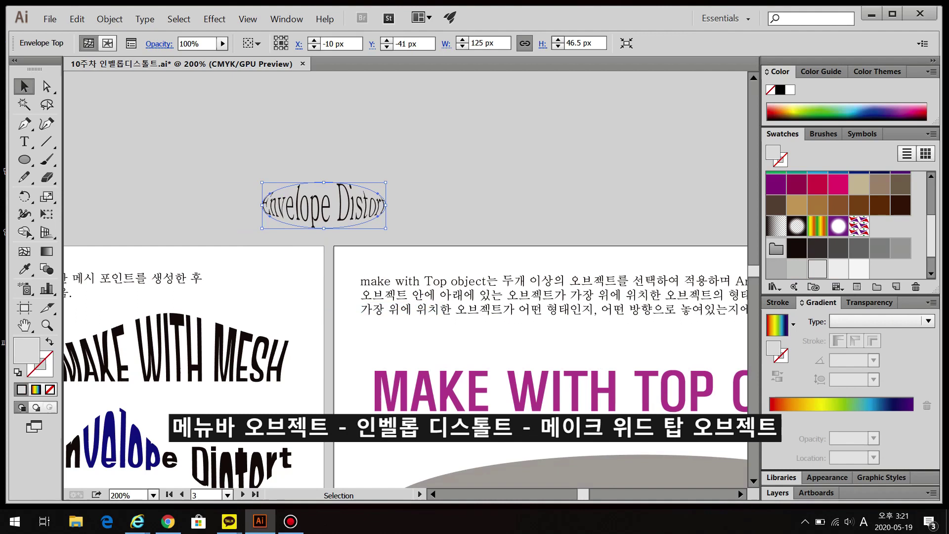
key("ctrl+shift+a")
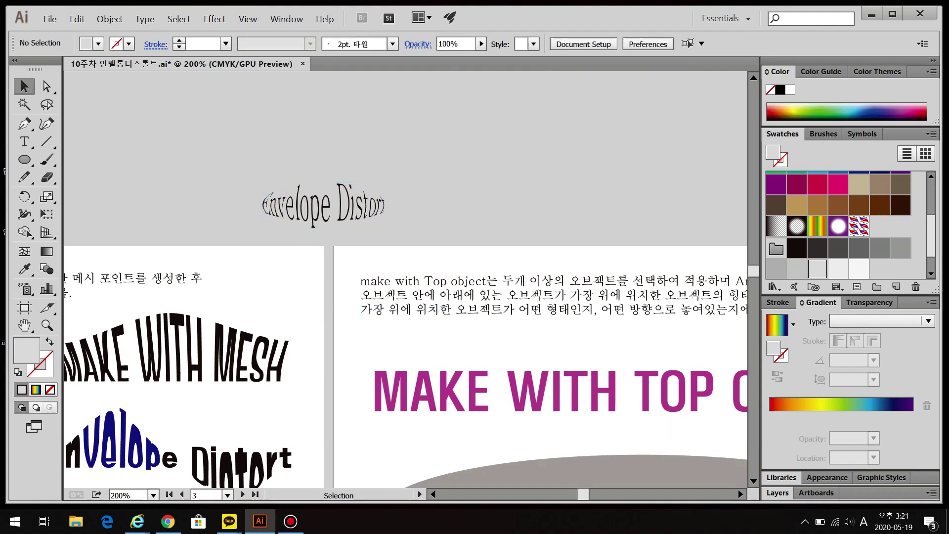
key("ctrl+minus")
key("ctrl+minus")
key("ctrl+minus")
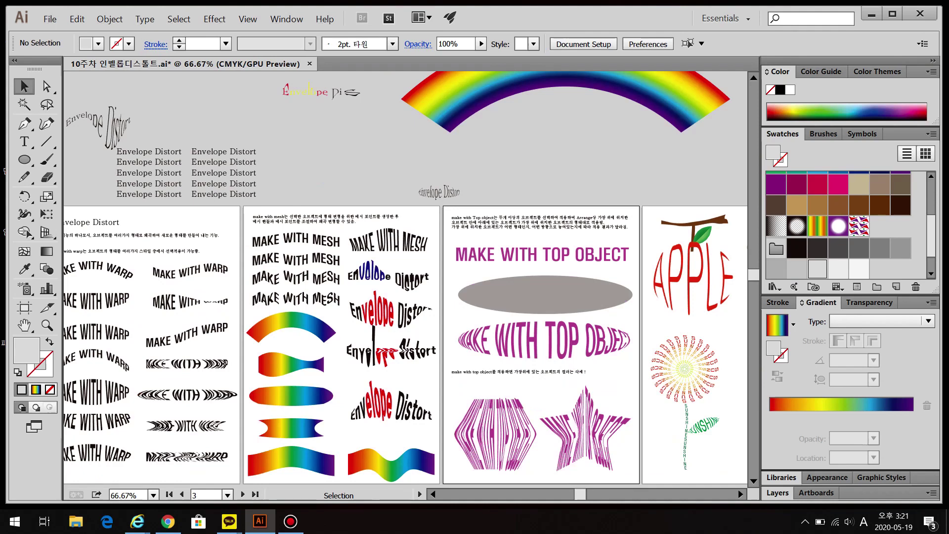
scroll(365, 138, "up", 5)
left_click_drag(717, 462, 291, 251)
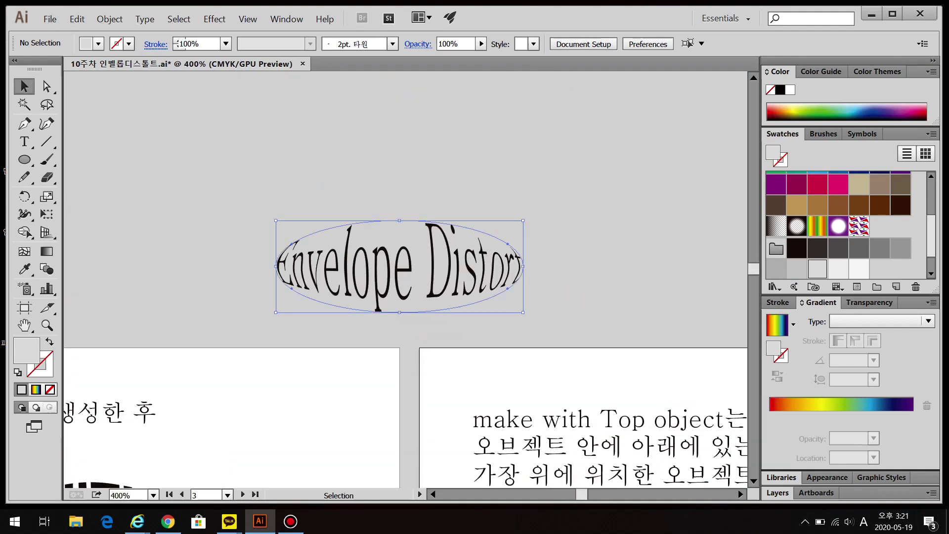
left_click(348, 267)
key("alt+o")
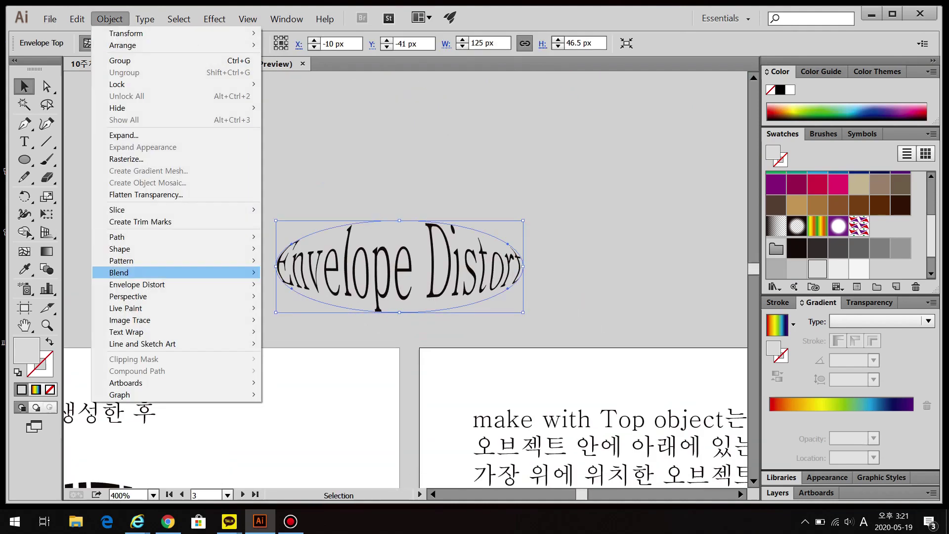
mouse_move(148, 284)
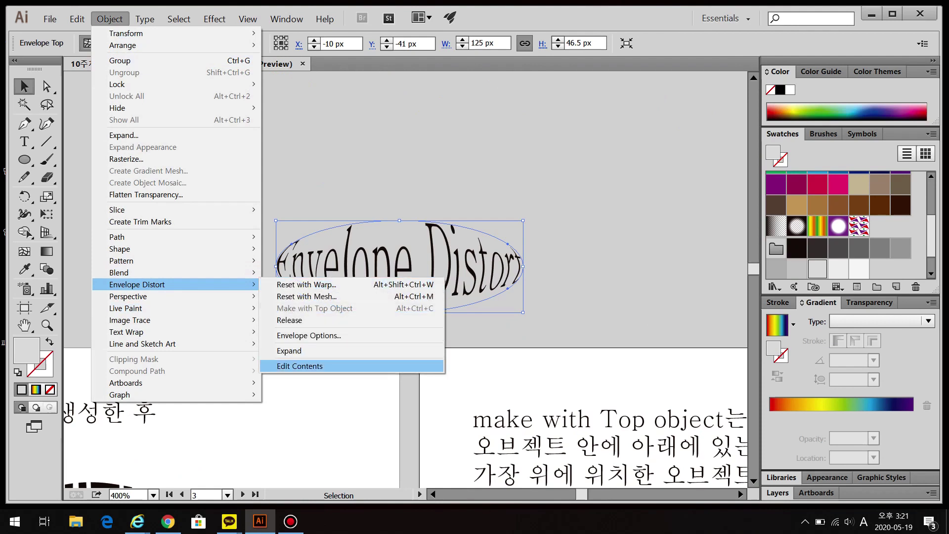
left_click(299, 366)
Colour the letters "lope" red and the letters "sto" light green in the enveloped text
key("t")
left_click_drag(321, 267, 418, 267)
left_click(859, 181)
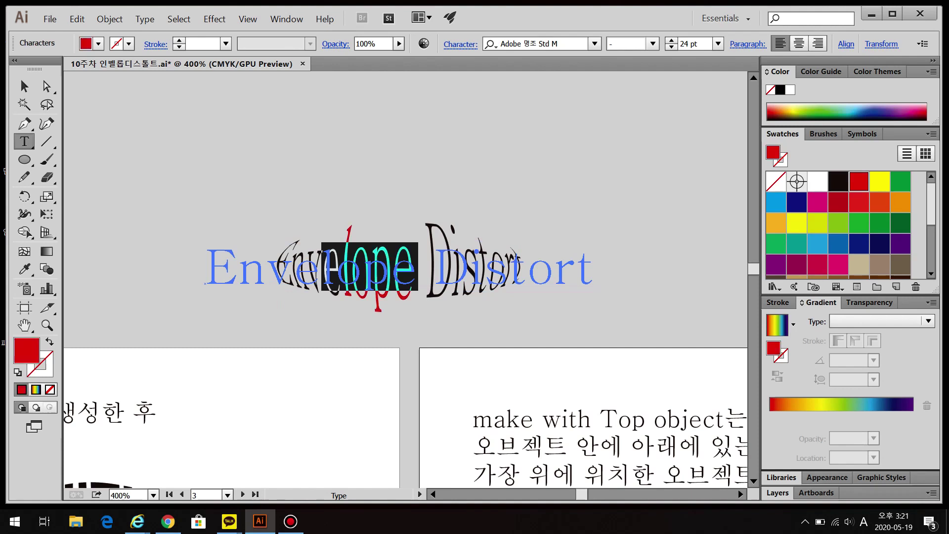
left_click_drag(483, 267, 555, 267)
left_click(838, 223)
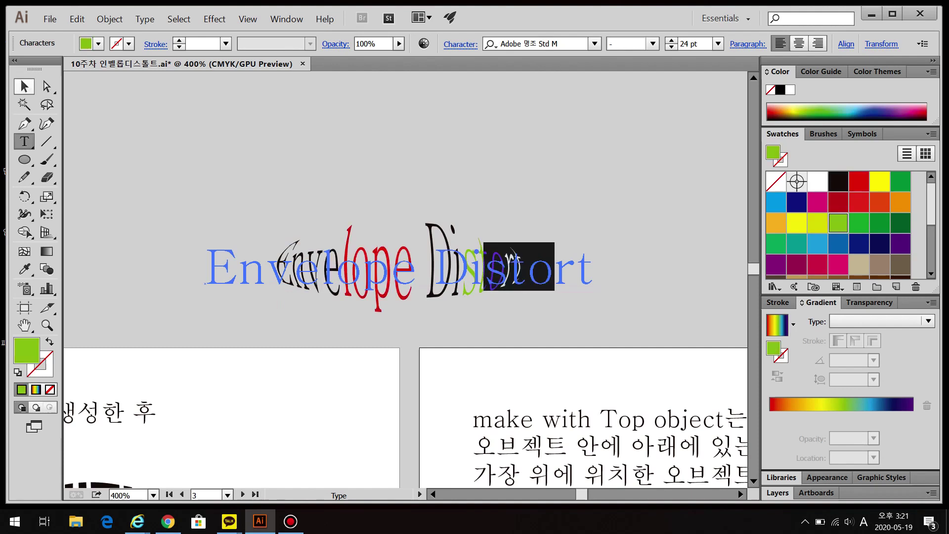
Switch the recoloured text from editing its contents back to editing its envelope, and deselect it
left_click(20, 79)
left_click(399, 266)
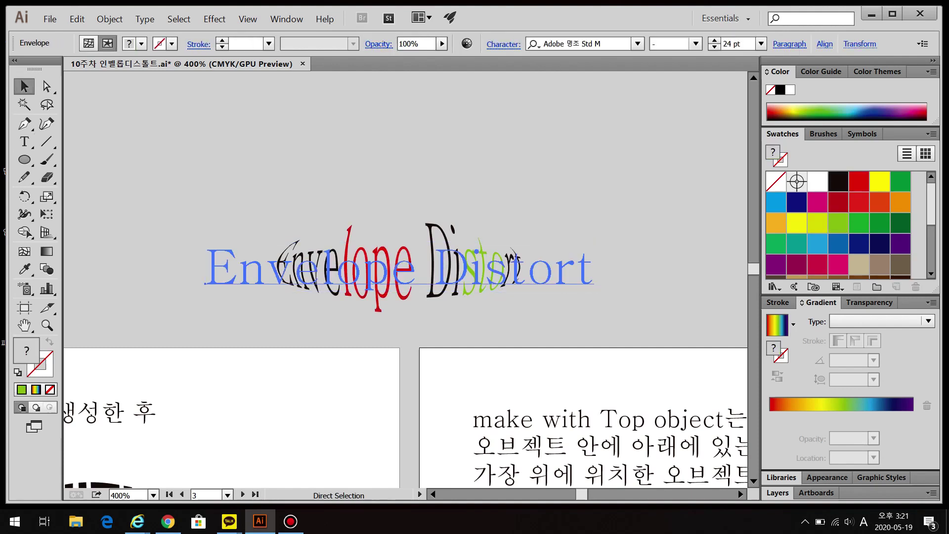
left_click(110, 19)
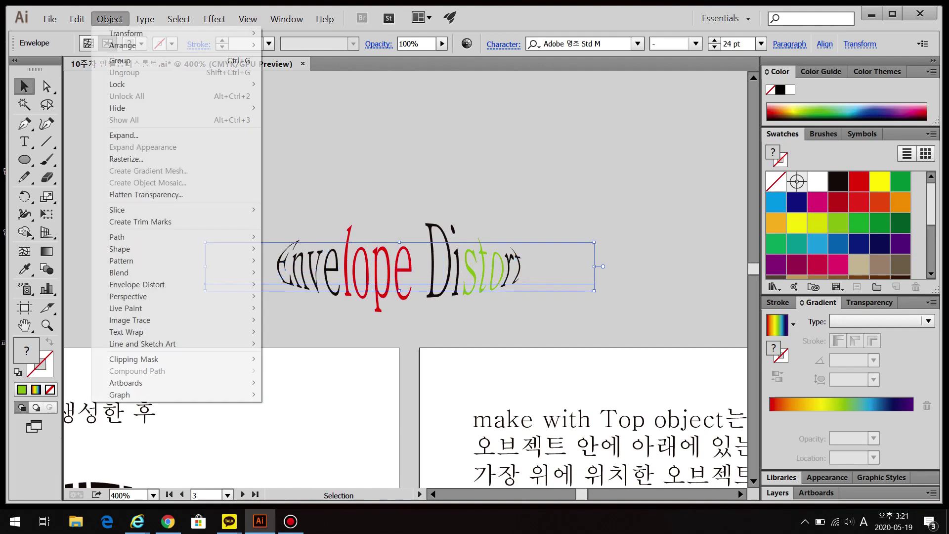
mouse_move(137, 284)
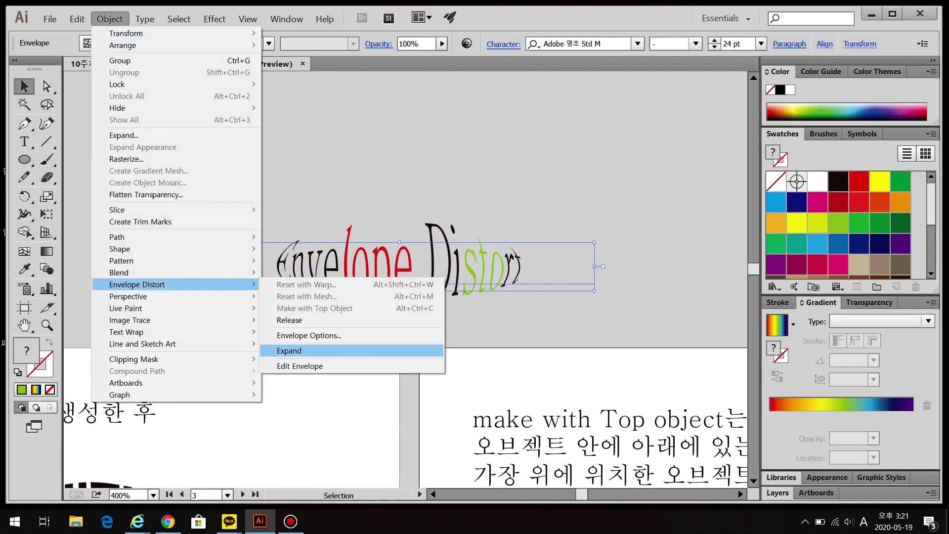
left_click(299, 366)
left_click_drag(237, 165, 331, 222)
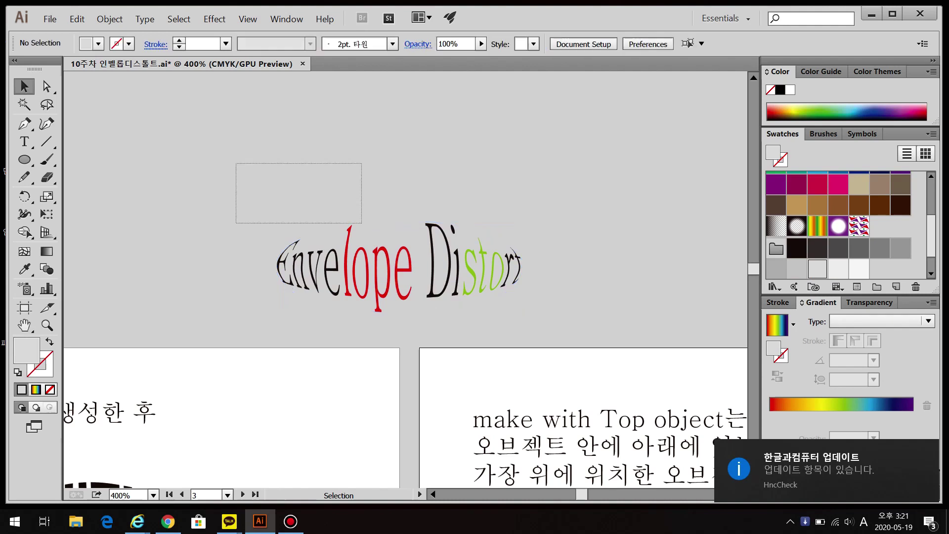
Raise the envelope's upper and lower middle anchor points to bend the coloured text into an arch
left_click(375, 267)
key("a")
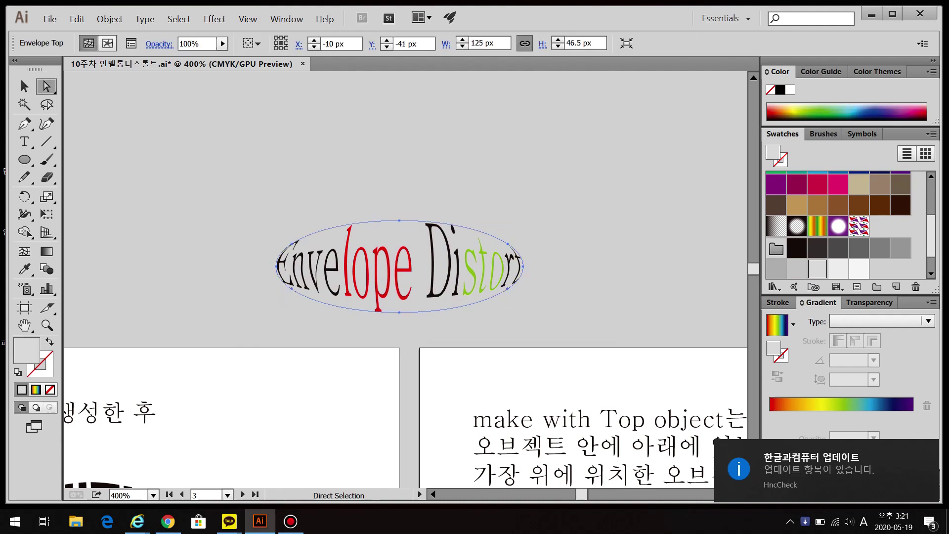
left_click_drag(399, 220, 403, 172)
left_click_drag(399, 312, 400, 269)
key("ctrl+shift+a")
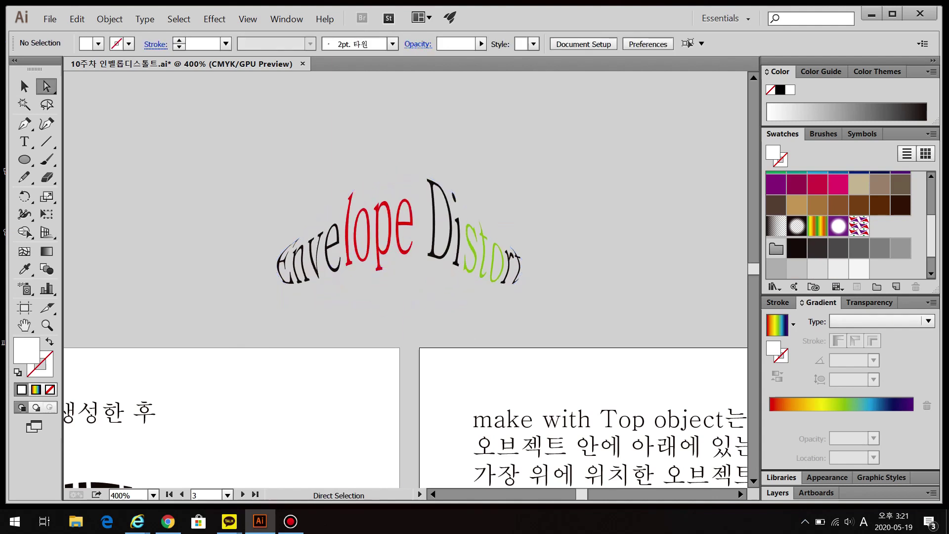
Move one of the plain "Envelope Distort" texts to the empty canvas area up and to the left of the rainbow
key("v")
scroll(478, 248, "down", 3)
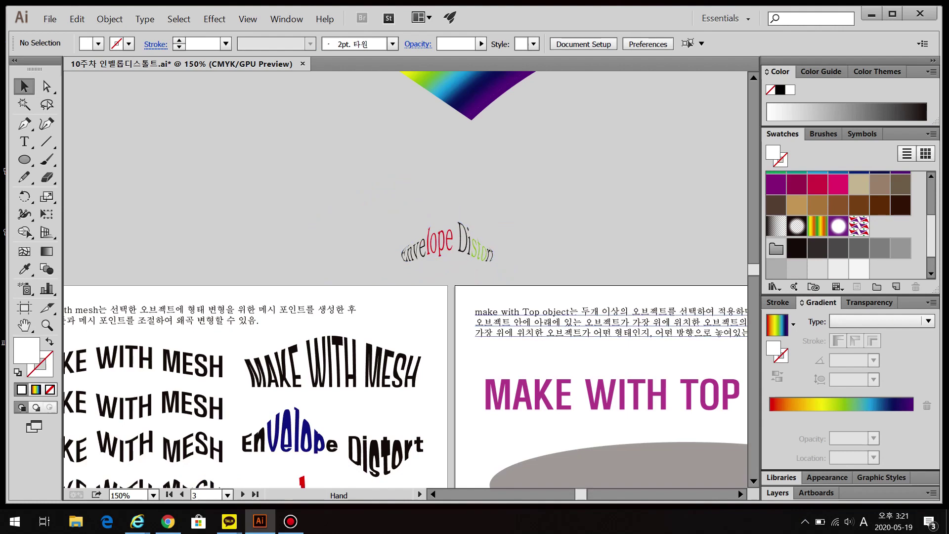
scroll(197, 246, "down", 2)
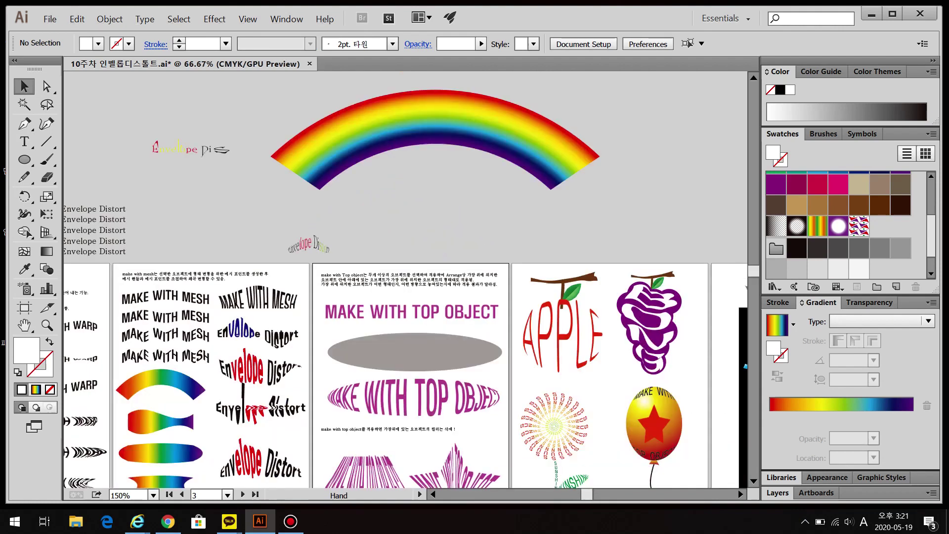
left_click_drag(197, 246, 373, 309)
mouse_move(269, 272)
left_mouse_down()
mouse_move(266, 149)
mouse_move(277, 284)
left_mouse_up()
scroll(267, 148, "up", 4)
Draw a five-pointed star about 68 px wide to the right of the "Envelope Distort" text and fill it with red
key("l")
mouse_move(25, 159)
left_mouse_down()
mouse_move(89, 195)
mouse_move(89, 229)
left_mouse_up()
left_click_drag(552, 222, 552, 169)
key("v")
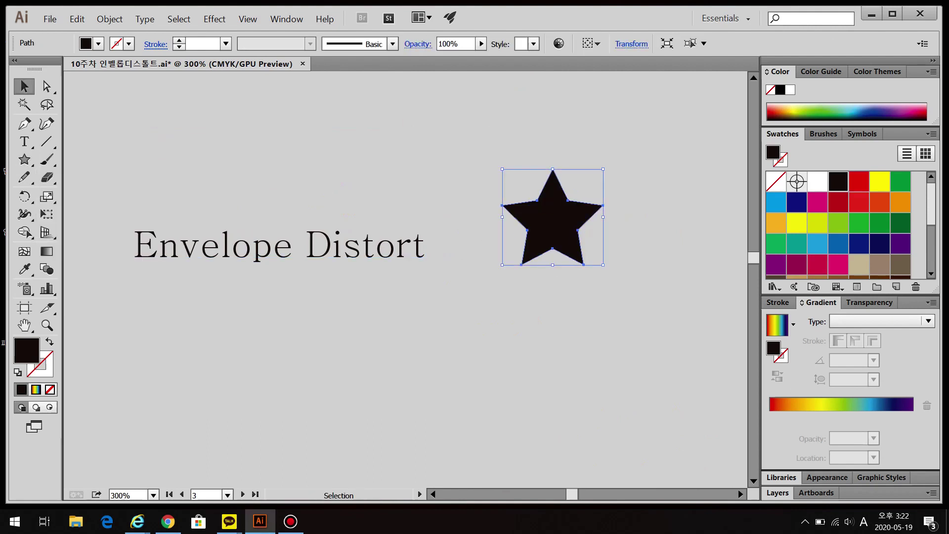
left_click(859, 181)
key("ctrl+shift+a")
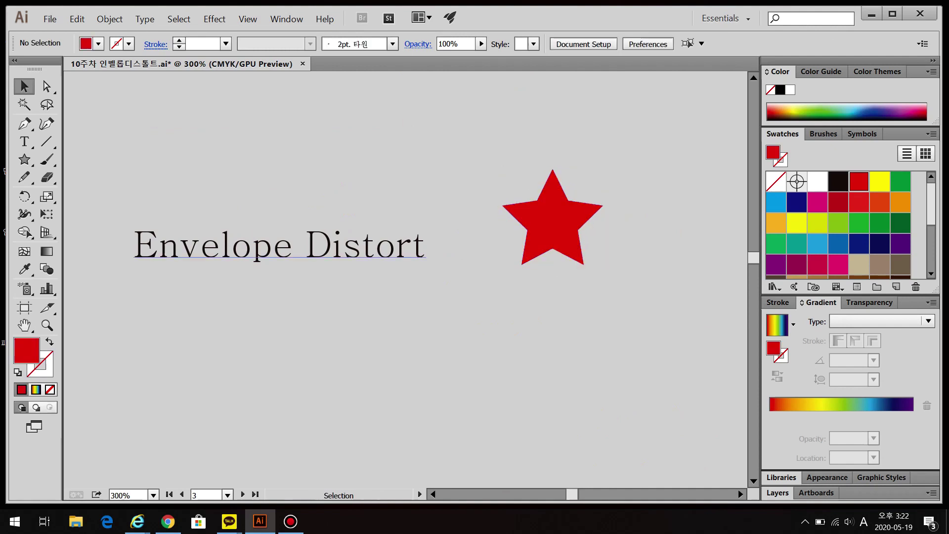
Shape the black "Envelope Distort" text to the red star with Make with Top Object, and undo it
left_click_drag(263, 183, 628, 286)
key("ctrl+alt+c")
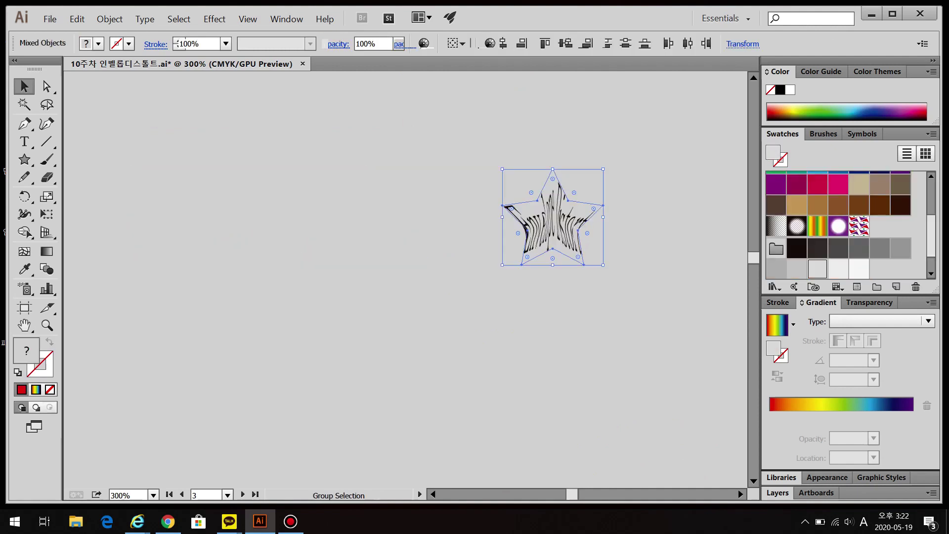
key("ctrl+z")
key("ctrl+z")
key("ctrl+z")
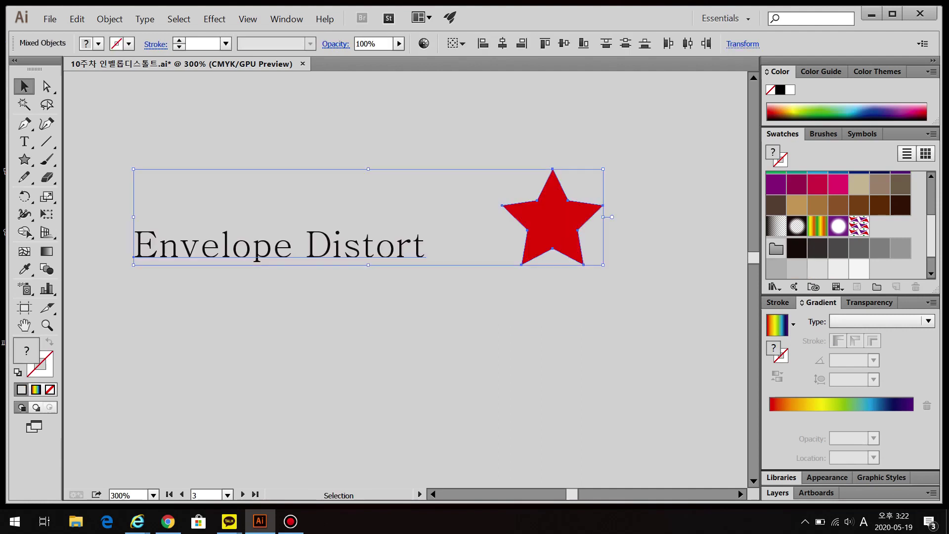
Fill the "Envelope Distort" text with red and the star with black
key("ctrl+z")
key("ctrl+z")
key("ctrl+z")
key("ctrl+shift+z")
key("ctrl+shift+z")
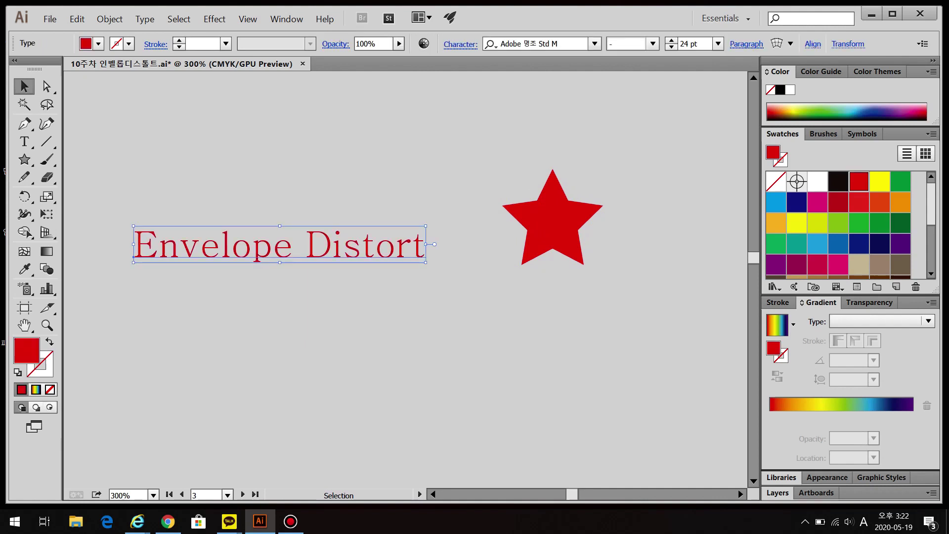
key("ctrl+shift+z")
key("ctrl+shift+z")
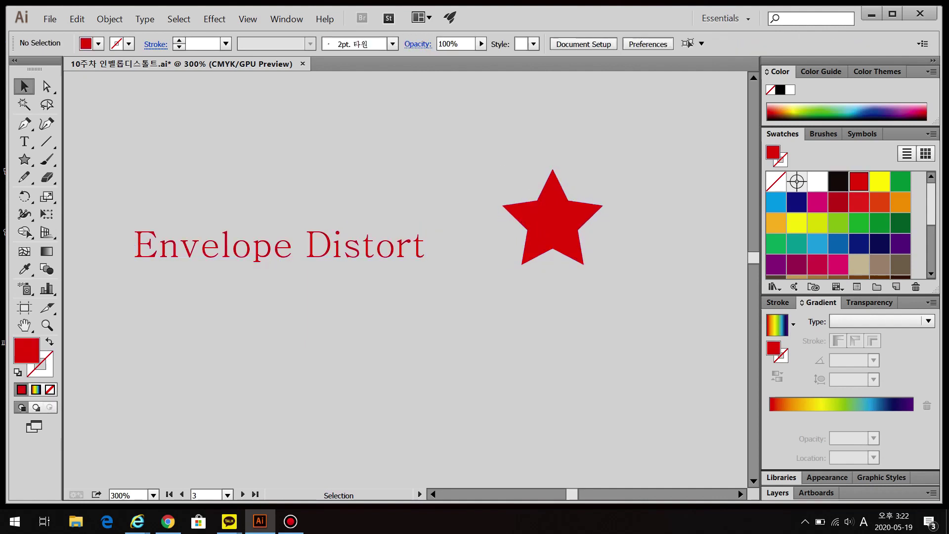
key("ctrl+shift+z")
key("ctrl+shift+z")
key("ctrl+shift+z")
key("ctrl+shift+z")
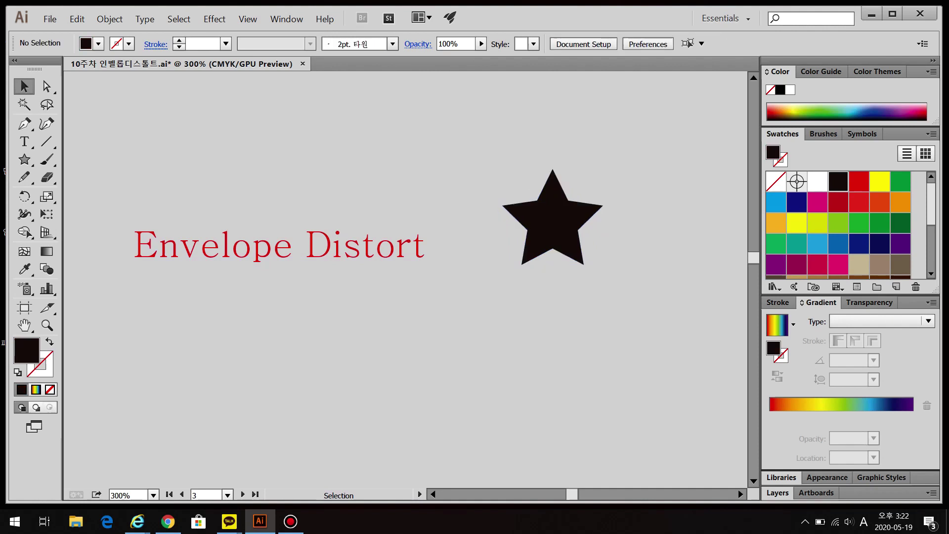
Shape the red text to the black star with Make with Top Object, inspect it up close, and undo the distortion
key("ctrl+shift+z")
key("ctrl+shift+z")
key("ctrl+shift+z")
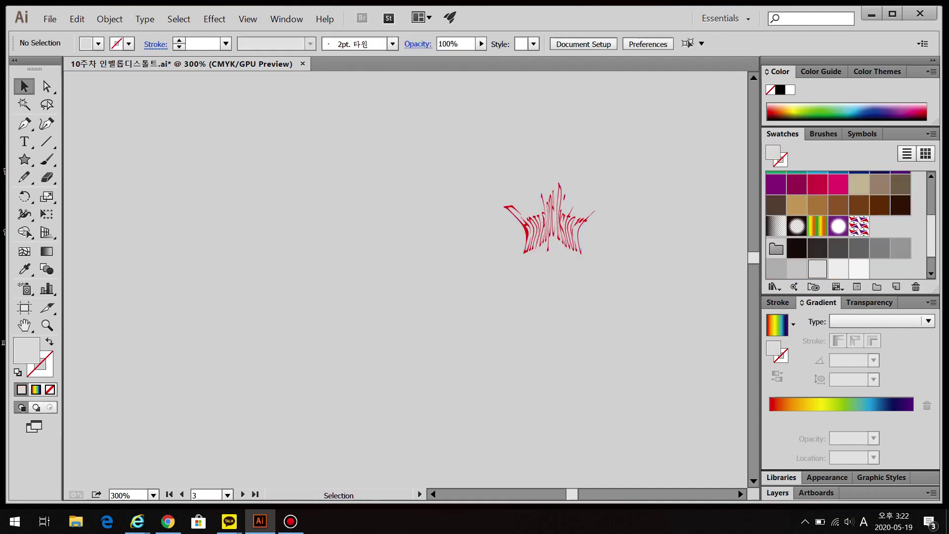
key("ctrl+equal")
key("ctrl+equal")
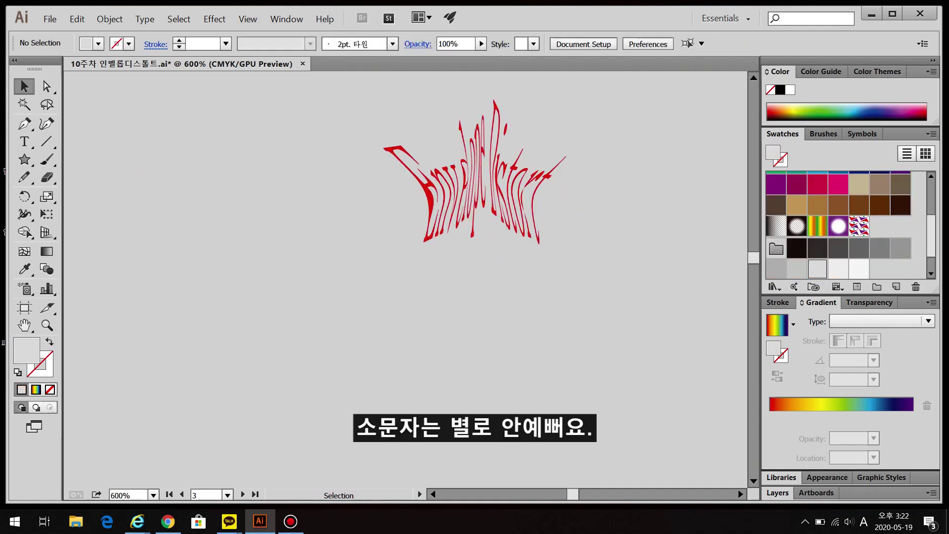
key("ctrl+z")
key("ctrl+z")
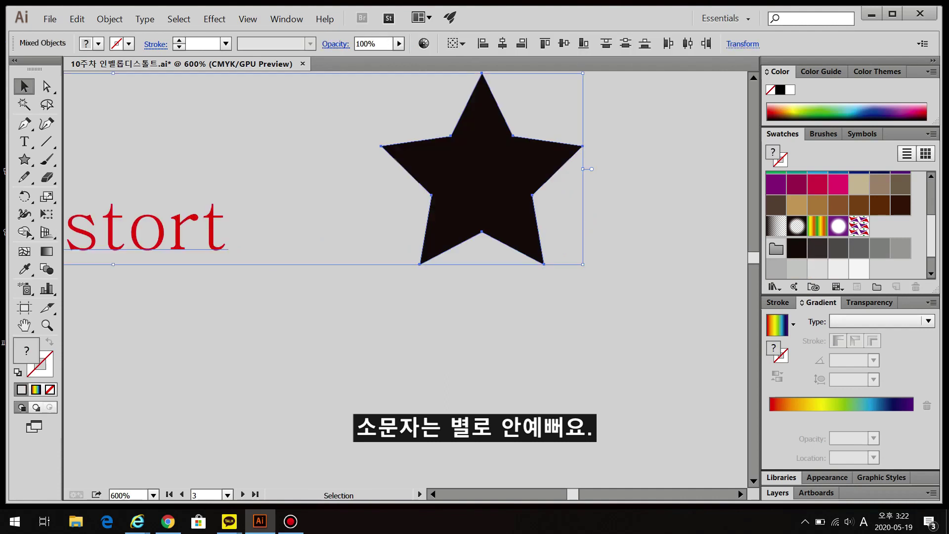
Add a 12 pt text reading "ENVELOPE" below the "Envelope Distort" text and fill it with red
key("ctrl+minus")
key("ctrl+minus")
key("ctrl+minus")
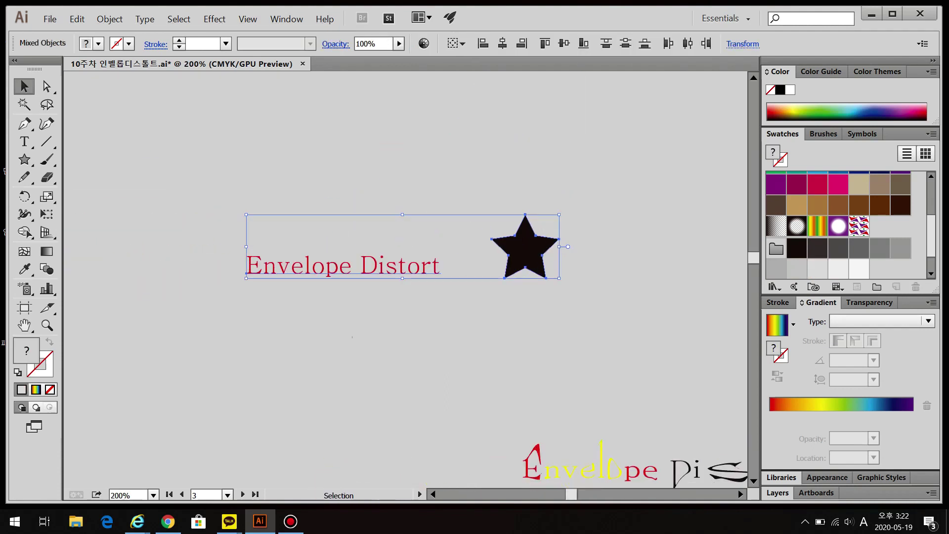
key("ctrl+shift+a")
key("t")
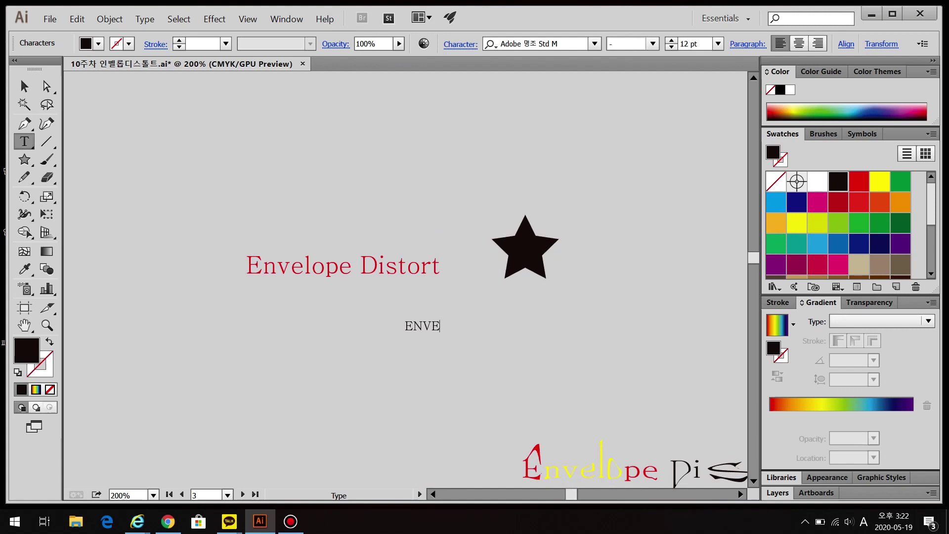
key("v")
left_click(438, 326)
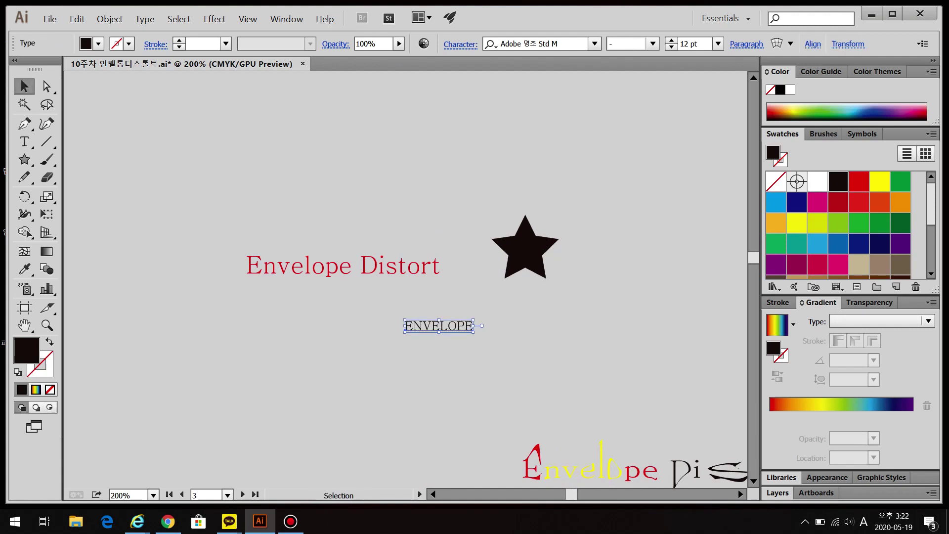
left_click(859, 180)
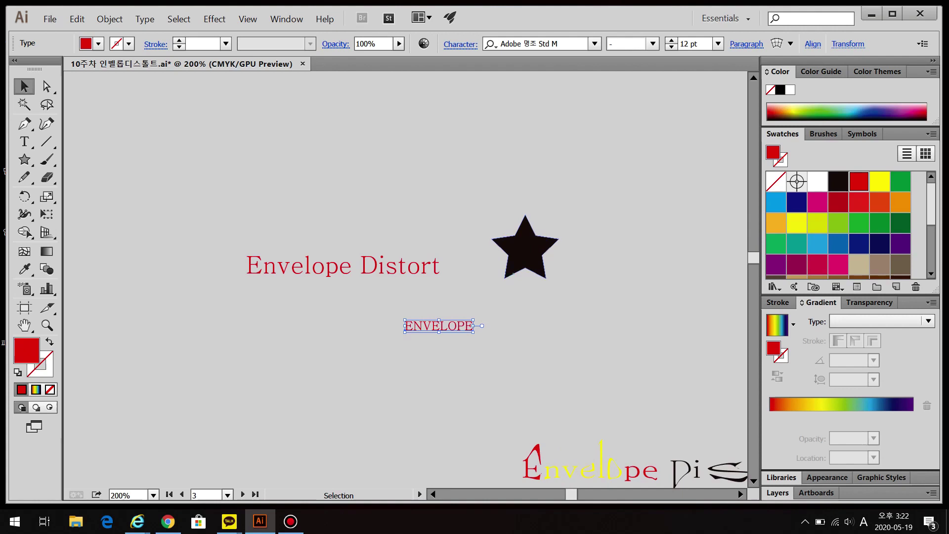
Move the black star onto the "ENVELOPE" text and bring it to the front
left_click(527, 250)
right_click(530, 249)
key("Escape")
left_click_drag(524, 246, 443, 285)
left_click(492, 363)
scroll(493, 363, "up", 3)
right_click(443, 286)
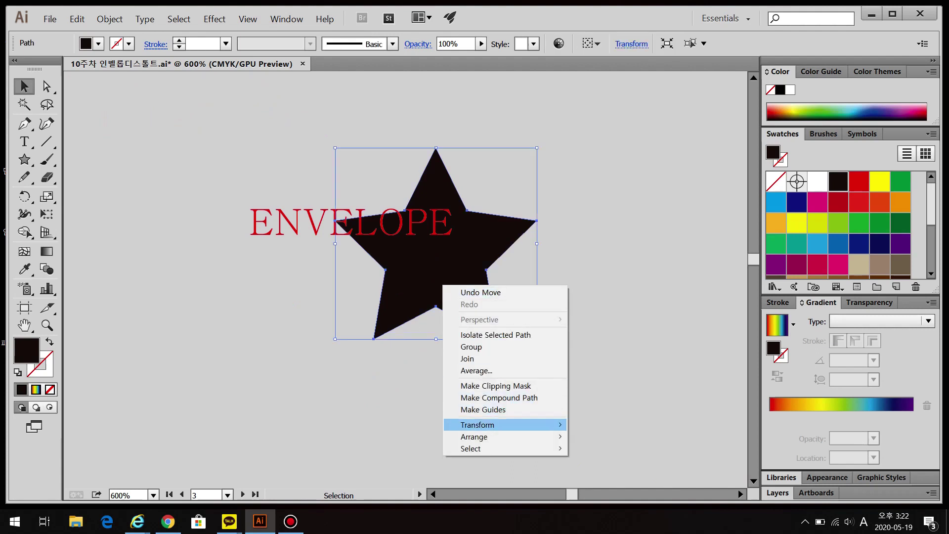
mouse_move(475, 437)
left_click(607, 437)
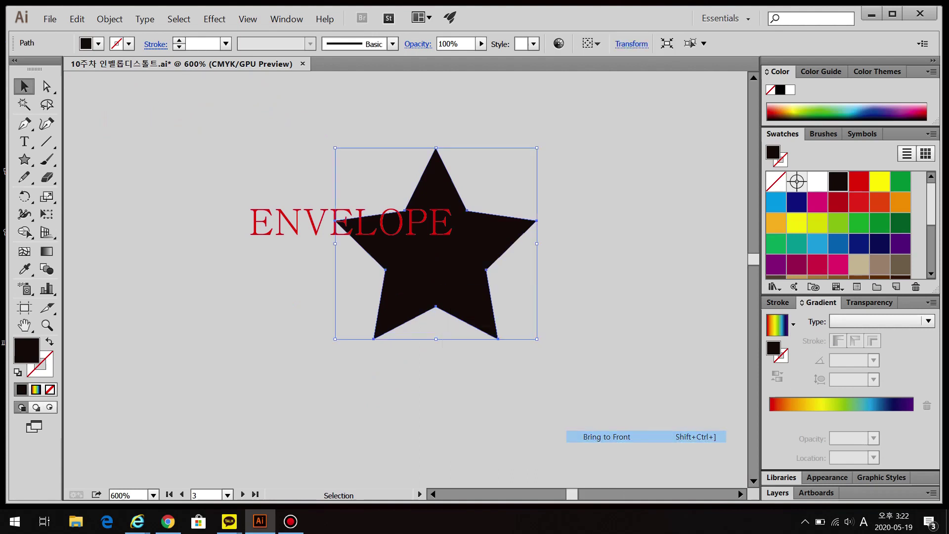
Place the star to the right of "ENVELOPE", shape the text to it with Make with Top Object, and deselect it
left_click_drag(435, 248, 332, 218)
left_click(568, 336)
left_click_drag(339, 222, 592, 216)
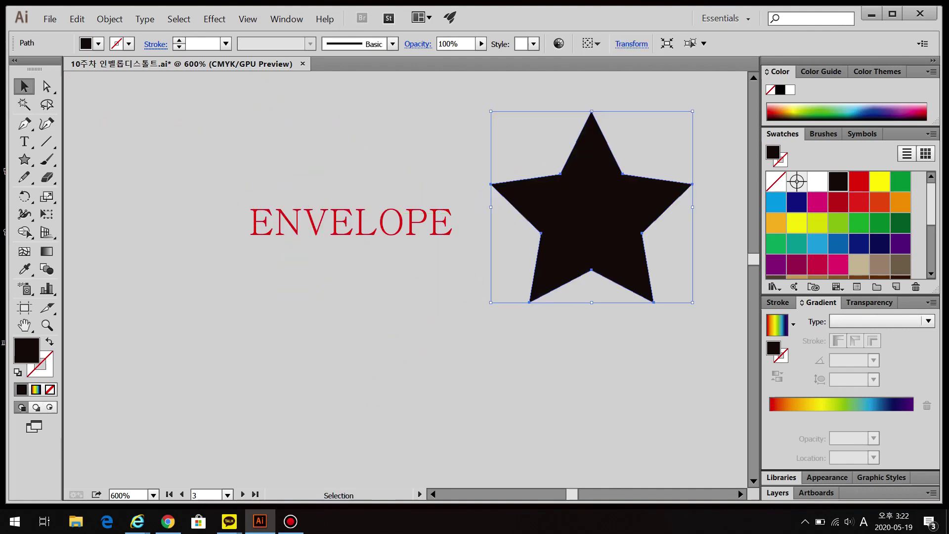
key("ctrl+a")
key("ctrl+alt+c")
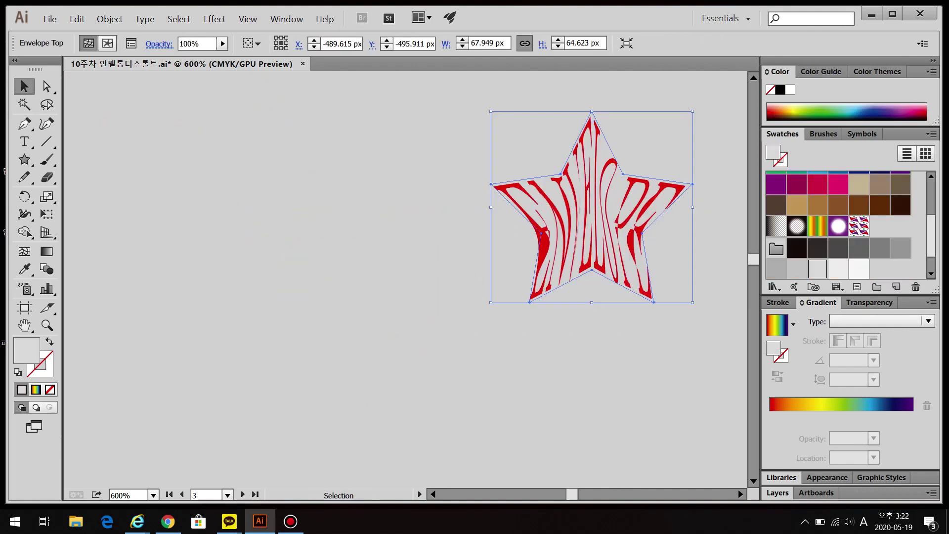
key("ctrl+shift+a")
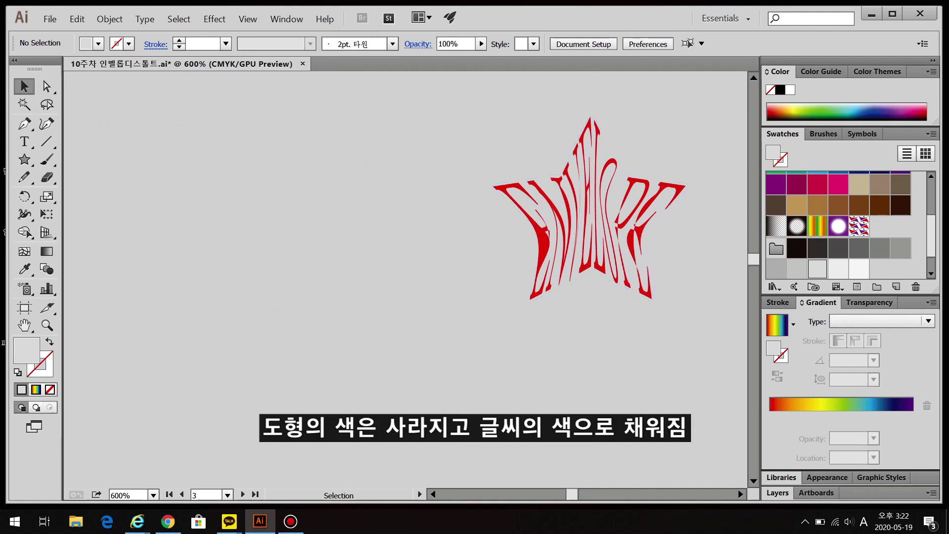
Examine the Make with Top Object samples across the artboards, including the hexagon, star, apple, grape, flower and balloon artwork
key("ctrl+minus")
key("ctrl+minus")
key("ctrl+minus")
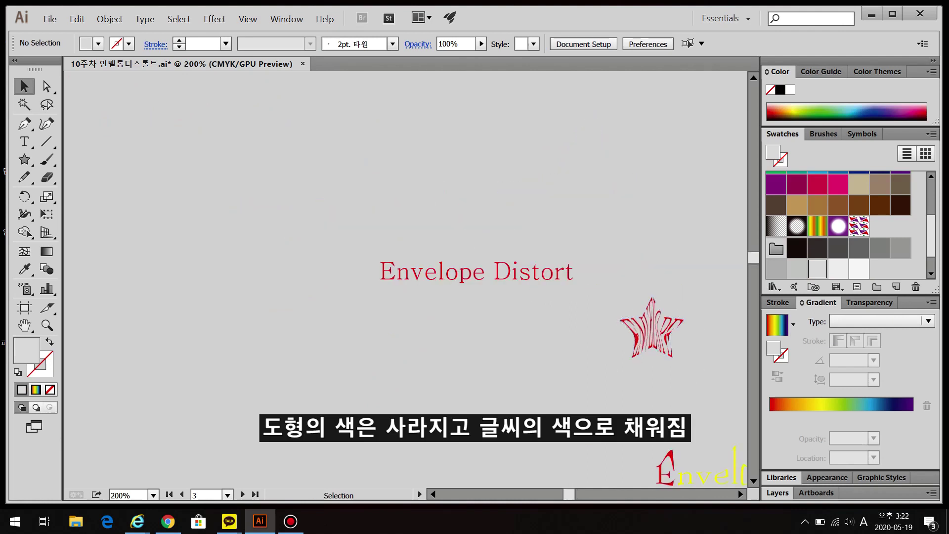
key("ctrl+minus")
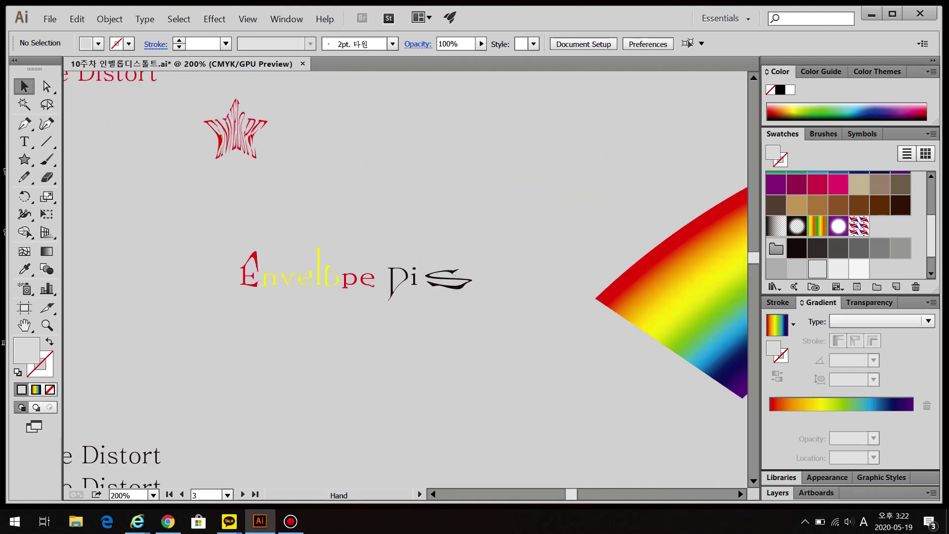
key("ctrl+minus")
scroll(405, 279, "right", 10)
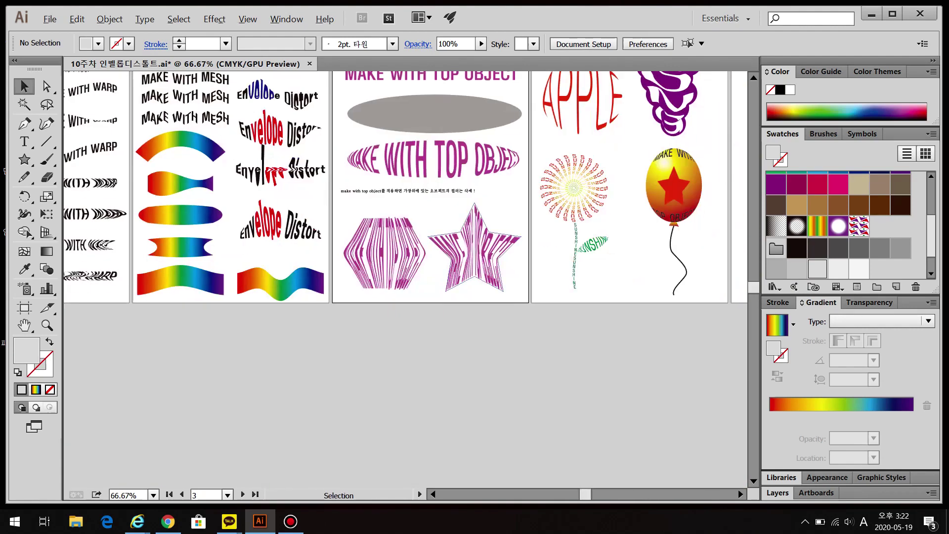
key("ctrl+plus")
key("ctrl+plus")
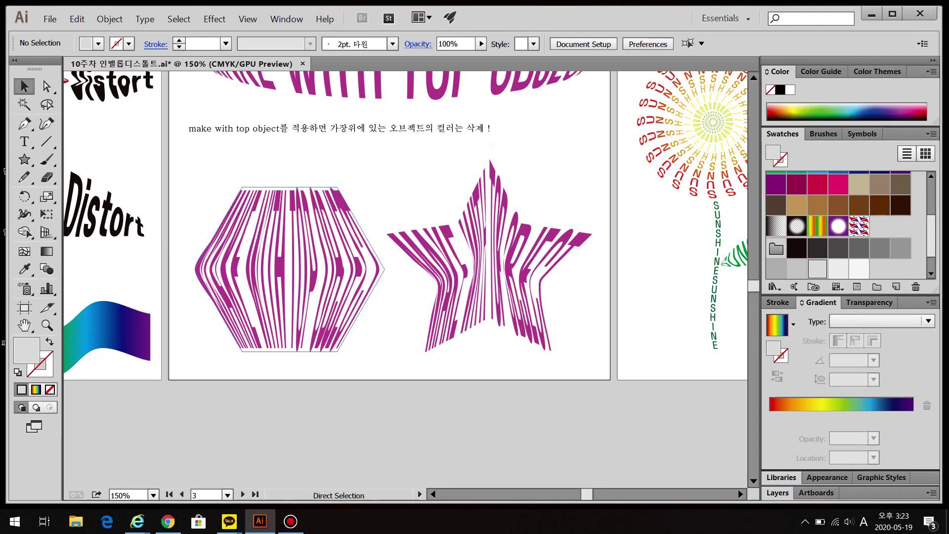
key("ctrl+minus")
left_click_drag(445, 198, 108, 325)
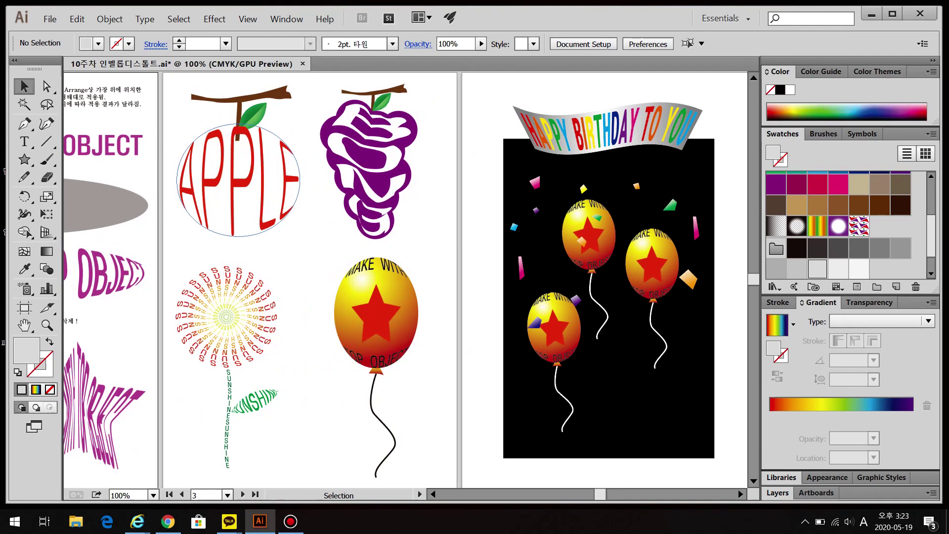
Draw a light grey ellipse about 298 by 272 px in the empty area below the artboards
left_click_drag(23, 159, 84, 194)
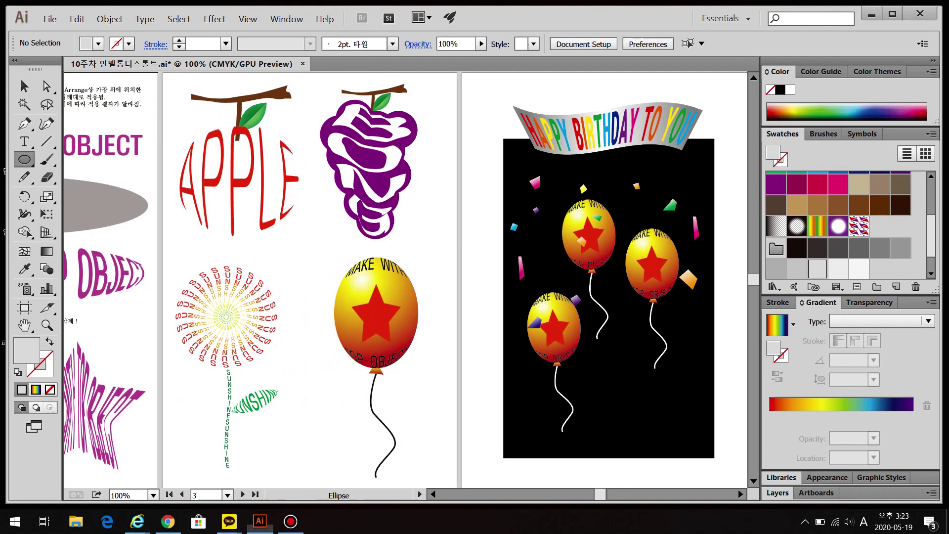
scroll(375, 277, "down", 10)
left_click_drag(356, 256, 503, 390)
Add a 12 pt text reading "APPLE" above the grey ellipse, fill it with red and move it closer to the ellipse
key("t")
key("ctrl+shift+a")
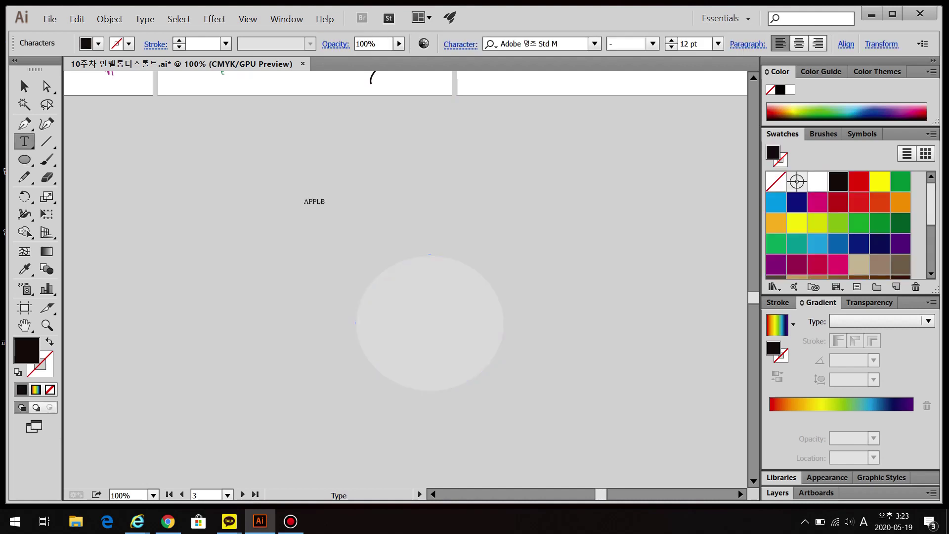
key("Escape")
left_click(859, 181)
key("ctrl+shift+a")
left_click(314, 202)
left_click_drag(315, 201, 345, 226)
Place the grey ellipse just to the right of the "APPLE" text and bring it to the front
left_click(430, 323)
right_click(434, 324)
left_click(583, 494)
left_click_drag(430, 323, 394, 229)
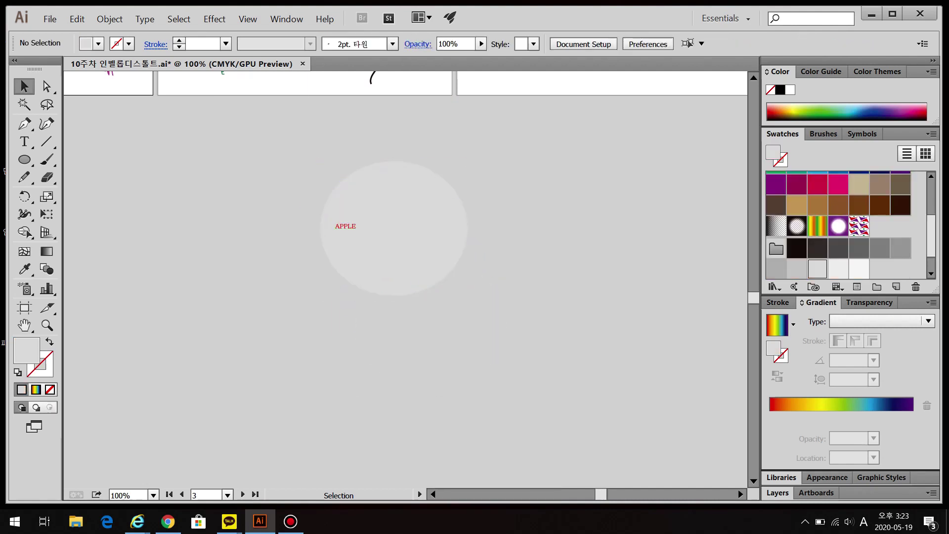
left_click(345, 226)
left_click(394, 228)
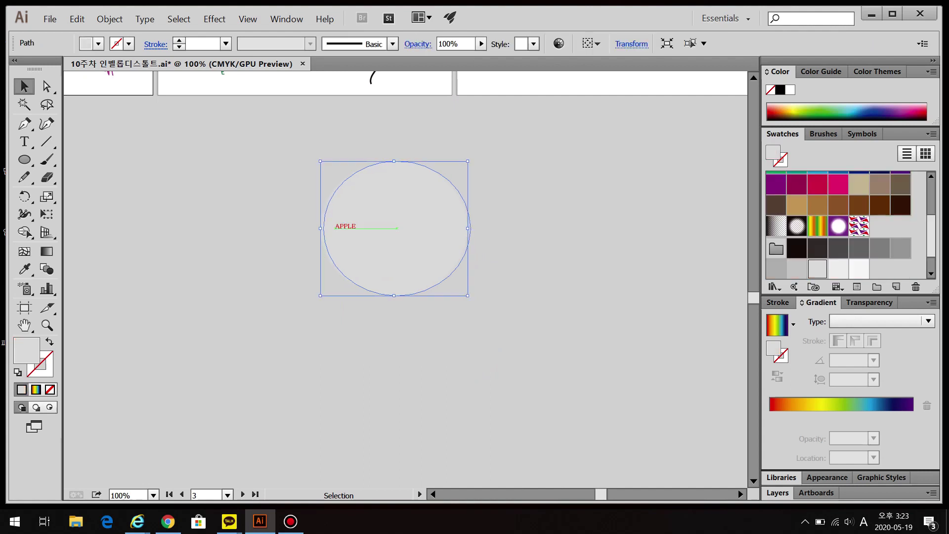
left_click_drag(394, 228, 433, 232)
right_click(491, 252)
mouse_move(524, 403)
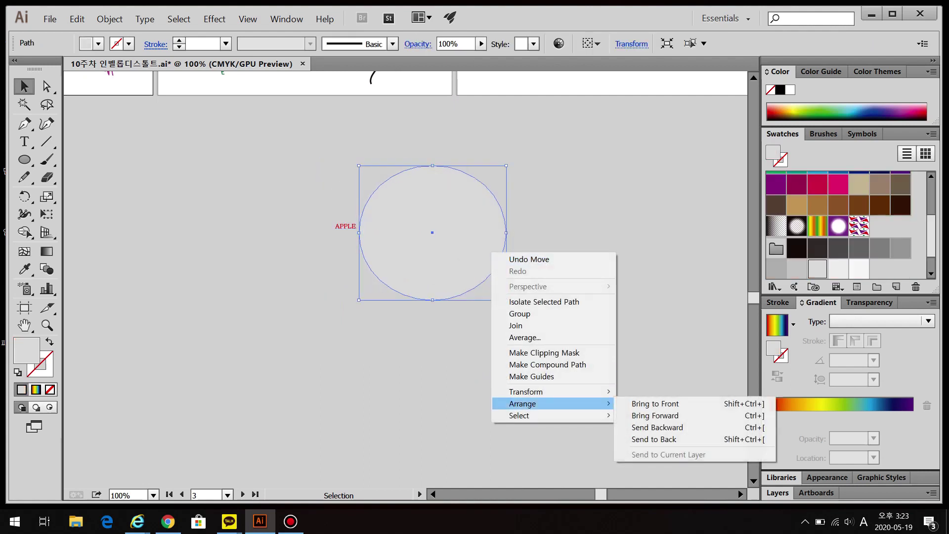
left_click(655, 403)
mouse_move(433, 232)
left_mouse_down()
mouse_move(400, 227)
mouse_move(451, 232)
left_mouse_up()
Shape the "APPLE" text to the ellipse with Make with Top Object, and undo the distortion
left_click_drag(290, 176, 388, 210)
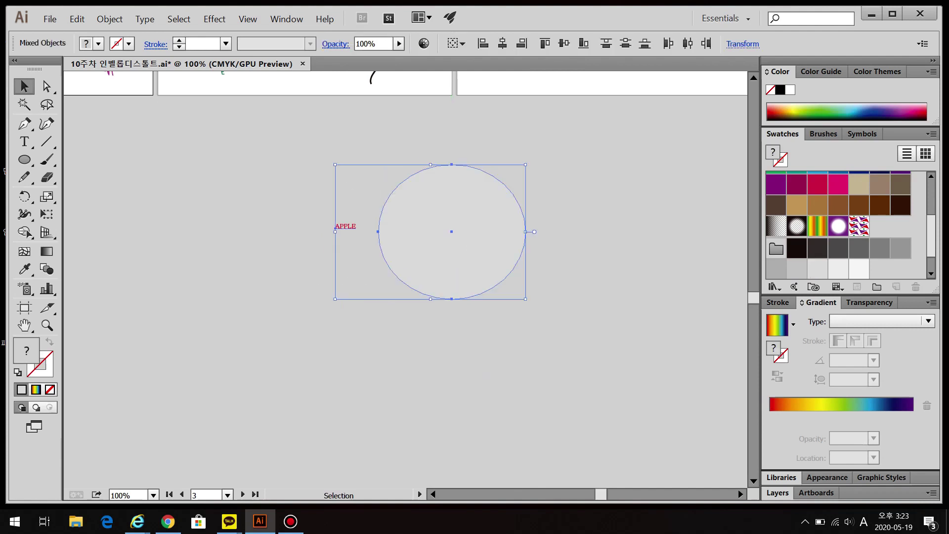
key("ctrl+alt+c")
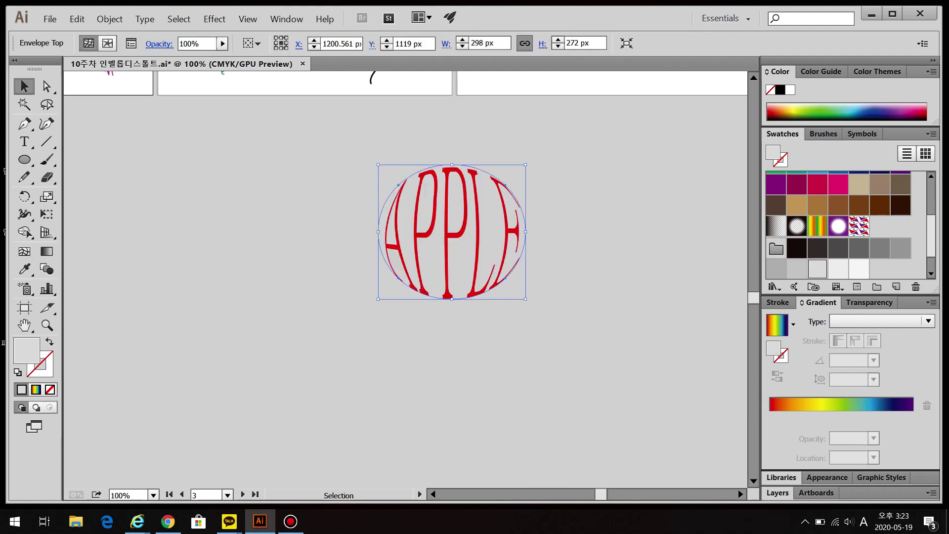
key("ctrl+shift+a")
left_click(448, 232)
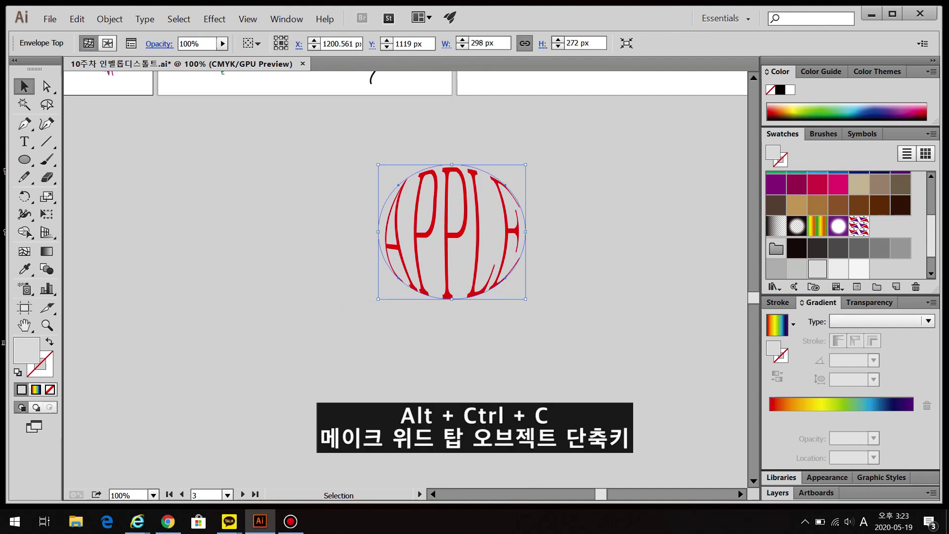
key("ctrl+z")
key("ctrl+shift+a")
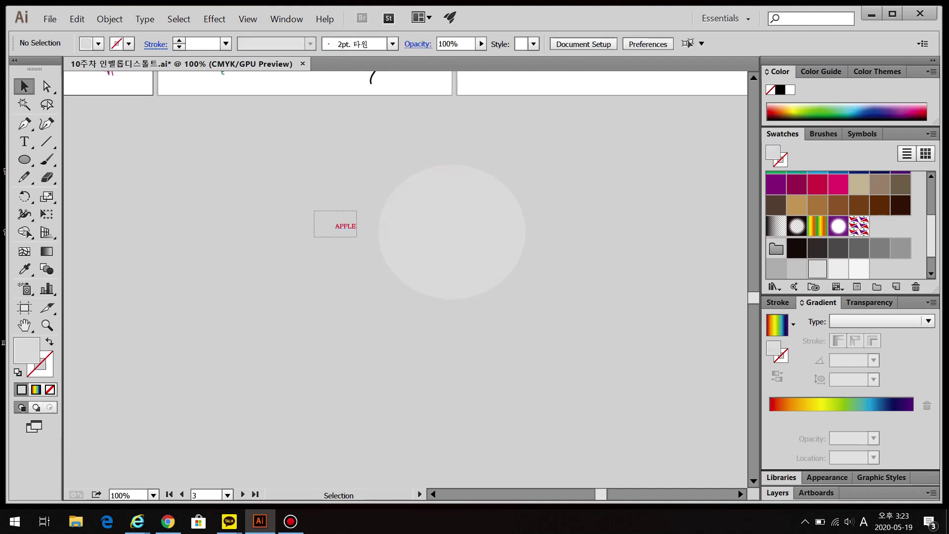
Change the font of the "APPLE" text to 배달의민족 도현
left_click(346, 226)
left_click(500, 44)
key("BackSpace")
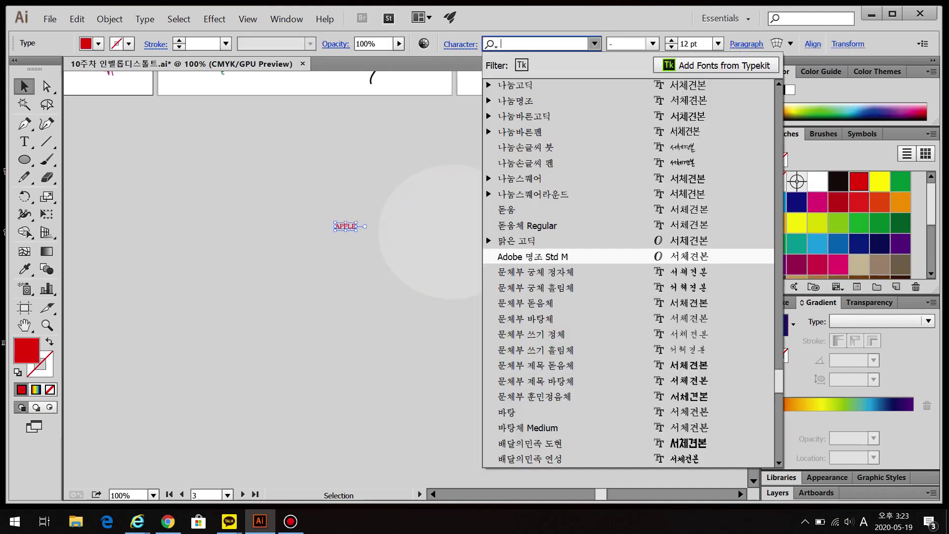
key("Down")
key("Down")
key("Down")
key("Down")
key("Down")
key("Down")
key("Down")
key("Down")
key("Down")
key("Down")
key("Down")
key("Down")
key("Return")
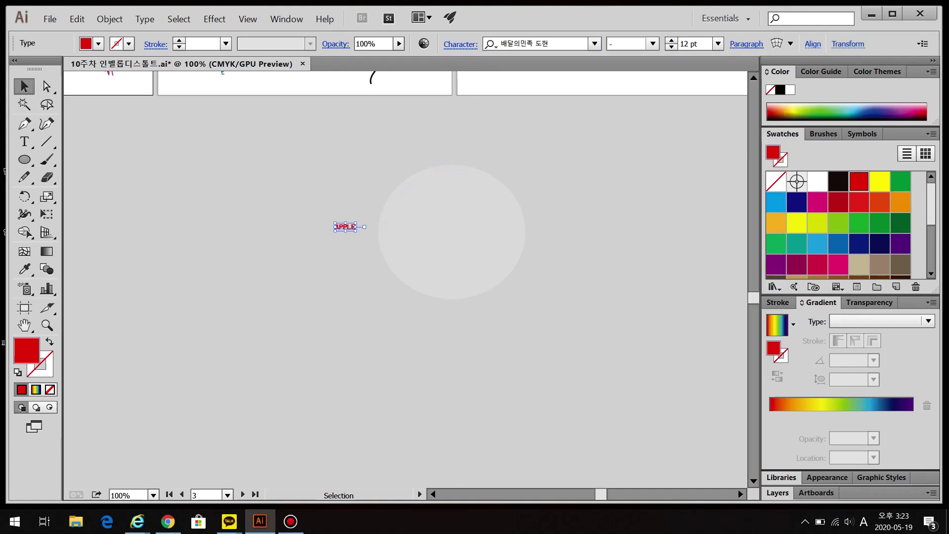
Shape the bolder "APPLE" text to the grey ellipse with Make with Top Object and deselect it
key("ctrl+shift+a")
key("ctrl+a")
key("ctrl+alt+c")
key("ctrl+shift+a")
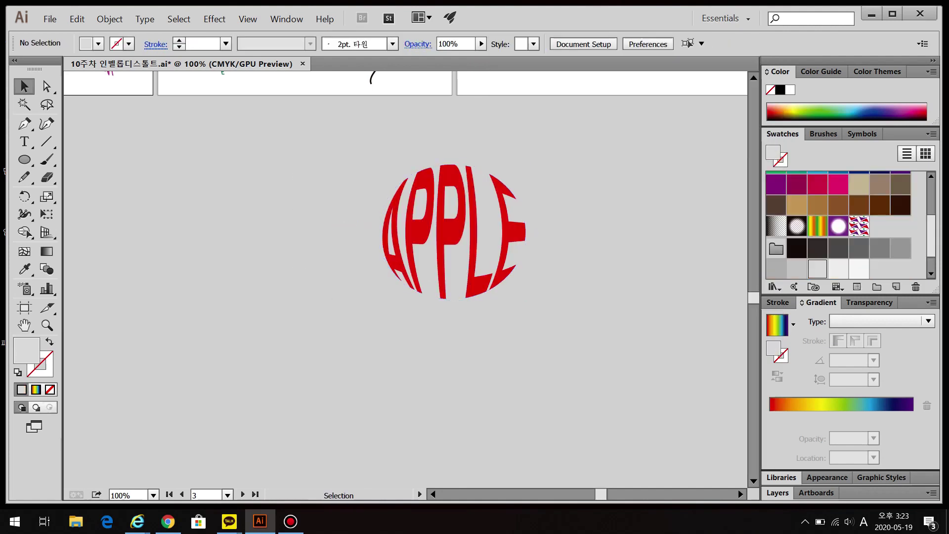
Shift the white enveloped lettering of the grape sample down and to the right, exposing the purple shape beneath, and deselect it
key("ctrl+minus")
key("ctrl+minus")
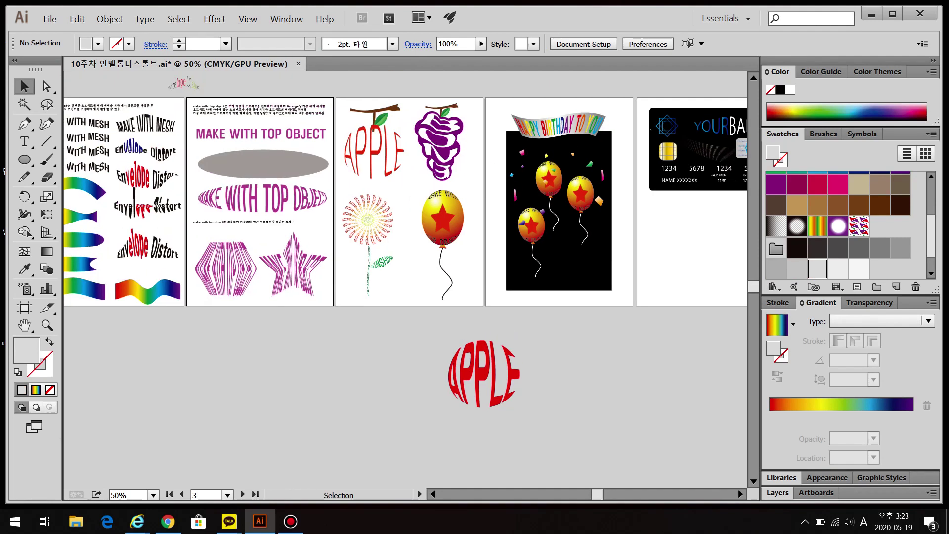
key("ctrl+plus")
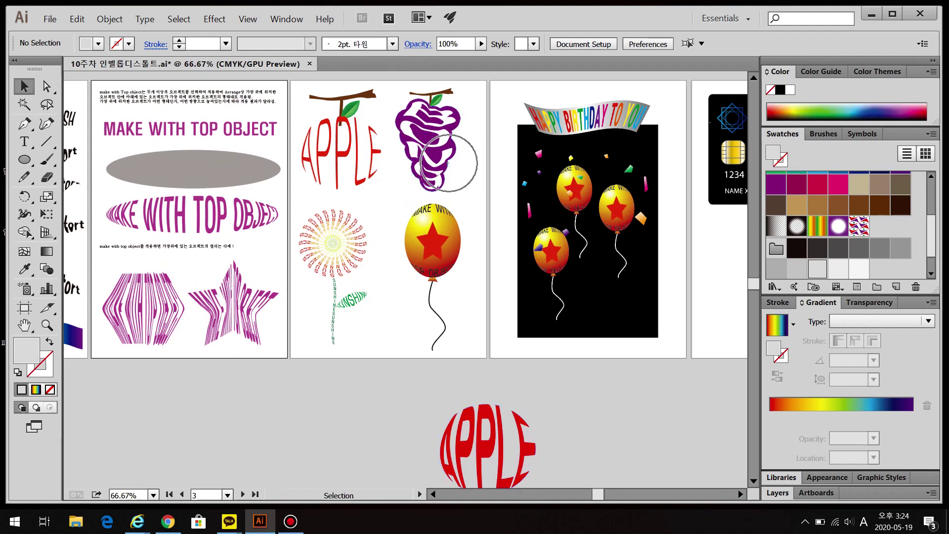
left_click_drag(427, 143, 439, 173)
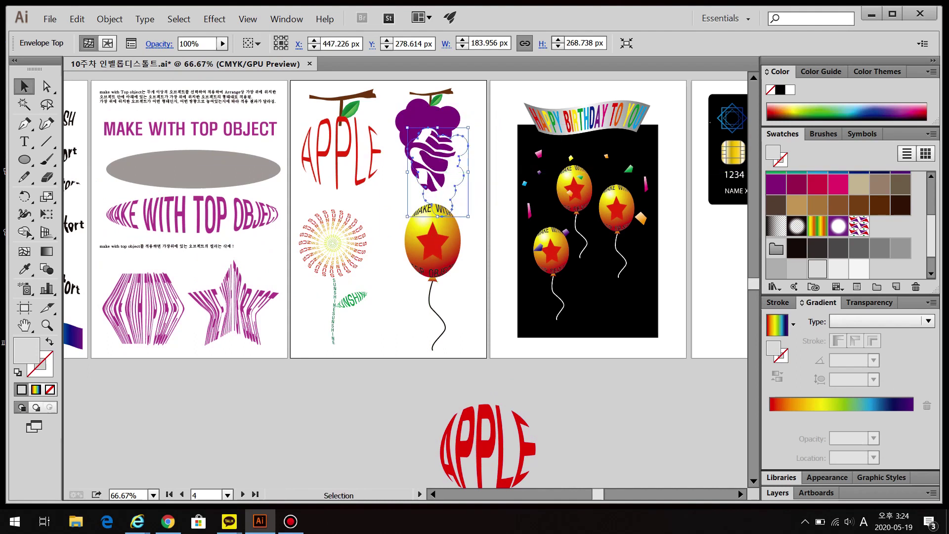
key("ctrl+shift+a")
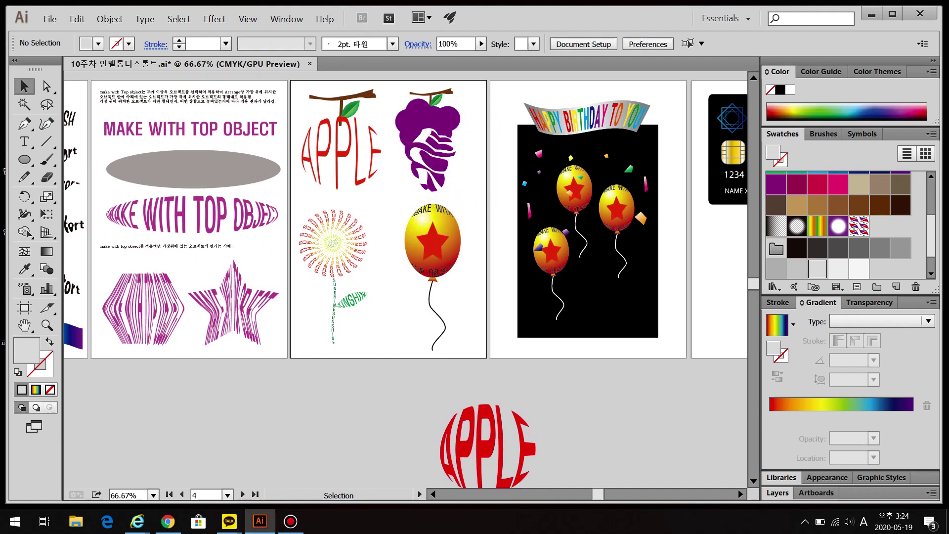
Draw a small circle to the left of the red "APPLE" lettering and fill it with purple
scroll(464, 417, "up", 1)
scroll(464, 417, "down", 5)
key("l")
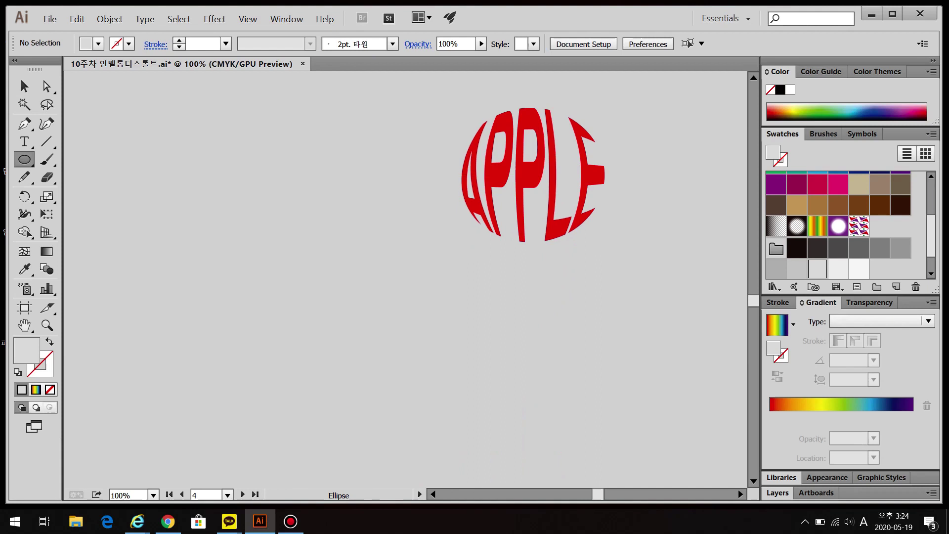
left_click_drag(166, 135, 216, 185)
left_click(776, 184)
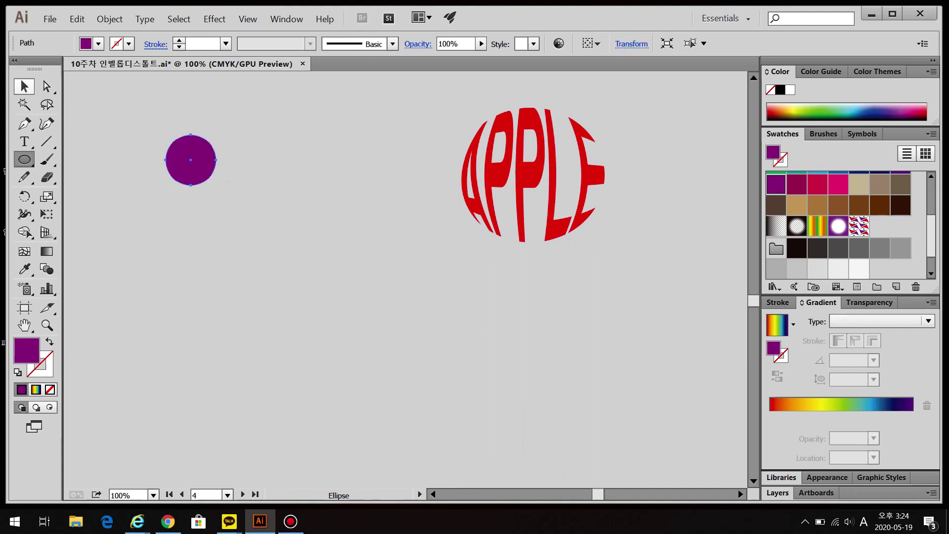
Duplicate the purple circle repeatedly into an overlapping cluster shaped like a bunch of grapes, adjusting a circle on its right side
key("v")
left_click_drag(213, 176, 216, 174)
left_click_drag(216, 174, 292, 164)
left_click_drag(292, 165, 198, 199)
left_click_drag(197, 199, 237, 206)
left_click_drag(237, 206, 227, 276)
left_click_drag(227, 275, 208, 301)
left_click_drag(208, 302, 239, 326)
left_click_drag(238, 326, 290, 207)
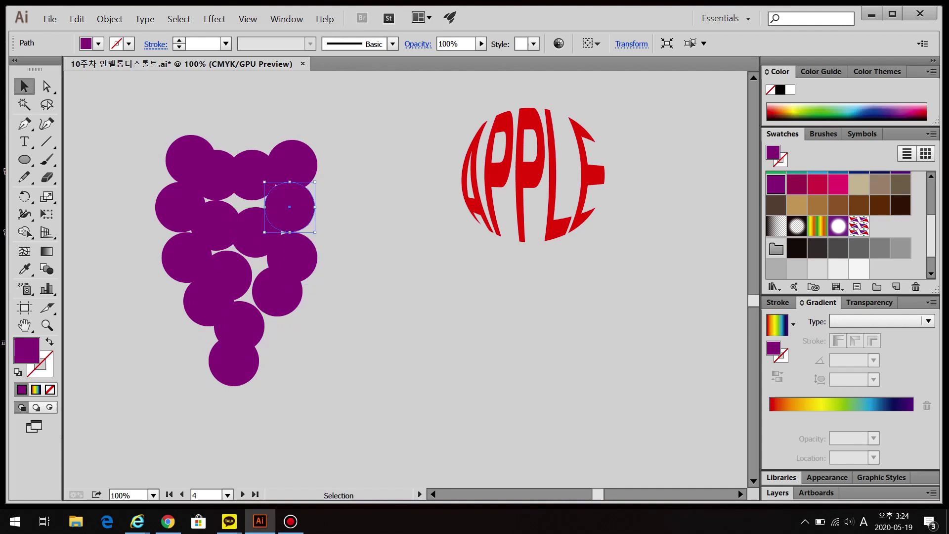
key("ctrl+shift+a")
left_click_drag(289, 207, 290, 213)
key("ctrl+shift+a")
left_click_drag(151, 125, 318, 389)
key("ctrl+shift+a")
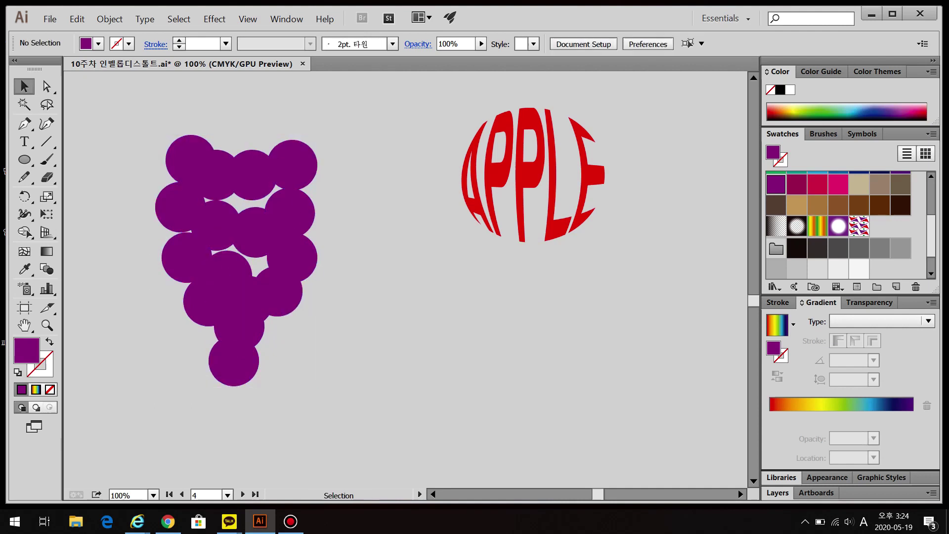
Draw a closed Pen path over the gaps inside the grape cluster and fill it with magenta
left_click(23, 124)
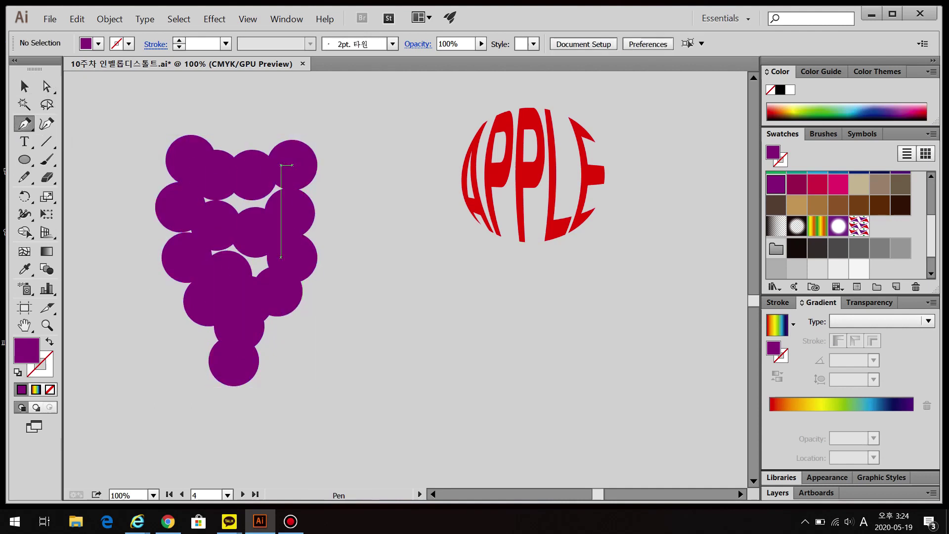
left_click(303, 165)
left_click(261, 175)
left_click(227, 175)
left_click(198, 174)
left_click(183, 192)
left_click(190, 225)
left_click(195, 242)
left_click(202, 276)
left_click(228, 301)
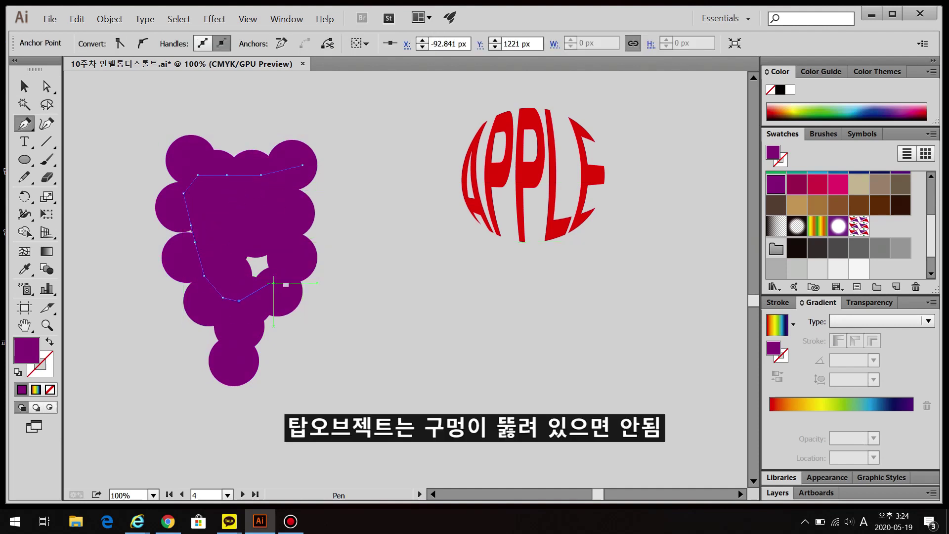
left_click(273, 282)
left_click(284, 250)
left_click(302, 165)
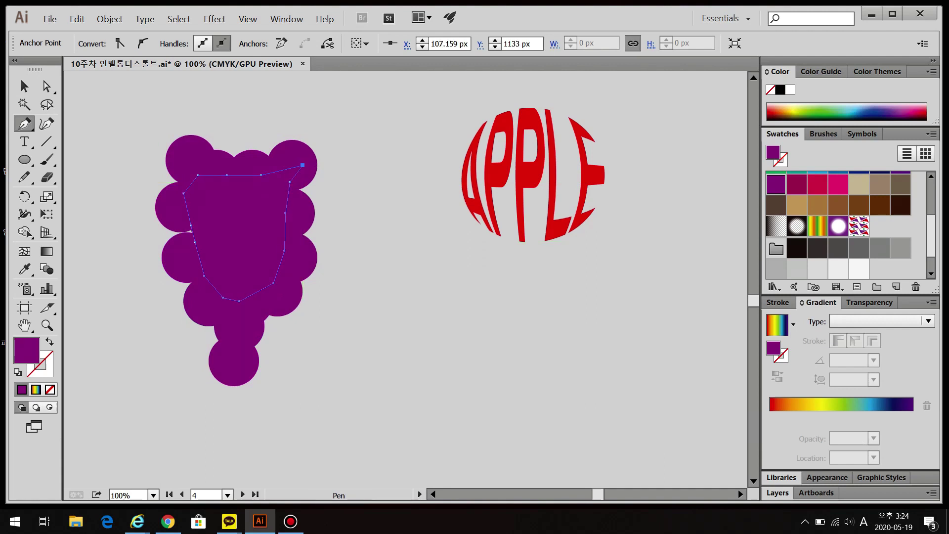
left_click(838, 184)
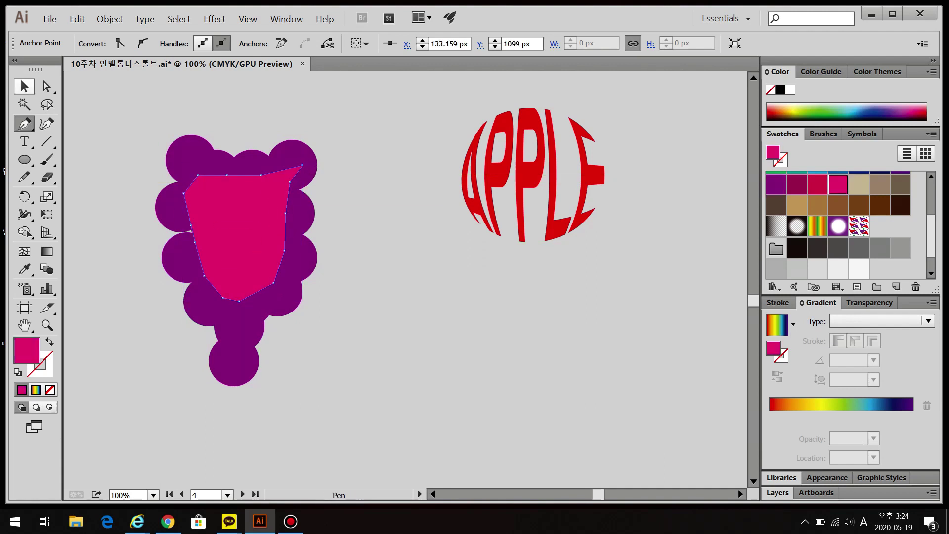
Move the magenta patch aside to expose the gaps in the cluster, undo the move and deselect
key("v")
left_click_drag(207, 232, 274, 250)
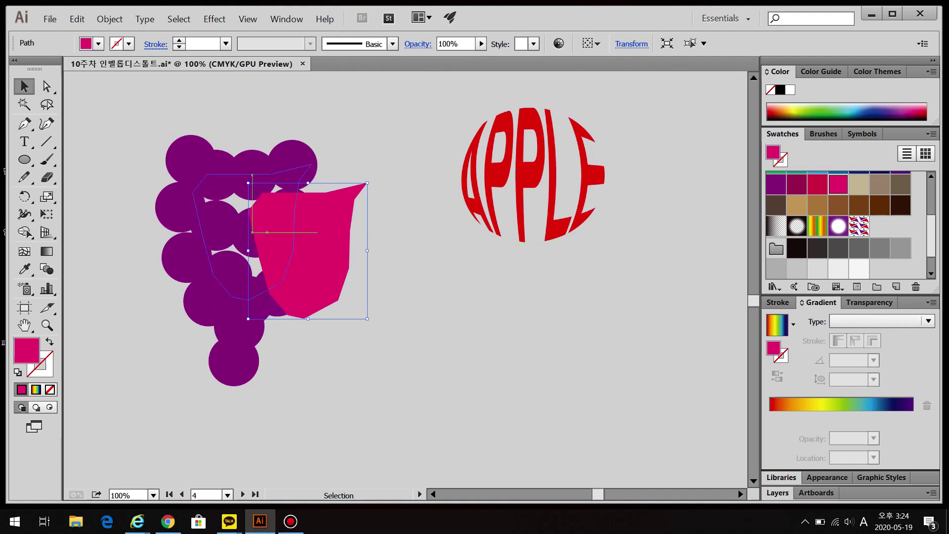
key("ctrl+z")
key("ctrl+shift+a")
Unite the purple circles and the magenta patch into one shape with Pathfinder and deselect it
left_click_drag(115, 106, 361, 388)
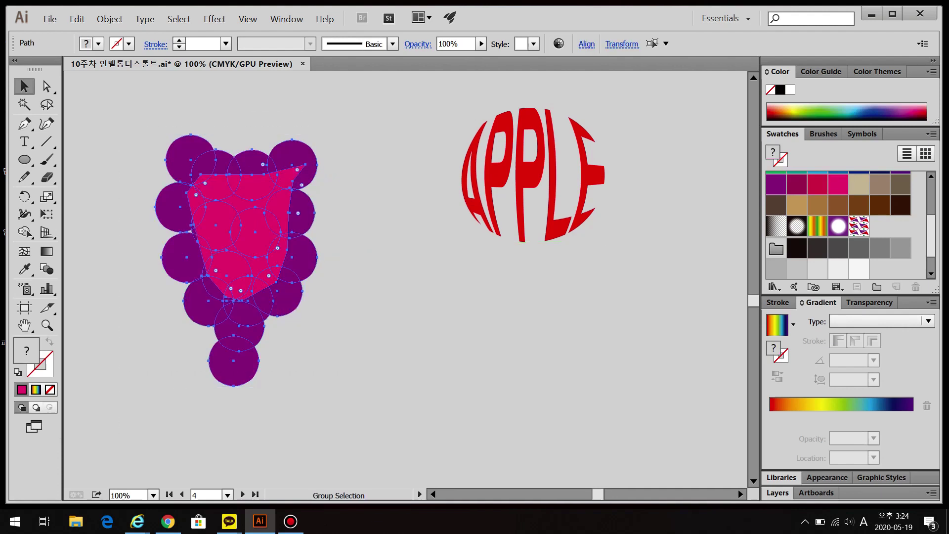
key("ctrl+shift+F9")
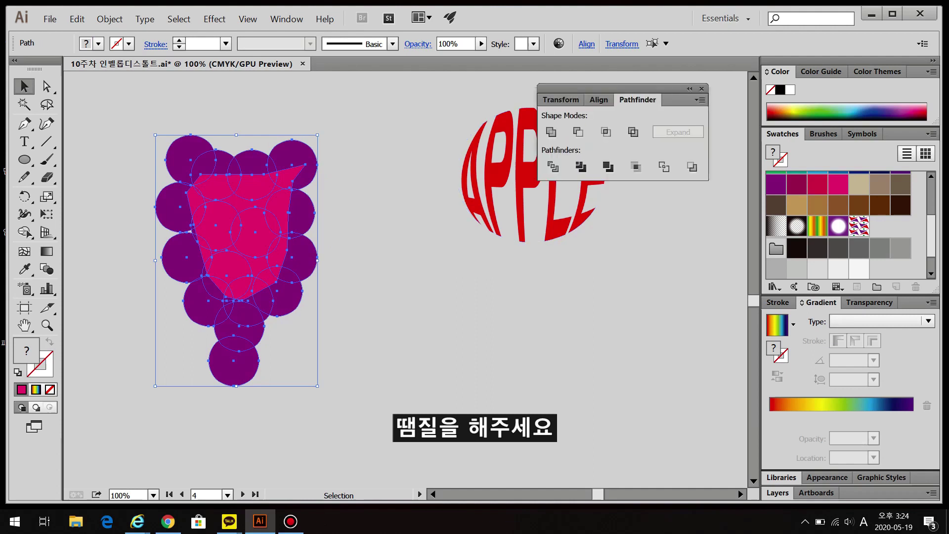
left_click(550, 132)
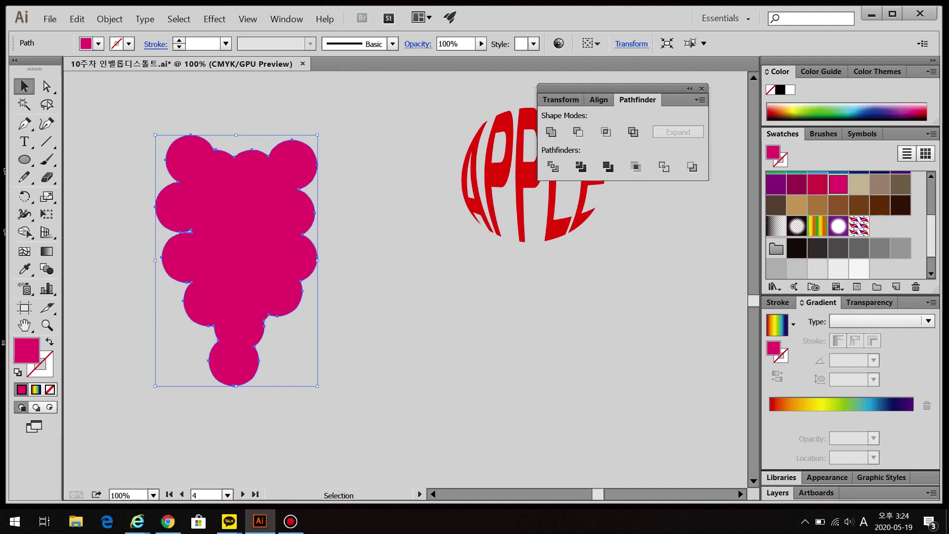
key("ctrl+shift+a")
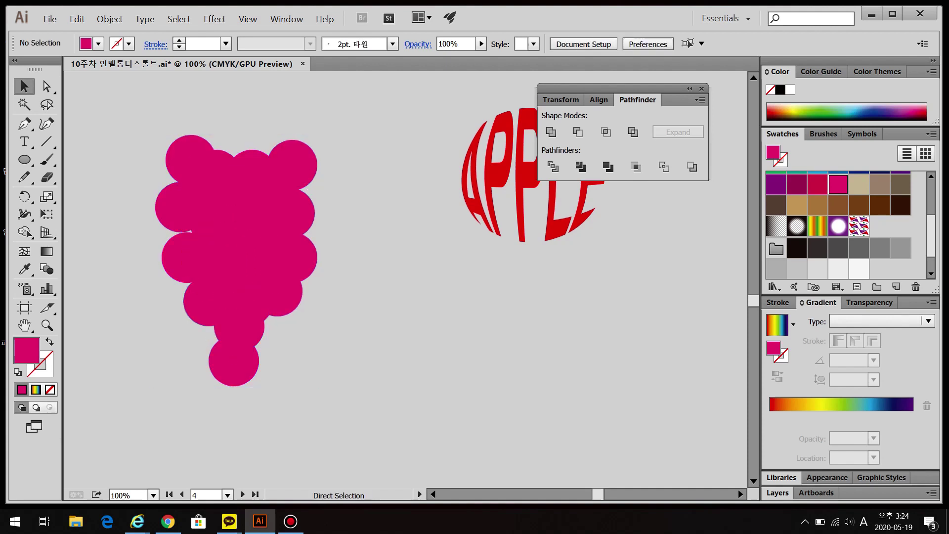
Undo the union of the grape circles and the magenta patch
key("ctrl+z")
key("ctrl+z")
key("ctrl+z")
key("ctrl+z")
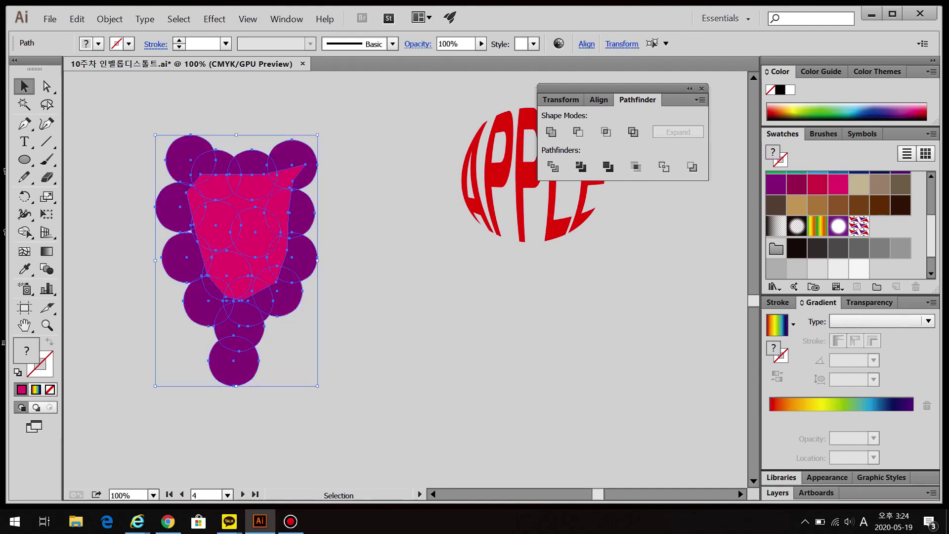
Reshape the magenta patch by moving its protruding upper-right corner anchor inward, and deselect the patch
key("a")
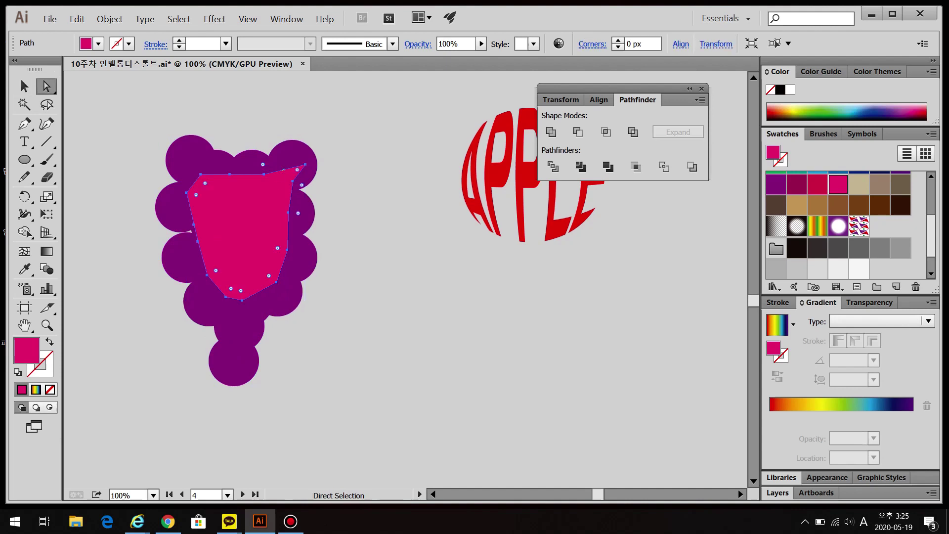
left_click_drag(305, 165, 276, 190)
key("ctrl+shift+a")
Unite all the purple circles and the magenta patch into one shape with Pathfinder, and deselect it
left_click(20, 80)
left_click_drag(113, 100, 344, 400)
left_click(551, 131)
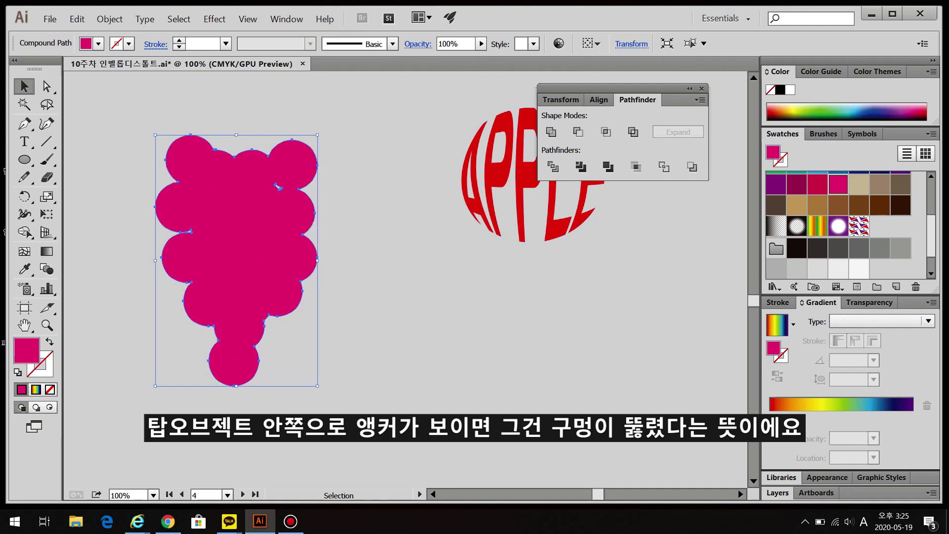
key("ctrl+shift+a")
Draw a beige ellipse covering the small remaining hole near the cluster's upper-right notch
scroll(281, 188, "up", 3)
scroll(269, 190, "down", 4)
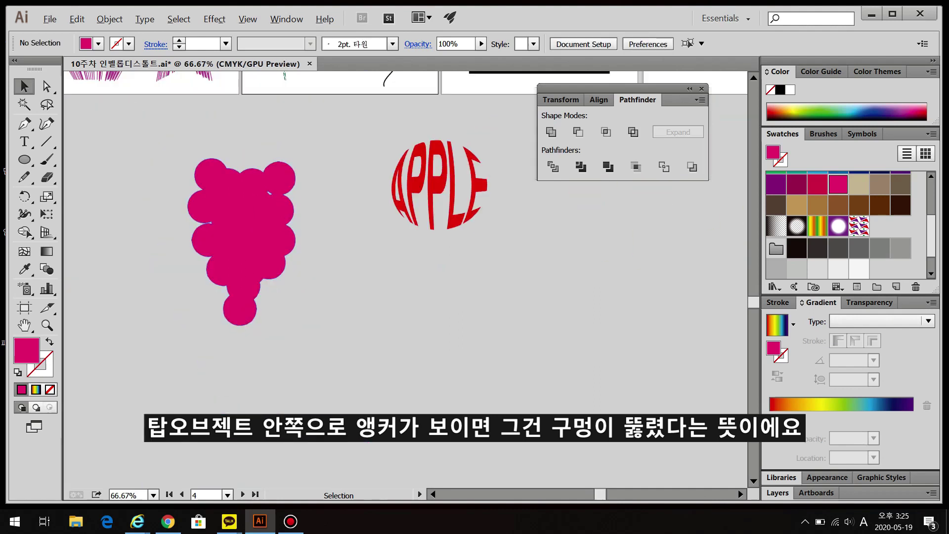
scroll(269, 195, "up", 5)
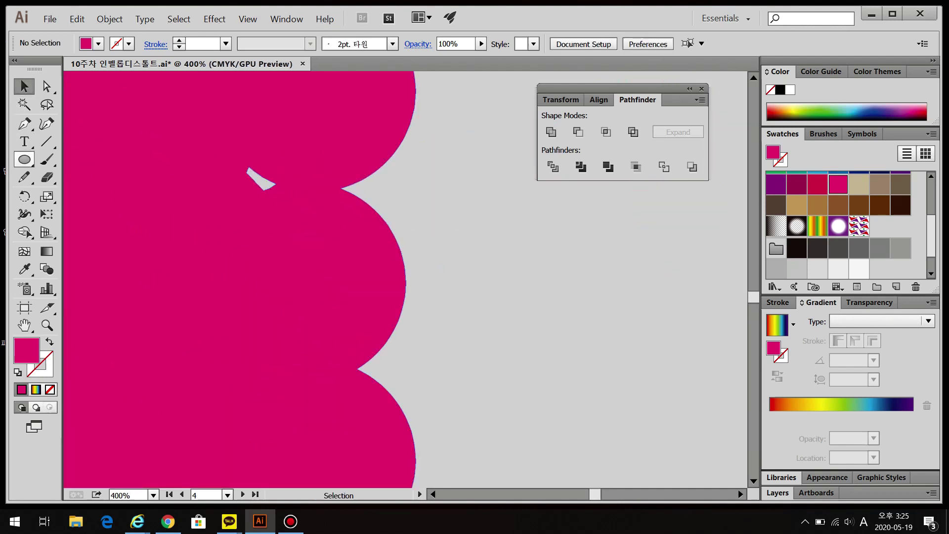
left_click(859, 184)
left_click(24, 159)
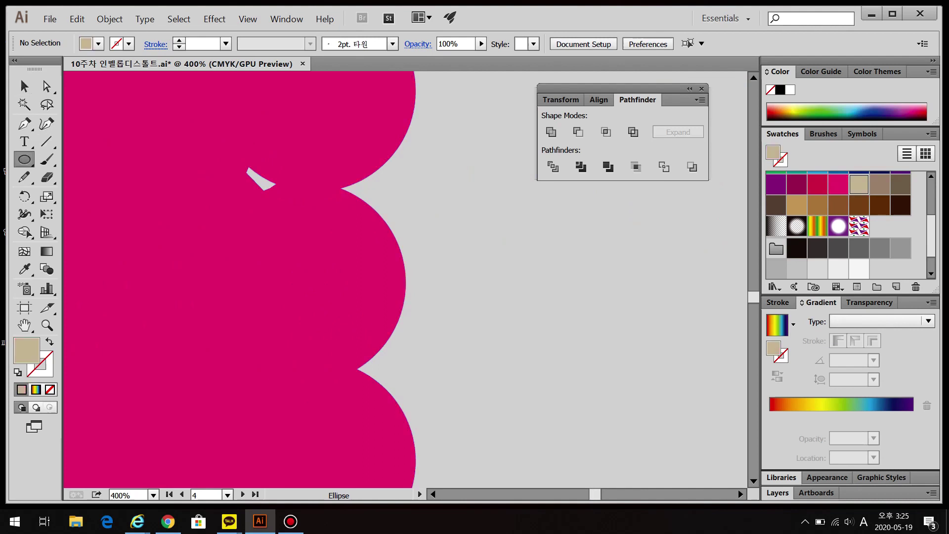
left_click_drag(294, 202, 324, 222)
key("v")
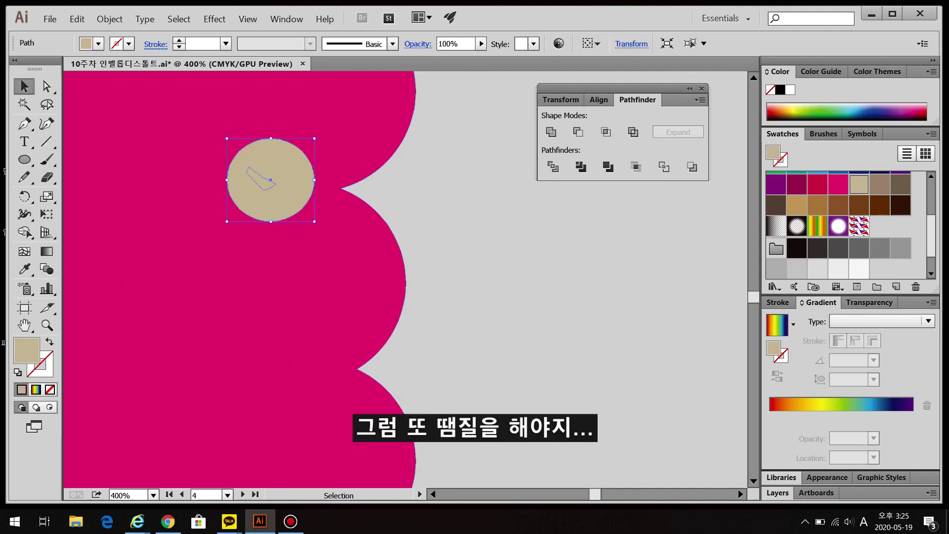
Unite the beige ellipse with the grape cluster using Pathfinder and fill the merged shape with purple
key("ctrl+shift+a")
key("ctrl+minus")
key("ctrl+minus")
key("ctrl+a")
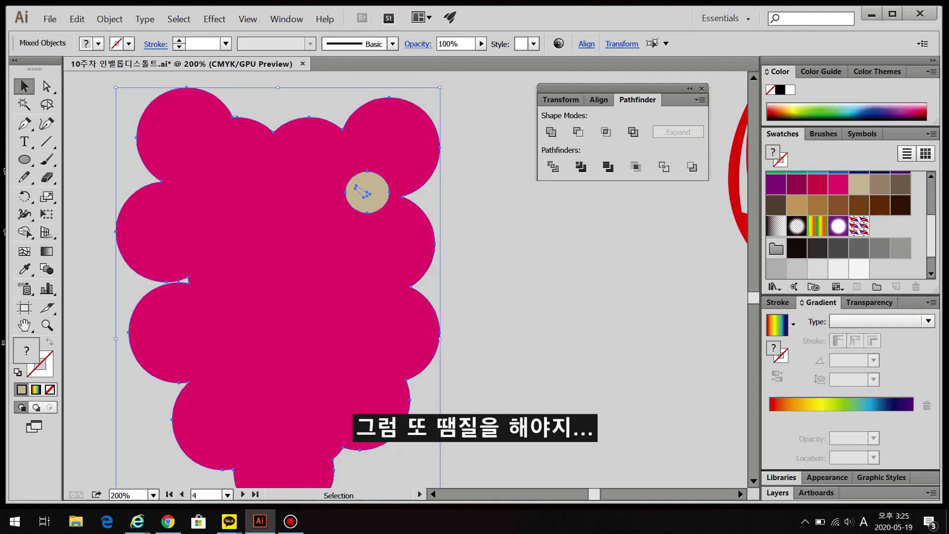
left_click(550, 132)
key("ctrl+minus")
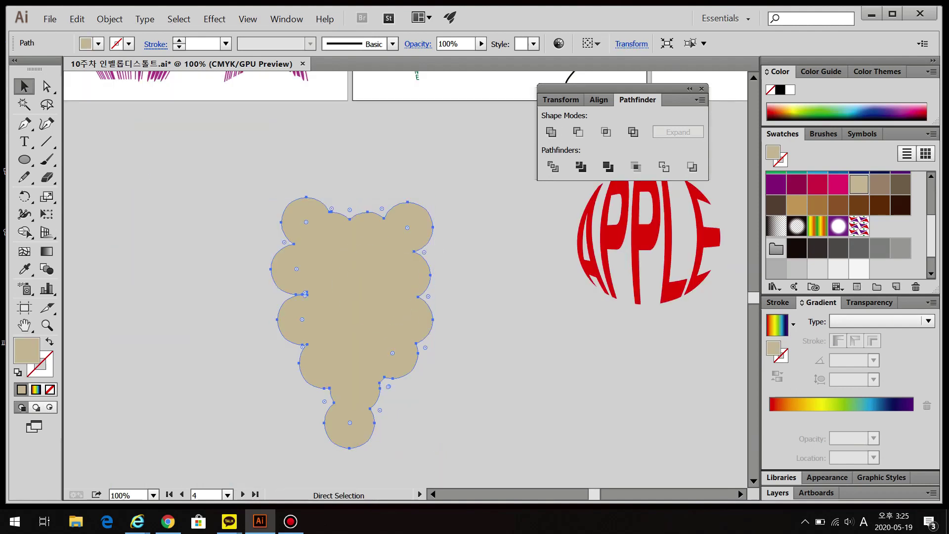
left_click(775, 184)
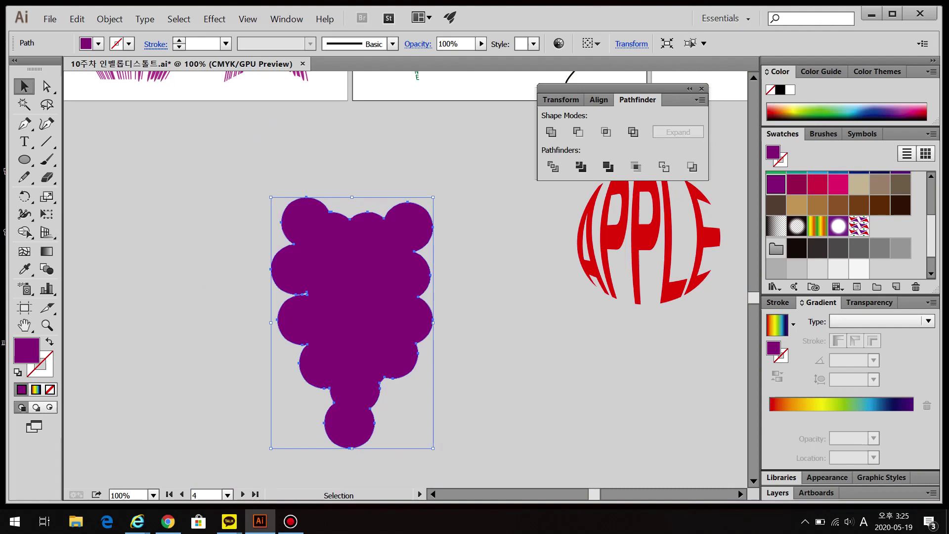
Duplicate the purple grape cluster downward twice to form a vertical column of three, and deselect
key("space")
left_click_drag(346, 346, 225, 220)
key("ctrl+minus")
left_click_drag(297, 149, 298, 450)
key("ctrl+shift+a")
key("space")
left_click_drag(321, 420, 255, 415)
Add vertical type reading BONG beside the top grape cluster
left_click(24, 141)
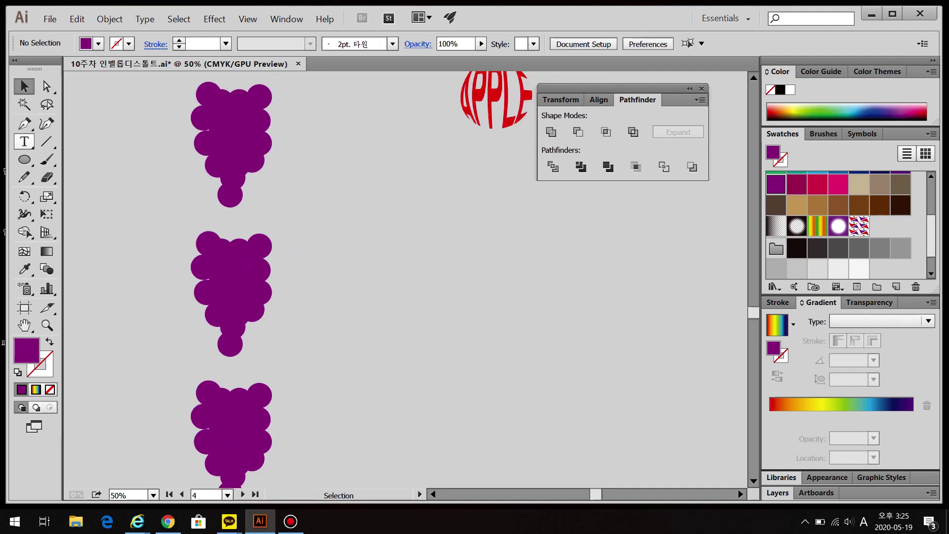
left_click(103, 195)
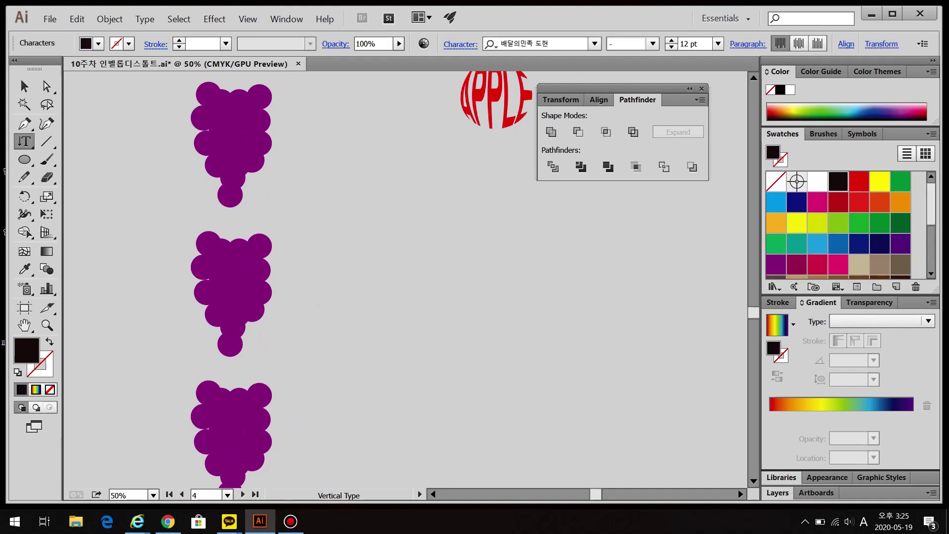
key("Escape")
Enlarge the vertical BONG text to 110 pt and deselect it
key("ctrl+shift+period")
key("ctrl+shift+period")
key("ctrl+shift+period")
key("ctrl+shift+period")
key("ctrl+shift+period")
key("ctrl+shift+period")
key("ctrl+shift+period")
key("ctrl+shift+period")
key("ctrl+shift+period")
key("ctrl+shift+period")
key("ctrl+shift+period")
key("ctrl+shift+period")
key("ctrl+shift+period")
key("ctrl+shift+period")
key("ctrl+shift+period")
key("ctrl+shift+period")
key("ctrl+shift+period")
key("ctrl+shift+period")
key("ctrl+shift+period")
key("ctrl+shift+period")
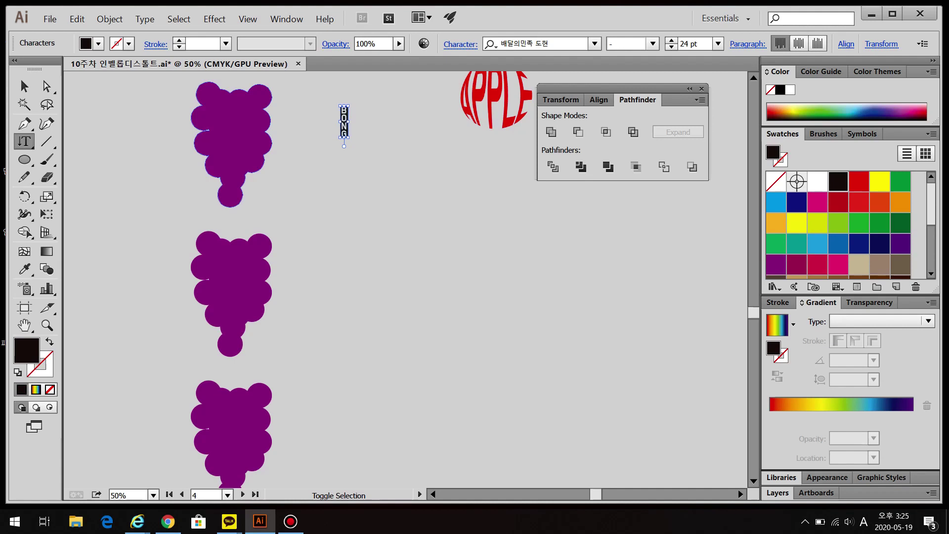
key("ctrl+shift+period")
key("ctrl+shift+period")
key("ctrl+shift+period")
key("ctrl+shift+period")
key("ctrl+shift+period")
key("ctrl+shift+period")
key("ctrl+shift+period")
key("ctrl+shift+period")
key("ctrl+shift+period")
key("ctrl+shift+period")
key("ctrl+shift+period")
key("ctrl+shift+period")
key("ctrl+shift+period")
key("ctrl+shift+period")
key("ctrl+shift+period")
key("ctrl+shift+period")
key("ctrl+shift+period")
key("ctrl+shift+period")
key("ctrl+shift+period")
key("ctrl+shift+period")
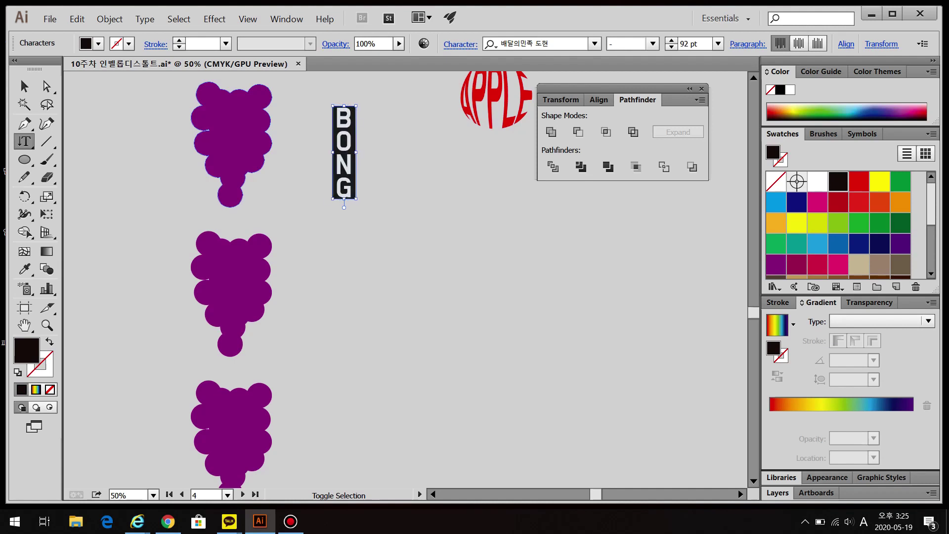
key("Escape")
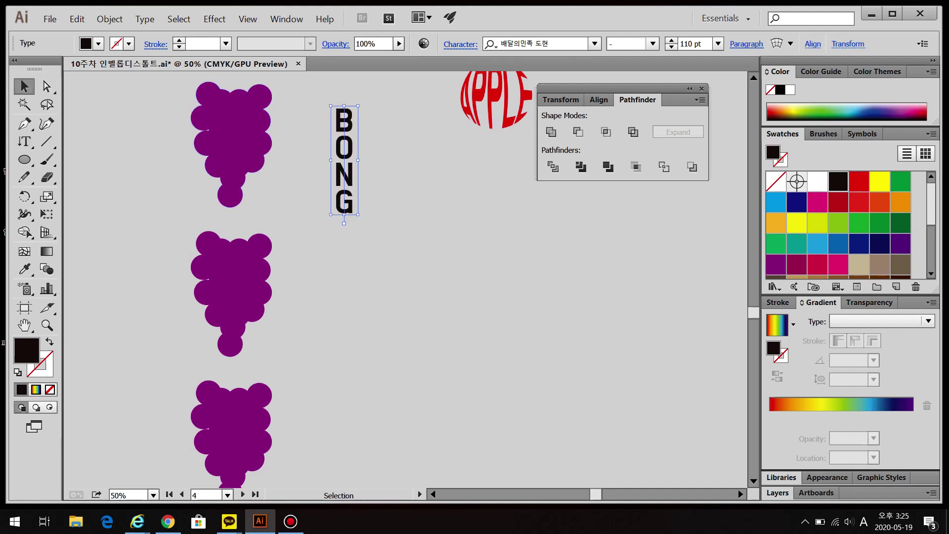
key("ctrl+shift+a")
Fill the BONG text with yellow and copy it downward beside each of the two lower clusters
left_click(344, 148)
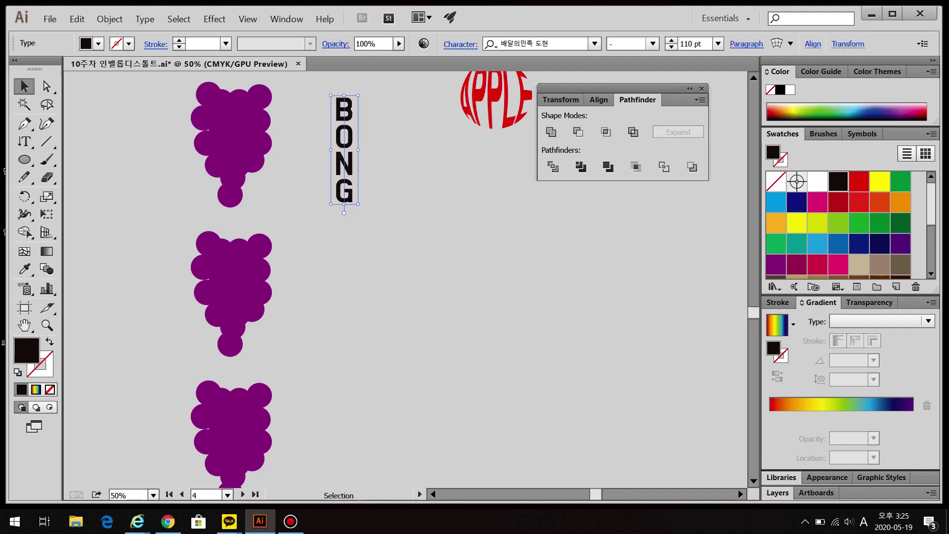
left_click(880, 182)
left_click(425, 208)
left_click_drag(344, 163, 342, 442)
Select the three grape clusters and bring them in front of the text
left_click_drag(130, 135, 198, 487)
right_click(232, 237)
mouse_move(297, 375)
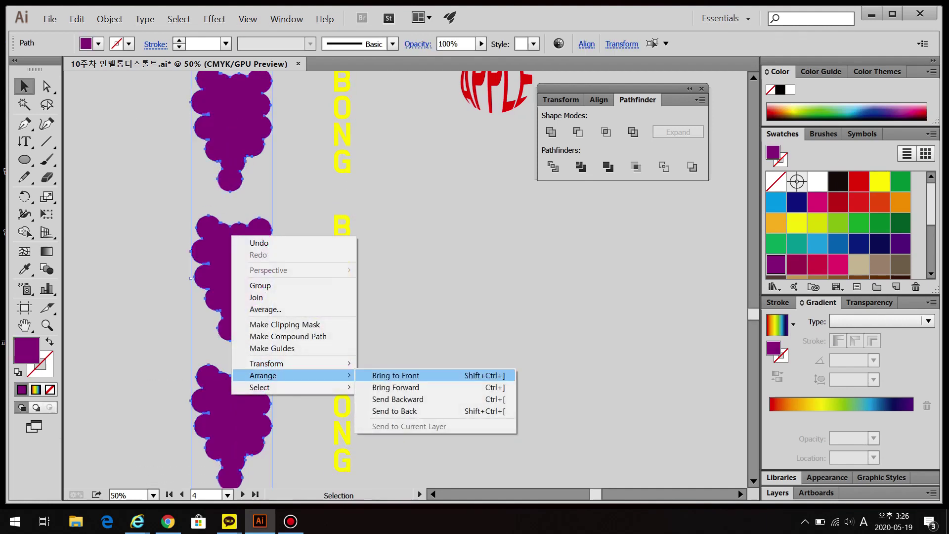
left_click(390, 375)
Distort the top BONG text into the top grape cluster with Envelope Distort's Make with Top Object, and deselect
scroll(410, 277, "up", 1)
left_click(249, 194)
left_click(345, 203, "shift")
right_click(349, 157)
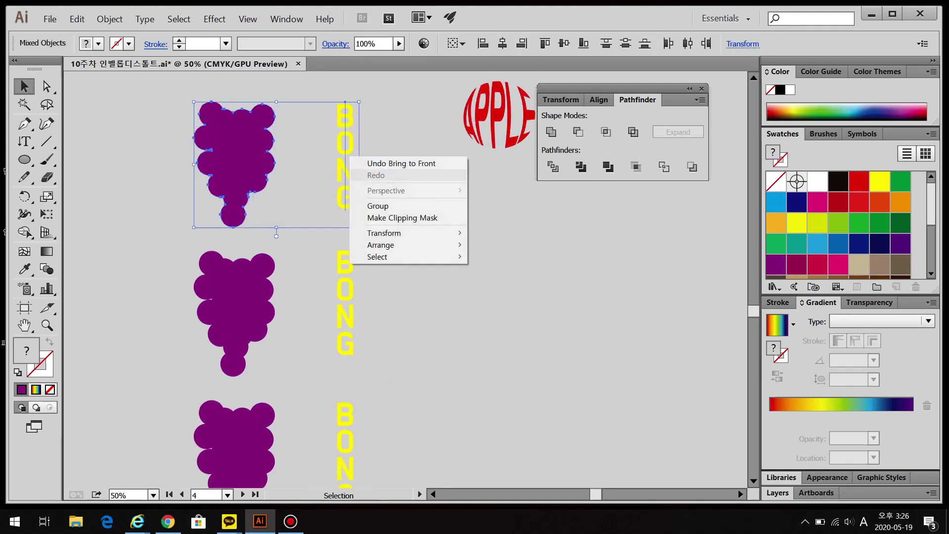
key("Escape")
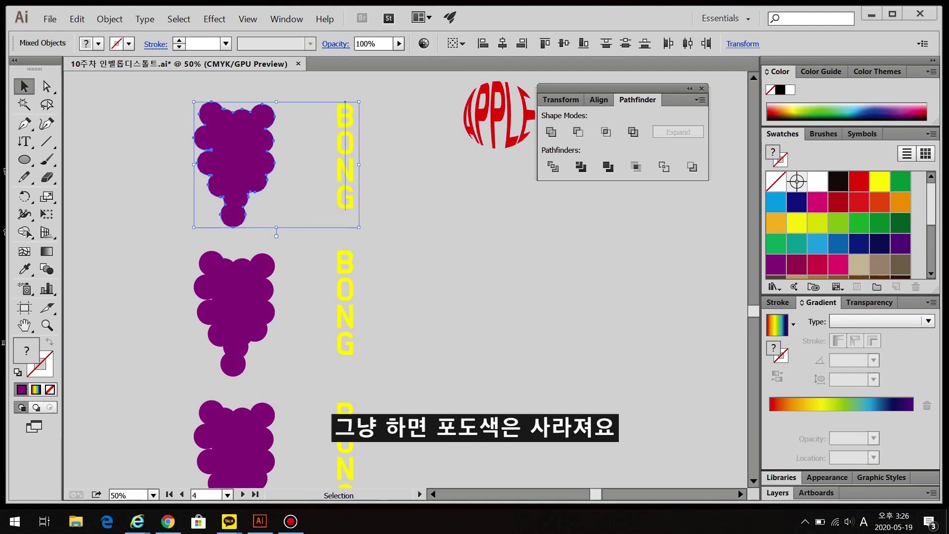
key("ctrl+alt+c")
key("ctrl+shift+a")
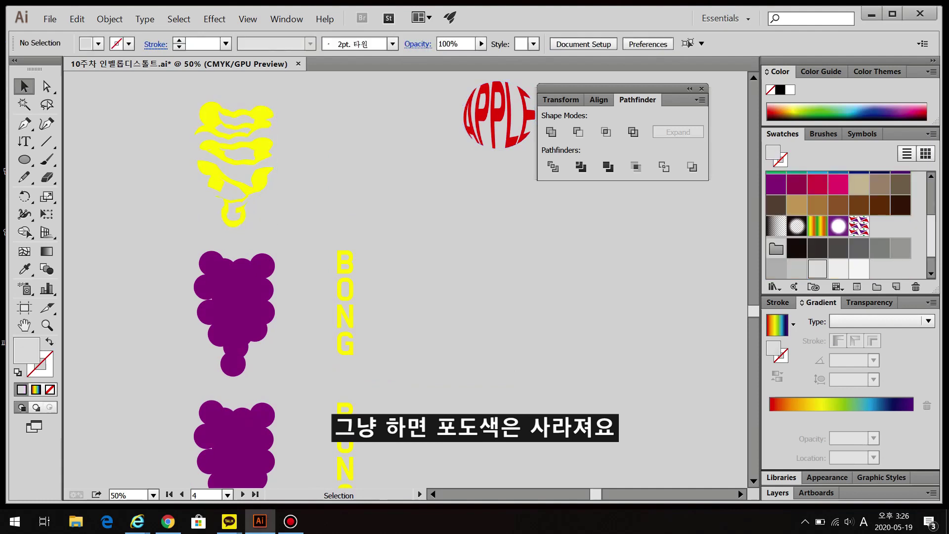
Copy the second grape cluster and paste the duplicate in place in front of it
scroll(406, 276, "down", 1)
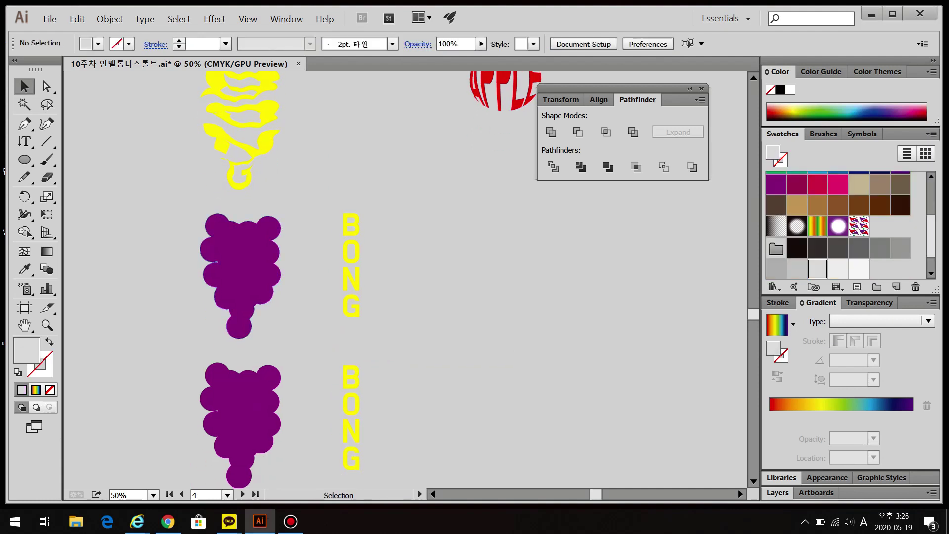
left_click(240, 277)
key("a")
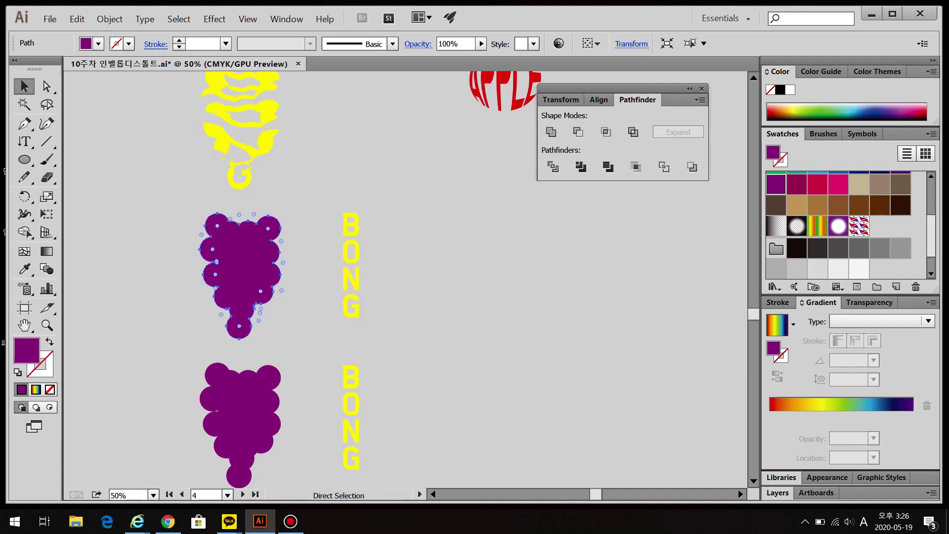
key("ctrl+c")
key("ctrl+f")
Move the pasted cluster aside to reveal the original underneath, and undo the move
left_click(309, 277)
left_click_drag(240, 277, 264, 276)
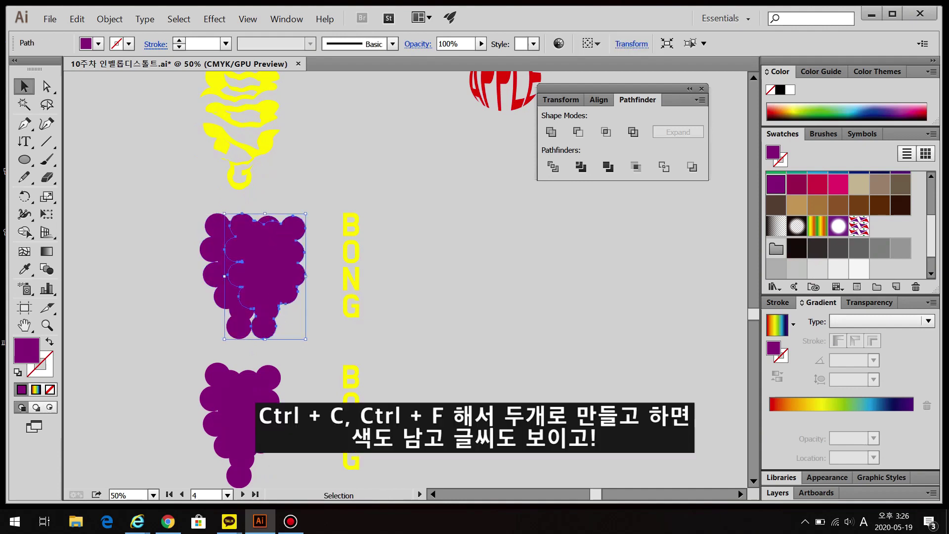
key("ctrl+z")
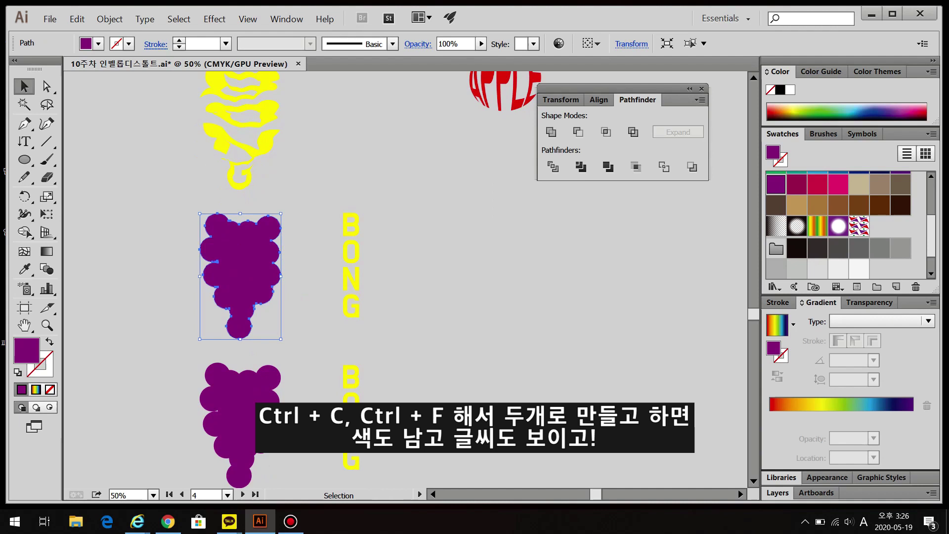
Distort the second BONG text into the front copy of the second cluster with Make with Top Object, and deselect
left_click(273, 272, "shift")
left_click(273, 273, "shift")
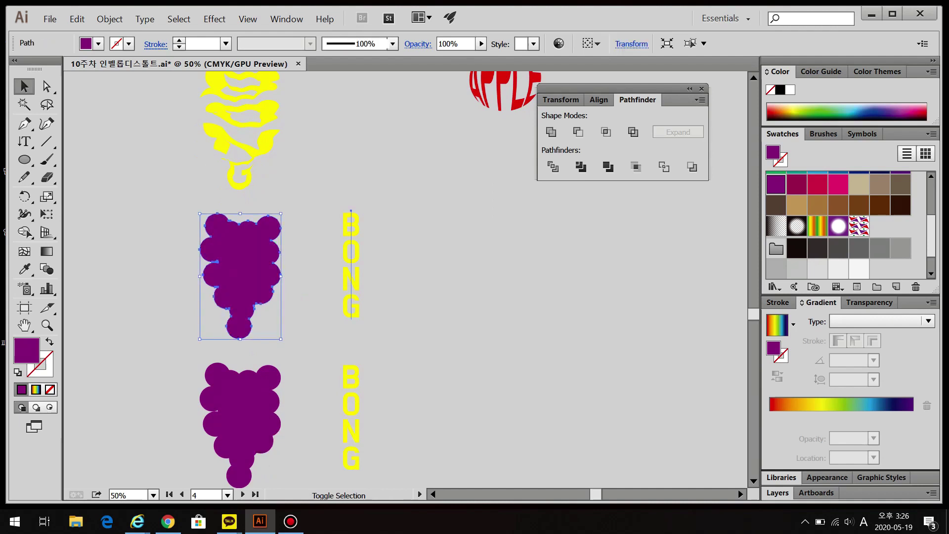
left_click(351, 277, "shift")
key("ctrl+alt+c")
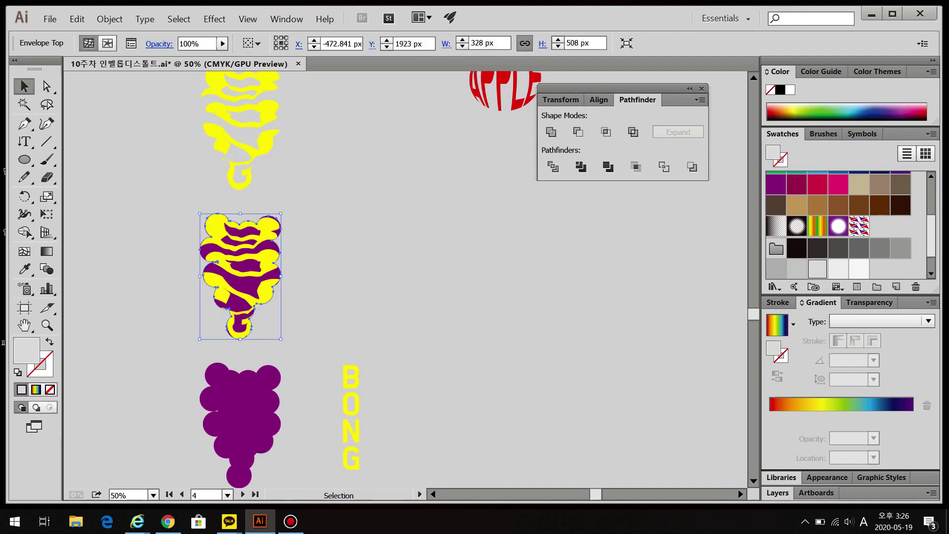
key("ctrl+shift+a")
Move the yellow envelope aside to expose the purple cluster beneath it, undo the move and deselect
left_click(262, 323)
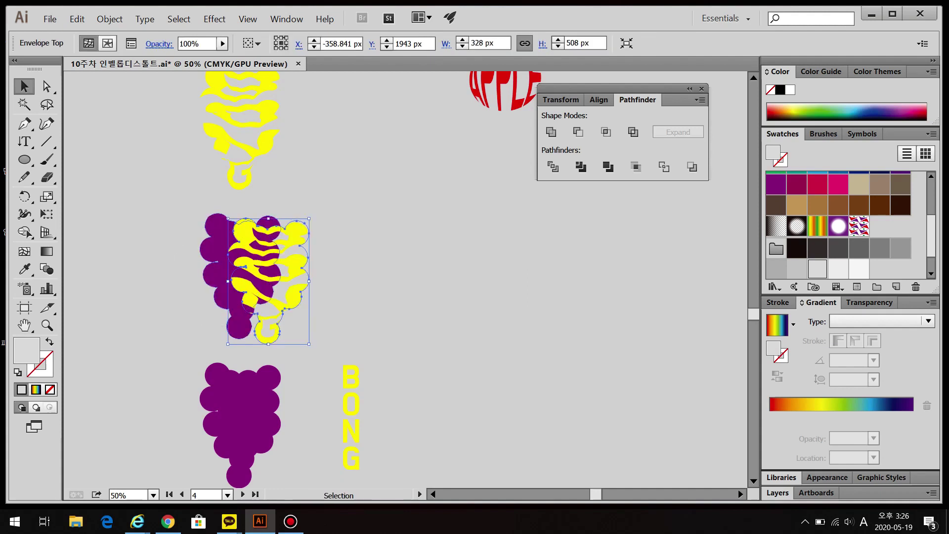
key("ctrl+shift+a")
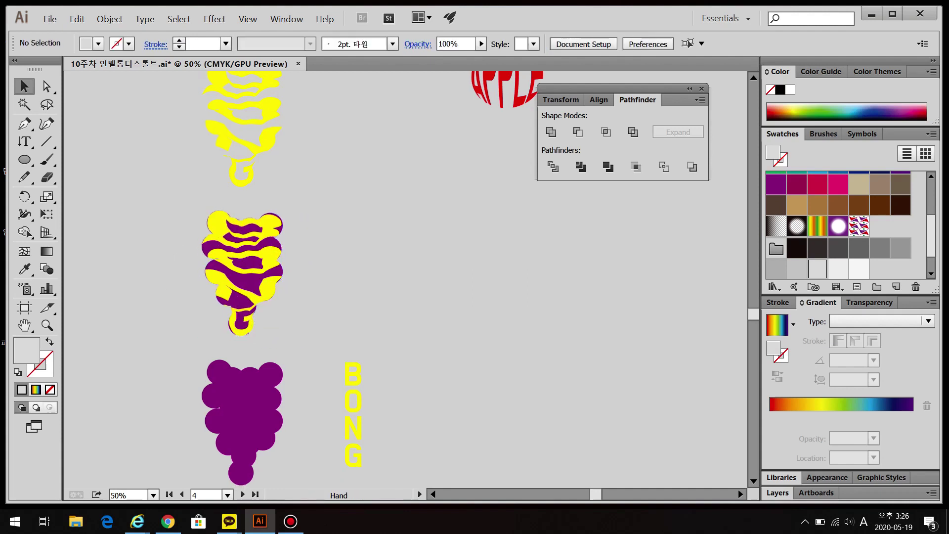
scroll(242, 296, "down", 1)
key("ctrl+1")
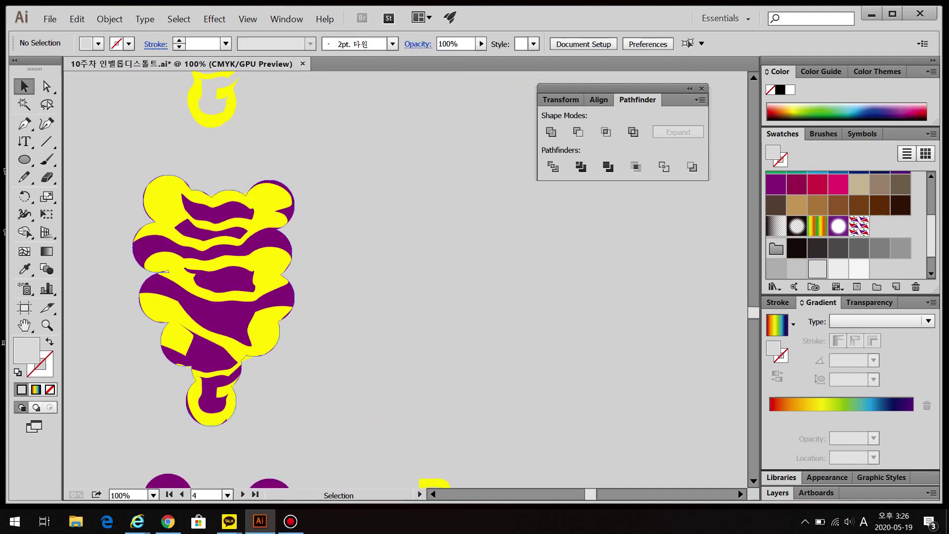
Duplicate the third grape cluster together with its BONG text directly below the originals
scroll(346, 277, "down", 3)
scroll(312, 277, "down", 4)
key("ctrl+minus")
key("ctrl+minus")
left_click_drag(223, 270, 422, 411)
left_click_drag(346, 346, 263, 373)
Paste a copy of the third cluster in front and scale it down slightly and proportionally about its center
left_click(243, 178)
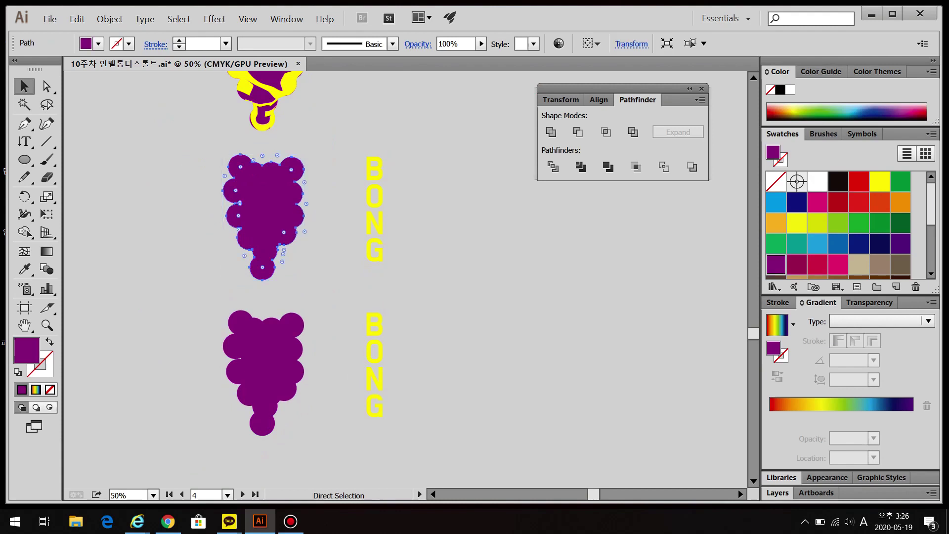
key("ctrl")
left_click_drag(304, 155, 299, 161, "alt+shift")
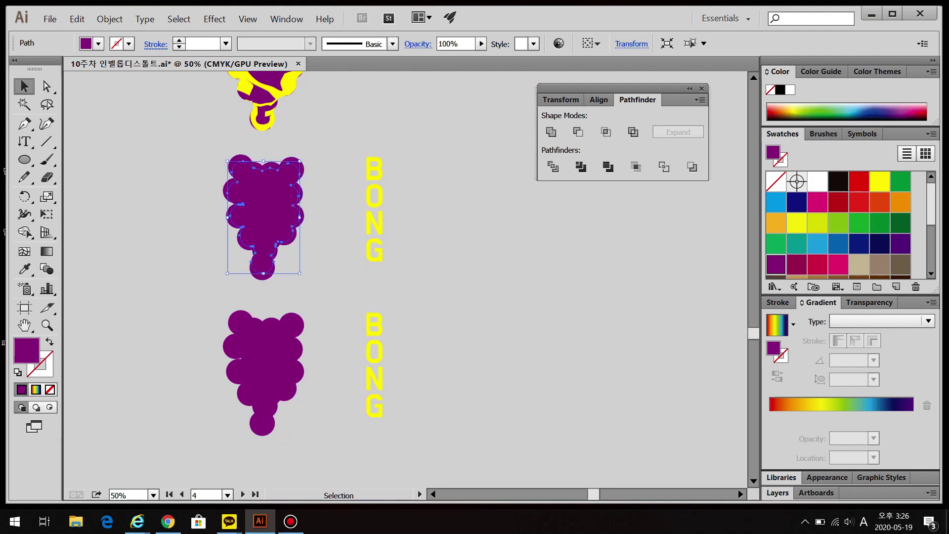
Distort the third BONG text into the reduced cluster copy with Make with Top Object, and deselect
left_click(374, 222, "shift")
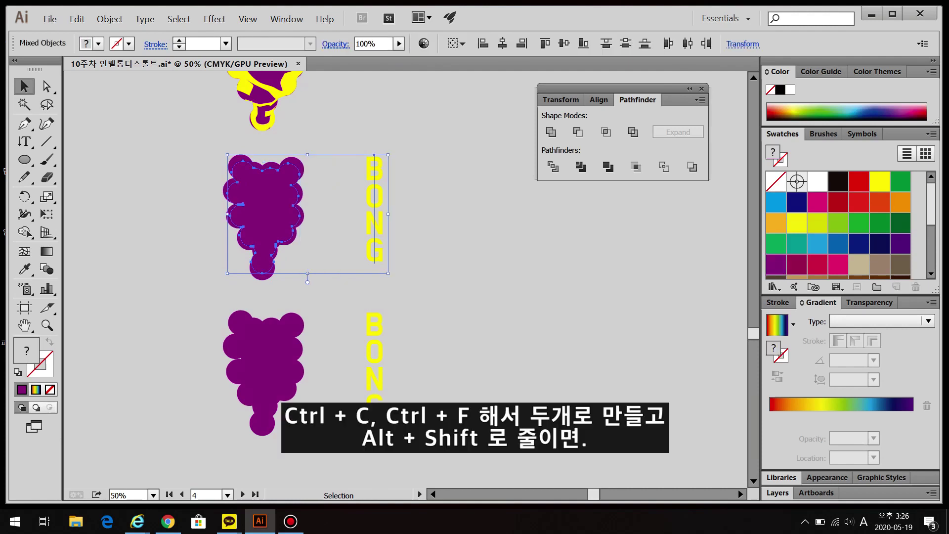
key("ctrl+alt+c")
key("ctrl+shift+a")
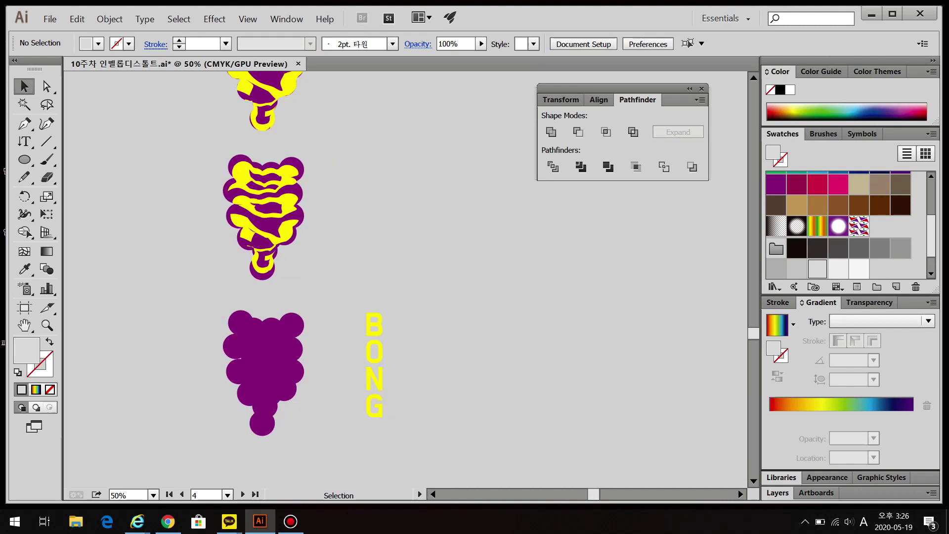
Select the third cluster's envelope and examine how its outline fits the purple cluster around the notches
scroll(196, 196, "up", 3)
left_click(400, 197)
scroll(312, 146, "up", 4)
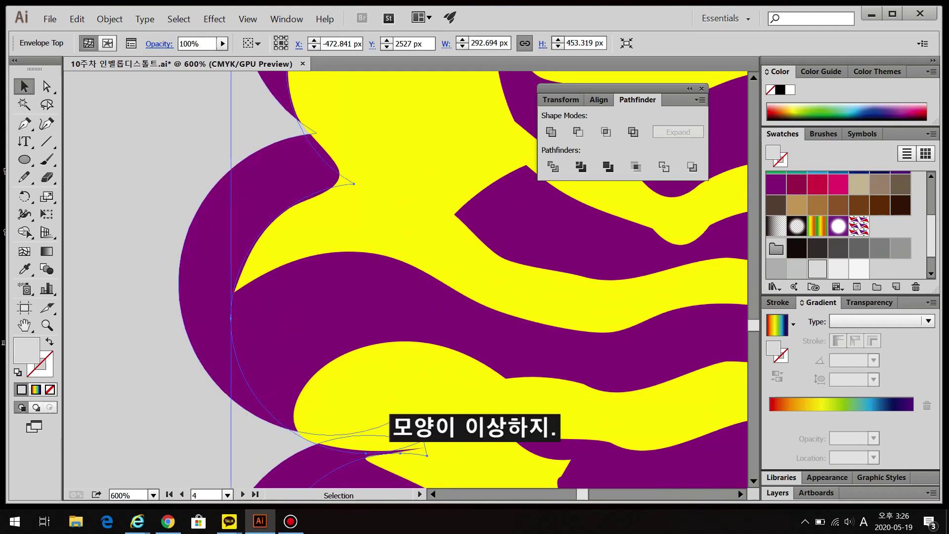
scroll(462, 280, "down", 5)
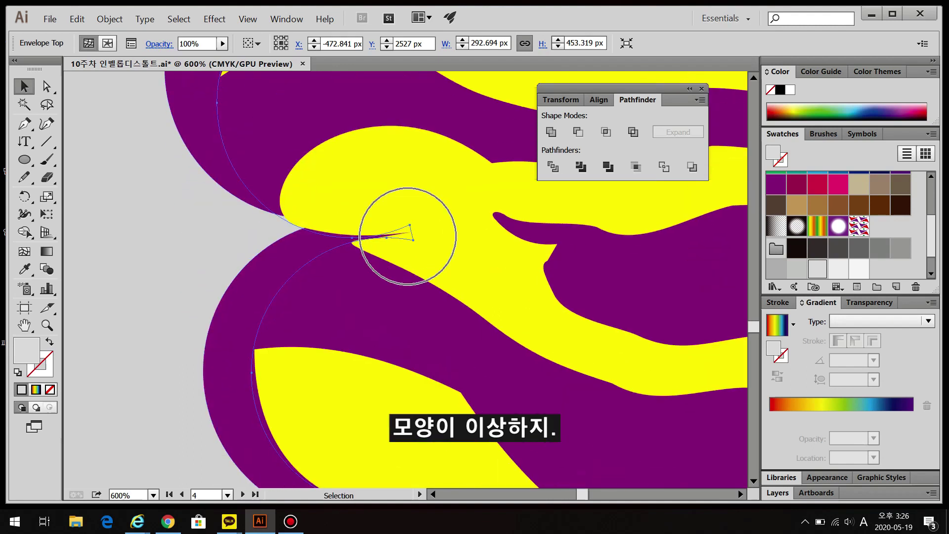
scroll(233, 384, "down", 4)
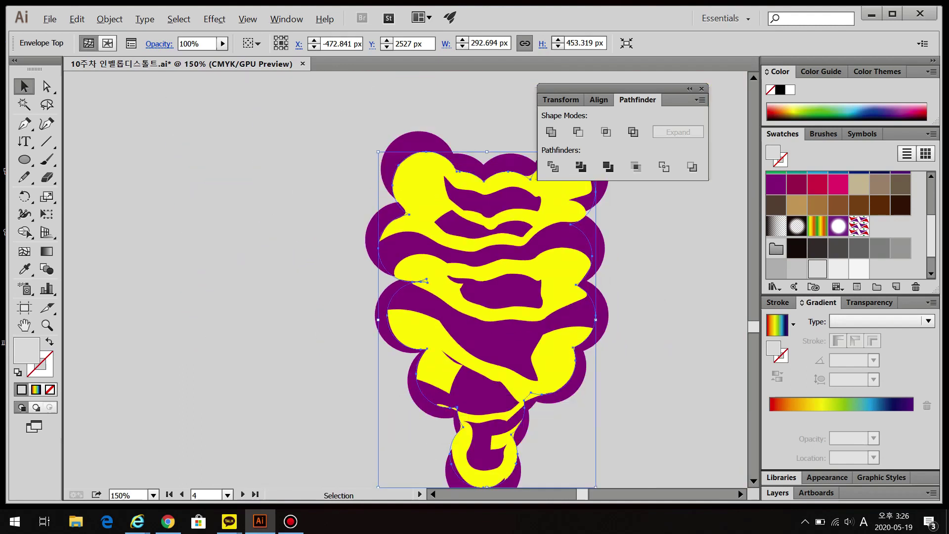
Start Offset Path with preview on for the fourth purple cluster, the one beside the undistorted BONG text
scroll(425, 277, "down", 5)
left_click(605, 415)
left_click_drag(605, 415, 577, 207)
scroll(534, 297, "up", 1)
scroll(534, 257, "up", 1)
left_click(242, 208)
left_click_drag(242, 208, 308, 236)
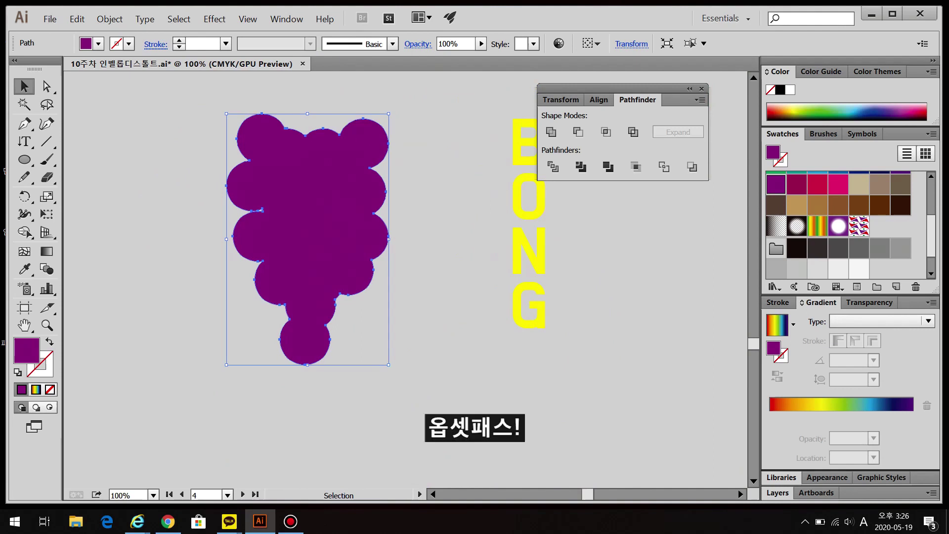
left_click(109, 18)
mouse_move(173, 237)
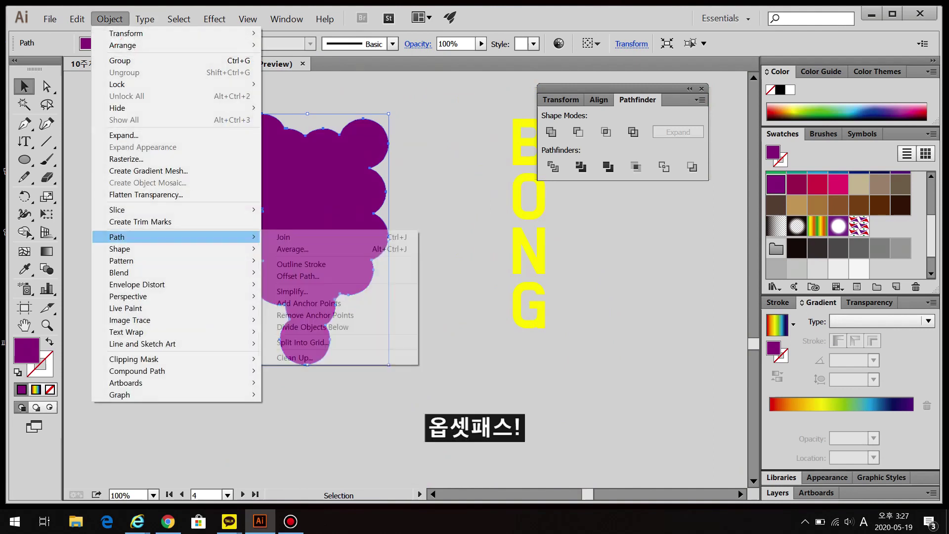
left_click(296, 276)
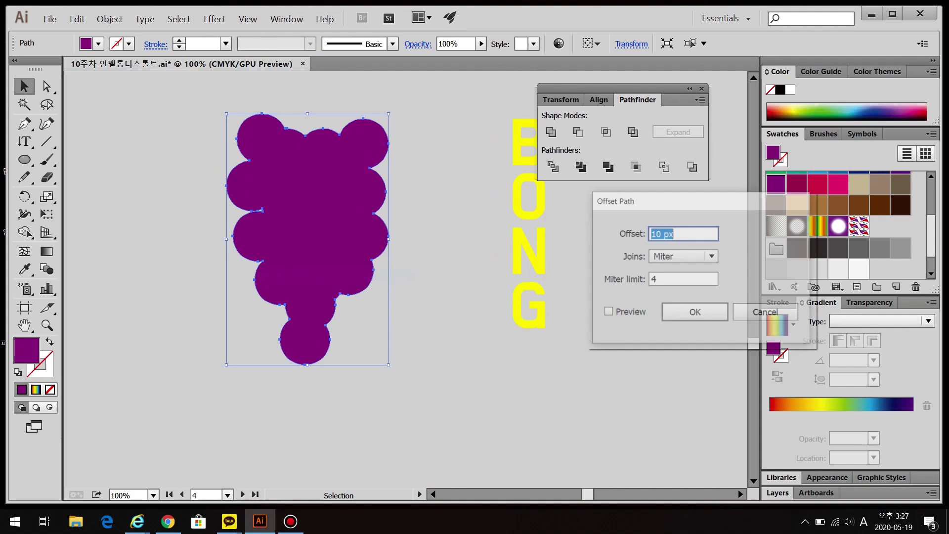
left_click(606, 312)
Try inward and outward offsets on the cluster in the preview, including -17 px and 24 px
left_click(673, 233)
key("Down")
key("Down")
key("Down")
key("Down")
key("Down")
key("Down")
key("Down")
key("Down")
key("Down")
key("Down")
key("Down")
key("Down")
key("Down")
key("Down")
key("Down")
key("Down")
key("Down")
key("Down")
key("Down")
key("Down")
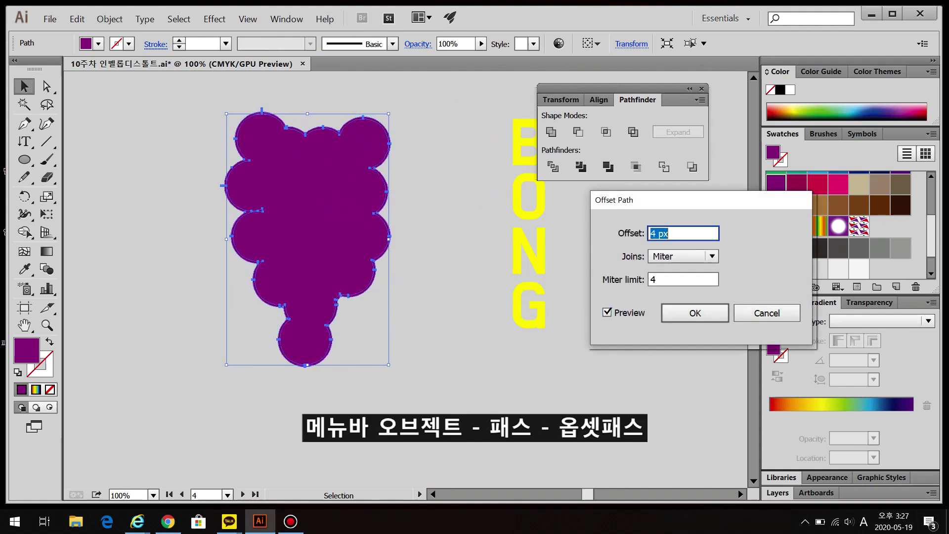
key("Down")
key("Down")
key("Down")
key("Down")
key("Down")
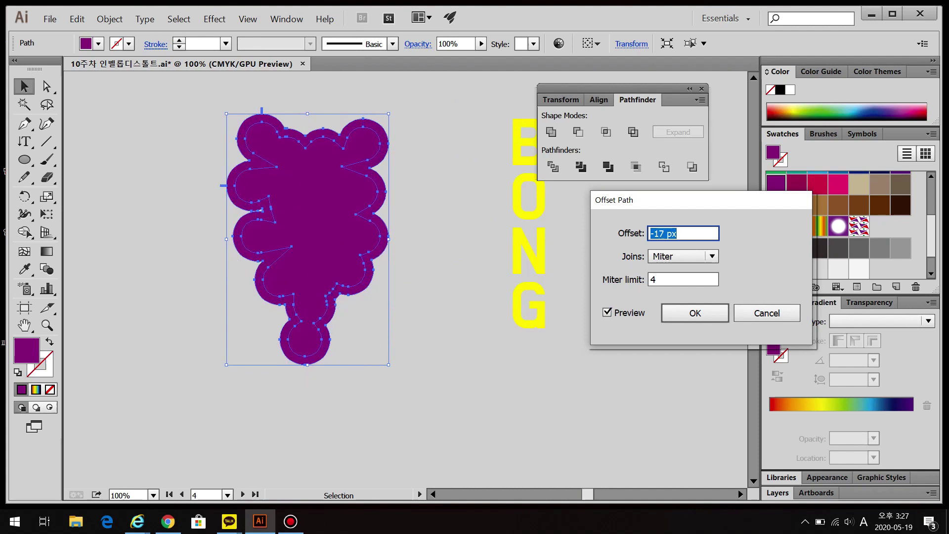
key("Up")
key("Up")
key("Up")
key("Up")
key("Up")
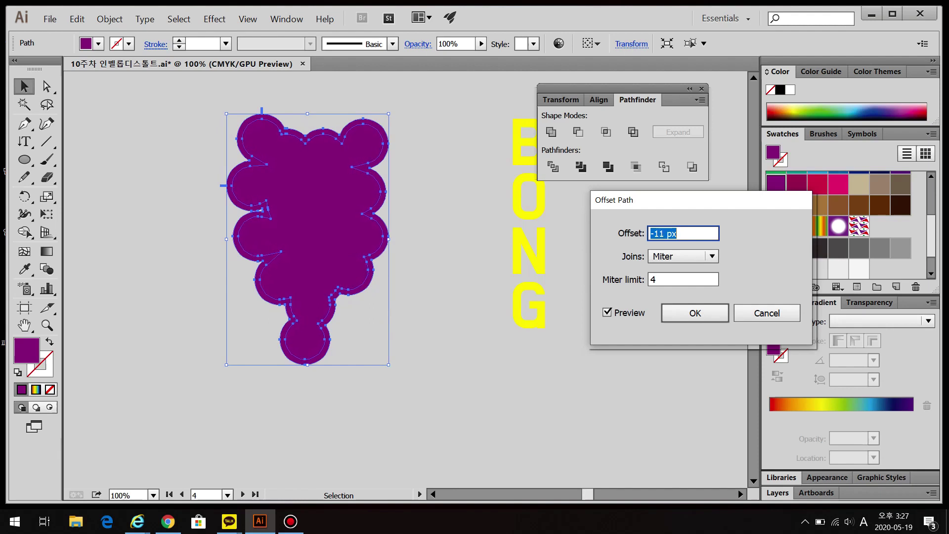
key("Up")
key("Up")
key("Up")
key("Up")
key("Up")
key("Up")
key("Up")
key("Up")
key("Up")
key("Up")
key("Up")
key("Up")
key("Up")
key("Up")
key("Up")
key("Up")
key("Up")
key("Up")
key("Up")
key("Up")
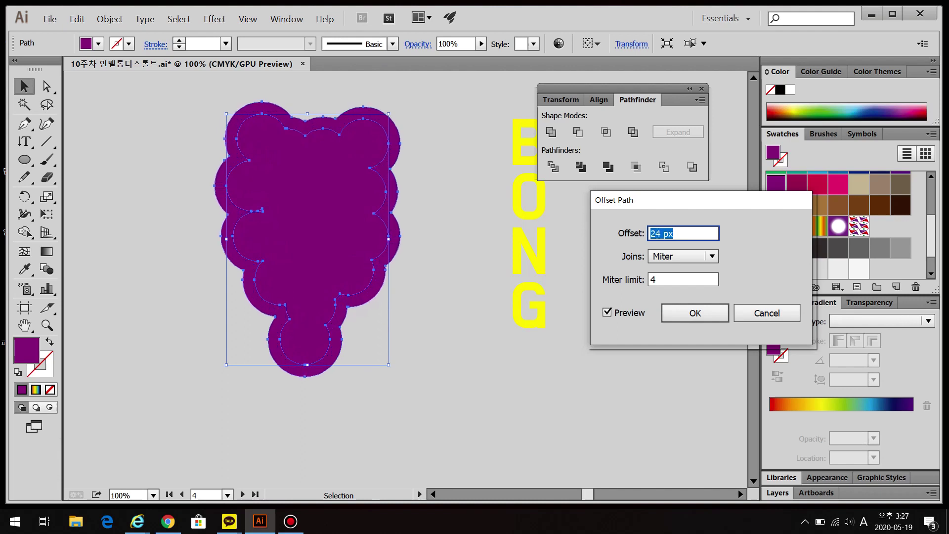
Set the offset to -10 px with miter joins and create the inset copy of the cluster
key("Down")
key("Down")
key("Down")
key("Down")
key("Down")
key("Down")
key("Down")
key("Down")
key("Down")
key("Down")
key("Down")
key("Down")
key("Down")
key("Down")
key("Down")
key("Down")
key("Down")
key("Down")
key("Down")
key("Down")
key("Down")
key("Down")
key("Down")
key("Down")
key("Down")
key("Down")
key("Down")
key("Down")
key("Down")
key("Down")
key("Down")
key("Down")
key("Up")
key("Up")
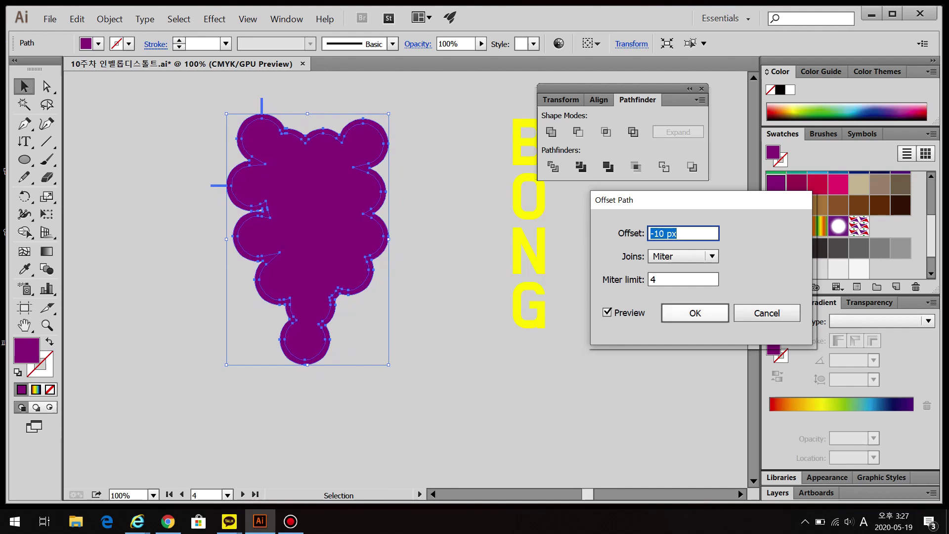
key("Return")
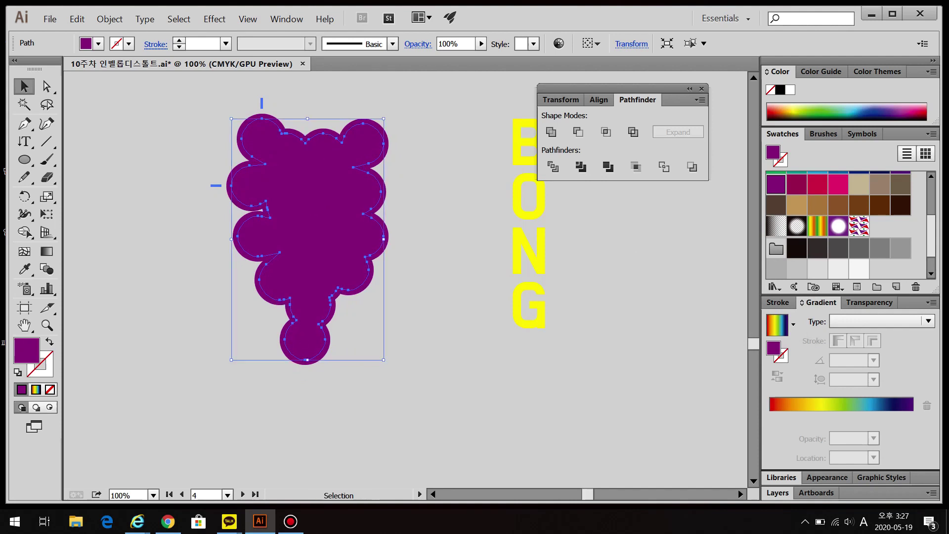
Fill the inset cluster copy with the magenta swatch, and undo a trial move of it
left_click(838, 184)
left_click(435, 257)
left_click_drag(317, 217, 376, 246)
key("ctrl+z")
left_click(435, 267)
Distort the fourth BONG text into the magenta inset shape with Make with Top Object, and deselect
left_click(336, 238)
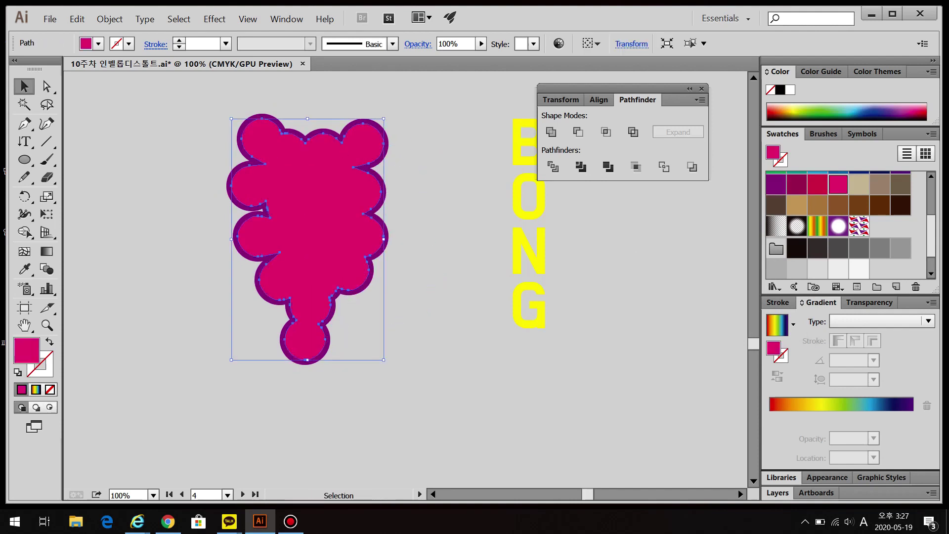
left_click(529, 252, "shift")
key("ctrl+alt+c")
key("ctrl+shift+a")
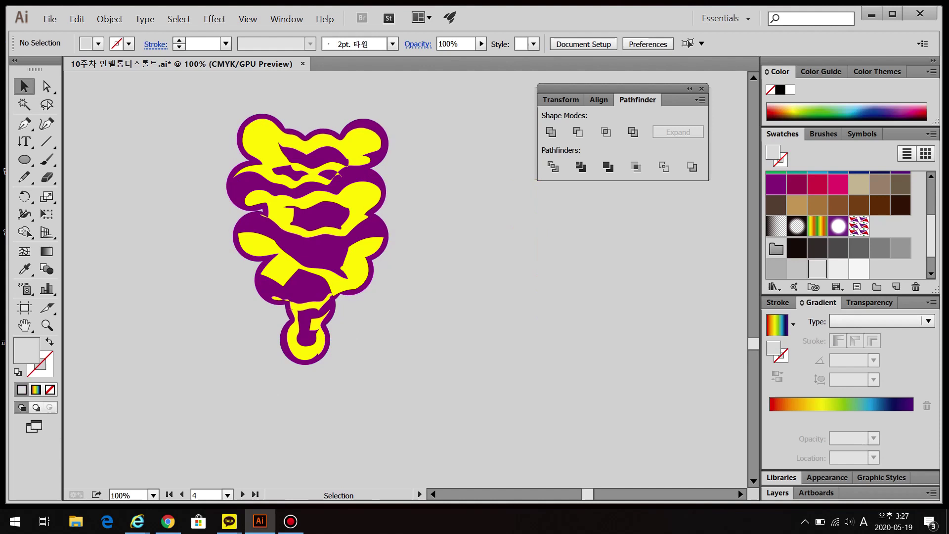
Compare the four BONG envelopes: no background, full-size background, proportionally scaled shape and offset-path shape
key("ctrl+minus")
key("ctrl+minus")
key("ctrl+minus")
key("ctrl+minus")
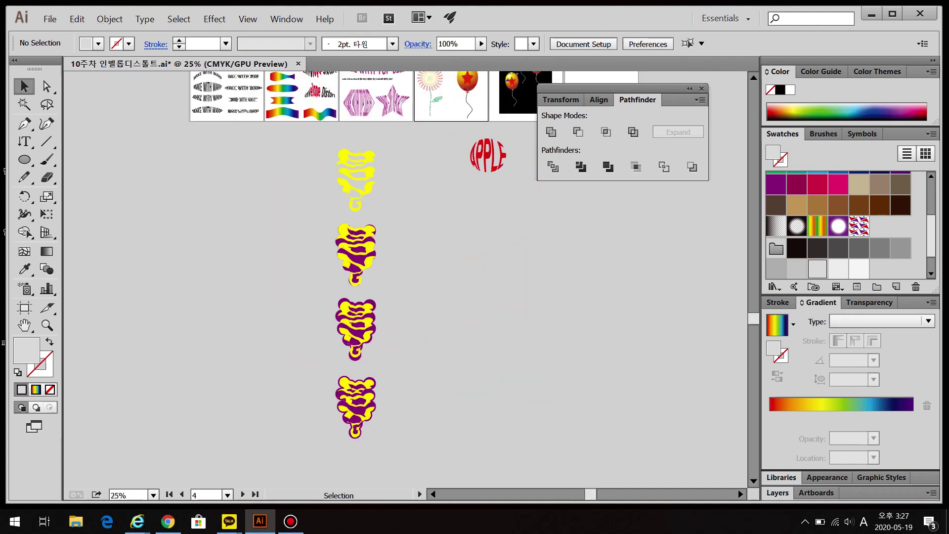
left_click_drag(310, 137, 381, 440)
key("ctrl+shift+a")
left_click(356, 168)
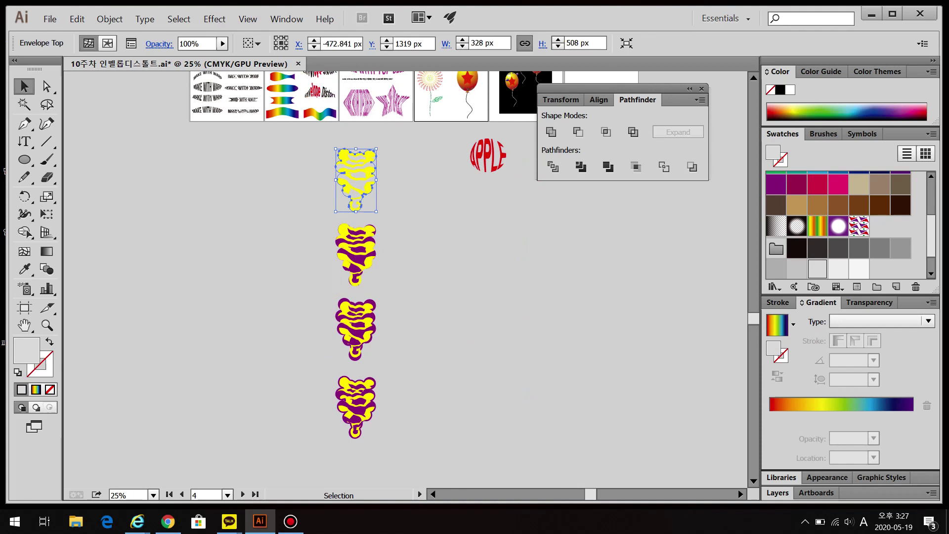
left_click(356, 254)
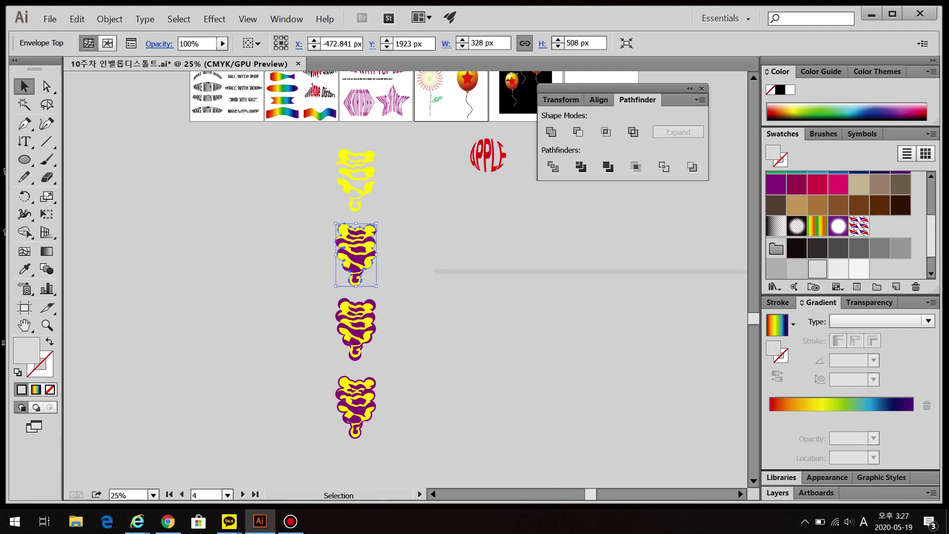
key("ctrl+shift+a")
left_click(356, 329)
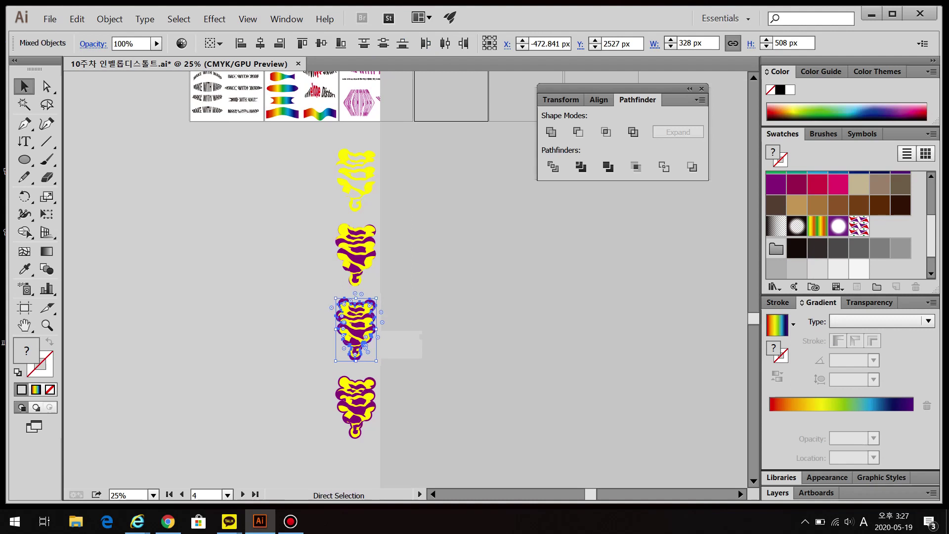
key("ctrl+plus")
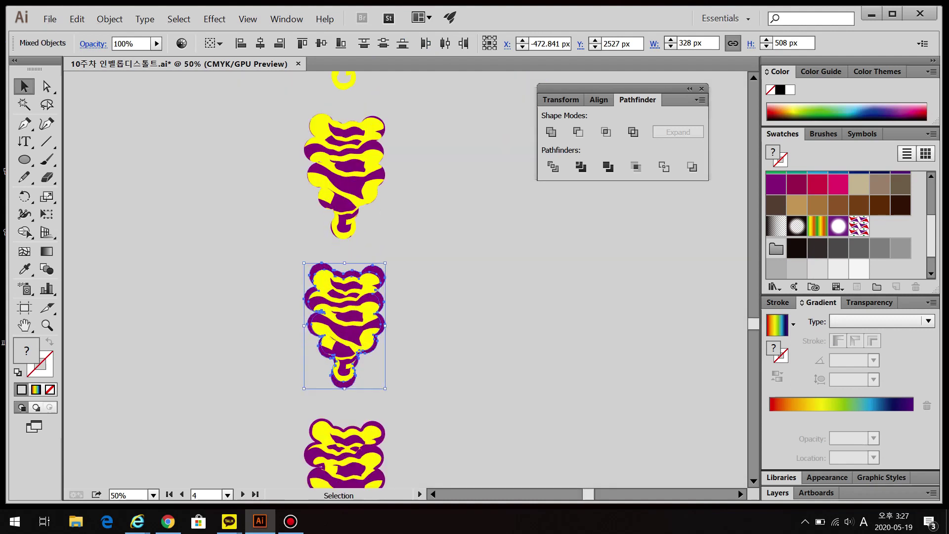
scroll(344, 277, "down", 4)
left_click(341, 286)
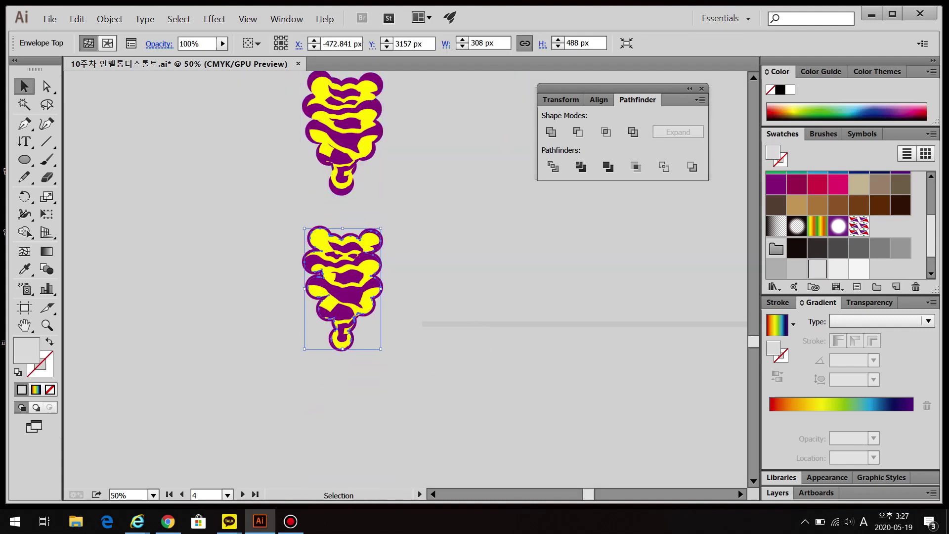
key("ctrl+shift+a")
key("ctrl+minus")
key("ctrl+minus")
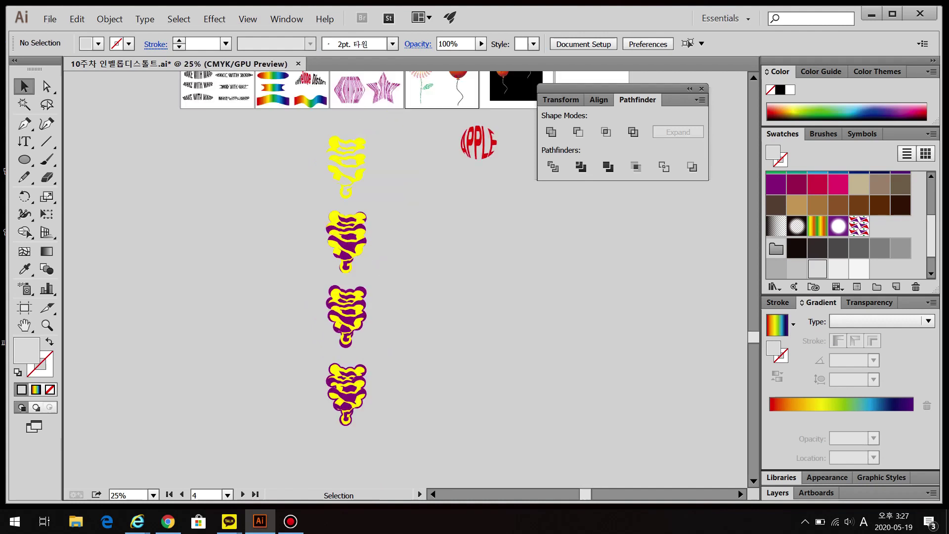
Look up Offset Path among the path commands without running it, and return to the envelopes
scroll(381, 277, "up", 5)
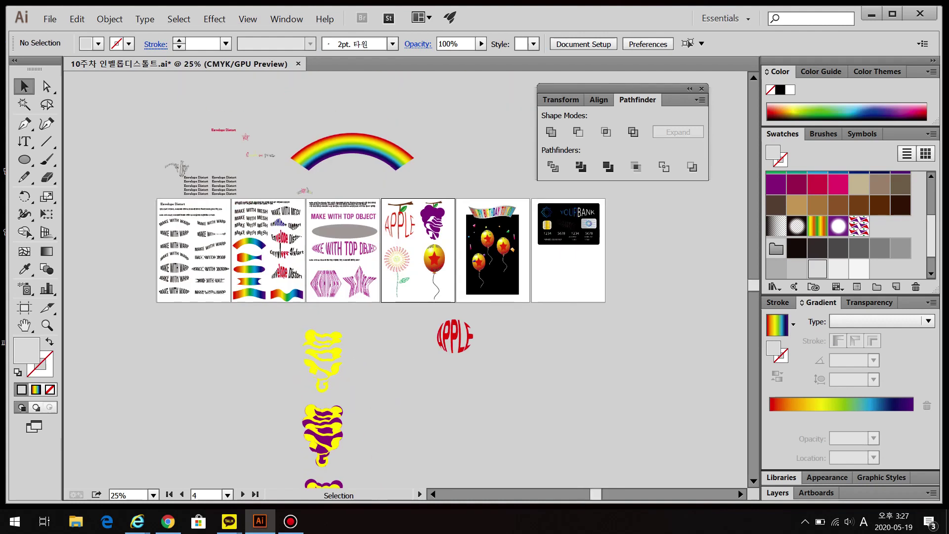
left_click(109, 18)
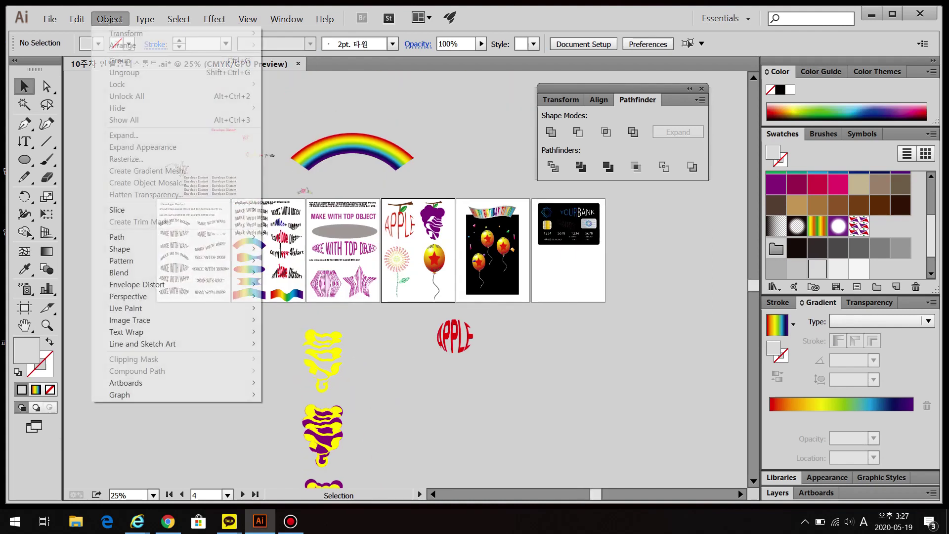
mouse_move(222, 237)
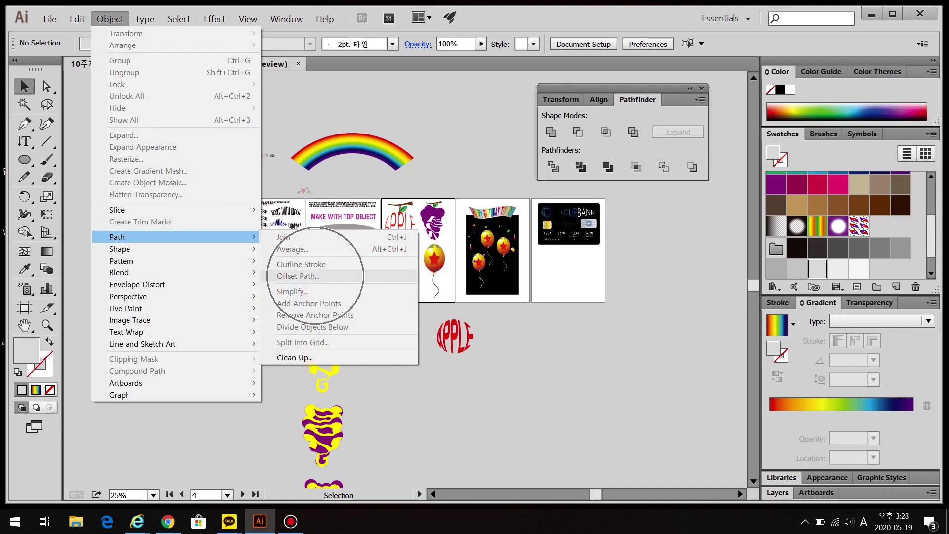
key("Escape")
scroll(410, 277, "down", 5)
left_click_drag(276, 241, 440, 336)
left_click(440, 336)
Add the vertical text SUNSHINE in the empty area below the flower artboard and scale it down to 84.5 pt
scroll(410, 277, "up", 5)
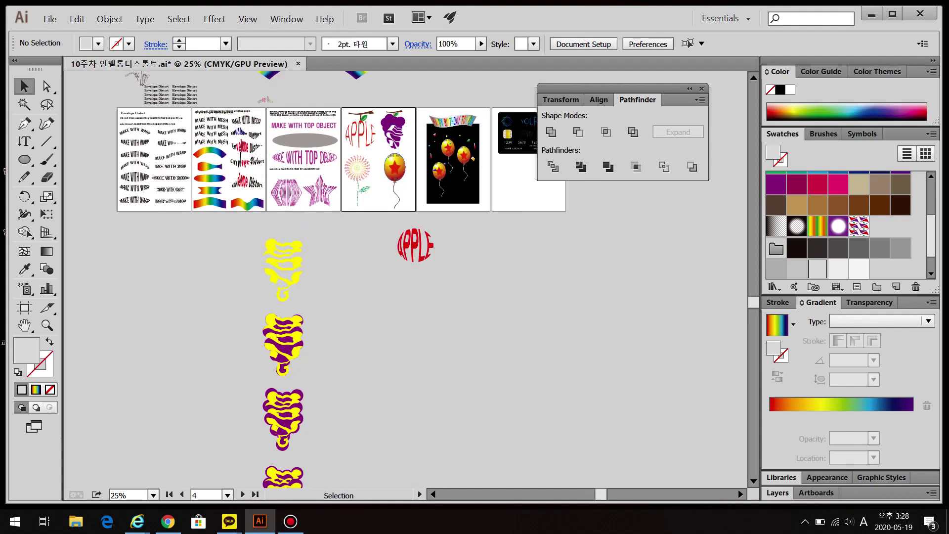
scroll(374, 163, "up", 4)
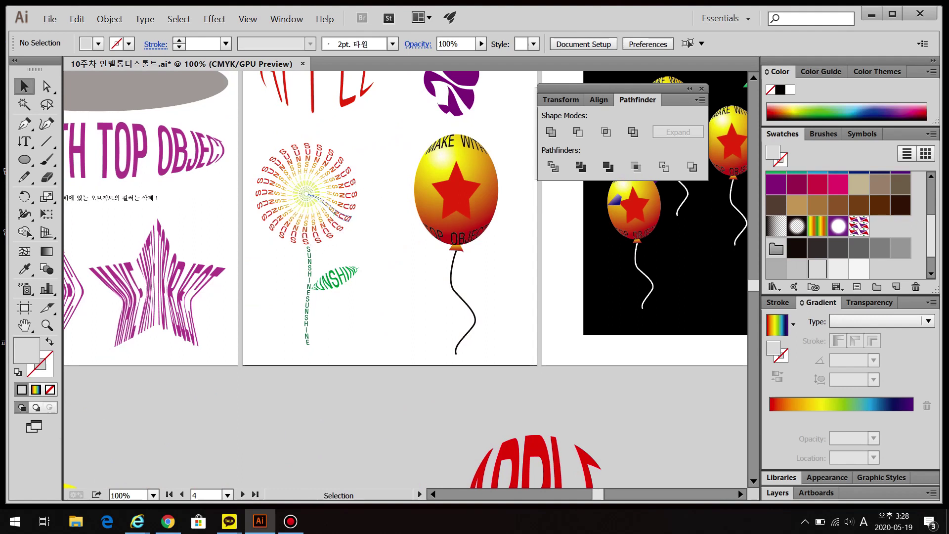
left_click_drag(349, 217, 355, 206)
key("t")
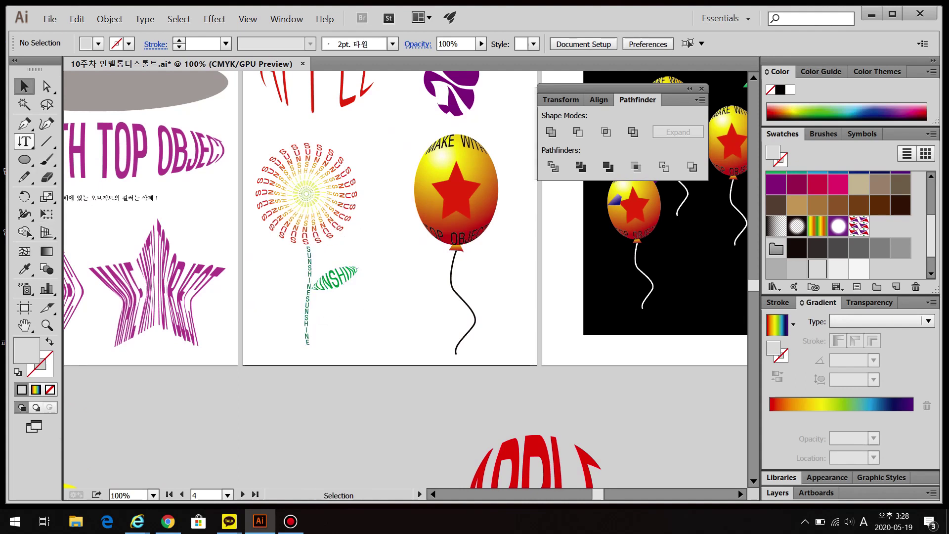
scroll(405, 279, "down", 4)
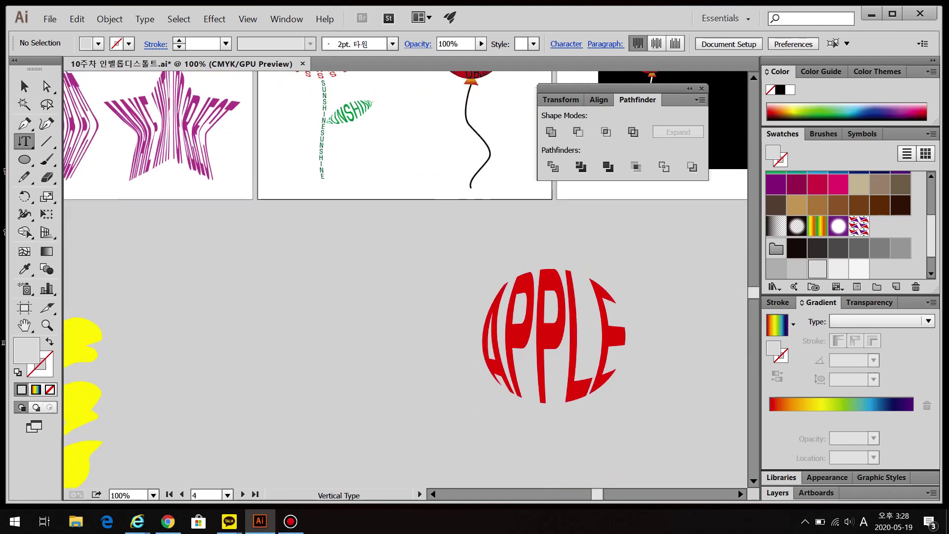
left_click(328, 249)
type("SUN")
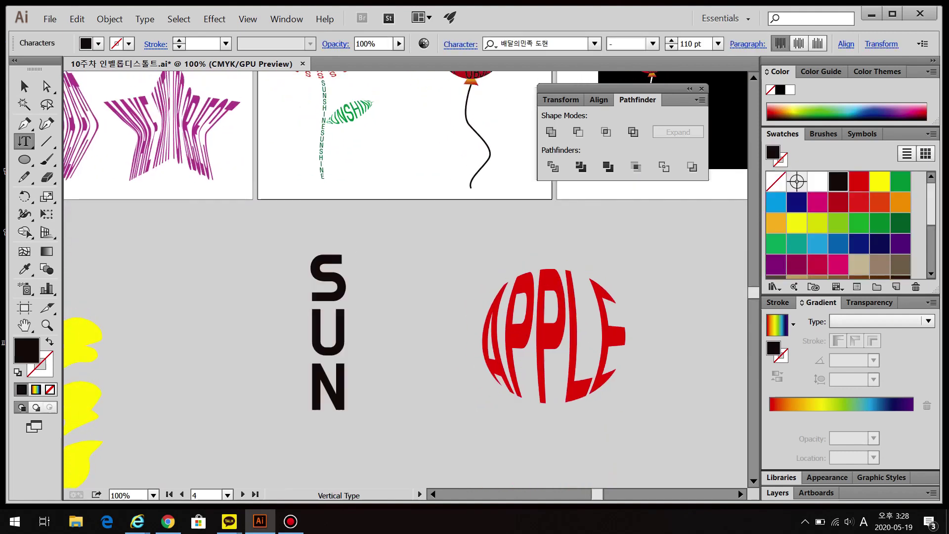
type("SH")
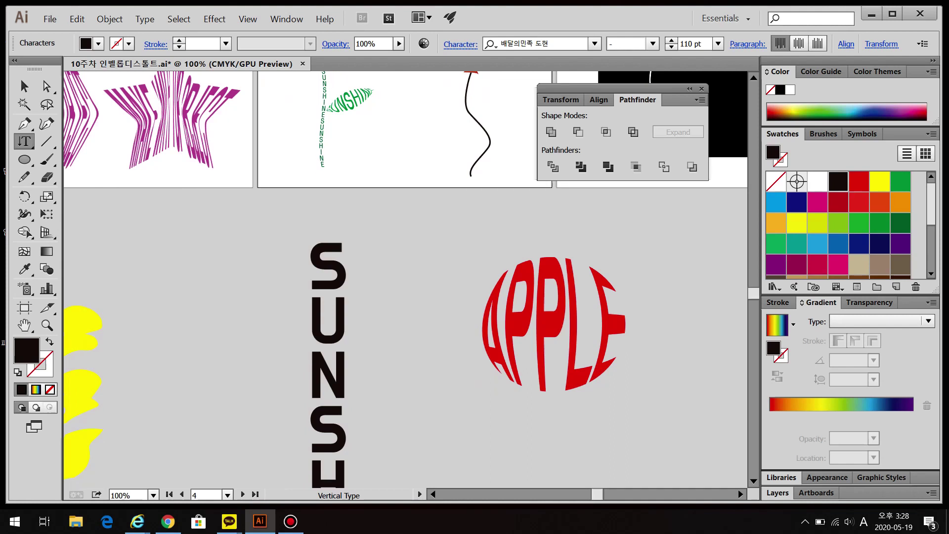
key("ctrl+minus")
key("Escape")
scroll(406, 276, "down", 5)
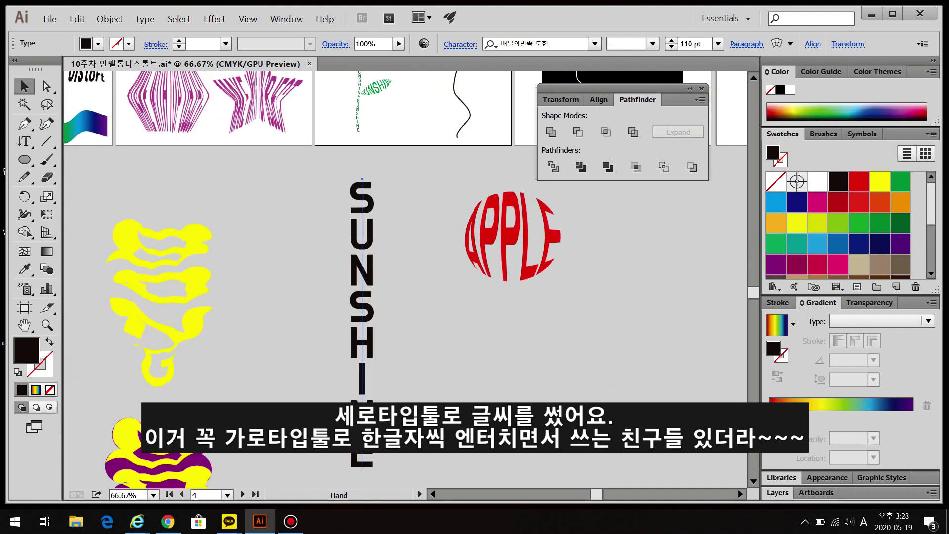
left_click_drag(389, 425, 380, 358)
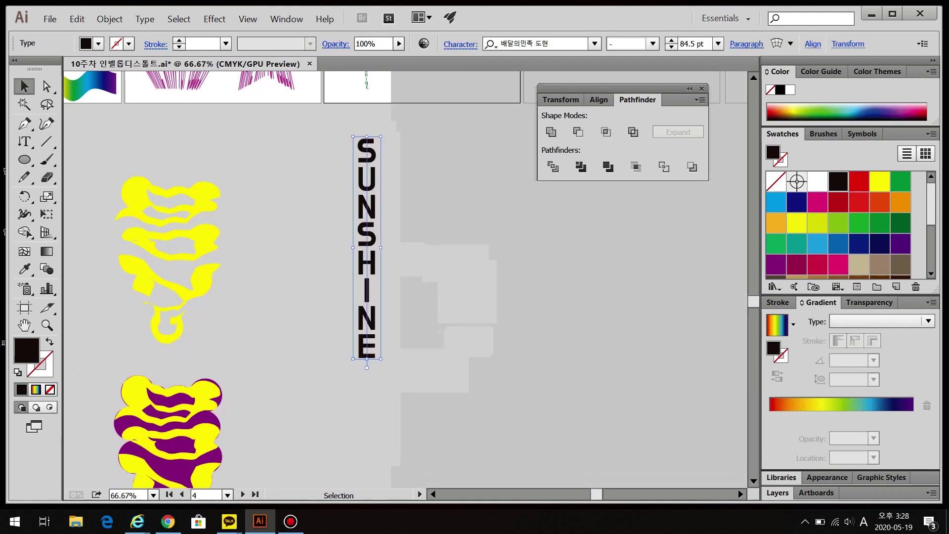
Convert the SUNSHINE text to outlines and fill the letters with the rainbow linear gradient
left_click(35, 389)
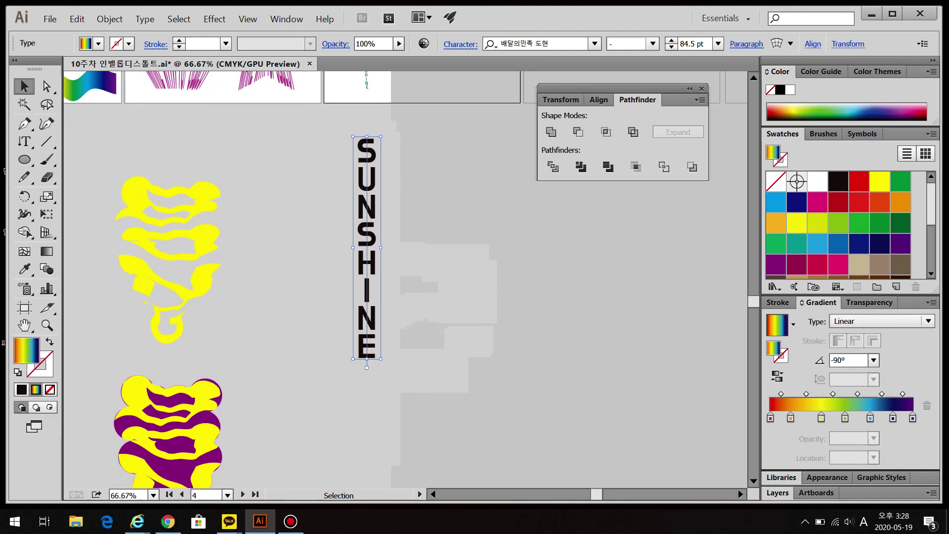
key("ctrl+shift+o")
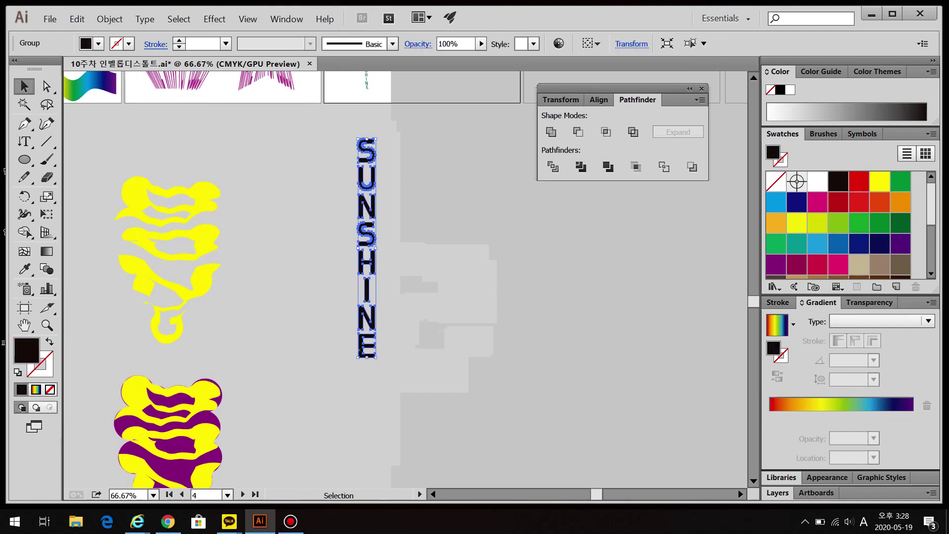
left_click(360, 205)
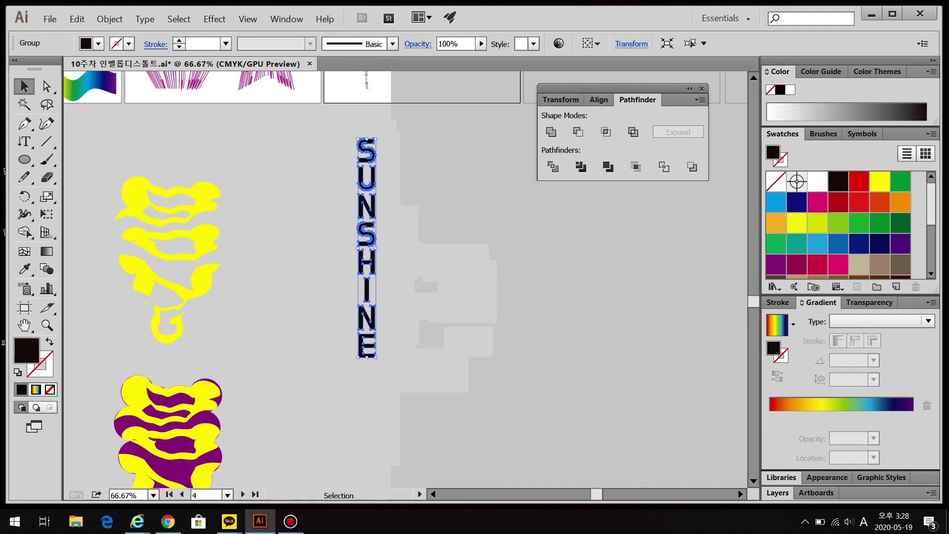
left_click(35, 389)
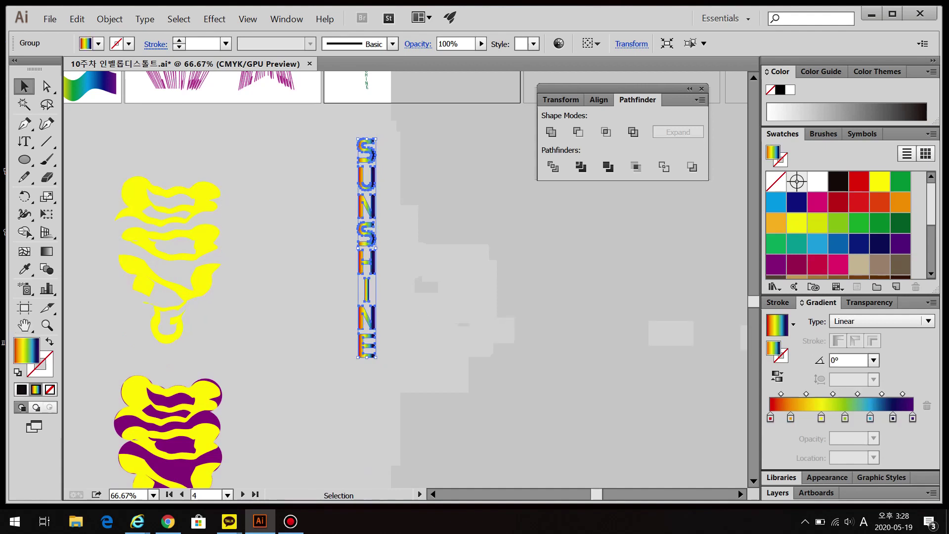
Reduce the gradient to red, orange and yellow stops, with yellow at the end and orange at 52.89%
left_click_drag(870, 417, 892, 450)
left_click_drag(912, 417, 912, 448)
left_click_drag(845, 417, 912, 418)
left_click_drag(790, 417, 845, 418)
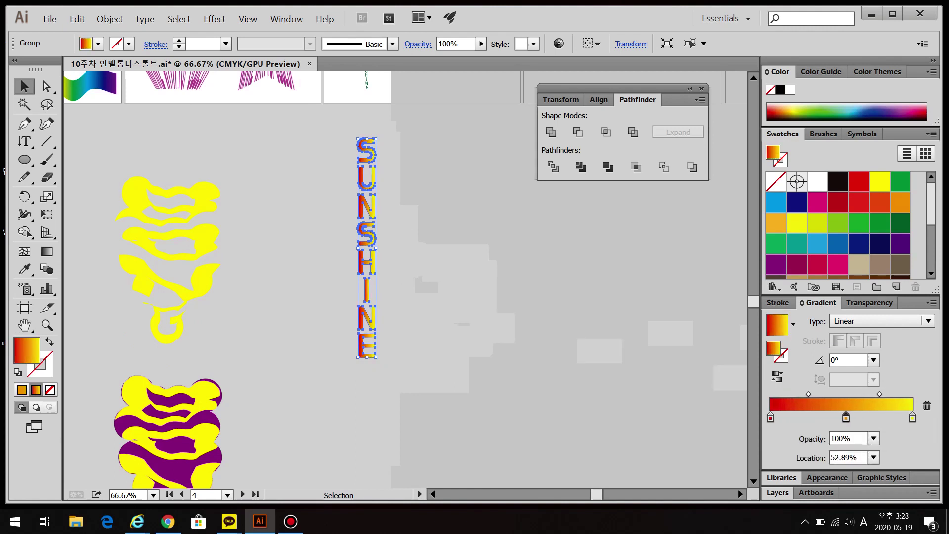
Run the red-orange-yellow gradient vertically at -90° across the whole SUNSHINE lettering, with red at the top and yellow at the bottom
key("g")
left_click_drag(359, 142, 360, 330)
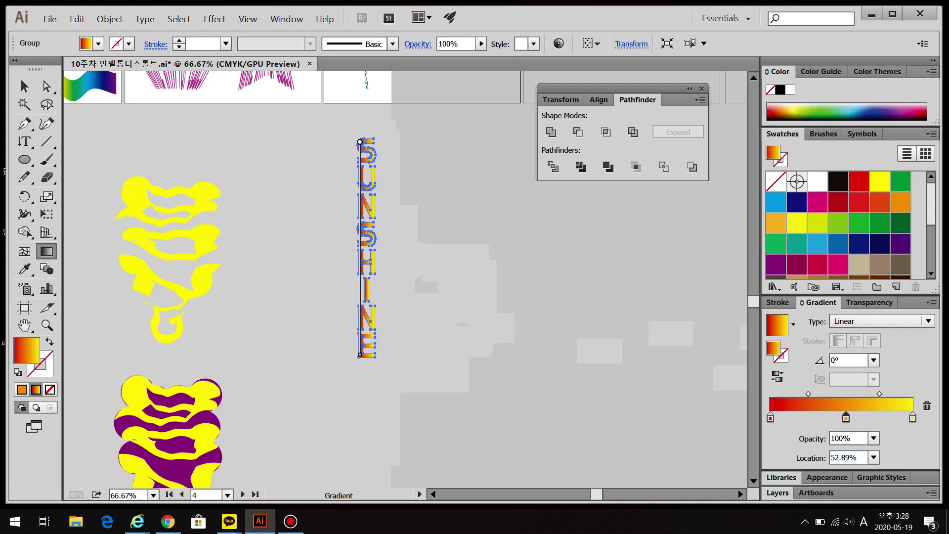
key("v")
key("ctrl+shift+a")
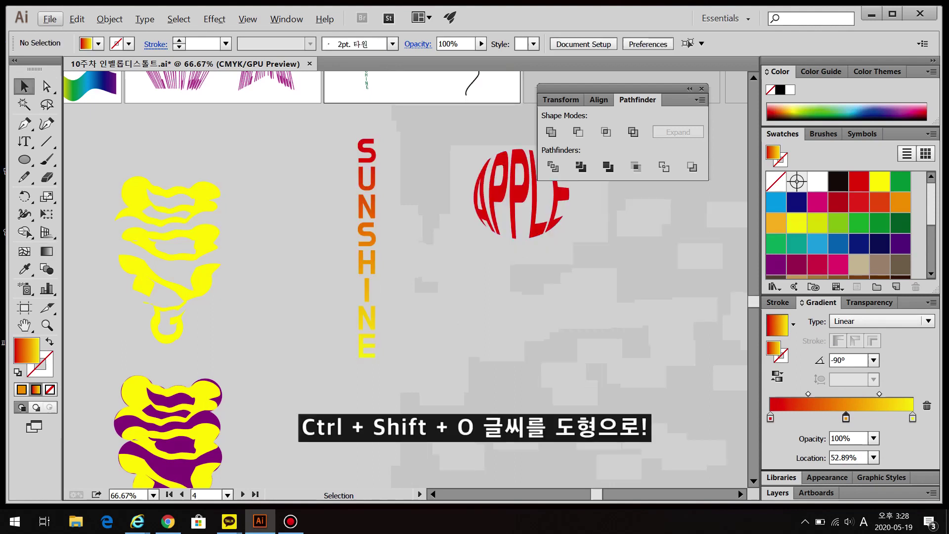
scroll(530, 241, "down", 2)
scroll(453, 215, "up", 2)
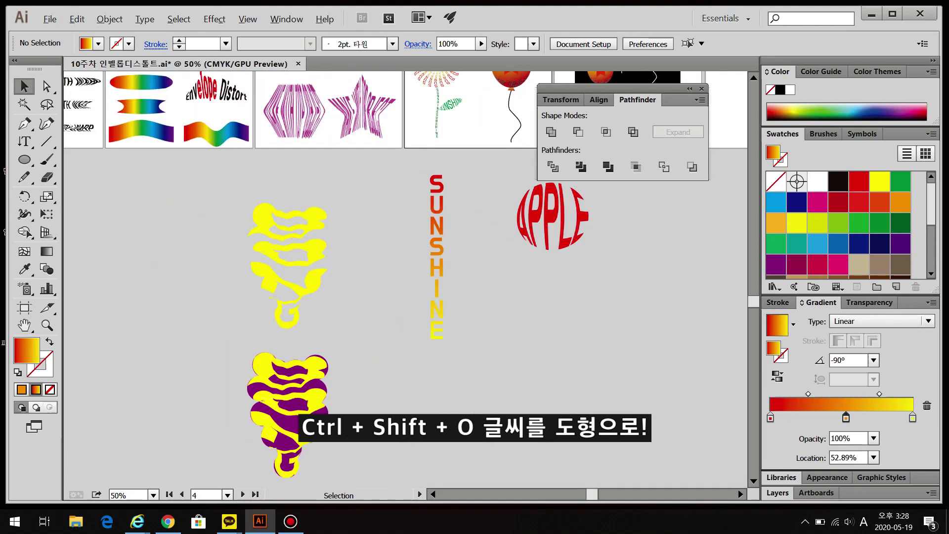
Scale down the gradient SUNSHINE lettering and place a spare copy well to its right
left_click(431, 257)
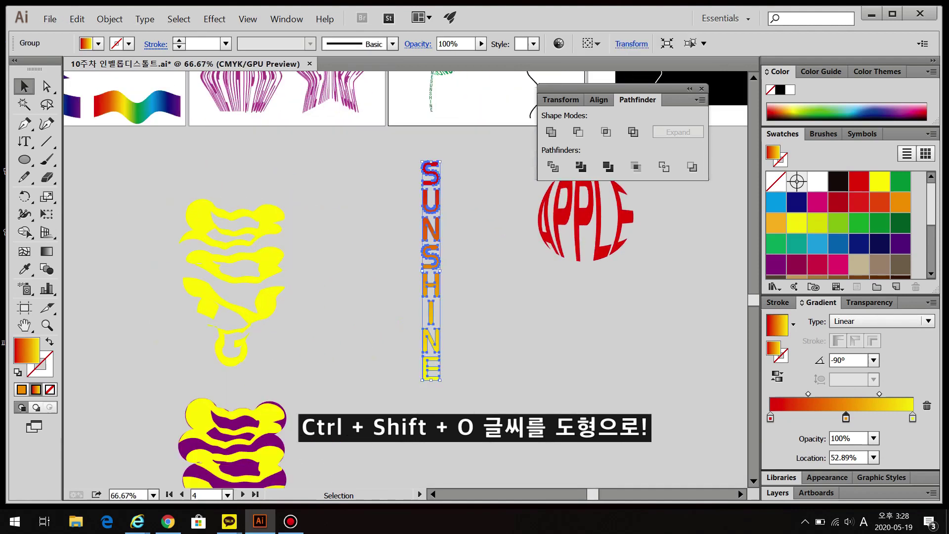
left_click_drag(439, 161, 368, 145)
left_click_drag(360, 204, 676, 319)
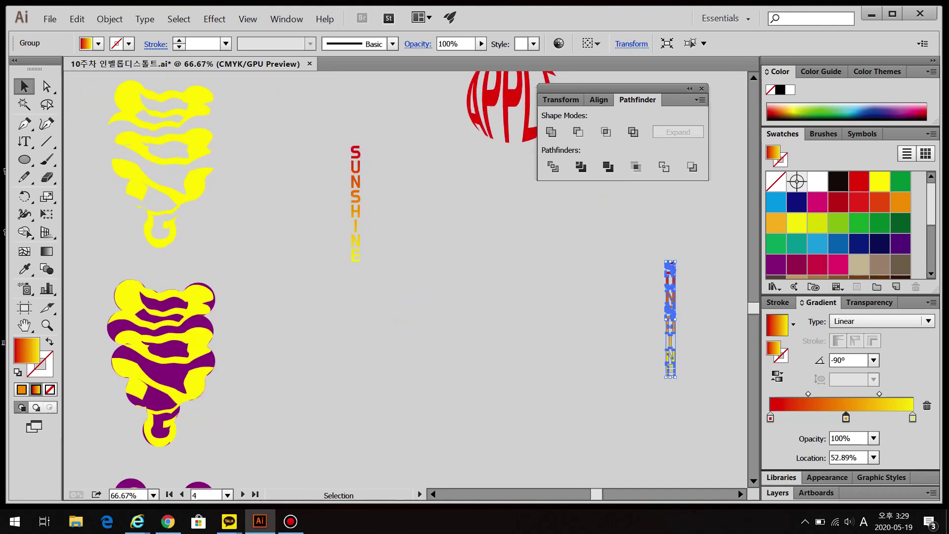
key("ctrl+shift+a")
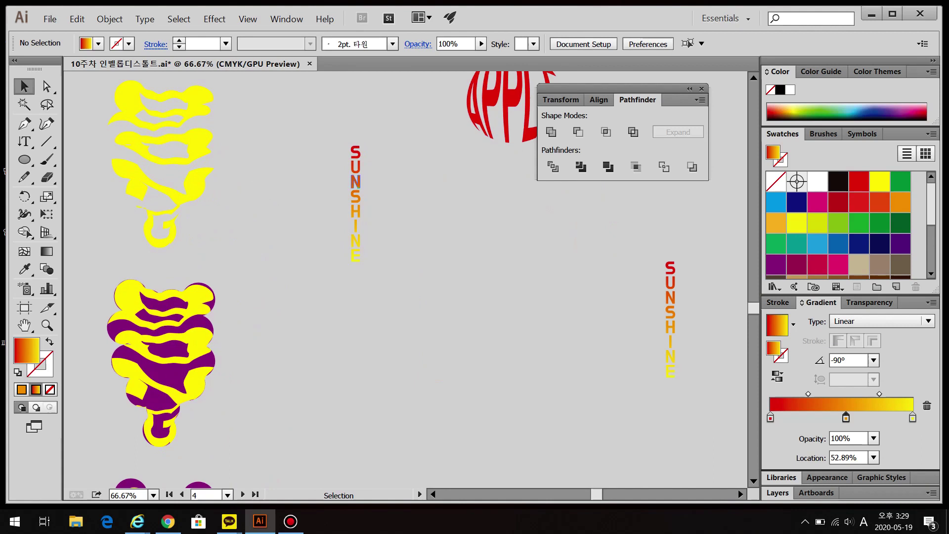
Warp the original SUNSHINE with a vertical Flag envelope at 49% bend, 1% horizontal and -96% vertical distortion
left_click(355, 207)
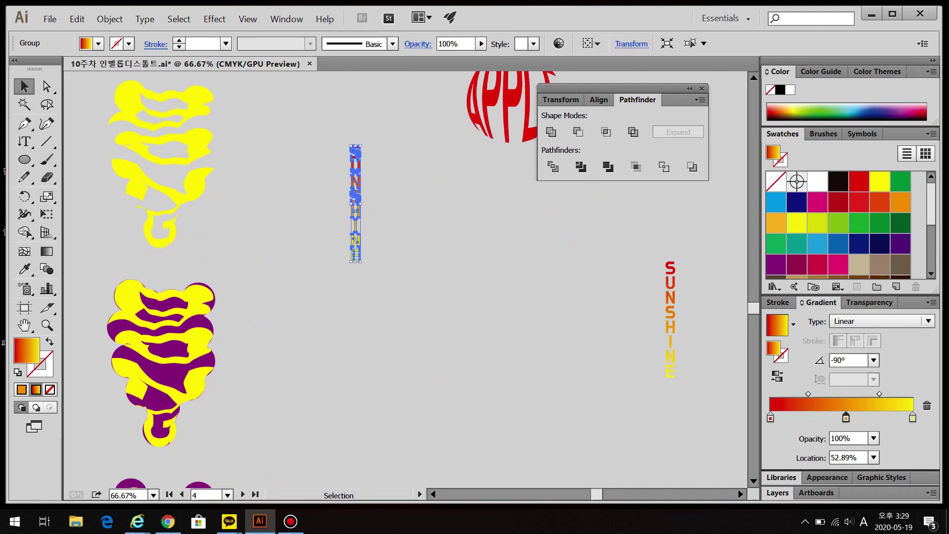
scroll(355, 207, "up", 5)
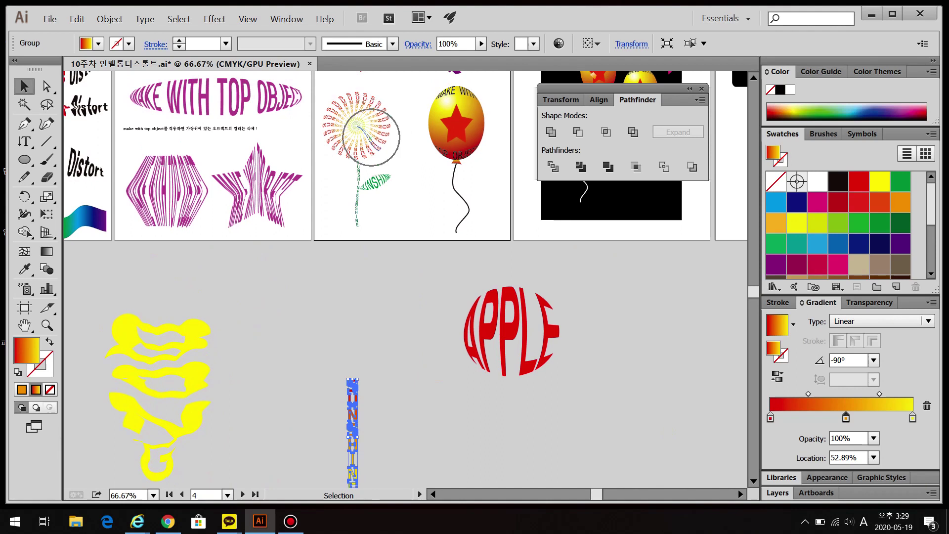
scroll(405, 277, "down", 5)
left_click(109, 19)
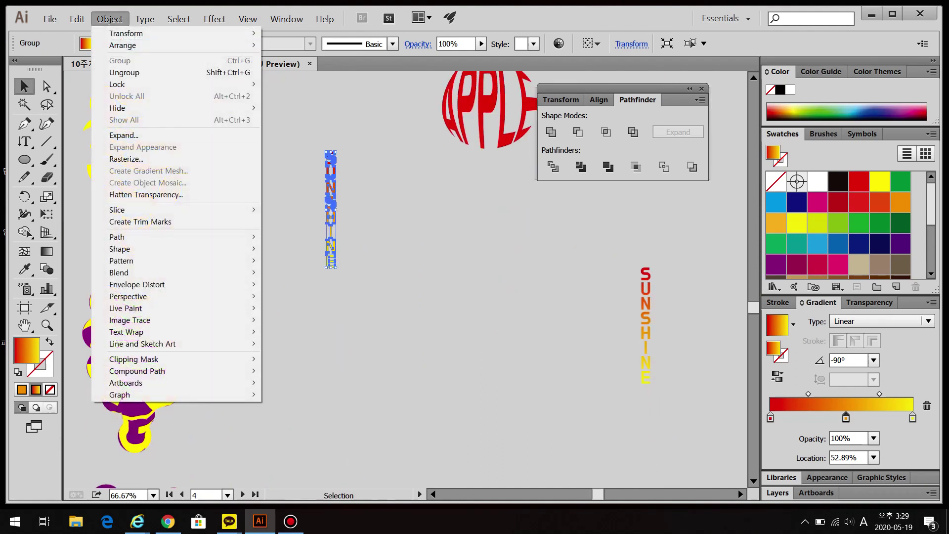
mouse_move(148, 284)
left_click(306, 284)
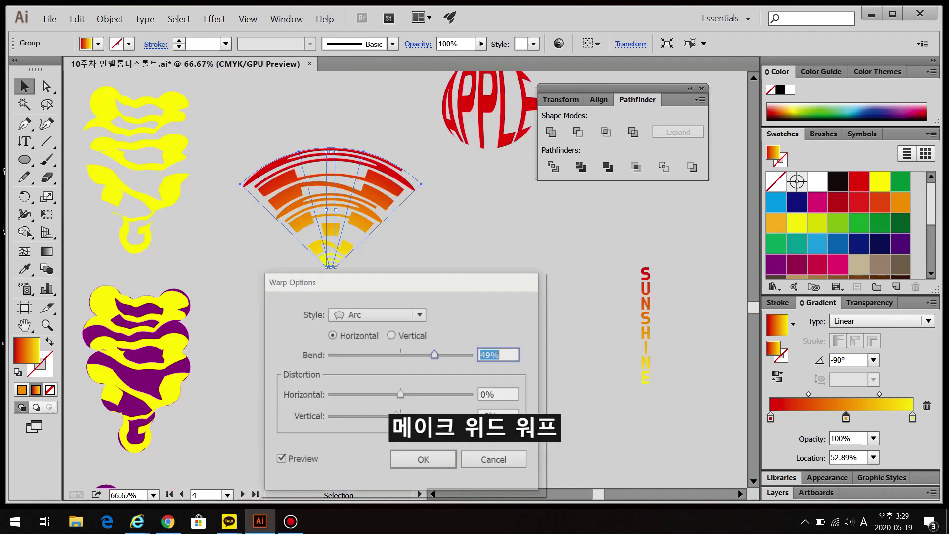
left_click_drag(345, 277, 610, 153)
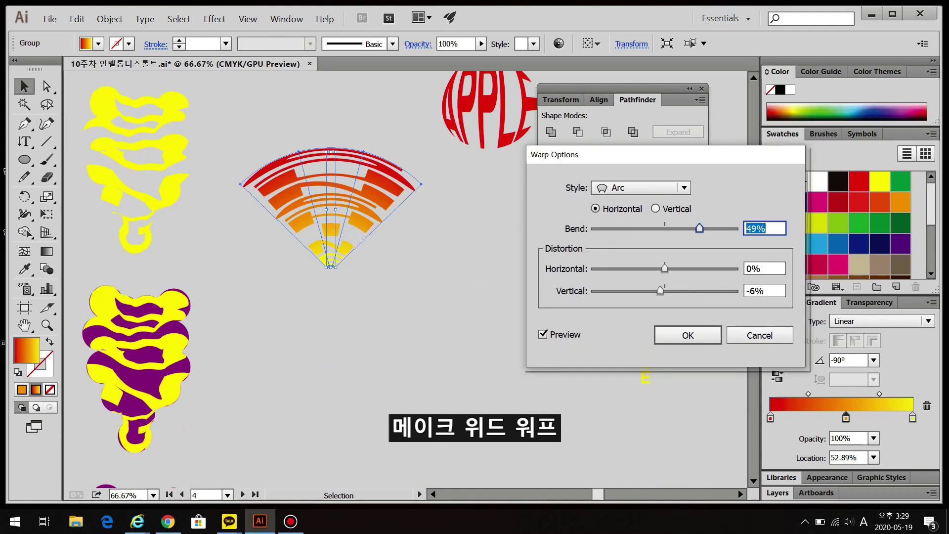
left_click(638, 187)
left_click(637, 326)
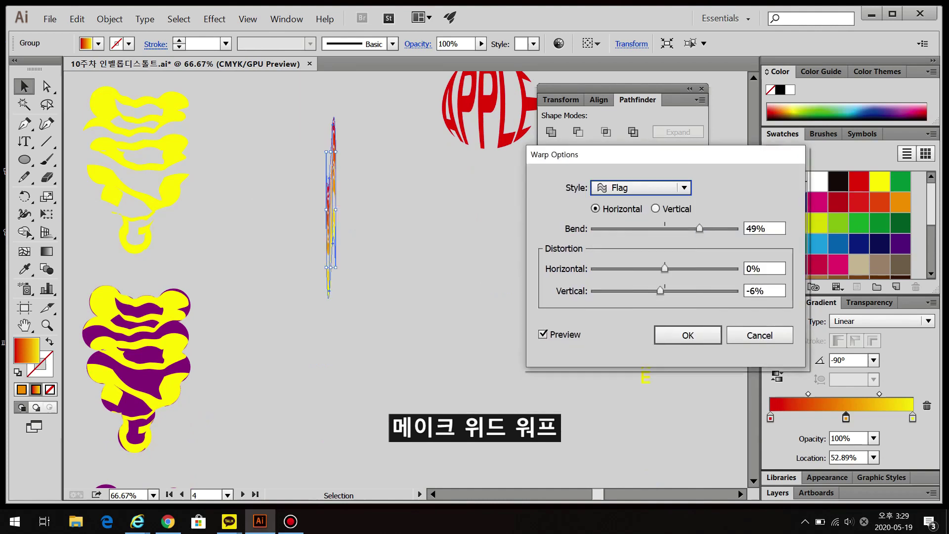
left_click(656, 209)
left_click_drag(664, 268, 594, 291)
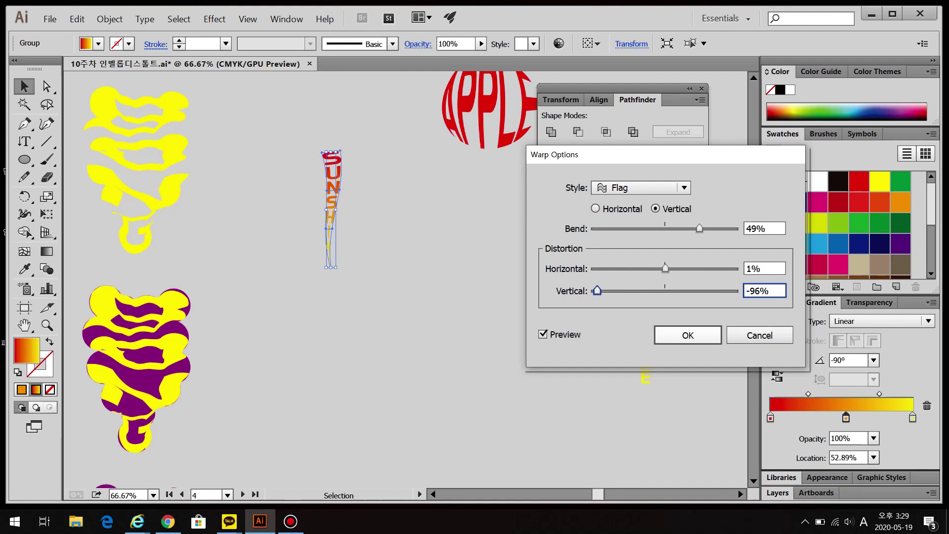
key("Return")
Create a copy of the warped SUNSHINE petal rotated 15° around its lower tip
key("r")
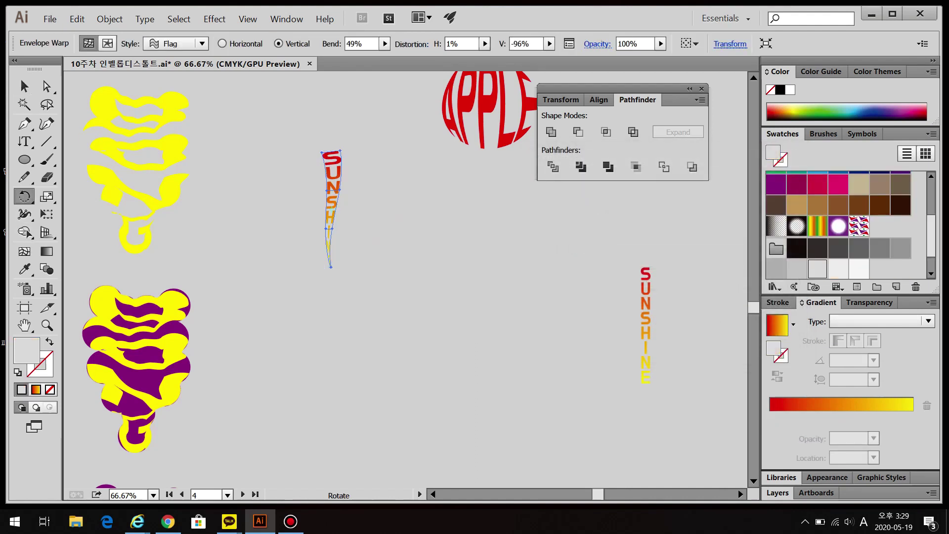
key("Return")
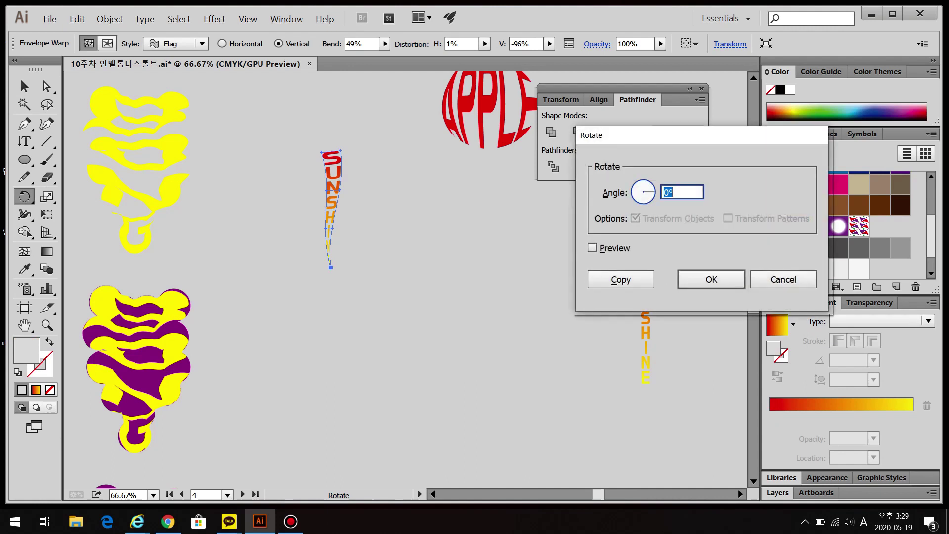
key("Tab")
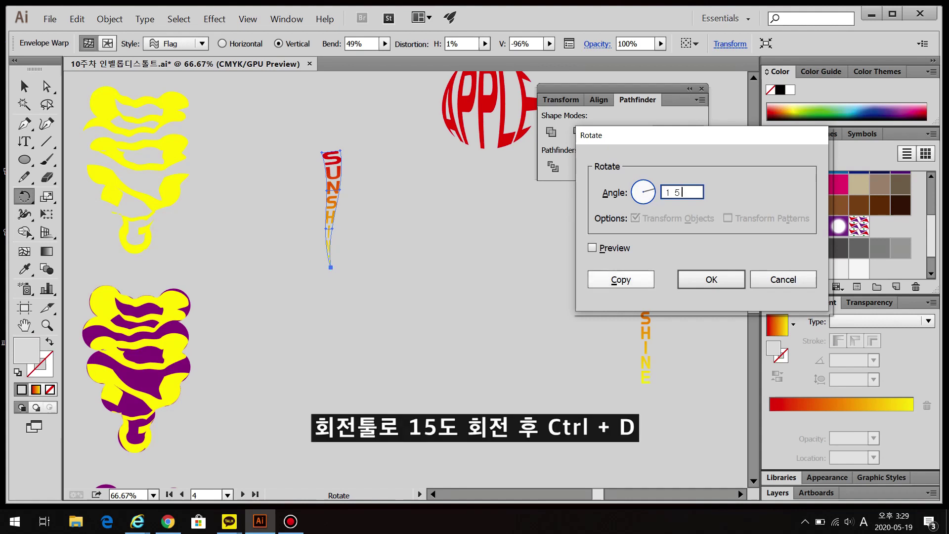
key("alt+p")
key("alt+c")
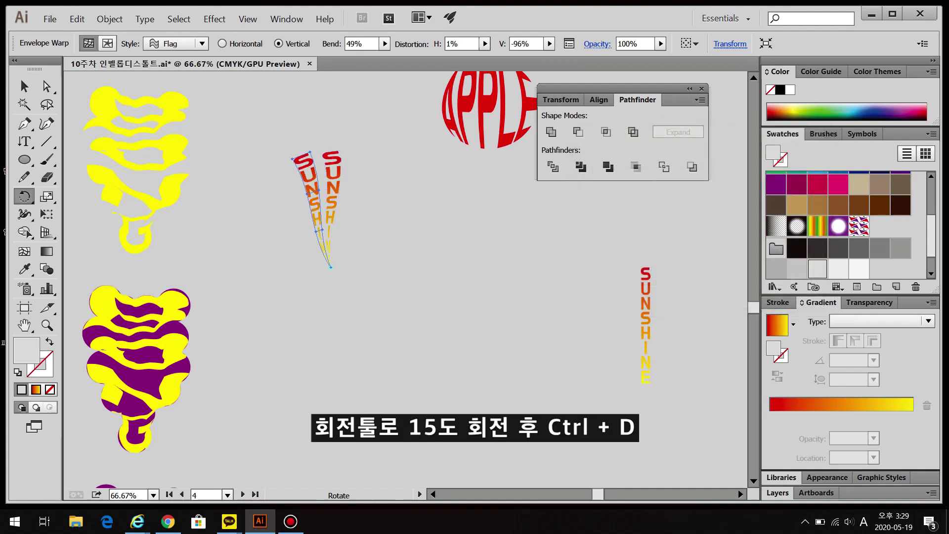
Repeat the 15° rotated copy until the SUNSHINE petals form a complete circular flower
key("ctrl+d")
key("ctrl+d")
key("ctrl+d")
key("ctrl+d")
key("ctrl+d")
key("ctrl+d")
key("ctrl+d")
key("ctrl+d")
key("ctrl+d")
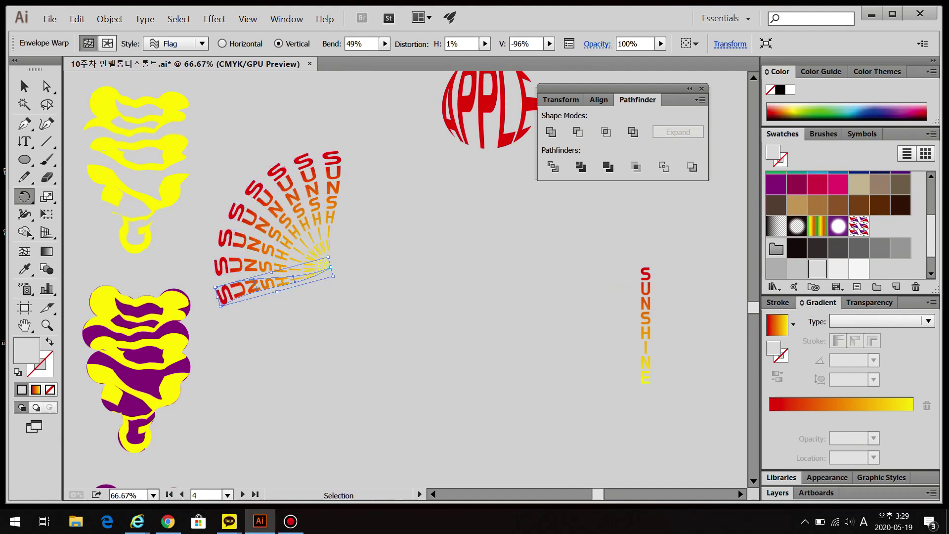
key("ctrl+d")
key("ctrl+d")
key("ctrl+d")
key("ctrl+d")
key("ctrl+d")
key("ctrl+d")
key("ctrl+d")
key("ctrl+d")
key("ctrl+d")
key("ctrl+d")
key("ctrl+d")
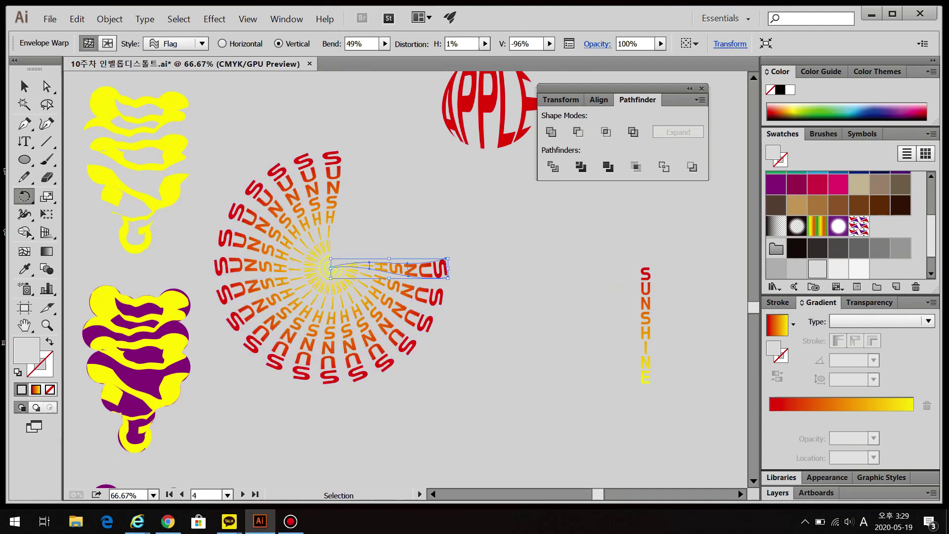
key("ctrl+d")
key("ctrl+d")
Select all the SUNSHINE petals and group them into one flower
key("v")
key("ctrl+shift+a")
left_click_drag(230, 134, 415, 370)
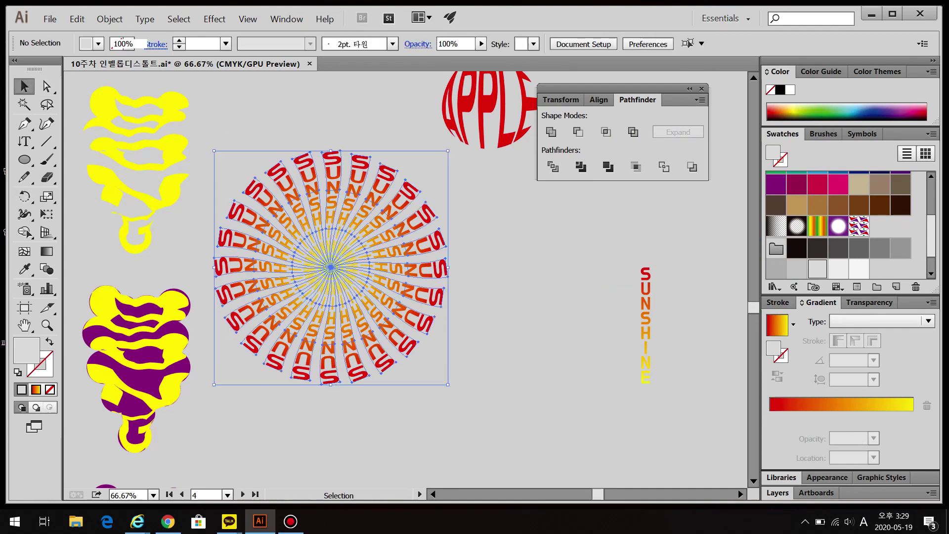
right_click(388, 283)
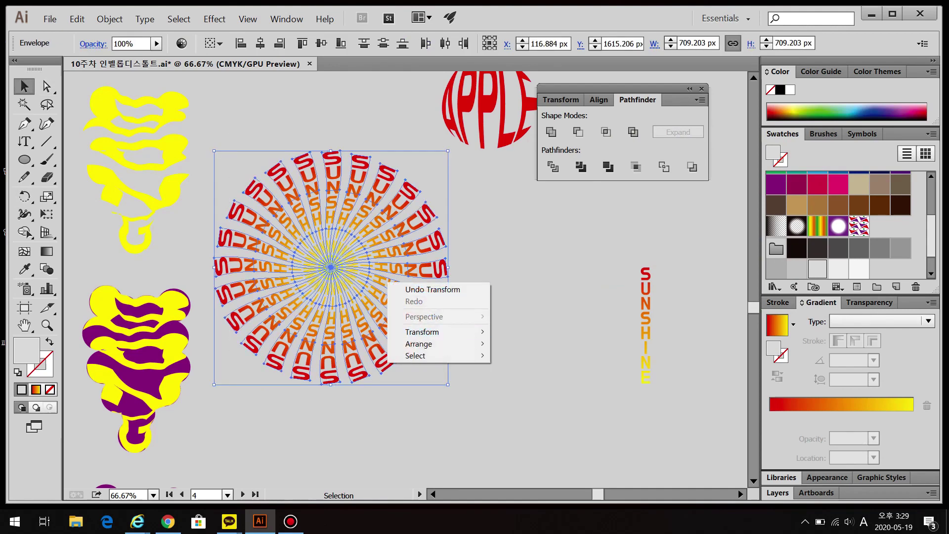
left_click(77, 19)
left_click(103, 60)
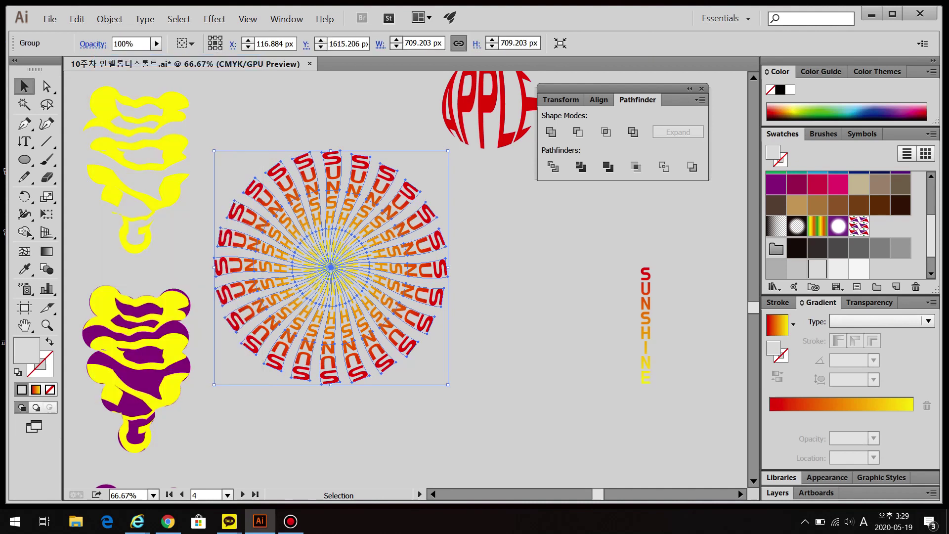
Delete the spare gradient SUNSHINE copy beside the flower
key("ctrl+shift+a")
key("ctrl+minus")
scroll(405, 285, "down", 3)
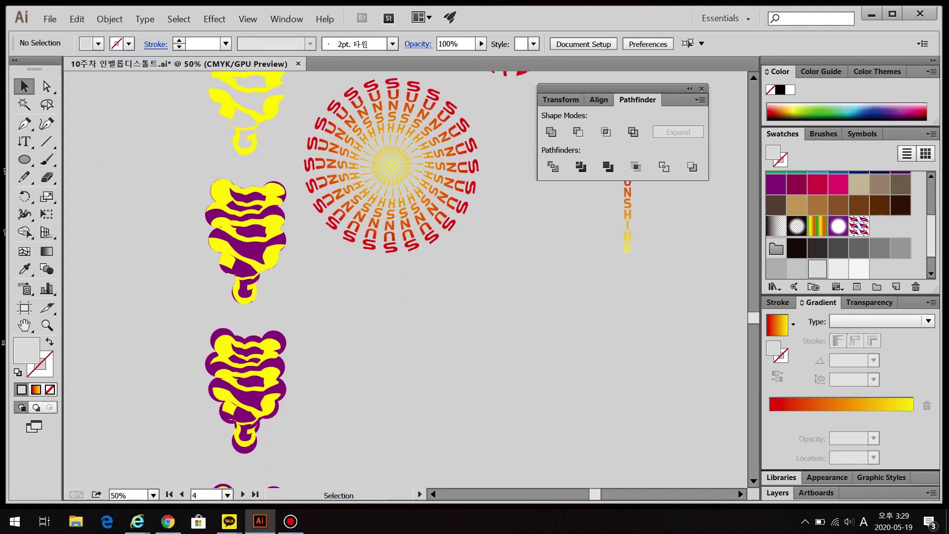
left_click_drag(626, 218, 632, 363)
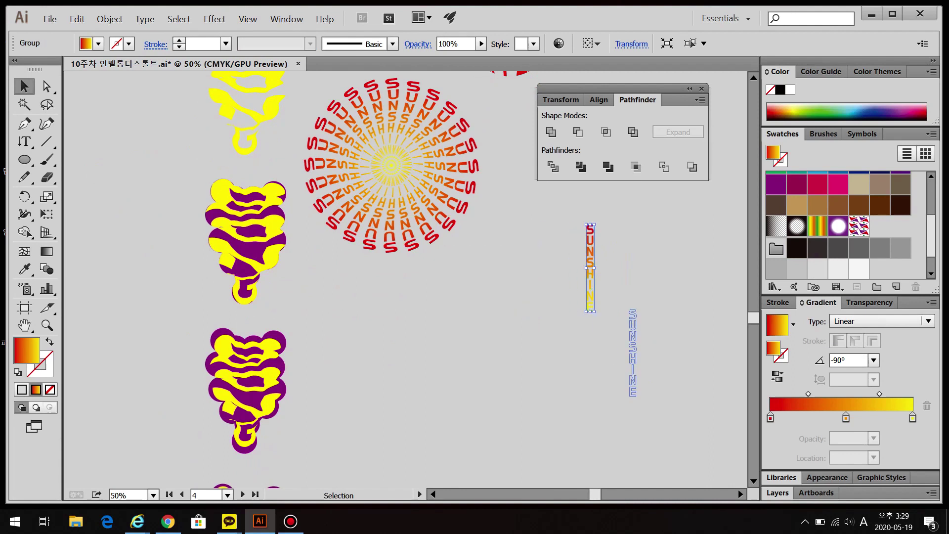
key("Delete")
Add the vertical text SUNSHINESUNSHINE in green beside the lower part of the flower
key("t")
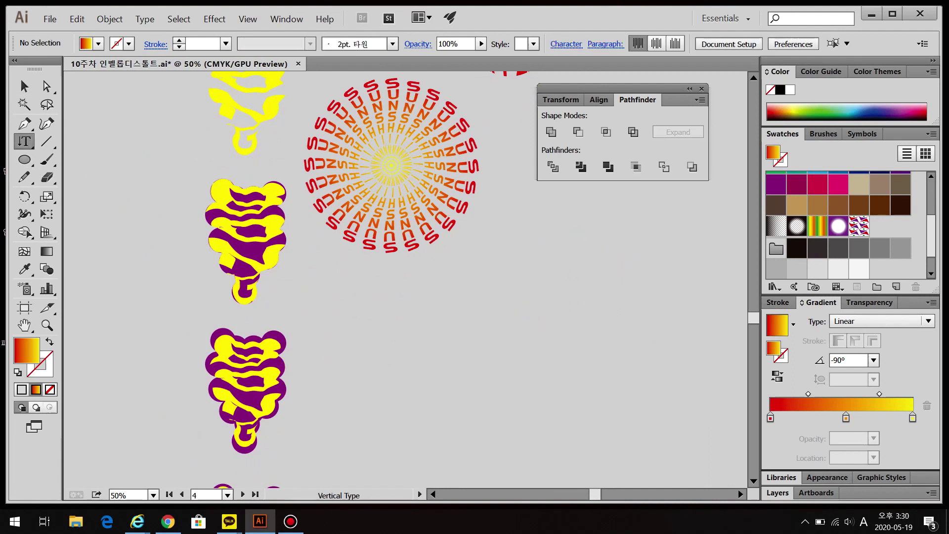
left_click(558, 227)
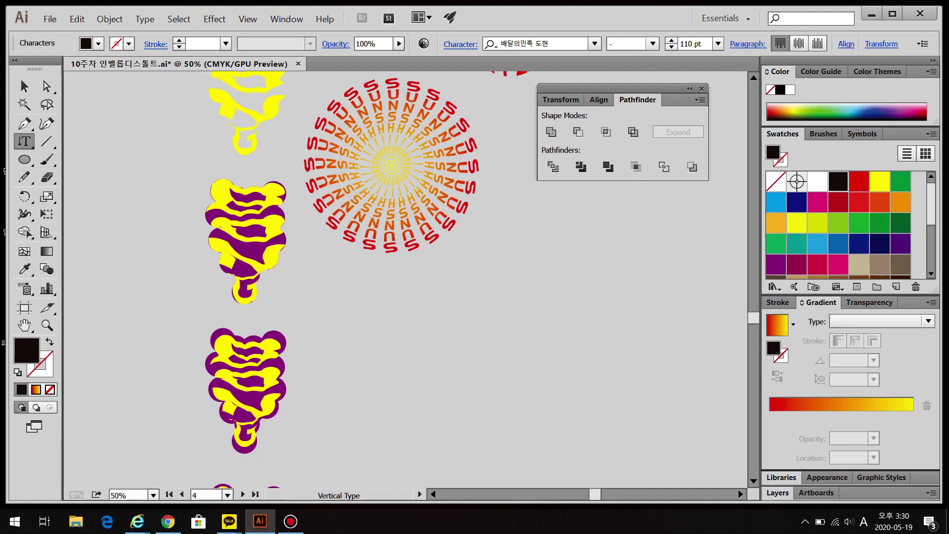
type("SUNSHINE")
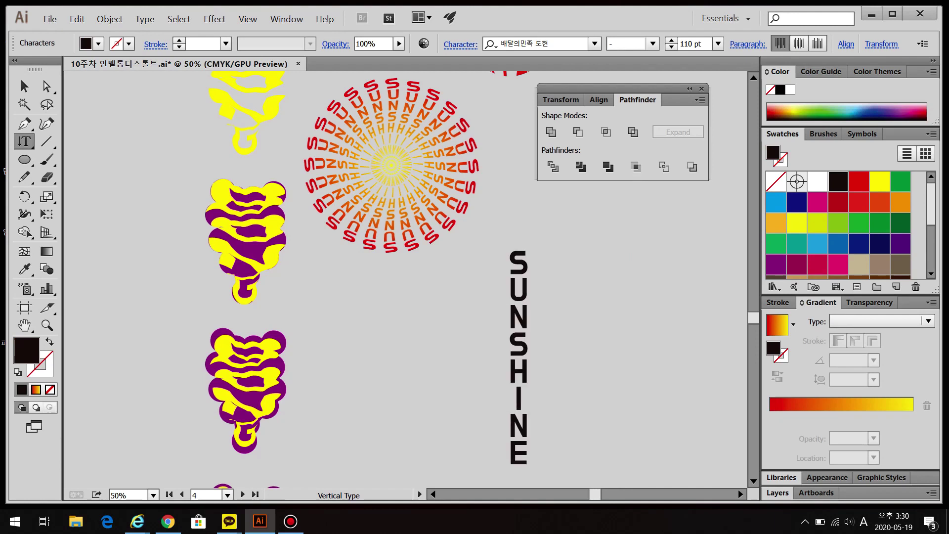
key("ctrl+a")
left_click(900, 181)
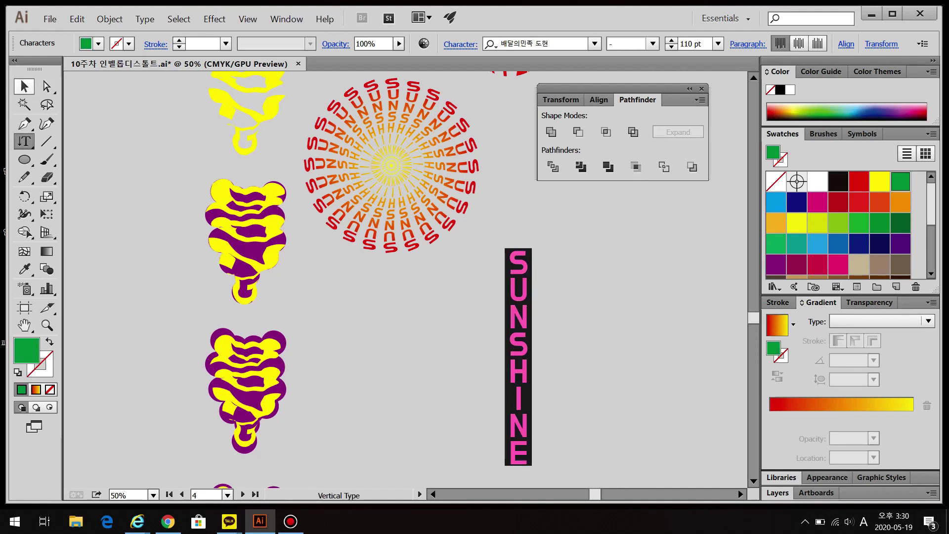
left_click(518, 465)
type("S")
key("Escape")
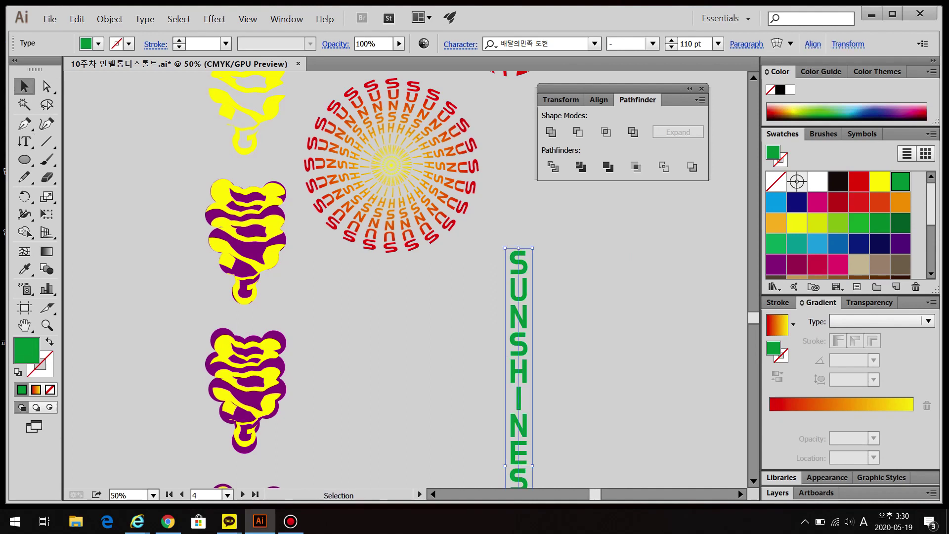
Resize the green text to 56.13 pt and position it centred beneath the flower as its stem
left_click_drag(532, 248, 479, 215)
left_click(494, 396)
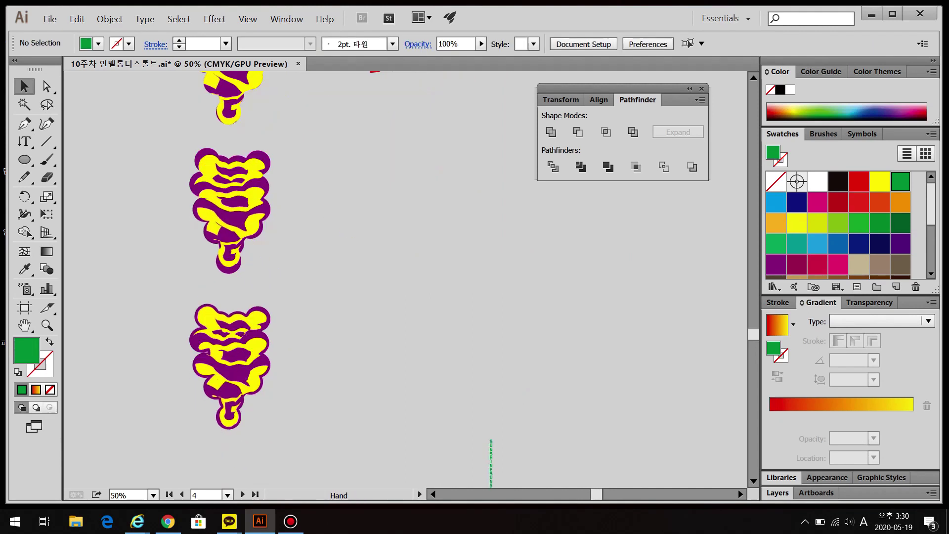
left_click(491, 462)
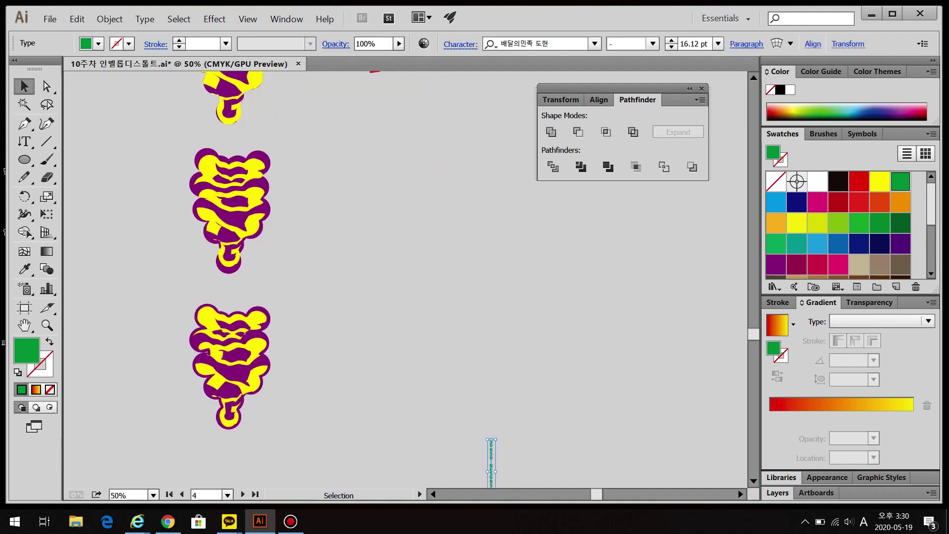
left_click_drag(495, 439, 509, 277)
left_click(618, 346)
left_click_drag(618, 346, 650, 454)
left_click_drag(531, 435, 408, 228)
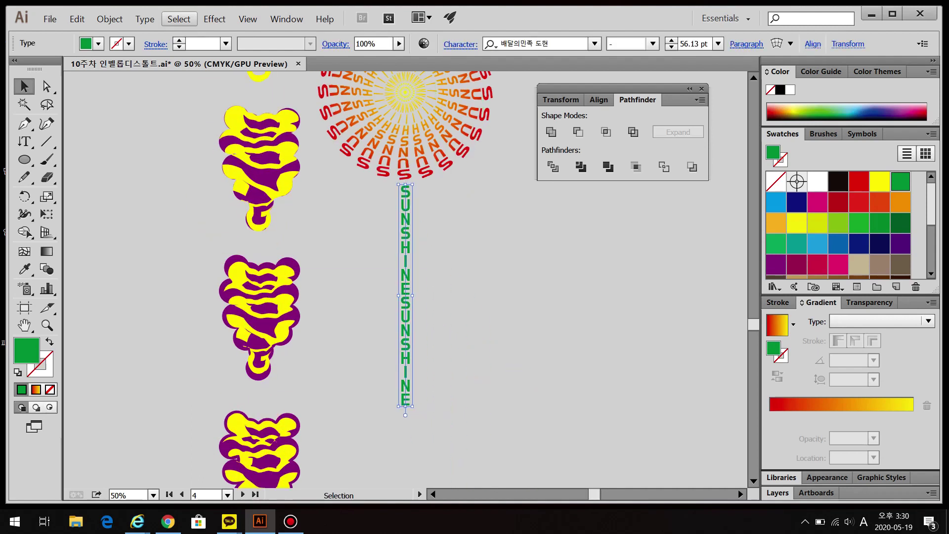
Apply an envelope mesh with 5 rows and 1 column to the green stem text
left_click(109, 19)
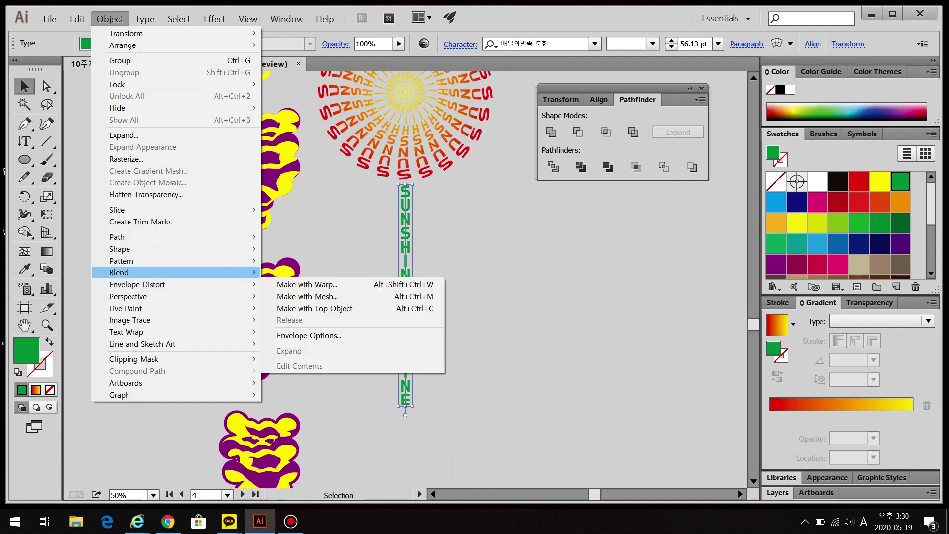
mouse_move(149, 272)
left_click(302, 296)
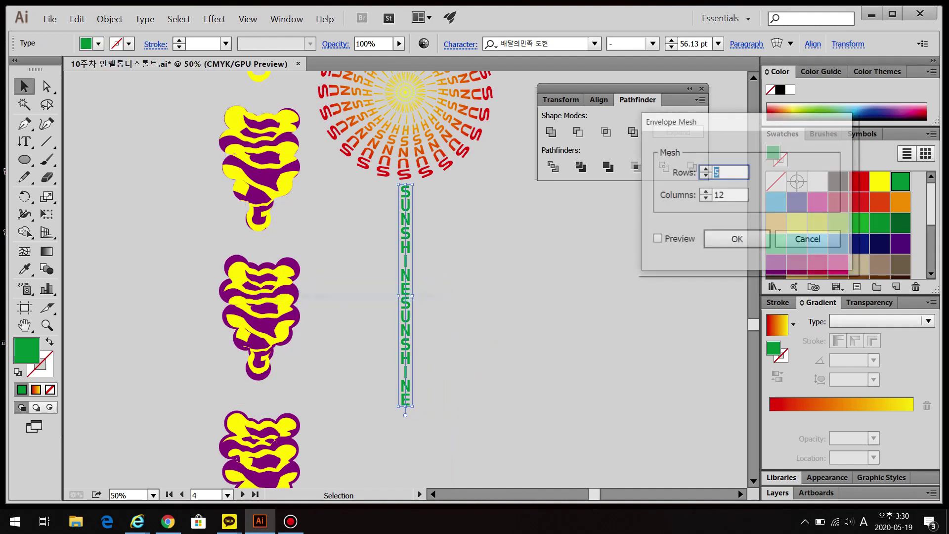
left_click(657, 239)
double_click(722, 195)
type("1")
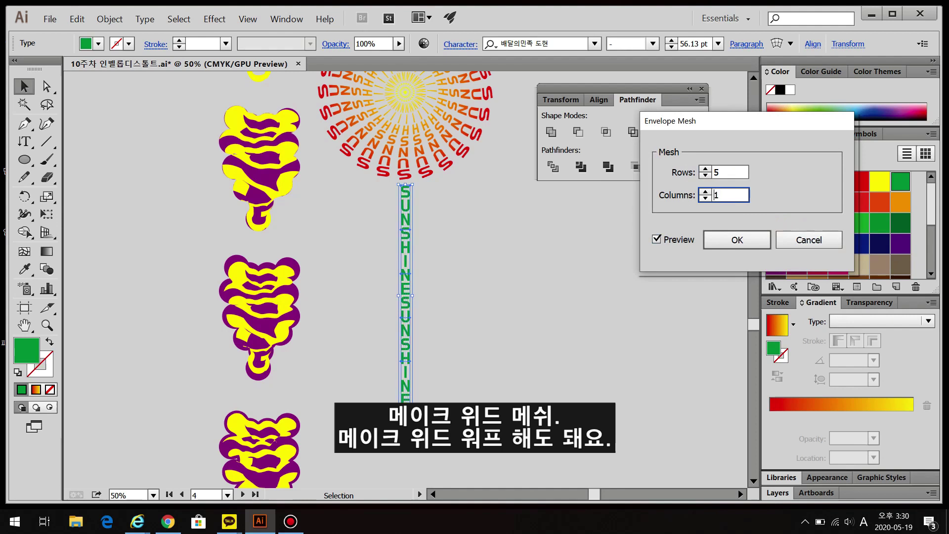
key("shift+Tab")
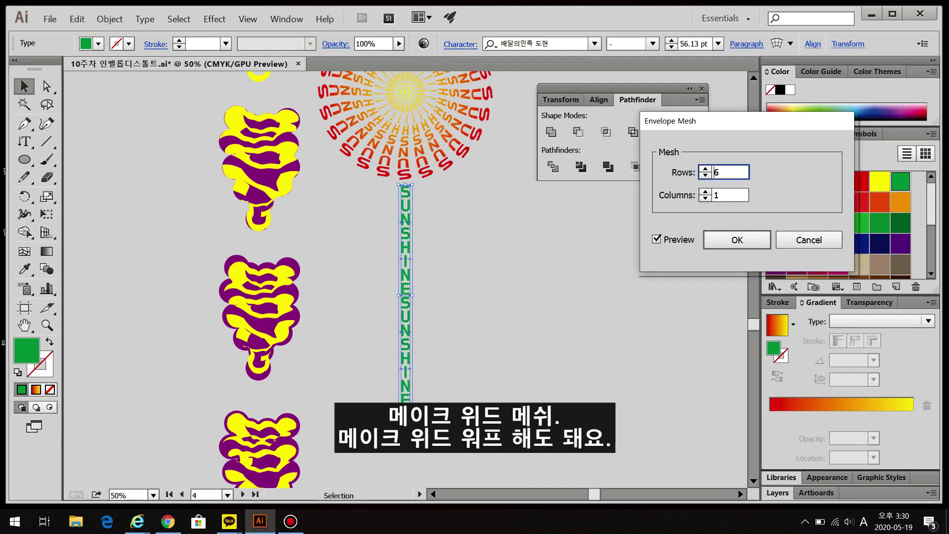
type("6")
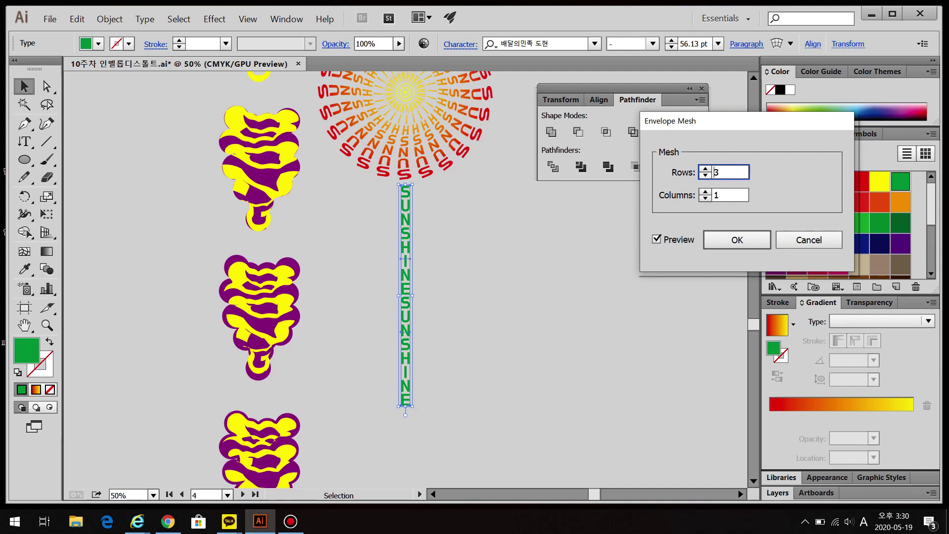
key("Return")
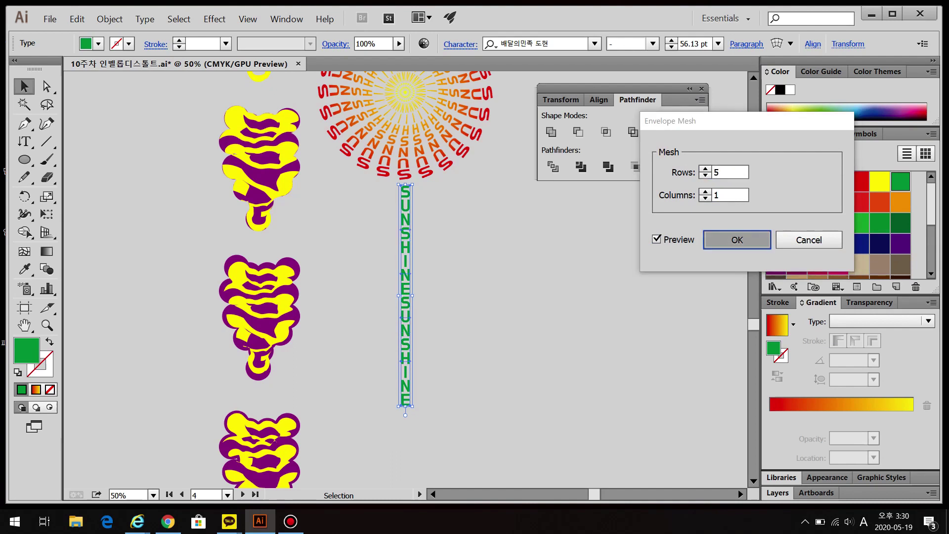
Move the stem's mesh points sideways at three heights to bend the green text into a wavy stem
key("a")
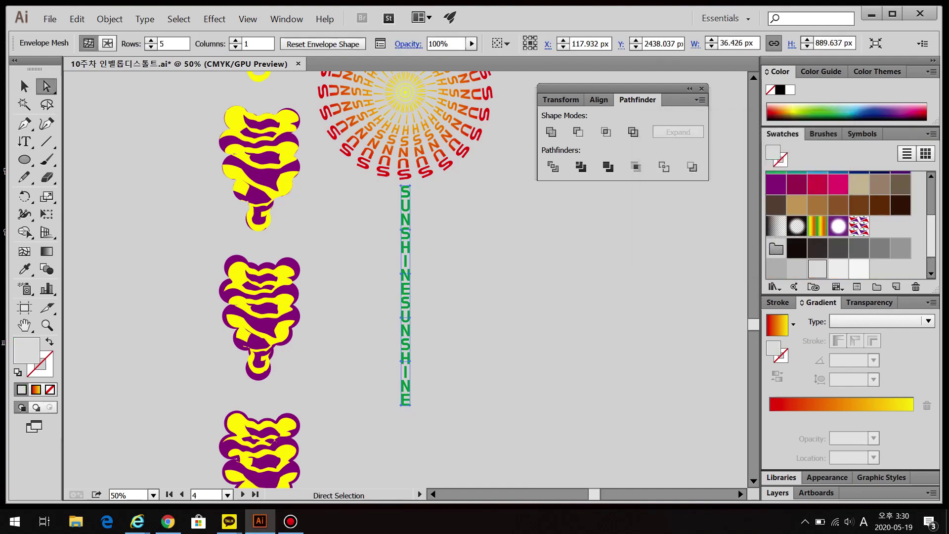
left_click_drag(440, 236, 414, 229)
key("ctrl+shift+a")
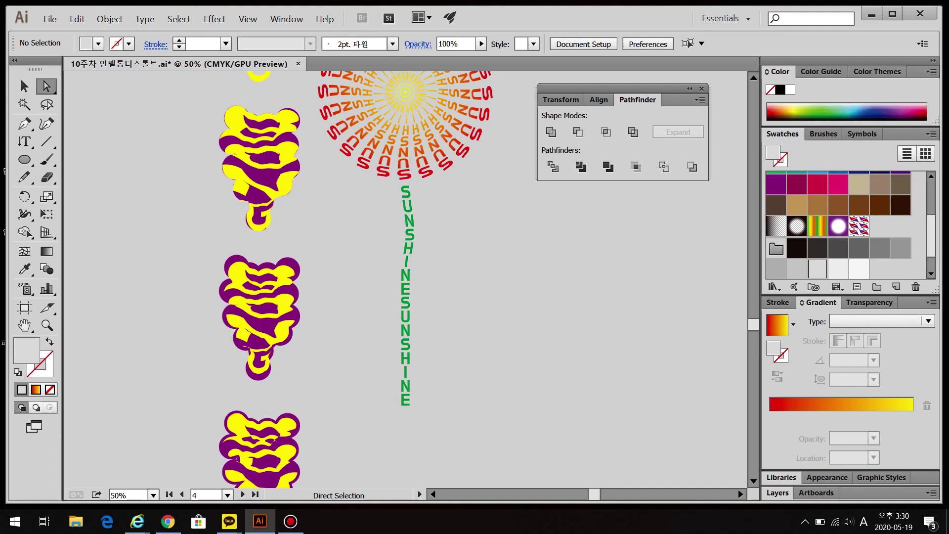
left_click_drag(438, 324, 398, 317)
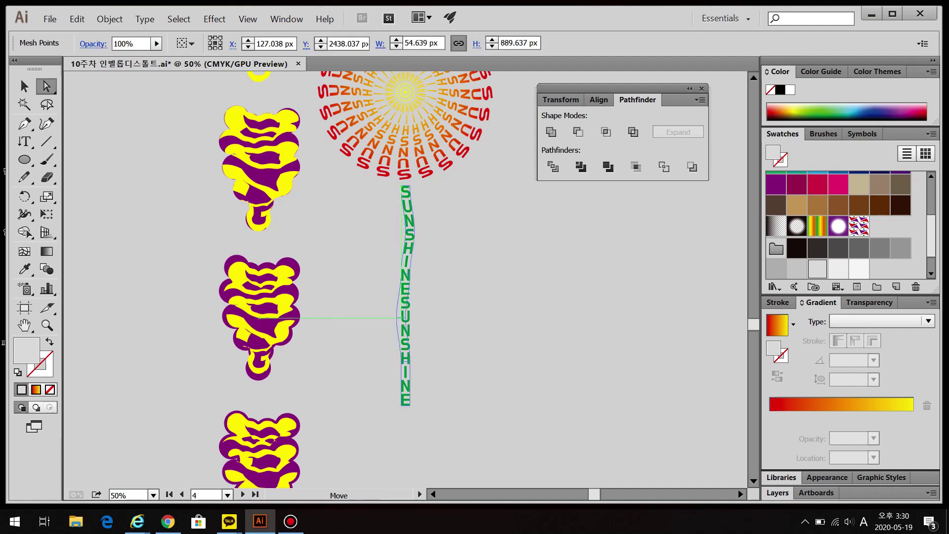
key("ctrl+shift+a")
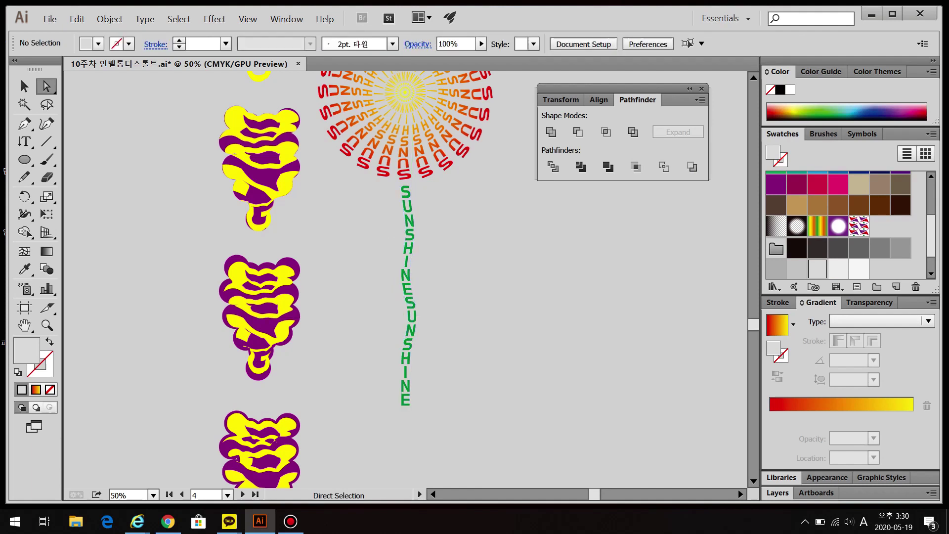
left_click_drag(424, 364, 406, 361)
key("ctrl+shift+a")
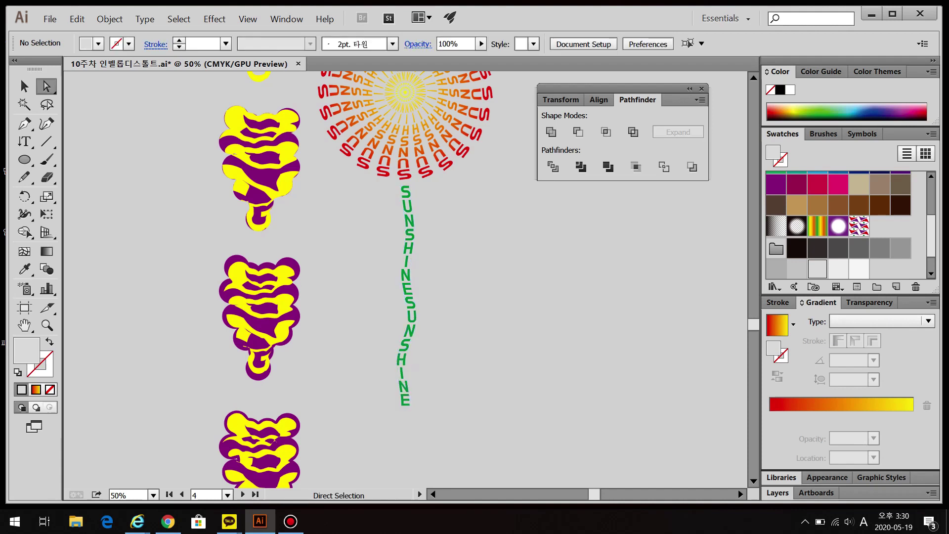
Add the horizontal text SUNSHINE in the empty area beside the stem
left_click(23, 142)
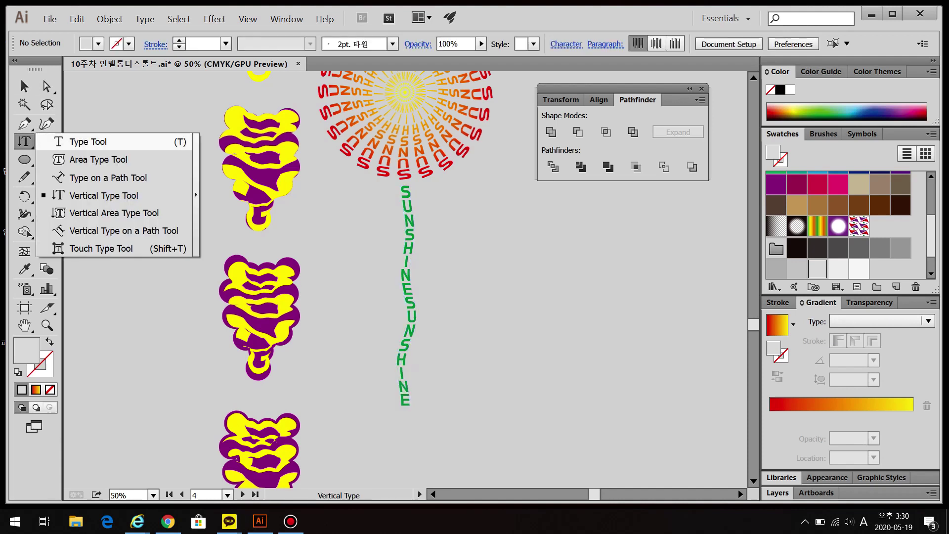
left_click(88, 141)
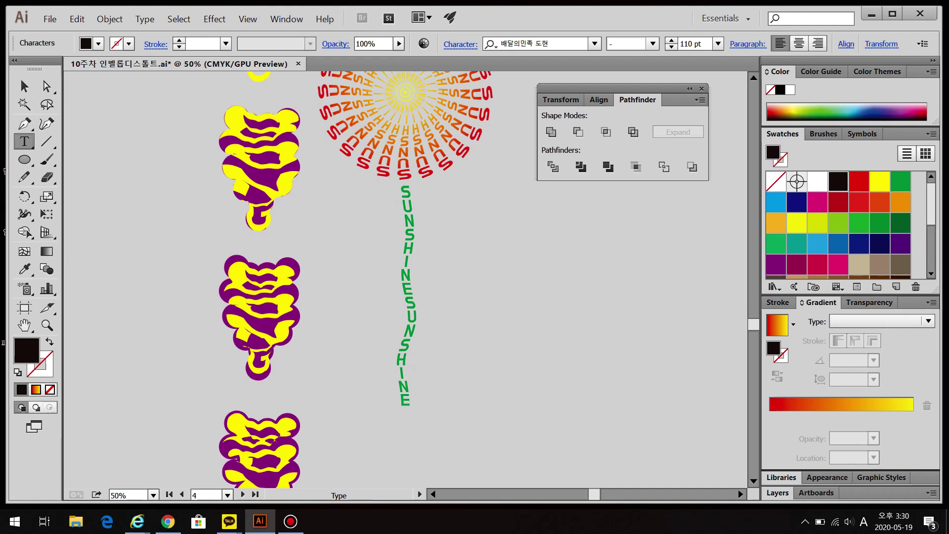
type("SUNSHINE")
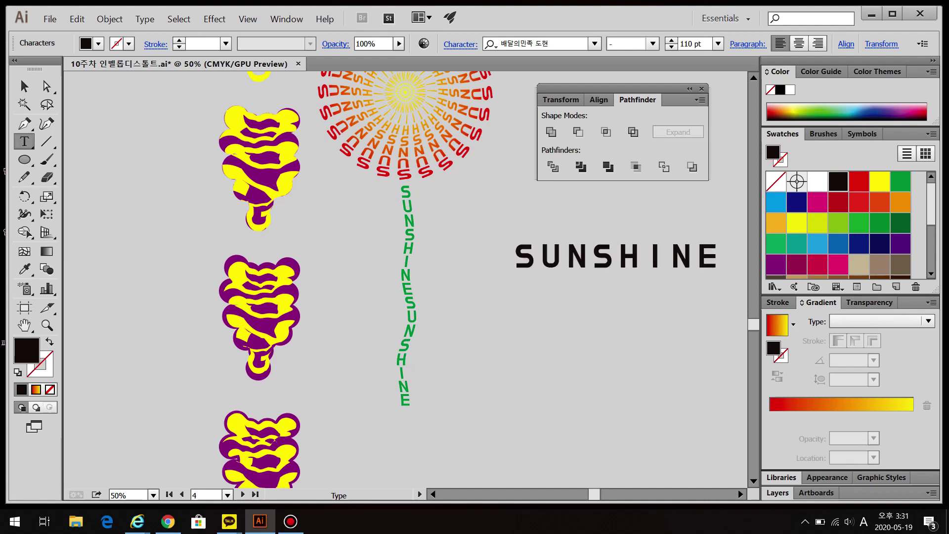
Tighten the letter spacing of the whole horizontal SUNSHINE text
key("ctrl+a")
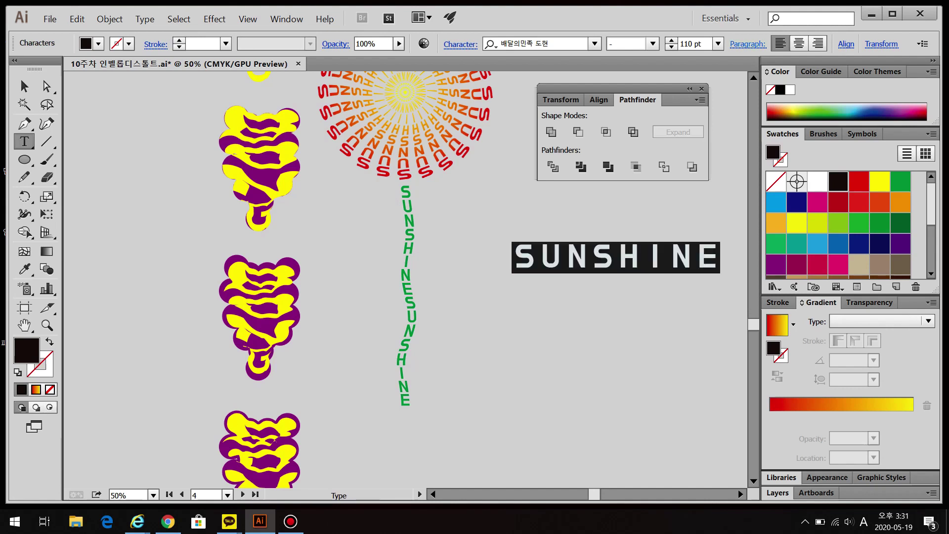
left_click(460, 44)
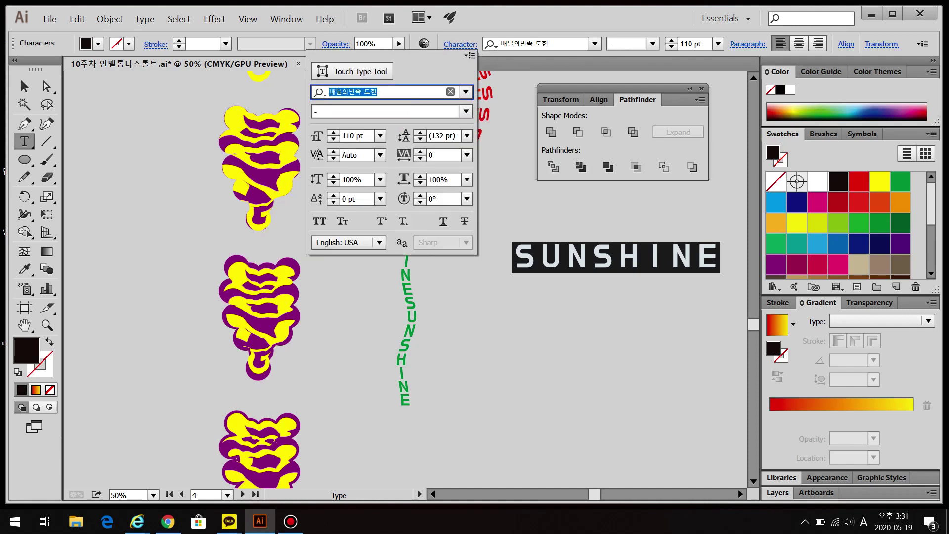
key("Escape")
key("Escape")
key("ctrl+a")
key("Right")
key("ctrl+a")
key("alt+Left")
key("alt+Left")
key("alt+Left")
key("alt+Left")
key("alt+Left")
key("alt+Left")
key("alt+Left")
key("alt+Left")
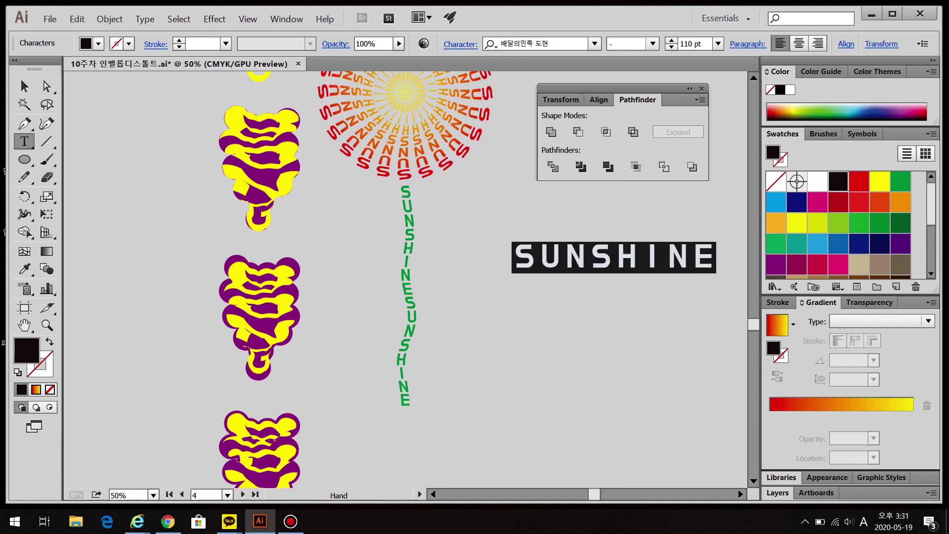
key("alt+Left")
key("alt+Left")
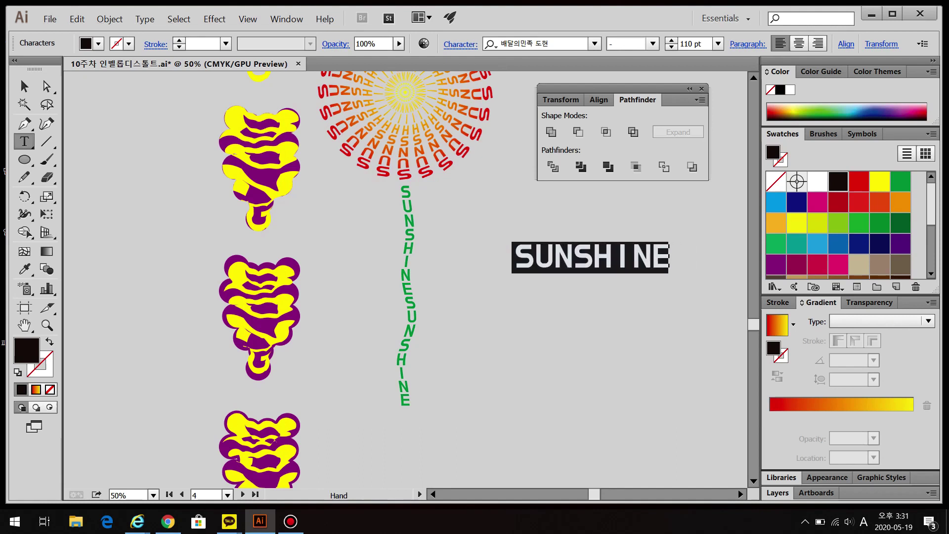
key("Escape")
key("ctrl+shift+a")
Draw a wide black ellipse below the SUNSHINE text, turn its two side anchors into sharp corners, and centre this leaf shape beneath the text
left_click_drag(24, 159, 99, 195)
left_click_drag(496, 302, 645, 376)
left_click_drag(24, 123, 74, 176)
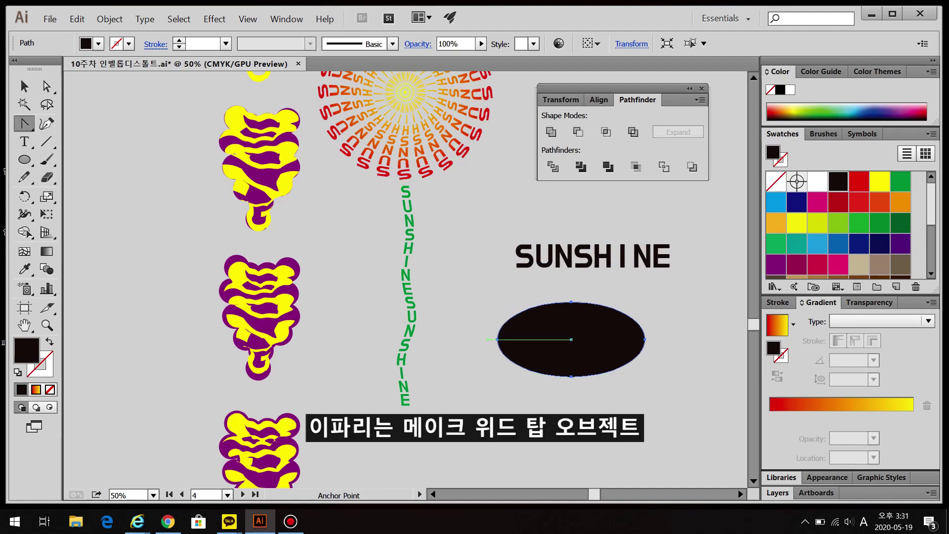
left_click(497, 339)
left_click(645, 339)
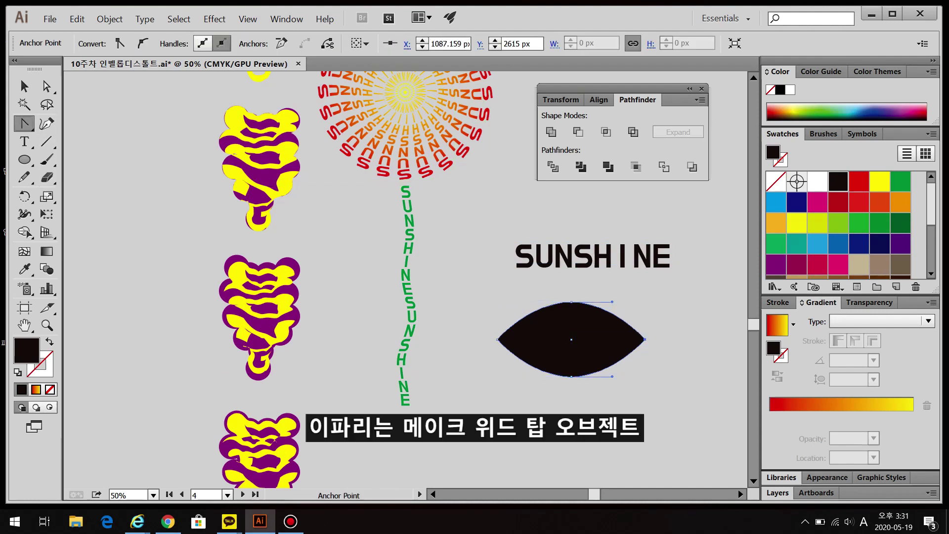
left_click(24, 87)
left_click(465, 306)
left_click_drag(559, 341, 573, 332)
Fill the horizontal SUNSHINE text with green and bring the black leaf shape to the front
left_click(593, 256)
left_click(901, 181)
left_click(721, 232)
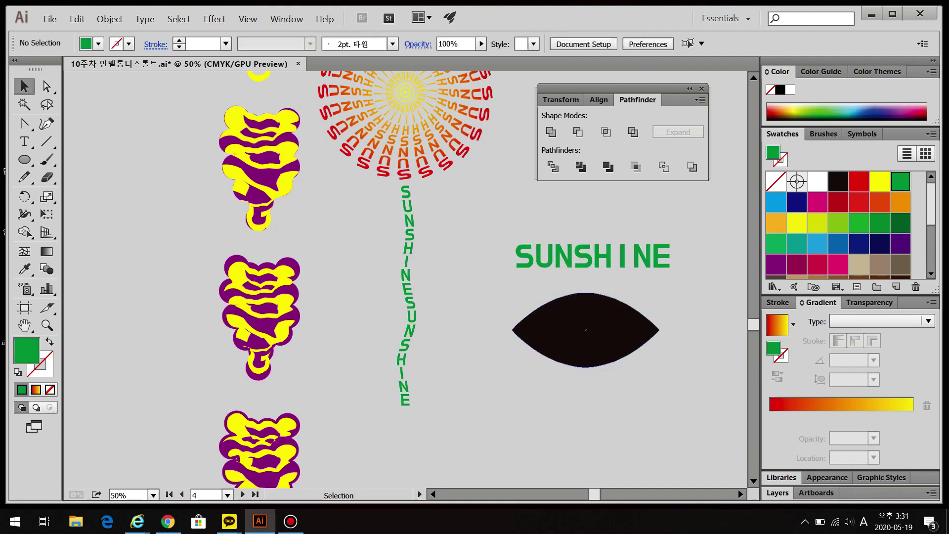
right_click(597, 334)
mouse_move(628, 484)
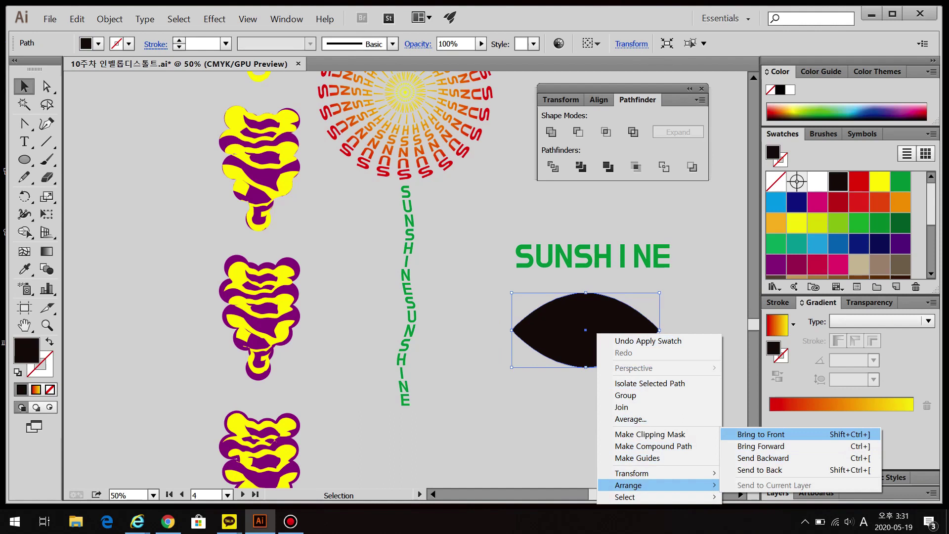
left_click(746, 434)
Envelope the SUNSHINE text with the leaf as top object, and tilt the result upward against the stem
left_click_drag(485, 221, 680, 370)
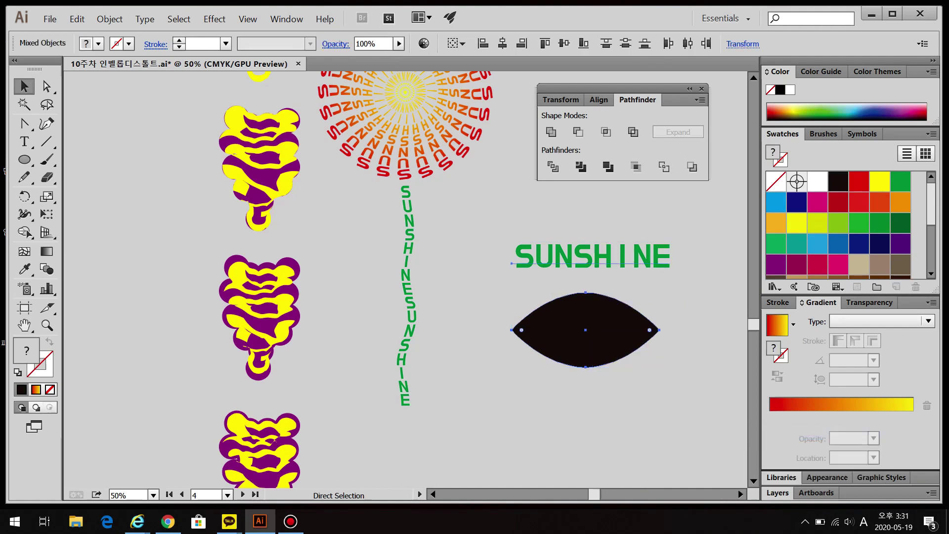
key("ctrl+alt+c")
left_click_drag(665, 289, 640, 259)
left_click_drag(586, 330, 485, 279)
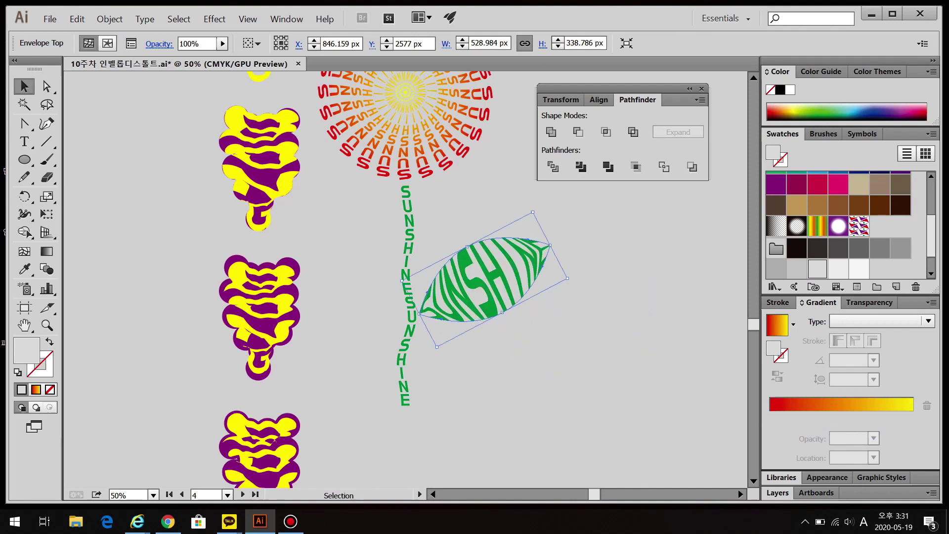
Examine the text leaf against the stem, both up close and within the whole flower
key("ctrl+shift+a")
key("ctrl+minus")
scroll(411, 277, "up", 2)
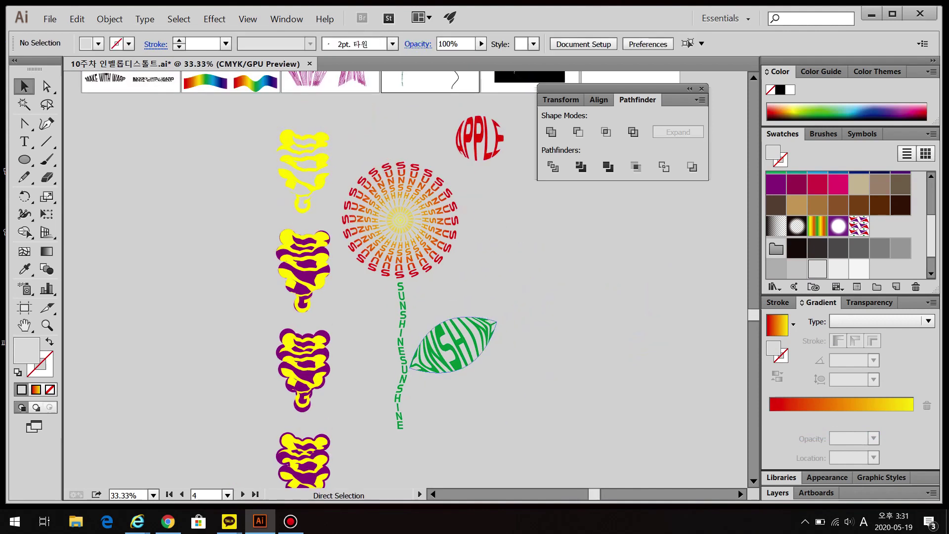
key("ctrl+minus")
key("ctrl+plus")
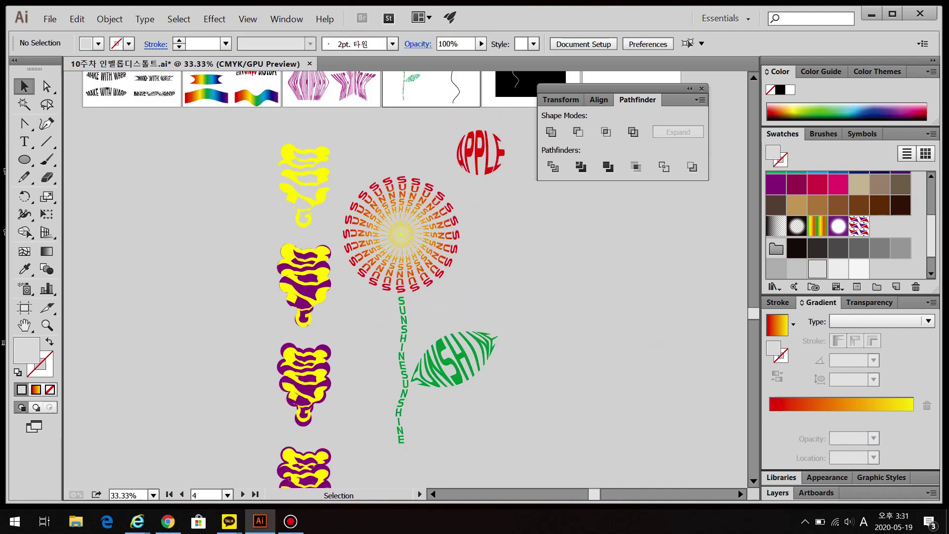
key("ctrl+plus")
key("ctrl+plus")
key("ctrl+plus")
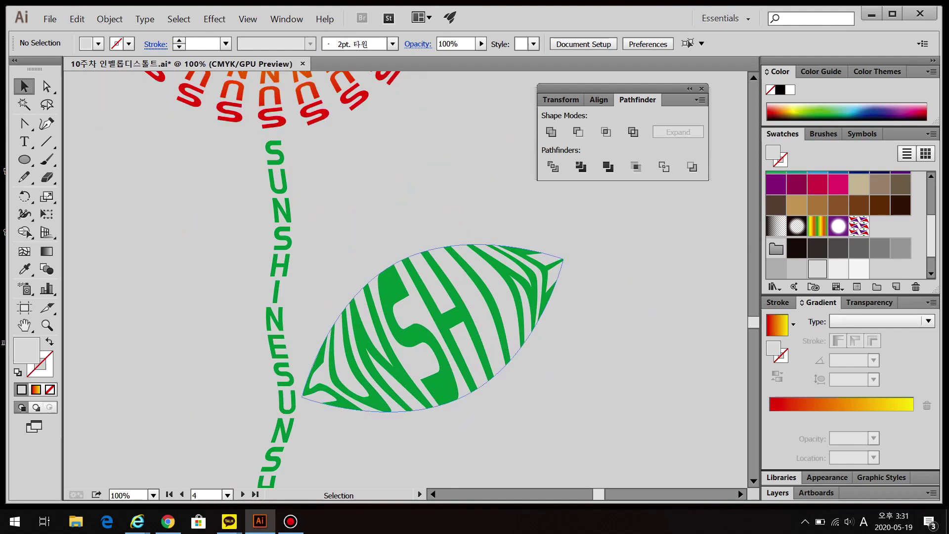
key("ctrl+minus")
key("ctrl+minus")
Undo the leaf's placement, rotation and envelope to return to the separate green text and black leaf shape
key("ctrl+z")
key("ctrl+z")
key("ctrl+z")
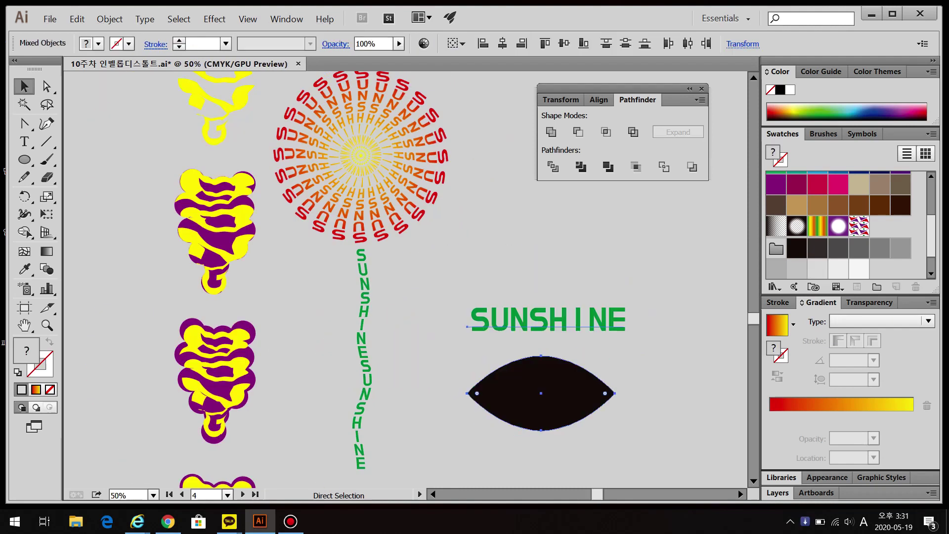
key("ctrl+z")
key("ctrl+z")
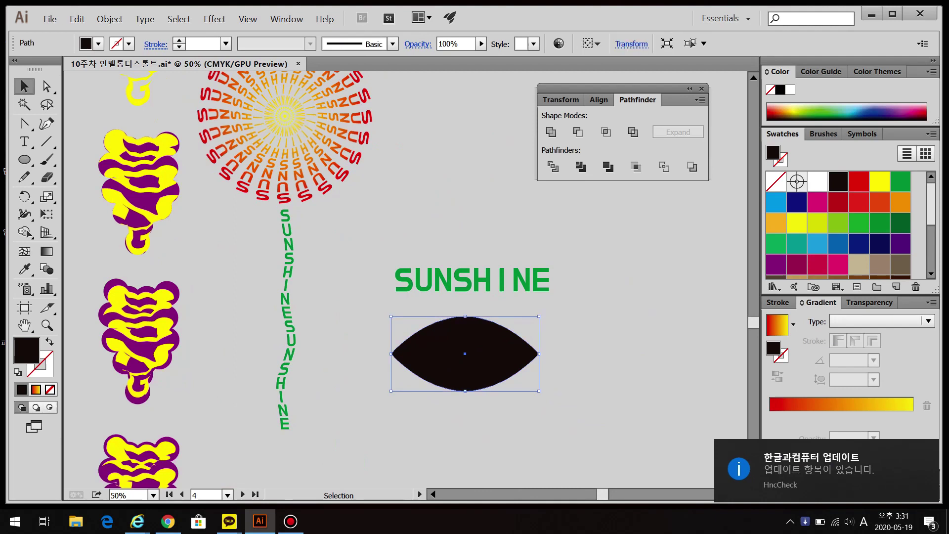
key("ctrl+shift+z")
key("ctrl+shift+z")
Duplicate the SUNSHINE text and leaf shape alongside the originals, and rotate the copied leaf counterclockwise
left_click_drag(375, 336, 591, 337)
left_click_drag(666, 376, 673, 326)
key("ctrl+shift+a")
Copy both text-and-leaf pairs straight down below the originals and hide the Pathfinder panel
left_click_drag(325, 195, 398, 316)
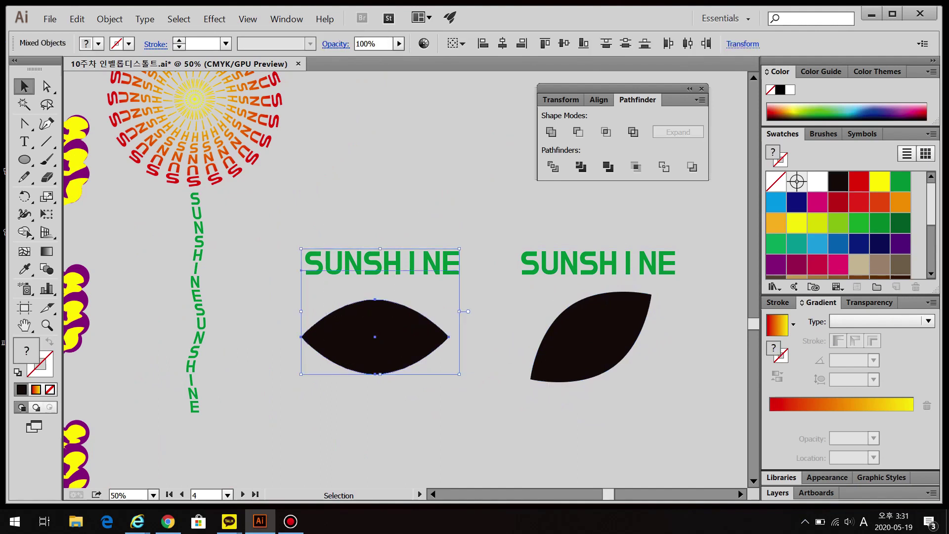
left_click(588, 336, "shift")
scroll(406, 276, "down", 4)
left_click_drag(342, 225, 342, 409)
key("ctrl+shift+F9")
Envelope each lower SUNSHINE copy with its own leaf as top object, one straight and one tilted
left_click(558, 408, "shift")
key("ctrl+alt+c")
key("ctrl+shift+a")
left_click_drag(488, 314, 589, 456)
key("ctrl+alt+c")
key("ctrl+shift+a")
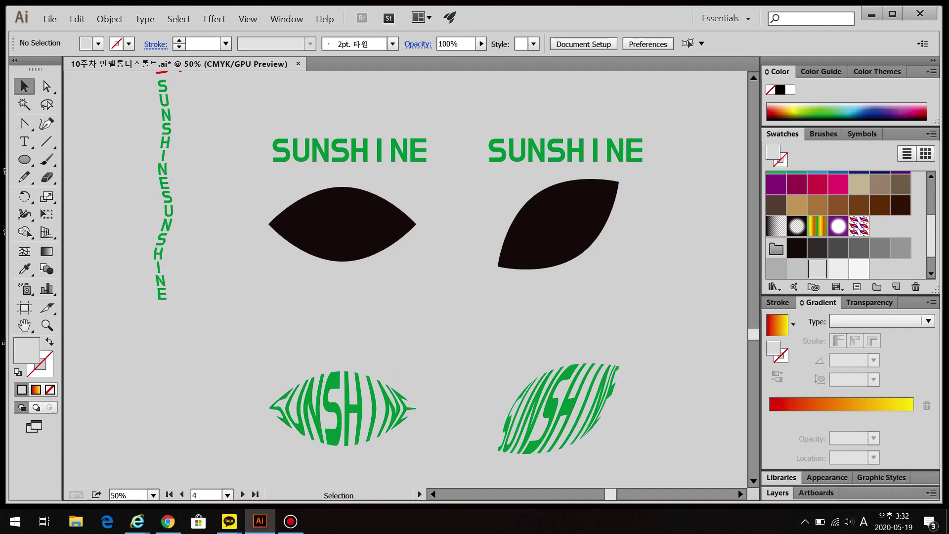
left_click(342, 408)
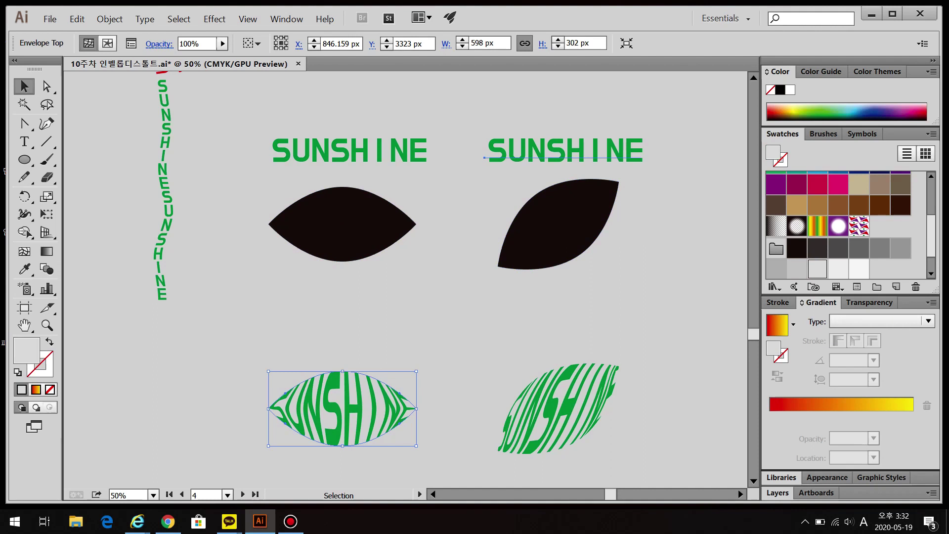
key("ctrl")
key("ctrl+shift+a")
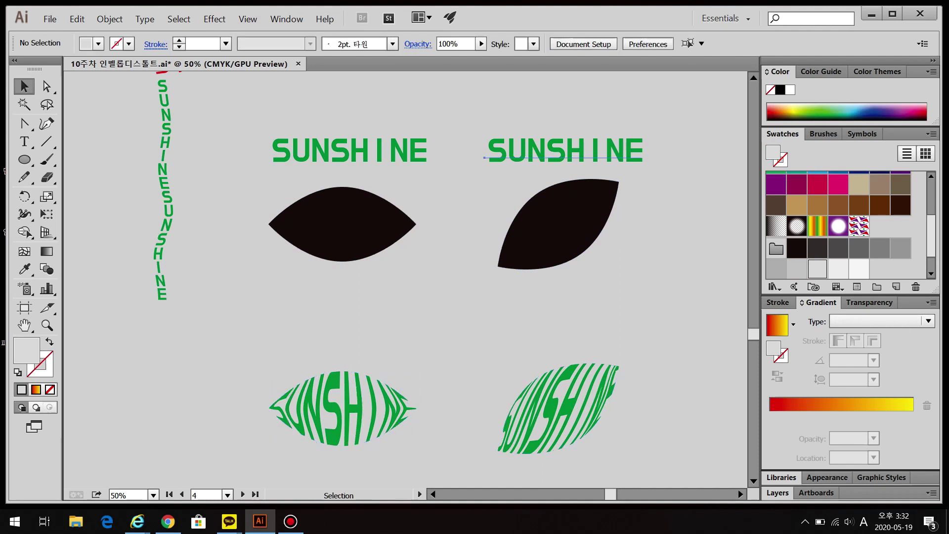
Rotate the upper SUNSHINE text beside the tilted leaf to match the leaf's slope and place it along its edge
left_click(565, 149)
left_click_drag(648, 159, 637, 109)
left_click_drag(563, 148, 529, 173)
Envelope the rotated SUNSHINE text with the tilted black leaf as top object
left_click(558, 223)
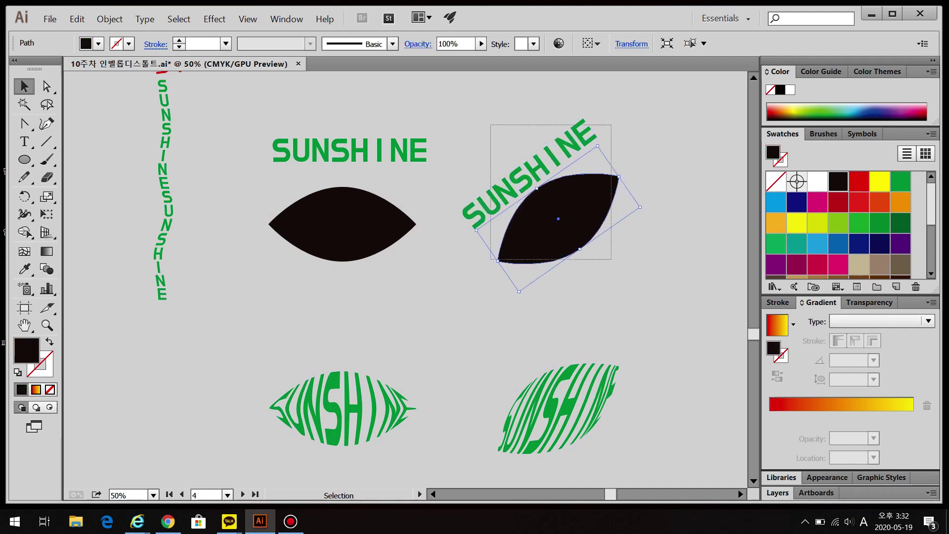
left_click(544, 170, "shift")
key("ctrl+alt+c")
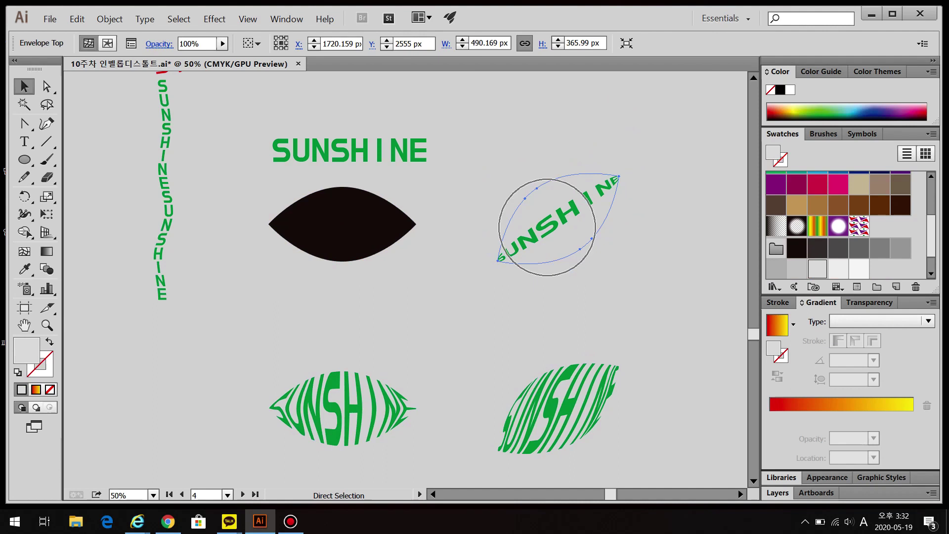
Deselect the enveloped leaf text and examine the sample balloon on the finished examples artboard
key("ctrl")
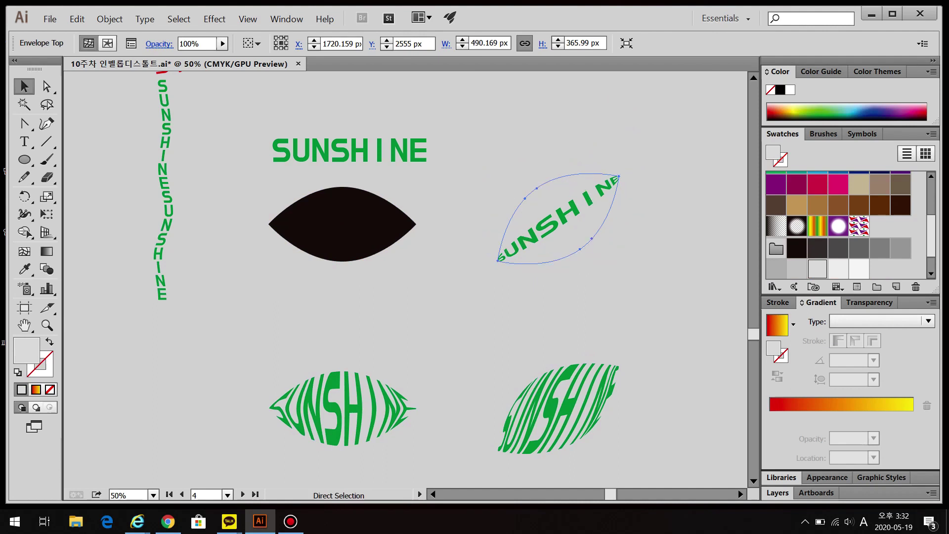
key("ctrl")
key("ctrl")
left_click(666, 357)
scroll(666, 357, "down", 1)
scroll(666, 358, "down", 1)
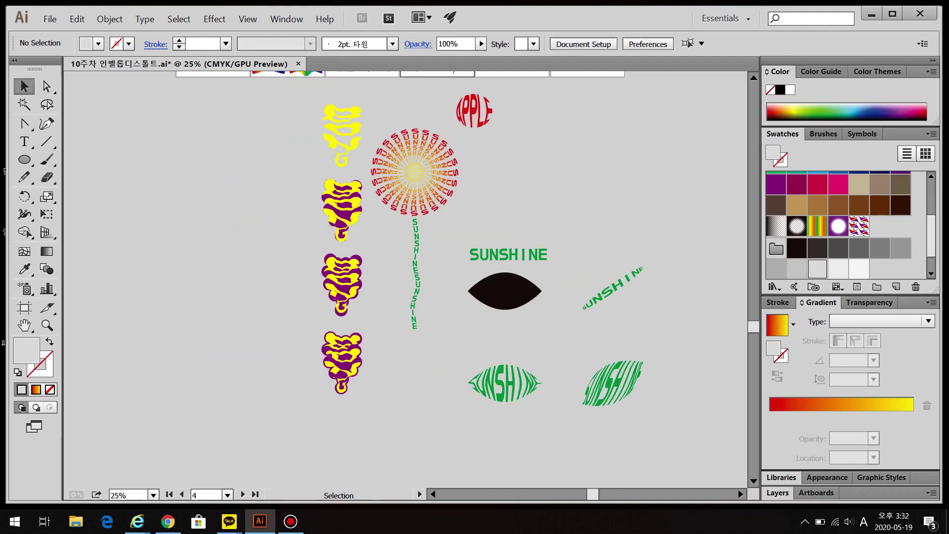
scroll(405, 282, "up", 3)
scroll(404, 138, "up", 3)
scroll(371, 277, "right", 2)
left_click(370, 278)
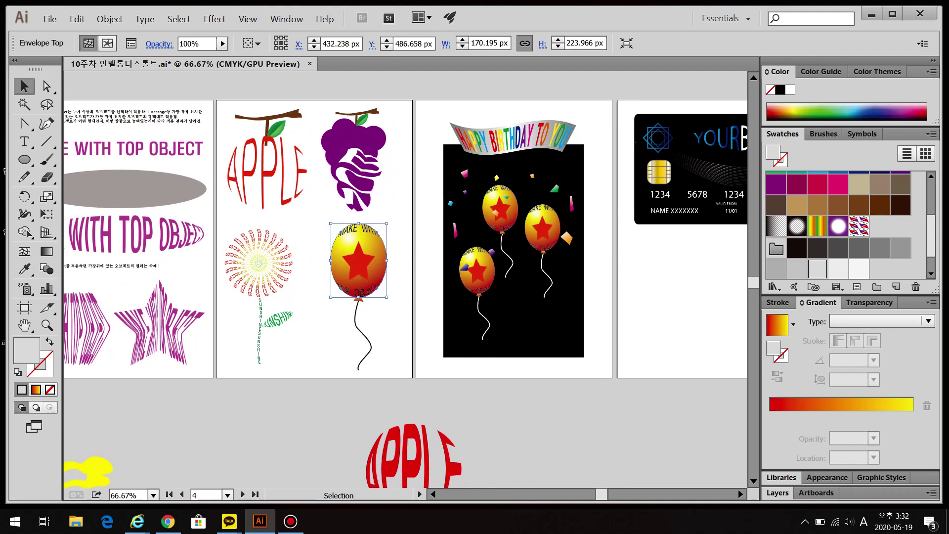
Draw an upright ellipse on the empty canvas beside the APPLE artwork and fill it with the red-to-yellow gradient as Radial
scroll(405, 280, "down", 3)
scroll(405, 279, "right", 2)
key("l")
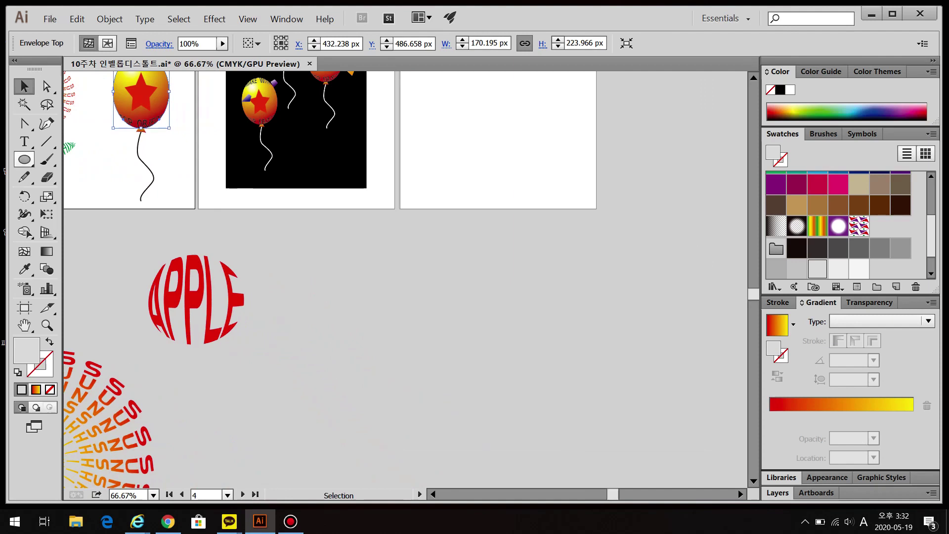
left_click_drag(437, 225, 530, 359)
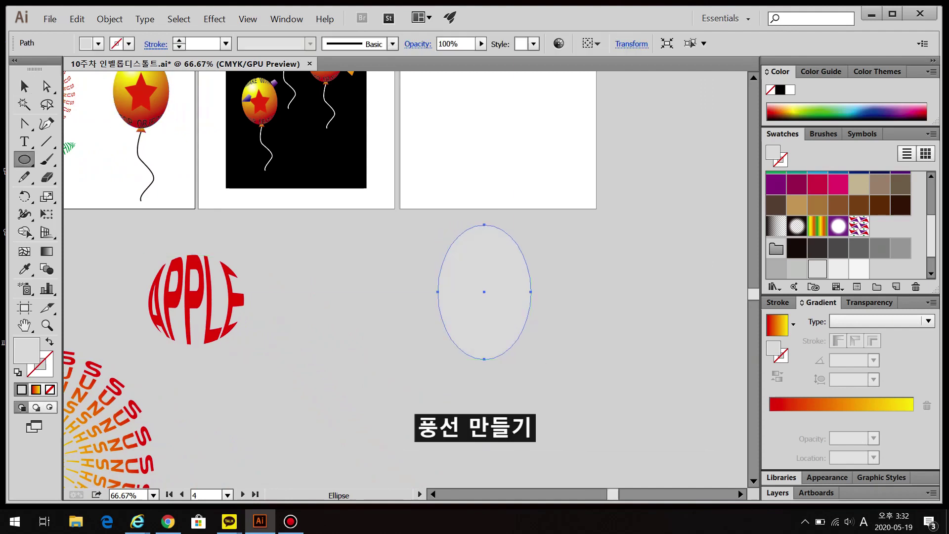
key(".")
left_click(928, 320)
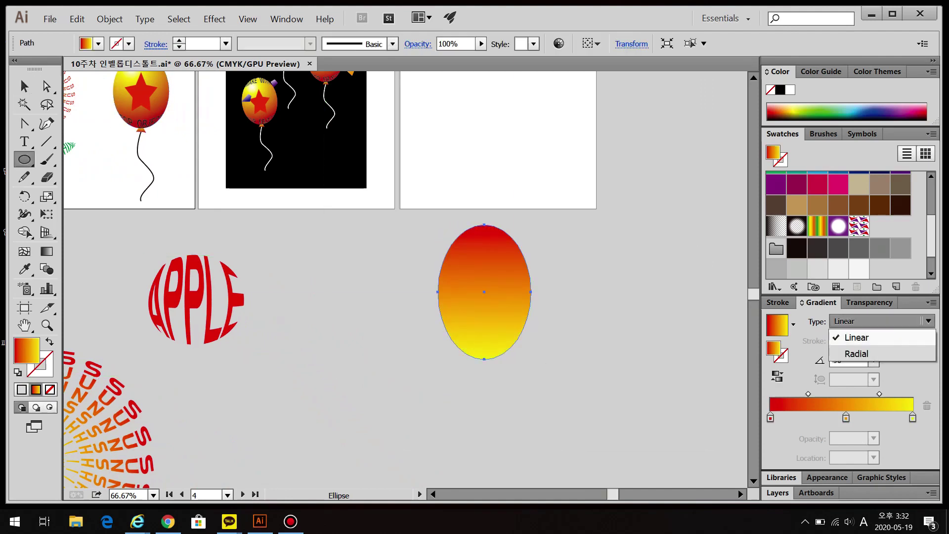
left_click(797, 351)
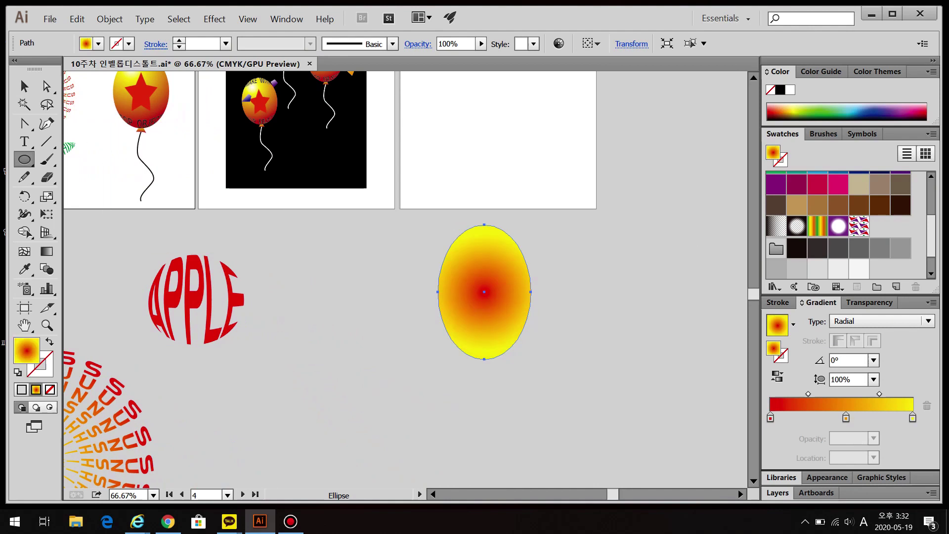
Swap the gradient's red and yellow end colours and shift its centre up into the ellipse's upper half for a balloon highlight
mouse_move(770, 417)
left_mouse_down()
mouse_move(879, 418)
mouse_move(770, 417)
left_mouse_up()
left_click_drag(884, 418, 913, 418)
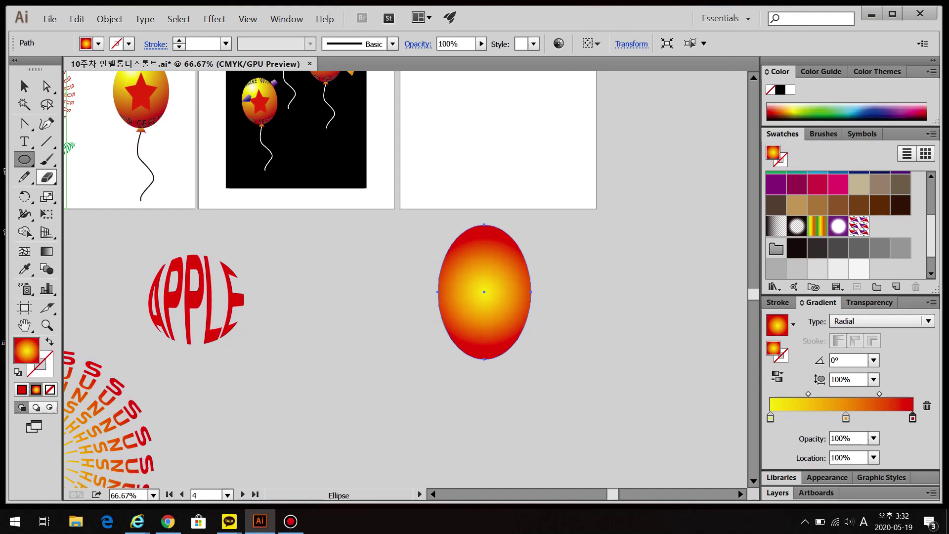
left_click(47, 251)
left_click_drag(474, 262, 501, 334)
key("v")
key("ctrl+shift+a")
Draw a small triangular knot under the balloon with the Pen tool and pull its top corner up into the balloon
key("p")
key("ctrl+equal")
key("ctrl+equal")
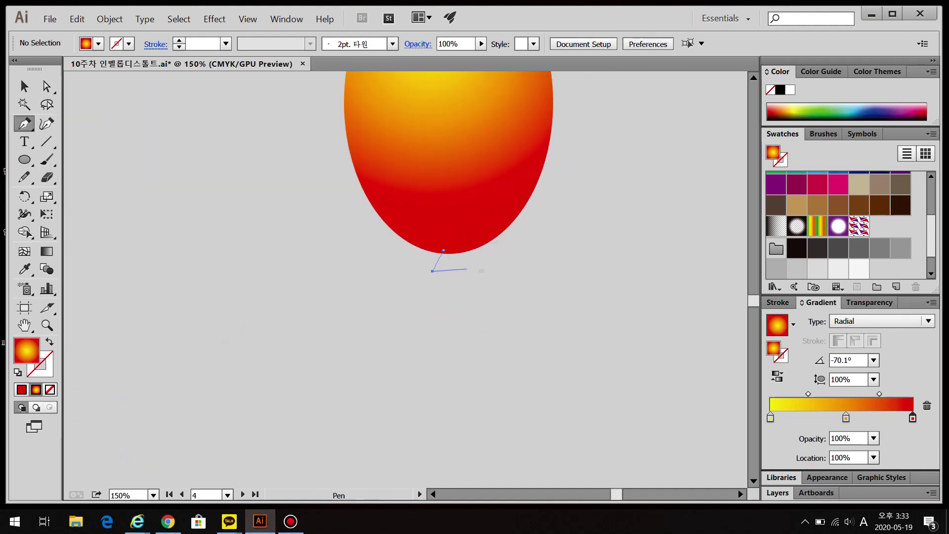
left_click(468, 269)
key("a")
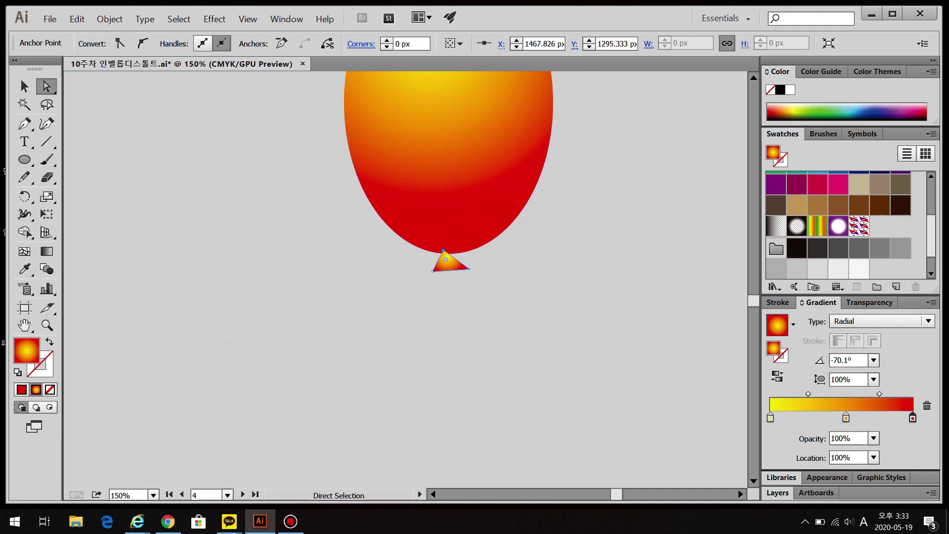
left_click_drag(443, 251, 448, 241)
left_click(450, 259)
Bring the balloon body to the front so it covers the tip of the knot
key("v")
left_click(485, 198)
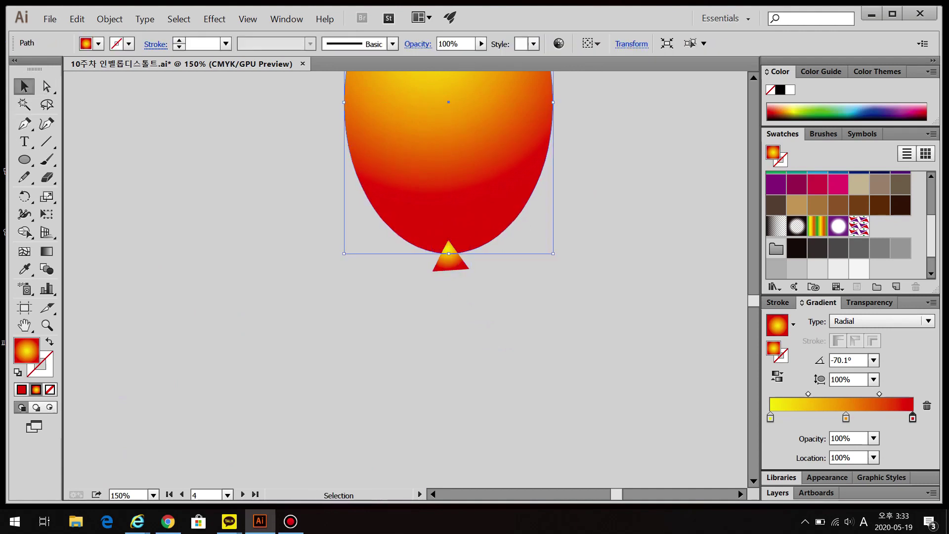
right_click(484, 199)
mouse_move(516, 350)
left_click(716, 349)
left_click(716, 349)
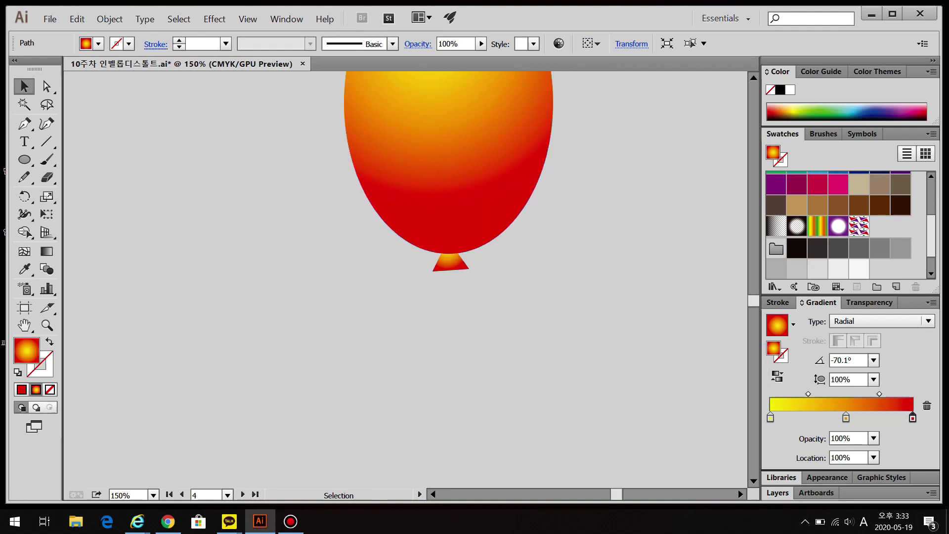
Draw a wavy balloon string hanging from the knot with a black 1 pt stroke and no fill
key("p")
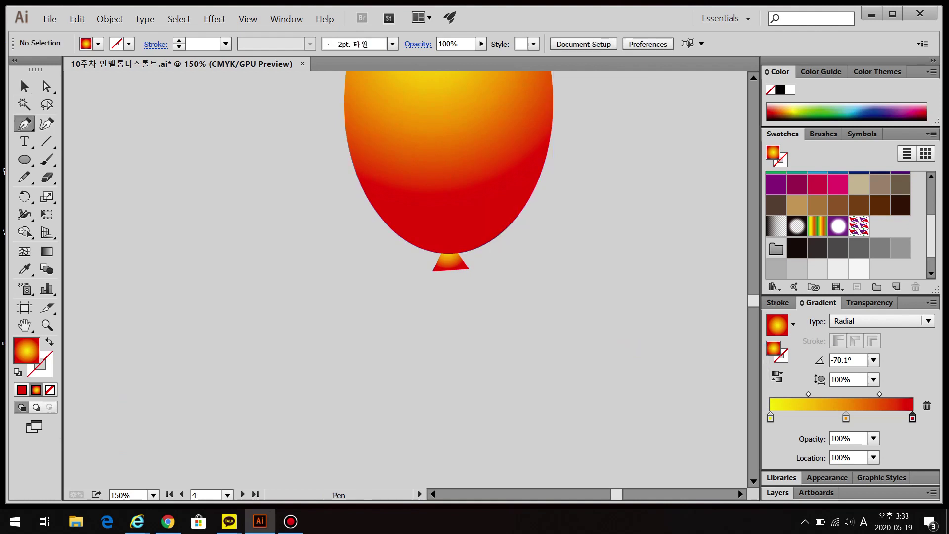
key("x")
key("shift+x")
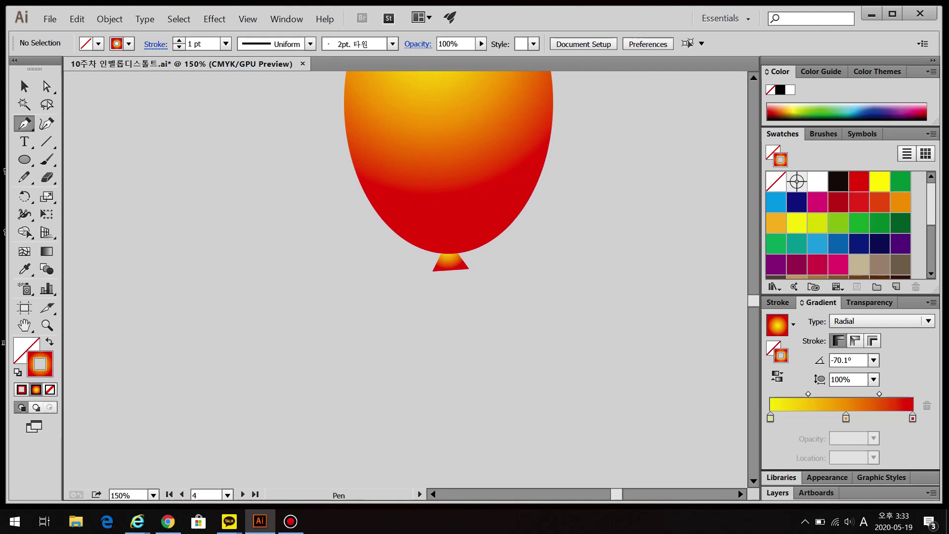
left_click(838, 181)
scroll(558, 255, "down", 1)
scroll(456, 205, "down", 2)
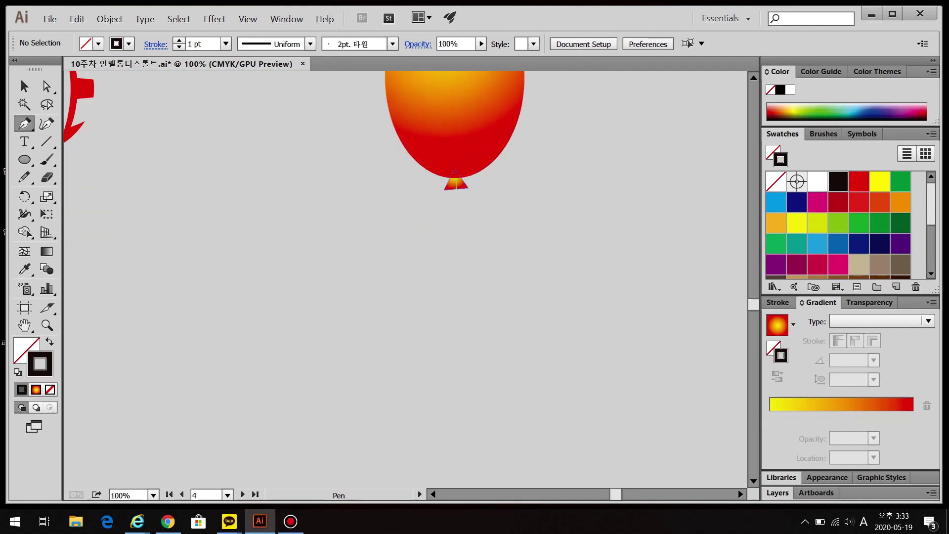
left_click_drag(493, 280, 491, 345)
left_click_drag(529, 408, 563, 419)
key("ctrl+shift+a")
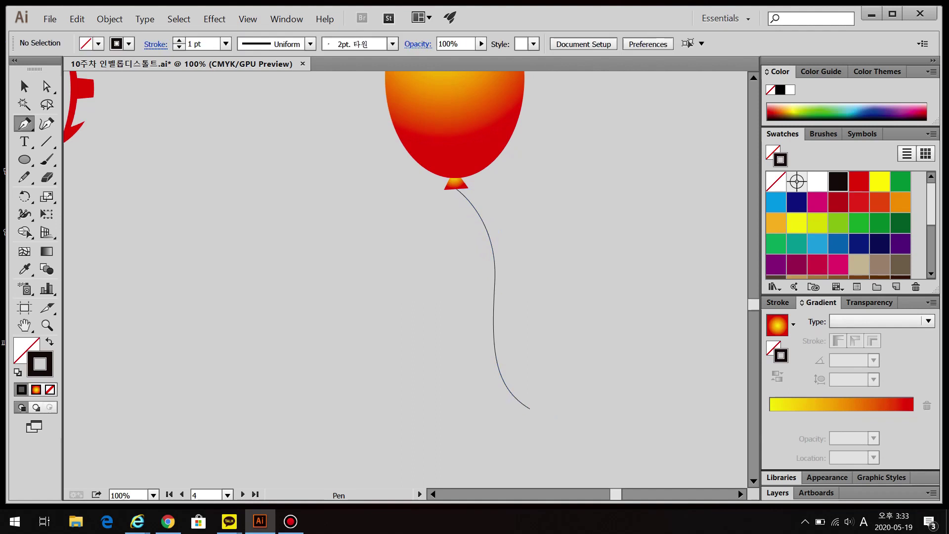
Add the black text MAKE WITH above the balloon
key("ctrl+minus")
key("t")
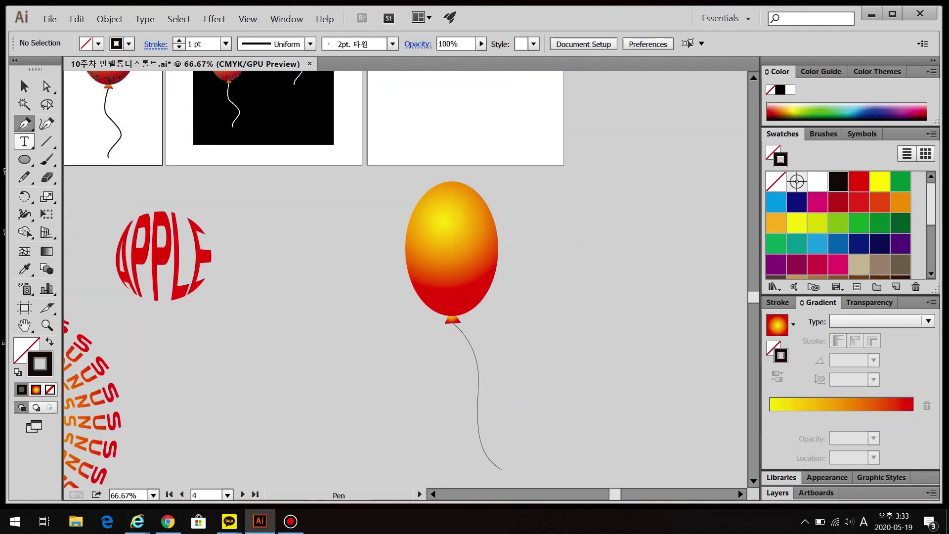
left_click(551, 208)
type("MAKE")
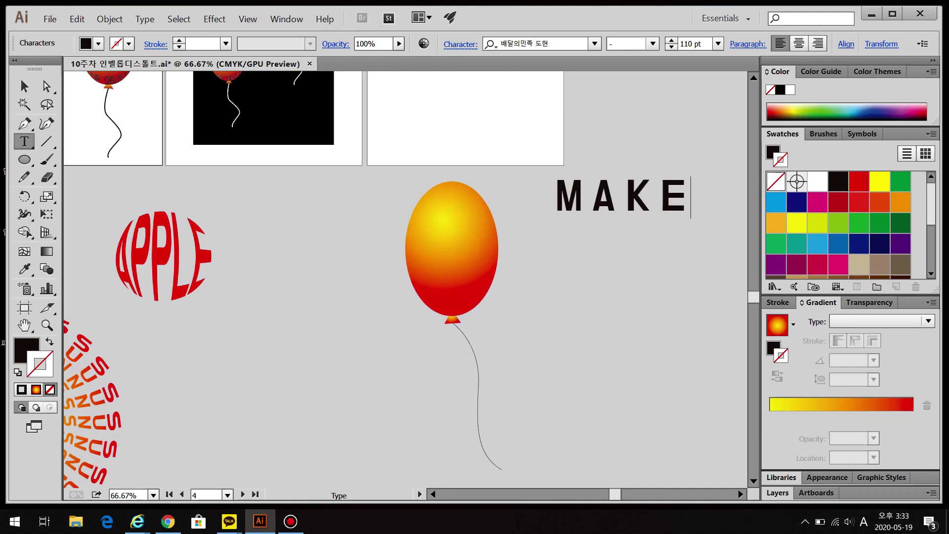
type(" W")
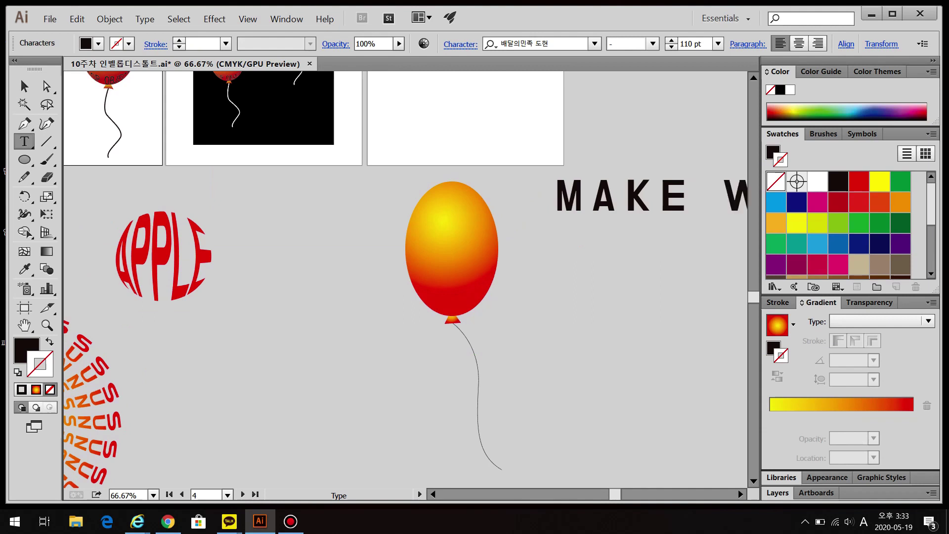
key("Escape")
left_click_drag(628, 197, 474, 161)
key("t")
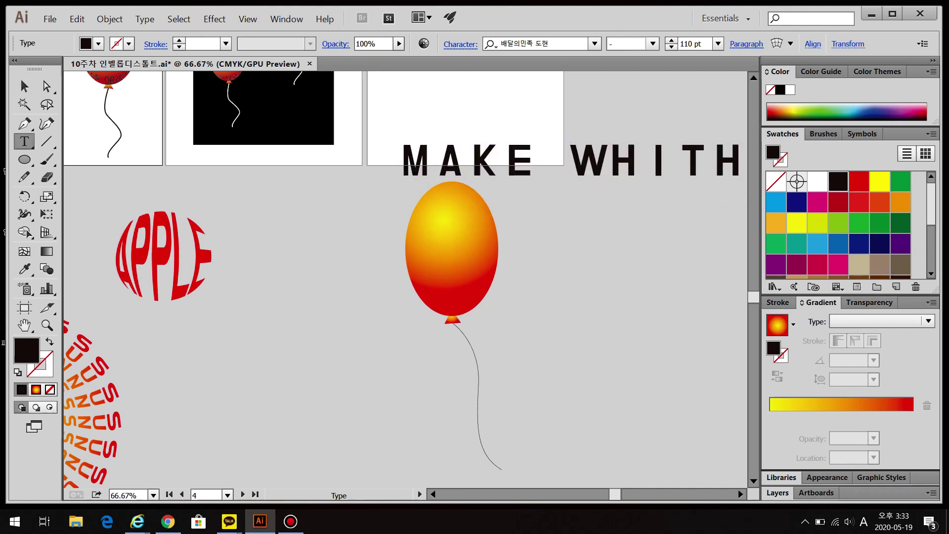
left_click_drag(607, 162, 641, 161)
key("BackSpace")
key("Escape")
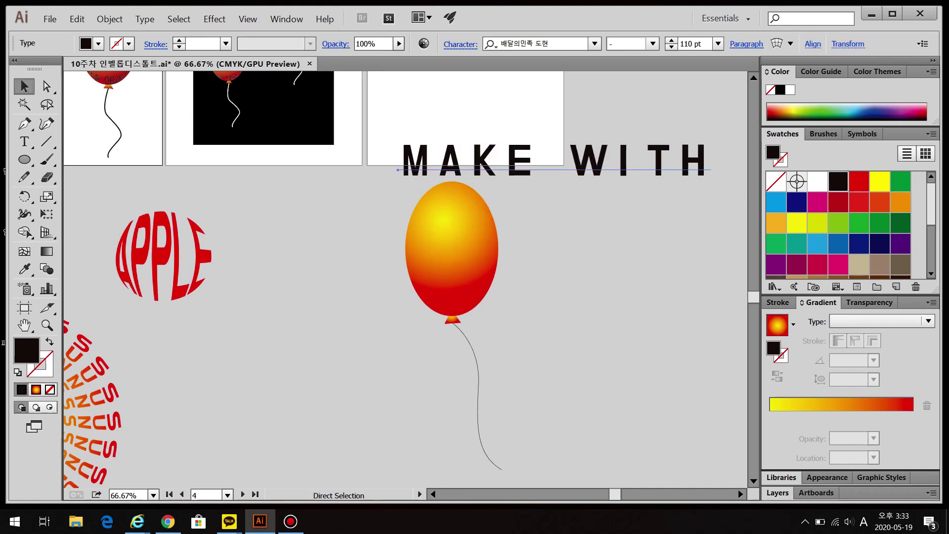
Tighten the letter spacing of MAKE WITH and move the text slightly up and to the right
key("alt+Left")
key("alt+Left")
key("alt+Left")
key("alt+Left")
key("alt+Left")
key("alt+Left")
key("alt+Left")
key("alt+Left")
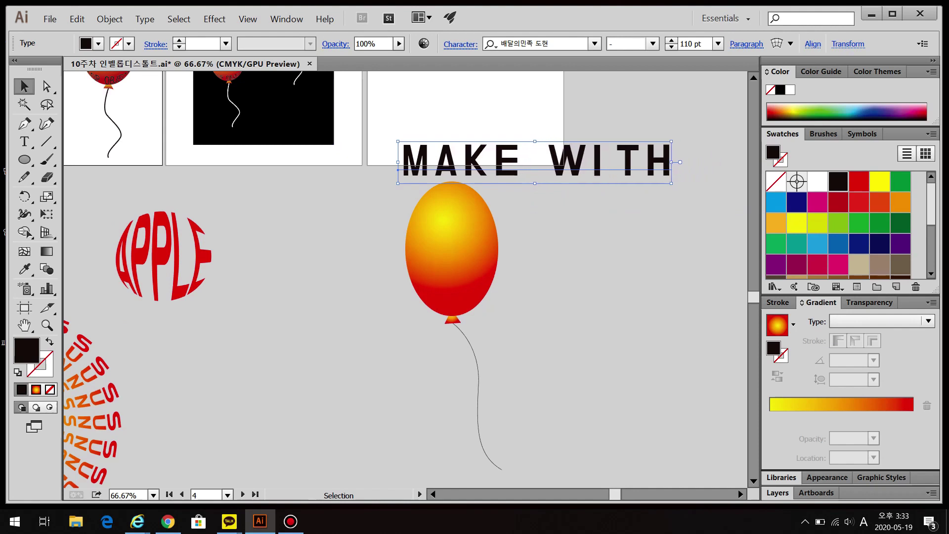
left_click_drag(474, 161, 491, 146)
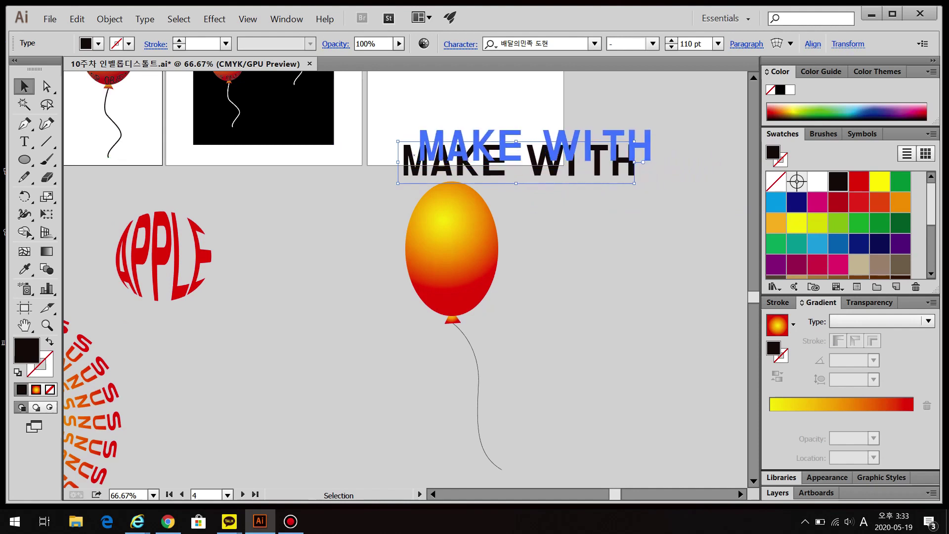
key("ctrl+shift+a")
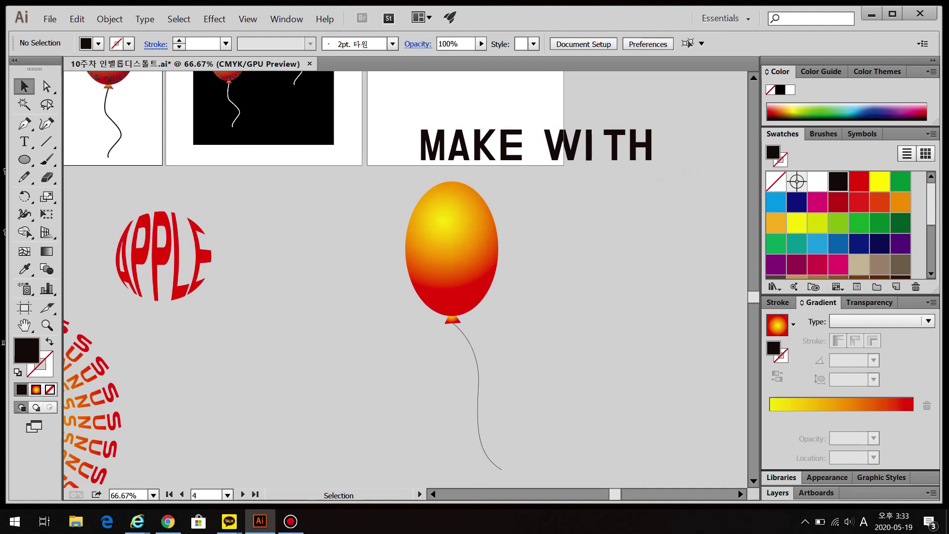
Draw a red five-pointed star below the MAKE WITH text, beside the balloon
left_click(859, 181)
left_click(24, 159)
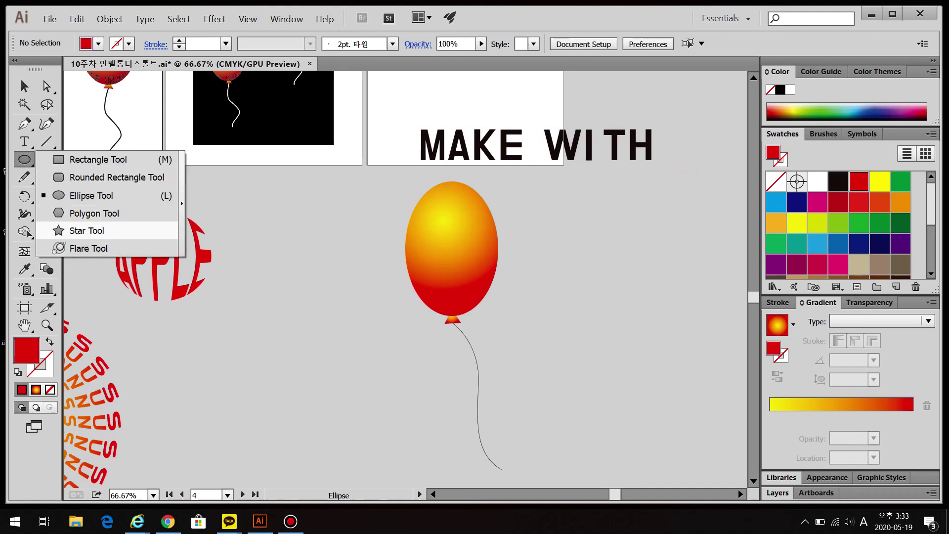
left_click(86, 231)
left_click_drag(543, 217, 543, 174)
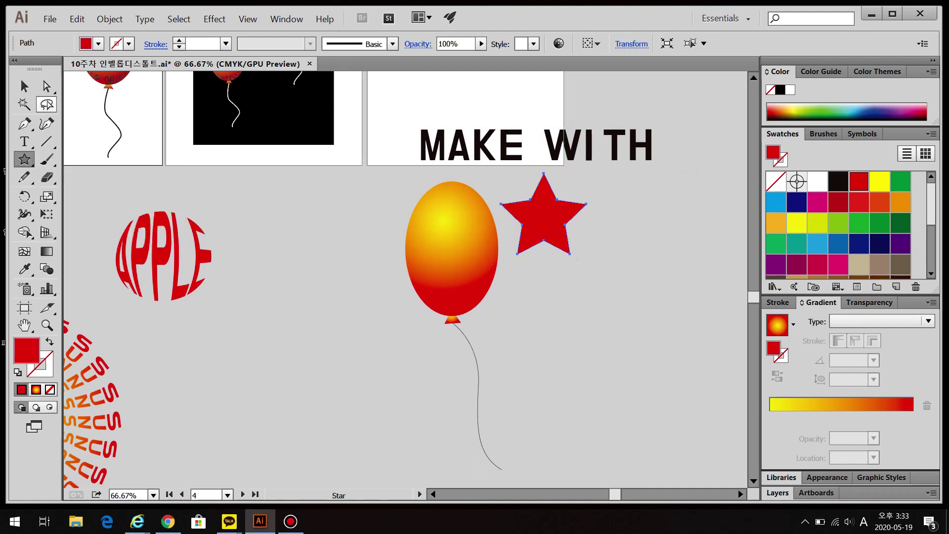
Add the text TOP OBJECT below the star and tighten its letter spacing
key("t")
left_click(501, 341)
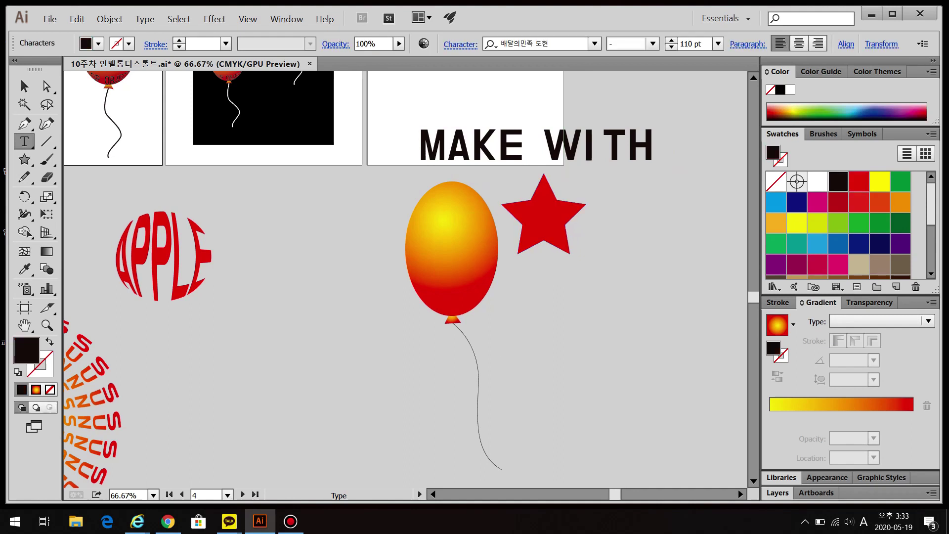
type("TOP OBJ")
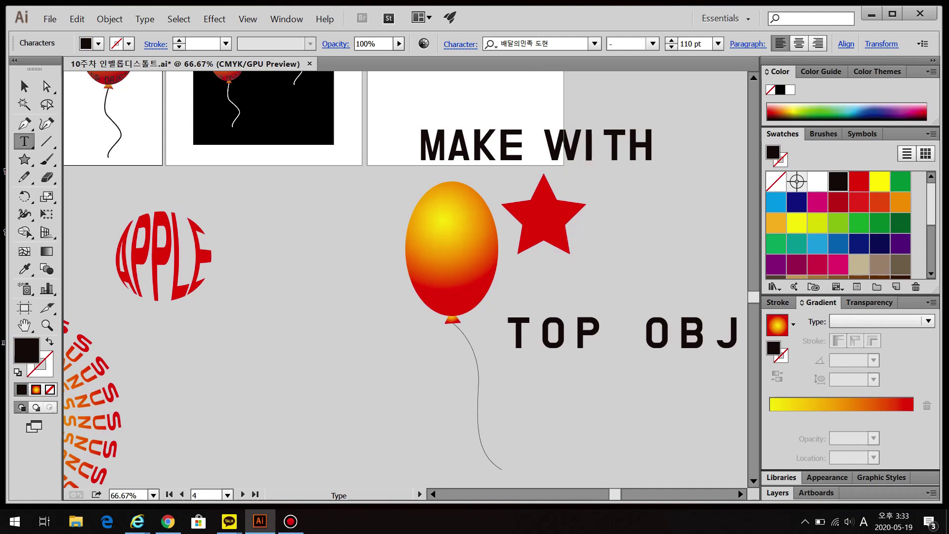
key("ctrl+a")
key("alt+Left")
key("alt+Left")
key("alt+Left")
key("alt+Left")
key("alt+Left")
key("alt+Left")
key("alt+Left")
key("alt+Left")
key("alt+Left")
key("alt+Left")
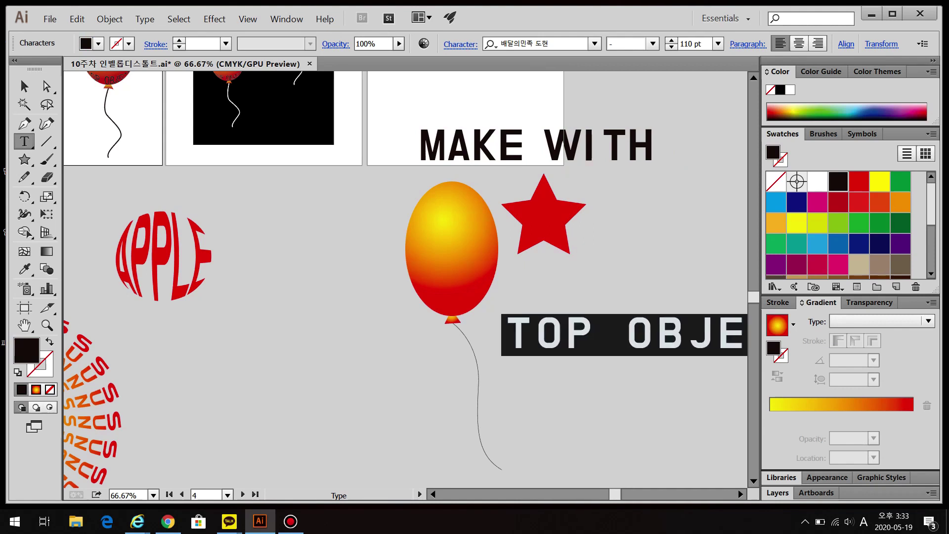
key("alt+Left")
key("alt+Left")
key("alt+Left")
key("alt+Left")
key("Escape")
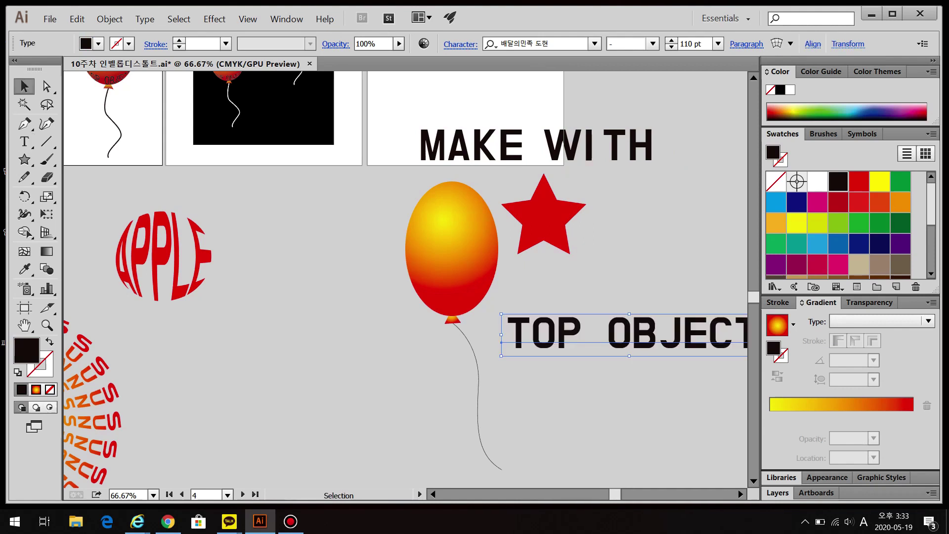
Centre both texts and the star horizontally, stack them closely, and scale them down into a compact block right of the balloon
left_click_drag(625, 100, 490, 381)
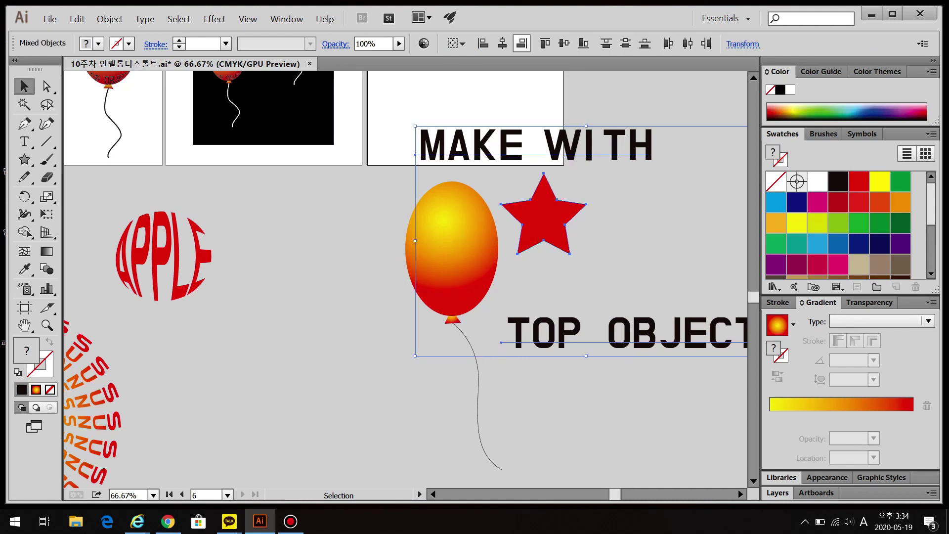
left_click(502, 44)
mouse_move(441, 356)
left_mouse_down()
mouse_move(492, 310)
mouse_move(492, 273)
left_mouse_up()
left_click(492, 310)
mouse_move(622, 351)
left_mouse_down()
mouse_move(563, 203)
mouse_move(563, 168)
left_mouse_up()
left_click_drag(568, 227, 603, 246)
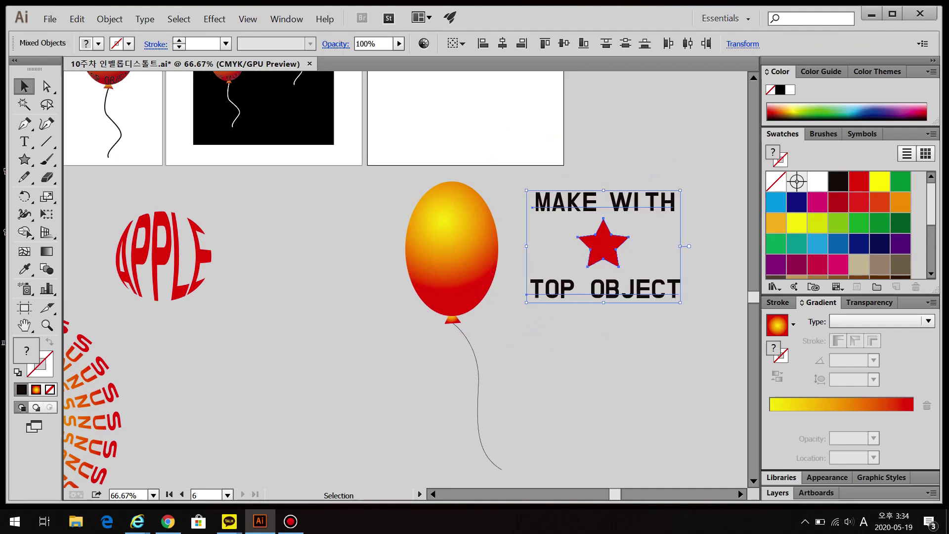
key("ctrl+shift+a")
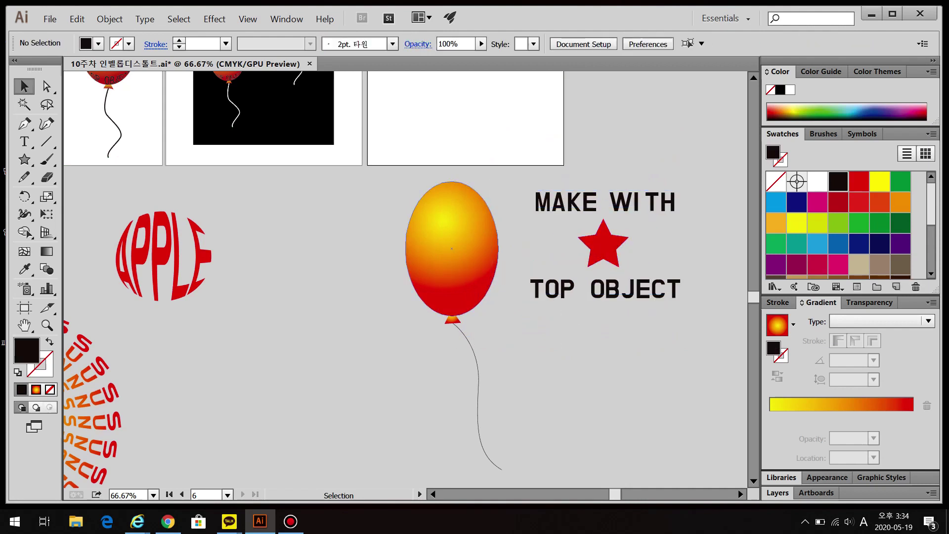
left_click(451, 247)
left_click_drag(451, 247, 615, 244)
key("ctrl+z")
right_click(430, 233)
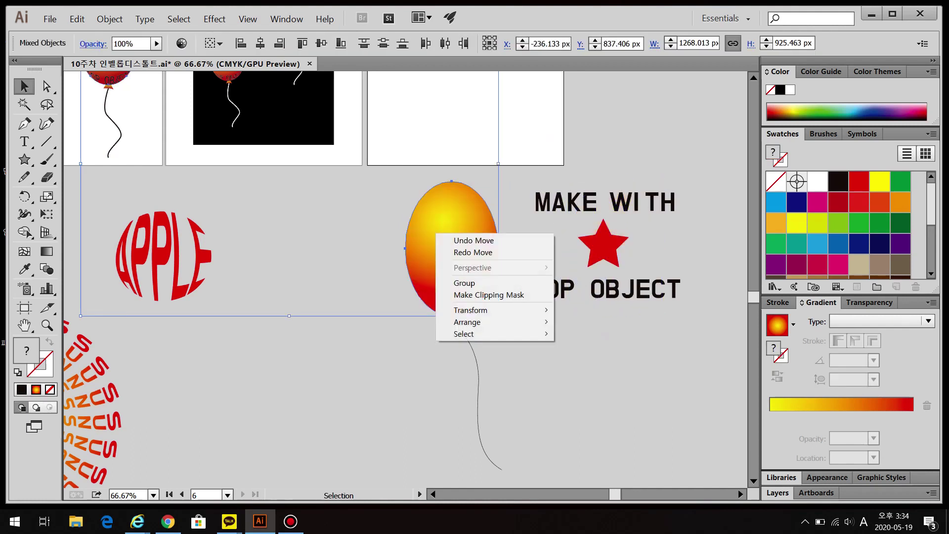
Bring the gradient balloon body to the front of the stacking order, keeping it in its original position
left_click(476, 270)
right_click(476, 270)
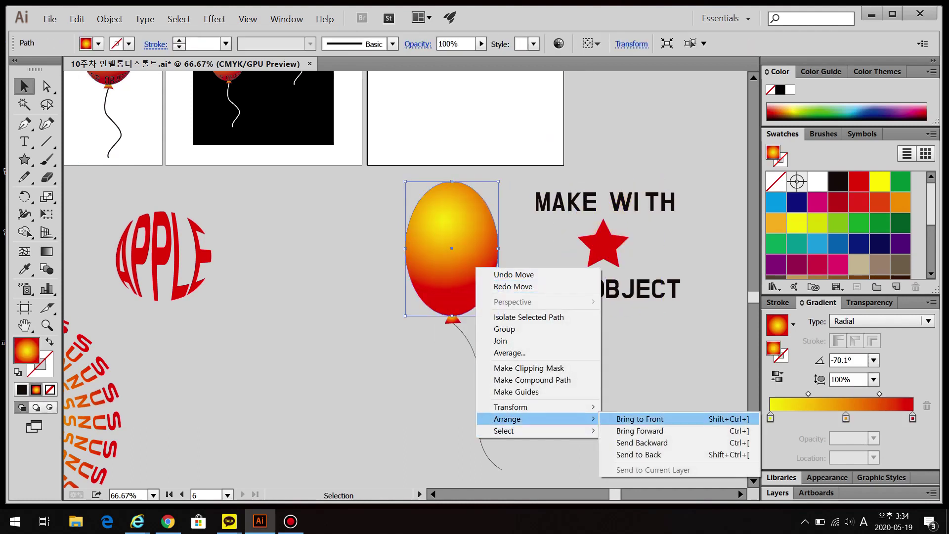
left_click(638, 418)
key("ctrl+shift+a")
left_click_drag(452, 247, 557, 247)
key("ctrl+z")
key("ctrl+shift+a")
Try to distort both texts and the star into the balloon's shape with Envelope Distort's Make with Top Object
left_click(566, 202)
left_click(603, 243)
left_click(552, 289)
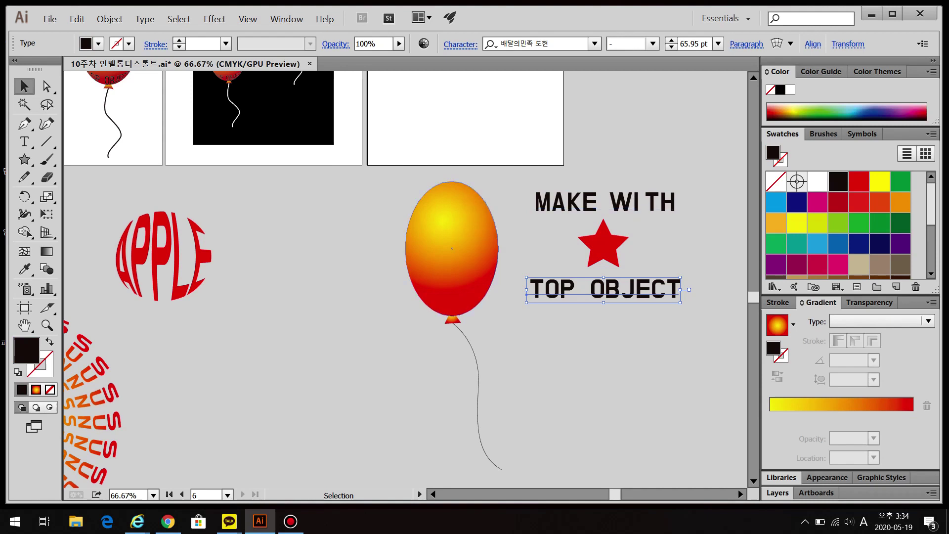
left_click(451, 248)
left_click_drag(352, 175, 726, 300)
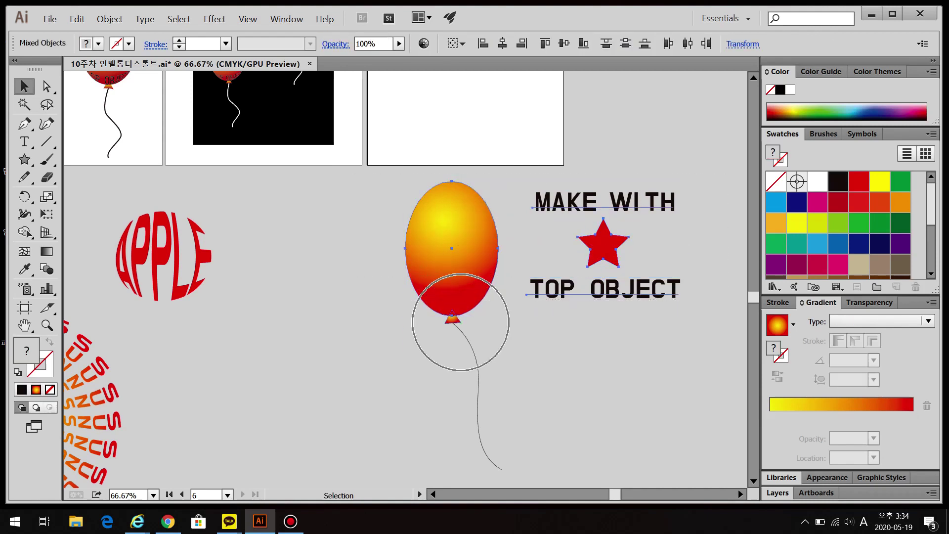
key("ctrl+alt+c")
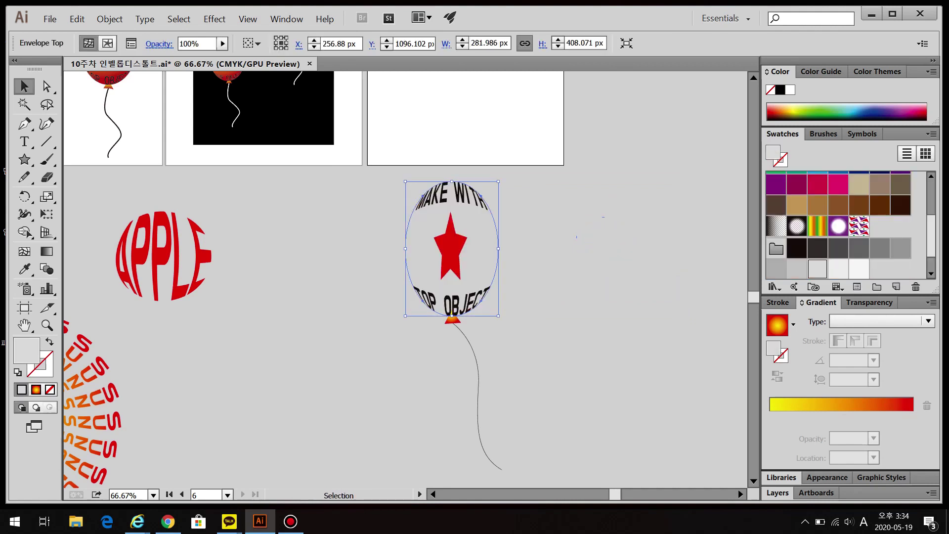
key("ctrl+z")
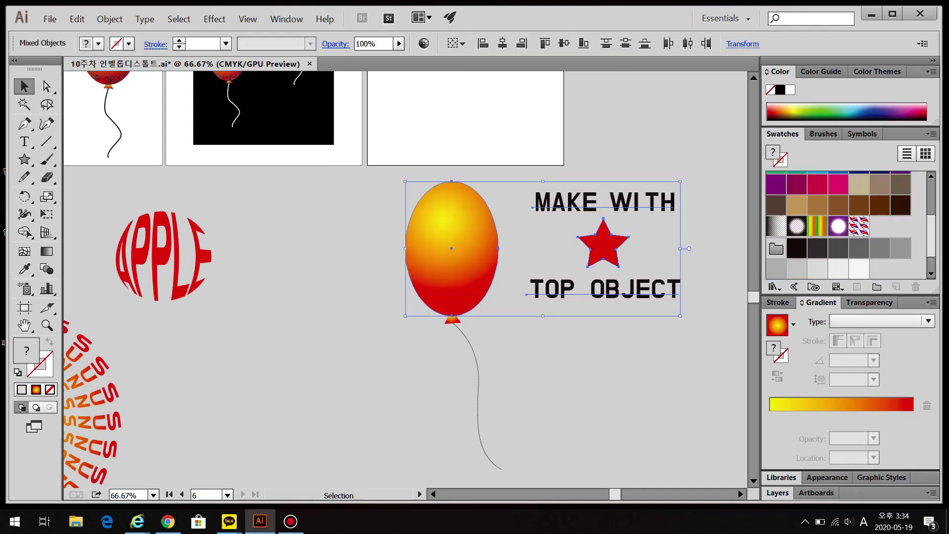
Duplicate the balloon body in place and try the top-object envelope on both texts and the star using the copy
key("ctrl+shift+a")
left_click(451, 247)
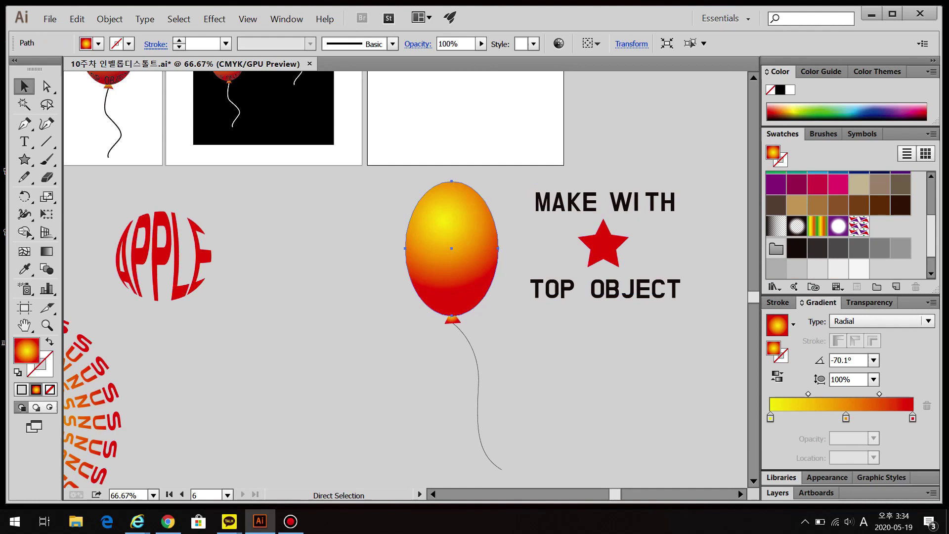
key("v")
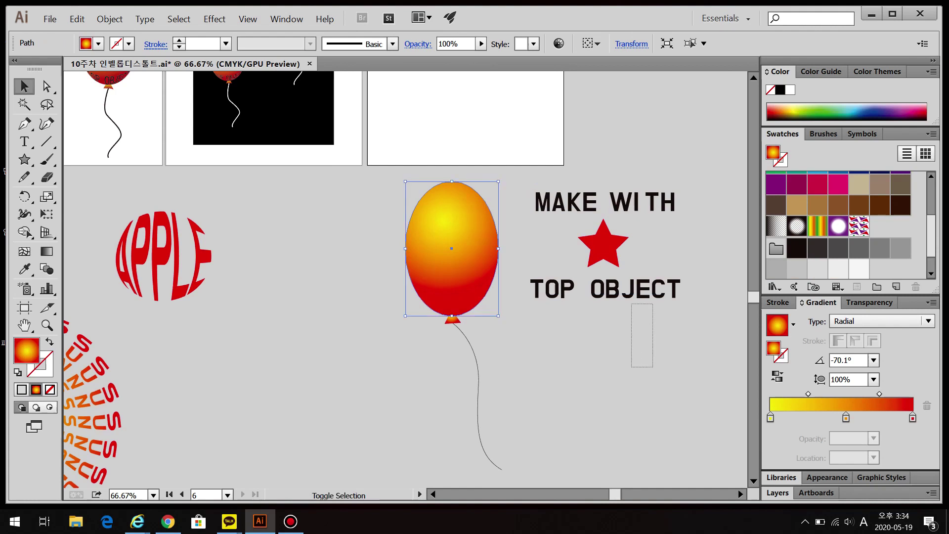
left_click_drag(631, 304, 591, 174)
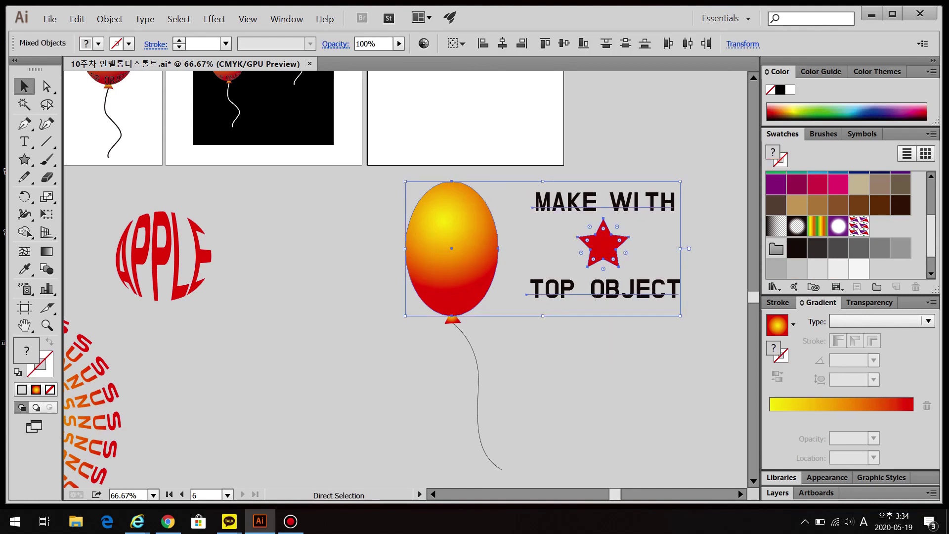
key("ctrl+alt+c")
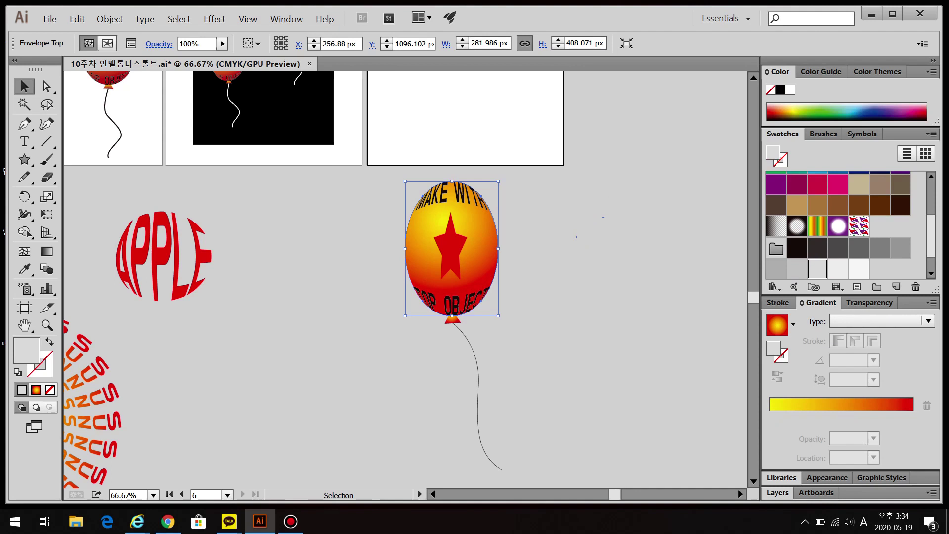
key("ctrl+z")
Start an Offset Path on the balloon body
left_click(543, 346)
left_click(445, 247)
left_click(110, 18)
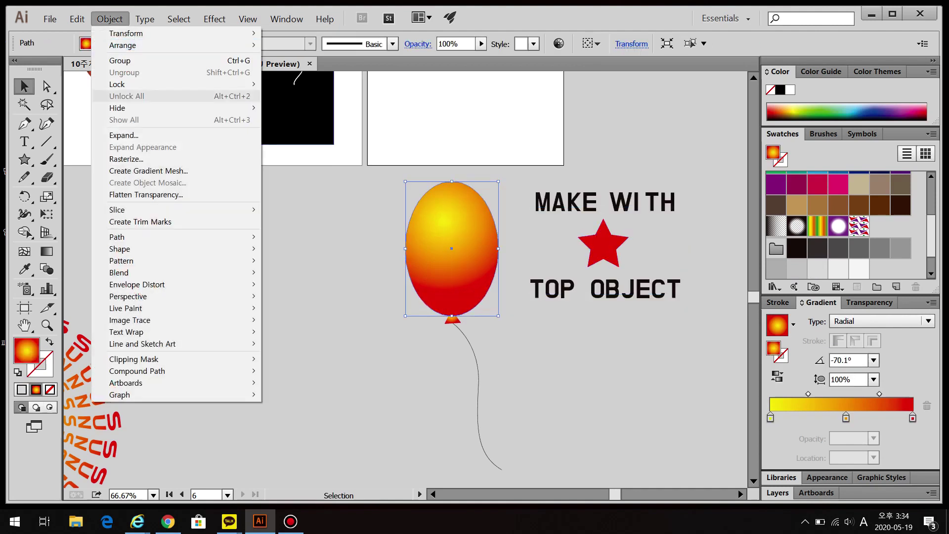
mouse_move(149, 237)
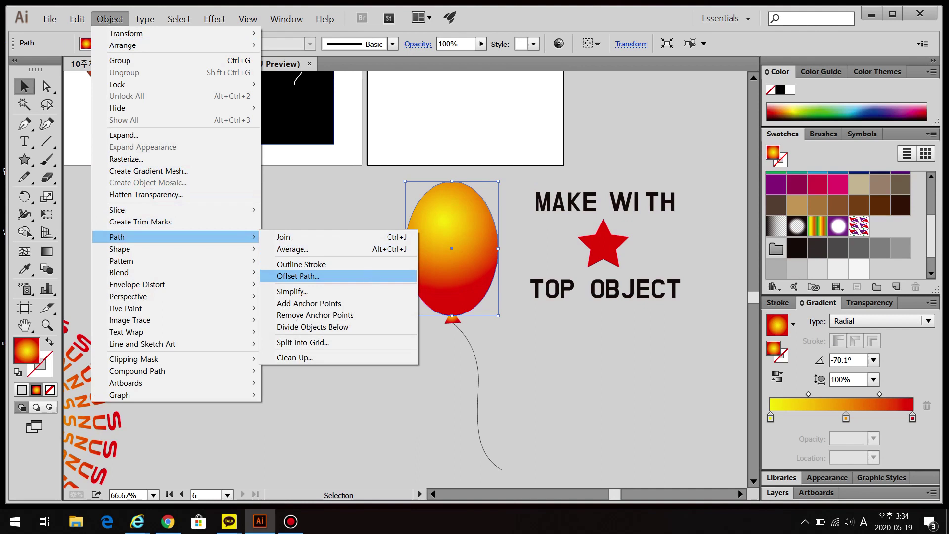
Create an inner copy of the orange balloon's outline with a -10 px offset path and mitered joins
left_click(296, 275)
left_click(606, 312)
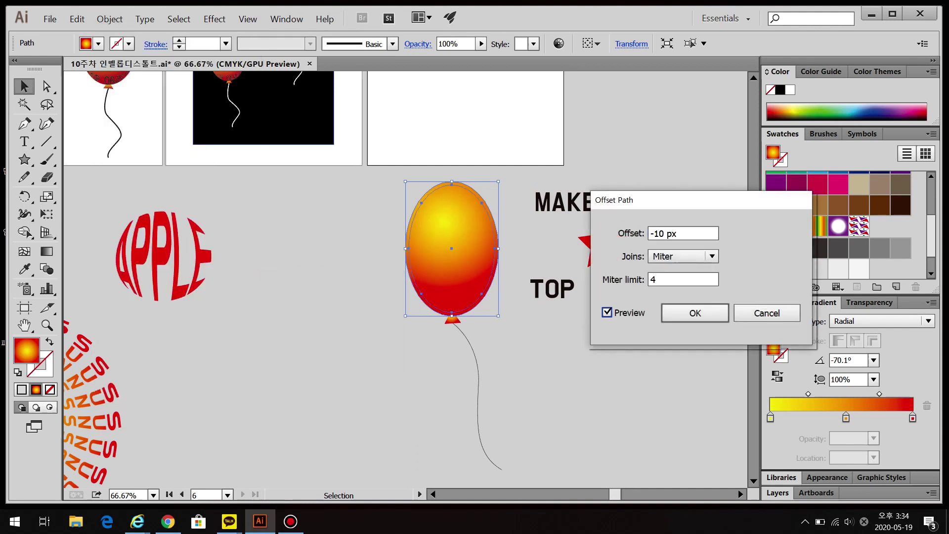
left_click(694, 313)
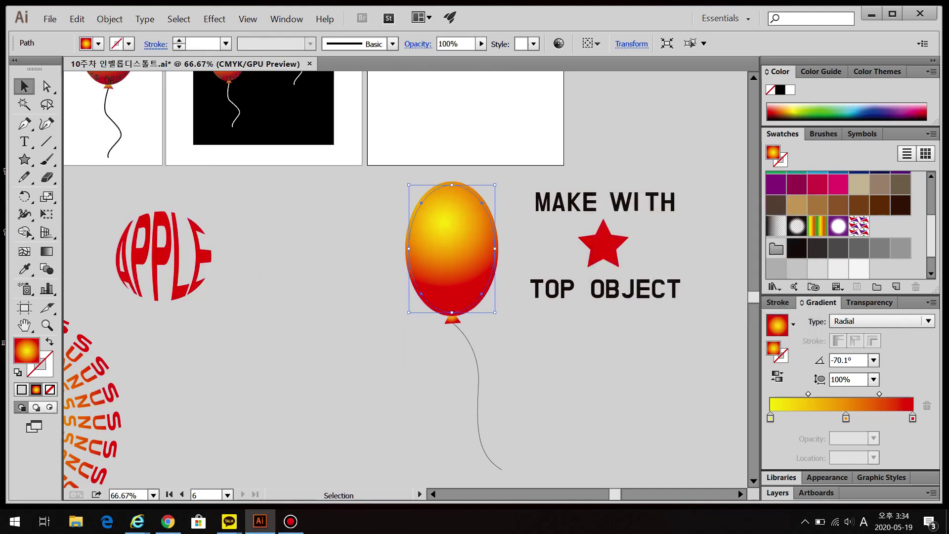
Envelope-distort the MAKE WITH text, the star and the TOP OBJECT text into the offset balloon shape using Make with Top Object
left_click_drag(550, 165, 630, 299)
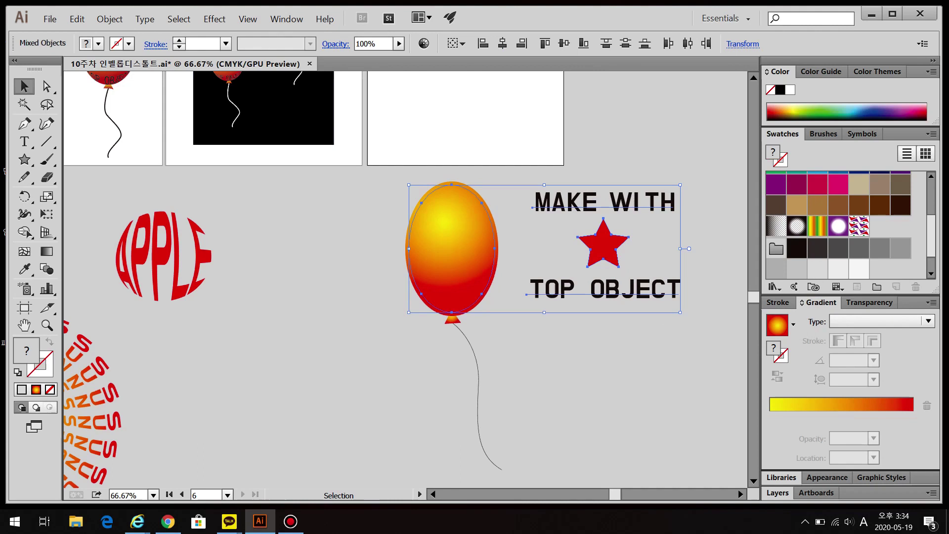
key("ctrl+alt+c")
key("ctrl+shift+a")
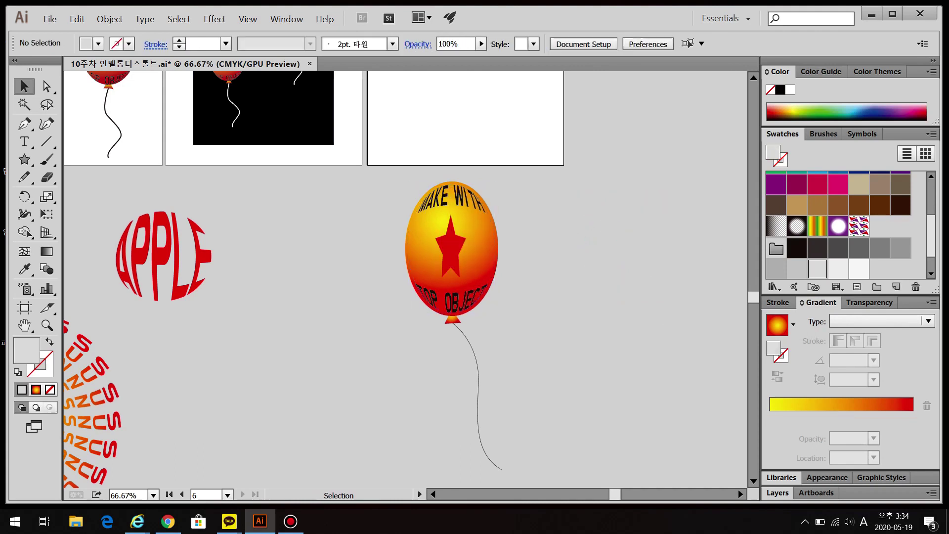
Examine the balloons, gradient confetti pieces and HAPPY BIRTHDAY banner on the finished birthday card artboard
scroll(406, 277, "down", 1)
scroll(405, 277, "up", 4)
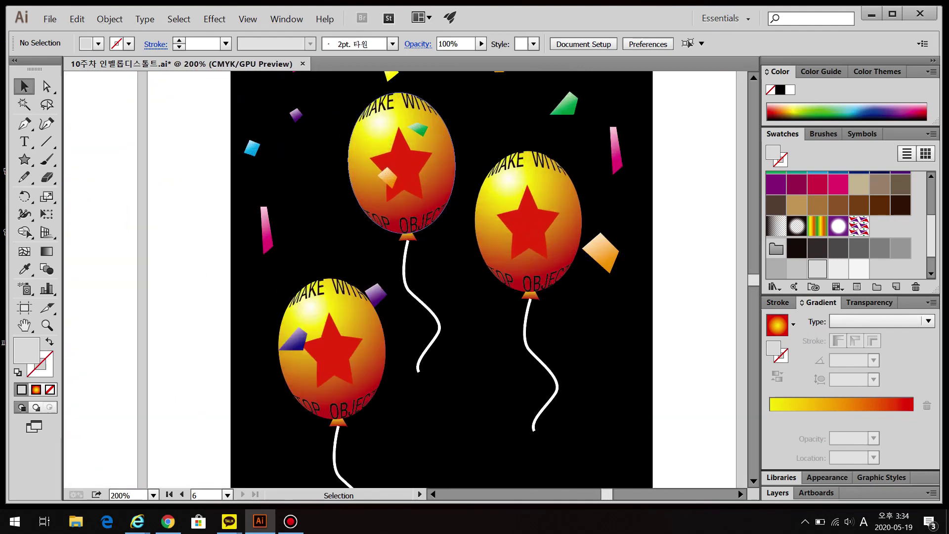
left_click_drag(405, 218, 416, 358)
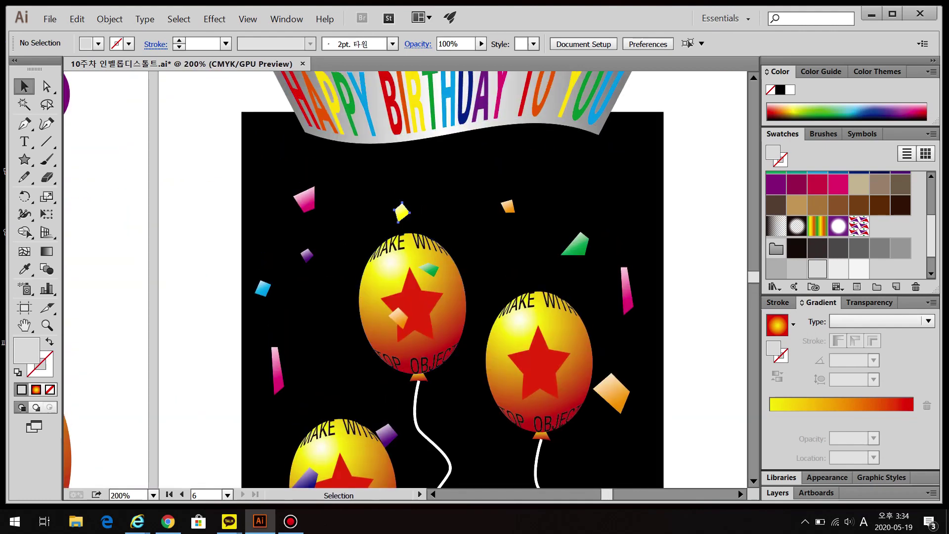
left_click(402, 212)
left_click(507, 206)
left_click(574, 244)
left_click(625, 290)
left_click(611, 393)
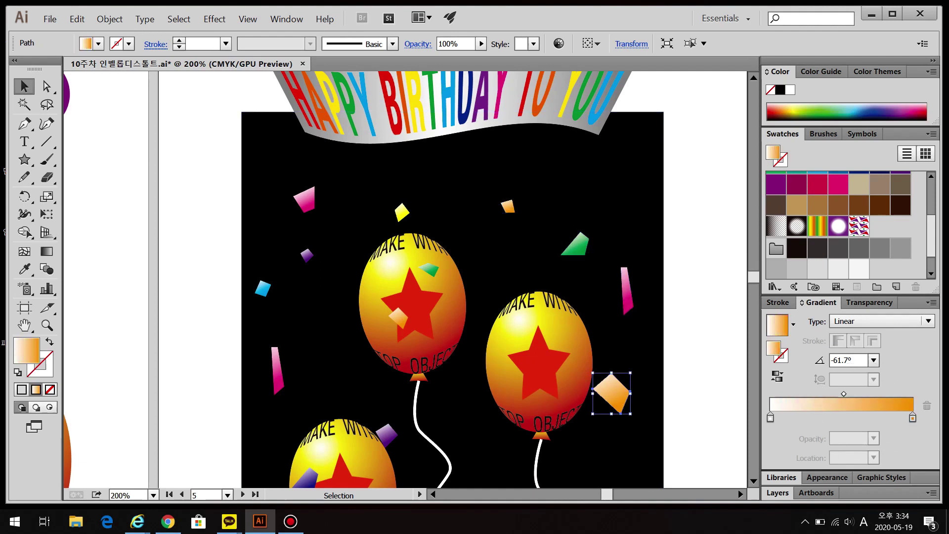
scroll(402, 279, "up", 5)
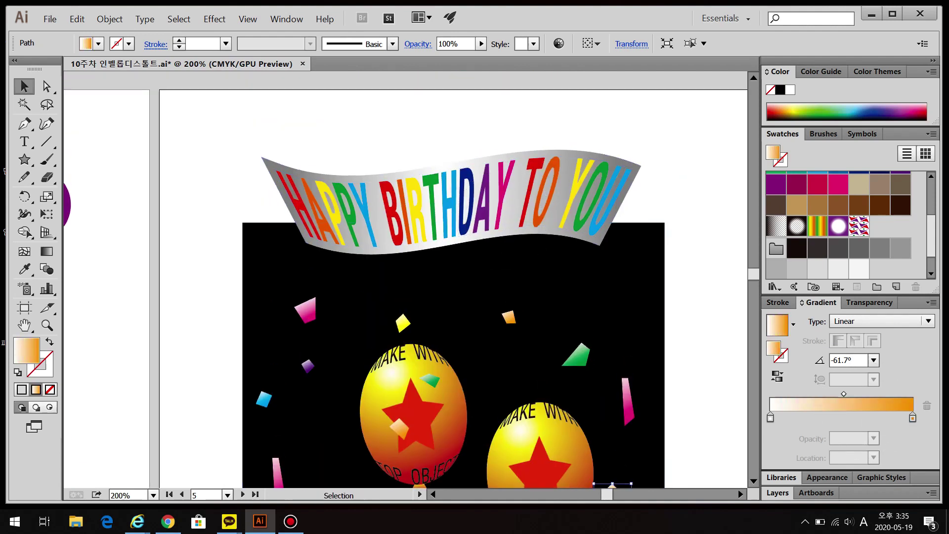
Pick up the grey-white-grey linear gradient from the card's banner and draw a wide rectangle with it above the birthday card artboard
left_click(484, 122)
left_click(473, 241)
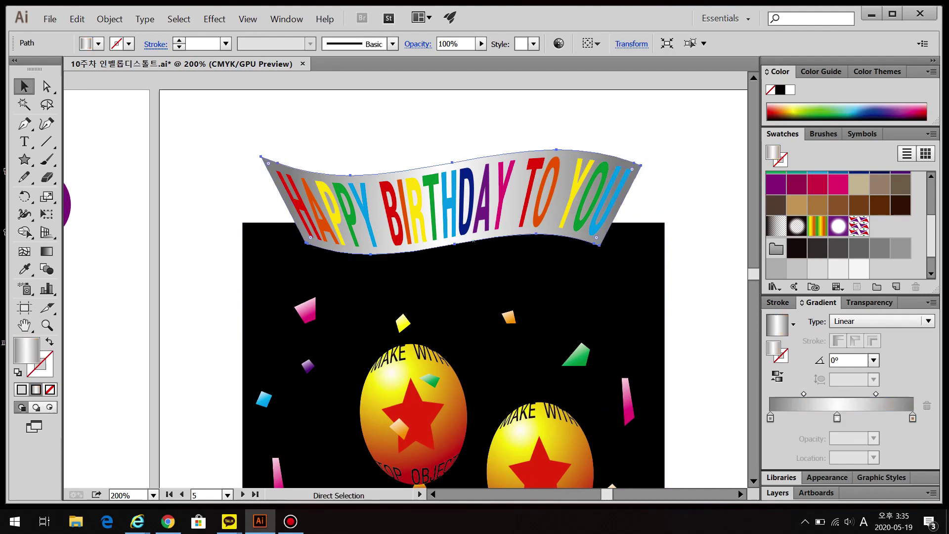
key("ctrl+minus")
key("ctrl+minus")
key("ctrl+minus")
scroll(396, 277, "up", 3)
left_click_drag(25, 159, 75, 161)
left_click_drag(351, 136, 597, 184)
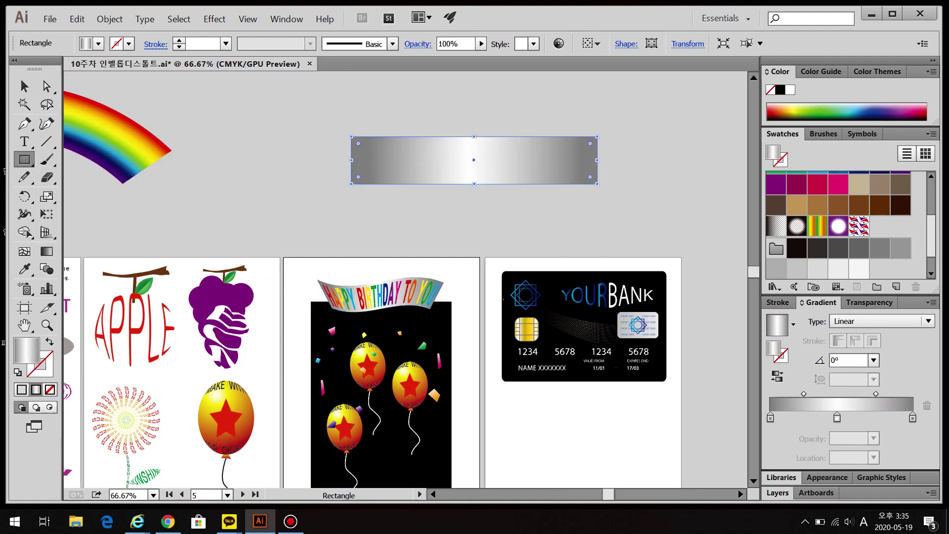
Warp the gradient rectangle with a horizontal Flag envelope at 49% bend, 1% horizontal distortion and -14% vertical distortion
left_click(109, 19)
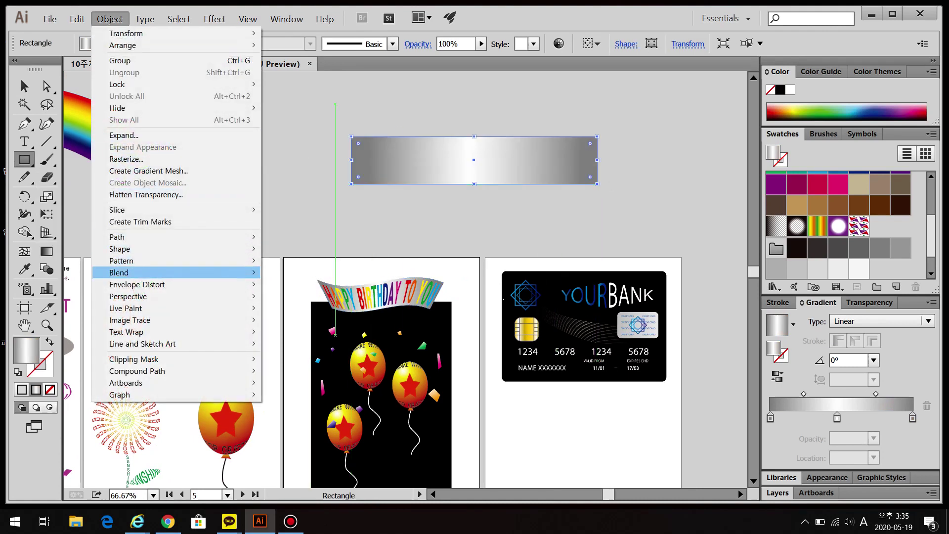
mouse_move(197, 285)
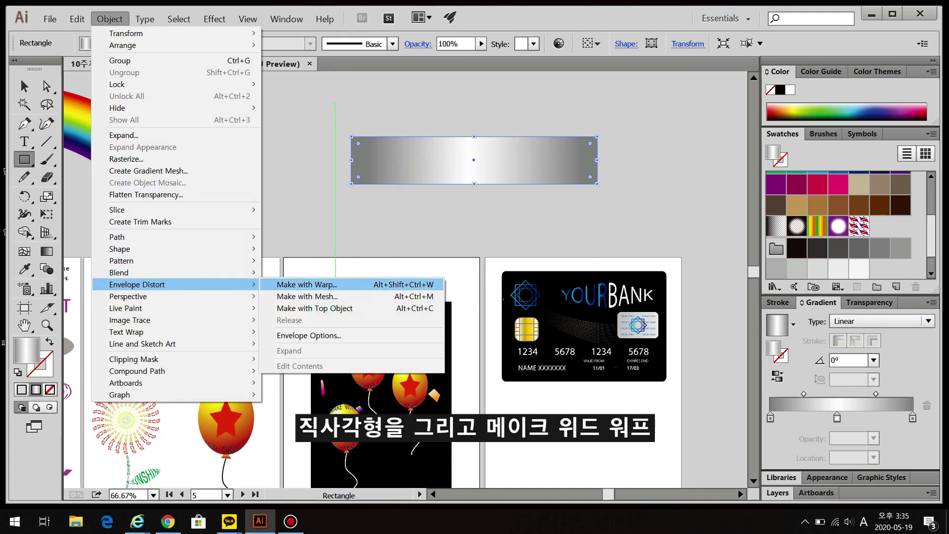
left_click(307, 285)
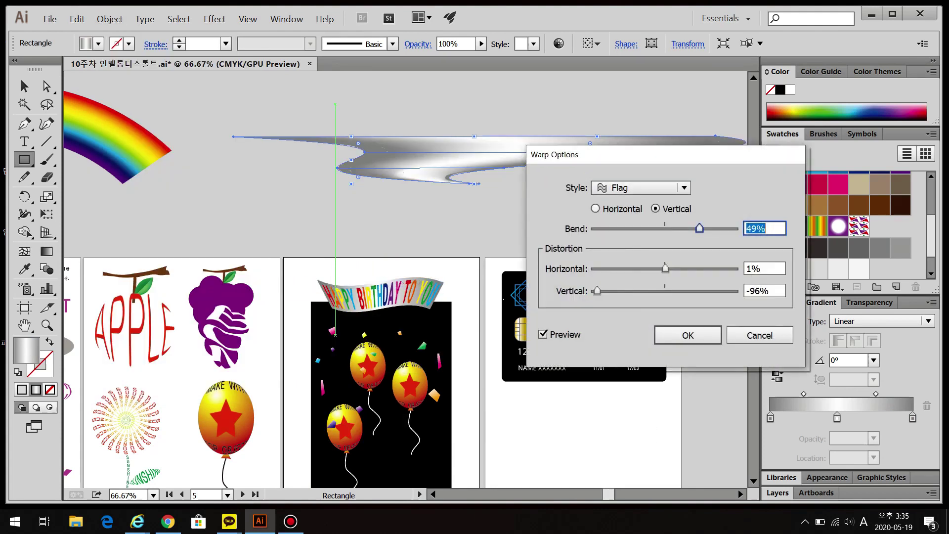
left_click(595, 208)
left_click(764, 291)
type("-2")
left_click_drag(569, 154, 626, 153)
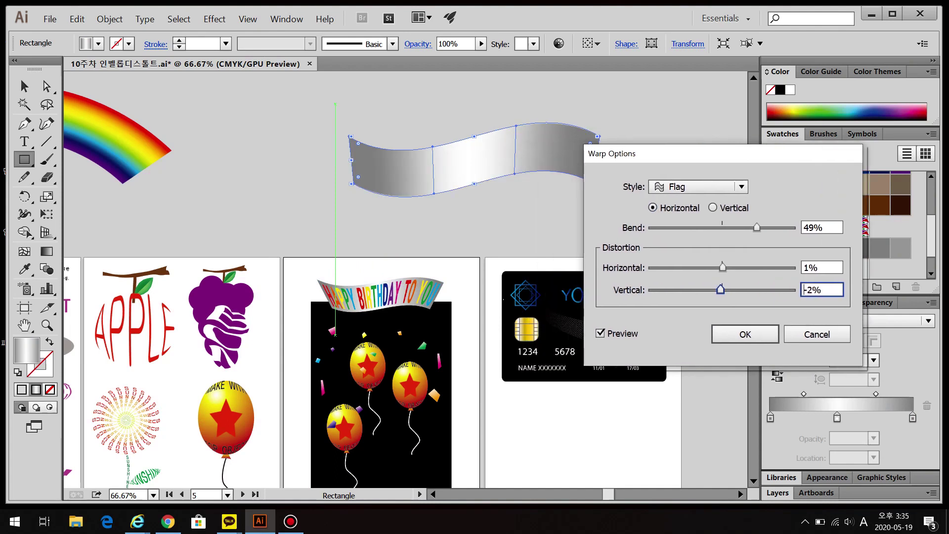
key("Down")
key("Down")
key("Down")
key("Down")
key("Down")
key("Down")
key("Down")
key("Down")
key("Down")
key("Down")
key("Down")
key("Down")
key("Down")
key("Down")
key("Down")
key("Down")
key("Up")
key("Up")
key("Up")
key("Up")
key("Up")
key("Return")
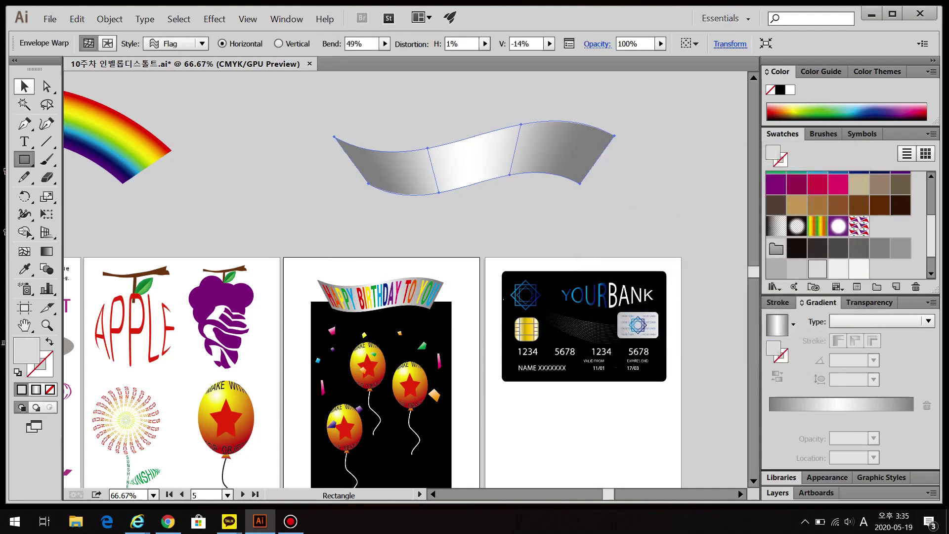
Expand the flag-warped gradient rectangle into a regular shape and keep it selected
key("v")
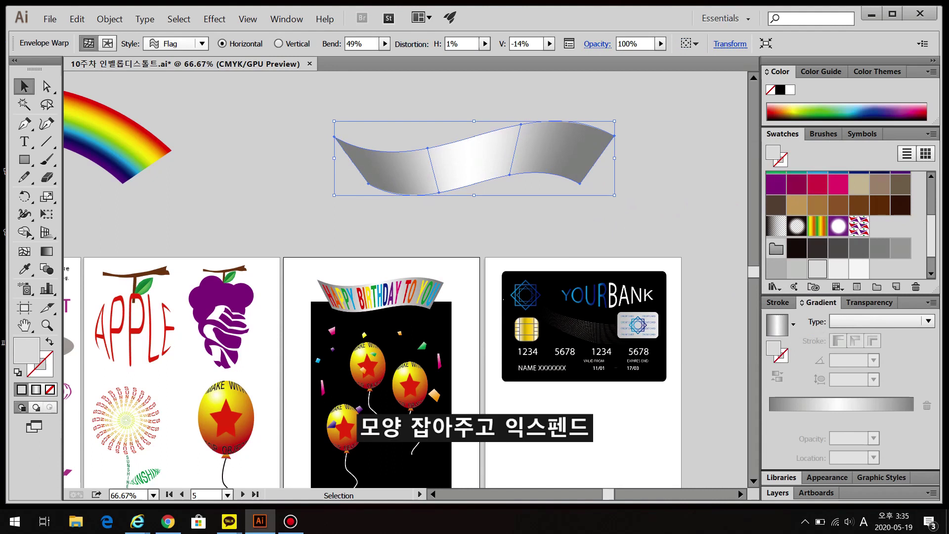
left_click(109, 19)
mouse_move(148, 284)
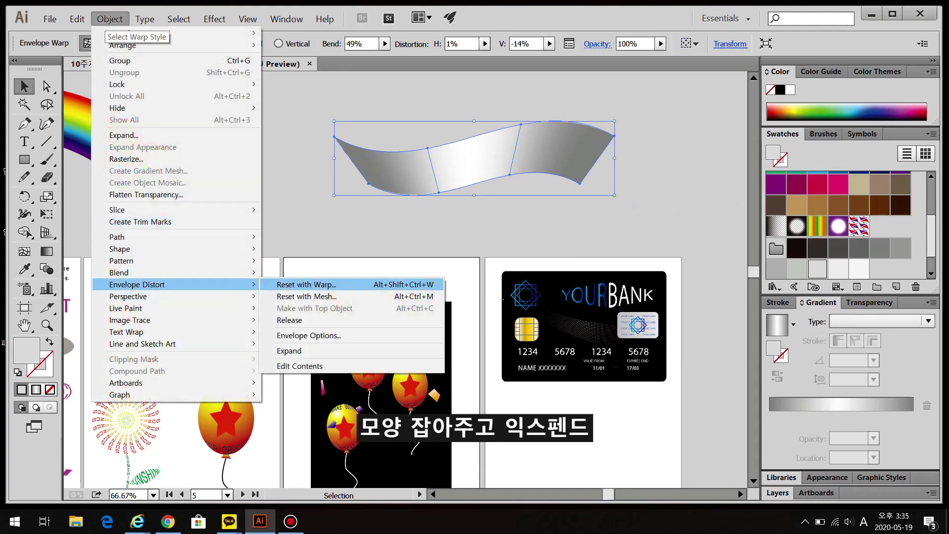
left_click(289, 350)
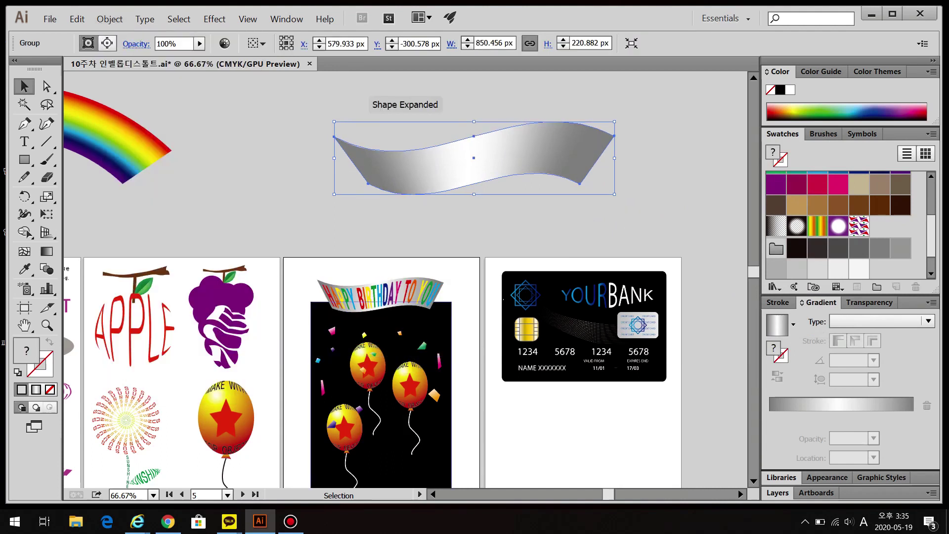
key("ctrl+shift+a")
key("ctrl+z")
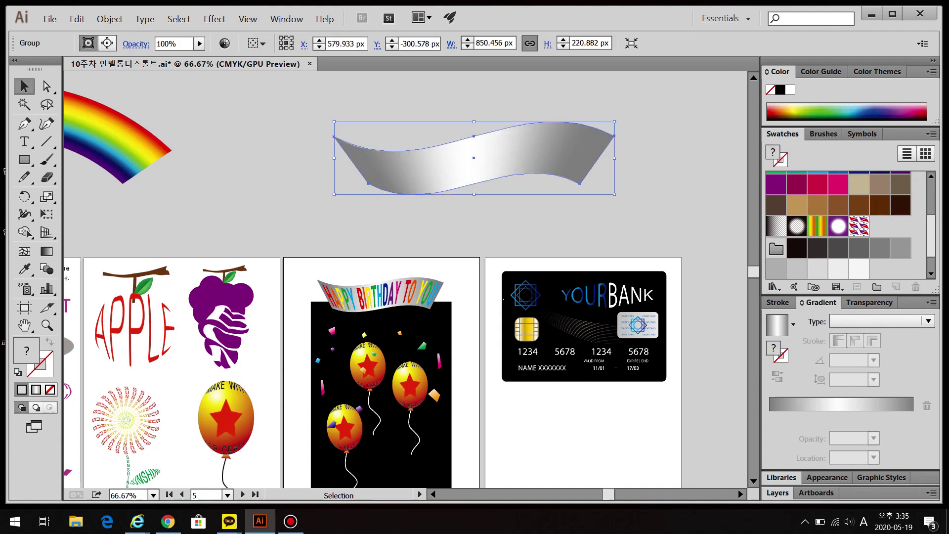
Create an inner copy of the wavy banner with a -12 px offset path and fill that inner shape with black
left_click(109, 19)
mouse_move(148, 236)
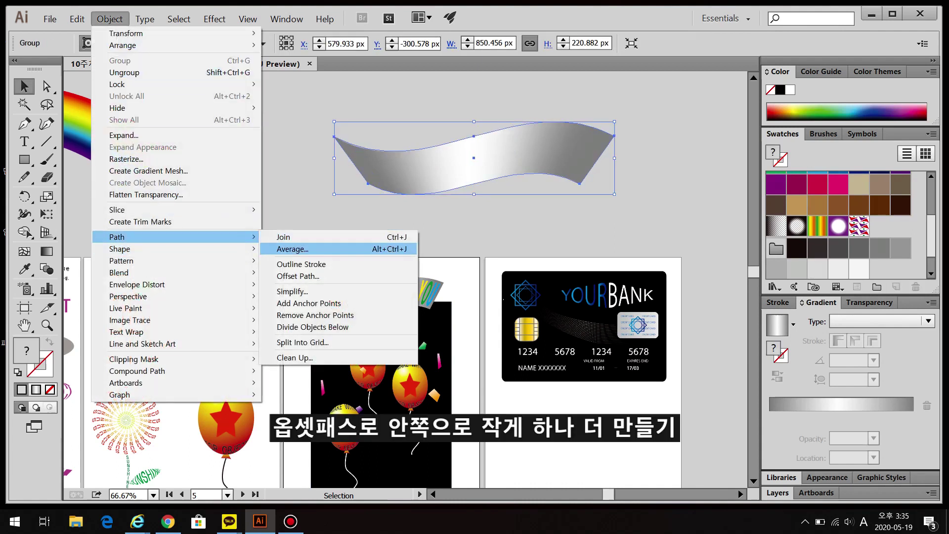
left_click(296, 276)
key("alt+p")
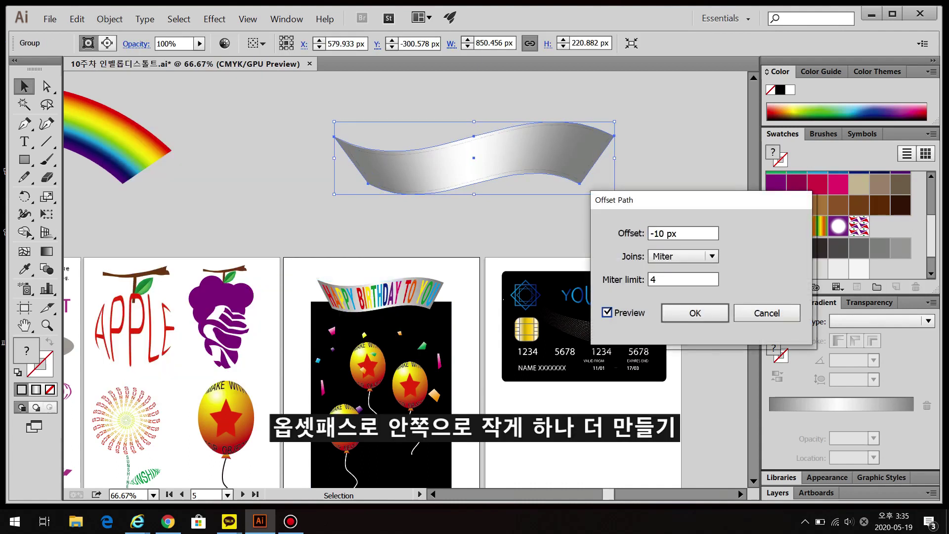
key("Down")
key("Down")
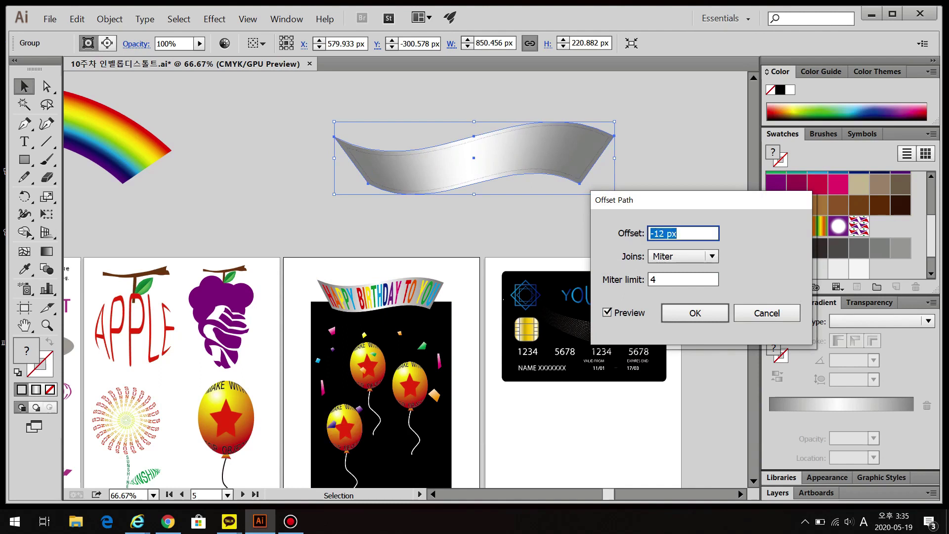
key("Return")
left_click(838, 182)
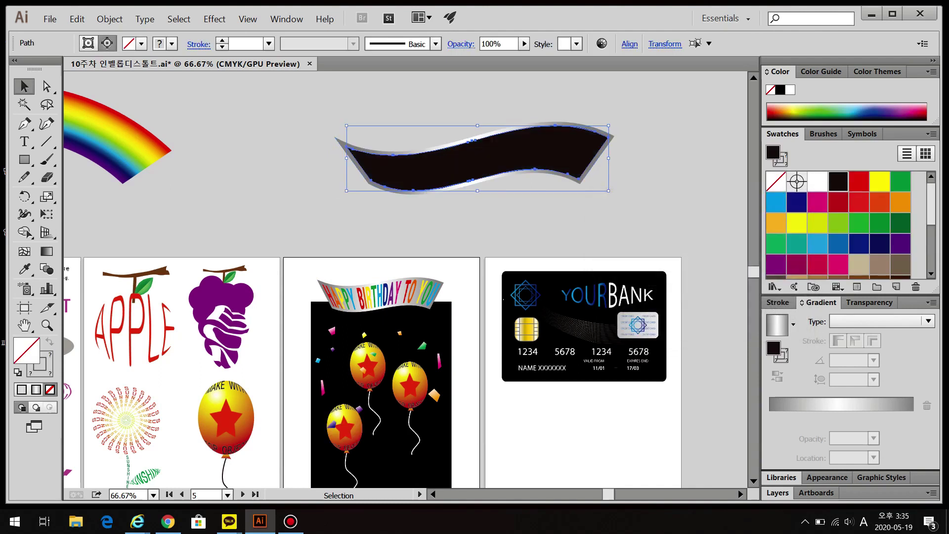
key("ctrl+shift+a")
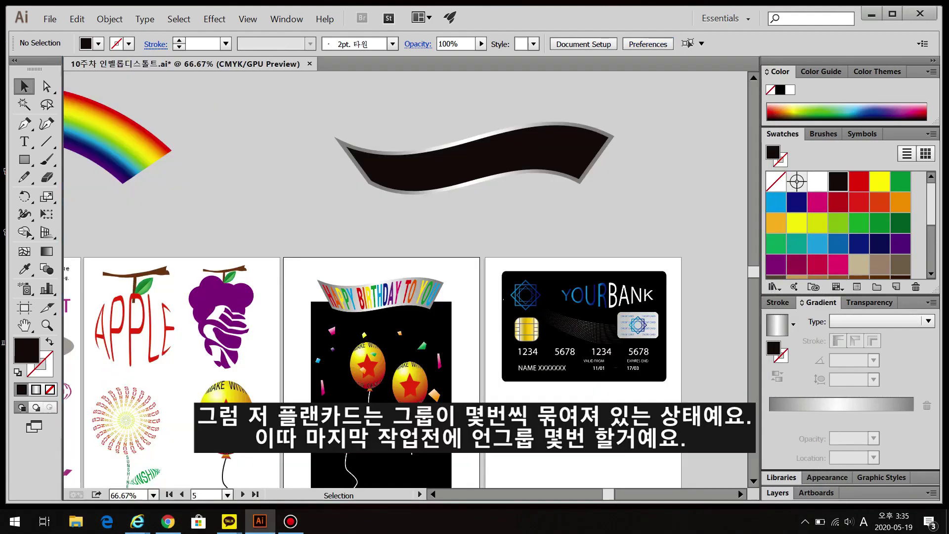
left_click_drag(456, 105, 519, 192)
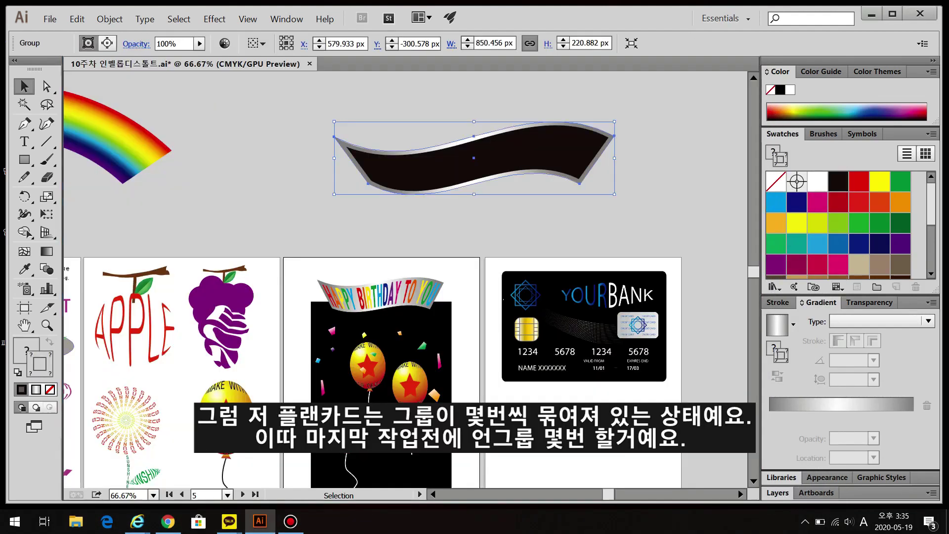
key("x")
key("ctrl+shift+a")
left_click(519, 164)
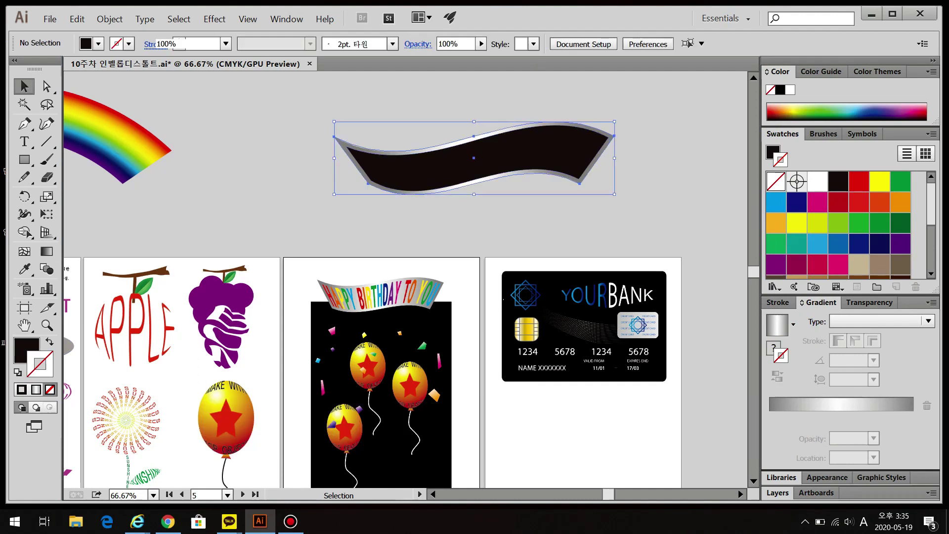
key("ctrl+shift+a")
Add the text "HAPPY BIRTHDAY" on the empty canvas just above the wavy banner
key("t")
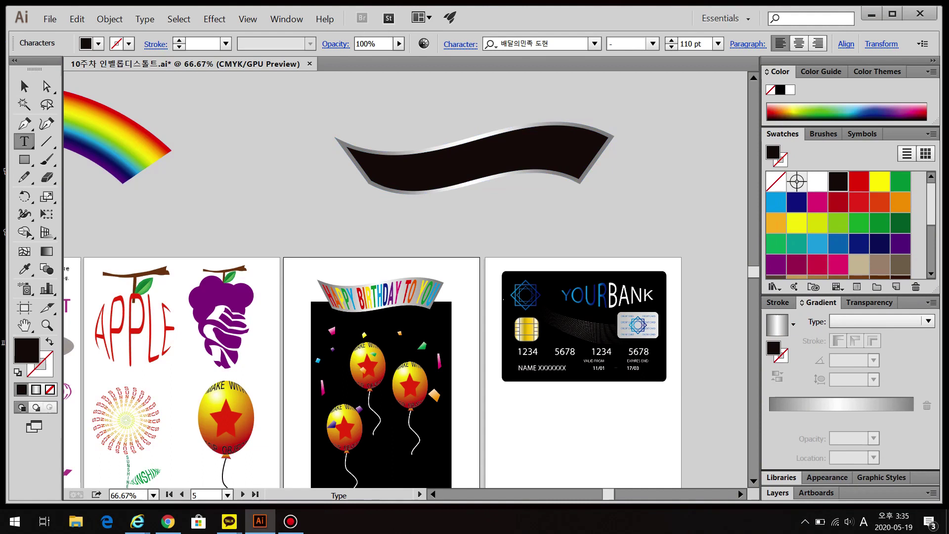
scroll(411, 289, "up", 2)
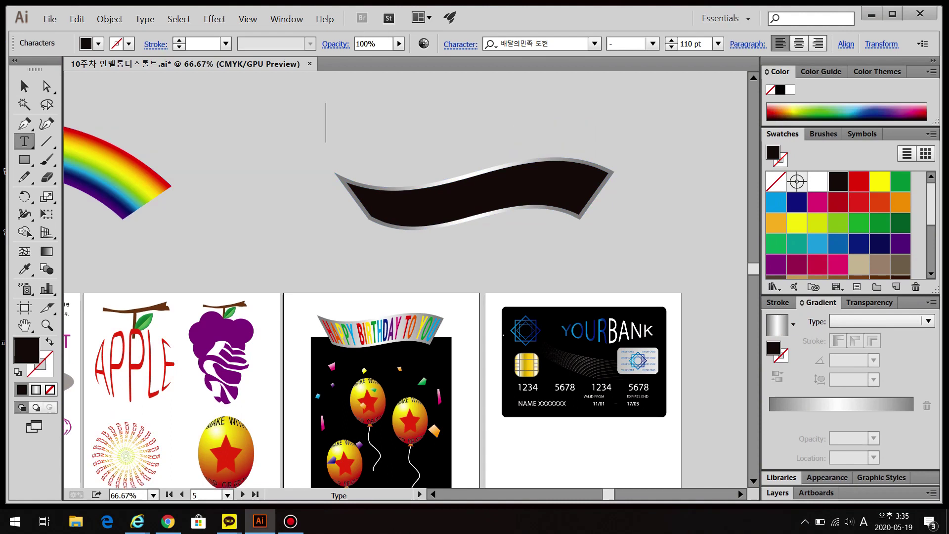
type("HAPPY")
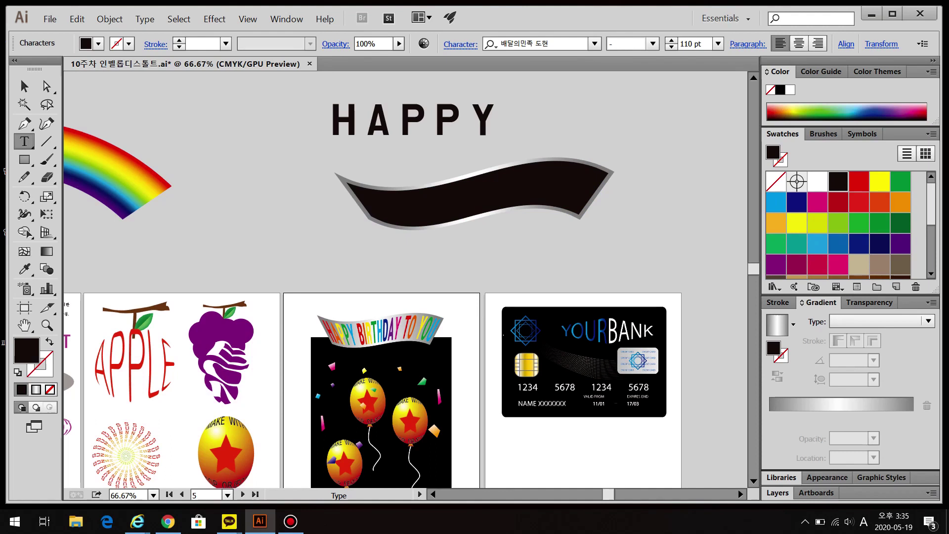
type(" BI")
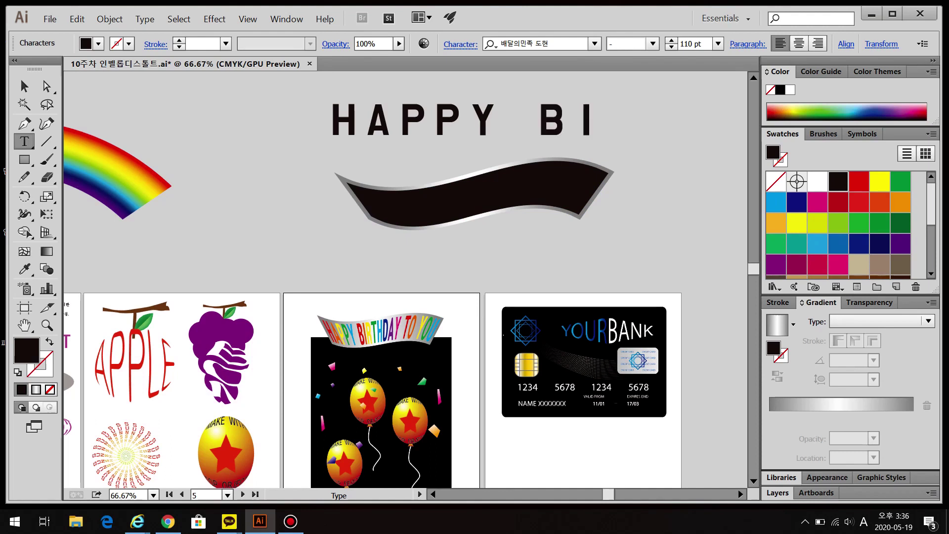
type("RTH")
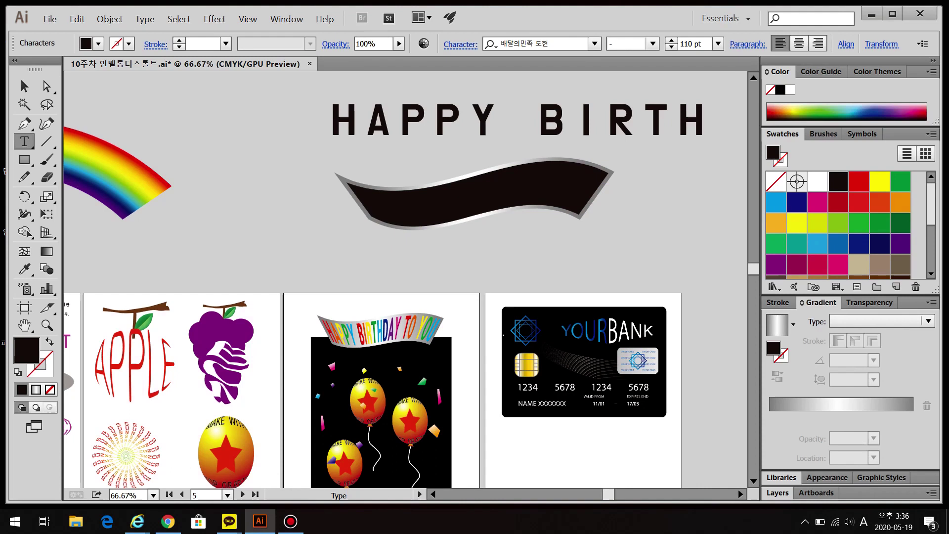
type("D")
Tighten the letter spacing of the whole HAPPY BIRTHDAY text so it spans roughly the banner's width
key("ctrl+a")
key("alt+Left")
key("alt+Left")
key("alt+Left")
key("alt+Left")
key("alt+Left")
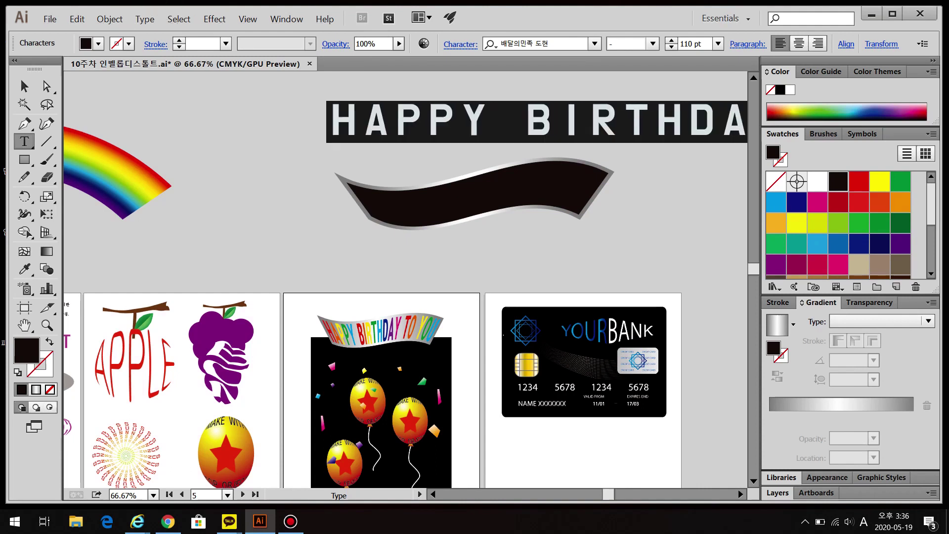
key("alt+Left")
key("alt+Left")
key("alt+Left")
key("alt+Left")
key("alt+Left")
key("alt+Left")
key("alt+Left")
key("alt+Left")
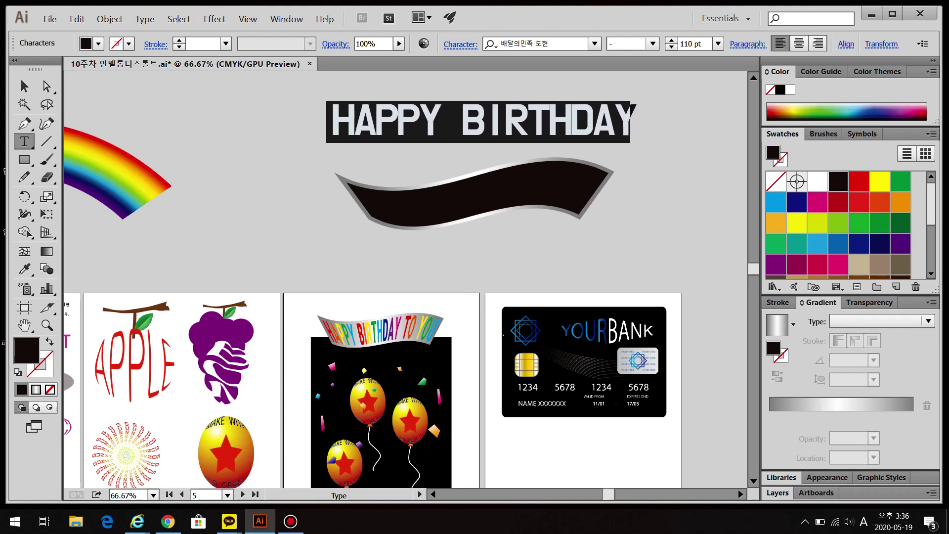
Color the H of HAPPY red and the A yellow in the text above the banner
key("Left")
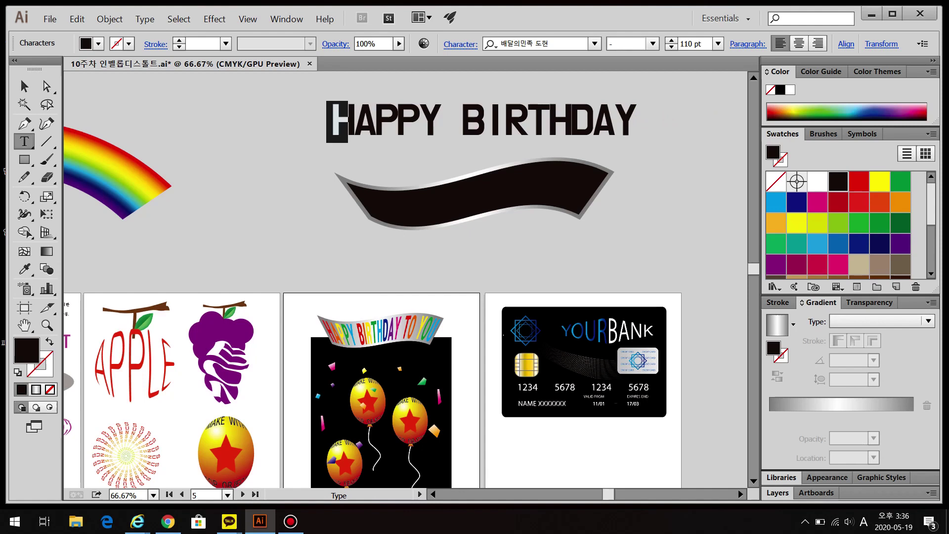
left_click(858, 180)
key("Right")
key("shift+Right")
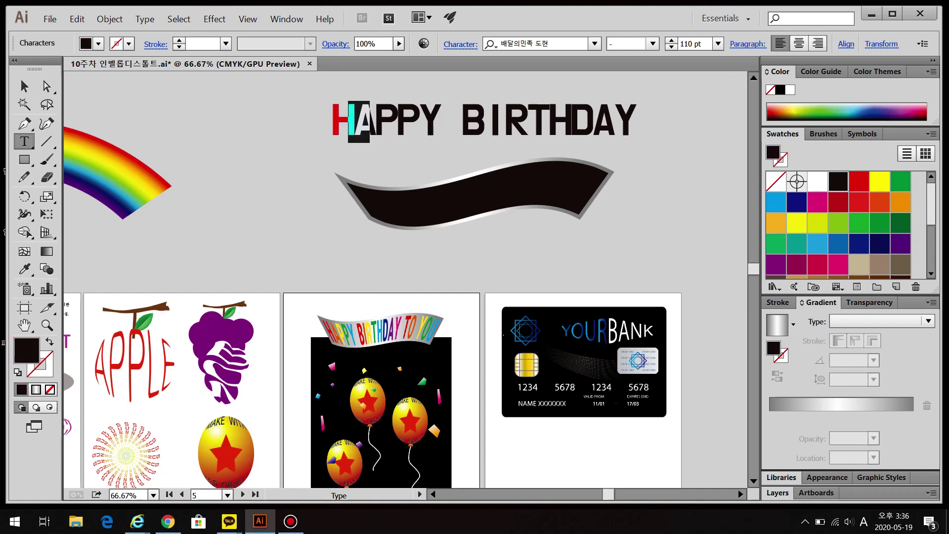
left_click(879, 180)
key("Right")
Color the first P of HAPPY dark red, the second P navy blue and the Y orange
left_click(836, 200)
key("shift+Right")
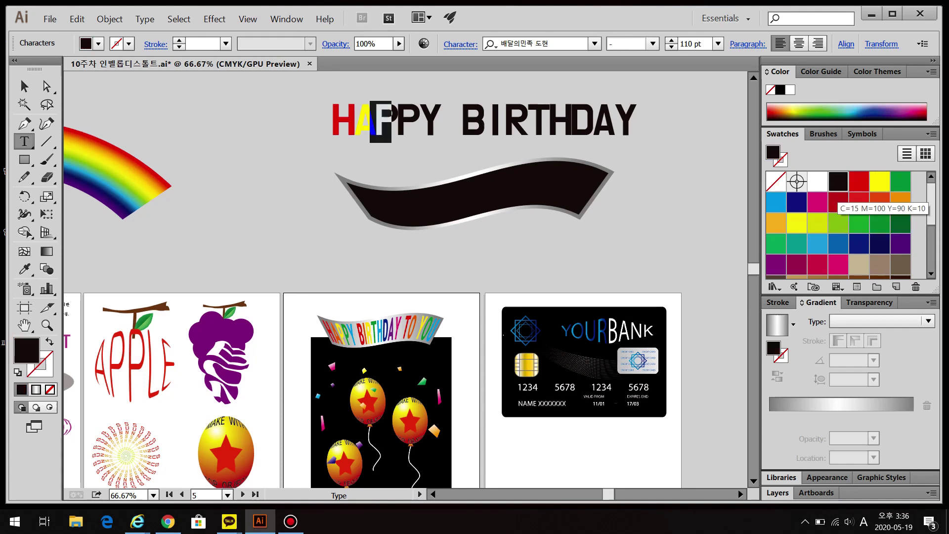
left_click(838, 201)
key("Right")
key("shift+Right")
left_click(859, 242)
key("Right")
key("shift+Right")
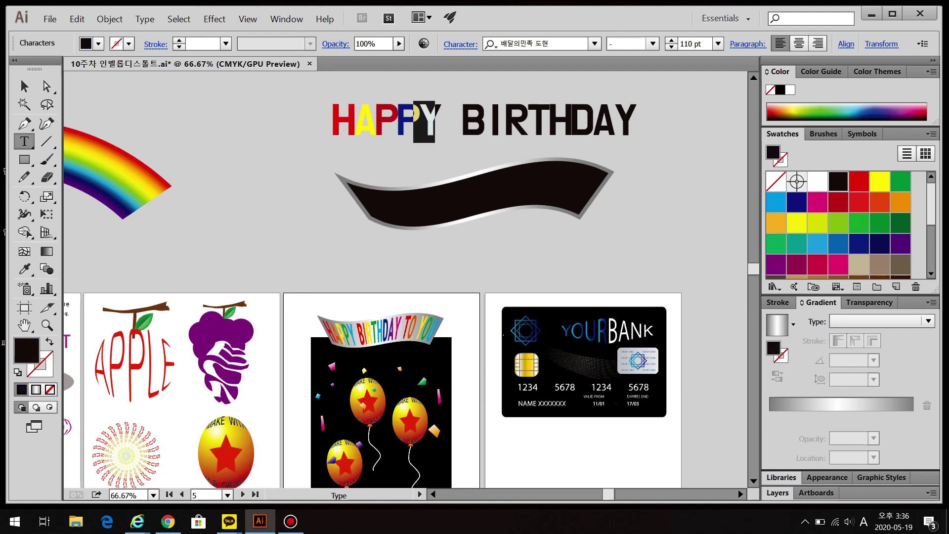
left_click(775, 222)
Color the I of BIRTHDAY yellow and its H and D green, leaving text editing with nothing selected
left_click(796, 223)
left_click_drag(543, 121, 586, 122)
left_click(858, 222)
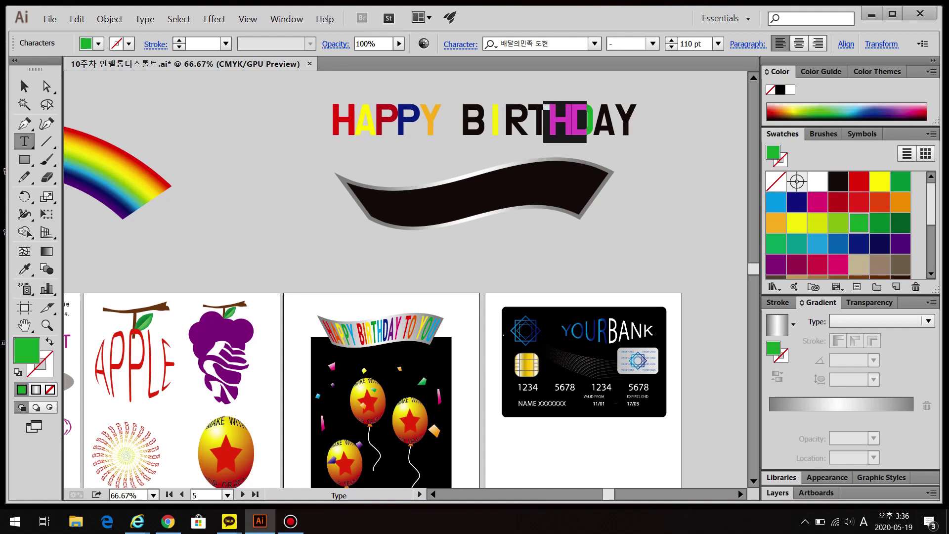
key("Escape")
key("ctrl+shift+a")
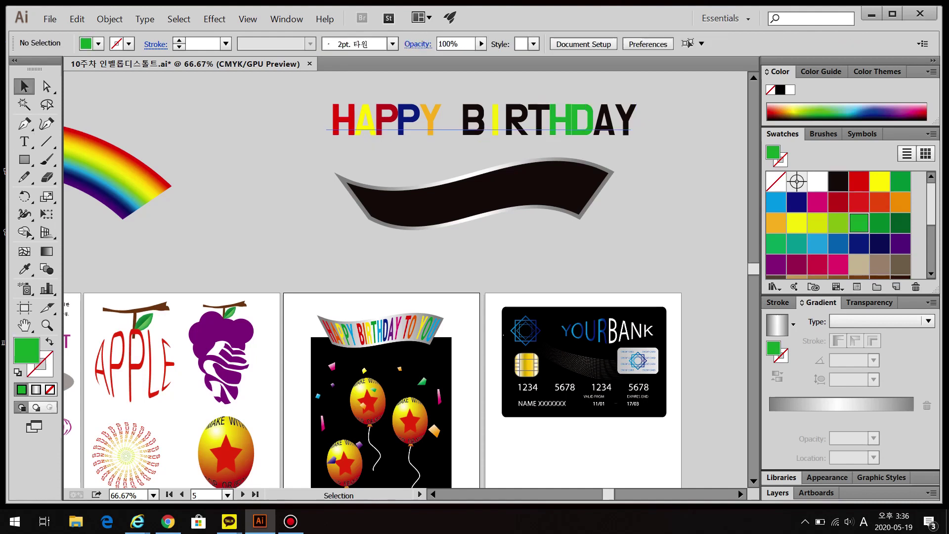
Ungroup the wavy banner repeatedly until only its clip group is left
right_click(461, 200)
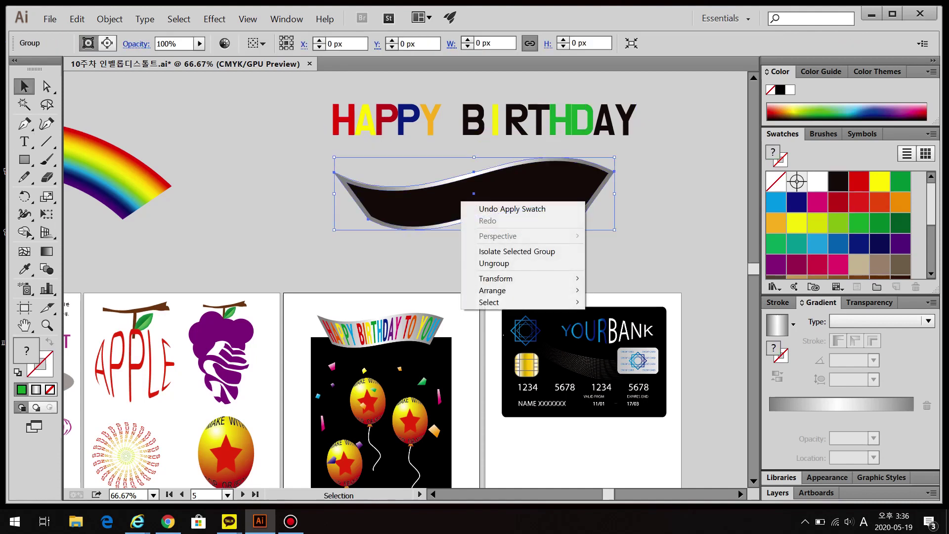
left_click(544, 257)
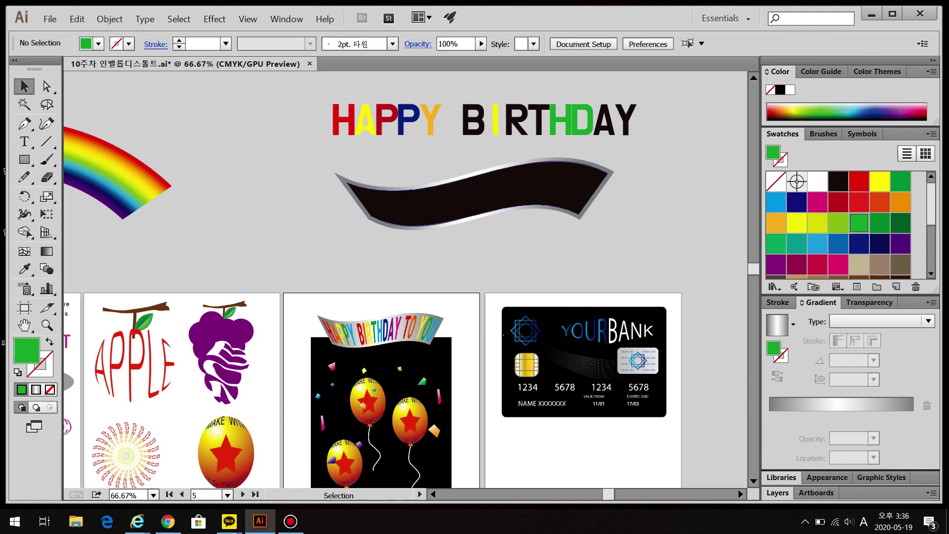
right_click(549, 184)
left_click(581, 247)
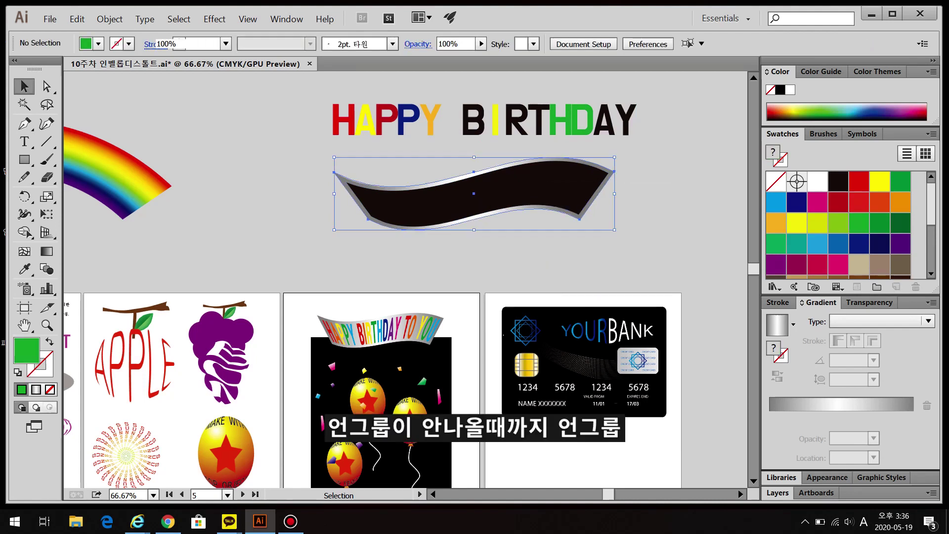
right_click(544, 185)
left_click(574, 247)
Move the banner's clip group slightly down and to the left and release its clipping mask
right_click(560, 201)
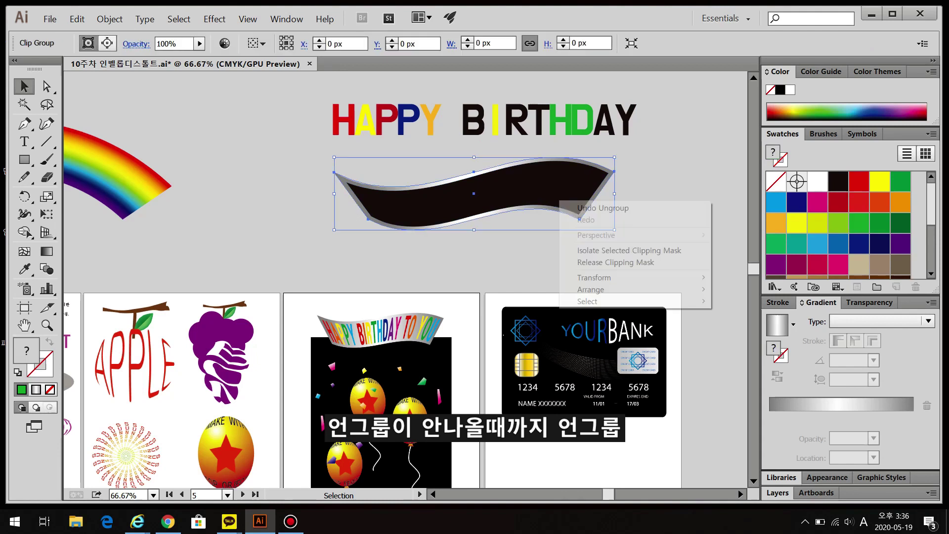
key("alt+o")
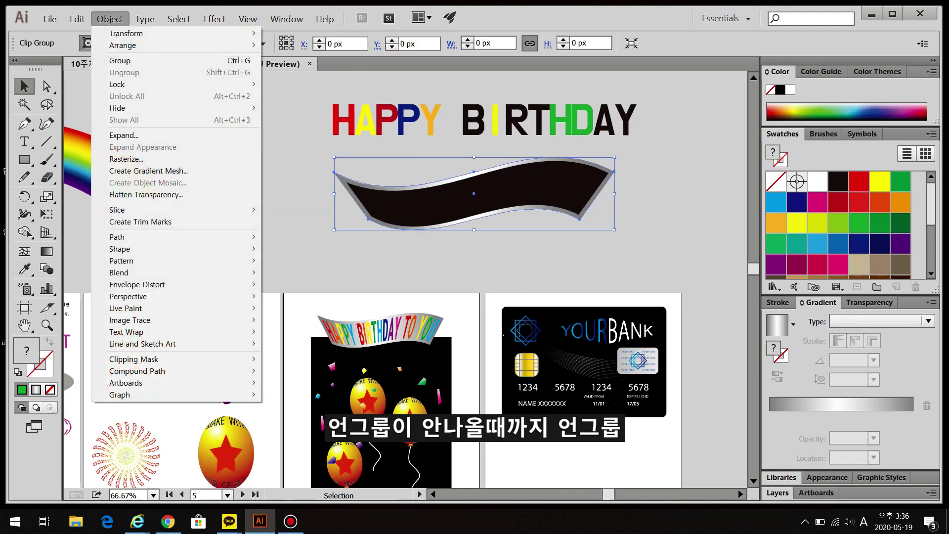
left_click(425, 262)
left_click_drag(484, 197, 462, 212)
right_click(359, 214)
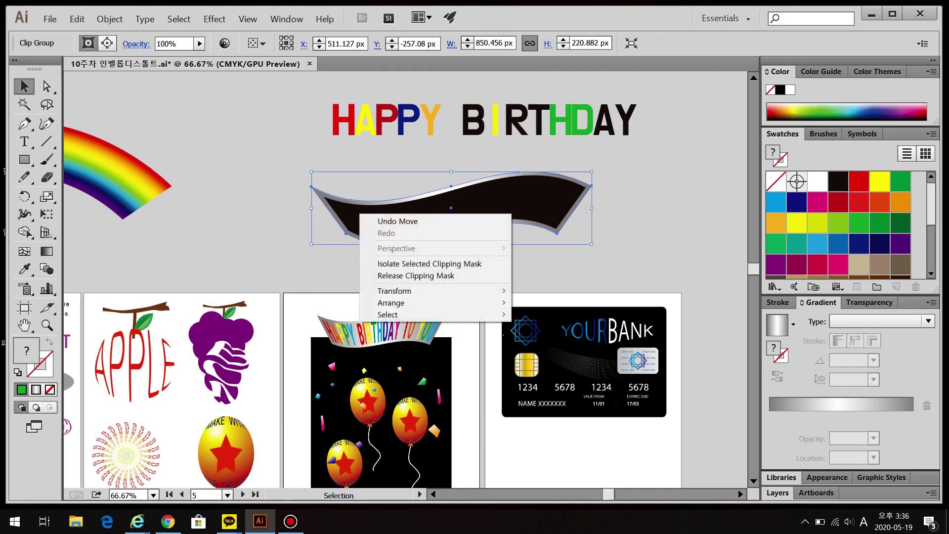
left_click(395, 275)
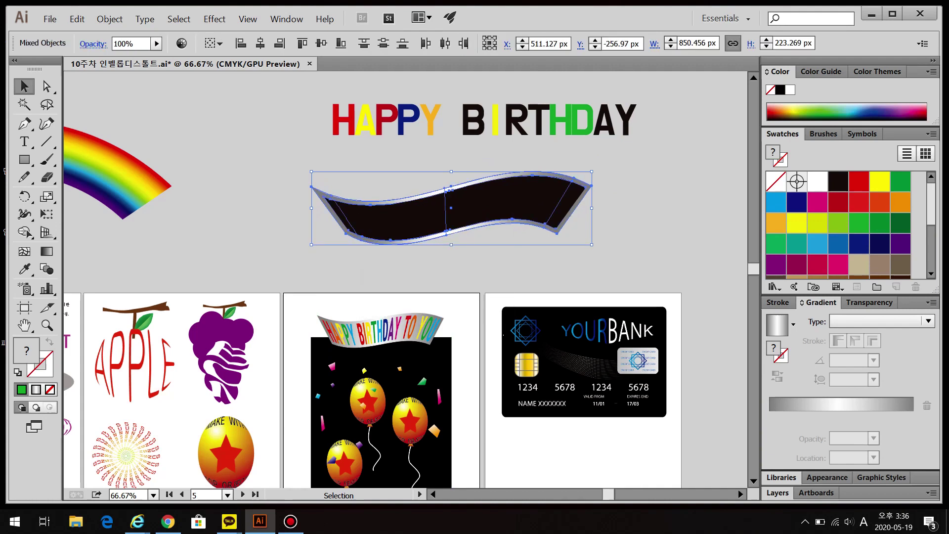
Pull the stacked black shapes off the gradient banner, delete the extra one and place the other back over the banner
left_click(444, 211)
left_click_drag(445, 210, 457, 189)
left_click_drag(338, 176, 448, 154)
left_click_drag(386, 193, 295, 262)
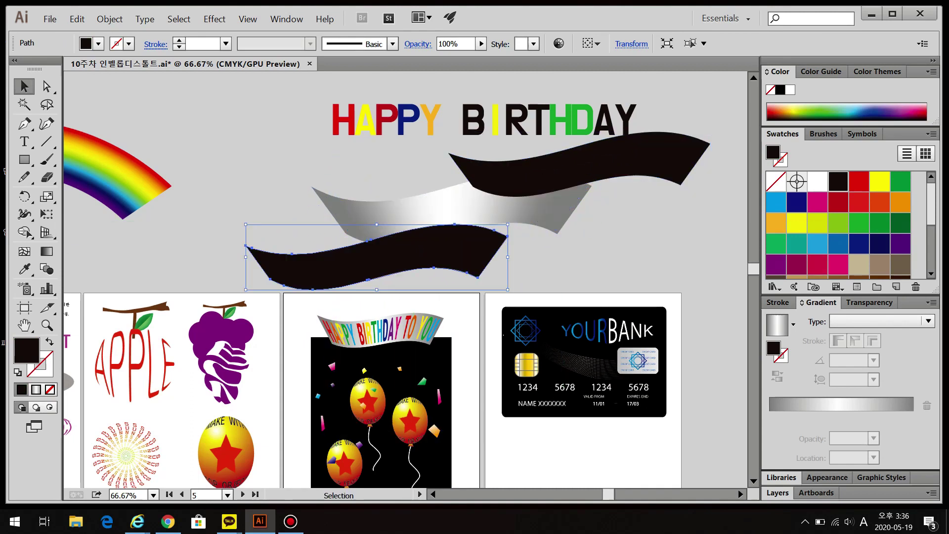
key("Delete")
left_click_drag(579, 164, 454, 208)
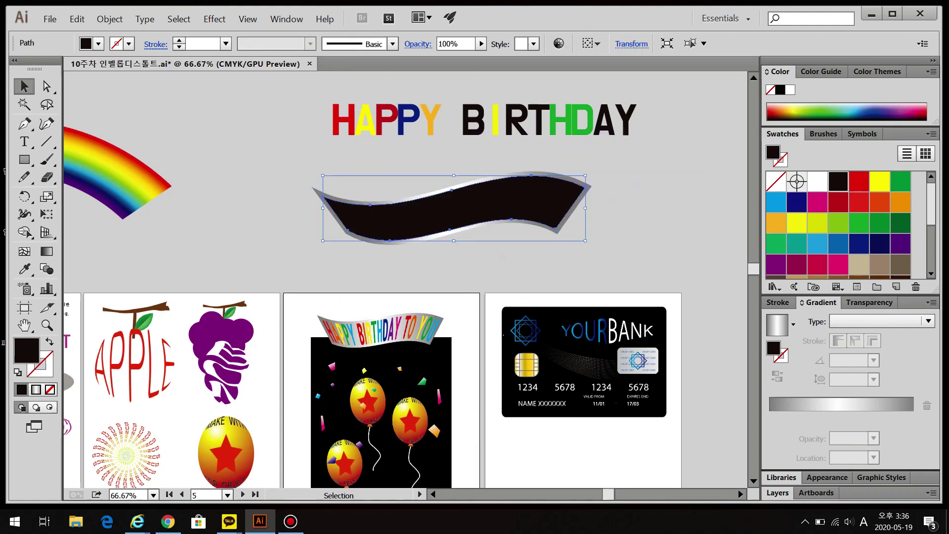
Bring the black wavy shape to the front and warp the HAPPY BIRTHDAY text into it with Make with Top Object
right_click(510, 202)
mouse_move(544, 353)
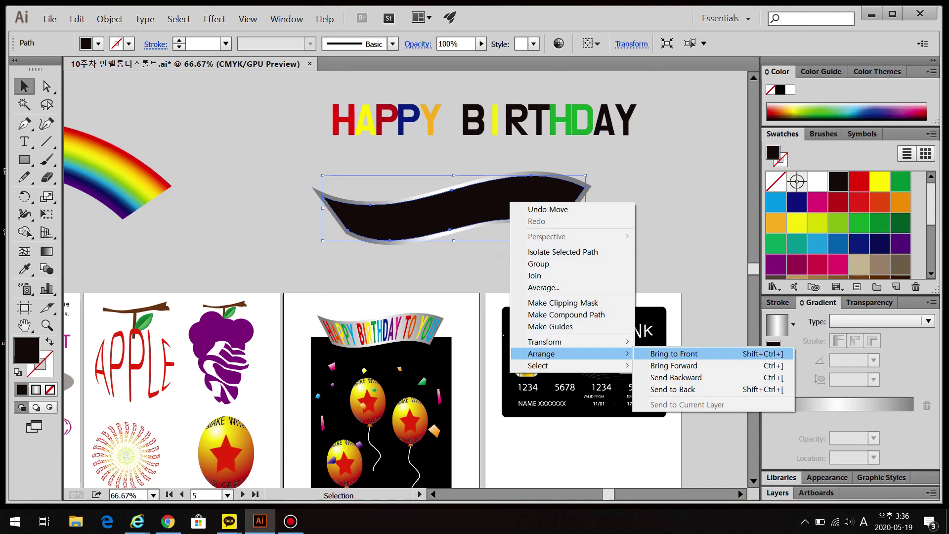
left_click(673, 354)
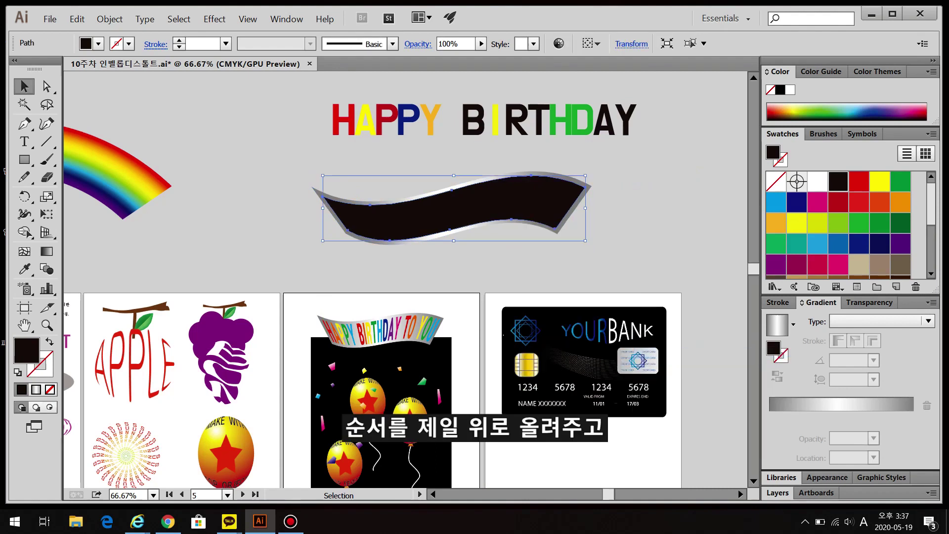
left_click(385, 121, "shift")
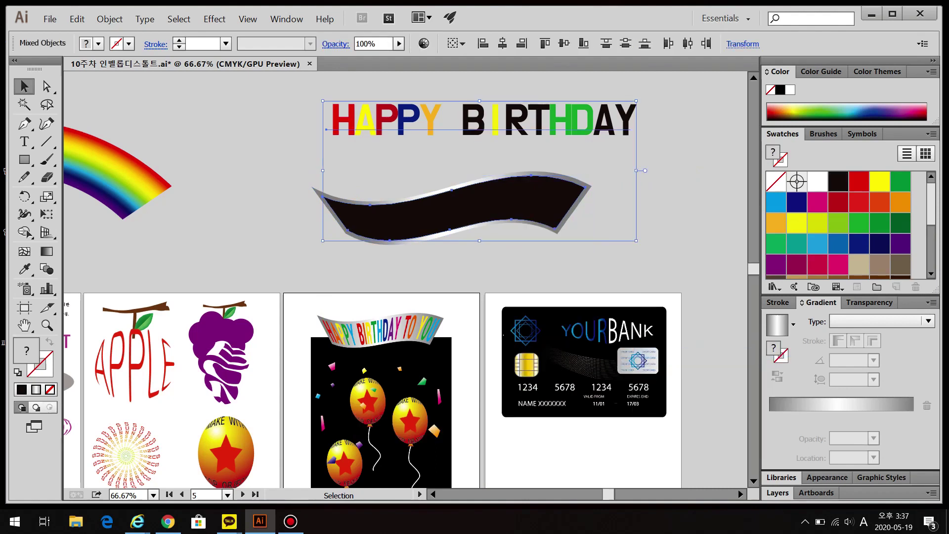
key("ctrl+alt+c")
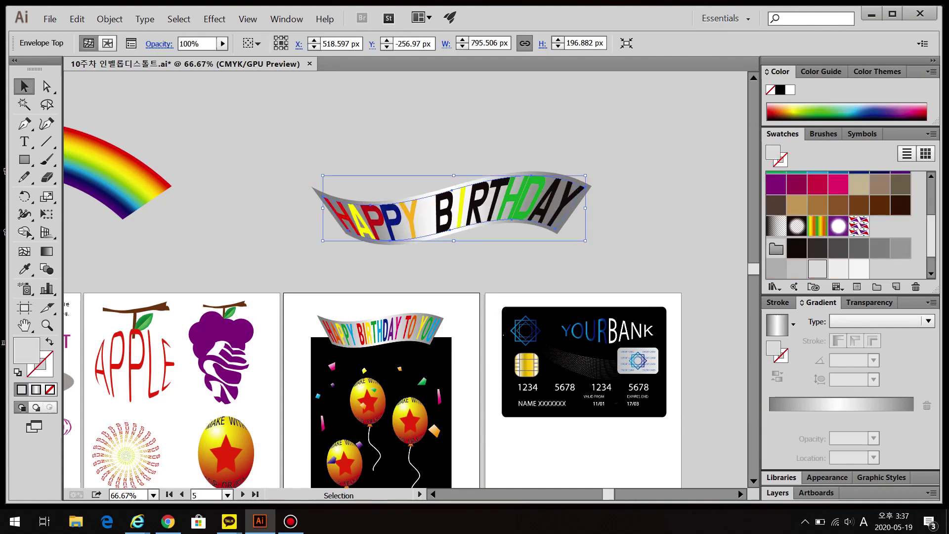
Select the gradient banner together with its warped lettering and move both up and to the right
key("ctrl+shift+a")
left_click_drag(502, 203, 436, 155)
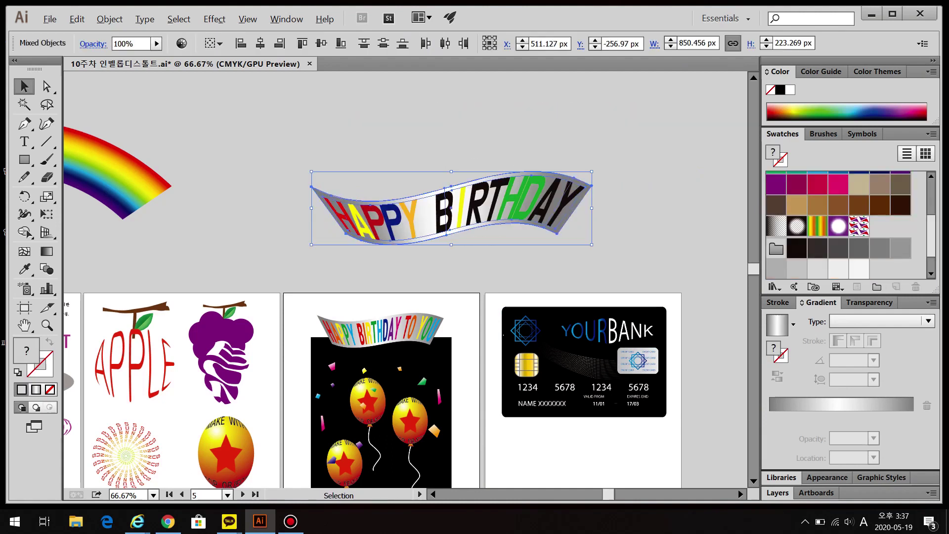
key("ctrl+minus")
left_click_drag(465, 190, 539, 114)
Draw a tall rectangle hanging below the banner at nearly its width, fill it with black and send it to the back
key("ctrl+shift+a")
key("m")
left_click_drag(439, 122, 642, 369)
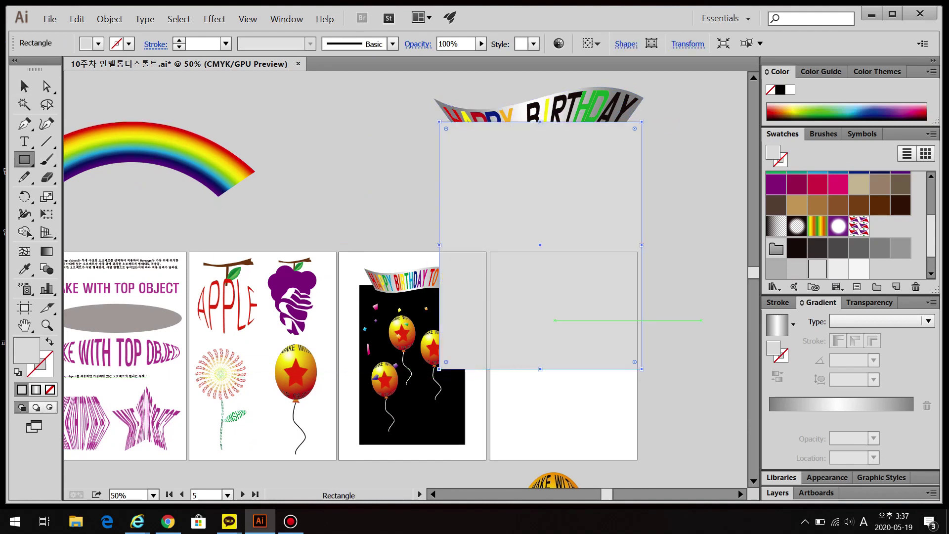
left_click(796, 248)
key("ctrl+shift+bracketleft")
Move the banner and black rectangle together onto the empty canvas to the right of the artboards
key("v")
key("ctrl+minus")
left_click_drag(368, 102, 463, 149)
left_click_drag(444, 159, 610, 184)
key("ctrl+shift+a")
Group the loose balloon with its string, move it onto the black rectangle and scale it down
scroll(405, 277, "down", 5)
left_click_drag(427, 264, 554, 421)
right_click(478, 269)
left_click(506, 318)
left_click_drag(466, 289, 603, 164)
left_click_drag(629, 273, 607, 213)
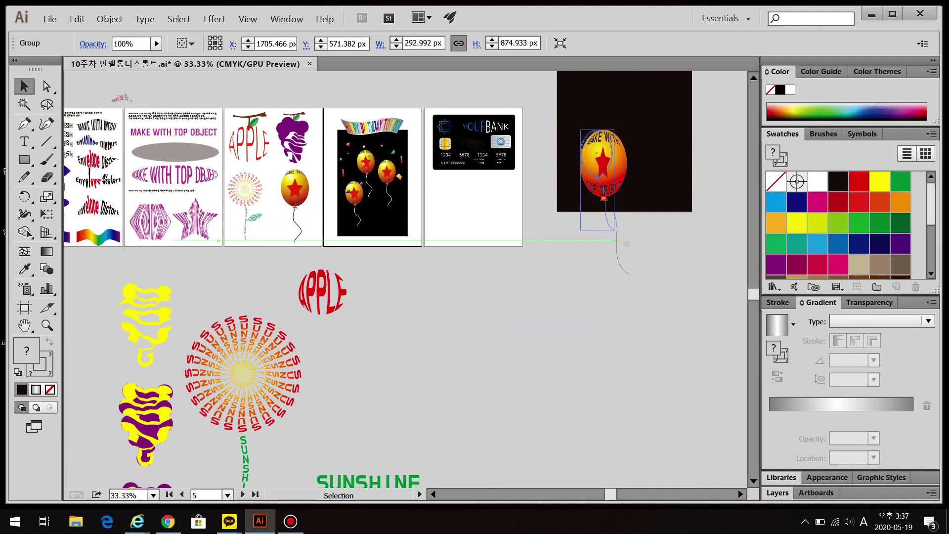
Arrange three copies of the balloon across the upper half of the black rectangle
scroll(593, 223, "up", 3)
left_click_drag(575, 243, 562, 196)
left_click_drag(562, 195, 646, 181)
key("ctrl+shift+a")
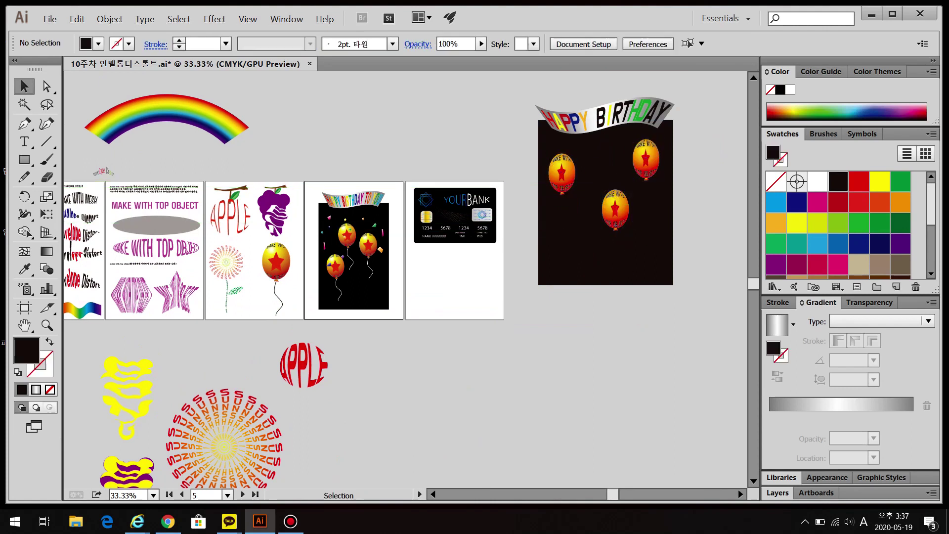
Select the strings of all three balloons and change their stroke color to light pink
key("a")
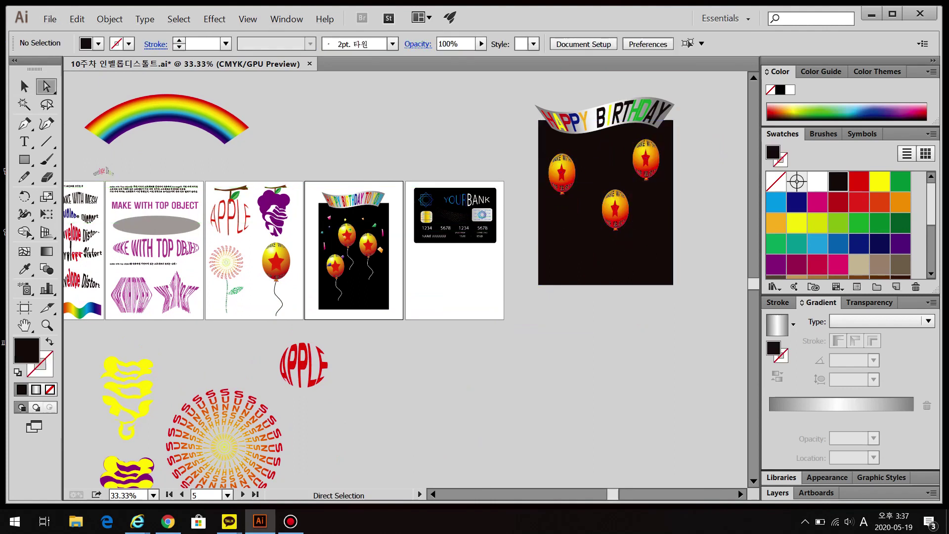
scroll(624, 246, "up", 2)
left_click(514, 163)
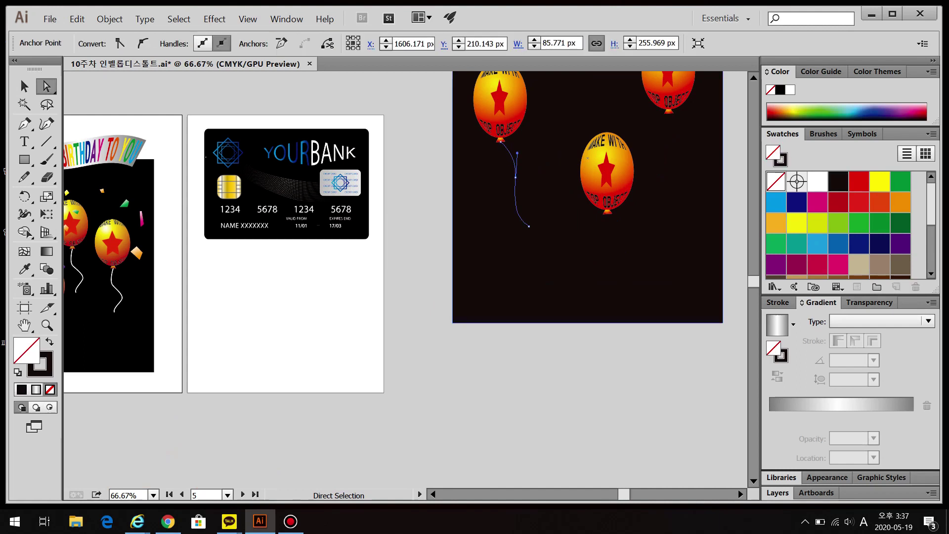
left_click(622, 262, "shift")
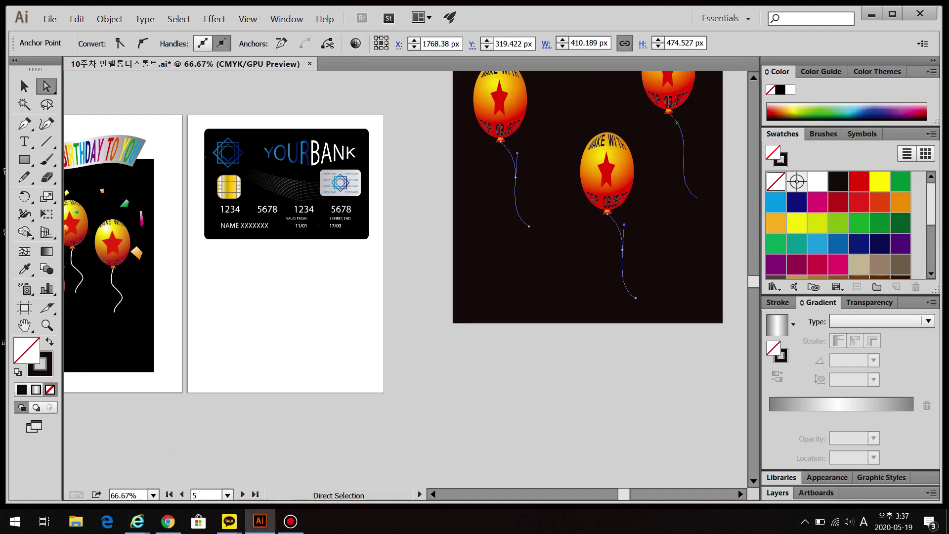
left_click(684, 158, "shift")
double_click(39, 363)
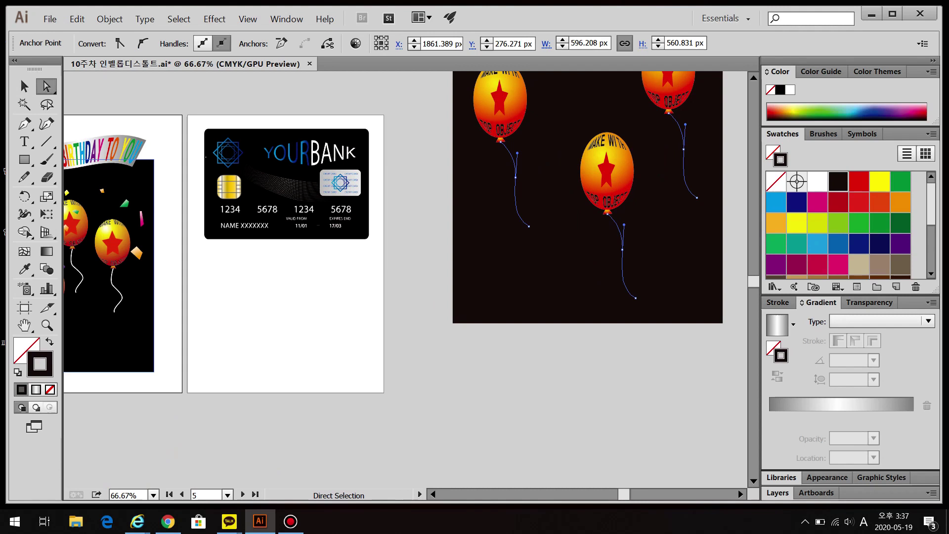
left_click(602, 131)
key("Return")
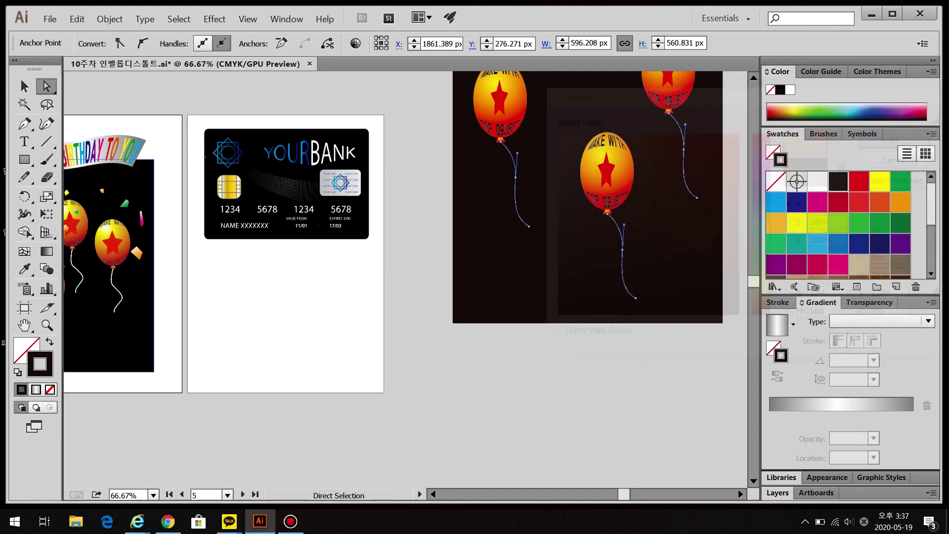
key("ctrl+shift+a")
key("ctrl+minus")
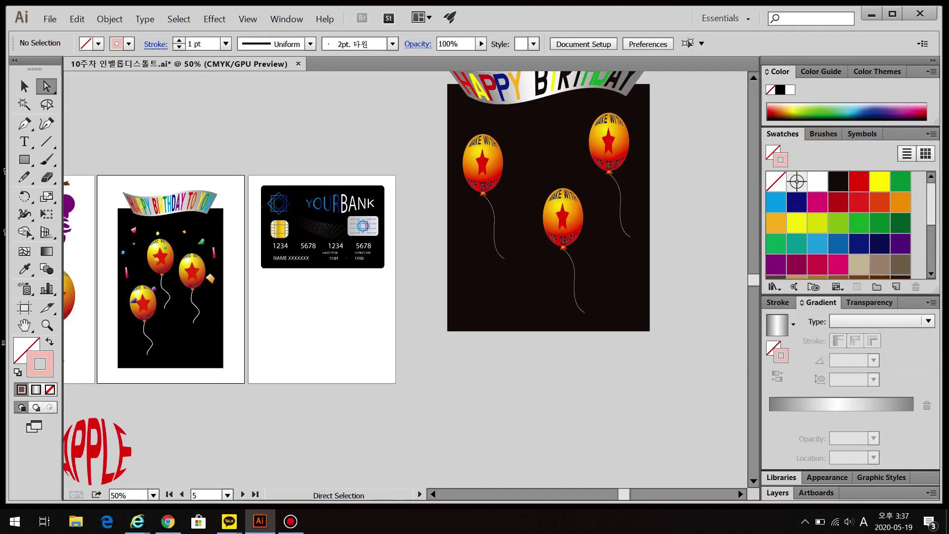
key("ctrl+minus")
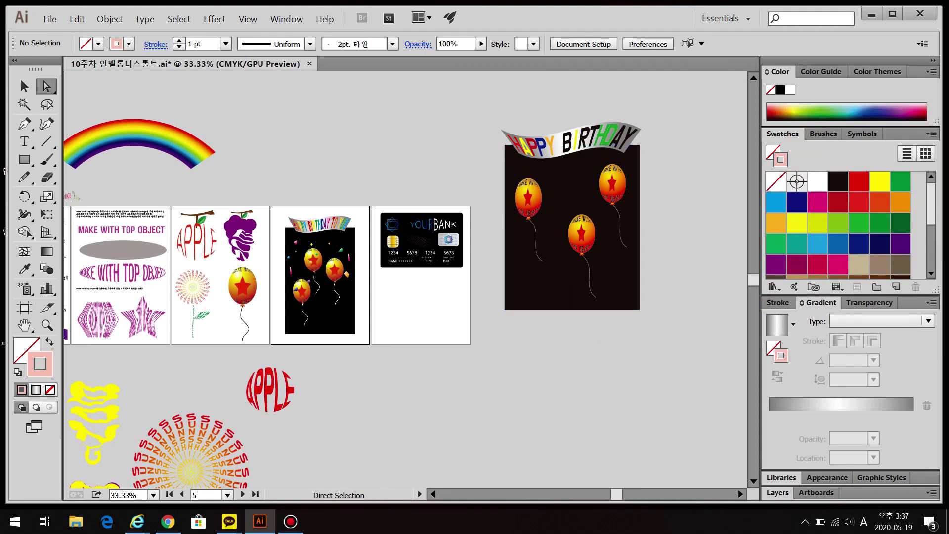
Draw a rounded rectangle about the bank card's width below the sample card and give it the light pink as fill without stroke
key("ctrl+plus")
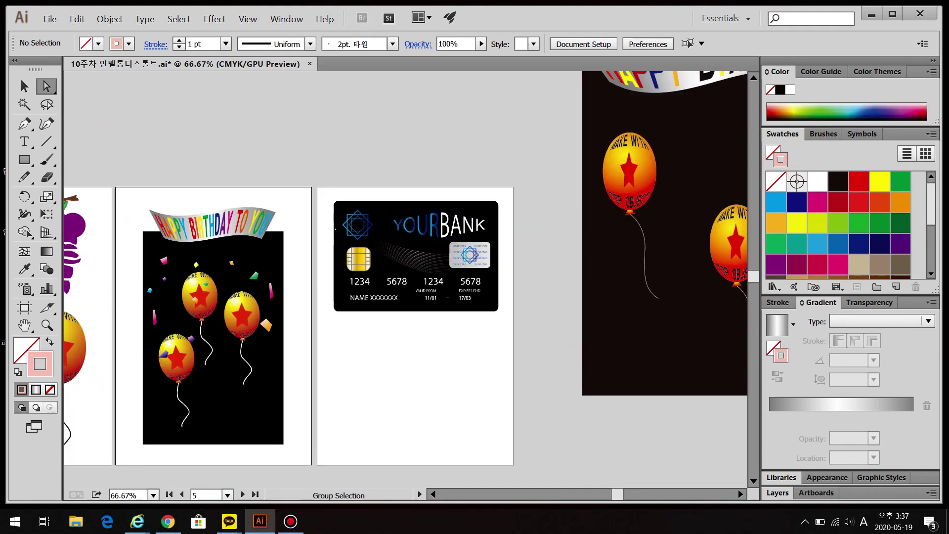
key("ctrl+plus")
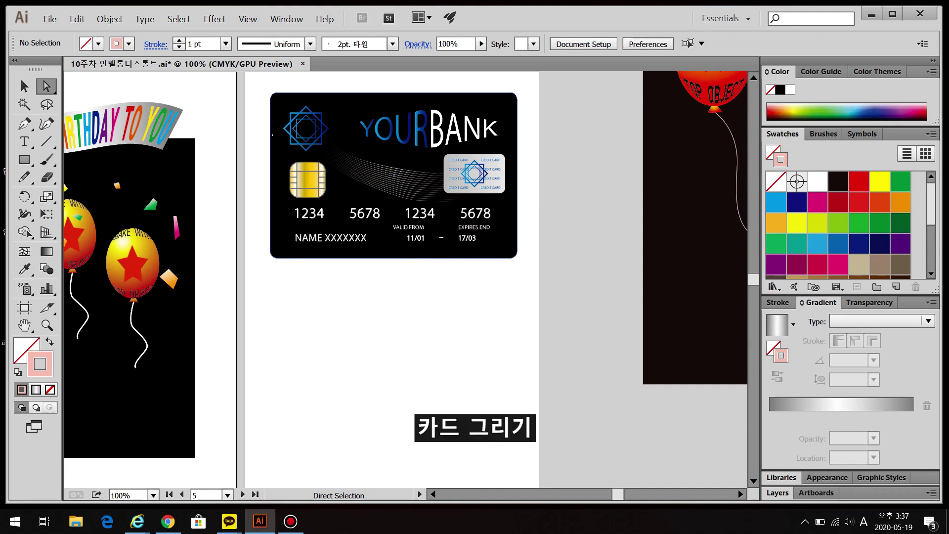
left_click(24, 159)
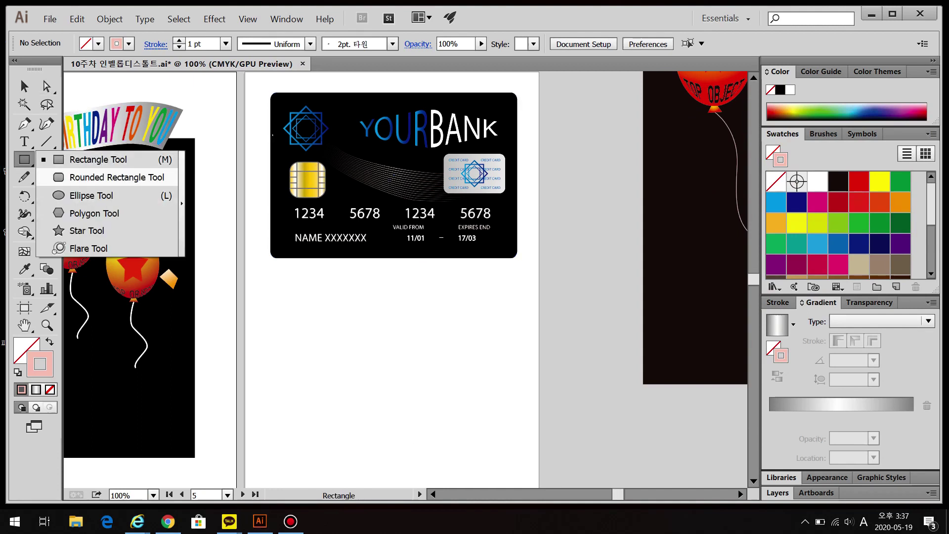
left_click(117, 177)
left_click_drag(269, 298, 514, 438)
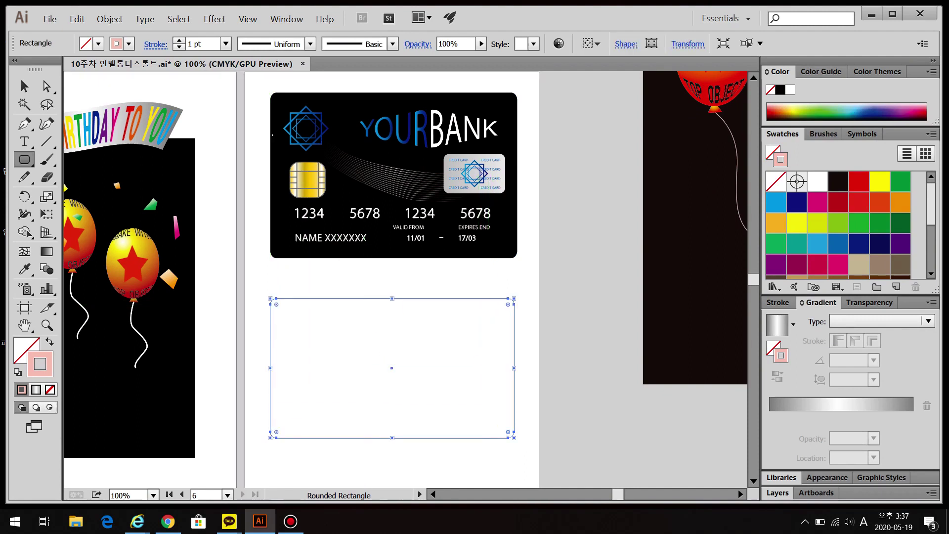
key("shift+x")
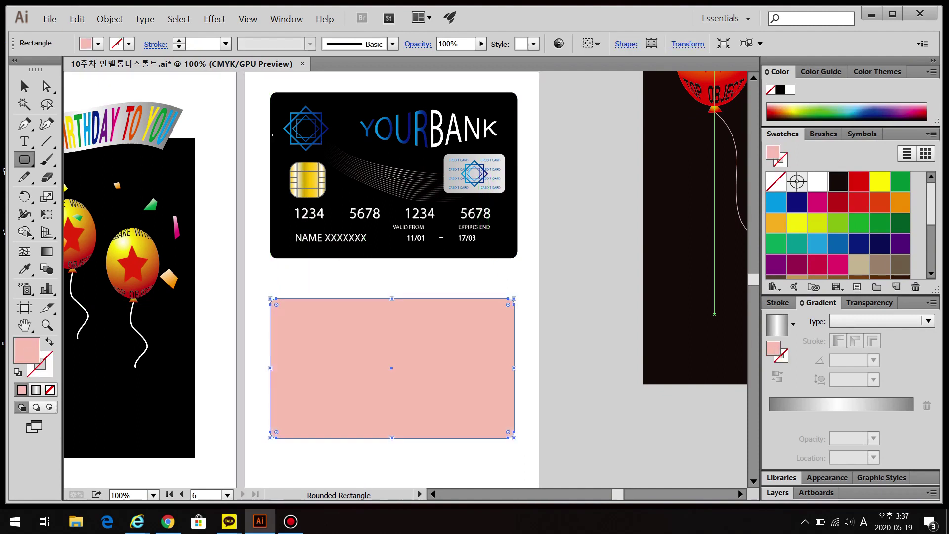
Fill the rounded card shape with black and deselect it
left_click(838, 181)
left_click(336, 278, "ctrl")
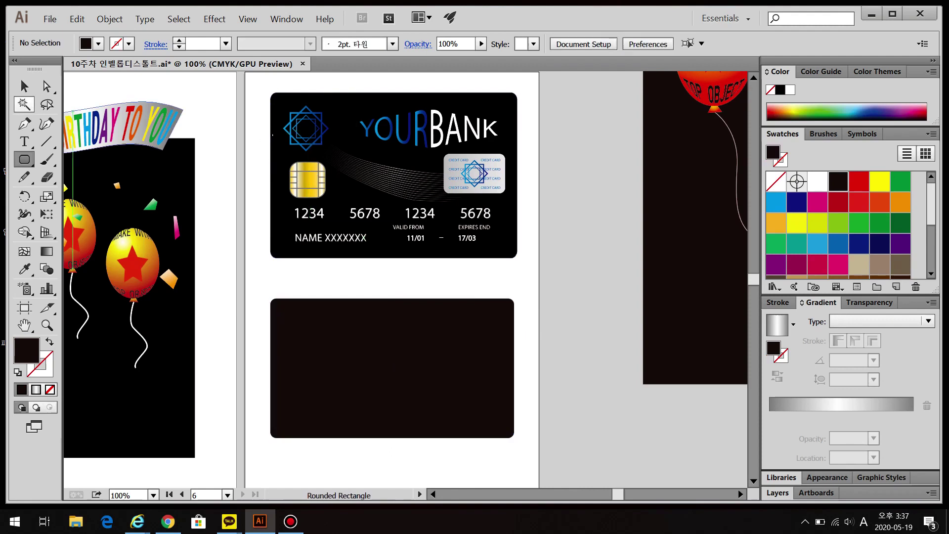
Draw a small square beside the artboard with no fill and a 7 pt black stroke
left_click_drag(24, 160, 74, 156)
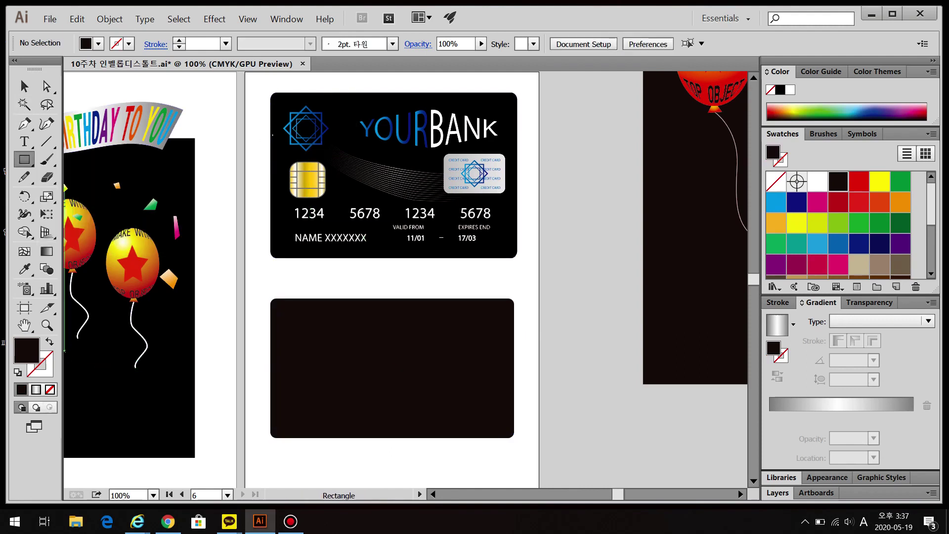
key("shift+x")
scroll(21, 79, "down", 3)
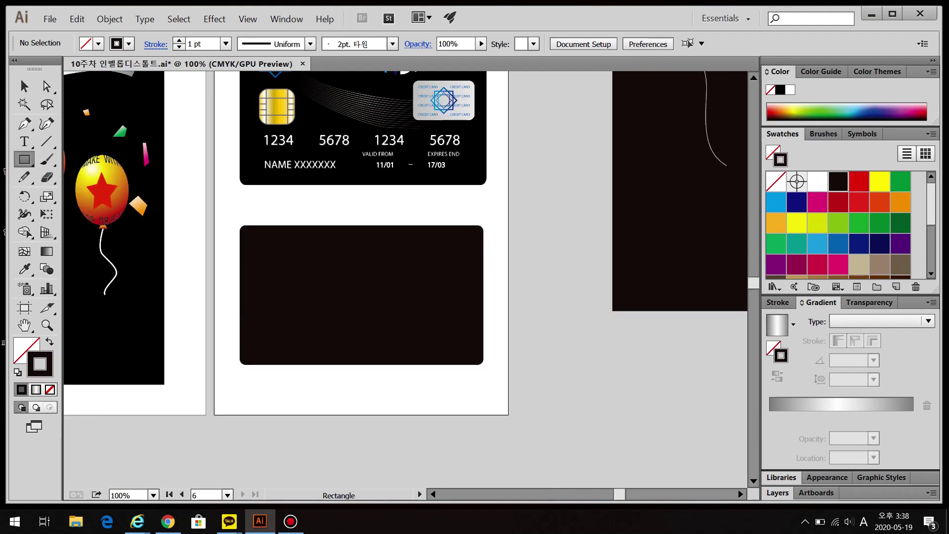
left_click_drag(598, 406, 603, 411)
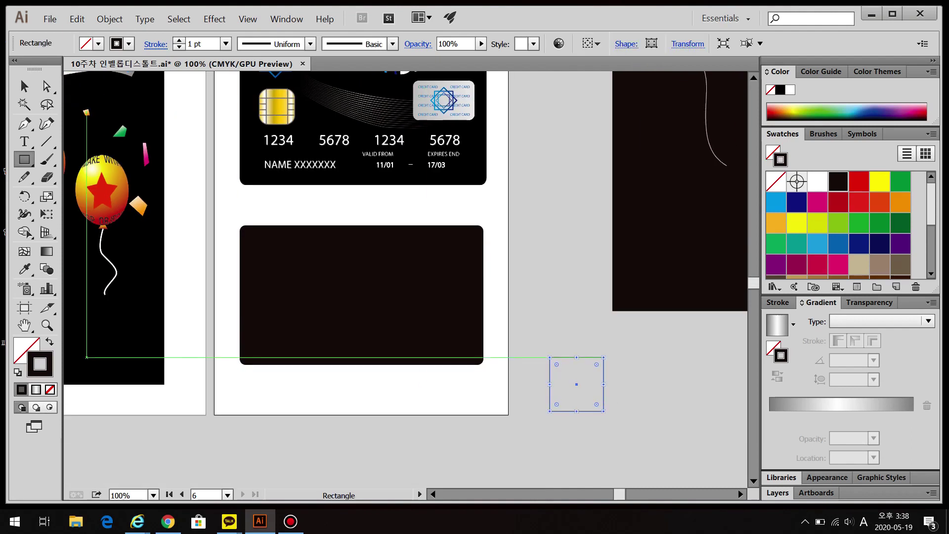
key("ctrl+F10")
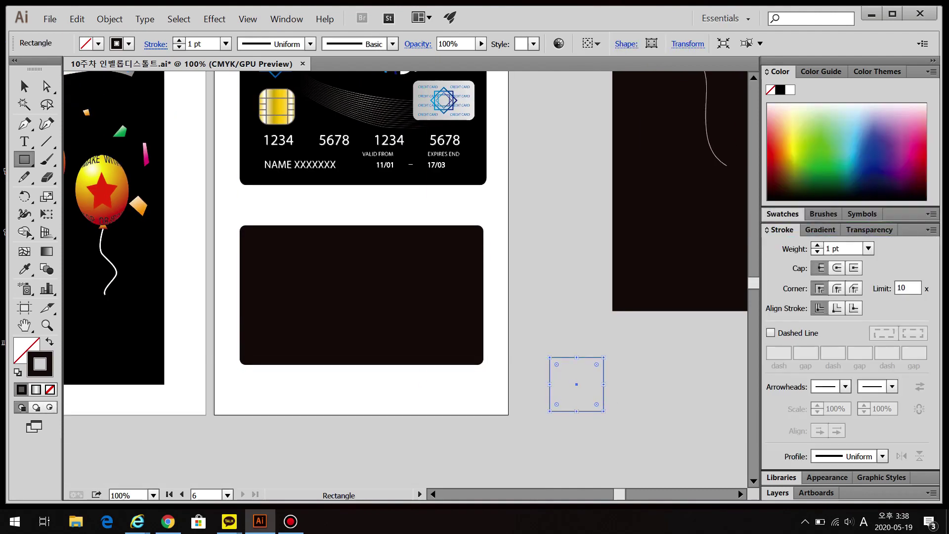
key("Up")
key("Up")
key("Up")
key("Up")
key("Up")
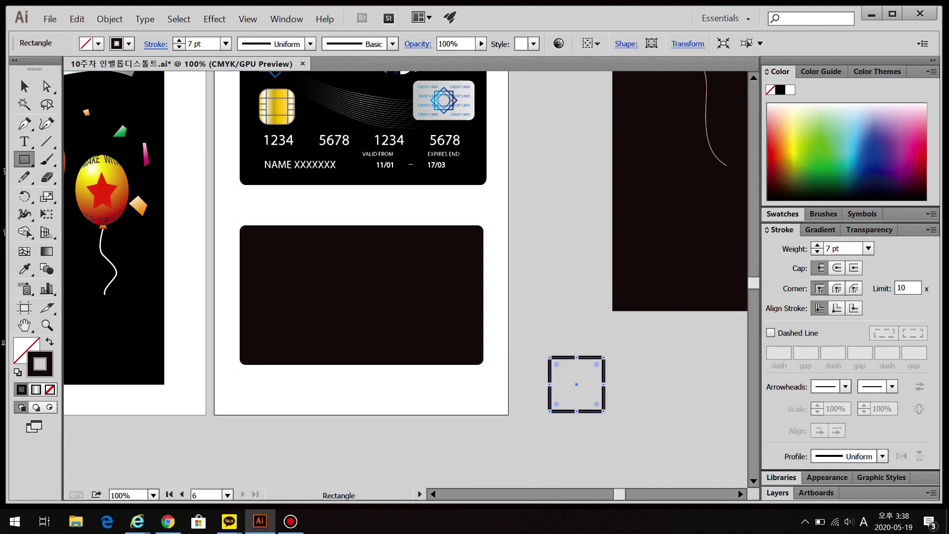
Add a copy of the square rotated 45° to form an eight-pointed star, and nest a smaller copy of the star in its center
key("v")
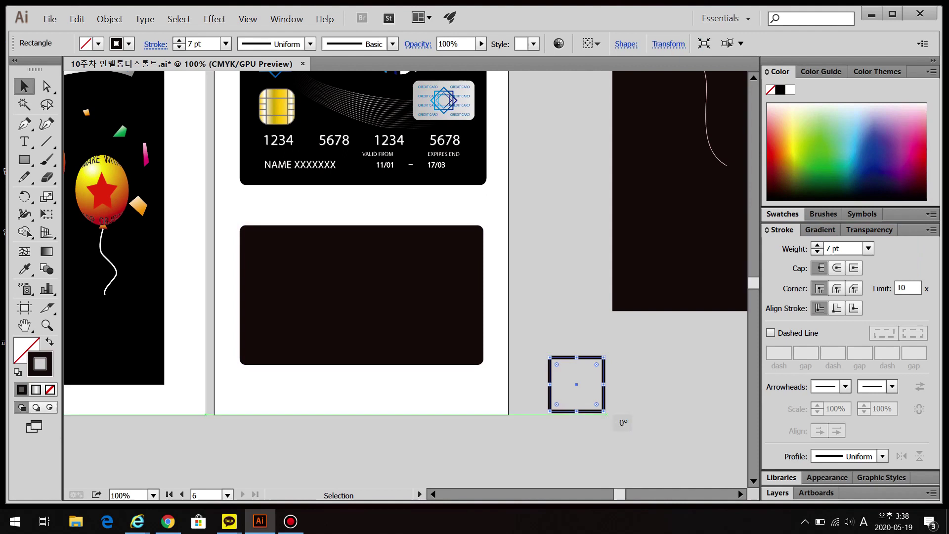
left_click(634, 400)
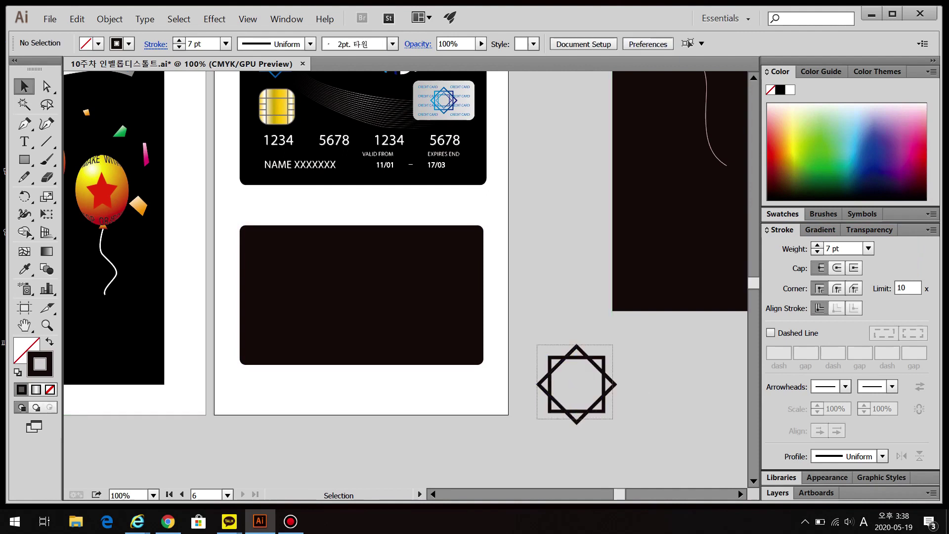
left_click_drag(537, 344, 612, 419)
key("ctrl+c")
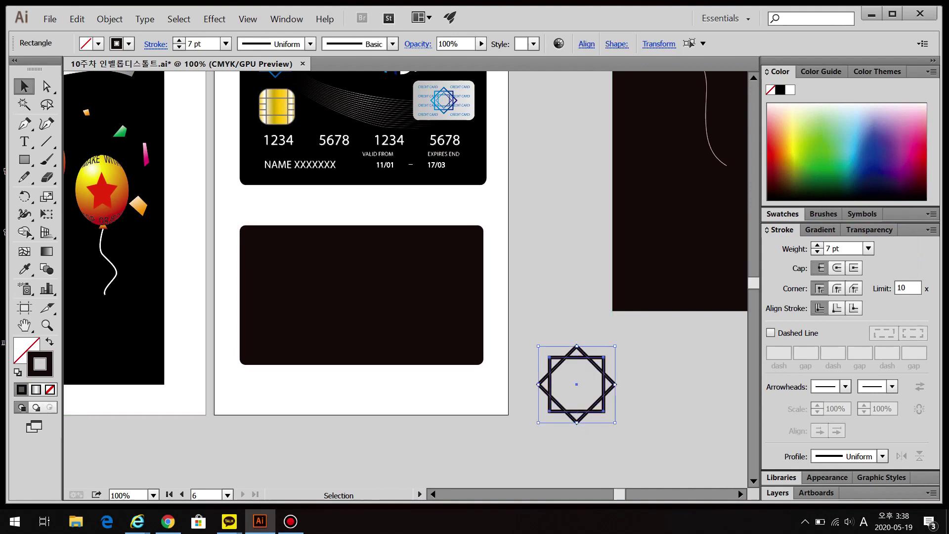
left_click_drag(614, 422, 597, 405)
left_click(634, 399)
scroll(565, 424, "up", 3)
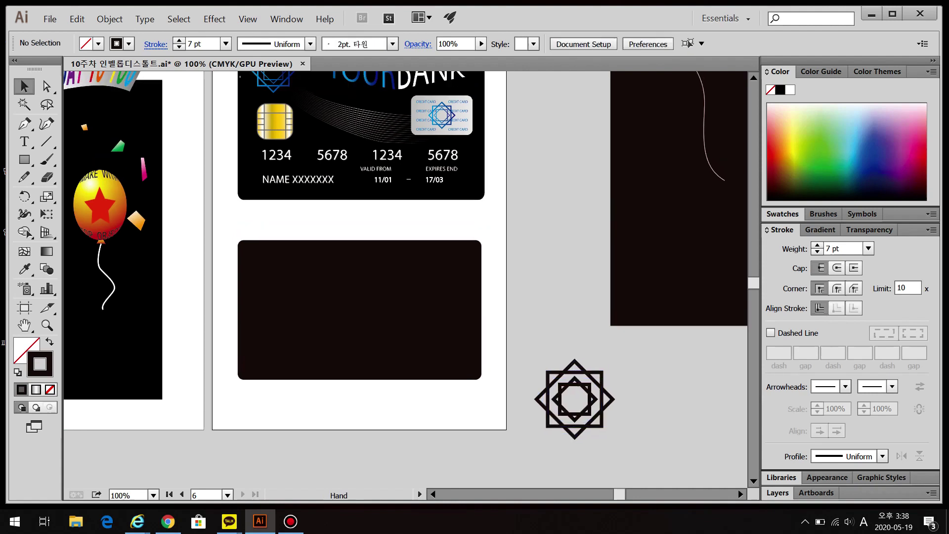
Convert the strokes of both nested stars to outlines and unite all the pieces into one logo shape with Pathfinder
left_click_drag(594, 465, 613, 482)
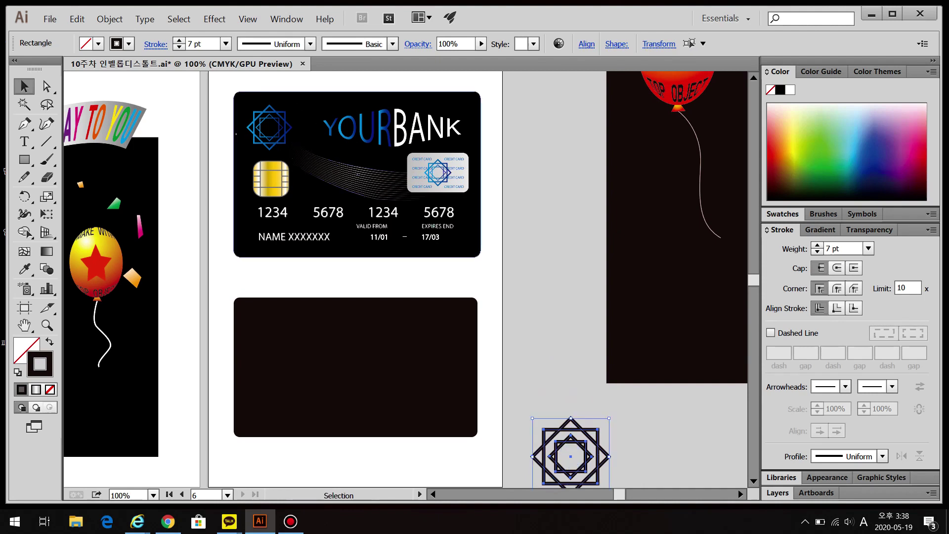
scroll(355, 257, "down", 1)
left_click(109, 18)
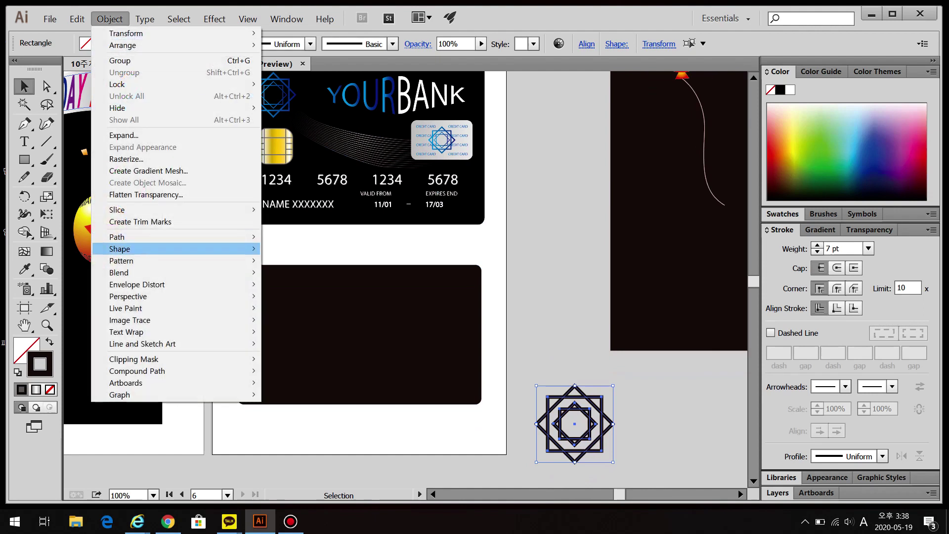
mouse_move(149, 237)
left_click(363, 264)
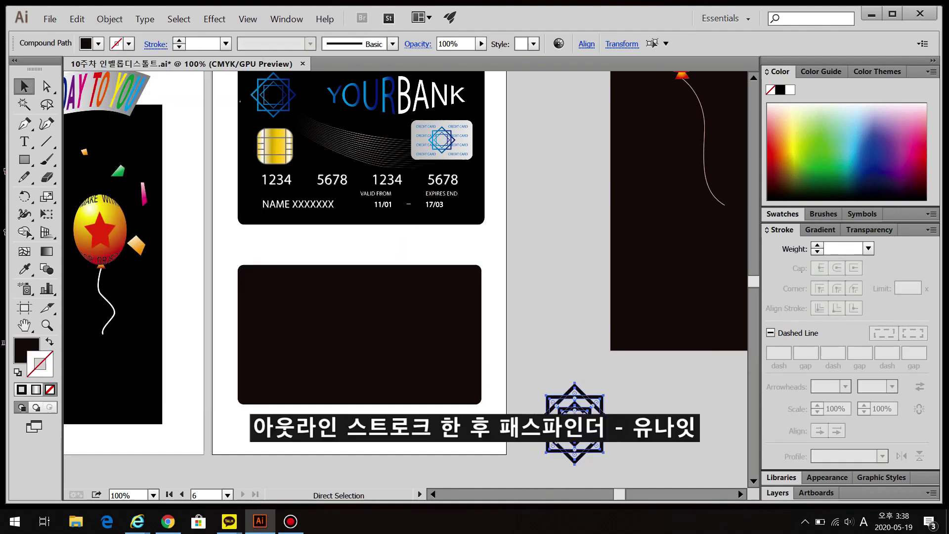
key("ctrl+shift+F9")
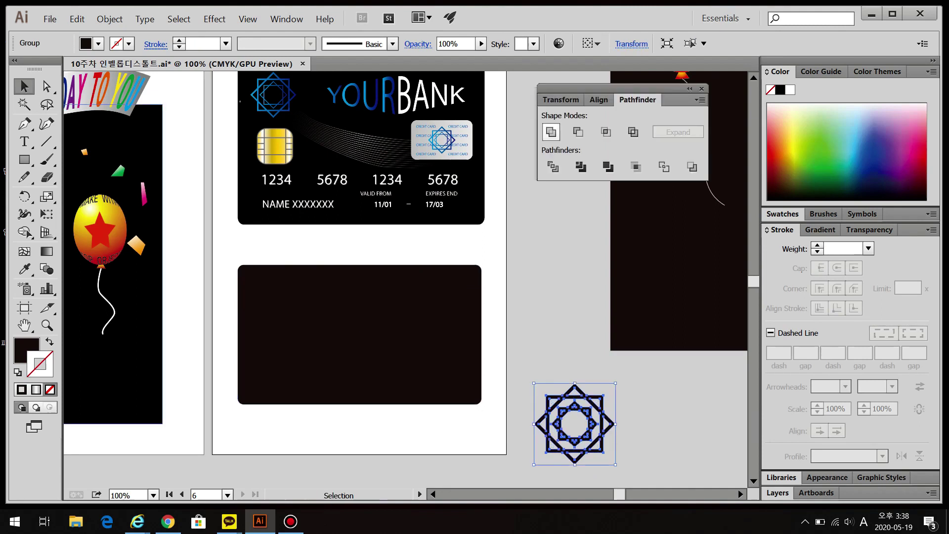
left_click(550, 132)
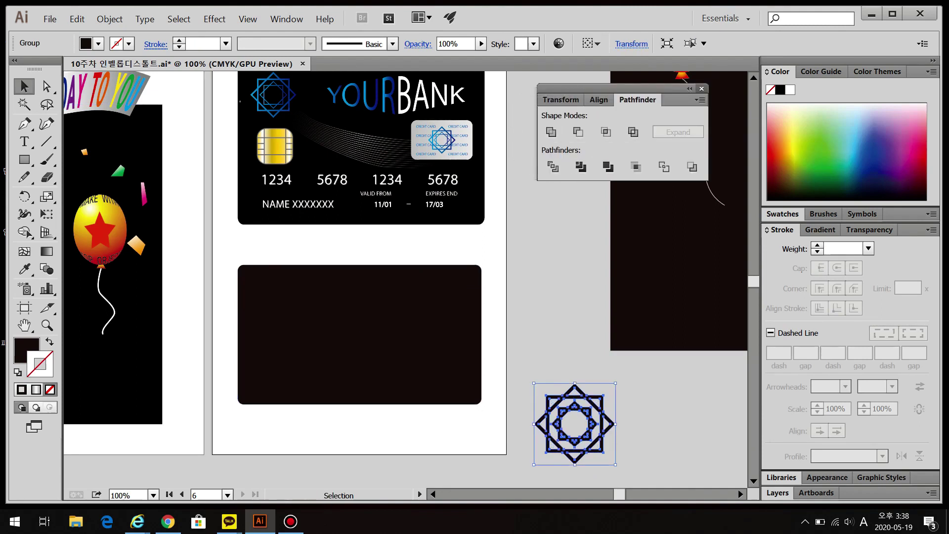
key("ctrl+shift+F9")
Give the star logo a two-stop linear gradient fill without stroke, with the white stop at about 89%
key("ctrl+F9")
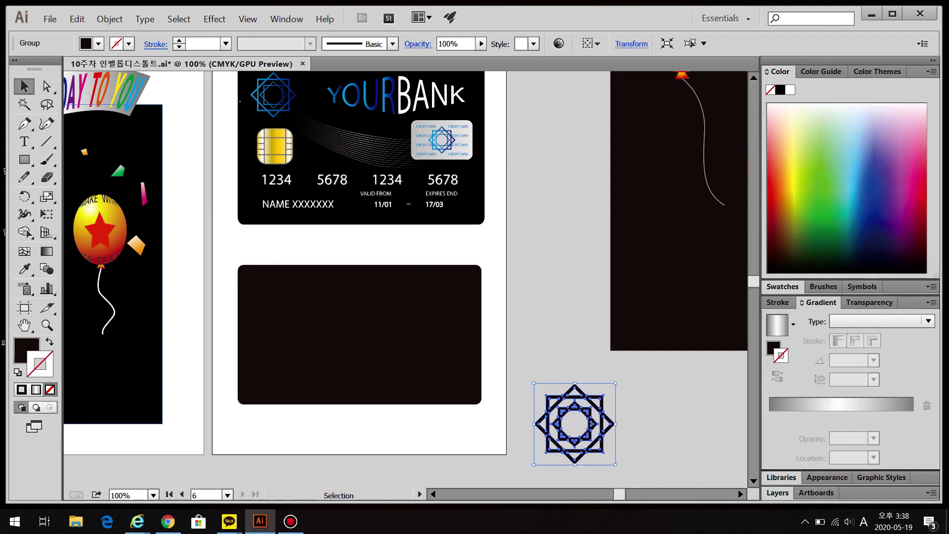
key("period")
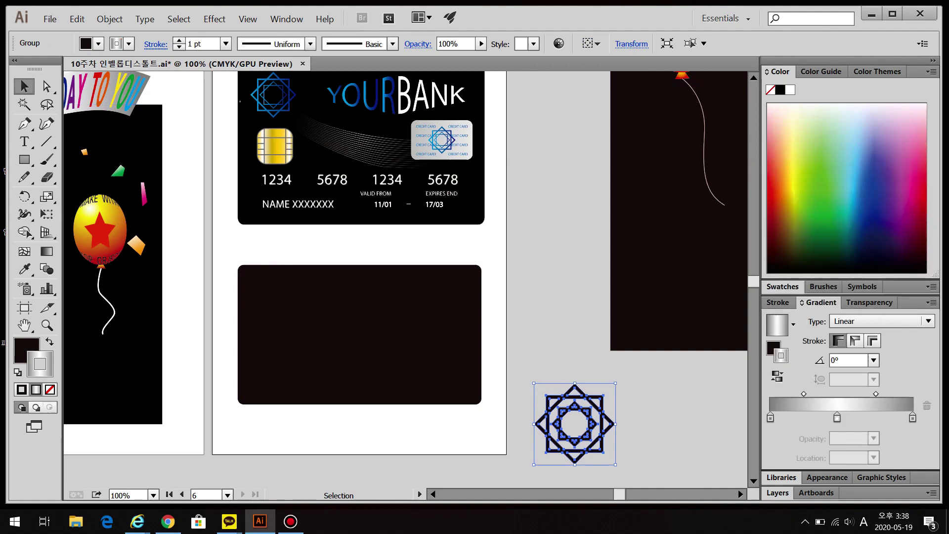
key("shift+x")
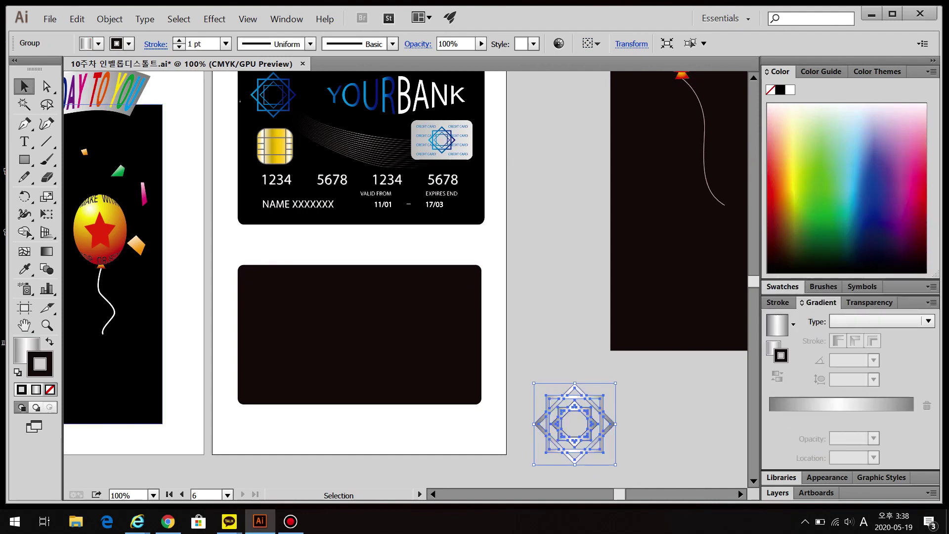
key("slash")
left_click_drag(913, 418, 912, 447)
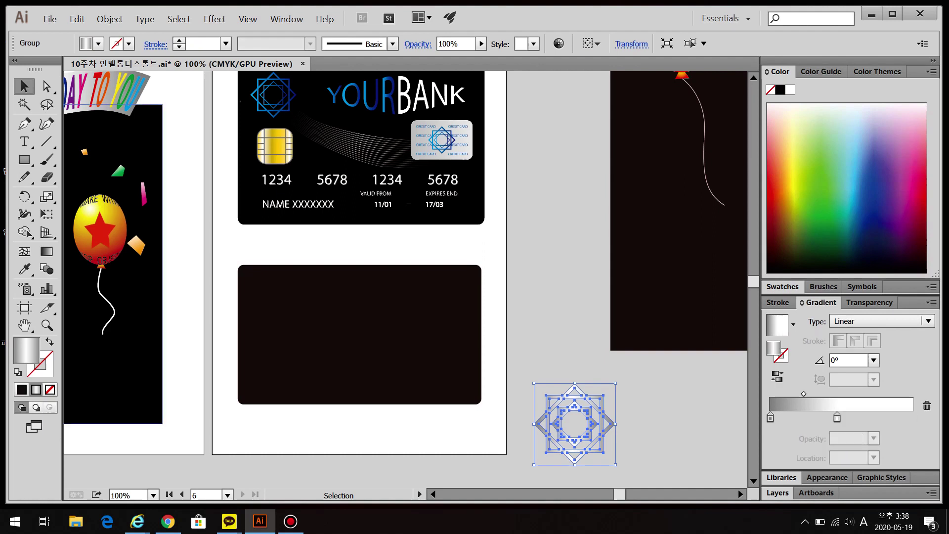
left_click(837, 417)
left_click_drag(836, 418, 897, 417)
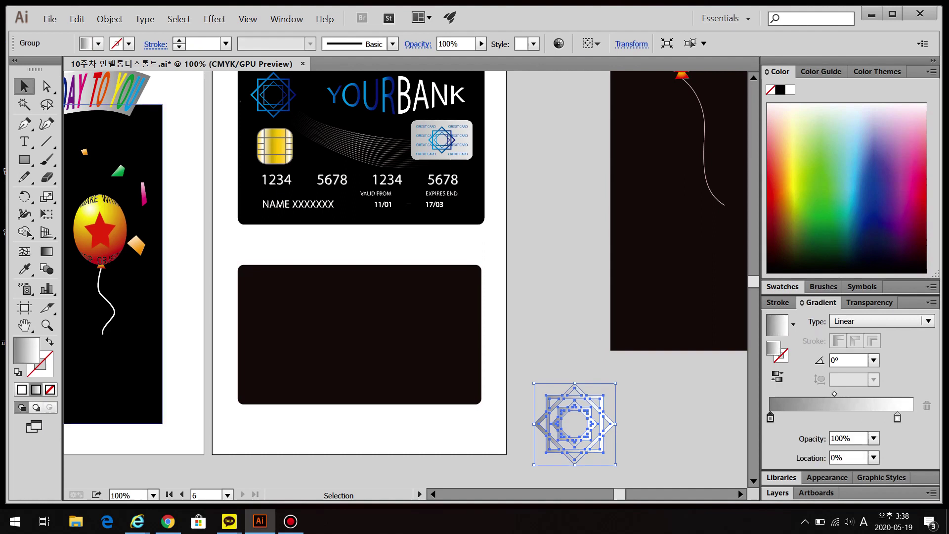
Color the logo's gradient from light blue to dark blue (C=100 M=95 Y=5 K=0) and deselect the logo
double_click(770, 417)
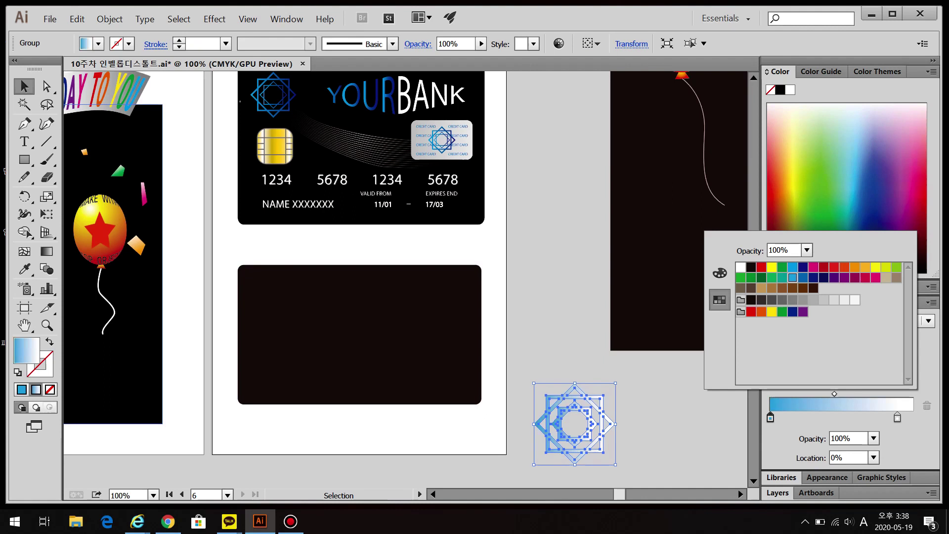
double_click(897, 417)
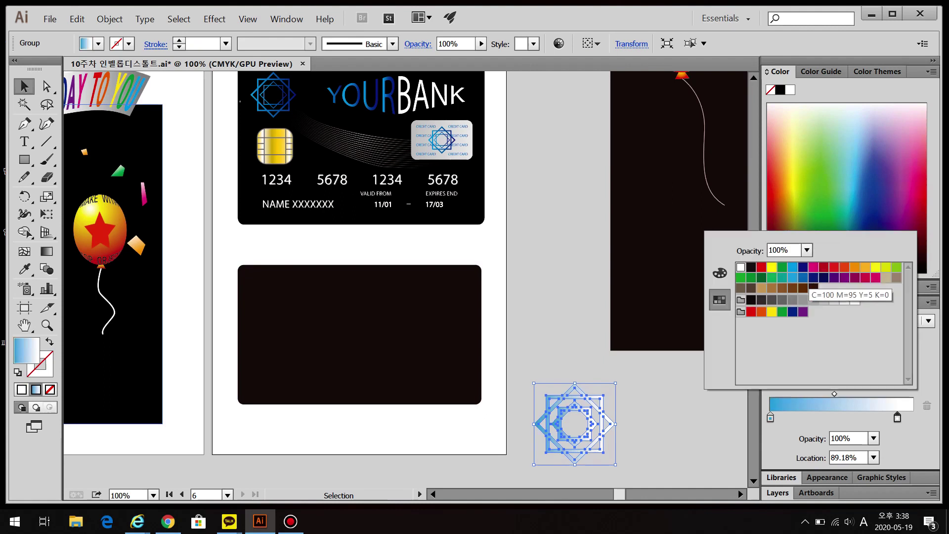
left_click(813, 277)
key("Escape")
key("ctrl+shift+a")
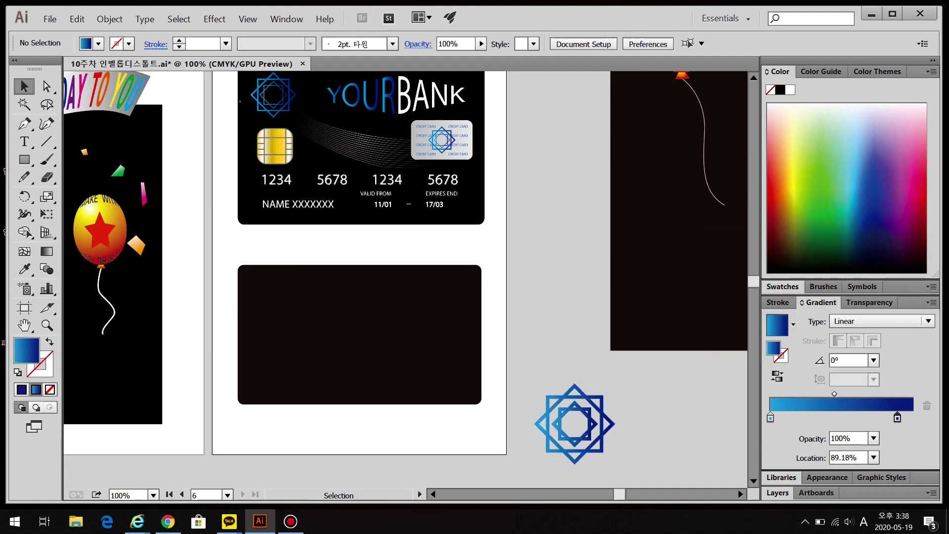
Scale the star logo down and place it in the black card's upper-left corner
left_click(548, 415)
left_click_drag(615, 465, 270, 300)
key("ctrl+shift+a")
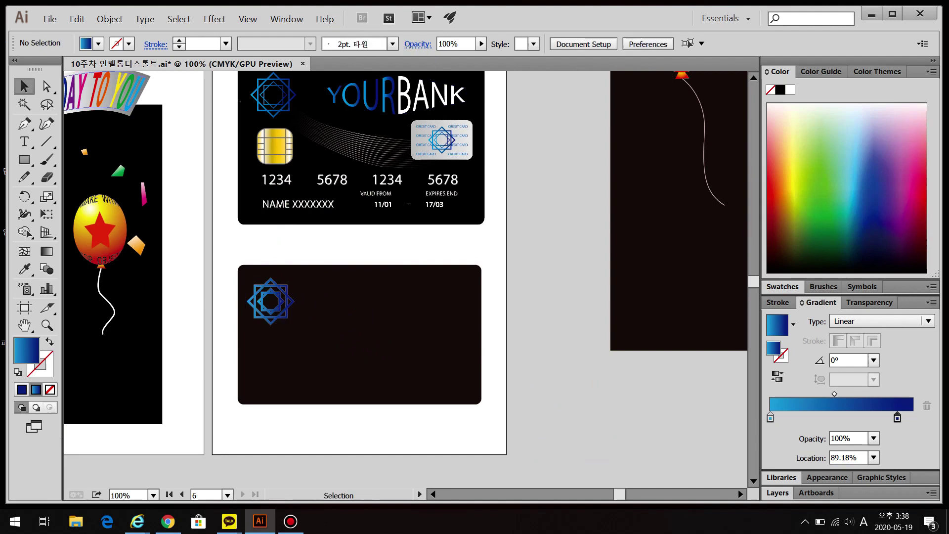
Draw a blue gradient rectangle beside the artboard and distort it with Free Transform into a trapezoid with a taller right edge
key("m")
left_click_drag(545, 406, 653, 454)
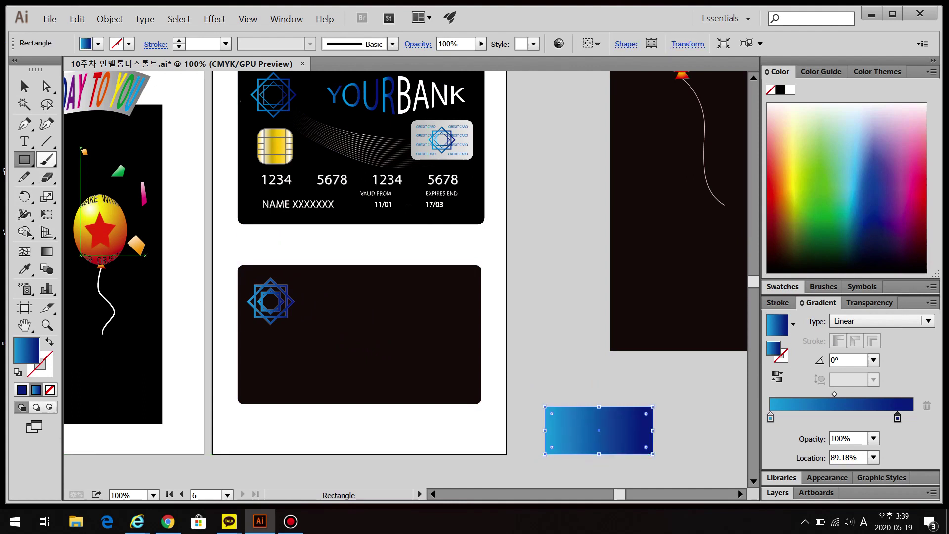
left_click(47, 213)
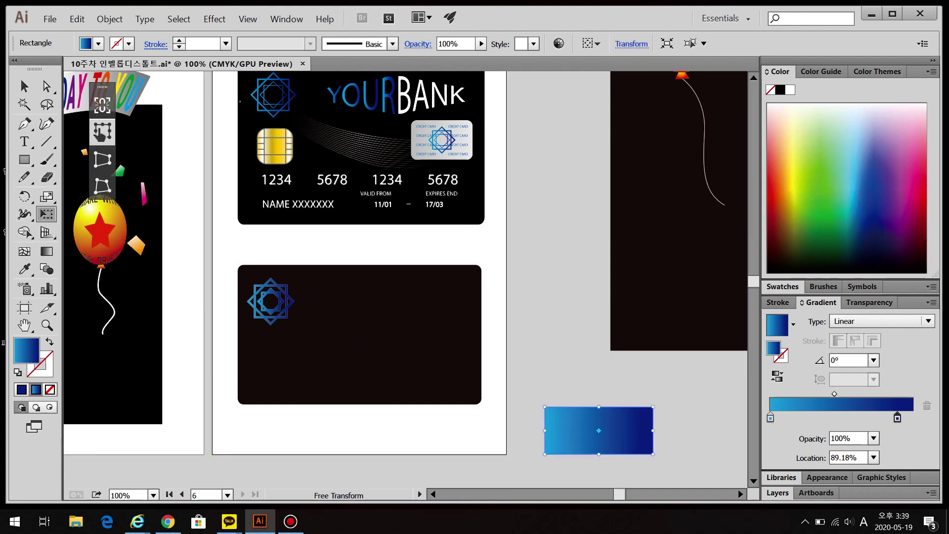
left_click_drag(653, 407, 653, 388)
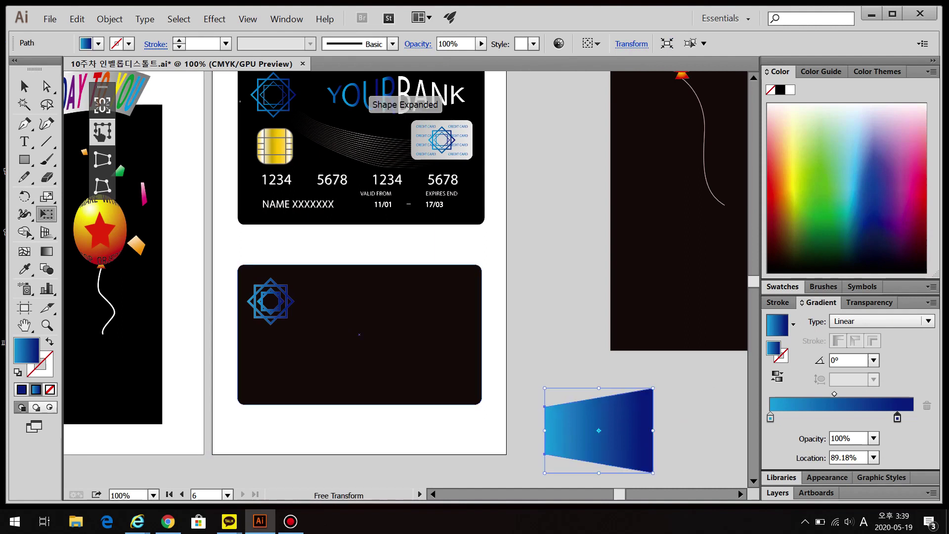
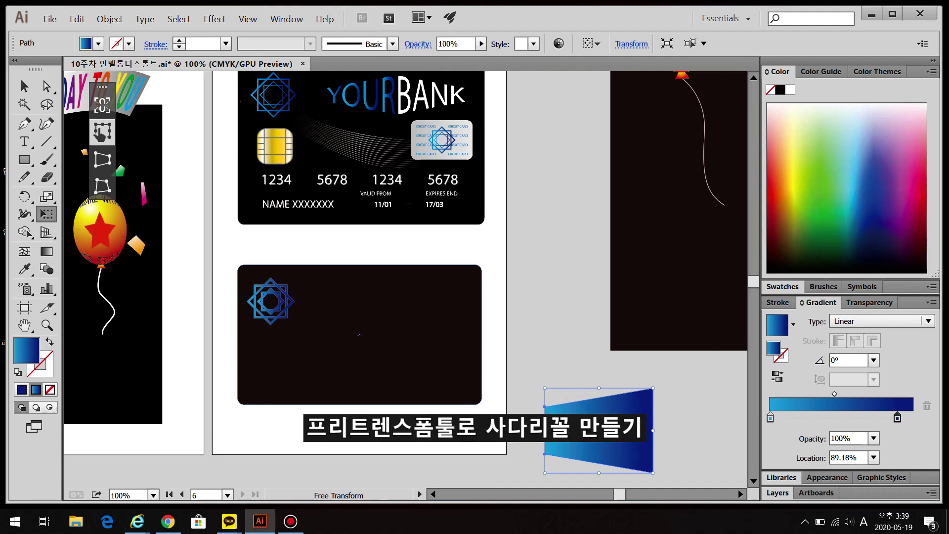
Reflect a copy of the trapezoid across the vertical axis at its taller edge
left_click_drag(24, 196, 64, 211)
left_click(653, 388, "alt")
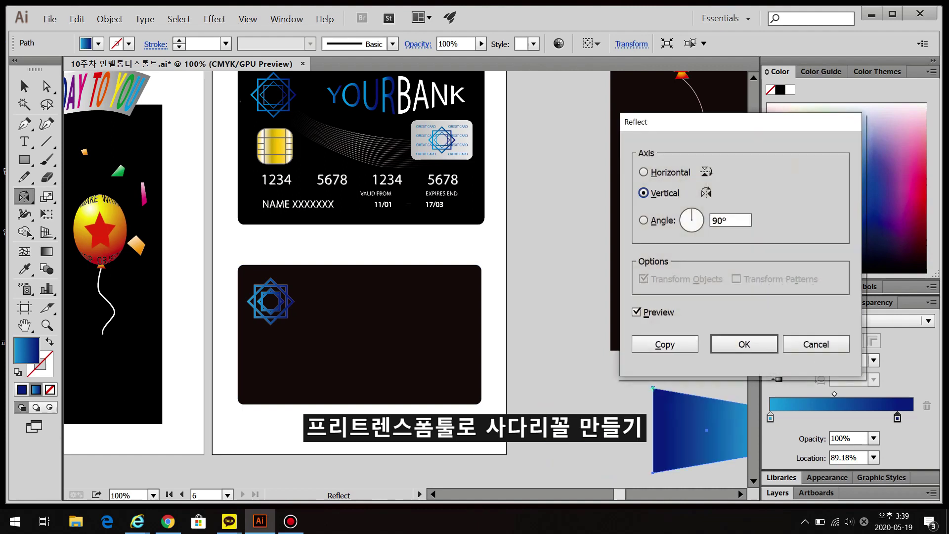
left_click(665, 341)
Unite the two mirrored trapezoids into one hexagonal shape with Pathfinder and move it up beside the card
left_click(22, 82)
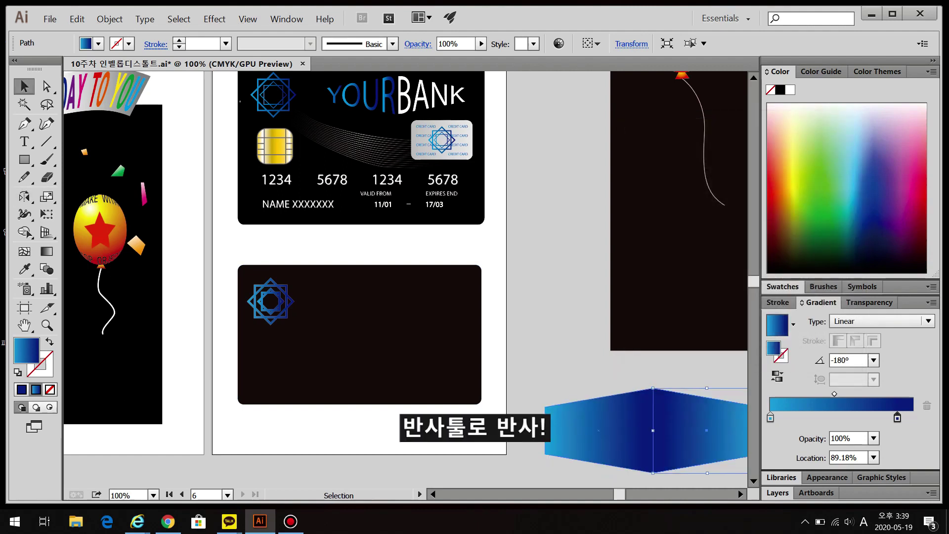
left_click_drag(597, 380, 673, 430)
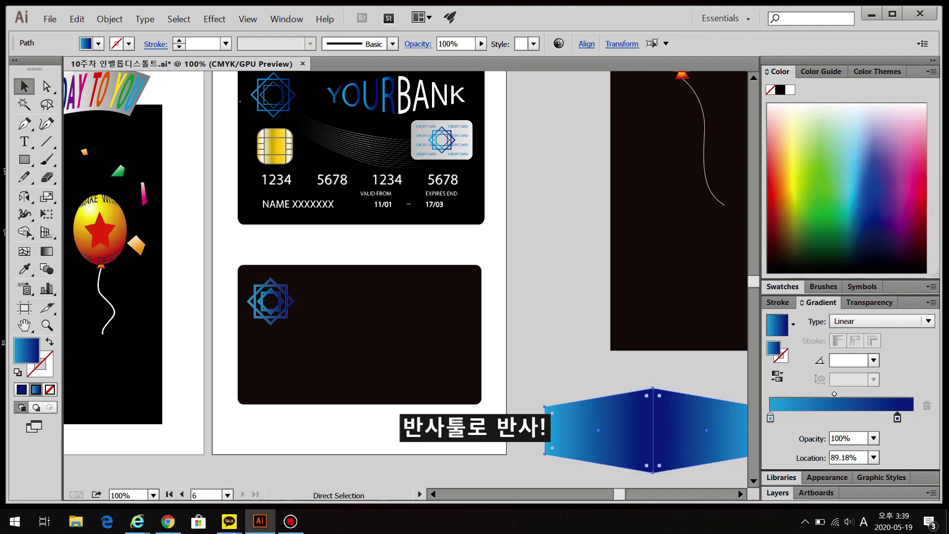
key("ctrl+shift+F9")
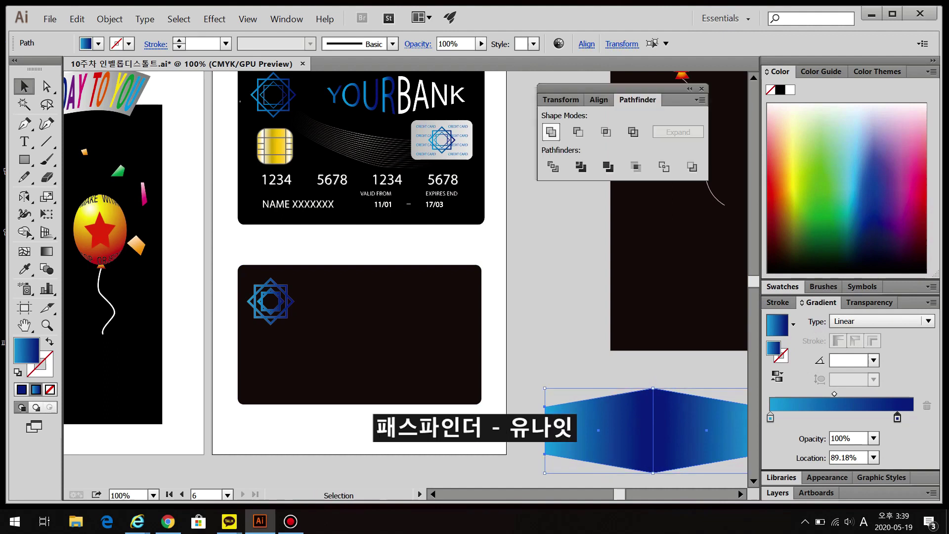
left_click(550, 132)
left_click_drag(643, 430, 611, 367)
left_click(636, 434)
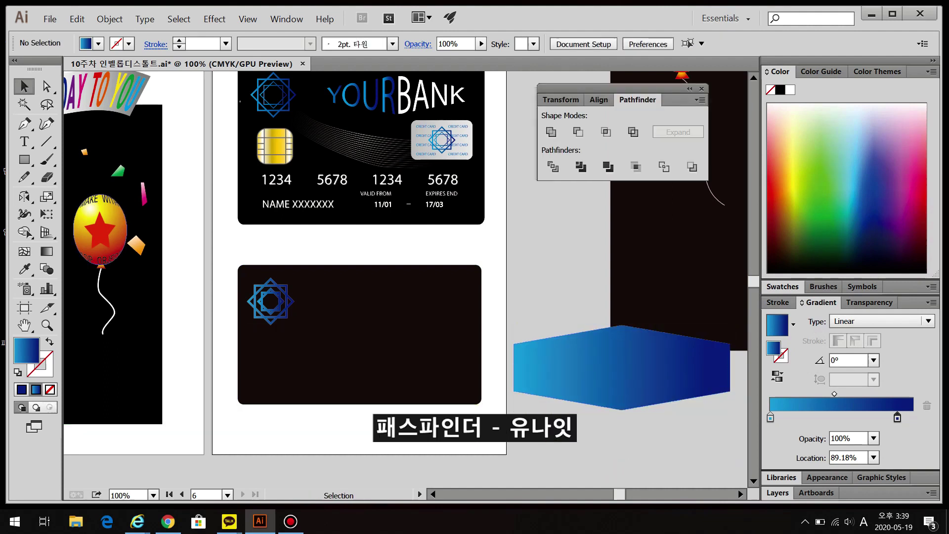
Add the lettering YOURBANK beneath the blue hexagon, tighten its letter spacing and align it under the shape
key("t")
left_click(546, 435)
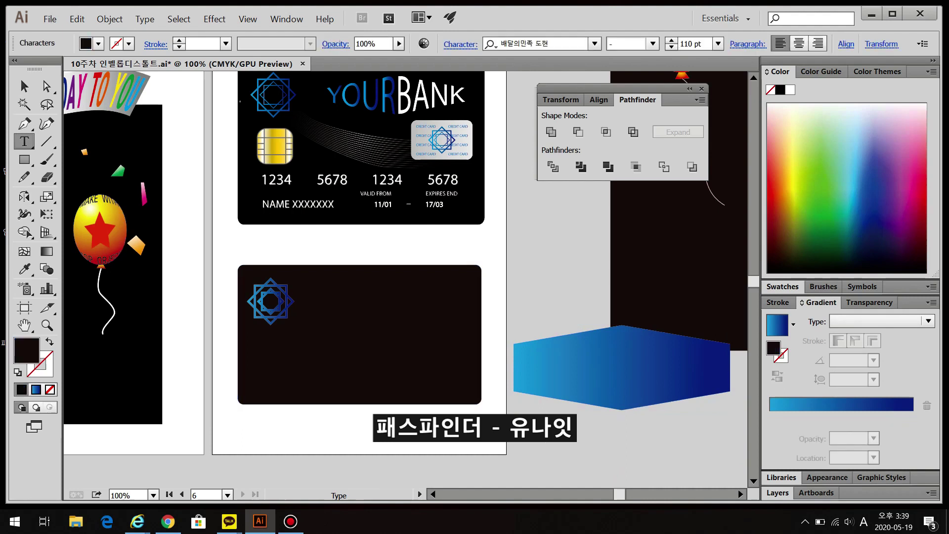
type("YOUR")
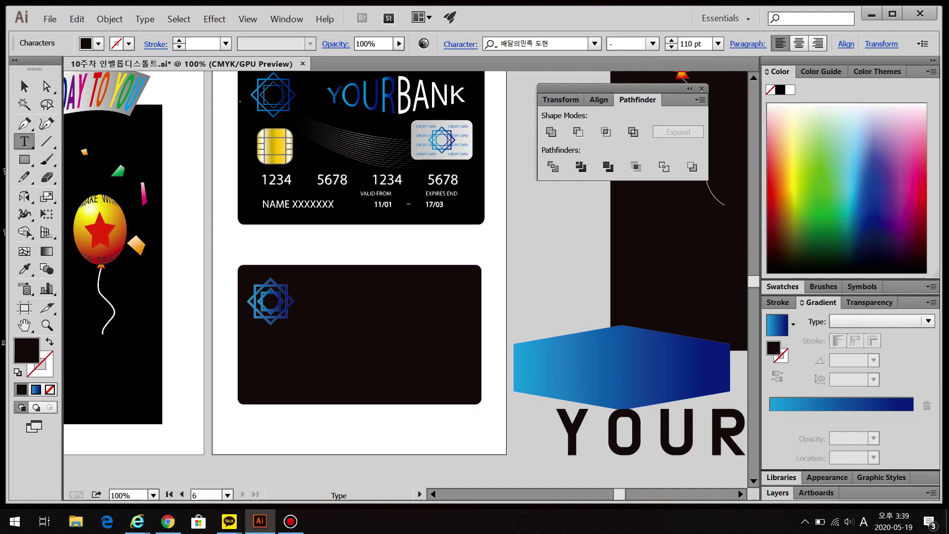
key("ctrl+a")
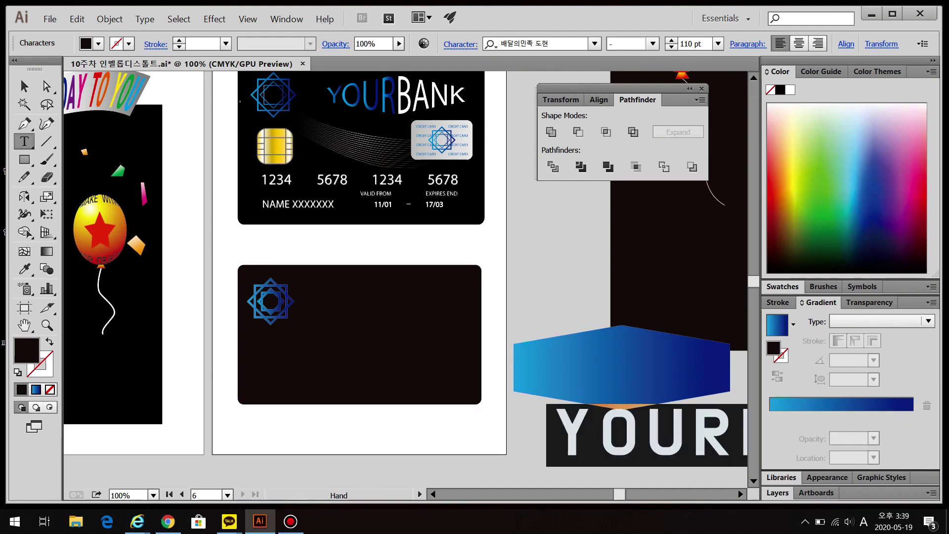
key("Escape")
left_click_drag(593, 430, 500, 437)
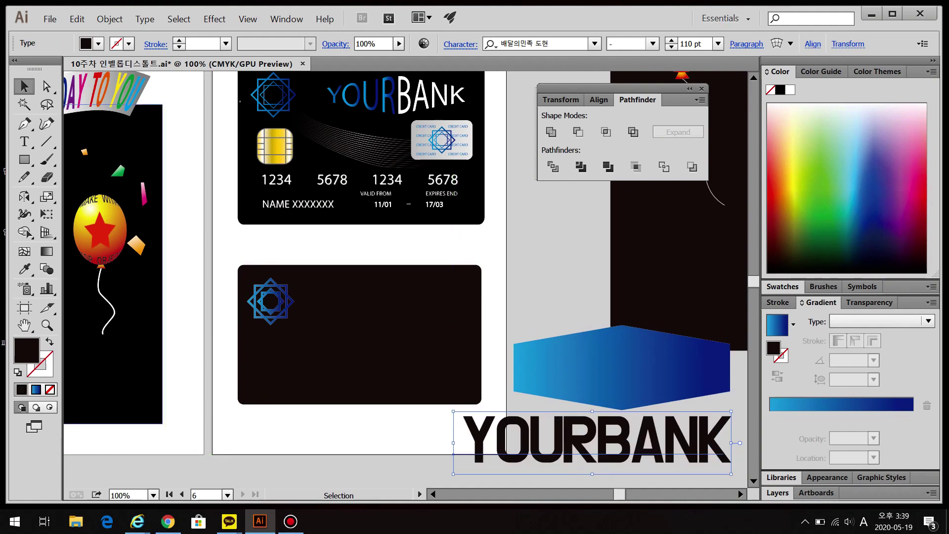
Color the word BANK in the YOURBANK lettering white
key("t")
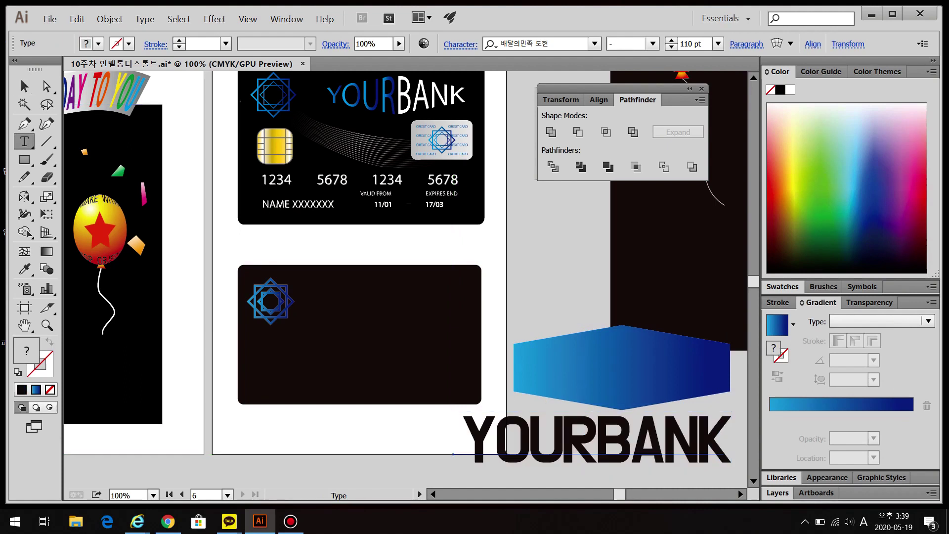
left_click_drag(588, 440, 722, 440)
left_click(790, 90)
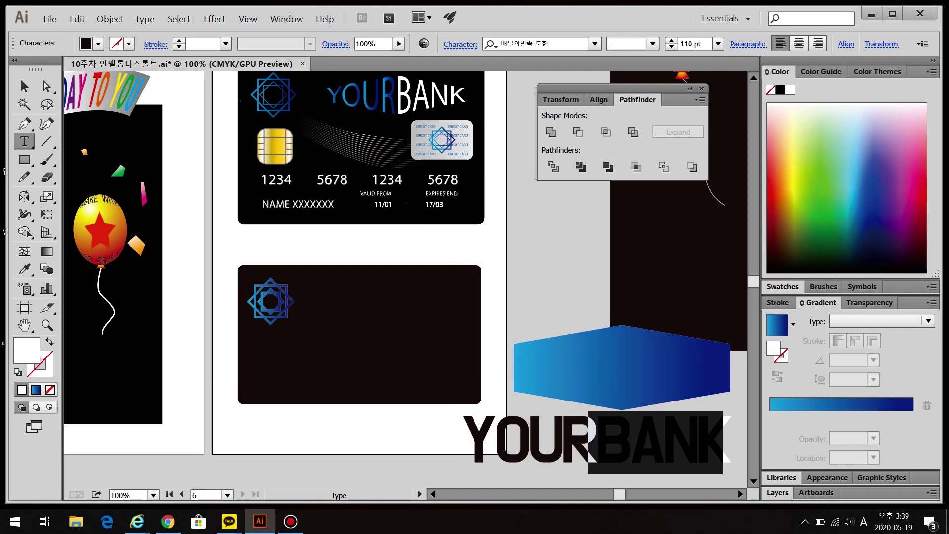
key("Escape")
left_click(559, 299)
Convert the YOURBANK lettering to outlines and fill the letters of YOUR with the blue linear gradient
left_click(579, 440)
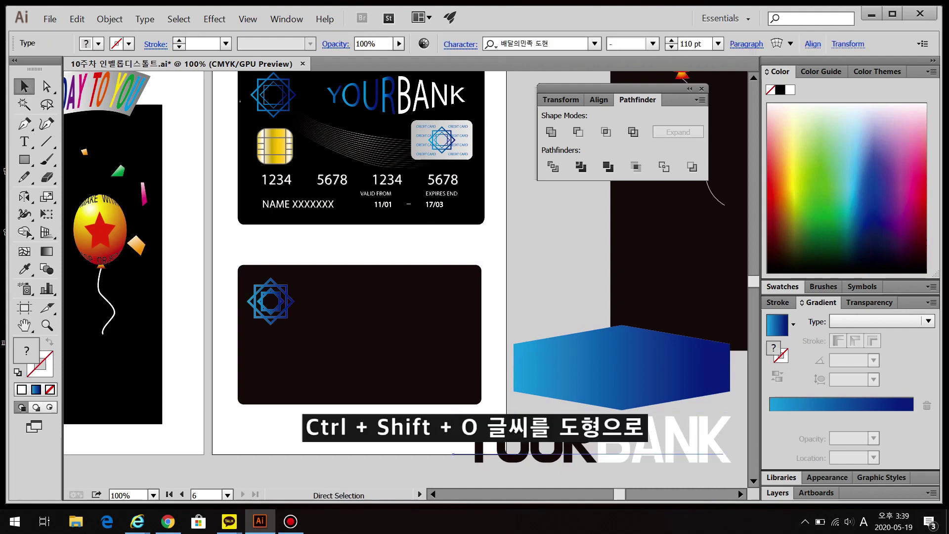
key("ctrl+shift+o")
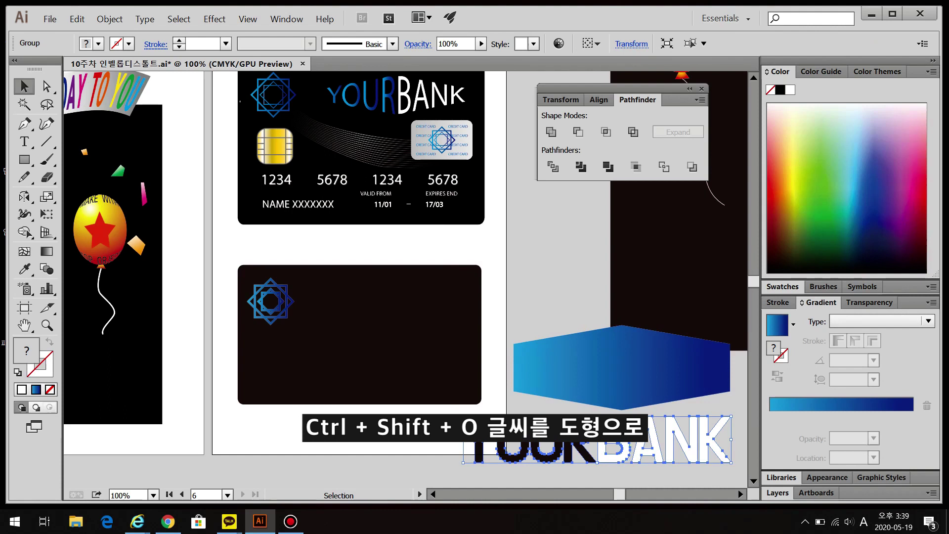
left_click(46, 86)
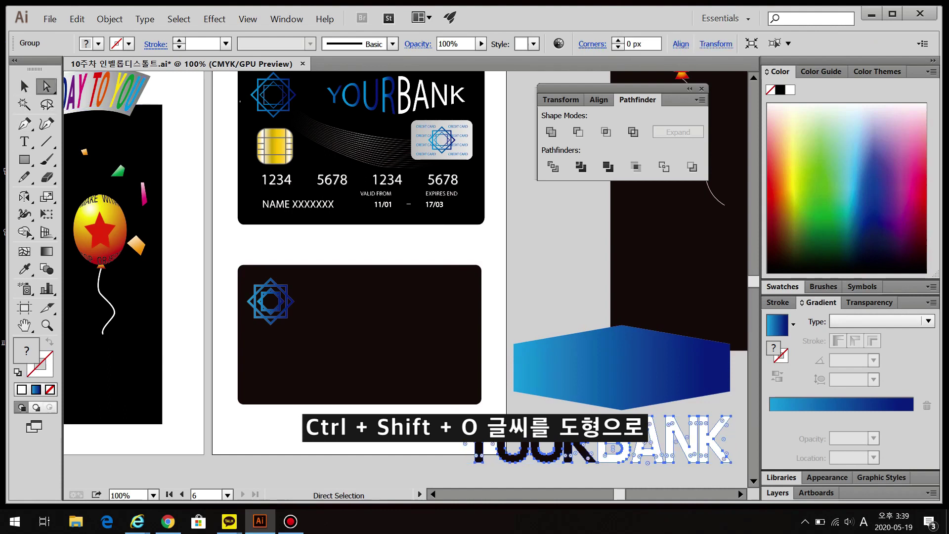
left_click_drag(451, 477, 595, 411)
key("period")
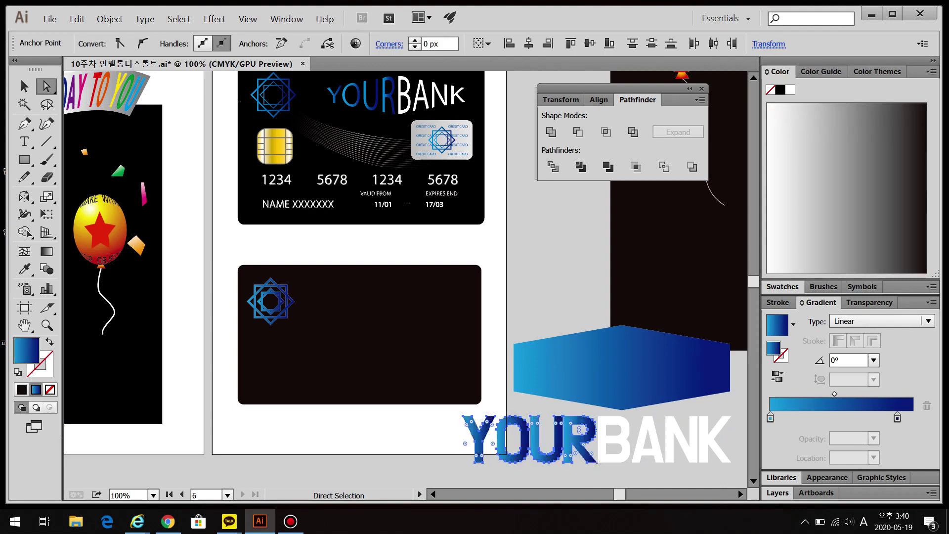
key("ctrl+shift+a")
Bring the blue hexagon to the front and warp the YOURBANK lettering into it with Envelope Distort, Make with Top Object
key("v")
right_click(631, 370)
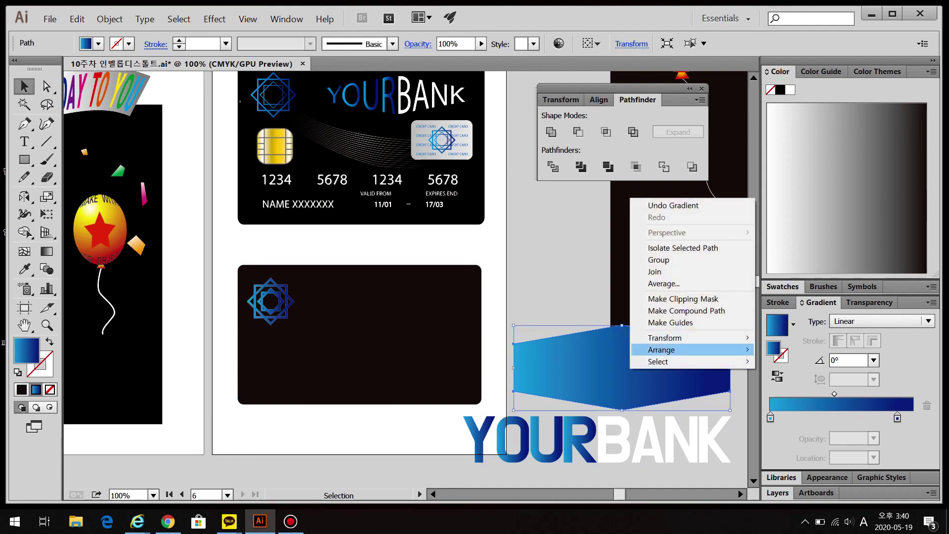
mouse_move(662, 350)
left_click(794, 349)
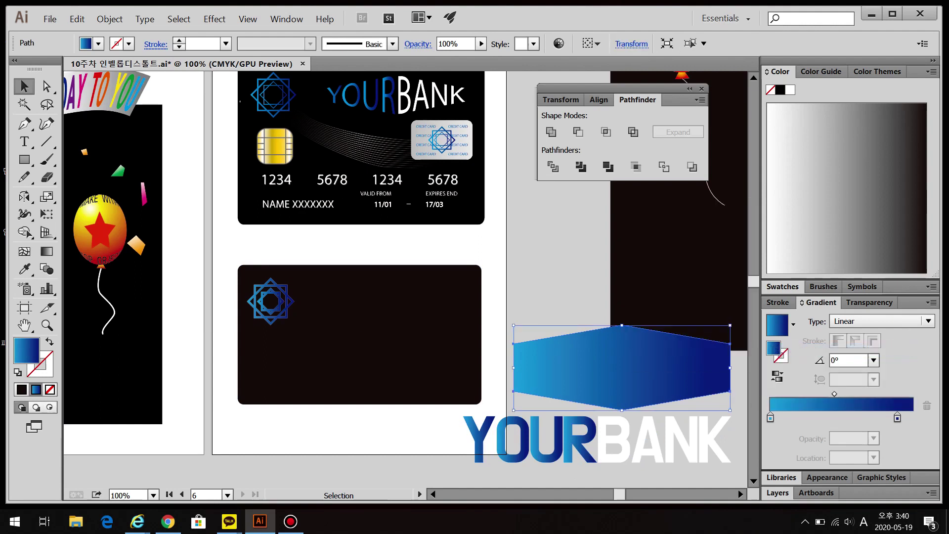
key("ctrl+shift+a")
left_click_drag(735, 471, 519, 376)
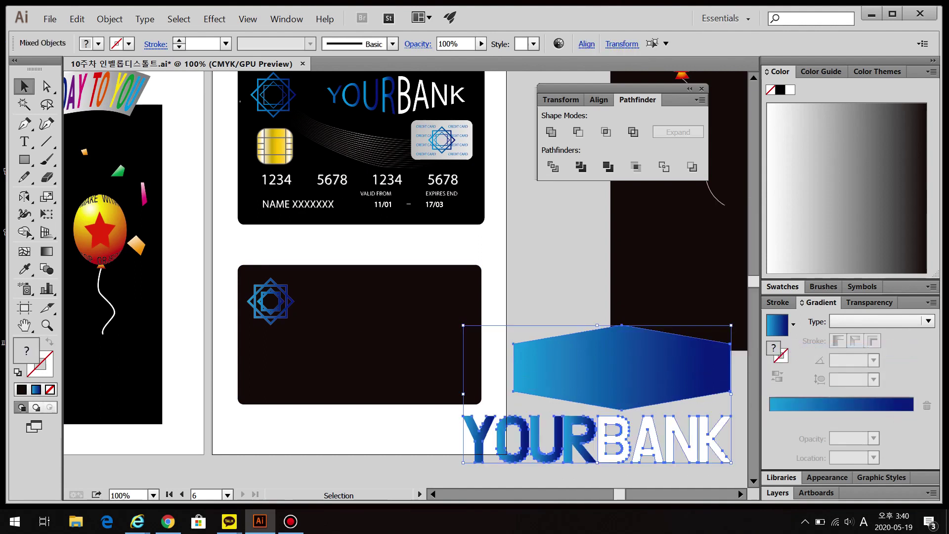
key("ctrl+alt+c")
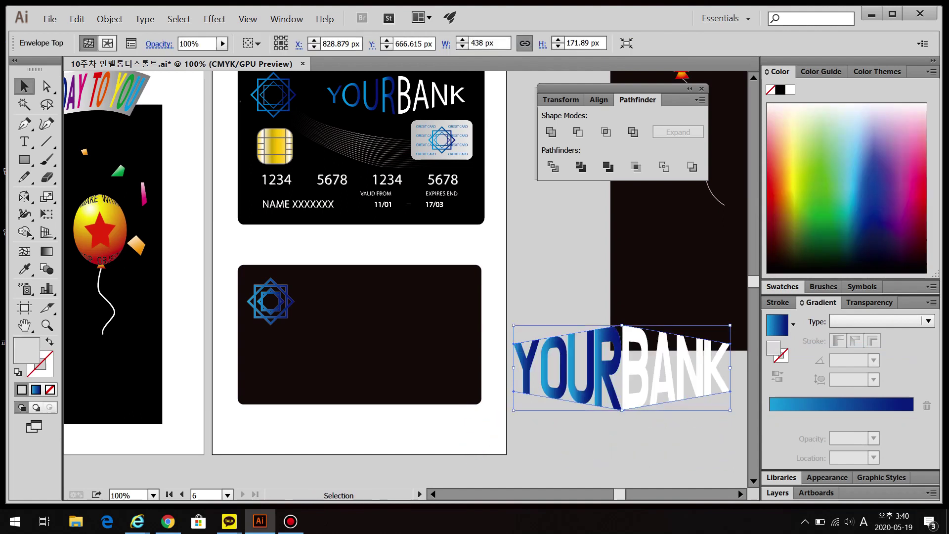
Scale the warped YOURBANK lettering down to about 235 px wide and place it in the black card's upper-right corner
left_click_drag(568, 369, 386, 330)
left_click_drag(548, 372, 447, 332)
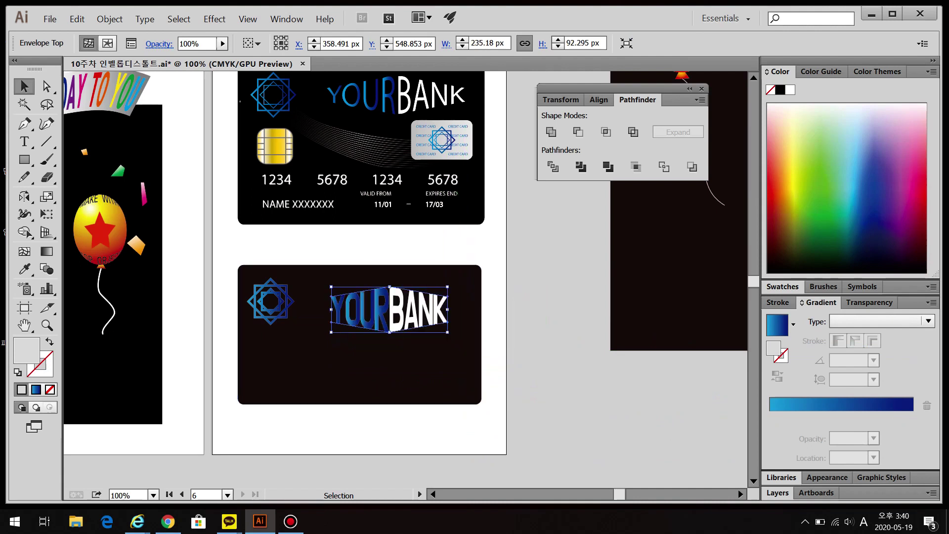
left_click_drag(395, 312, 413, 305)
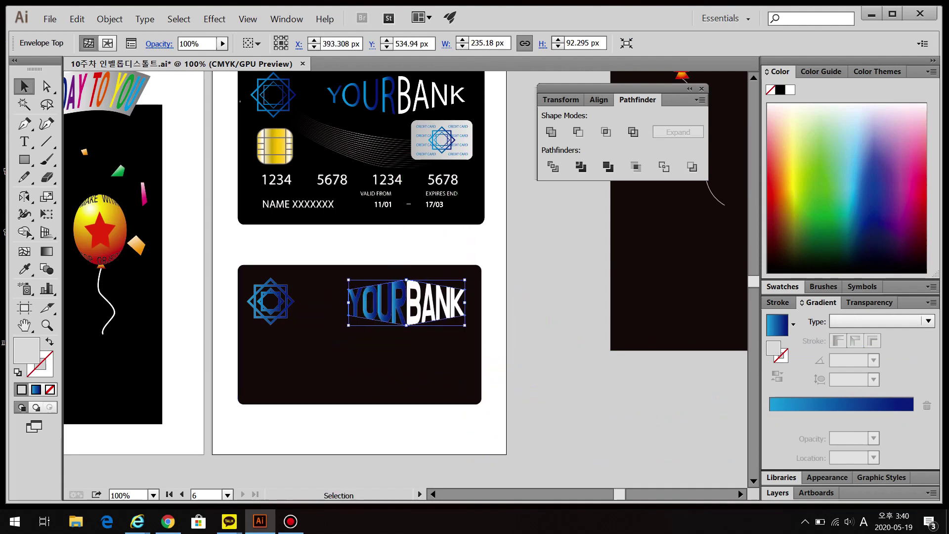
key("ctrl+shift+a")
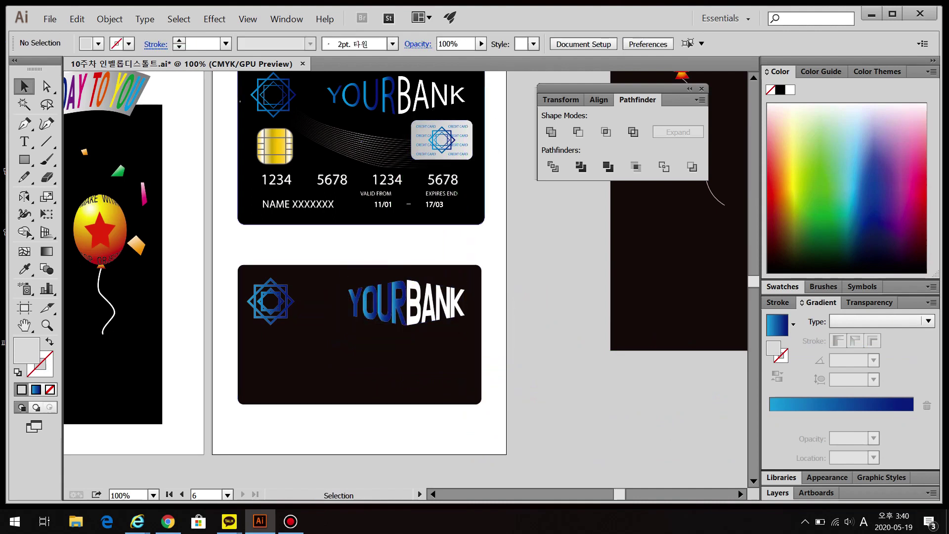
Draw a light grey rounded rectangle beside the lower-right corner of the black card
left_click(24, 160)
left_click(94, 176)
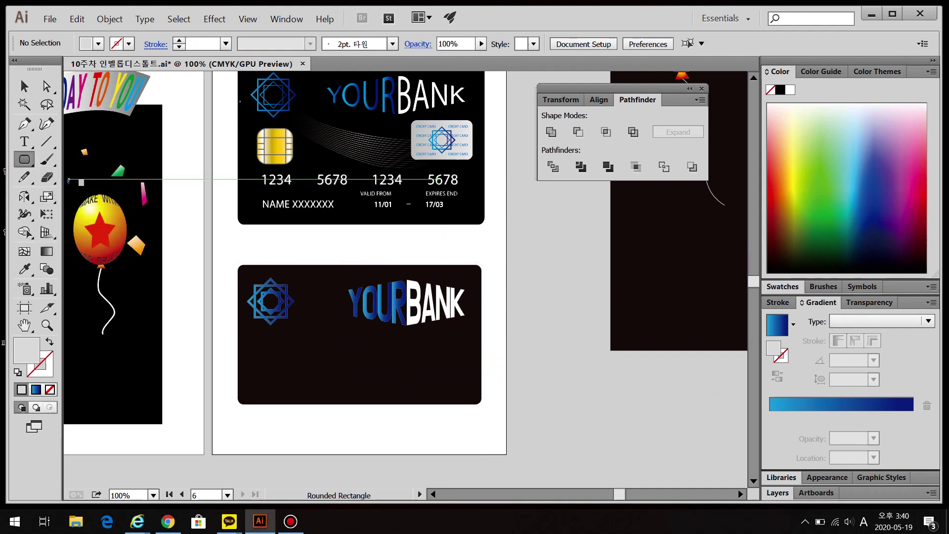
key("ctrl+shift+a")
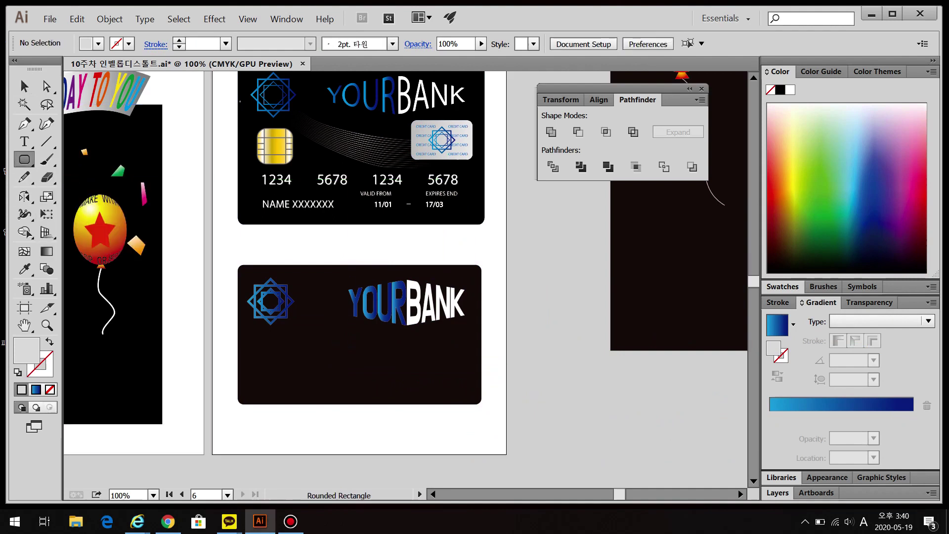
left_click_drag(588, 400, 592, 405)
Copy the star logo from the card, scale the copy down and center it on the light grey rounded rectangle
key("v")
left_click_drag(270, 301, 546, 414)
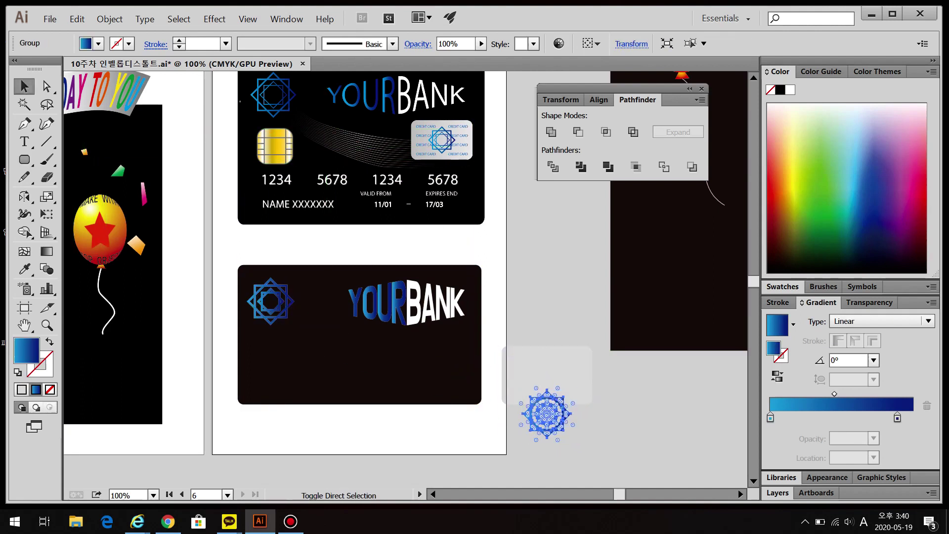
left_click(546, 414, "shift")
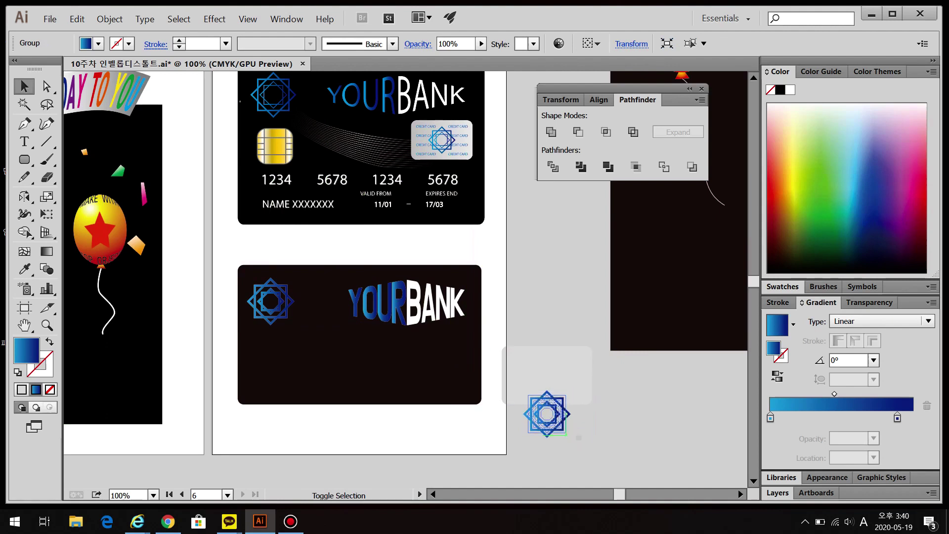
left_click(547, 414, "shift")
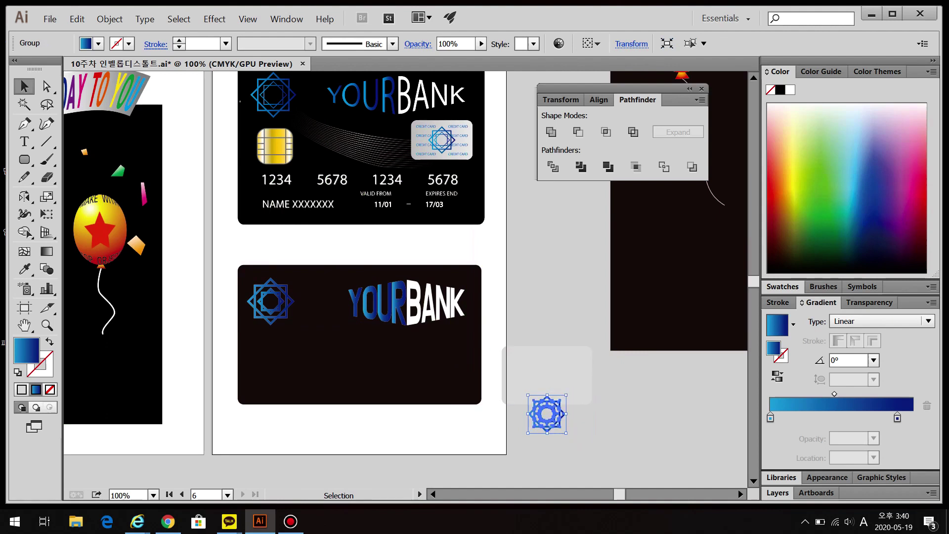
scroll(552, 416, "up", 3)
left_click(540, 415, "shift")
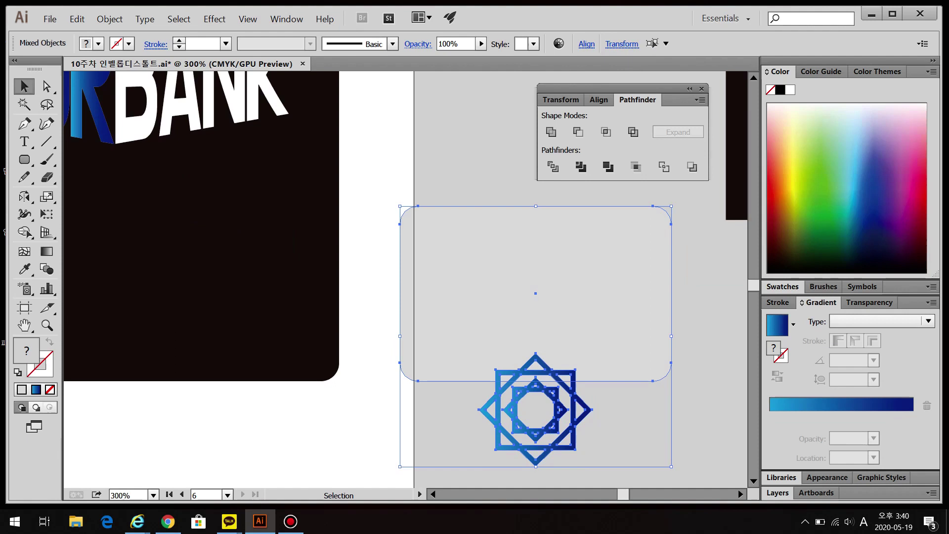
key("ctrl+shift+a")
left_click_drag(535, 415, 534, 294)
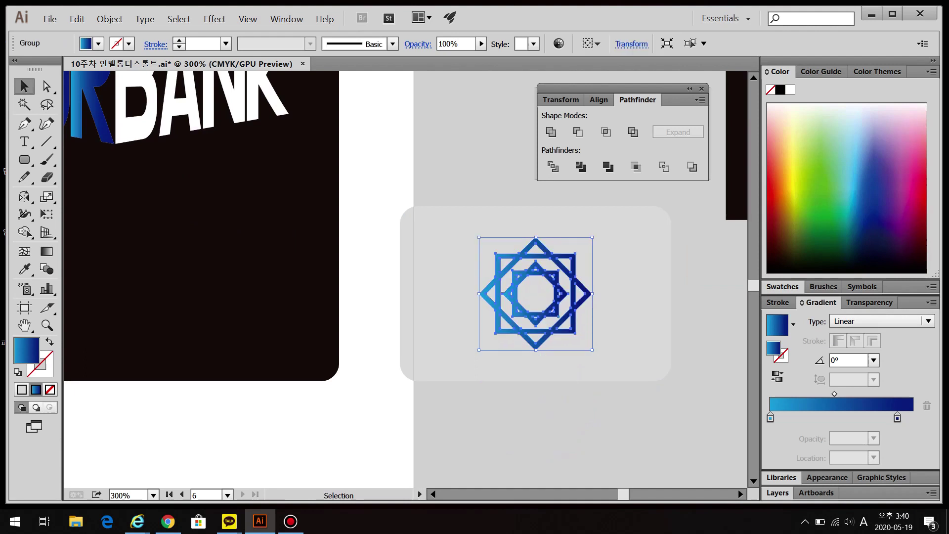
Lower the opacity of the star logo on the grey rounded rectangle to 46%
left_click(869, 302)
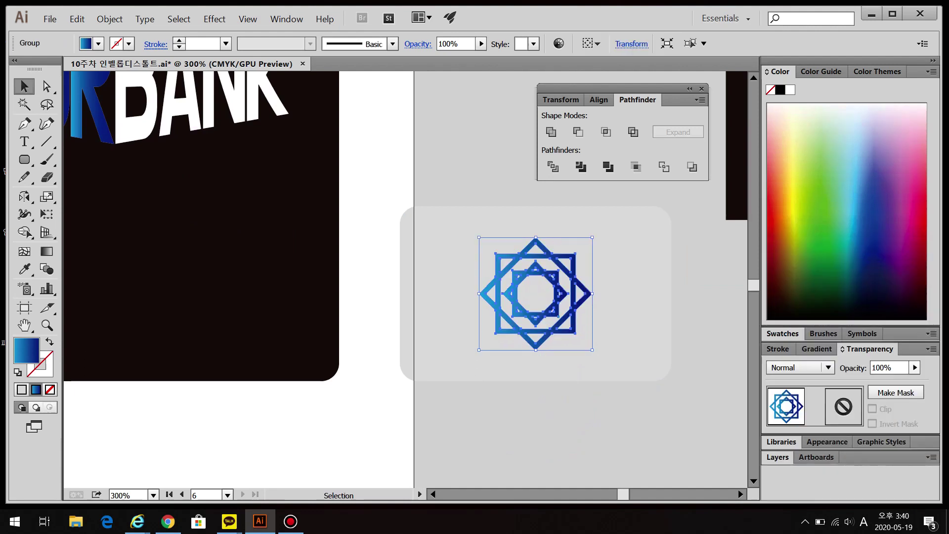
left_click(915, 367)
left_click_drag(920, 381, 877, 381)
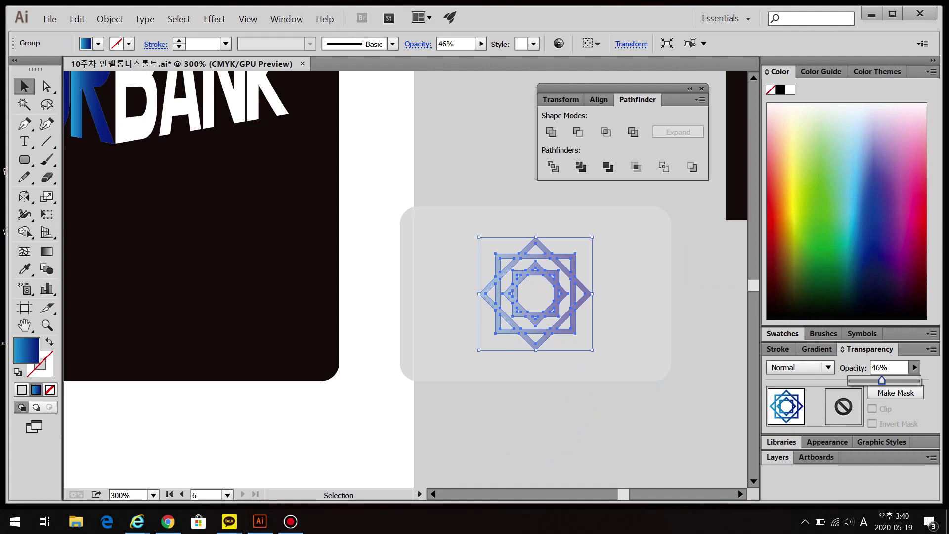
key("ctrl+shift+a")
Start a text object below the light grey rounded rectangle and reduce its font size to 32 pt
left_click_drag(237, 149, 287, 474)
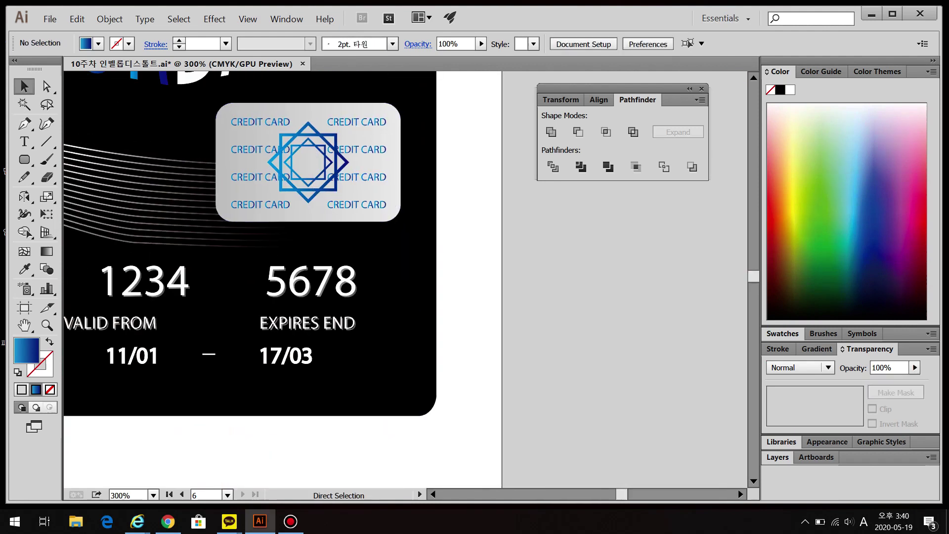
scroll(283, 279, "down", 15)
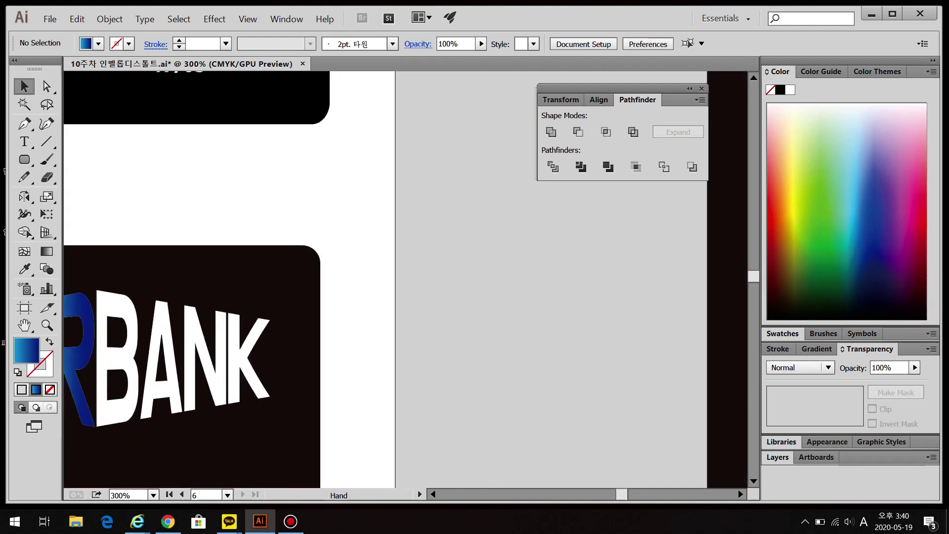
key("t")
left_click_drag(425, 346, 430, 305)
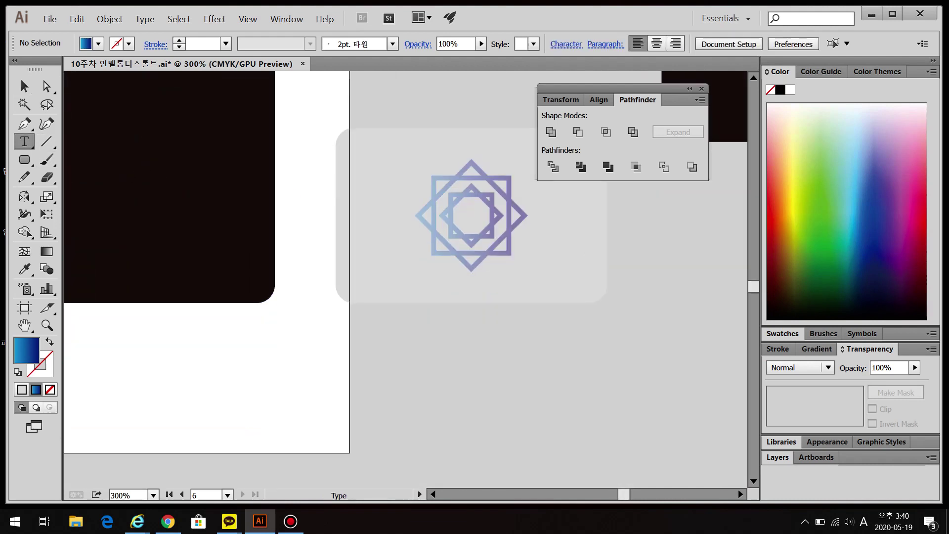
left_click(420, 366)
key("ctrl+shift+comma")
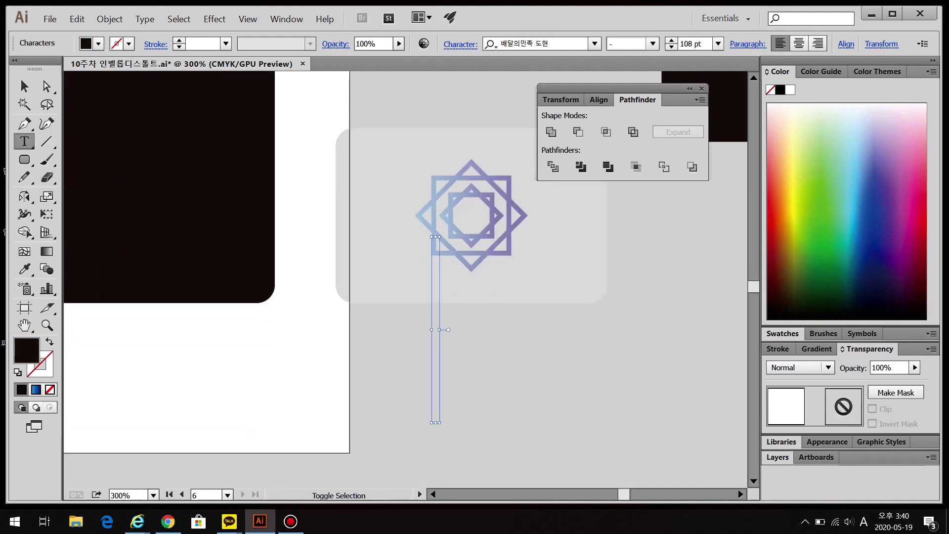
key("ctrl+shift+comma")
key("ctrl+shift+comma")
key("ctrl+shift+comma")
key("ctrl+shift+comma")
key("ctrl+shift+comma")
key("ctrl+shift+comma")
key("ctrl+shift+comma")
key("ctrl+shift+comma")
key("ctrl+shift+comma")
key("ctrl+shift+comma")
key("ctrl+shift+comma")
key("ctrl+shift+comma")
key("Hangul")
type("ㅊㄲㄸ")
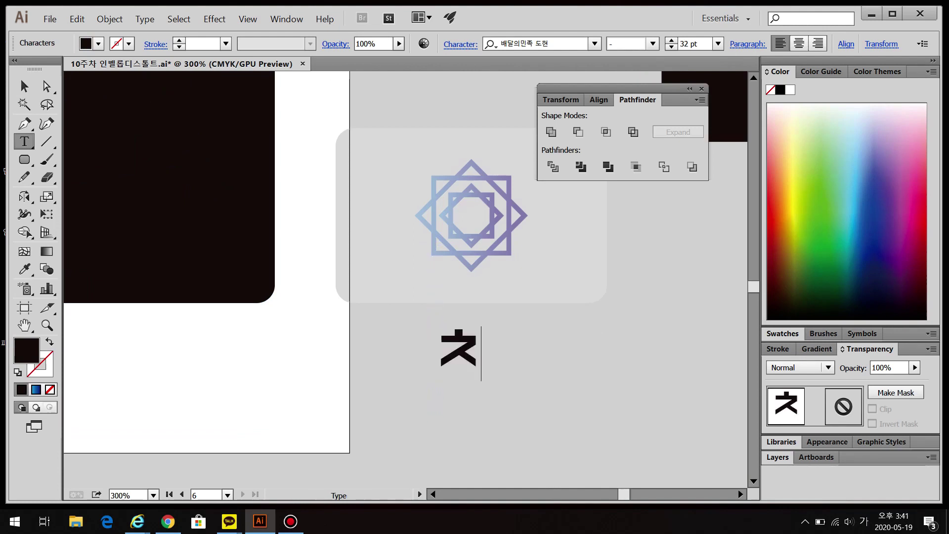
key("BackSpace")
key("BackSpace")
key("BackSpace")
key("Hangul")
Enter the text CREDIT CARD and reduce its font size to 16 pt
type("CRE")
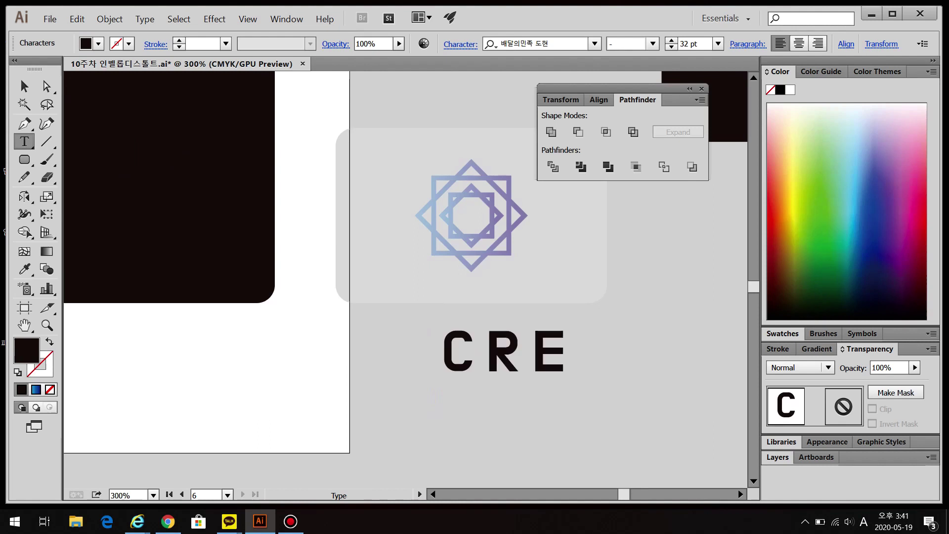
type("DIT")
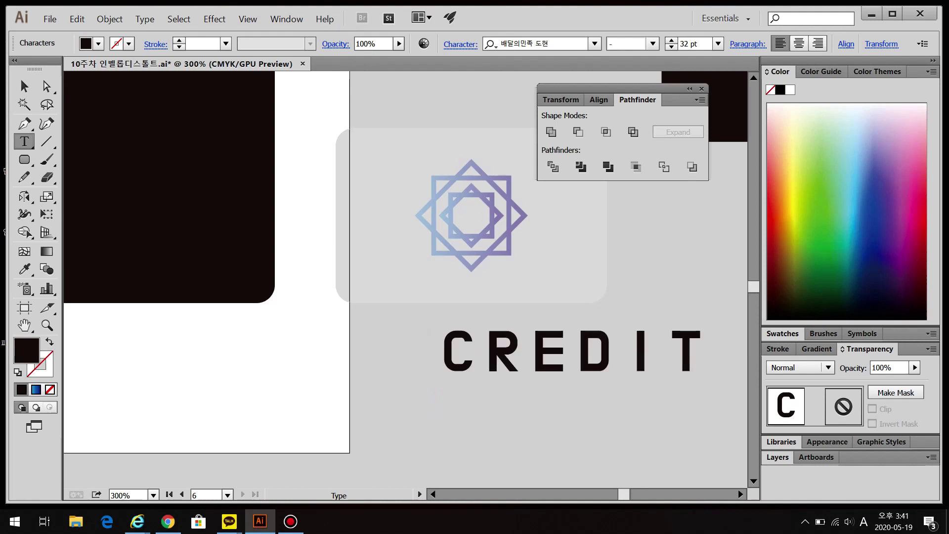
key("ctrl+a")
key("ctrl+shift+comma")
key("ctrl+shift+comma")
key("ctrl+shift+comma")
key("ctrl+shift+comma")
key("ctrl+shift+comma")
key("ctrl+shift+comma")
key("ctrl+shift+comma")
key("Right")
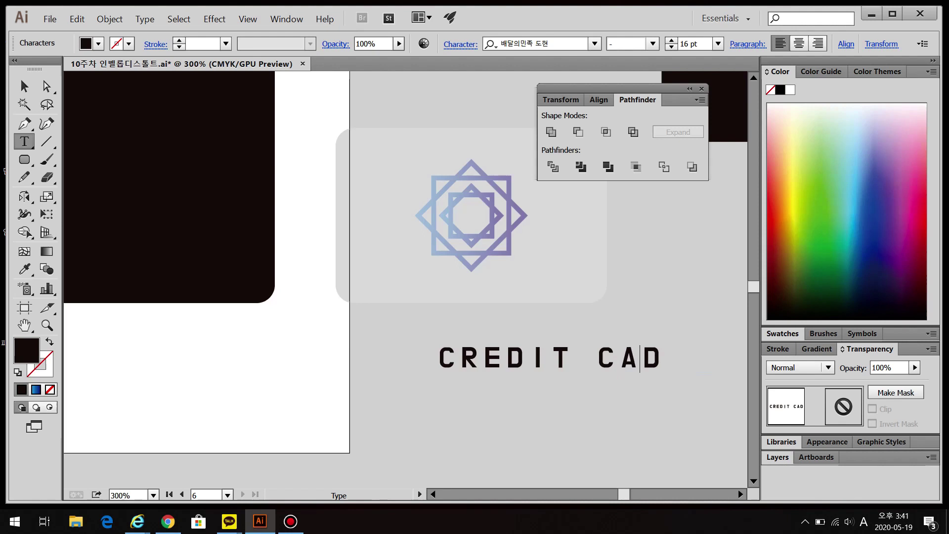
key("Left")
type("R")
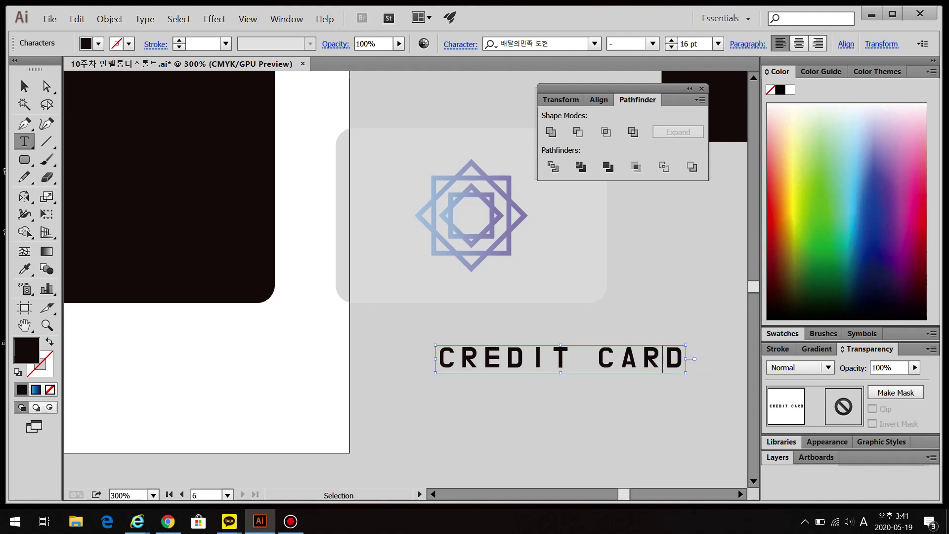
Tighten the letter spacing across the whole CREDIT CARD text and finish editing it
key("ctrl+a")
key("alt+Left")
key("alt+Left")
key("alt+Left")
key("alt+Left")
key("alt+Left")
key("alt+Left")
key("alt+Left")
key("alt+Left")
key("alt+Left")
key("alt+Left")
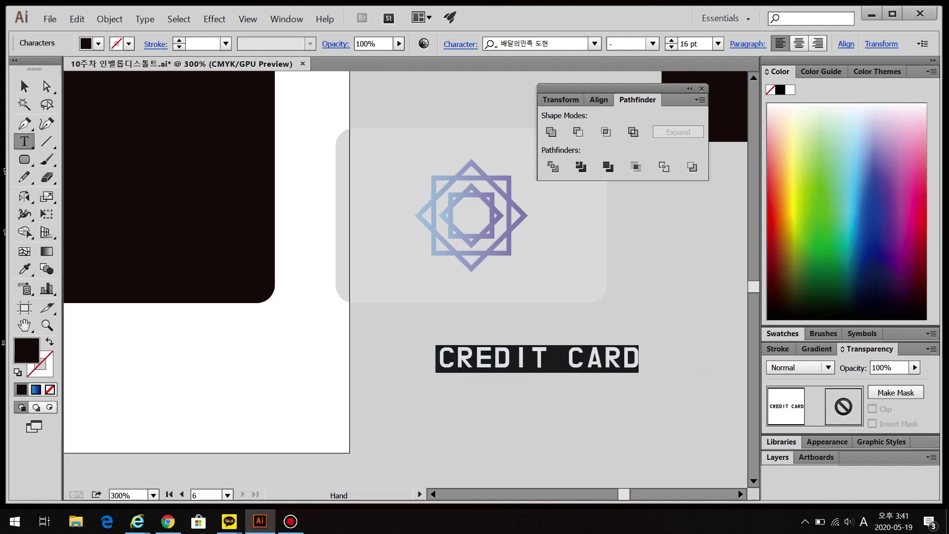
key("Escape")
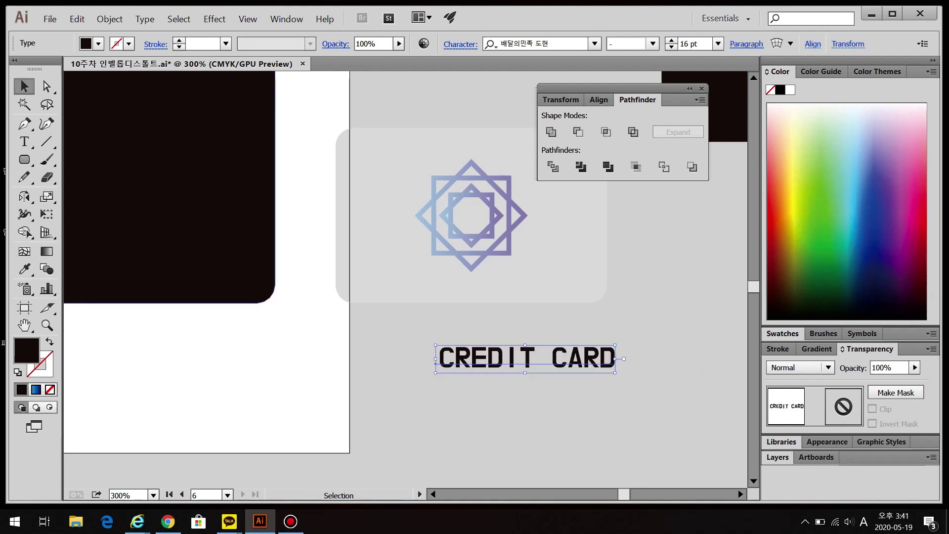
Convert the CREDIT CARD text to outlines and fill it with the blue linear gradient
key("ctrl+shift+o")
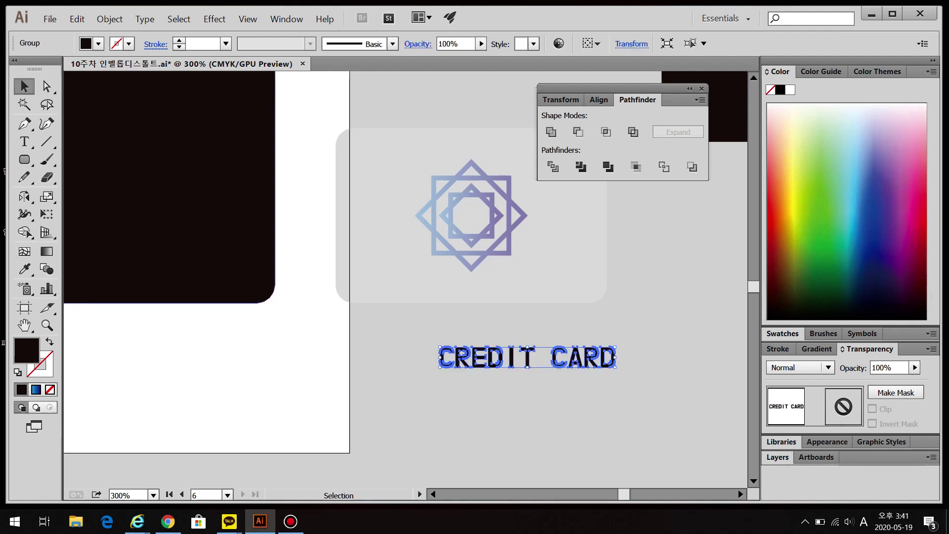
key("period")
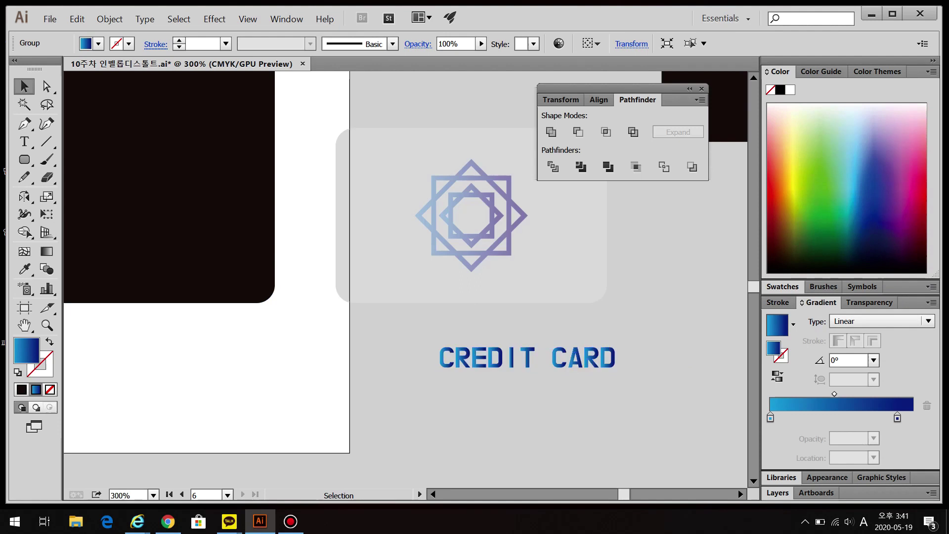
key("ctrl+shift+a")
Stretch the blue gradient so it runs as one blend across the entire CREDIT CARD lettering
left_click(527, 357)
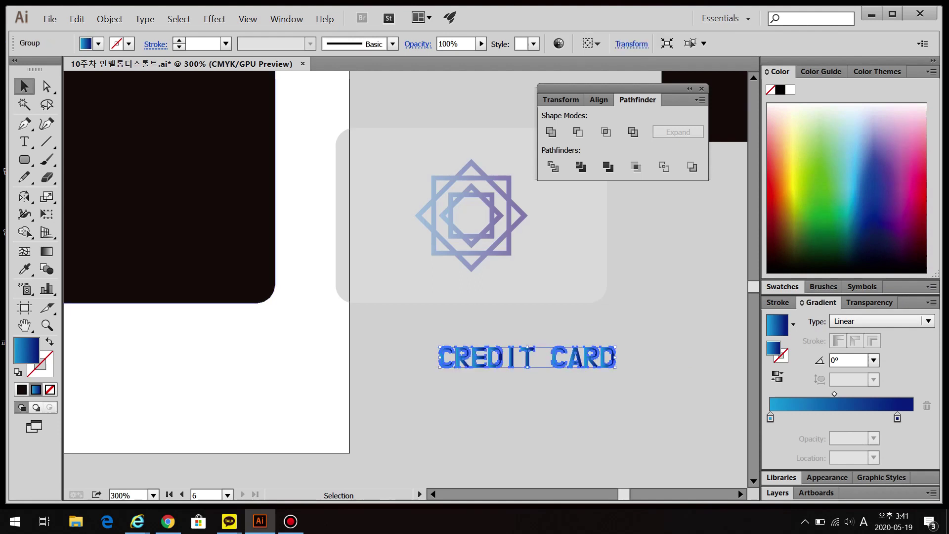
key("g")
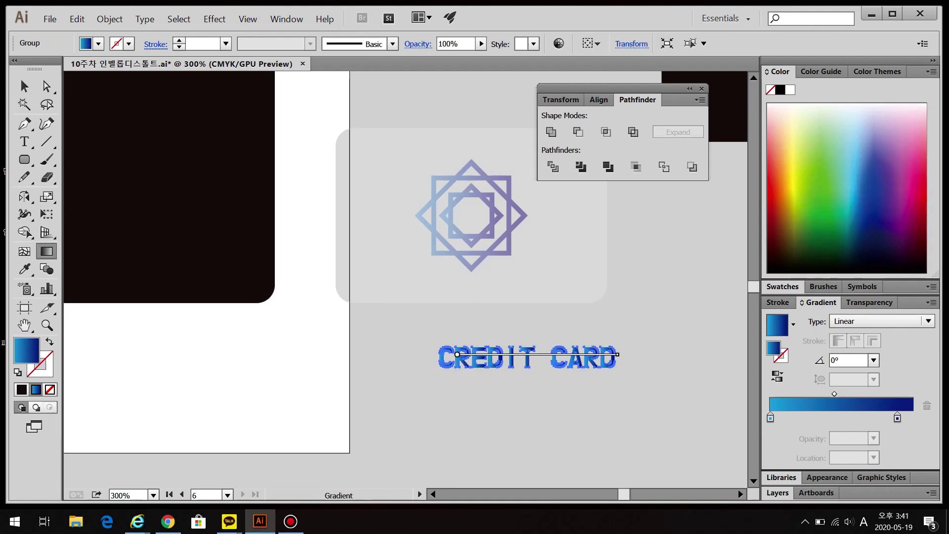
left_click(24, 86)
key("ctrl+shift+a")
left_click(527, 357)
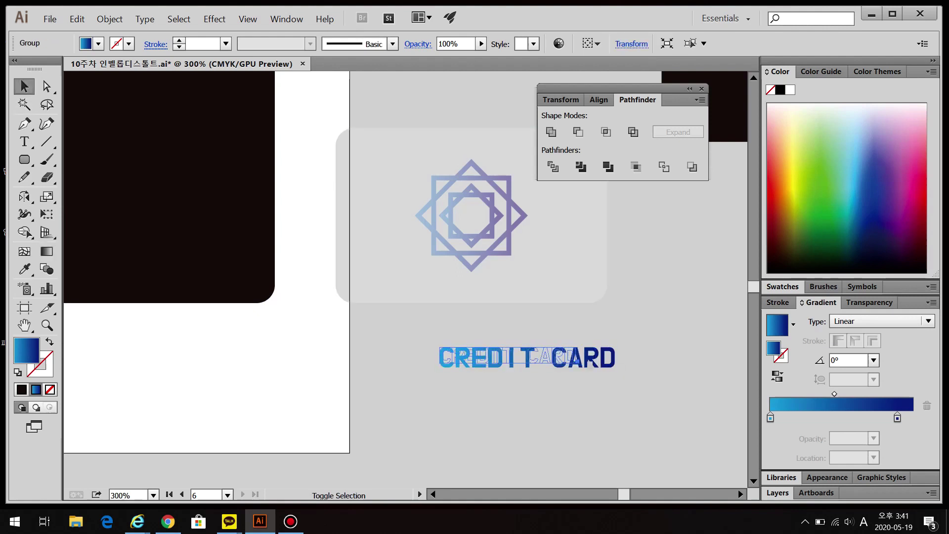
key("ctrl+shift+a")
Place two smaller CREDIT CARD letterings side by side near the grey label's upper edge and group them
left_click_drag(543, 359, 579, 254)
left_click(420, 224, "shift")
right_click(551, 226)
left_click(580, 274)
Repeat the downward copy of the CREDIT CARD pair until the label holds five rows
key("ctrl+d")
key("ctrl+d")
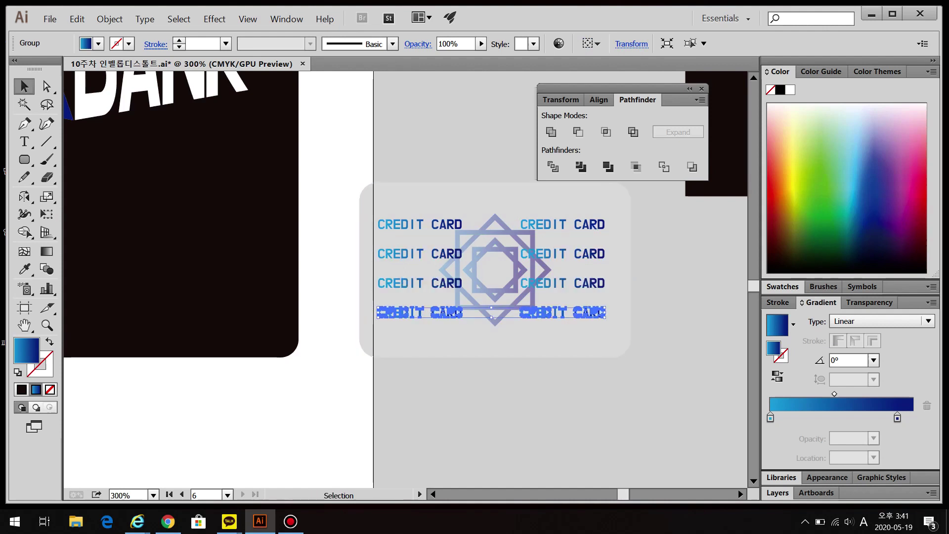
key("ctrl+d")
Select all five CREDIT CARD rows on the grey label and combine them into one group
left_click(600, 253, "shift")
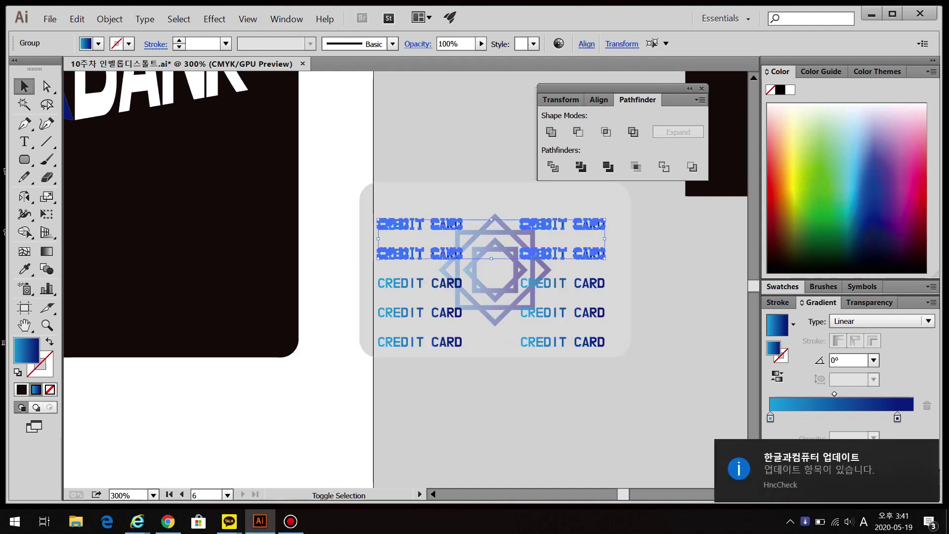
left_click(600, 283, "shift")
left_click(600, 312, "shift")
left_click(599, 341, "shift")
right_click(596, 341)
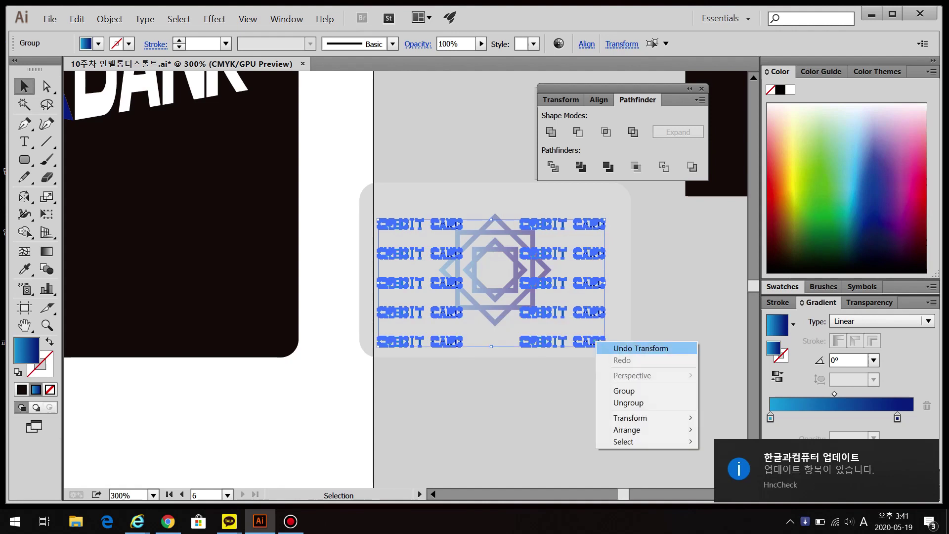
left_click(623, 390)
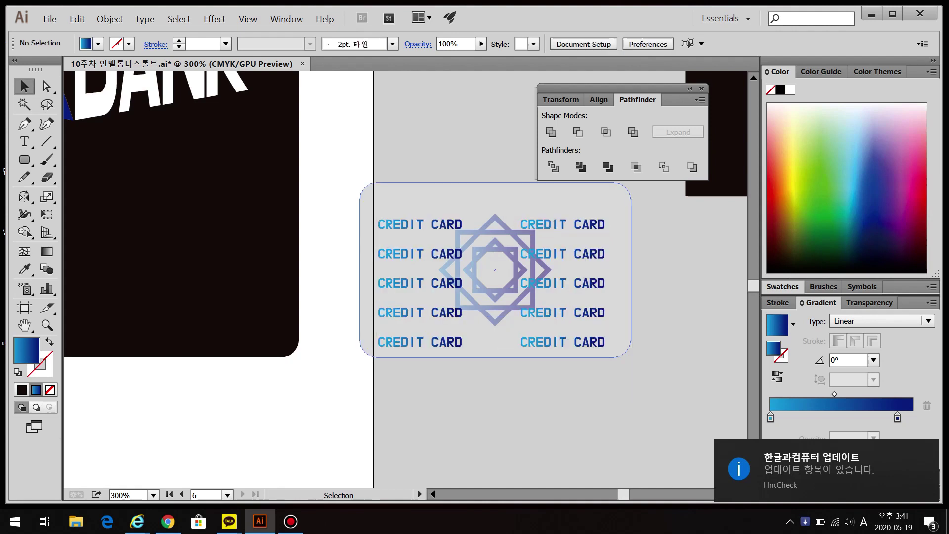
Center the CREDIT CARD rows, the star logo and the grey rounded rectangle on each other horizontally and vertically
left_click(488, 306)
left_click(487, 339)
left_click_drag(476, 382, 414, 161)
key("shift+F7")
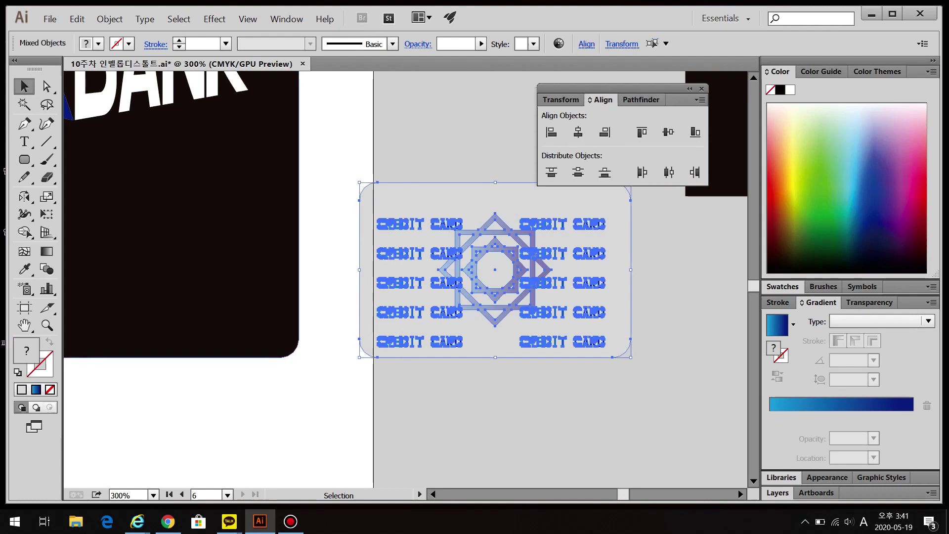
left_click(578, 132)
left_click(669, 132)
key("ctrl+shift+a")
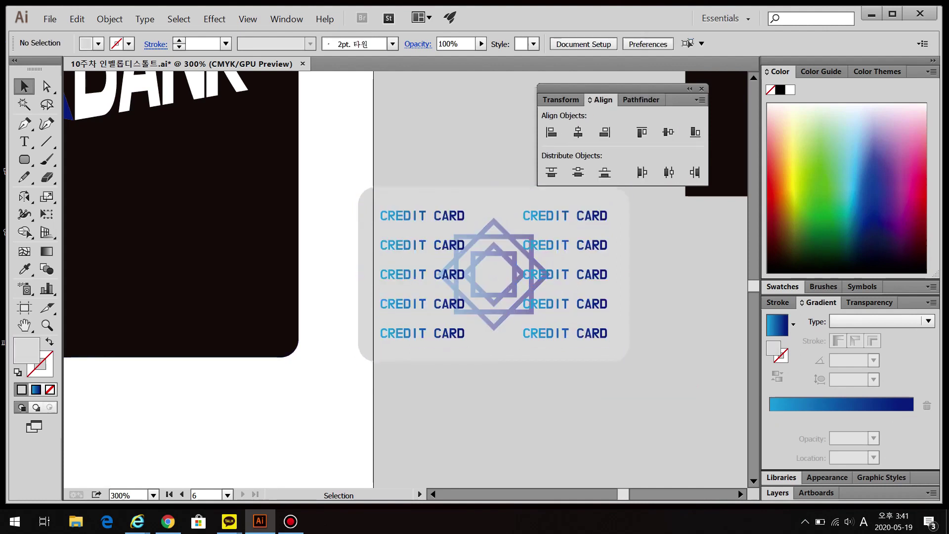
Group all parts of the grey hologram label and move it onto the lower black card beneath the YOURBANK lettering
left_click_drag(675, 411, 357, 184)
right_click(501, 272)
left_click(521, 319)
key("ctrl+minus")
scroll(410, 279, "left", 3)
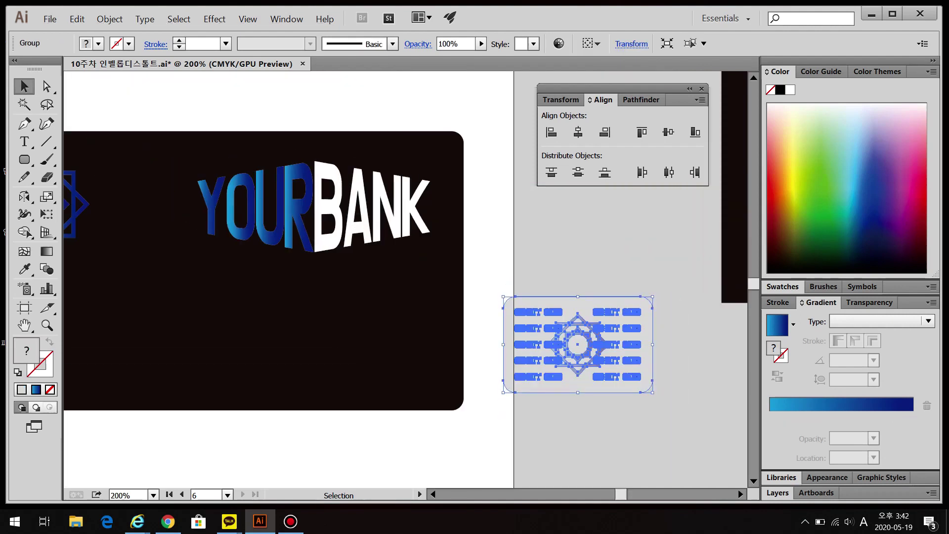
key("ctrl+shift+a")
key("ctrl+minus")
scroll(410, 279, "left", 3)
left_click_drag(636, 393, 524, 380)
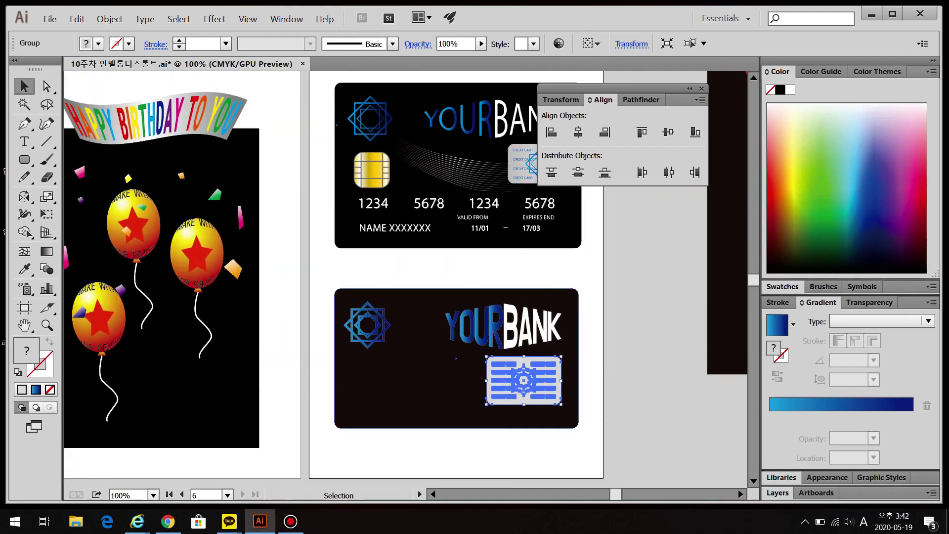
Scale down the YOURBANK lettering and the hologram label and arrange them one above the other near the card's right edge
left_click(472, 338)
left_click_drag(562, 349, 518, 326)
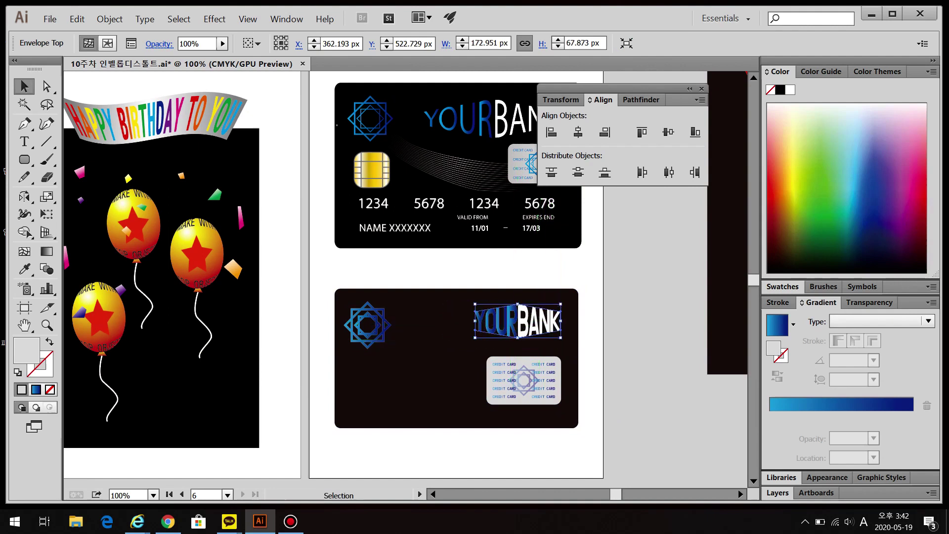
left_click(524, 380)
left_click_drag(561, 404, 528, 368)
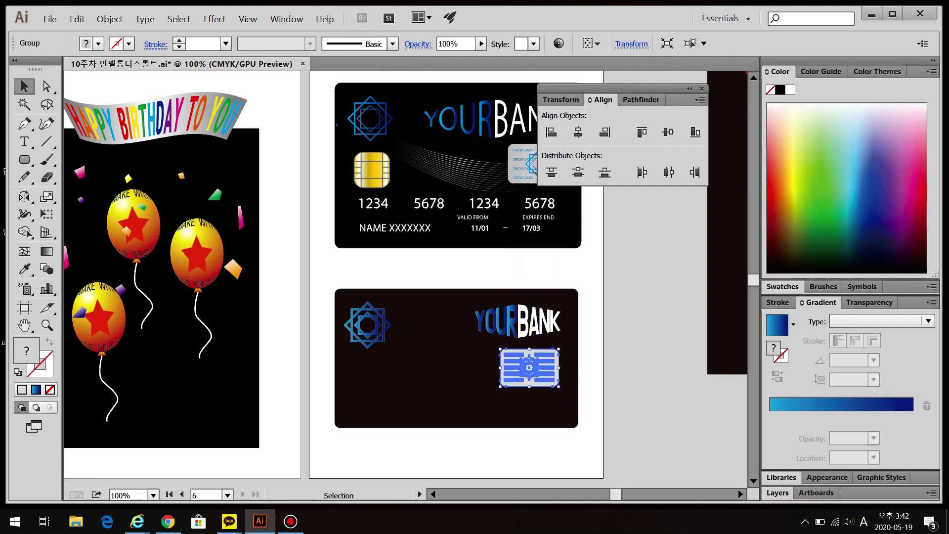
key("ctrl+shift+a")
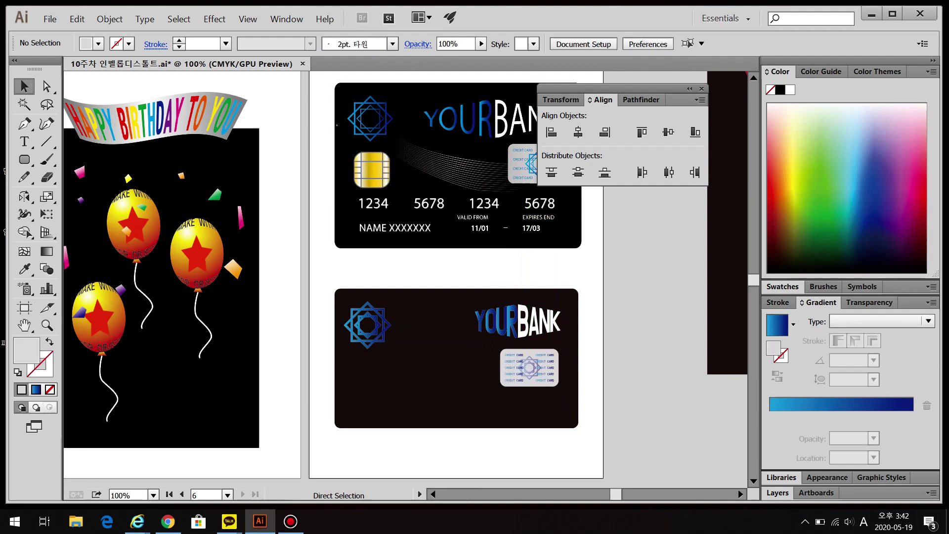
Draw a small rounded square beside the lower black card and give it a gradient fill
left_click(24, 159)
left_click_drag(613, 304, 652, 343)
left_click_drag(625, 302, 667, 344)
scroll(667, 350, "up", 4)
key("period")
left_click_drag(579, 239, 484, 281)
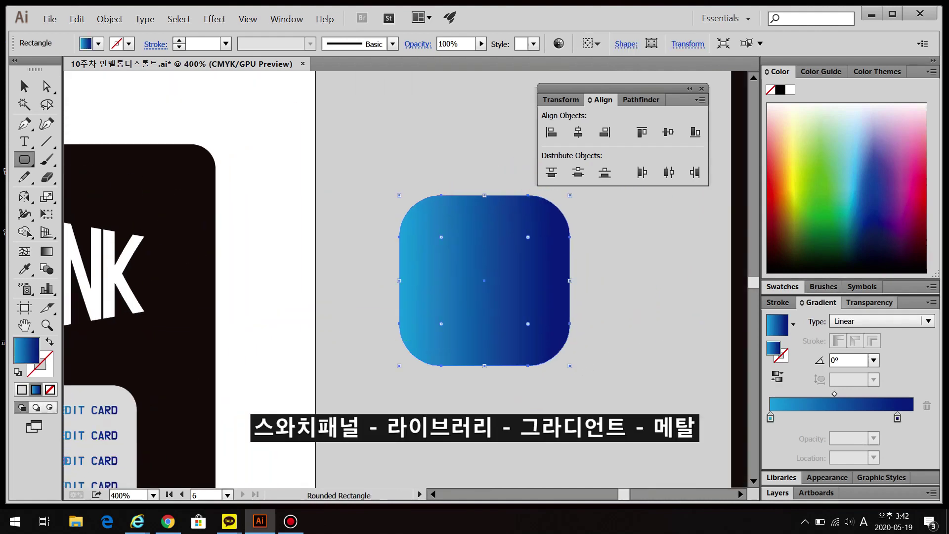
Fill the rounded square with the Gold gradient from the Metals swatch library
left_click(782, 286)
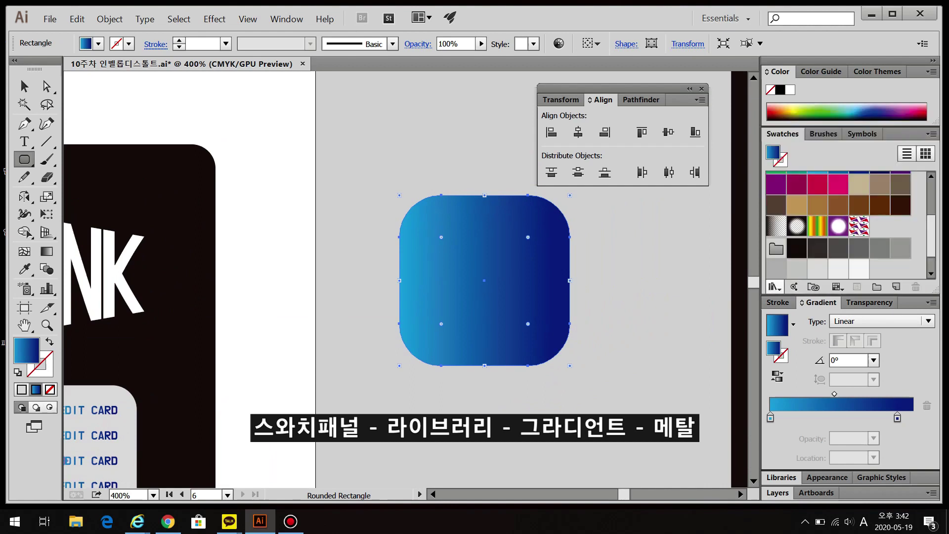
left_click(774, 286)
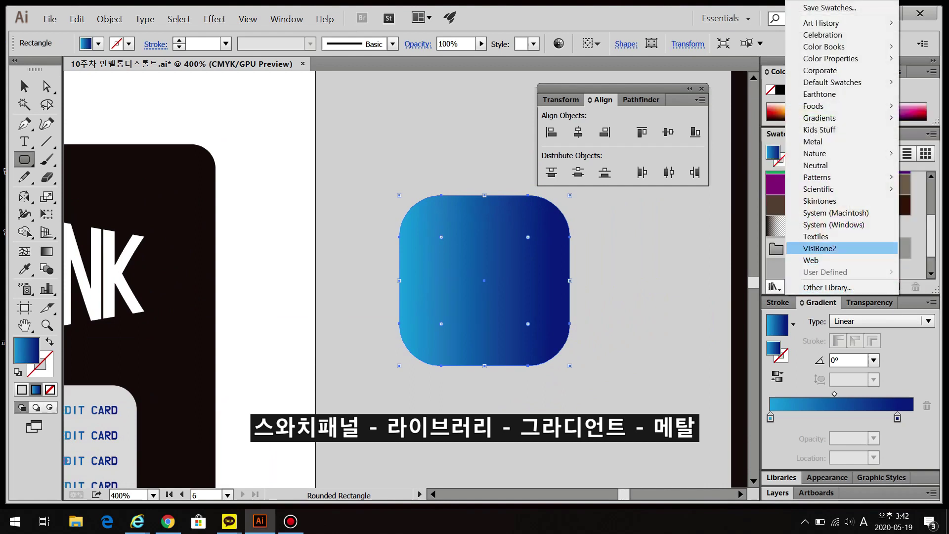
mouse_move(819, 118)
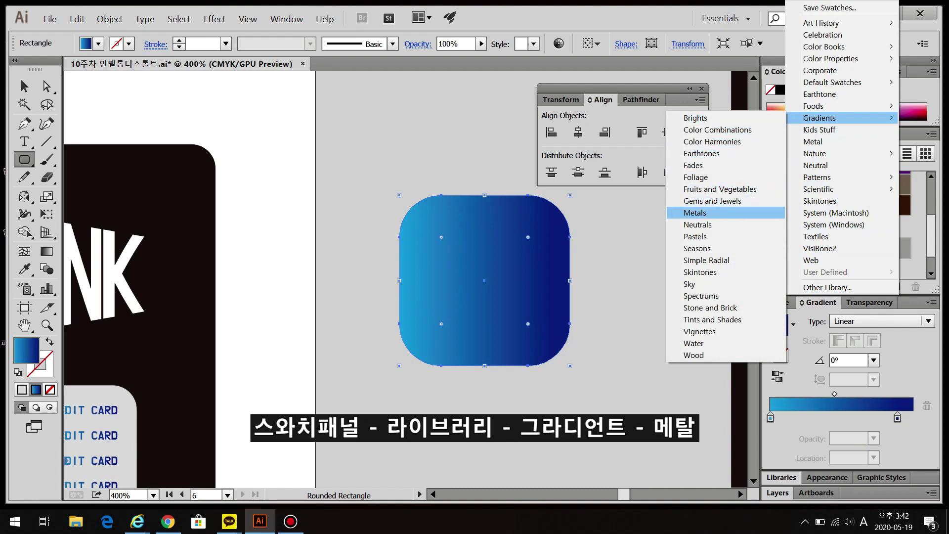
left_click(694, 213)
left_click(427, 278)
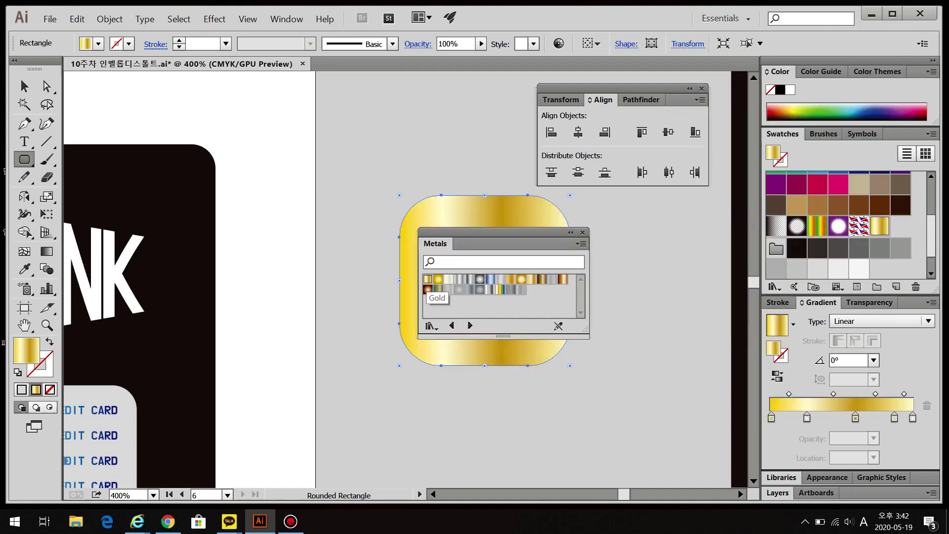
left_click(582, 233)
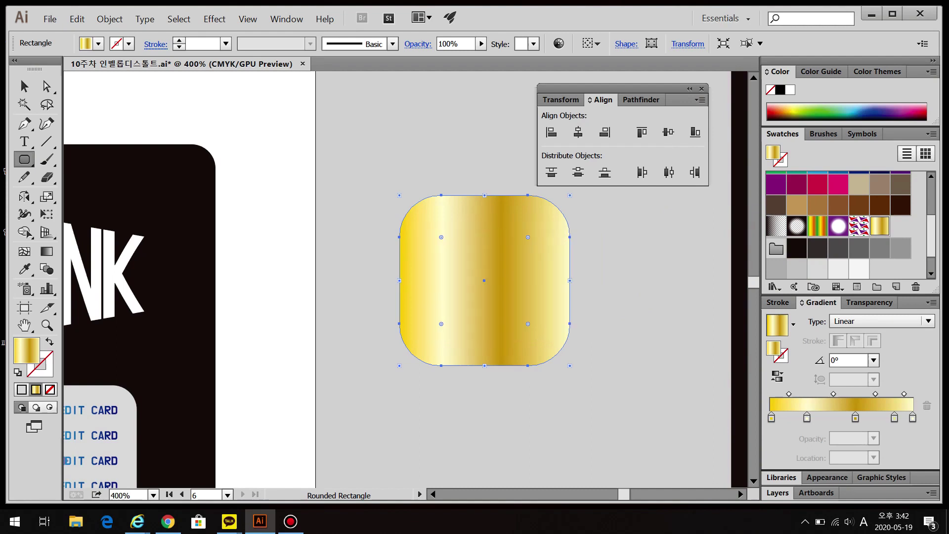
Give the gold rounded square a medium grey stroke and set its weight to 2 pt
key("x")
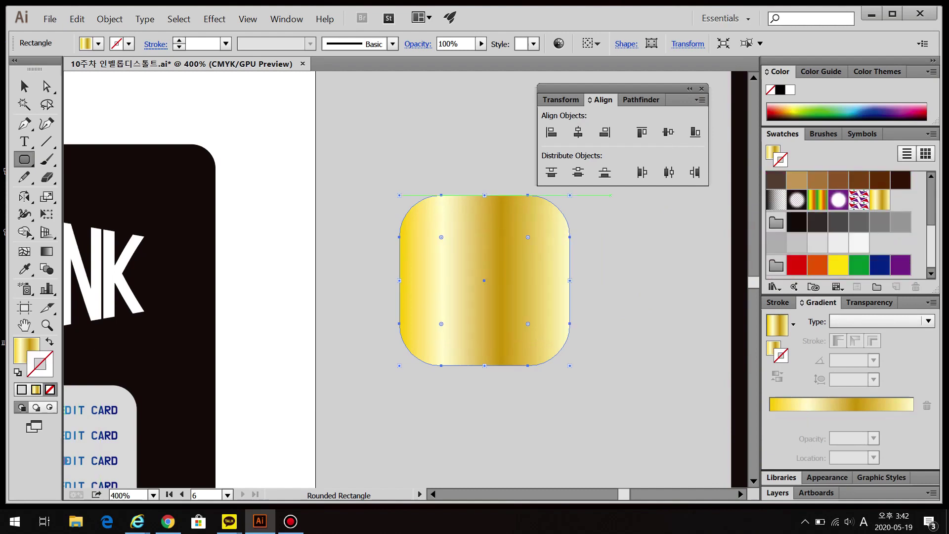
left_click(879, 221)
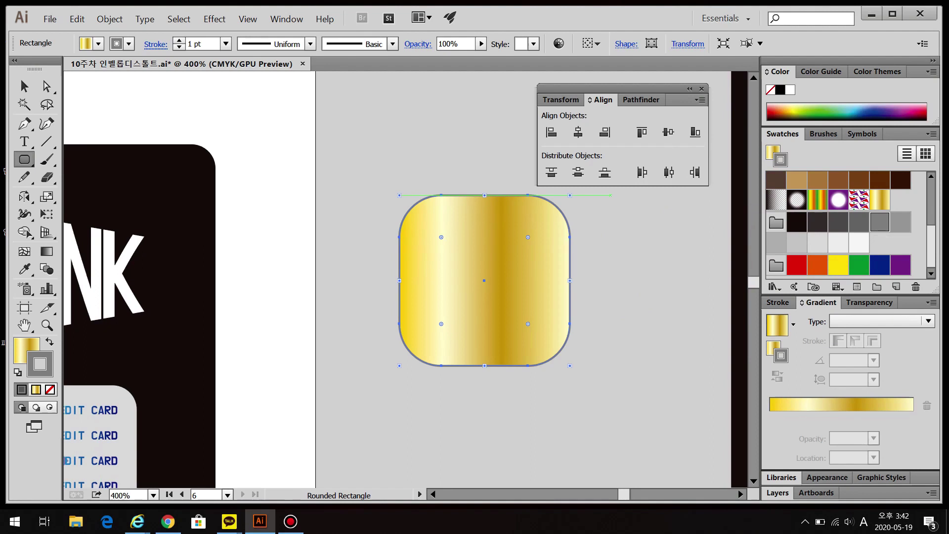
key("ctrl+F10")
key("Up")
Draw two vertical lines through the gold square and short horizontal lines from them across its left and right sides
key("backslash")
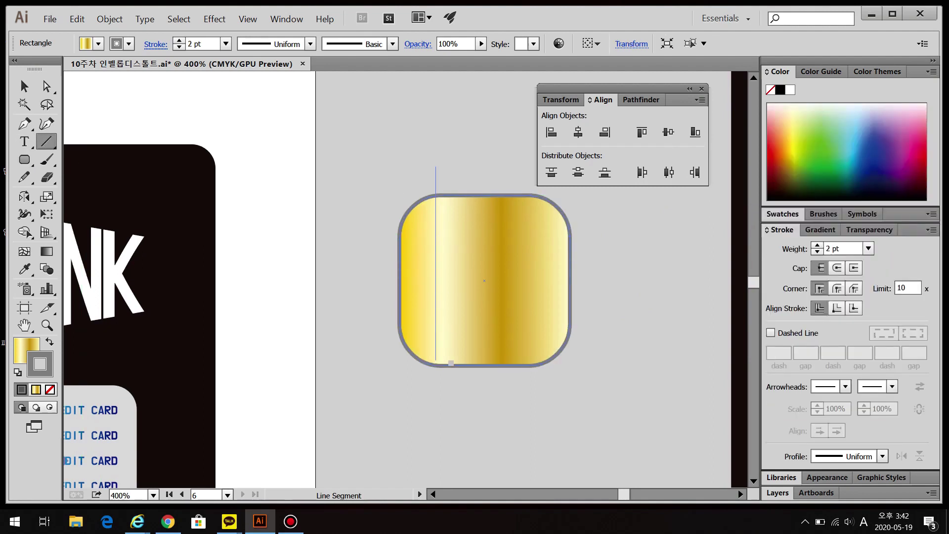
left_click_drag(450, 339, 436, 382)
left_click_drag(529, 166, 528, 384)
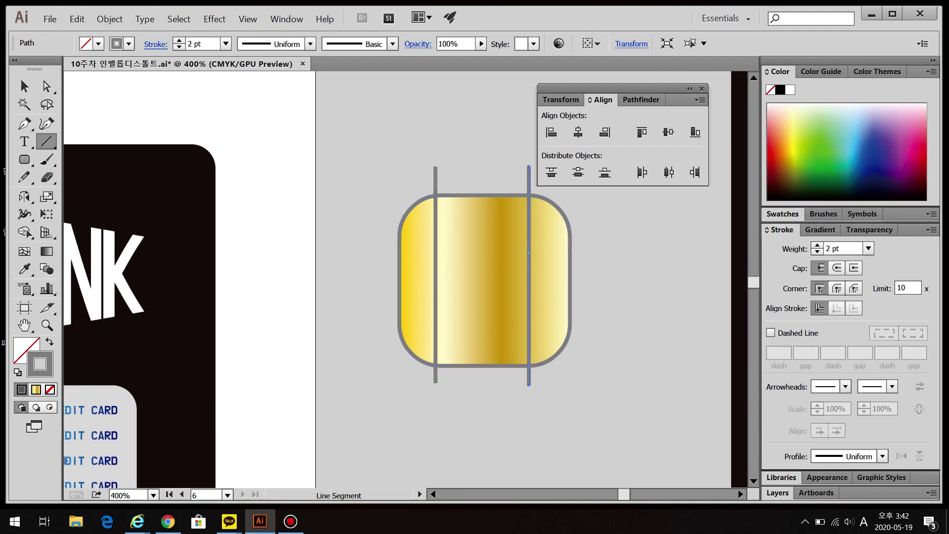
left_click_drag(370, 280, 435, 280)
Try to split the gold square along its lines with Pathfinder Divide
key("v")
left_click_drag(341, 135, 624, 424)
left_click(641, 100)
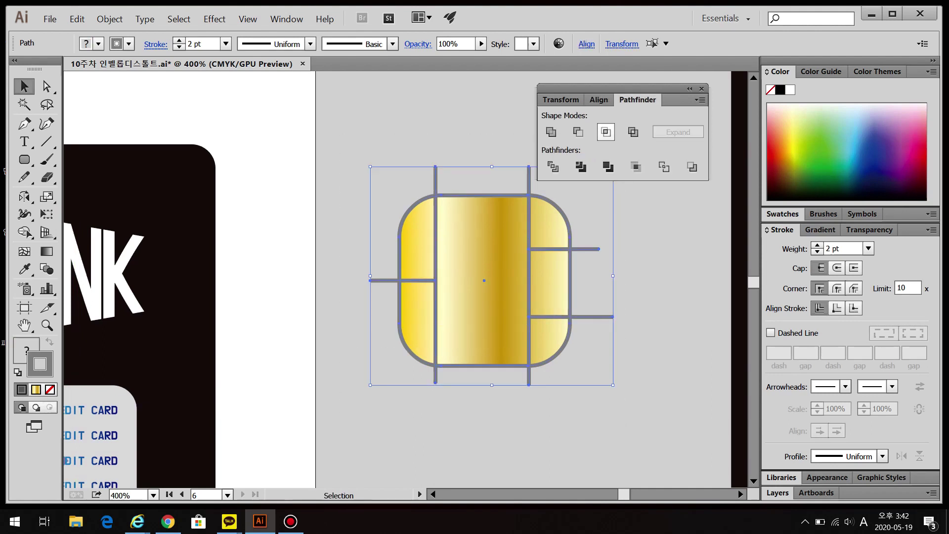
left_click(553, 166)
key("ctrl+minus")
key("ctrl+minus")
key("ctrl+minus")
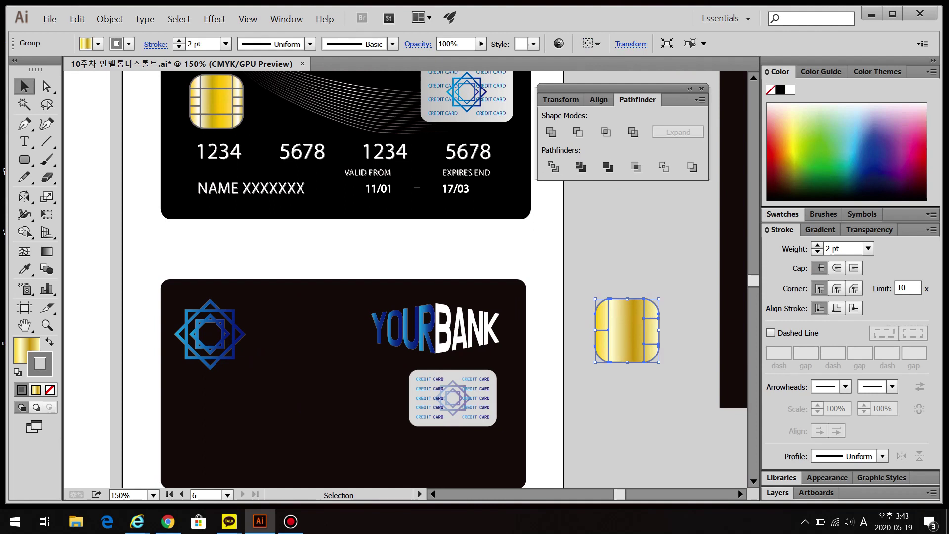
key("ctrl+shift+a")
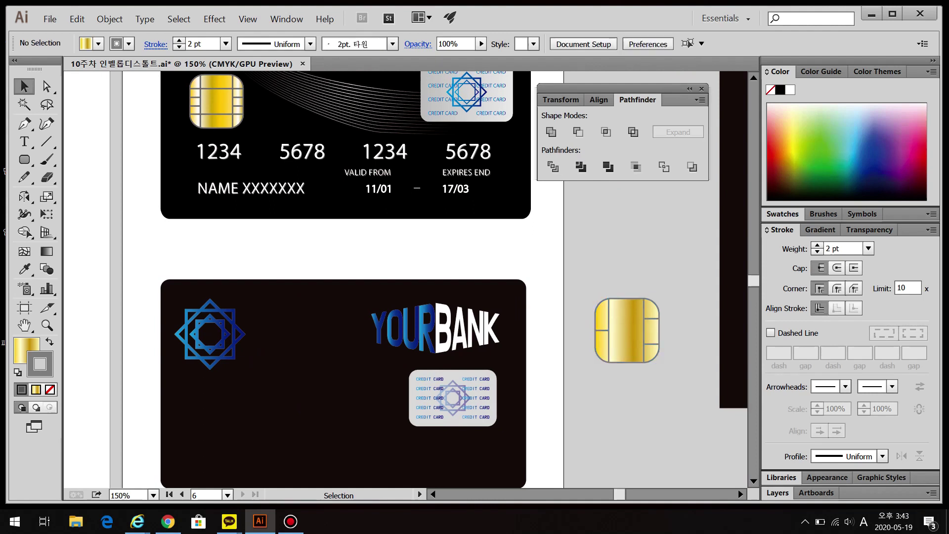
key("ctrl+z")
key("ctrl+shift+a")
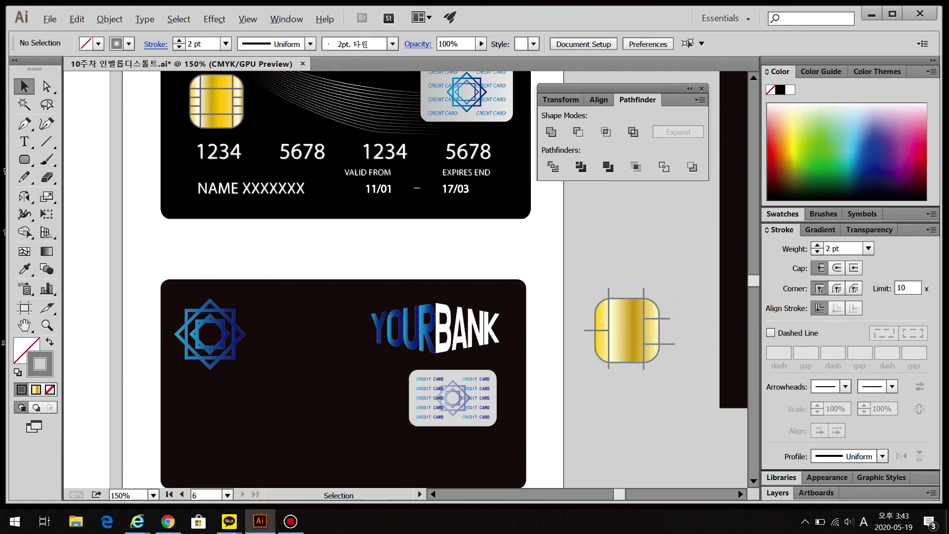
Draw two long horizontal lines across the upper and lower parts of the gold square
key("ctrl+plus")
key("ctrl+plus")
key("ctrl+plus")
left_click_drag(570, 268, 551, 299)
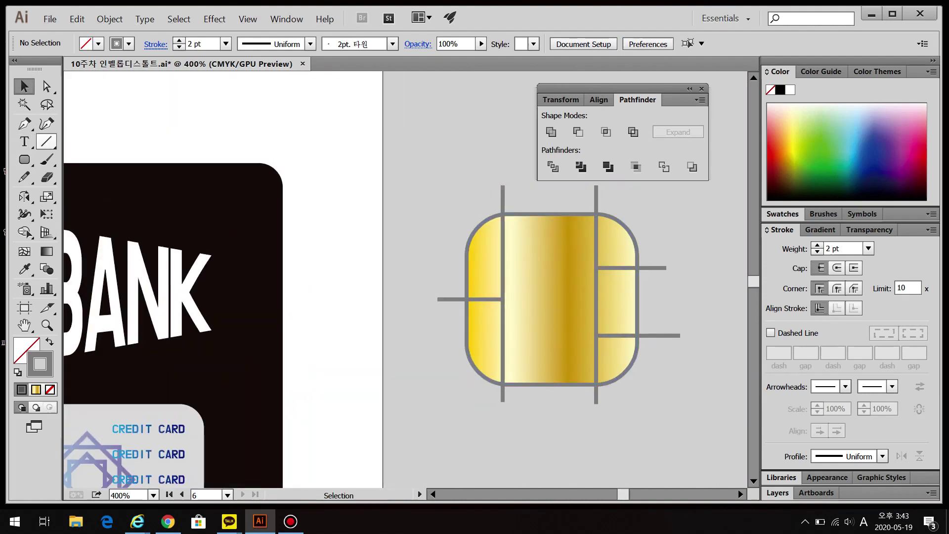
key("backslash")
left_click_drag(436, 256, 661, 255)
left_click_drag(440, 356, 662, 355)
Move the two short lines on the gold square's right side closer together, between the long horizontal lines
key("v")
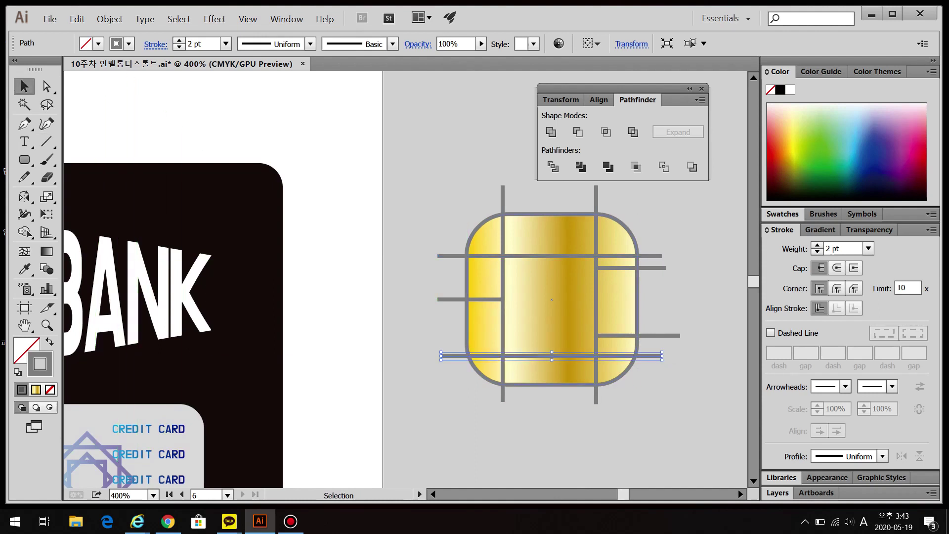
left_click_drag(631, 269, 631, 278)
left_click_drag(638, 320, 638, 320)
Divide the gold square along its lines with Pathfinder and place it, scaled down, on the black card below the star logo
left_click_drag(406, 200, 681, 409)
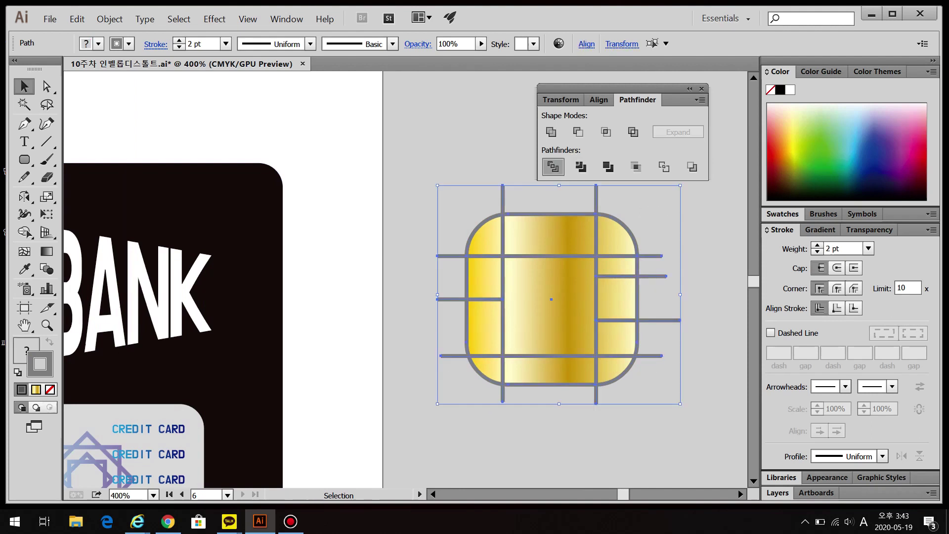
left_click(553, 167)
key("ctrl+minus")
key("ctrl+minus")
key("ctrl+minus")
left_click_drag(557, 359, 289, 291)
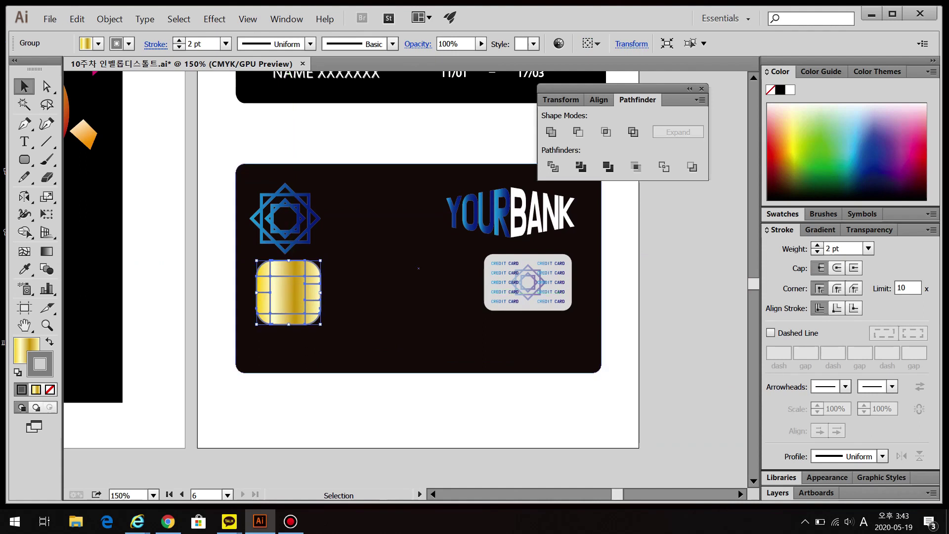
left_click_drag(321, 325, 285, 286)
key("ctrl+shift+a")
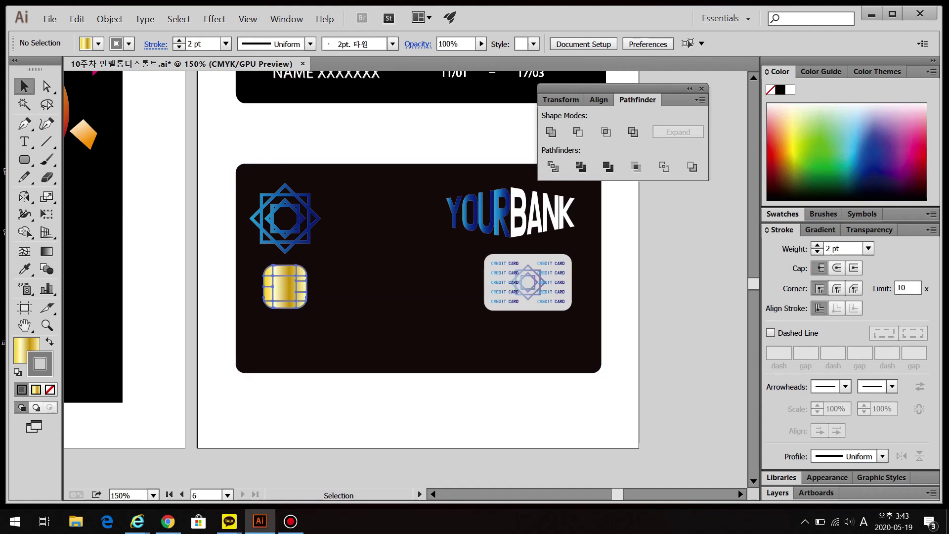
left_click(294, 282)
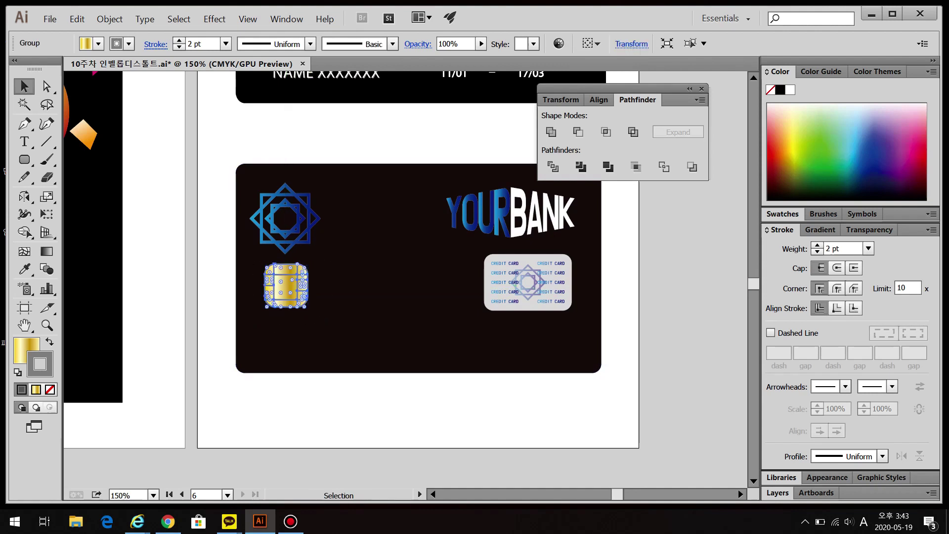
key("ctrl+shift+a")
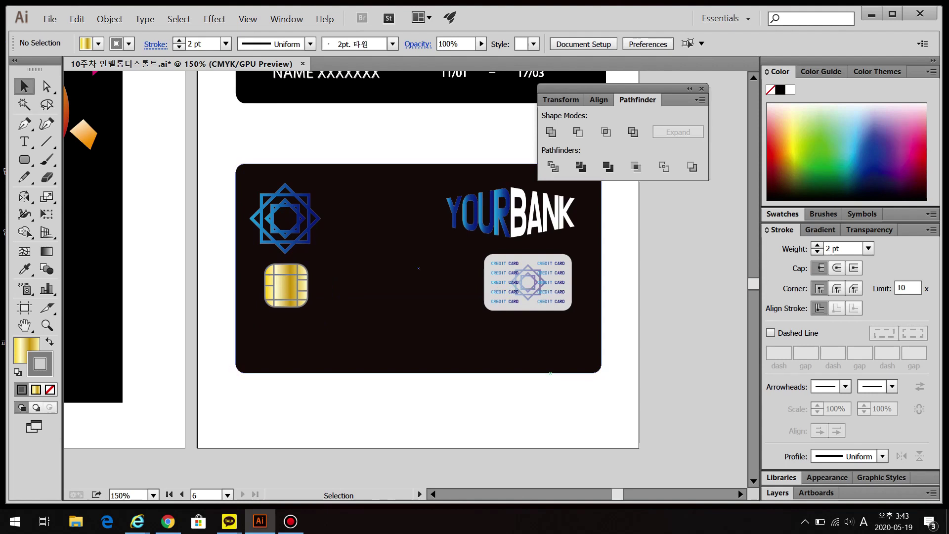
Draw an S-shaped curve with no fill and a white stroke from the star logo to the hologram label with the Pen tool
left_click(820, 229)
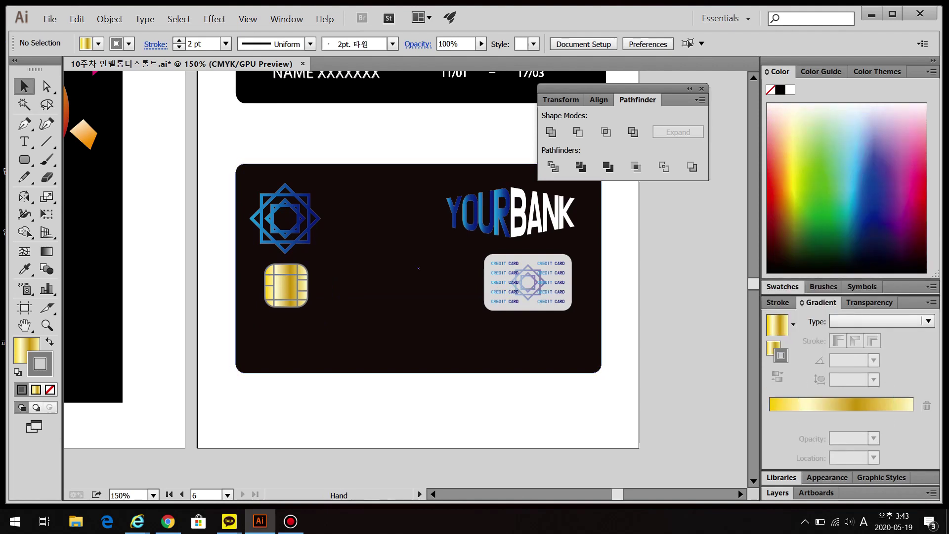
scroll(410, 277, "up", 5)
key("ctrl+shift+a")
key("p")
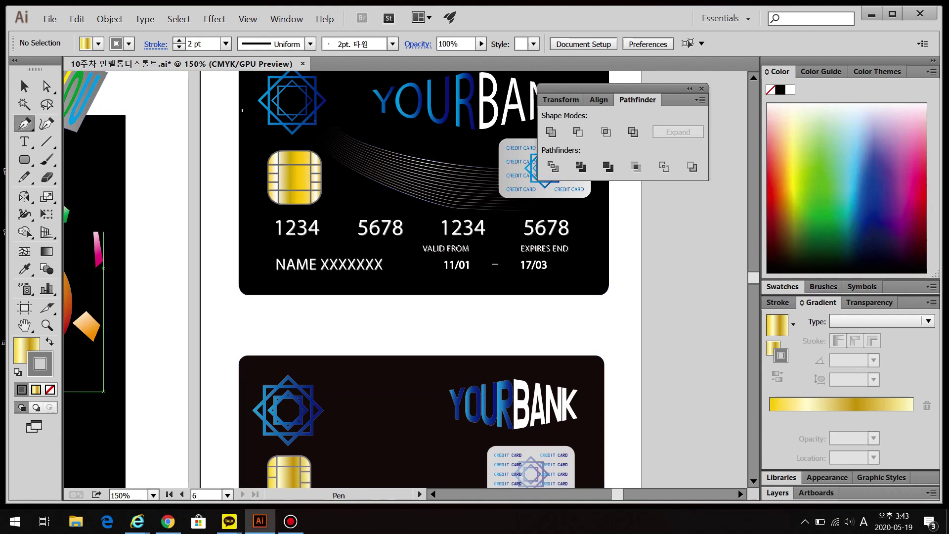
key("slash")
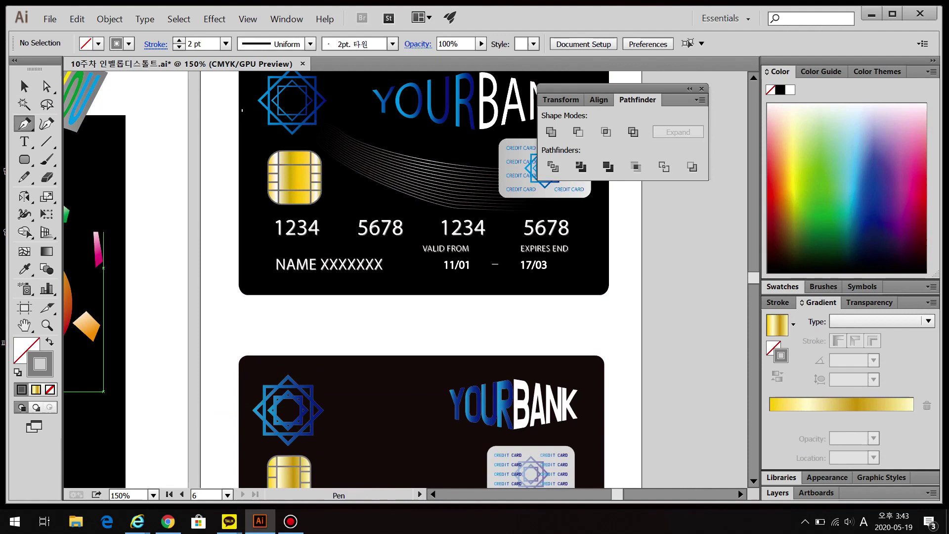
left_click(790, 90)
key("space")
left_click_drag(367, 374, 318, 177)
left_click(238, 211)
left_click_drag(333, 233, 368, 270)
left_click_drag(482, 277, 549, 263)
key("ctrl+shift+a")
Draw a second white curve just below the first and shift its end anchor onto the lower part of the hologram label
left_click(238, 214)
left_click_drag(317, 253, 333, 298)
left_click_drag(478, 307, 514, 295)
key("ctrl+shift+a")
key("a")
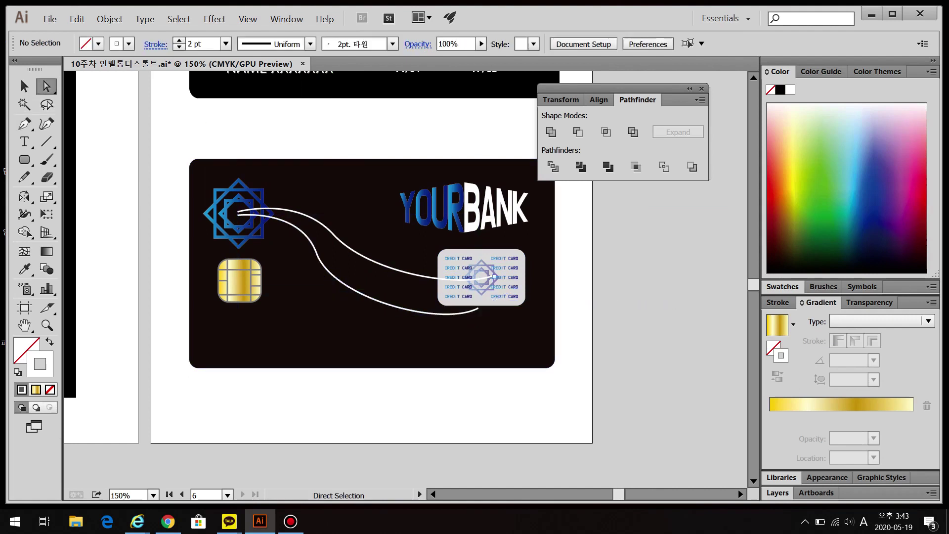
left_click(496, 301)
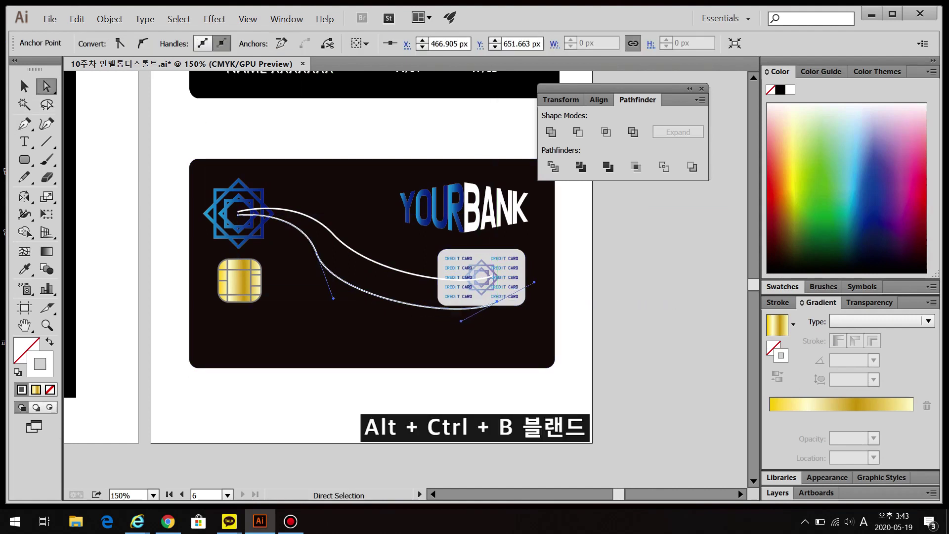
Set the lower white curve's stroke weight to 1 pt
left_click(23, 84)
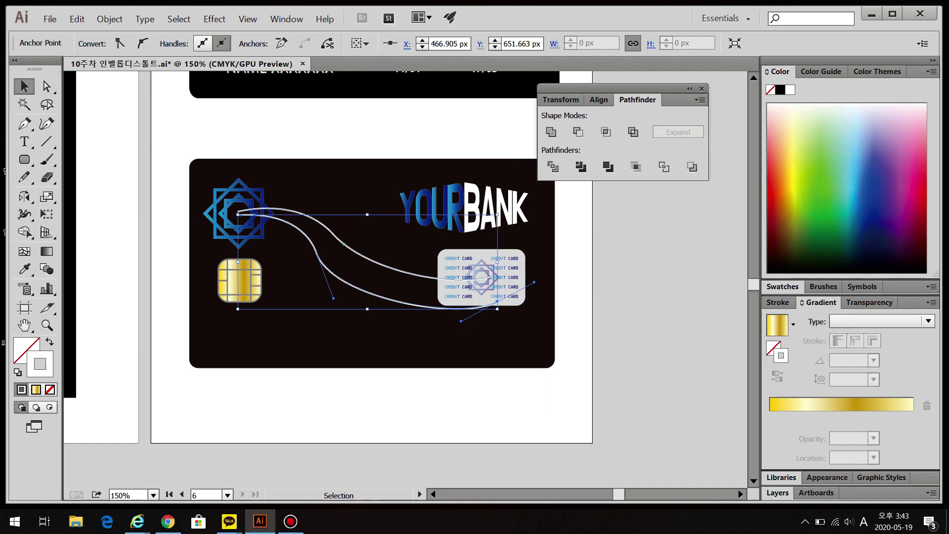
key("ctrl+F10")
left_click(843, 248)
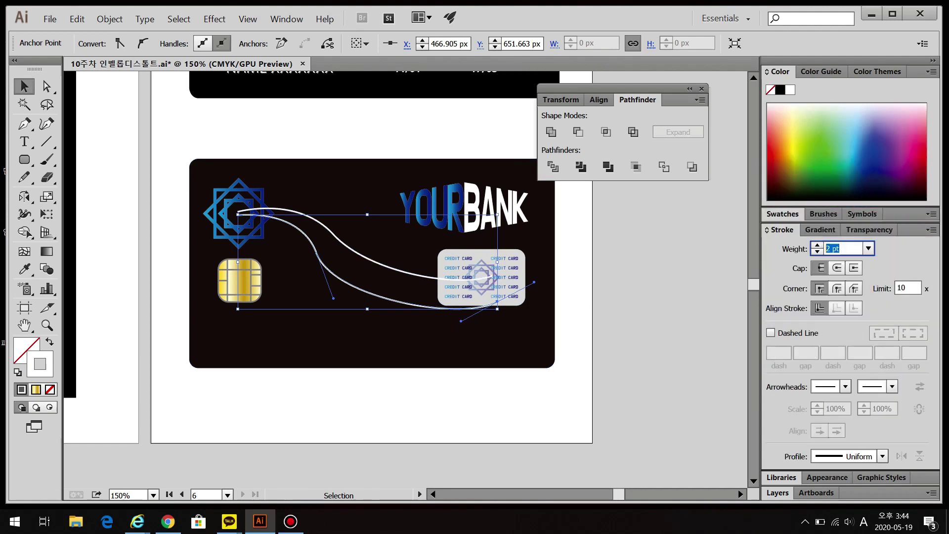
type("1")
key("Return")
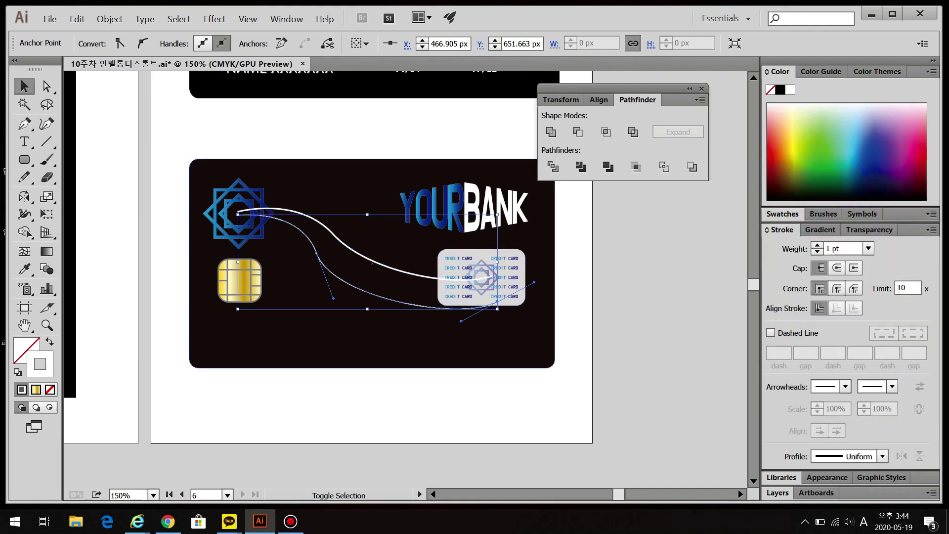
Blend the two white curves, setting the spacing to Specified Steps with 6 steps
left_click(424, 277, "shift")
key("ctrl+alt+b")
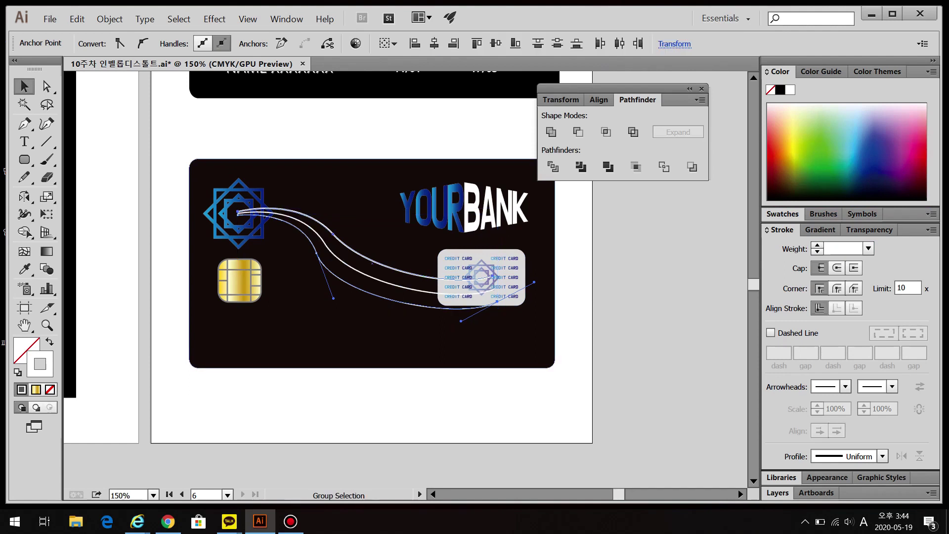
double_click(46, 268)
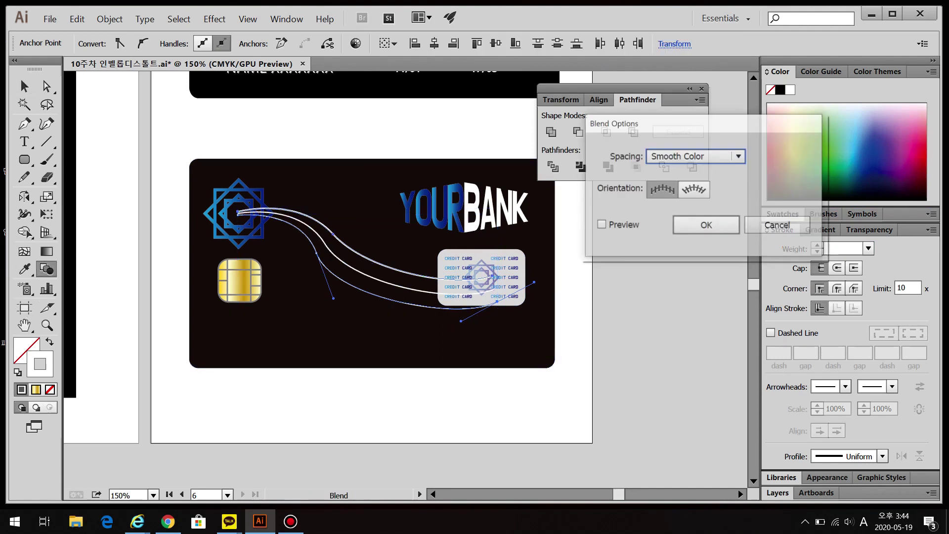
left_click(600, 225)
left_click(739, 156)
left_click(699, 188)
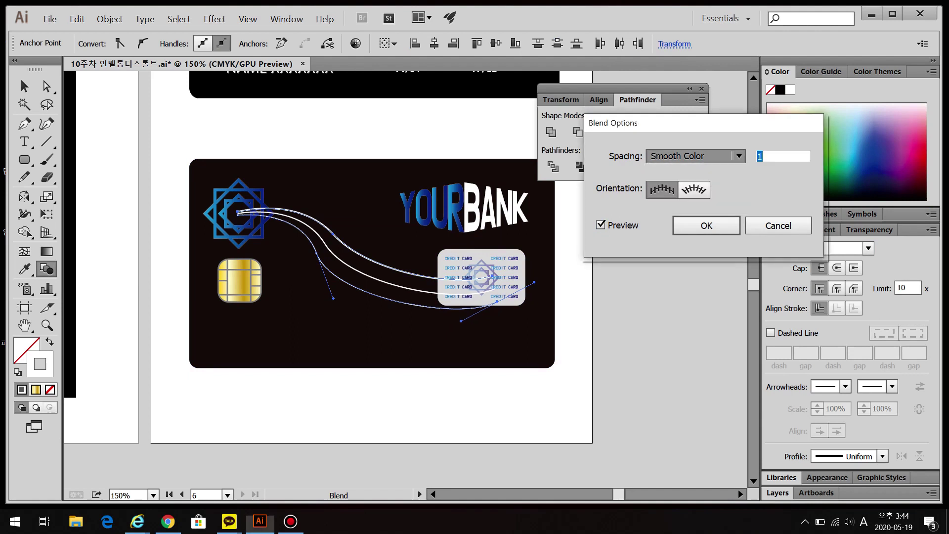
key("Up")
key("Up")
key("Up")
key("Up")
key("Up")
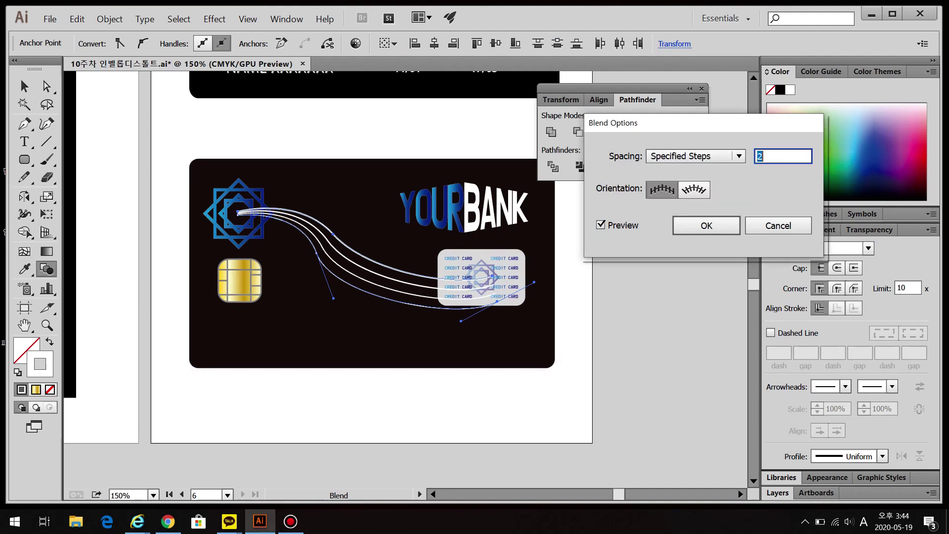
key("Return")
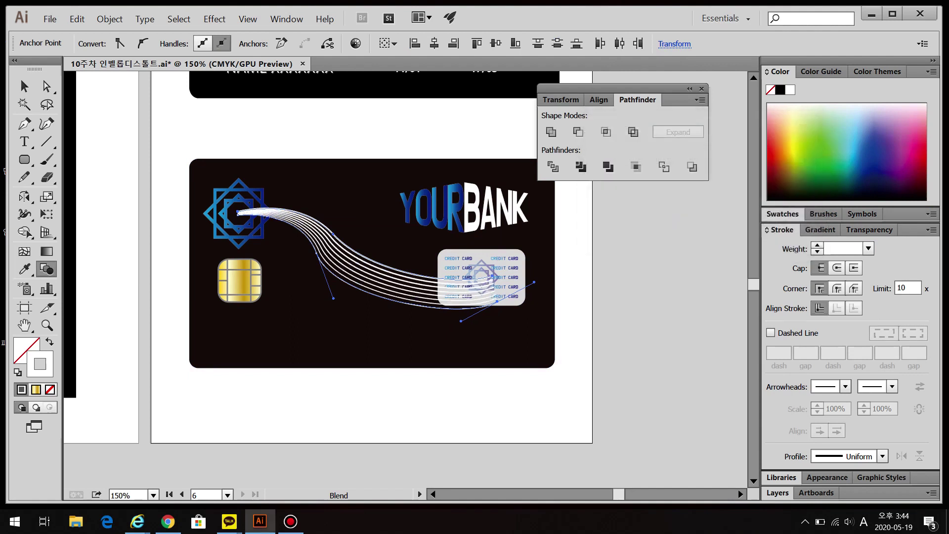
key("v")
key("ctrl+shift+a")
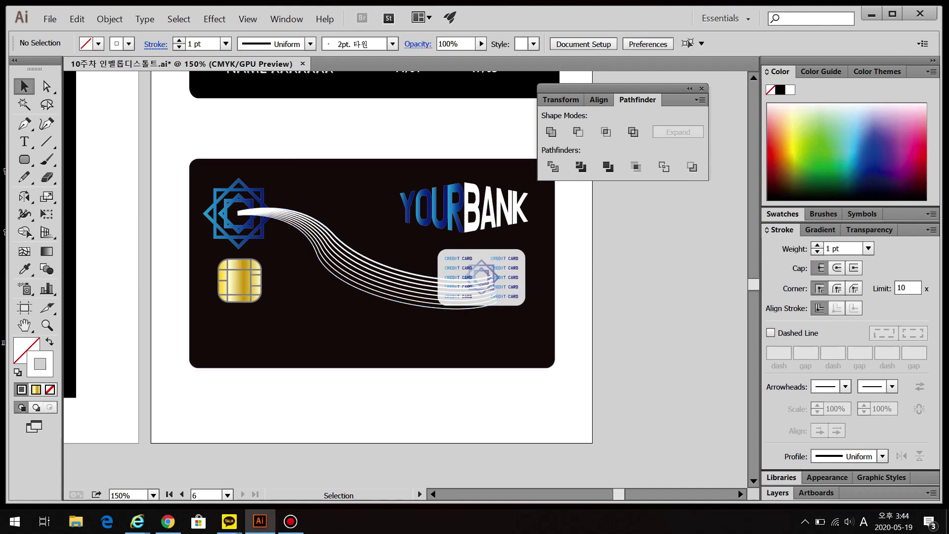
Bring the star logo and the hologram label to the front of the blended lines
key("ctrl+z")
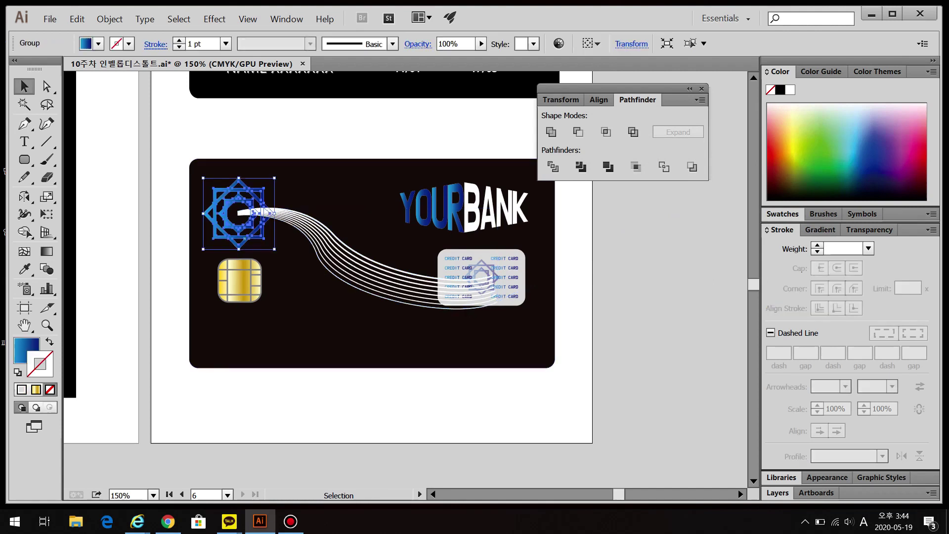
right_click(517, 252)
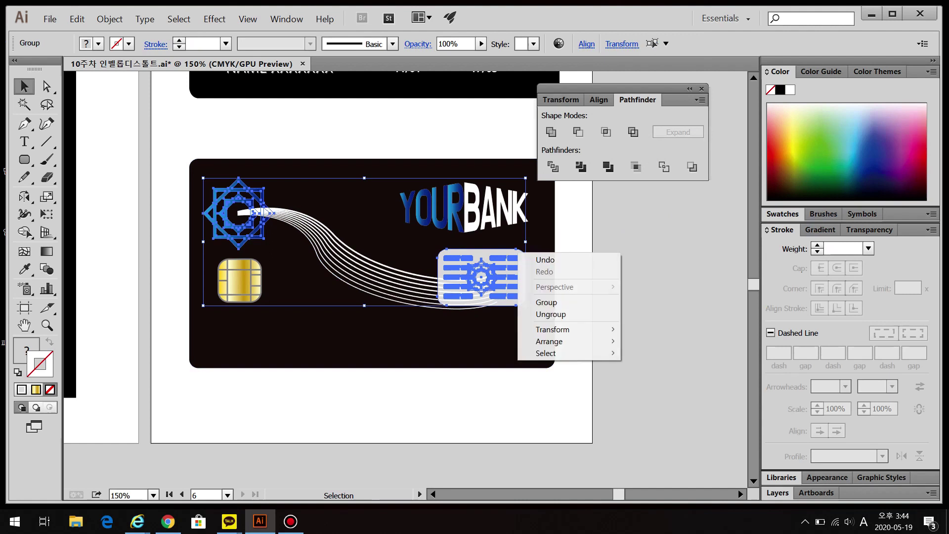
mouse_move(560, 341)
left_click(660, 341)
key("ctrl+shift+a")
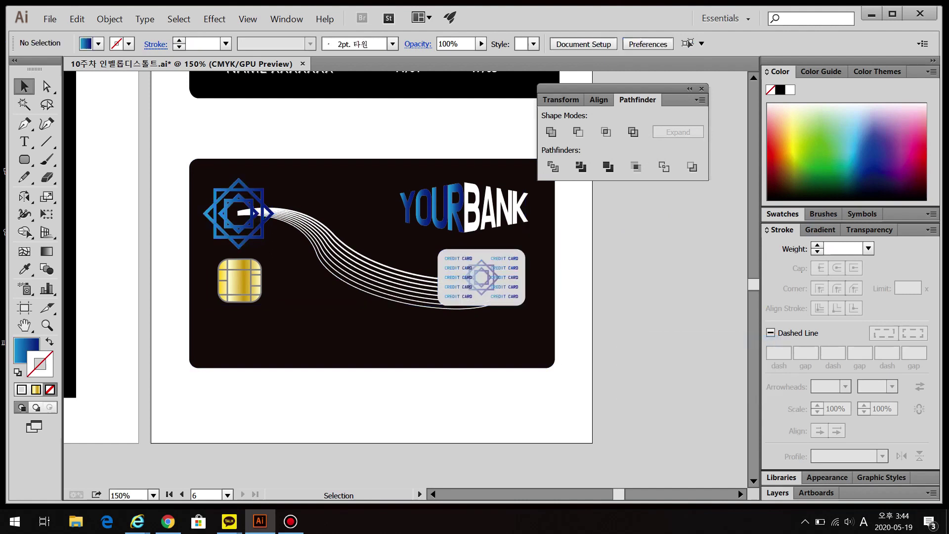
scroll(359, 280, "up", 5)
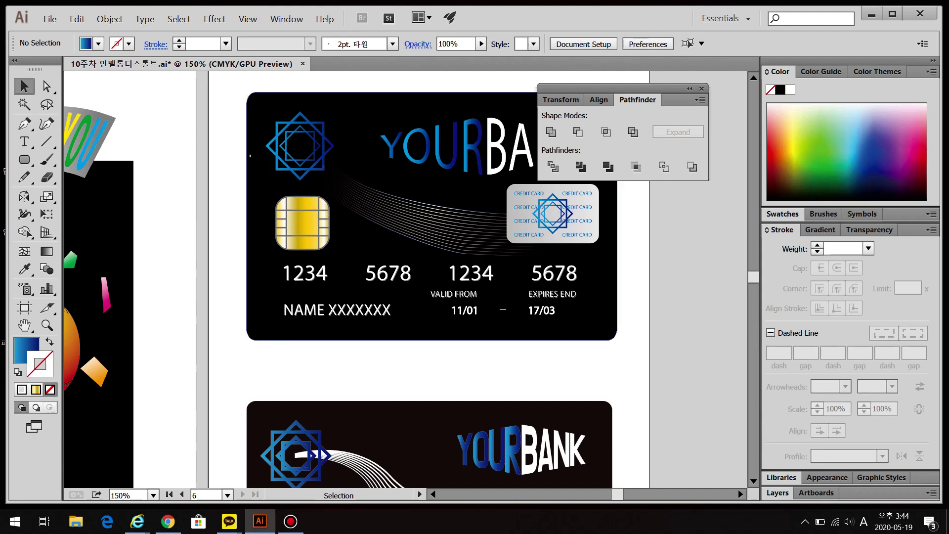
mouse_move(528, 256)
left_mouse_down()
mouse_move(600, 357)
mouse_move(527, 254)
left_mouse_up()
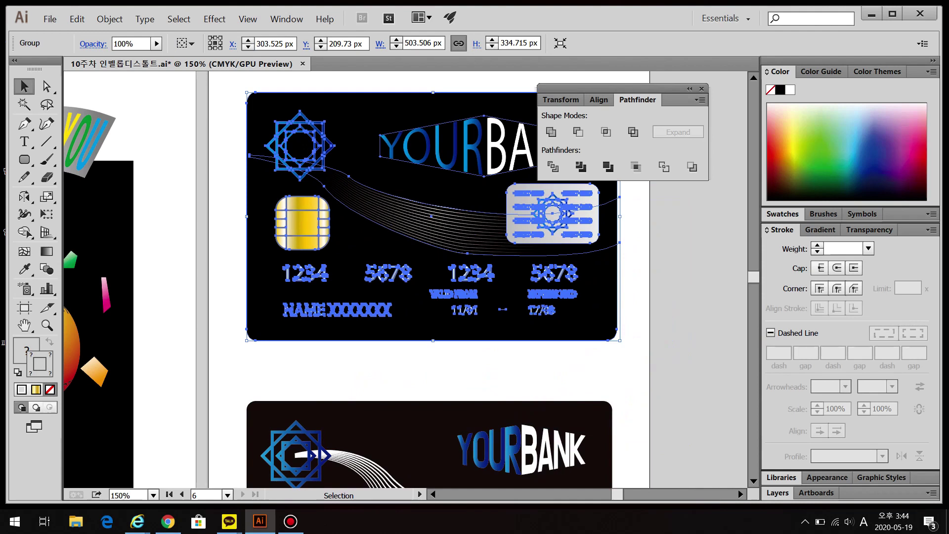
key("ctrl+shift+a")
Place a copy of the blended lines on the empty area below the artboard and give it a red stroke
scroll(356, 285, "down", 10)
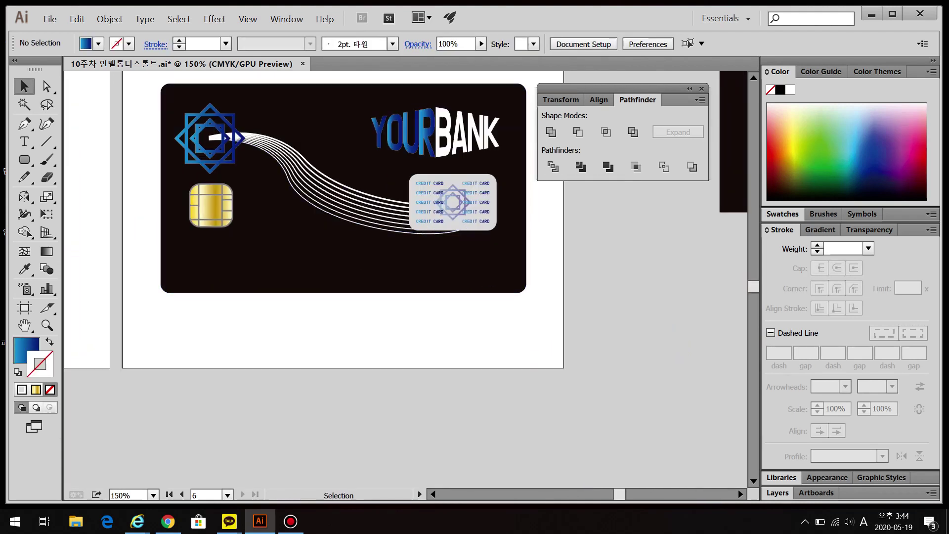
scroll(405, 285, "down", 3)
left_click_drag(319, 144, 413, 360)
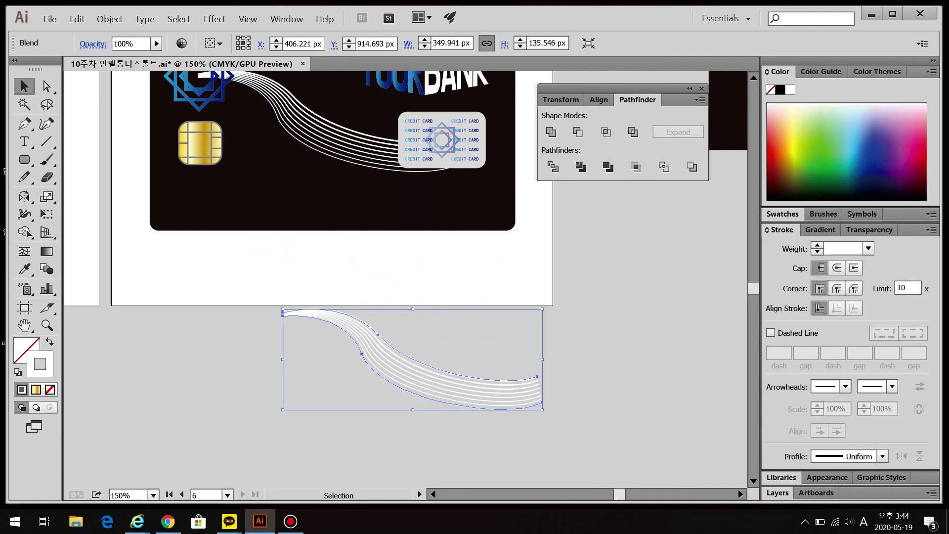
type("f2360a")
key("Return")
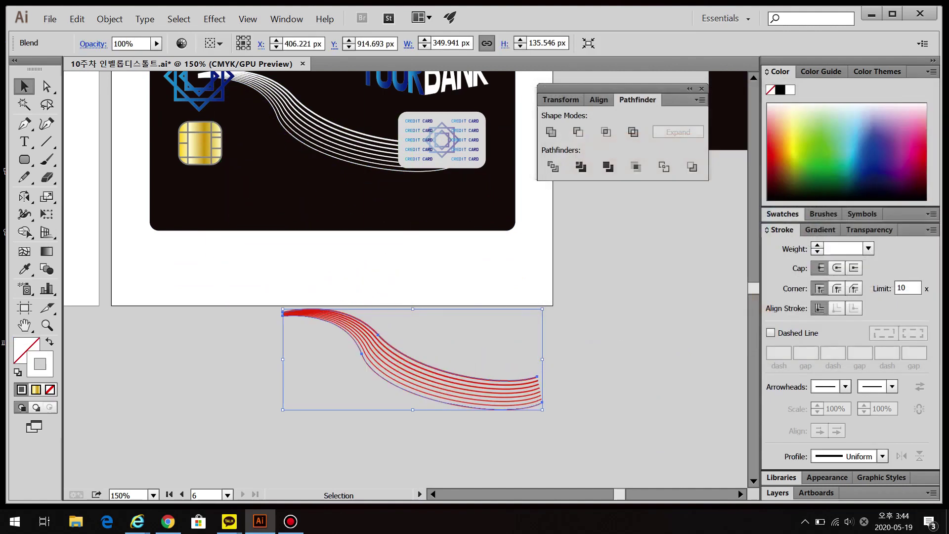
Draw a rectangle enclosing all the red blended lines and swap its fill and stroke
scroll(437, 444, "up", 2)
key("ctrl+shift+a")
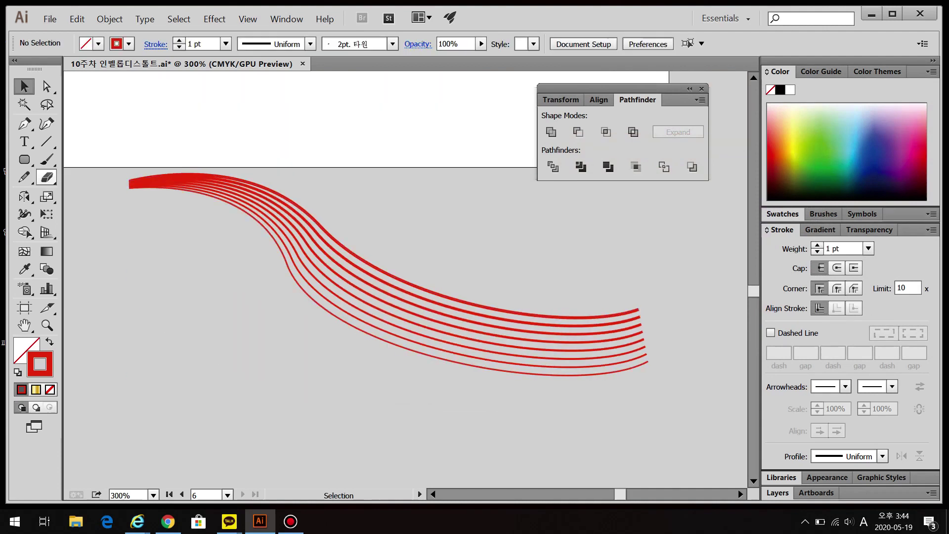
left_click_drag(24, 159, 74, 159)
left_click_drag(108, 115, 674, 433)
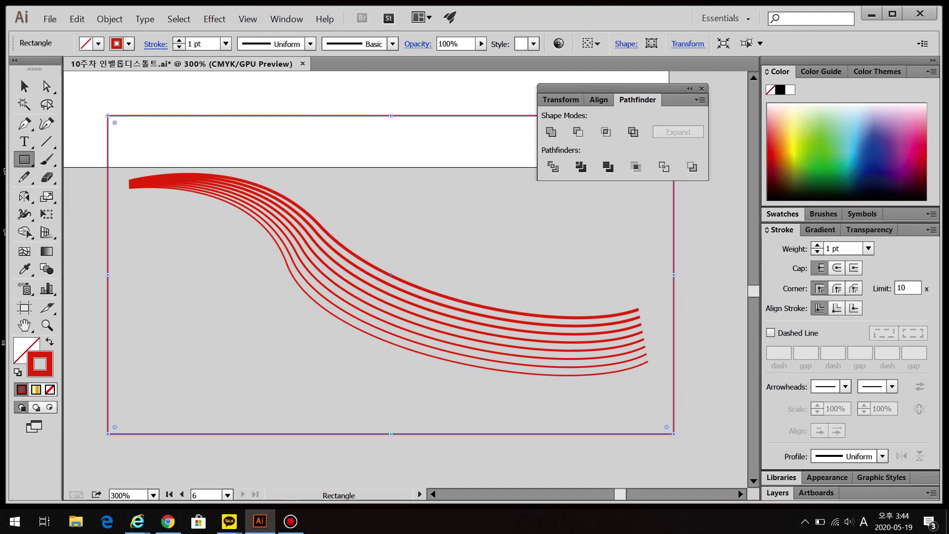
key("shift+x")
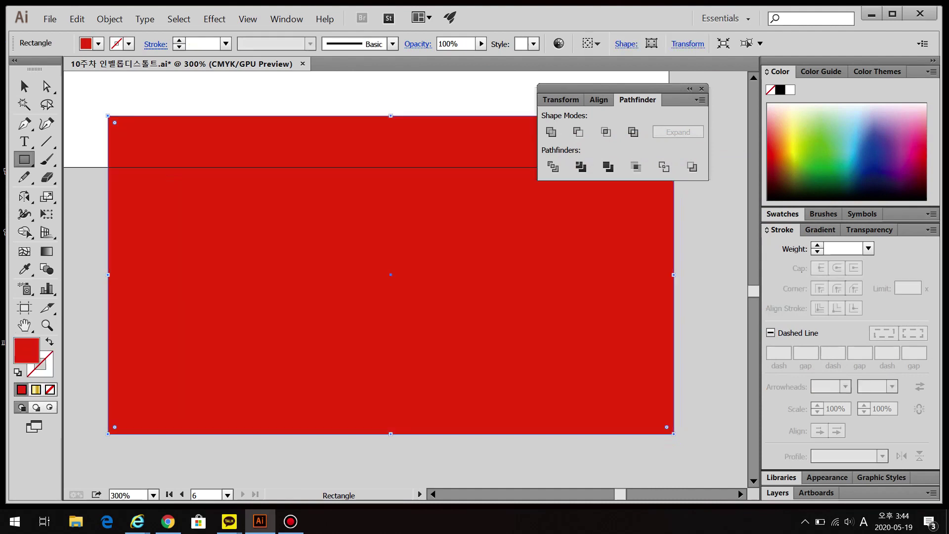
Fill the rectangle with the linear gold gradient, reduced to three stops with the middle one at 52.38%
key("period")
left_click(806, 418)
left_click_drag(806, 417, 772, 418)
mouse_move(855, 418)
left_mouse_down()
mouse_move(855, 447)
mouse_move(845, 417)
left_mouse_up()
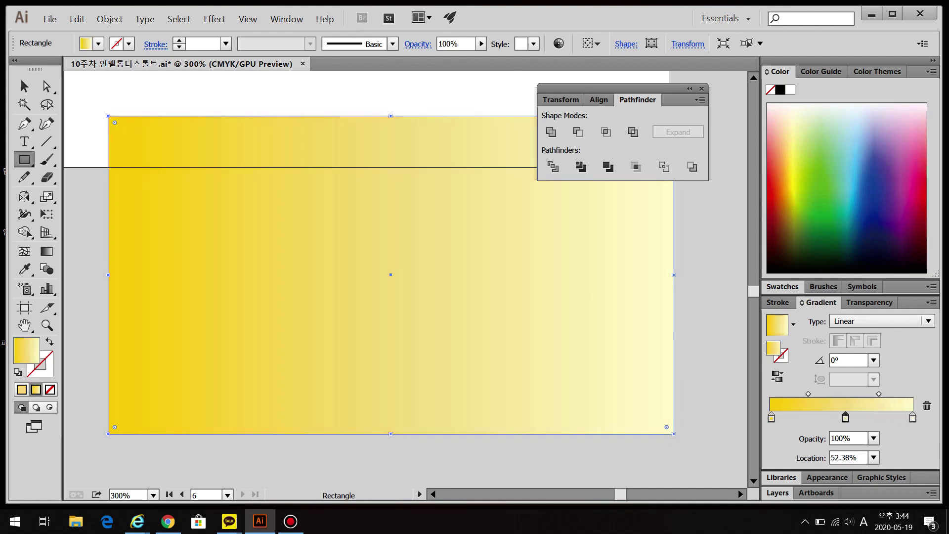
Recolour the rectangle's gradient stops white in the middle and black at both ends
double_click(845, 417)
left_click(740, 267)
double_click(771, 418)
left_click(750, 266)
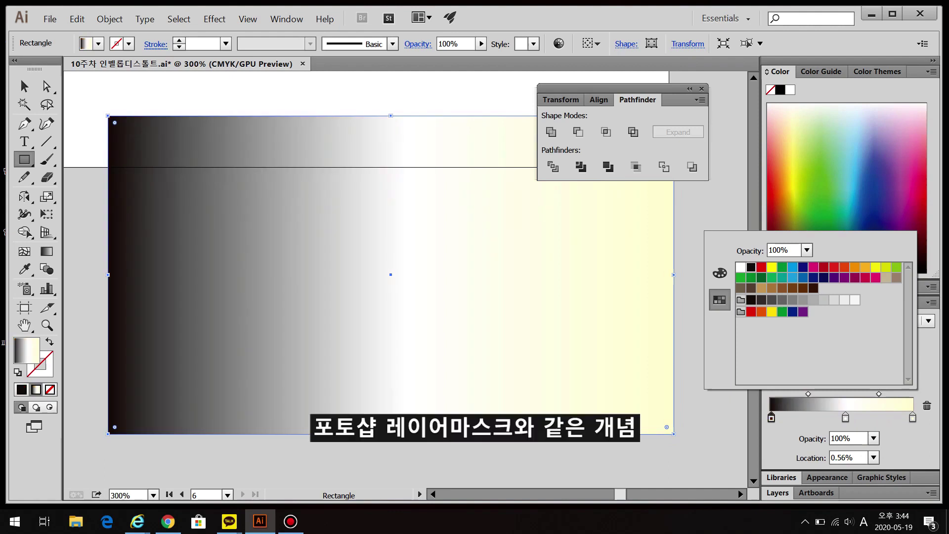
double_click(912, 418)
left_click(750, 267)
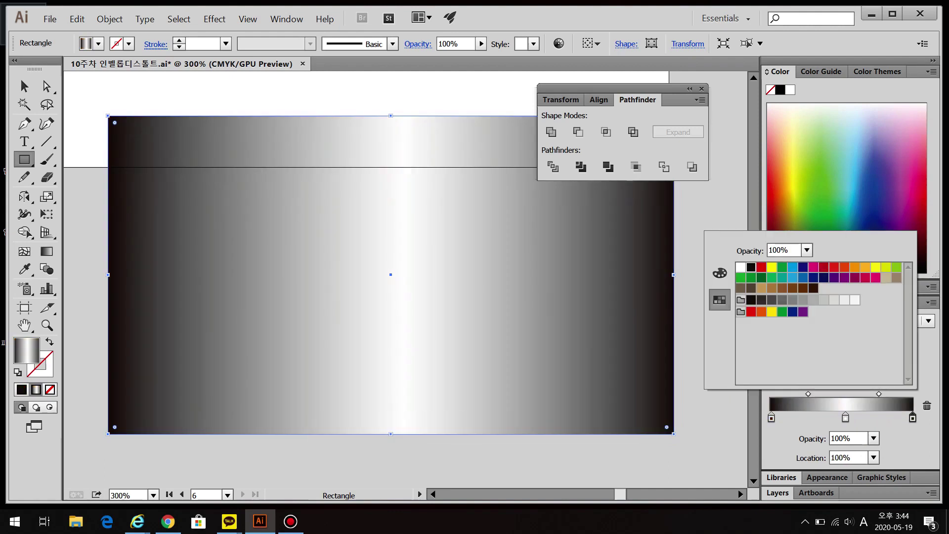
key("Escape")
Reduce the rectangle's height evenly about its centre and move the gradient's midpoint between the first black and the white to 30.31%
key("v")
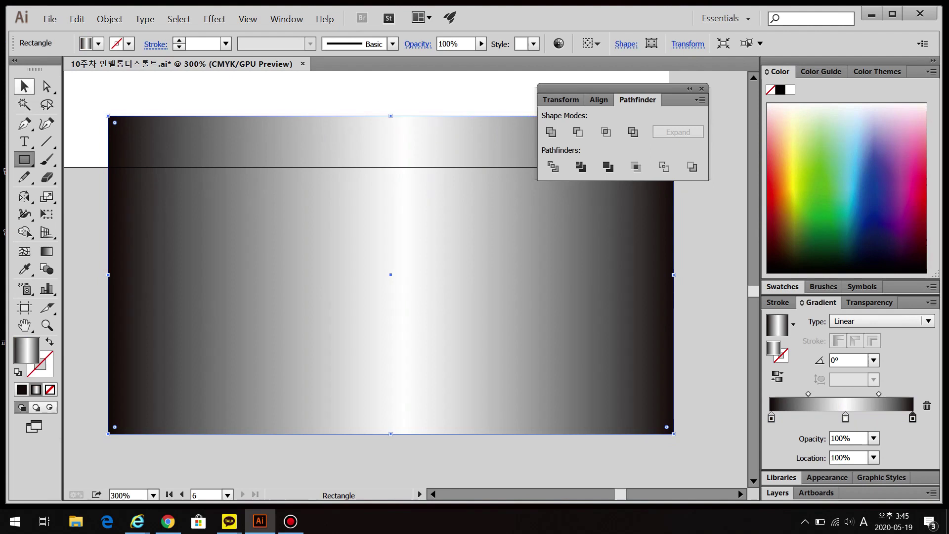
left_click_drag(391, 116, 391, 153)
left_click_drag(808, 393, 794, 393)
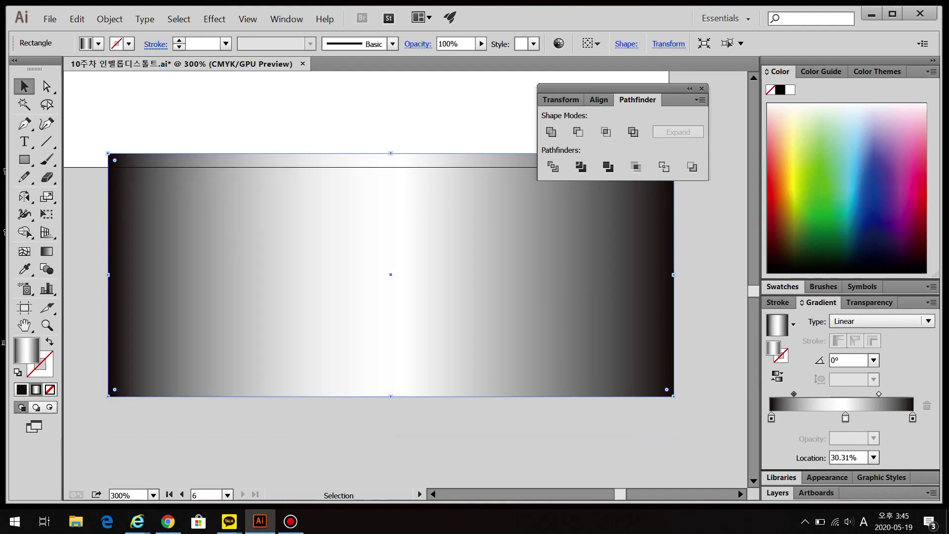
Shift the gradient's second midpoint towards the outer black, narrow the rectangle to about the lines' width, and place it back over them
left_click_drag(878, 393, 892, 394)
left_click_drag(142, 120, 494, 418)
left_click(494, 430)
left_click_drag(107, 351, 121, 352)
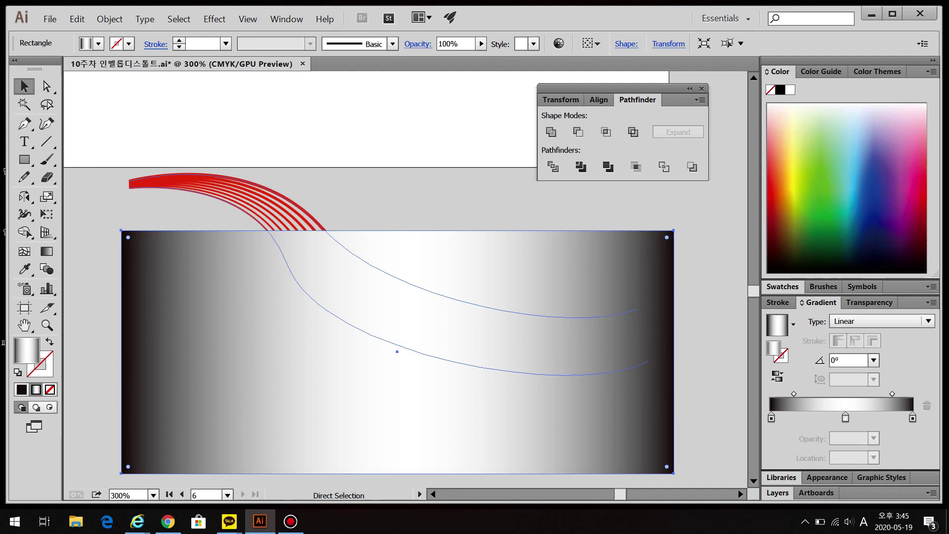
left_click_drag(673, 352, 649, 352)
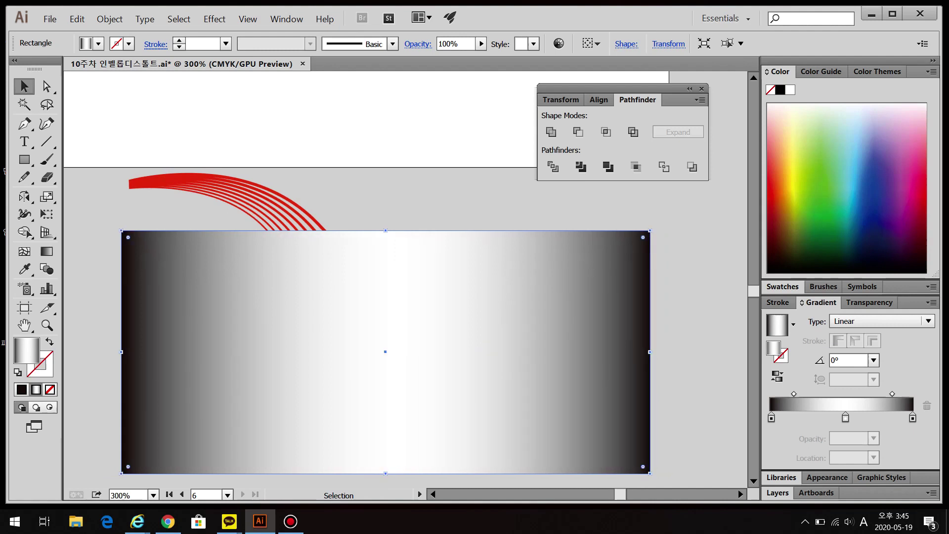
left_click_drag(553, 353, 545, 278)
key("Right")
key("Right")
key("Right")
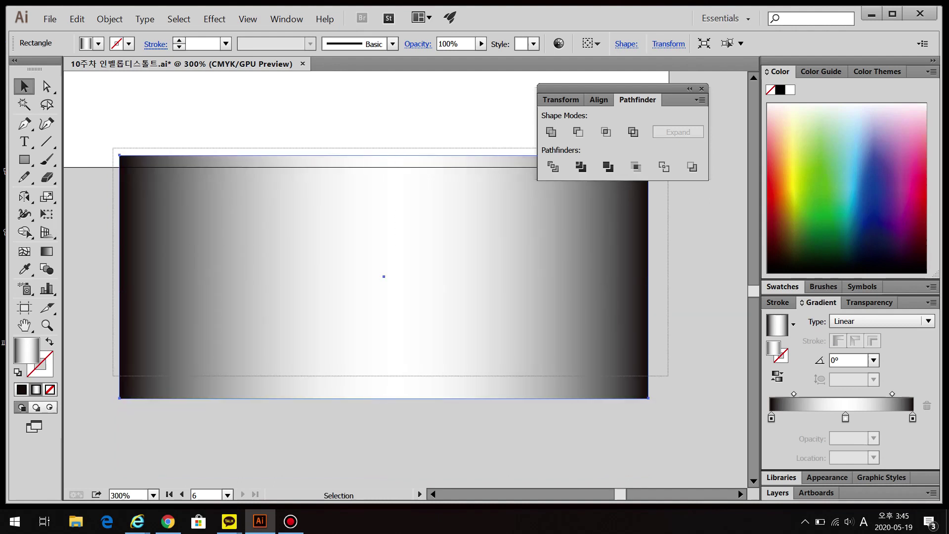
Make an opacity mask on the red blended lines from the black-white-black gradient rectangle
key("ctrl+a")
left_click(869, 302)
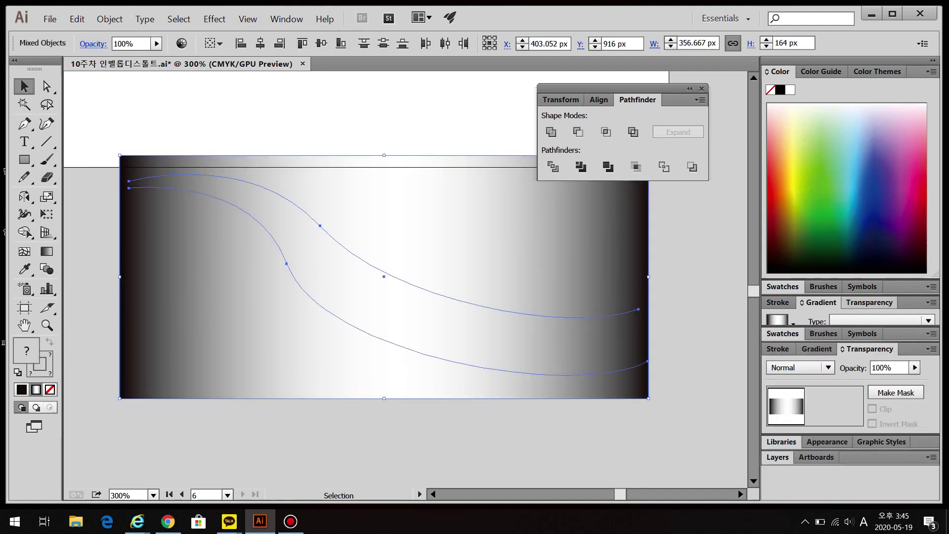
left_click_drag(859, 348, 396, 106)
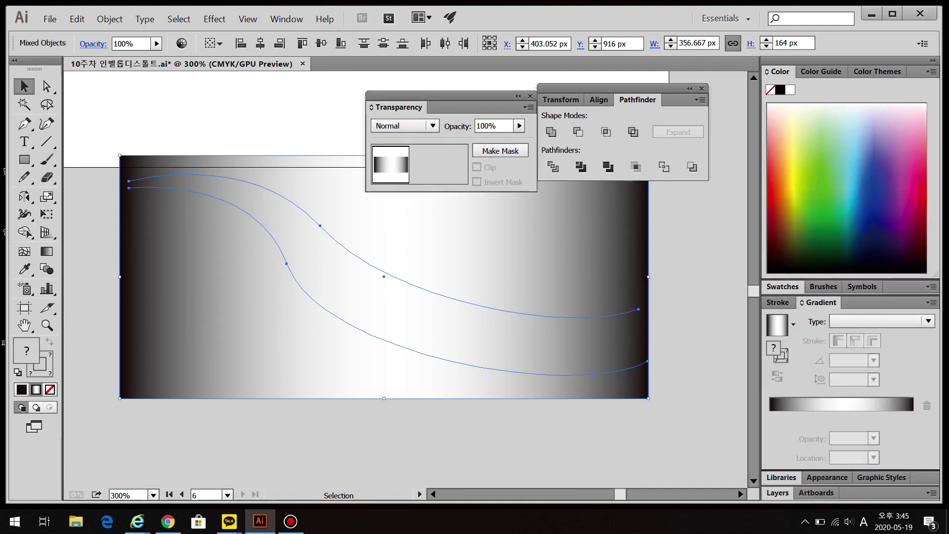
left_click(500, 151)
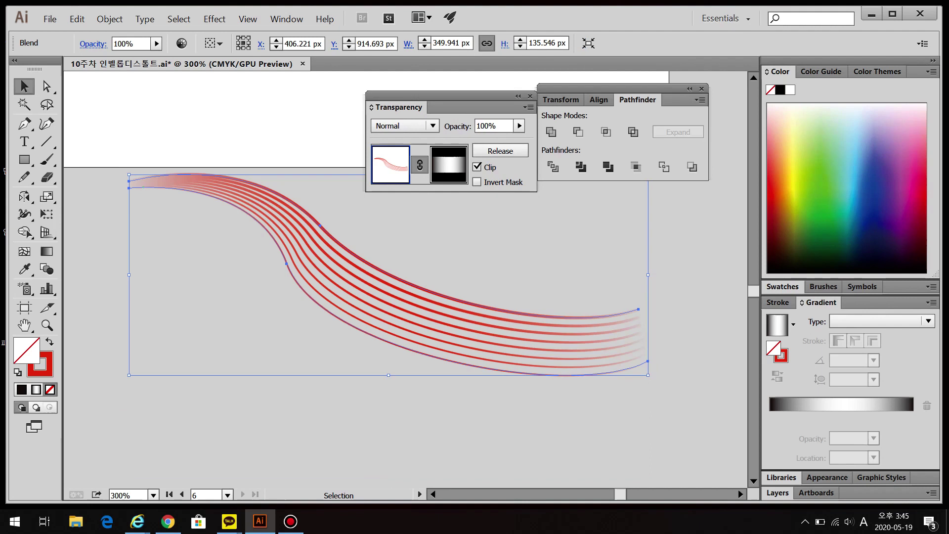
key("ctrl+shift+a")
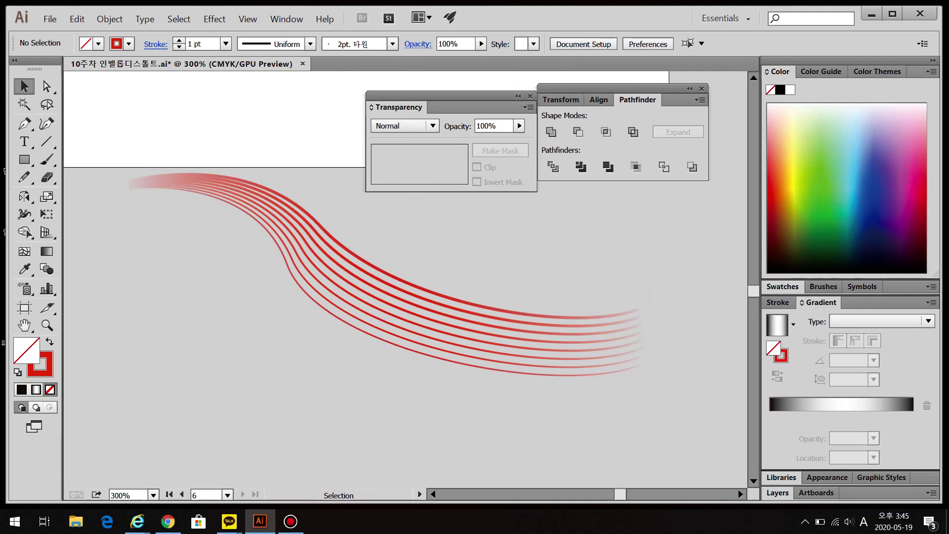
Open the red lines' opacity mask for editing and turn off its Clip option
key("ctrl+a")
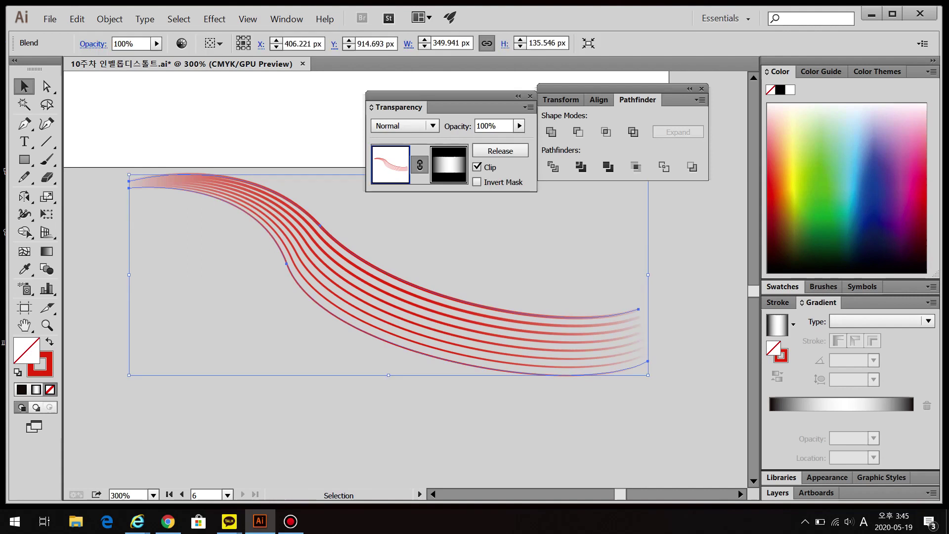
left_click(447, 165)
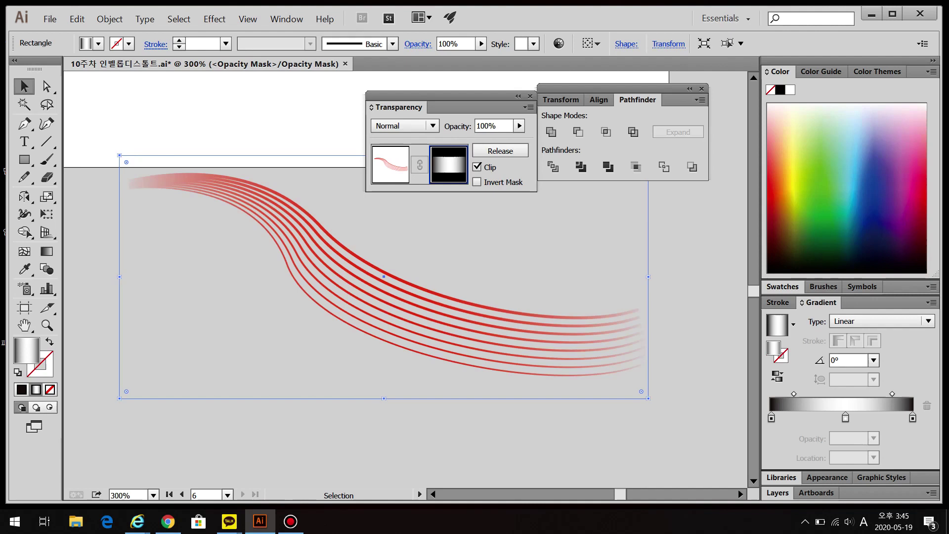
left_click(477, 167)
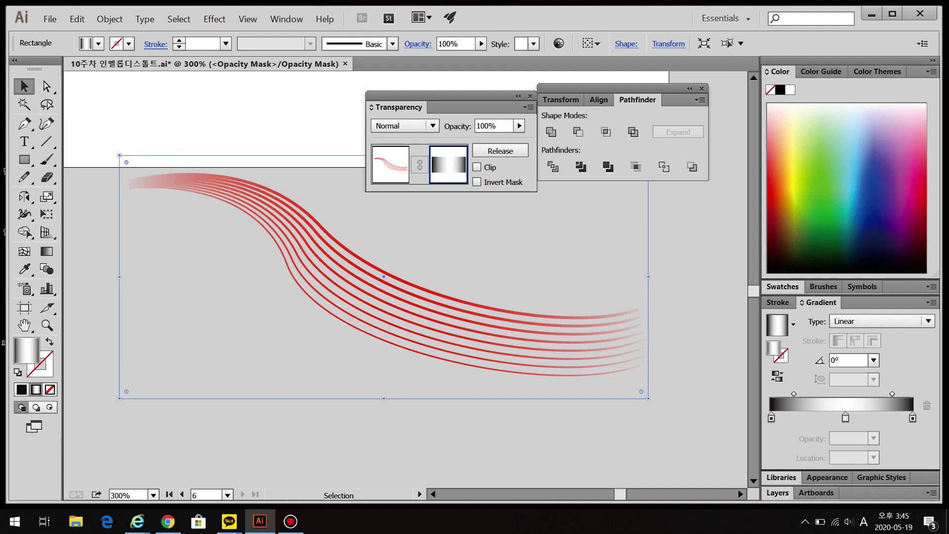
key("a")
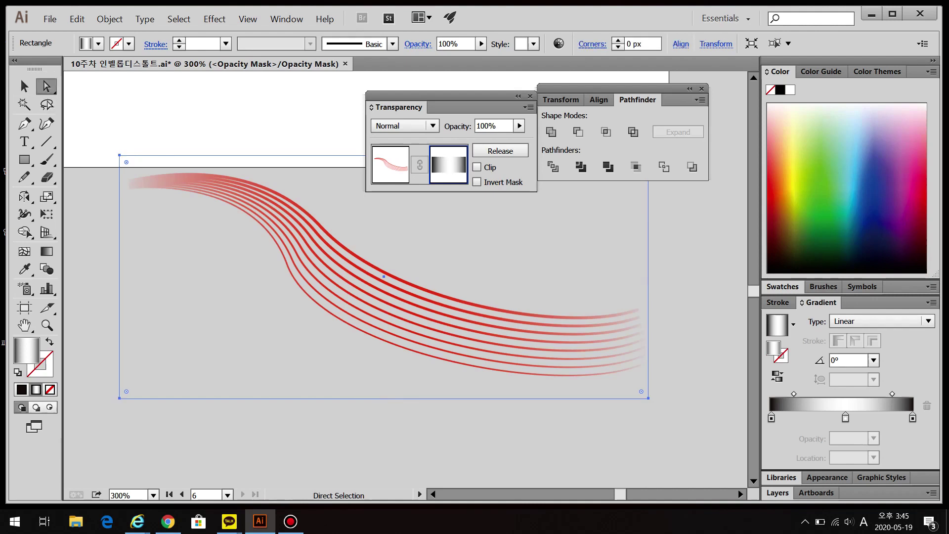
Move the mask gradient's first midpoint to 55.25% and the second one inward, and slightly adjust both sides of the mask rectangle
left_click(770, 417)
left_click_drag(794, 393, 812, 394)
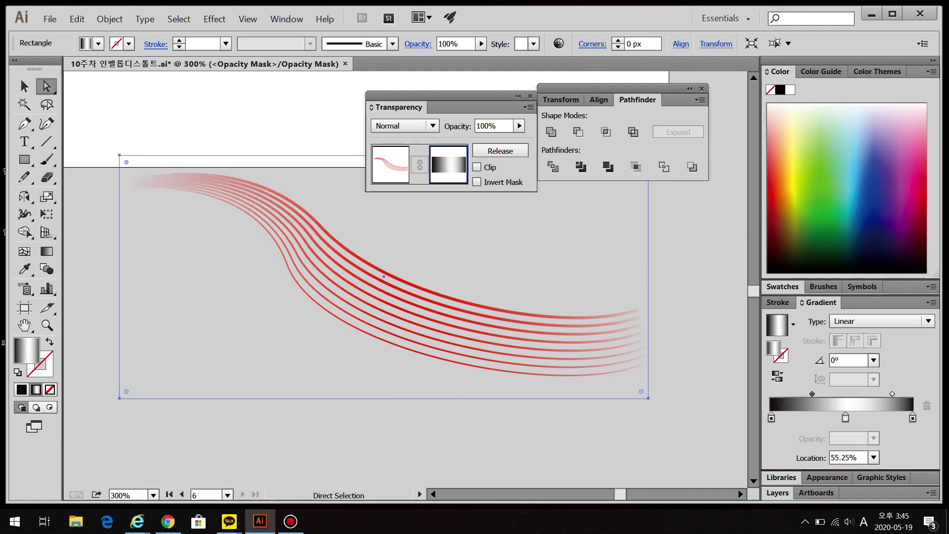
left_click_drag(892, 393, 879, 393)
left_click(24, 86)
left_click_drag(119, 276, 124, 277)
mouse_move(648, 277)
left_mouse_down()
mouse_move(593, 277)
mouse_move(651, 277)
left_mouse_up()
left_click(633, 356)
Deepen both end stops of the mask gradient to a rich black with cyan, magenta and black at 100%
double_click(771, 417)
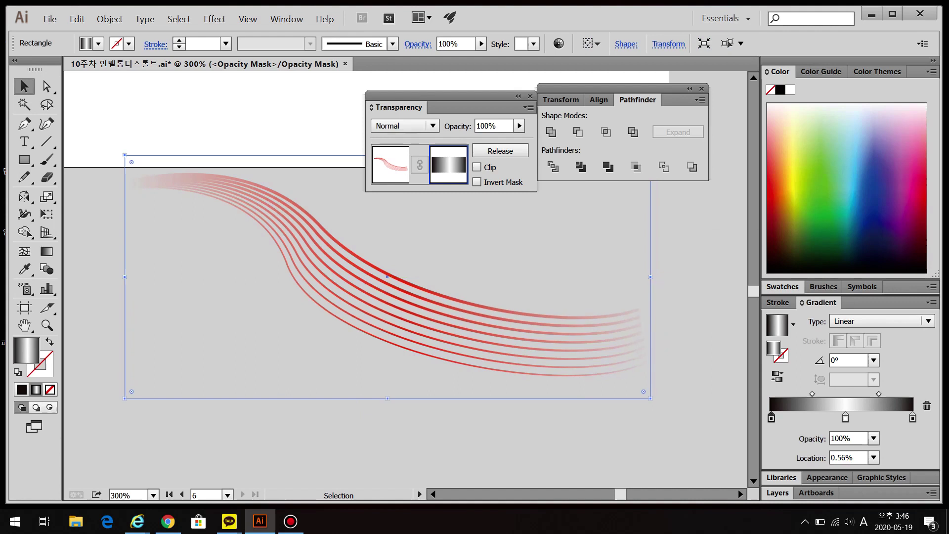
left_click(863, 278)
left_click(863, 297)
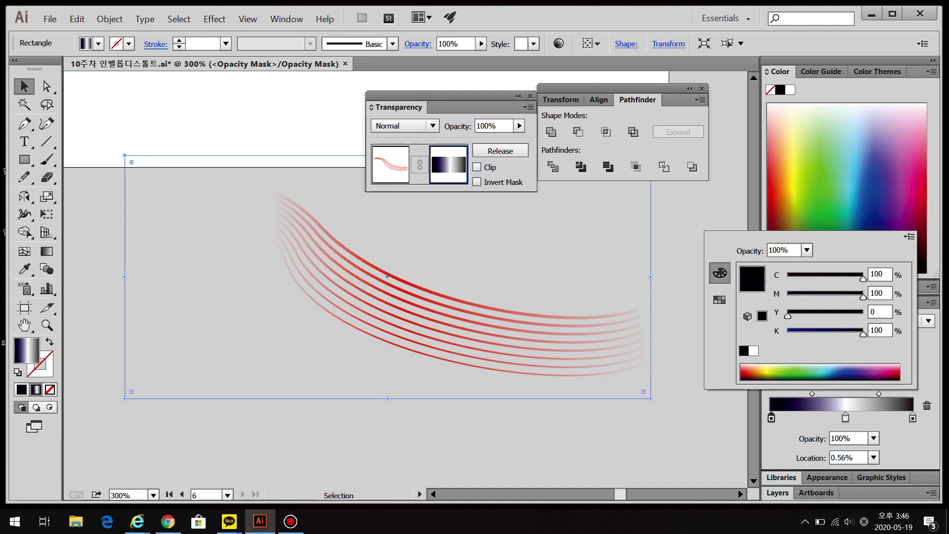
double_click(912, 417)
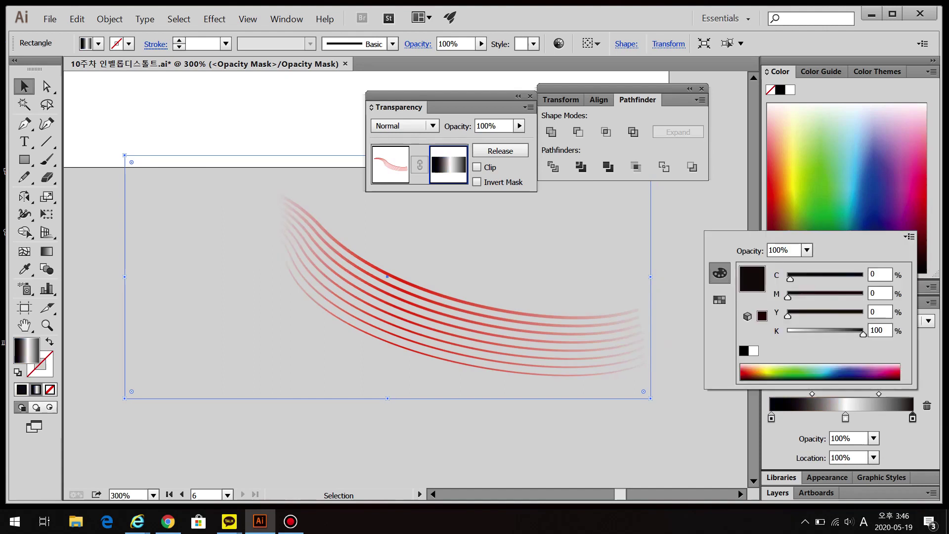
left_click(863, 278)
left_click(862, 296)
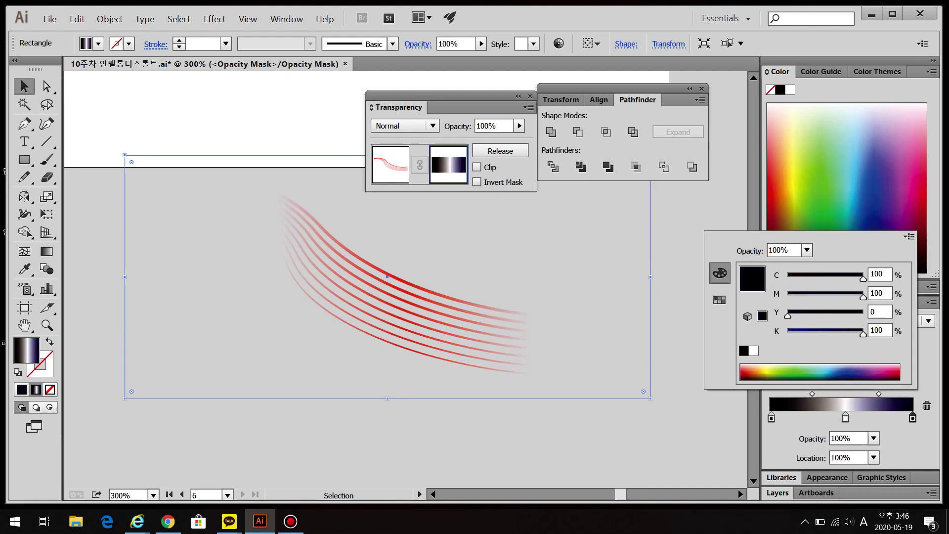
Set the mask gradient's midpoints to 25.72% and 61.43%, and return from the mask to the artwork with nothing selected
left_click_drag(812, 394, 790, 394)
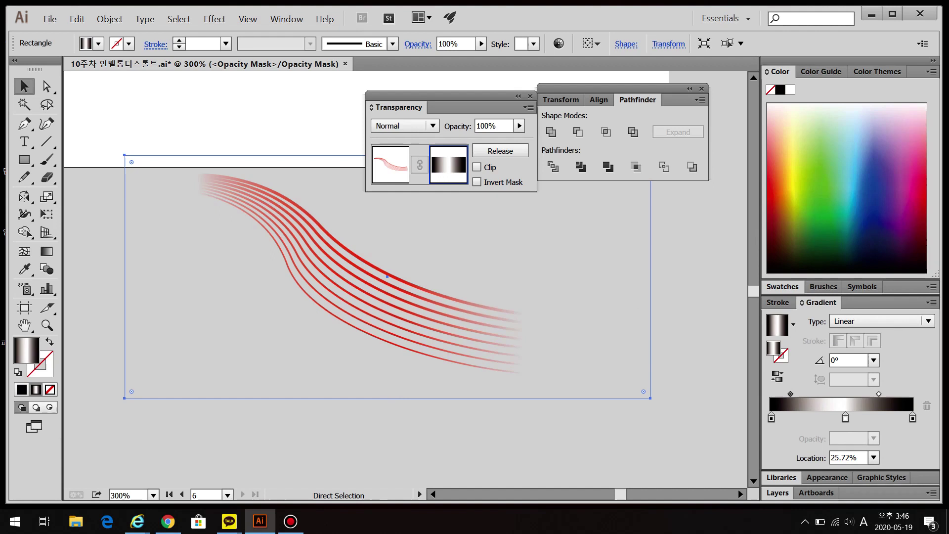
left_click_drag(879, 394, 886, 394)
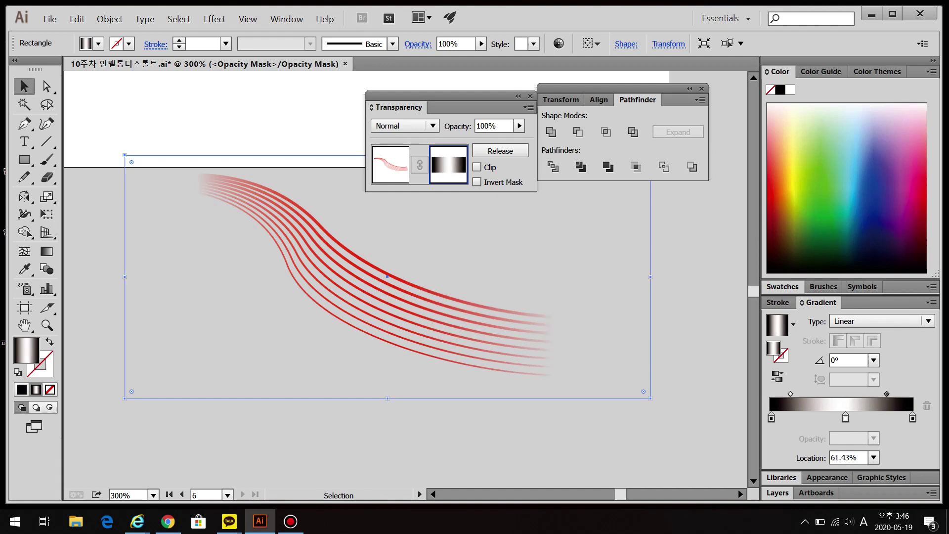
left_click(182, 184)
left_click(390, 164)
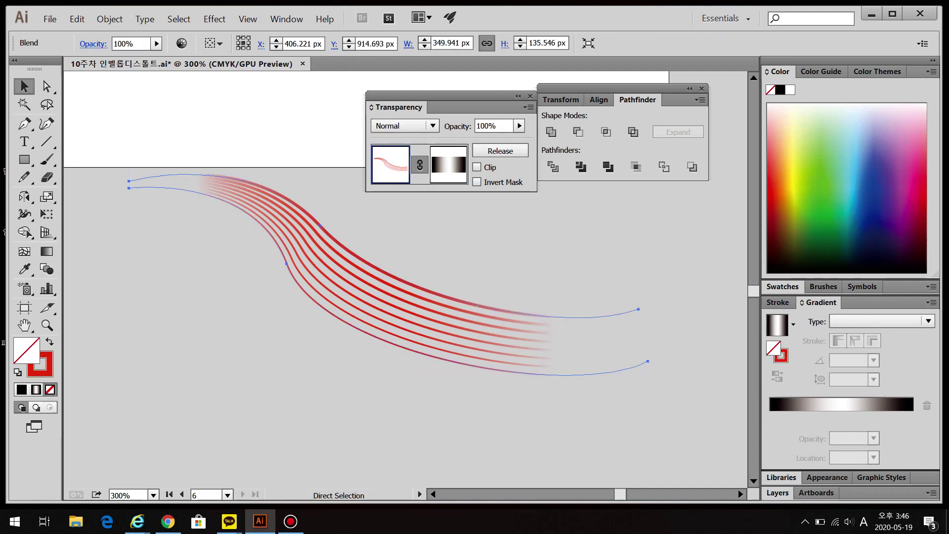
left_click(477, 305)
key("ctrl+shift+a")
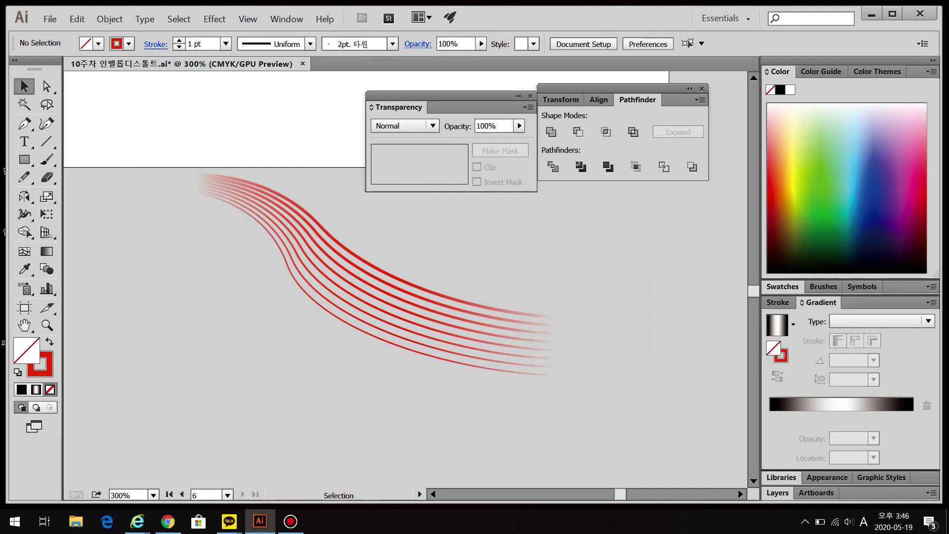
Reopen the opacity mask, draw several gradient-filled test rectangles in it and delete them
key("ctrl+z")
left_click(447, 163)
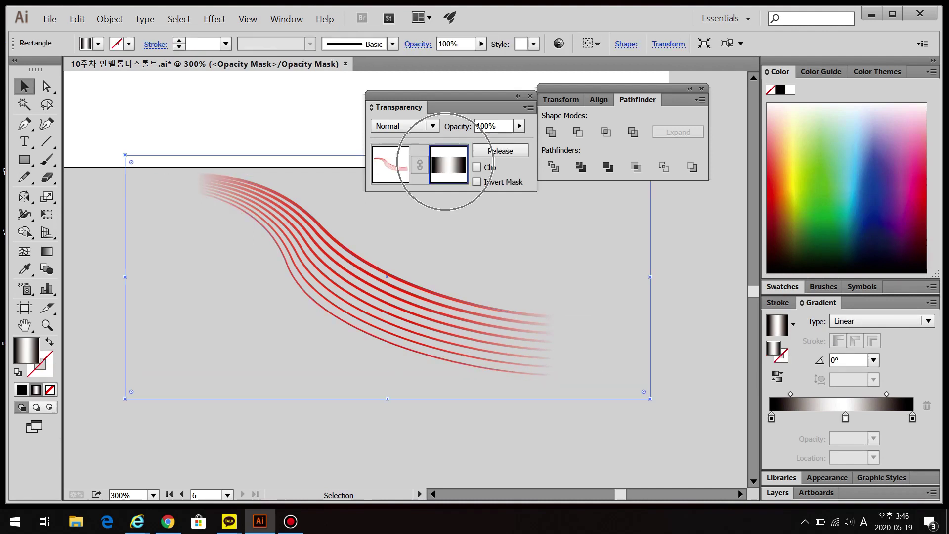
key("ctrl+shift+a")
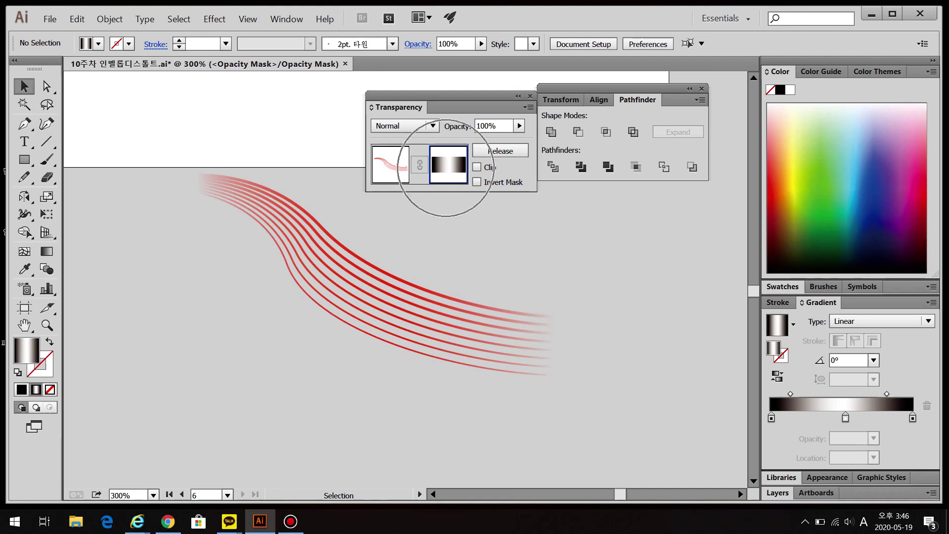
left_click(25, 159)
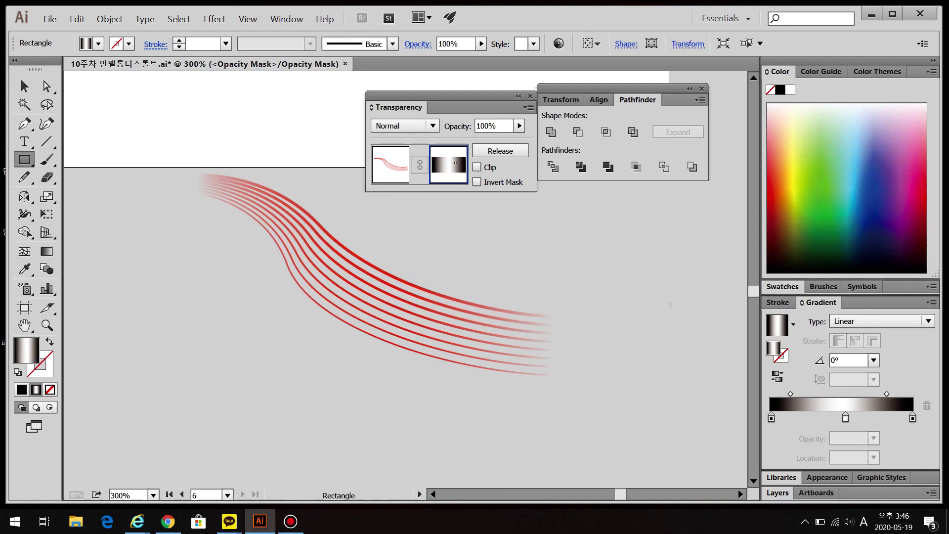
left_click_drag(584, 262, 655, 317)
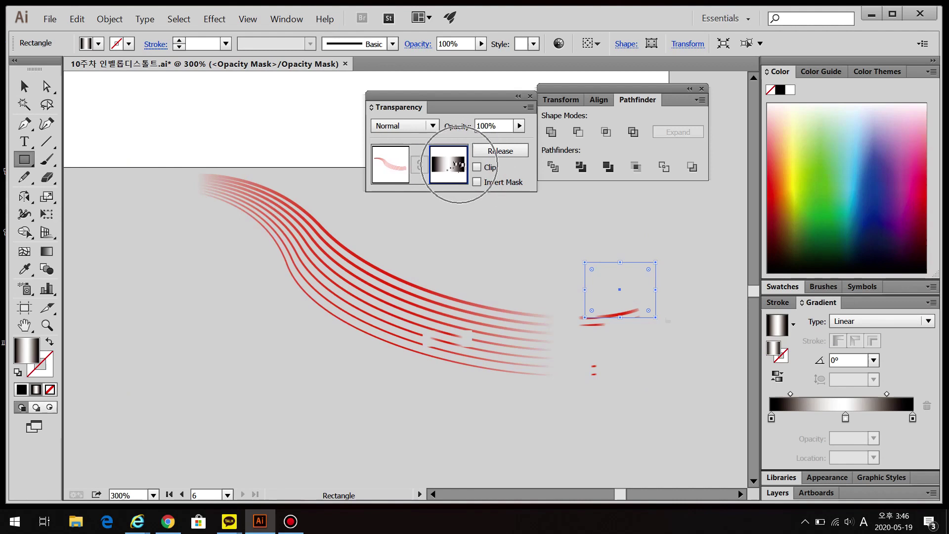
scroll(479, 251, "down", 2)
scroll(479, 251, "down", 1)
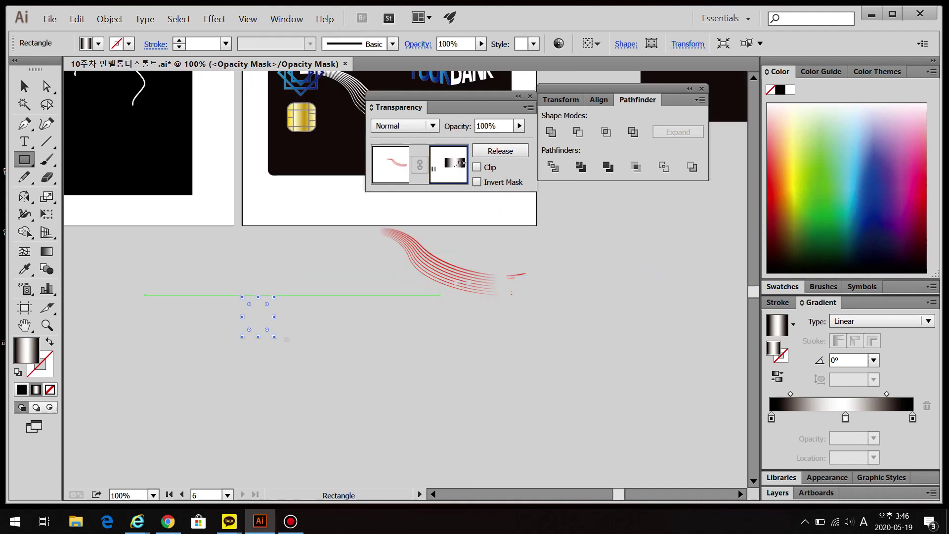
mouse_move(442, 377)
left_mouse_down()
mouse_move(504, 399)
mouse_move(238, 361)
mouse_move(258, 317)
mouse_move(514, 268)
mouse_move(462, 275)
mouse_move(509, 296)
mouse_move(529, 263)
mouse_move(477, 252)
left_mouse_up()
key("Delete")
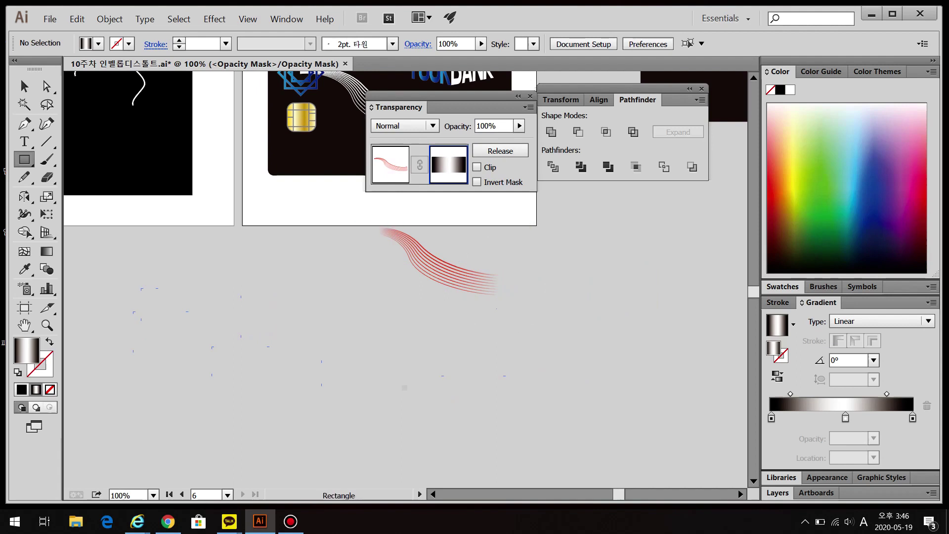
Leave mask editing and delete the red blended lines below the artboard
left_click(390, 164)
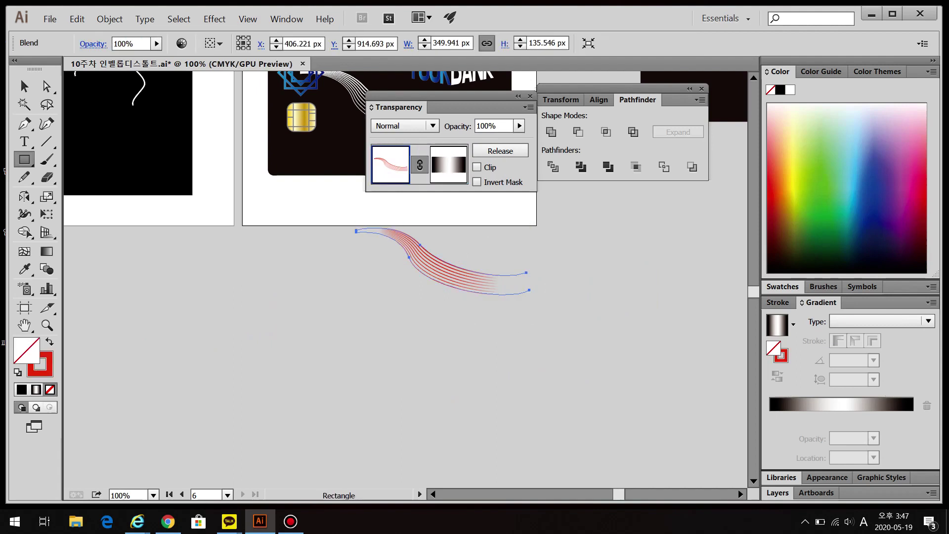
left_click(21, 82)
key("ctrl+shift+a")
scroll(410, 276, "up", 5)
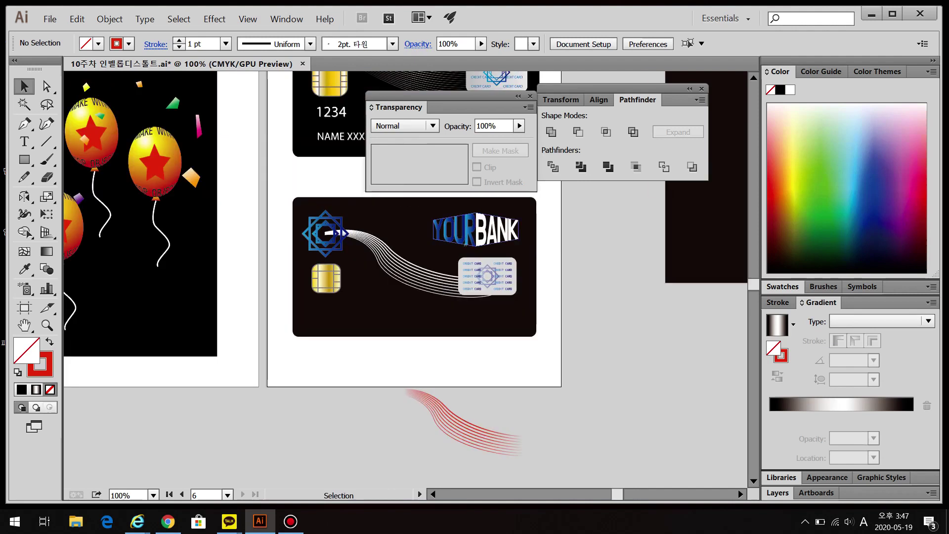
left_click(448, 415)
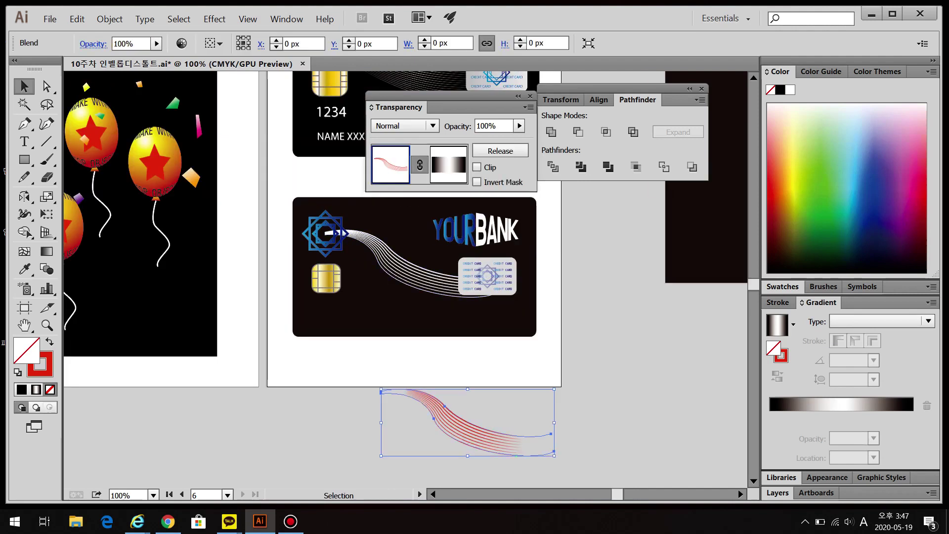
key("Delete")
Draw a rectangle across the white blended lines on the card and fill it with the black-white-black linear gradient, without a stroke
left_click(388, 253)
left_click(280, 228)
key("m")
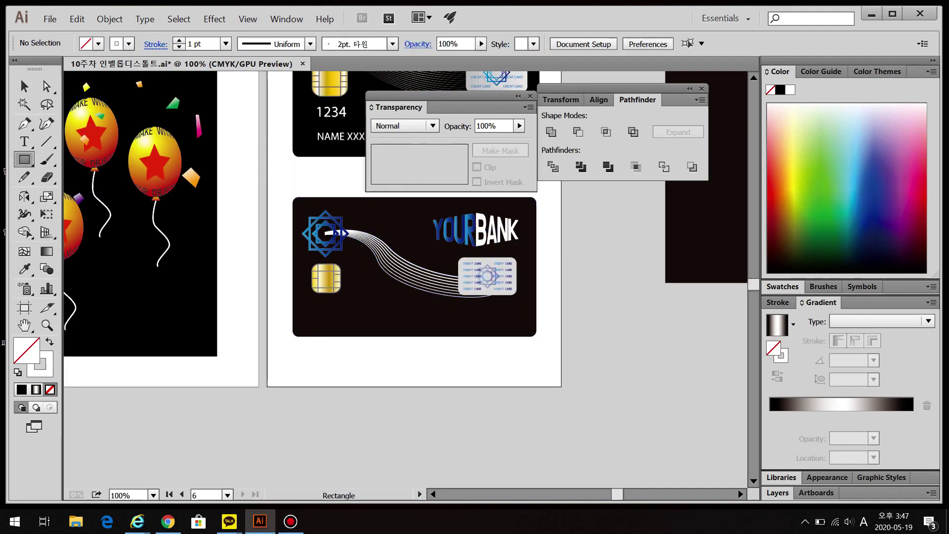
left_click_drag(443, 279, 502, 300)
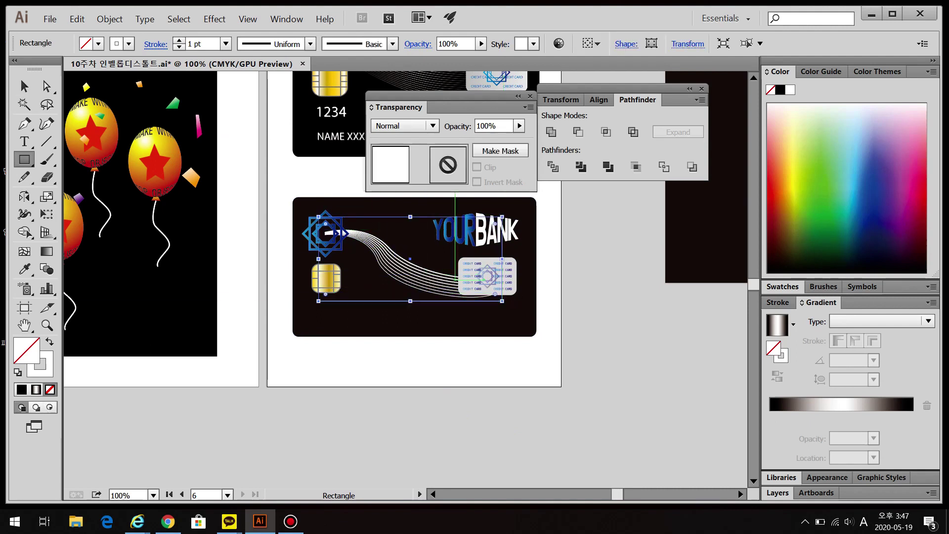
key("x")
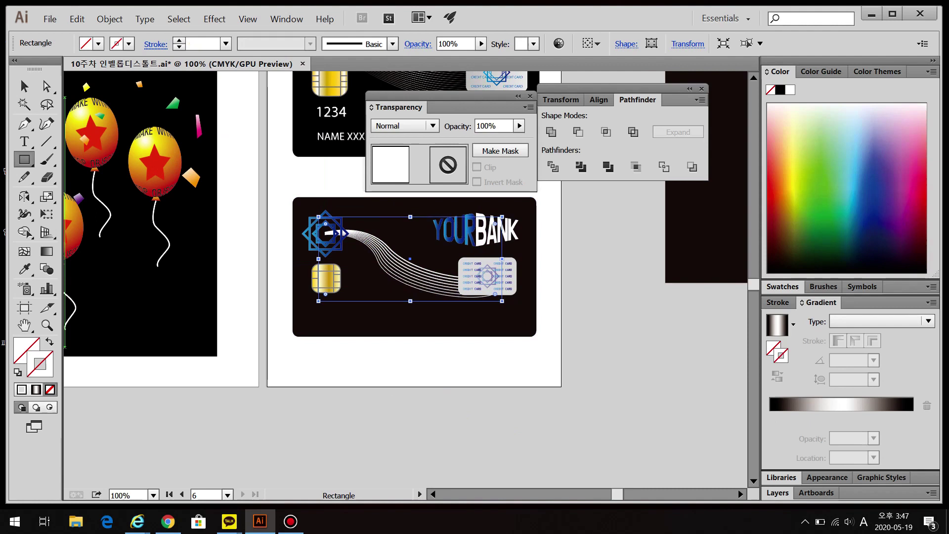
key("period")
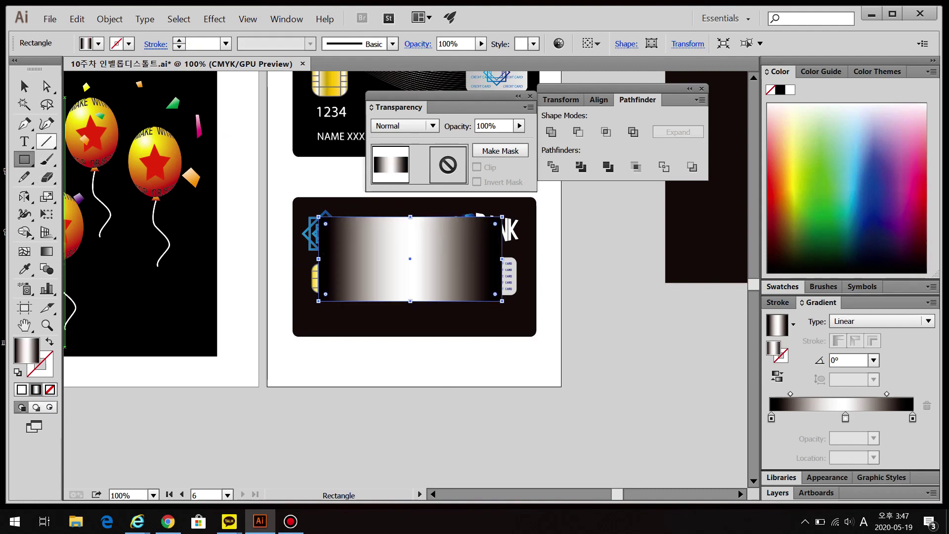
Lower the gradient rectangle over the card's white blended lines and make an opacity mask from it and the lines
left_click(23, 86)
key("ctrl+plus")
left_click_drag(369, 225, 368, 259)
left_click(390, 241, "shift")
left_click(390, 285, "shift")
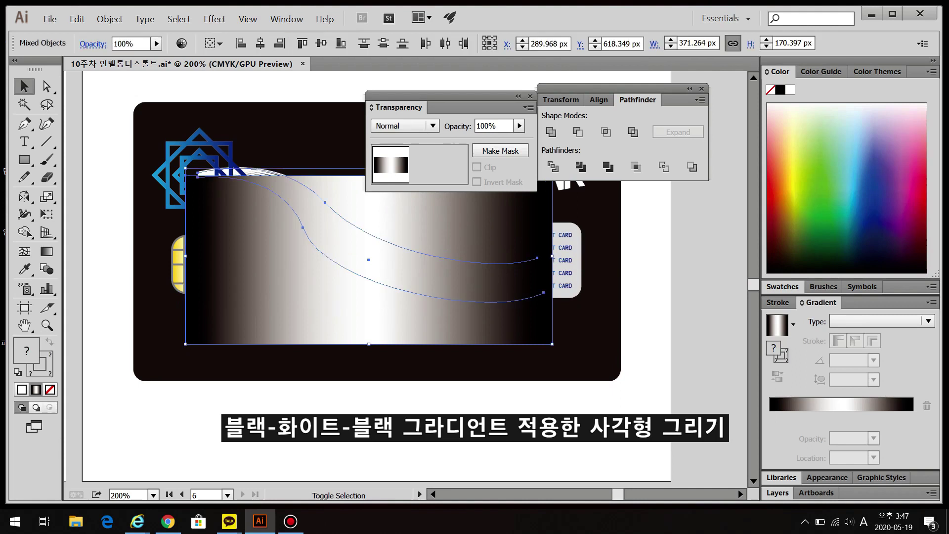
left_click(507, 152)
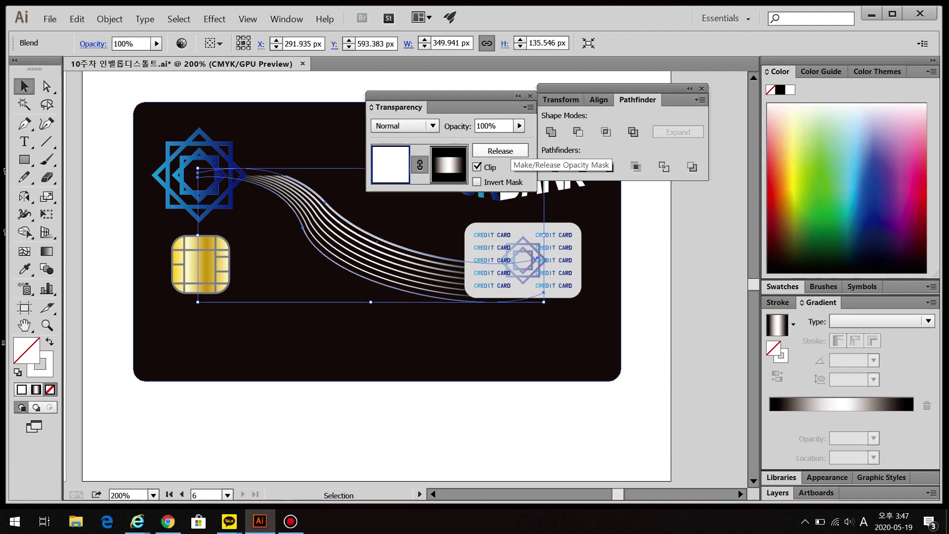
Open the opacity mask, move its gradient rectangle up over the curved lines, and return to the artwork
left_click_drag(396, 107, 568, 183)
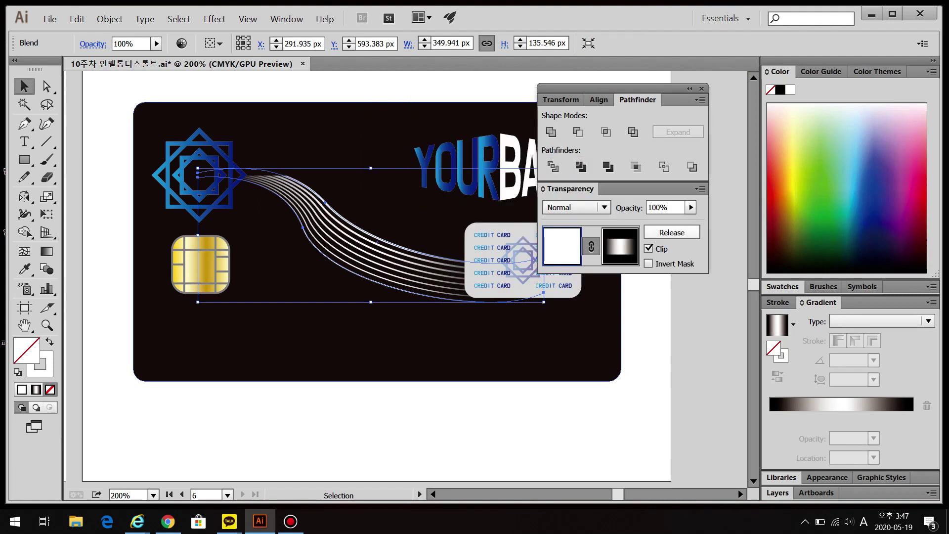
left_click(619, 246)
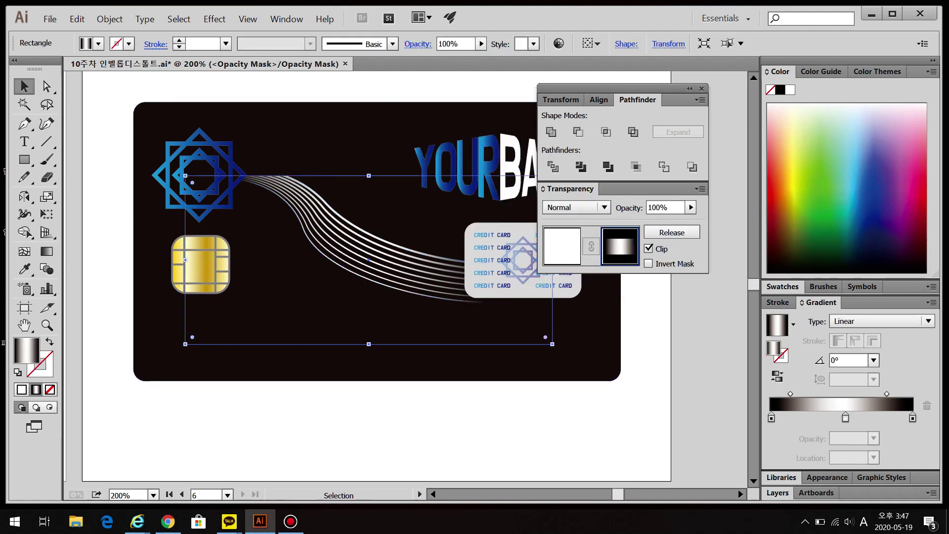
key("Up")
key("Up")
key("Up")
key("Up")
key("Up")
key("Up")
key("Up")
key("Up")
key("Up")
key("Up")
key("Up")
key("Up")
key("Up")
key("Up")
key("Up")
key("Up")
left_click_drag(369, 237, 369, 227)
left_click_drag(369, 141, 368, 150)
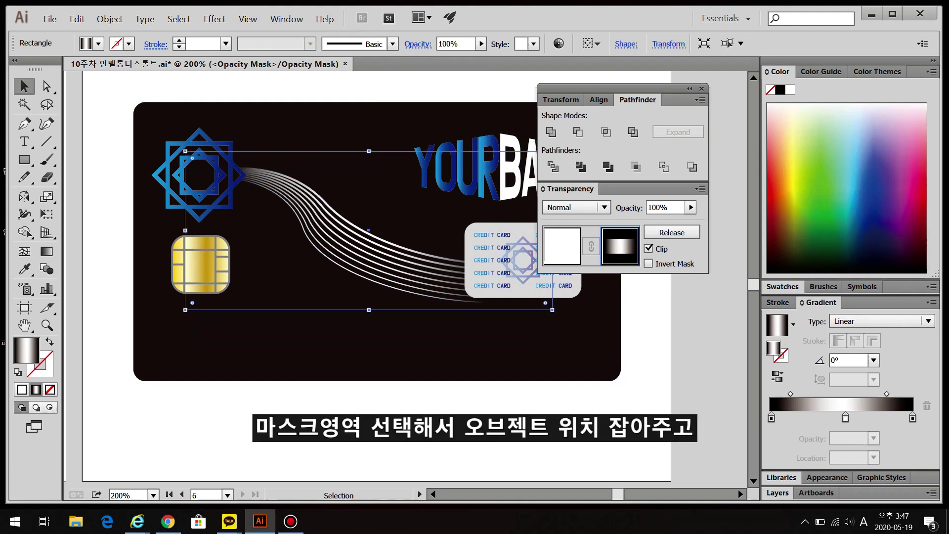
left_click(562, 246)
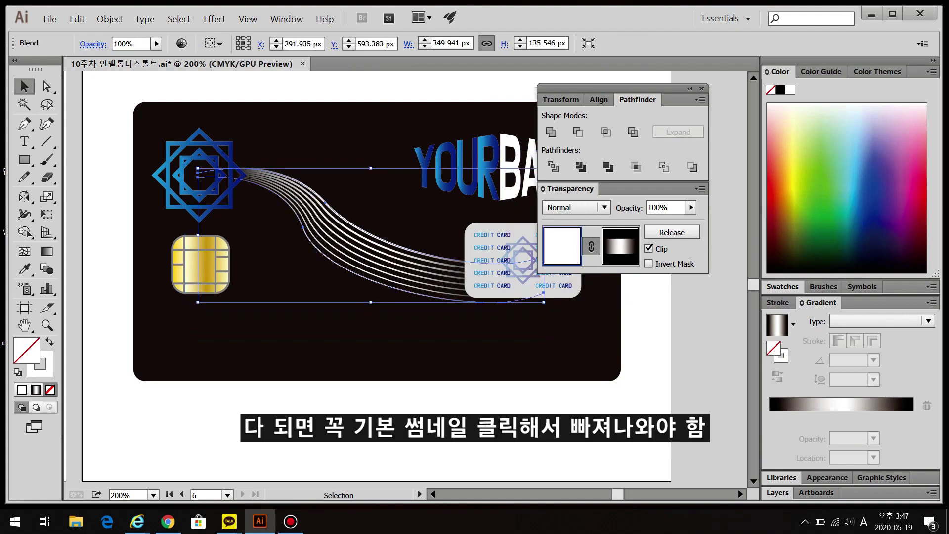
key("ctrl+shift+a")
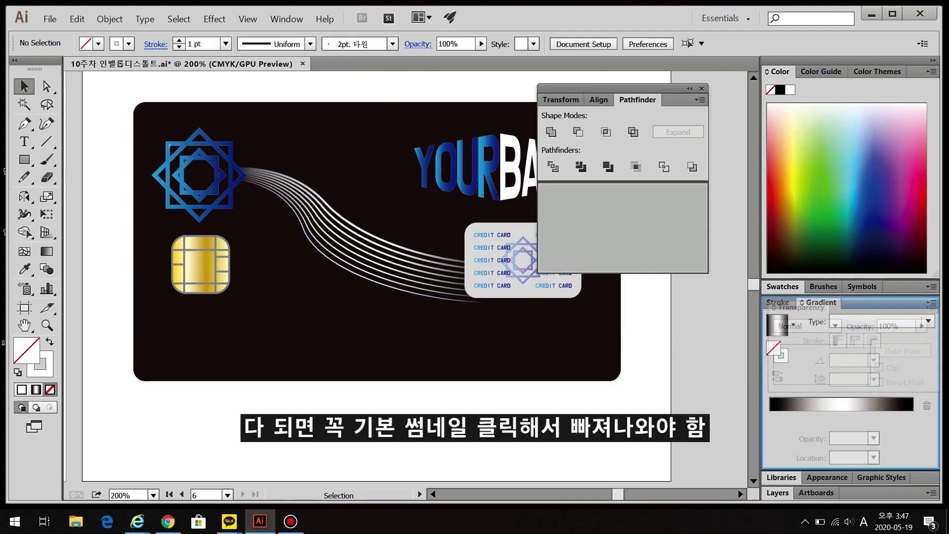
Add the text 1234 on the blank area below the black card and fill it white
scroll(557, 394, "down", 1)
left_click_drag(376, 247, 267, 289)
key("t")
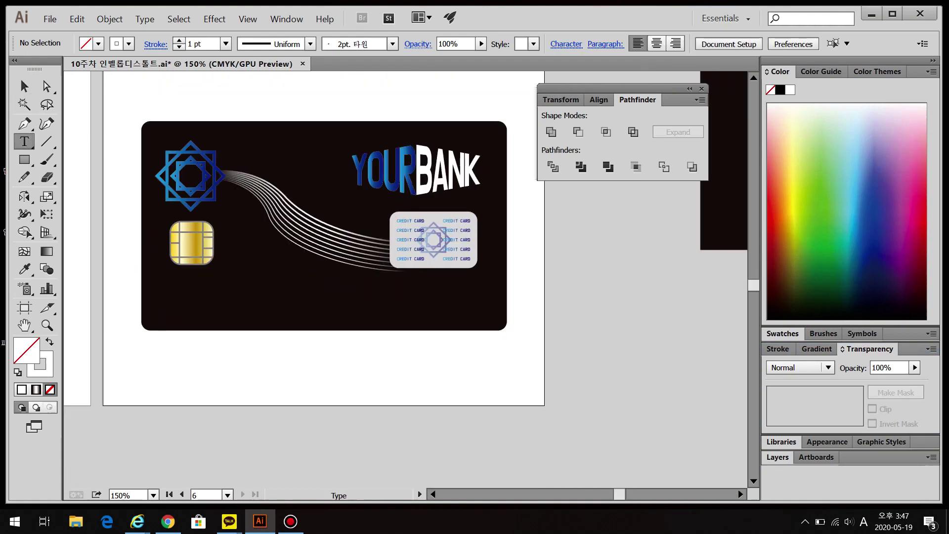
type("1234")
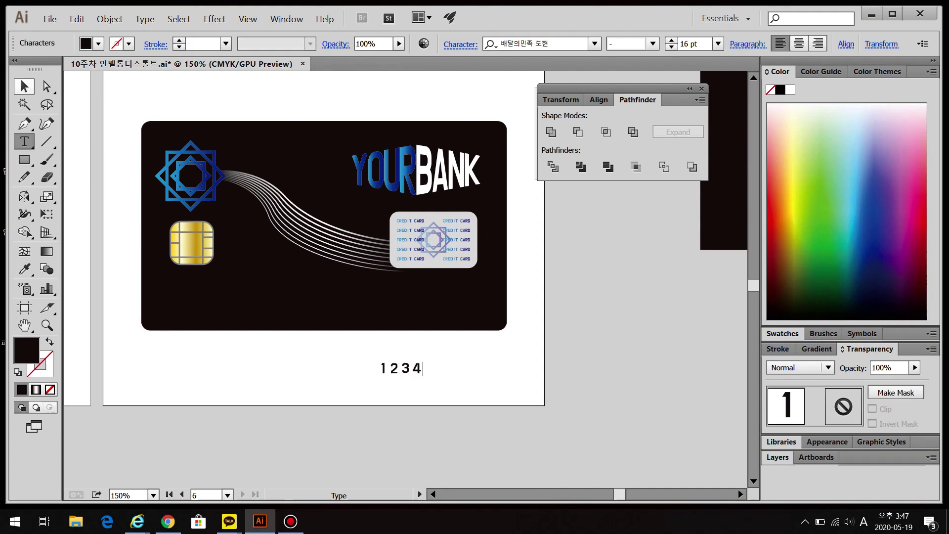
left_click(22, 82)
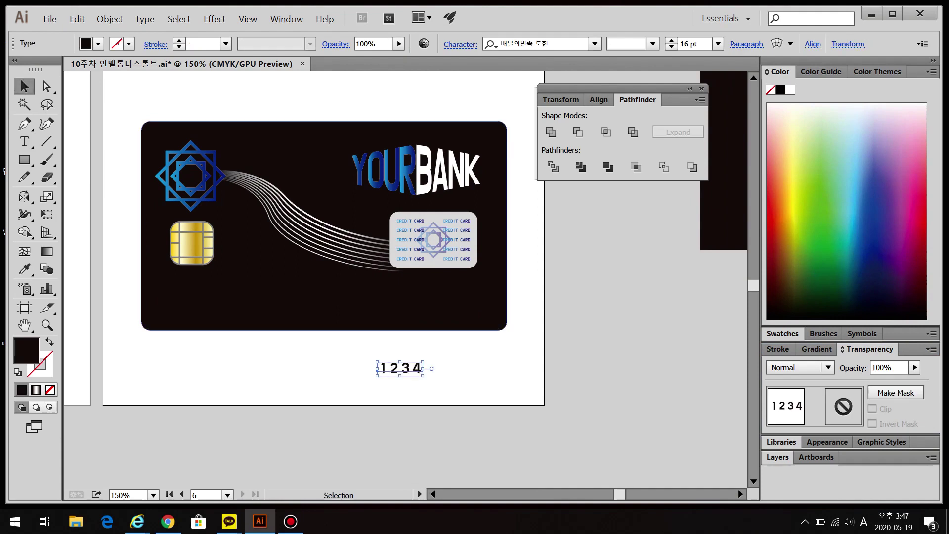
left_click(790, 90)
Place the white number text on the card below the chip and repeat it into an evenly spaced row of four
left_click_drag(399, 368, 289, 284)
key("ctrl+d")
key("ctrl+d")
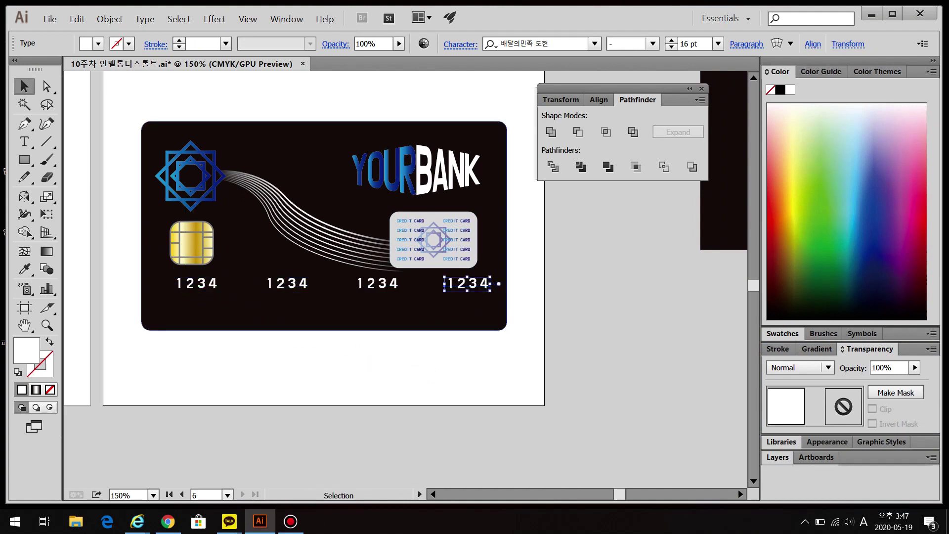
Group the four number texts and shift the group slightly left to line up with the chip's left edge
left_click(378, 283, "shift")
left_click(288, 284, "shift")
left_click(197, 284, "shift")
key("ctrl+g")
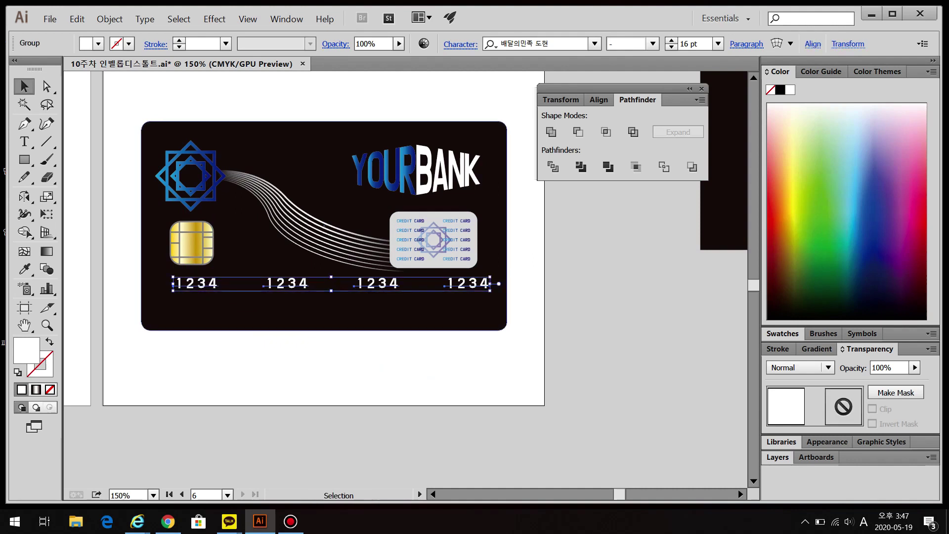
left_click_drag(197, 283, 190, 283)
left_click(222, 363)
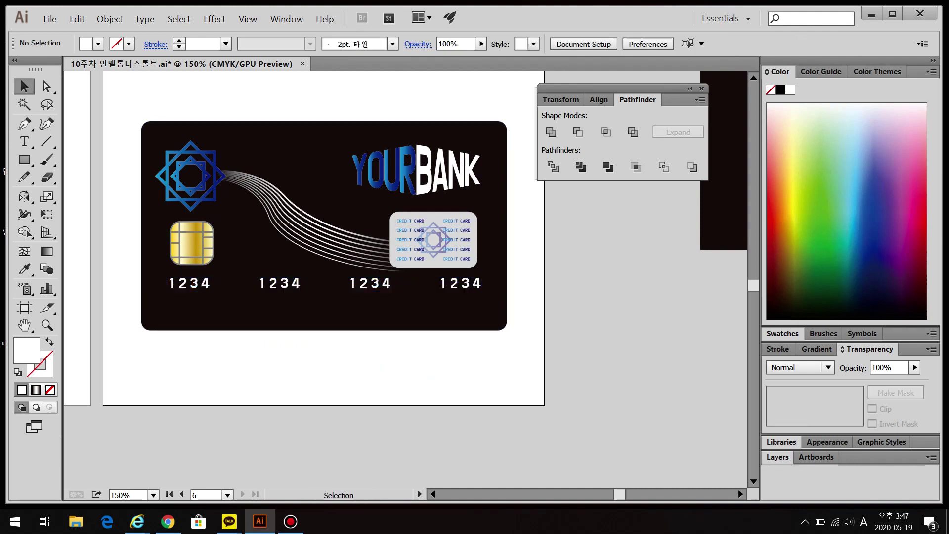
Compare with the shadowed lettering on the reference card, and convert the number group on the new card to outlines
scroll(411, 279, "up", 5)
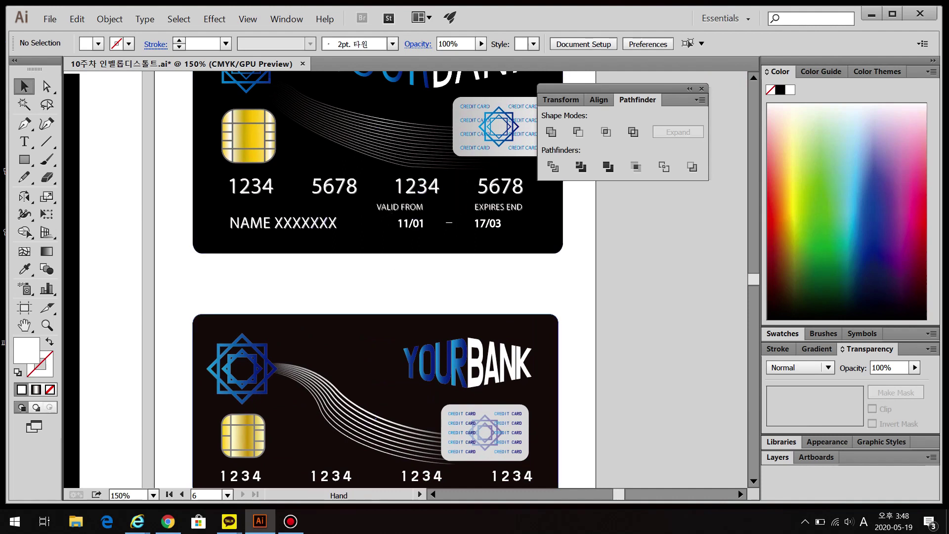
scroll(346, 202, "up", 4)
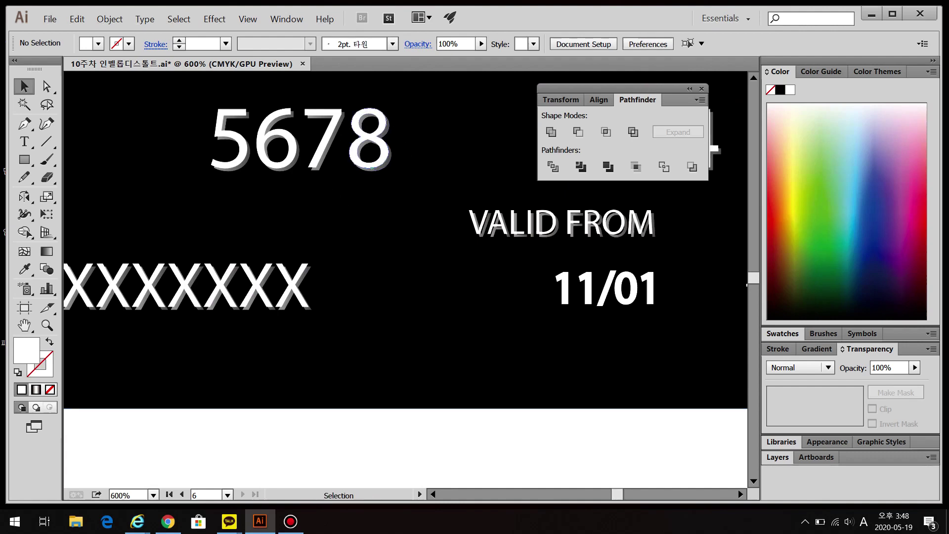
scroll(414, 338, "down", 6)
left_click_drag(368, 443, 377, 193)
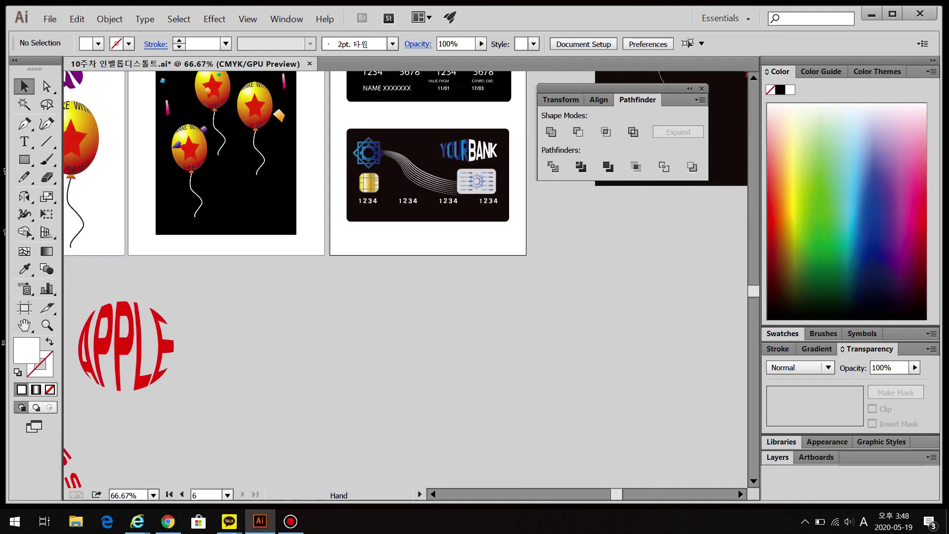
scroll(377, 193, "up", 9)
left_click(353, 166)
scroll(353, 166, "down", 4)
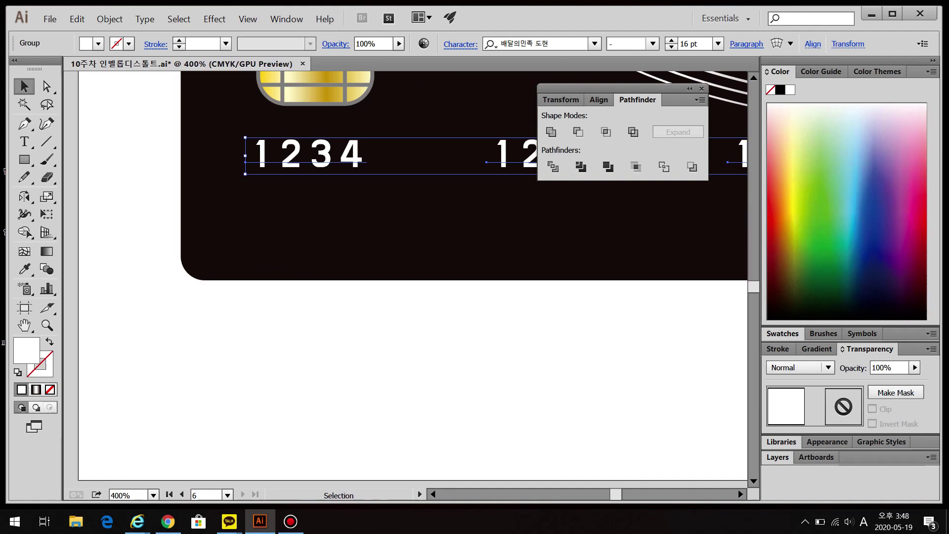
scroll(267, 152, "up", 6)
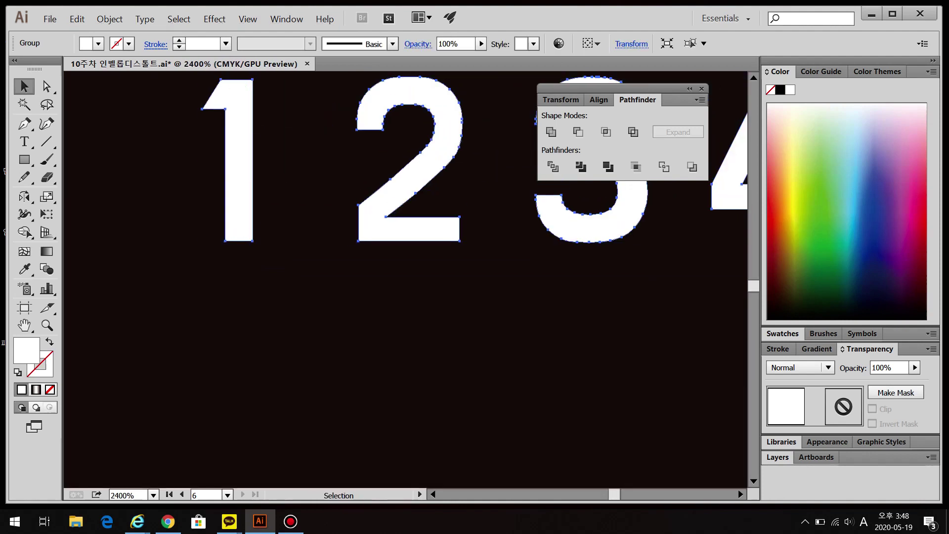
Paste a copy of the outlined numbers behind the originals, fill it orange, and offset it slightly right and down
key("ctrl")
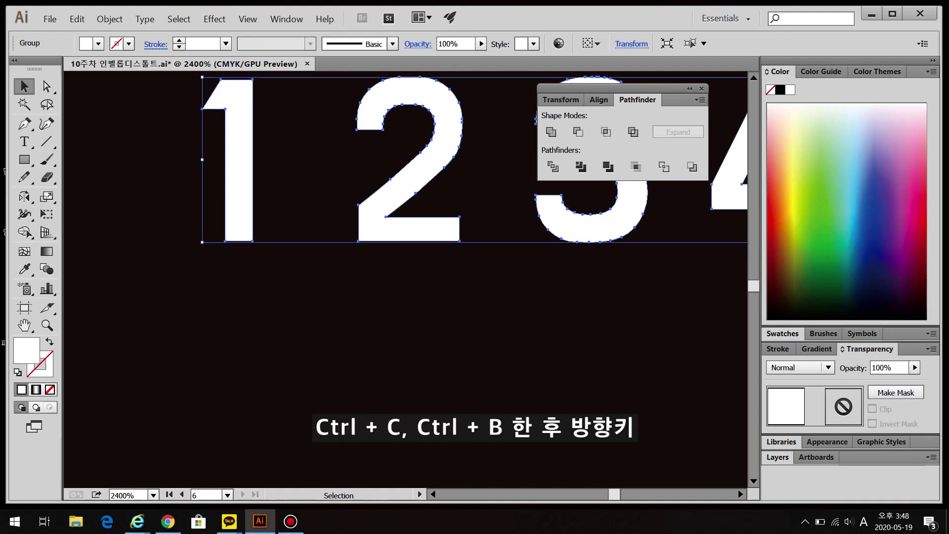
key("ctrl+b")
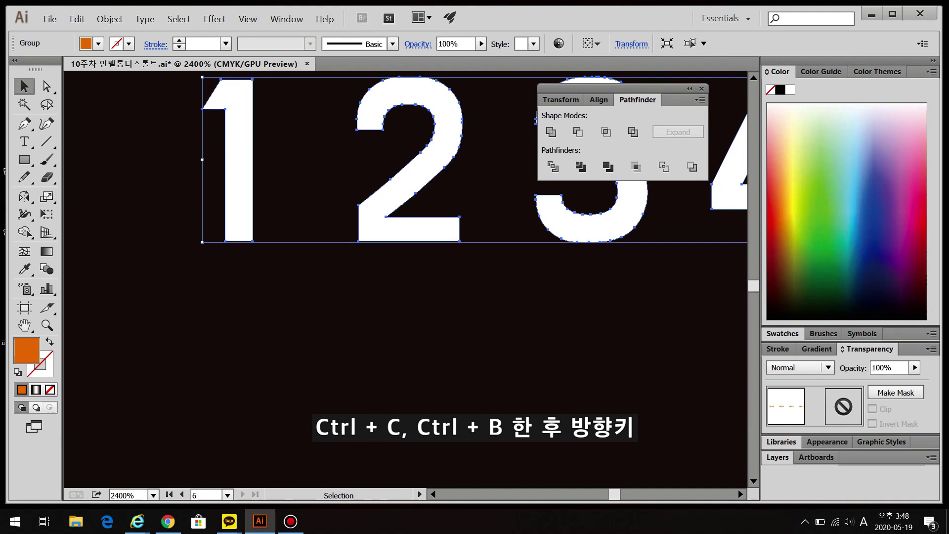
key("Right")
key("Down")
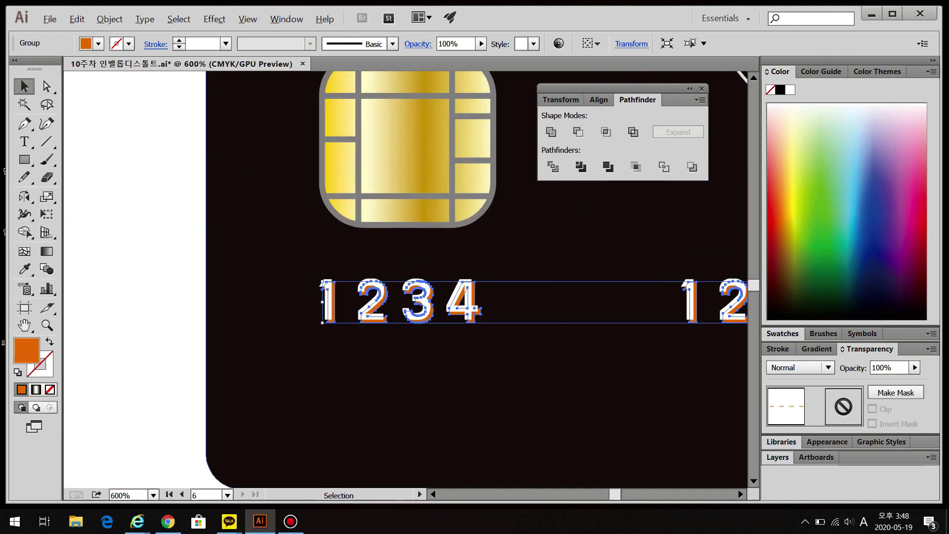
key("ctrl+shift+a")
scroll(405, 277, "right", 3)
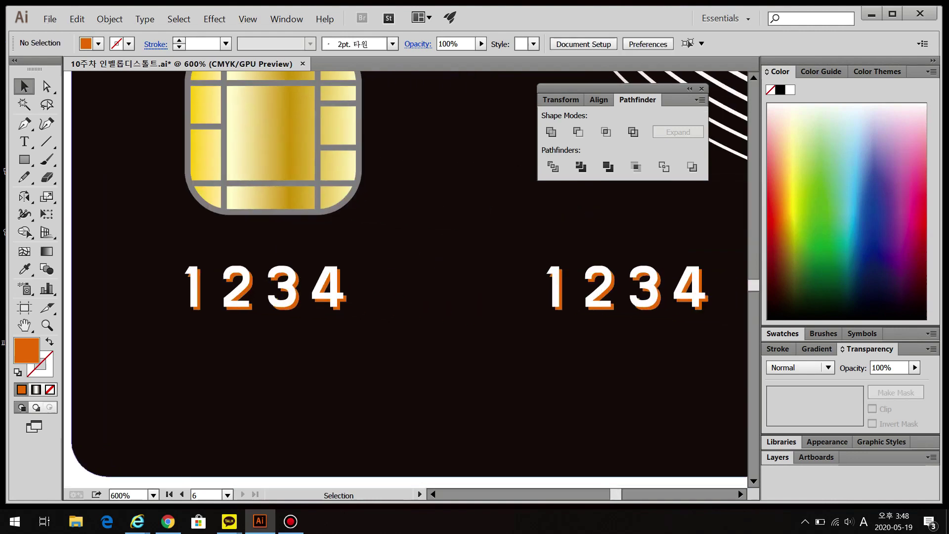
Recolour the offset copy behind the card numbers with light peach F9DCC0
key("ctrl+=")
key("ctrl+=")
key("ctrl+=")
key("ctrl+a")
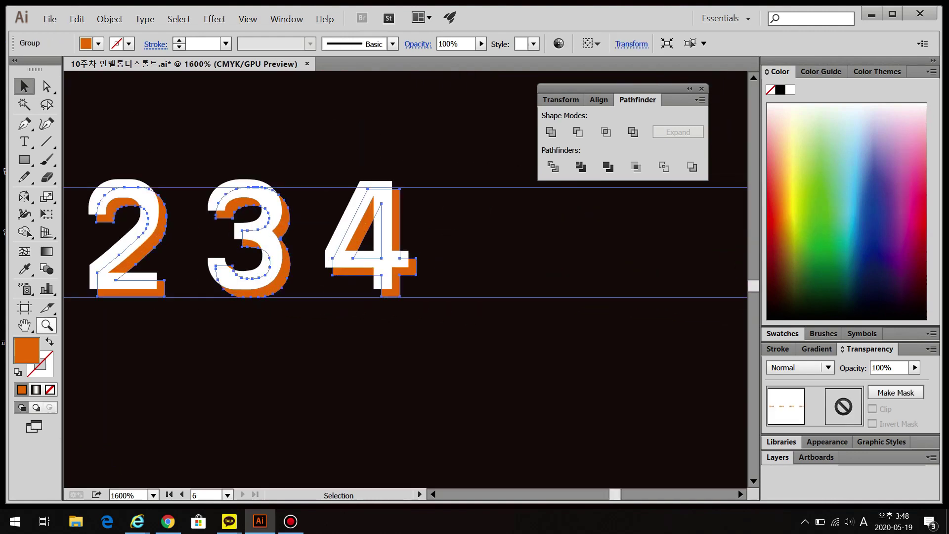
type("F6DCCD")
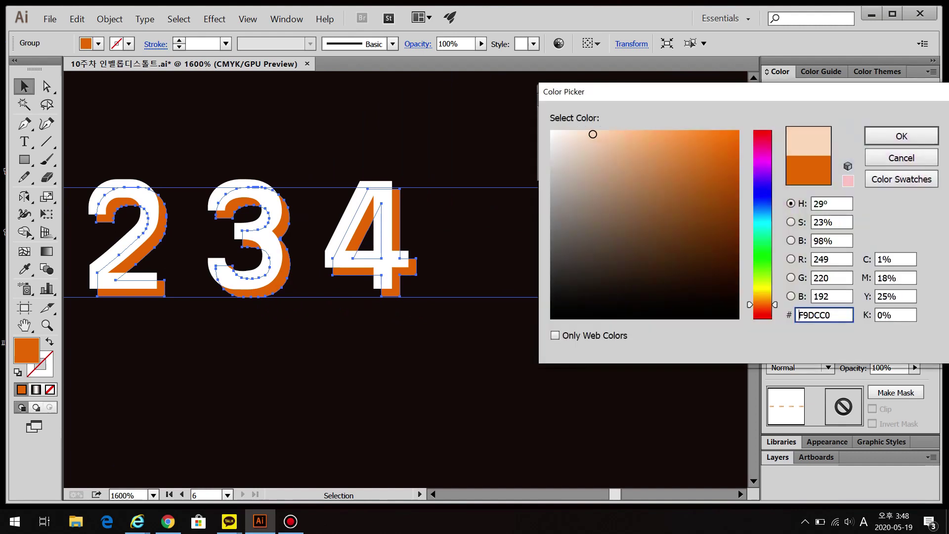
key("Return")
key("ctrl+minus")
key("ctrl+minus")
key("ctrl+minus")
key("ctrl+minus")
key("ctrl+minus")
key("ctrl+minus")
key("ctrl+shift+a")
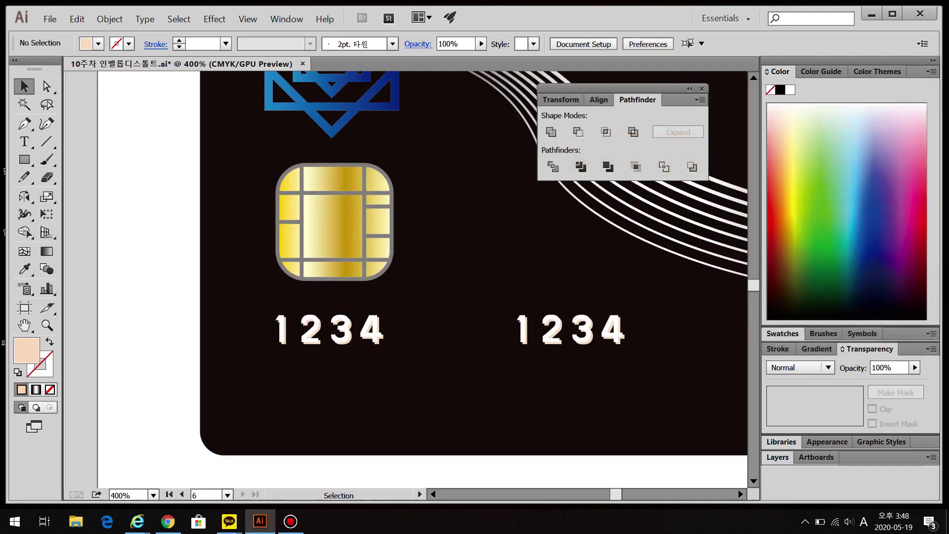
key("ctrl+minus")
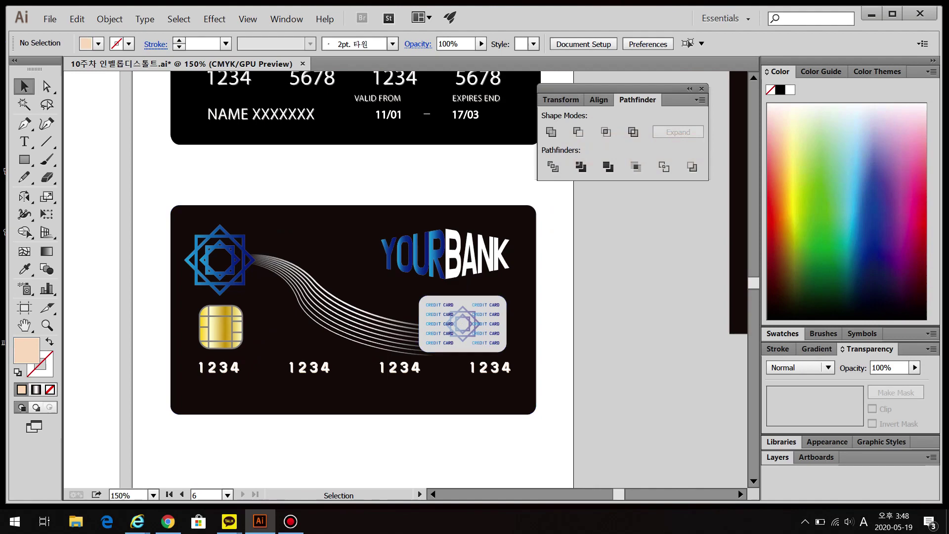
Look over the new card beside the reference card and the document's other artboards
scroll(356, 276, "up", 5)
key("ctrl+minus")
key("ctrl+minus")
key("ctrl+minus")
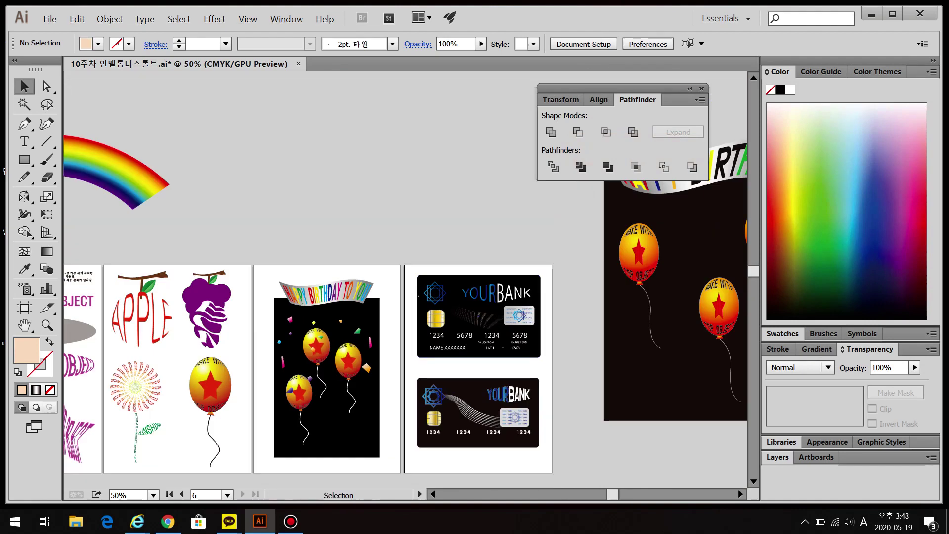
scroll(405, 276, "down", 3)
scroll(405, 276, "left", 2)
scroll(405, 277, "left", 3)
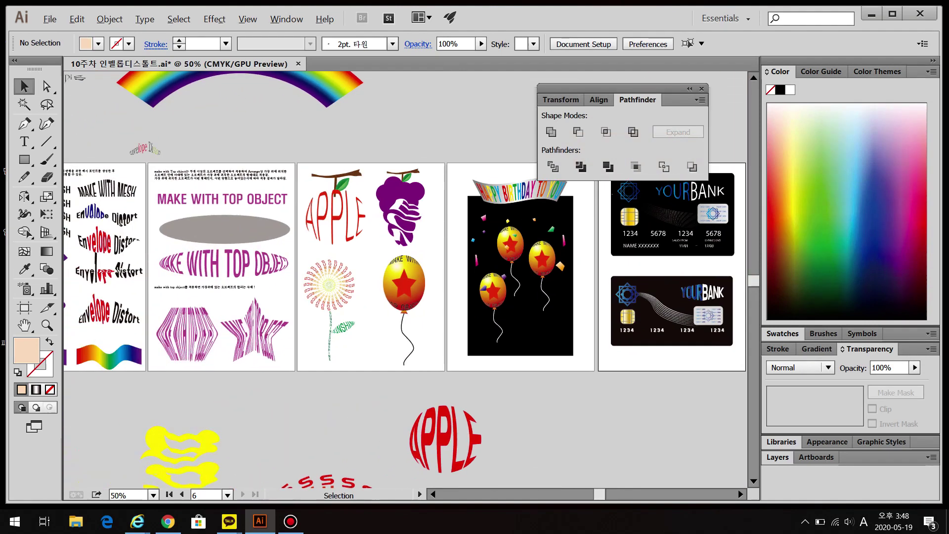
key("ctrl+minus")
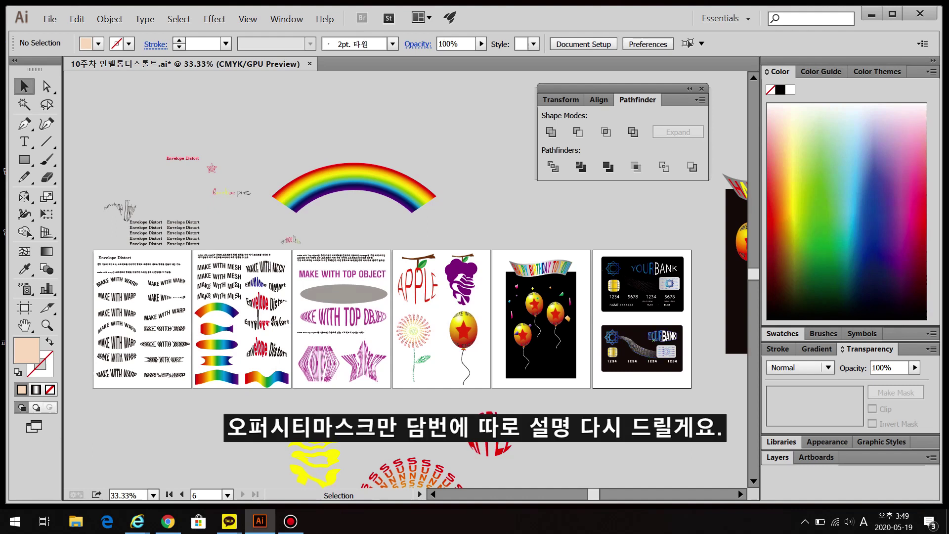
key("ctrl+minus")
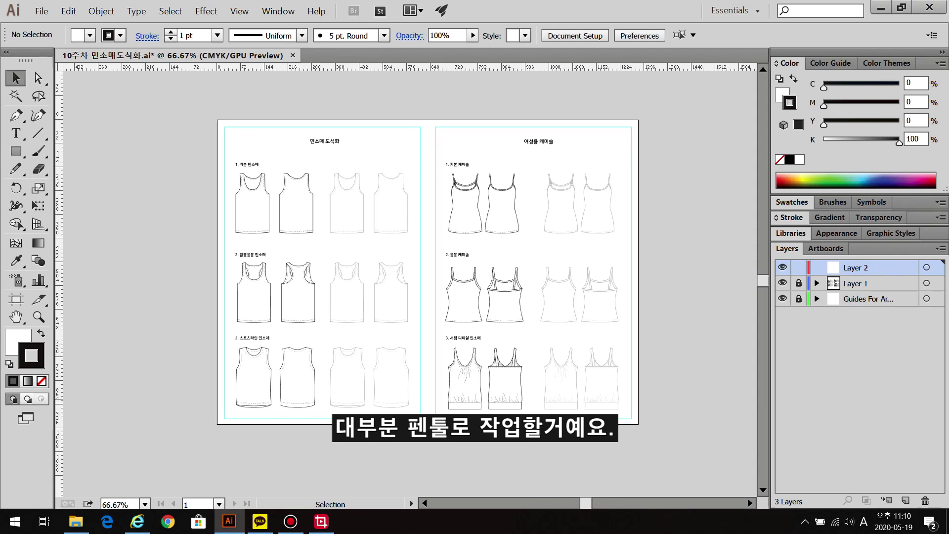
In the sleeveless top diagram document, set the drawing colours to no fill and a red FF0049 stroke
left_click(15, 342)
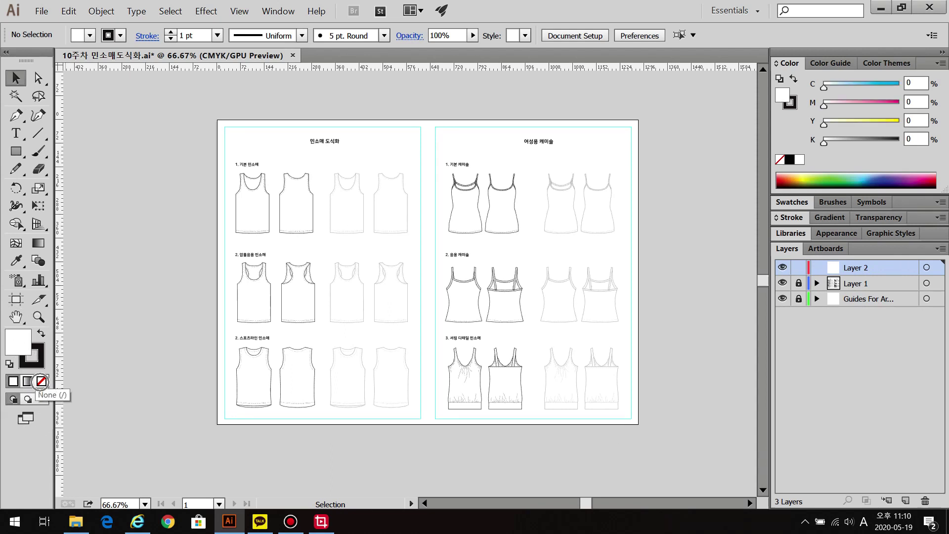
left_click(42, 381)
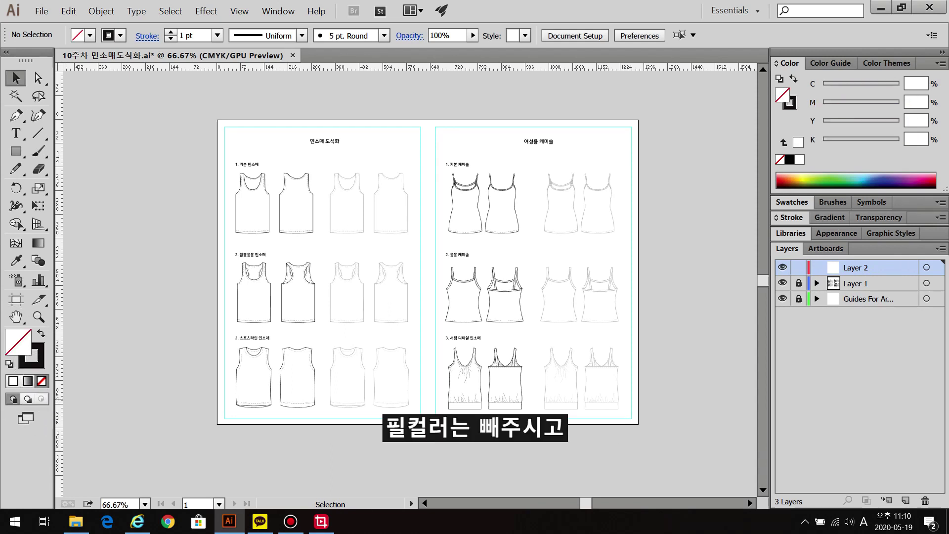
left_click(32, 356)
double_click(32, 356)
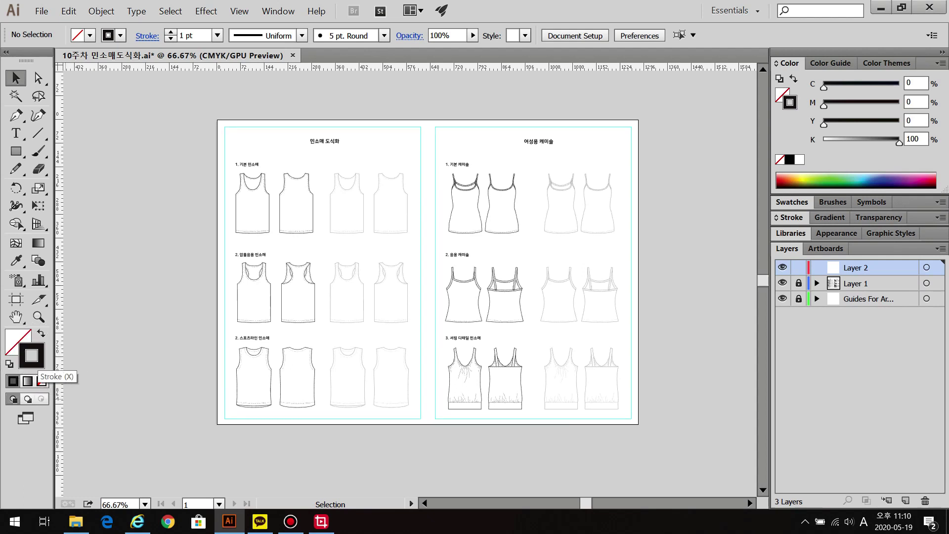
type("ff0040")
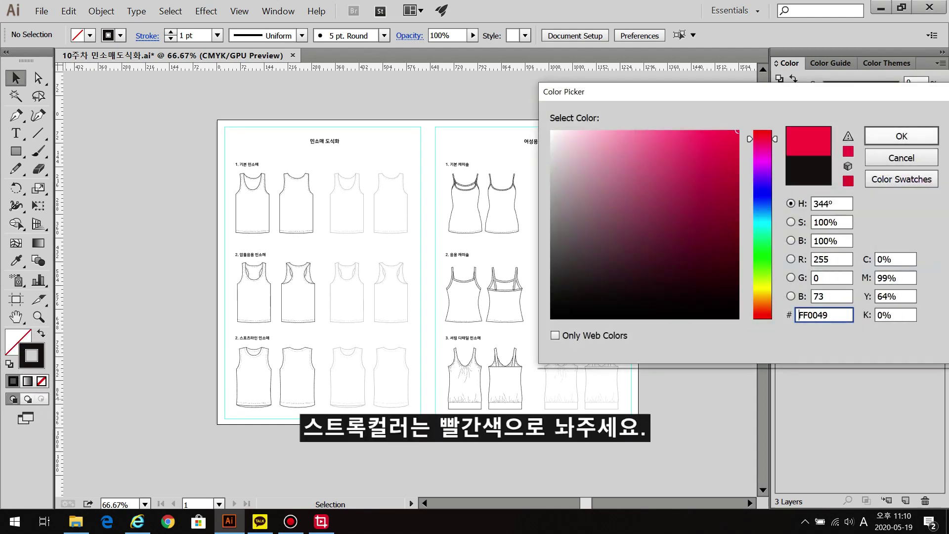
key("Return")
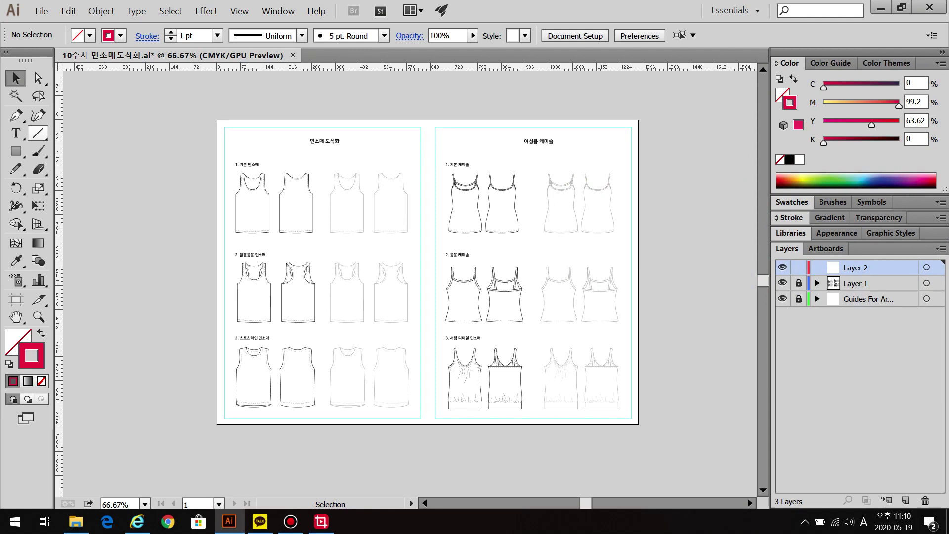
Draw a vertical centre line through the first grey basic sleeveless template, from shoulder height to just below the hem
left_click(39, 133)
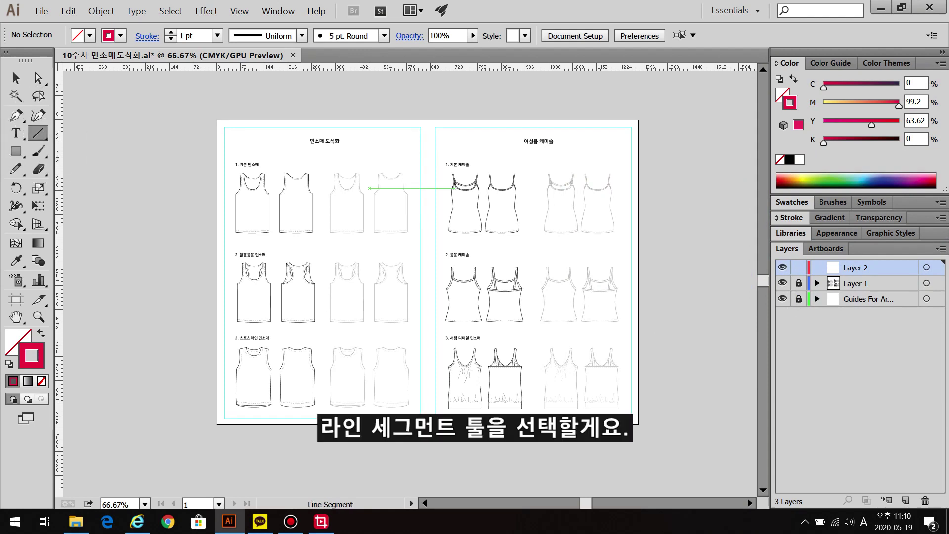
scroll(324, 197, "up", 1)
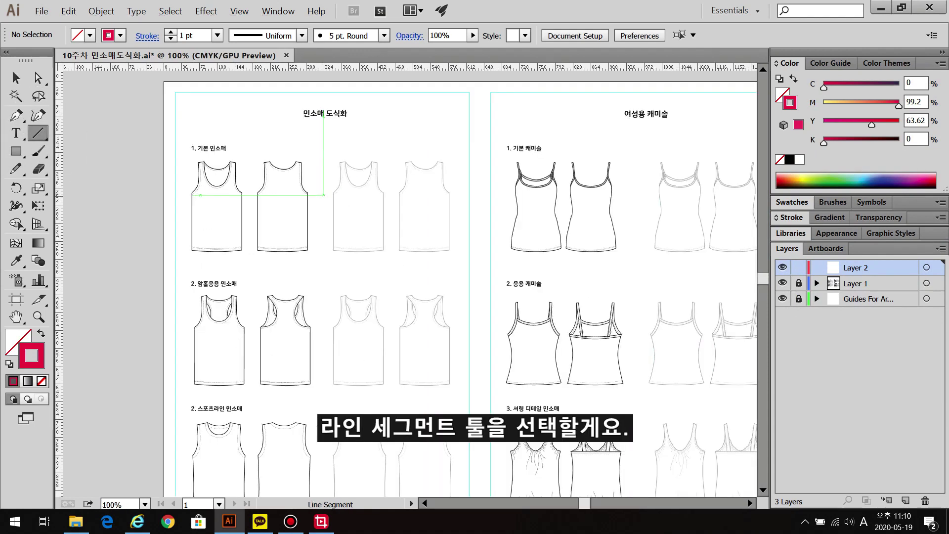
scroll(323, 194, "up", 1)
left_click_drag(323, 195, 396, 260)
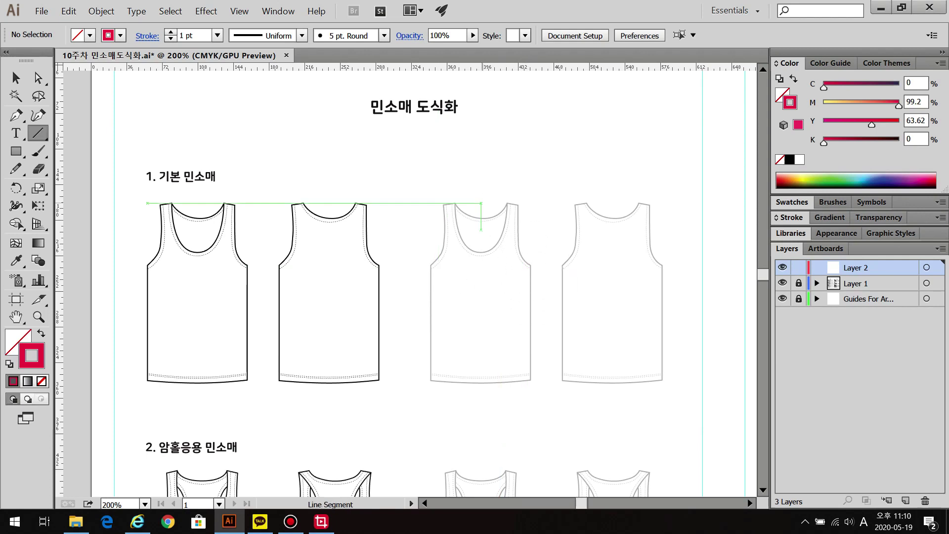
left_click_drag(480, 203, 481, 392)
key("v")
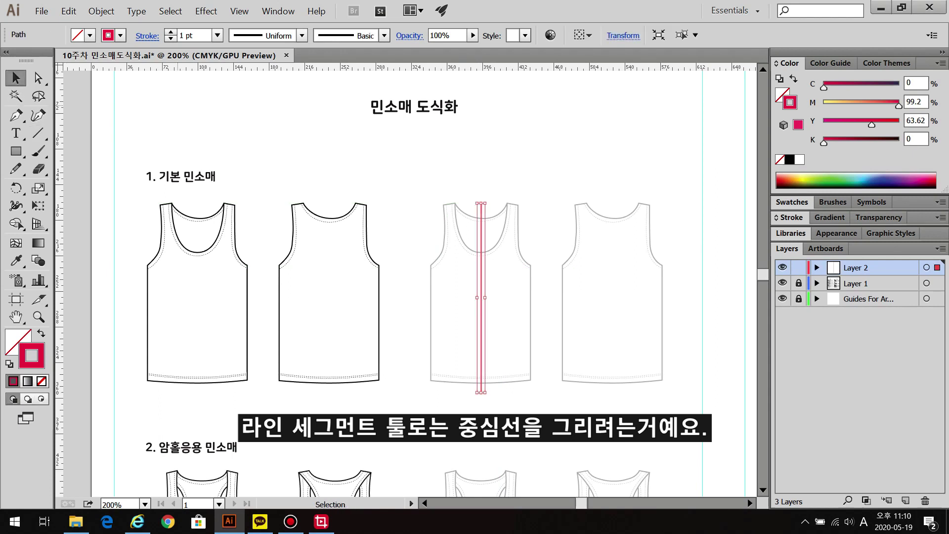
key("ctrl+shift+a")
left_click(490, 293)
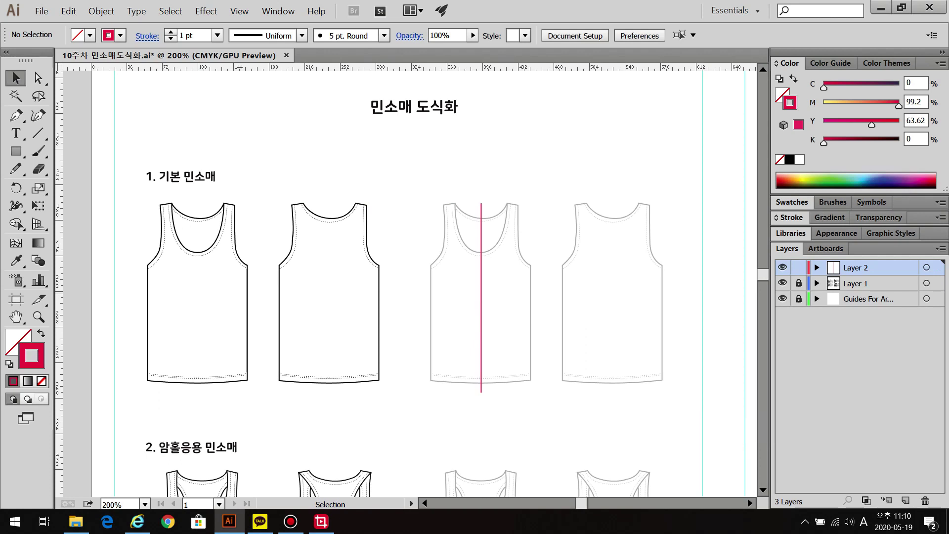
Trace the left half of the front neckline, the shoulder and the armhole with the Pen tool, starting at the centre line
left_click(16, 116)
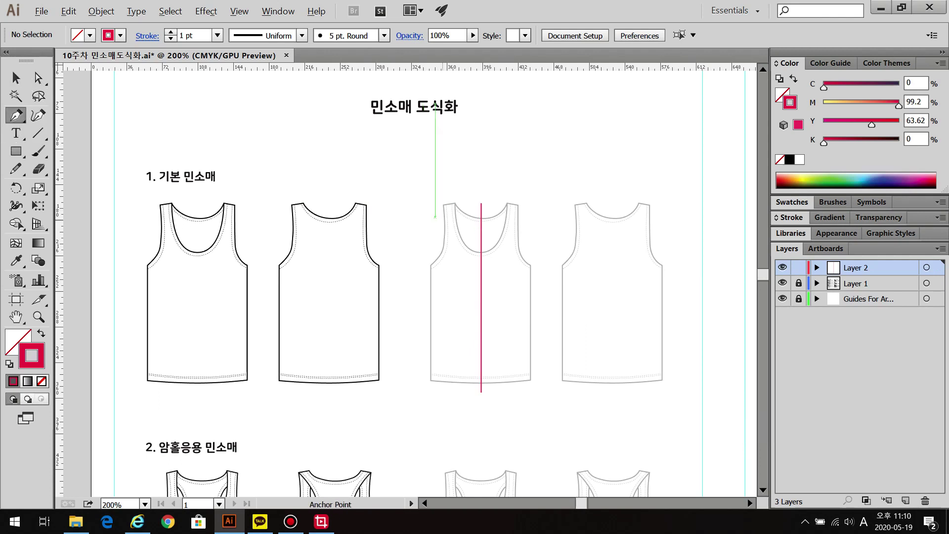
scroll(459, 216, "up", 3)
scroll(405, 277, "down", 1)
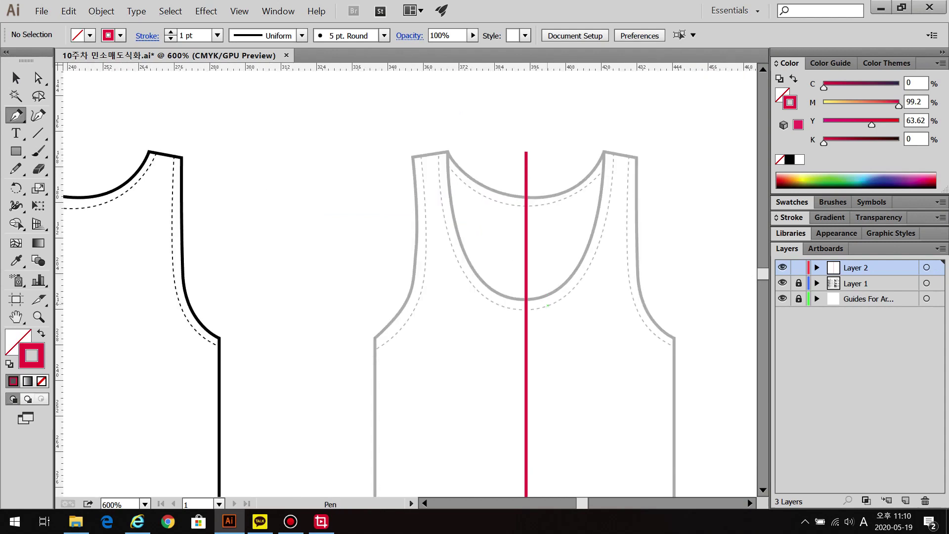
left_click_drag(525, 299, 545, 299)
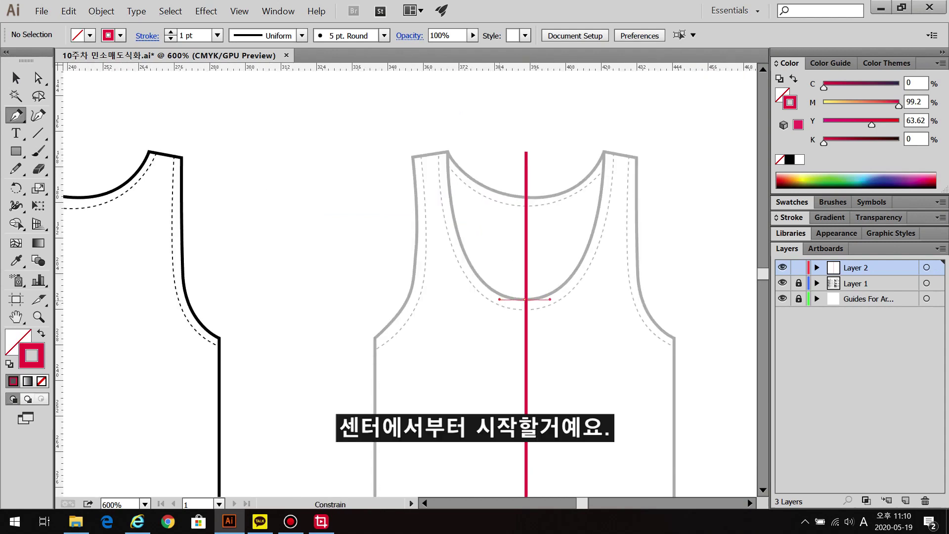
mouse_move(448, 152)
left_mouse_down()
mouse_move(444, 81)
mouse_move(444, 117)
left_mouse_up()
scroll(451, 85, "up", 4)
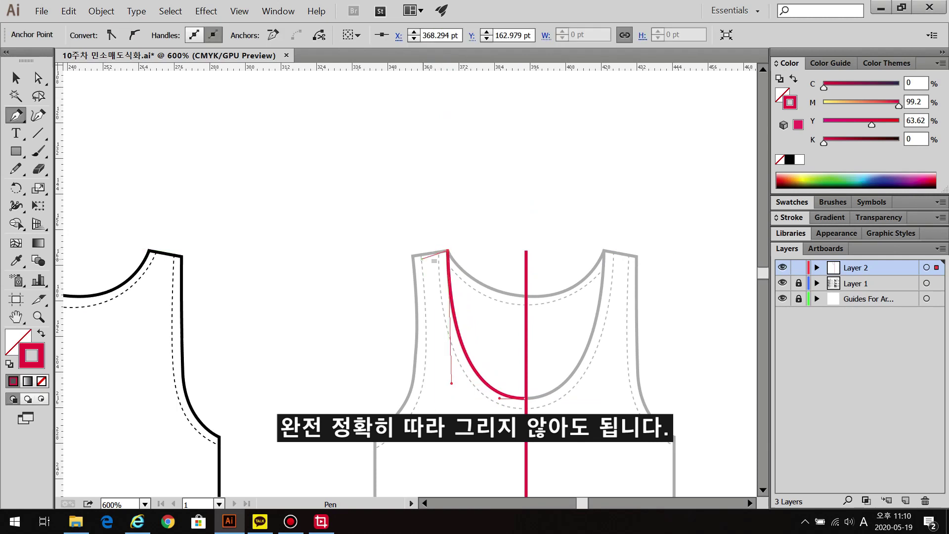
left_click_drag(445, 346, 509, 181)
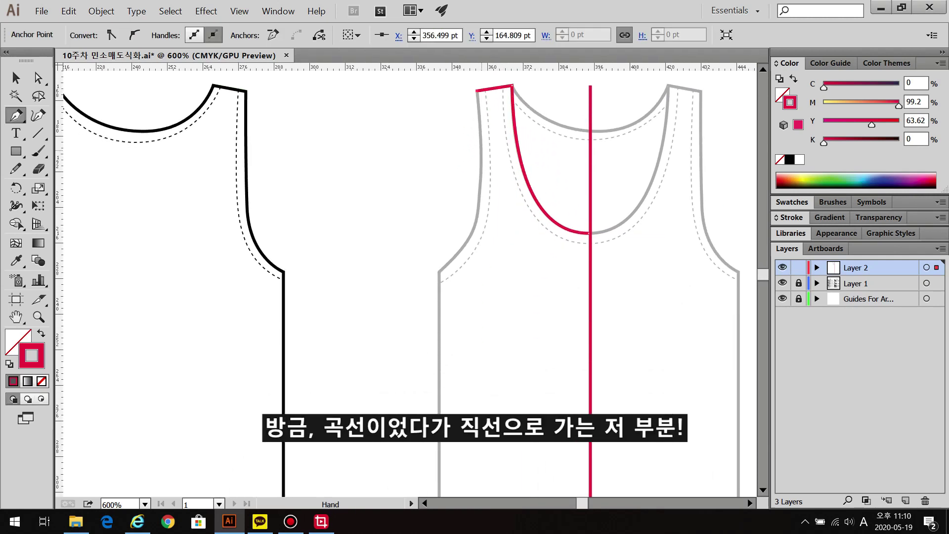
left_click(475, 242)
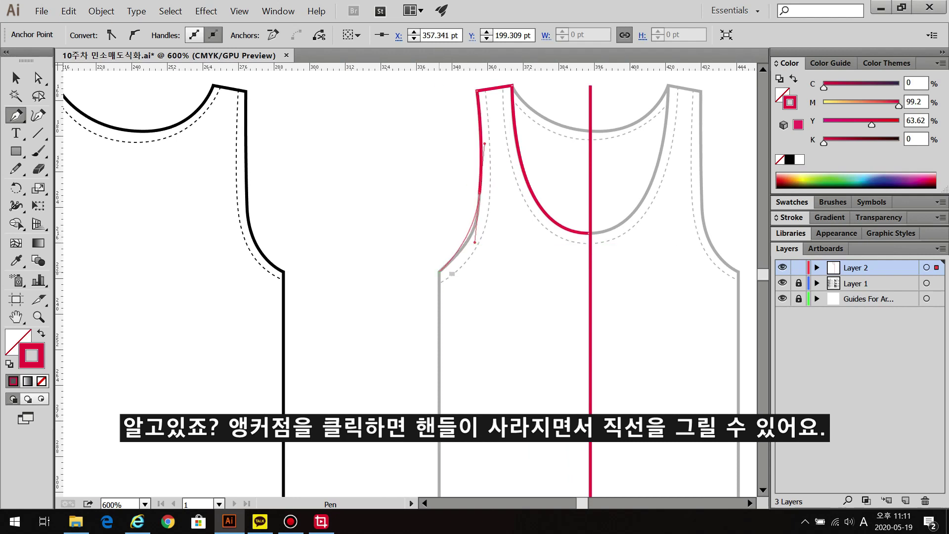
left_click(438, 271)
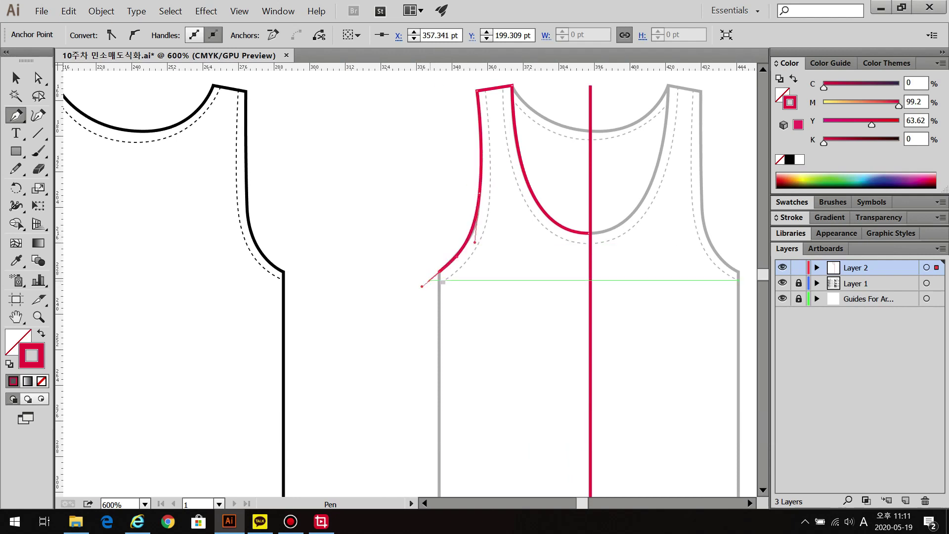
Continue the outline down the left side seam and along the curved hem, ending with a horizontal handle at the centre line
scroll(411, 282, "down", 10)
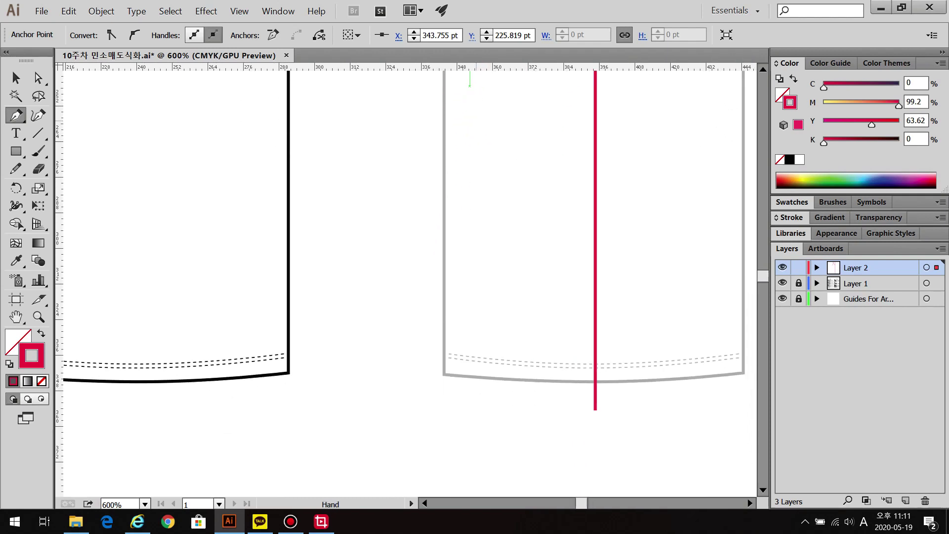
left_click(443, 375)
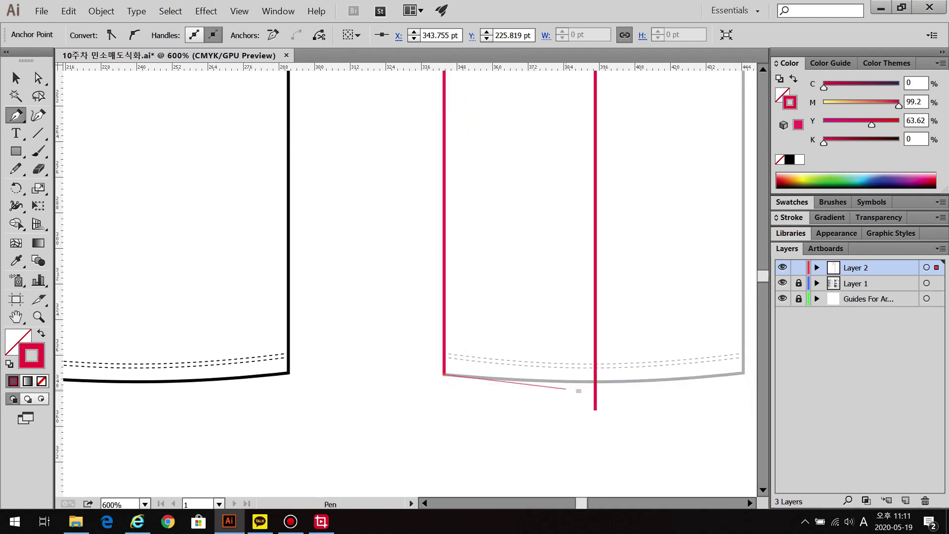
left_click(594, 381)
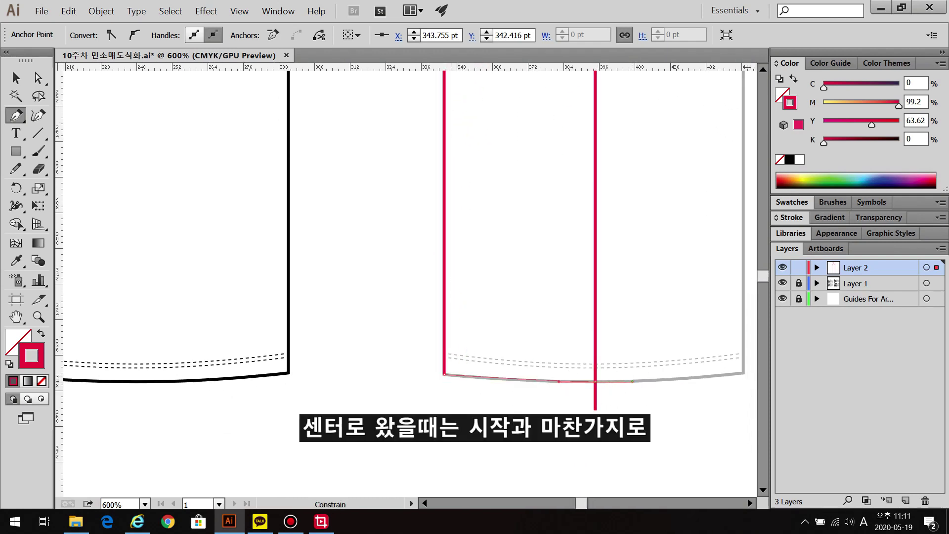
key("ctrl+shift+a")
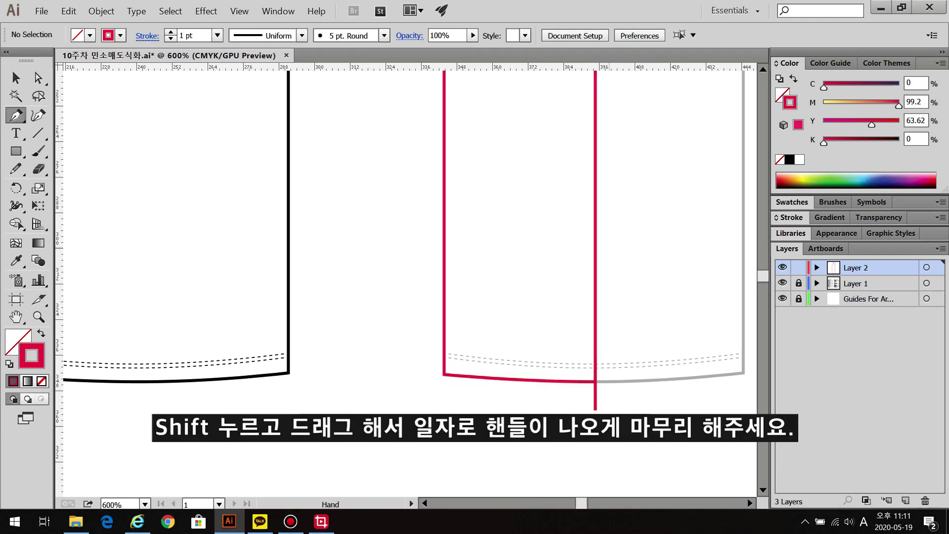
Trace the left half of the back neckline as a separate curve from the centre line to the inner shoulder point
scroll(410, 282, "up", 10)
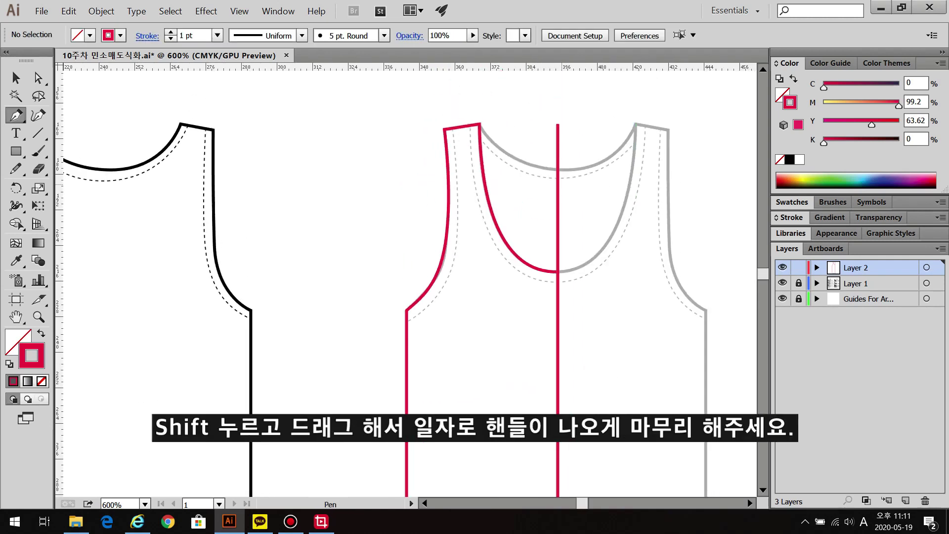
left_click_drag(557, 169, 592, 169)
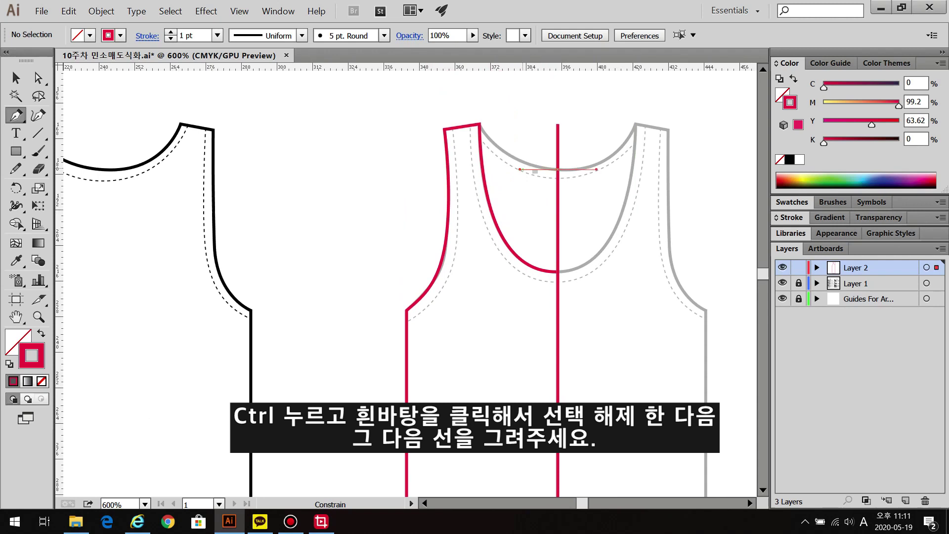
left_click(480, 123)
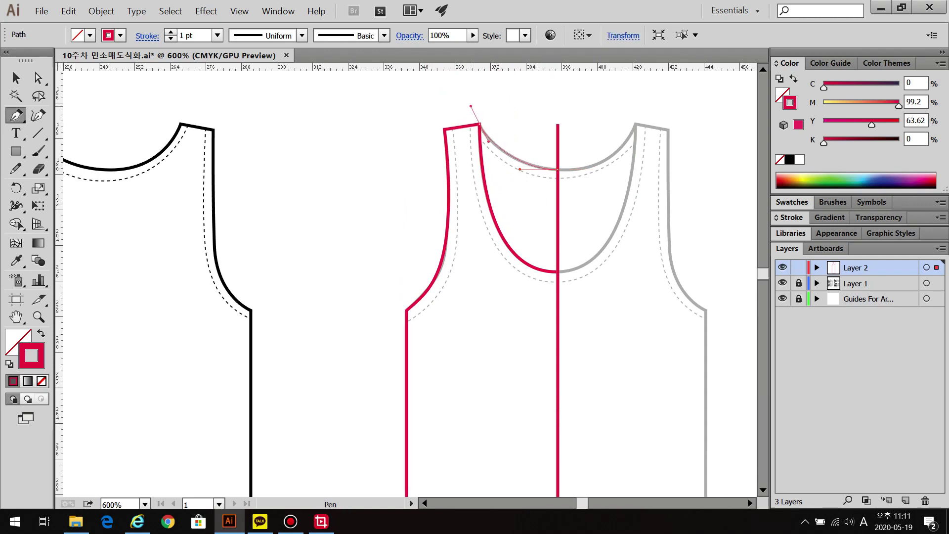
left_click(471, 109, "ctrl")
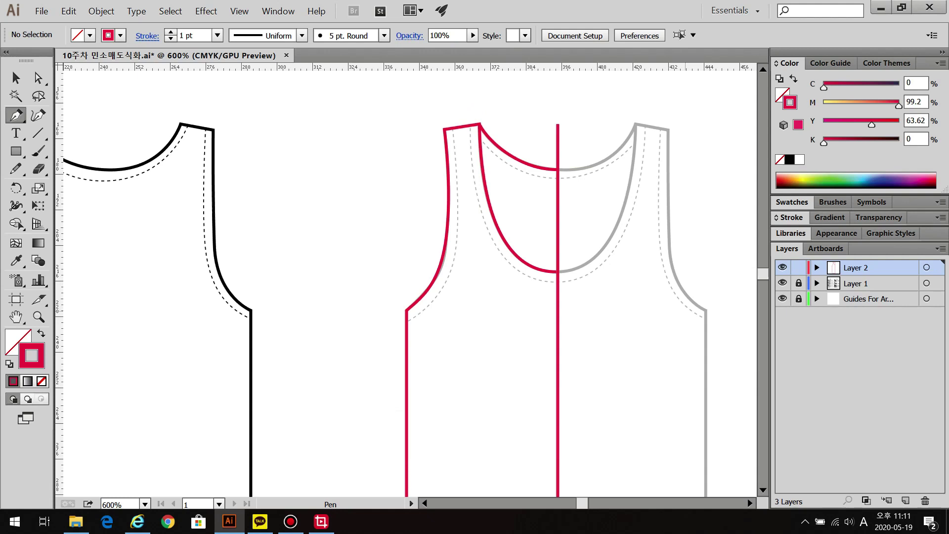
left_click(453, 131, "ctrl")
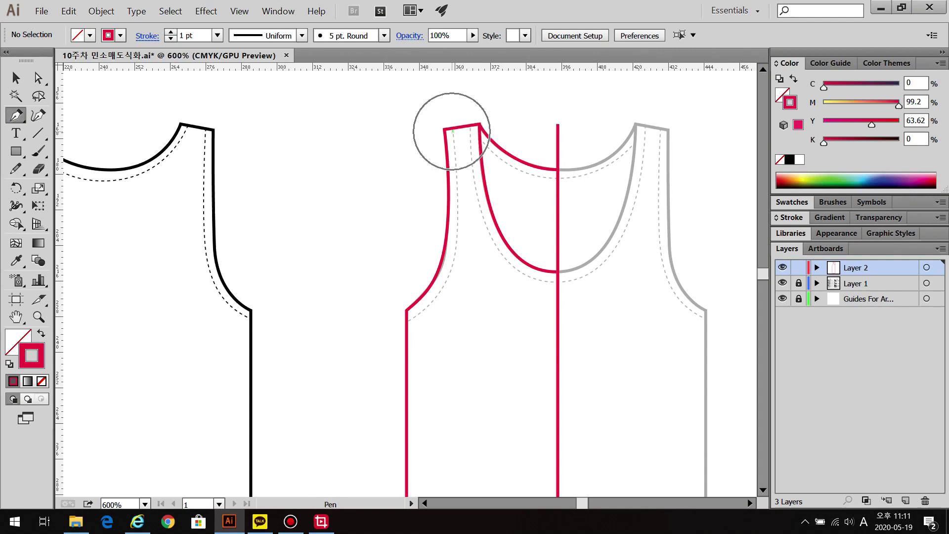
Set the stroke for new paths to 0.3 pt weight and a dashed line with a 1 pt dash
left_click(793, 218)
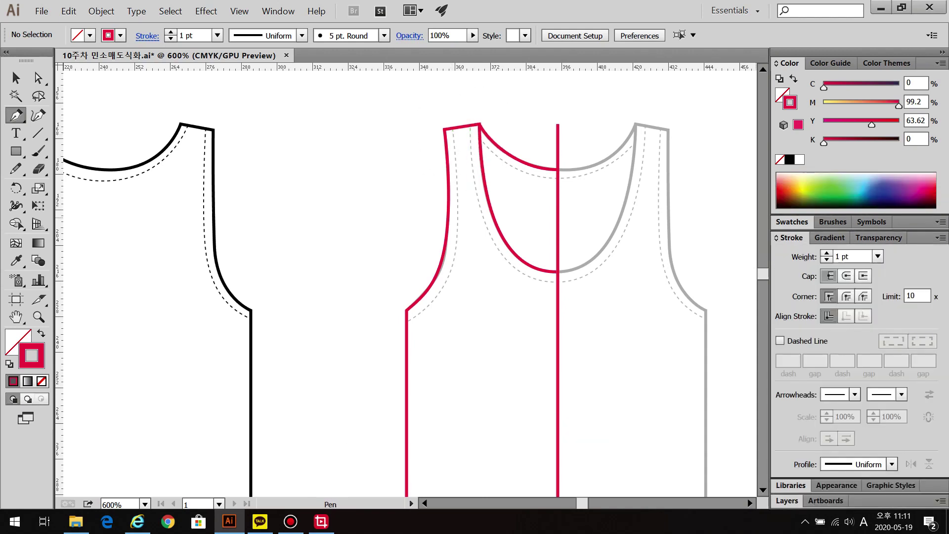
left_click(850, 256)
type("0.3")
key("Return")
left_click(780, 341)
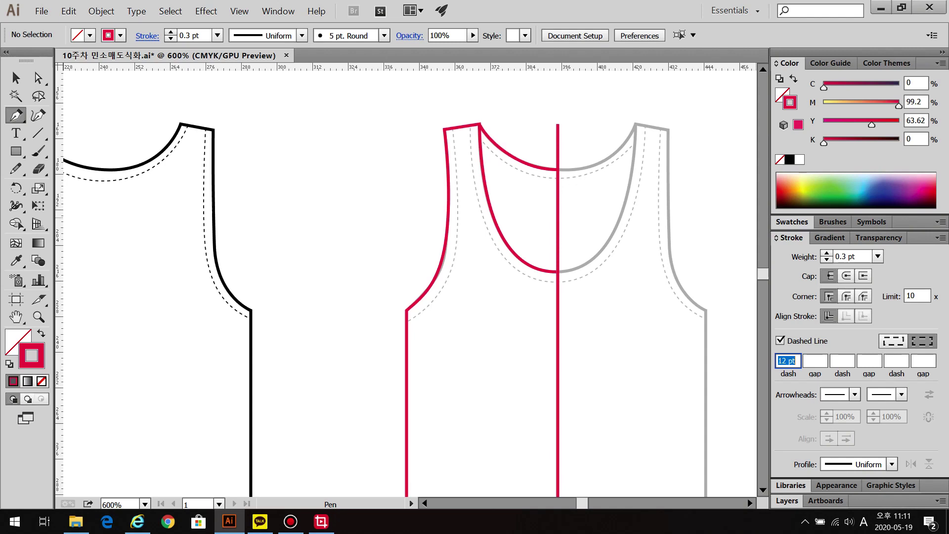
type("1")
key("Return")
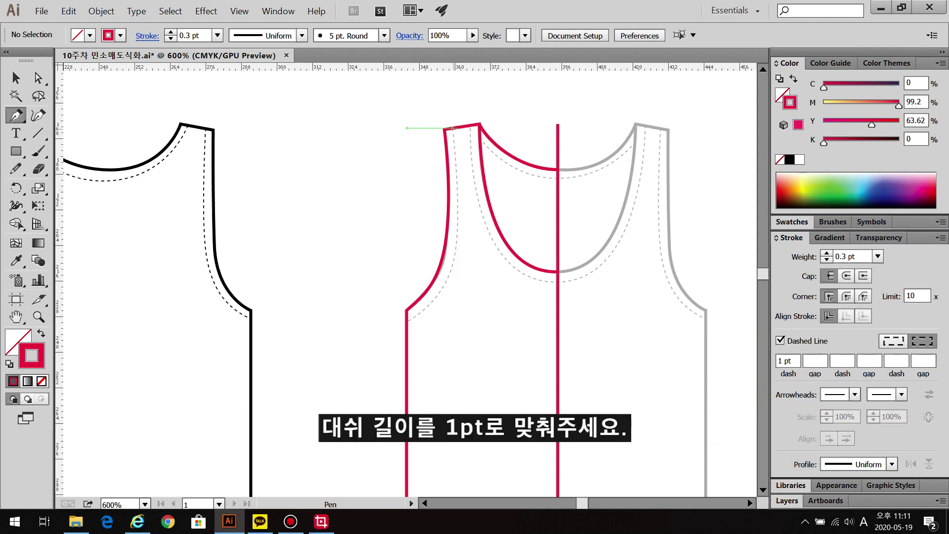
Trace the left armhole's dashed stitch line from the shoulder to the side seam
left_click(452, 128)
left_click_drag(456, 254, 448, 295)
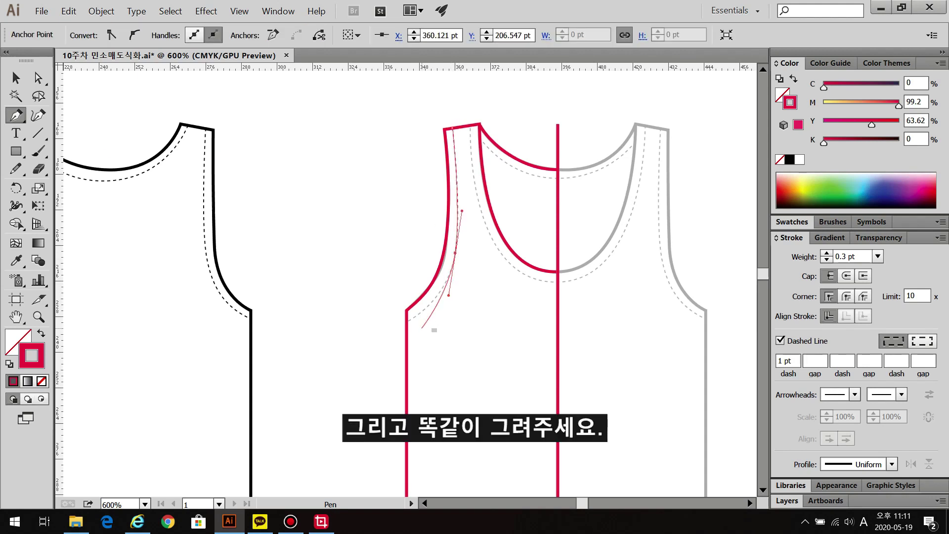
left_click(407, 321)
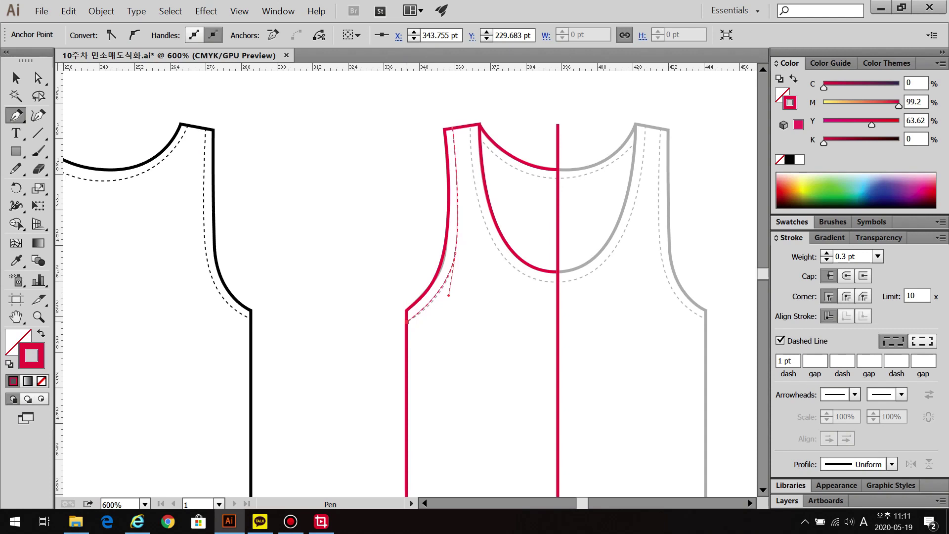
left_click(458, 324, "ctrl")
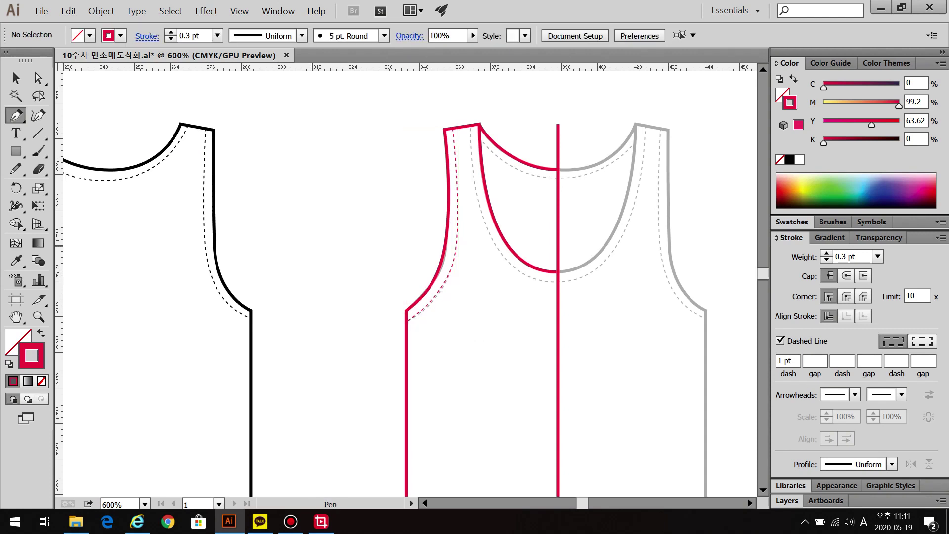
Try a 0.5 pt dash length on the armhole stitch line and set it back to 1 pt
scroll(483, 132, "up", 4)
key("v")
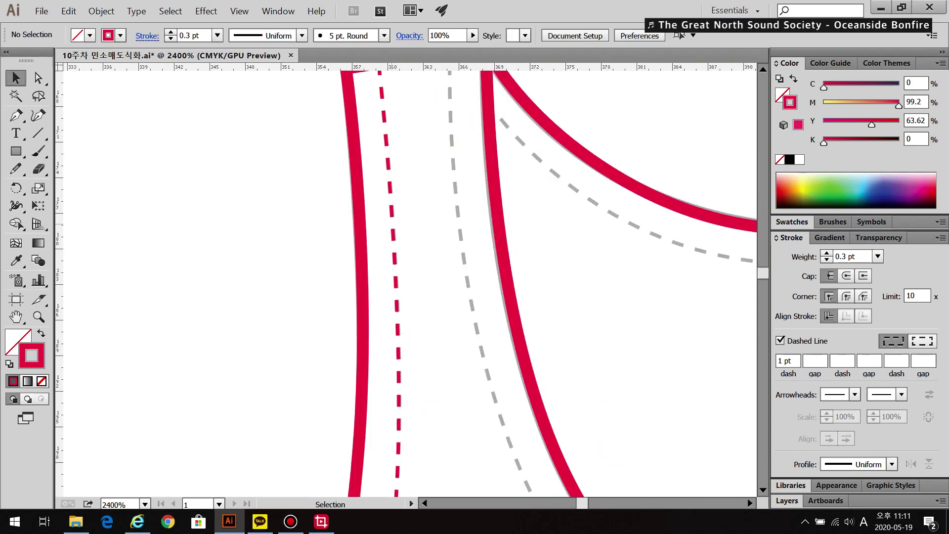
left_click(393, 223)
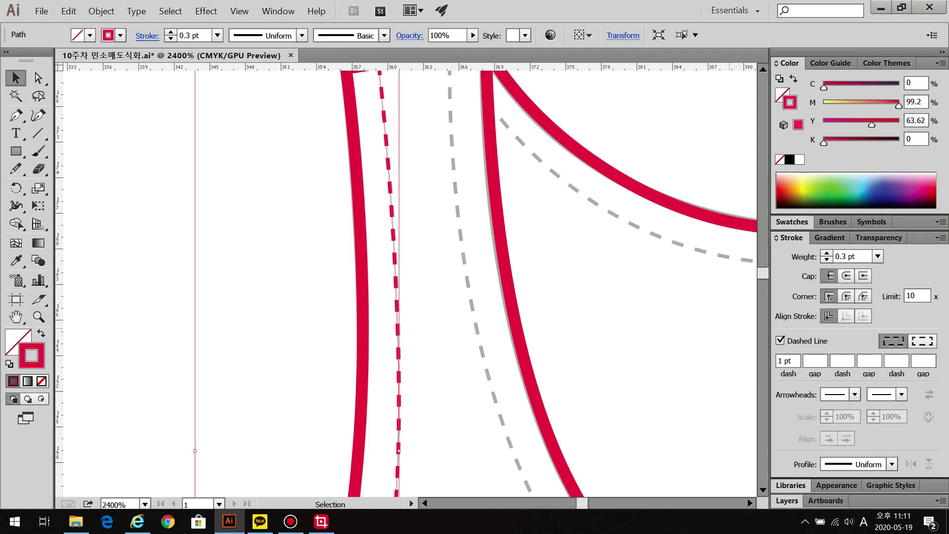
double_click(788, 360)
type("0.5")
key("Return")
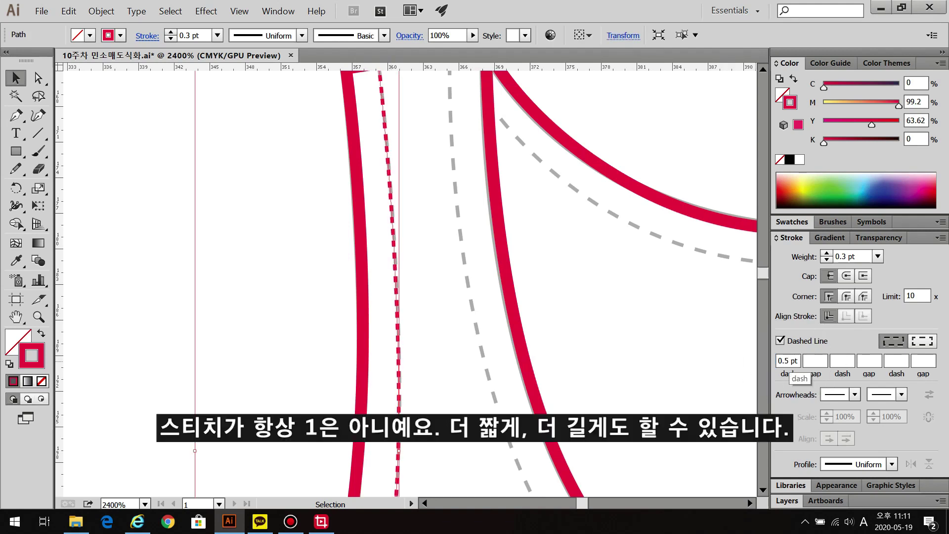
double_click(788, 360)
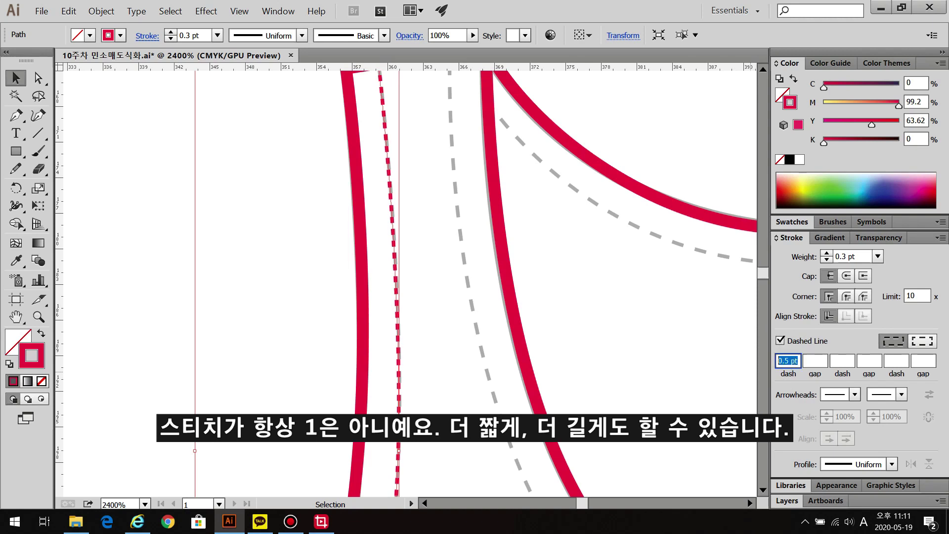
type("1")
key("Return")
key("ctrl+shift+a")
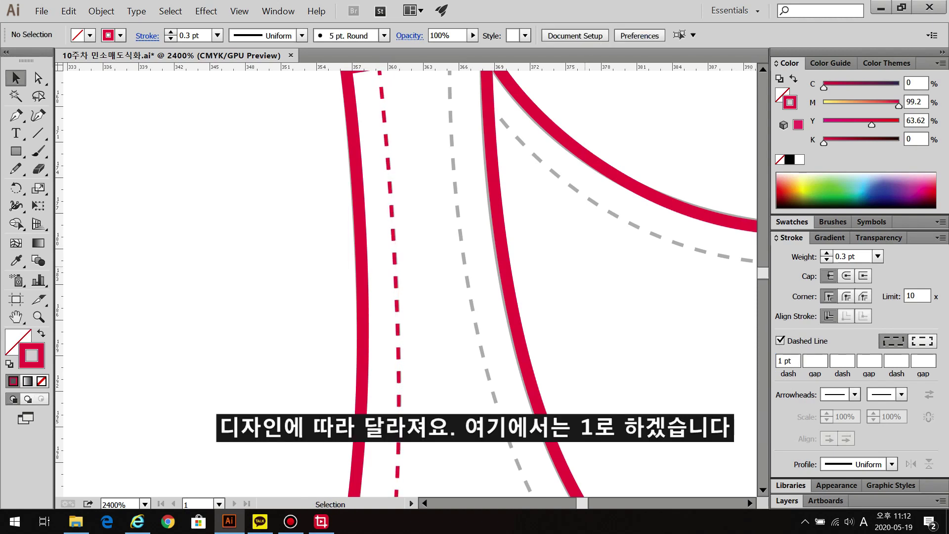
Trace the left half of the front neckline's dashed stitch line from the centre line up to the shoulder
key("ctrl+minus")
key("ctrl+minus")
key("ctrl+minus")
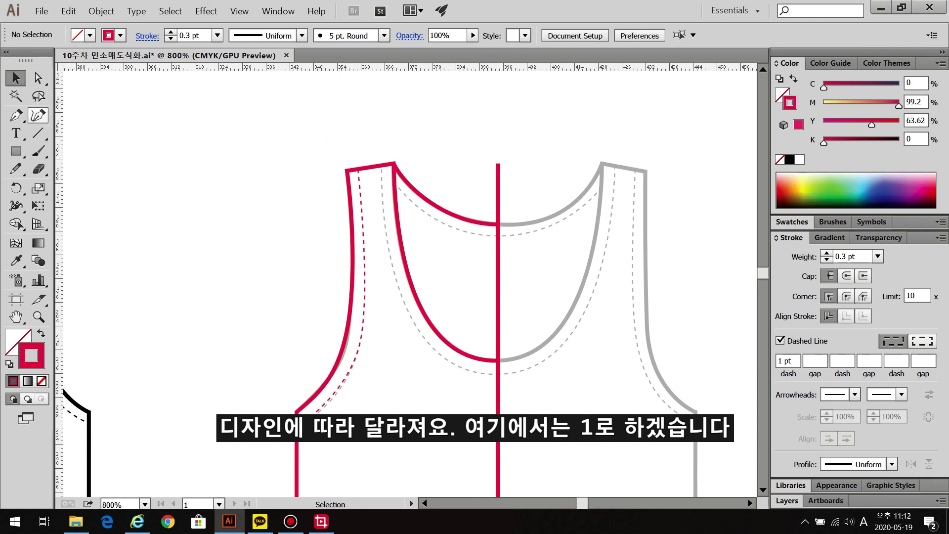
left_click(16, 115)
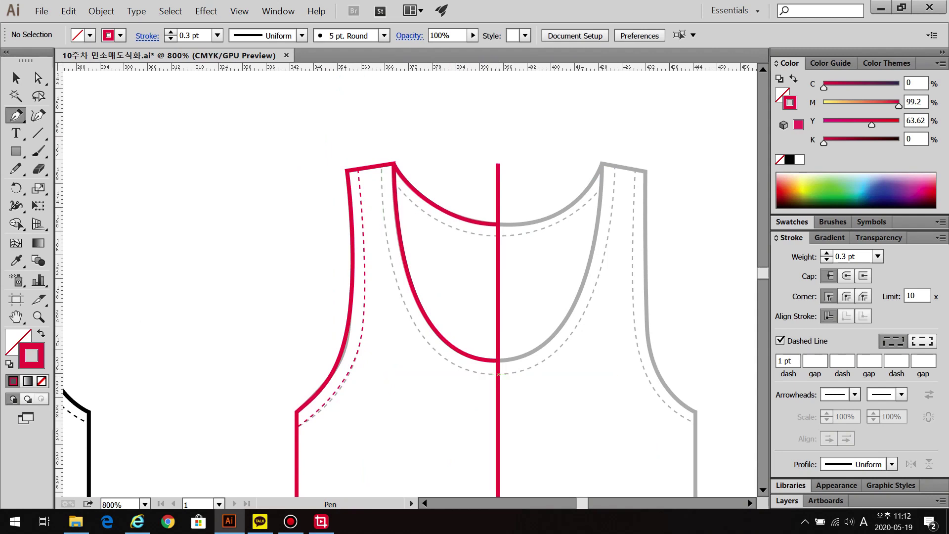
left_click_drag(498, 374, 546, 374)
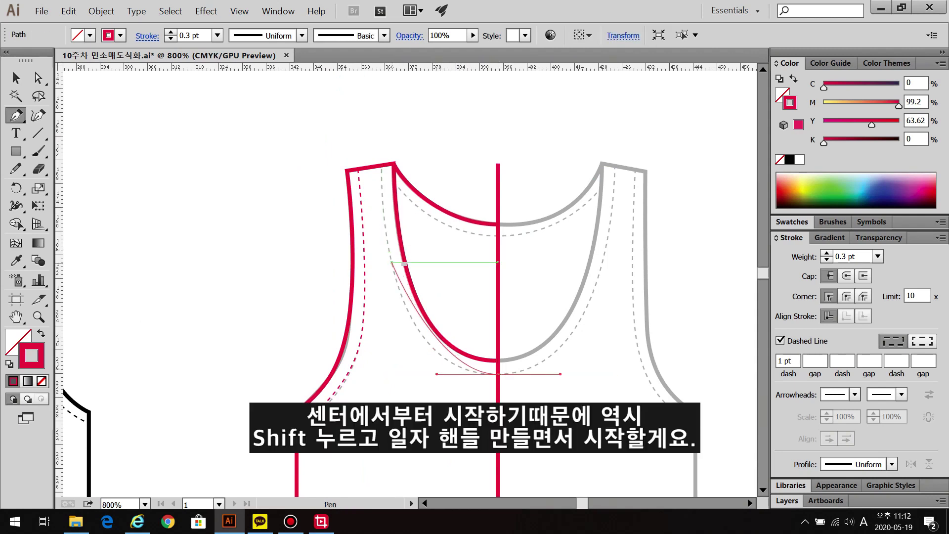
key("ctrl+minus")
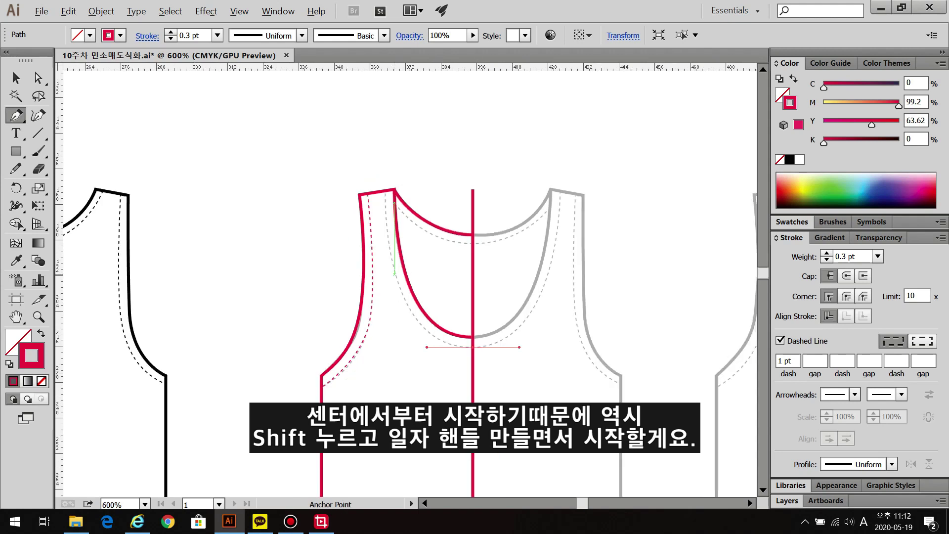
left_click_drag(385, 191, 387, 89)
left_click(457, 161, "ctrl")
Trace the left half of the back neckline's dashed stitch line from the centre line to the front neckline edge
scroll(457, 161, "up", 1)
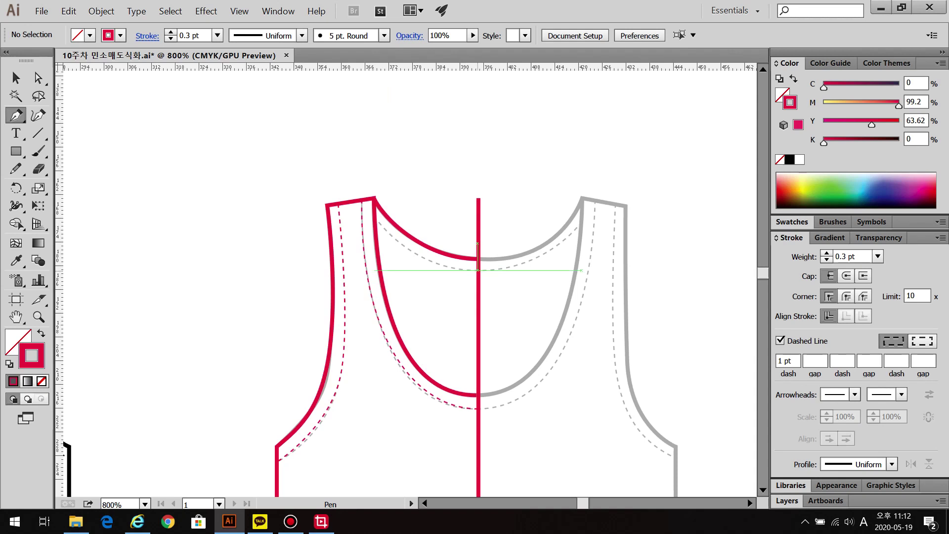
left_click_drag(477, 271, 526, 271)
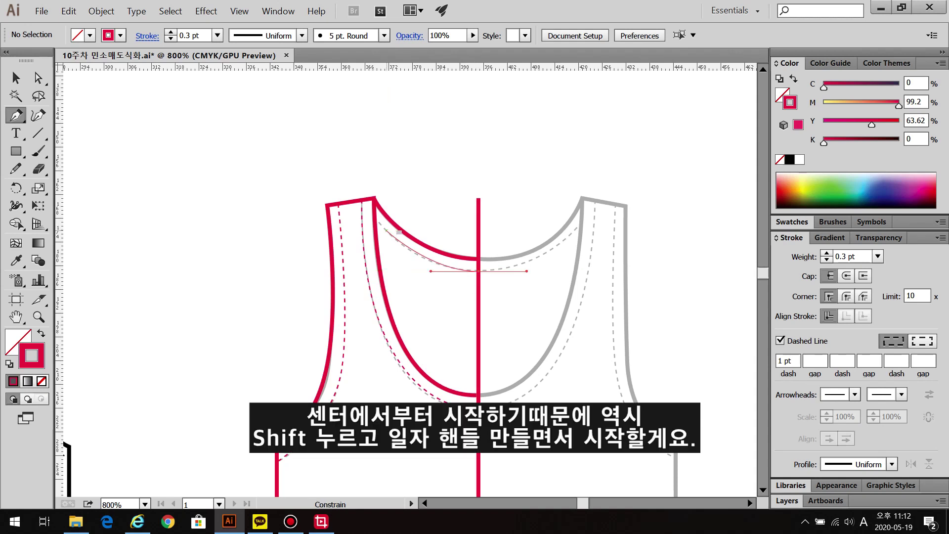
left_click_drag(374, 219, 355, 192)
key("Escape")
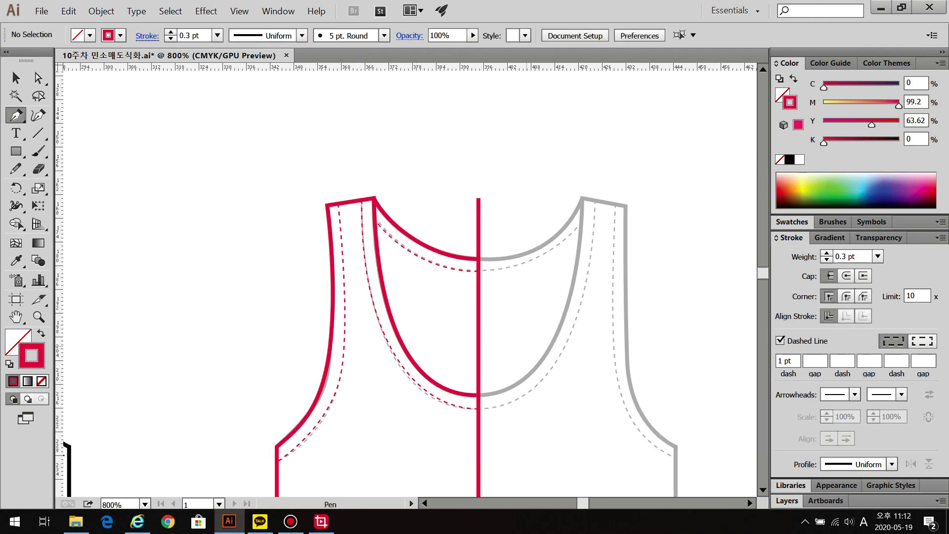
Trace the left half of the upper hem stitch line from the centre line to the side seam
scroll(415, 279, "down", 10)
left_click_drag(415, 346, 427, 250)
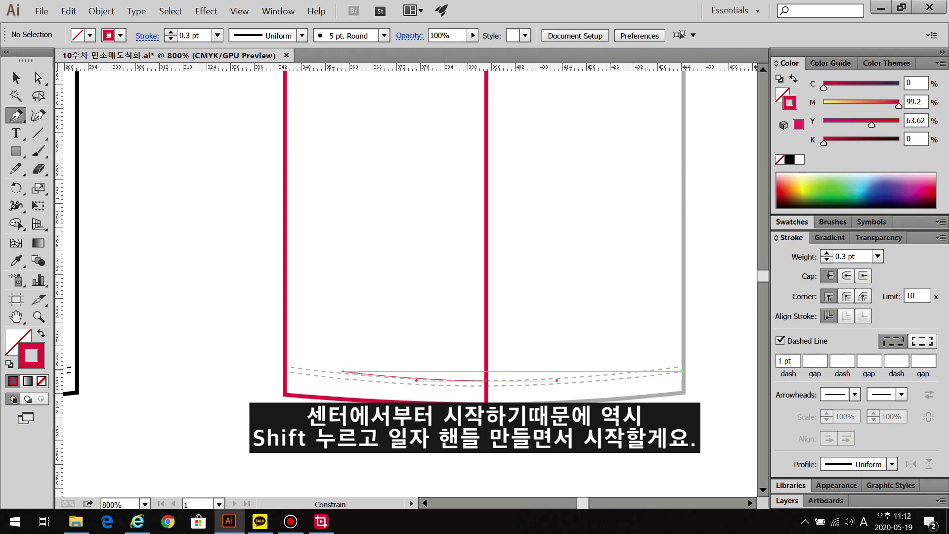
left_click(284, 363)
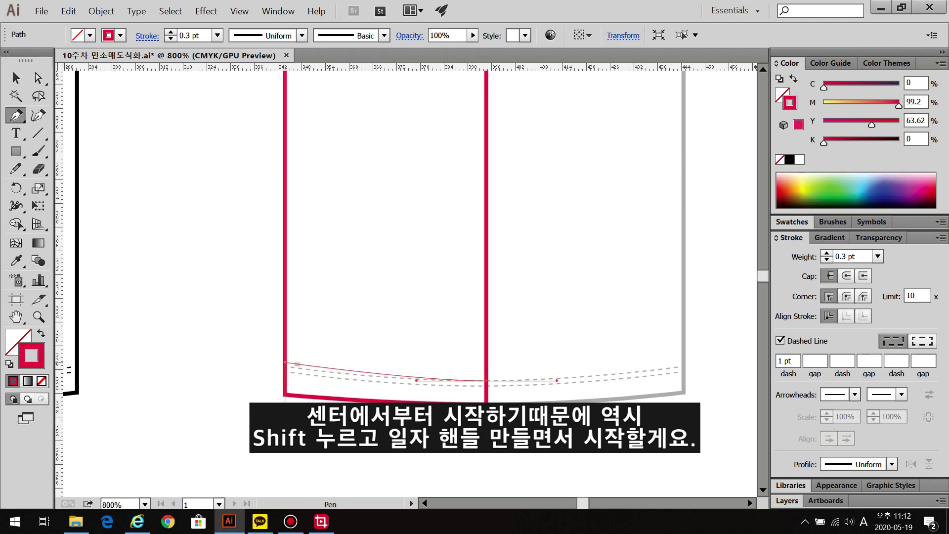
left_click_drag(285, 364, 247, 351)
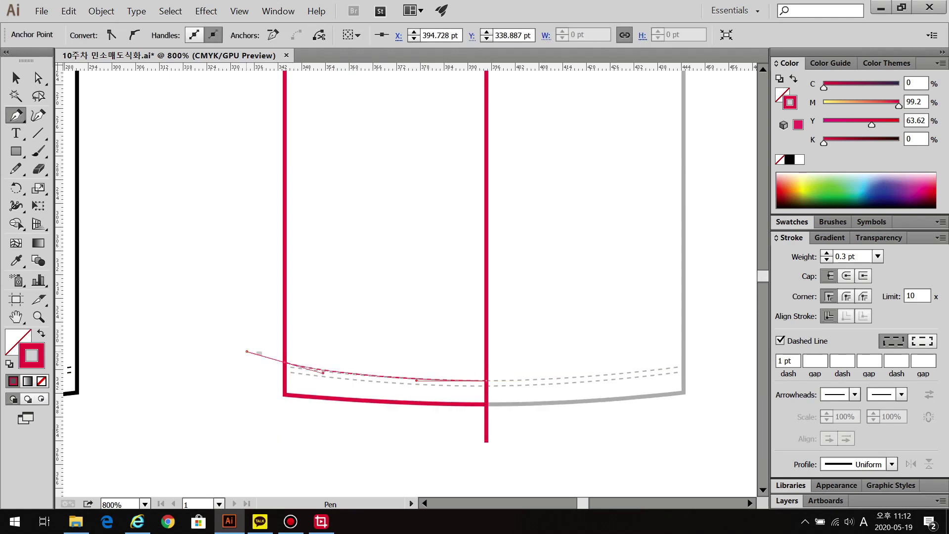
left_click(259, 354, "ctrl")
Duplicate the hem stitch line just below itself as the second stitch row over the template
key("v")
left_click_drag(476, 381, 477, 388)
left_click(464, 422)
Delete the vertical centre guide line of the red sleeveless top
scroll(465, 423, "down", 2)
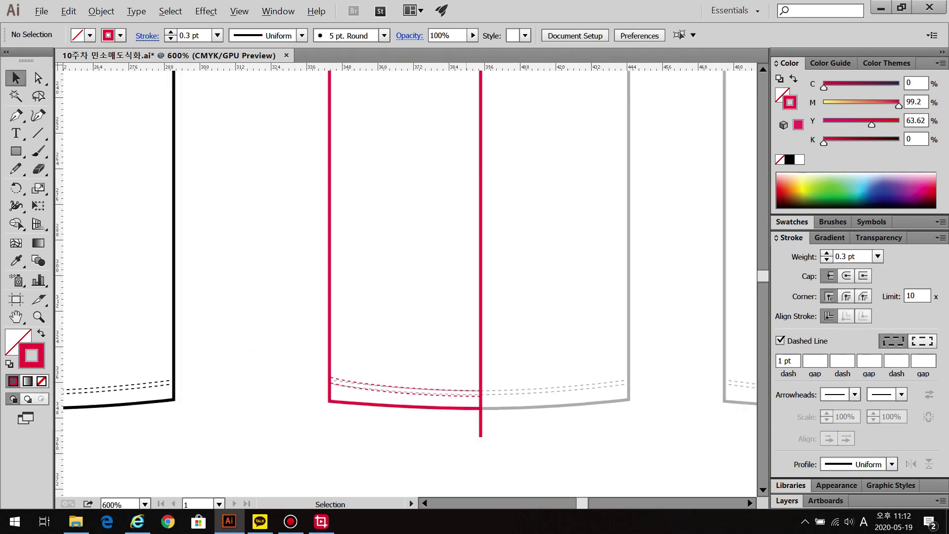
key("space")
left_click_drag(545, 232, 508, 355)
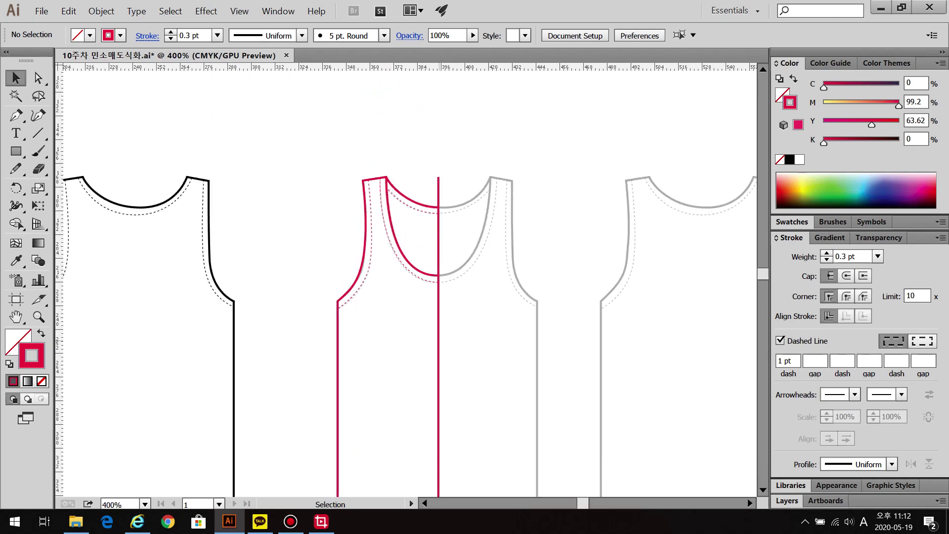
left_click(438, 340)
key("Delete")
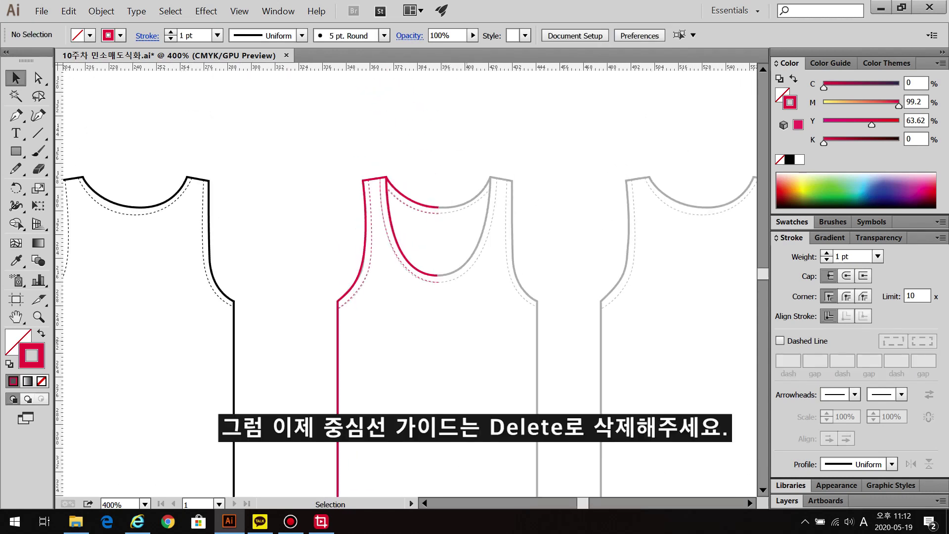
Reflect a copy of the whole red left half across the Vertical axis at the back neckline's centre end point, and deselect it
key("ctrl+minus")
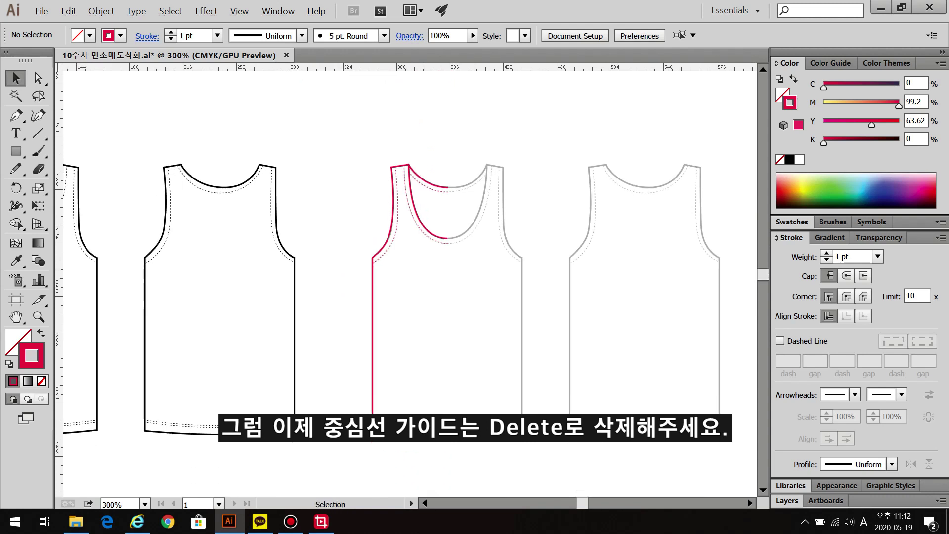
left_click_drag(349, 127, 463, 456)
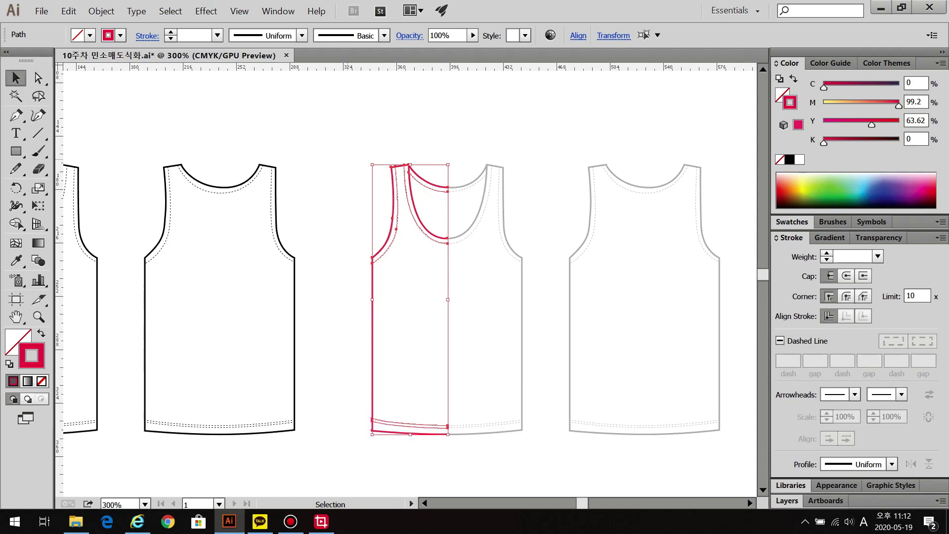
left_click_drag(16, 188, 59, 206)
scroll(443, 185, "up", 2)
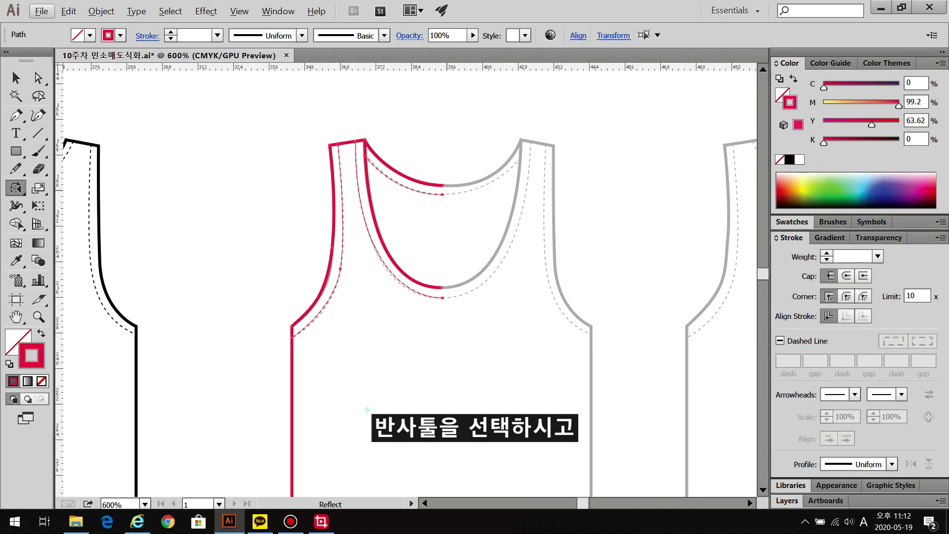
left_click(443, 185, "alt")
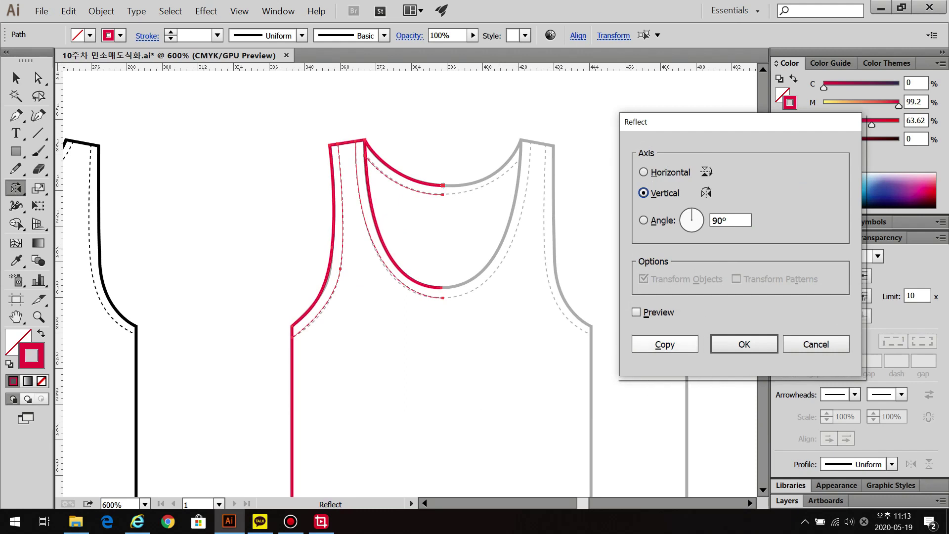
key("alt+c")
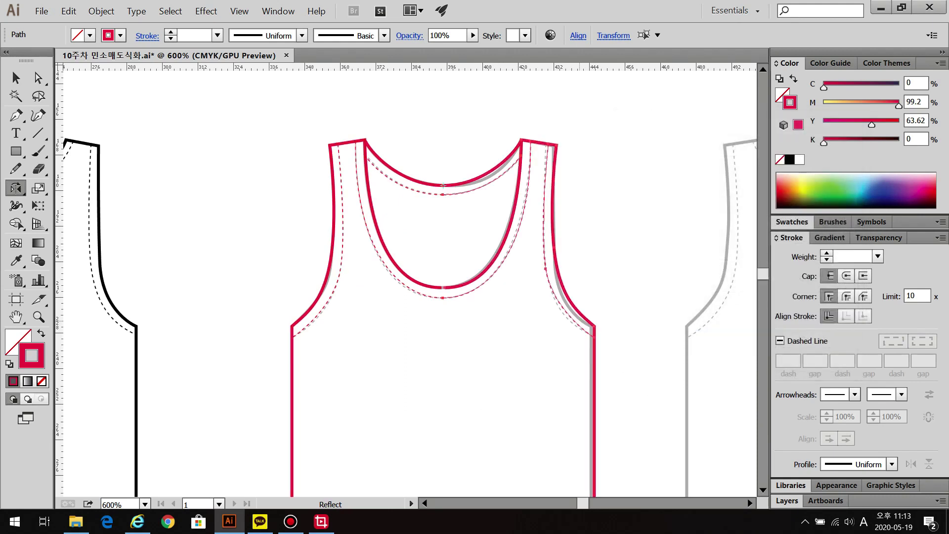
key("a")
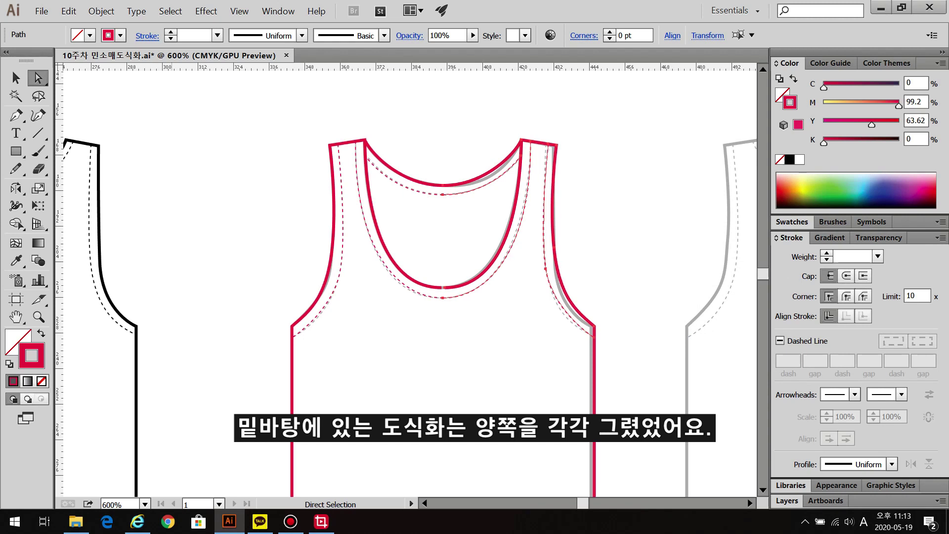
key("ctrl+shift+a")
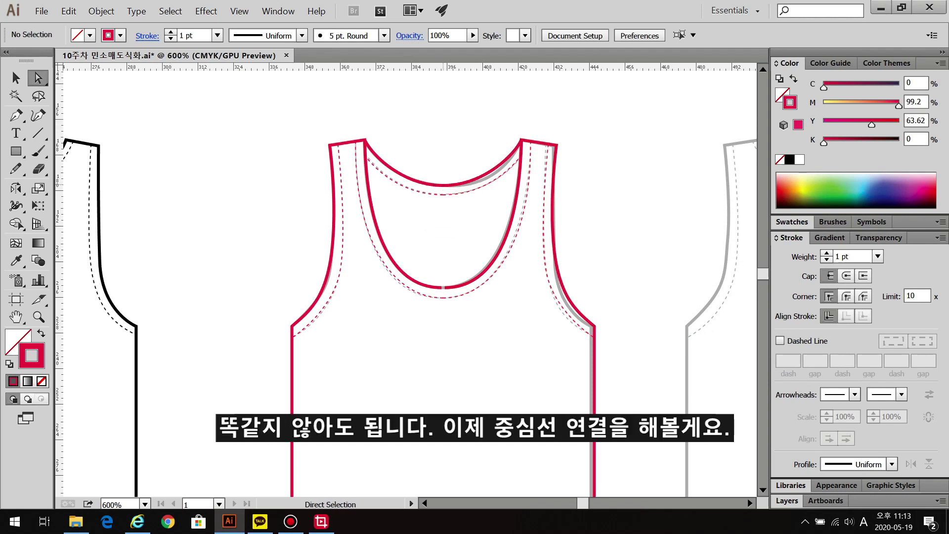
Move the mirrored back neckline half's centre end point upward to test the connection, and undo the move
key("ctrl+minus")
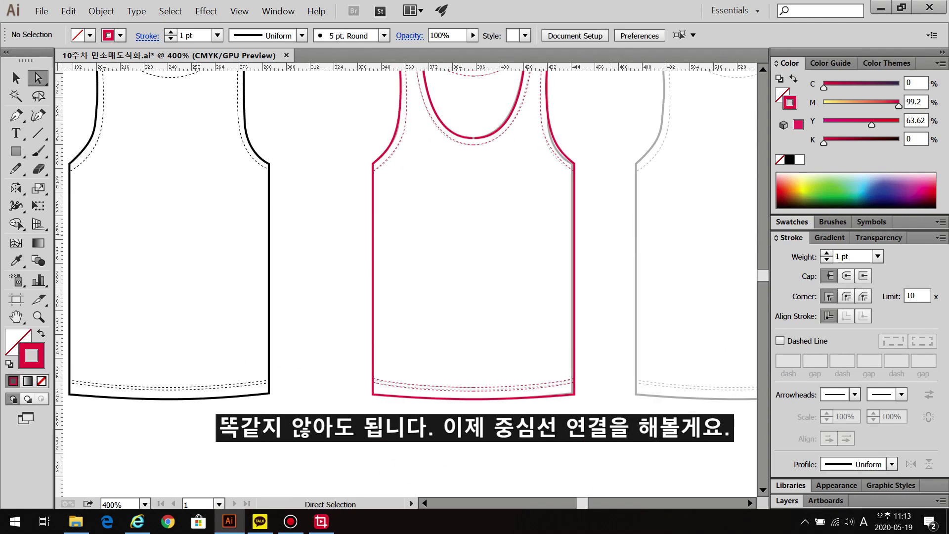
scroll(481, 408, "down", 1)
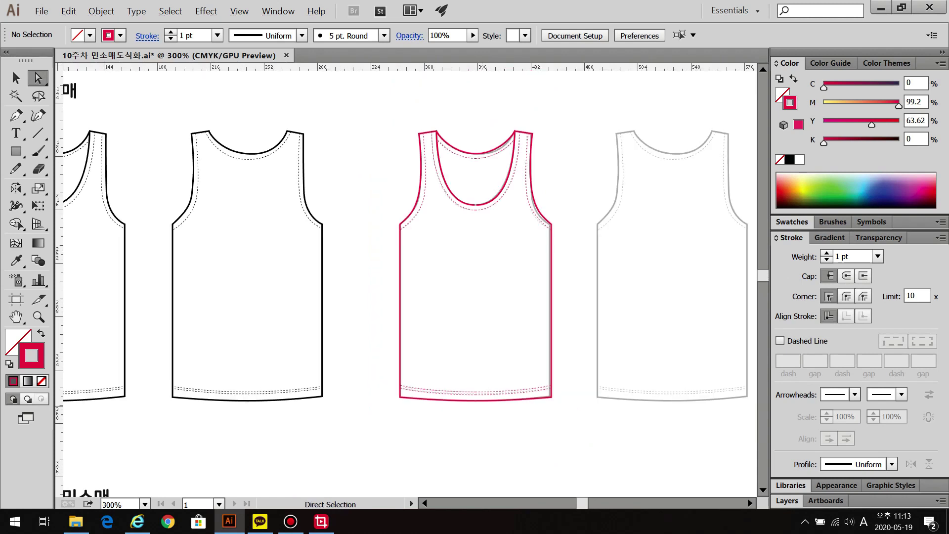
scroll(493, 161, "up", 2)
scroll(440, 252, "up", 3)
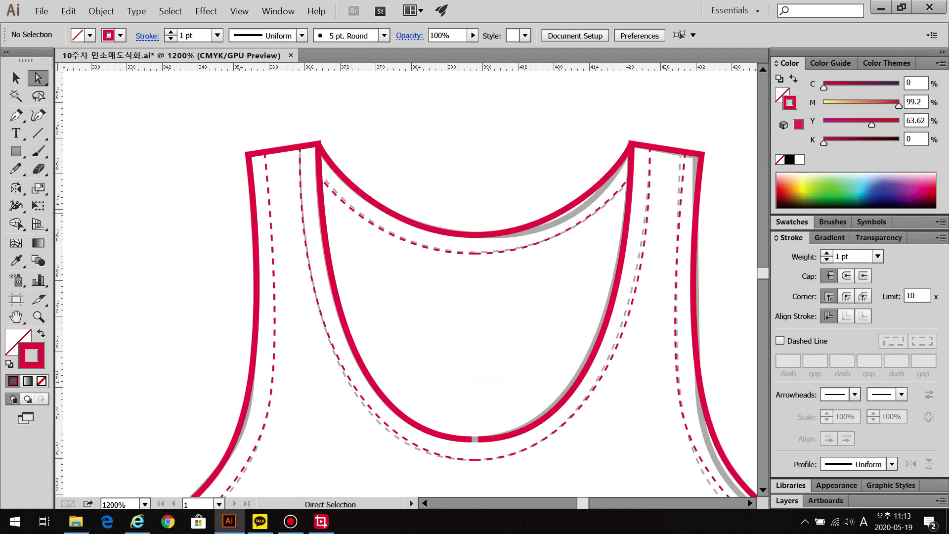
left_click_drag(490, 247, 476, 222)
key("ctrl+shift+a")
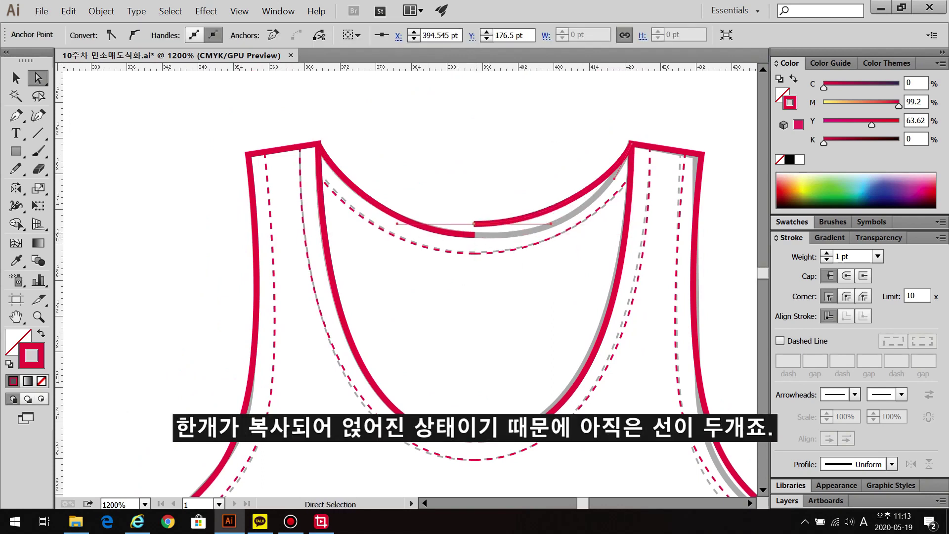
key("ctrl+z")
Join the two overlapping centre end points of the solid back neckline into one path
scroll(482, 247, "up", 2)
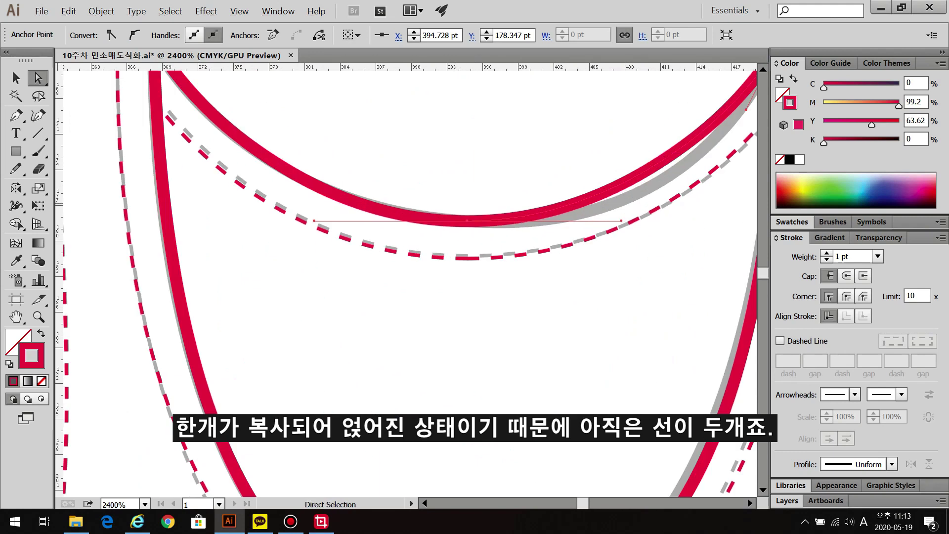
left_click_drag(479, 237, 480, 238)
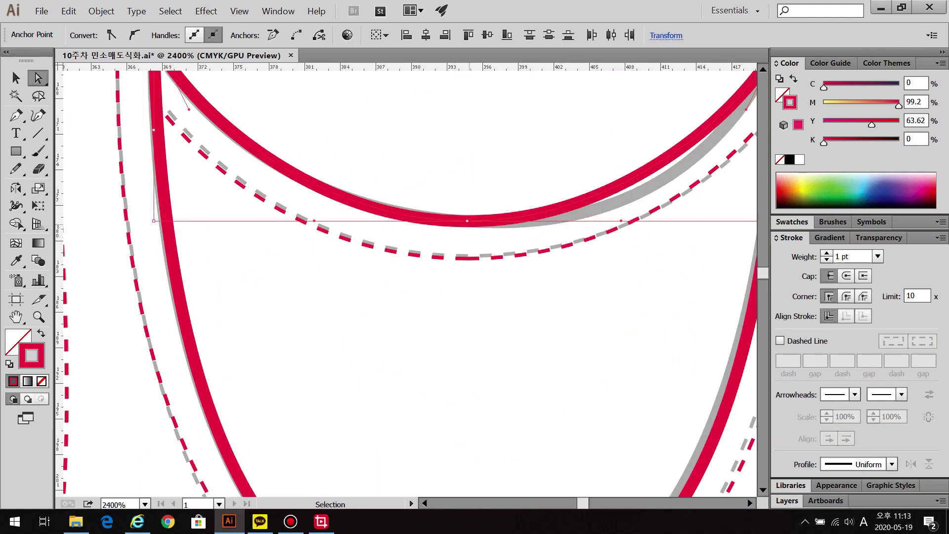
left_click(102, 11)
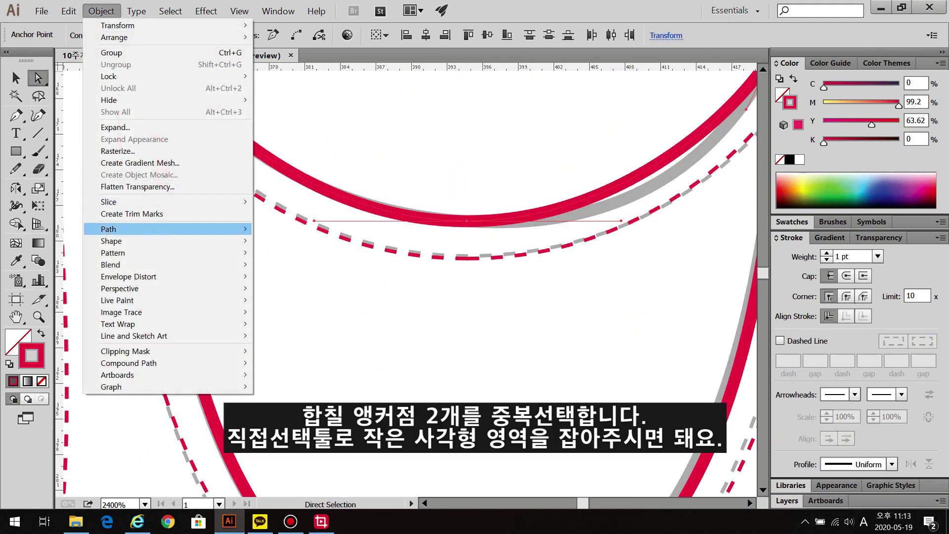
mouse_move(119, 229)
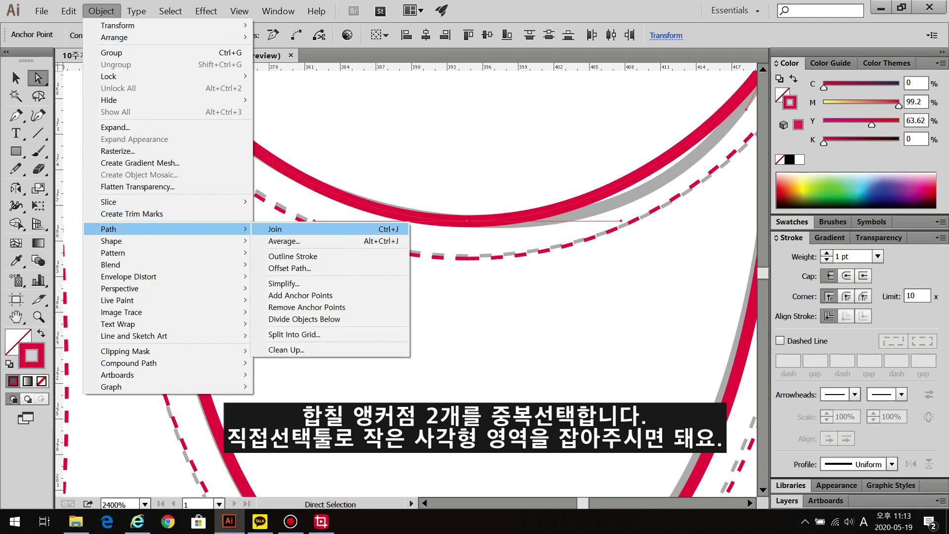
left_click(275, 228)
key("ctrl+shift+a")
Move the joined centre anchor of the back neckline upward to test the join, and undo the move
left_click(466, 220)
left_click_drag(466, 220, 466, 189)
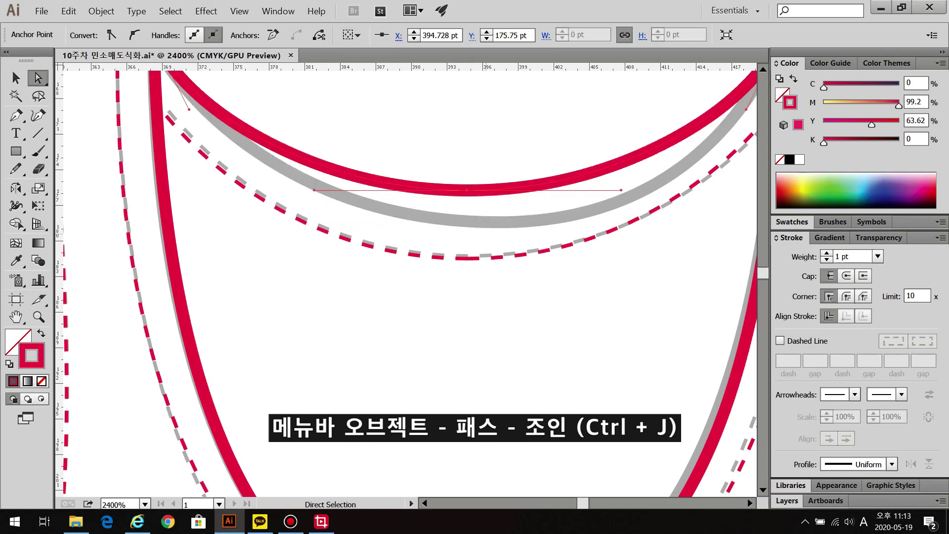
key("ctrl+z")
Join the two halves of the back neckline's dashed stitch line at their centre end points
left_click(466, 258)
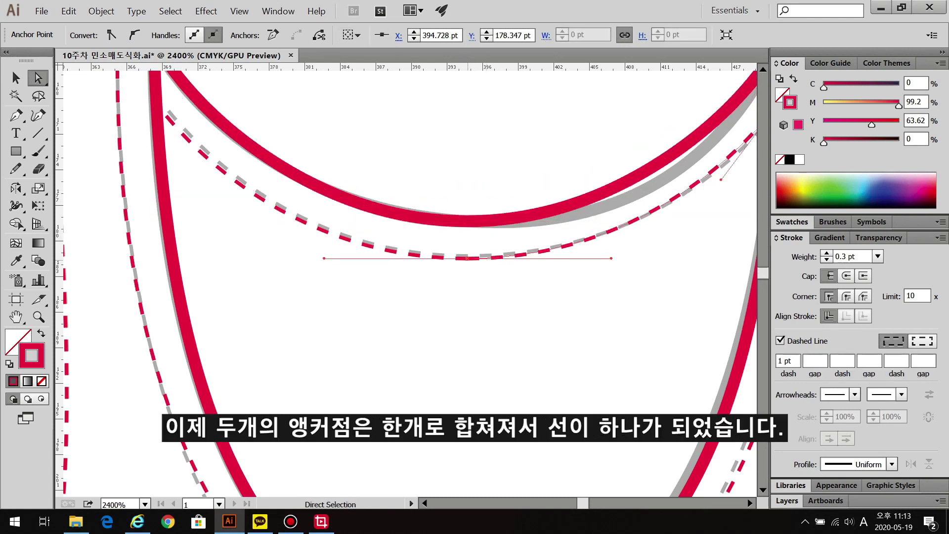
scroll(476, 270, "up", 3)
left_click_drag(435, 216, 467, 260)
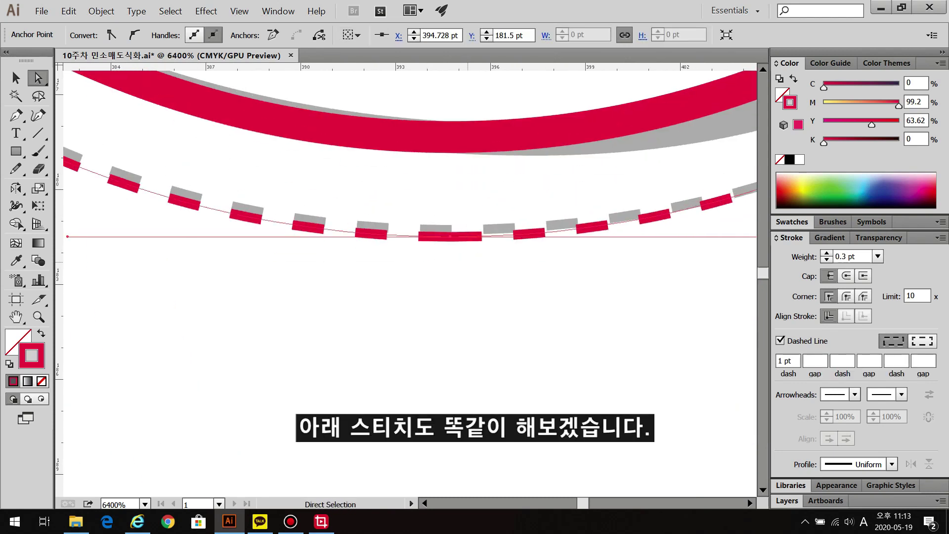
left_click(101, 11)
mouse_move(128, 229)
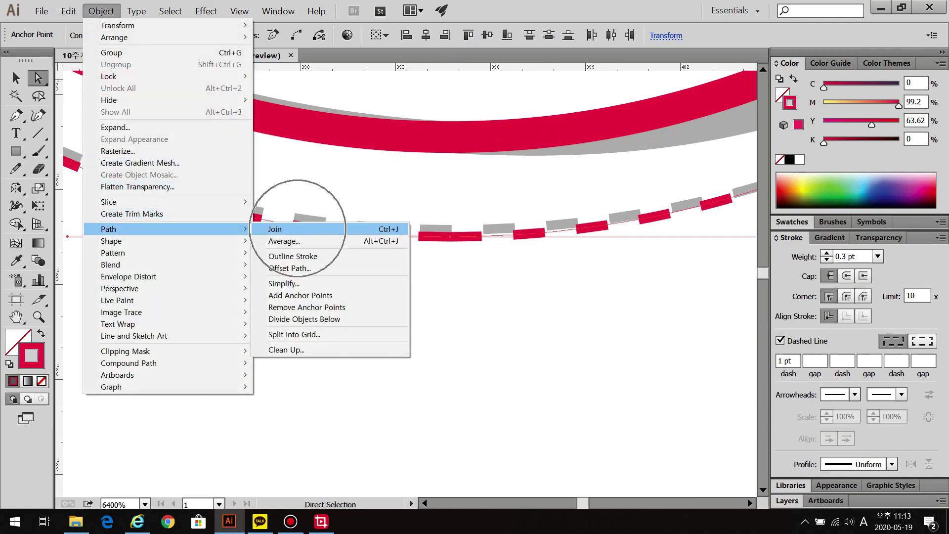
left_click(277, 229)
key("ctrl+shift+a")
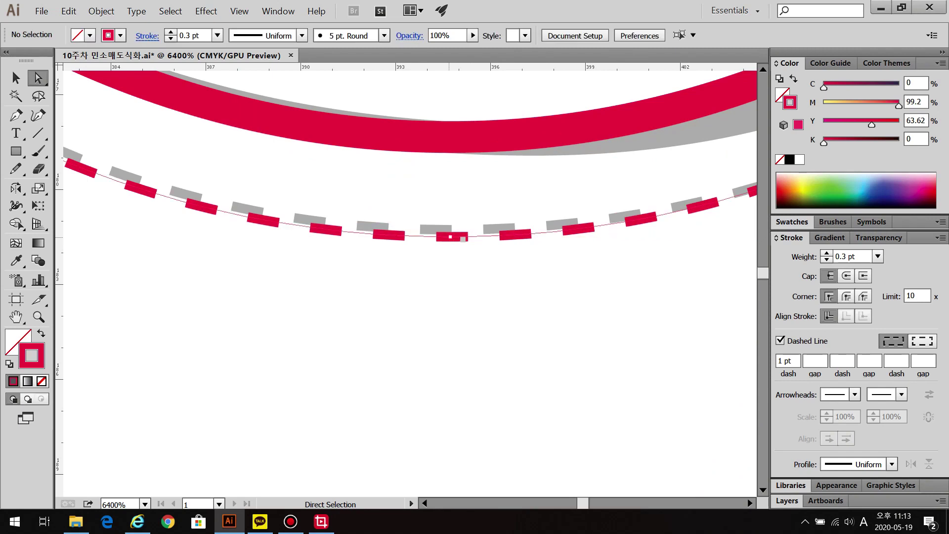
left_click_drag(450, 237, 450, 256)
key("ctrl+z")
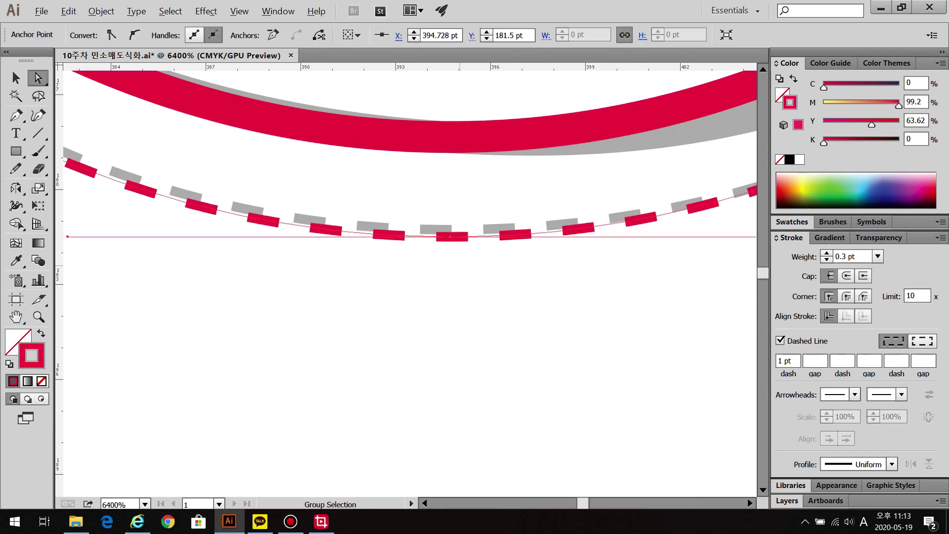
Average the two separated centre end points of the solid front neckline so that they meet
key("ctrl+minus")
key("ctrl+minus")
key("ctrl+minus")
key("ctrl+minus")
key("ctrl+minus")
key("ctrl+plus")
key("ctrl+plus")
key("ctrl+plus")
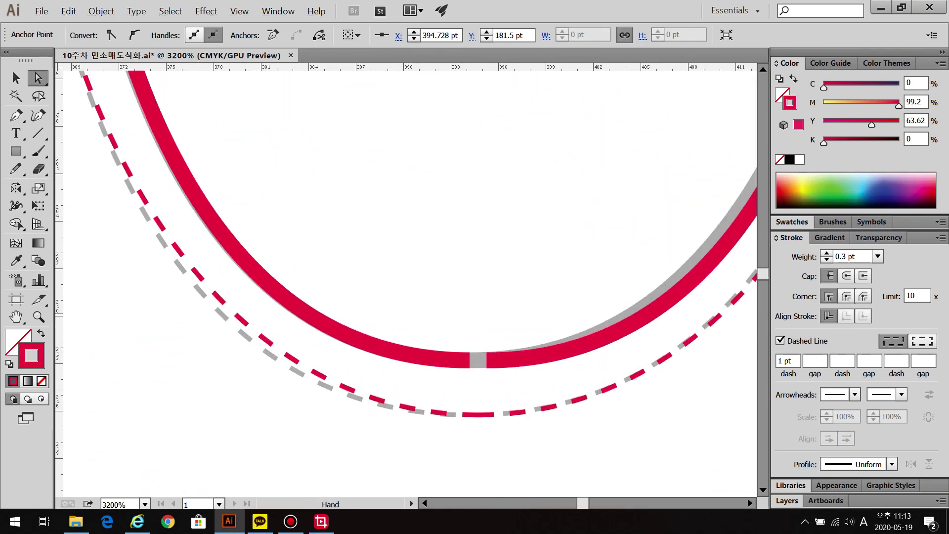
left_click_drag(482, 325, 482, 325)
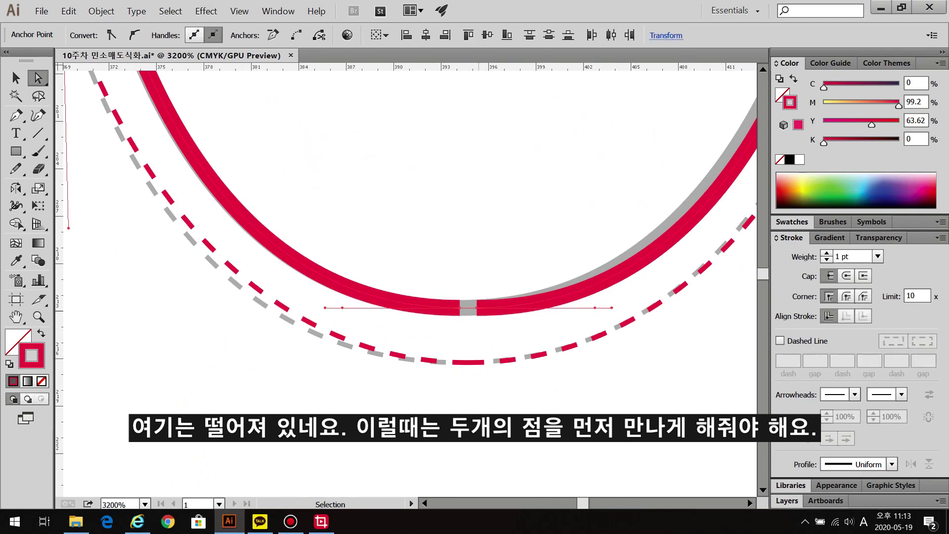
left_click(101, 11)
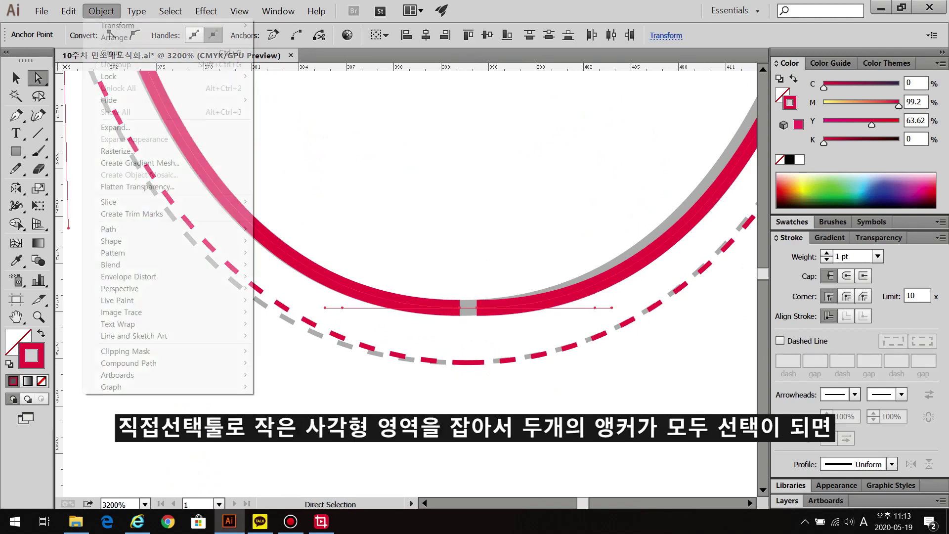
mouse_move(128, 229)
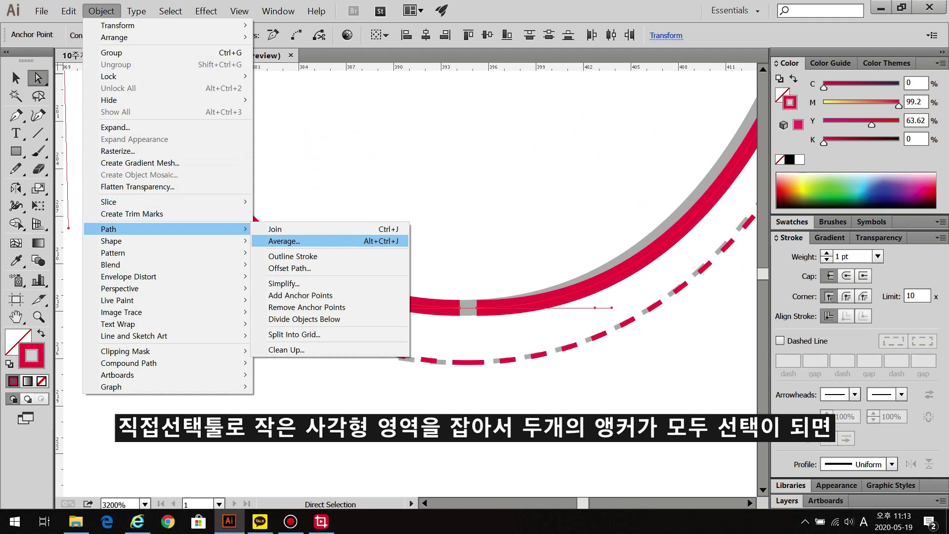
left_click(284, 241)
left_click(434, 303)
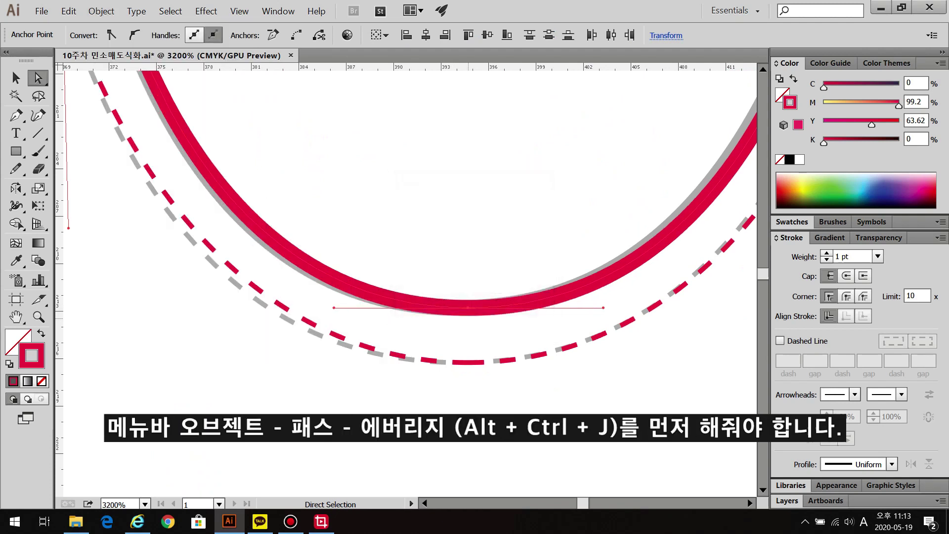
Join the two overlapping centre end points of the solid front neckline into one path
key("ctrl")
left_click_drag(467, 308, 450, 327)
left_click(101, 11)
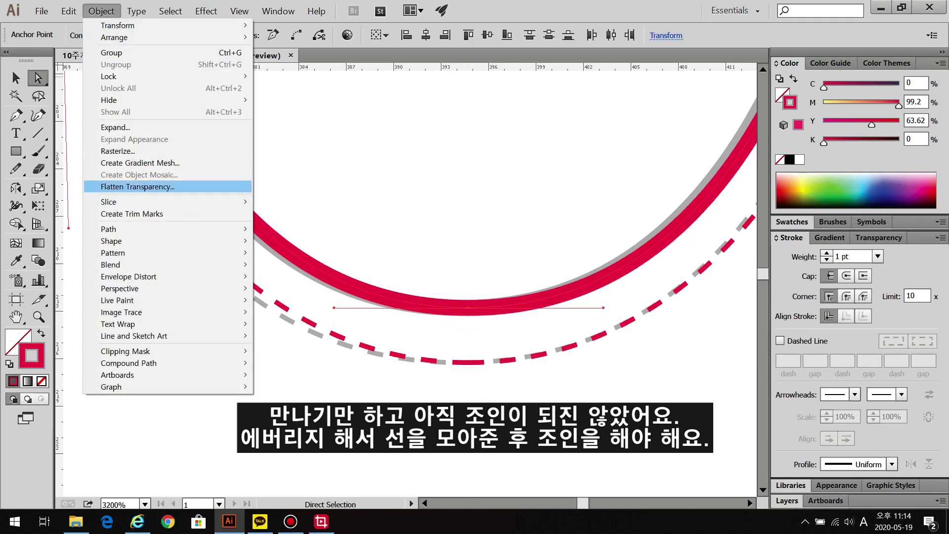
left_click(276, 229)
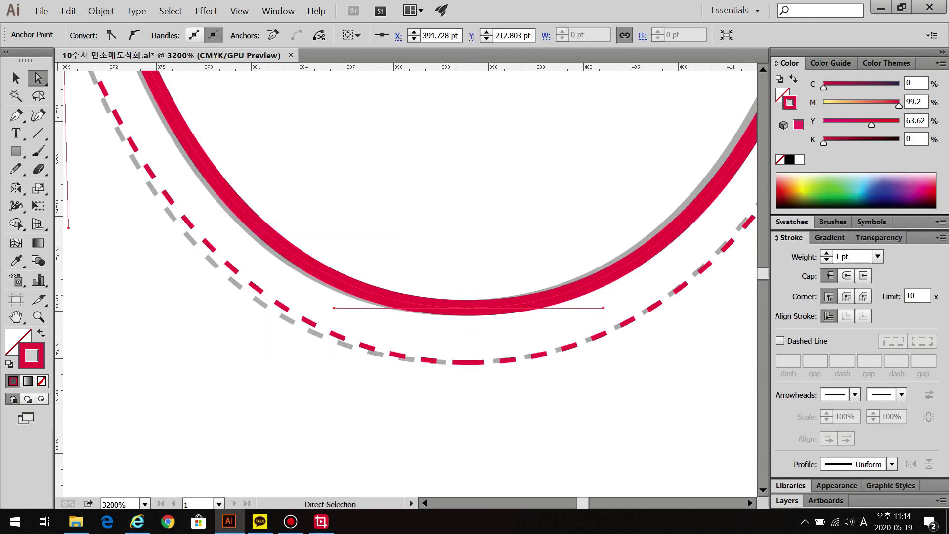
Join the two halves of the front neckline's dashed stitch line at their centre end points
left_click_drag(489, 369, 489, 369)
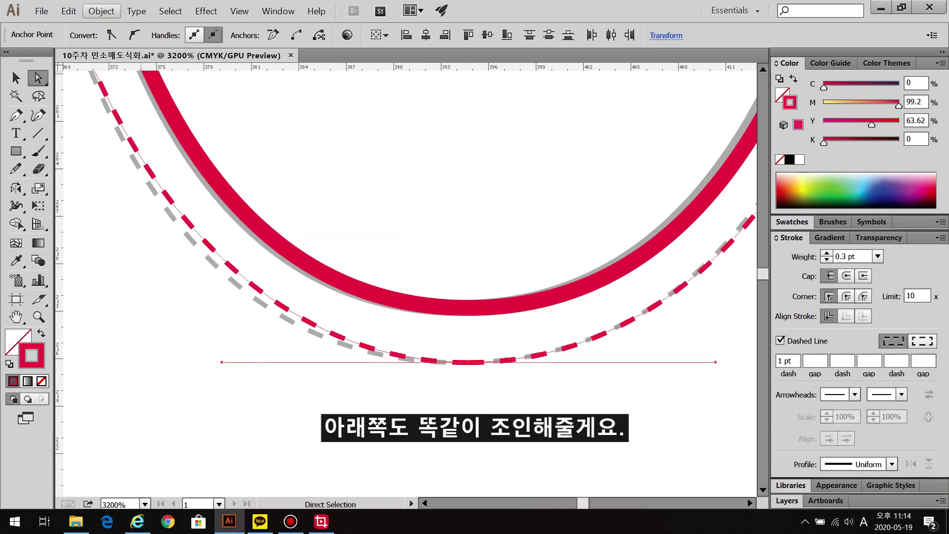
left_click(102, 11)
mouse_move(123, 229)
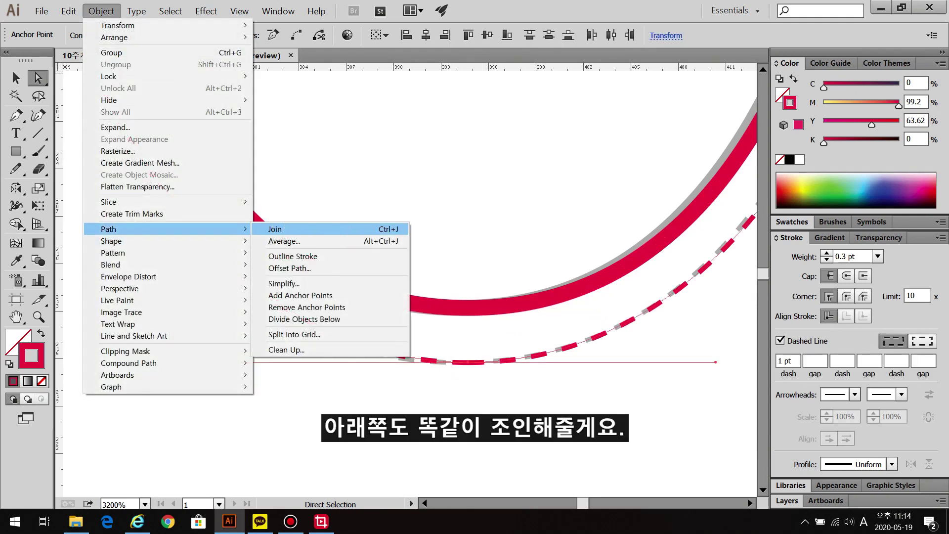
left_click(387, 230)
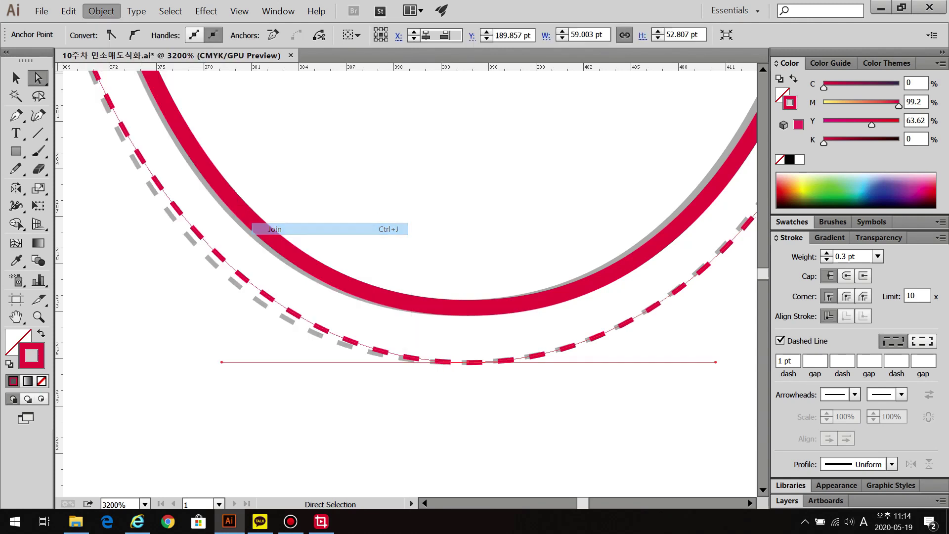
key("ctrl+shift+a")
Join the halves of both dashed hem stitch lines at their centre end points
key("ctrl+minus")
key("ctrl+minus")
key("ctrl+minus")
key("ctrl+minus")
scroll(410, 282, "down", 10)
key("ctrl+plus")
key("ctrl+plus")
key("ctrl+plus")
key("ctrl+plus")
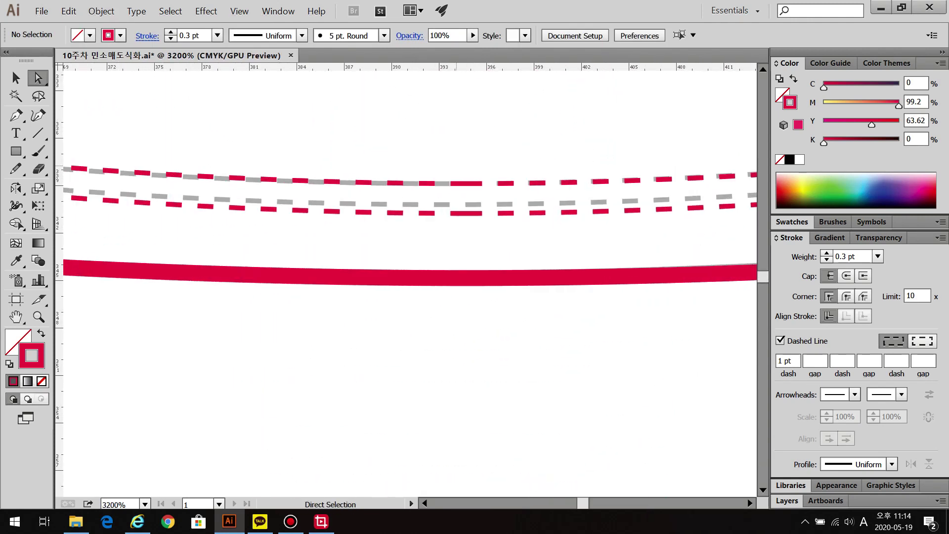
left_click_drag(464, 170, 490, 196)
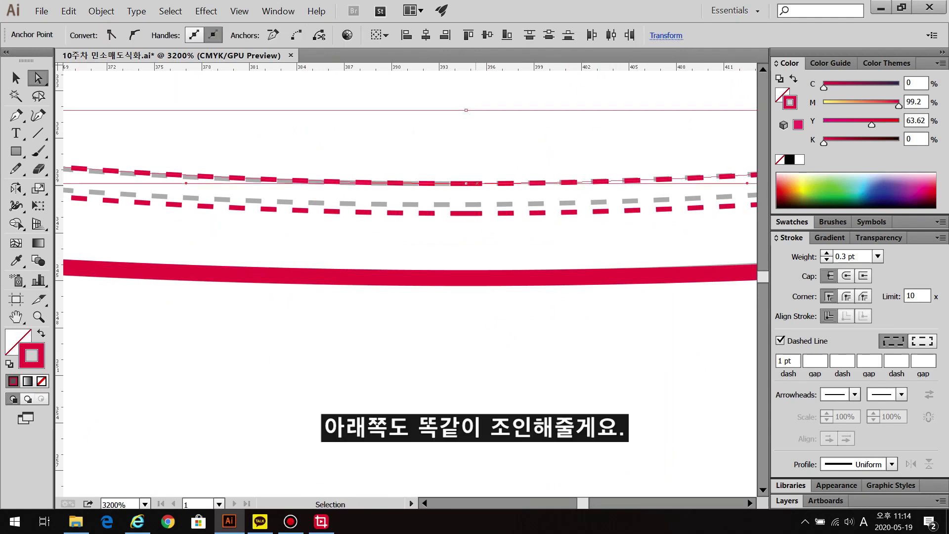
key("ctrl+j")
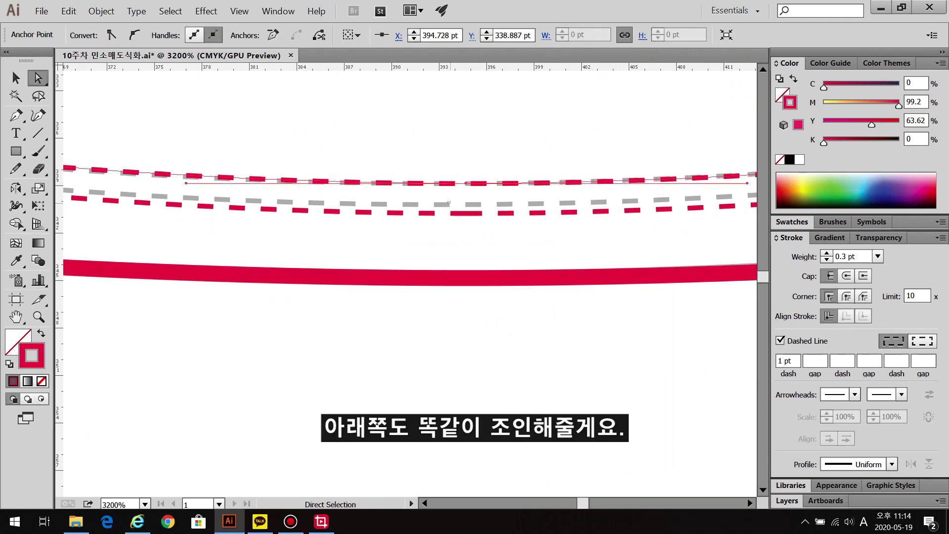
left_click_drag(447, 202, 485, 237)
key("ctrl+j")
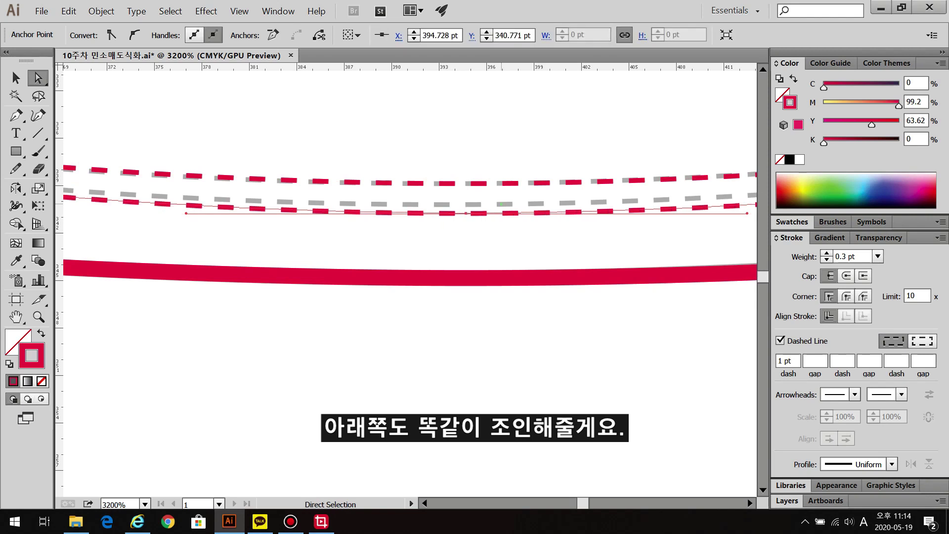
Join the two halves of the solid hem line at the centre and deselect the path
left_click_drag(501, 351, 501, 351)
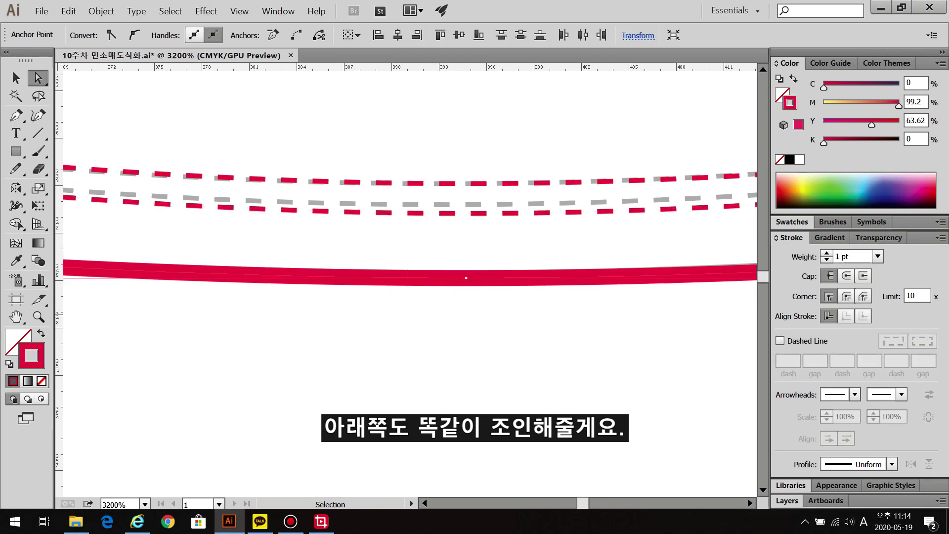
key("ctrl+j")
key("ctrl+minus")
key("ctrl+minus")
key("ctrl+minus")
key("ctrl+minus")
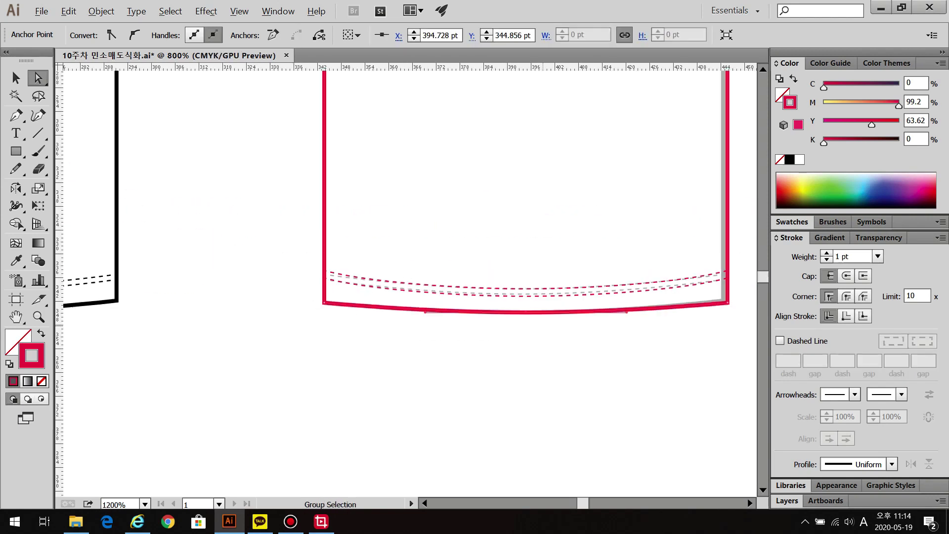
key("ctrl+shift+a")
Try to copy the red top's solid outline path onto the grey back-view template, and undo the copy
key("ctrl+minus")
key("ctrl+minus")
key("ctrl+minus")
scroll(410, 282, "right", 5)
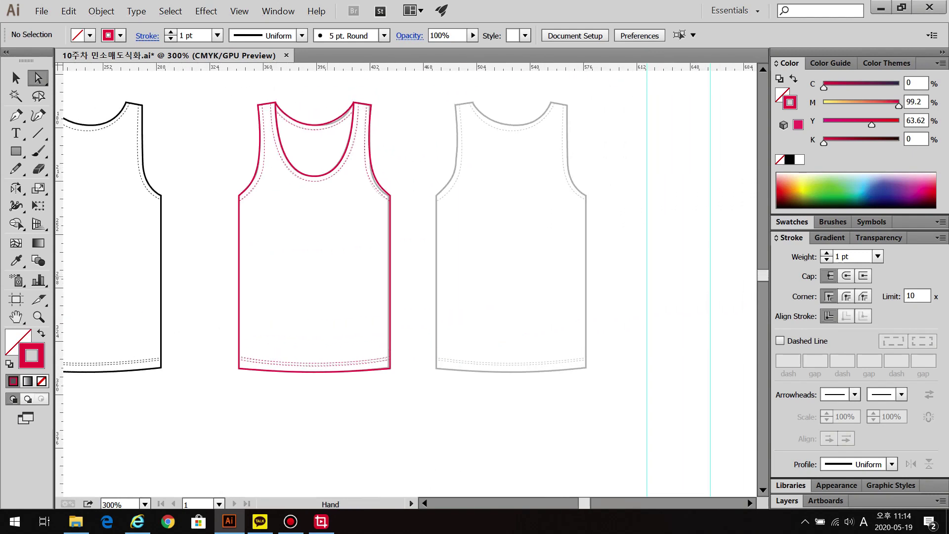
left_click(15, 78)
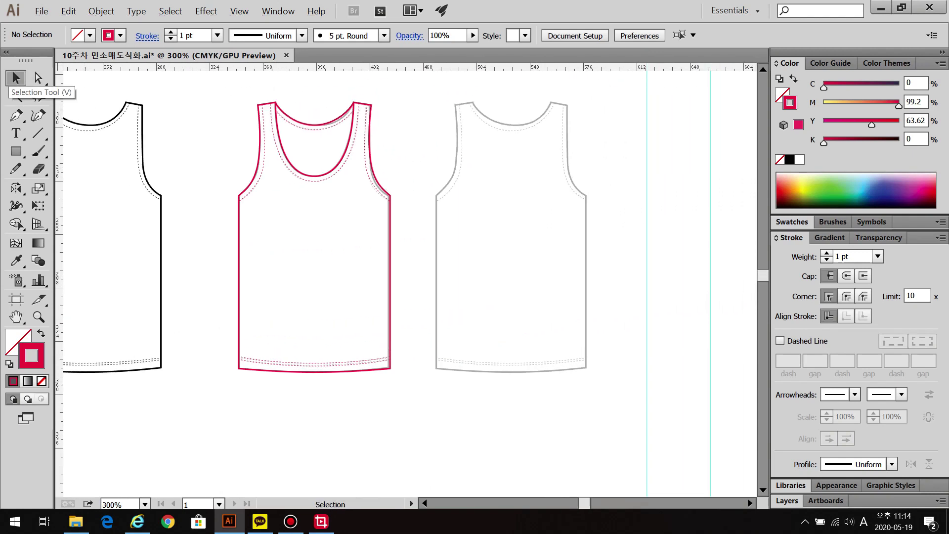
left_click(239, 277)
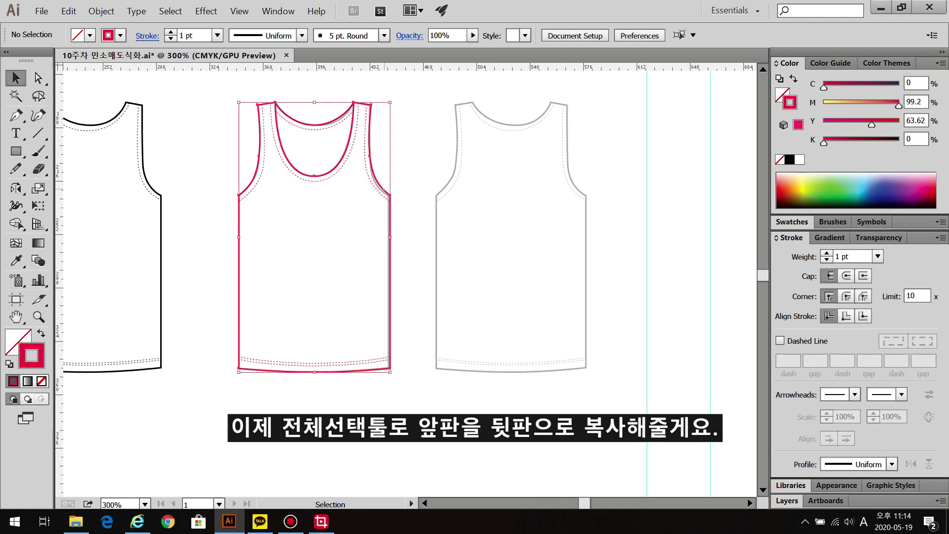
left_click_drag(239, 276, 436, 277)
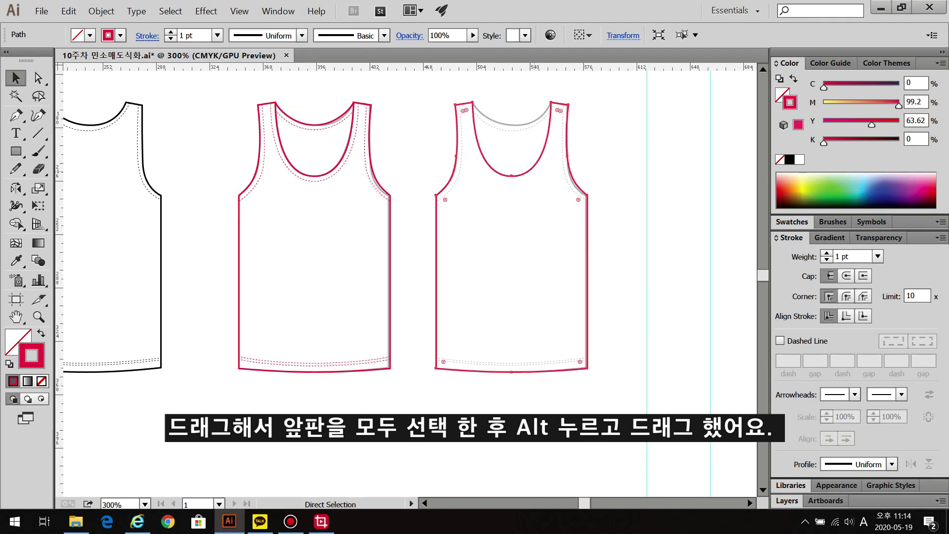
key("ctrl+z")
Duplicate the entire red front sketch, including its stitch lines, onto the grey back-view template
mouse_move(207, 86)
left_mouse_down()
mouse_move(414, 224)
mouse_move(400, 395)
left_mouse_up()
left_click_drag(314, 237, 512, 237)
key("ctrl+shift+a")
Delete the dashed front neckline stitch line from the copied sketch
key("ctrl+plus")
key("ctrl+plus")
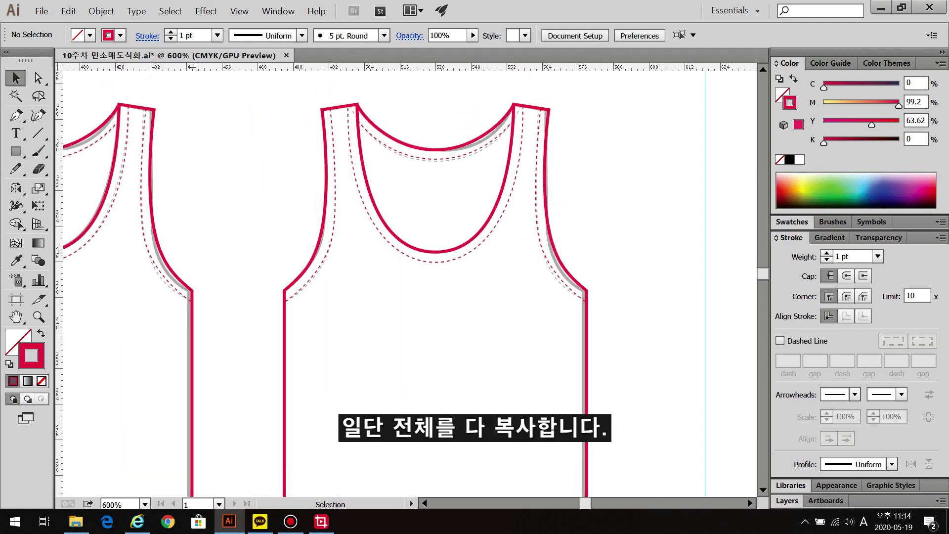
left_click(436, 262)
key("Delete")
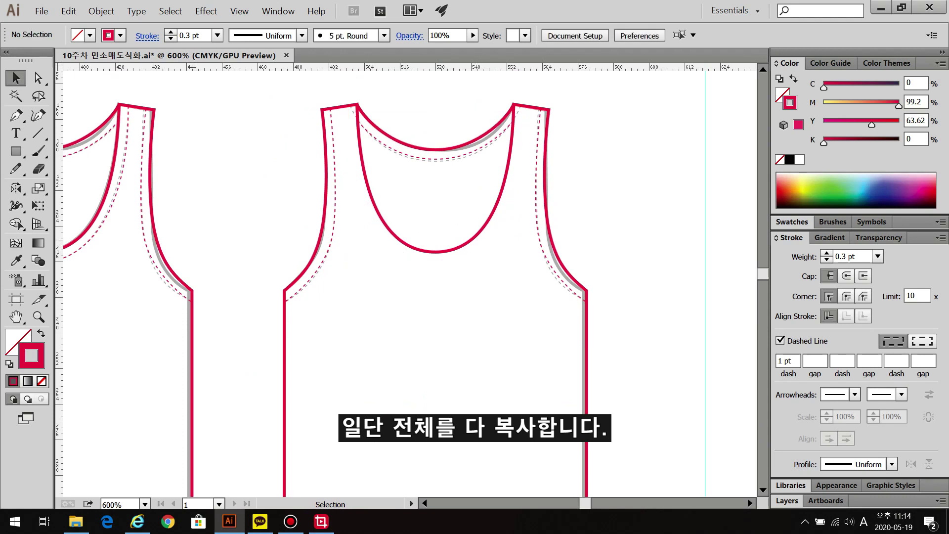
Try deleting the solid front neckline path from the copied sketch, and undo the deletion
key("Delete")
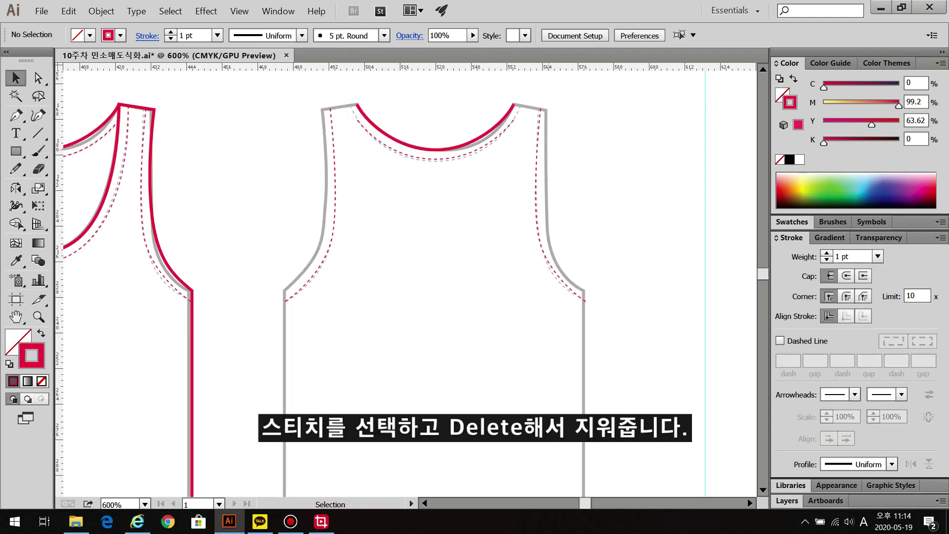
key("ctrl+z")
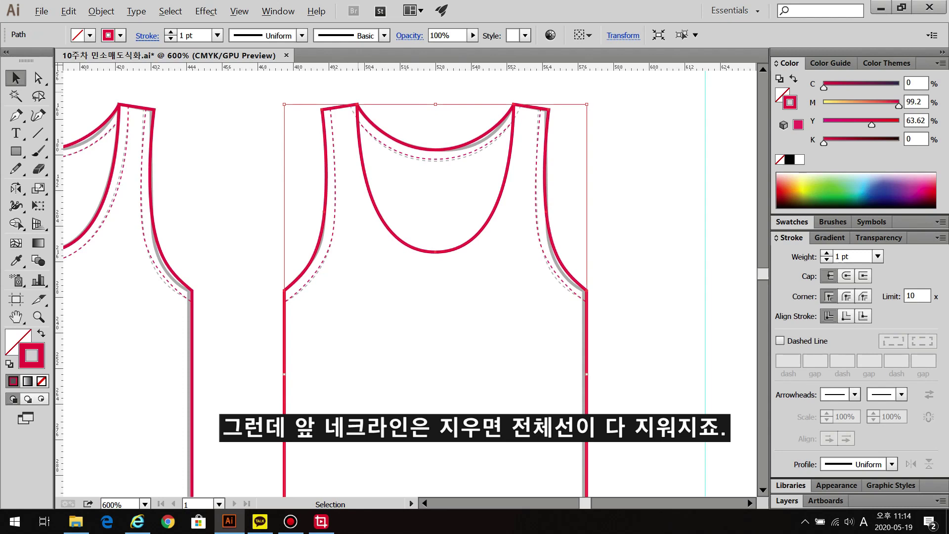
Select all the artwork and change Layer 2's color to green in its layer options
scroll(352, 94, "up", 8)
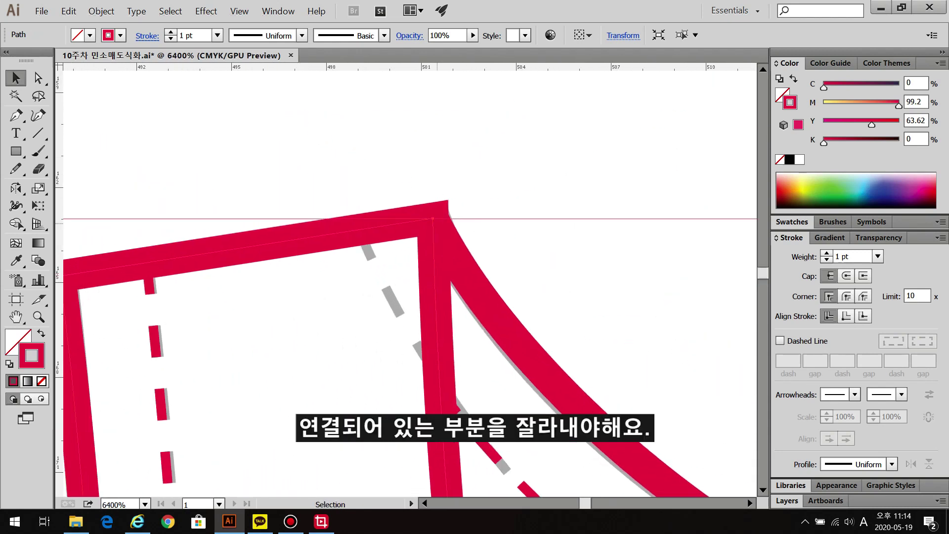
key("F7")
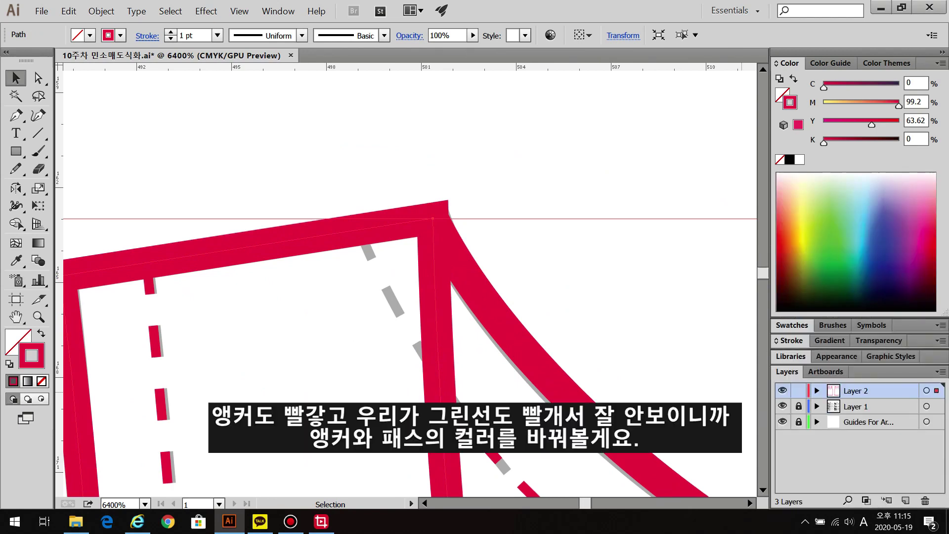
key("ctrl+a")
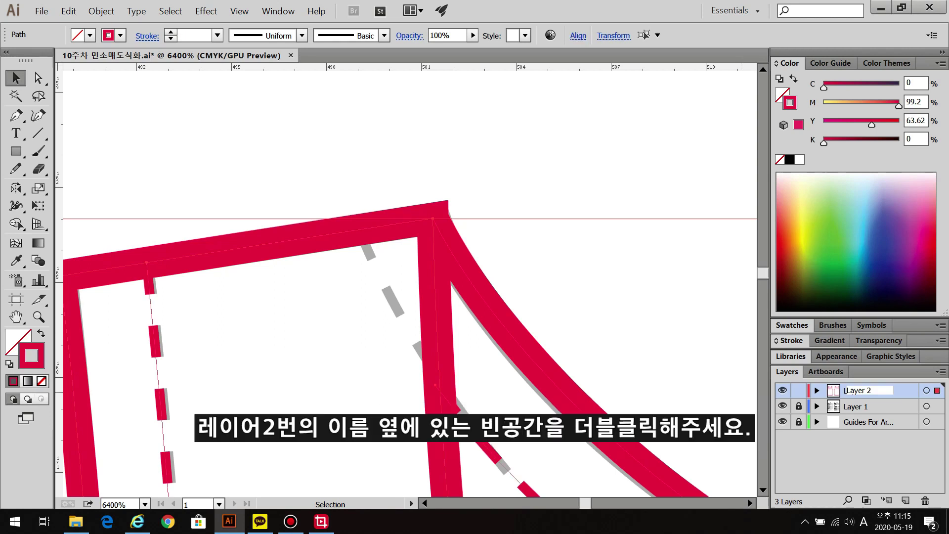
double_click(905, 390)
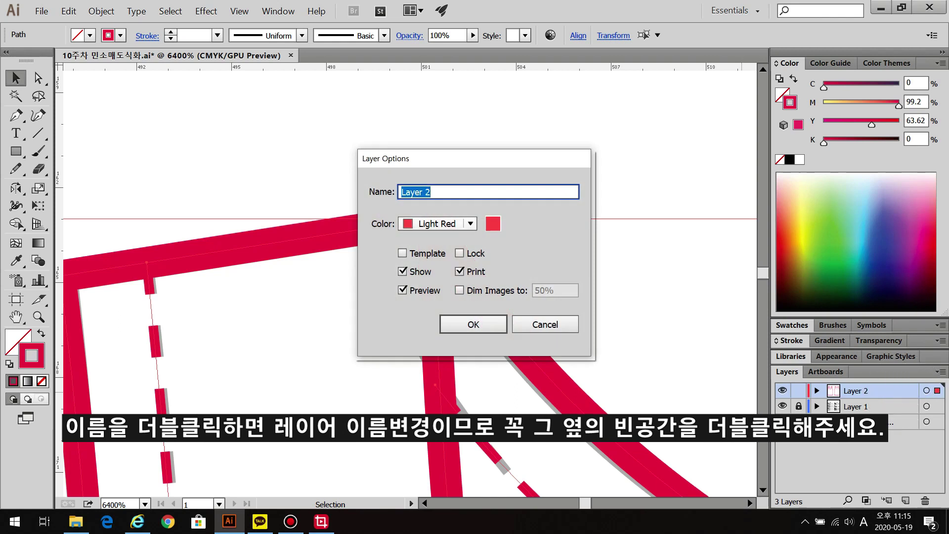
left_click(437, 224)
left_click(435, 256)
left_click(472, 324)
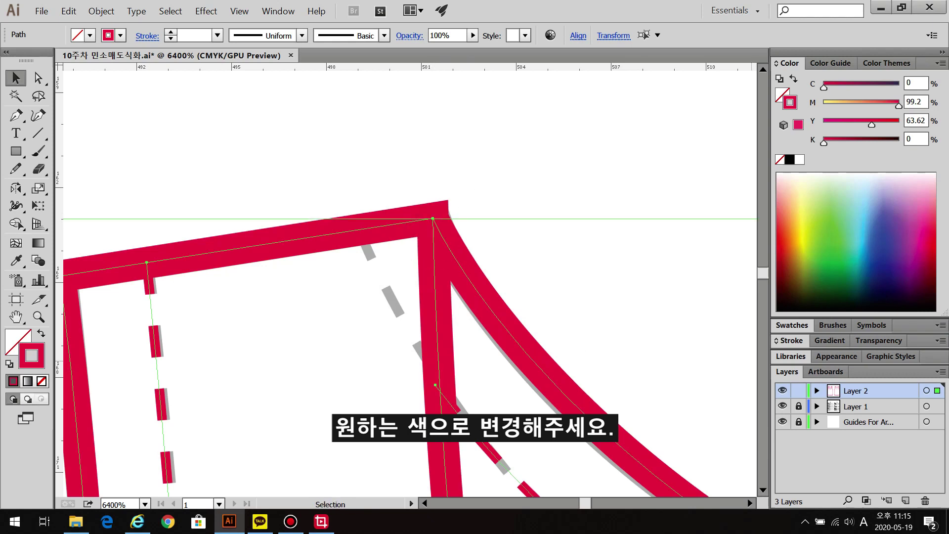
Cut the copied outline with the Scissors tool at the anchor where the left shoulder meets the neckline
key("a")
key("ctrl+shift+a")
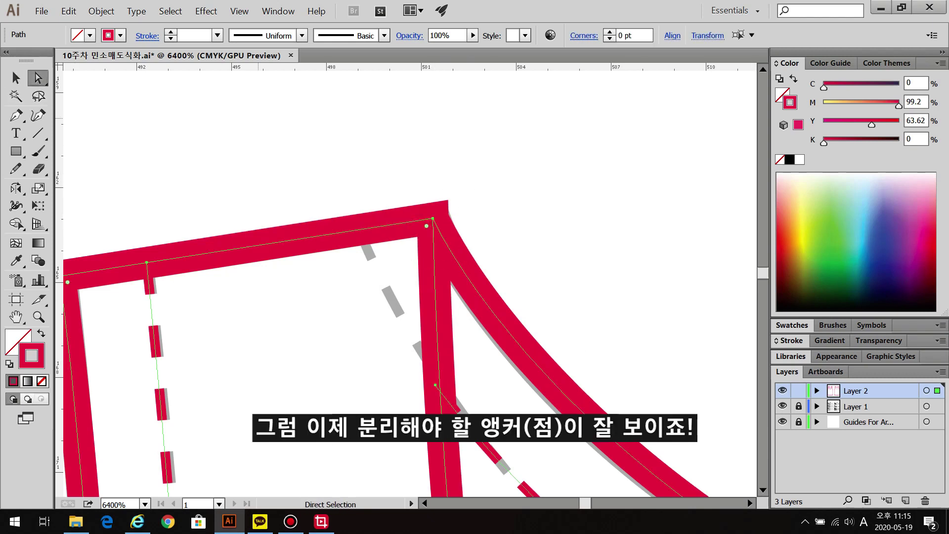
left_click(433, 218)
key("ctrl+shift+a")
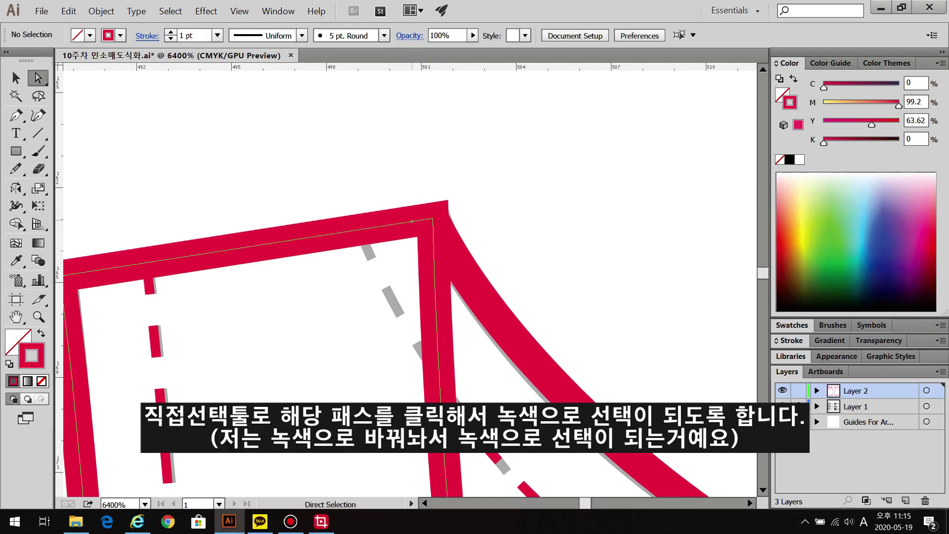
left_click(433, 218)
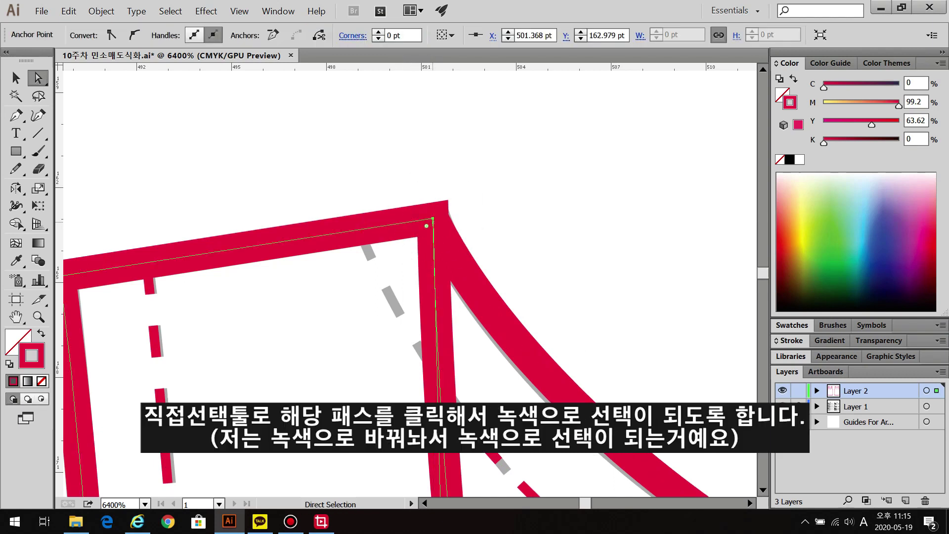
left_click(433, 218)
right_click(38, 168)
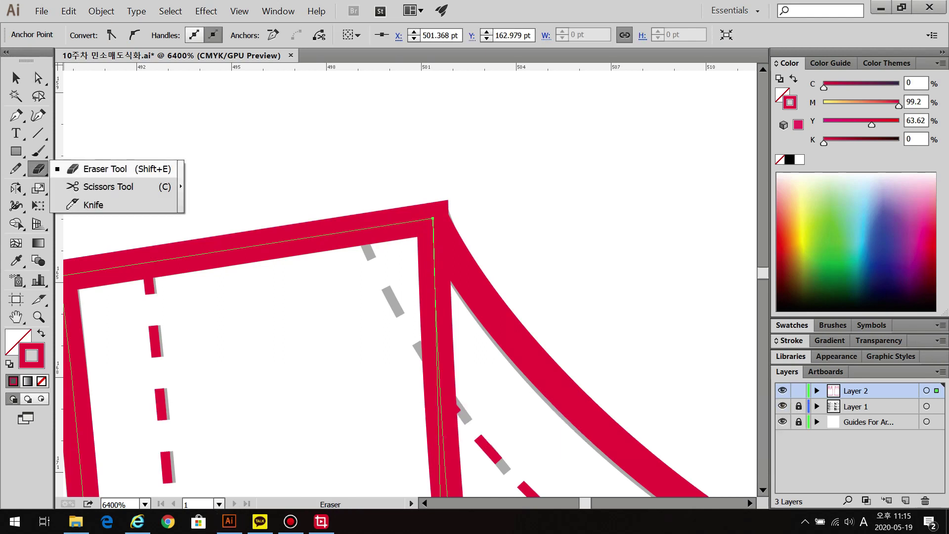
left_click(101, 193)
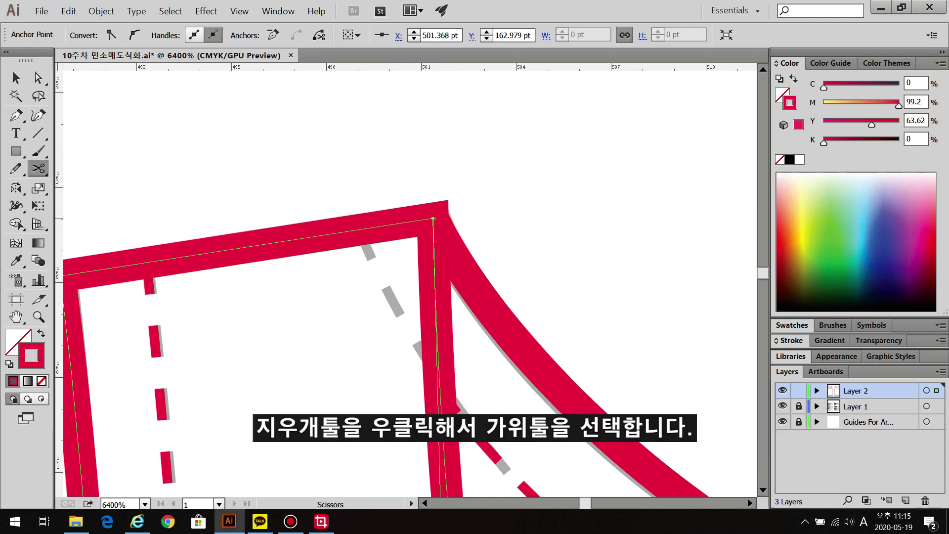
left_click(433, 218)
key("a")
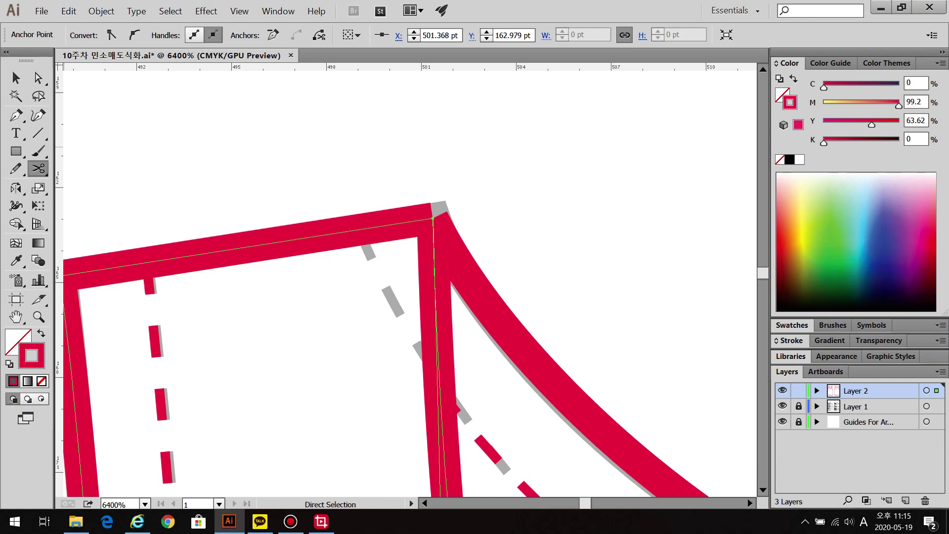
Try cutting the copied outline again with the Scissors tool at the left shoulder's neckline anchor
left_click_drag(26, 61, 5, 64)
left_click(433, 218)
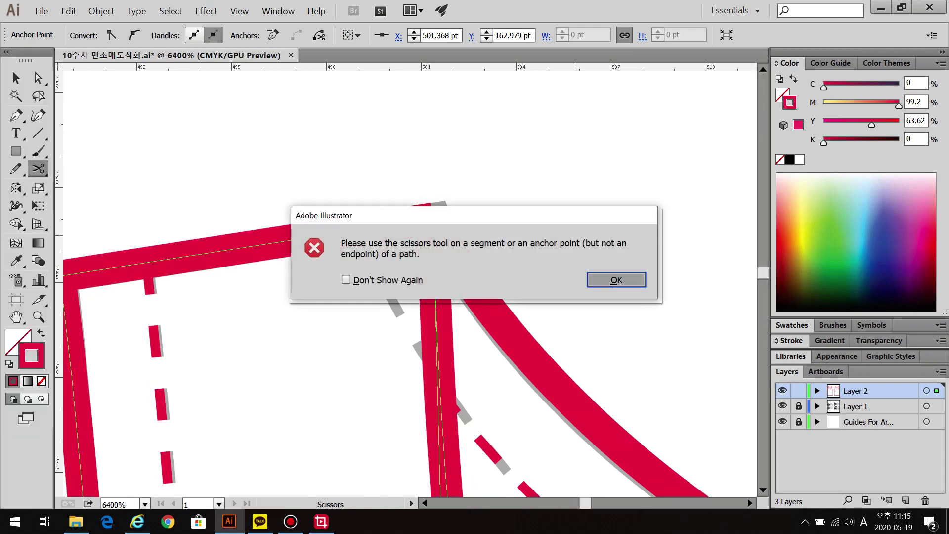
key("Return")
Select the copied outline and cut it with the Scissors tool at the anchor where the right shoulder meets the neckline
key("ctrl+minus")
scroll(405, 279, "down", 3)
key("a")
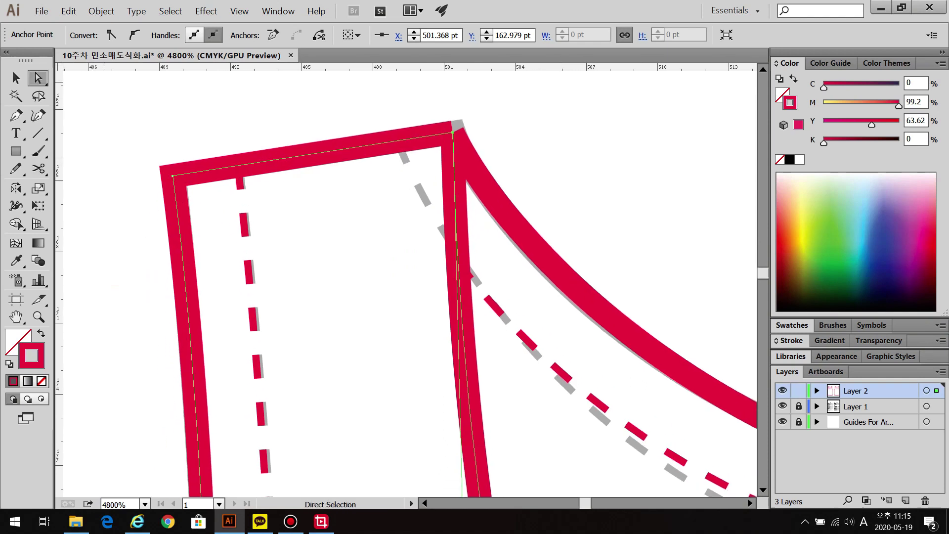
key("ctrl+shift+a")
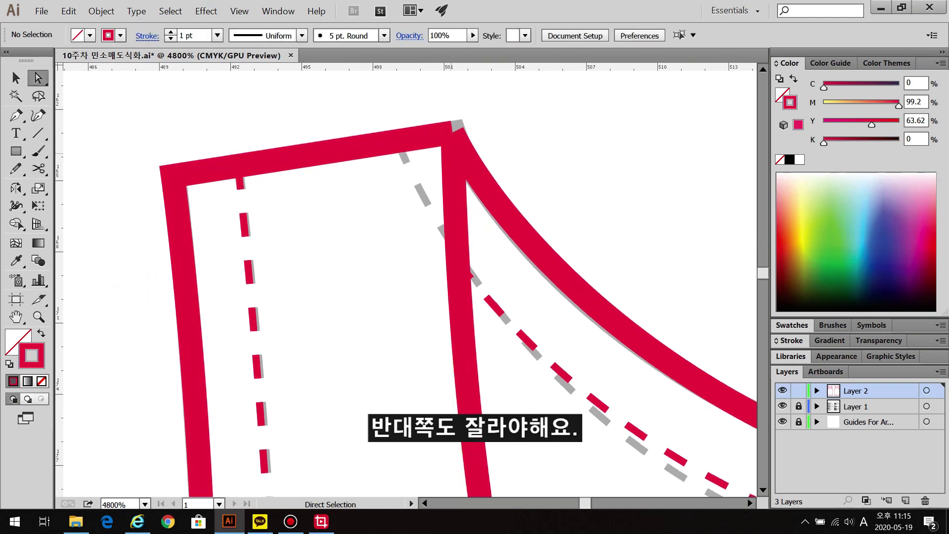
left_click(453, 154)
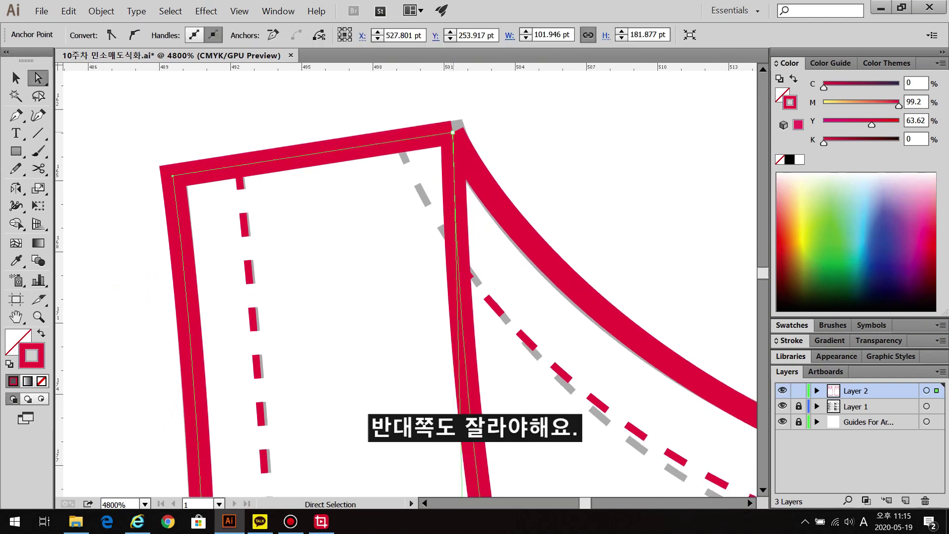
key("ctrl+minus")
key("ctrl+minus")
key("ctrl+minus")
left_click_drag(445, 296, 265, 221)
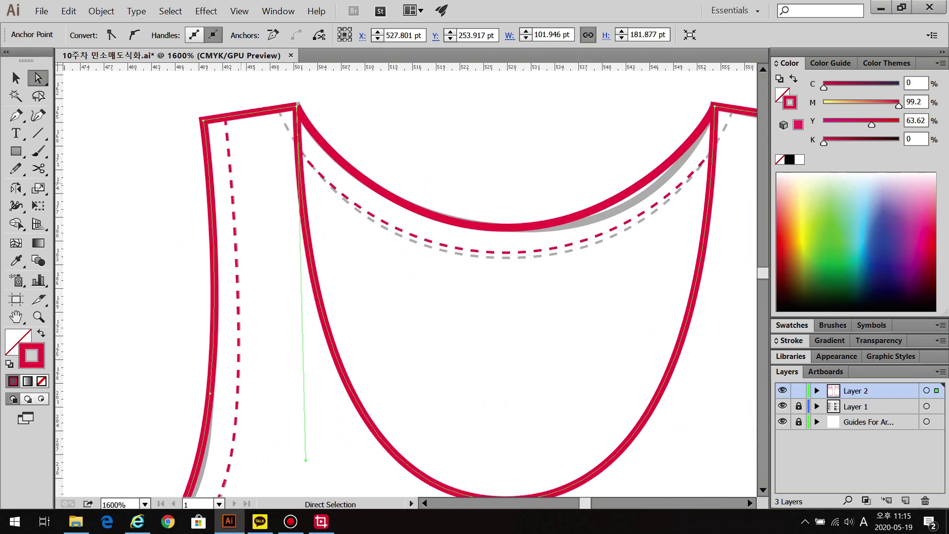
left_click(38, 169)
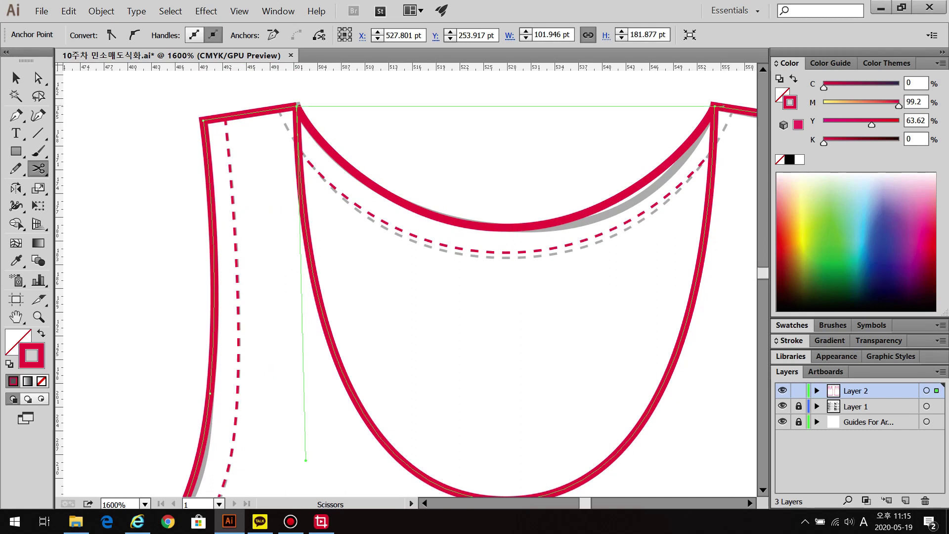
left_click(715, 106)
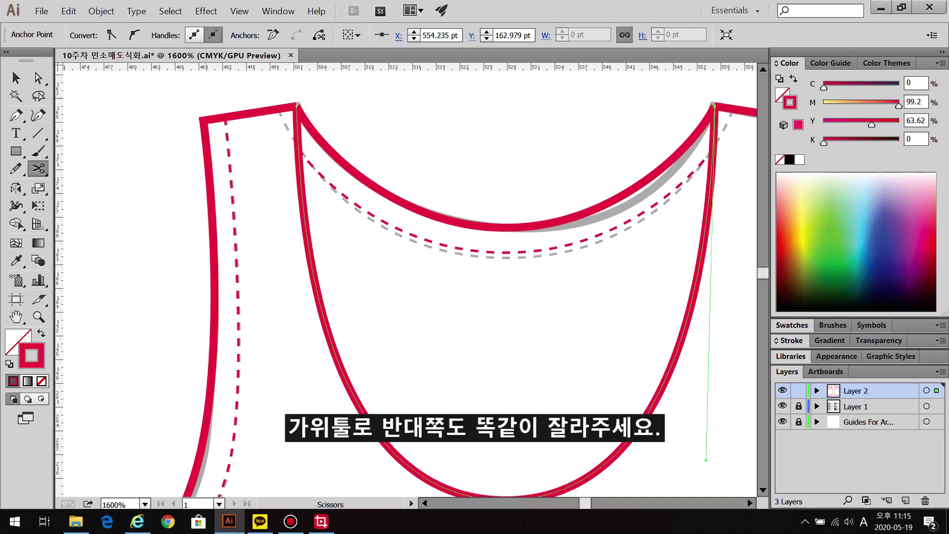
Delete the cut-off front neckline curve from the red back-view tank top, keeping the back neckline
key("a")
key("ctrl+shift+a")
key("ctrl+minus")
key("ctrl+minus")
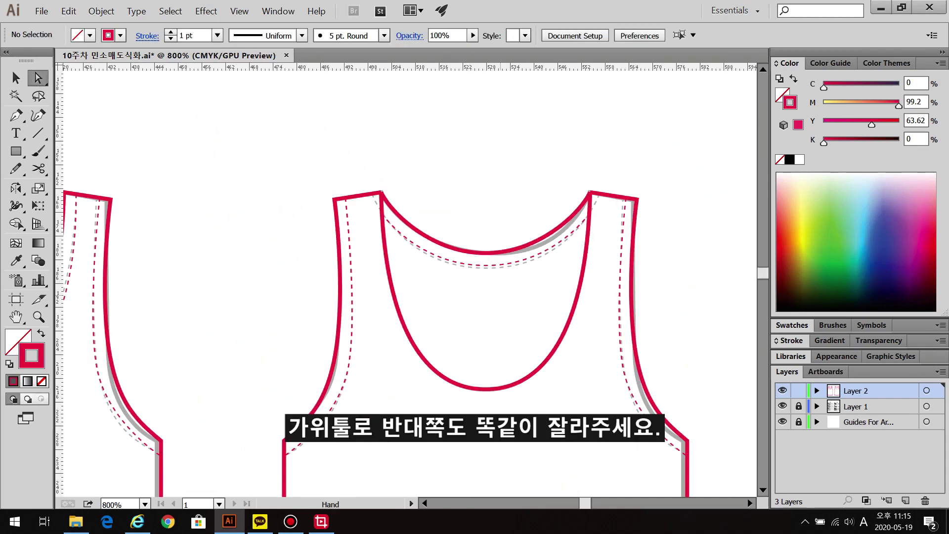
left_click_drag(475, 296, 462, 250)
left_click(549, 269)
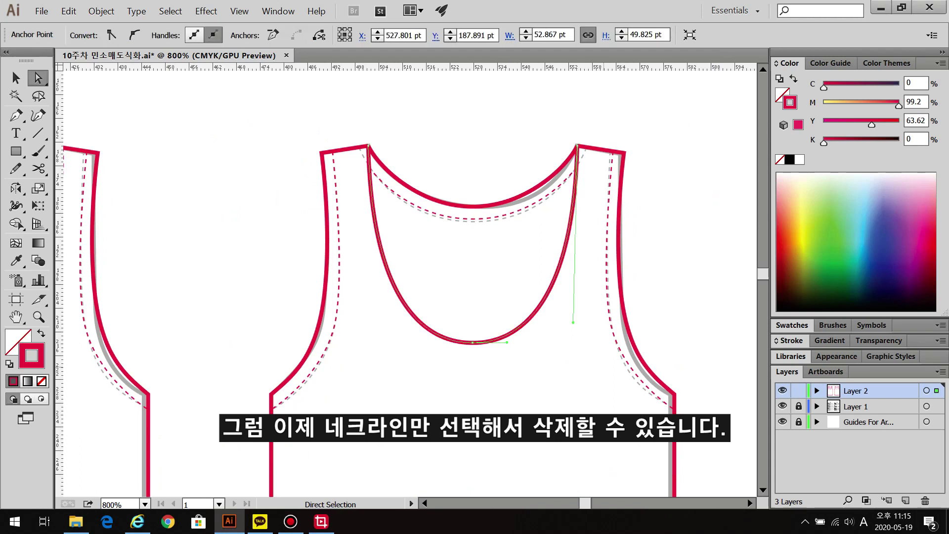
key("Delete")
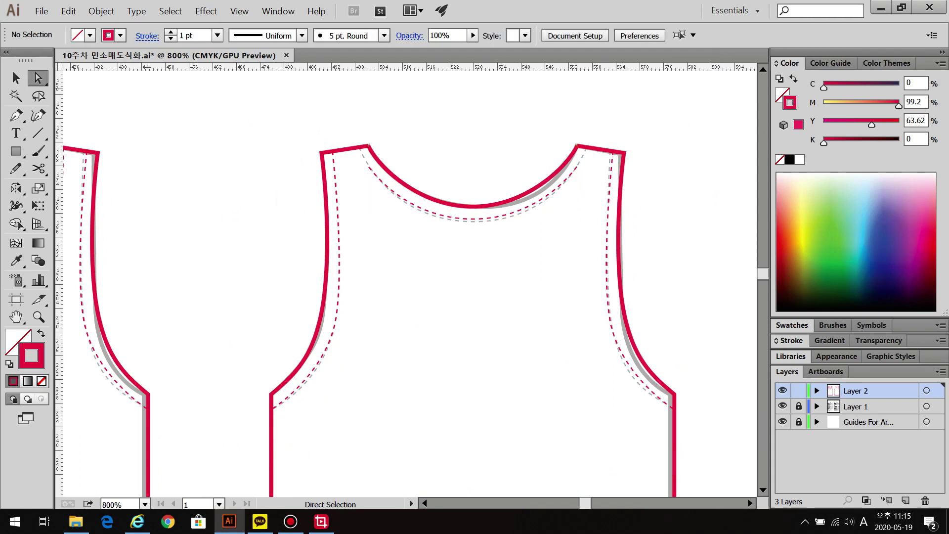
Join the back neckline's ends to the shoulder lines at both shoulder points of the back-view tank top
scroll(373, 129, "up", 5)
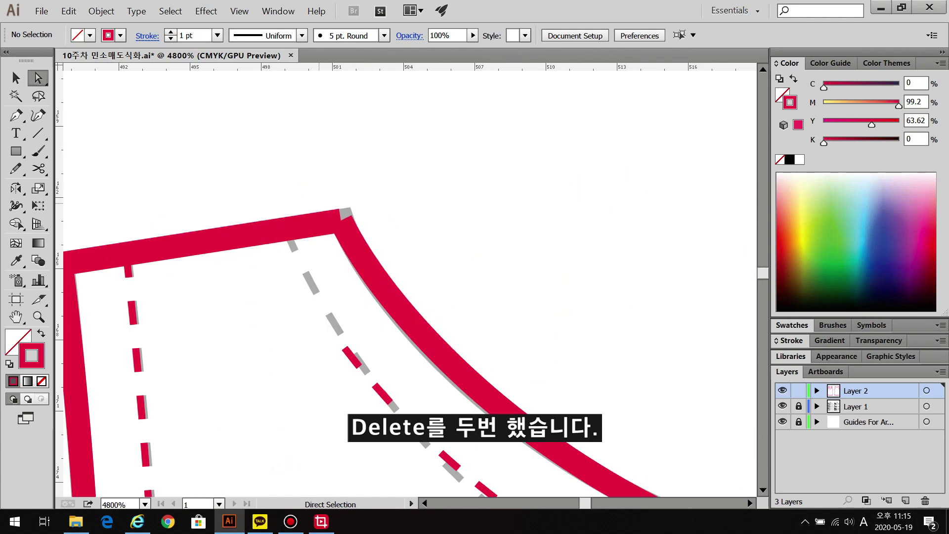
left_click_drag(362, 240, 362, 240)
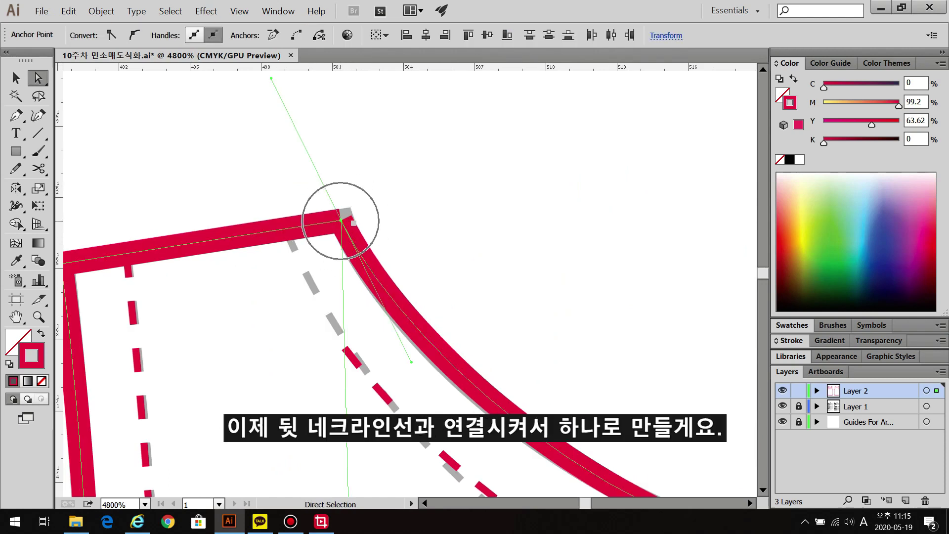
left_click_drag(741, 297, 29, 297)
left_click_drag(593, 297, 166, 284)
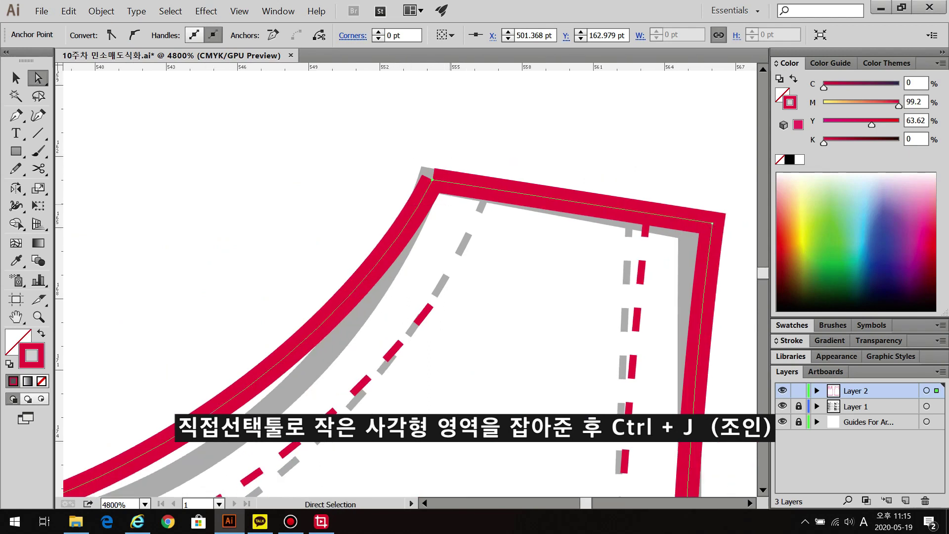
scroll(394, 202, "down", 4)
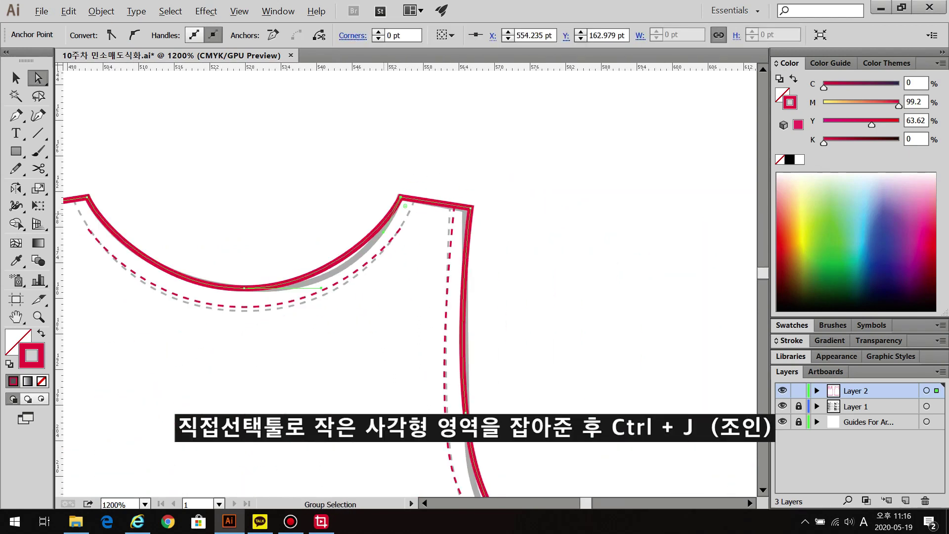
left_click_drag(395, 296, 549, 304)
key("ctrl+shift+a")
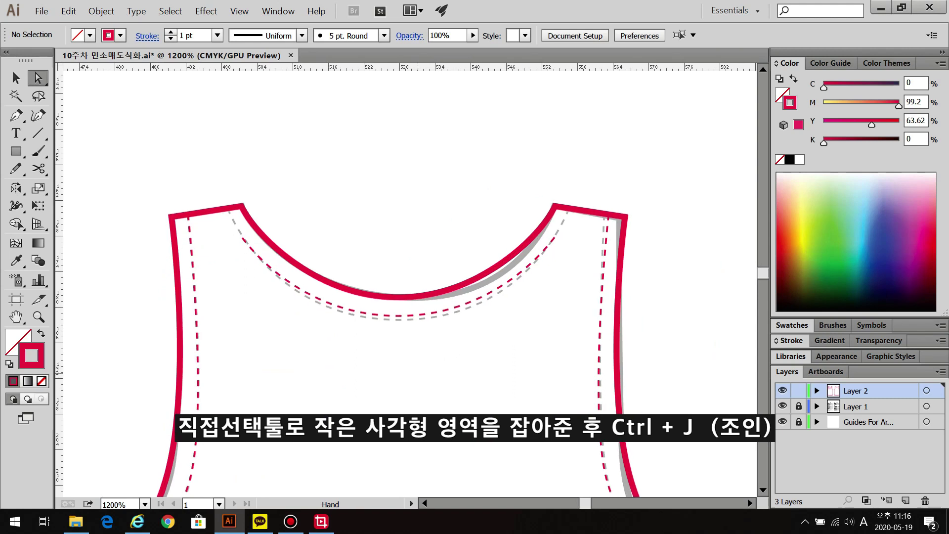
Extend the left end of the back neckline's dashed stitch to the shoulder line and curve it along the grey template
left_click(243, 238)
scroll(249, 239, "up", 2)
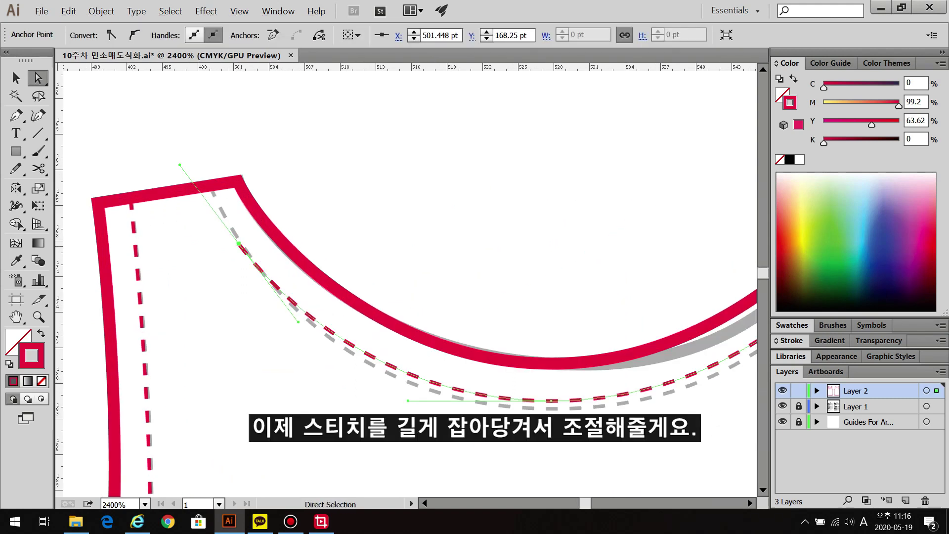
left_click_drag(237, 236, 210, 186)
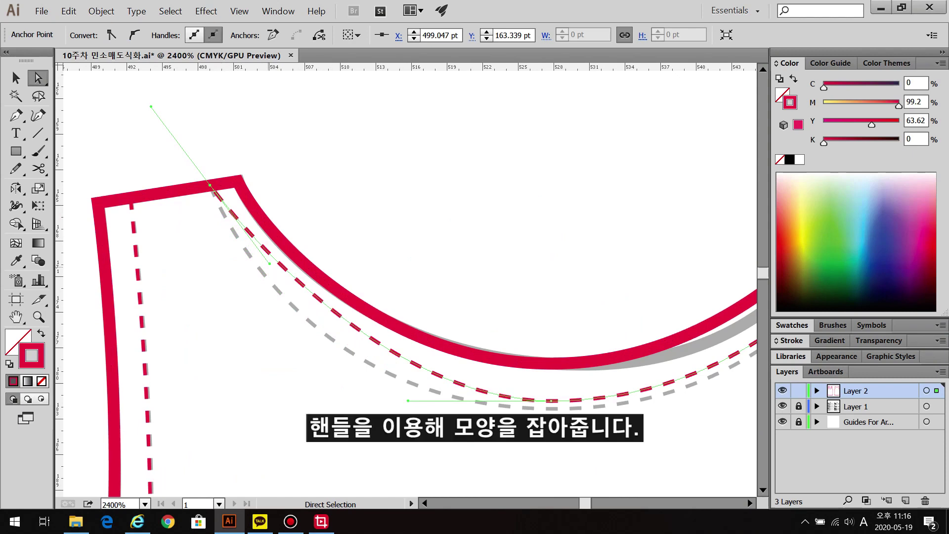
left_click_drag(270, 264, 253, 322)
Extend the stitch's right end to the shoulder line, curve it to match, and lower its middle anchor onto the grey template
left_click_drag(494, 296, 256, 307)
left_click_drag(624, 253, 655, 196)
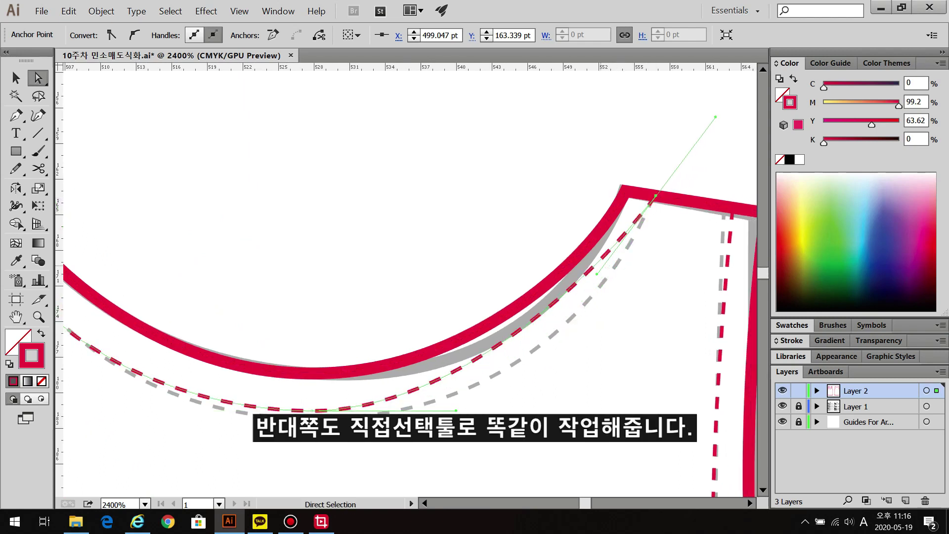
left_click_drag(597, 273, 581, 348)
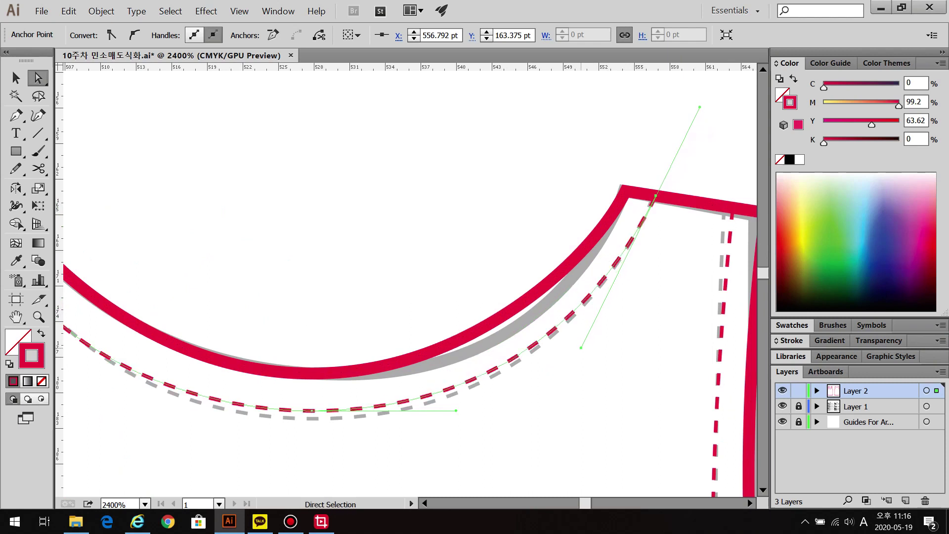
left_click_drag(312, 410, 312, 418)
left_click_drag(375, 296, 473, 252)
key("ctrl+minus")
key("ctrl+minus")
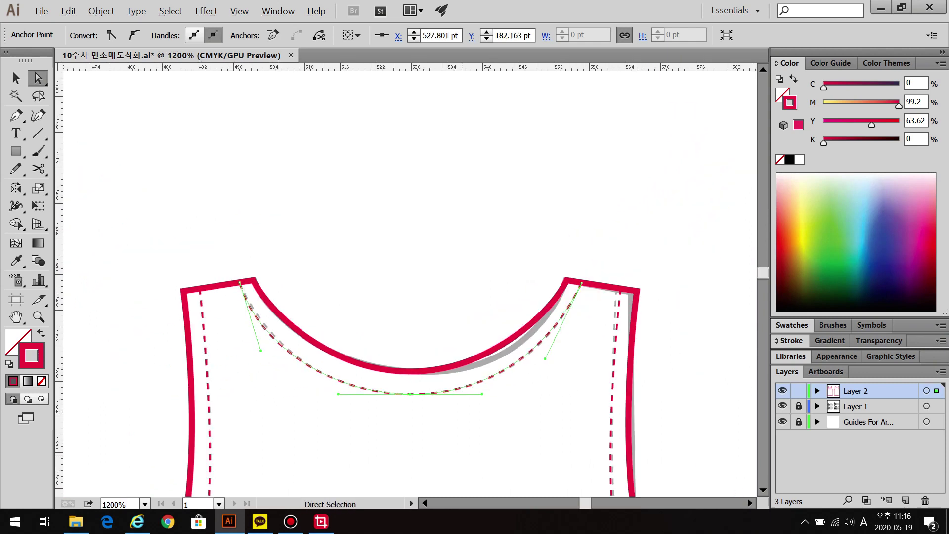
key("ctrl+shift+a")
Set the stroke colour of both traced tank tops to blue (C 87.84, M 76.22, Y 0, K 0)
key("ctrl+minus")
scroll(405, 281, "down", 10)
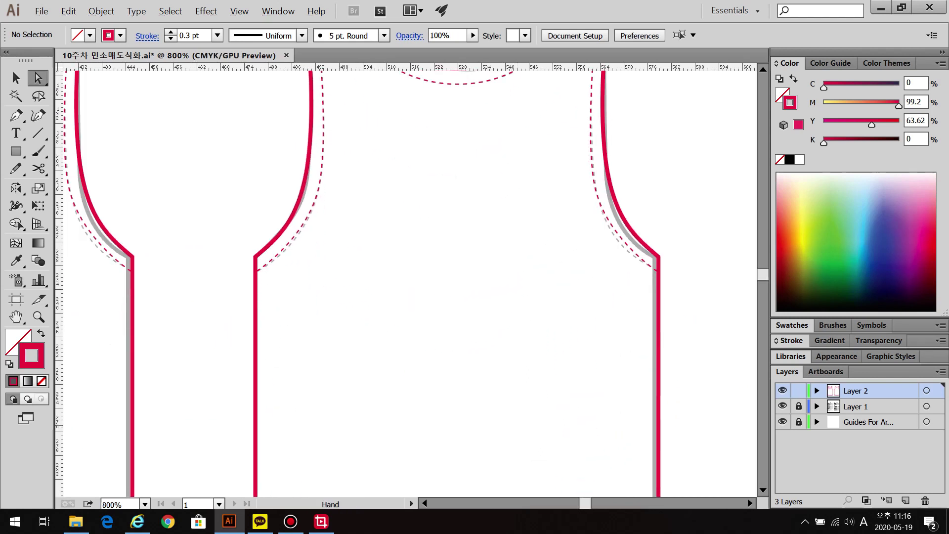
key("ctrl+minus")
key("ctrl+minus")
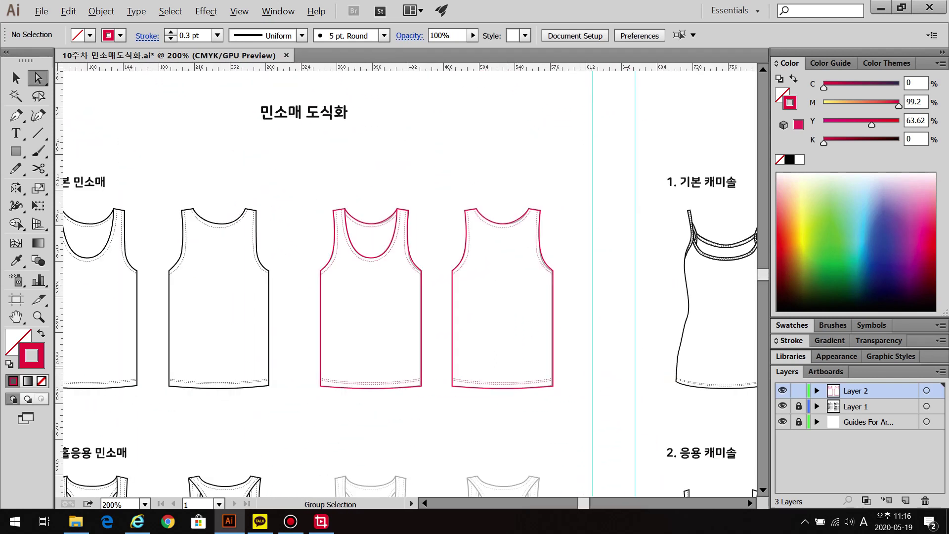
key("v")
left_click_drag(307, 185, 568, 403)
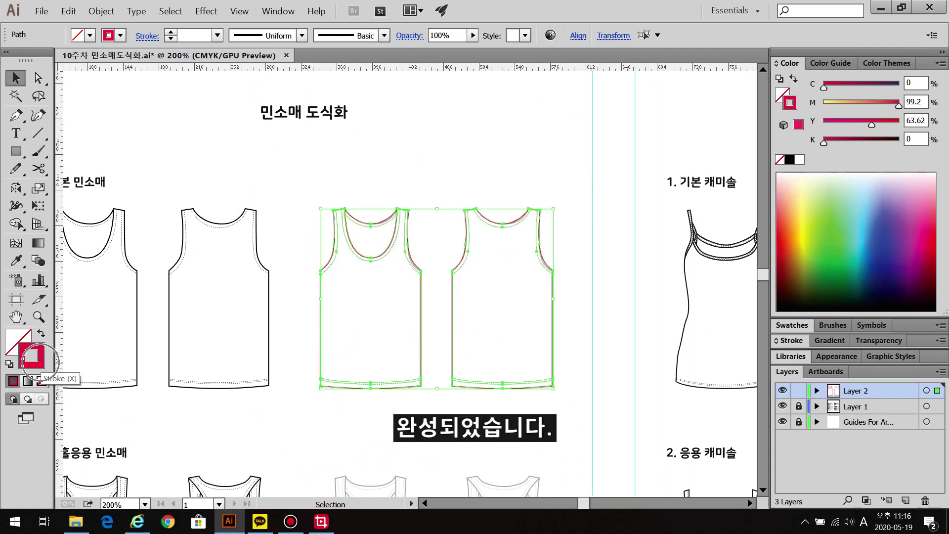
double_click(31, 356)
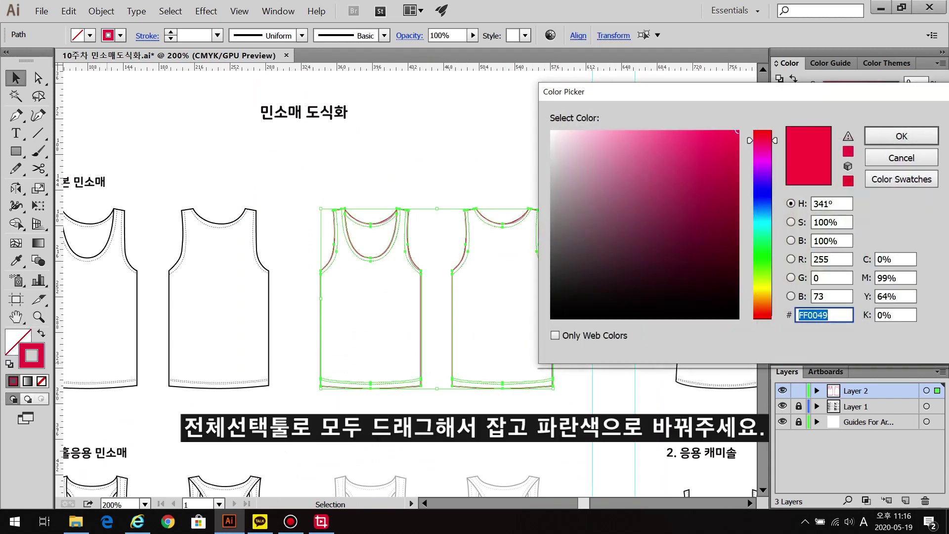
left_click(762, 195)
key("Return")
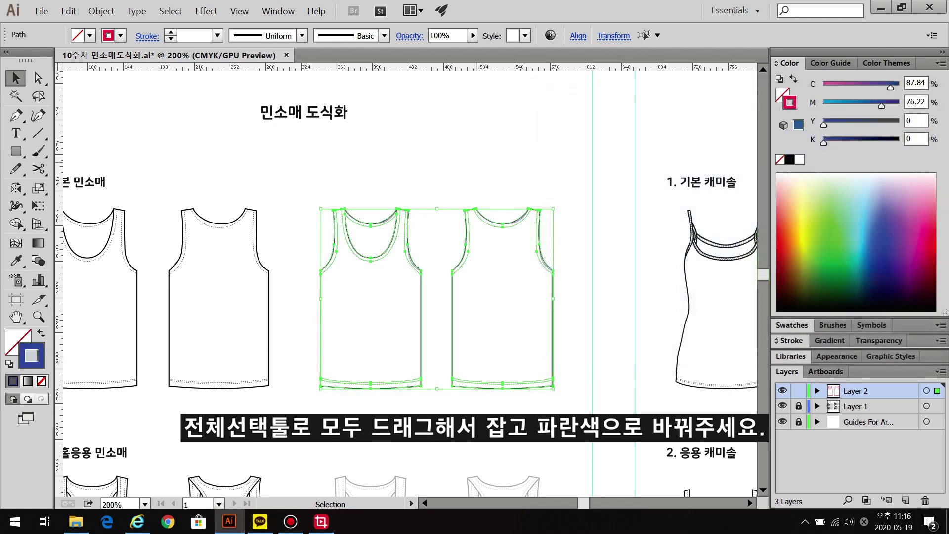
key("ctrl+shift+a")
Copy the blue front and back tank top drawings
scroll(422, 180, "up", 3)
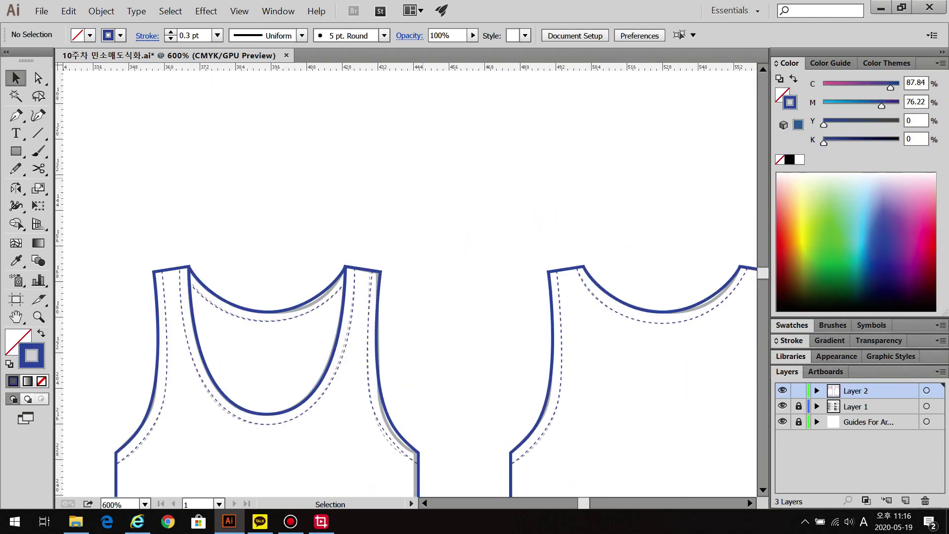
scroll(422, 181, "down", 4)
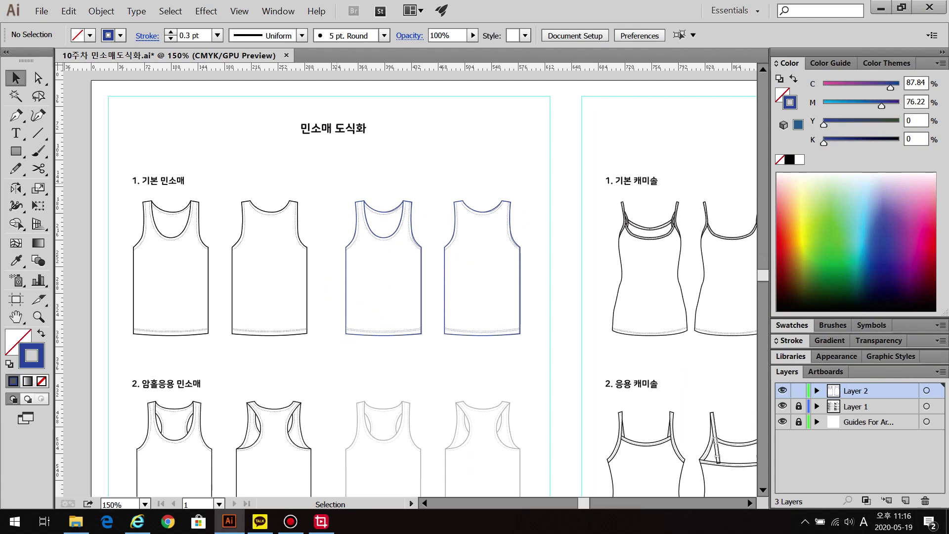
left_click_drag(330, 191, 535, 375)
key("ctrl+c")
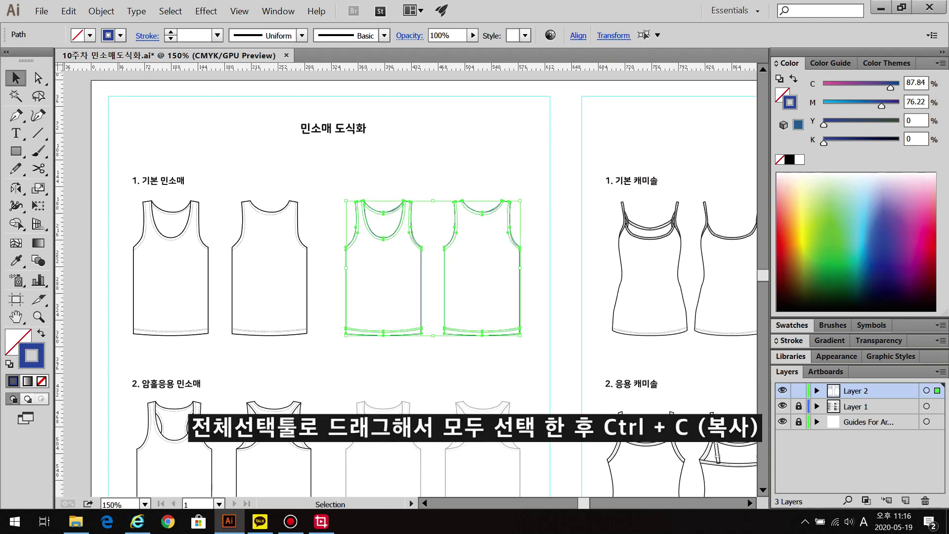
Create a new A4 portrait document in CMYK colour mode
key("alt+f")
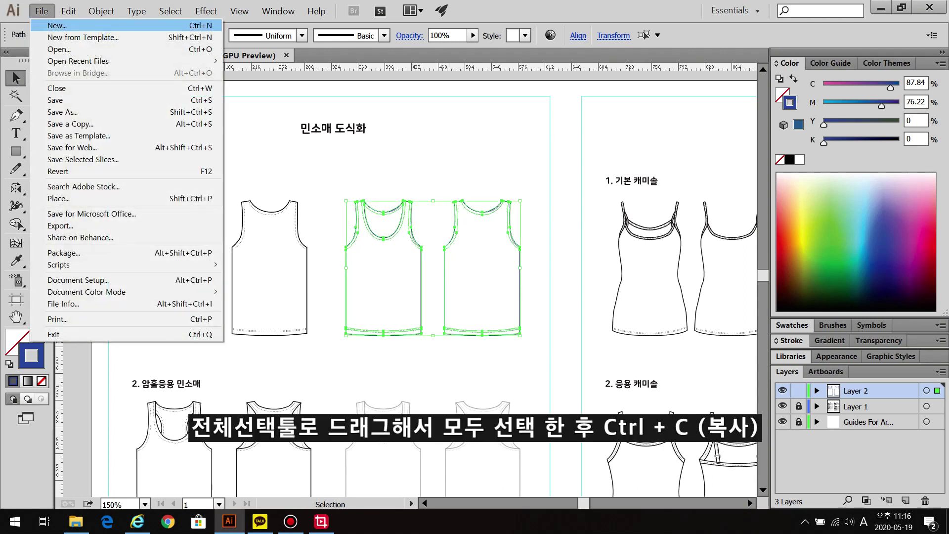
key("Return")
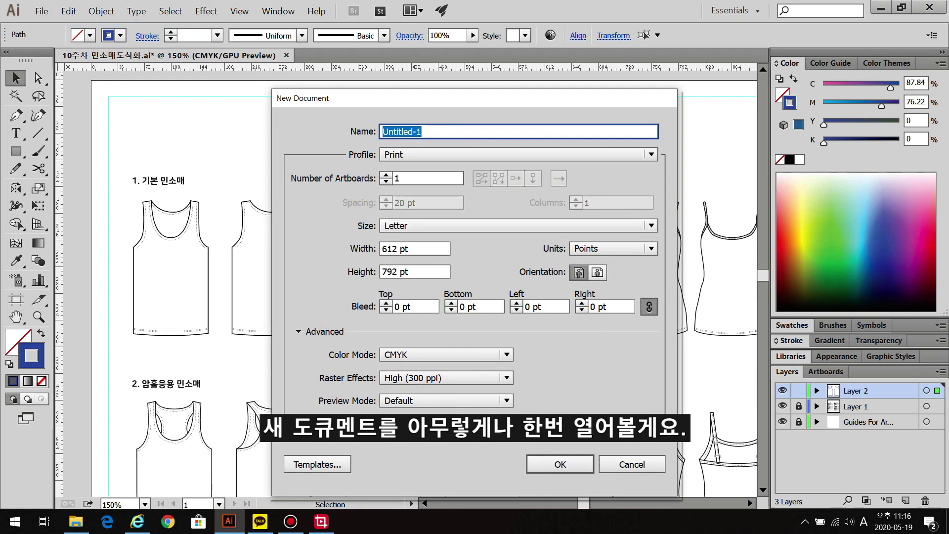
left_click(517, 225)
left_click(397, 310)
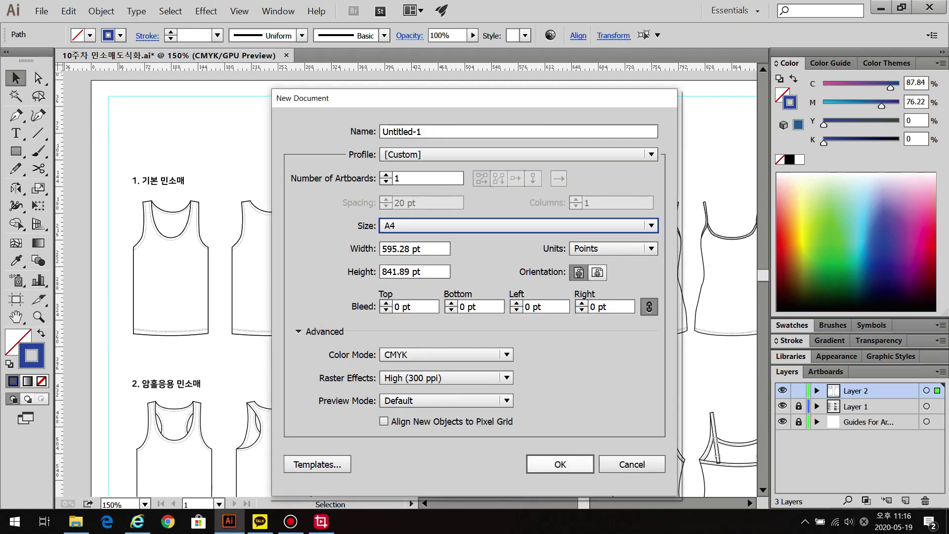
key("Return")
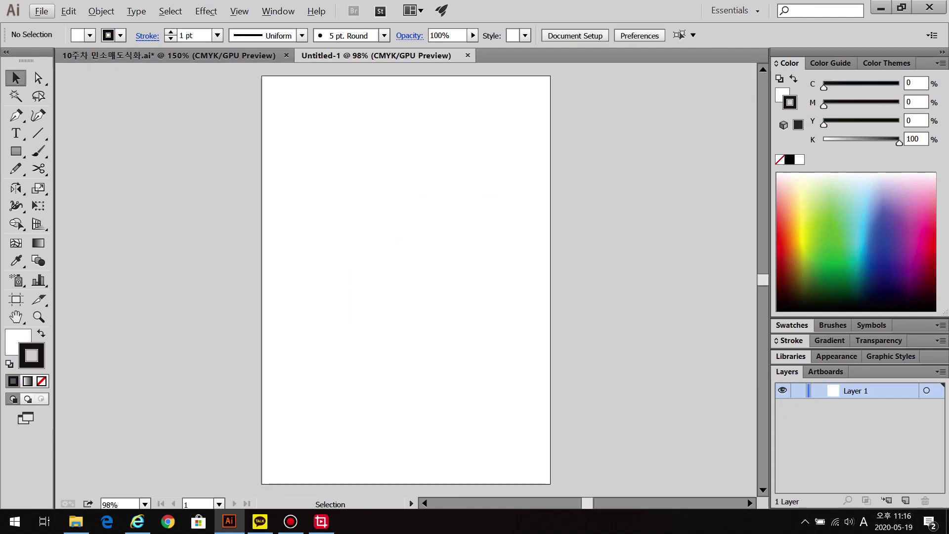
Paste both tank tops, enlarge them proportionally from the centre, and move them straight up to the artboard's upper part
key("ctrl+v")
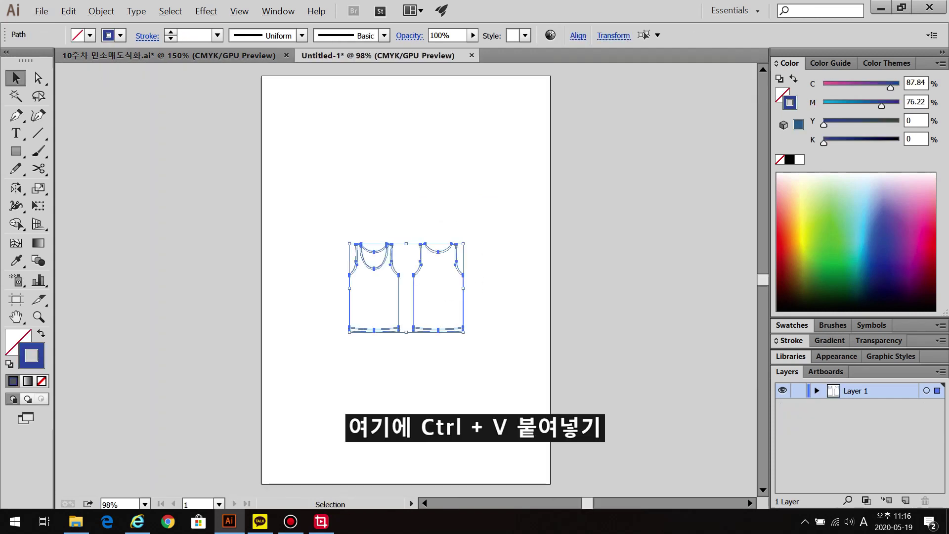
left_click_drag(463, 332, 491, 353)
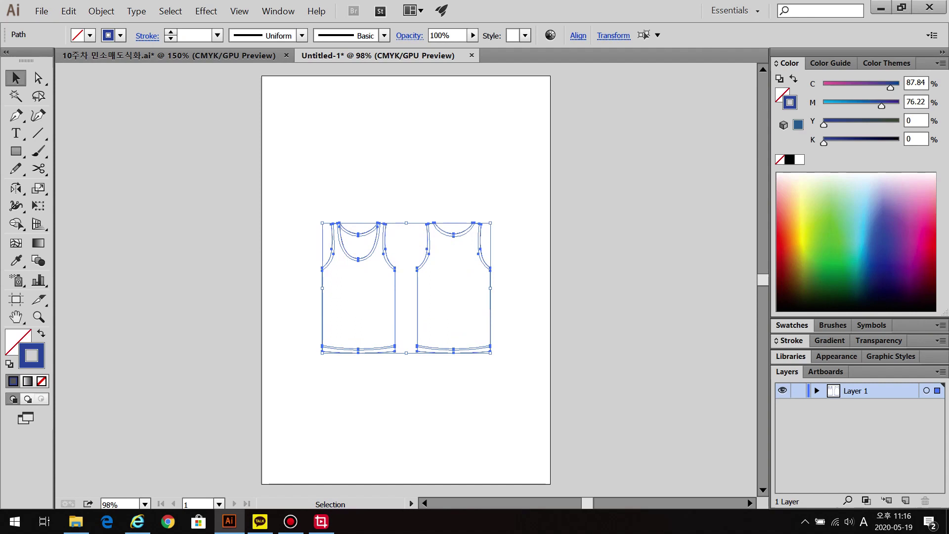
left_click_drag(358, 297, 358, 179)
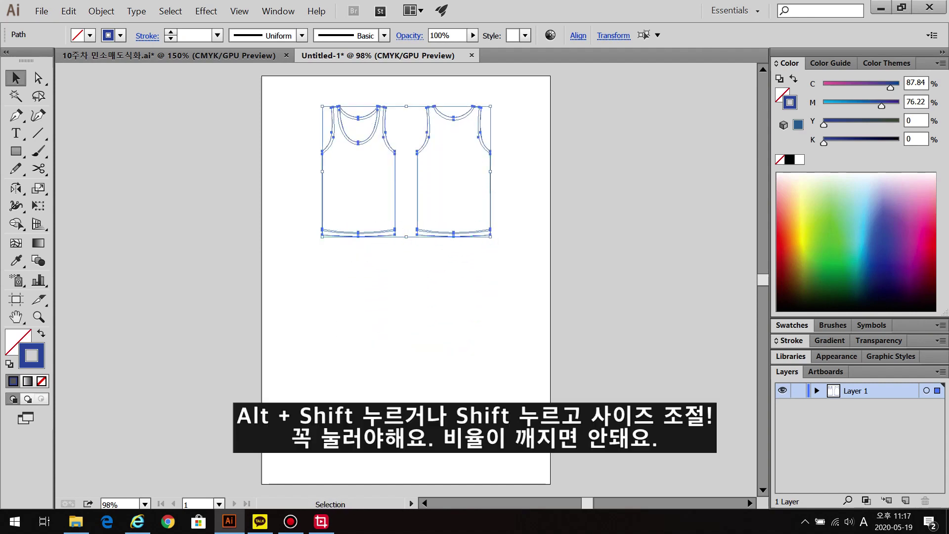
key("ctrl+shift+a")
Examine the outlines and stitch lines of the pasted tank tops without the grey template behind them
key("ctrl+plus")
key("ctrl+plus")
key("ctrl+plus")
key("ctrl+plus")
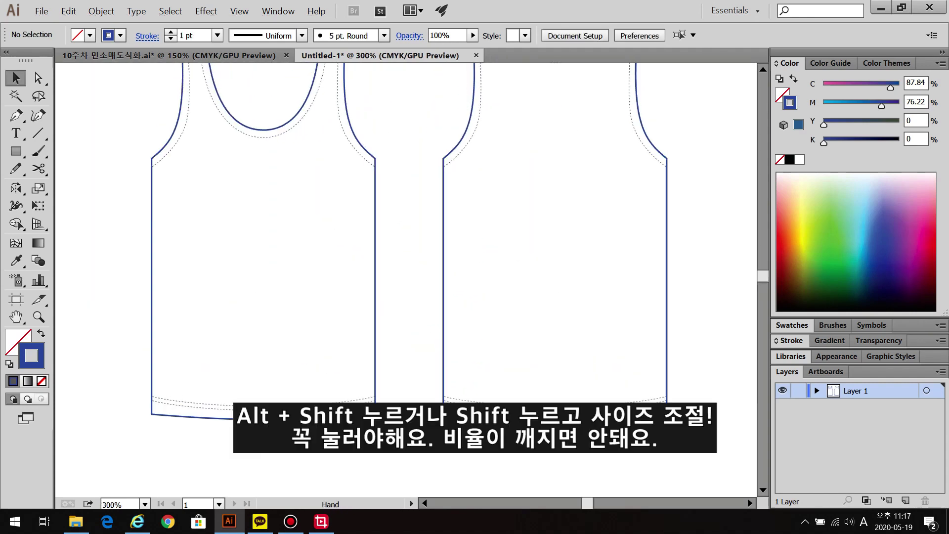
scroll(413, 280, "up", 2)
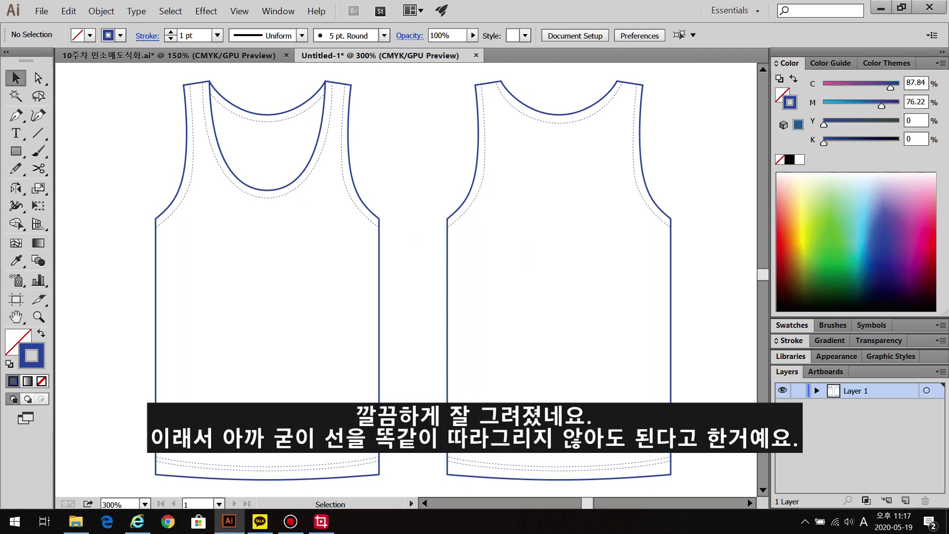
scroll(416, 277, "down", 3)
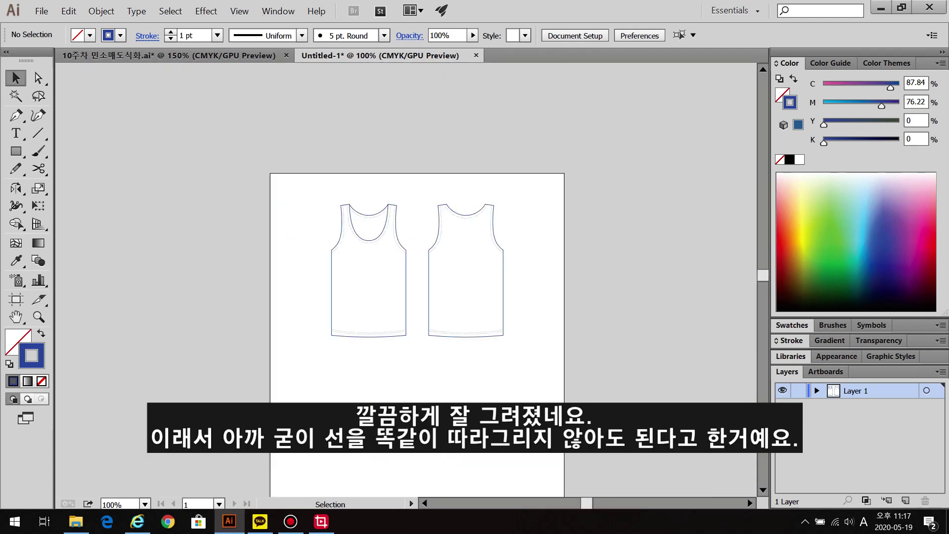
Return to the sleeveless sketch document and set the stroke colour to red for the armhole variation
key("ctrl+Tab")
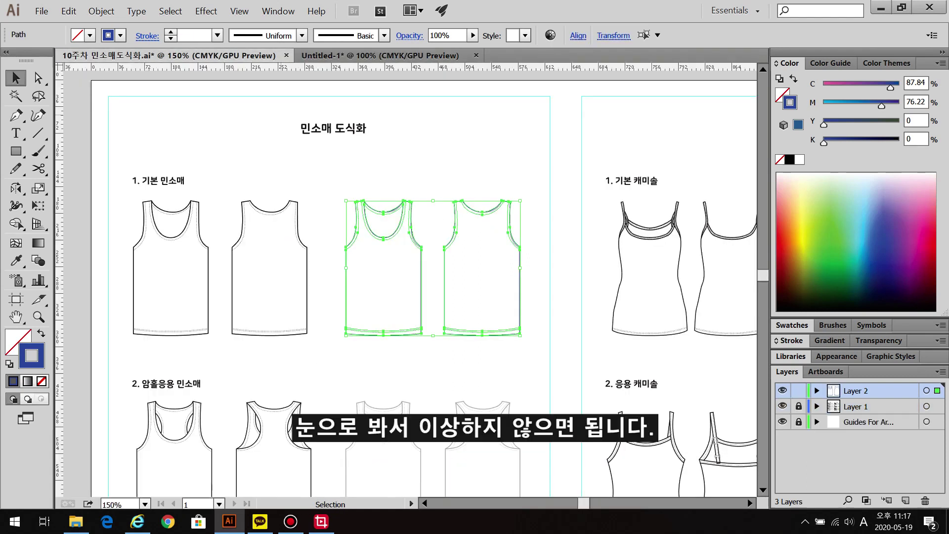
key("ctrl+shift+a")
left_click_drag(396, 346, 433, 118)
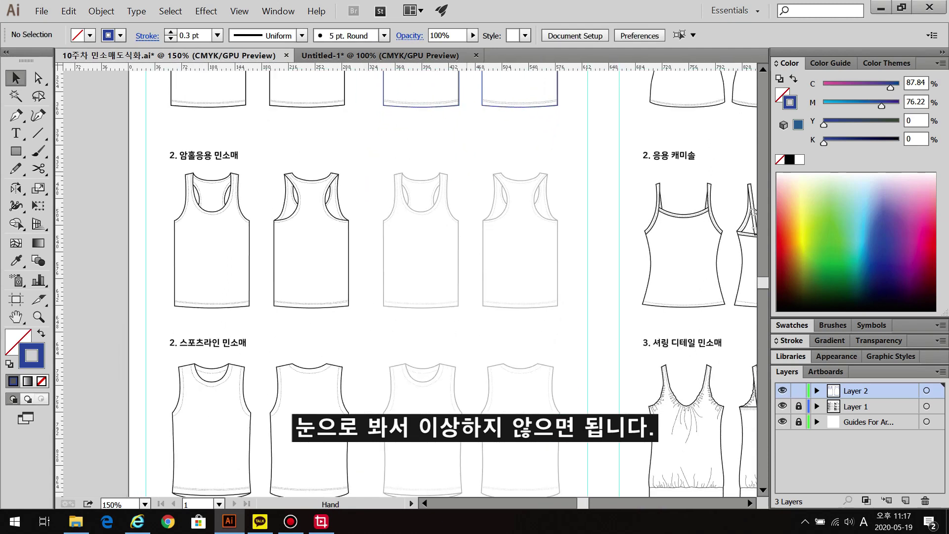
scroll(433, 252, "up", 2)
scroll(432, 252, "up", 2)
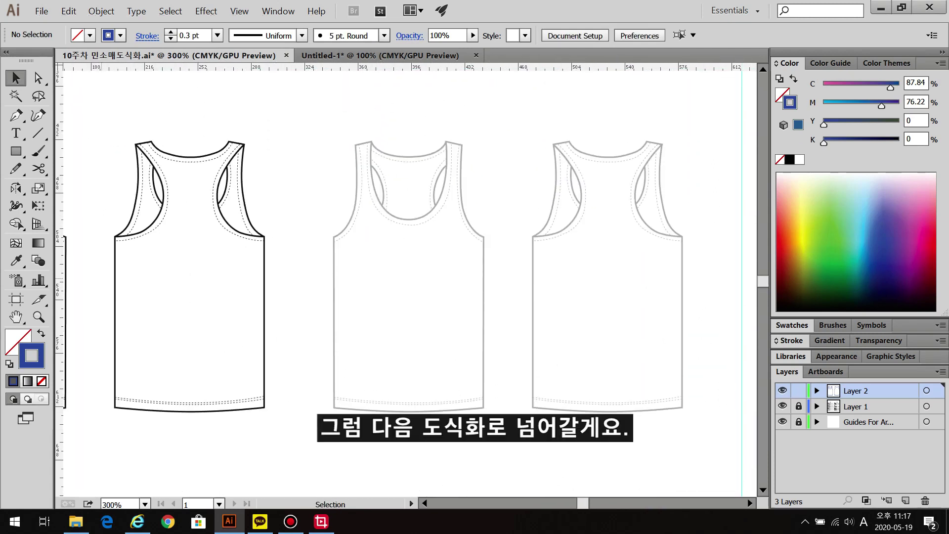
left_click(792, 325)
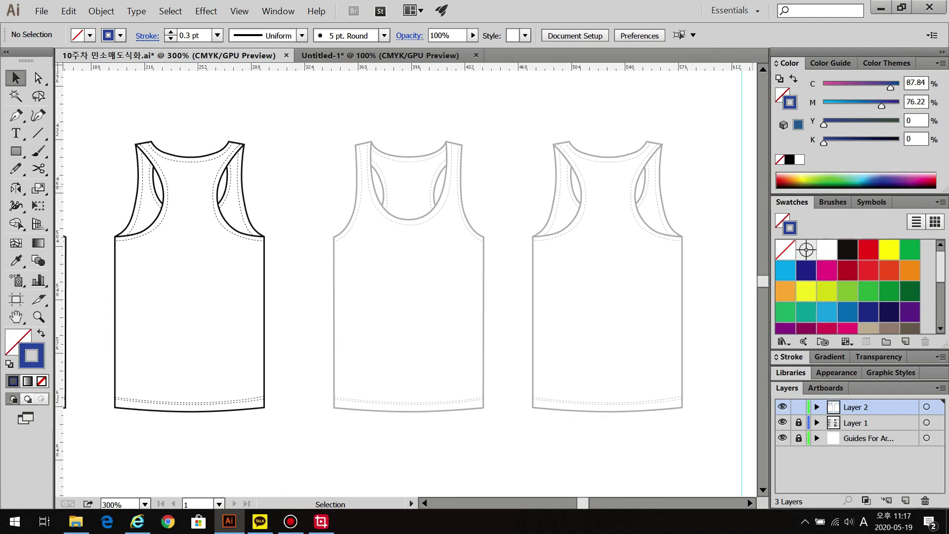
left_click(869, 250)
Draw a vertical centre line on the front template of the armhole variation, running from above the shoulders to below the hem
left_click(37, 133)
left_click(37, 133)
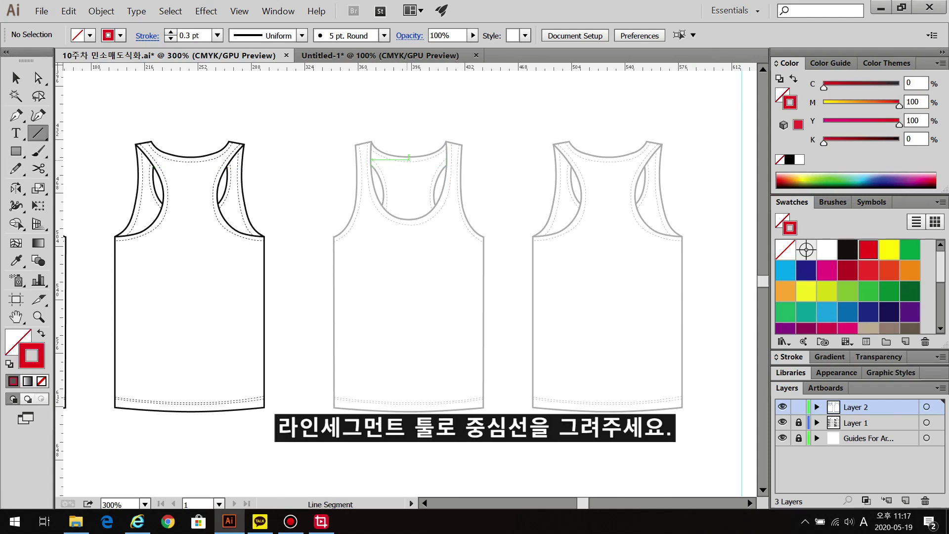
left_click_drag(408, 157, 421, 430)
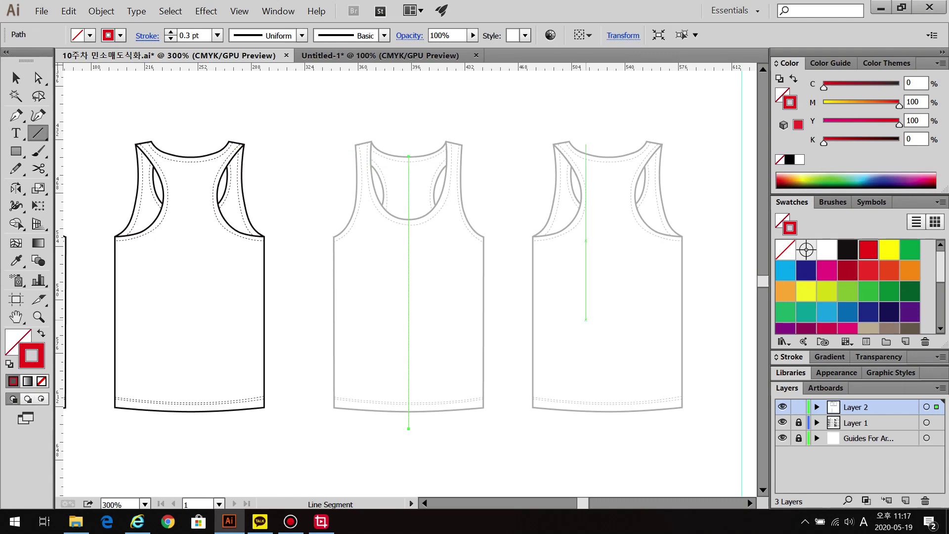
left_click(13, 70)
left_click_drag(409, 156, 420, 114)
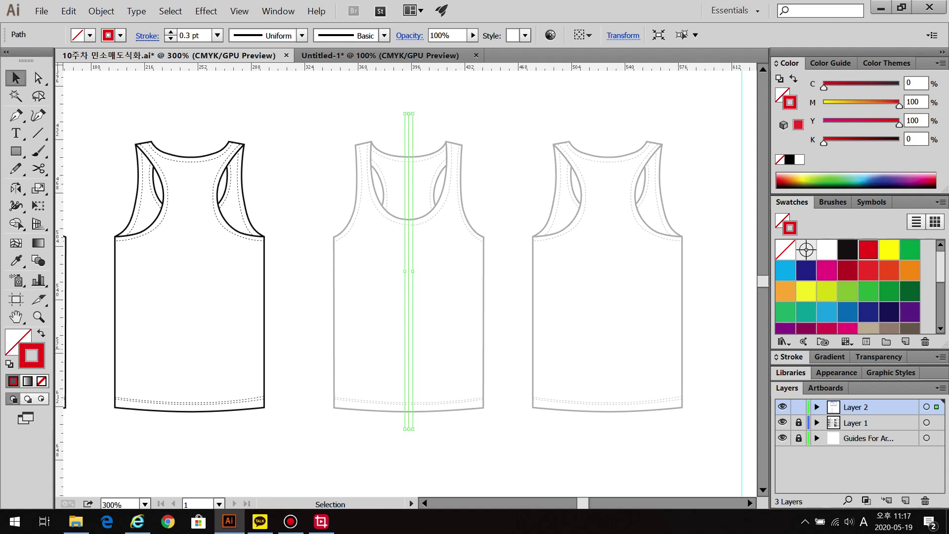
Set the centre line's stroke weight to 1 pt and deselect it
key("ctrl+F10")
left_click(780, 340)
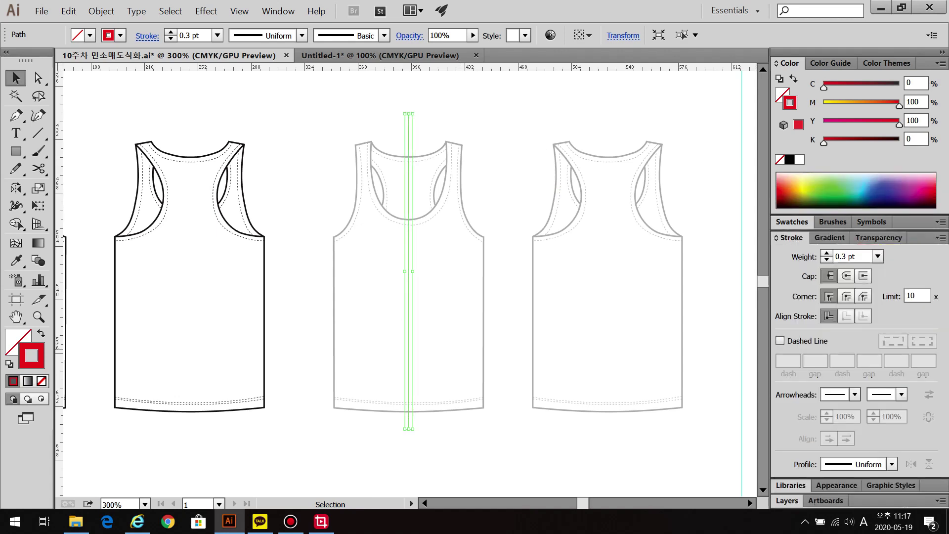
left_click(851, 256)
type("1")
key("Return")
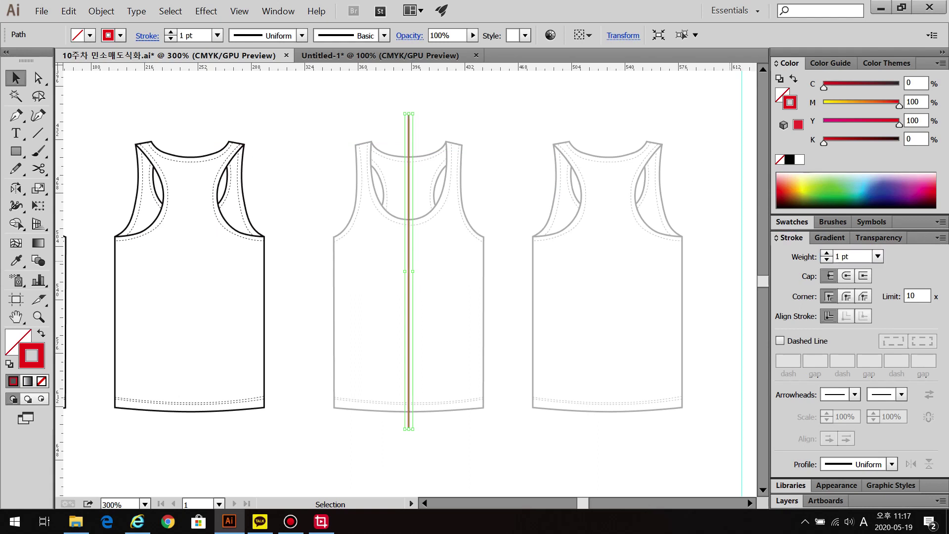
key("ctrl+shift+a")
Trace the left half of the back neckline with the Pen tool, from the centre line with a horizontal handle to the shoulder point
left_click(14, 115)
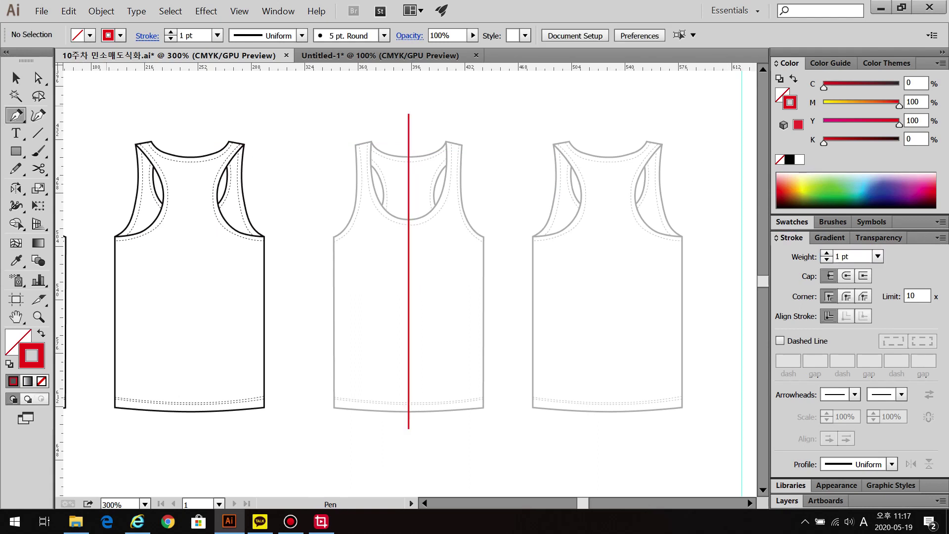
scroll(411, 136, "up", 3, "alt")
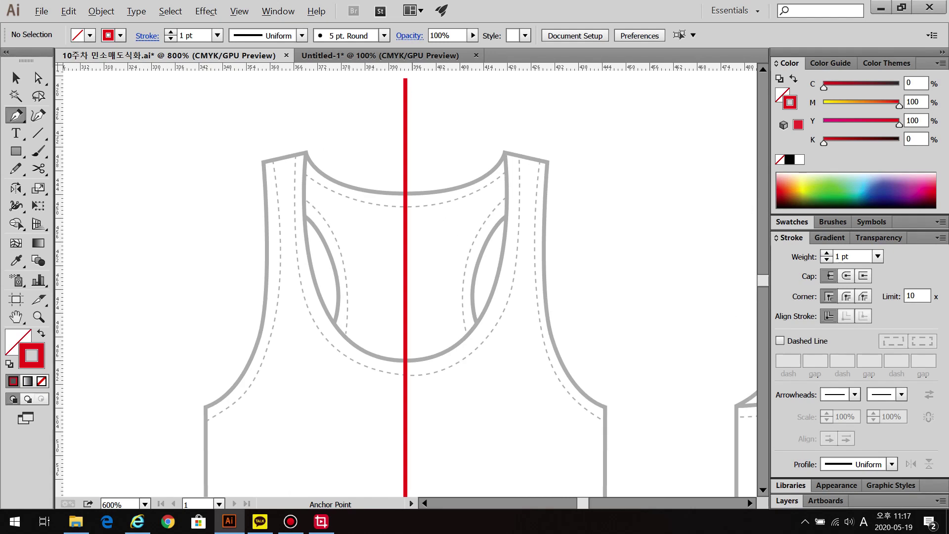
scroll(410, 276, "down", 2, "alt")
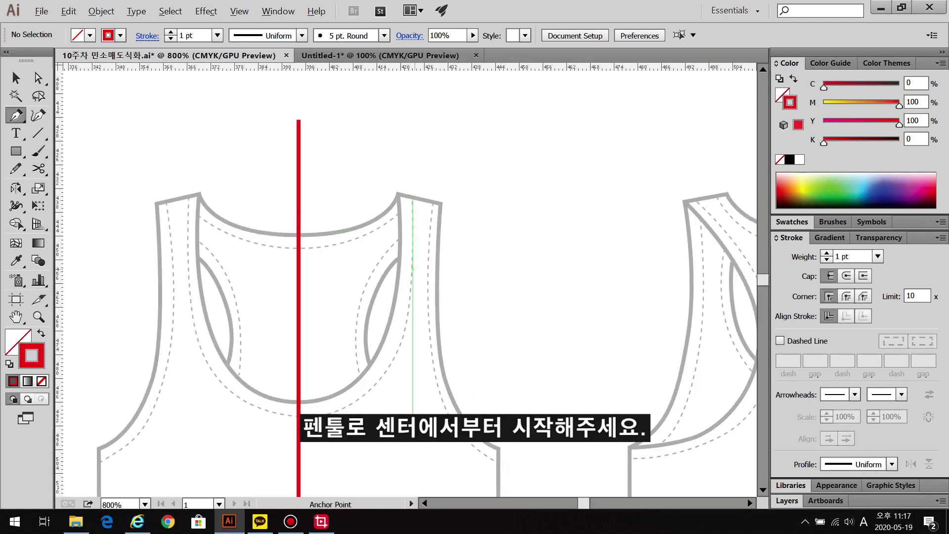
scroll(406, 280, "right", 5)
scroll(406, 281, "left", 7)
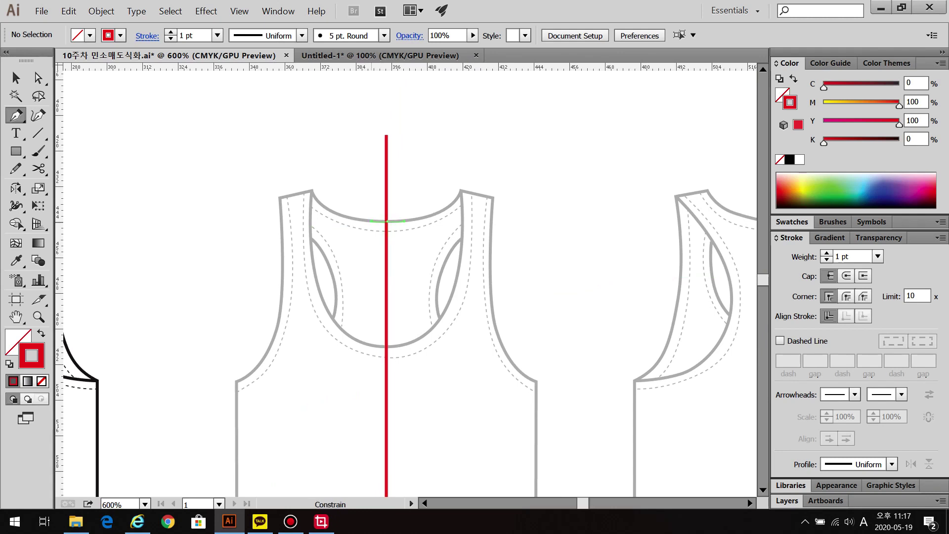
scroll(361, 223, "up", 3, "alt")
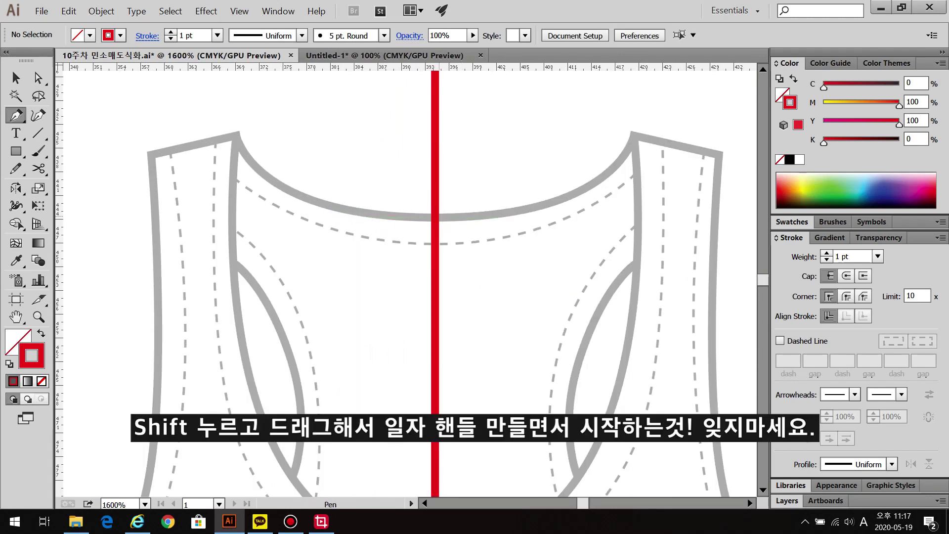
left_click_drag(435, 217, 504, 217)
scroll(310, 194, "down", 1, "alt")
left_click_drag(241, 86, 392, 170)
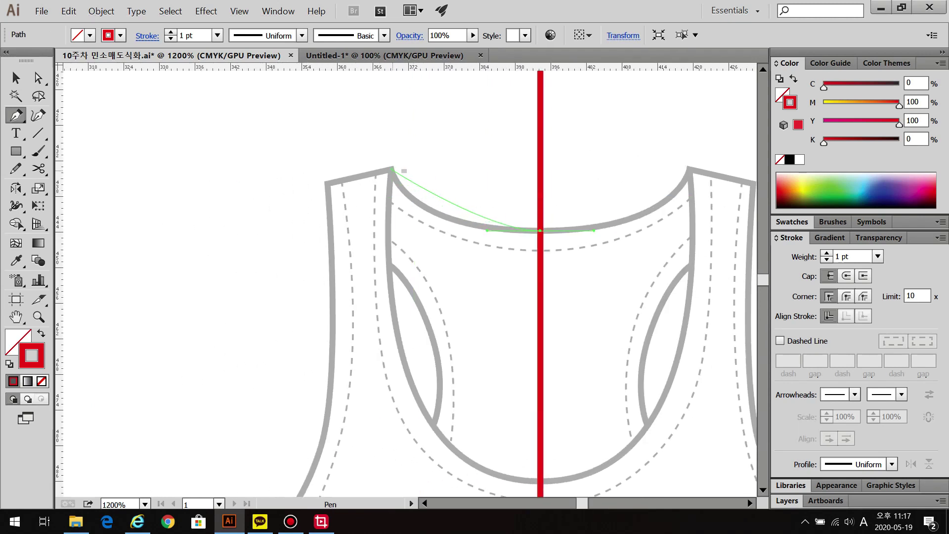
scroll(392, 169, "down", 1, "alt")
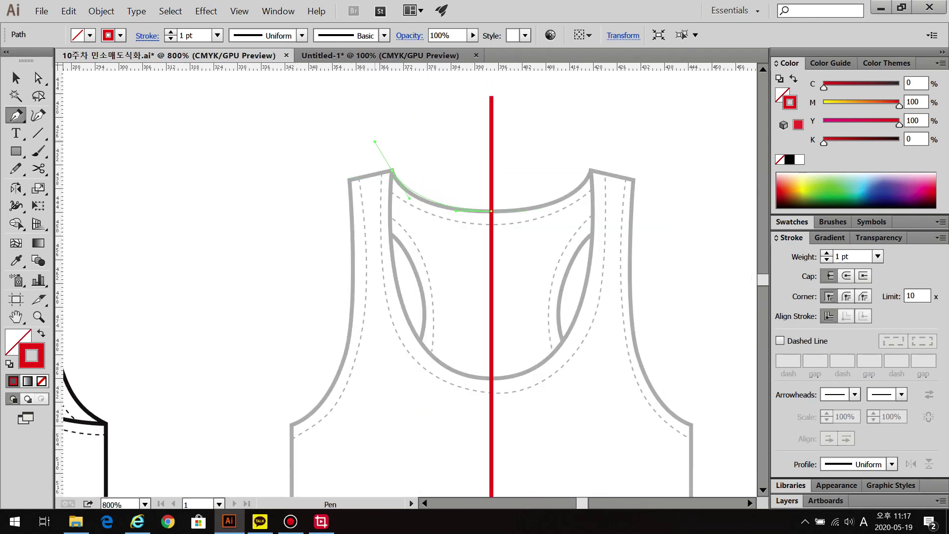
left_click(392, 169)
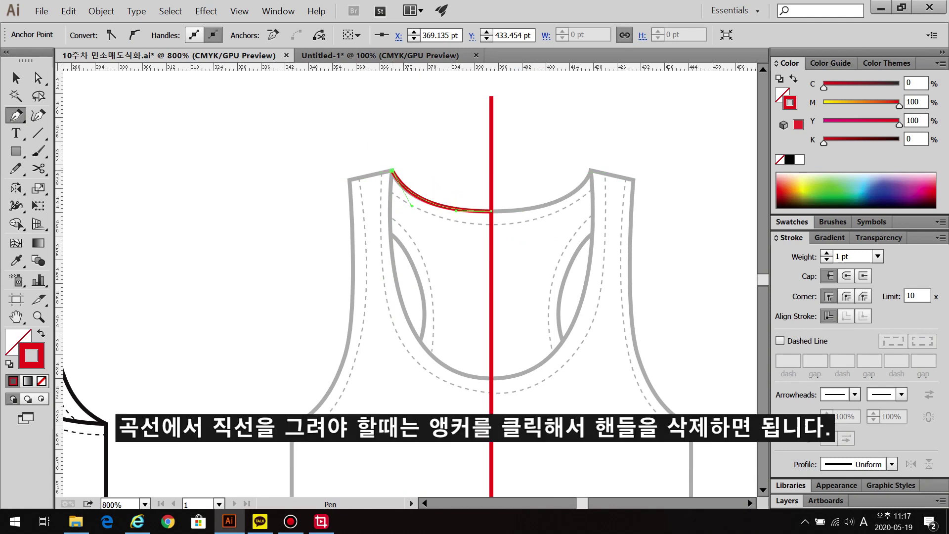
Continue the path along the left shoulder and down the curved armhole to the underarm corner
left_click(349, 180)
left_click_drag(353, 211, 384, 121)
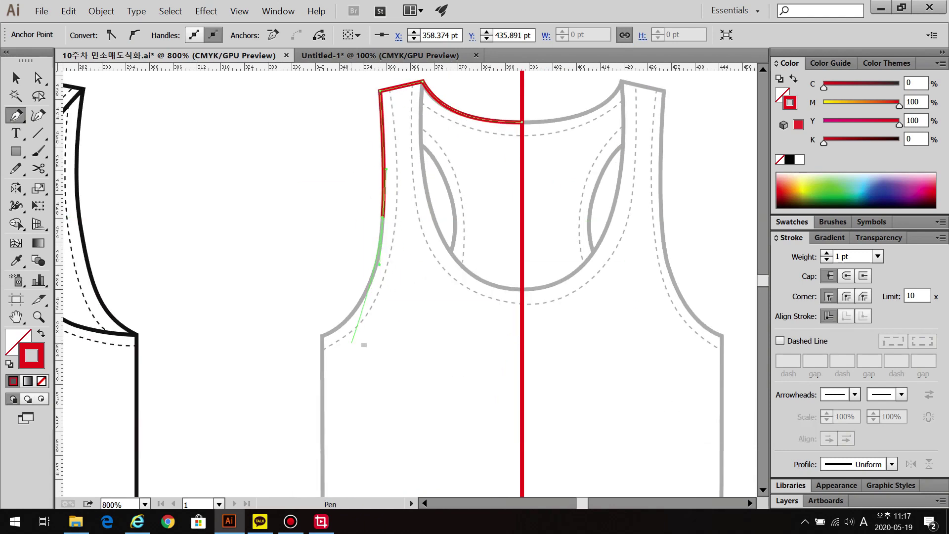
left_click_drag(322, 336, 382, 141)
left_click(374, 124)
Trace the left side seam down to the hem and finish the curved hem at the centre line with a horizontal handle
left_click_drag(372, 368, 385, 162)
left_click(388, 376)
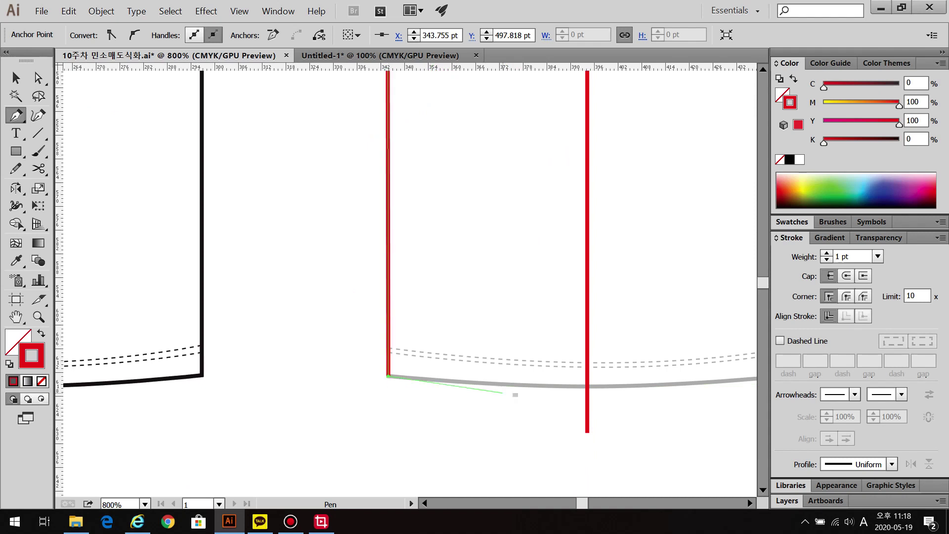
left_click_drag(536, 385, 398, 387)
left_click_drag(648, 388, 648, 389)
left_click(648, 388, "ctrl")
Trace the left half of the front neckline from the shoulder point to the centre line, ending with a horizontal handle
left_click_drag(649, 247, 661, 494)
left_click_drag(444, 148, 458, 465)
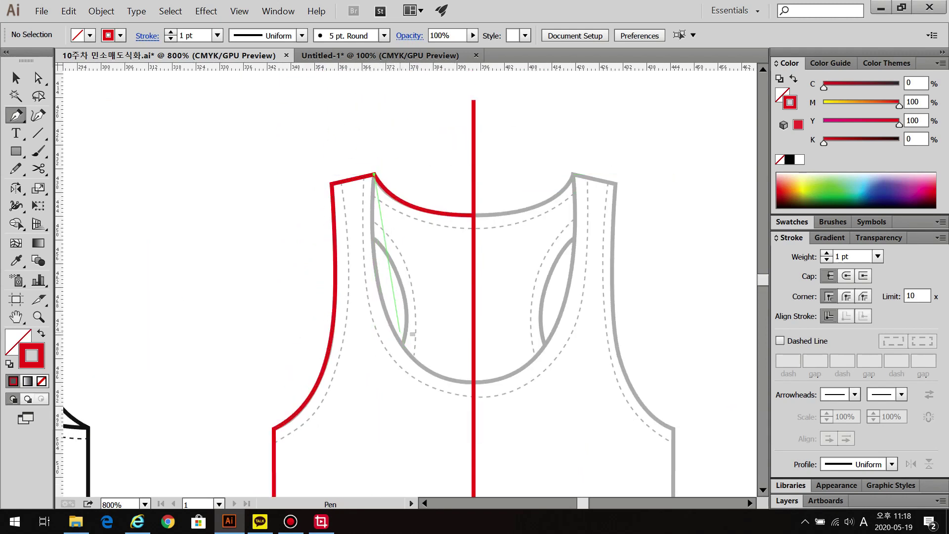
left_click_drag(410, 354, 450, 420)
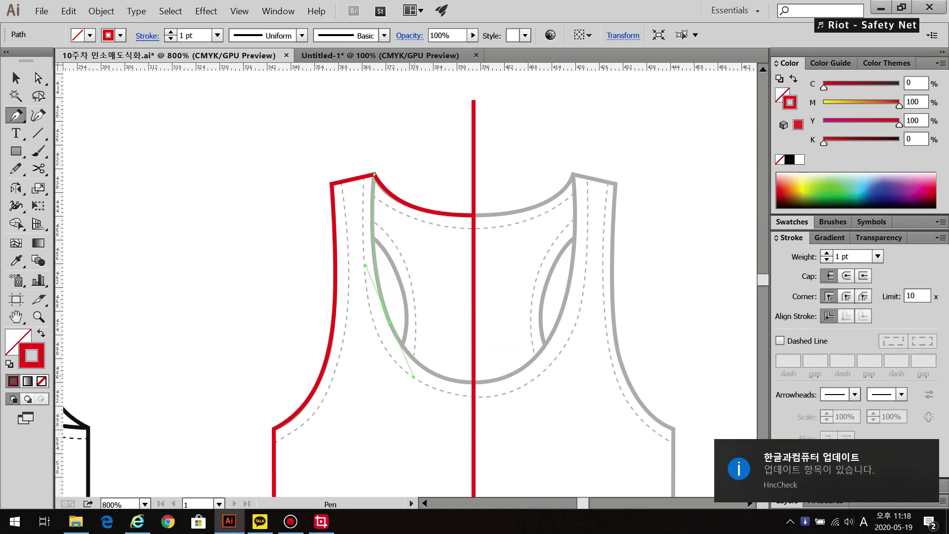
mouse_move(473, 382)
left_mouse_down()
mouse_move(576, 382)
mouse_move(492, 381)
left_mouse_up()
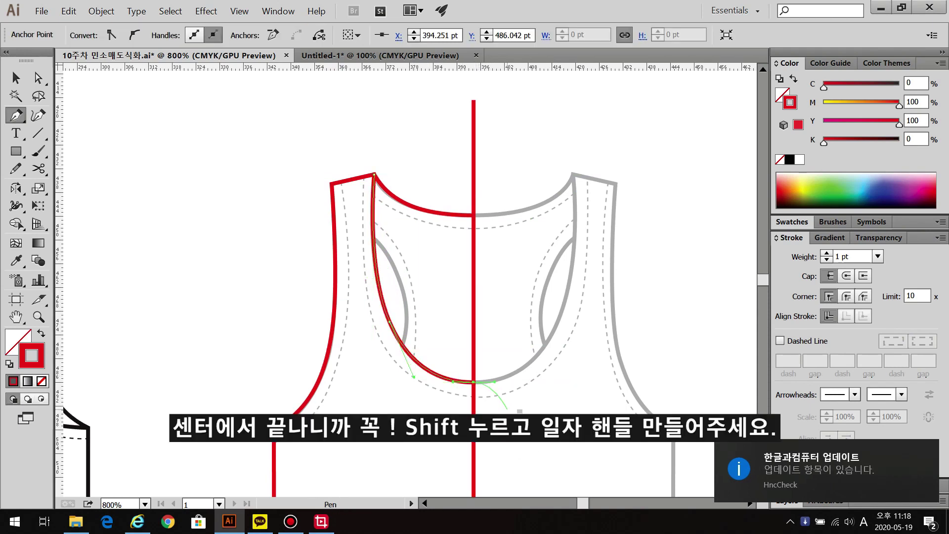
scroll(500, 404, "up", 3)
left_click(360, 338)
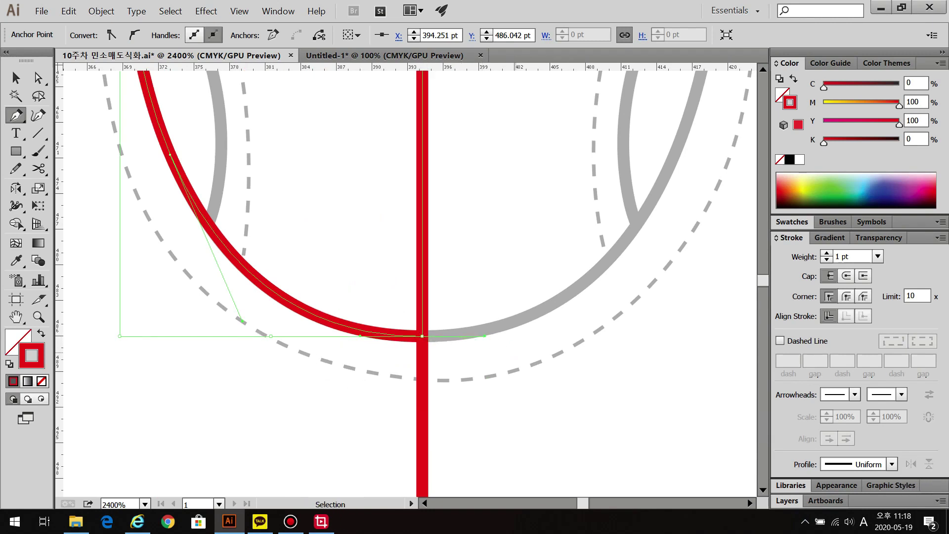
left_click(495, 346, "ctrl")
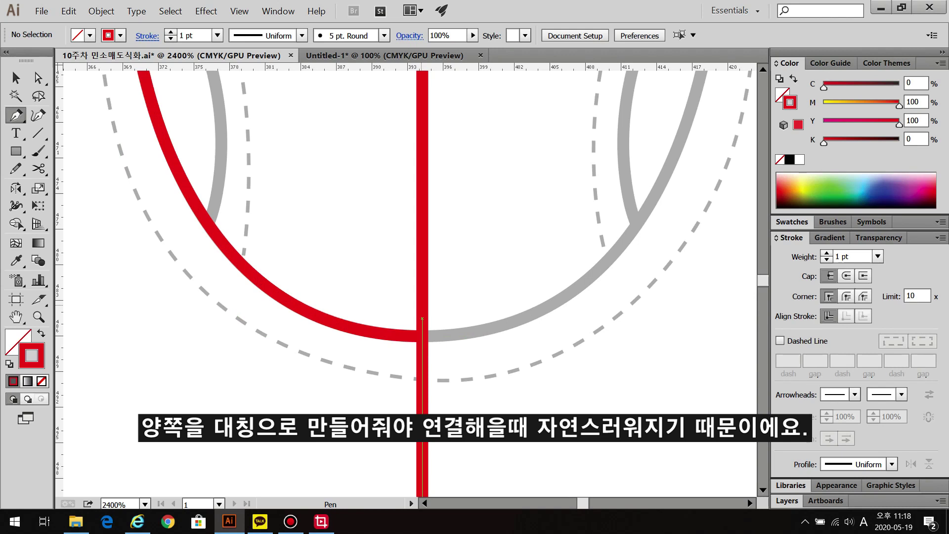
Draw a demonstration half neckline above the front neckline, starting at the centre line without a horizontal handle
left_click_drag(421, 303, 244, 228)
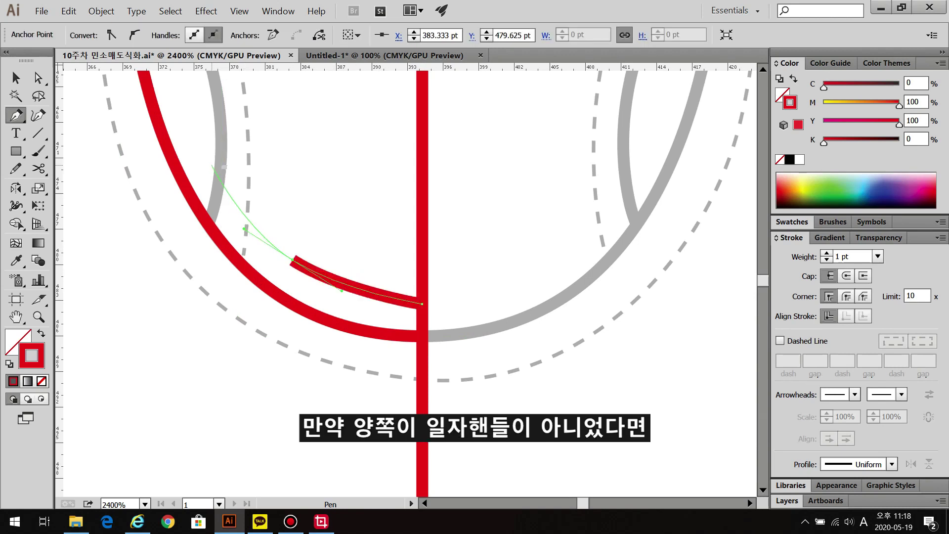
left_click(213, 166)
left_click(494, 346, "ctrl")
key("v")
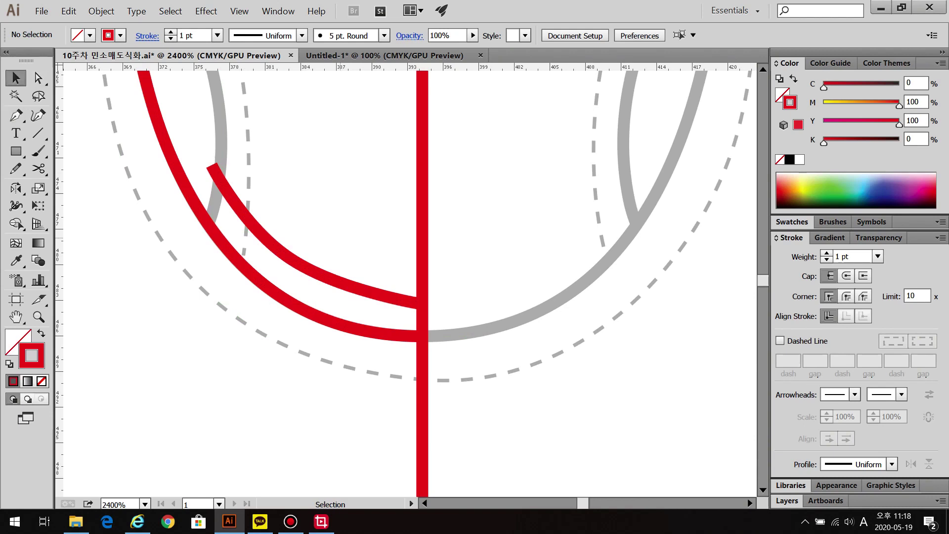
Reflect a copy of the demonstration curve vertically about its end point on the centre line
left_click(356, 286)
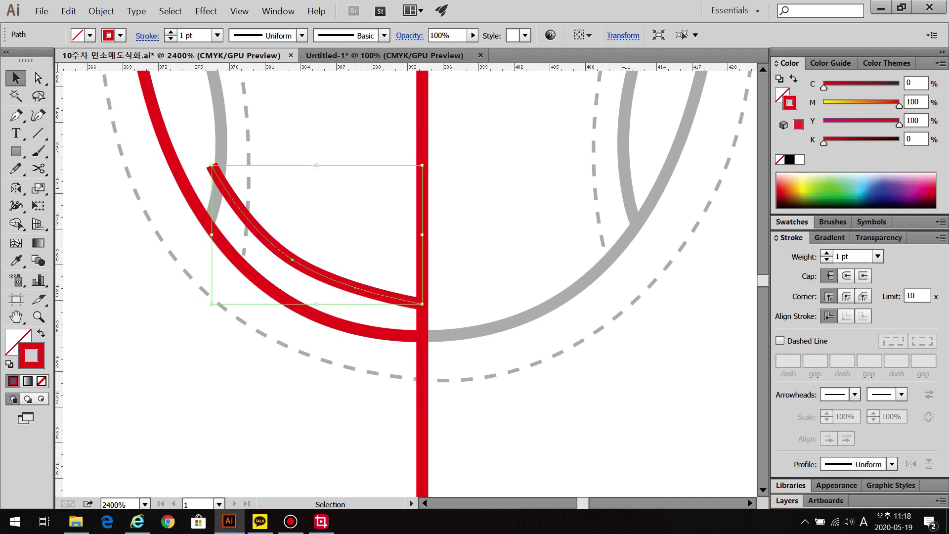
key("o")
left_click(422, 303, "alt")
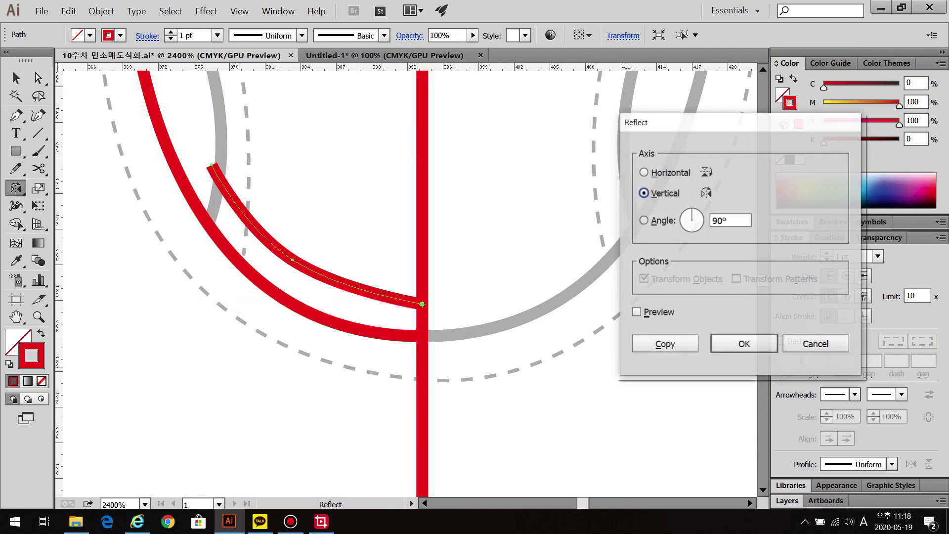
left_click(662, 341)
key("ctrl+shift+a")
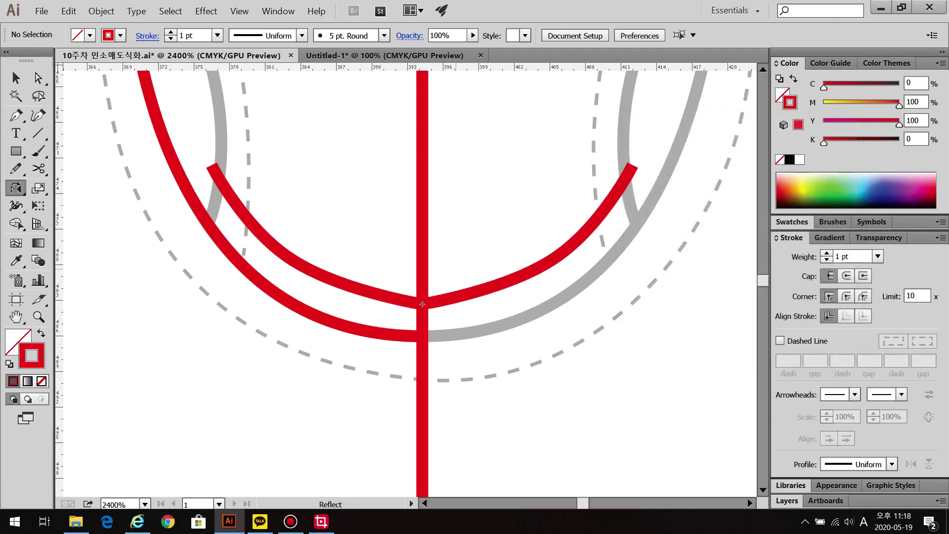
Delete the red centre line to expose the joint between the two halves of the demonstration neckline
key("ctrl+minus")
key("ctrl+minus")
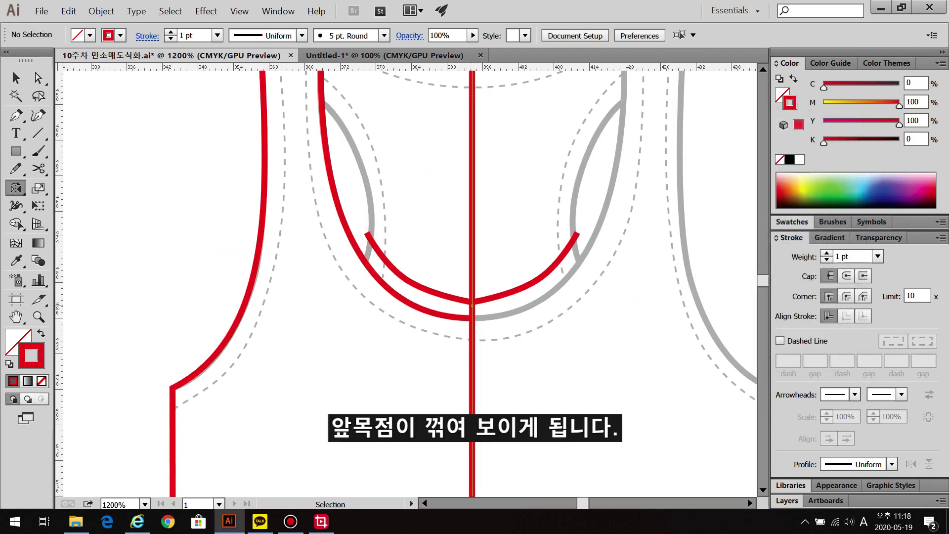
key("a")
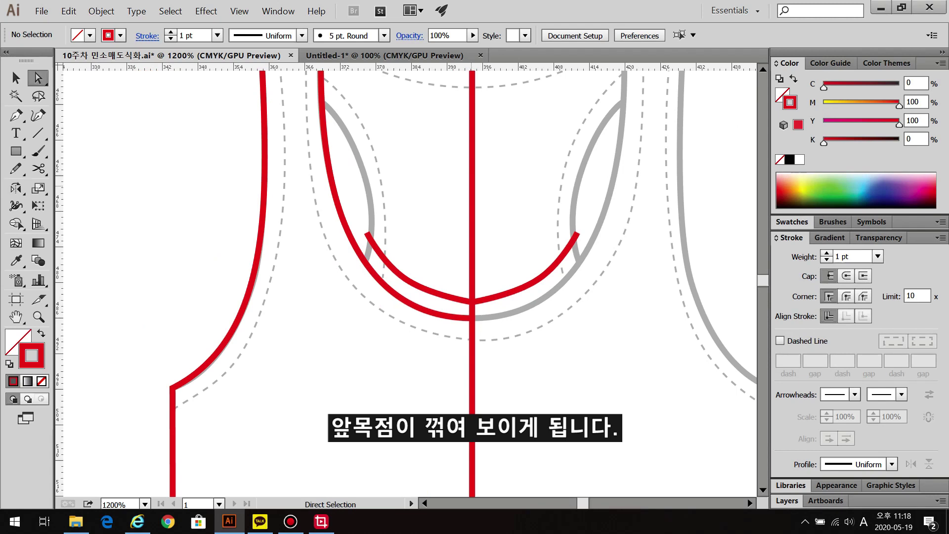
left_click(472, 198)
key("Delete")
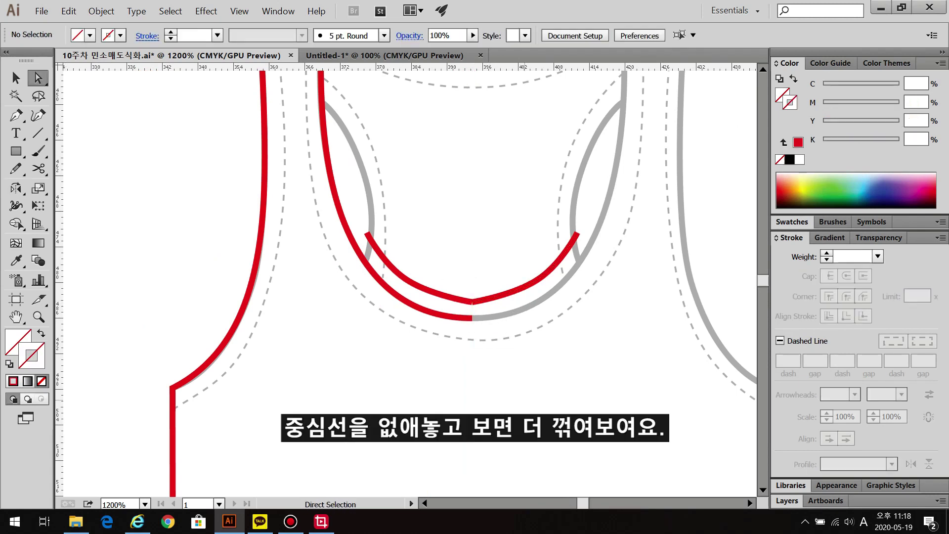
Inspect the neckline joint up close, and undo the deletion of the centre line
scroll(439, 298, "up", 3)
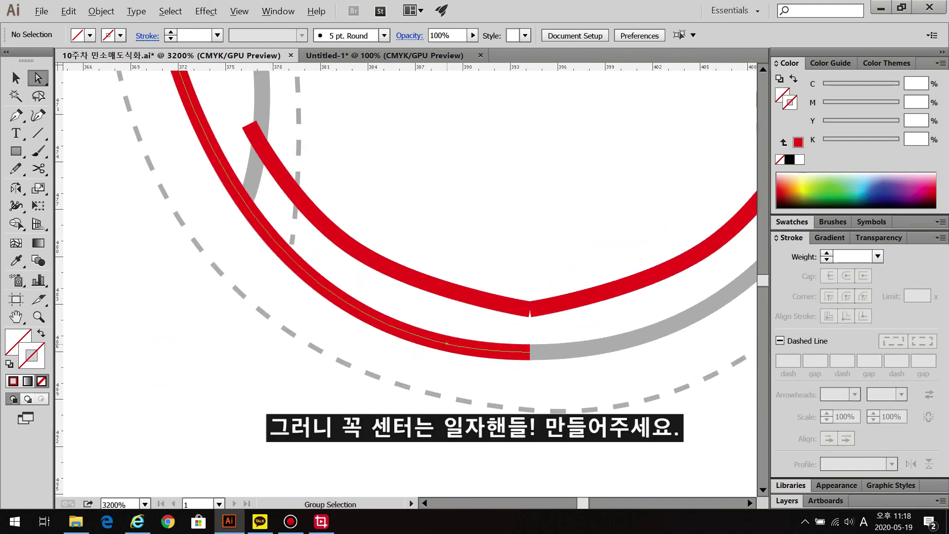
key("ctrl+minus")
key("ctrl+minus")
key("ctrl+v")
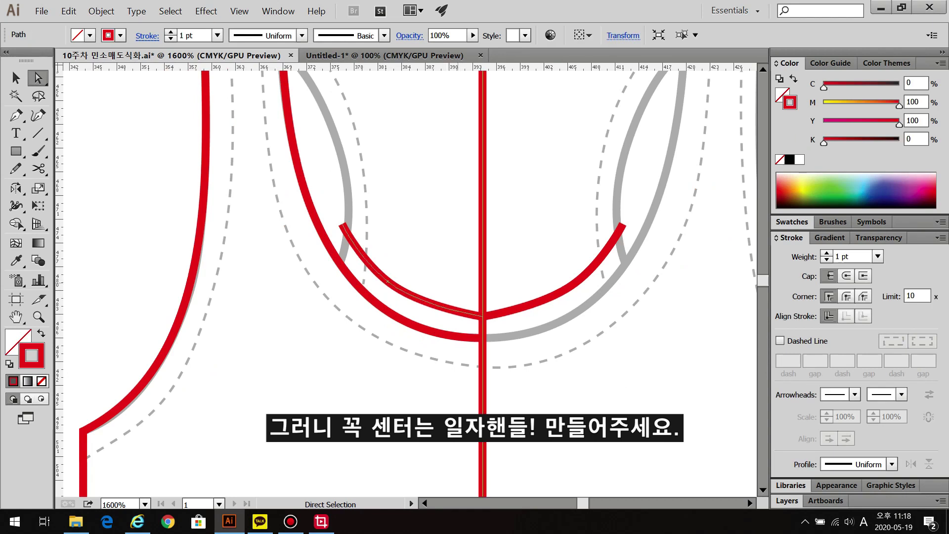
Delete both halves of the demonstration neckline above the front neckline
left_click(482, 316)
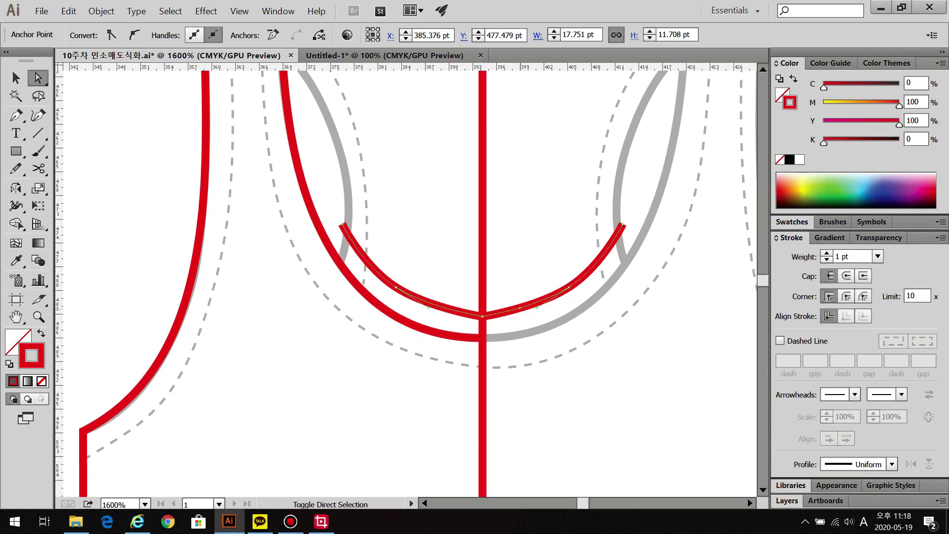
key("Delete")
key("Delete")
key("ctrl+minus")
key("ctrl+minus")
key("ctrl+minus")
key("ctrl+minus")
key("ctrl+minus")
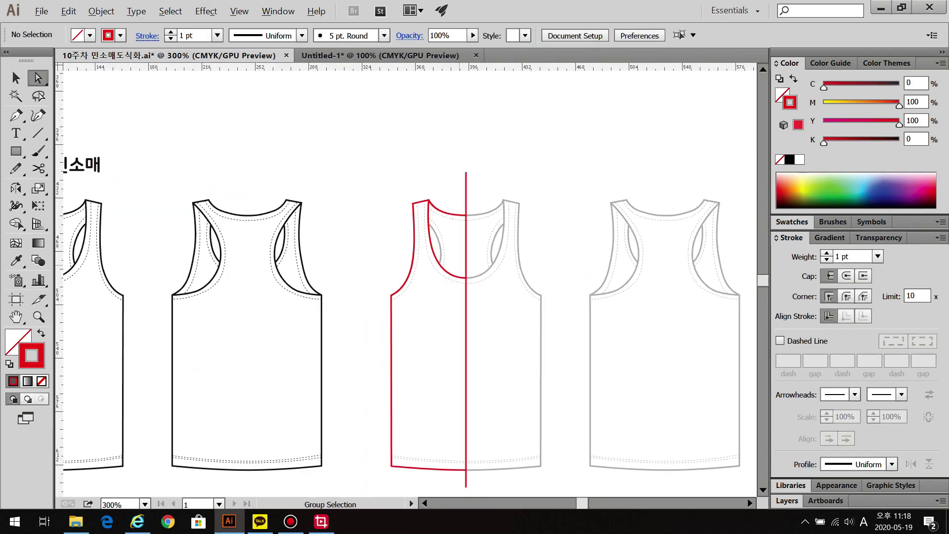
Trace the left inner armhole curve with the Pen tool, from the strap's inner edge down to the front neckline
key("ctrl+plus")
key("ctrl+plus")
key("ctrl+plus")
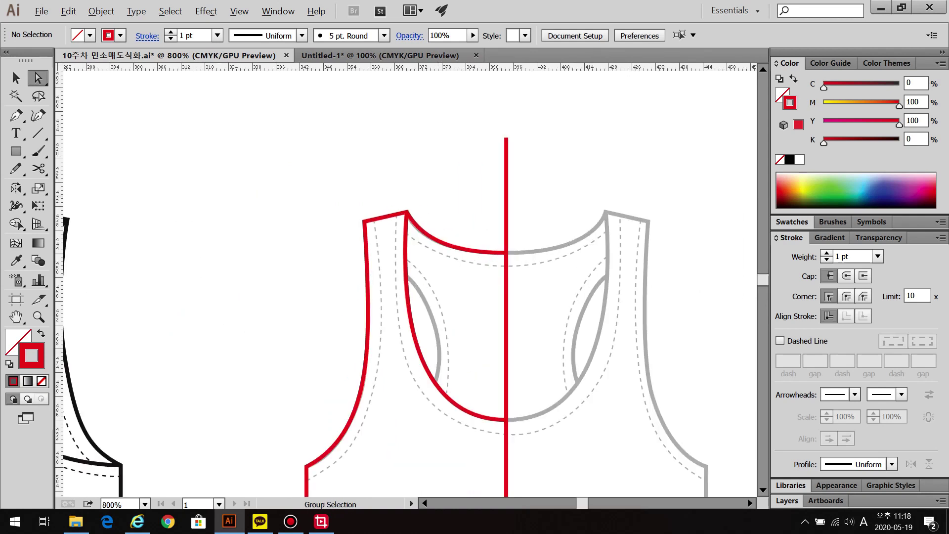
key("p")
key("ctrl+plus")
key("ctrl+plus")
left_click_drag(351, 208, 325, 140)
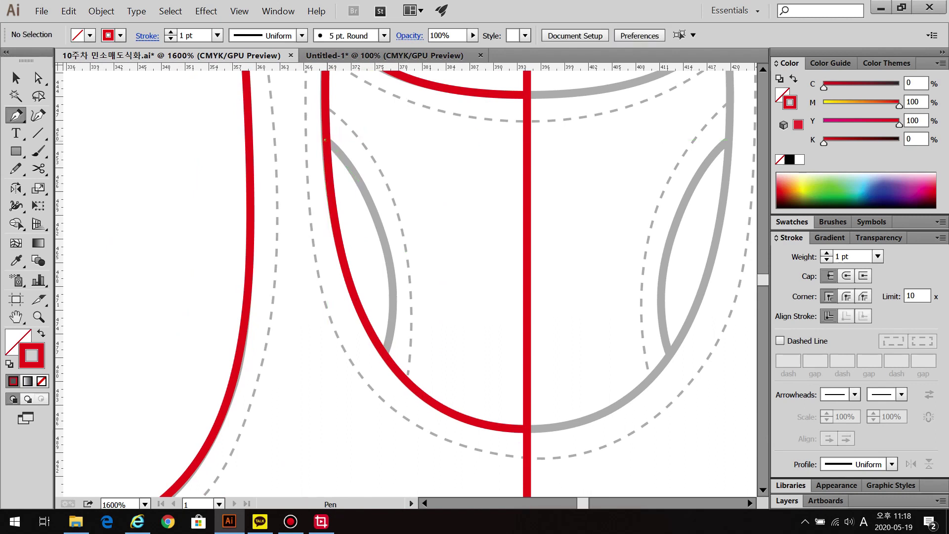
left_click(327, 141)
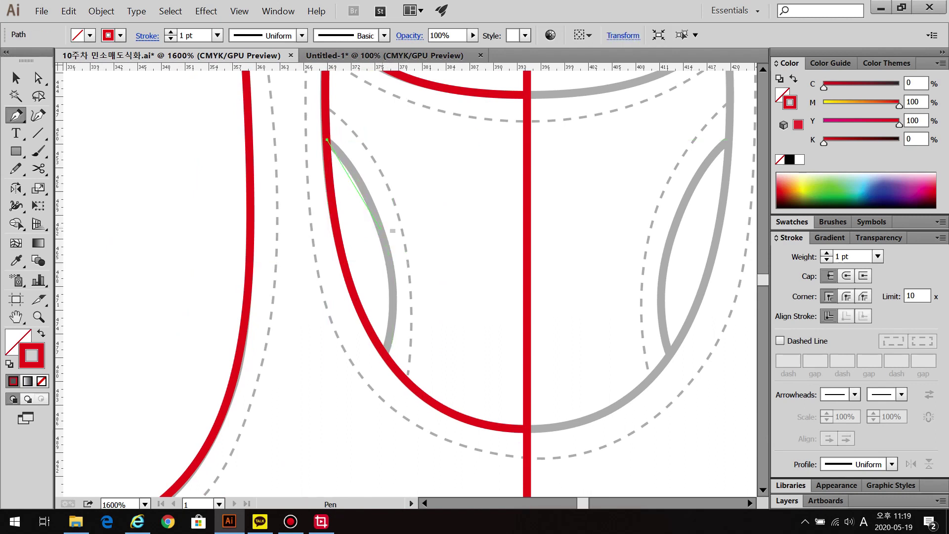
left_click_drag(390, 262, 398, 290)
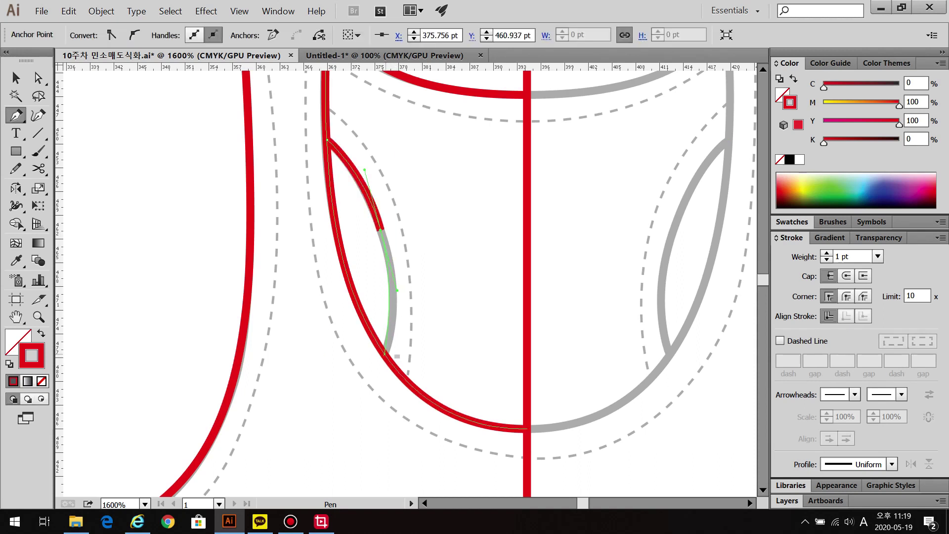
left_click_drag(385, 354, 378, 387)
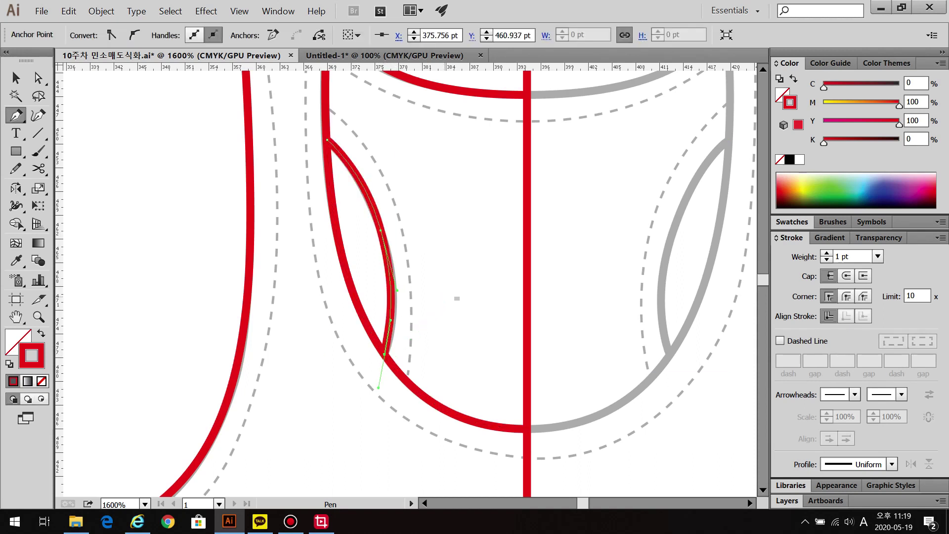
key("ctrl+shift+a")
Set the stroke for the stitch lines to a 0.3 pt dashed line with a 1 pt dash
left_click(848, 256)
type("0.3")
key("Return")
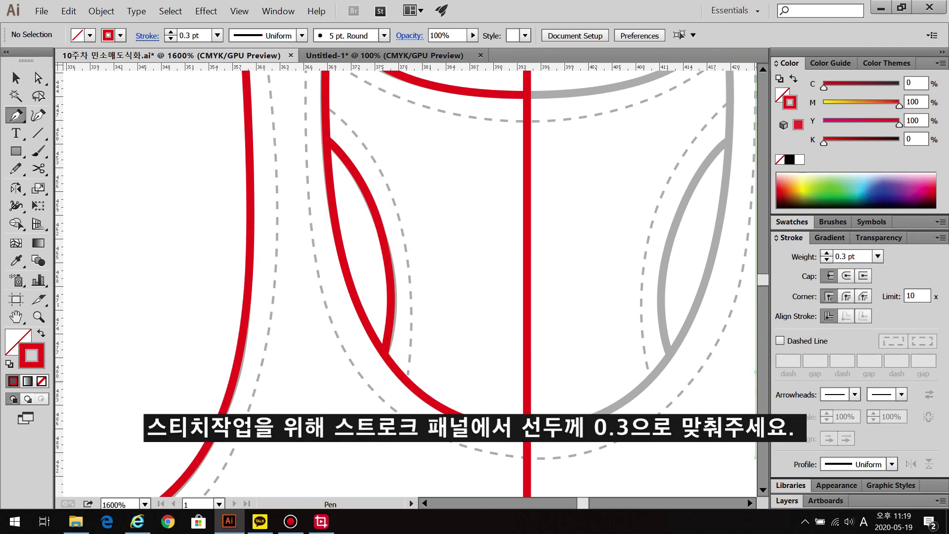
left_click(780, 340)
Trace the dashed stitch line along the left outer armhole, from the shoulder to the side seam
left_click_drag(478, 205, 470, 307)
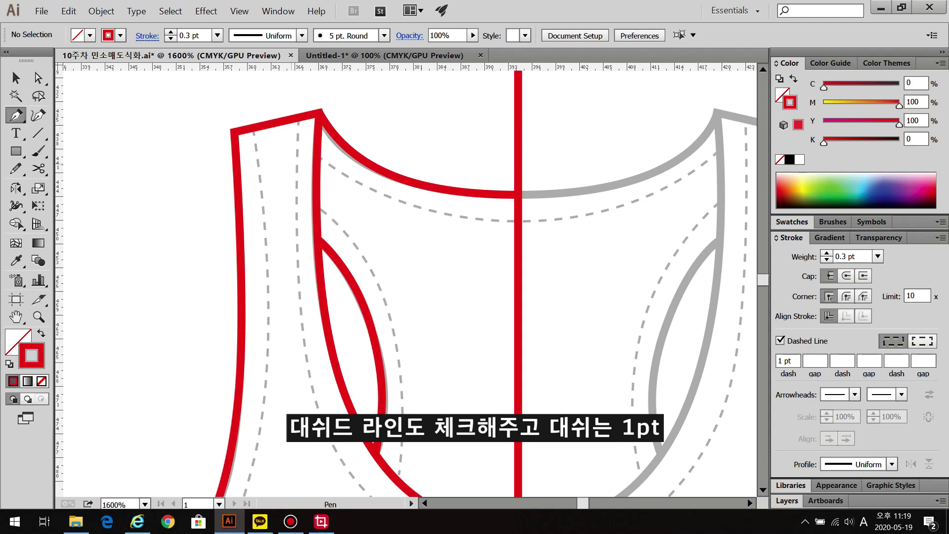
key("ctrl+minus")
key("ctrl+minus")
key("ctrl+minus")
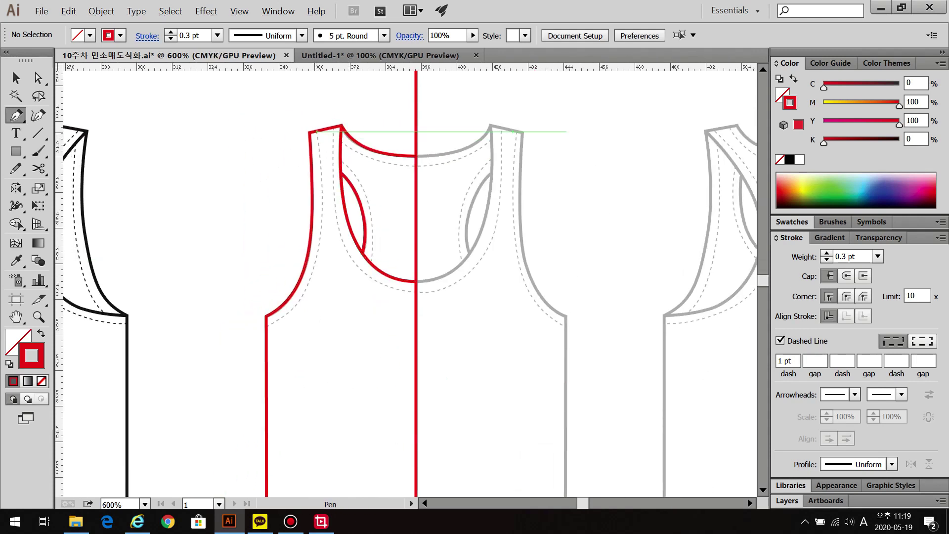
left_click(316, 132)
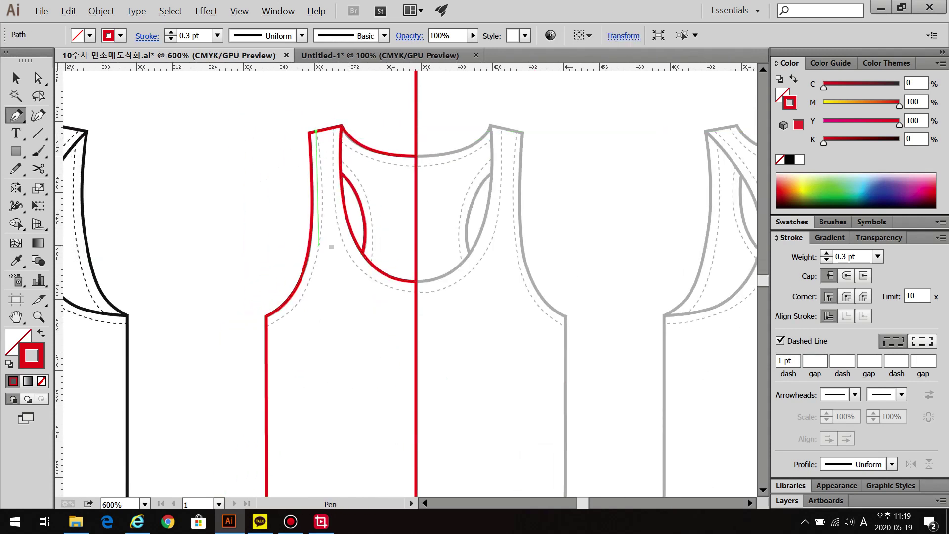
left_click_drag(275, 327, 322, 327)
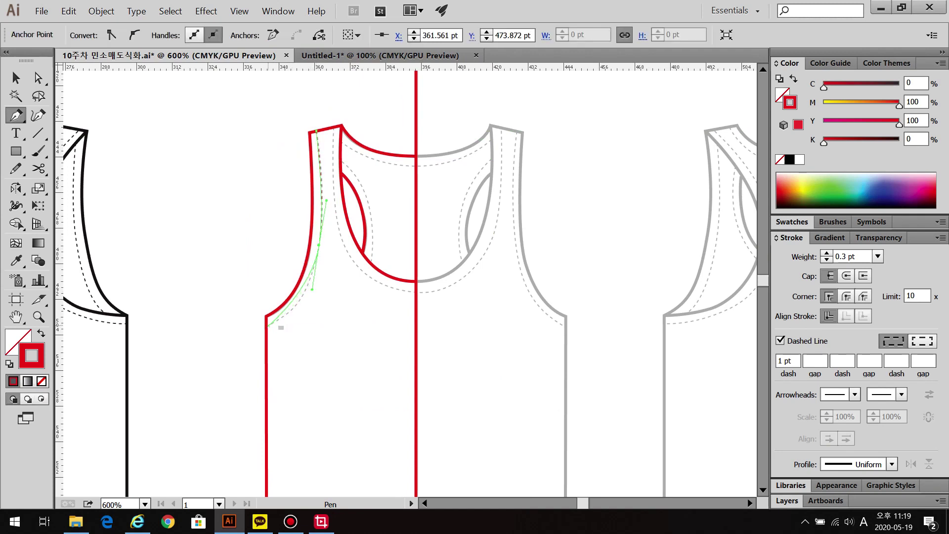
left_click_drag(266, 325, 249, 334)
key("ctrl+shift+a")
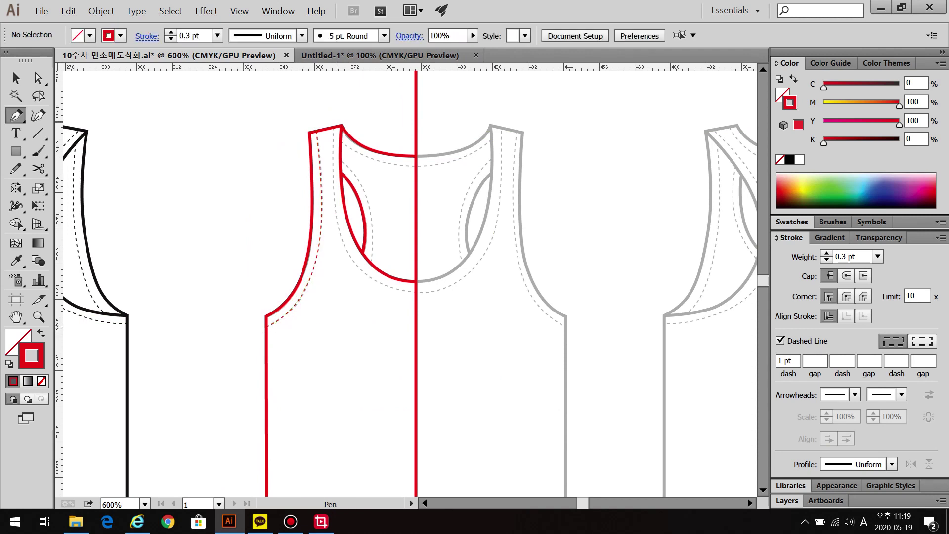
Trace the left front neckline stitch line from the shoulder to the centre line, ending with a horizontal handle
left_click(333, 127)
left_click(341, 235)
left_click_drag(416, 292, 461, 293)
left_click(539, 343, "ctrl")
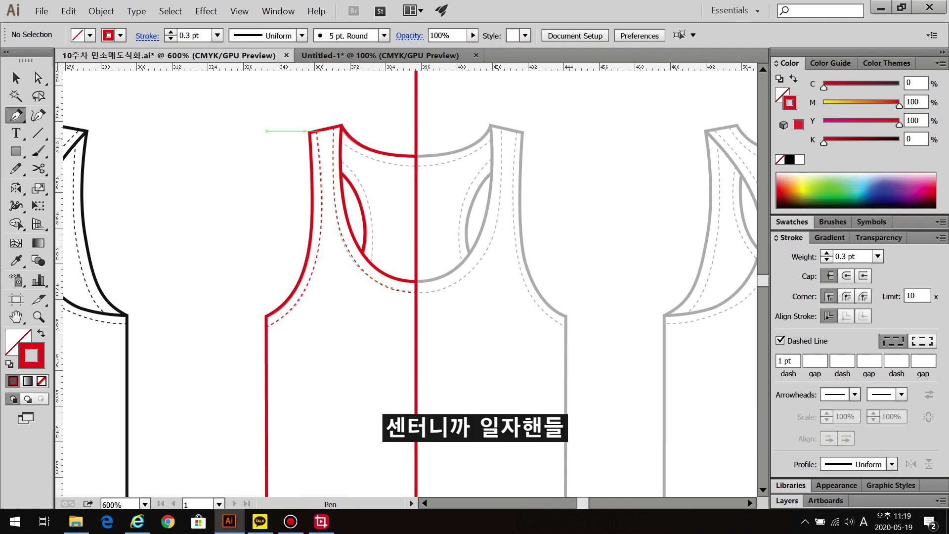
Trace the left back neckline stitch line from the centre line to the strap, starting with a horizontal handle
scroll(346, 157, "up", 2)
left_click_drag(488, 174, 522, 174)
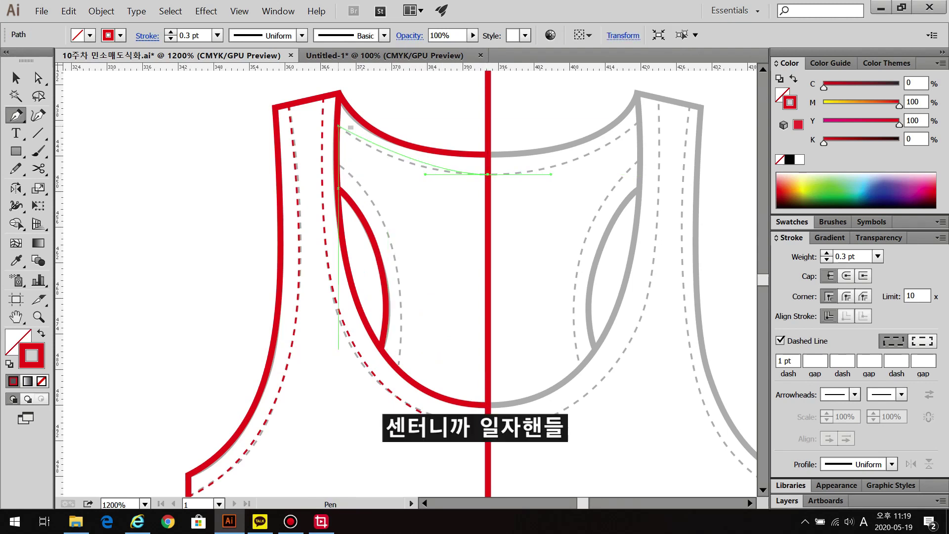
left_click(337, 126)
left_click_drag(334, 121, 309, 99)
left_click(420, 207, "ctrl")
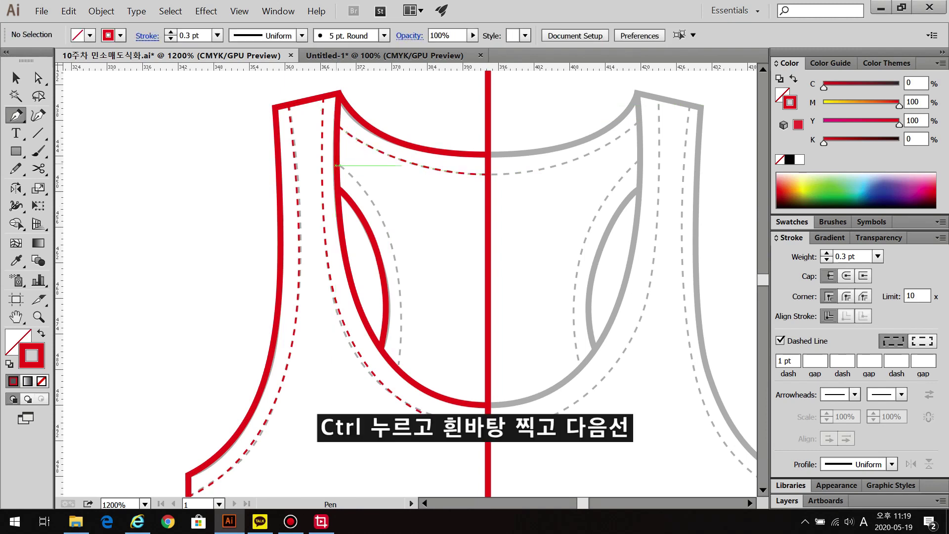
Trace the dashed stitch line beside the left inner armhole curve, ending on the front neckline
left_click(335, 160)
left_click_drag(391, 246, 423, 163)
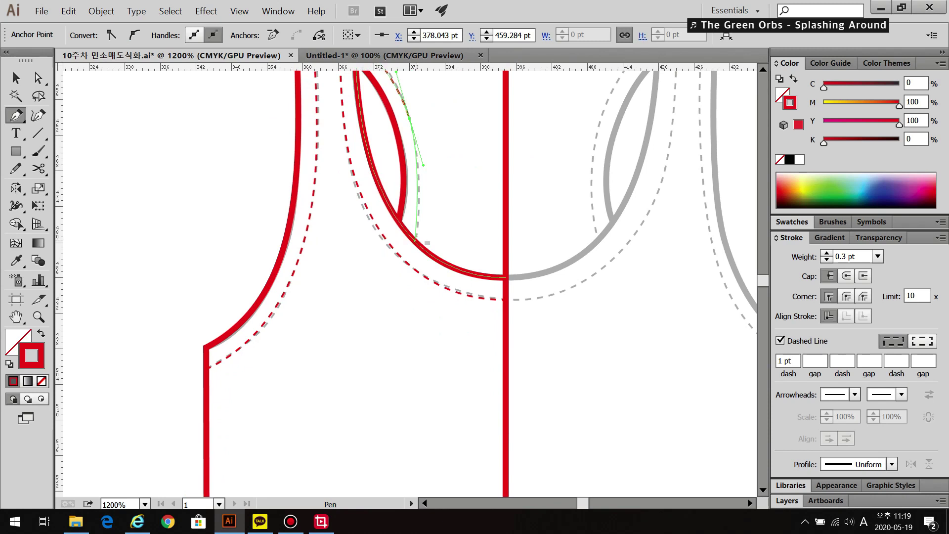
left_click(427, 243, "ctrl")
key("ctrl+minus")
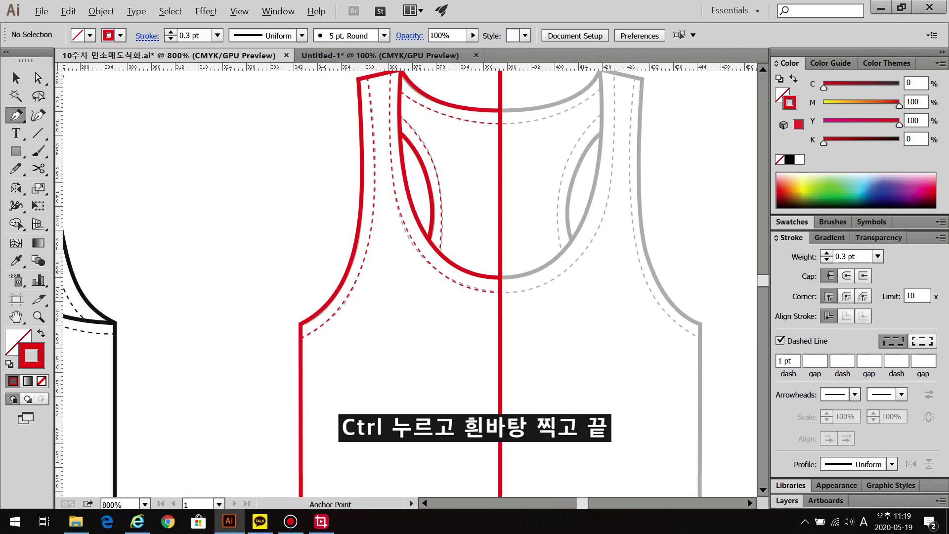
Trace the upper hem stitch line from the centre line to the left side seam, starting with a horizontal handle
left_click_drag(548, 321, 565, 164)
left_click_drag(577, 363, 589, 201)
scroll(525, 340, "up", 3)
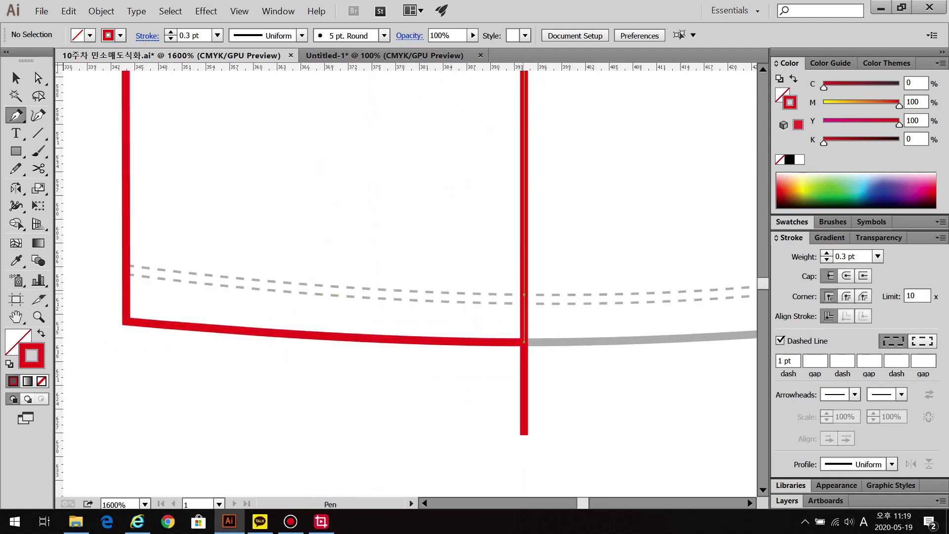
left_click_drag(524, 295, 653, 294)
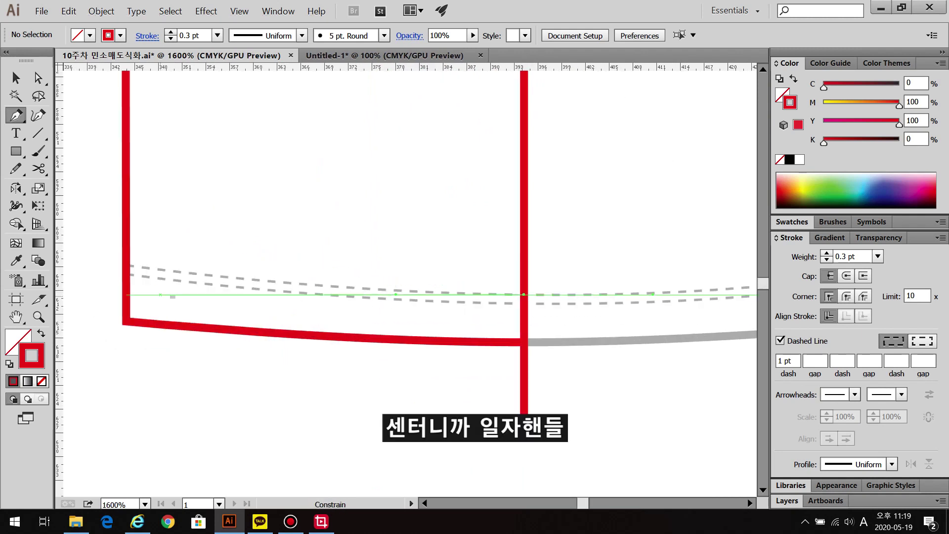
left_click(127, 256)
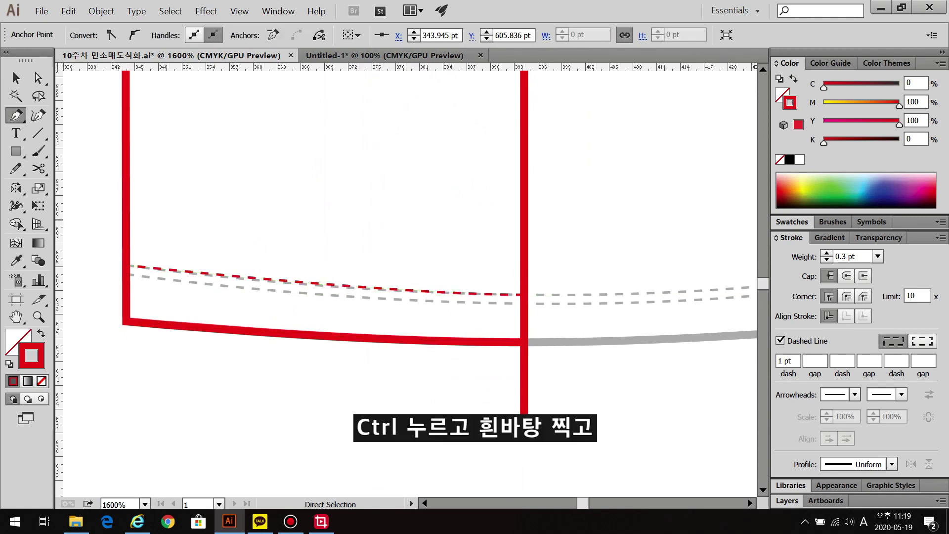
left_click(239, 225, "ctrl")
Copy the upper hem stitch line straight down onto the lower grey stitch line
left_click(16, 78)
left_click_drag(296, 280, 297, 289)
left_click(321, 335)
Delete the red vertical centre line of the armhole variation's front
key("ctrl+minus")
key("ctrl+minus")
key("ctrl+minus")
key("ctrl+minus")
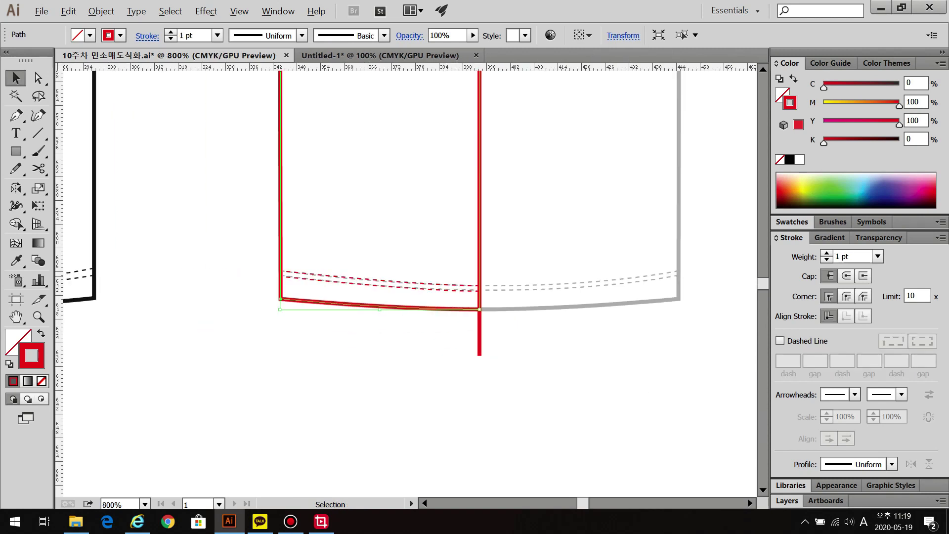
left_click(448, 297)
key("Delete")
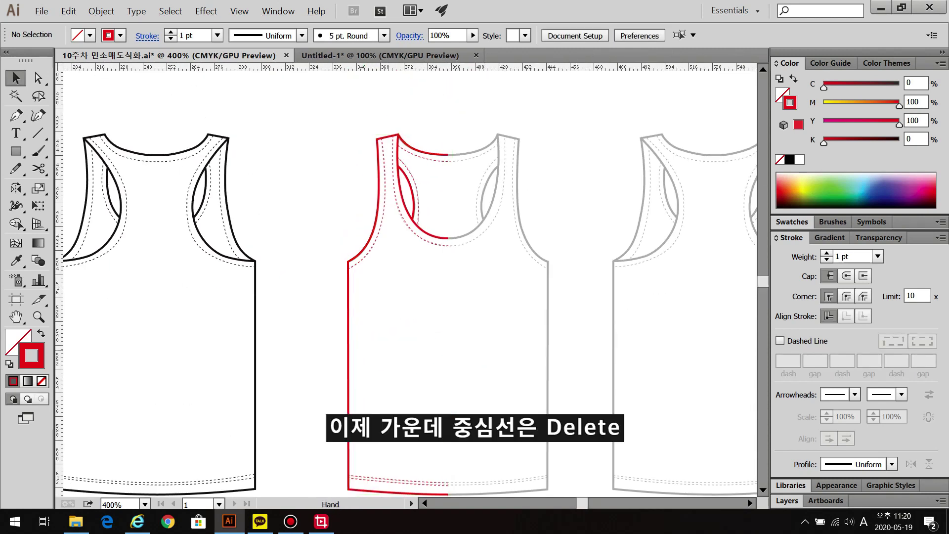
Select the whole traced left half and reflect a copy across the vertical axis at the neckline's centre anchor point
left_click_drag(405, 297, 374, 276)
left_click_drag(300, 92, 425, 404)
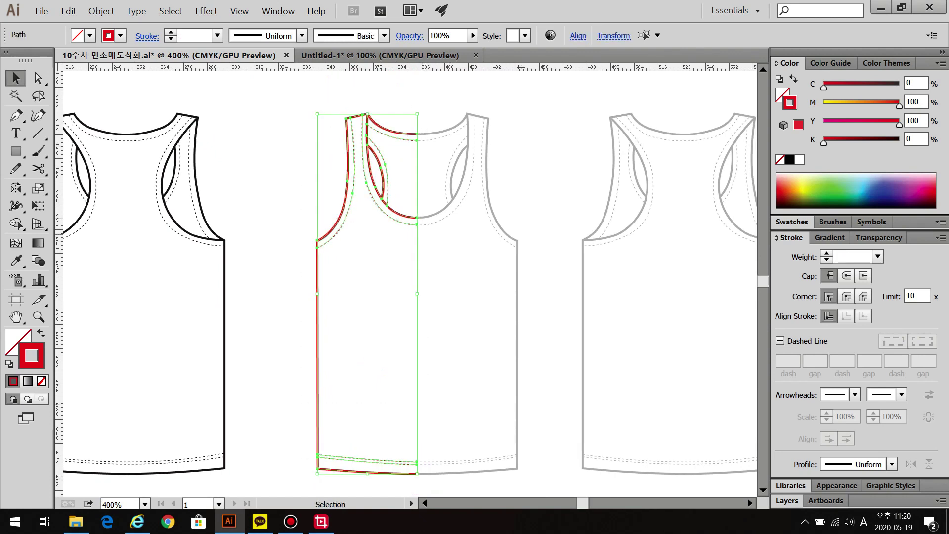
key("ctrl+plus")
key("ctrl+plus")
key("o")
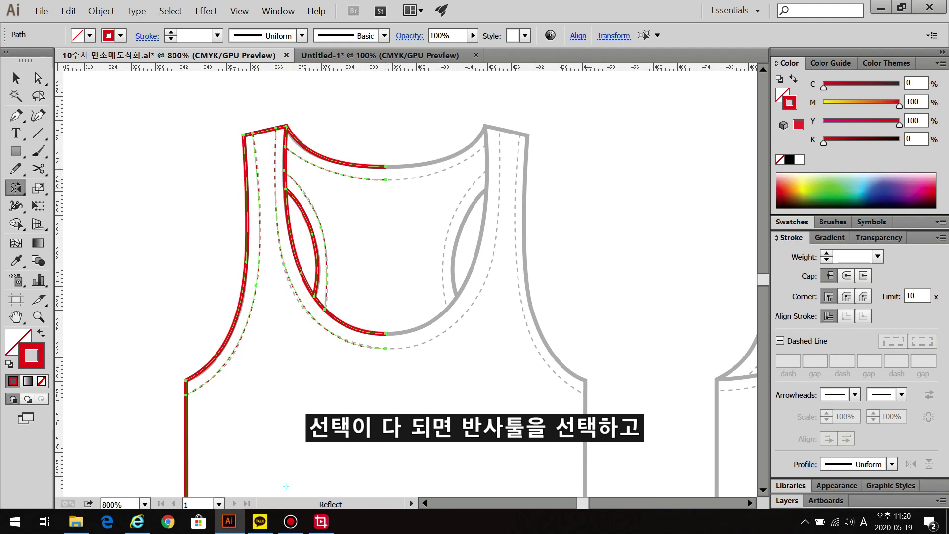
left_click(386, 166, "alt")
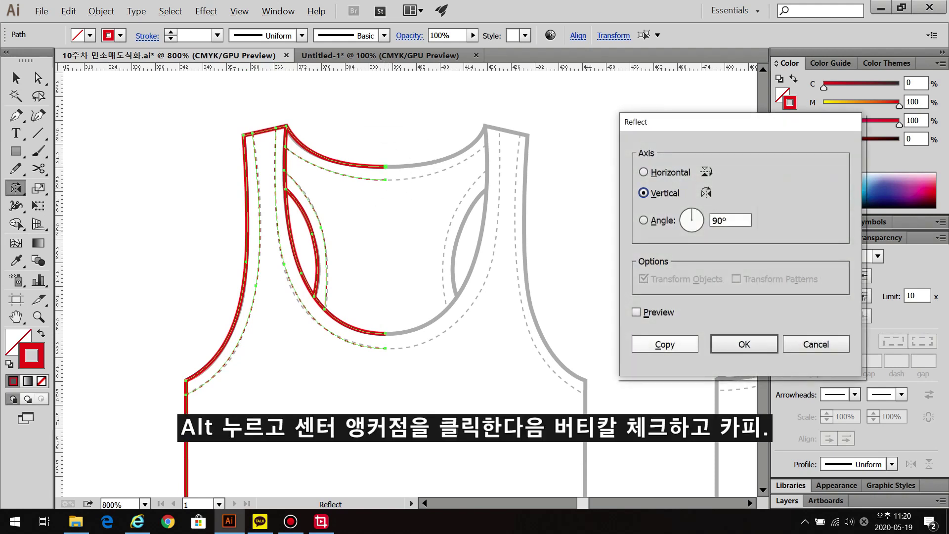
left_click(663, 341)
key("a")
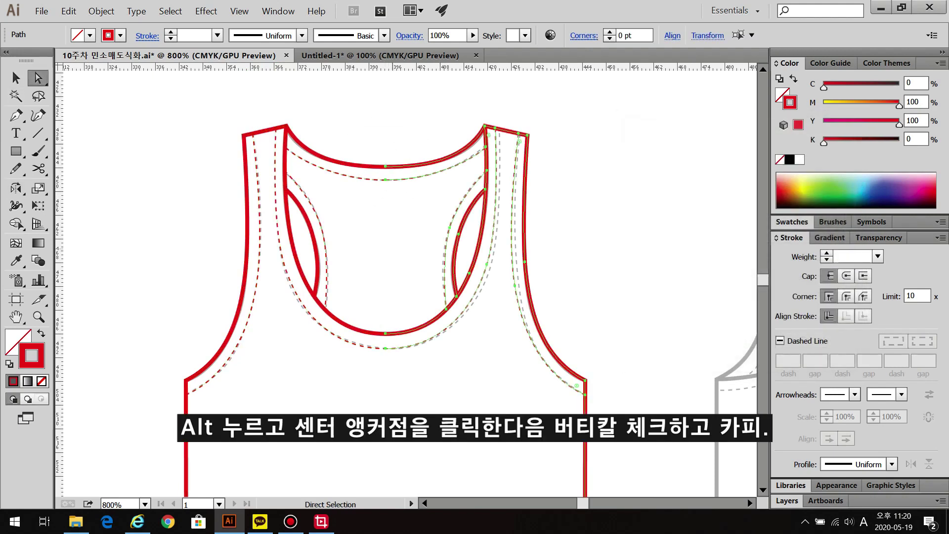
Join the mirrored neckline stitch lines at their overlapping centre anchor points
key("ctrl+shift+a")
scroll(375, 143, "up", 3)
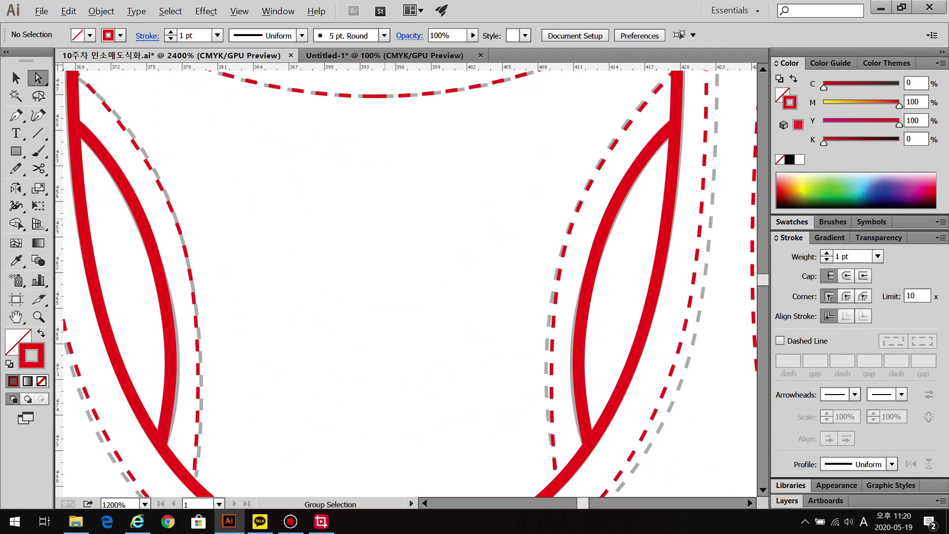
mouse_move(396, 197)
left_mouse_down()
mouse_move(419, 237)
mouse_move(418, 277)
left_mouse_up()
left_click_drag(411, 346, 421, 185)
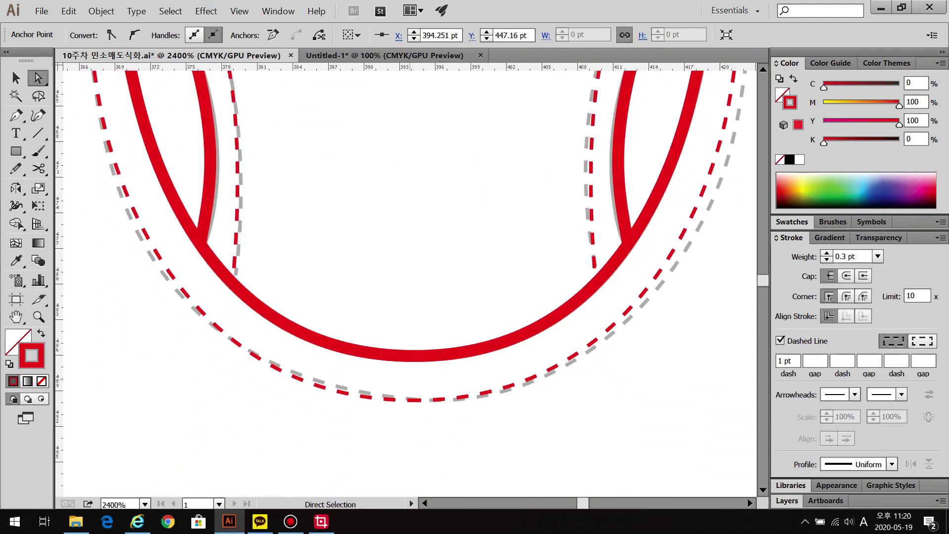
left_click_drag(389, 385, 445, 433)
key("Delete")
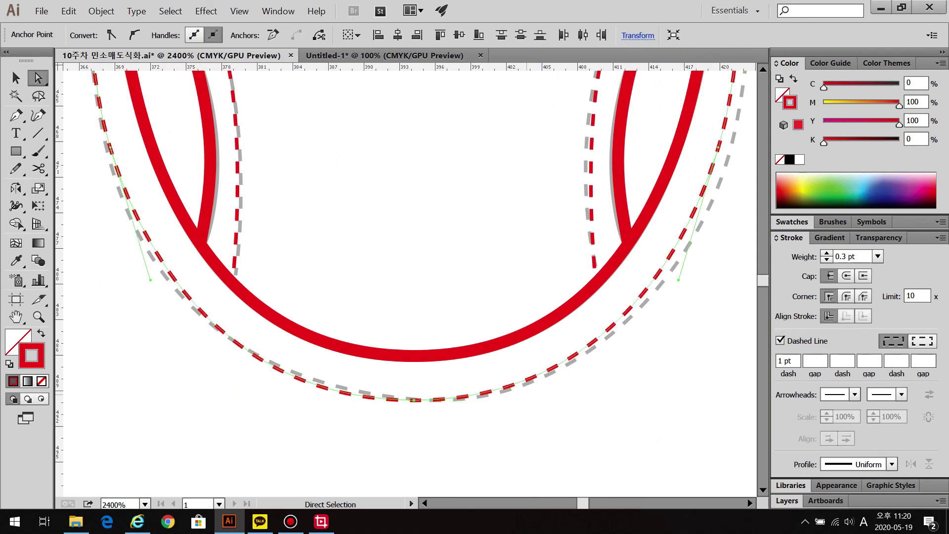
Join the mirrored halves of the hem stitch lines and the hem outline at their centre anchor points
key("ctrl+minus")
key("ctrl+minus")
key("ctrl+minus")
key("ctrl+minus")
key("ctrl+plus")
key("ctrl+plus")
key("ctrl+plus")
scroll(405, 280, "down", 10)
key("ctrl+plus")
left_click_drag(416, 322, 452, 342)
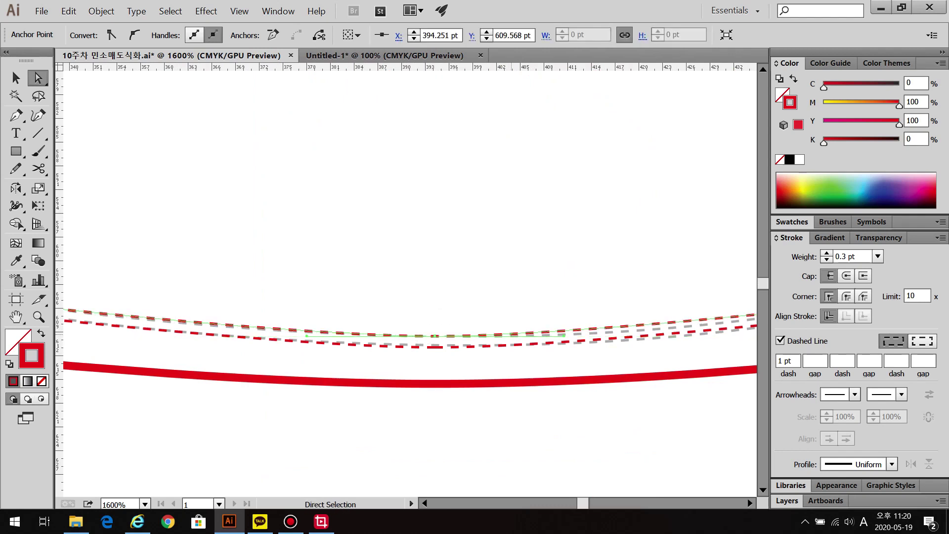
key("Down")
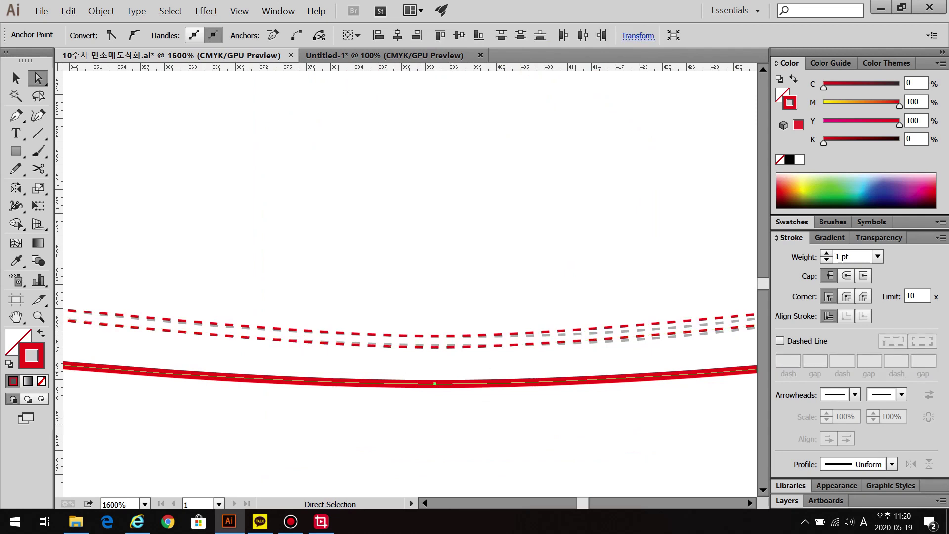
key("ctrl+shift+a")
Copy the armhole variation's red front body outline horizontally onto the grey back template
key("ctrl+minus")
key("ctrl+minus")
key("ctrl+minus")
key("ctrl+minus")
key("ctrl+minus")
key("ctrl+minus")
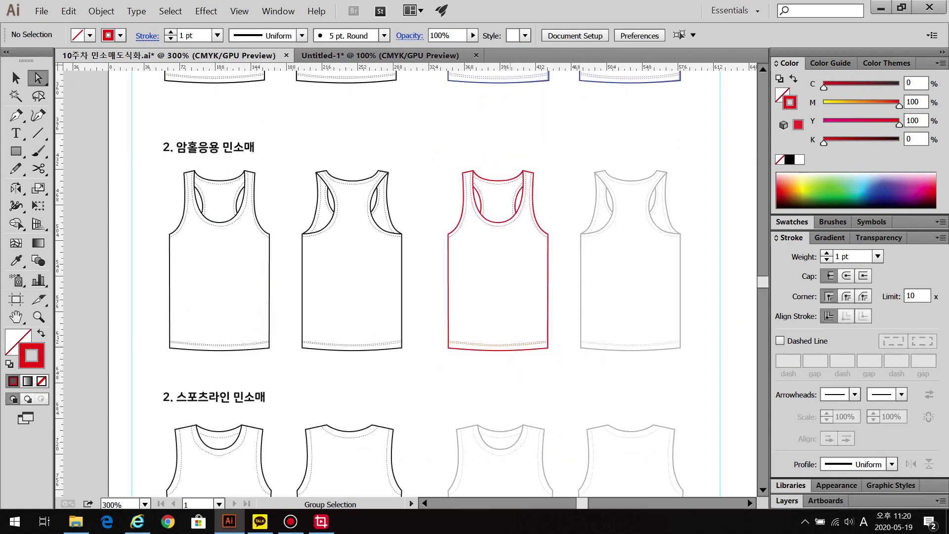
key("v")
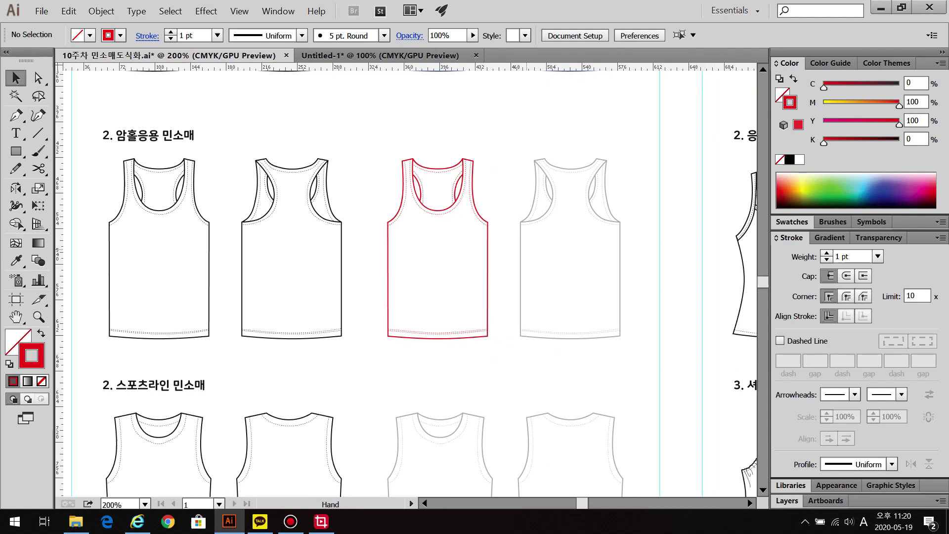
scroll(406, 279, "right", 3)
left_click(316, 272)
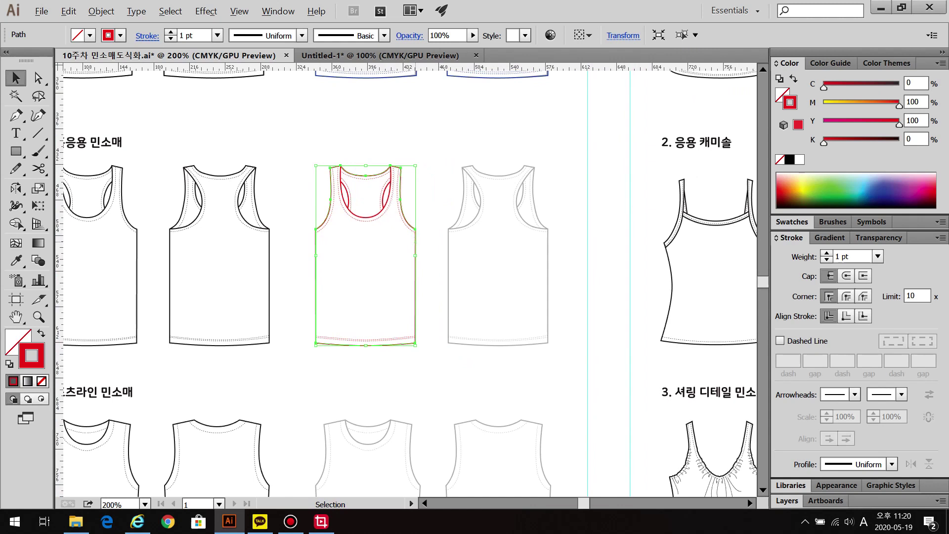
left_click_drag(315, 272, 447, 271)
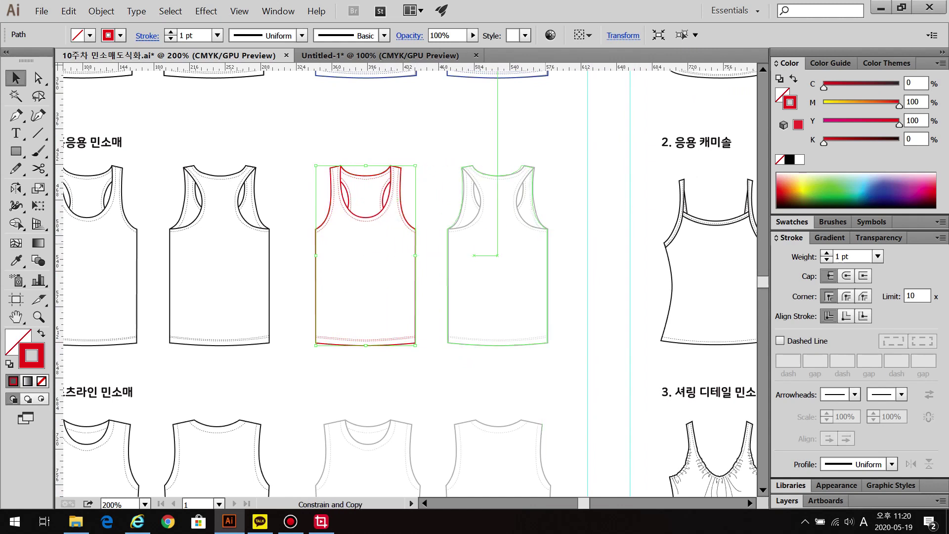
left_click_drag(497, 255, 498, 255)
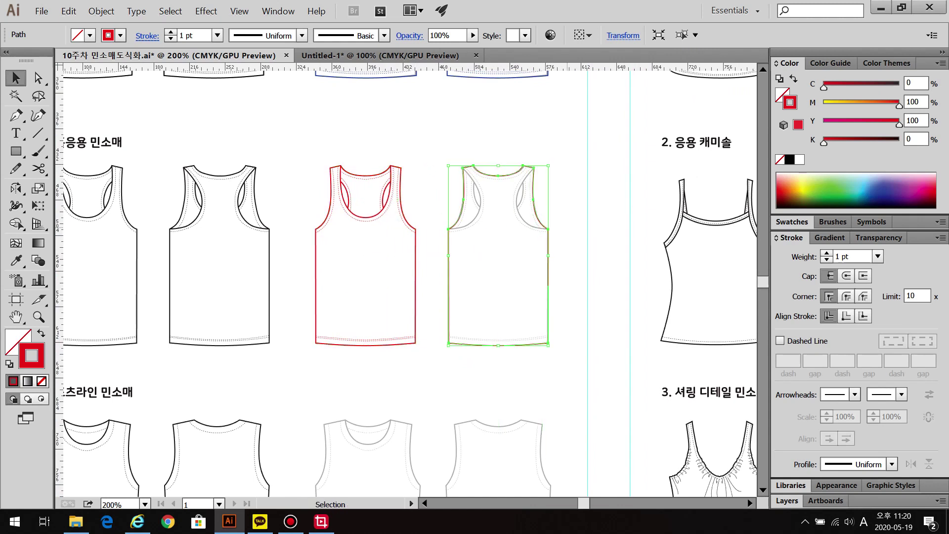
key("ctrl+shift+a")
Trace the left racerback armhole curve and the curved inner edge of its opening on the back with the Pen tool
scroll(569, 215, "up", 3)
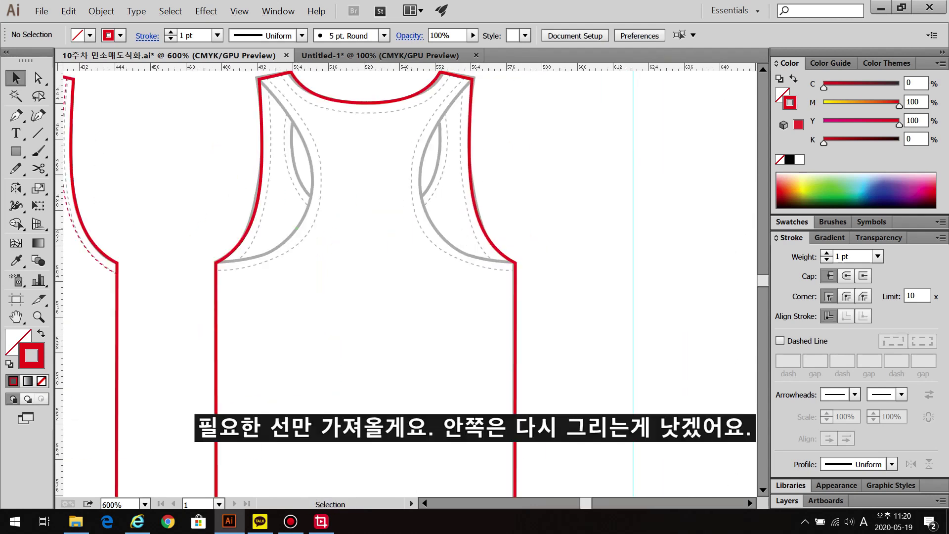
scroll(298, 225, "down", 1)
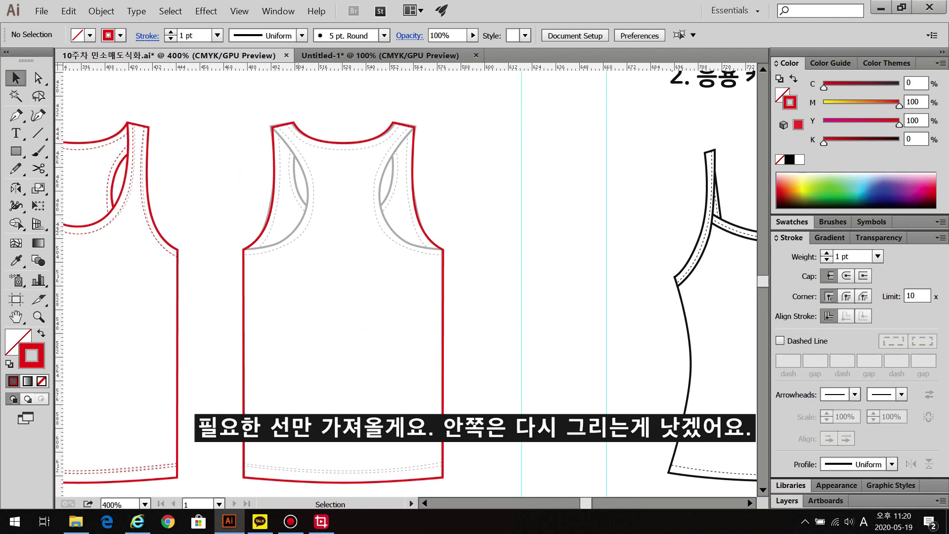
left_click(16, 115)
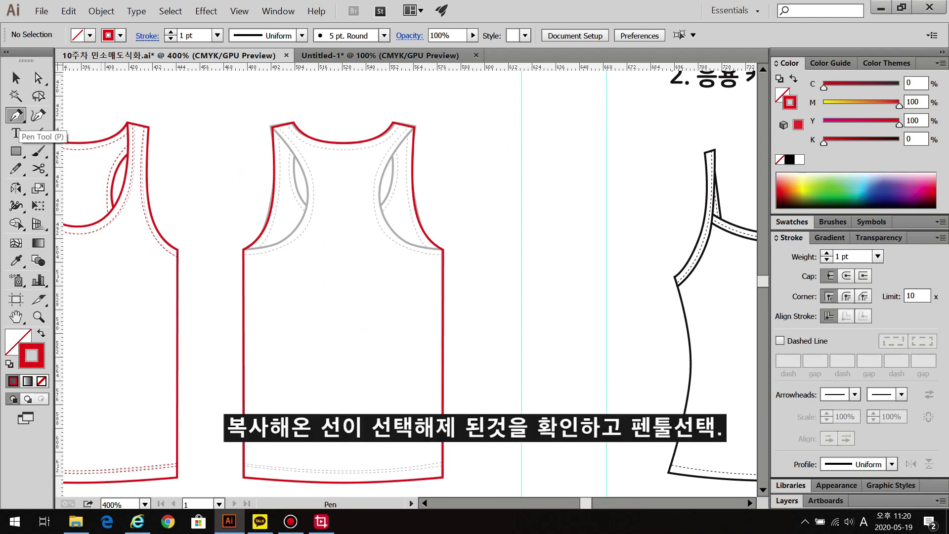
scroll(269, 152, "up", 2)
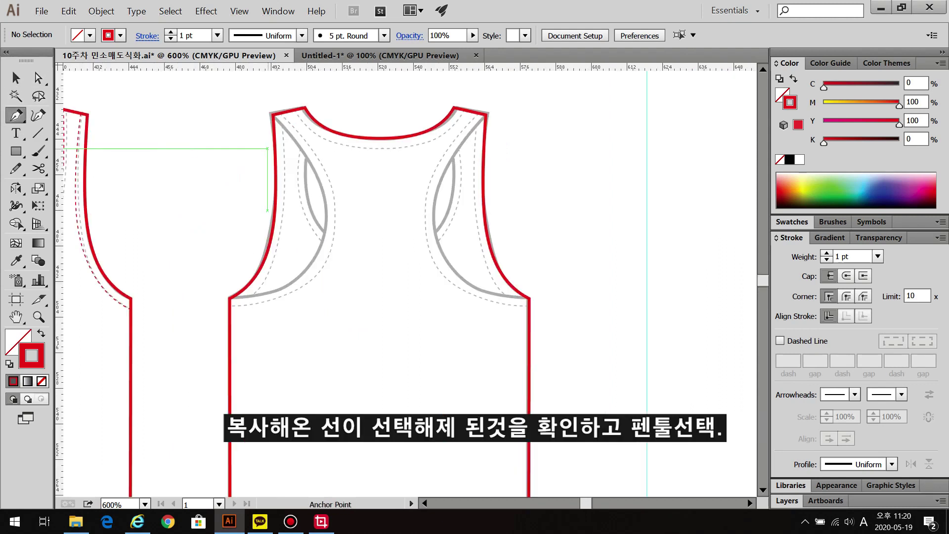
left_click(276, 103)
left_click_drag(347, 239, 349, 300)
left_click_drag(217, 346, 174, 360)
left_click(252, 261)
left_click(179, 262, "ctrl")
left_click(349, 173)
left_click_drag(374, 271, 405, 304)
left_click(420, 258, "ctrl")
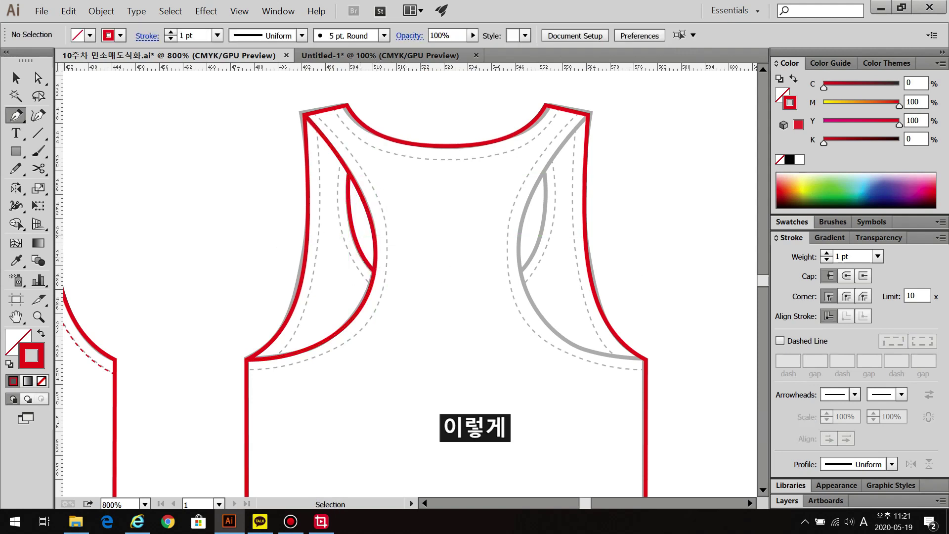
Trace the right racerback armhole curve down to the underarm corner and the curved inner edge of its opening
left_click(588, 114)
left_click_drag(517, 231, 519, 323)
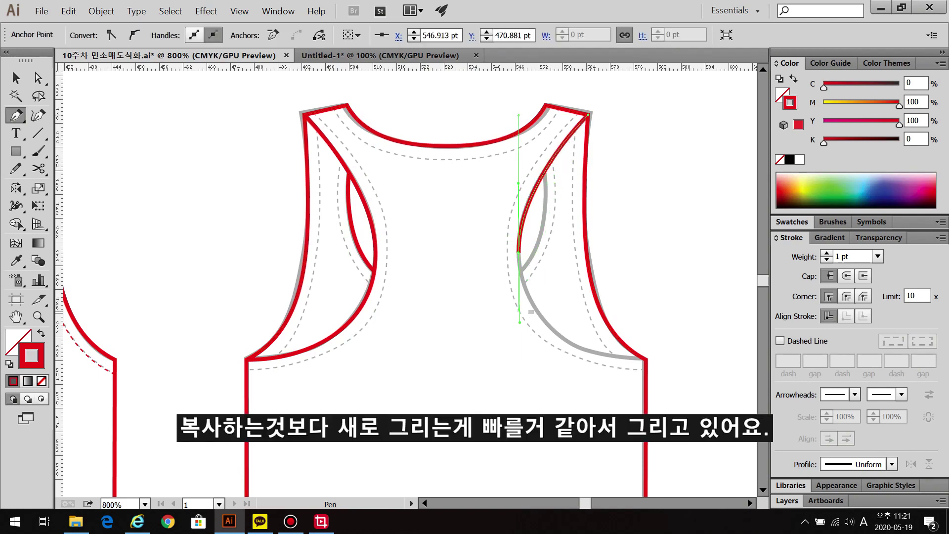
left_click_drag(645, 360, 709, 355)
key("Escape")
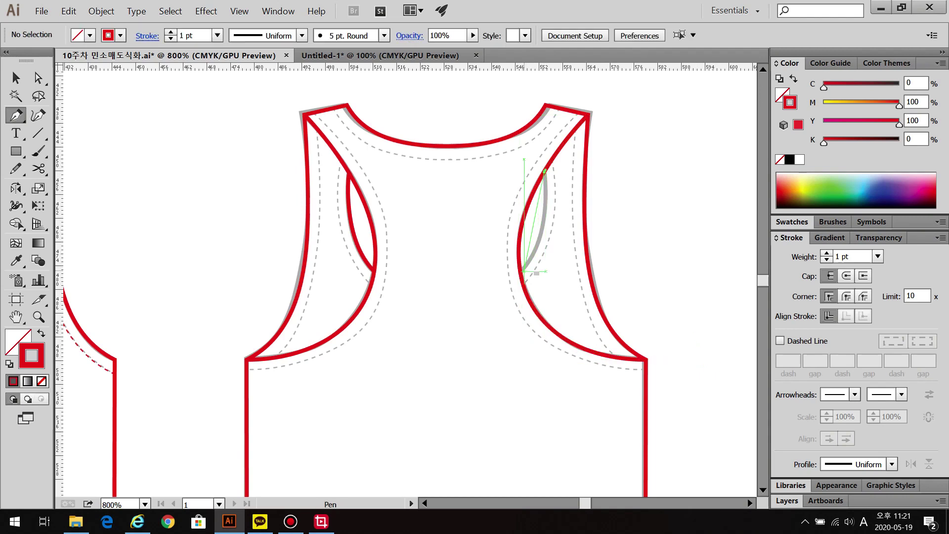
left_click(520, 271)
left_click_drag(521, 271, 500, 296)
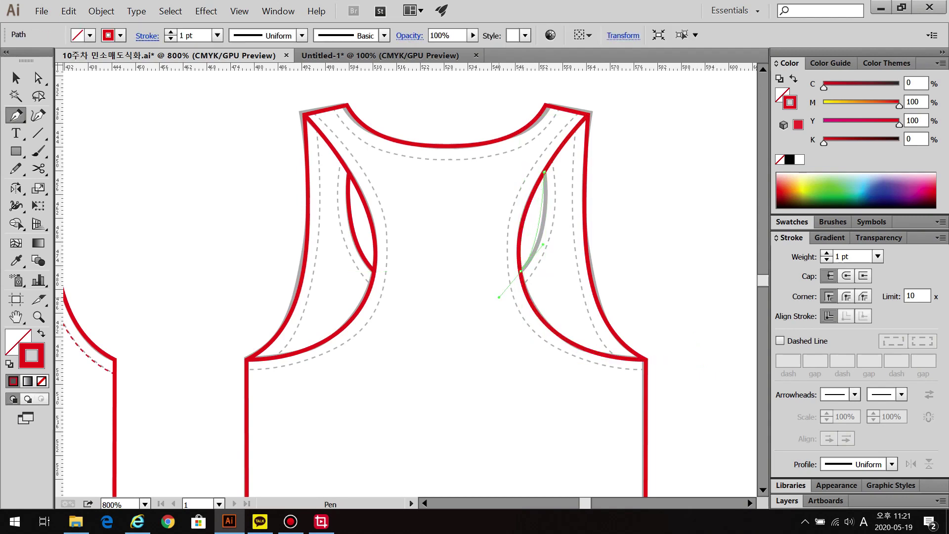
key("Escape")
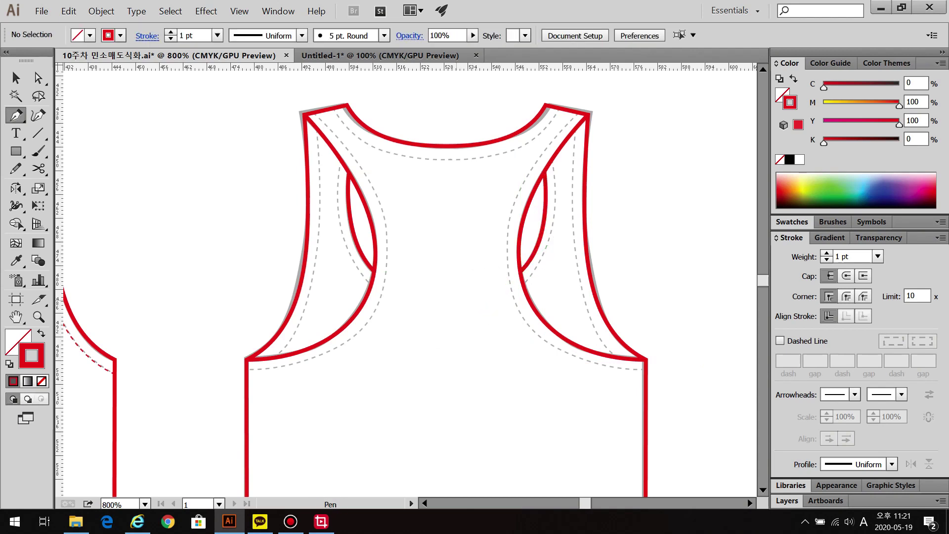
Trace the back neckline stitch line with a 0.3 pt dashed stroke using a 1 pt dash
type("0.3")
key("Return")
left_click(780, 341)
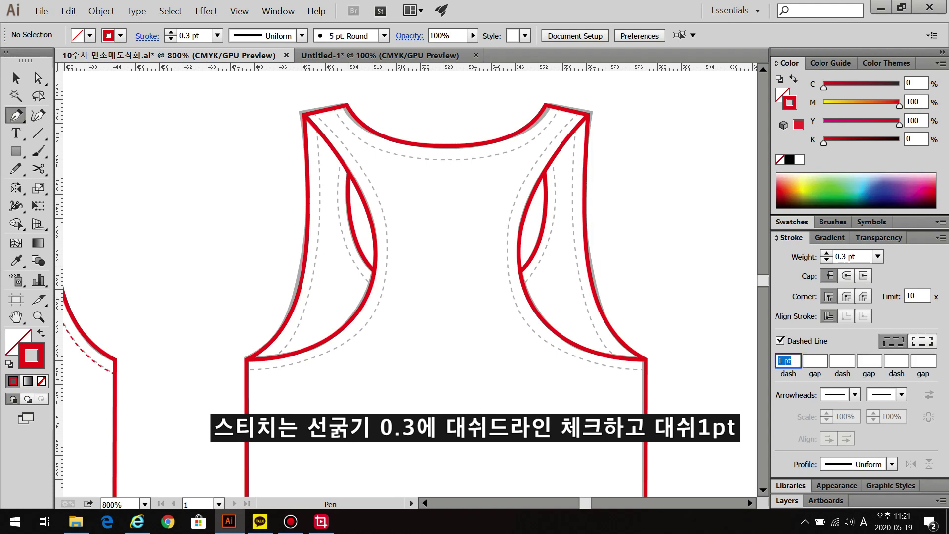
type("1")
key("Return")
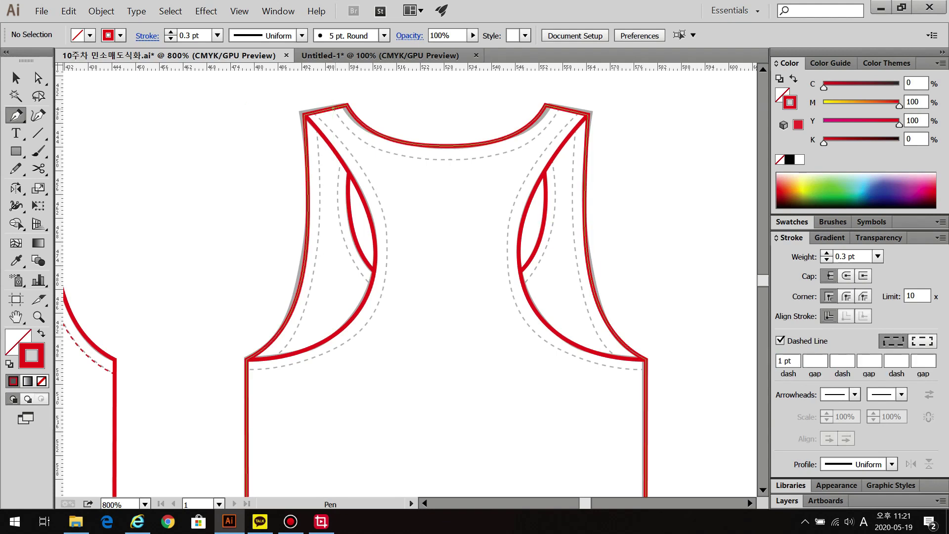
left_click(450, 159)
left_click_drag(445, 160, 538, 160)
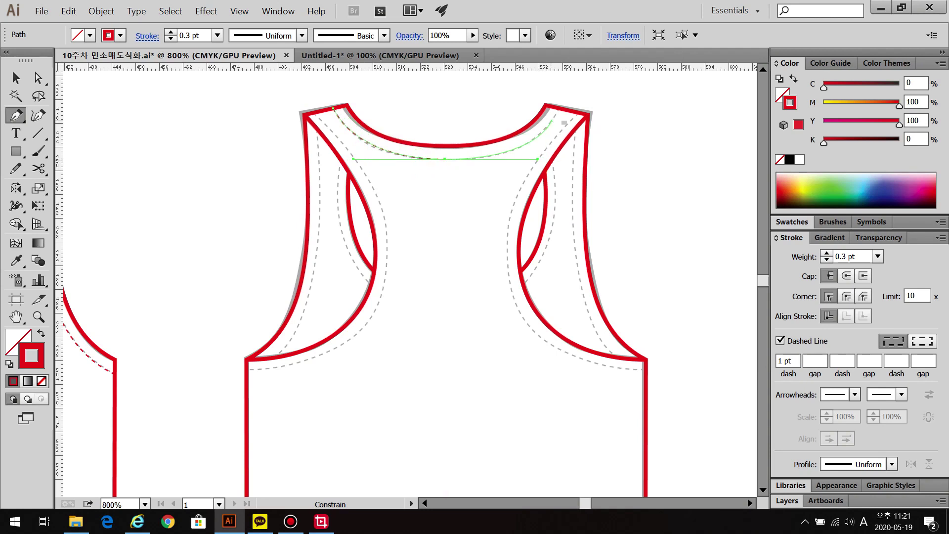
left_click(558, 109)
left_click(572, 119, "ctrl")
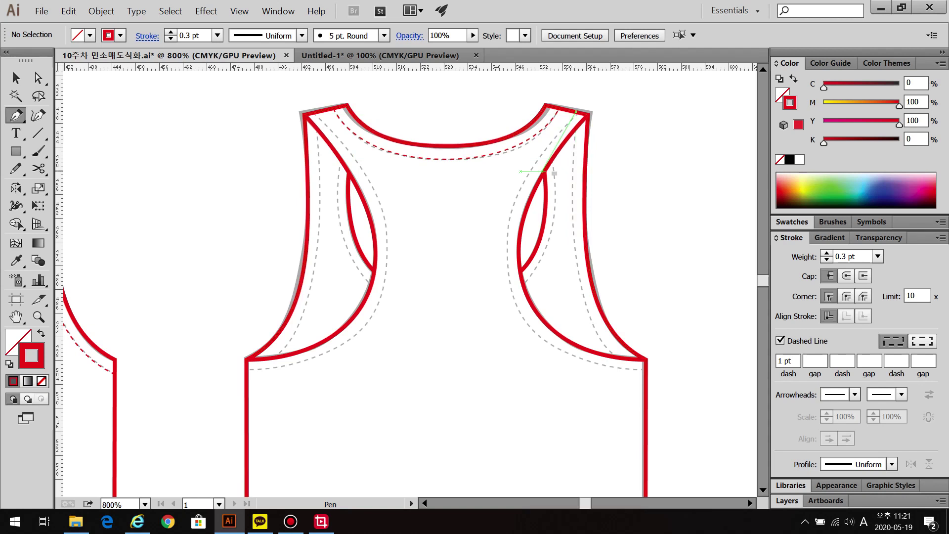
Trace the dashed stitch lines along the right racerback armhole curve and the inner edge of its opening
left_click(576, 112)
left_click_drag(507, 230, 503, 279)
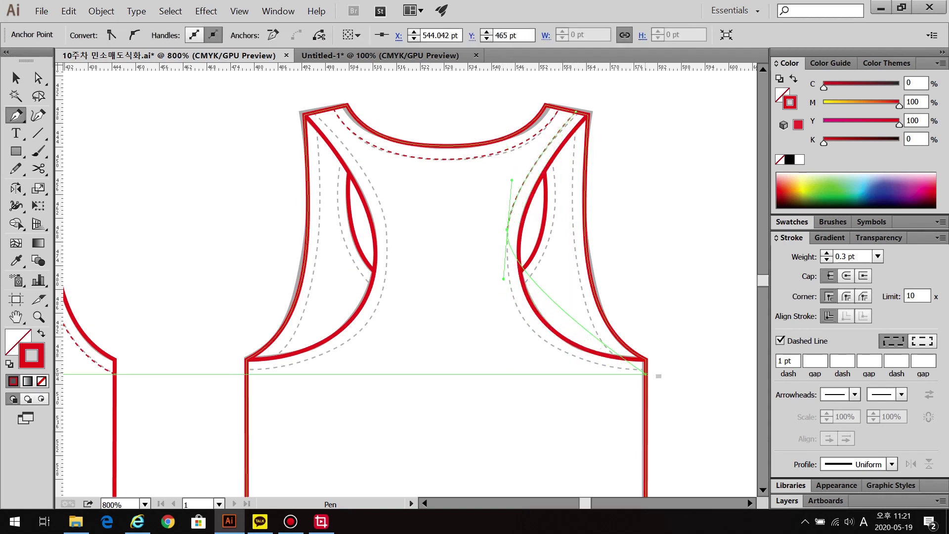
mouse_move(645, 372)
left_mouse_down()
mouse_move(755, 376)
mouse_move(642, 384)
left_mouse_up()
left_click(641, 384, "ctrl")
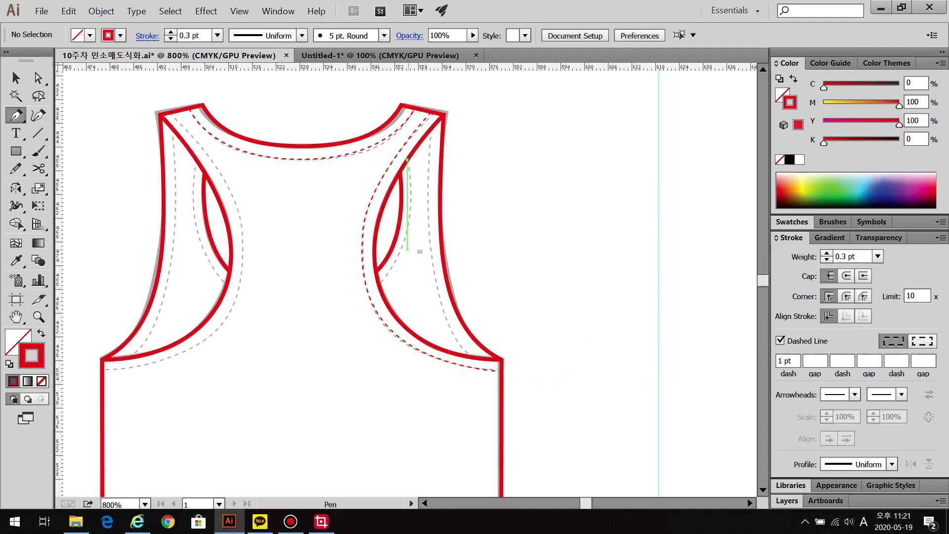
left_click(407, 159)
left_click_drag(389, 252, 391, 283)
left_click(437, 129, "ctrl")
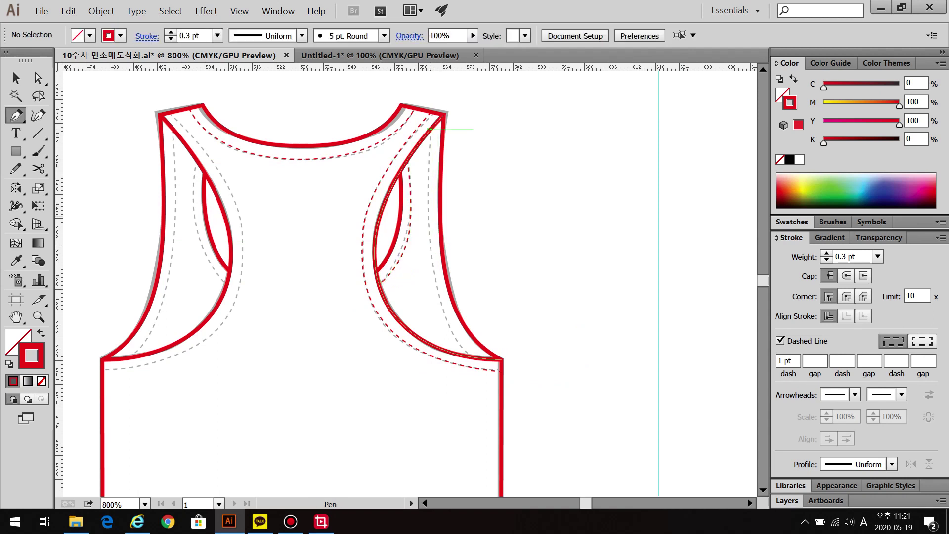
Trace the dashed stitch line running inside the outer right armhole edge from the shoulder to the underarm
left_click(431, 130)
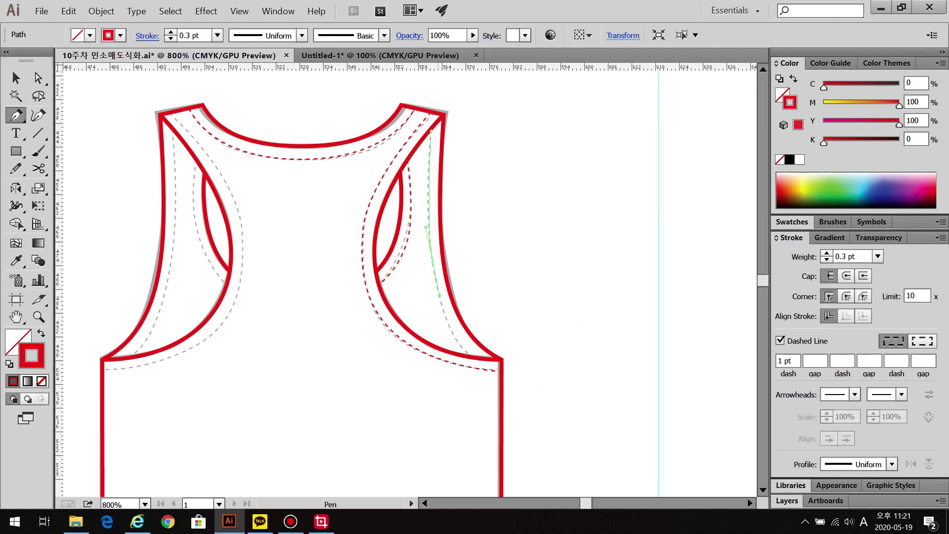
left_click_drag(470, 342, 477, 357)
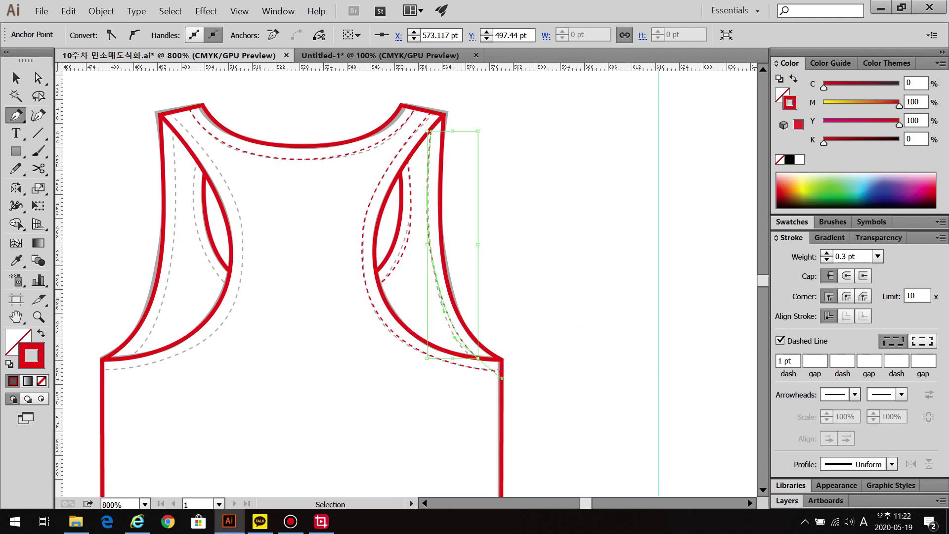
key("ctrl+shift+a")
Refine the outer right armhole stitch line by adjusting its curve handles and lower end anchor to match the grey template
left_click_drag(396, 257, 514, 247)
key("a")
left_click(573, 327)
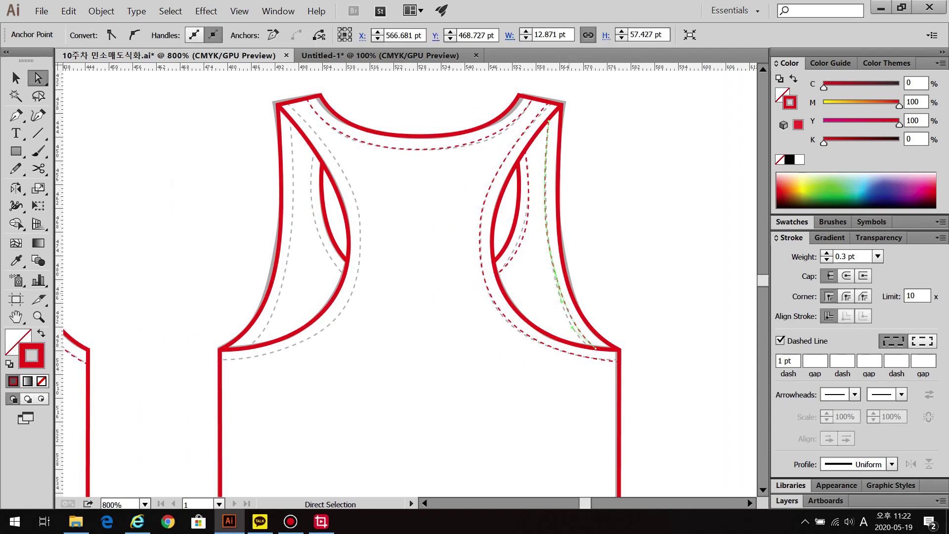
scroll(561, 296, "up", 3)
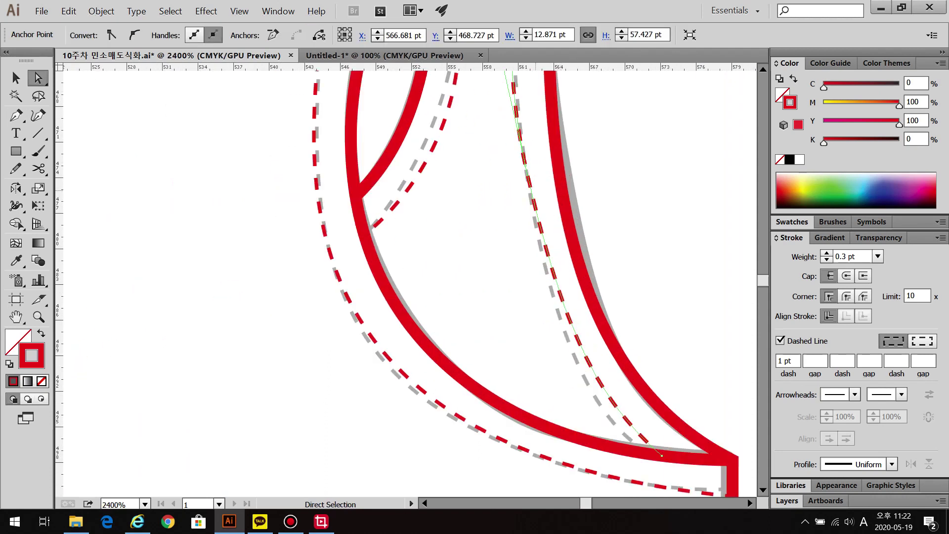
left_click(530, 181)
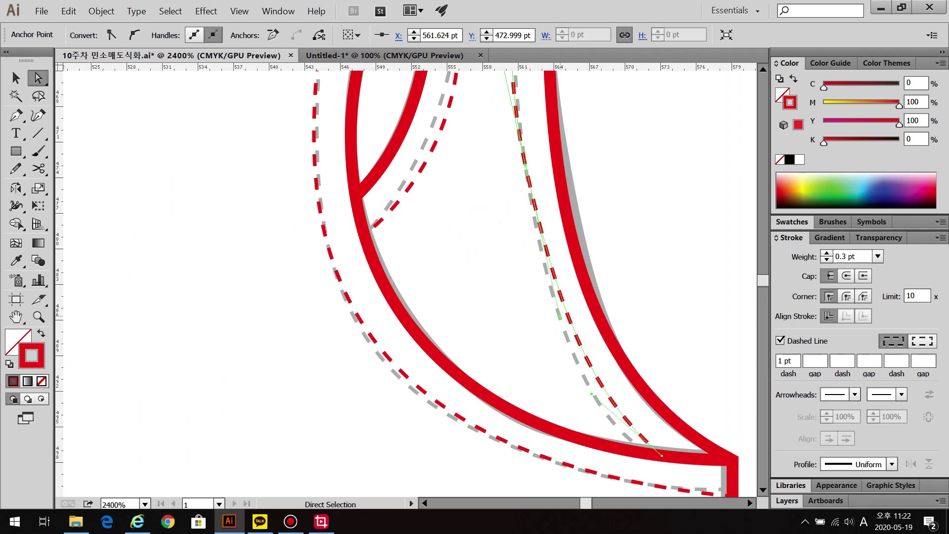
left_click_drag(560, 315, 552, 324)
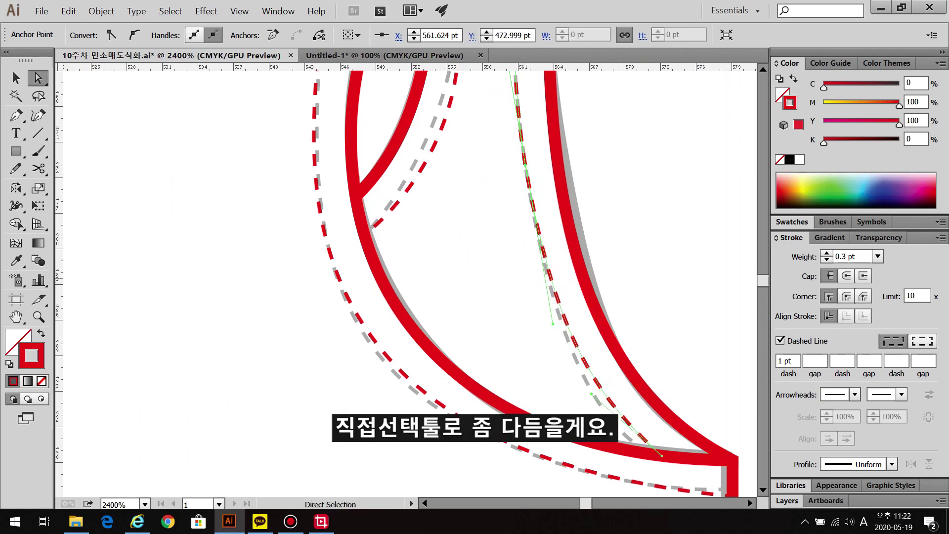
left_click_drag(591, 394, 585, 391)
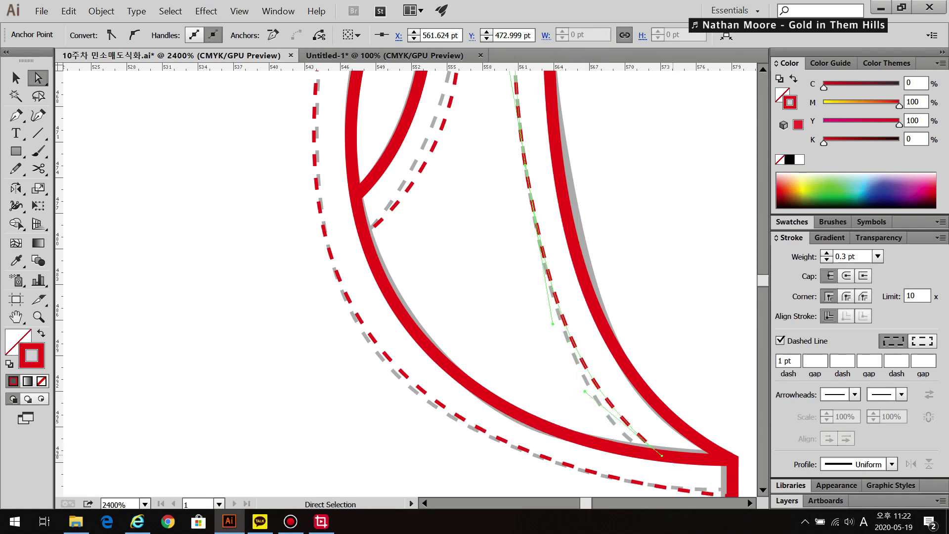
left_click_drag(662, 455, 646, 451)
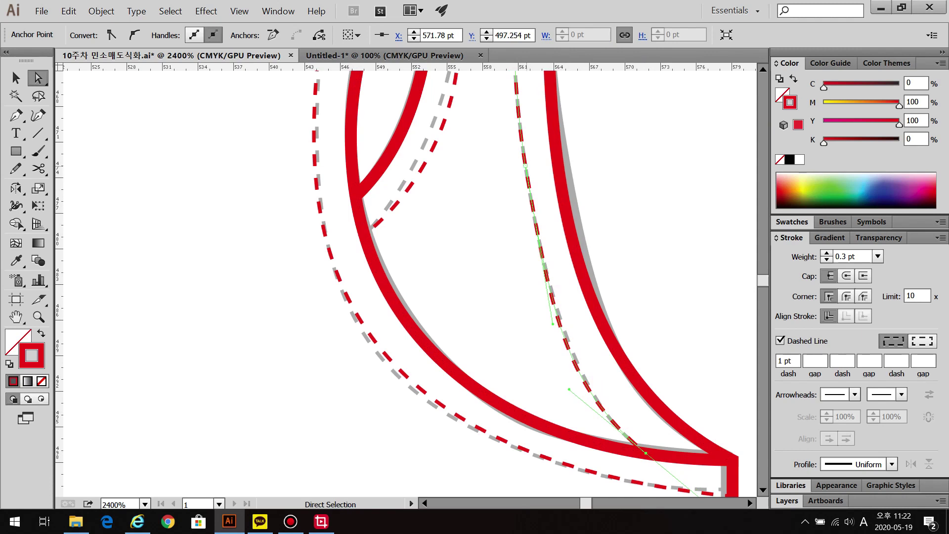
left_click(525, 166)
scroll(654, 213, "down", 2)
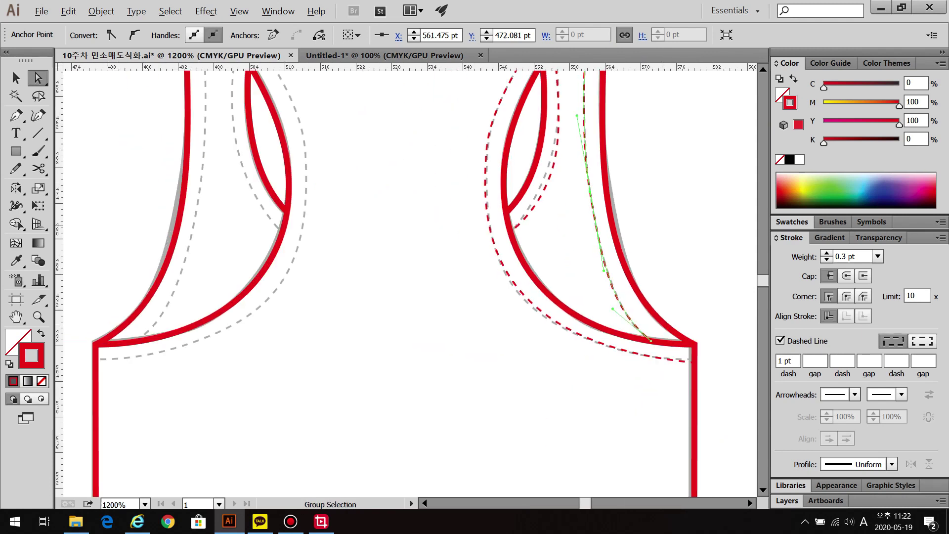
scroll(412, 284, "up", 3)
key("ctrl+shift+a")
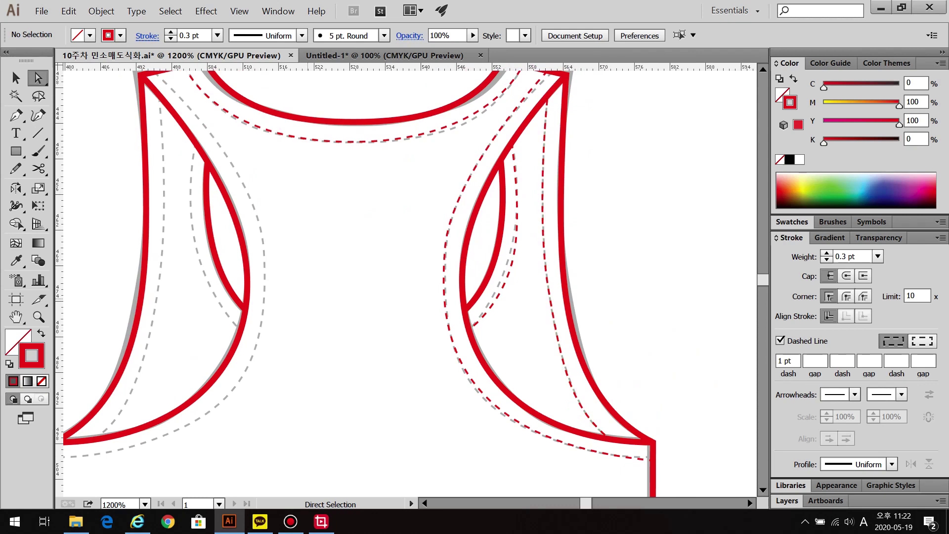
Mirror copies of the opening and outer armhole stitch lines onto the back's left side, reflecting vertically about the neckline centre
scroll(312, 299, "down", 1)
key("v")
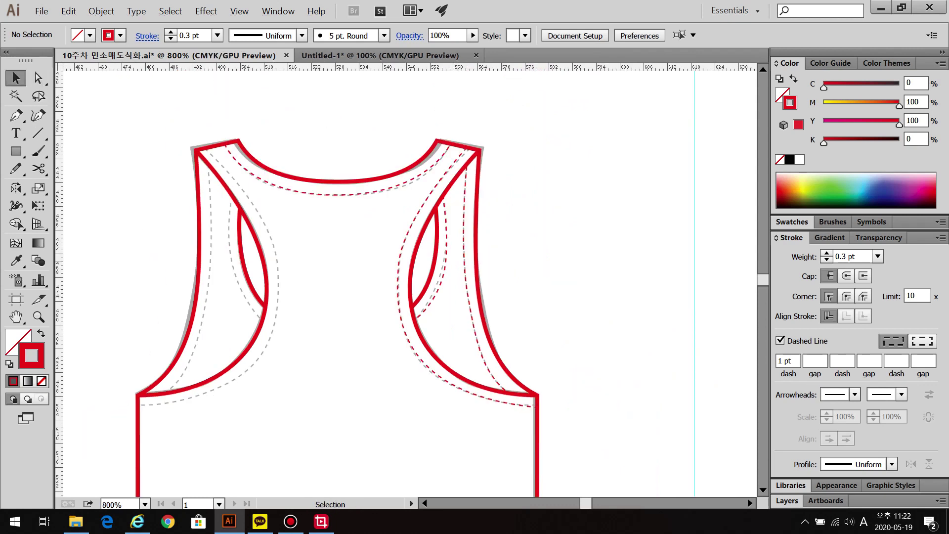
left_click(444, 247)
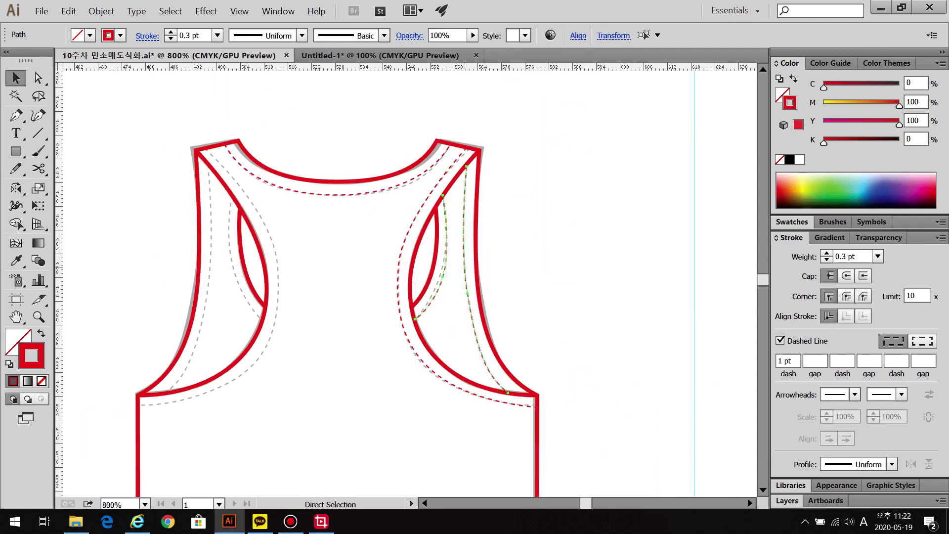
key("o")
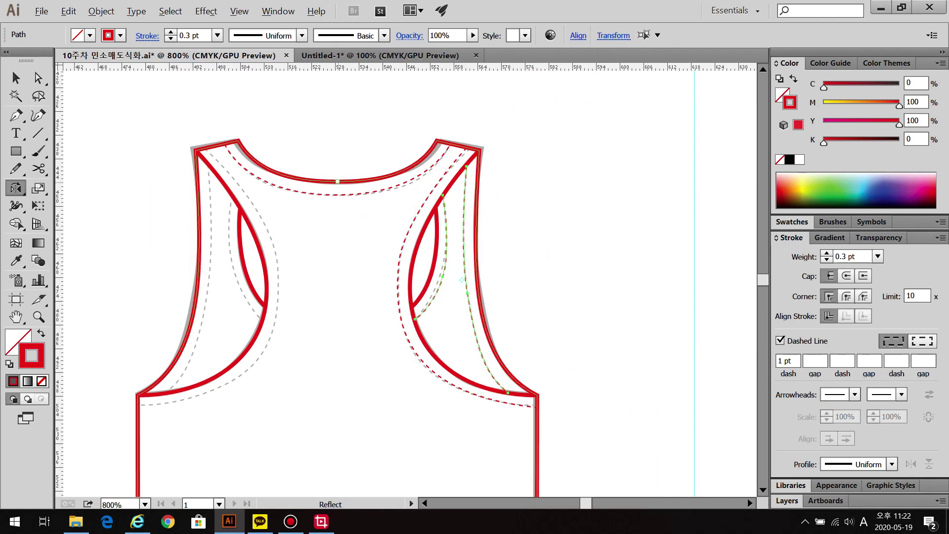
key("Return")
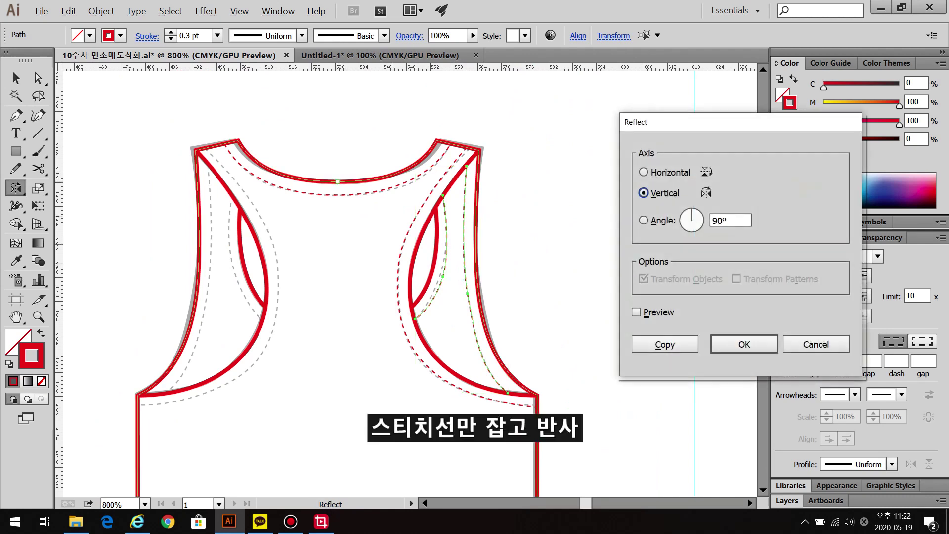
key("alt+c")
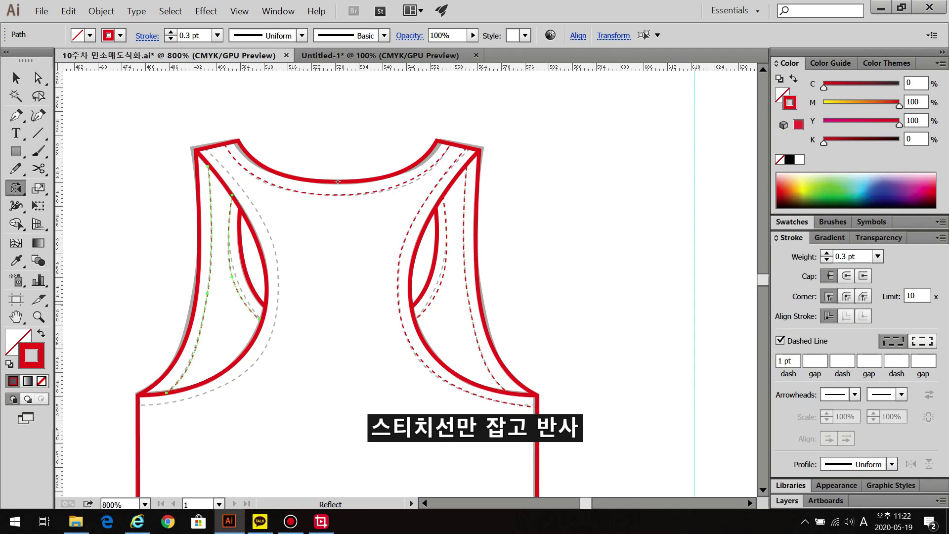
key("ctrl+shift+a")
Mirror a copy of the racerback armhole stitch line onto the left side with a vertical reflection about the neckline centre point
scroll(406, 282, "left", 2)
scroll(405, 282, "down", 1)
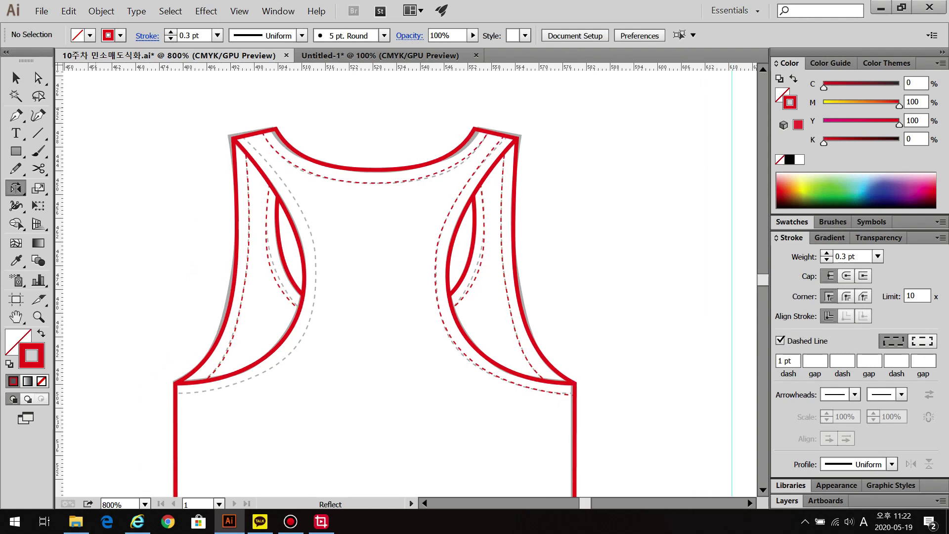
key("v")
left_click(436, 277)
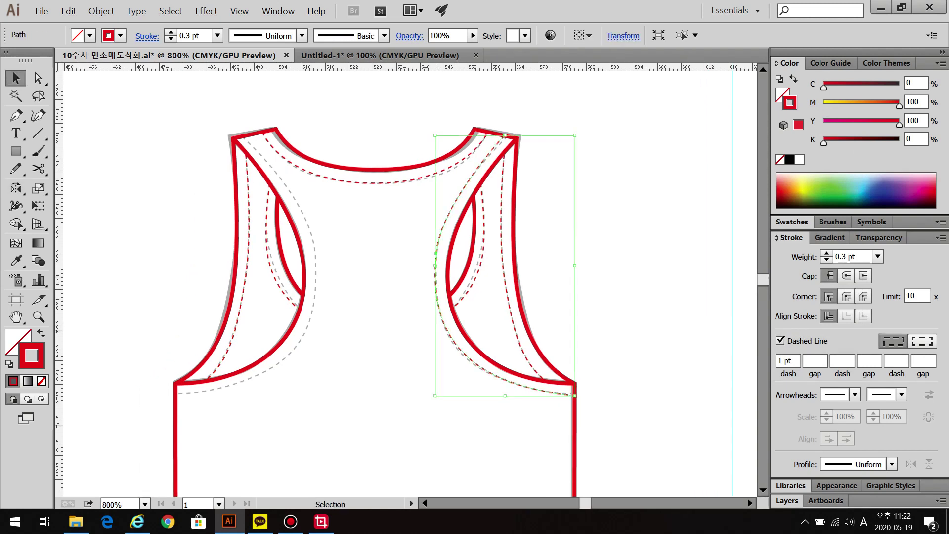
key("o")
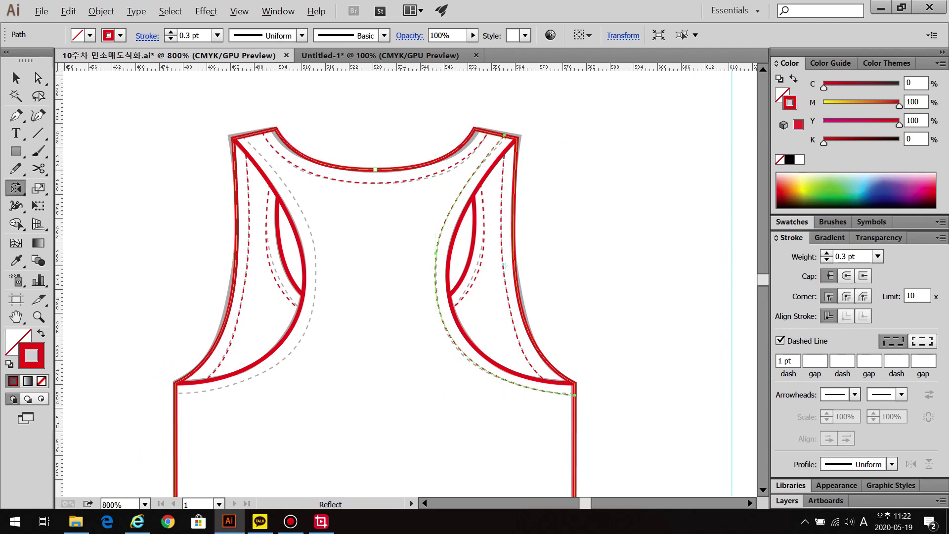
left_click(375, 169, "alt")
left_click(663, 341)
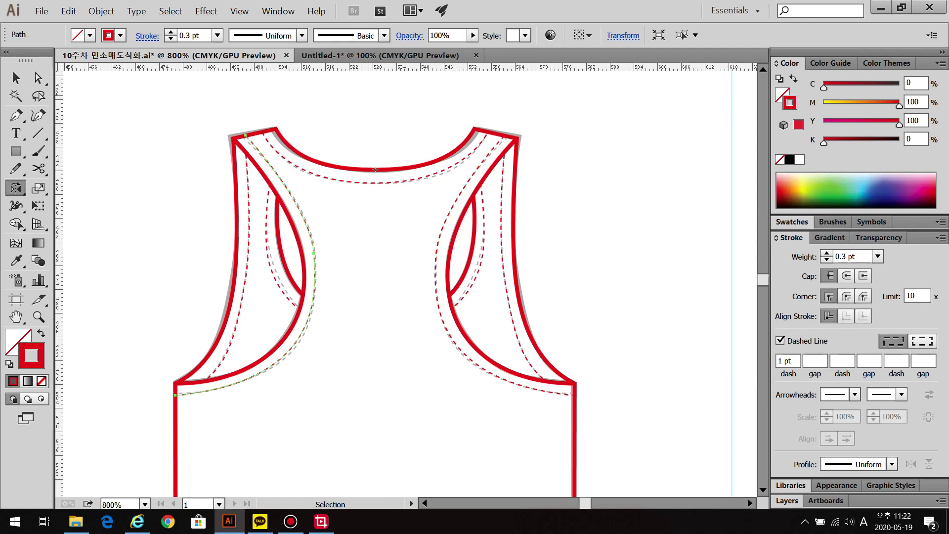
key("v")
key("ctrl+shift+a")
Copy the two dashed hem stitch lines from the red front sketch onto the hem of the back sketch
key("ctrl+minus")
key("ctrl+minus")
scroll(406, 279, "down", 5)
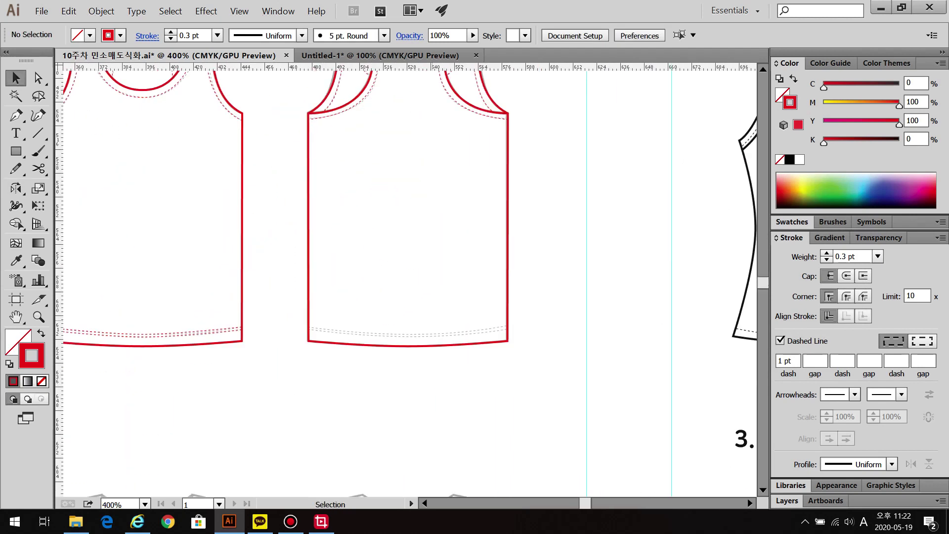
scroll(198, 323, "up", 2)
left_click_drag(231, 351, 630, 350)
key("ctrl+minus")
key("ctrl+shift+a")
key("ctrl+minus")
key("ctrl+minus")
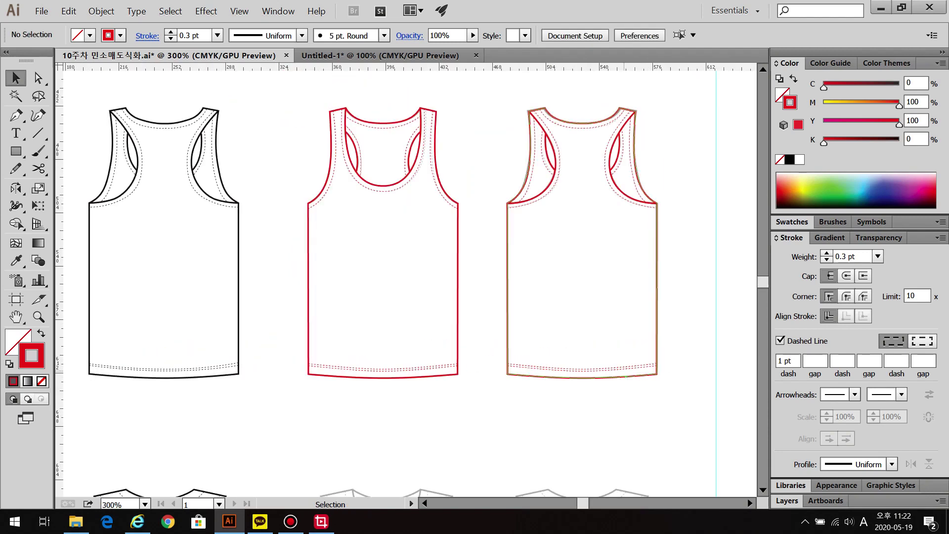
Change the stroke colour of the traced armhole-variation front and back to blue (C 88%, M 77%, Y 0%, K 0%)
left_click_drag(284, 89, 679, 402)
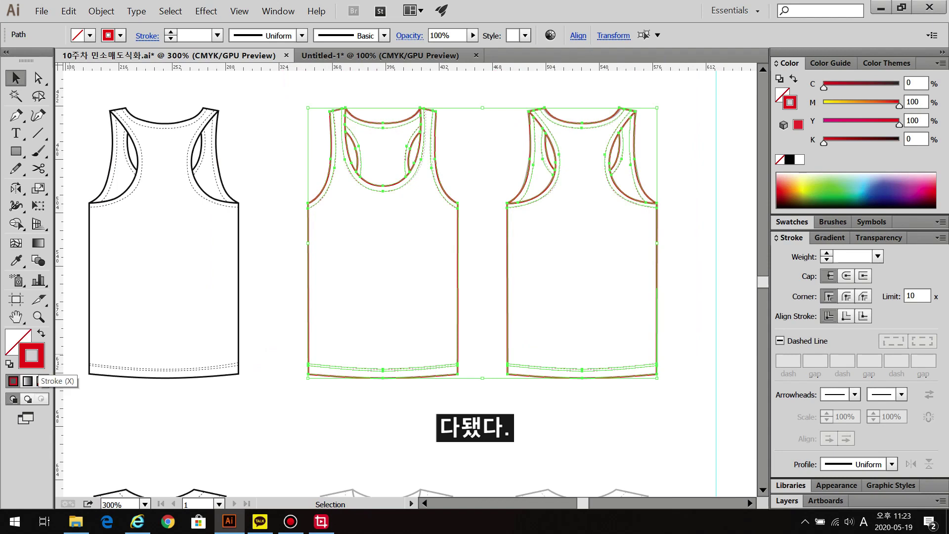
double_click(31, 355)
left_click(762, 192)
type("0000ff")
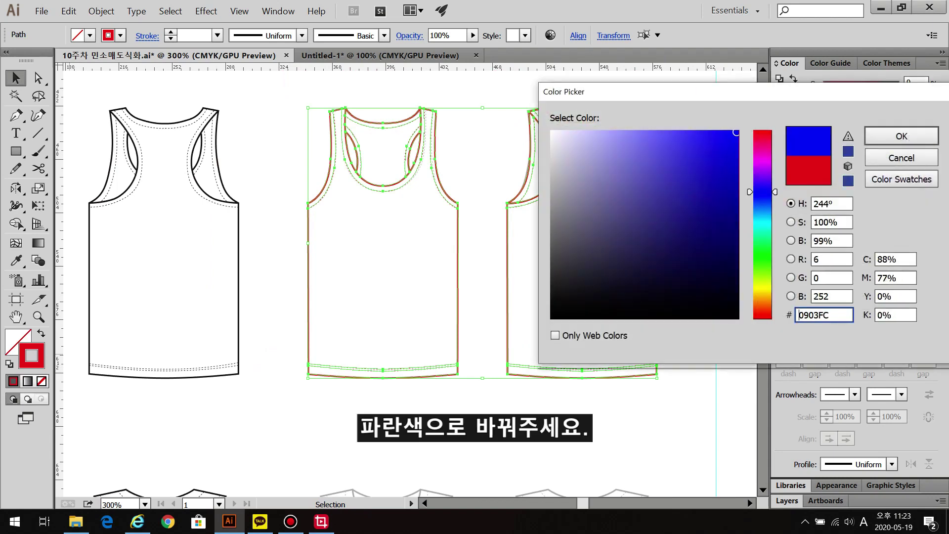
key("Return")
key("ctrl+shift+a")
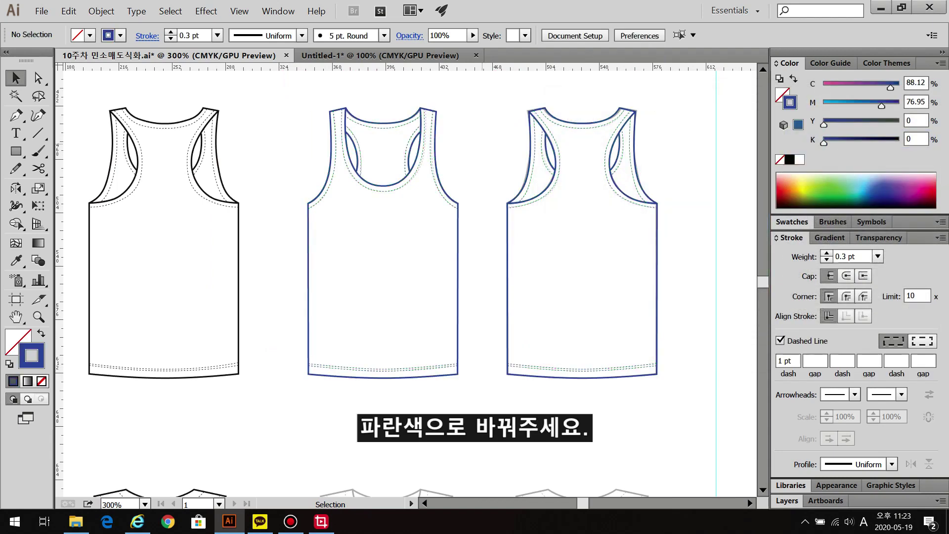
Copy the blue armhole-variation front and back sketches and switch to the empty lower area of the Untitled-1 document
scroll(498, 206, "down", 2)
left_click_drag(514, 138, 499, 308)
scroll(500, 308, "down", 3)
left_click_drag(391, 200, 597, 377)
key("ctrl+c")
left_click(380, 55)
left_click_drag(435, 375, 448, 195)
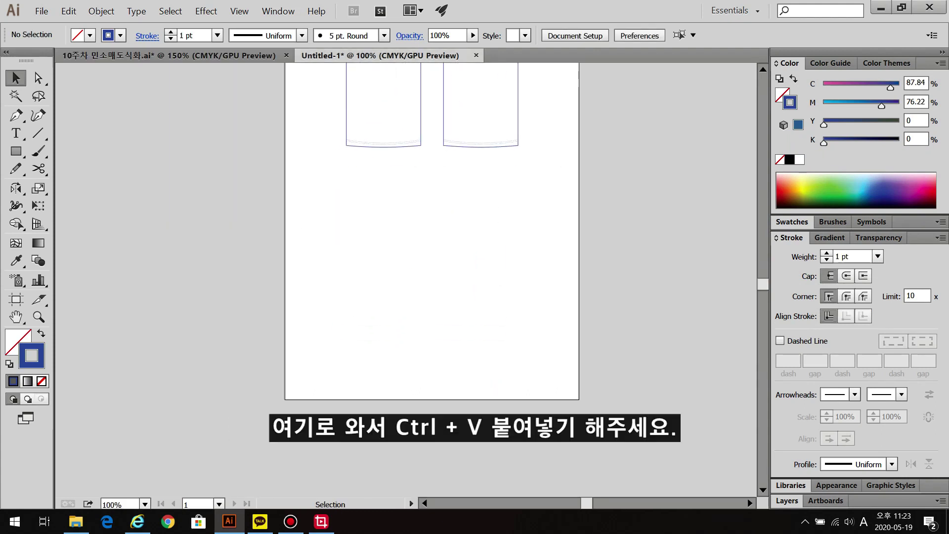
Paste the sketches, scale them close to the size of the upper pair and place them below it on the page
key("ctrl+v")
left_click_drag(458, 325, 495, 354)
left_click_drag(495, 261, 537, 256)
key("ctrl+shift+a")
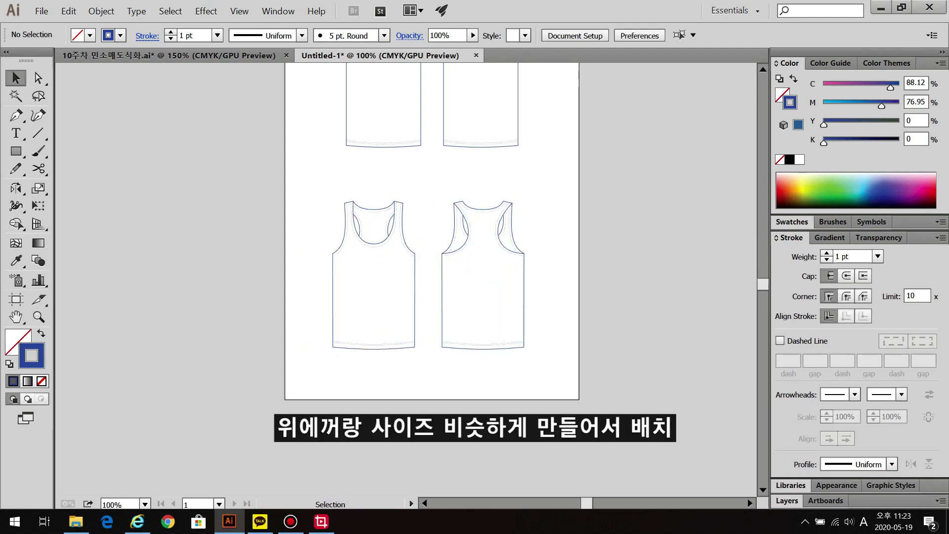
scroll(435, 277, "up", 2)
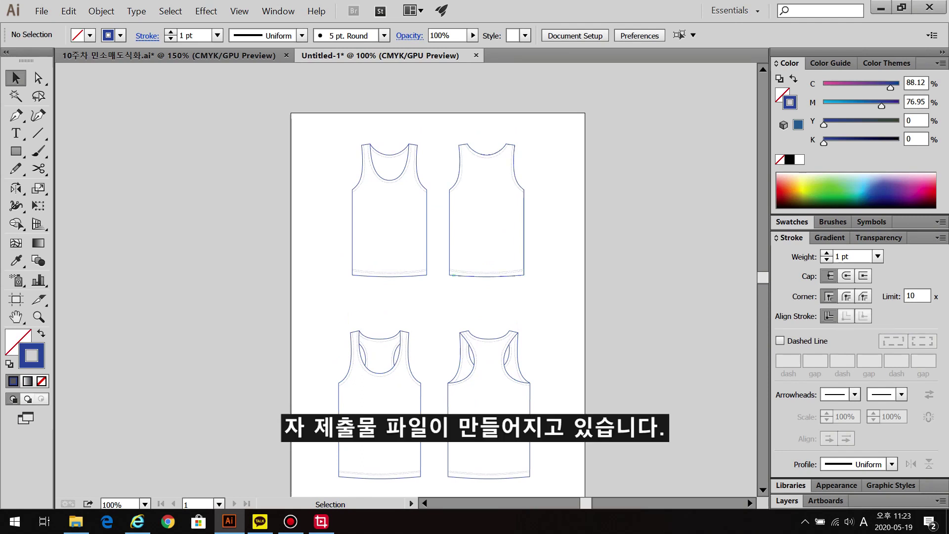
scroll(434, 291, "down", 1)
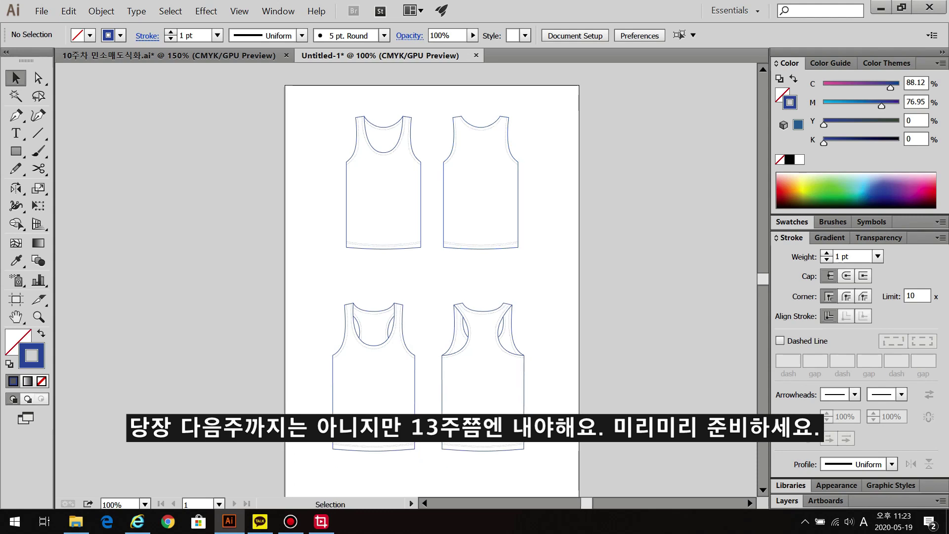
Return to the 10주차 민소매도식화.ai document and set the stroke colour to red for tracing the 스포츠라인 민소매 template
key("ctrl+Tab")
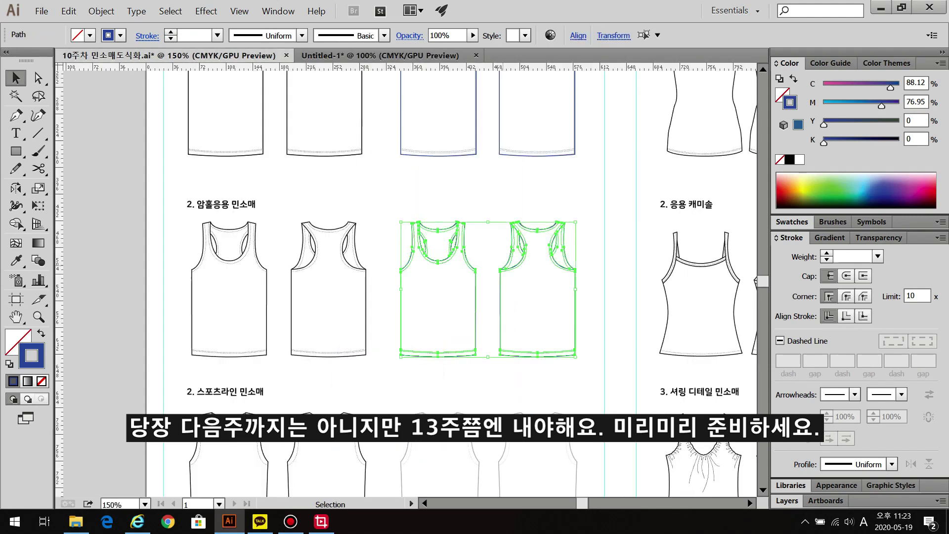
key("ctrl+shift+a")
scroll(450, 279, "down", 6)
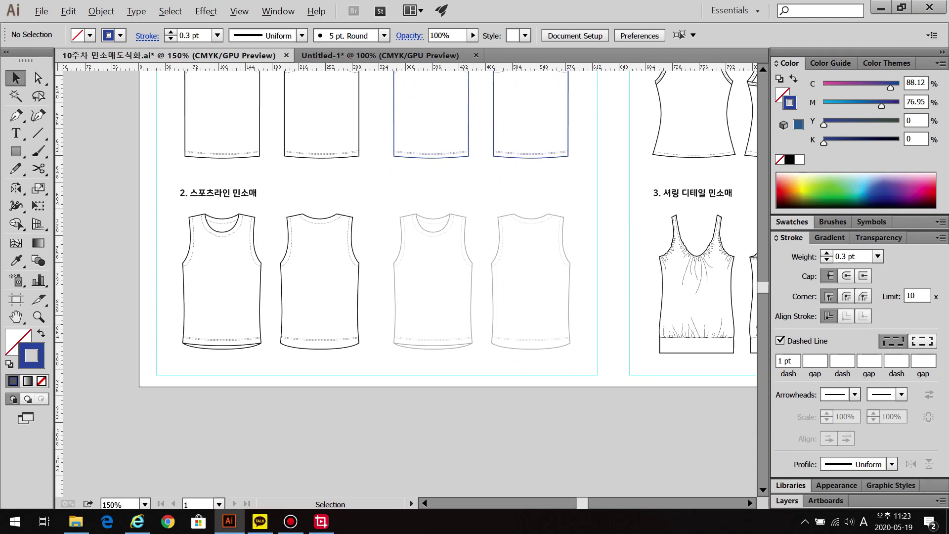
key("ctrl+plus")
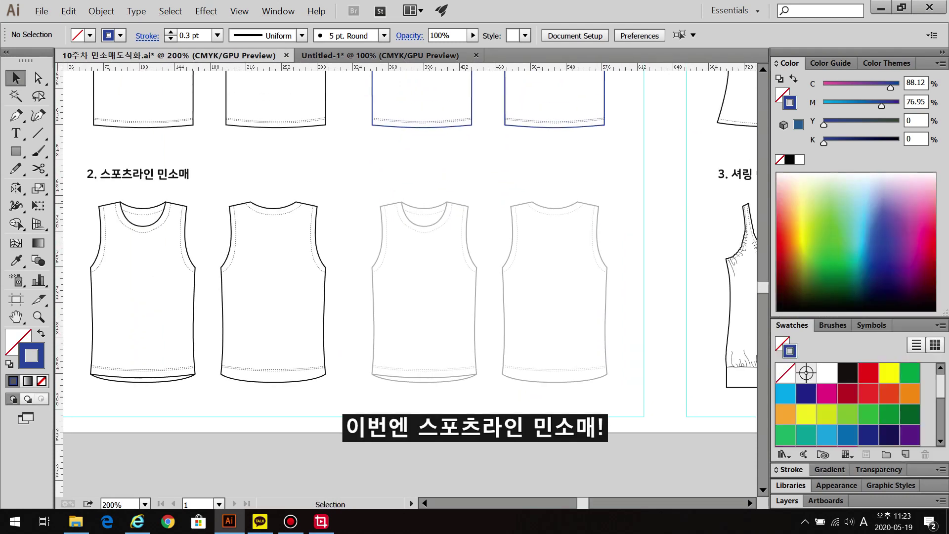
left_click(868, 372)
Draw a vertical centre line through the grey sports-line front template, extending it above the neckline and below the hem
left_click(38, 133)
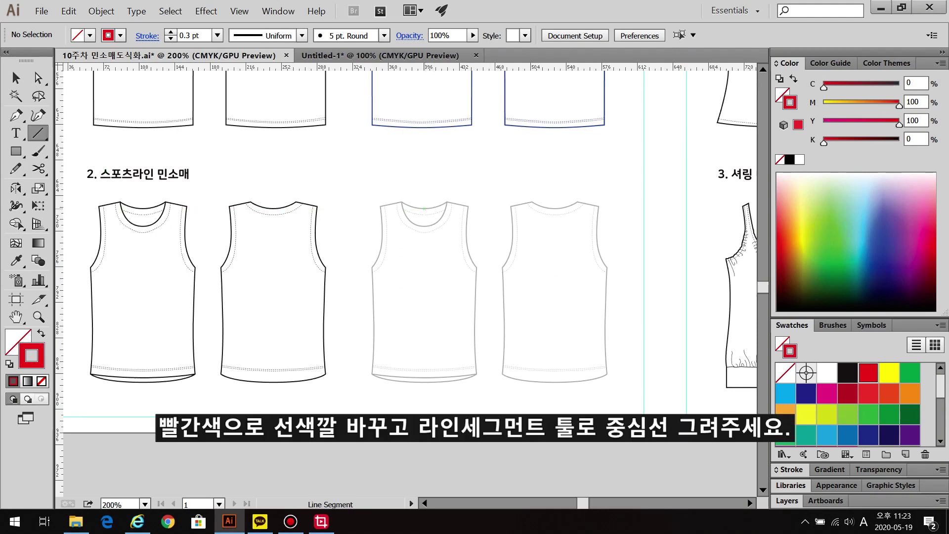
scroll(424, 209, "up", 2)
left_click_drag(424, 209, 424, 456)
key("v")
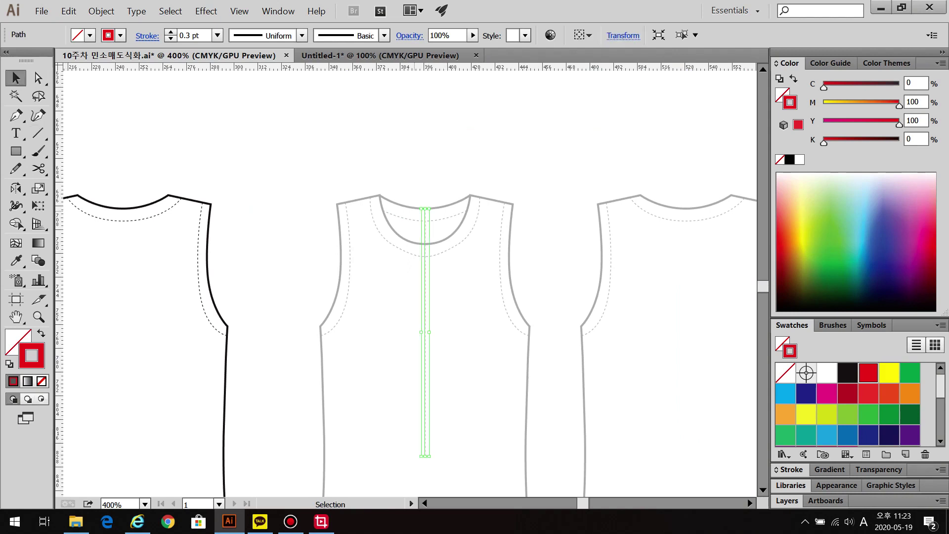
left_click_drag(429, 210, 438, 140)
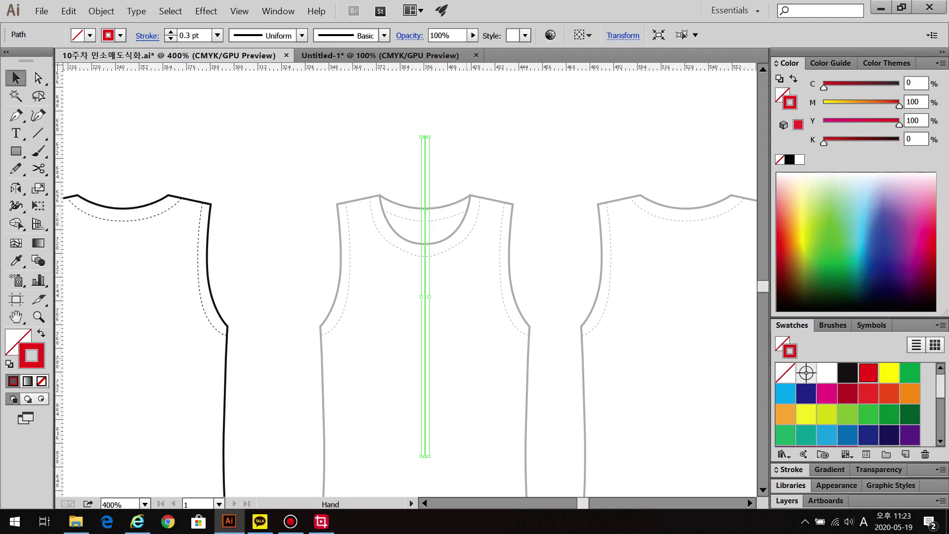
scroll(405, 279, "down", 5)
left_click_drag(446, 183, 447, 326)
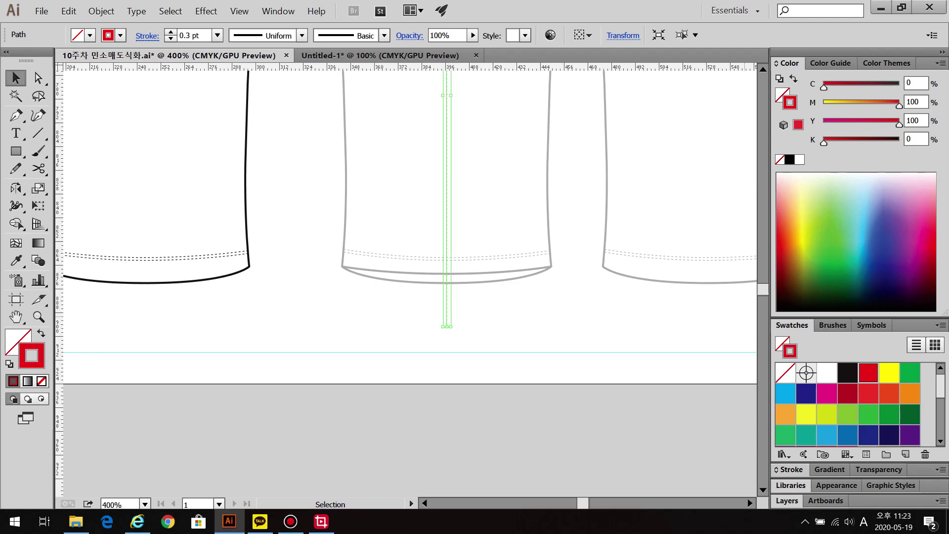
Give the centre line a solid stroke with a 1 pt weight and no dashes
key("ctrl+F10")
left_click(850, 256)
type("1")
key("Return")
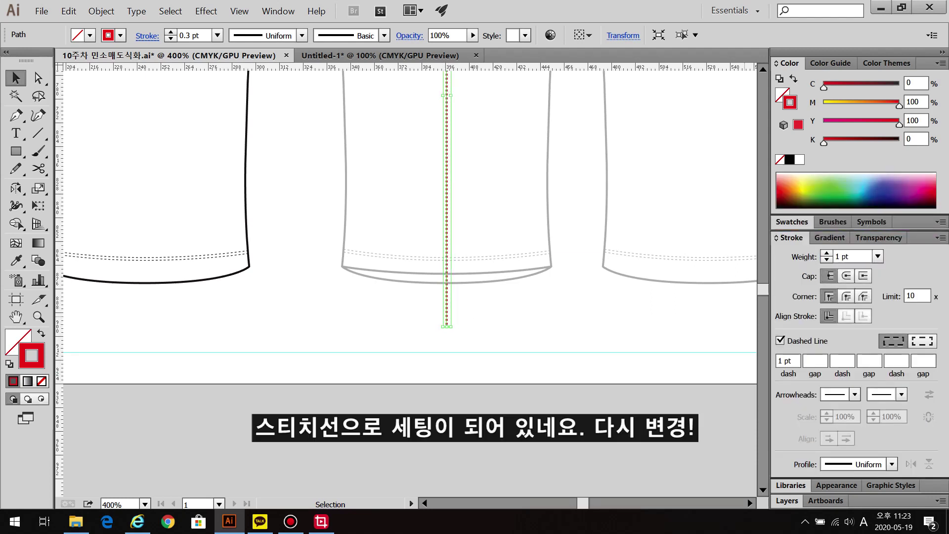
left_click(780, 340)
key("ctrl+shift+a")
Trace the left half of the front neckline from the centre line up to the shoulder point with the Pen tool
scroll(406, 277, "up", 10)
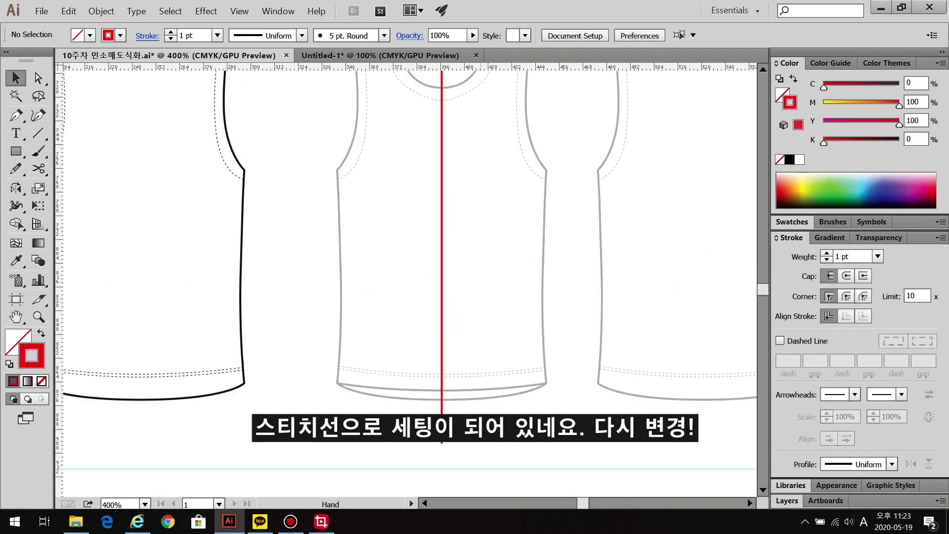
key("p")
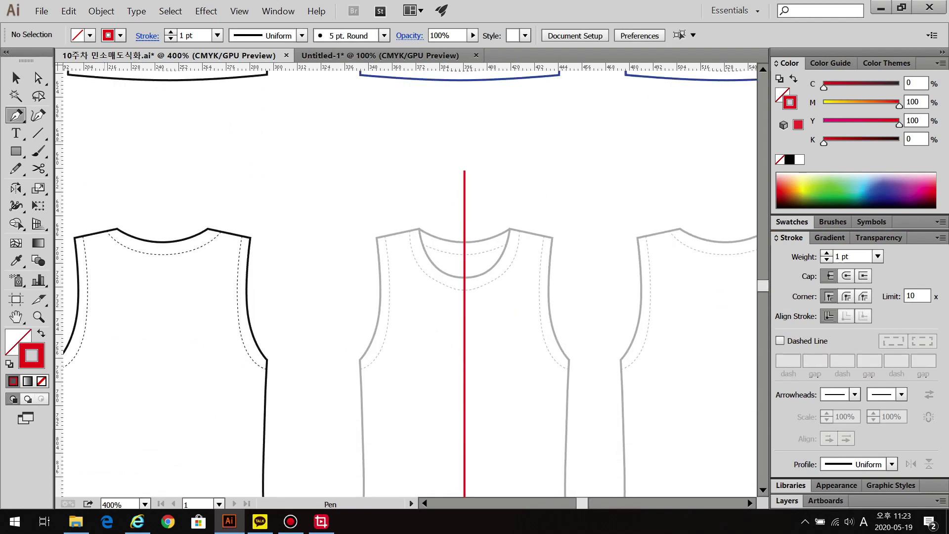
scroll(435, 290, "up", 1)
scroll(478, 276, "up", 2)
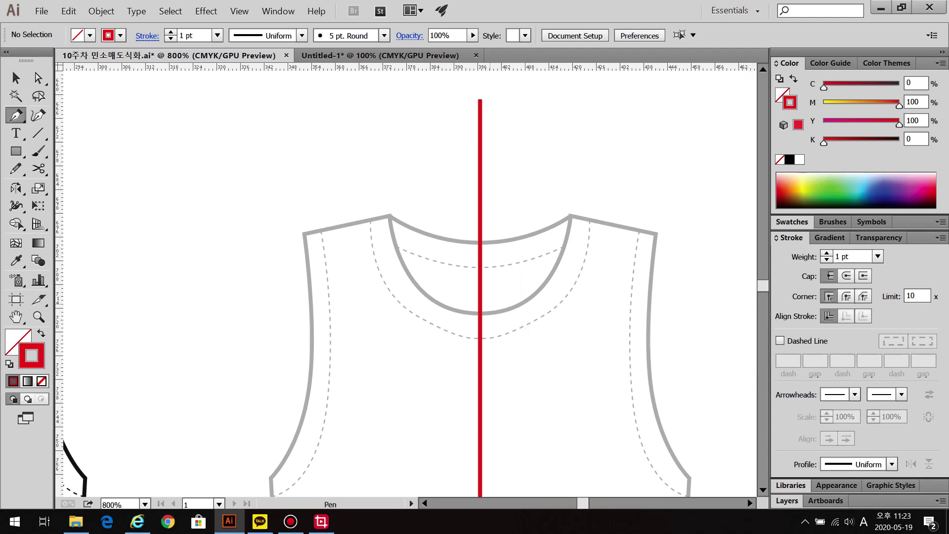
left_click(389, 214)
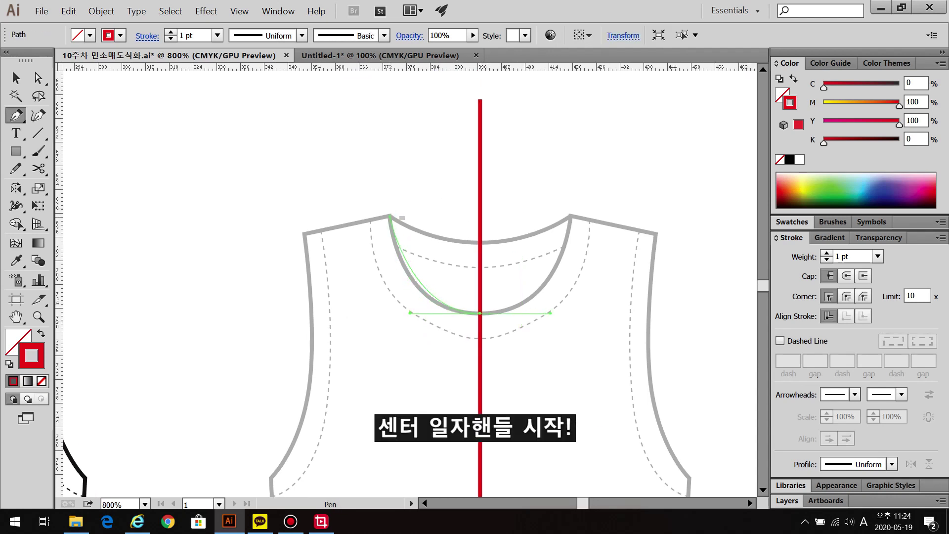
left_click_drag(389, 214, 383, 183)
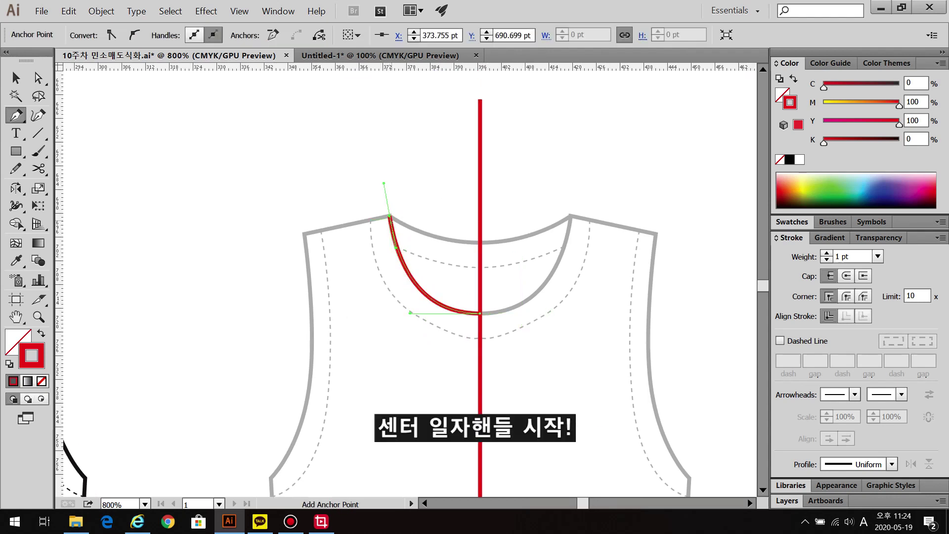
left_click(390, 214, "alt")
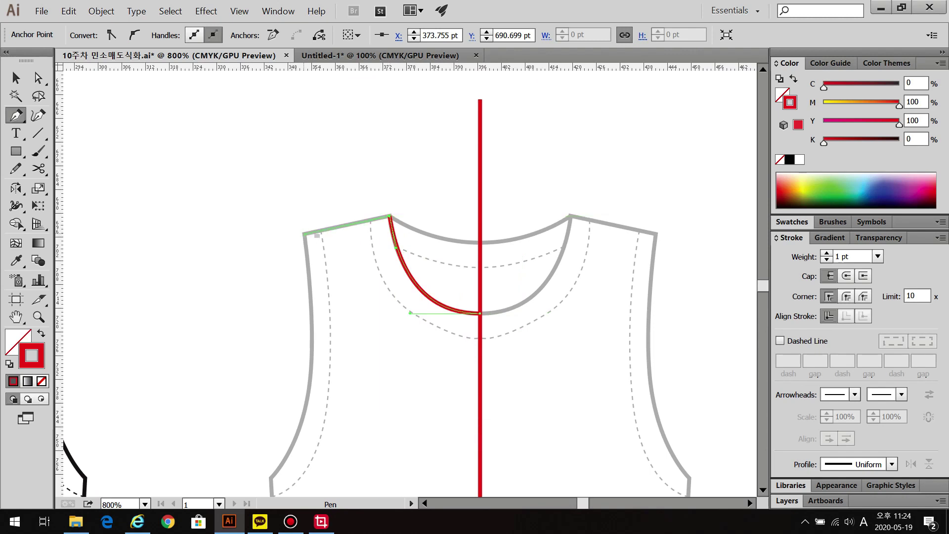
Continue the outline along the left shoulder and down the armhole curve to the underarm point
left_click(303, 234)
left_click_drag(307, 389, 353, 258)
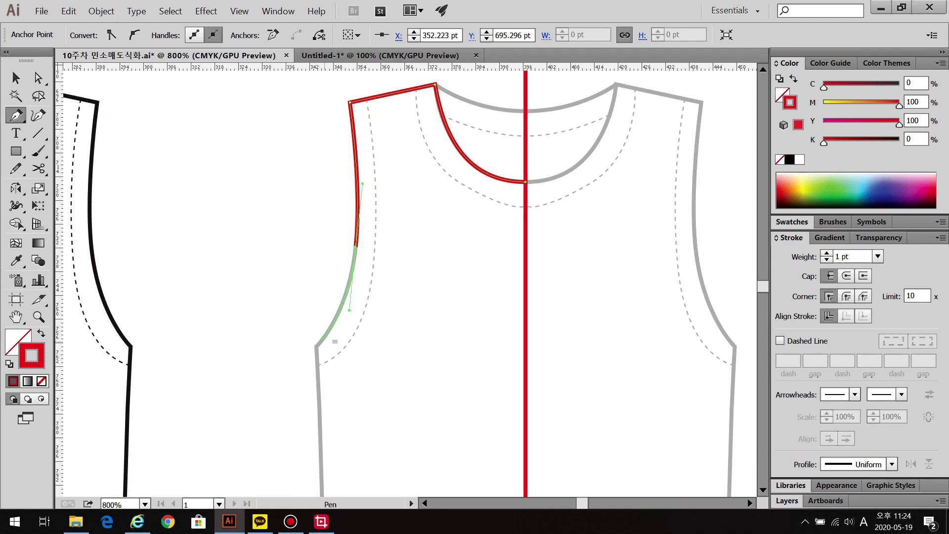
left_click(317, 346)
Trace the left side seam down to the hem corner and curve the lower hem edge to the centre line with a horizontal handle
left_click_drag(317, 346, 327, 81)
left_click_drag(349, 281, 355, 236)
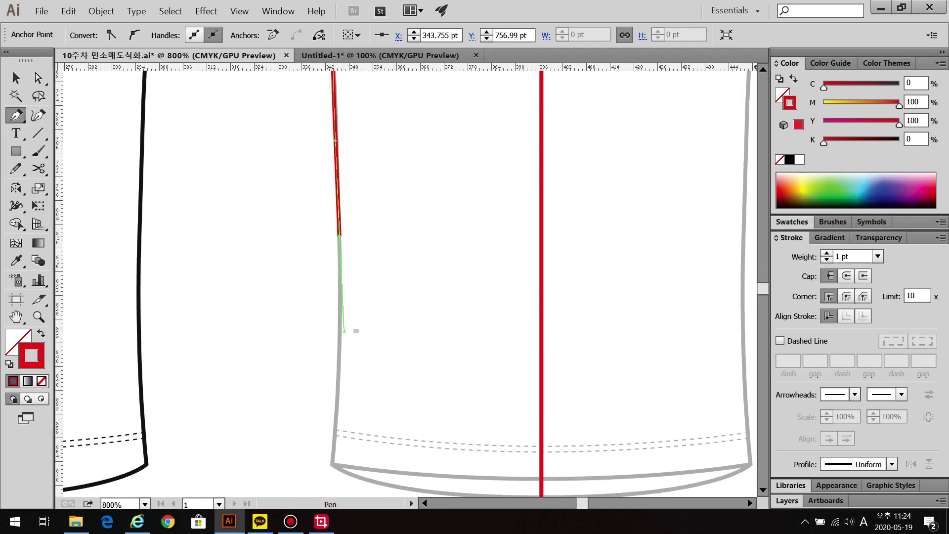
left_click(332, 464)
left_click_drag(541, 463, 429, 252)
left_click_drag(428, 285, 573, 285)
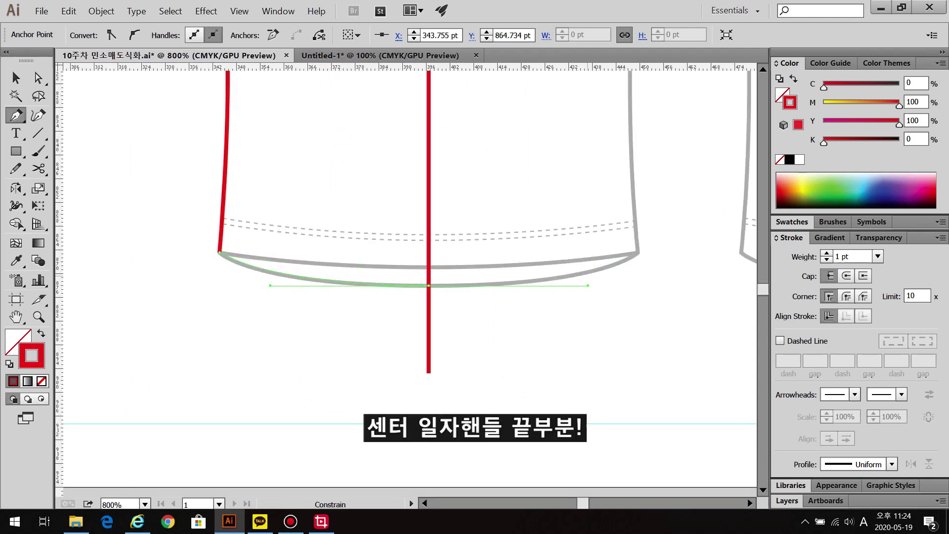
Trace the left half of the upper hem curve from the centre line to the left hem corner
left_click(573, 285, "ctrl")
left_click_drag(573, 252, 595, 341)
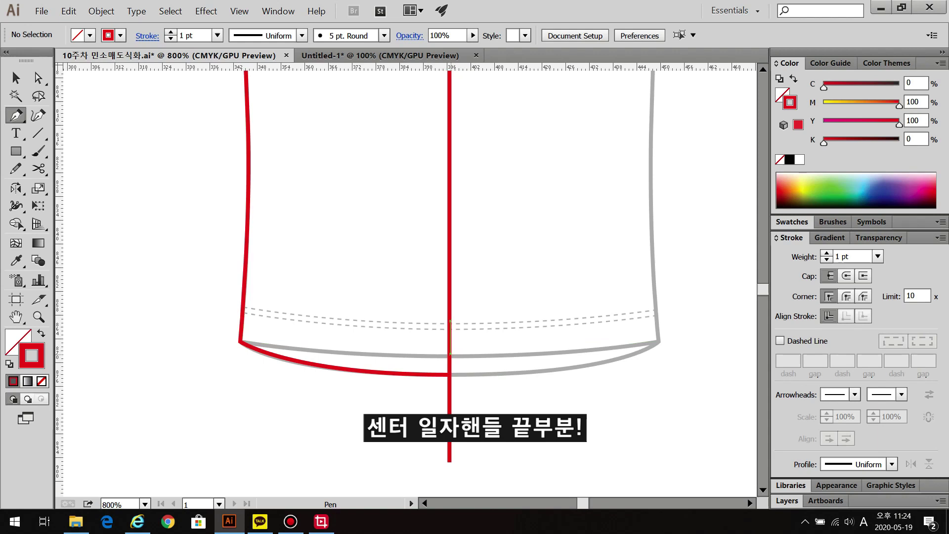
left_click(241, 341)
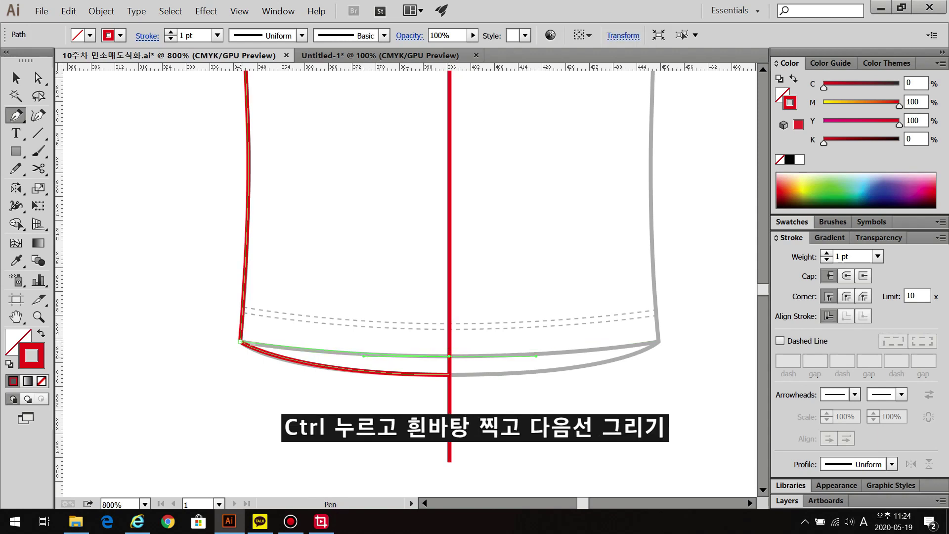
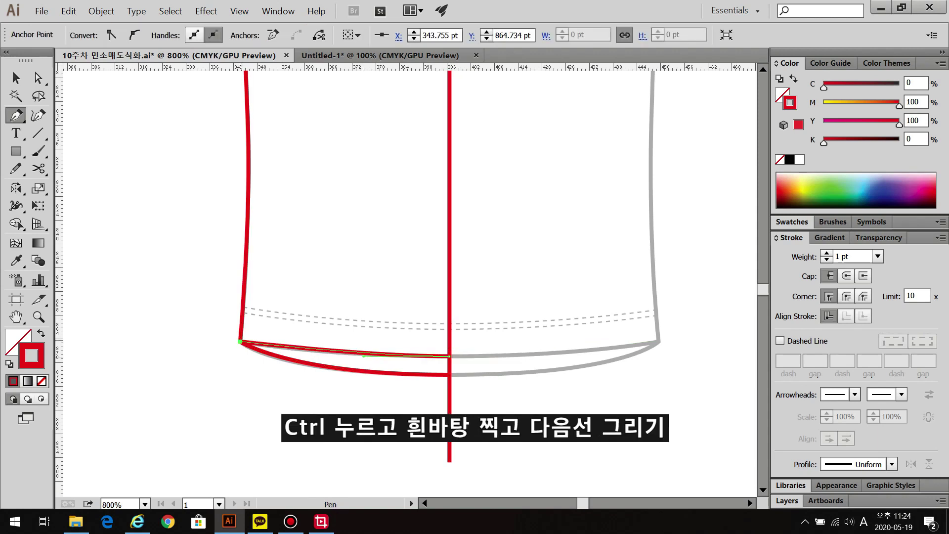
left_click(346, 198, "ctrl")
Trace the left half of the back neckline from the centre line up to the left neck-shoulder point
left_click_drag(346, 197, 340, 247)
scroll(406, 282, "up", 10)
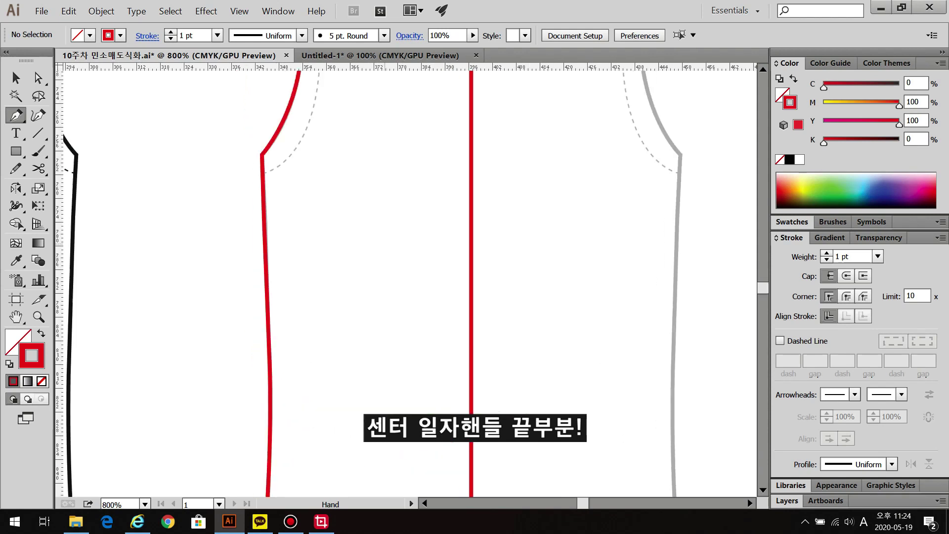
left_click_drag(458, 271, 510, 272)
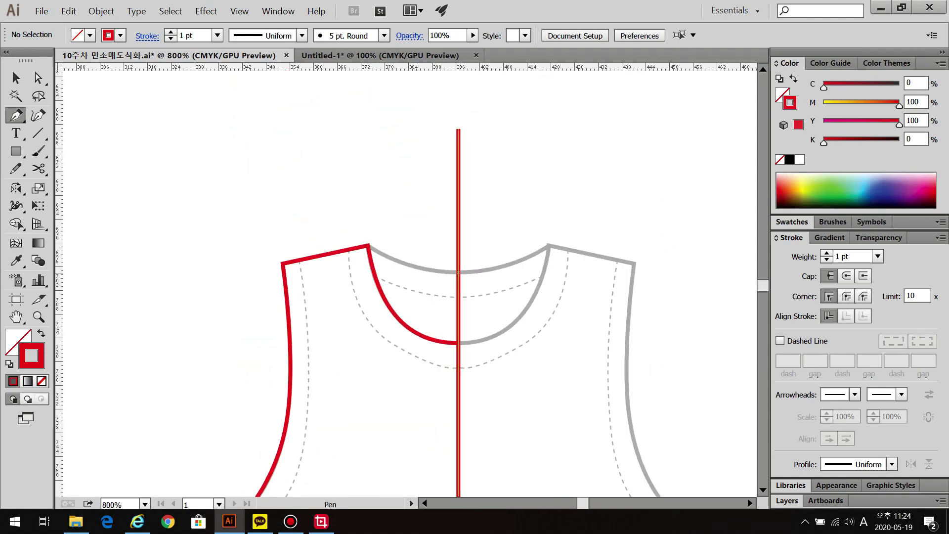
left_click_drag(396, 272, 397, 272)
left_click(367, 246)
left_click(503, 329, "ctrl")
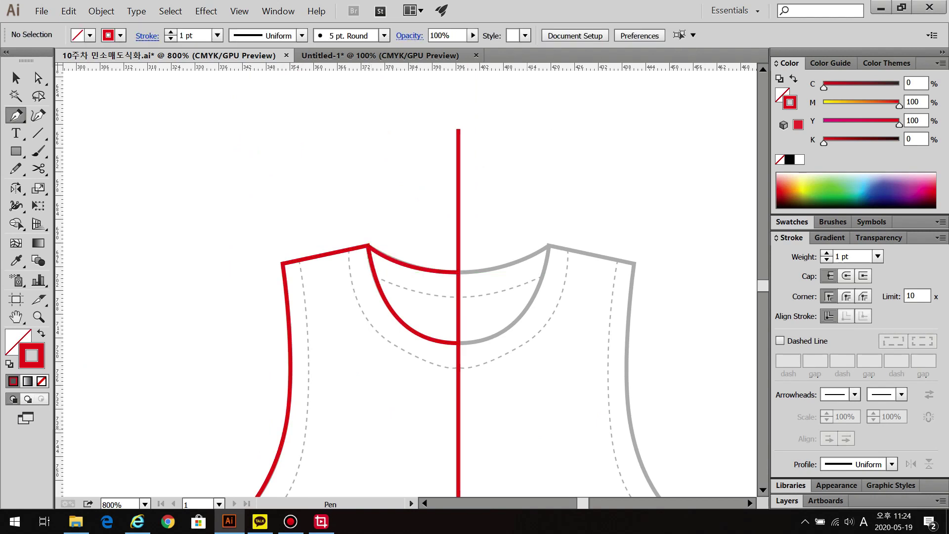
Set the stroke for the stitch lines to a 0.3 pt weight, dashed with a 1 pt dash
key("ctrl+minus")
scroll(410, 282, "down", 5)
scroll(410, 282, "up", 5)
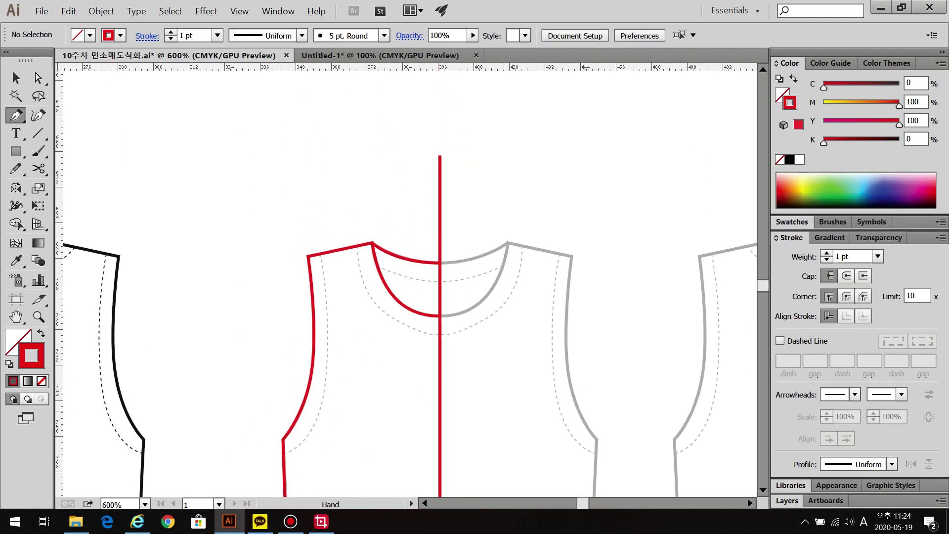
left_click(851, 256)
type("0.3")
key("Return")
left_click(780, 341)
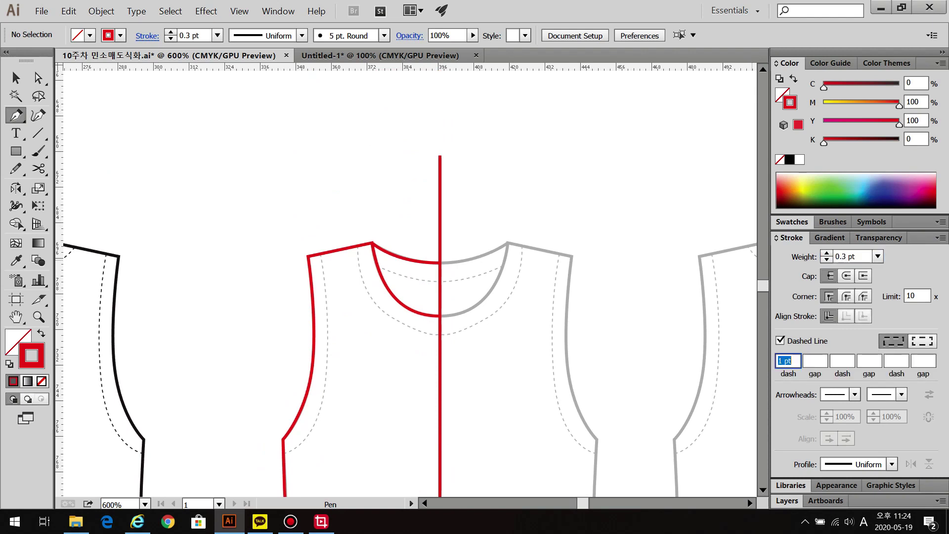
Trace the left half of the back neck stitch line from the centre line to the front neckline edge
scroll(436, 266, "up", 2)
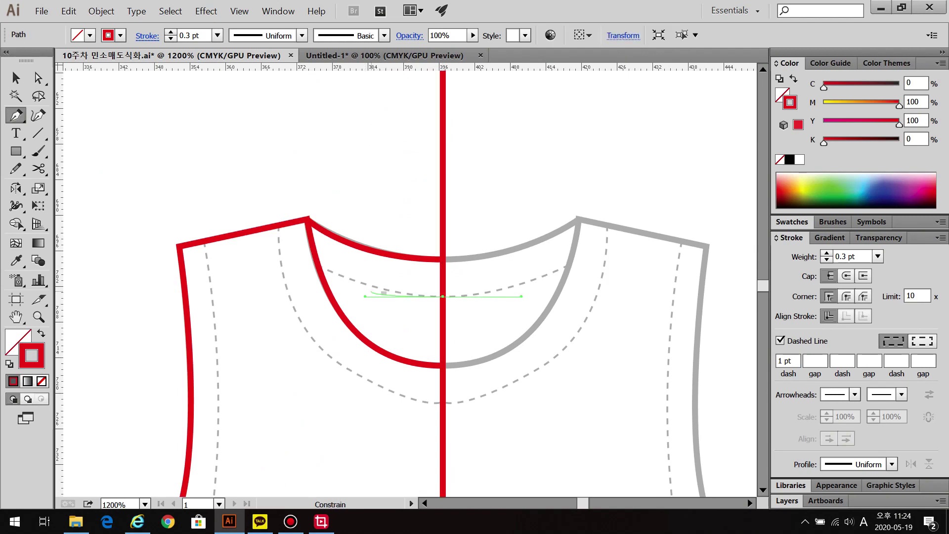
left_click(316, 265)
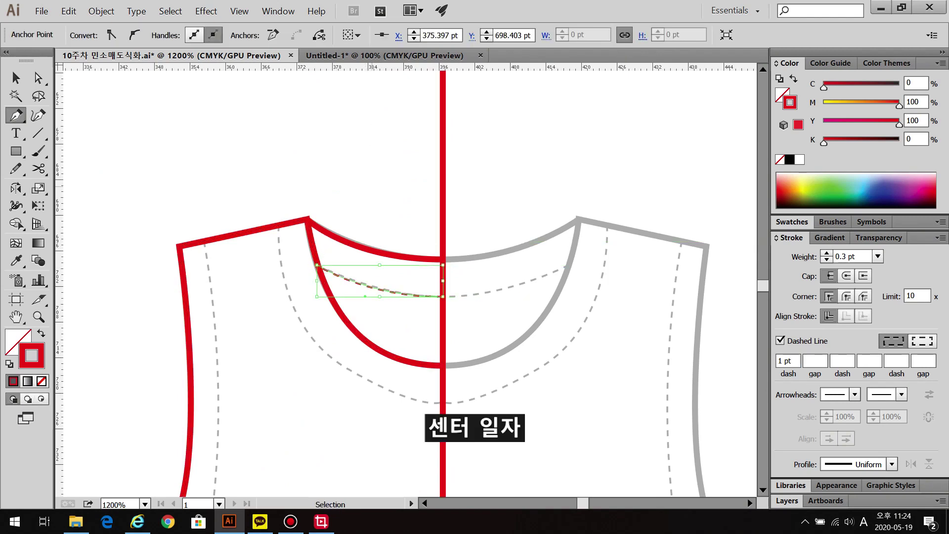
key("ctrl+shift+a")
Trace the left half of the front neck stitch line from the centre line up to the shoulder as one curve
left_click_drag(448, 356, 402, 357)
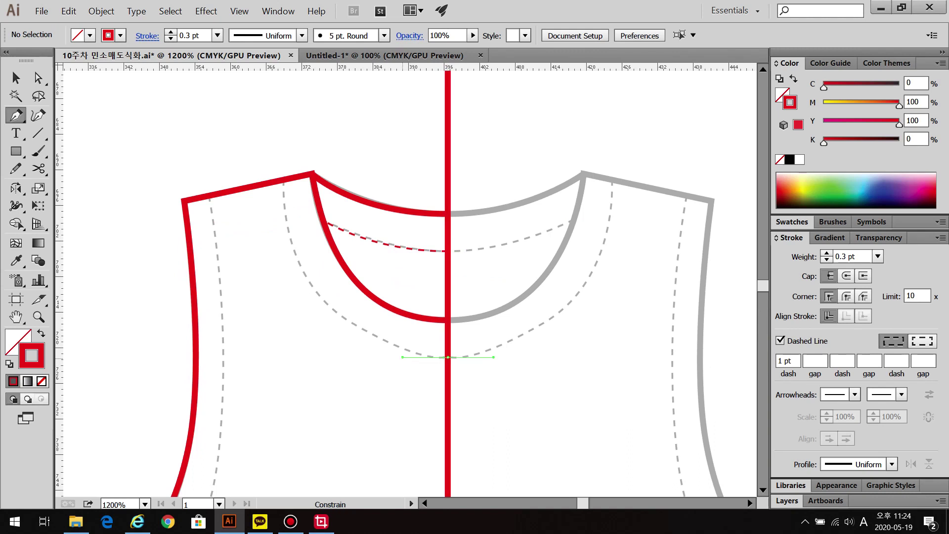
left_click_drag(283, 181, 283, 357)
key("ctrl+minus")
key("ctrl+minus")
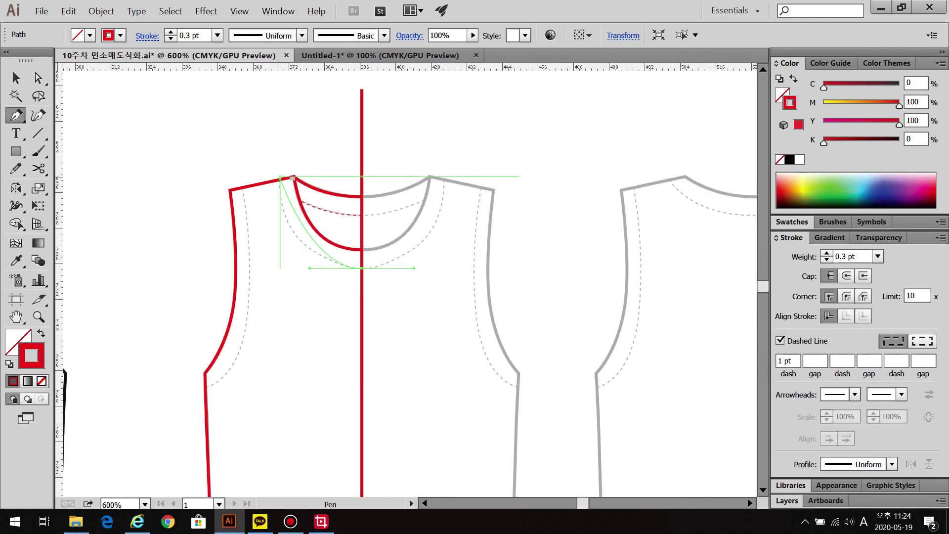
left_click_drag(280, 179, 270, 133)
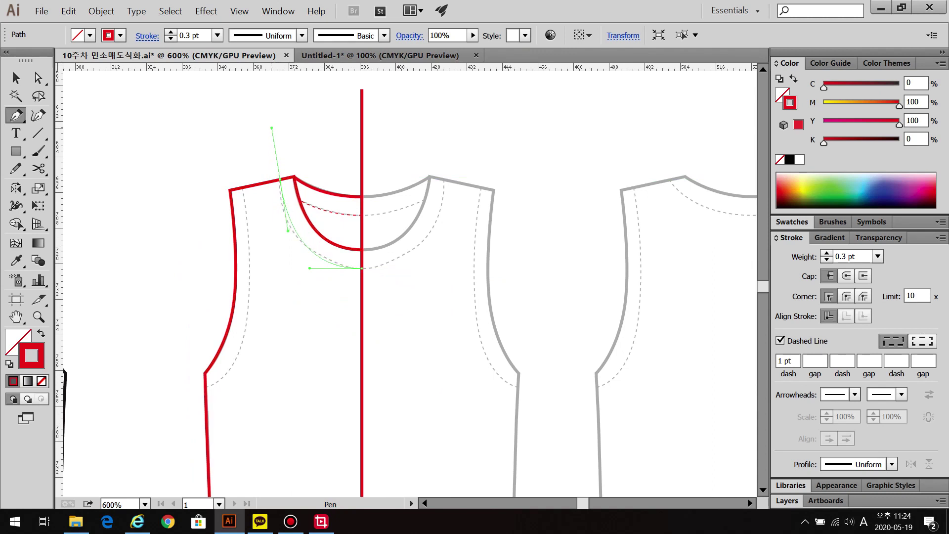
key("ctrl+shift+a")
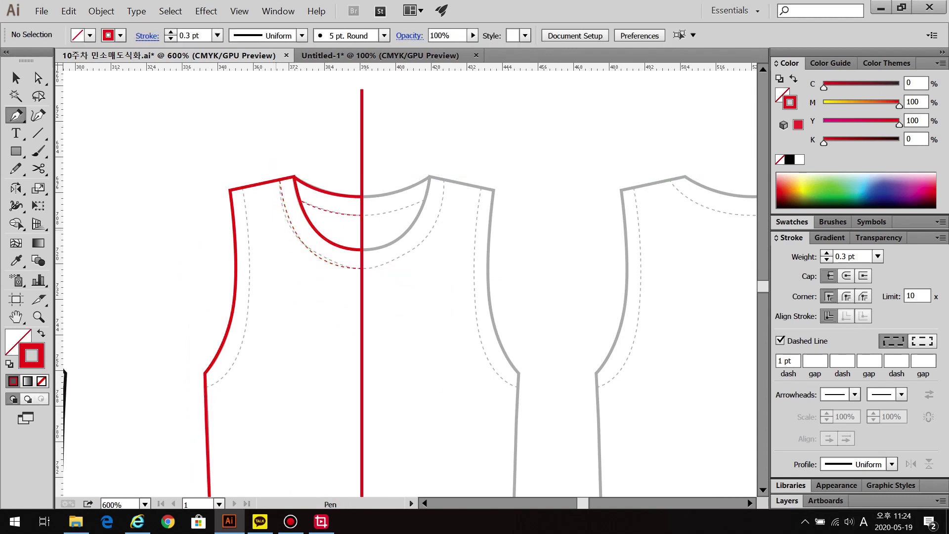
Trace the left armhole stitch line from the shoulder down to the side seam below the underarm
left_click_drag(410, 282, 482, 255)
left_click(314, 159)
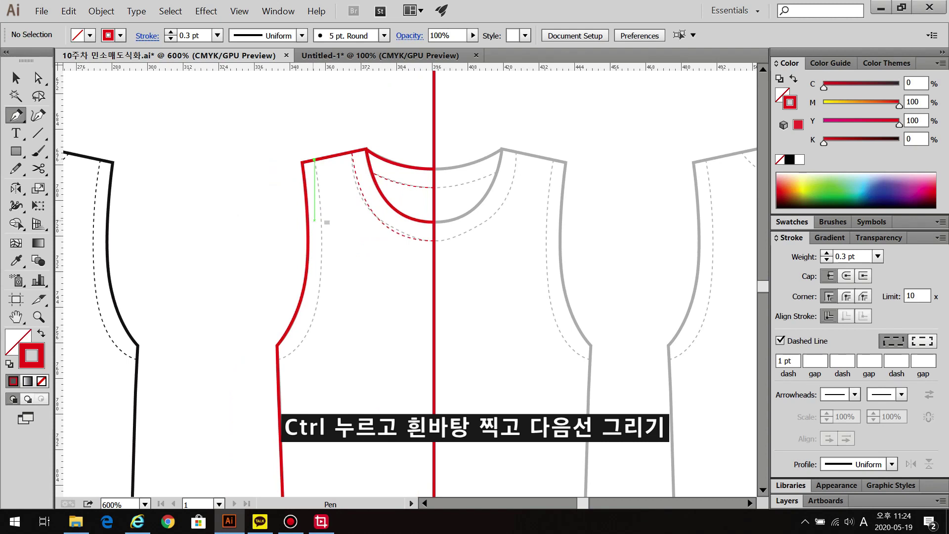
left_click_drag(317, 300, 310, 334)
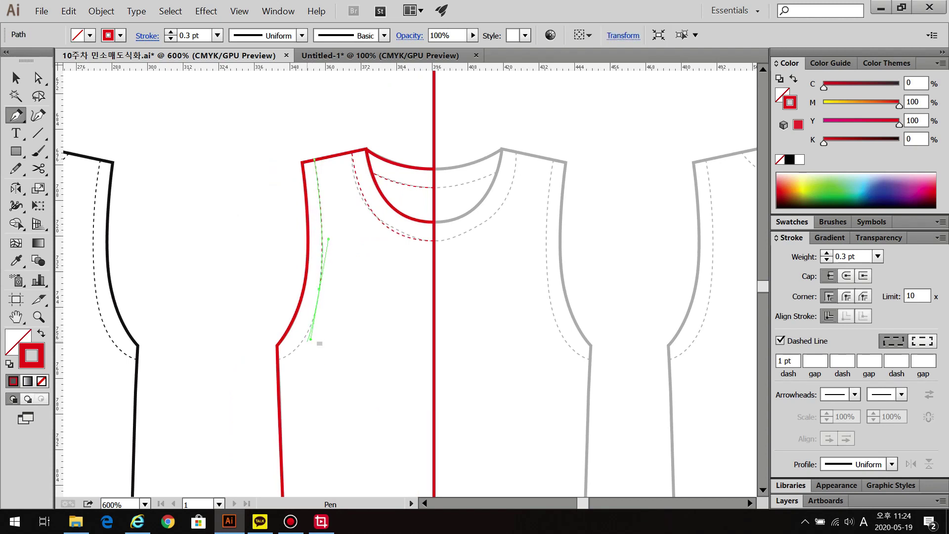
left_click(279, 360)
key("ctrl+shift+a")
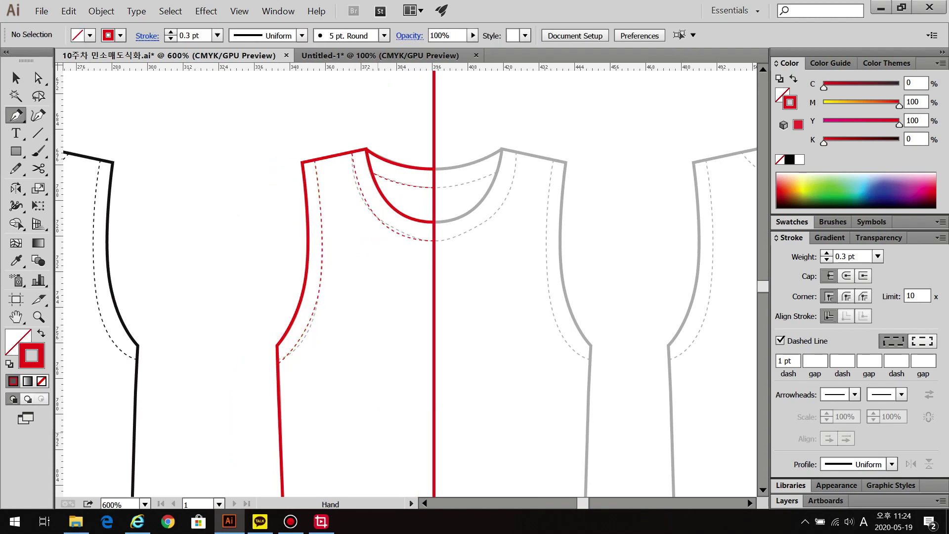
Trace the left half of the upper hem stitch line and place a copy just below it for the second row
scroll(410, 281, "down", 5)
scroll(434, 448, "up", 1)
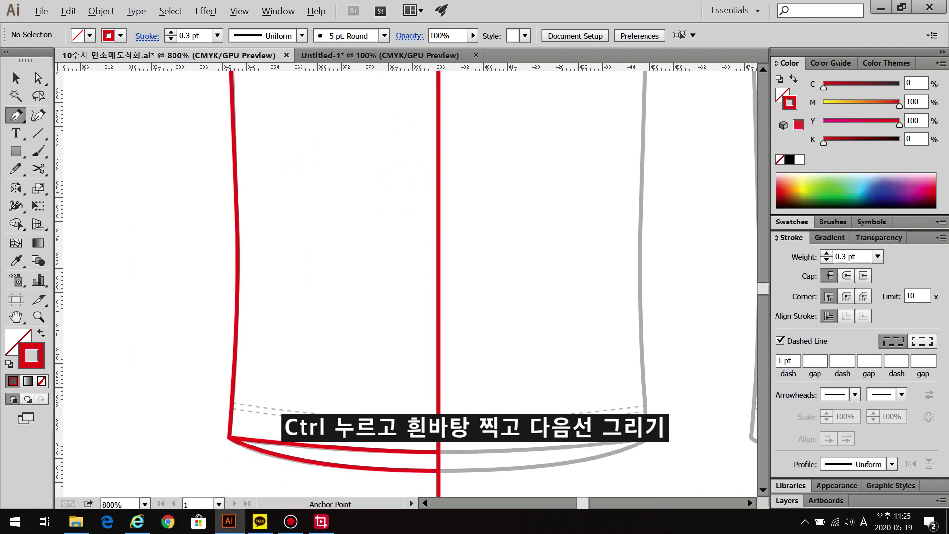
left_click_drag(439, 419, 507, 419)
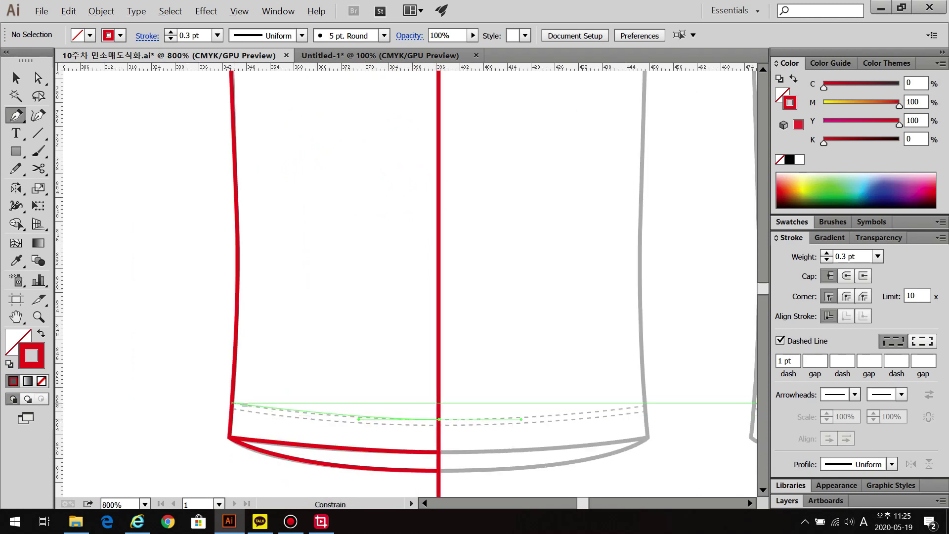
left_click(233, 403)
left_click_drag(233, 403, 212, 395)
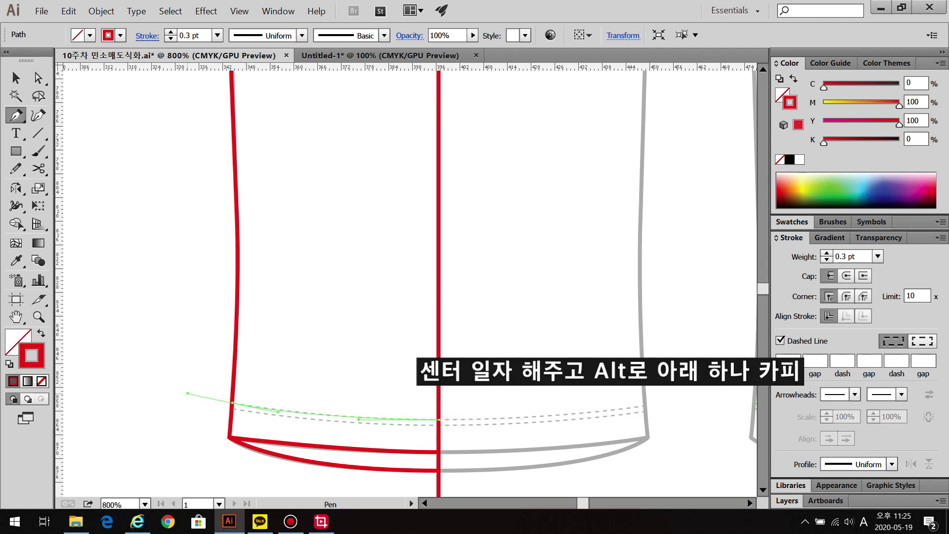
key("ctrl+shift+a")
key("v")
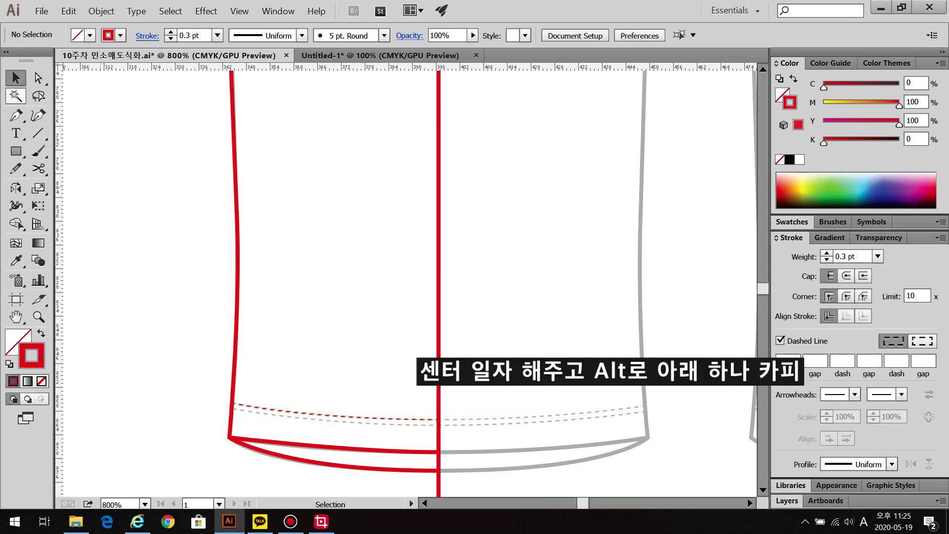
left_click_drag(336, 409, 337, 414)
Delete the vertical centre line from the front sketch
key("ctrl+minus")
key("ctrl+minus")
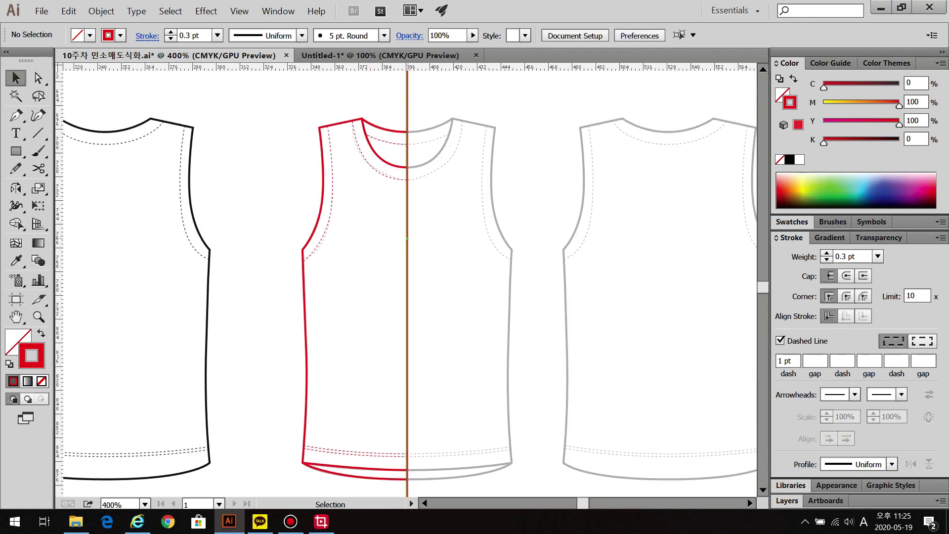
key("Delete")
Reflect a copy of the whole left half about the vertical axis at the centre front to complete the body
mouse_move(276, 102)
left_mouse_down()
mouse_move(513, 124)
mouse_move(439, 463)
left_mouse_up()
key("o")
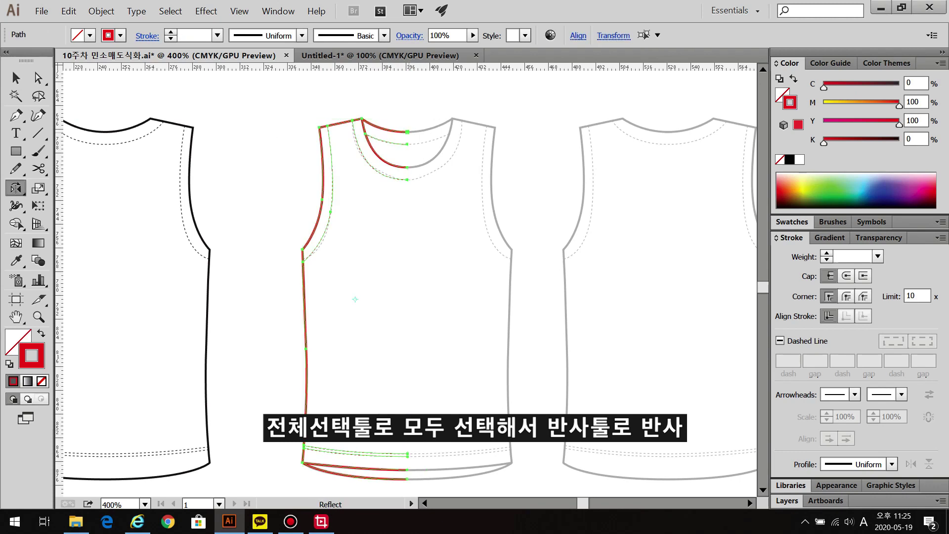
key("Return")
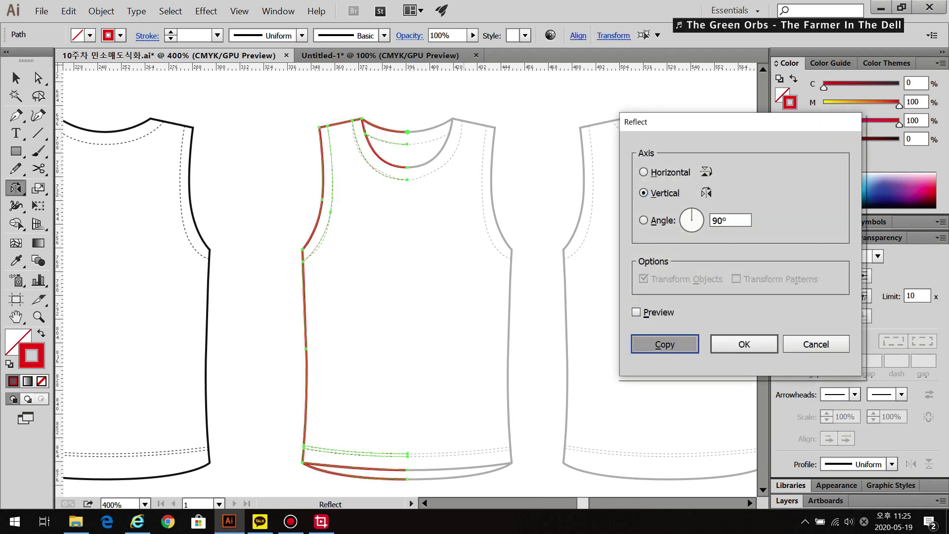
key("Return")
key("v")
key("ctrl+shift+a")
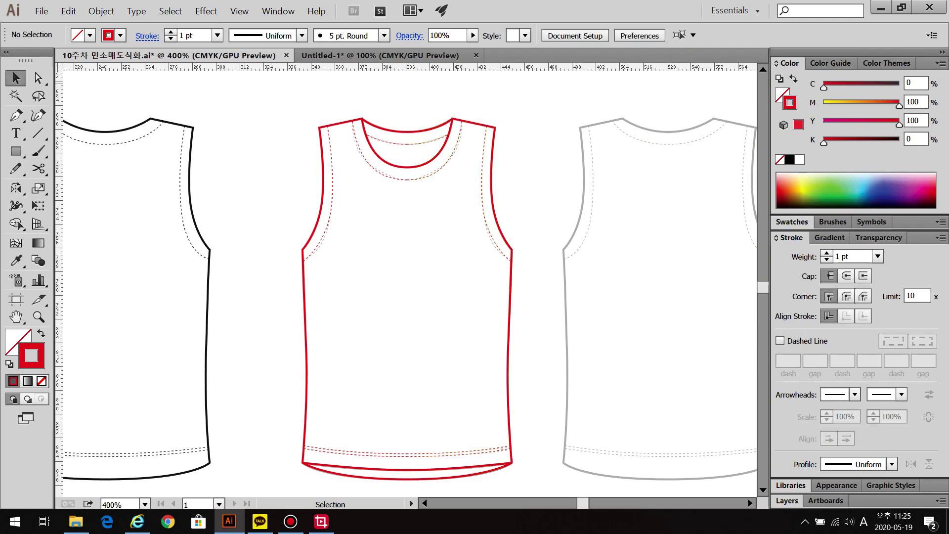
Join the left and right halves of the necklines and neck stitch lines at their centre points
key("a")
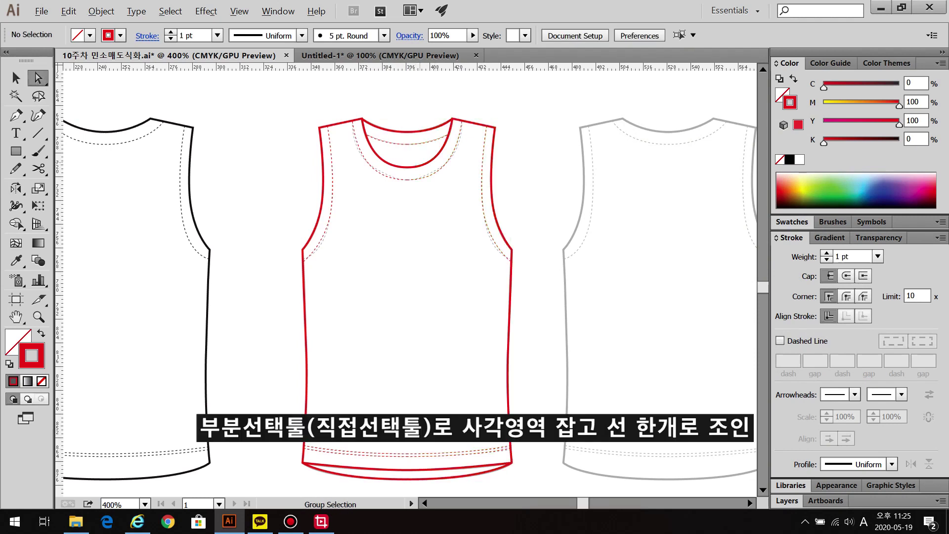
scroll(415, 111, "up", 3)
left_click_drag(390, 178, 398, 189)
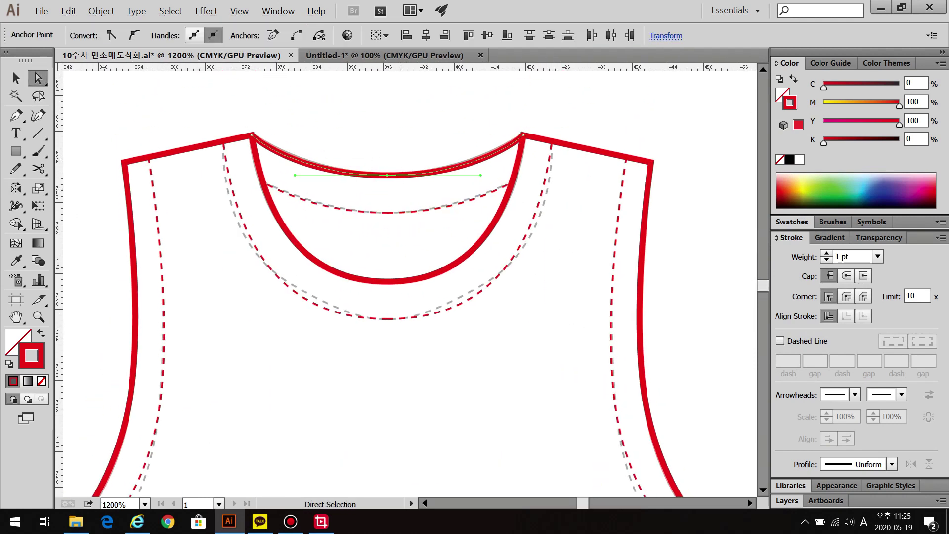
key("ctrl+j")
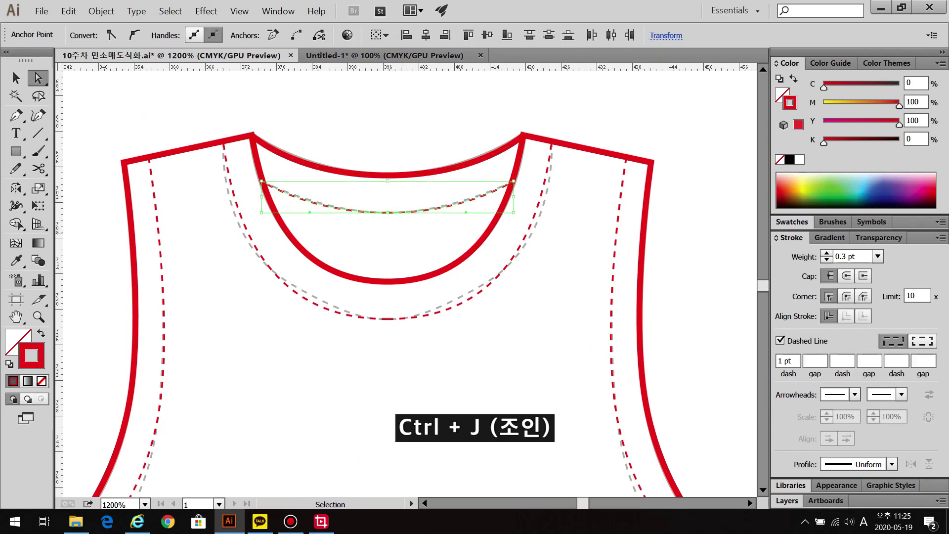
key("ctrl+shift+a")
left_click_drag(361, 258, 404, 337)
key("ctrl+j")
key("ctrl+shift+a")
Join the left and right halves of both hem stitch lines and the hem curves at the centre
scroll(410, 282, "down", 15)
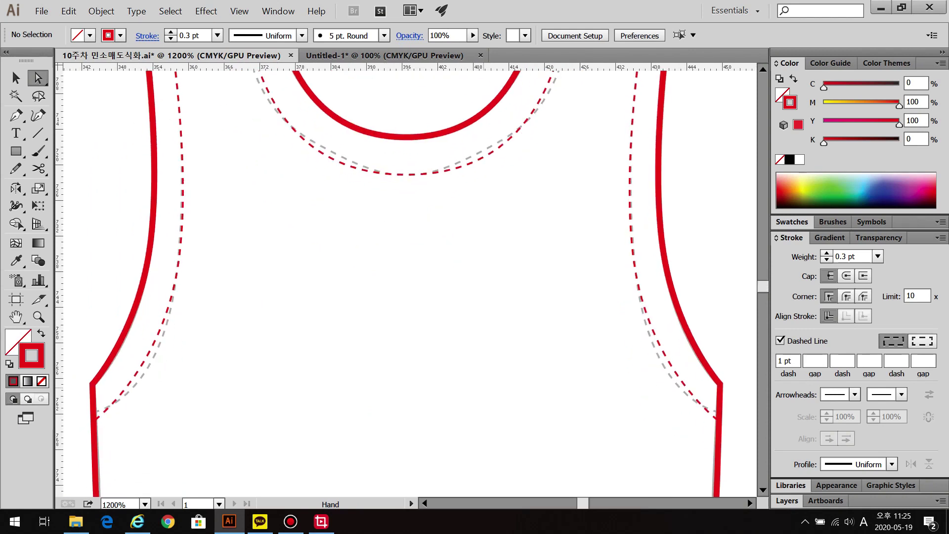
left_click_drag(422, 255, 437, 267)
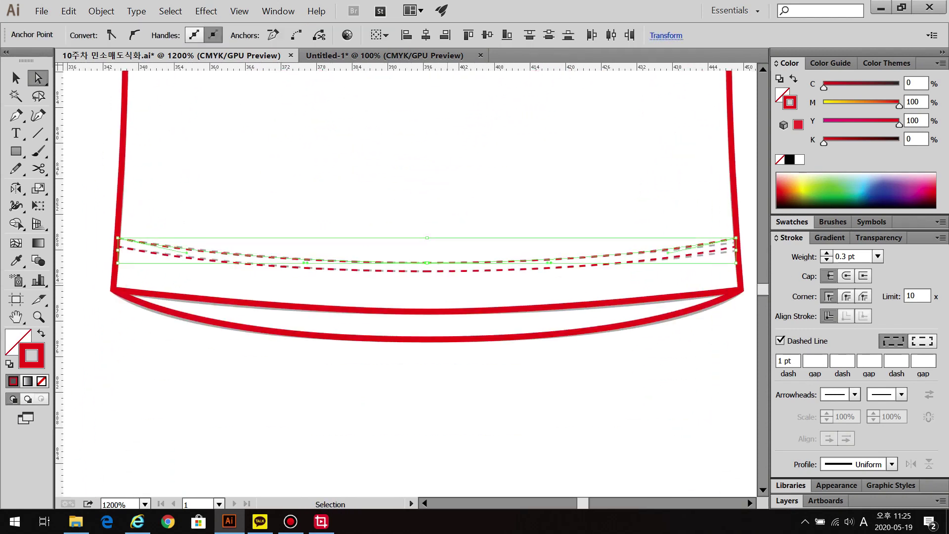
key("ctrl+j")
left_click(188, 256, "ctrl")
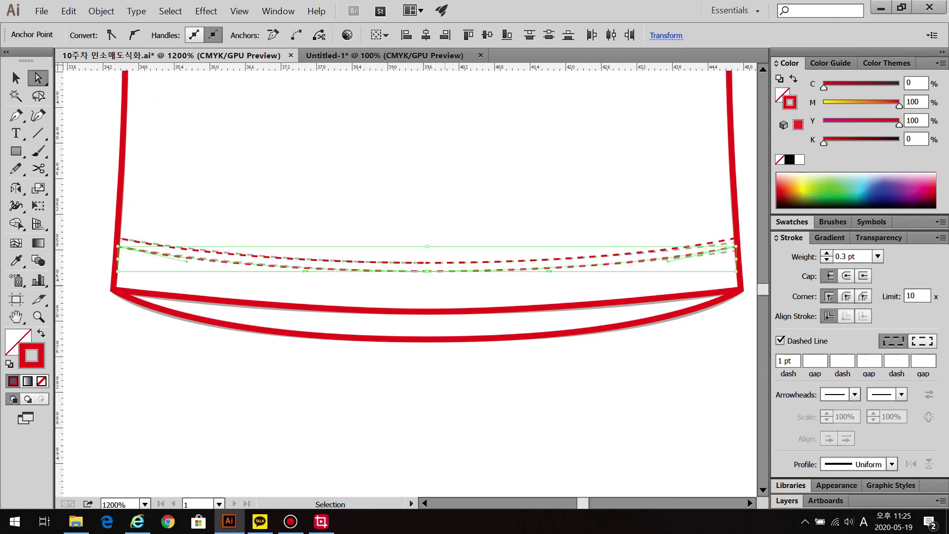
left_click_drag(438, 323, 454, 357)
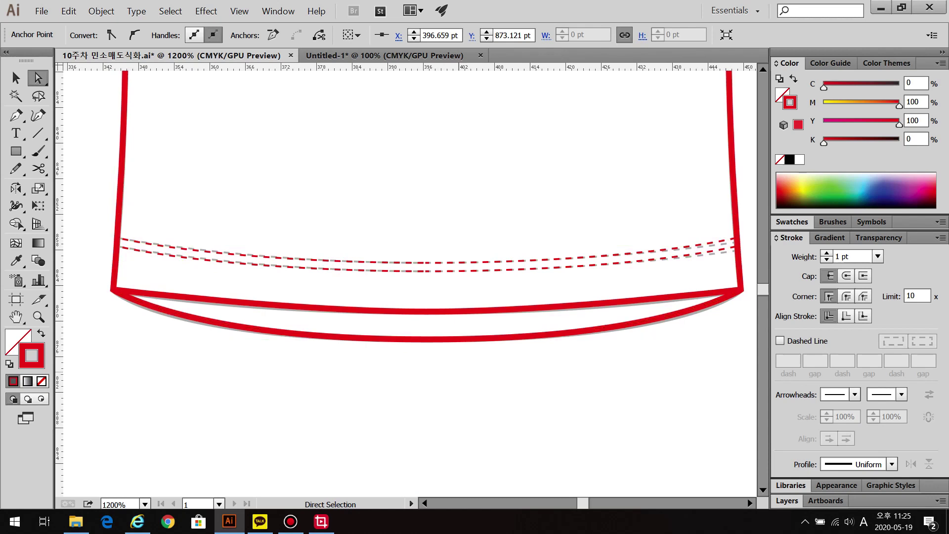
key("ctrl+shift+a")
Duplicate the finished red front sketch horizontally onto the grey back template beside it
key("ctrl+minus")
key("ctrl+minus")
key("ctrl+minus")
left_click_drag(442, 198, 410, 351)
key("ctrl+a")
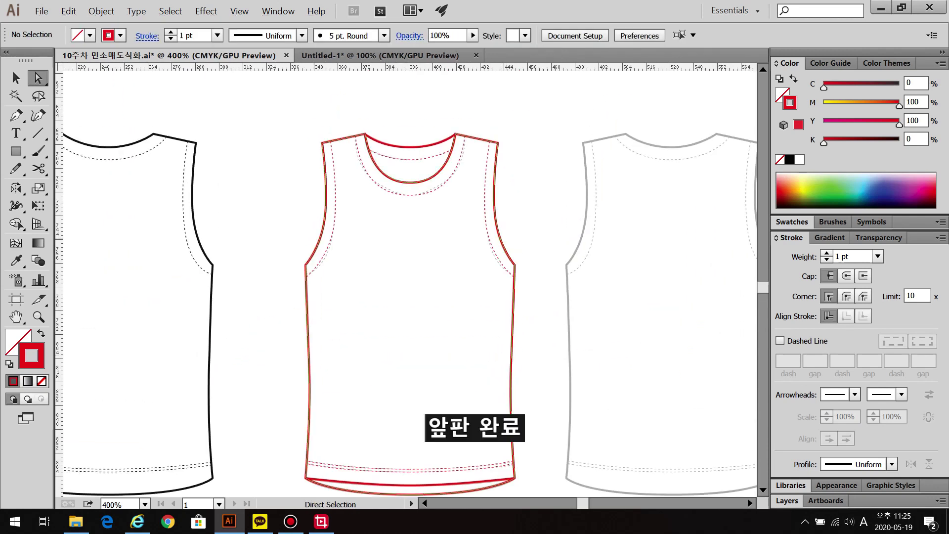
key("ctrl+shift+a")
key("ctrl+minus")
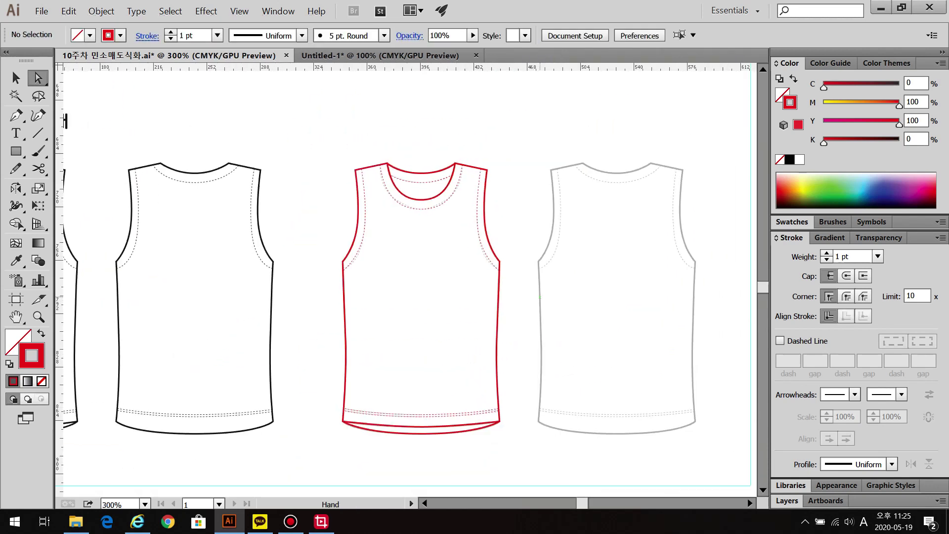
key("v")
left_click_drag(324, 183, 459, 451)
left_click_drag(448, 298, 641, 298)
key("ctrl+shift+a")
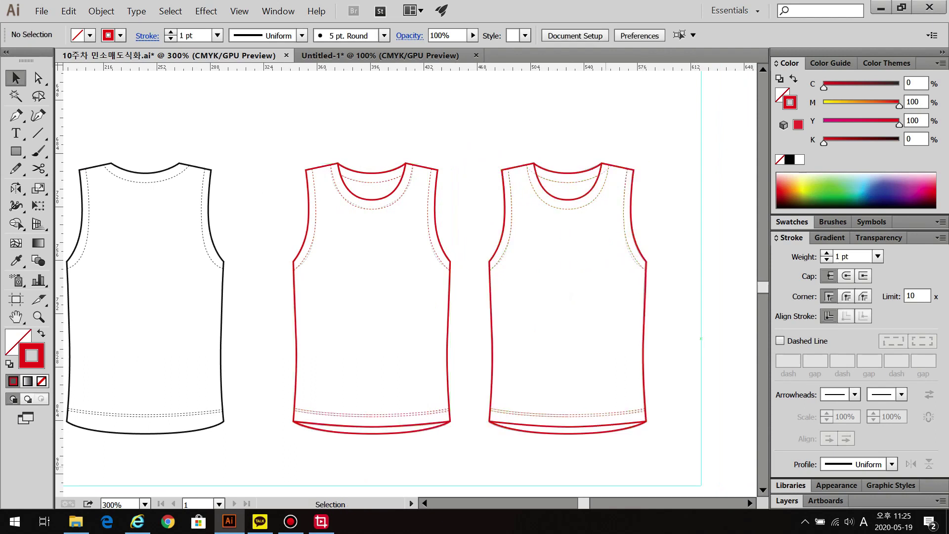
Delete the inner front hem curve from the duplicated sports-line sketch over the back template, keeping the lower hem outline
scroll(601, 463, "up", 1)
scroll(599, 457, "up", 1)
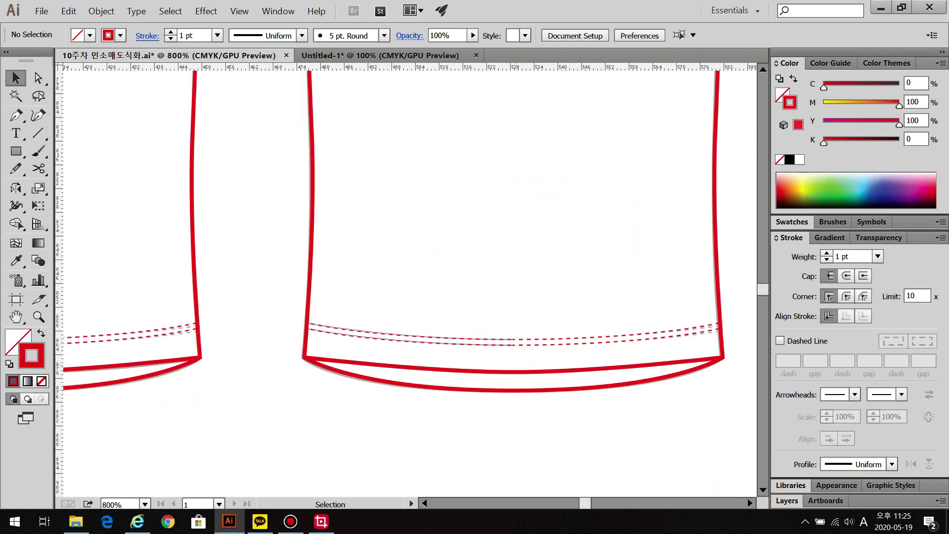
left_click(367, 365)
key("Delete")
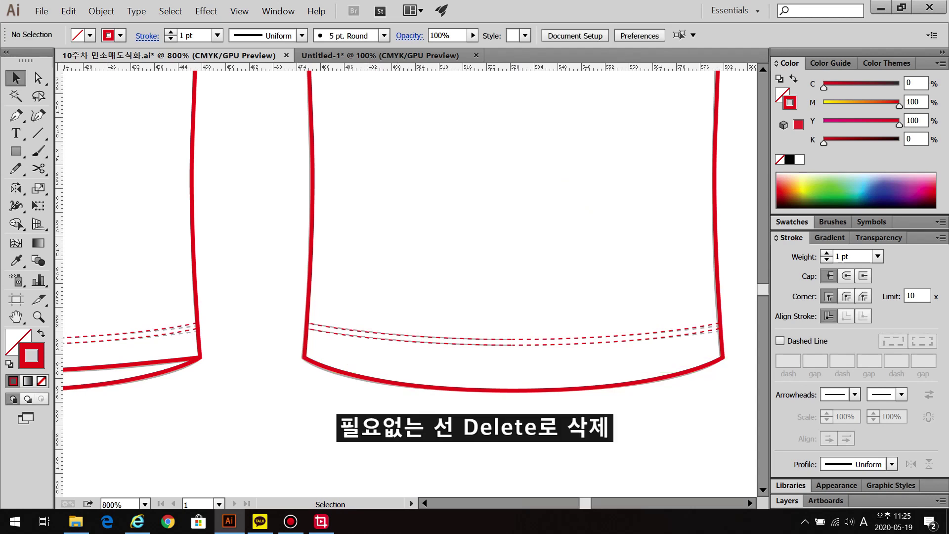
Delete the dashed front neck stitch line from the duplicated back sketch
scroll(405, 276, "down", 2)
scroll(405, 277, "up", 3)
scroll(445, 287, "up", 1)
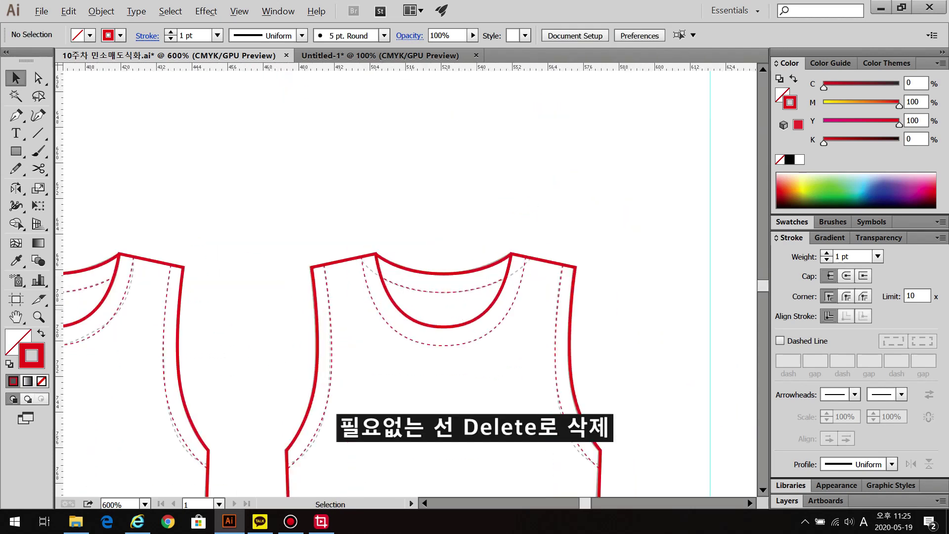
scroll(460, 315, "up", 1)
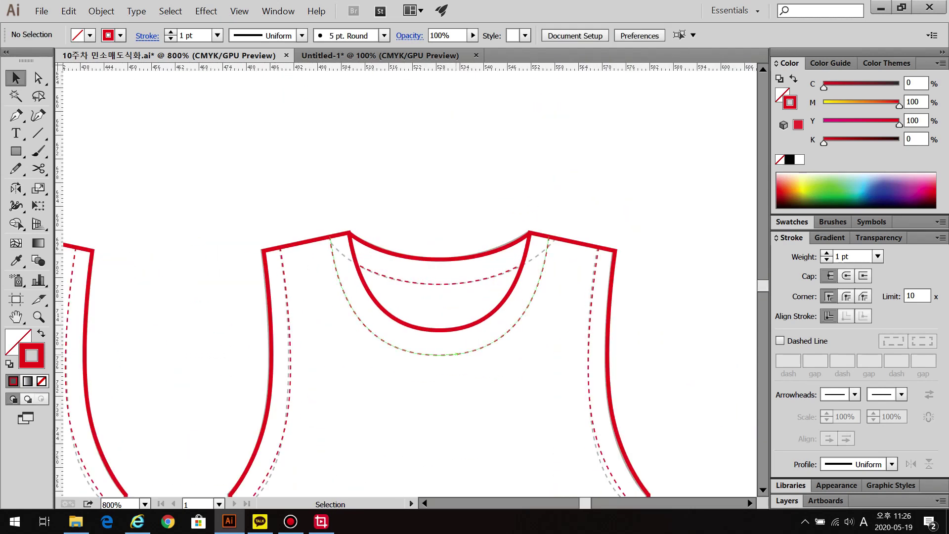
left_click(475, 352)
Cut the deep front neckline at both shoulder points with the Scissors tool and delete the cut-off curve
left_click(438, 329)
key("c")
scroll(365, 226, "up", 3)
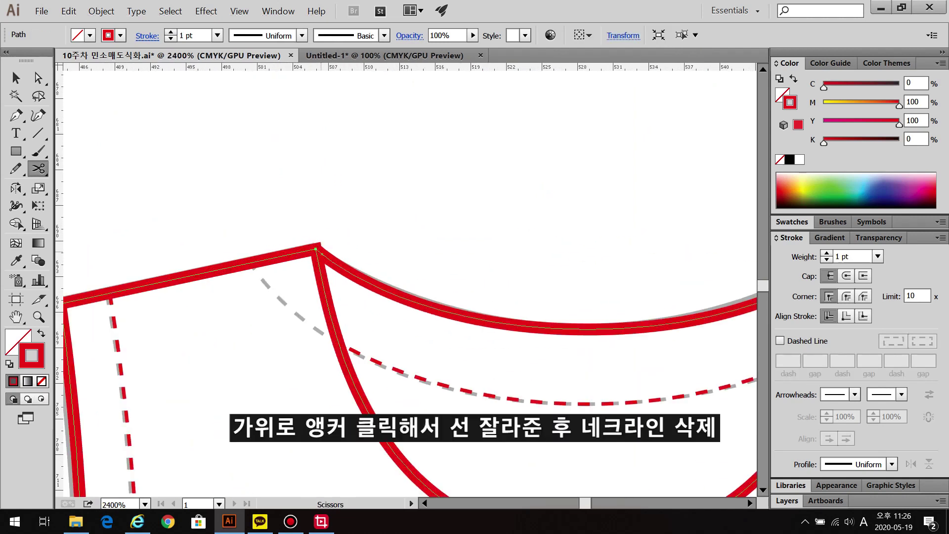
left_click(315, 249)
scroll(410, 281, "right", 10)
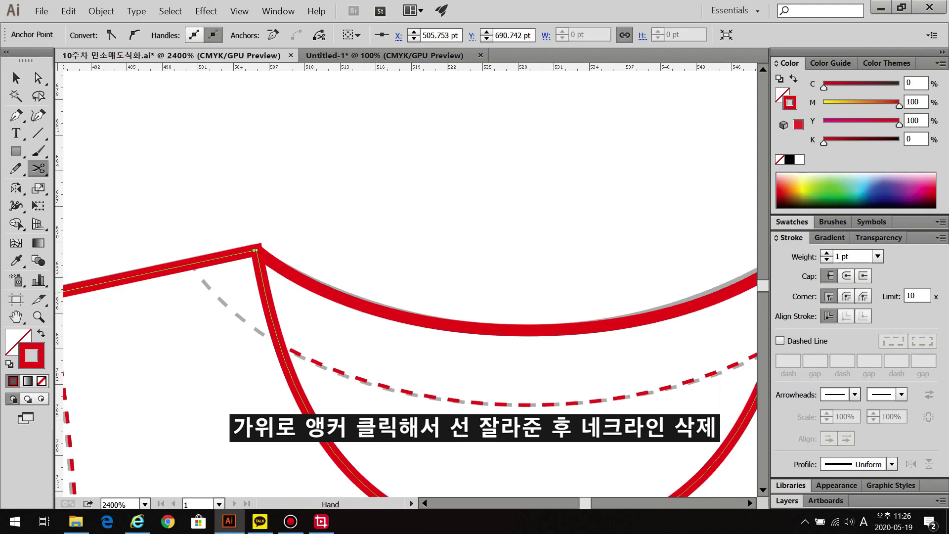
left_click(436, 258)
scroll(410, 282, "down", 3)
scroll(411, 281, "left", 5)
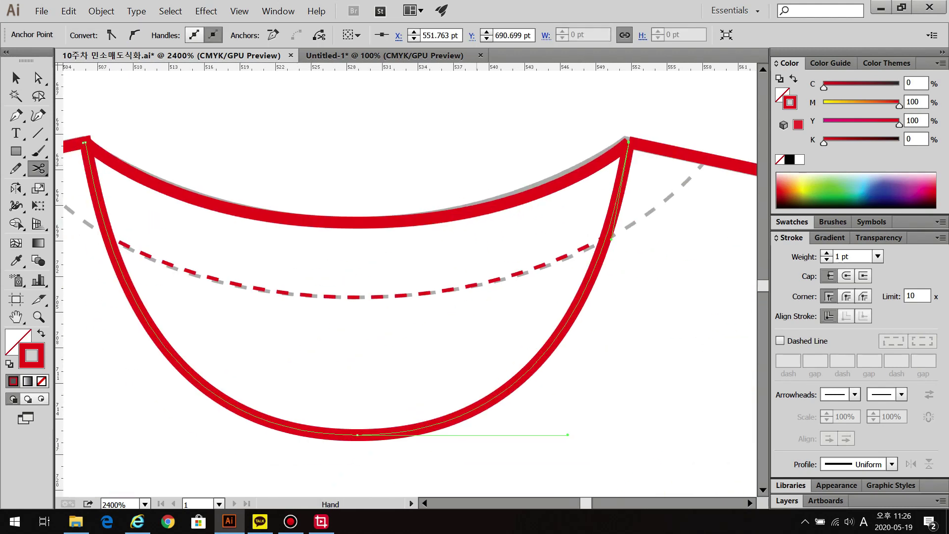
key("Delete")
Average the end points of the left shoulder line and the back neckline on both axes and join them
key("a")
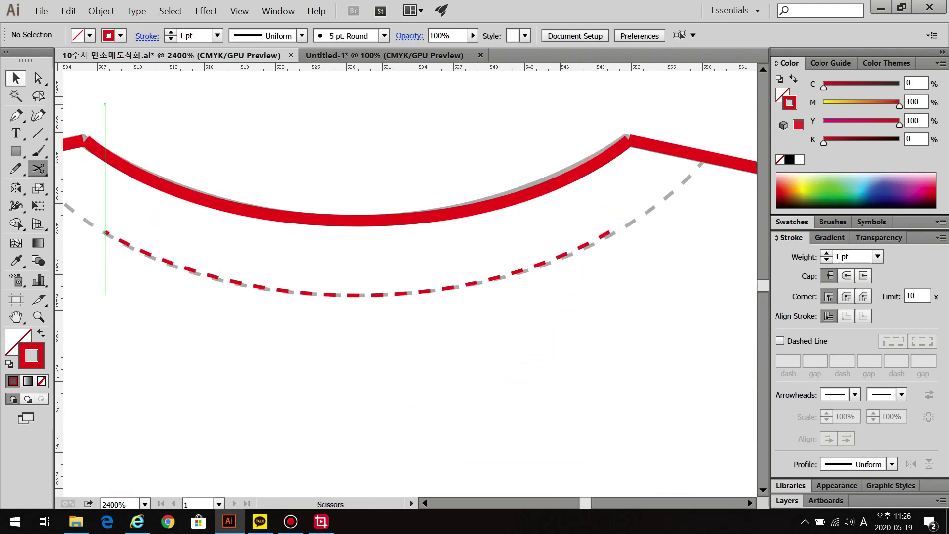
scroll(410, 282, "up", 2)
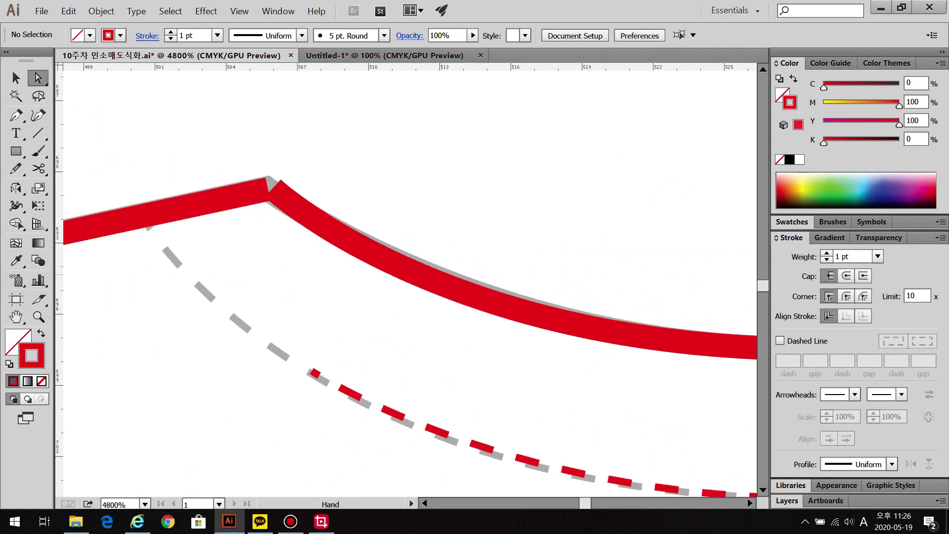
left_click_drag(232, 158, 287, 215)
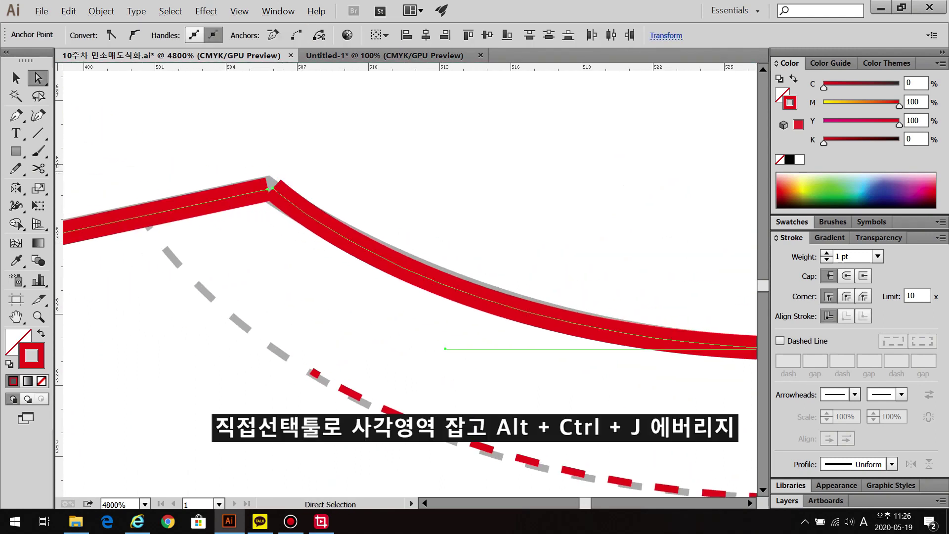
key("ctrl+alt+j")
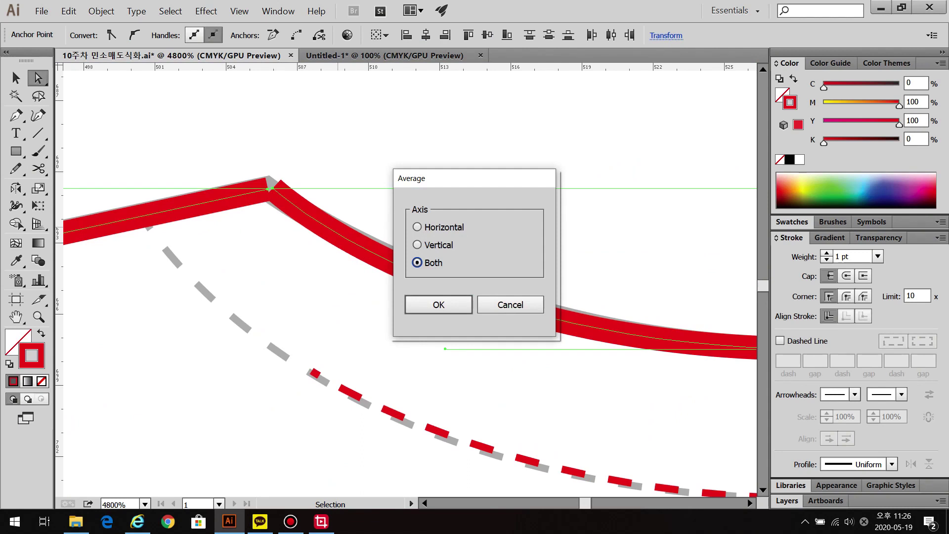
key("Return")
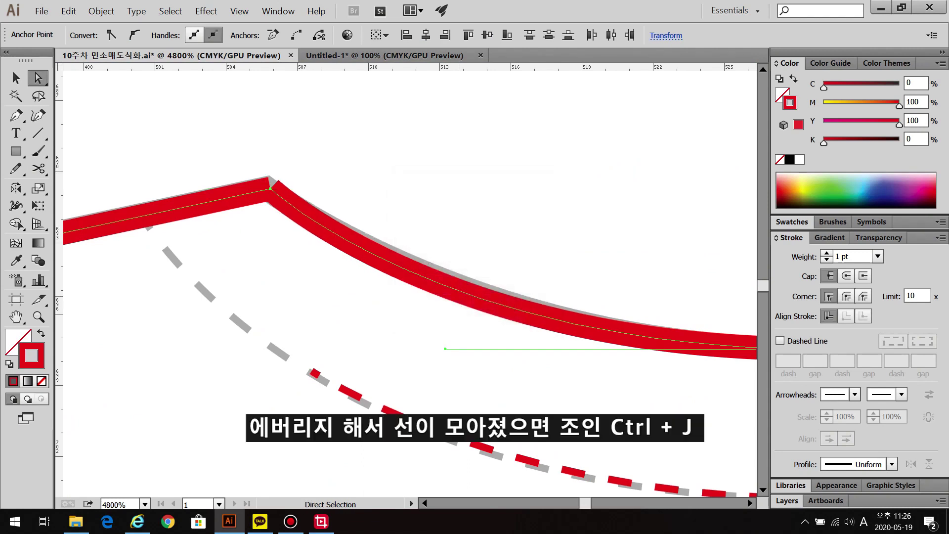
key("ctrl+j")
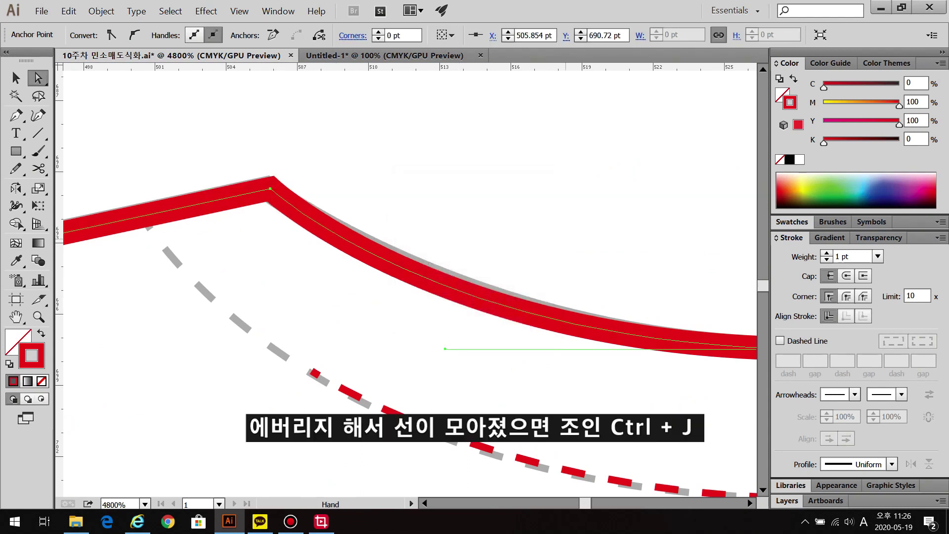
Join the end points of the back neckline and the right shoulder line
scroll(405, 276, "right", 10)
left_click_drag(584, 164, 613, 213)
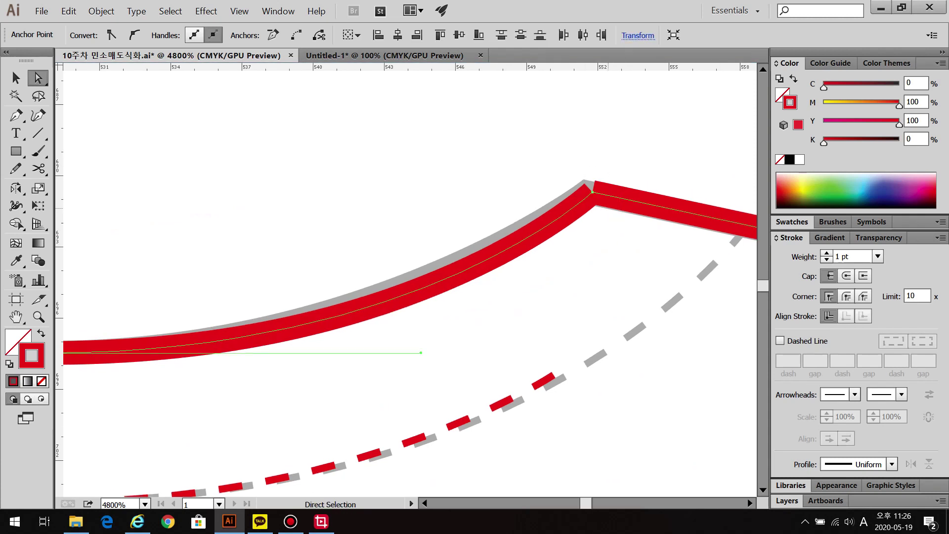
key("ctrl+j")
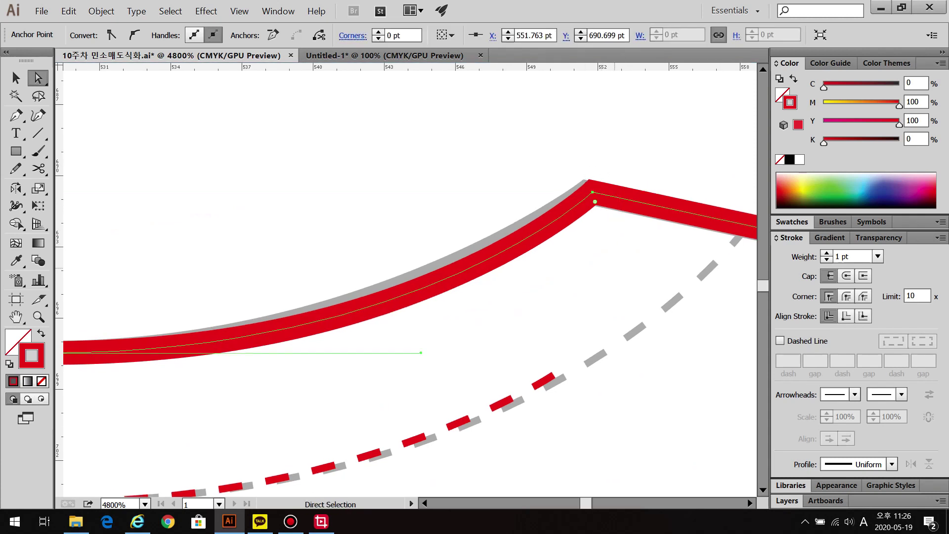
left_click(577, 267)
Extend the dashed back neck stitch line to both shoulder lines and adjust its handles to follow the grey template
scroll(578, 267, "down", 1)
scroll(576, 277, "down", 3)
left_click(571, 299)
left_click_drag(571, 300, 619, 264)
left_click_drag(522, 331, 578, 327)
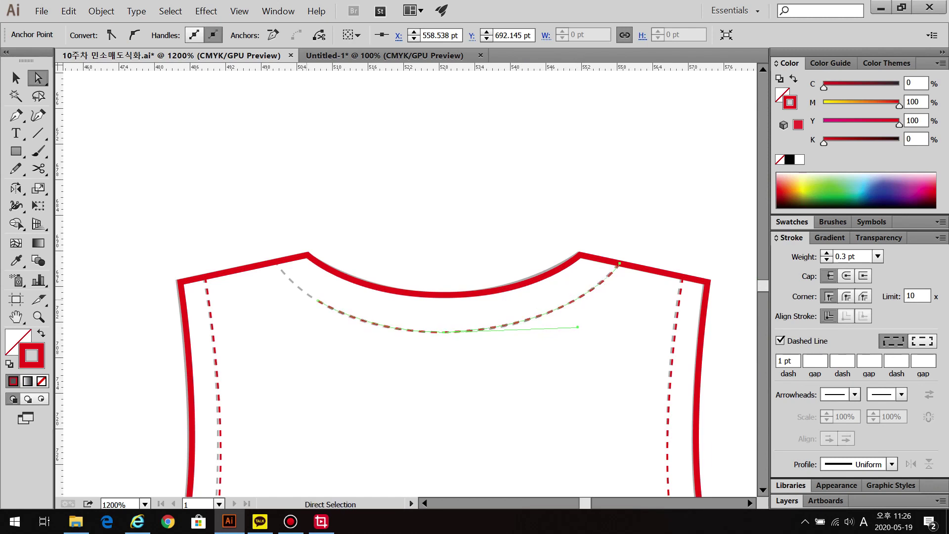
left_click_drag(318, 300, 273, 262)
left_click_drag(366, 332, 311, 332)
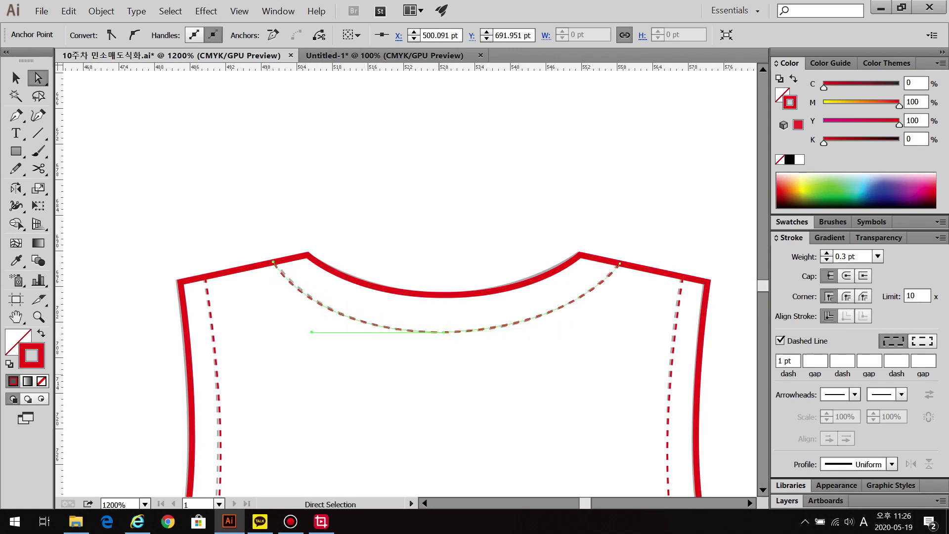
Recolour the strokes of the red sports-line front and back sketches to blue with C 86.03, M 77.23, Y 0, K 0
key("ctrl+shift+a")
key("ctrl+minus")
key("ctrl+minus")
key("ctrl+minus")
key("ctrl+minus")
key("v")
left_click_drag(153, 77, 546, 409)
double_click(31, 355)
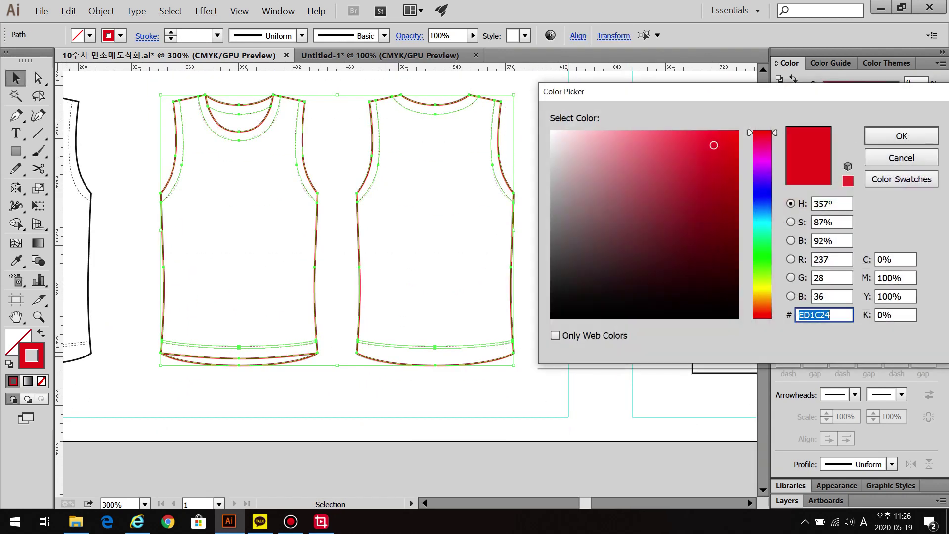
left_click(763, 188)
left_click(723, 138)
left_click_drag(723, 138, 739, 131)
left_click(902, 136)
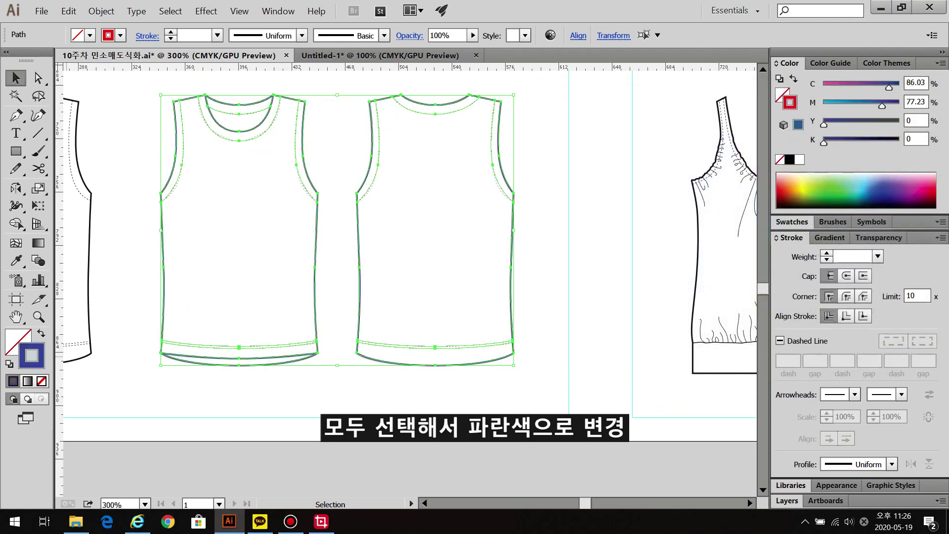
Deselect the blue sketches and set the stroke colour to the red swatch for the women's camisole page
key("ctrl+shift+a")
key("ctrl+minus")
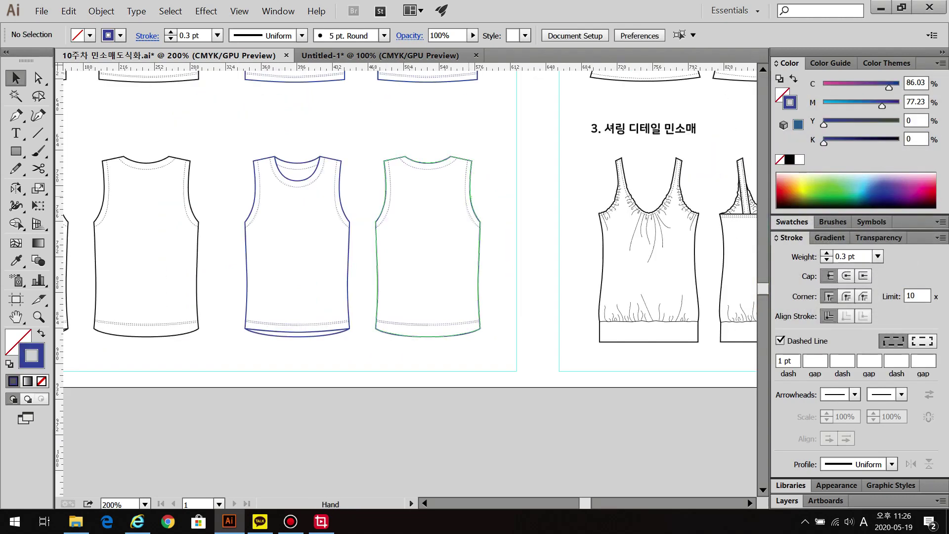
scroll(460, 358, "up", 4)
key("ctrl+minus")
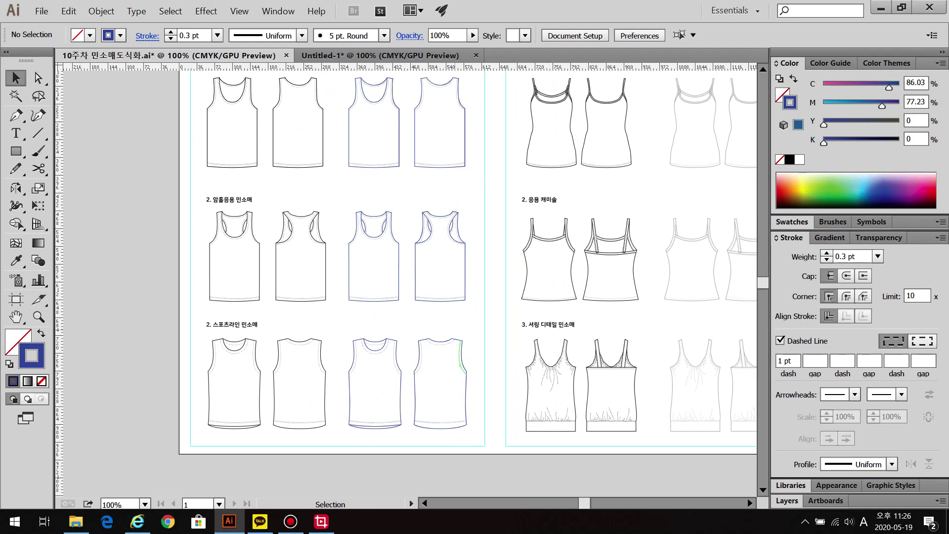
left_click_drag(445, 247, 422, 307)
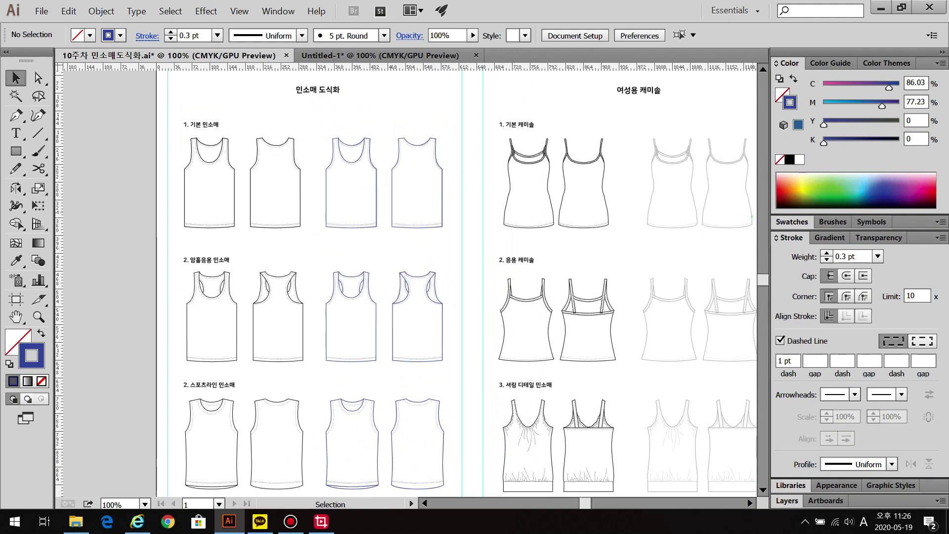
left_click_drag(544, 272, 327, 297)
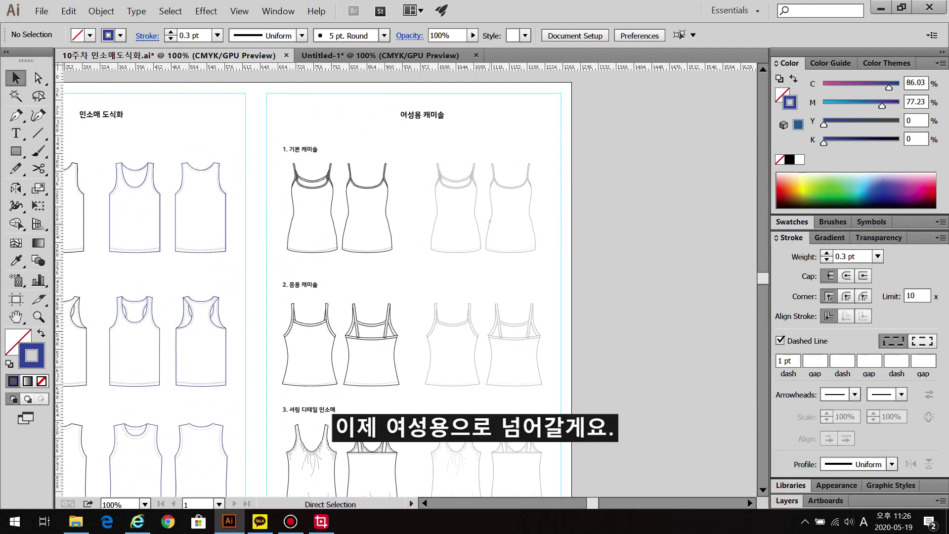
left_click(791, 222)
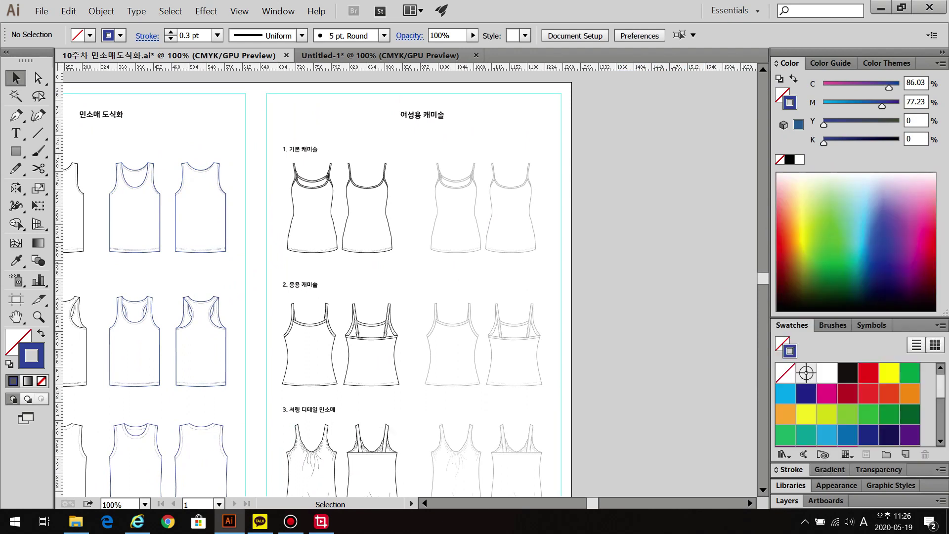
left_click(869, 373)
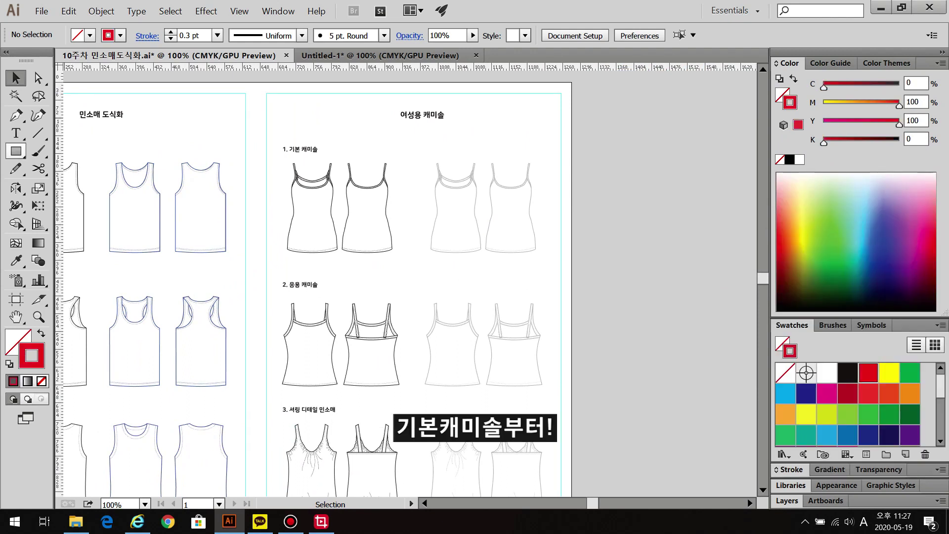
Draw a vertical guide line with the Line Segment tool down the centre of the grey basic camisole front template
left_click(38, 133)
scroll(462, 193, "up", 4)
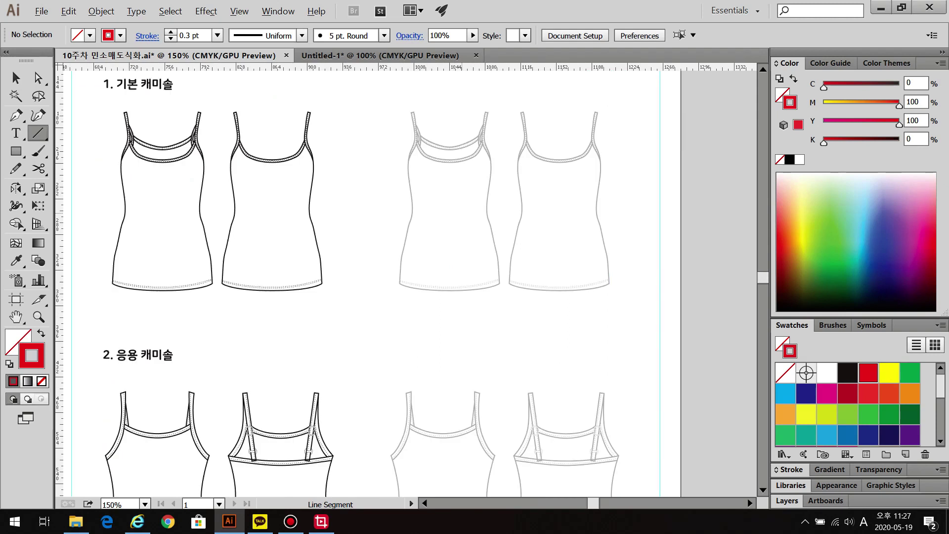
scroll(434, 159, "up", 2)
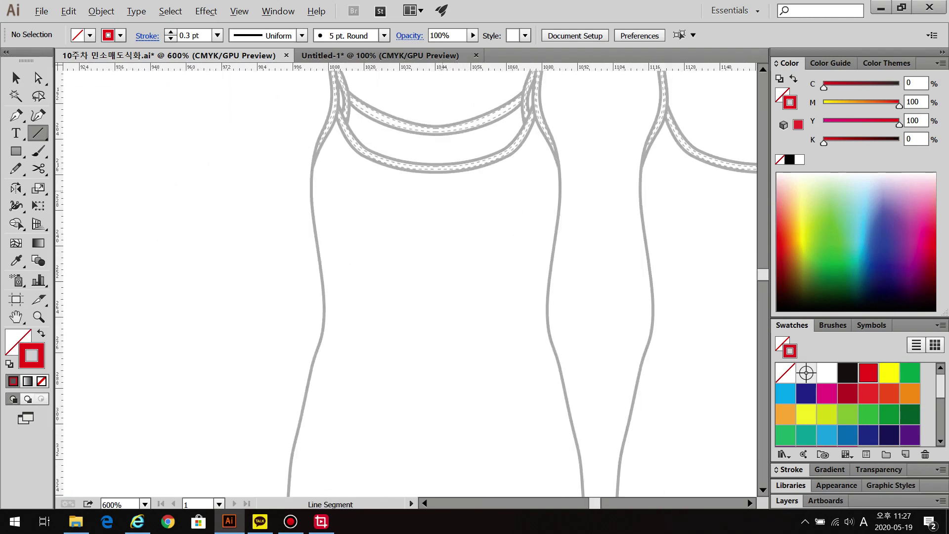
left_click_drag(499, 159, 435, 159)
scroll(435, 276, "down", 10)
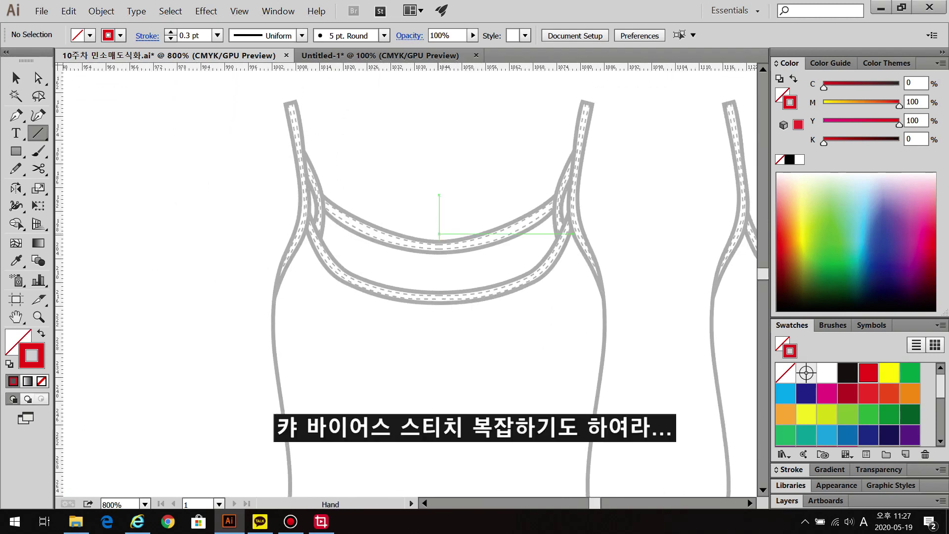
scroll(435, 277, "down", 2)
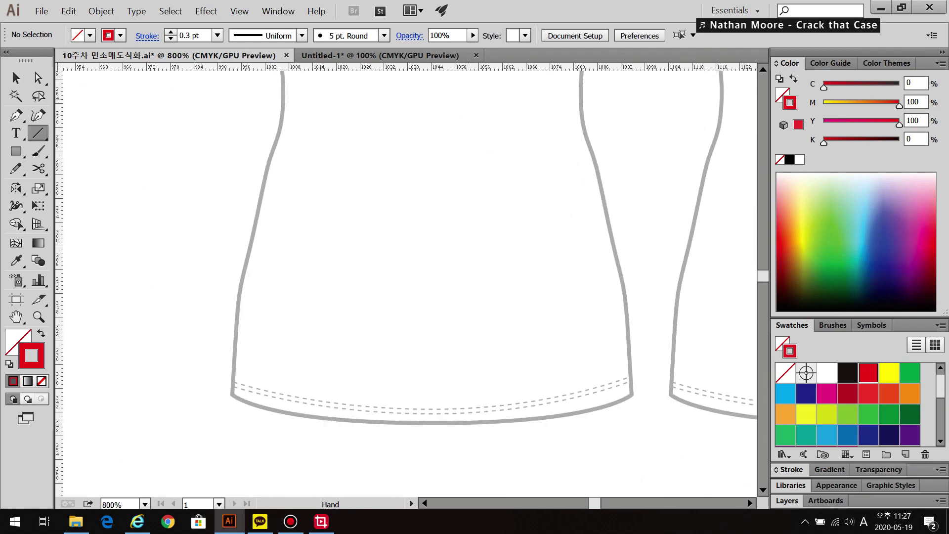
scroll(411, 277, "down", 2)
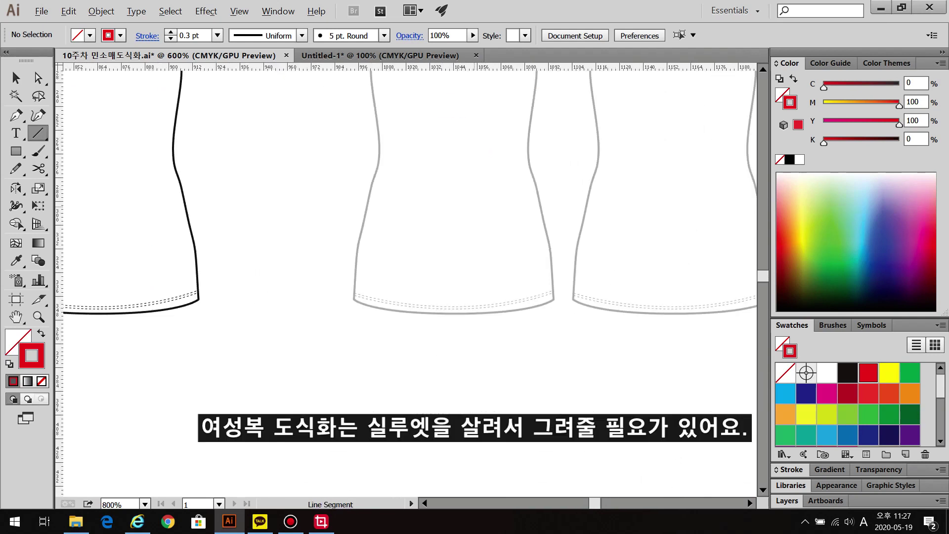
left_click_drag(439, 87, 439, 451)
left_click_drag(724, 147, 724, 381)
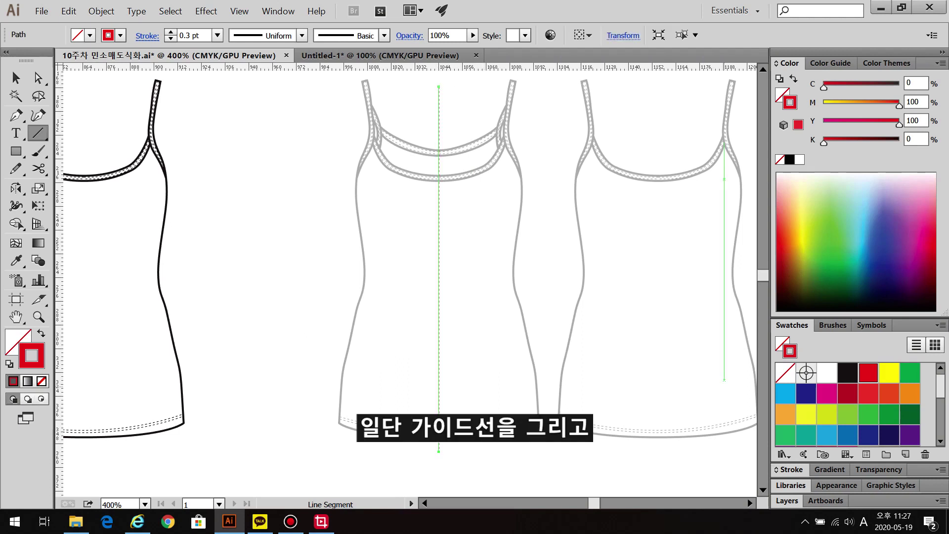
Turn off the dashed line for the camisole's centre guide line and set its stroke weight to 1 pt
left_click(791, 469)
left_click(780, 341)
left_click(851, 256)
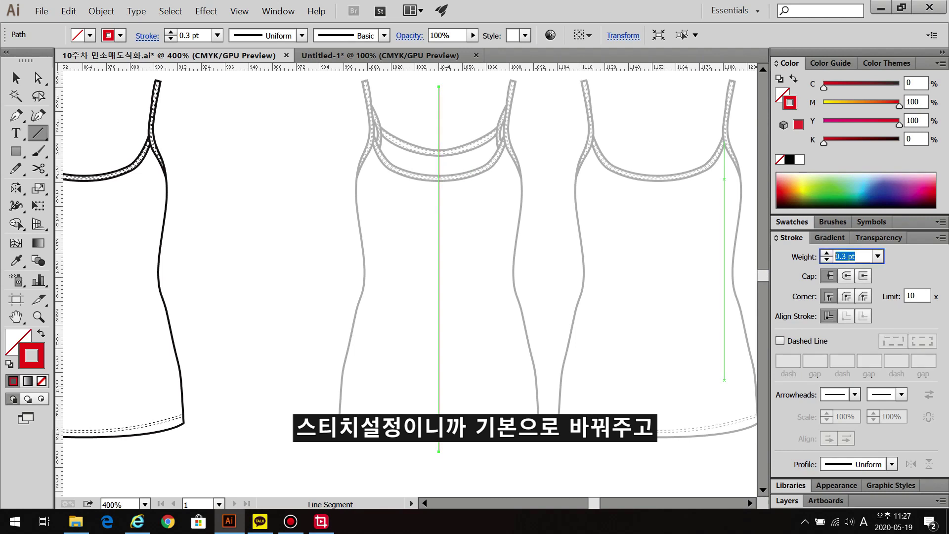
type("1")
key("Return")
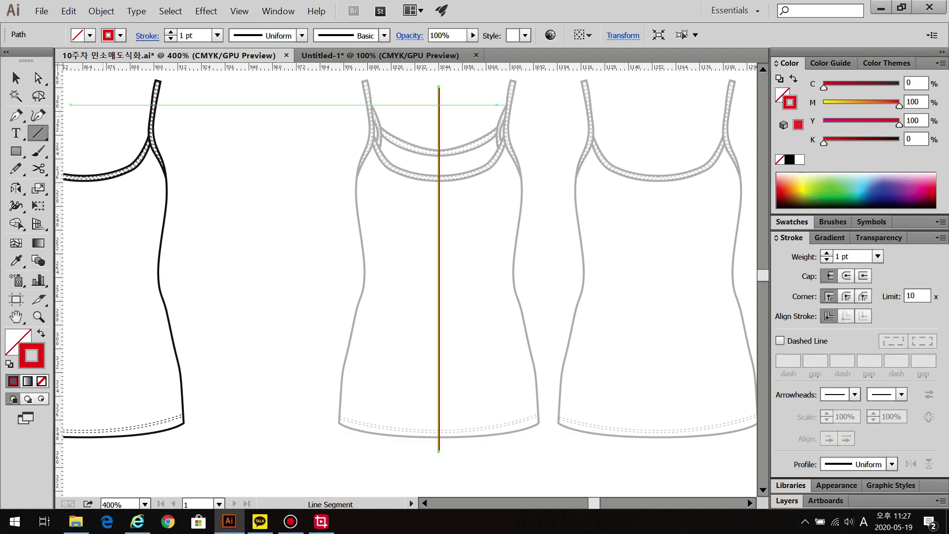
Trace the upper edge of the front neckline binding with the Pen tool, from the centre line to the left strap, and deselect it
key("p")
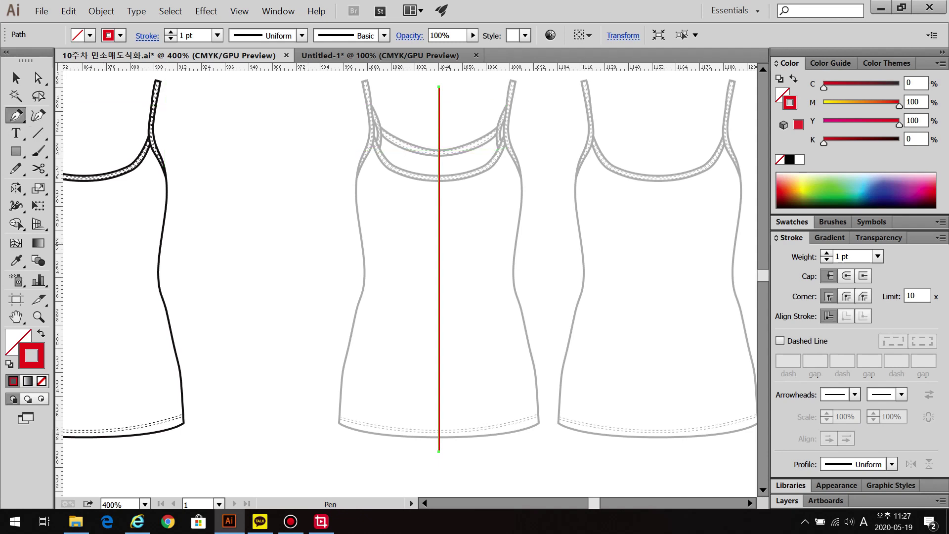
key("ctrl+shift+a")
key("ctrl+equal")
key("ctrl+equal")
key("ctrl+equal")
scroll(495, 277, "up", 3)
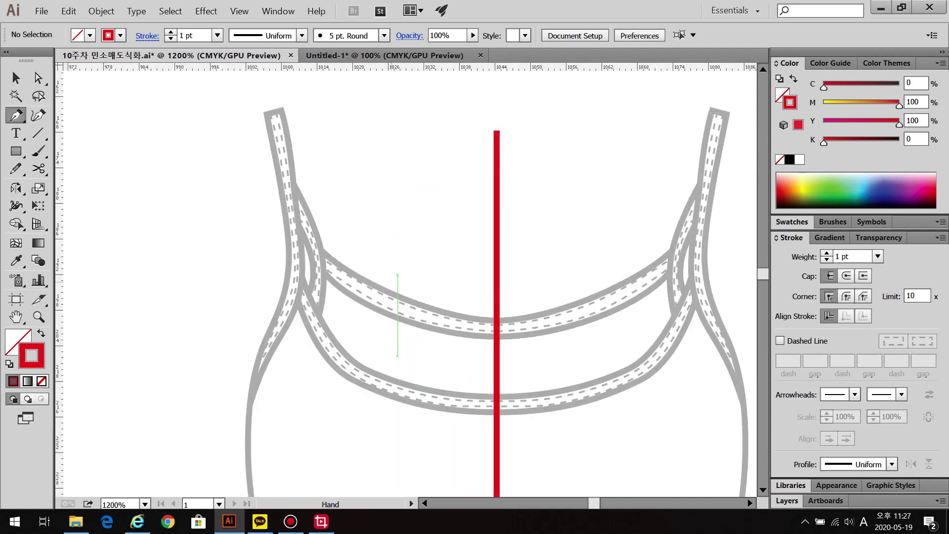
left_click_drag(496, 319, 495, 344)
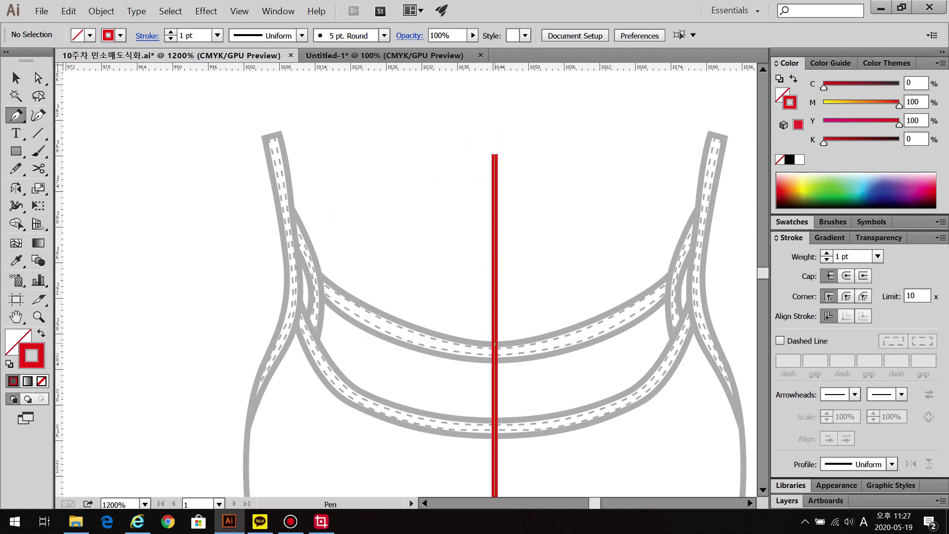
key("ctrl+minus")
key("ctrl+minus")
left_click_drag(495, 343, 552, 341)
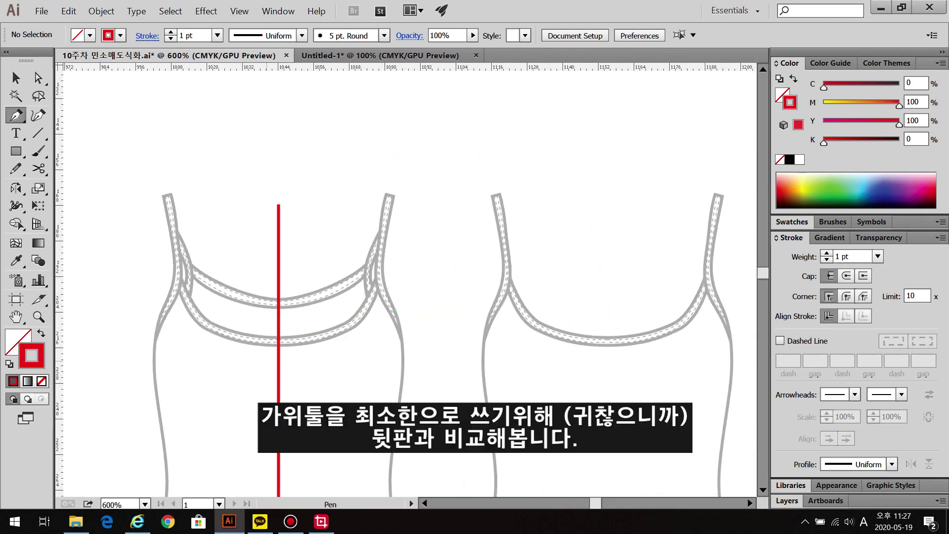
key("ctrl+plus")
left_click_drag(438, 315, 513, 315)
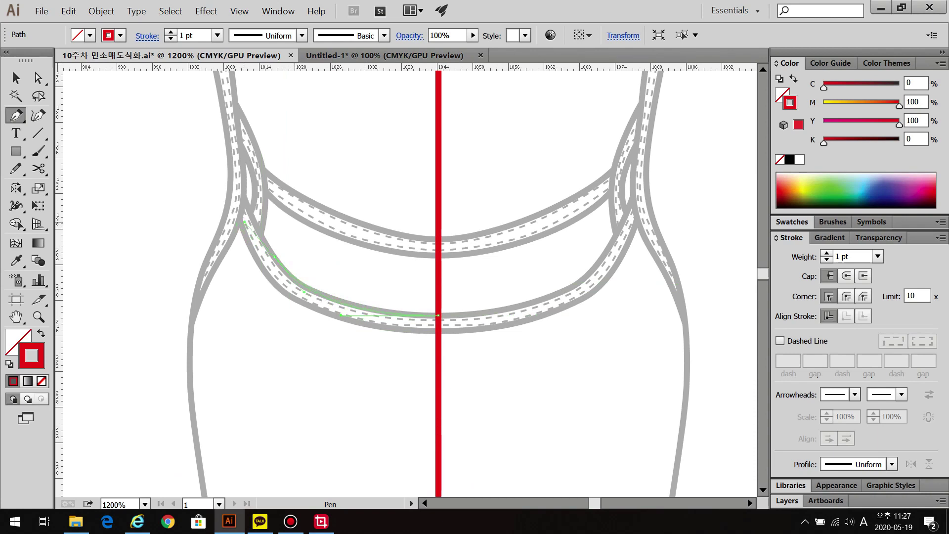
left_click_drag(273, 256, 242, 207)
left_click(243, 194)
key("ctrl+shift+a")
Trace the lower edge of the front neckline binding from the centre line up to the left strap and deselect it
left_click_drag(439, 331, 492, 330)
left_click_drag(334, 331, 334, 331)
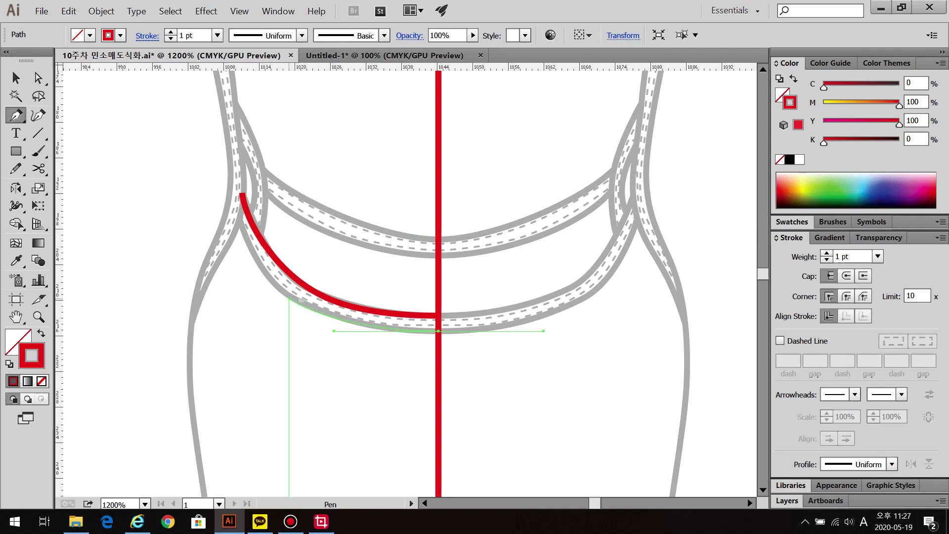
left_click_drag(258, 280, 258, 280)
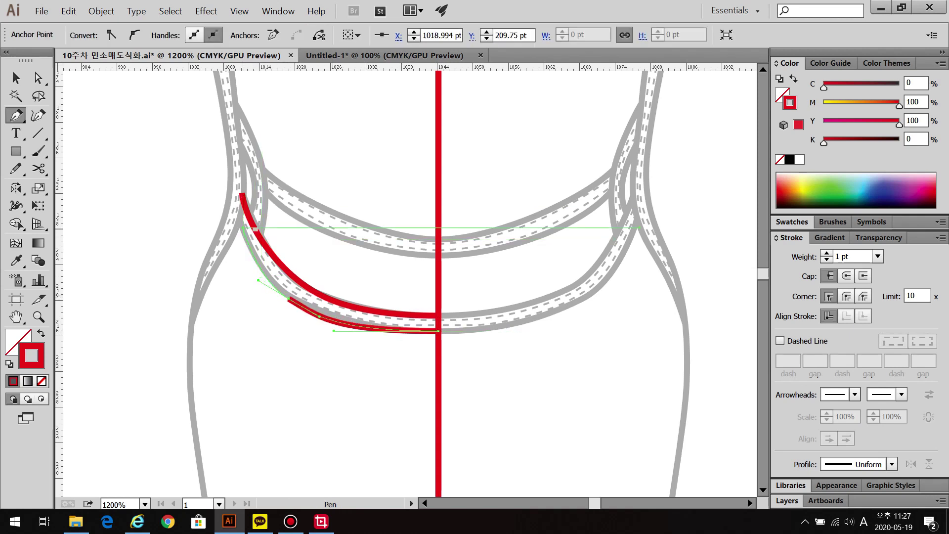
left_click(239, 218)
key("ctrl+shift+a")
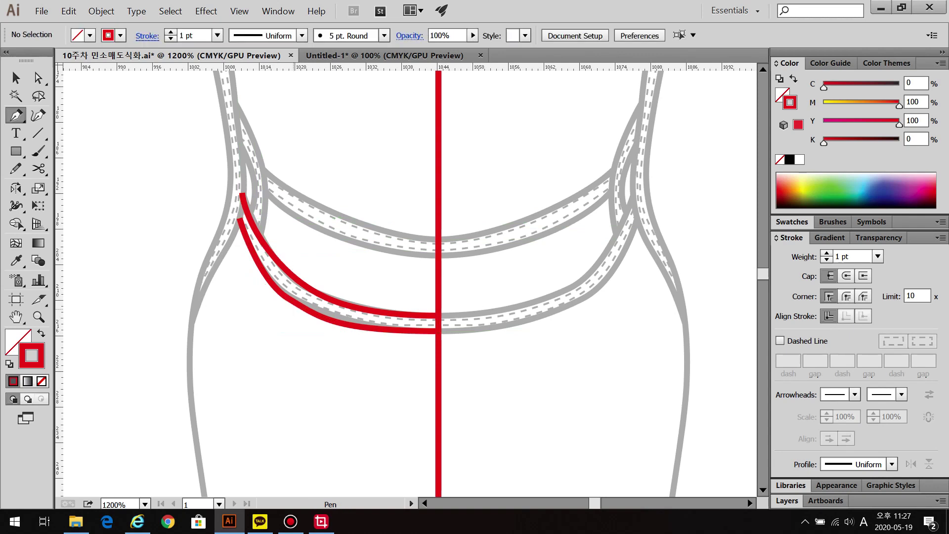
Trace the left strap's inner edge from its top end down along the armhole binding to the underarm
scroll(405, 282, "up", 3)
scroll(405, 282, "left", 2)
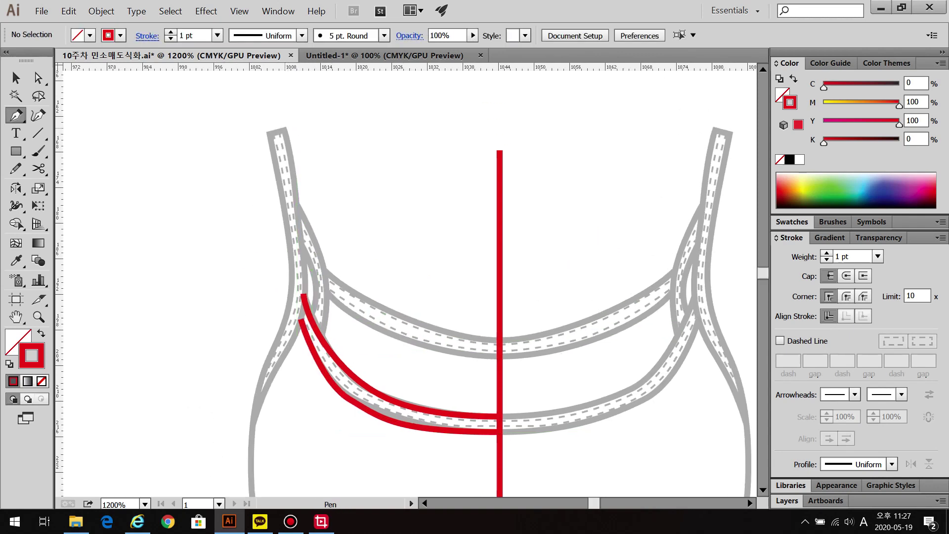
left_click(305, 295)
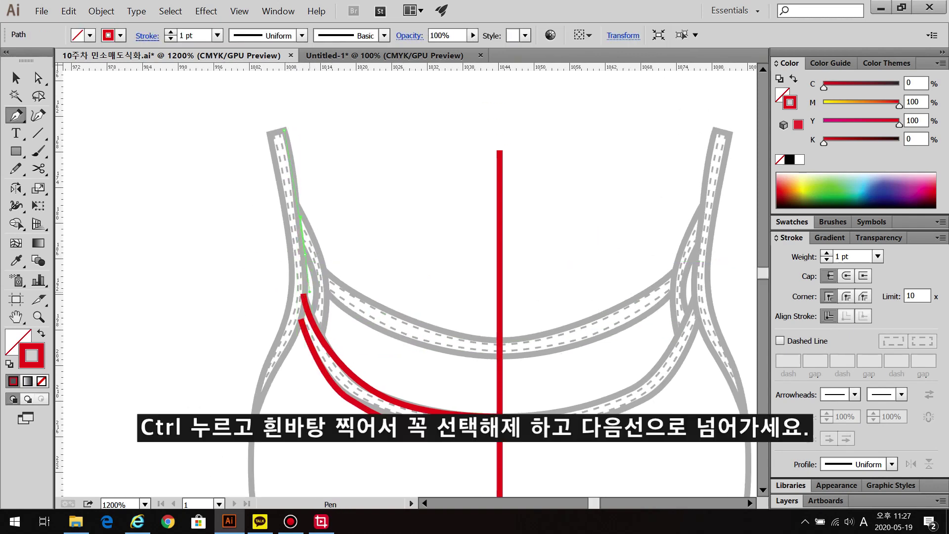
left_click(304, 255)
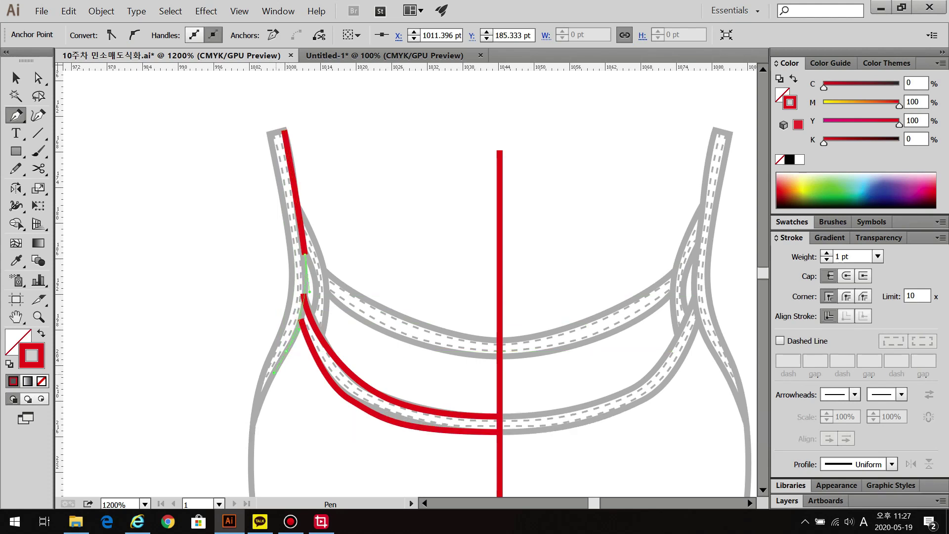
left_click(286, 350)
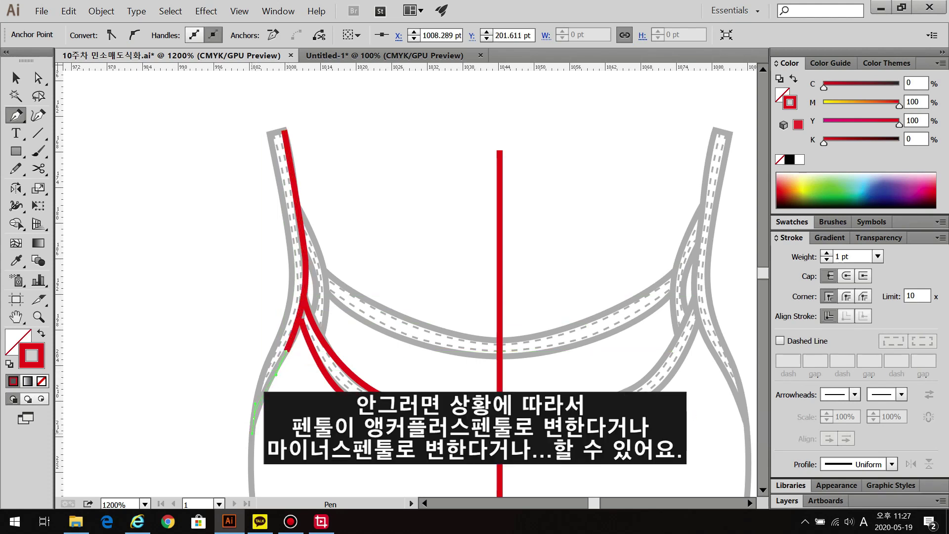
left_click(252, 418)
Continue the path down the left side seam, through the waist curve and slightly past it
left_click_drag(294, 454, 317, 210)
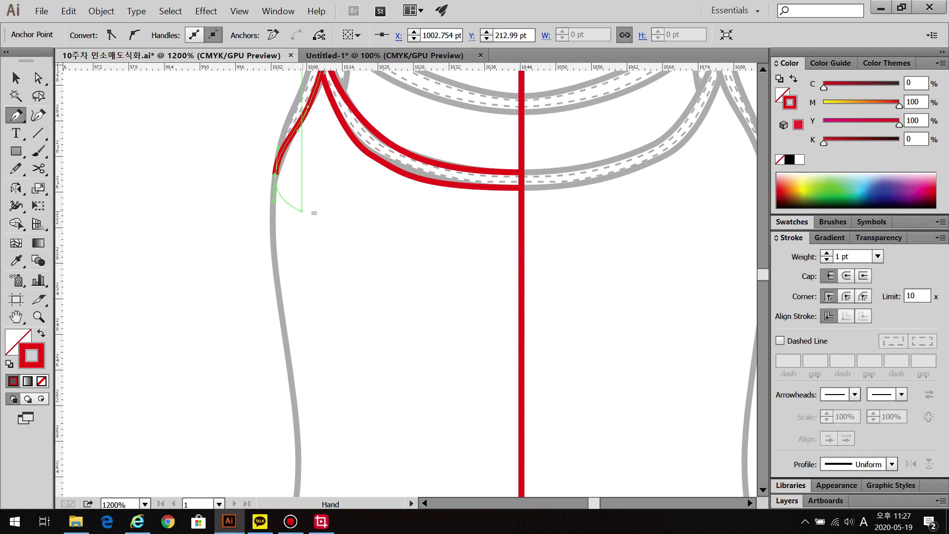
left_click(283, 324)
left_click_drag(290, 421, 307, 243)
left_click_drag(317, 286, 309, 319)
left_click_drag(311, 346, 331, 247)
key("ctrl+z")
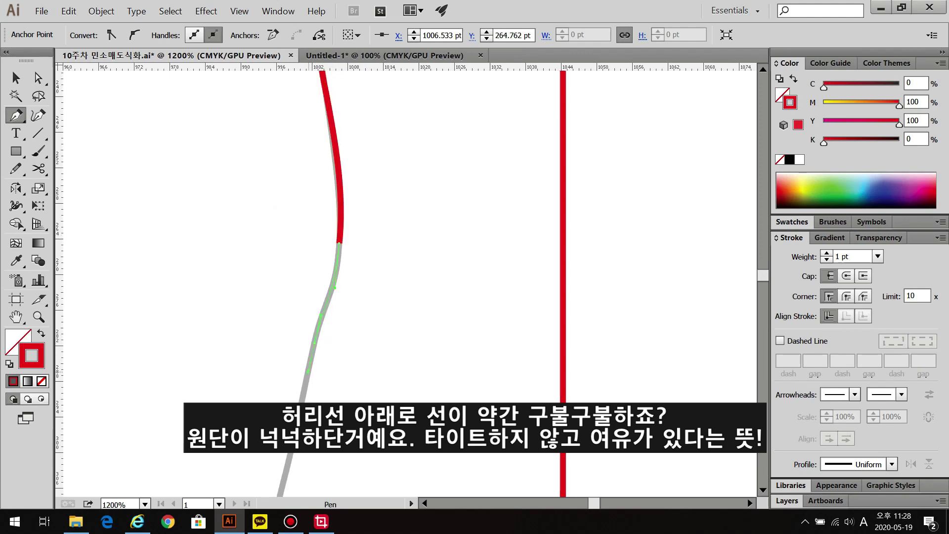
left_click_drag(316, 340, 322, 316)
left_click_drag(322, 316, 333, 272)
Extend the left side seam path along the hip down to the hem corner
left_click_drag(315, 402, 373, 234)
left_click(373, 235)
left_click(362, 238)
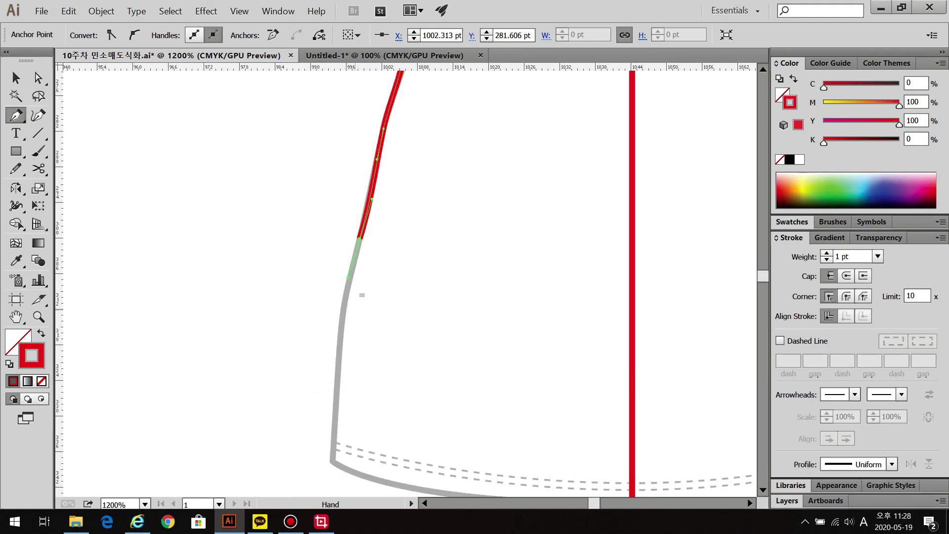
left_click_drag(361, 295, 375, 166)
left_click(337, 359)
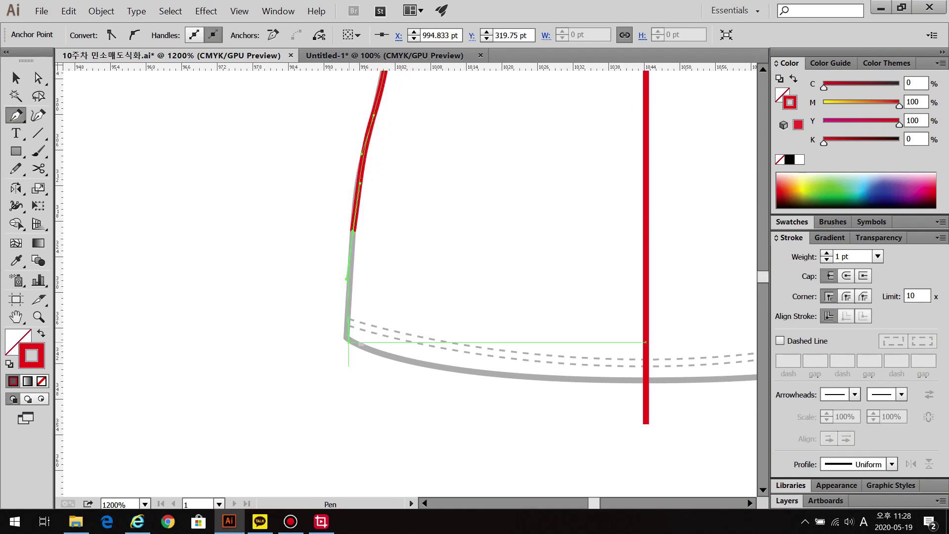
left_click(346, 338)
Trace the hem curve from the left corner to the centre line, finish with a horizontal handle and deselect the path
left_click_drag(346, 338, 209, 327)
left_click_drag(756, 348, 712, 369)
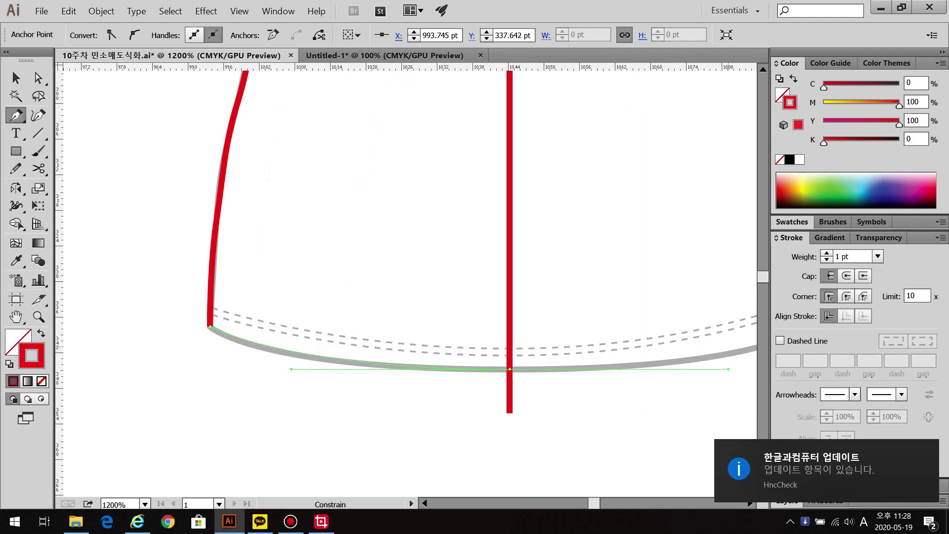
left_click(618, 396, "ctrl")
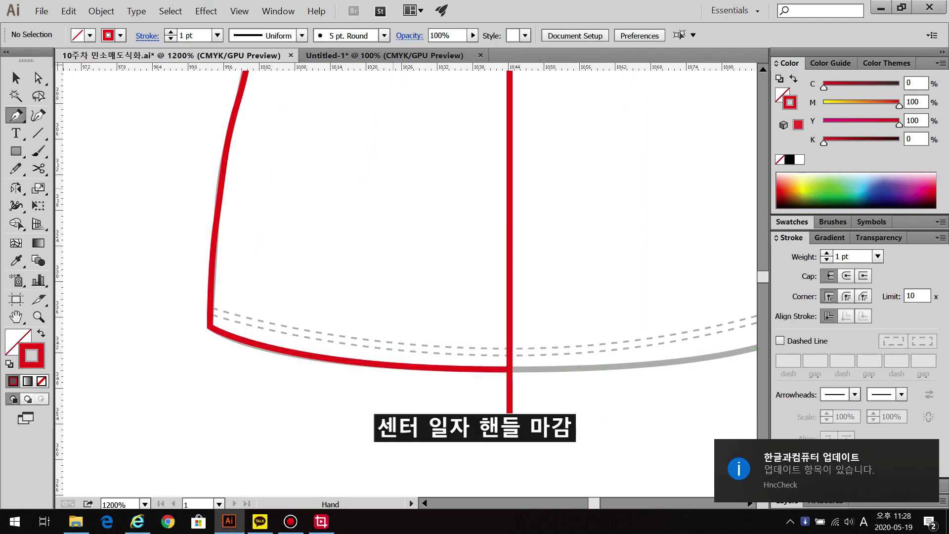
Resume the path from its starting anchor and trace the left strap's top end and outer edge down towards the armhole
left_click_drag(617, 139, 614, 495)
left_click_drag(544, 74, 616, 494)
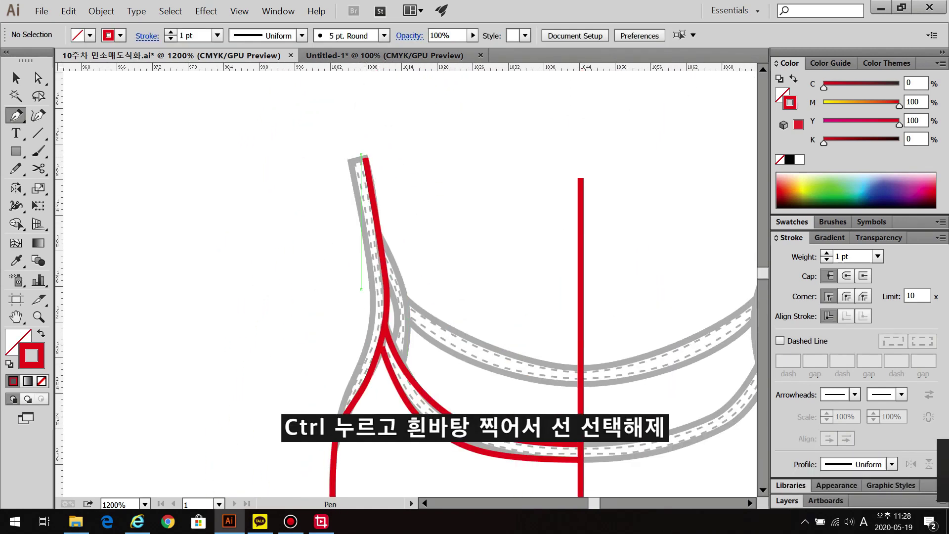
left_click(366, 159)
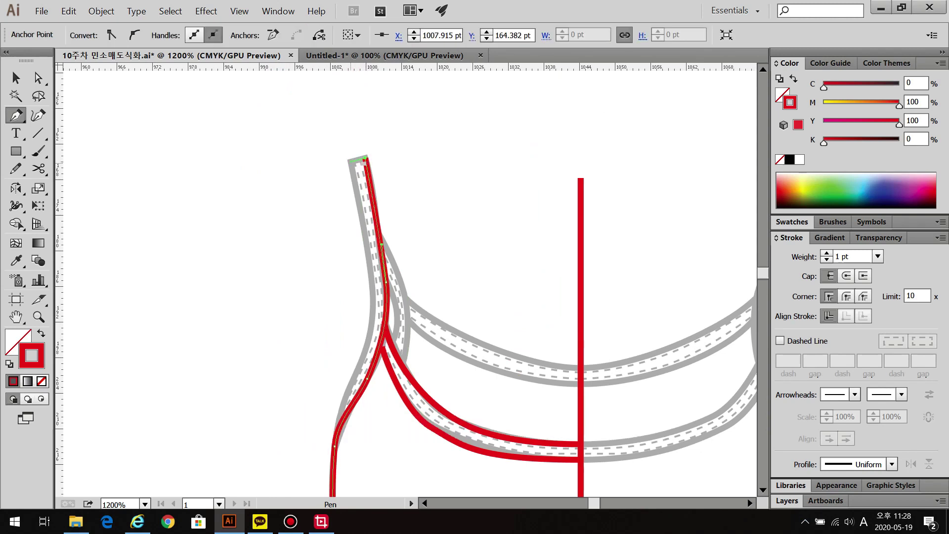
left_click_drag(372, 278, 373, 289)
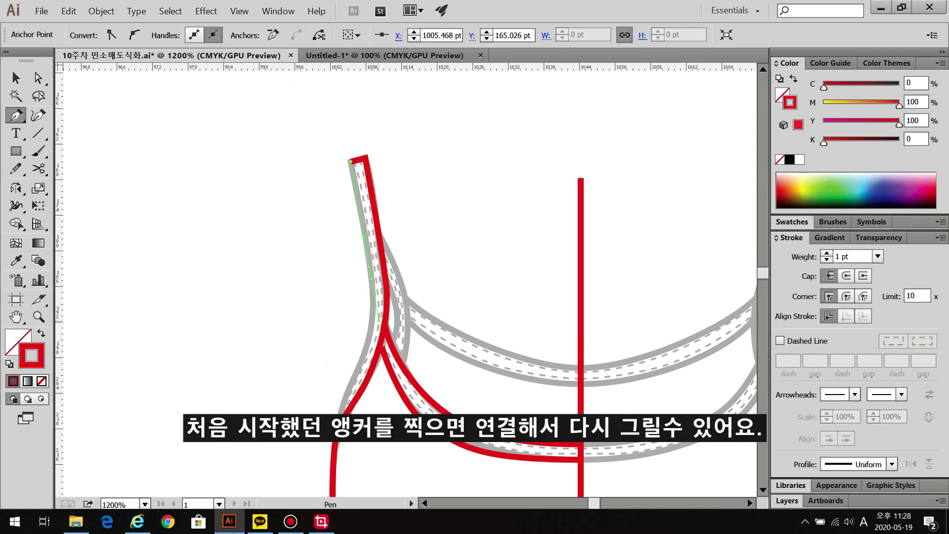
left_click_drag(378, 327, 379, 328)
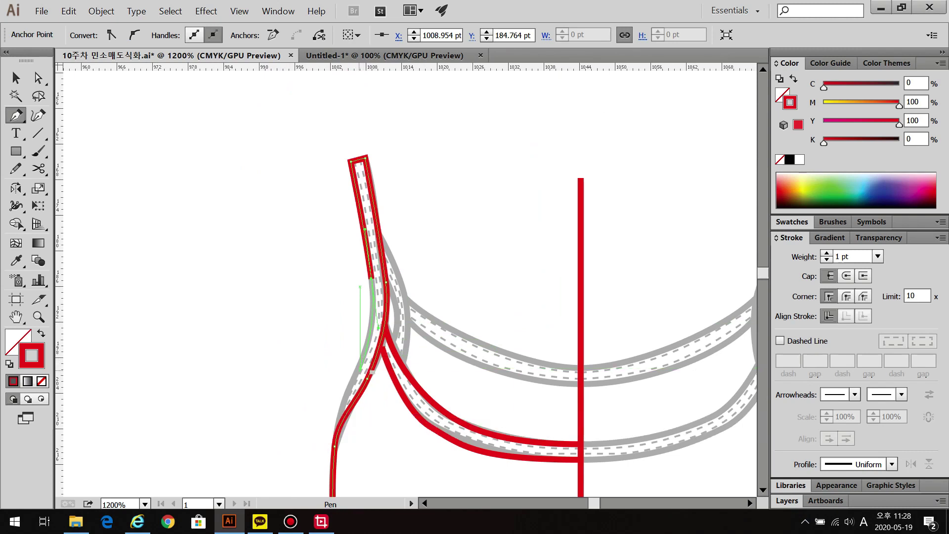
Redo the outer edge of the left armhole binding, ending the path just outside the side seam, and deselect it
key("ctrl+z")
key("ctrl+z")
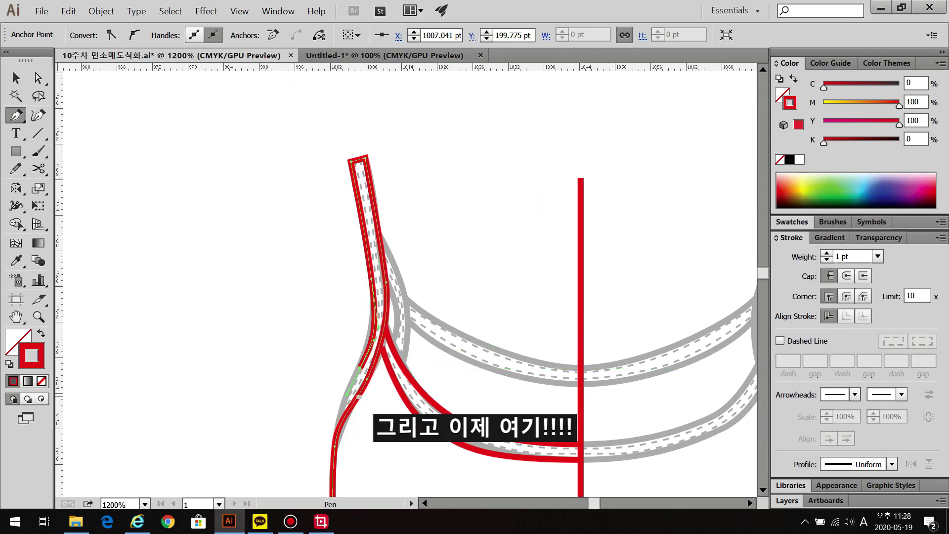
key("ctrl+z")
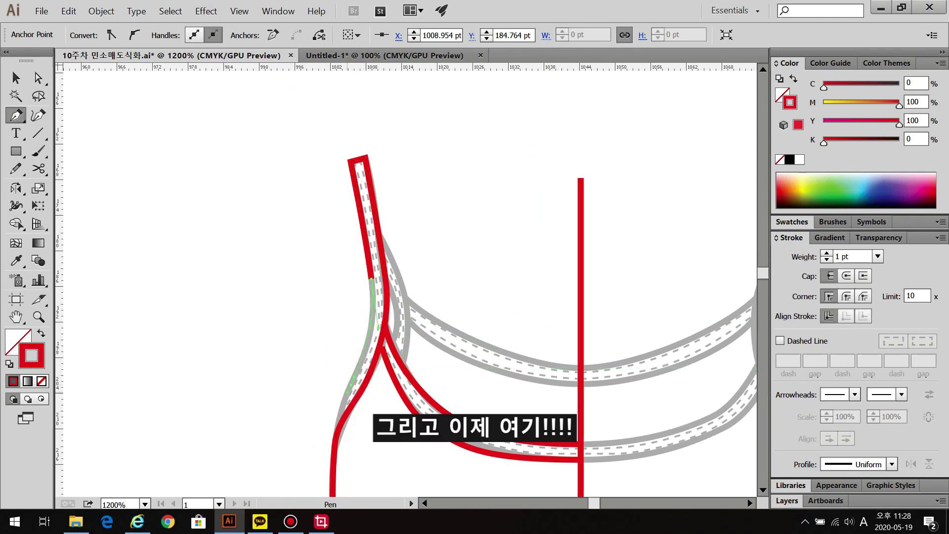
key("ctrl+shift+z")
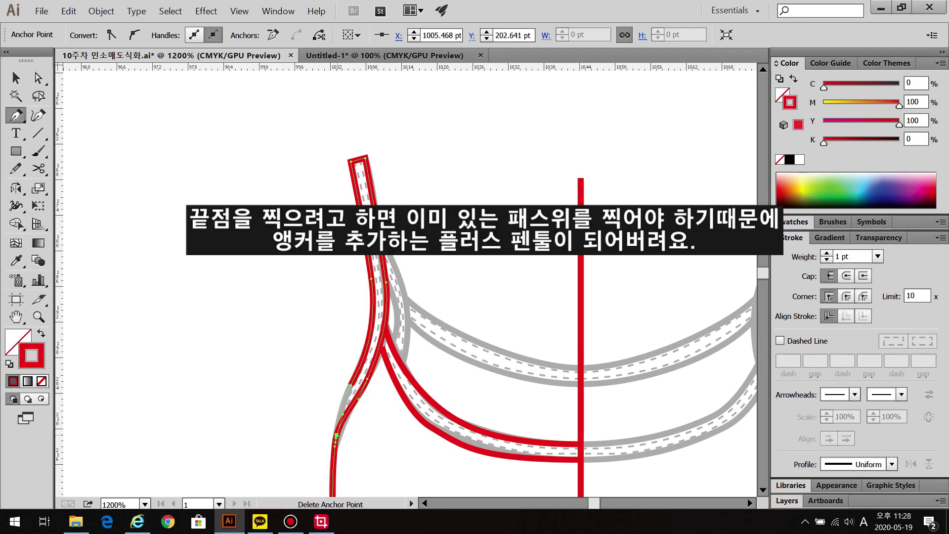
left_click(337, 436)
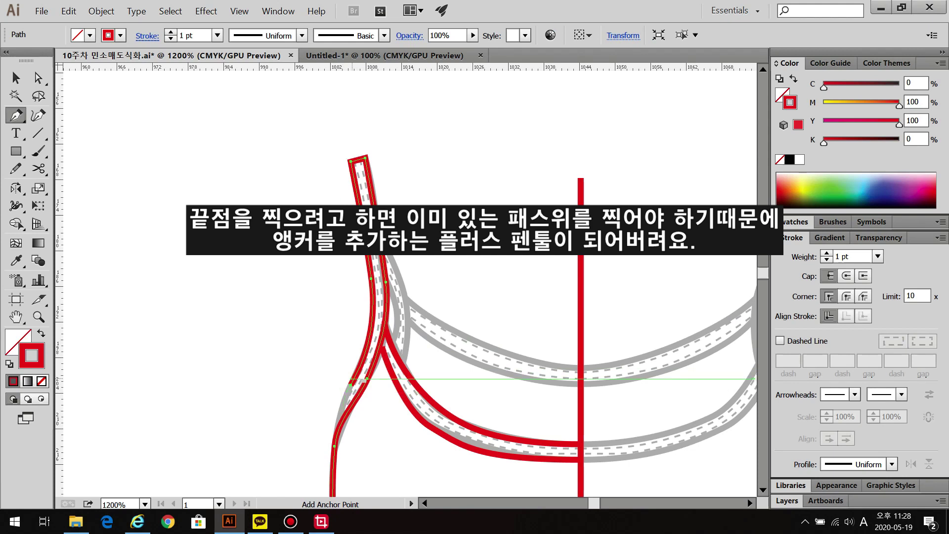
left_click_drag(482, 403, 383, 419)
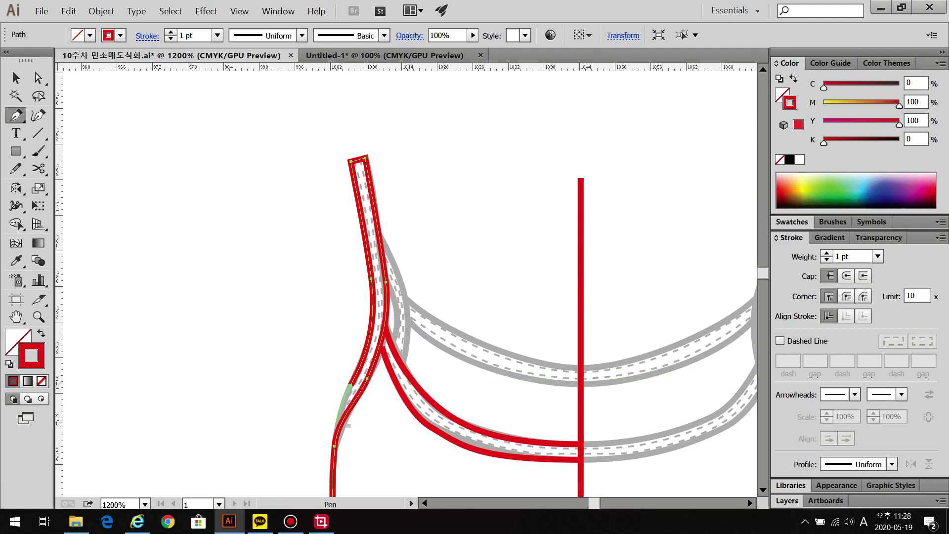
key("ctrl+shift+a")
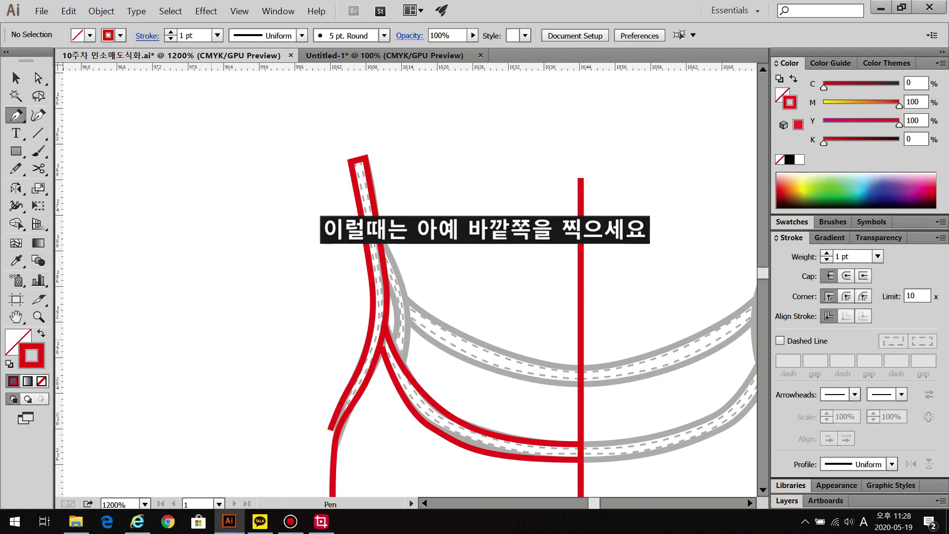
Move the end anchor of the armhole binding's outer edge onto the side seam line with Direct Selection and deselect
key("a")
key("ctrl+equal")
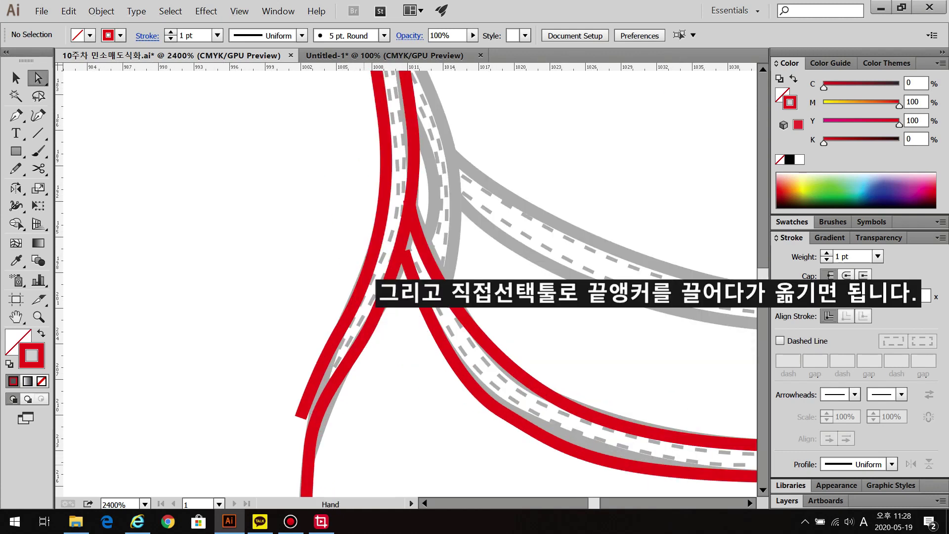
left_click(303, 262)
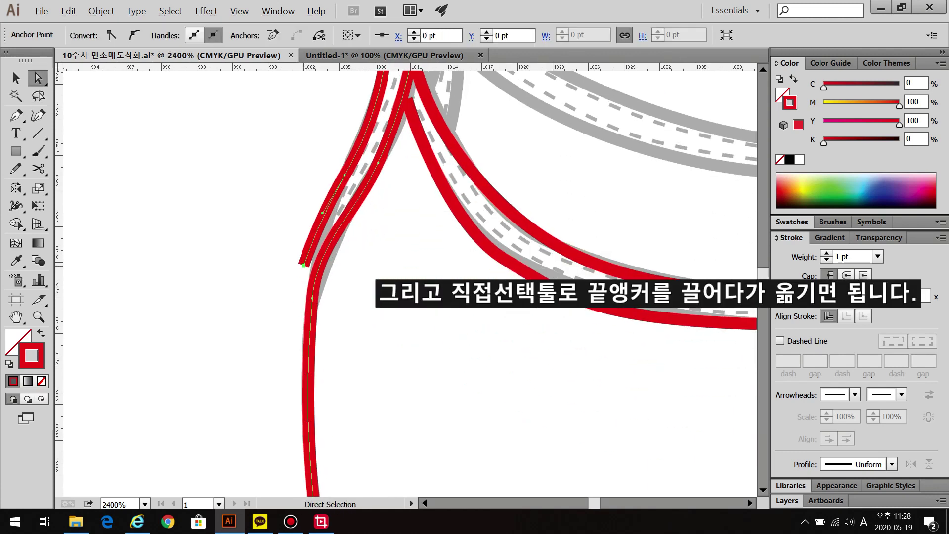
left_click_drag(304, 262, 315, 280)
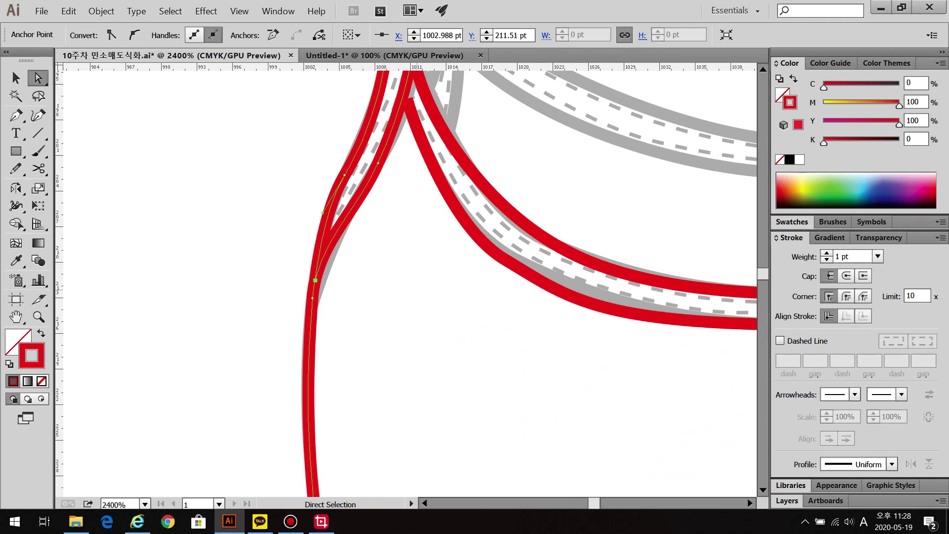
key("ctrl+shift+a")
Adjust the strap-side end anchors of both front neckline lines so they sit on the strap's inner edge
scroll(429, 301, "down", 1)
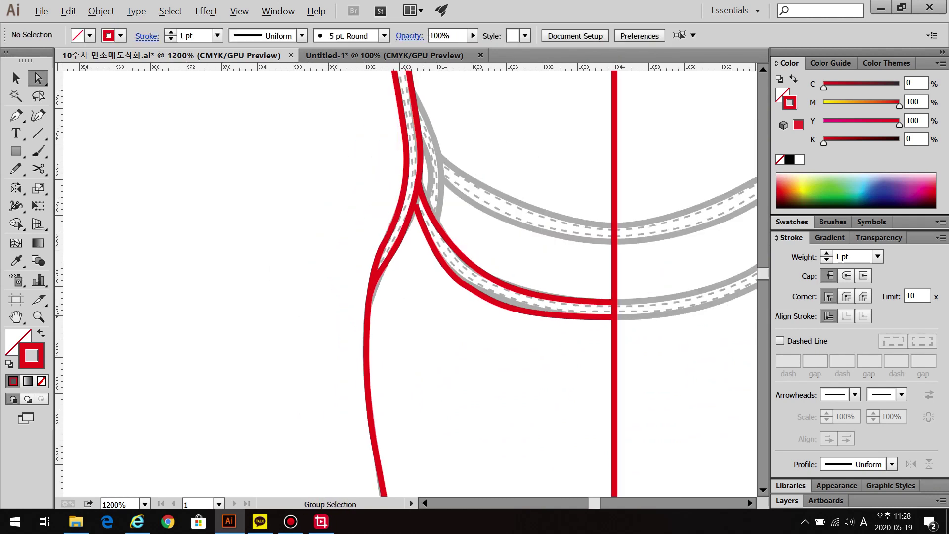
scroll(420, 210, "up", 1)
scroll(420, 210, "up", 1)
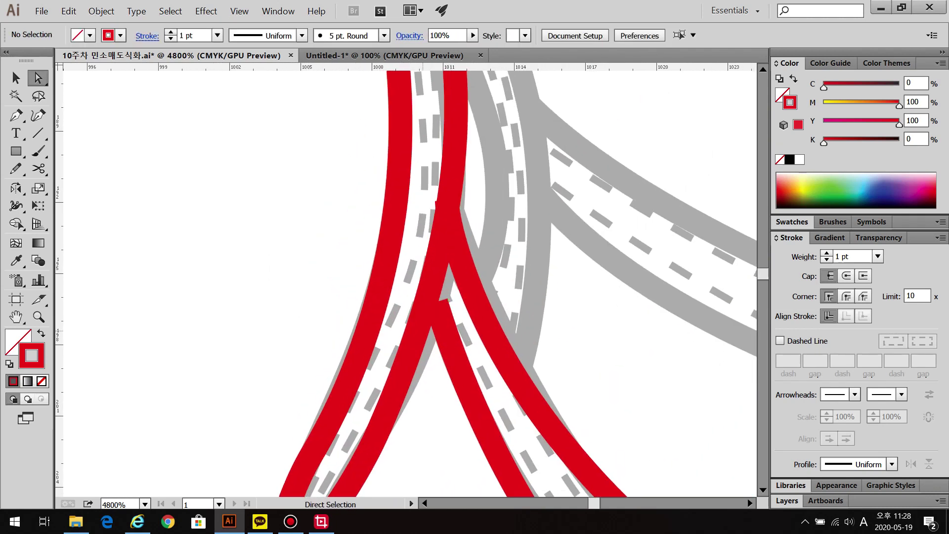
left_click_drag(438, 303, 429, 293)
left_click(487, 237)
left_click_drag(447, 200, 451, 206)
left_click(615, 358)
Trace the short outer edge of the back strap section beside the left front strap with the Pen tool and deselect it
scroll(614, 358, "down", 1)
scroll(217, 271, "down", 4)
left_click_drag(218, 272, 207, 272)
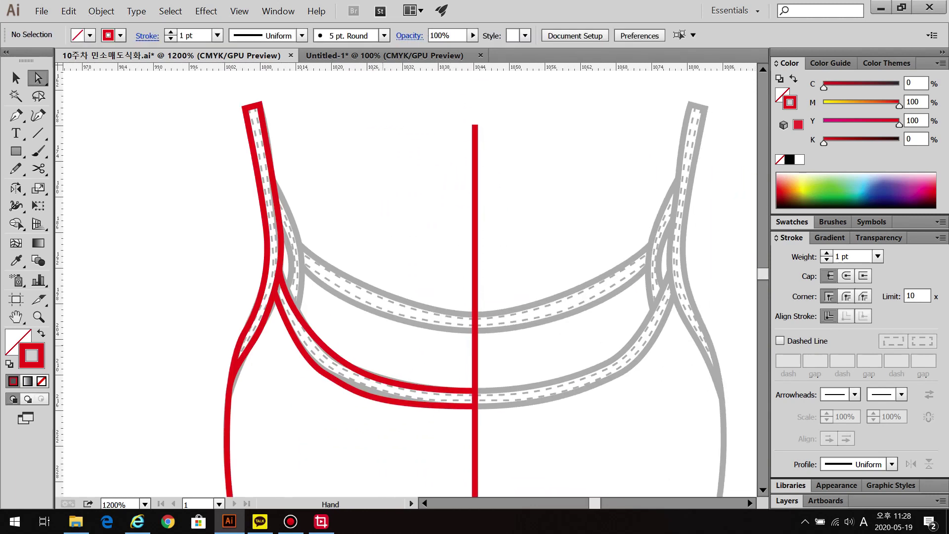
key("p")
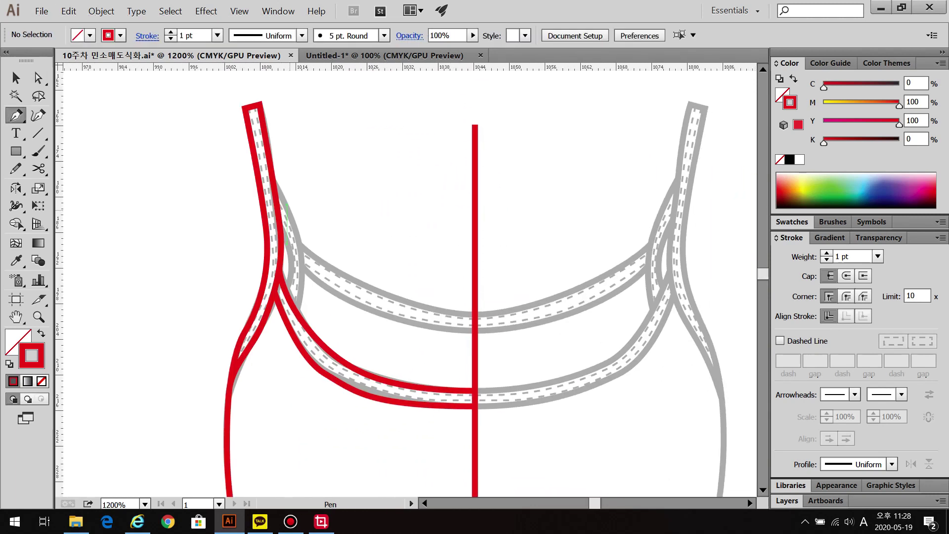
scroll(290, 212, "up", 1)
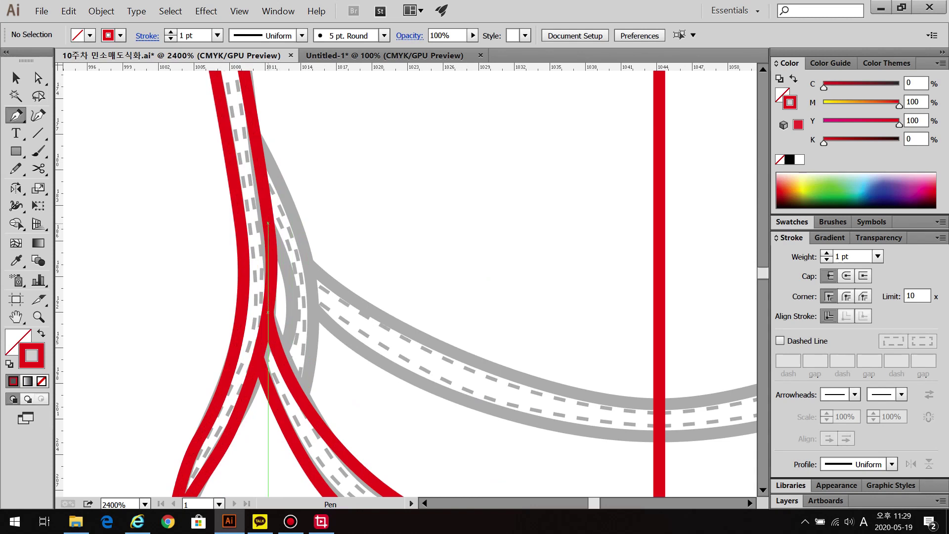
left_click(267, 223)
left_click(286, 298)
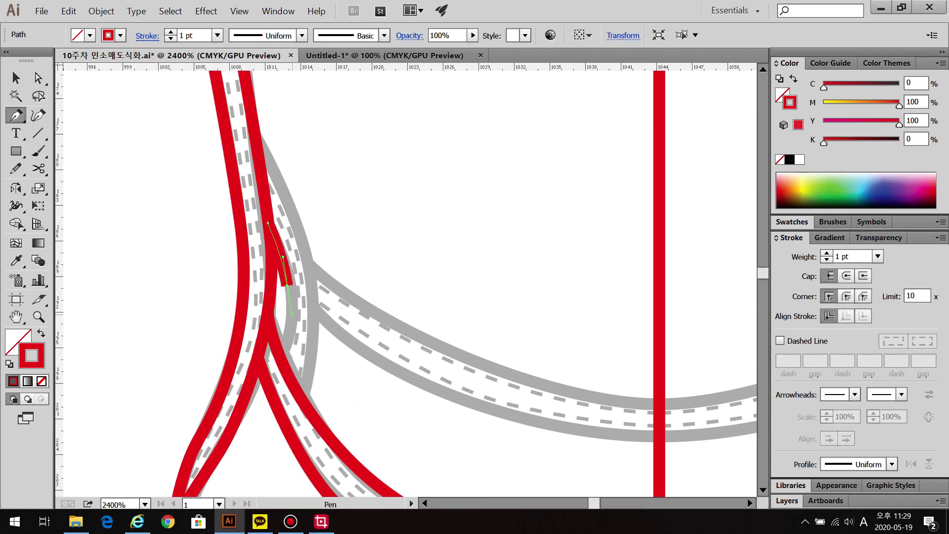
left_click_drag(280, 356, 258, 357)
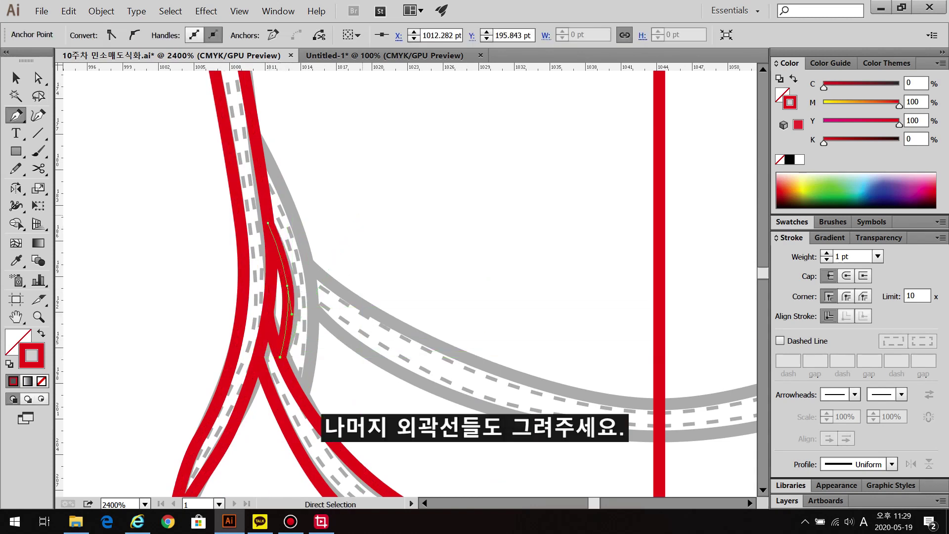
left_click(344, 257, "ctrl")
Trace the inner edge of the back strap section from the left front strap down to the front neckline and deselect it
left_click(255, 134)
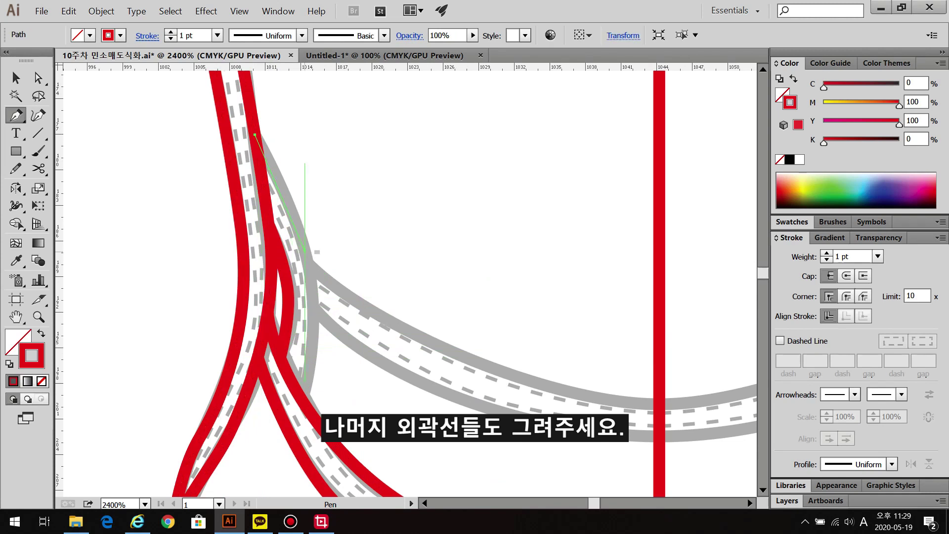
left_click(295, 208)
left_click(306, 254)
left_click_drag(320, 307, 327, 172)
left_click_drag(311, 268, 275, 326)
left_click(317, 267, "ctrl")
Trace the upper edge of the back neckline from the centre line to the left back strap and deselect it
key("ctrl+minus")
key("ctrl+minus")
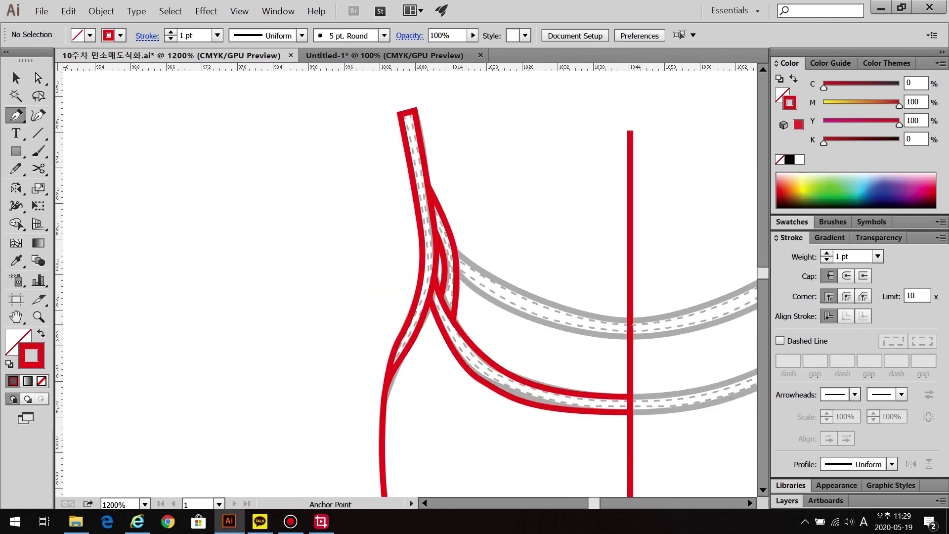
left_click_drag(568, 324, 586, 103)
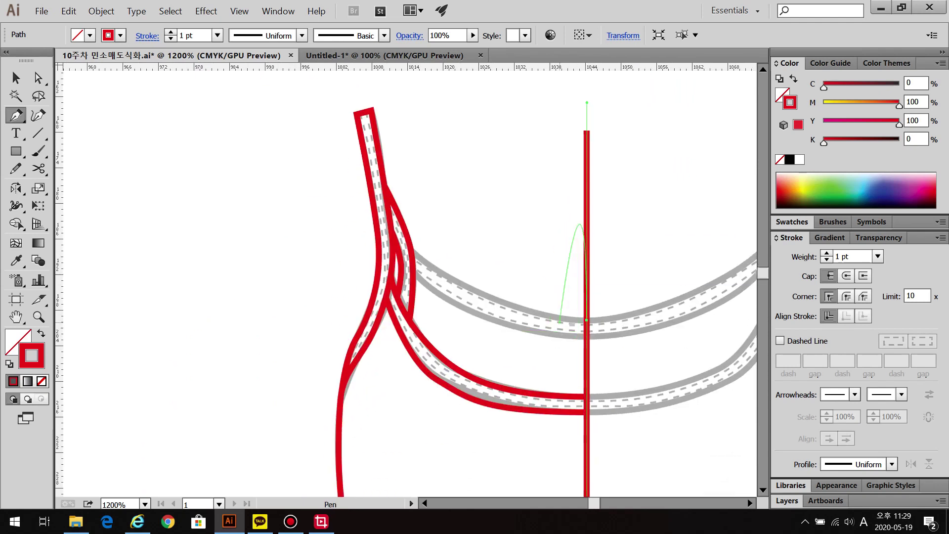
key("ctrl+z")
left_click_drag(586, 320, 690, 319)
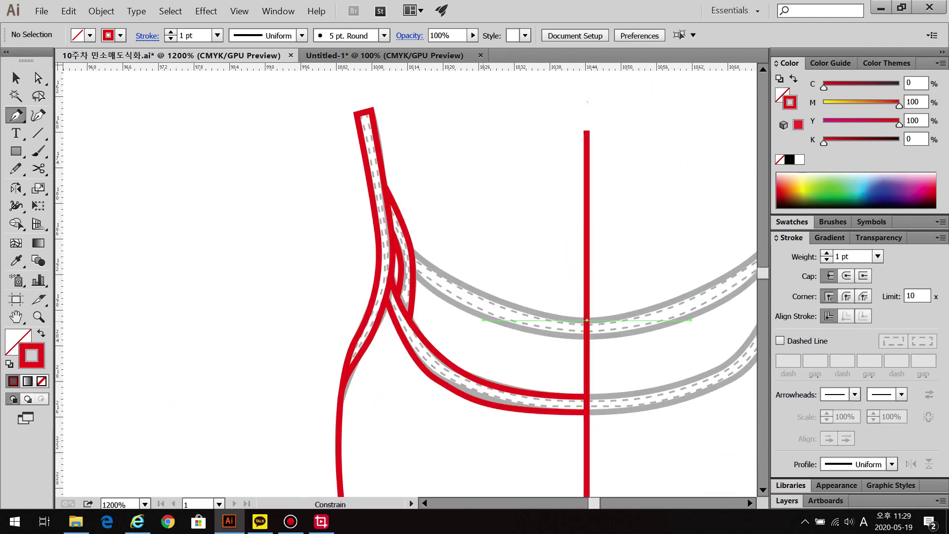
left_click_drag(409, 251, 409, 309)
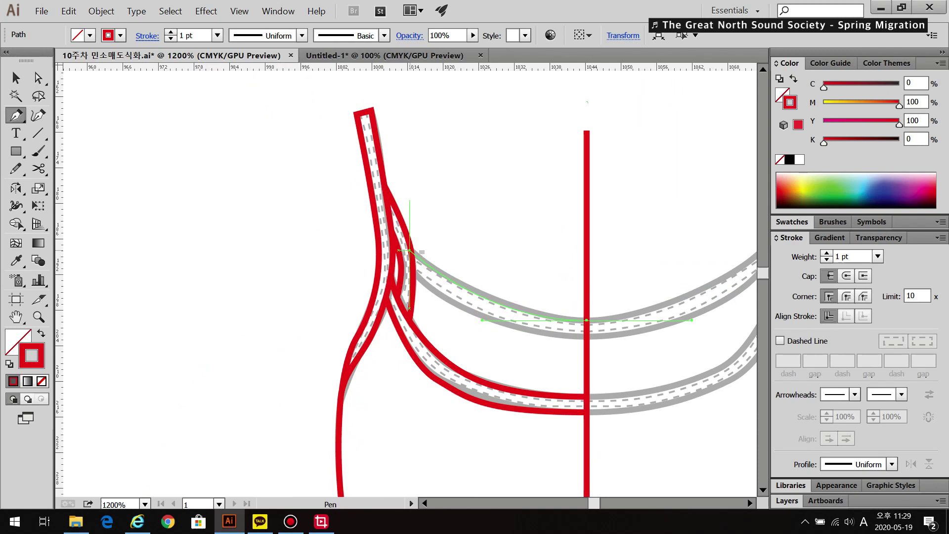
key("ctrl+shift+a")
Trace the lower edge of the back neckline binding from the centre line to the left back strap and deselect it
left_click_drag(587, 338, 481, 338)
left_click_drag(413, 274, 413, 318)
left_click(414, 273)
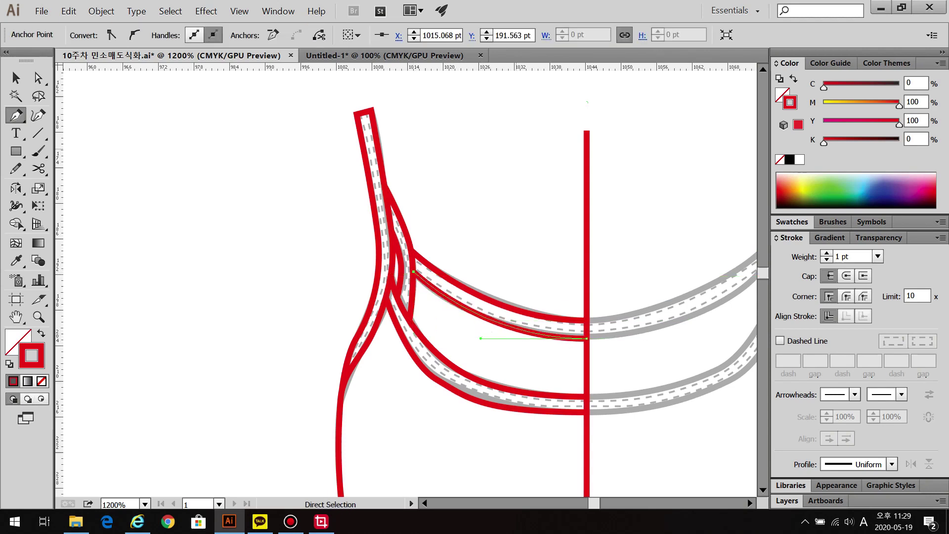
key("ctrl+shift+a")
Set up the stitch stroke with a 0.3 pt weight and a dashed line using a 1 pt dash
key("ctrl+minus")
key("ctrl+minus")
key("ctrl+minus")
key("ctrl+minus")
scroll(410, 281, "down", 3)
scroll(411, 281, "up", 3)
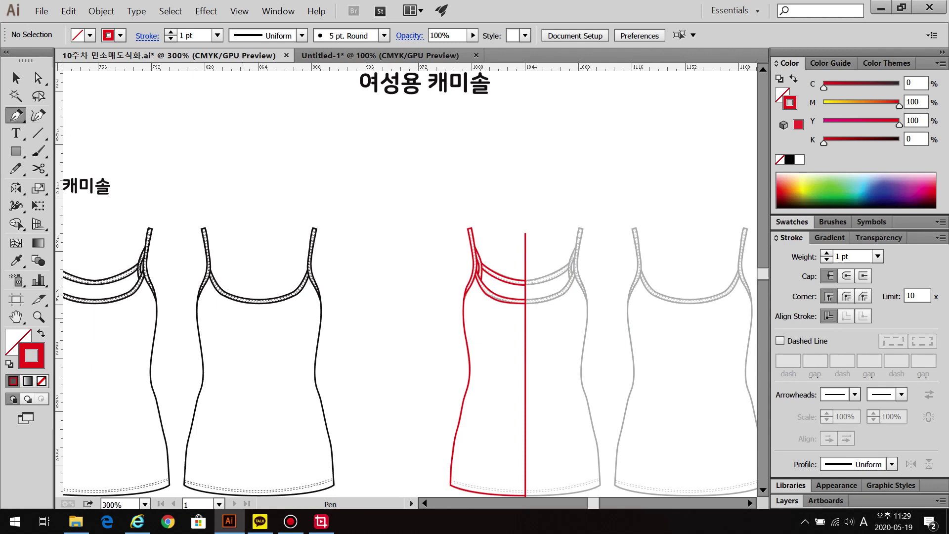
left_click(846, 256)
type("0.3")
key("Return")
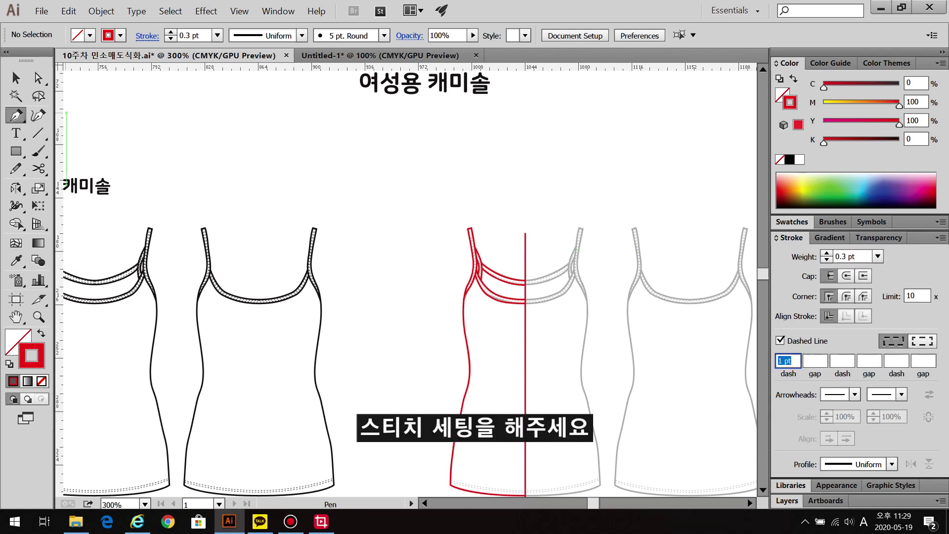
Draw the upper dashed stitch line of the back neckline from the centre line to the left back strap and deselect it
scroll(553, 281, "up", 4)
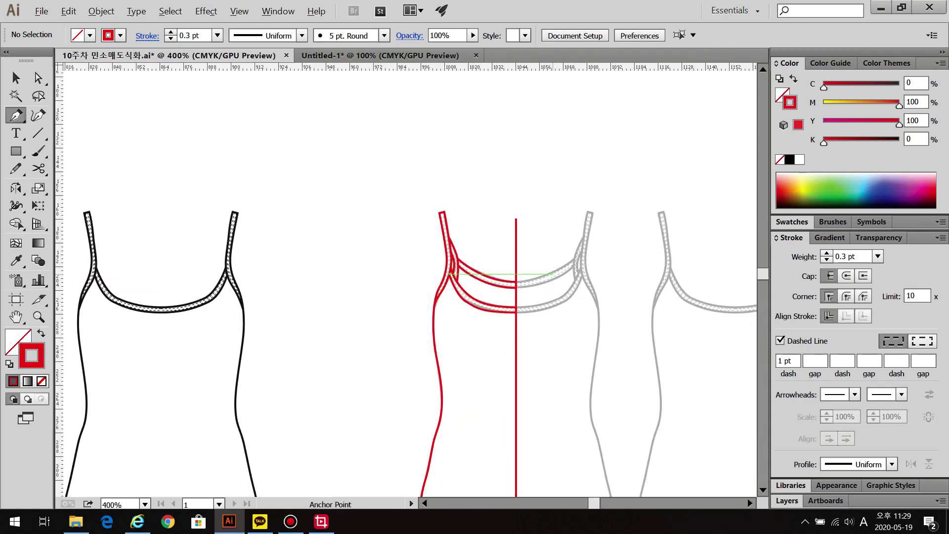
scroll(475, 346, "left", 3)
scroll(476, 346, "up", 2)
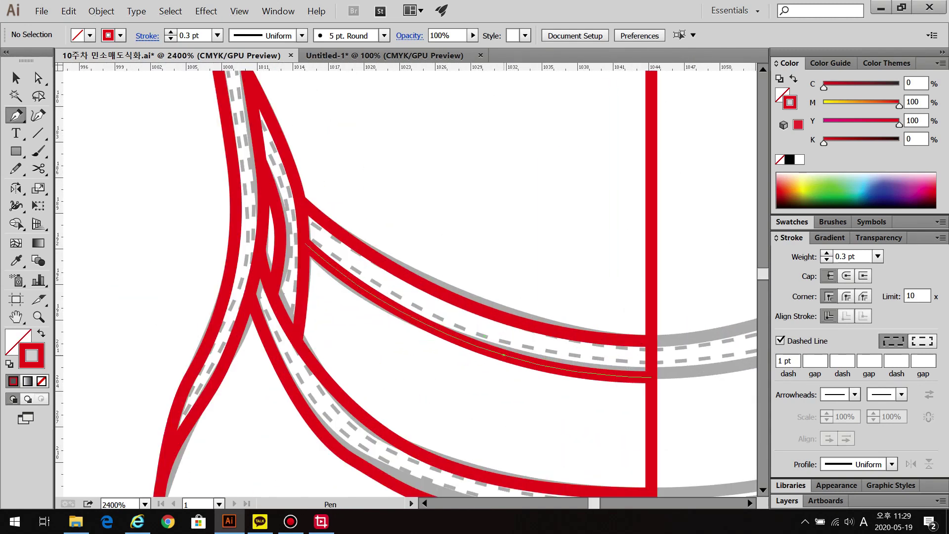
left_click_drag(651, 352, 701, 352)
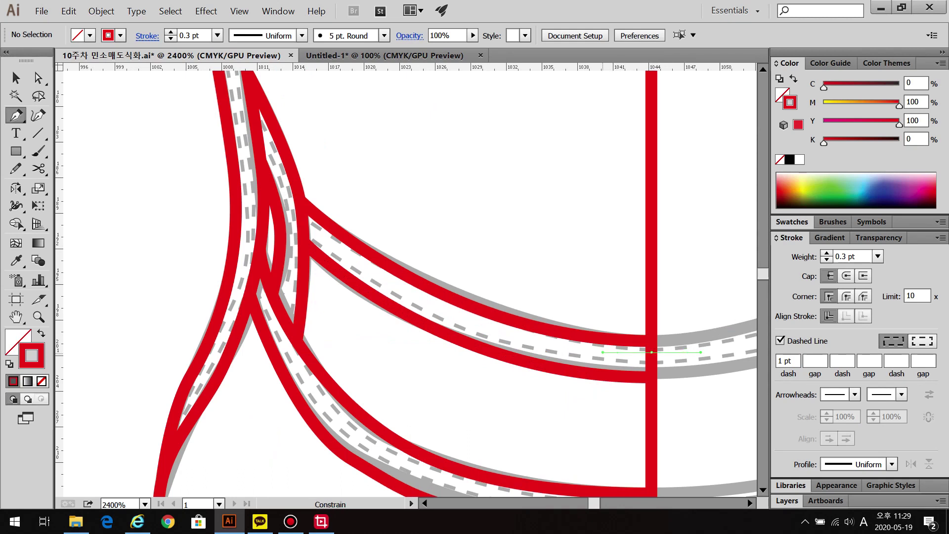
left_click_drag(306, 220, 317, 223)
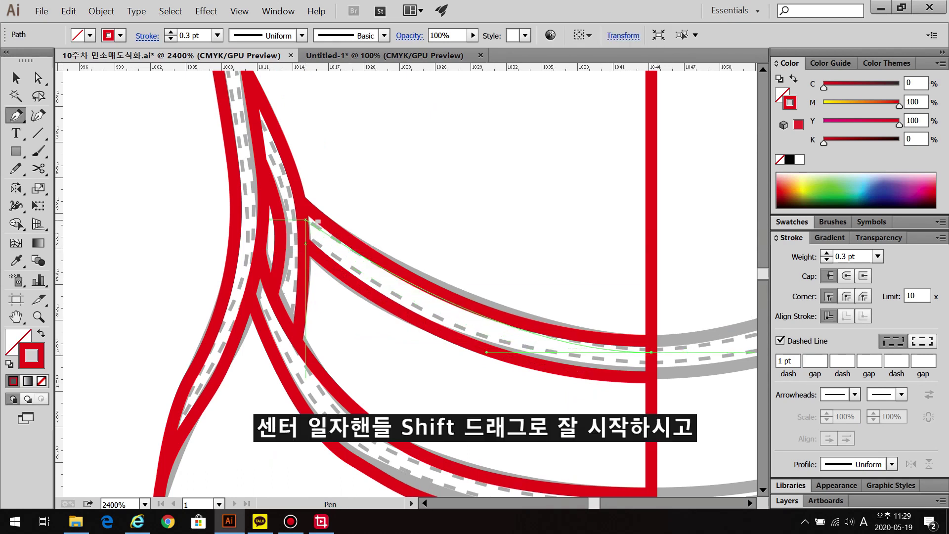
scroll(315, 222, "down", 2)
left_click_drag(315, 225, 319, 240)
left_click_drag(282, 202, 282, 202)
left_click(213, 168, "ctrl")
Inspect the strap-side end anchor of the upper back neckline stitch line with Direct Selection, then deselect it
left_click(38, 78)
scroll(235, 137, "up", 3)
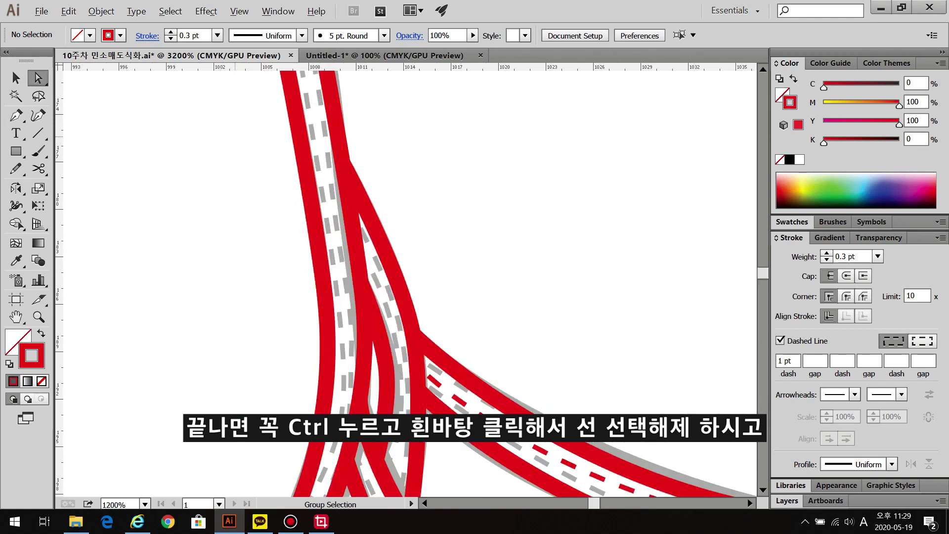
scroll(395, 237, "up", 1)
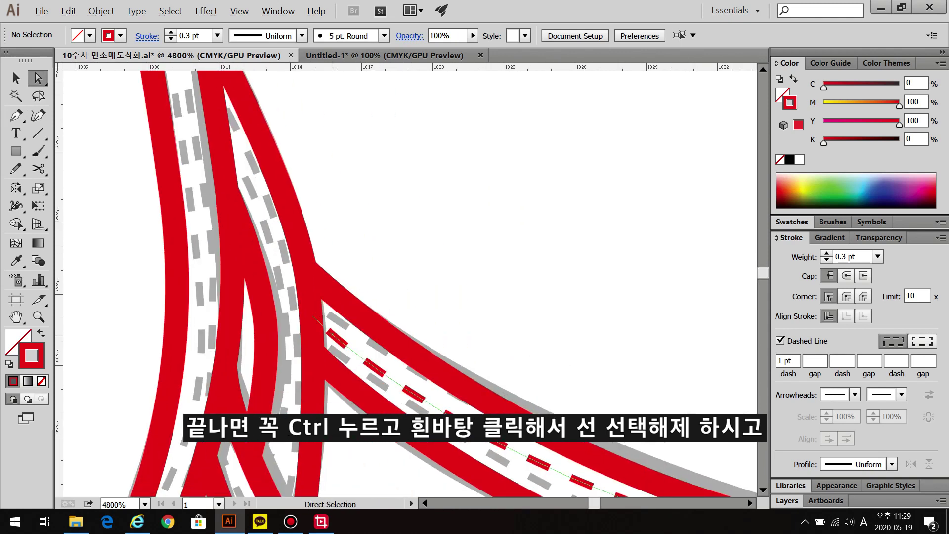
left_click(313, 315)
scroll(435, 385, "down", 2)
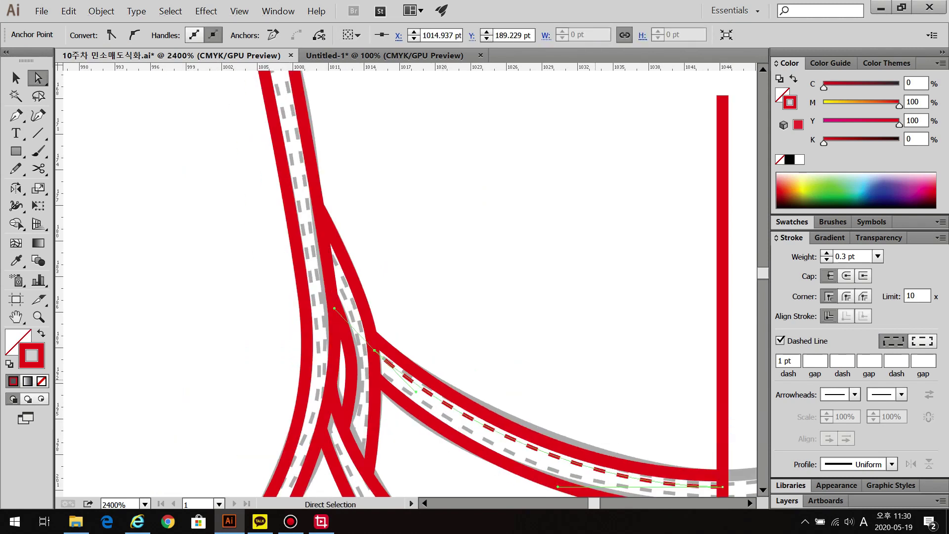
key("ctrl+shift+a")
Draw the lower dashed stitch line of the back neckline from the centre line to the left back strap and deselect it
scroll(410, 282, "down", 2)
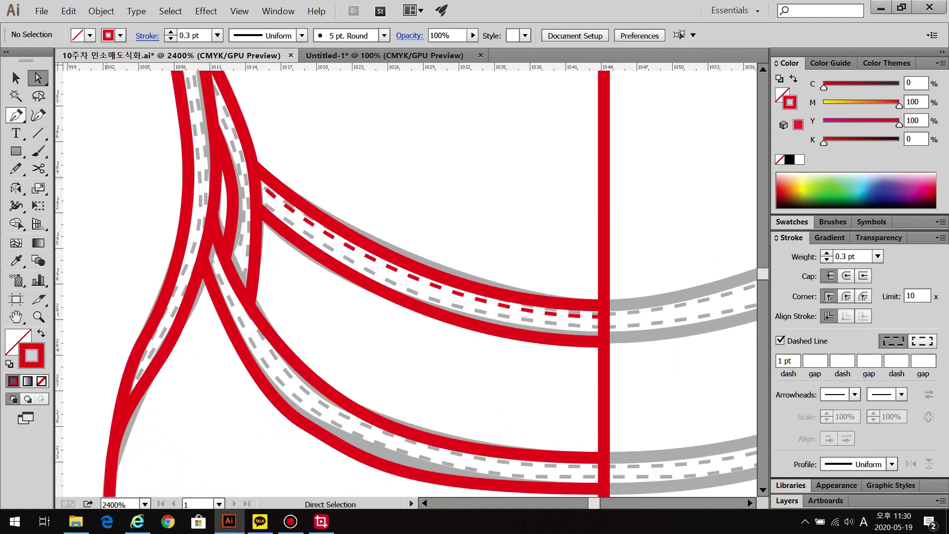
key("p")
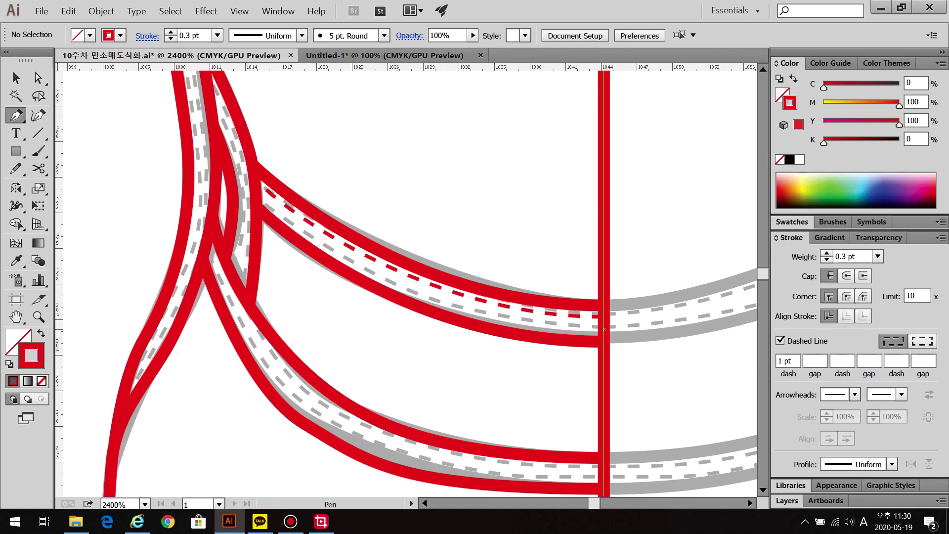
left_click_drag(604, 330, 714, 329)
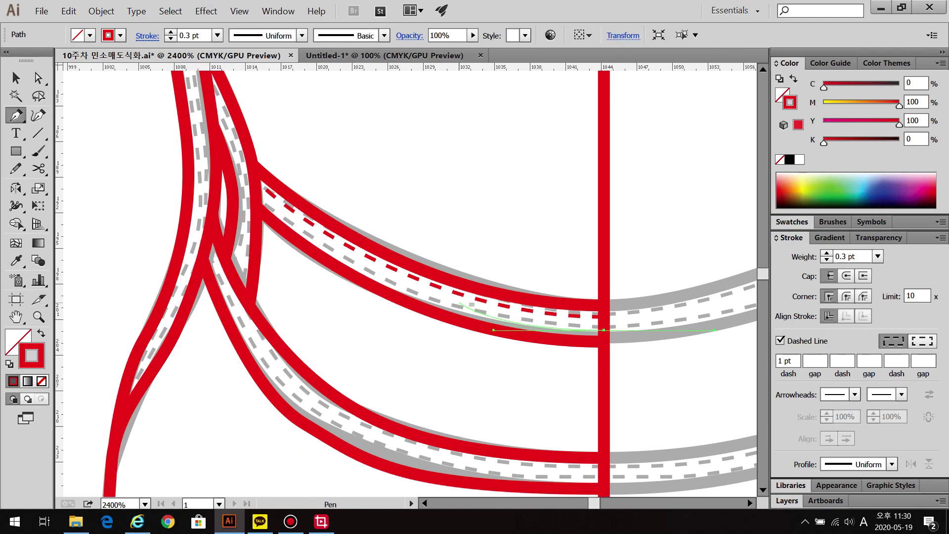
left_click_drag(374, 274, 315, 247)
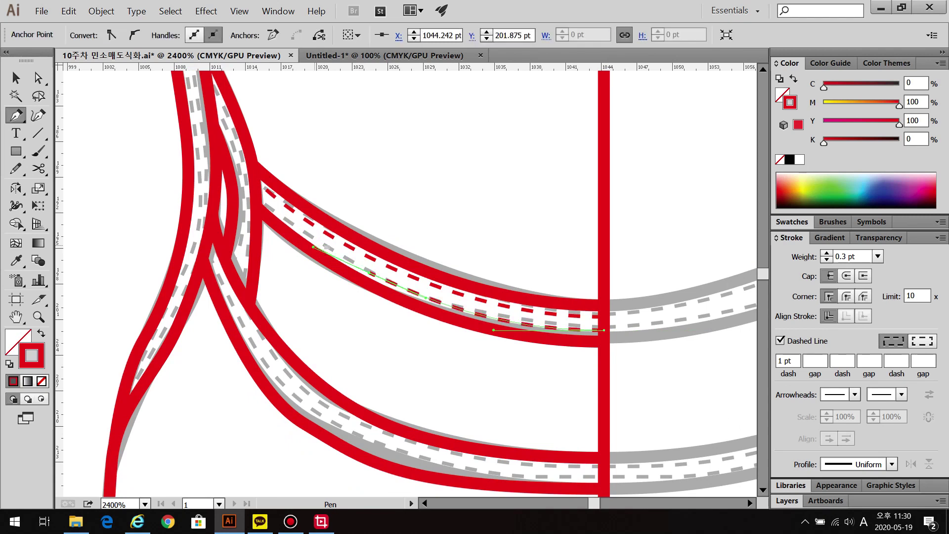
left_click(258, 191)
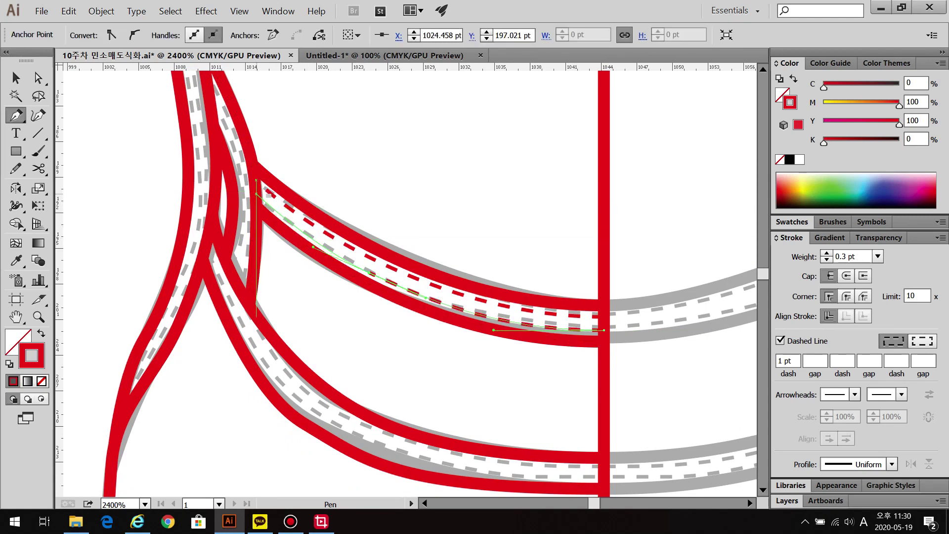
key("ctrl+shift+a")
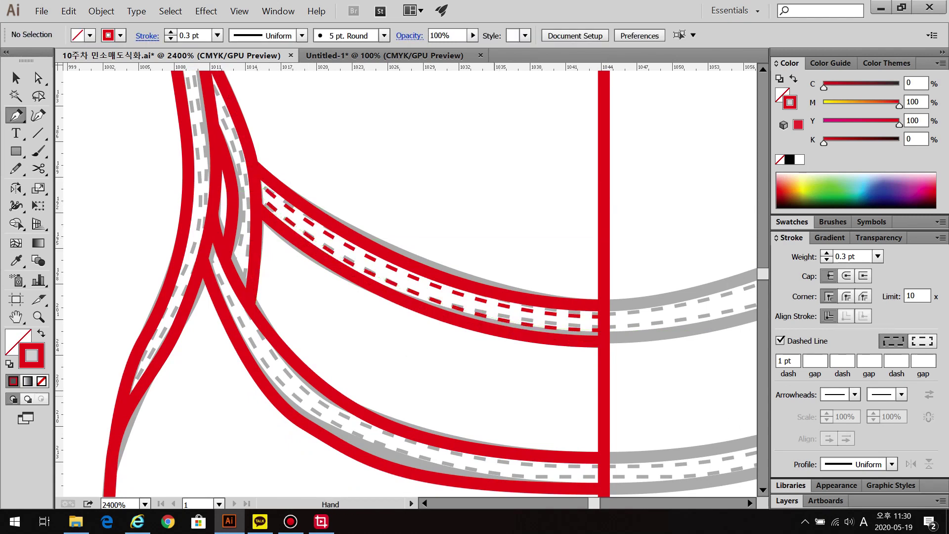
Draw the upper dashed stitch line of the front neckline from the centre line up to the left strap and deselect it
scroll(410, 281, "down", 3)
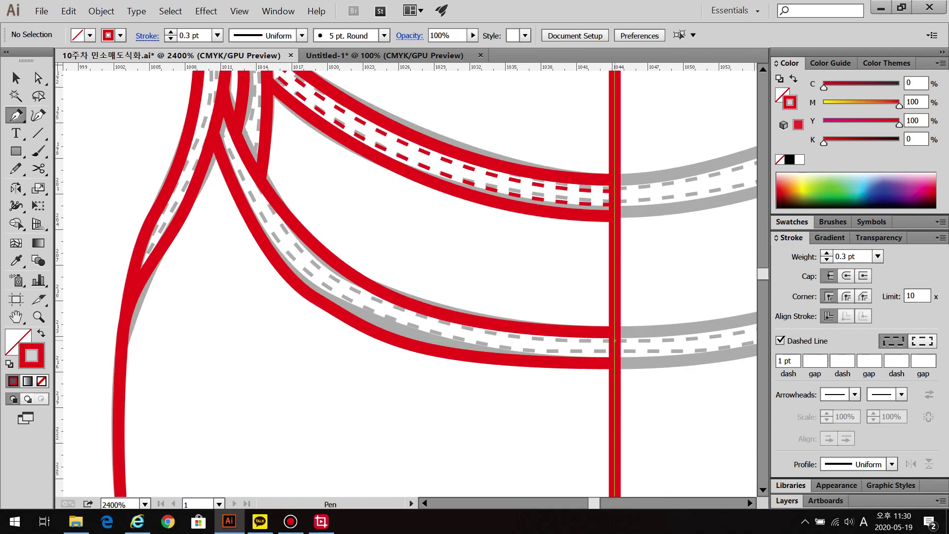
left_click_drag(614, 340, 654, 340)
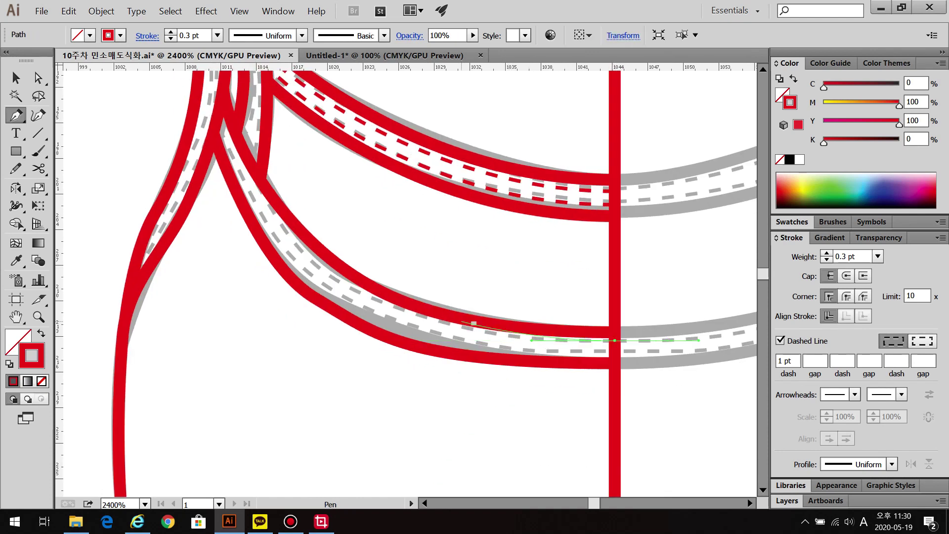
left_click_drag(386, 308, 312, 280)
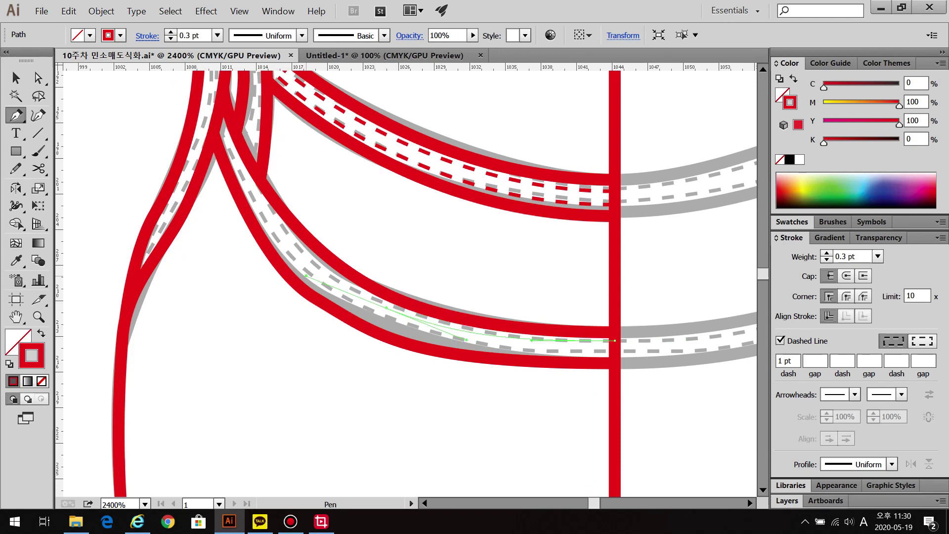
left_click(321, 270)
left_click_drag(269, 211, 250, 191)
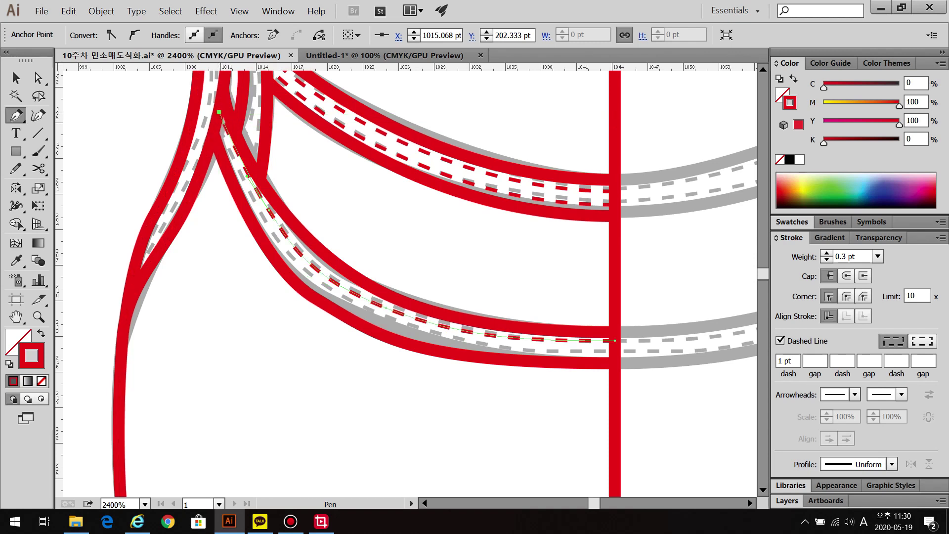
key("ctrl+shift+a")
Adjust the curve handle at the middle anchor of the upper front neckline stitch line with Direct Selection and deselect it
key("a")
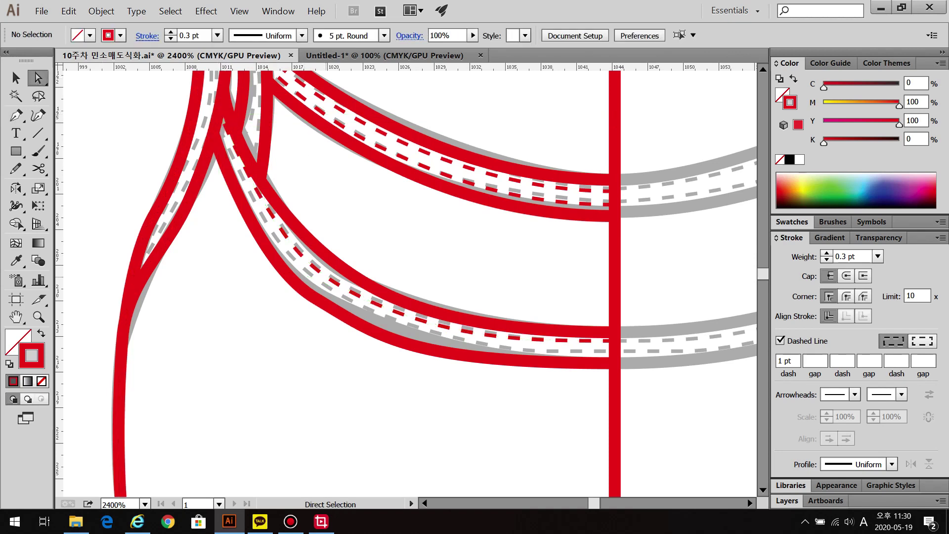
left_click(371, 302)
left_click_drag(306, 276, 307, 271)
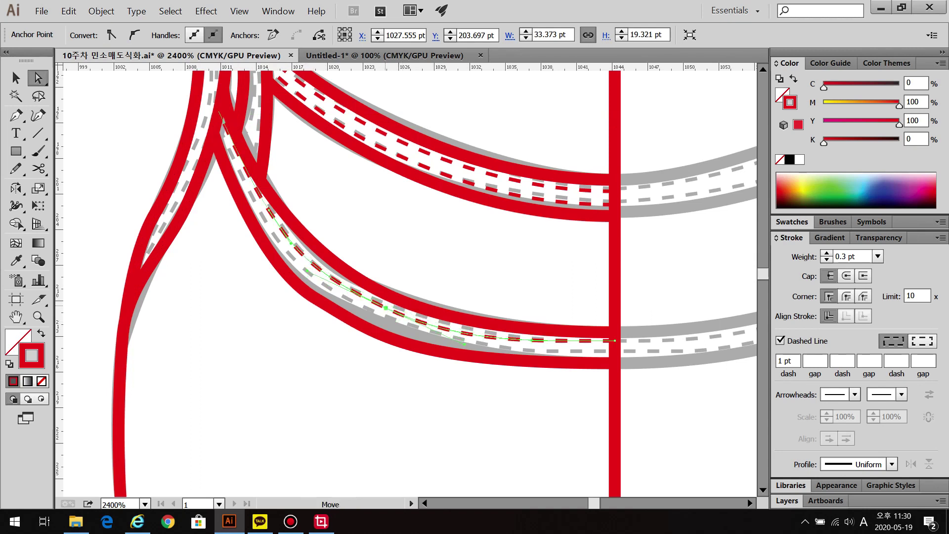
key("ctrl+shift+a")
Draw the lower dashed stitch line of the front neckline from the centre line up to the left strap and deselect it
key("p")
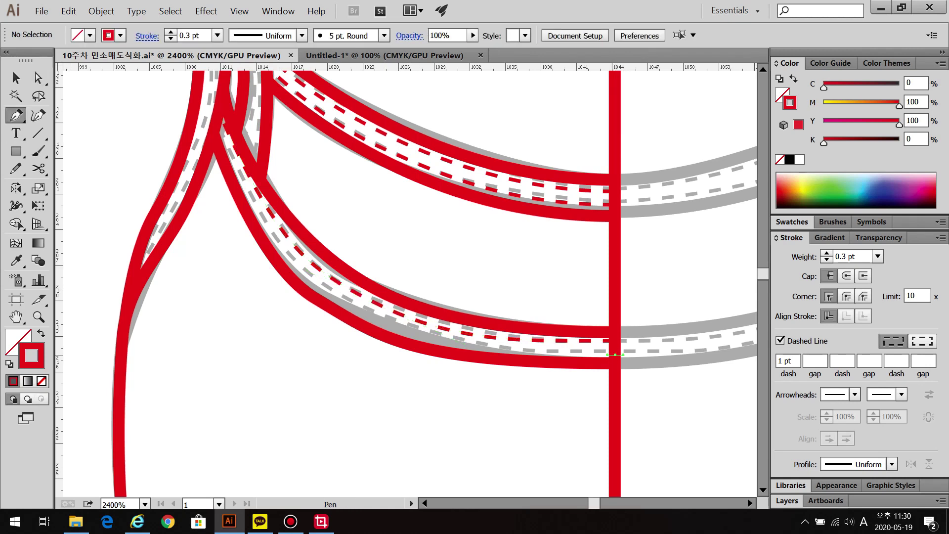
left_click_drag(557, 354, 557, 354)
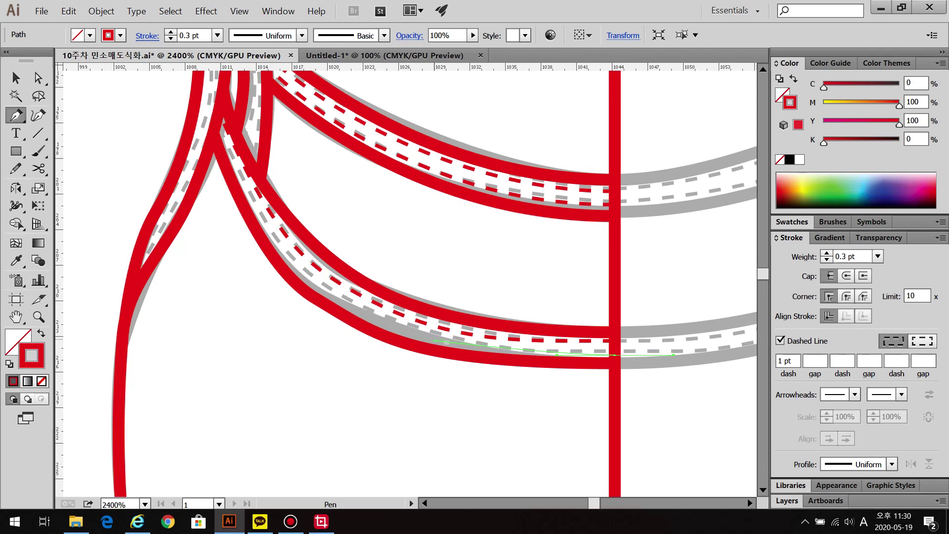
left_click(408, 335)
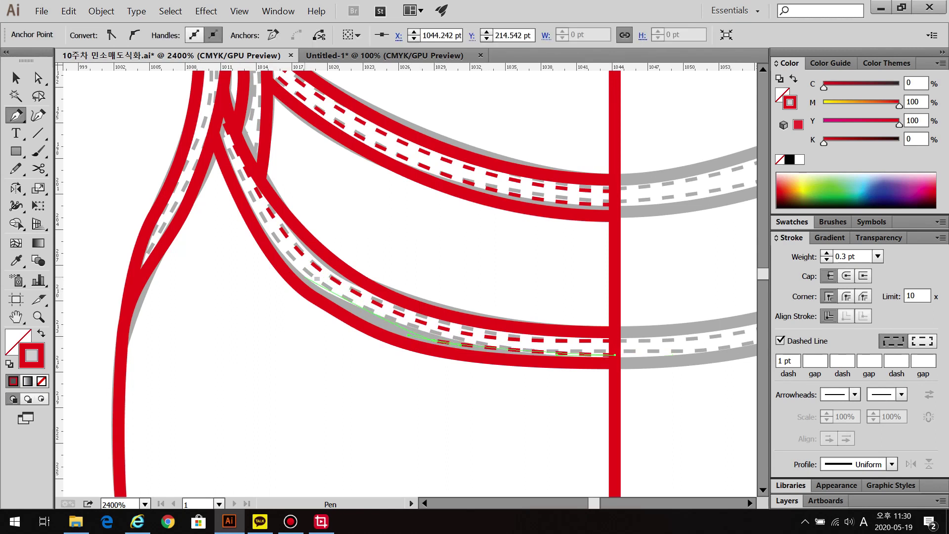
left_click(311, 281)
left_click_drag(244, 131, 243, 74)
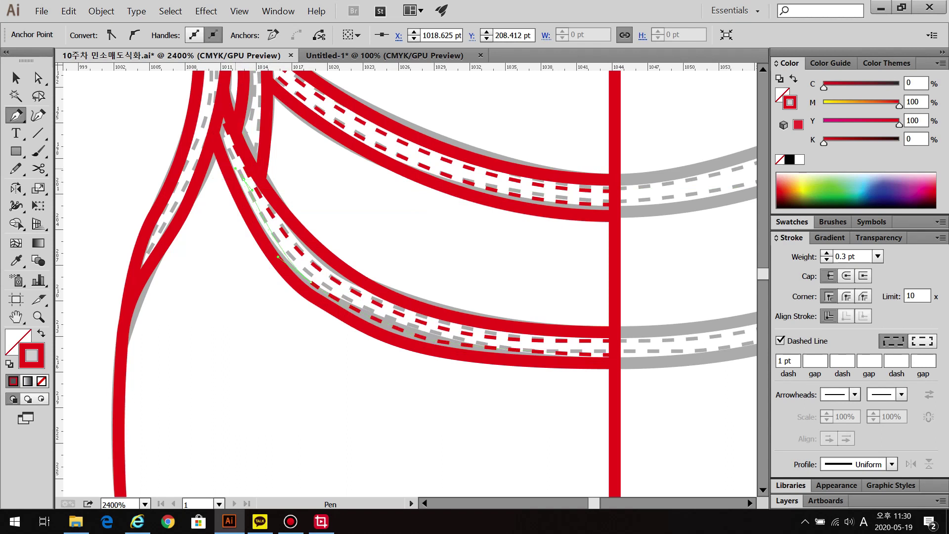
left_click(213, 123)
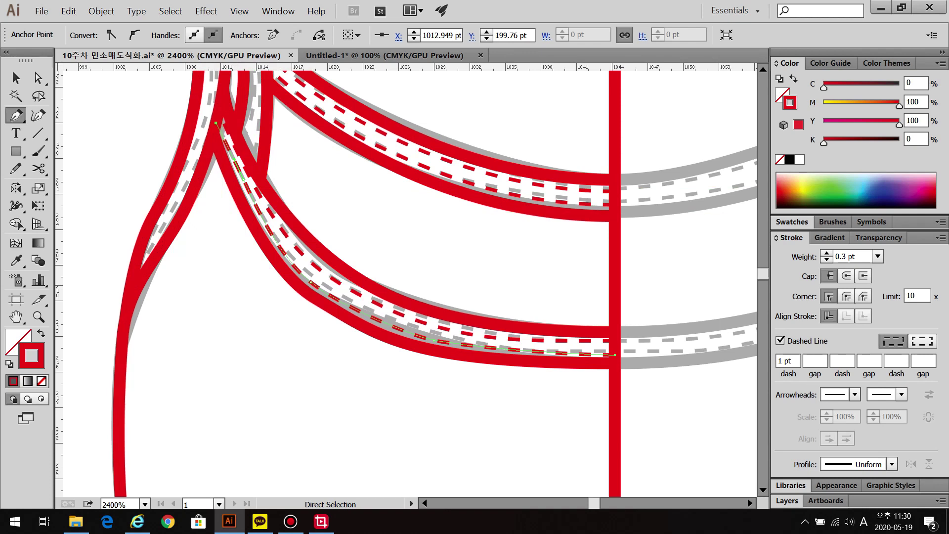
key("ctrl+shift+a")
Draw the outer dashed stitch line of the left front strap from its top edge down to the armhole's end at the side seam
key("ctrl+minus")
scroll(410, 282, "up", 3)
key("ctrl+plus")
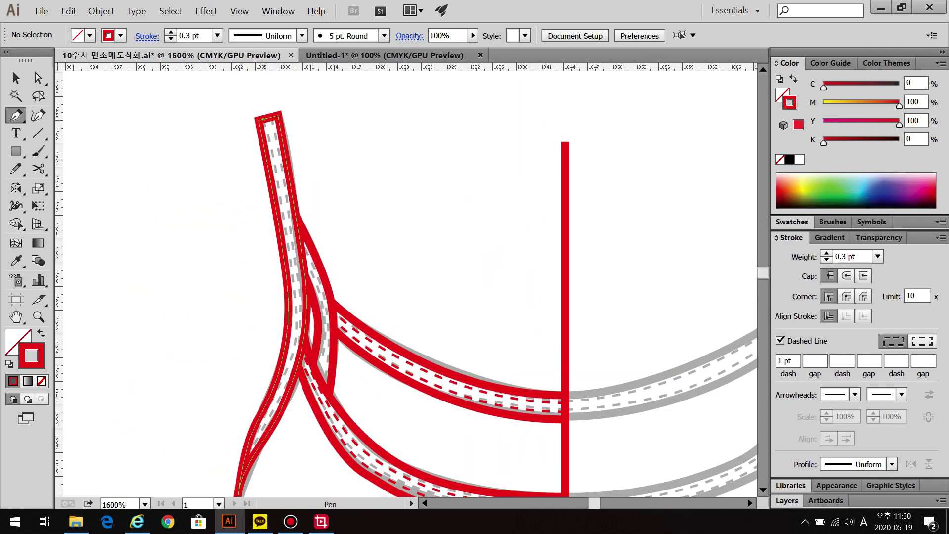
left_click(296, 221)
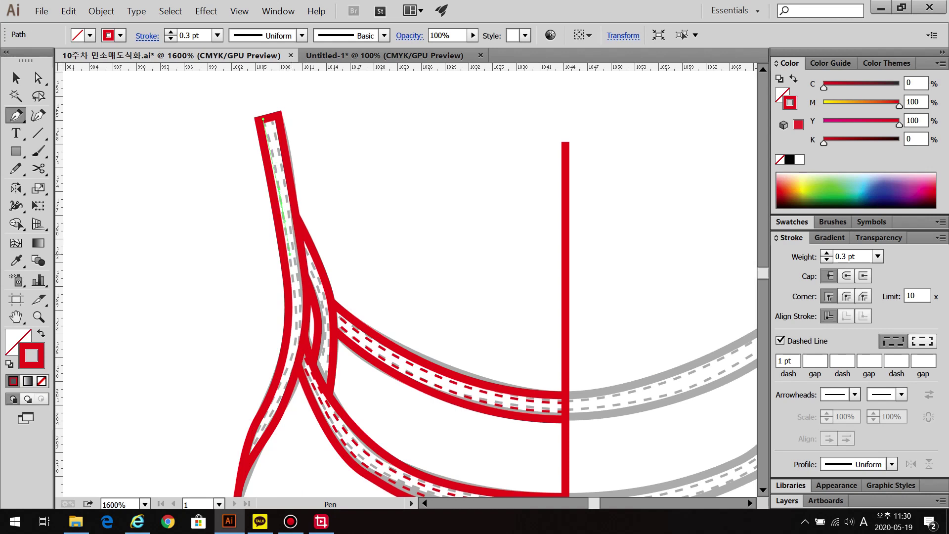
left_click(307, 322)
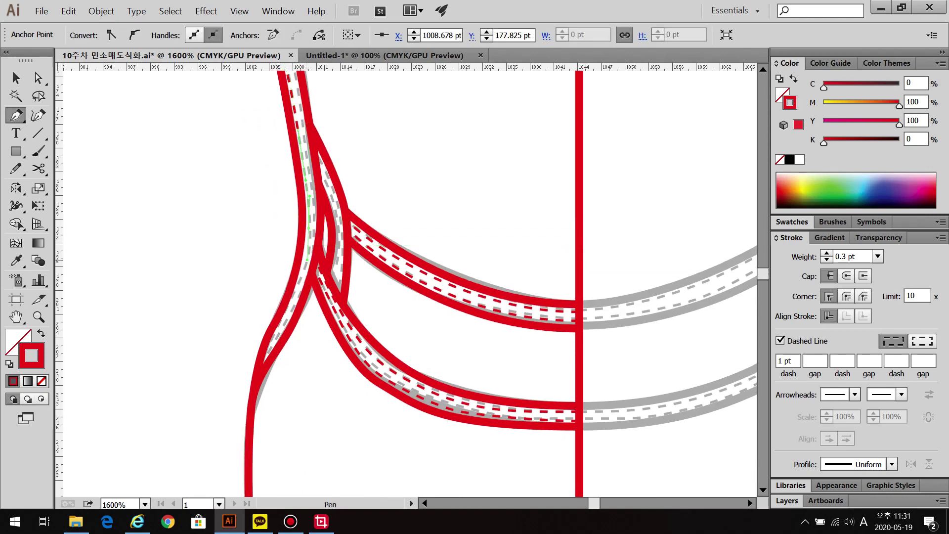
scroll(287, 319, "up", 1)
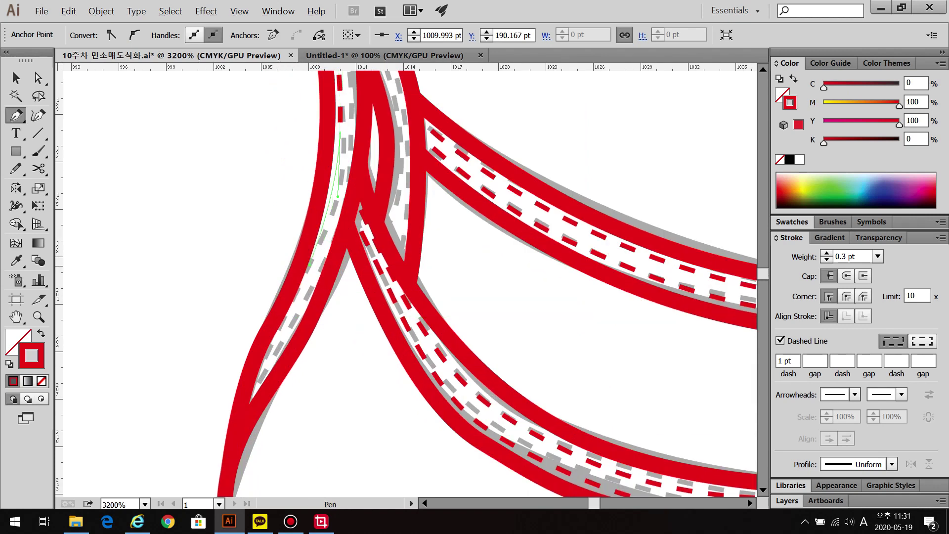
left_click(310, 263)
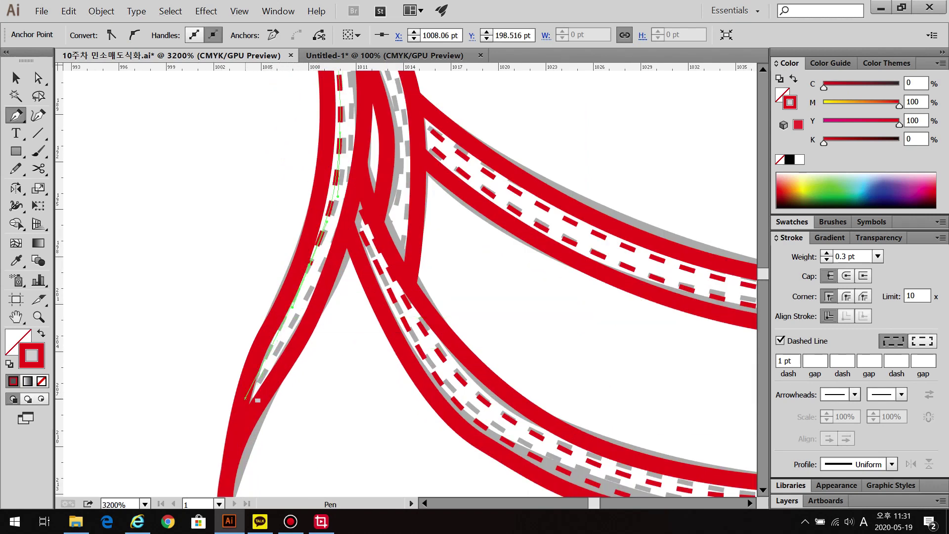
left_click_drag(239, 411, 232, 431)
left_click(216, 360, "ctrl")
Draw the inner dashed stitch line of the left front strap from its top edge down to the armhole's end and deselect it
left_click_drag(238, 198, 231, 419)
left_click_drag(286, 188, 252, 334)
left_click(254, 96)
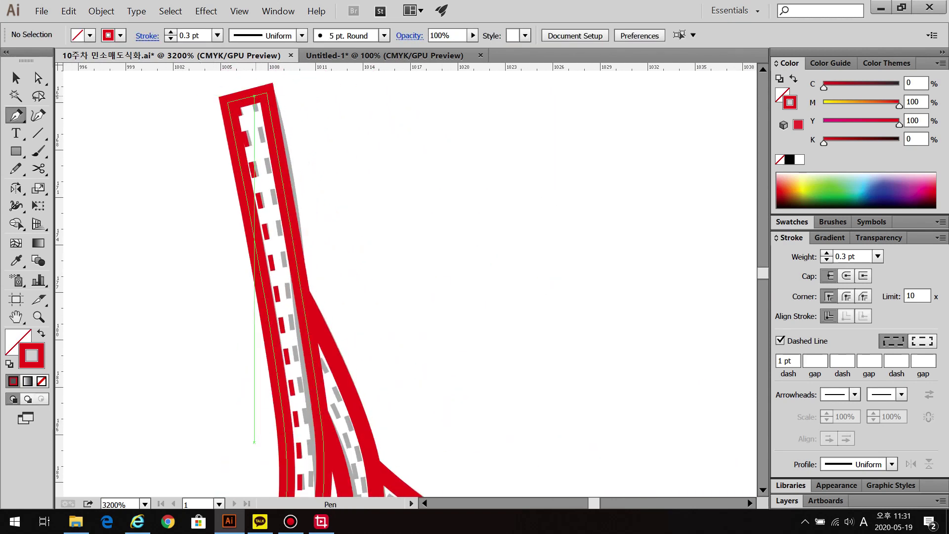
left_click(281, 238)
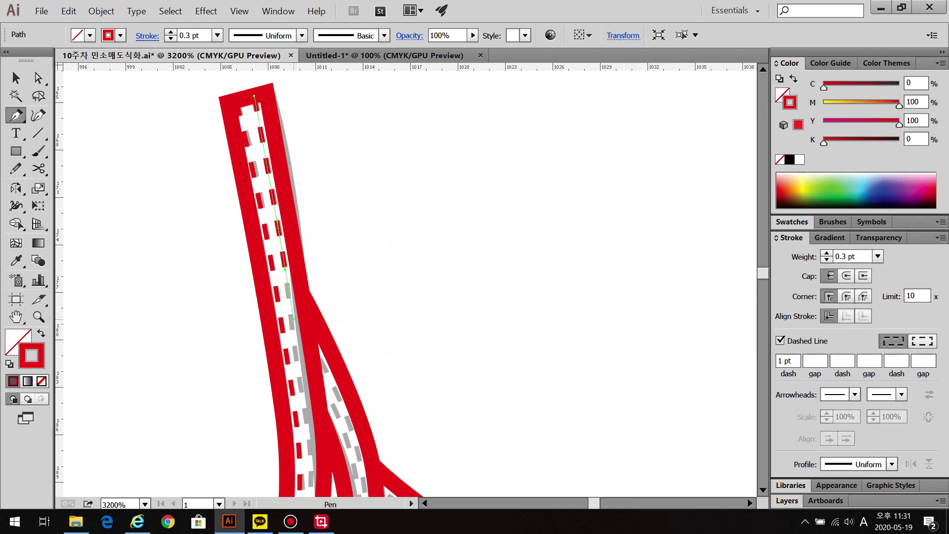
scroll(295, 319, "down", 5)
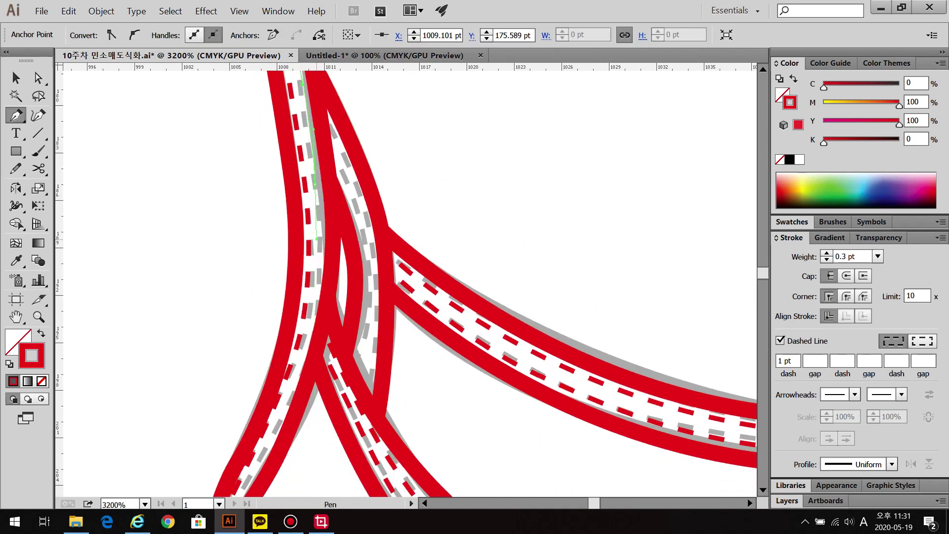
left_click_drag(318, 317, 325, 261)
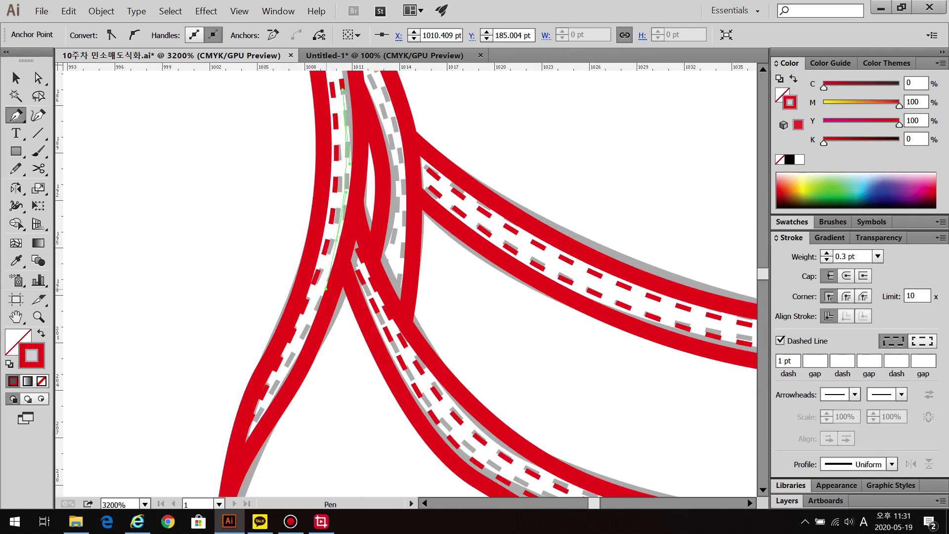
scroll(367, 201, "down", 3)
left_click_drag(350, 208, 280, 349)
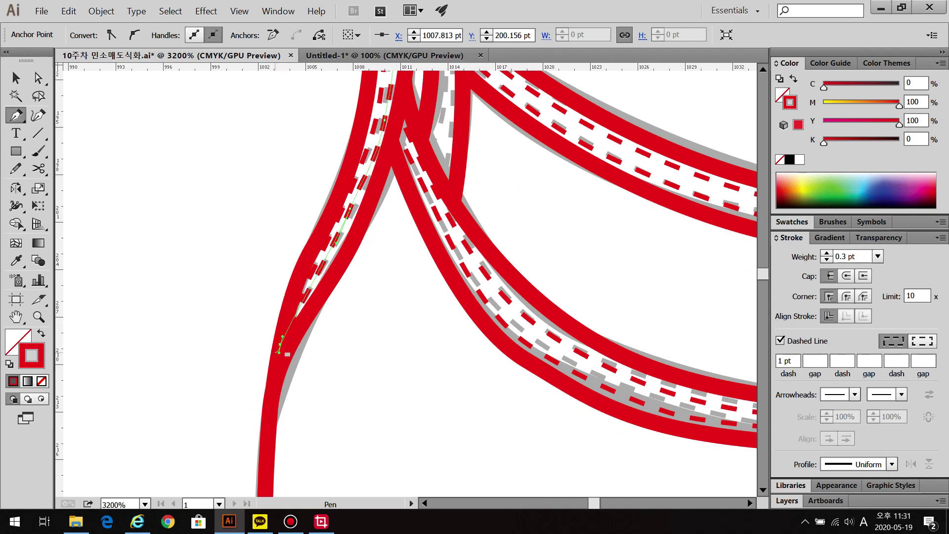
key("ctrl+shift+a")
Draw the neckline-side dashed stitch line of the left back strap down to the front neckline binding and deselect it
key("ctrl+minus")
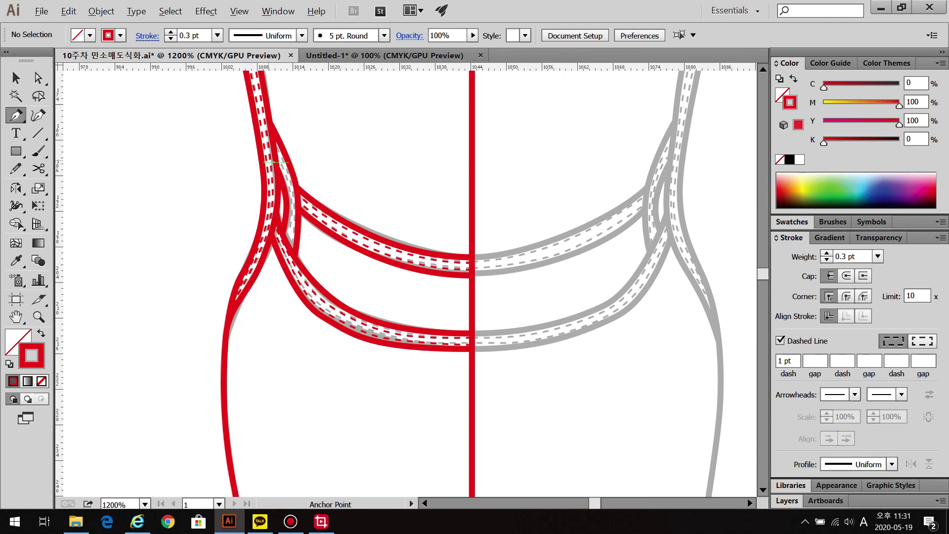
scroll(292, 247, "up", 3)
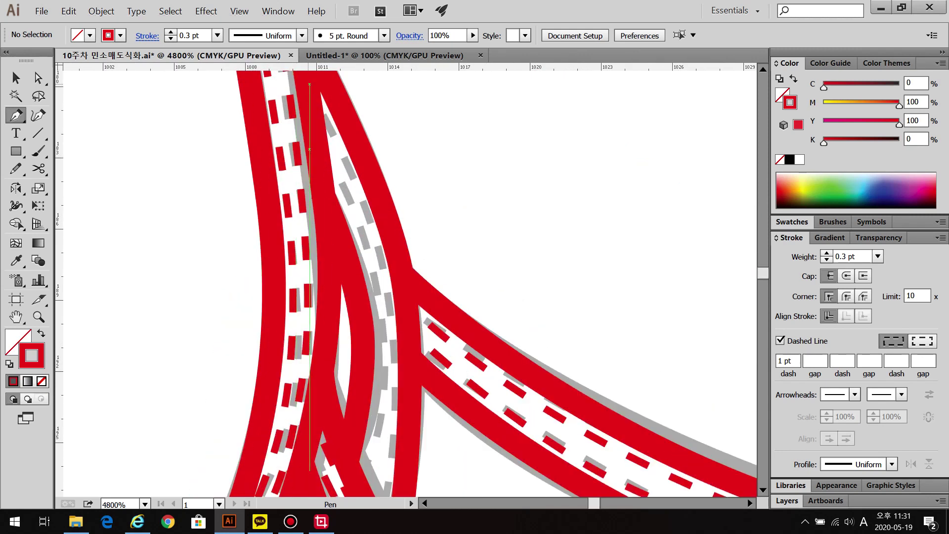
left_click(321, 110)
left_click_drag(371, 227, 376, 239)
left_click_drag(392, 375, 402, 203)
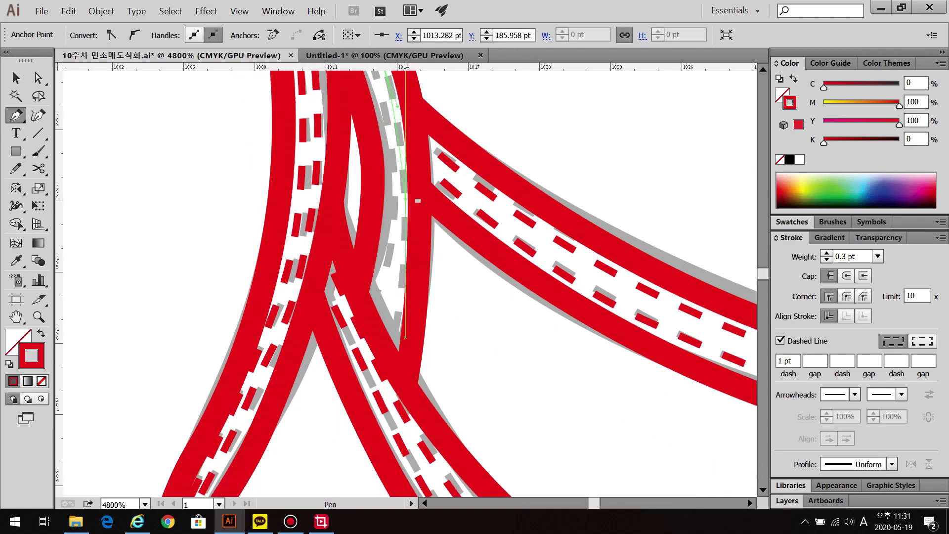
left_click(388, 355)
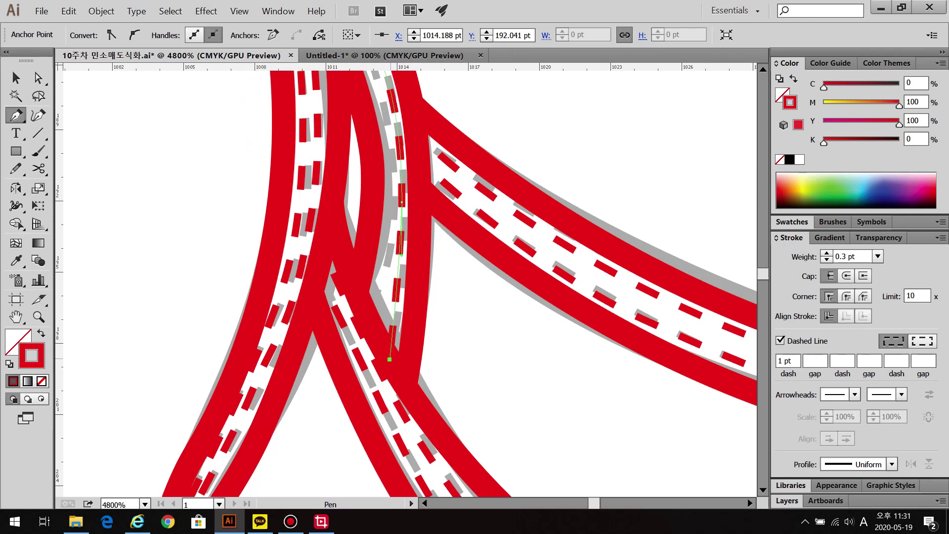
key("ctrl+shift+a")
Draw the armhole-side dashed stitch line of the left back strap from the front strap down to the front neckline binding
scroll(411, 282, "up", 3)
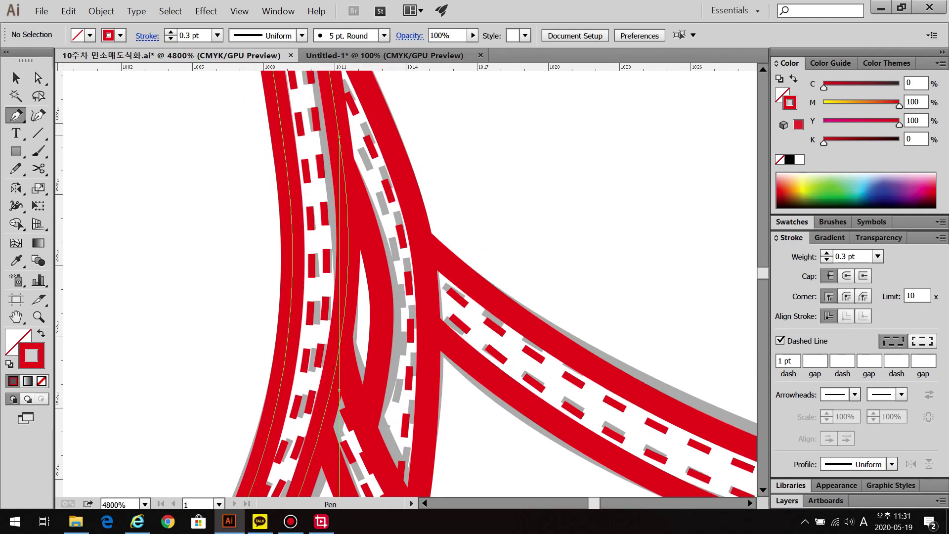
left_click(339, 137)
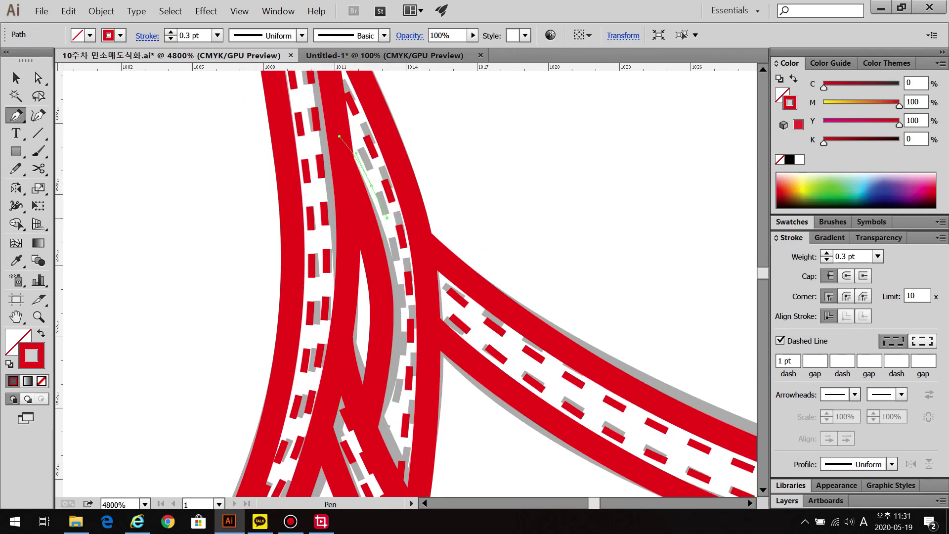
left_click_drag(400, 292, 362, 293)
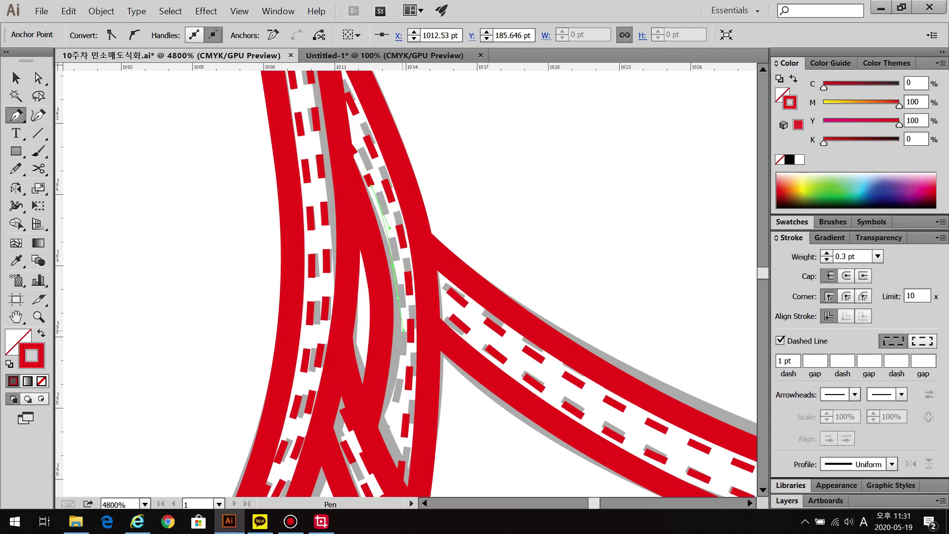
scroll(404, 330, "down", 3)
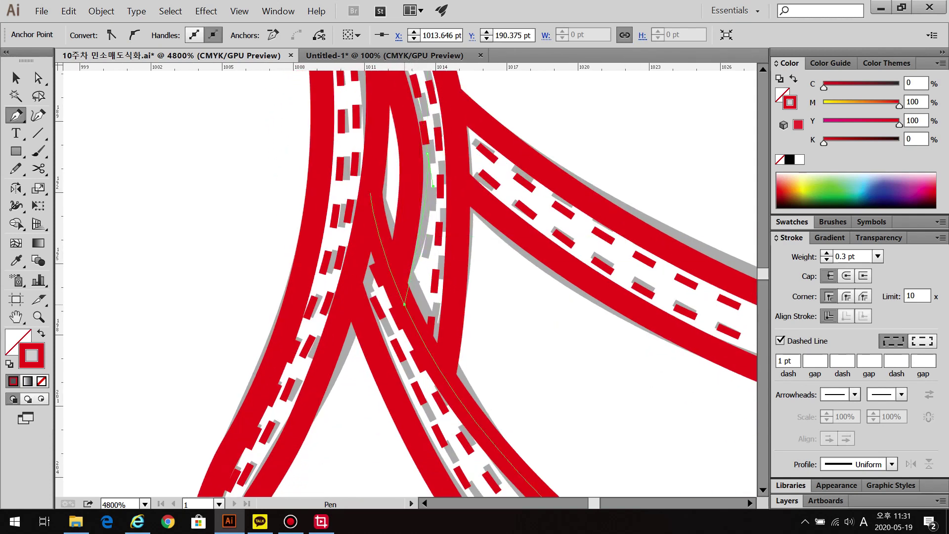
key("ctrl+shift+a")
Draw the upper dashed hem stitch line from the centre line to the left side seam and copy it down onto the lower stitch line
scroll(515, 321, "down", 3)
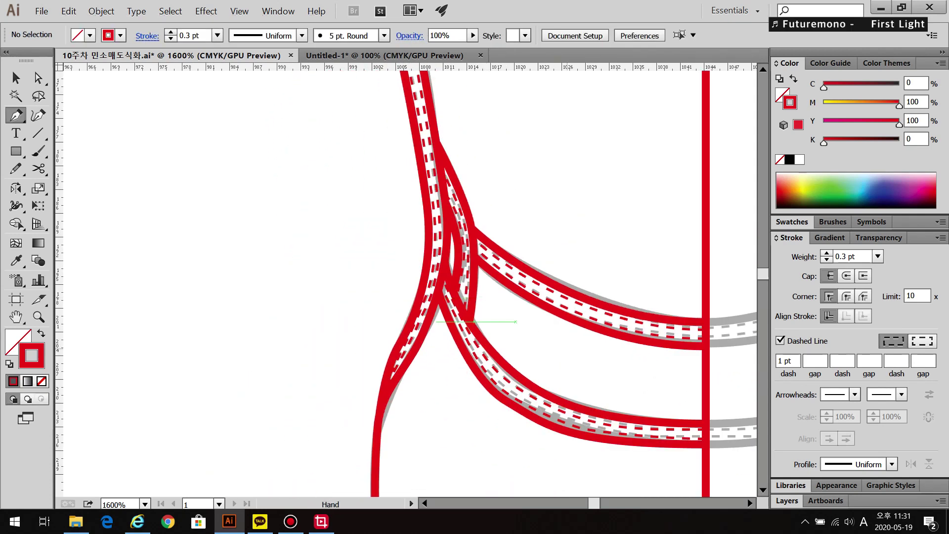
scroll(515, 321, "down", 5)
scroll(515, 321, "up", 4)
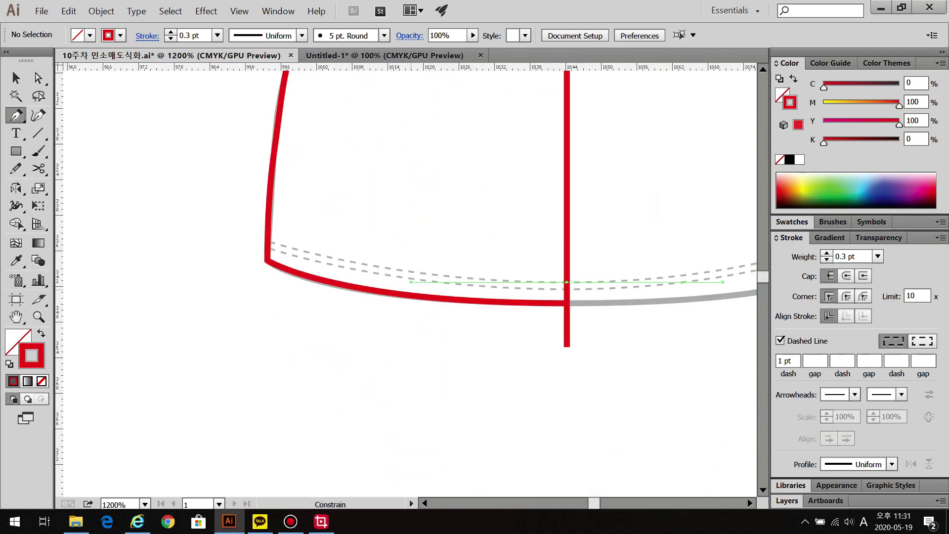
left_click(267, 240)
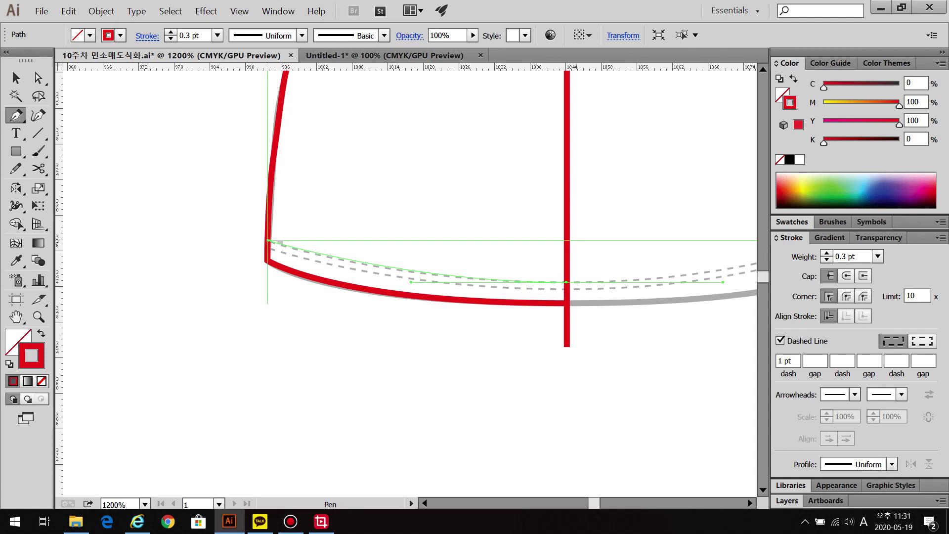
left_click_drag(268, 240, 255, 235)
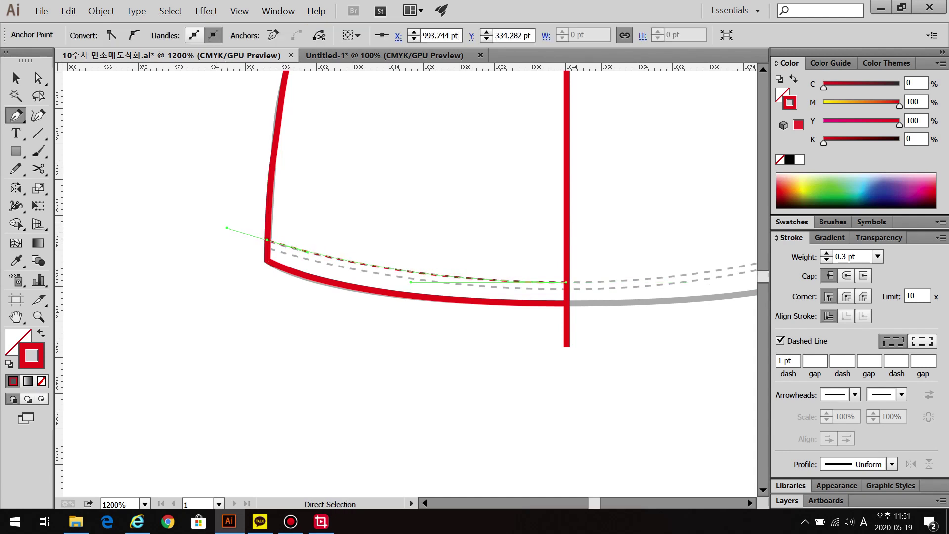
key("ctrl+shift+a")
key("v")
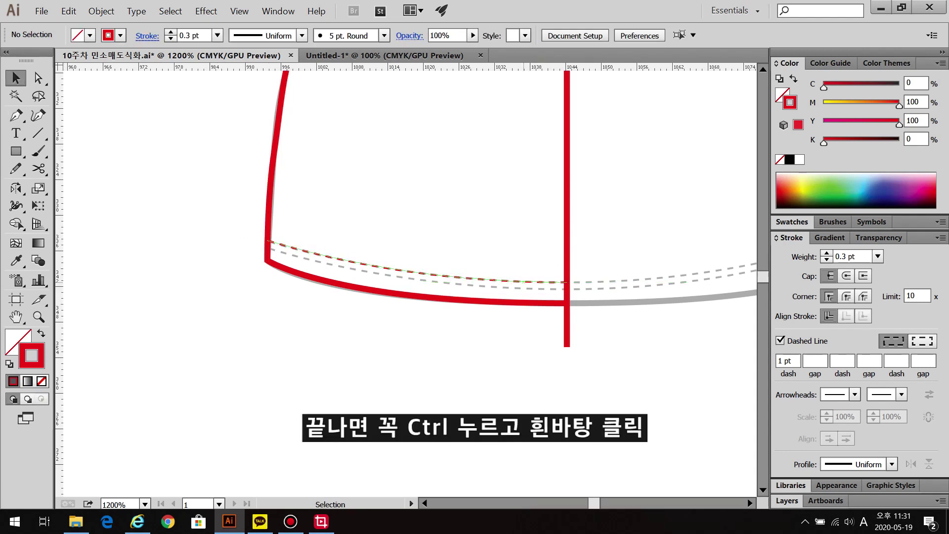
key("ctrl+shift+a")
Delete the centre guide line and reflect a copy of the whole left half of the camisole front across its vertical centre axis
key("ctrl+minus")
key("ctrl+minus")
key("ctrl+minus")
key("ctrl+minus")
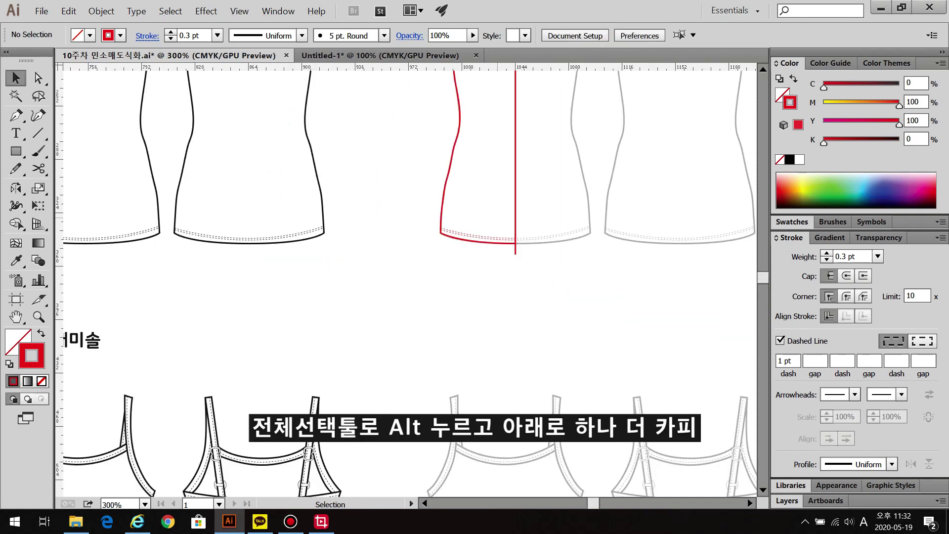
scroll(410, 281, "down", 5)
left_click_drag(380, 140, 516, 465)
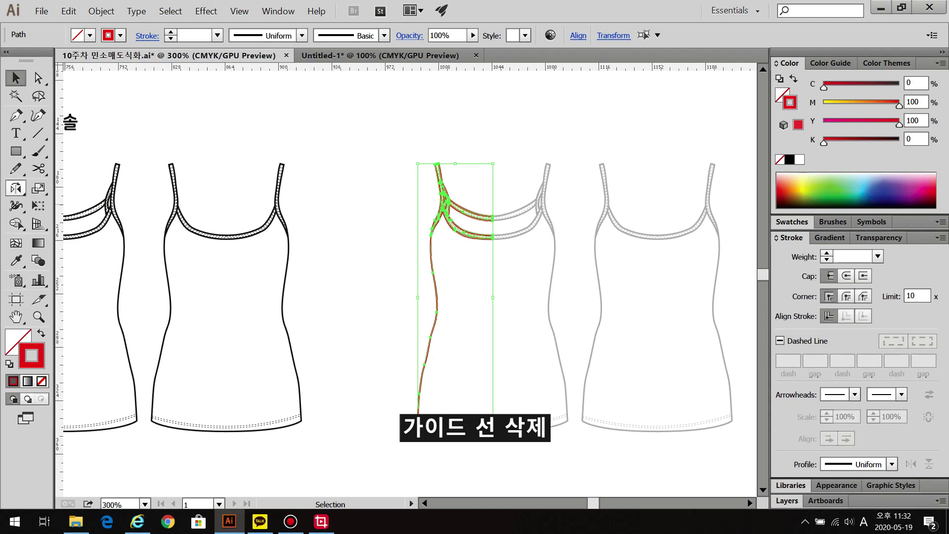
key("o")
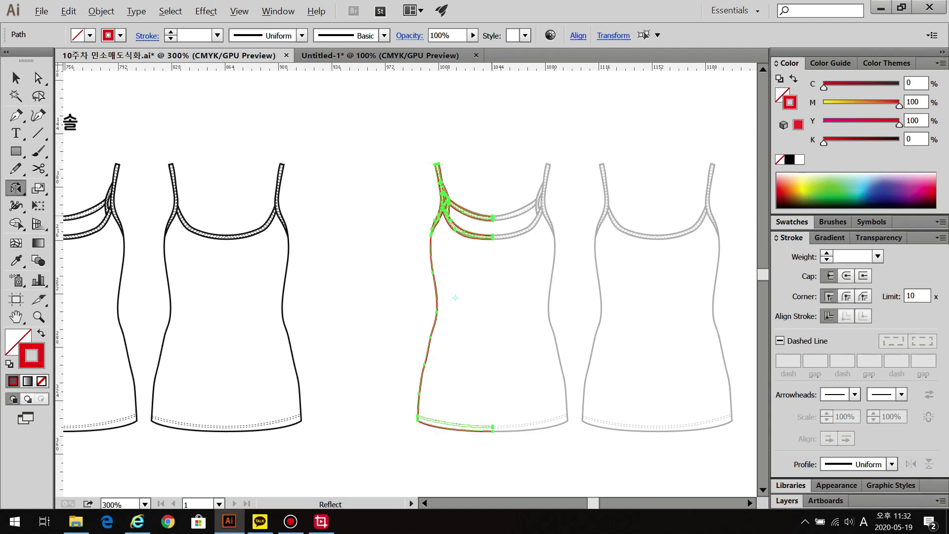
scroll(494, 217, "up", 3)
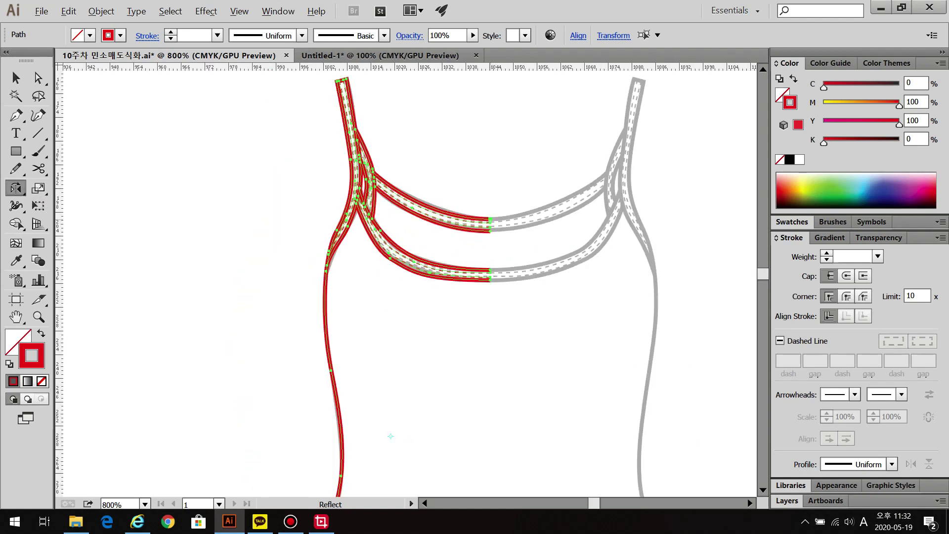
left_click(490, 272, "alt")
left_click(664, 343)
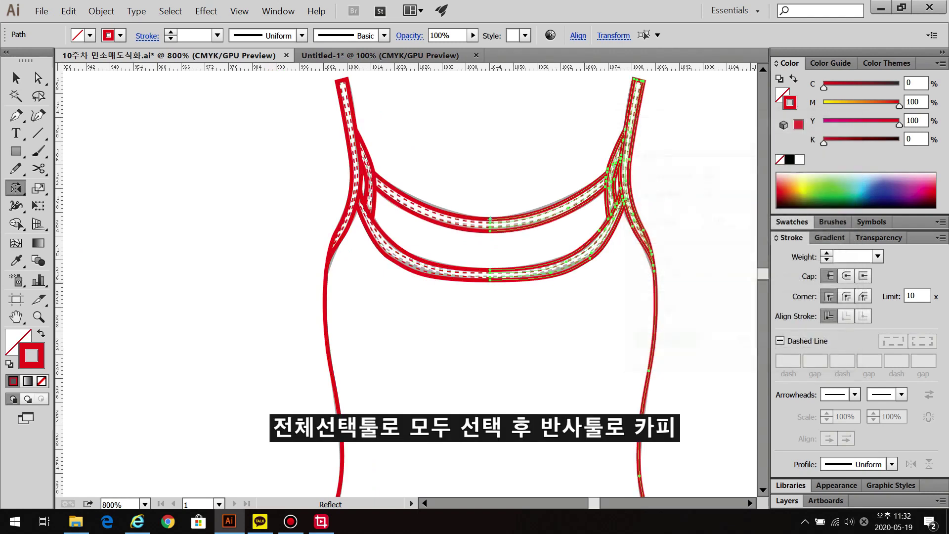
key("v")
key("ctrl+shift+a")
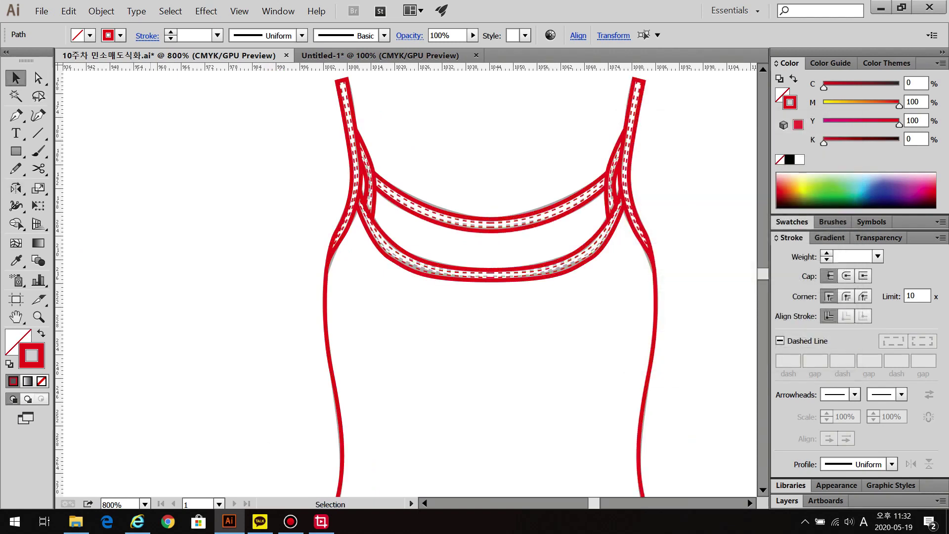
Join the mirrored halves of the back neckline binding edges and dashed stitch lines at the camisole's centre front
key("a")
scroll(521, 205, "up", 2)
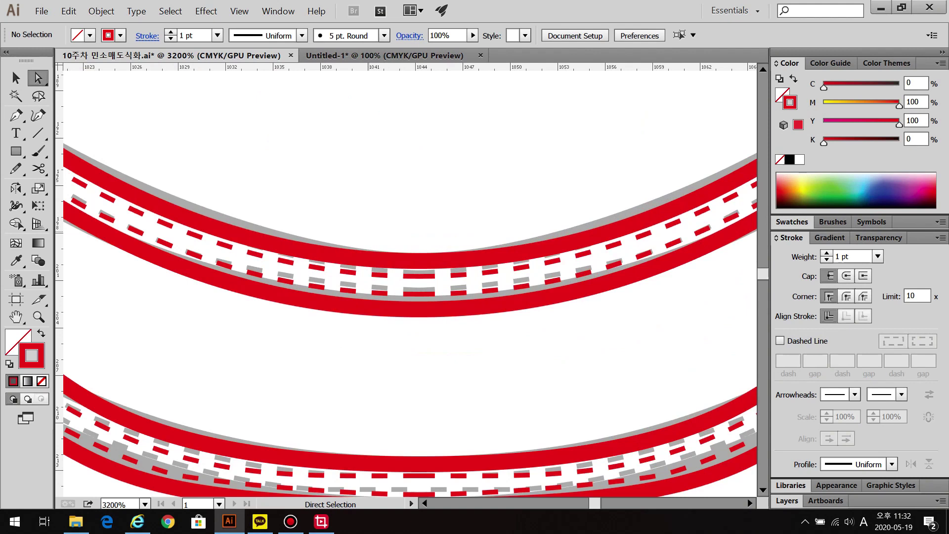
left_click_drag(448, 270, 450, 275)
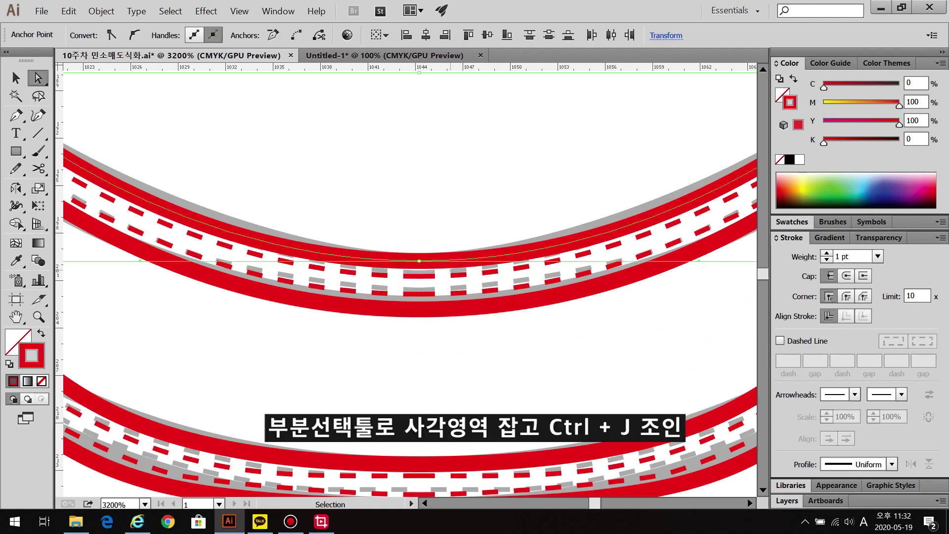
key("ctrl+j")
left_click(419, 293)
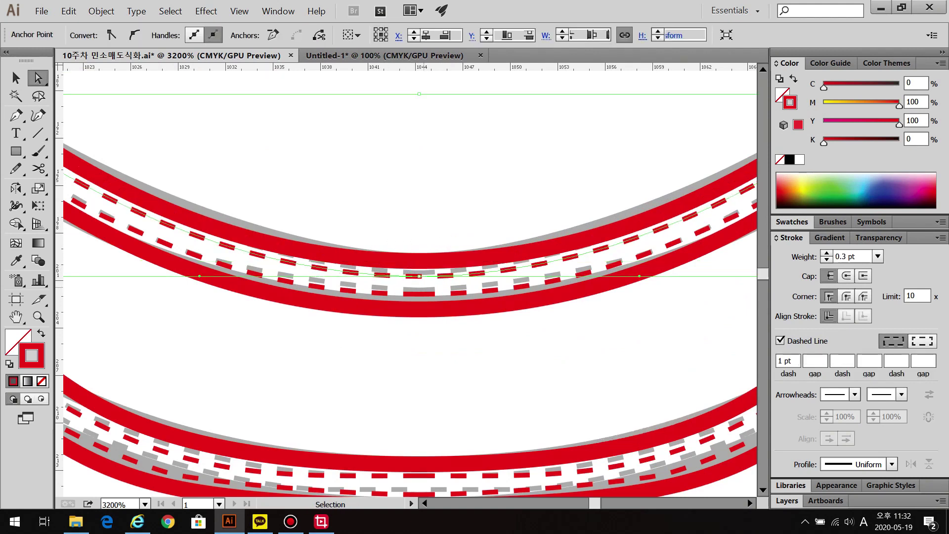
mouse_move(412, 286)
left_mouse_down()
mouse_move(426, 291)
mouse_move(434, 334)
mouse_move(425, 164)
left_mouse_up()
key("ctrl+j")
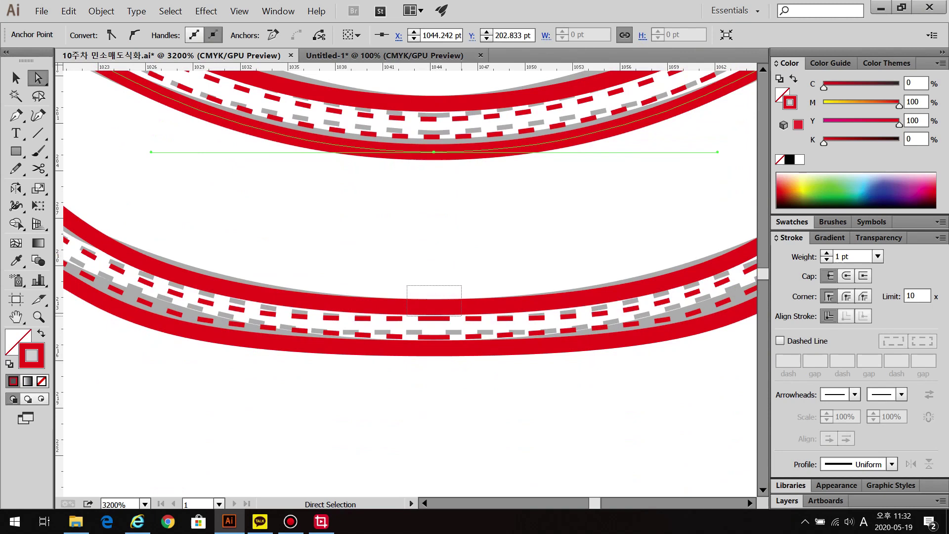
Join the mirrored halves of the front neckline binding edges and dashed stitch lines at the centre and deselect them
left_click_drag(461, 315, 461, 315)
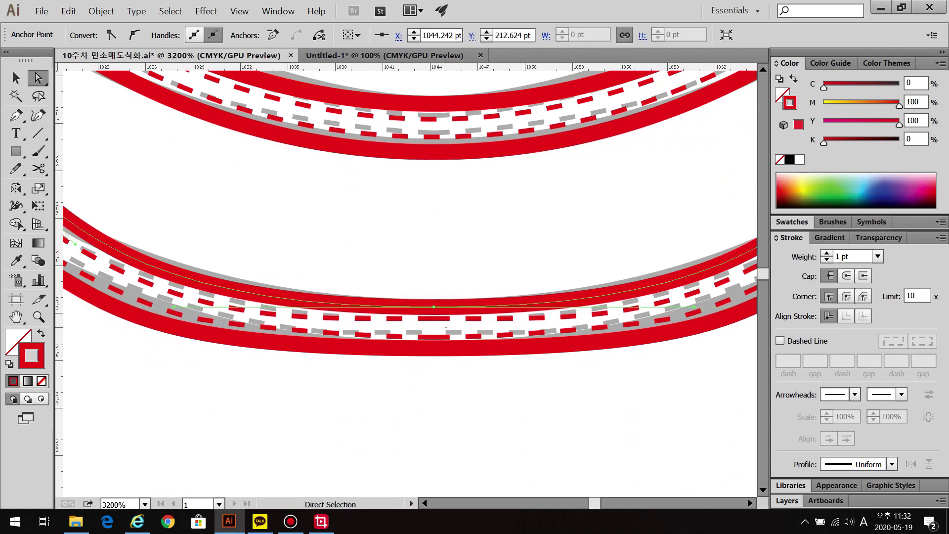
left_click_drag(448, 317, 422, 327)
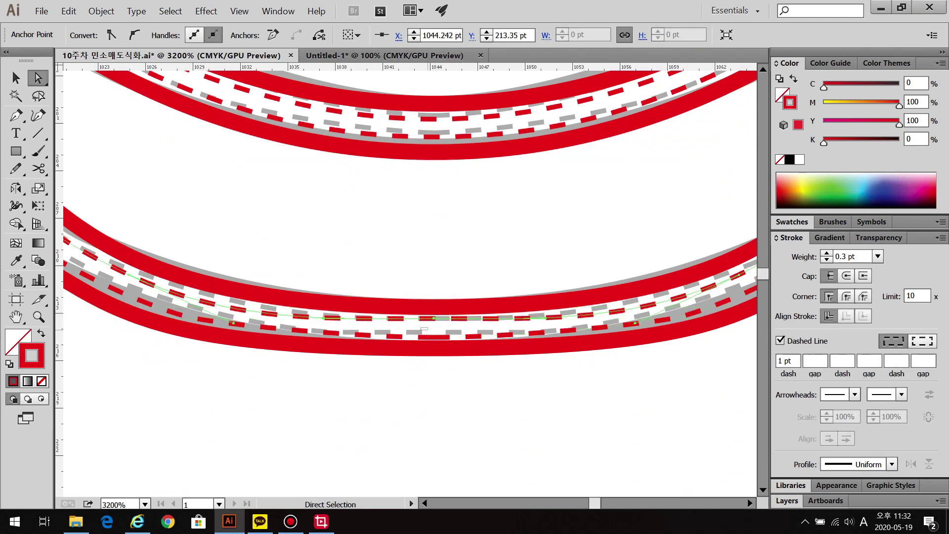
key("Down")
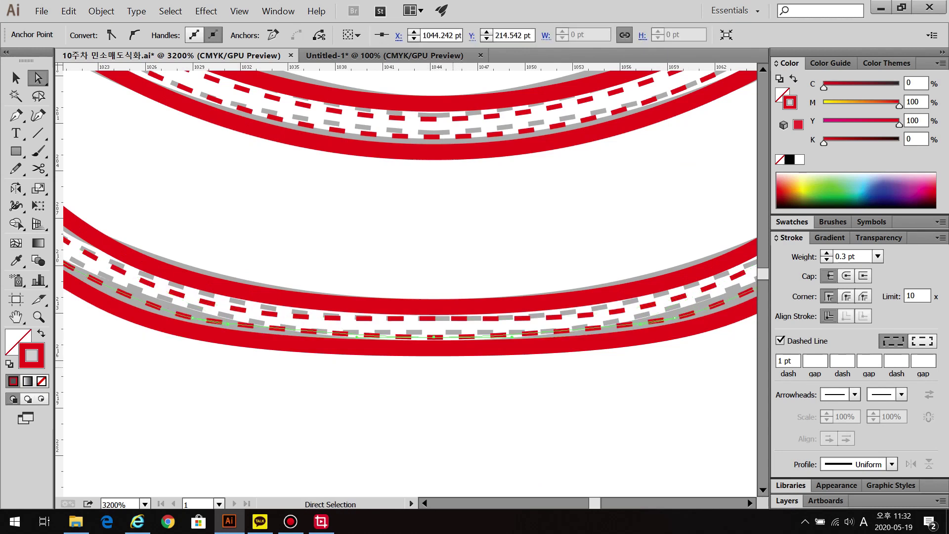
key("ctrl+z")
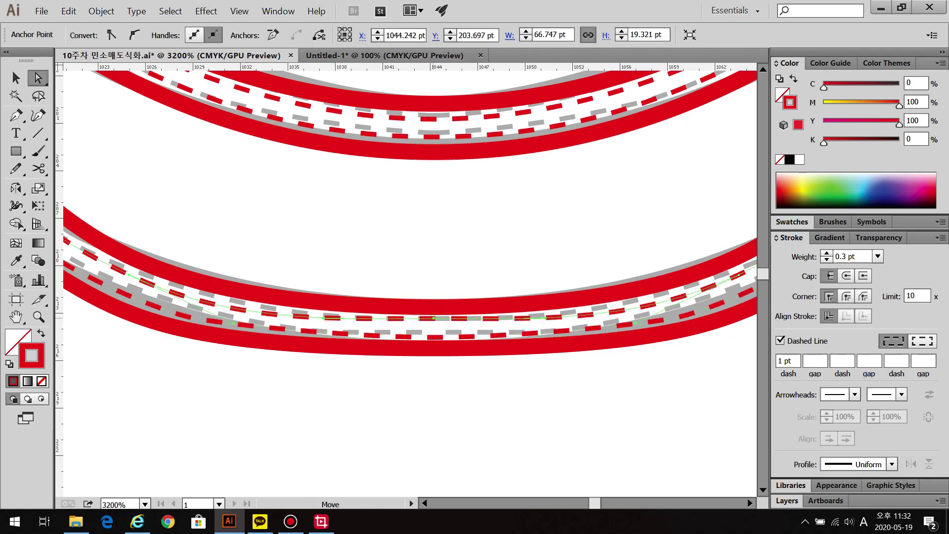
left_click_drag(423, 342, 455, 374)
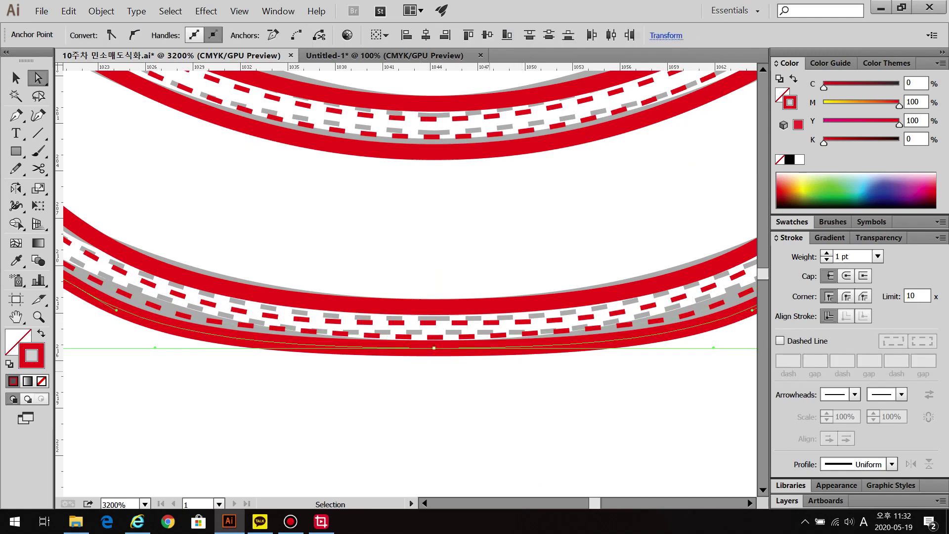
key("ctrl+shift+a")
Join the mirrored halves of the hem outline and both dashed hem stitch lines at the centre and deselect them
scroll(410, 279, "down", 3)
scroll(410, 279, "down", 3)
scroll(410, 280, "down", 10)
scroll(410, 280, "up", 4)
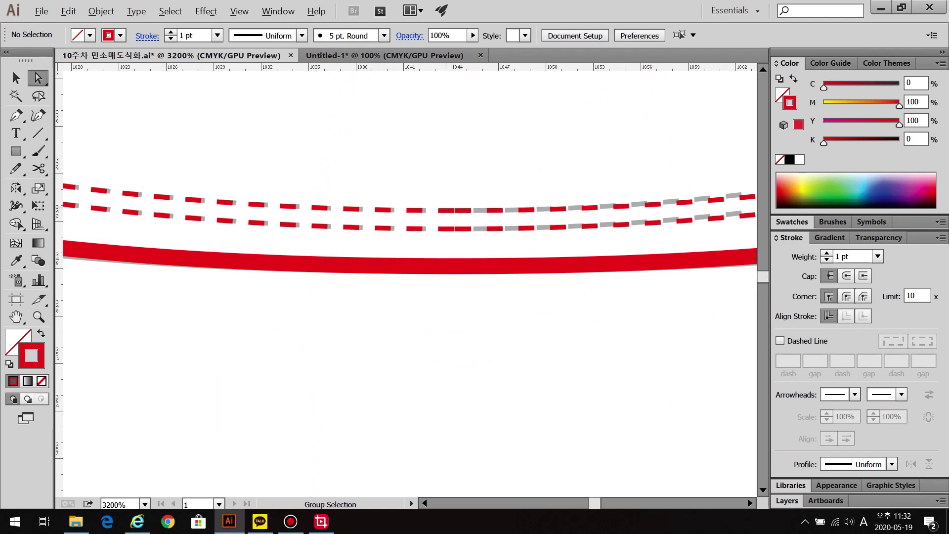
scroll(442, 189, "up", 3)
mouse_move(509, 283)
left_mouse_down()
mouse_move(511, 303)
mouse_move(460, 360)
mouse_move(488, 148)
left_mouse_up()
key("ctrl+j")
key("ctrl+j")
left_click(494, 284)
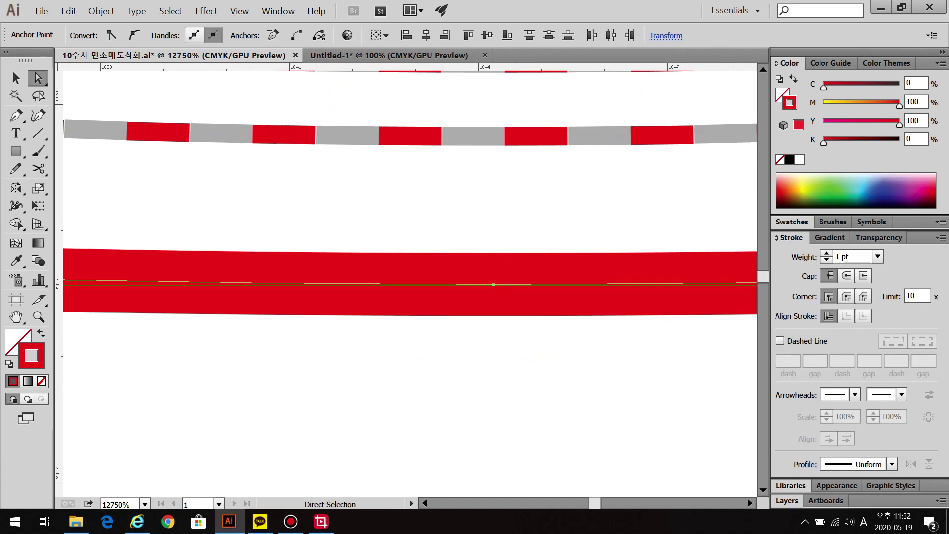
key("ctrl+shift+a")
Select the complete red camisole front and place a copy of it over the grey back template beside it
key("ctrl+minus")
key("ctrl+minus")
key("ctrl+minus")
key("ctrl+minus")
key("ctrl+minus")
key("ctrl+minus")
key("ctrl+minus")
key("ctrl+minus")
key("ctrl+minus")
key("ctrl+minus")
key("ctrl+minus")
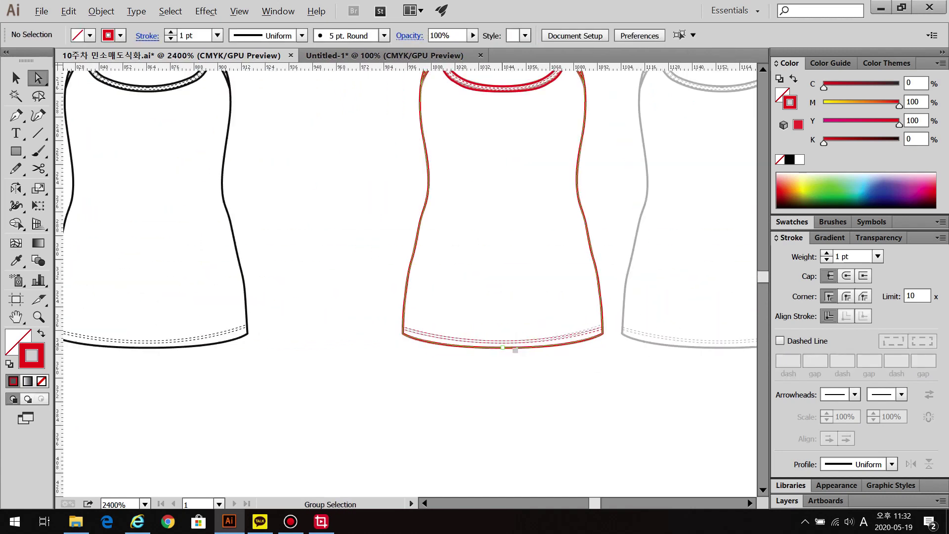
key("ctrl+plus")
key("ctrl+plus")
key("ctrl+plus")
key("ctrl+minus")
key("ctrl+minus")
left_click_drag(346, 198, 354, 242)
left_click_drag(267, 101, 462, 409)
left_click_drag(361, 249, 526, 250)
key("ctrl+shift+a")
Delete the upper neckline binding with its stitch lines from the copied camisole
key("ctrl+plus")
key("ctrl+plus")
key("ctrl+plus")
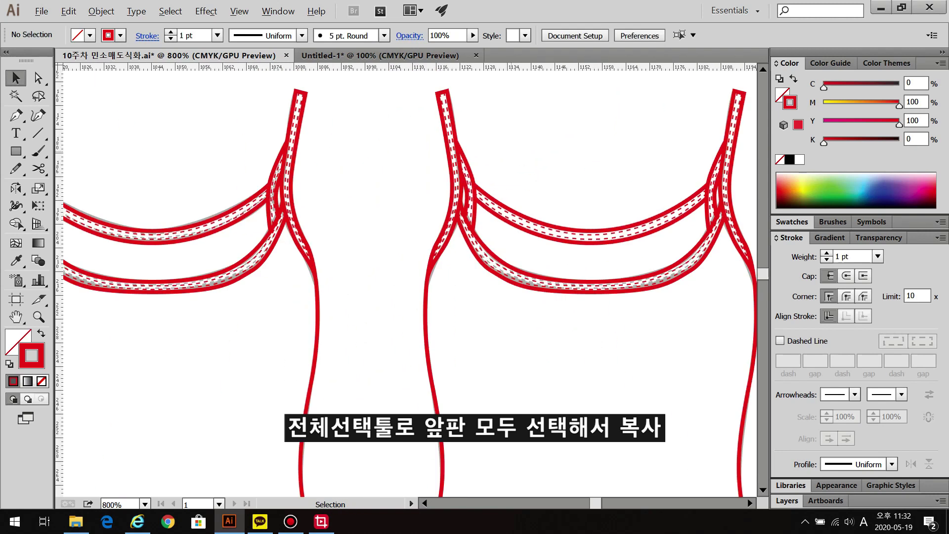
left_click_drag(573, 219, 615, 227)
key("Delete")
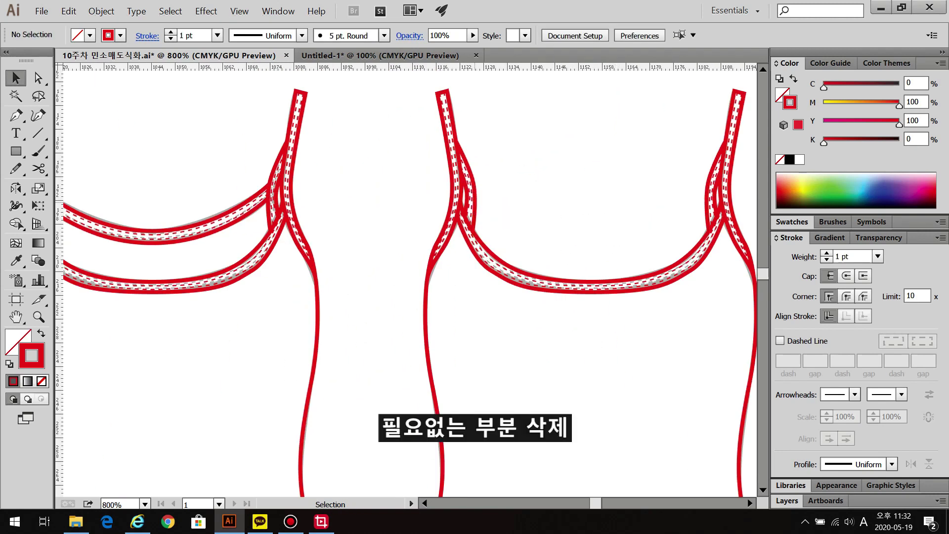
Delete the inner strap pieces and their stitch lines behind both shoulder straps of the copied camisole
scroll(474, 173, "up", 3)
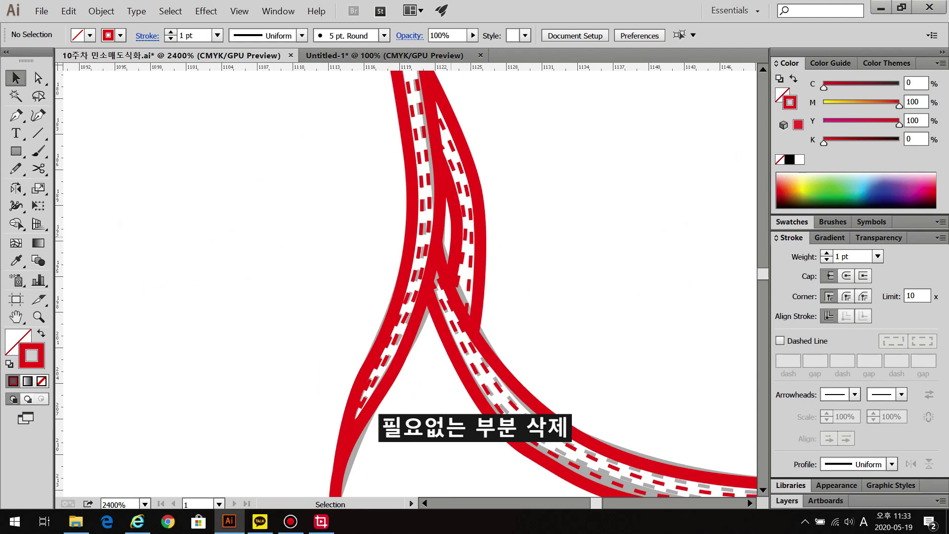
left_click_drag(448, 231, 501, 259)
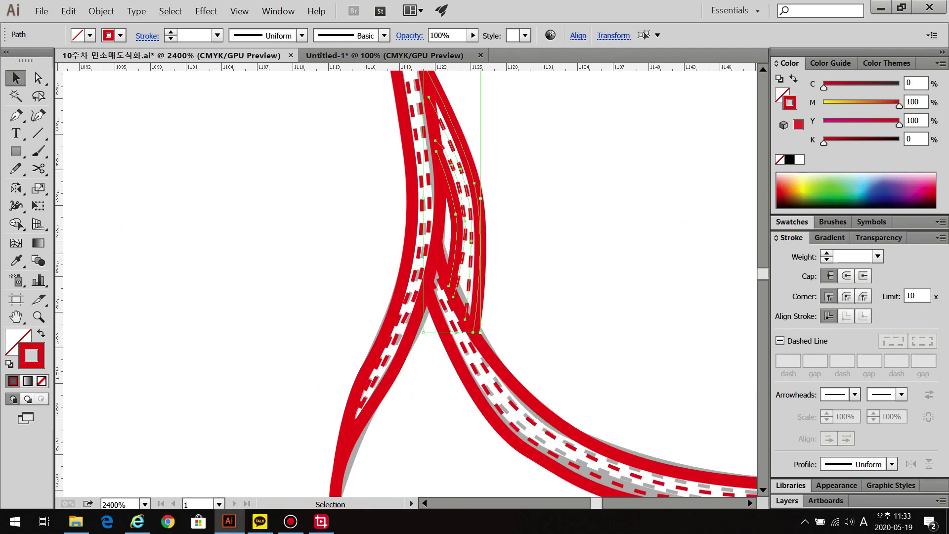
key("backslash")
key("ctrl+shift+a")
scroll(495, 265, "down", 2)
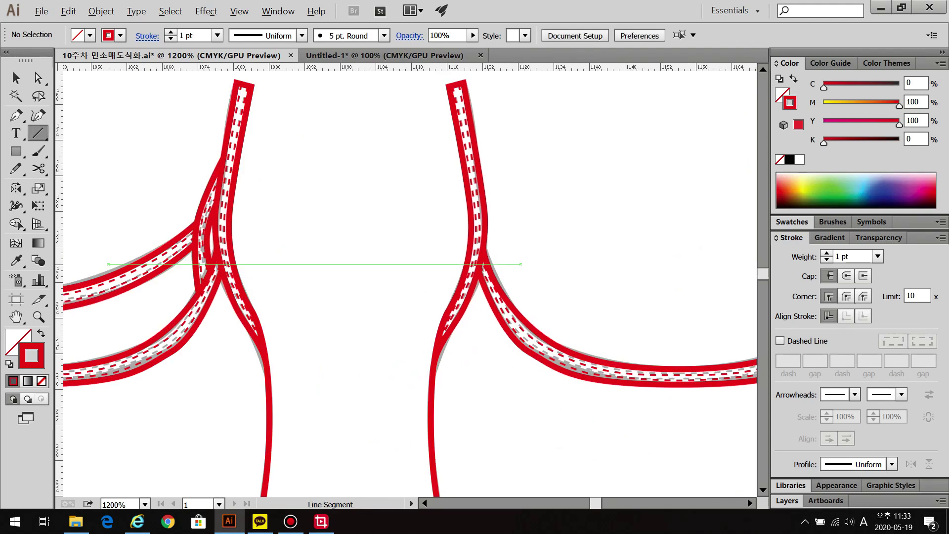
left_click_drag(585, 265, 323, 262)
key("v")
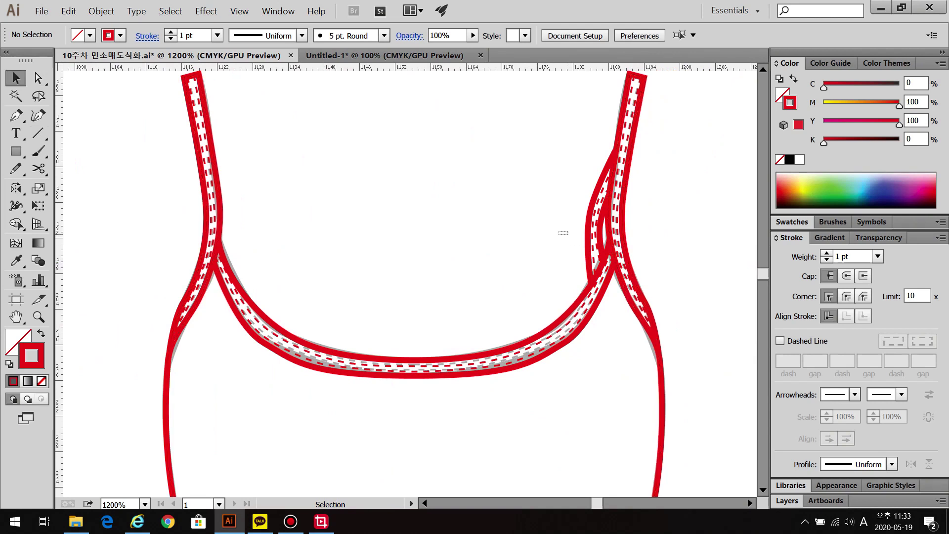
left_click_drag(559, 231, 605, 243)
key("ctrl+shift+a")
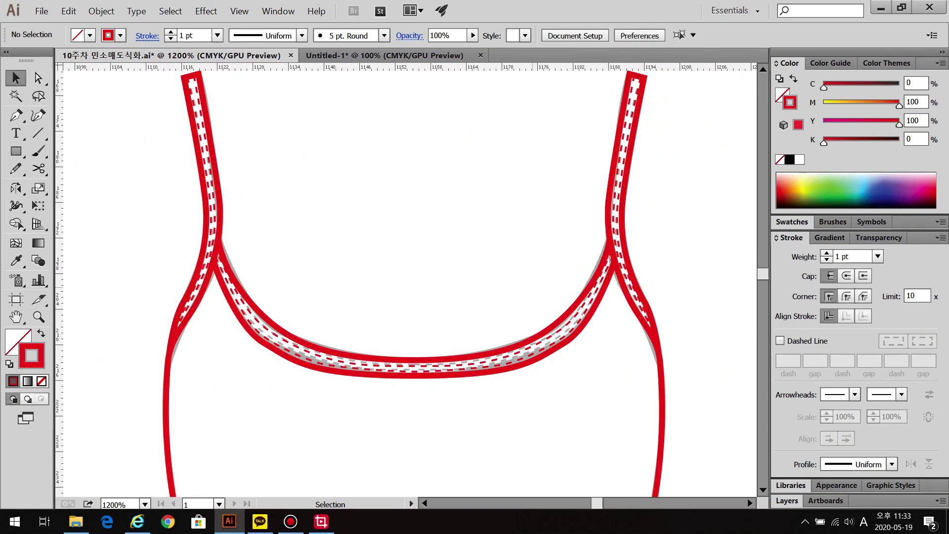
Change the stroke colour of the complete camisole front and back to blue 0000FF and deselect them
key("ctrl+minus")
key("ctrl+minus")
key("ctrl+minus")
key("ctrl+minus")
key("ctrl+minus")
left_click_drag(367, 151, 602, 405)
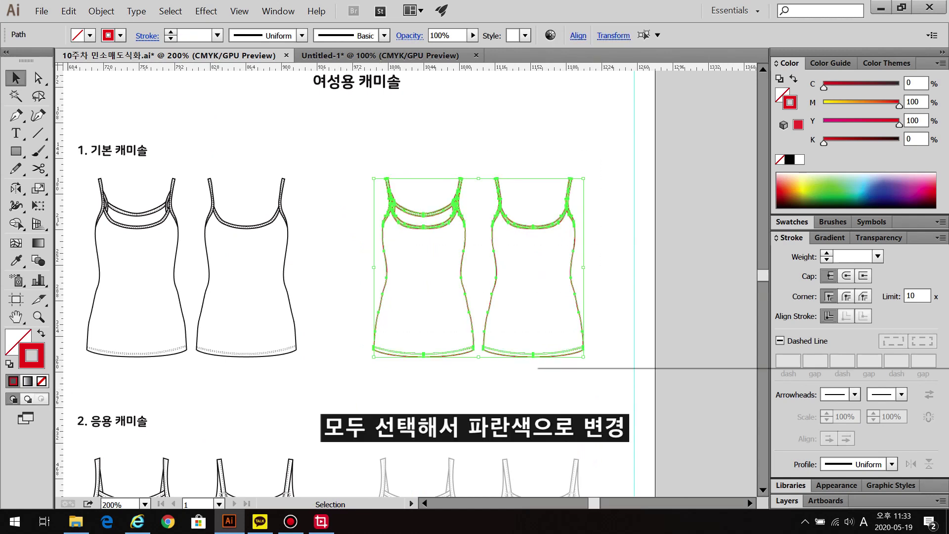
double_click(31, 356)
type("1F1FEA")
left_click(902, 136)
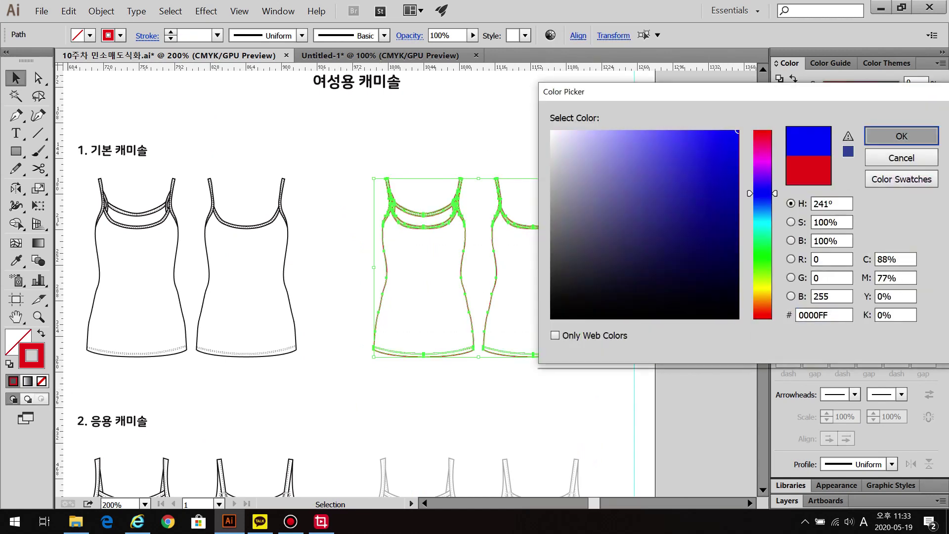
left_click(524, 415)
Examine the second camisole's back straps, adjuster rings and the strap ends overlapping the back binding
left_click_drag(523, 443, 568, 312)
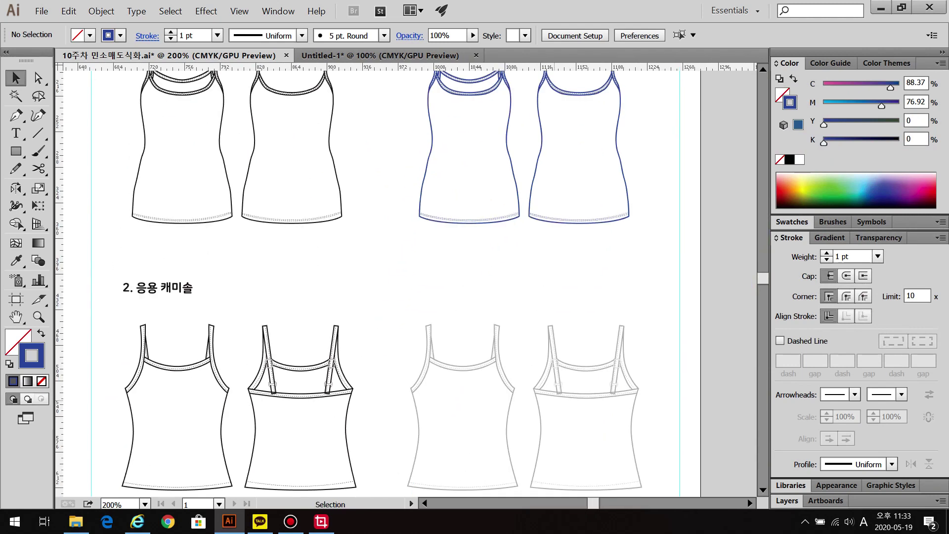
left_click_drag(568, 446, 583, 331)
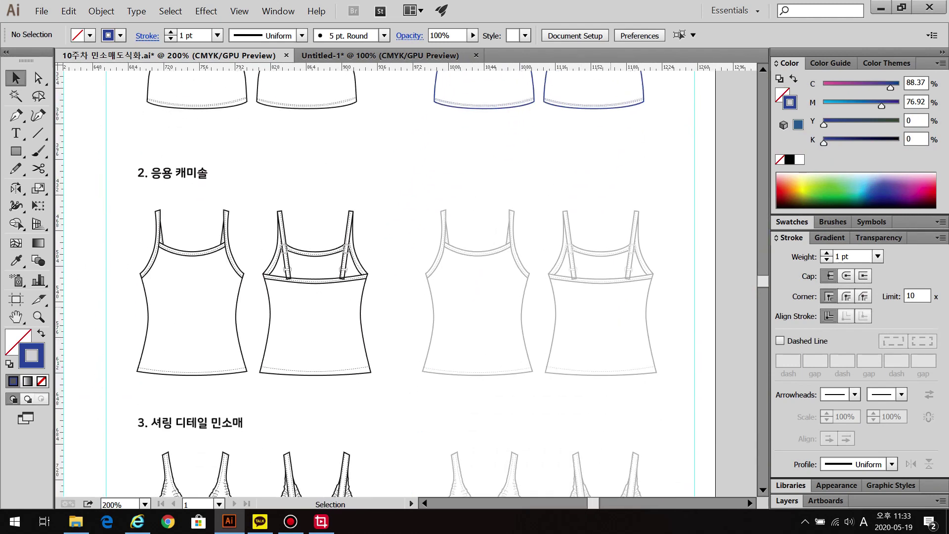
scroll(300, 259, "up", 4)
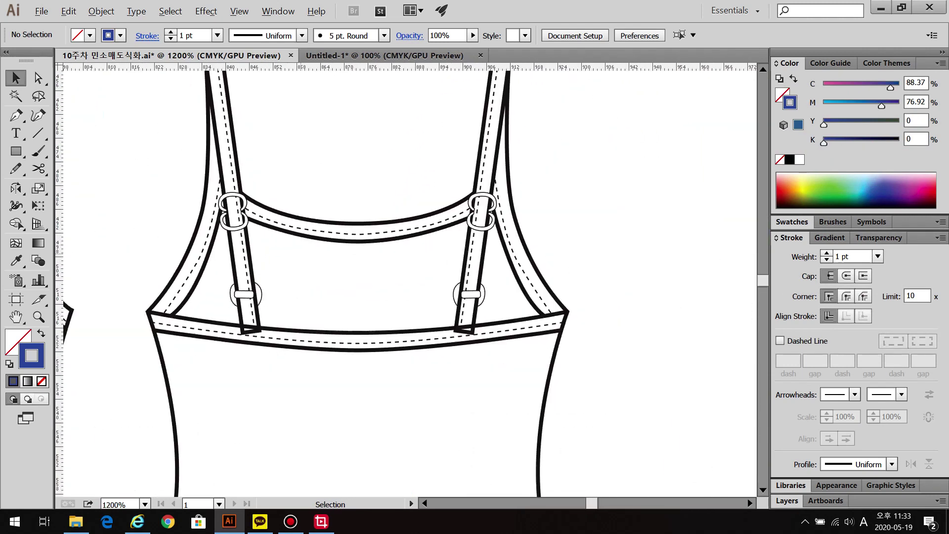
scroll(242, 232, "up", 1)
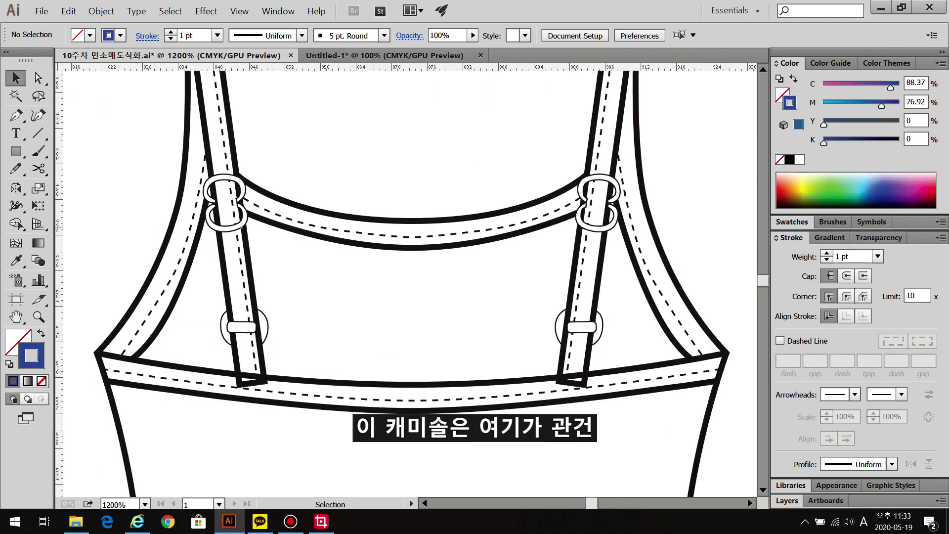
scroll(351, 339, "down", 3)
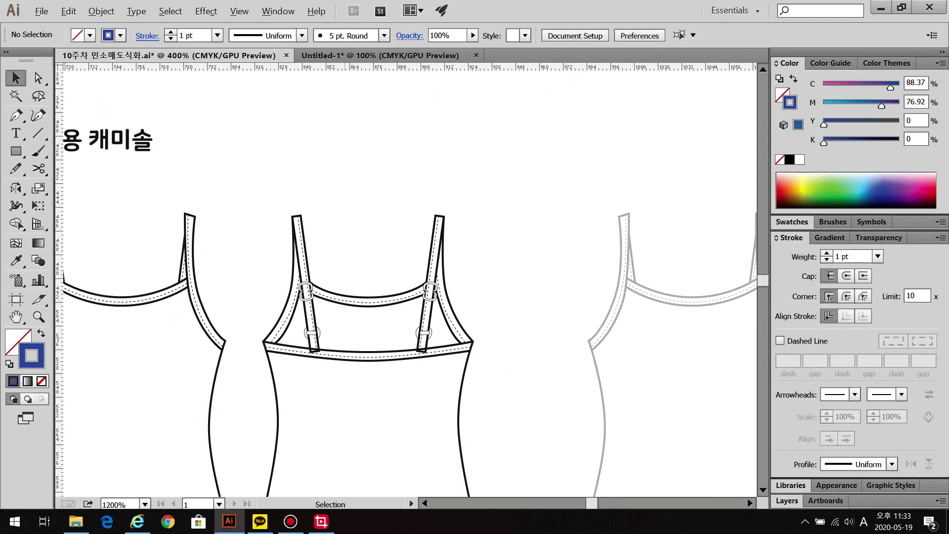
scroll(368, 282, "down", 1)
scroll(370, 365, "up", 5)
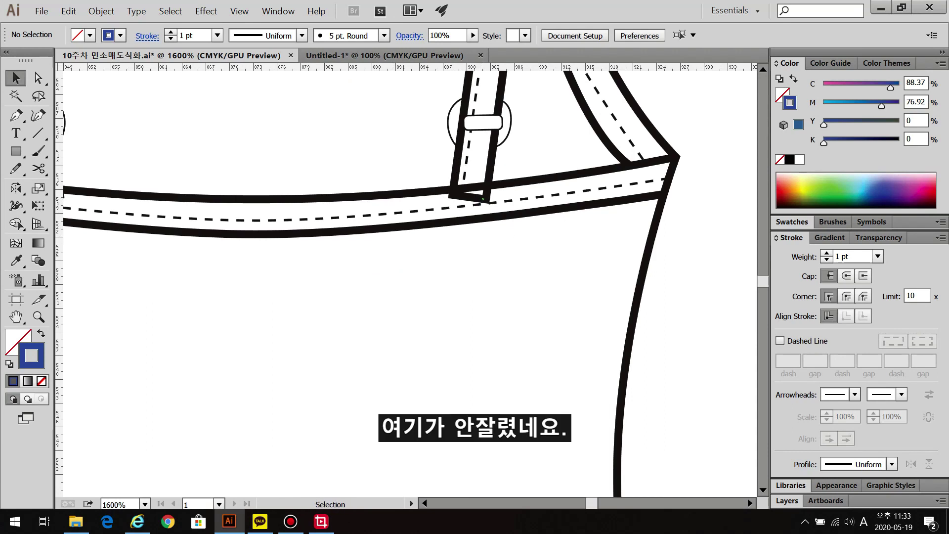
scroll(410, 282, "left", 5)
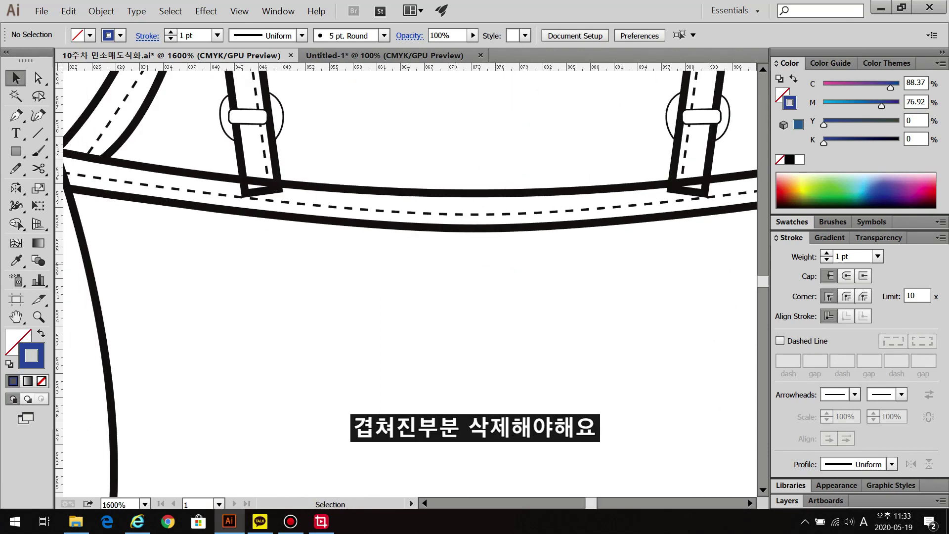
scroll(410, 282, "down", 4)
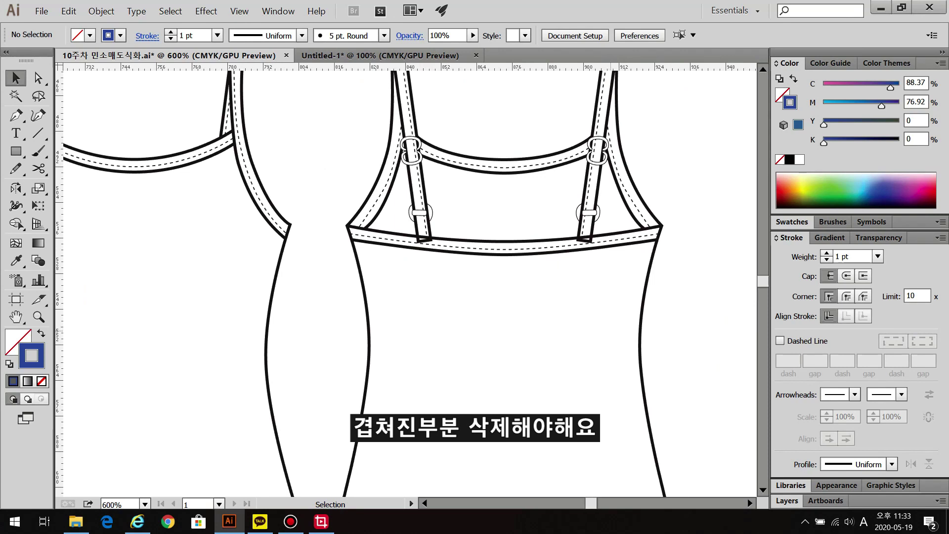
scroll(307, 331, "down", 2)
scroll(661, 338, "down", 1)
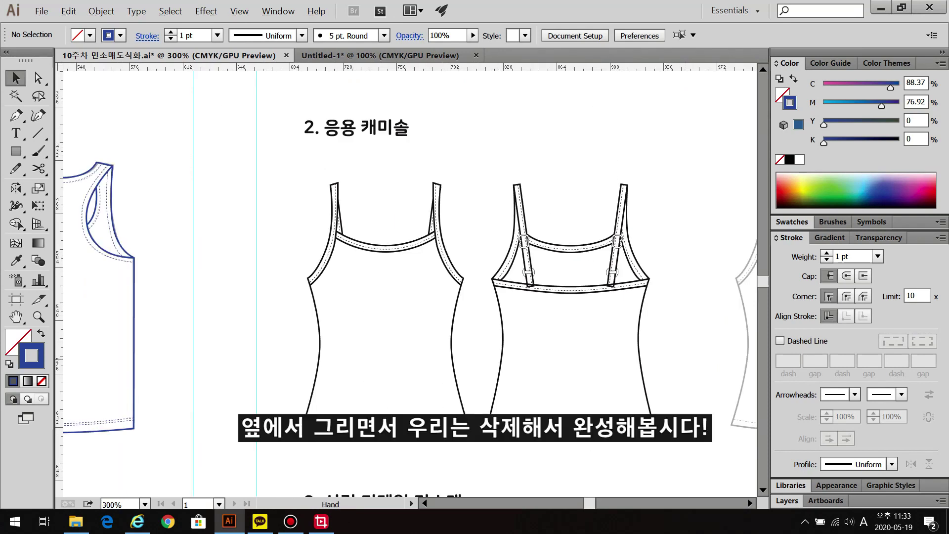
Set the stroke to the red swatch and draw a vertical centre guide line through the second camisole's grey front template
scroll(608, 285, "right", 5)
scroll(608, 285, "up", 2)
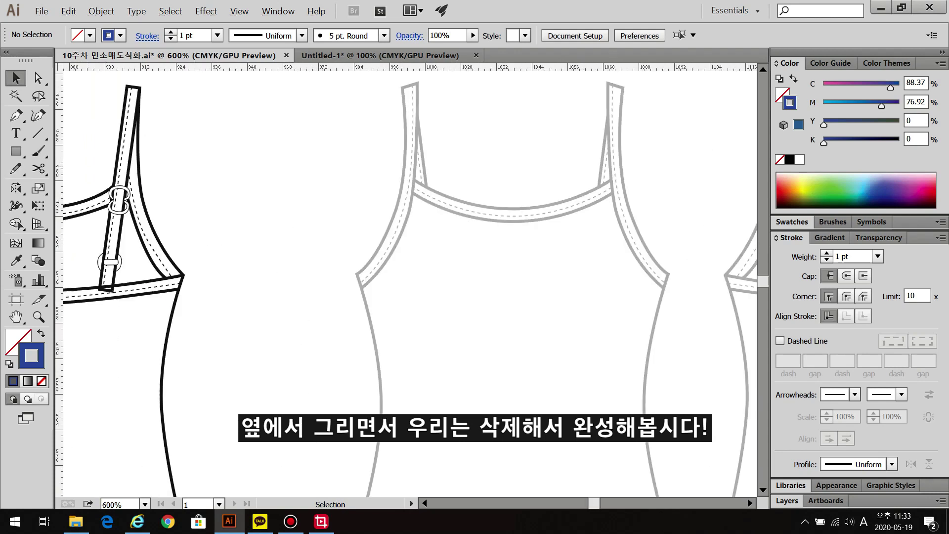
left_click(37, 133)
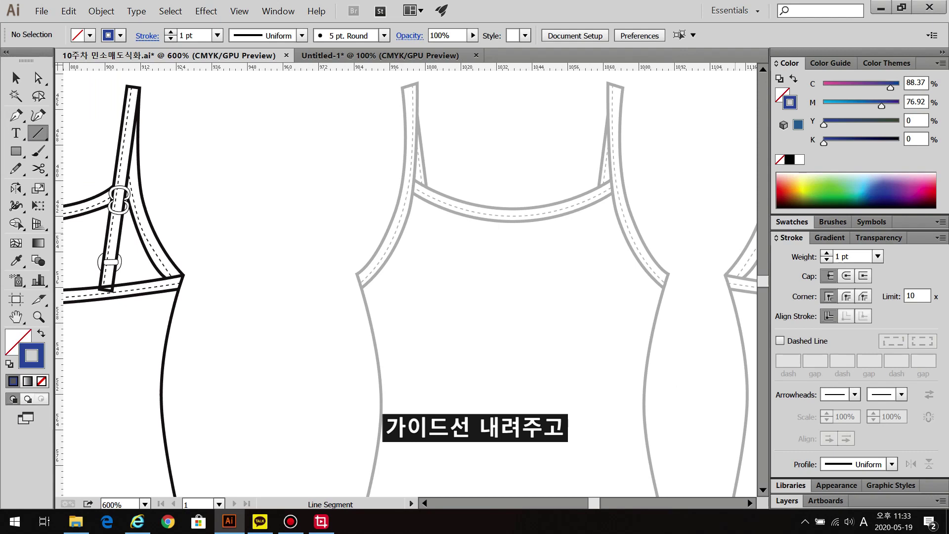
left_click(792, 221)
left_click(868, 372)
scroll(509, 296, "down", 3)
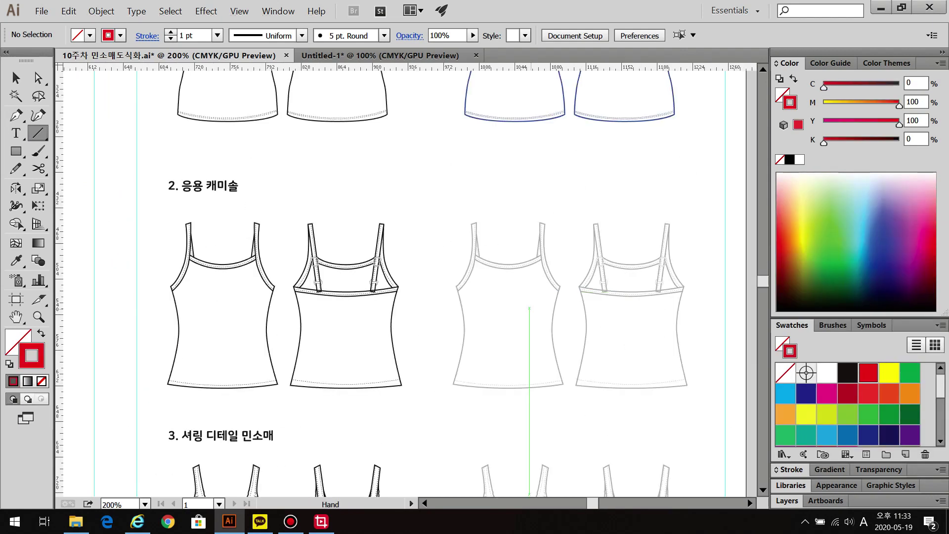
scroll(506, 255, "down", 1)
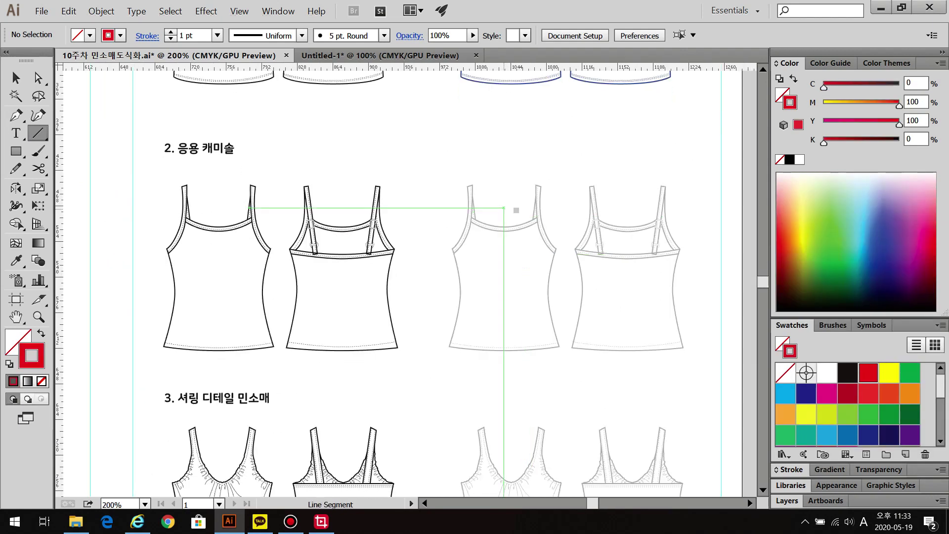
left_click_drag(503, 207, 503, 377)
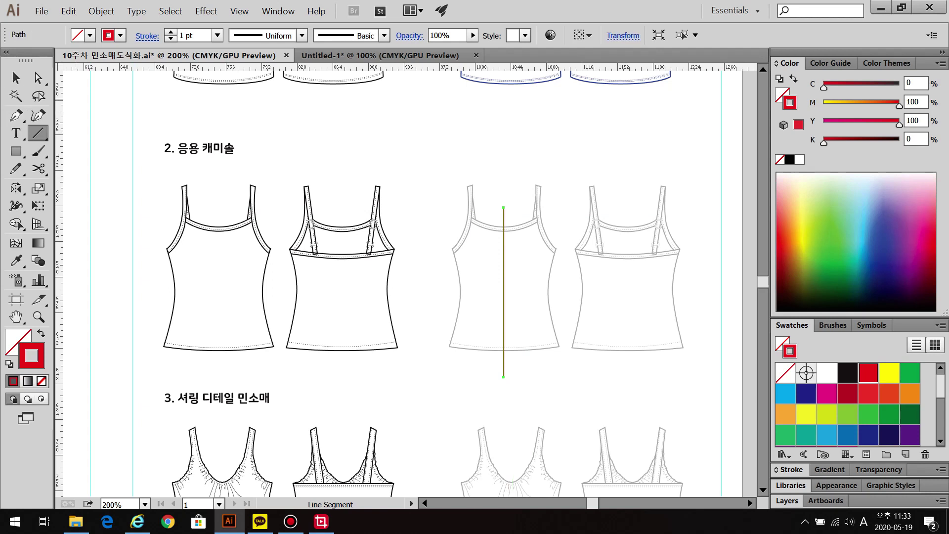
Trace the upper and lower edges of the front neckline binding with the Pen tool, from the centre guide to the left strap
key("v")
key("ctrl+shift+a")
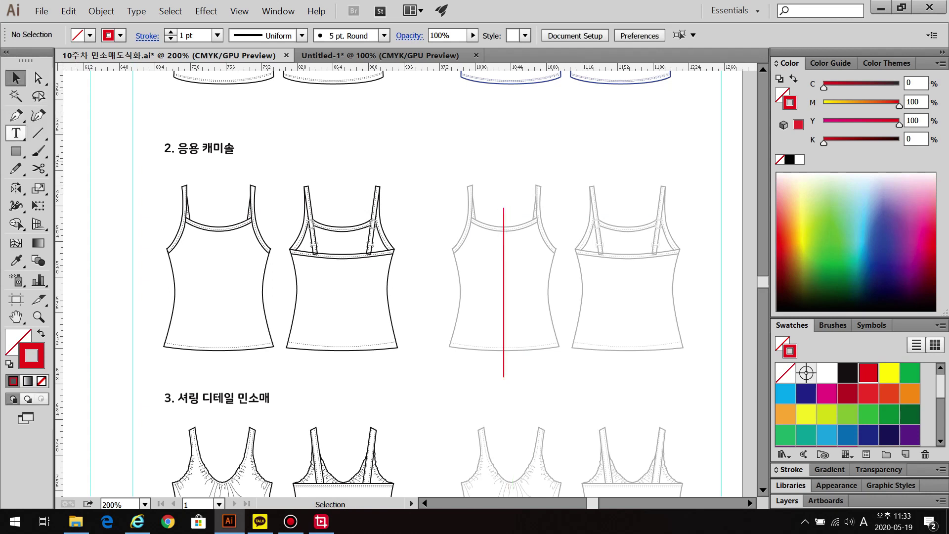
key("p")
scroll(485, 198, "up", 4)
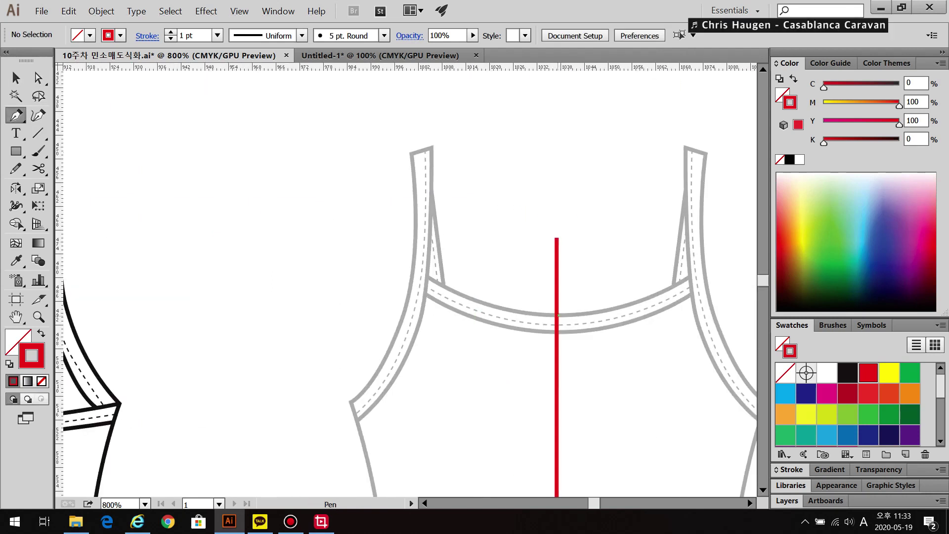
left_click(557, 315)
left_click_drag(701, 315, 701, 315)
left_click_drag(557, 314, 480, 314)
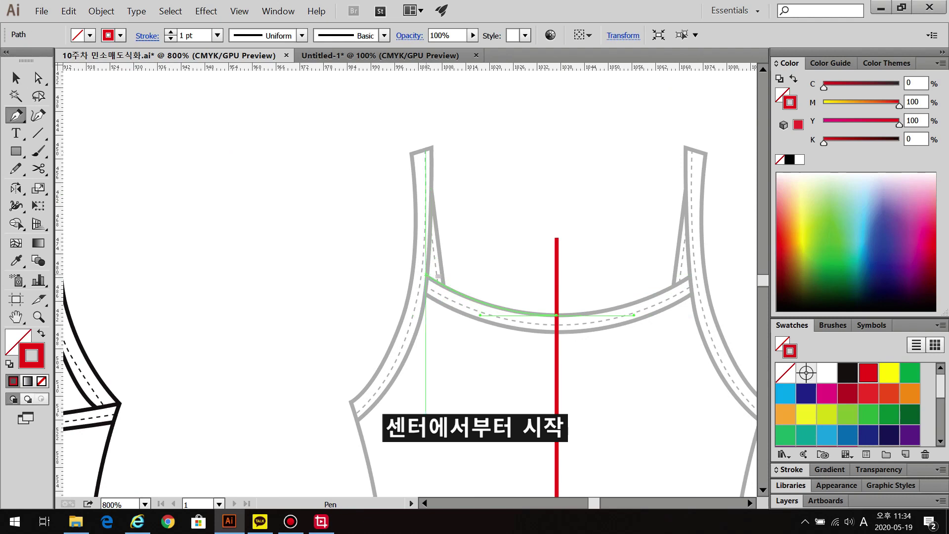
left_click(426, 275)
key("ctrl+shift+a")
left_click_drag(556, 332, 637, 332)
left_click(426, 294)
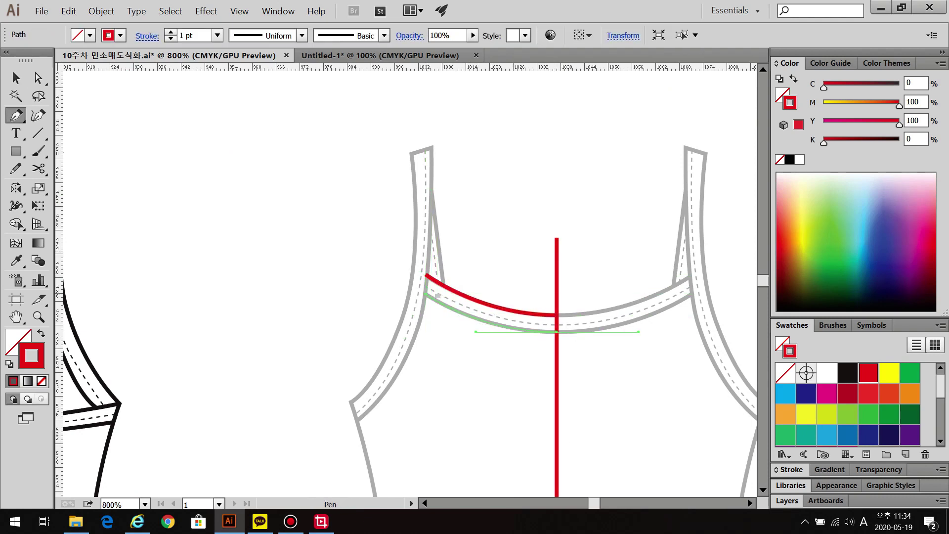
key("ctrl+shift+a")
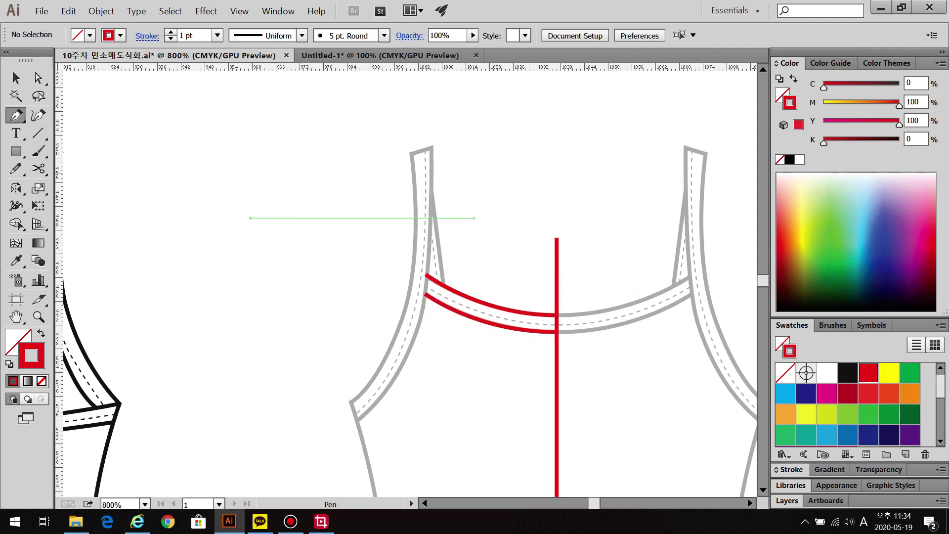
Trace the left strap's top end and its outer edge down along the armhole to the underarm corner
left_click(431, 148)
left_click_drag(409, 153, 410, 172)
left_click_drag(402, 307, 377, 384)
left_click(350, 401)
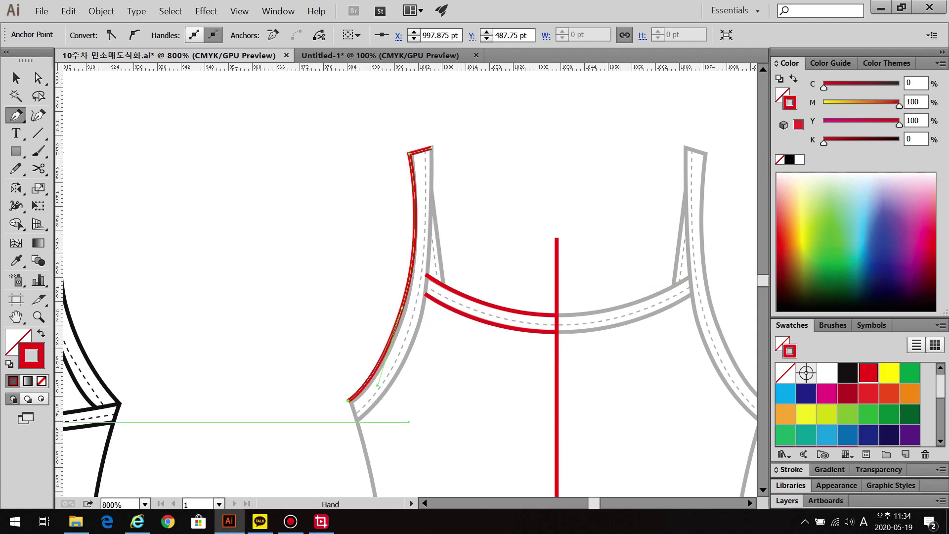
Continue the outline along the curved left side seam and the hem to the centre guide, and finish the path
scroll(351, 401, "down", 5)
scroll(351, 401, "left", 1)
left_click_drag(409, 324, 477, 177)
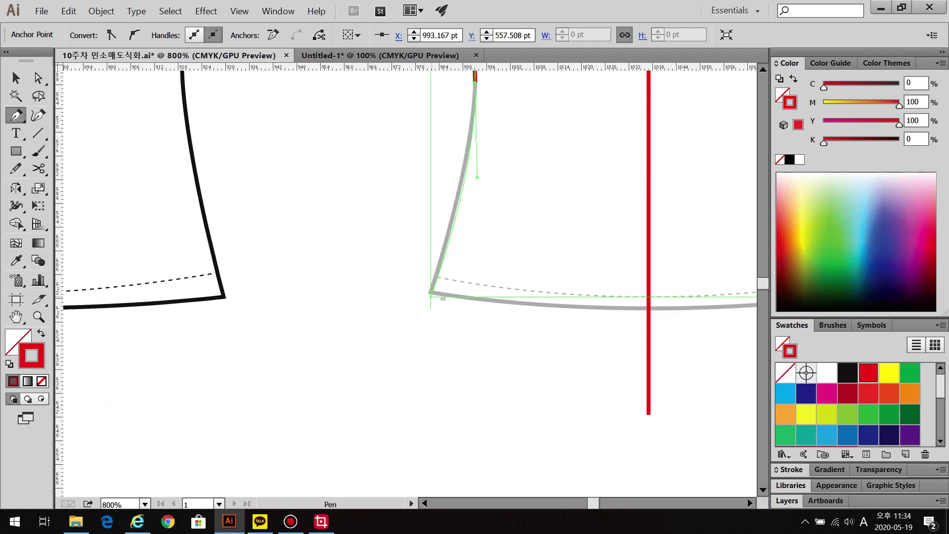
left_click(429, 292)
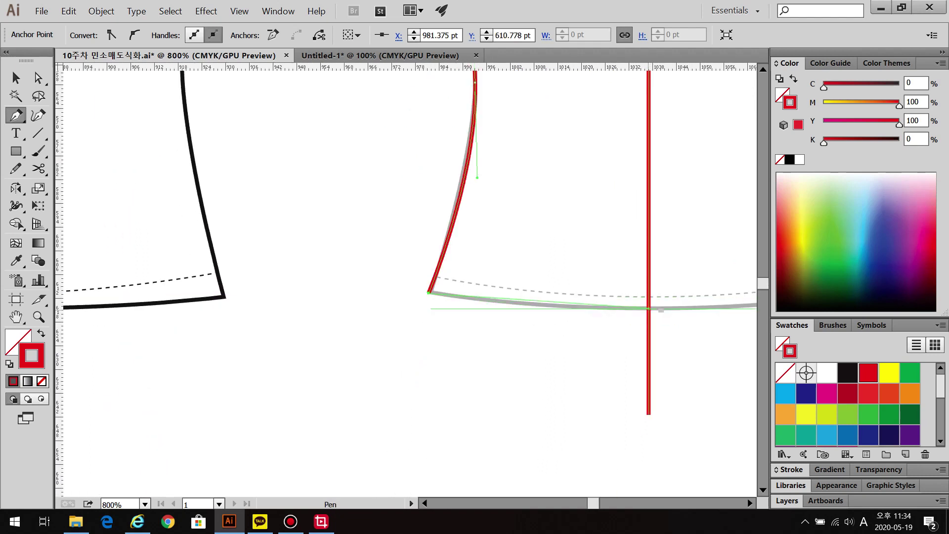
left_click(649, 308)
left_click(566, 147, "ctrl")
Trace the inner edge of the left strap and armhole binding from the strap top to slightly beyond the side seam
left_click_drag(566, 146, 523, 245)
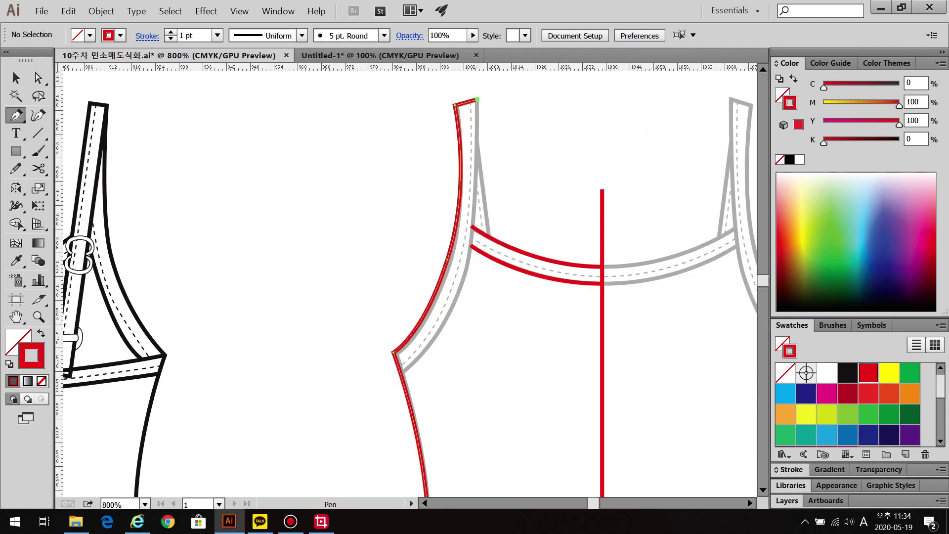
left_click_drag(467, 254, 406, 368)
left_click(399, 371)
left_click(477, 99)
left_click_drag(460, 286, 441, 348)
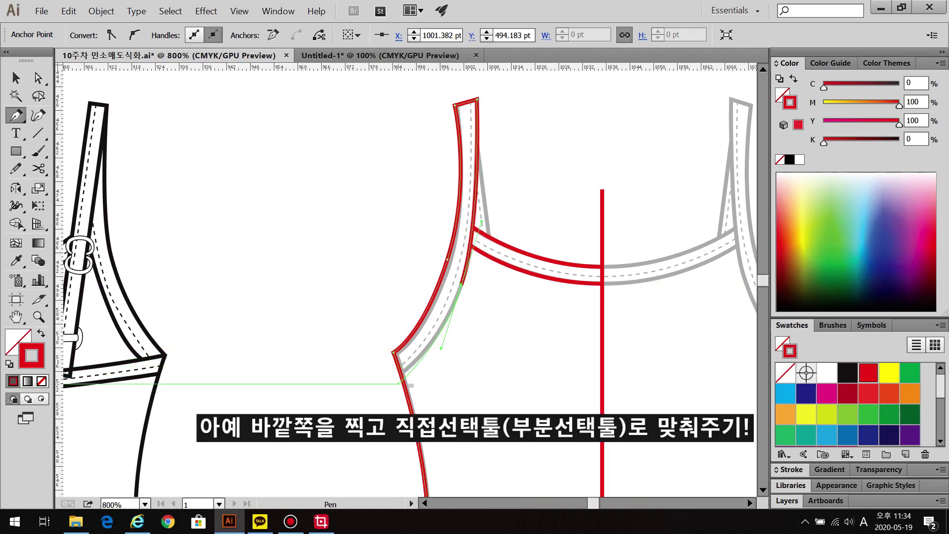
left_click(387, 389)
key("ctrl+shift+a")
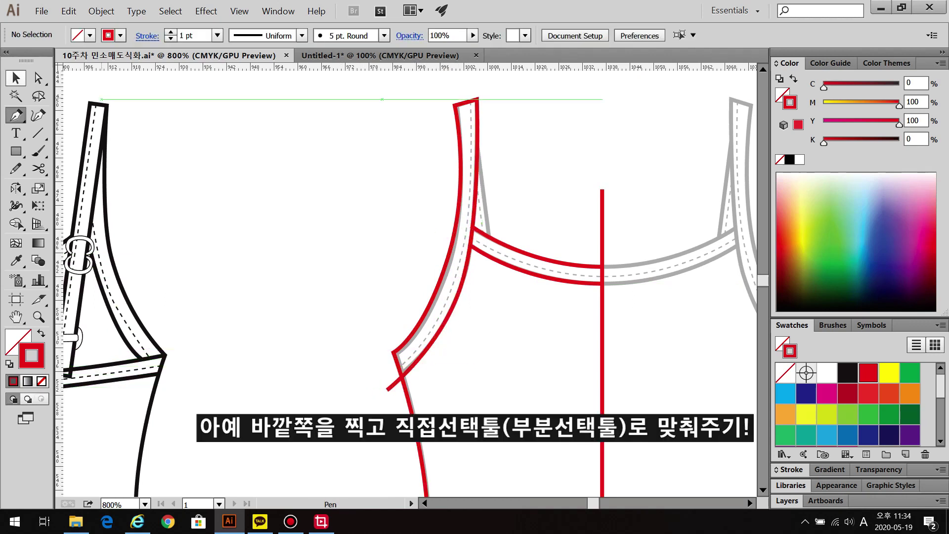
Move the overshooting lower end point of the inner armhole edge onto the side seam with Direct Selection
key("a")
scroll(368, 387, "up", 3)
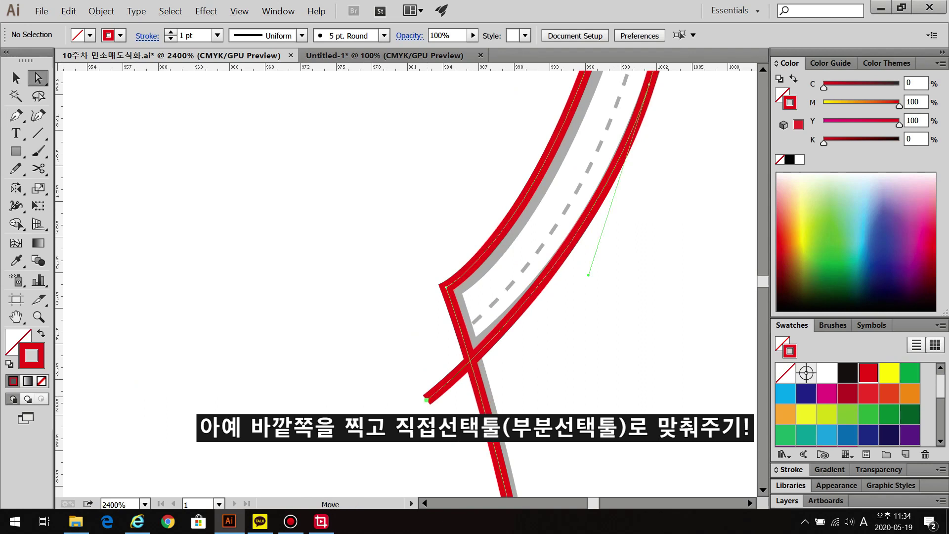
left_click(467, 349)
left_click_drag(467, 349, 467, 349)
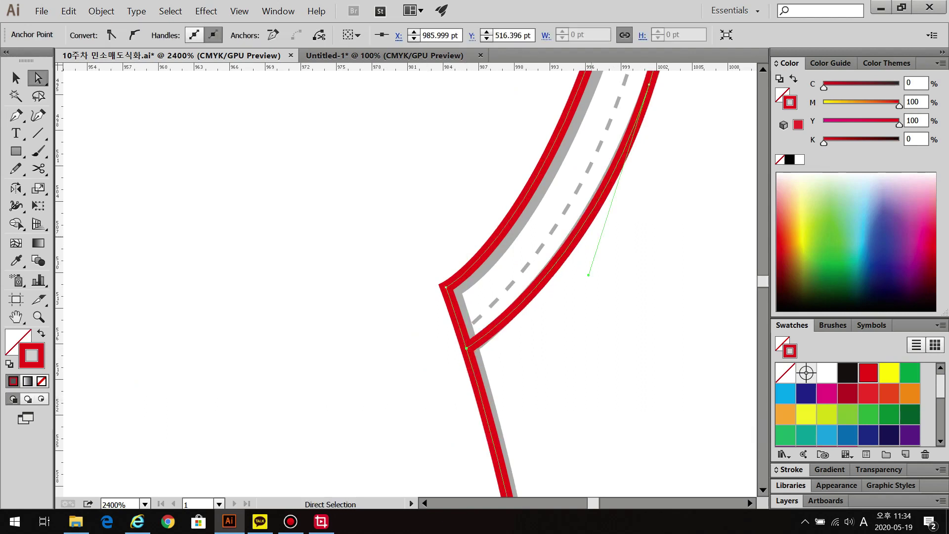
Align the left end point of the upper neckline edge with the strap's inner edge
left_click_drag(653, 145, 581, 350)
scroll(584, 334, "down", 3)
scroll(595, 292, "up", 4)
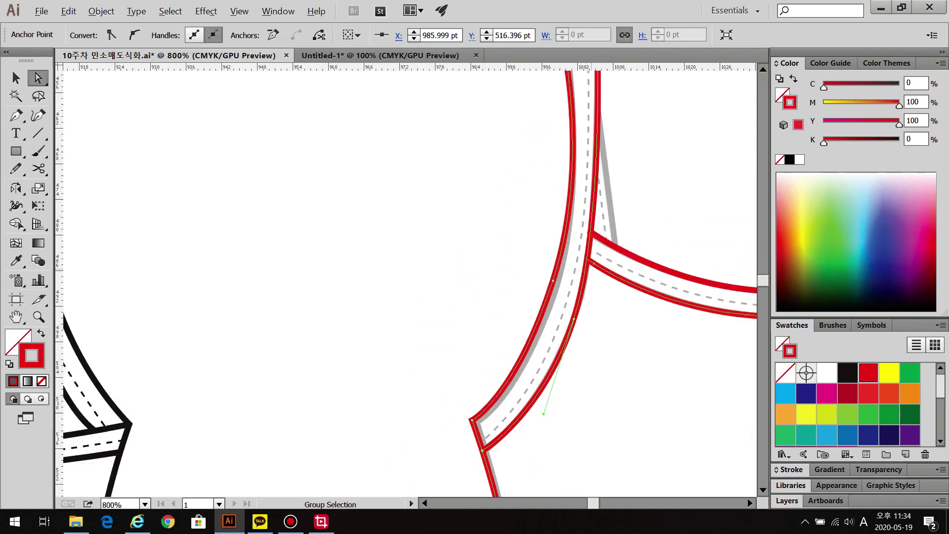
left_click(582, 165)
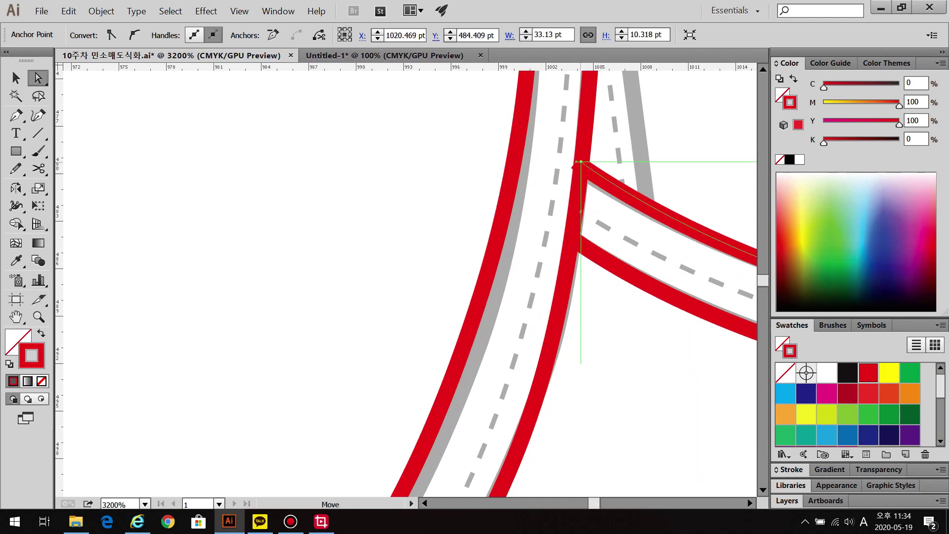
Reshape the outer armhole curve of the red front half so it follows the grey template more closely
key("ctrl+shift+a")
scroll(598, 247, "down", 3)
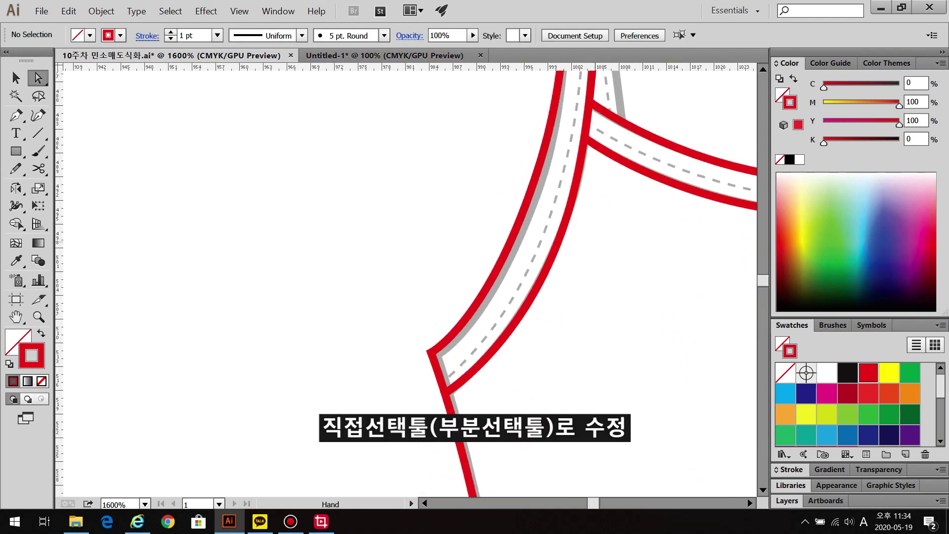
left_click(536, 167)
left_click_drag(536, 166, 495, 358)
left_click_drag(544, 196, 539, 195)
key("ctrl+shift+a")
key("ctrl+minus")
key("ctrl+minus")
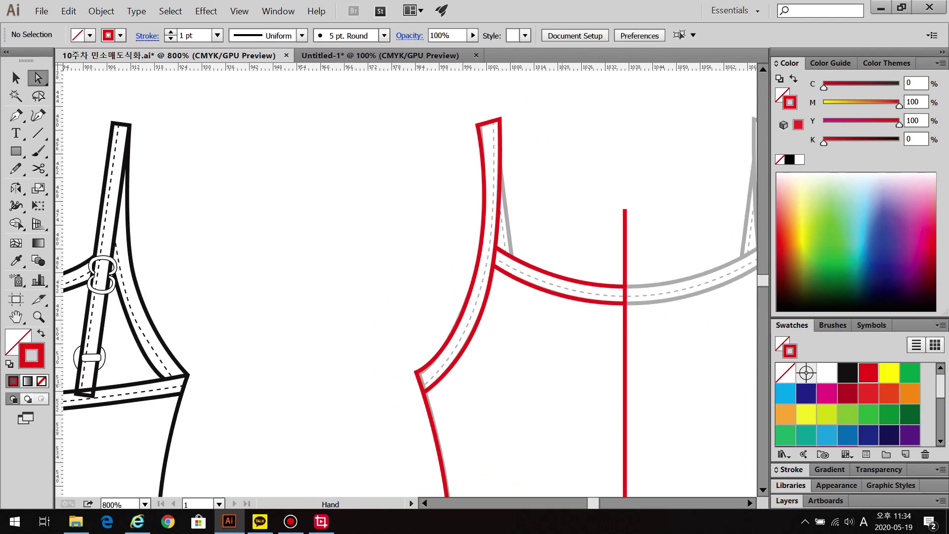
Draw a straight line for the back strap's inner edge, from the front strap down to the upper neckline edge
key("p")
key("ctrl+plus")
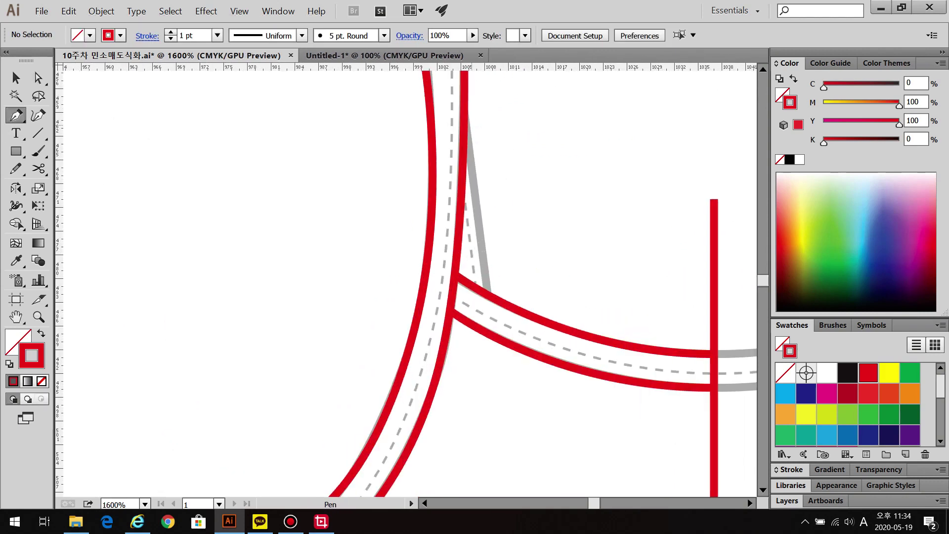
left_click(463, 121)
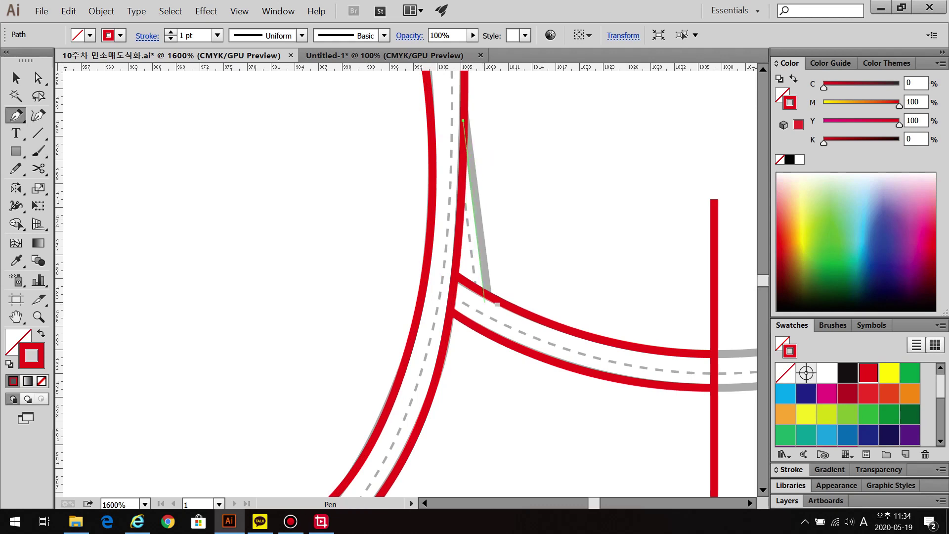
left_click(490, 297)
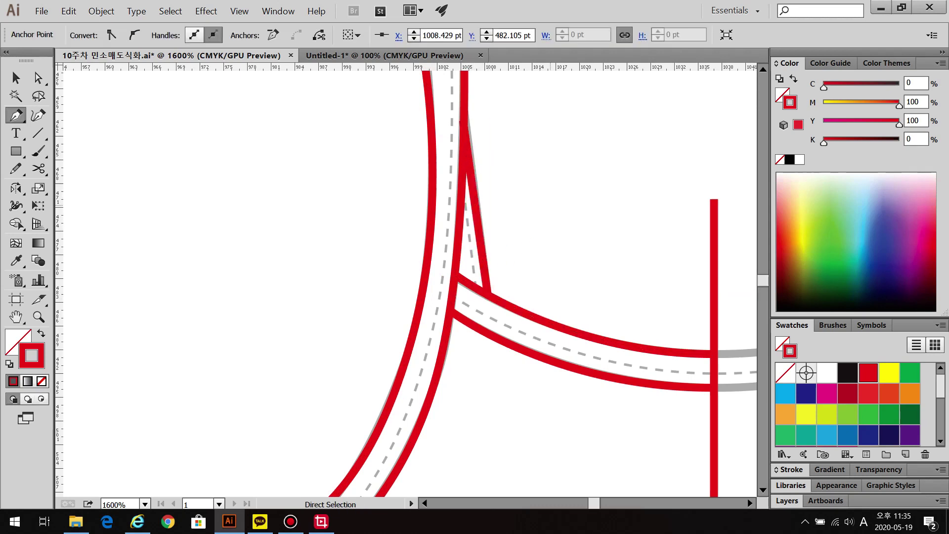
left_click(576, 297, "ctrl")
scroll(592, 335, "down", 3)
left_click_drag(595, 445, 524, 331)
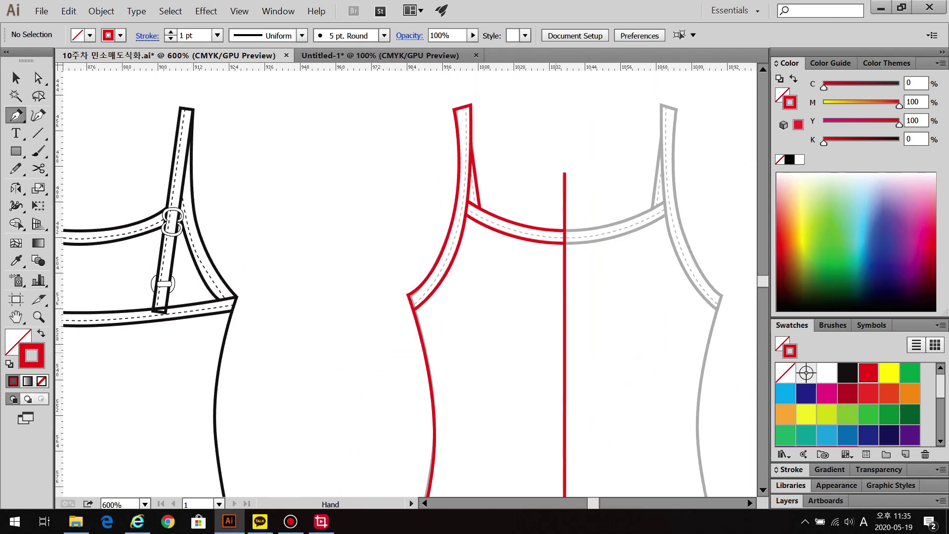
Set the stroke to a 0.3 pt dashed line with a 1 pt dash and draw the back strap's stitch line
key("ctrl+F10")
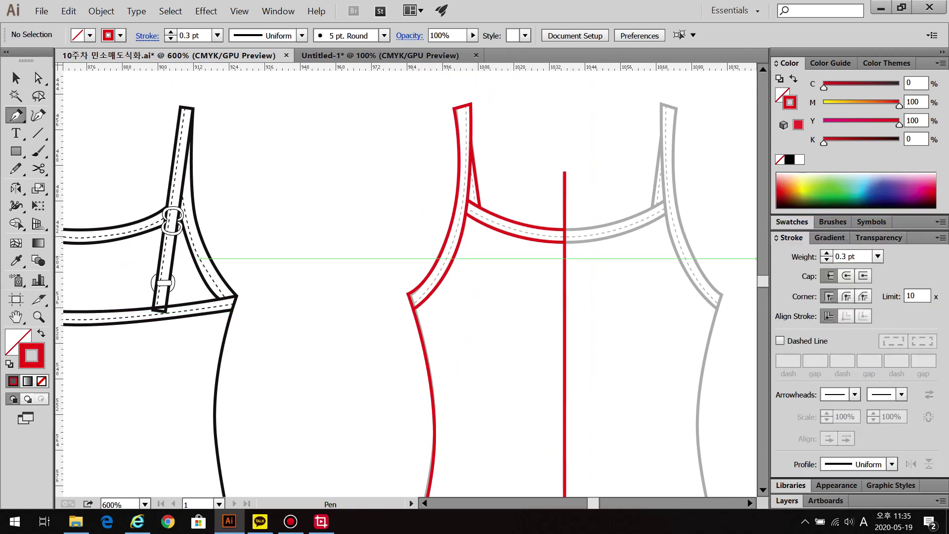
left_click(780, 341)
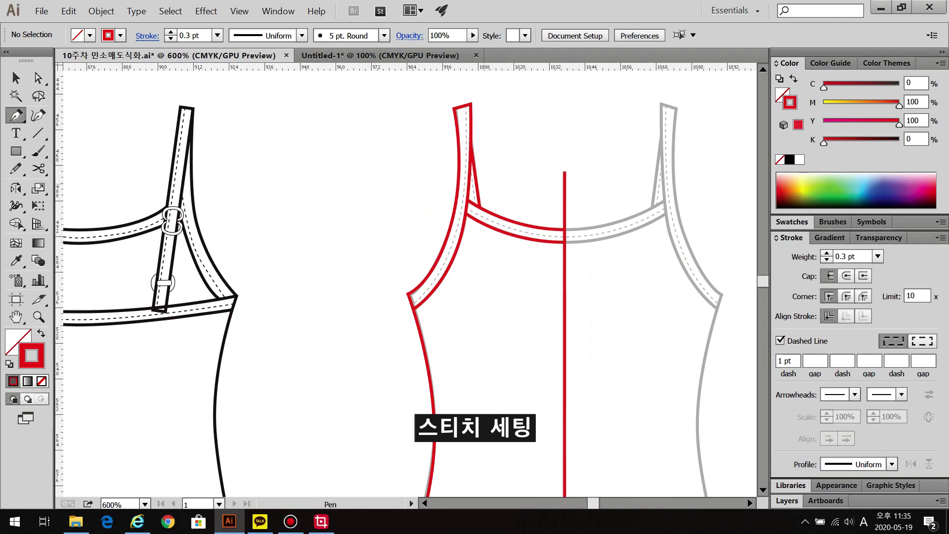
scroll(475, 166, "up", 2)
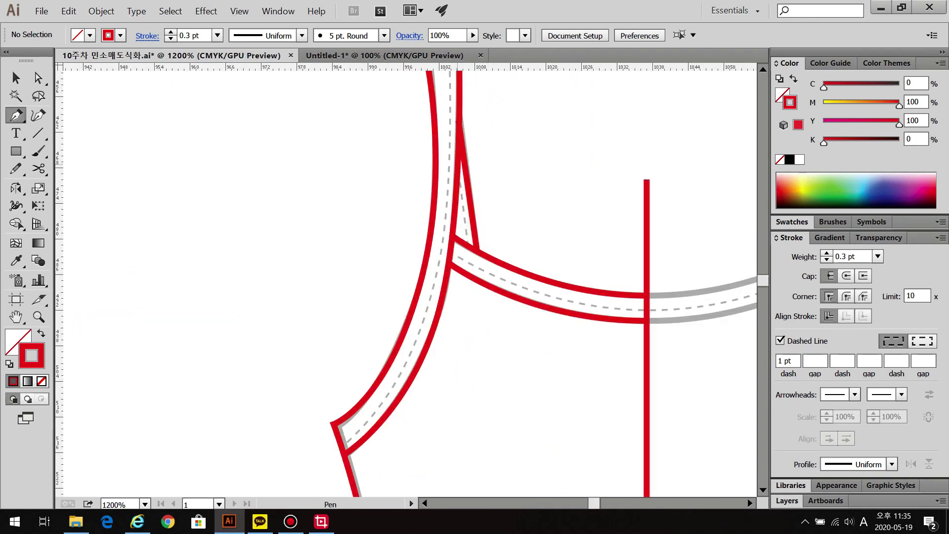
left_click(457, 164)
left_click(468, 244)
key("ctrl+shift+a")
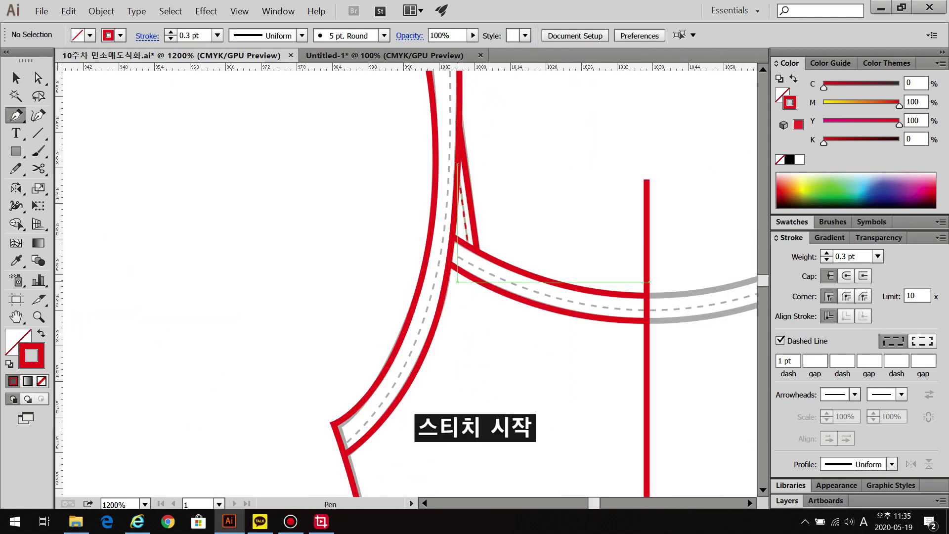
Draw the curved neckline stitch from the armhole edge to the centre line, just above the lower neckline edge
left_click(450, 255)
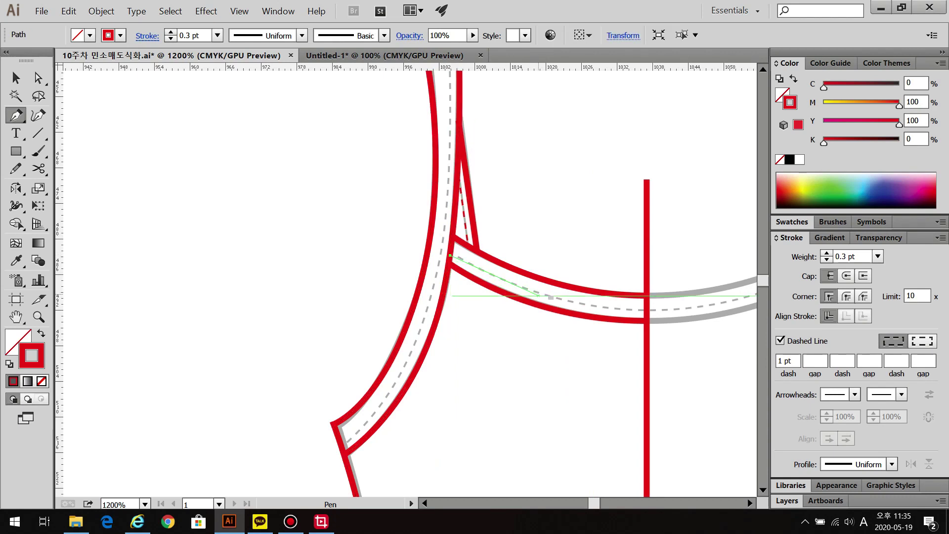
left_click(646, 314)
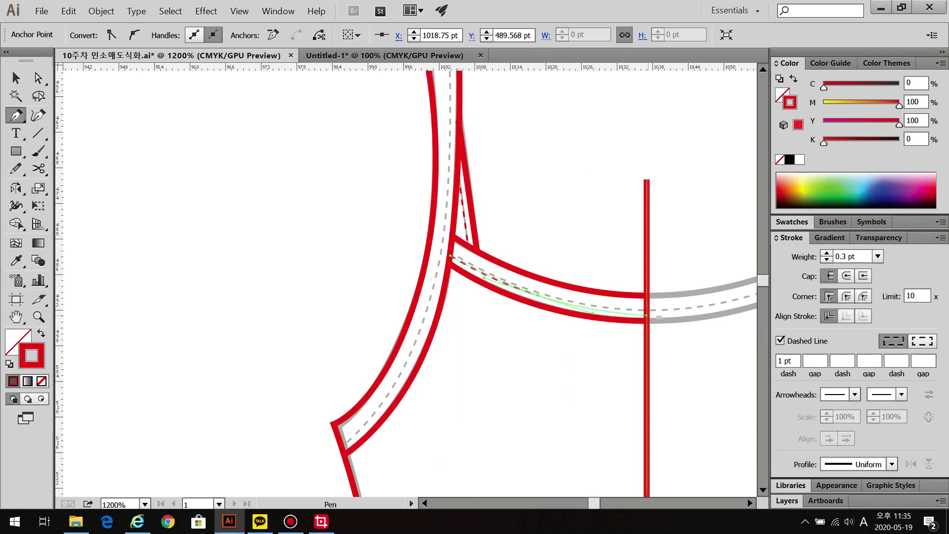
left_click_drag(646, 315, 675, 315)
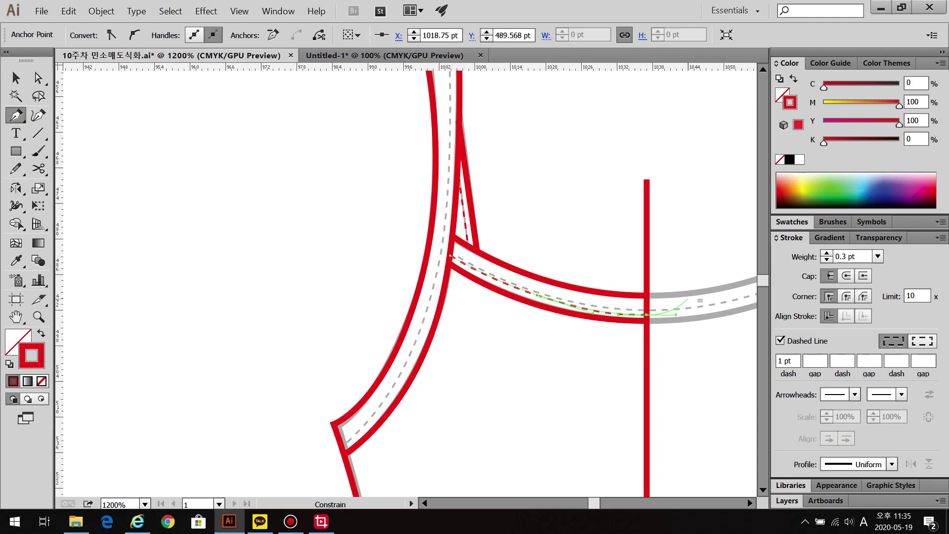
Refine the neckline stitch's middle anchor and curvature so it runs smoothly alongside the lower neckline edge
key("ctrl+shift+a")
key("a")
key("ctrl+z")
key("ctrl+z")
key("ctrl+z")
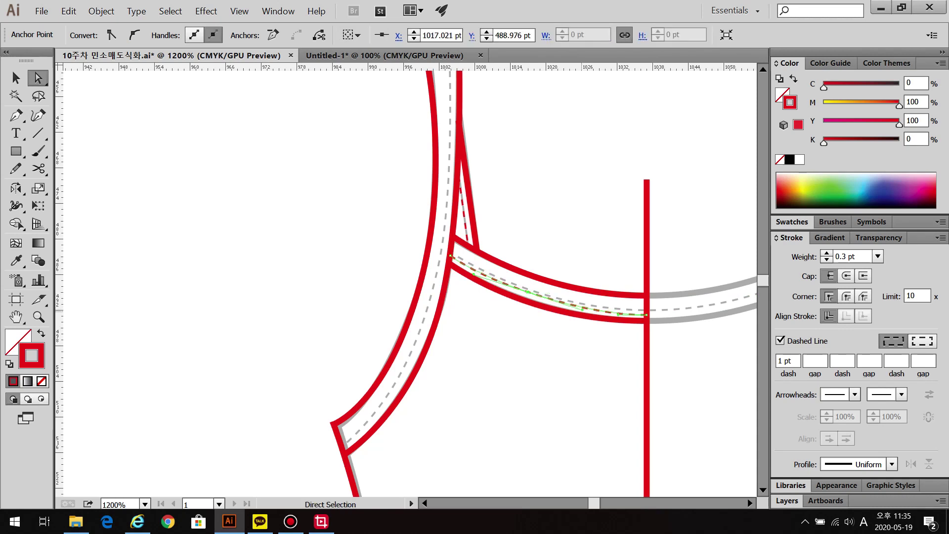
key("ctrl+z")
key("ctrl+z")
key("ctrl+z")
key("ctrl+z")
key("ctrl+z")
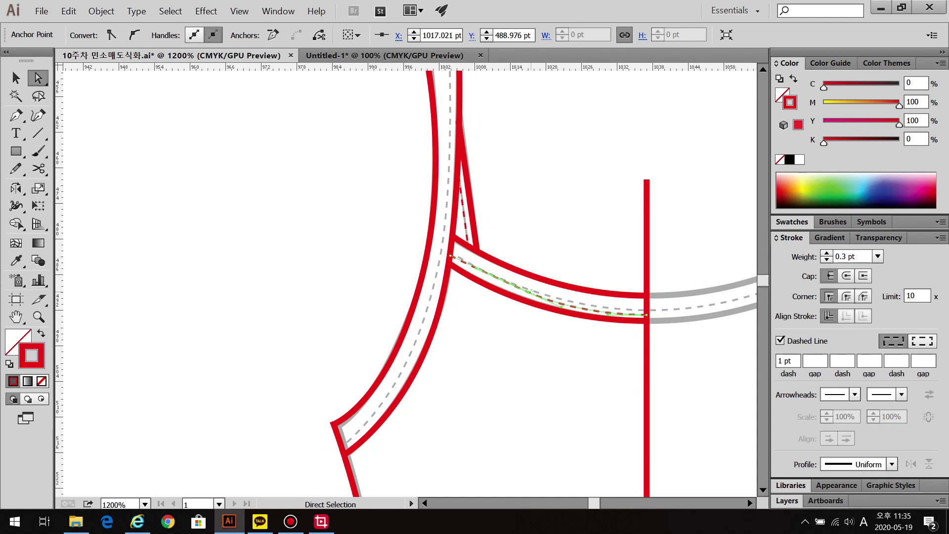
key("ctrl+z")
key("ctrl+z")
key("ctrl+z")
key("ctrl+z")
key("ctrl+z")
key("ctrl+z")
key("ctrl+shift+a")
Draw the dashed armhole stitch from the top of the strap along the binding down to the side seam
key("n")
key("p")
scroll(447, 341, "up", 3)
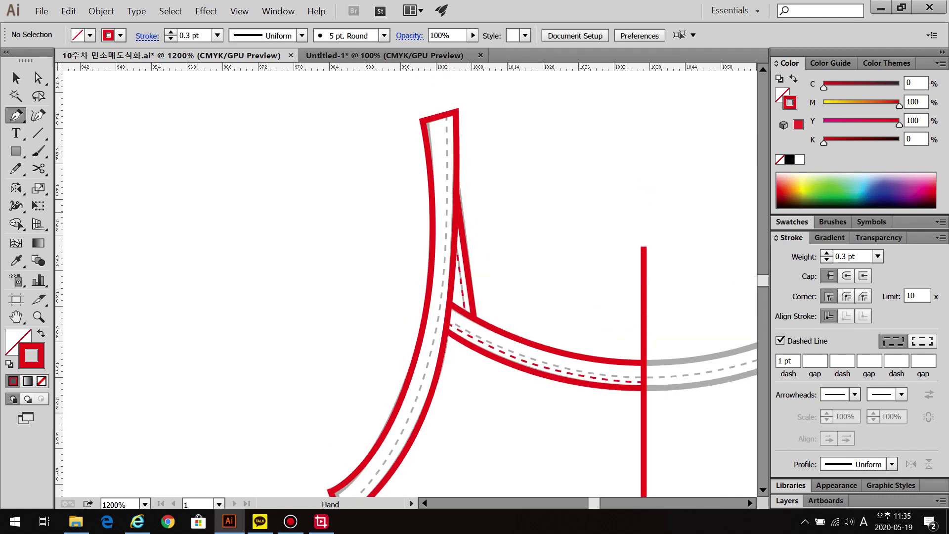
left_click(448, 127)
left_click(448, 304)
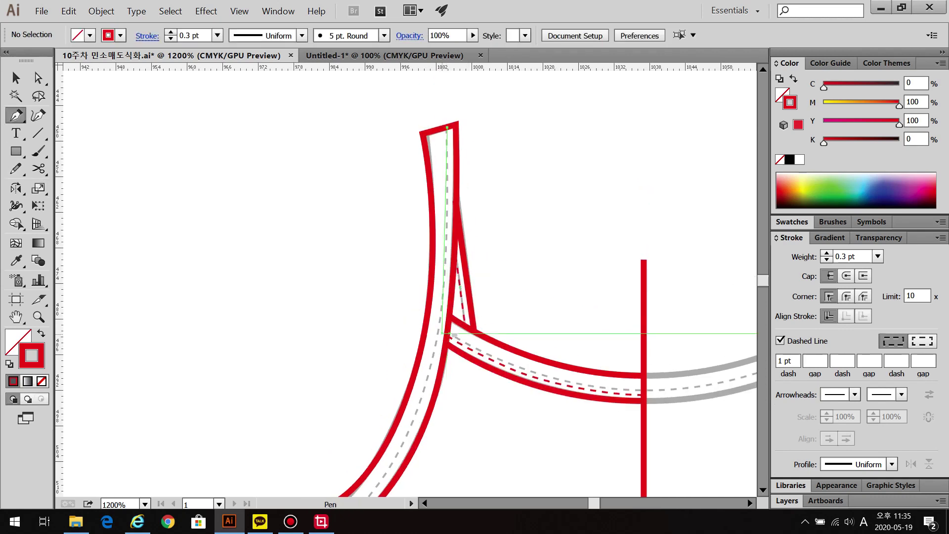
left_click(428, 389)
left_click_drag(425, 346, 476, 153)
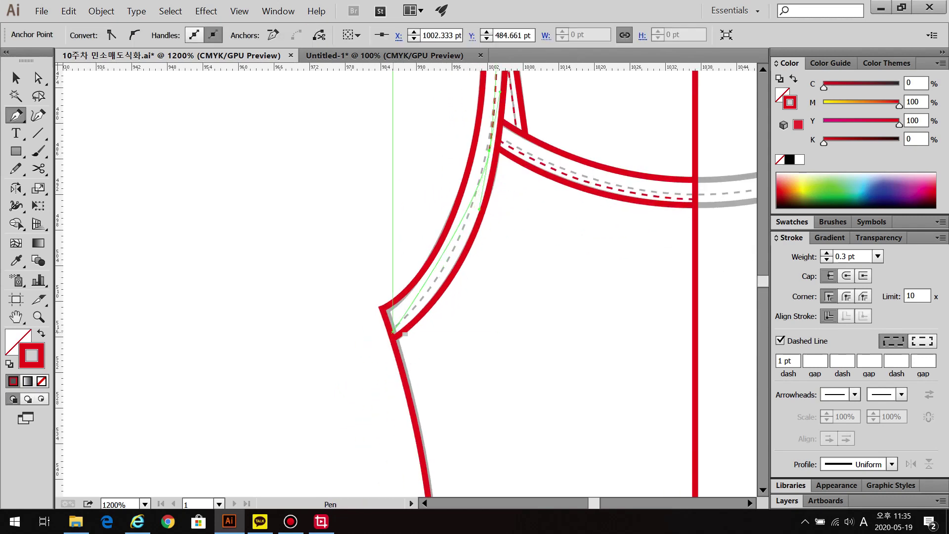
left_click_drag(391, 333, 362, 352)
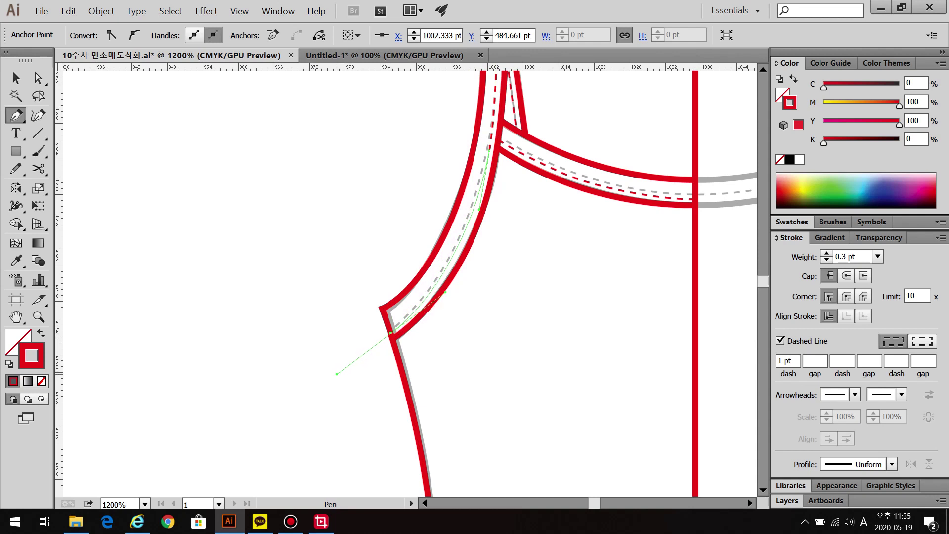
left_click(530, 305, "ctrl")
Draw the dashed hem stitch curve between the centre line and the side seam, just above the hem edge
key("ctrl+minus")
key("ctrl+minus")
key("ctrl+minus")
scroll(495, 321, "up", 3)
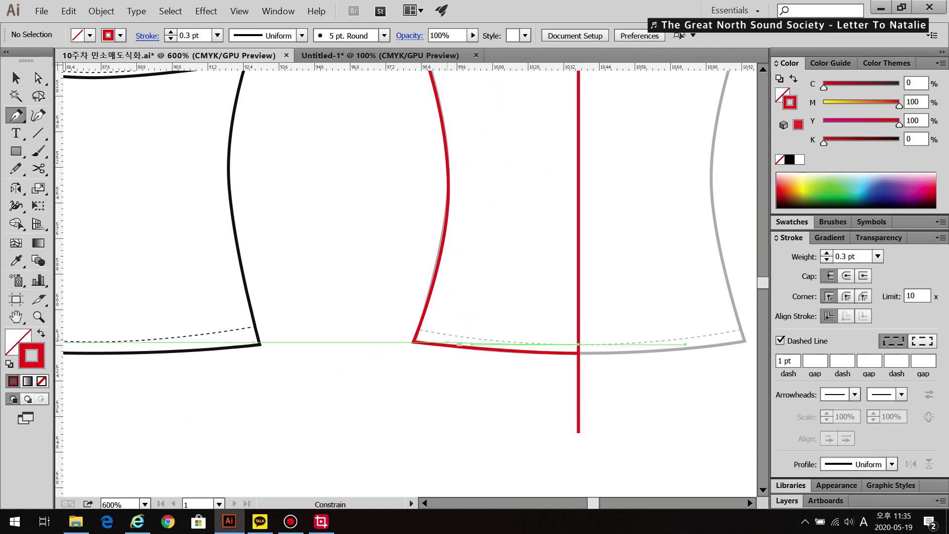
left_click(418, 331)
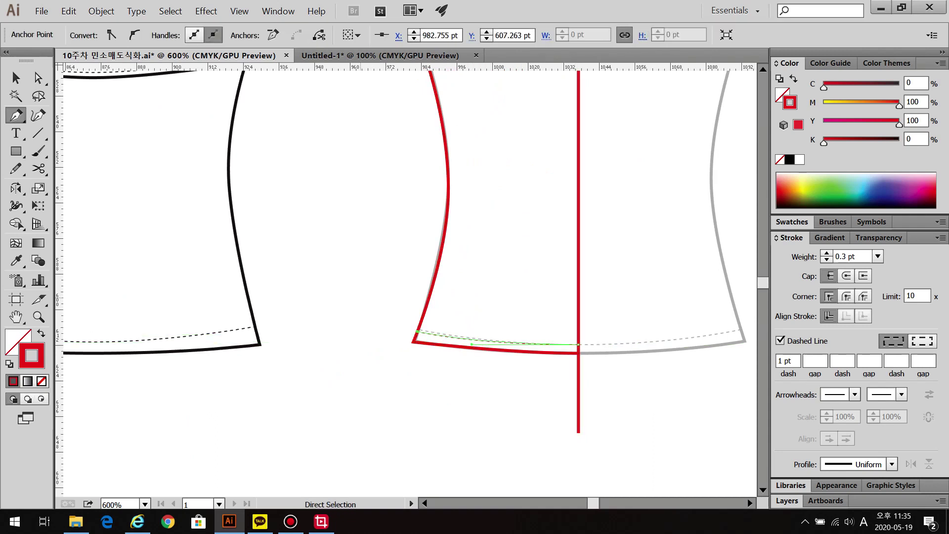
key("ctrl+shift+a")
Delete the red vertical centre line from the front camisole
key("ctrl+minus")
key("ctrl+minus")
key("ctrl+minus")
key("v")
left_click_drag(300, 86, 361, 286)
left_click(371, 284)
key("Delete")
Select the whole red front half and reflect a copy across the vertical axis at the centre front
left_click_drag(312, 86, 381, 289)
left_click(16, 188)
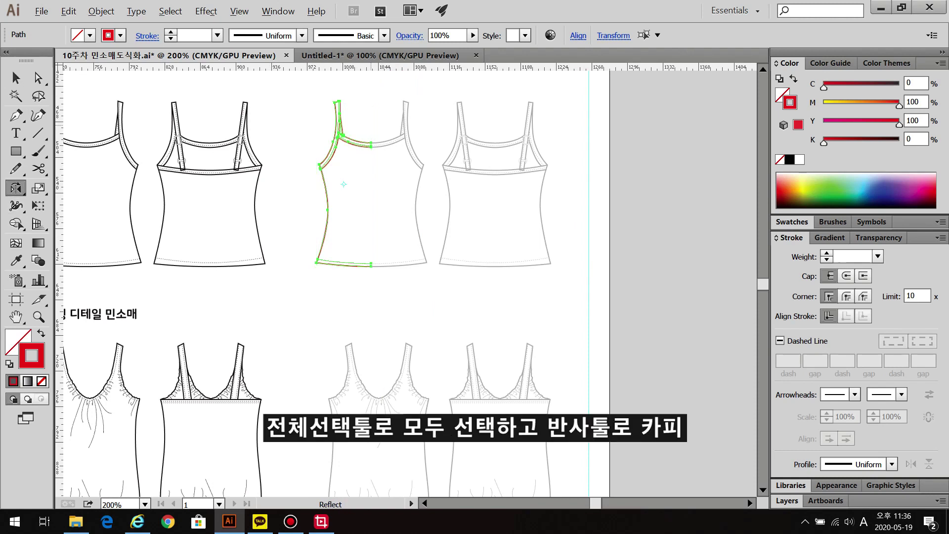
scroll(386, 121, "up", 4)
key("Return")
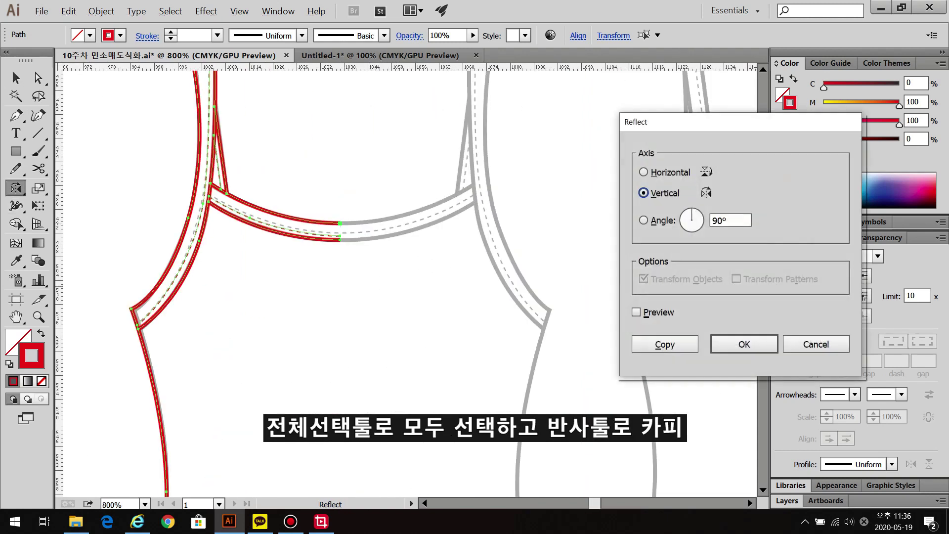
left_click(665, 344)
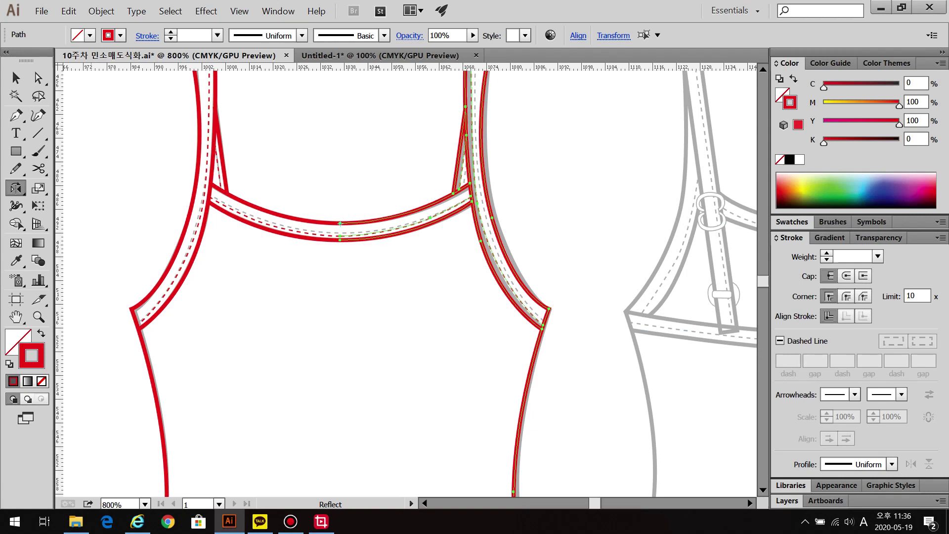
key("v")
key("ctrl+shift+a")
Join the two halves of the upper neckline edge at the centre front
key("a")
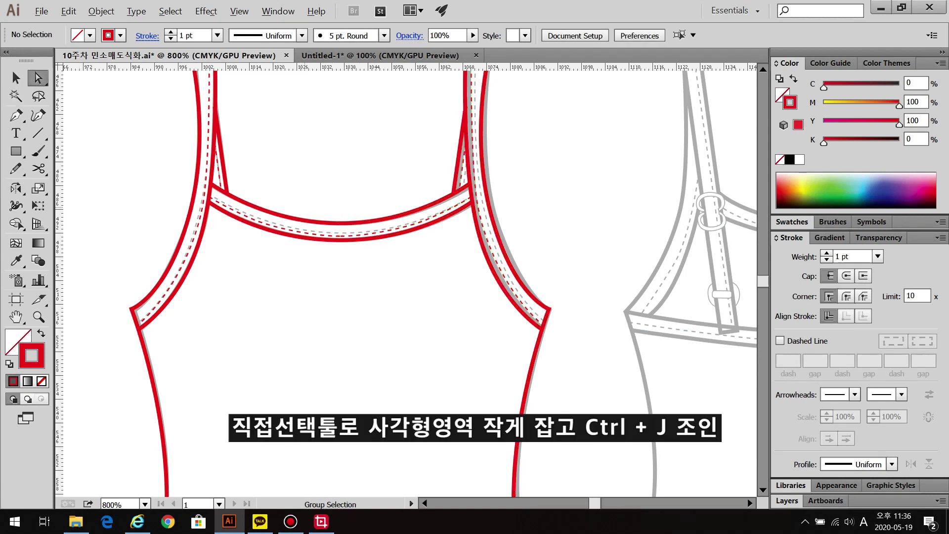
scroll(312, 207, "up", 1)
left_click_drag(378, 243, 378, 242)
key("ctrl+j")
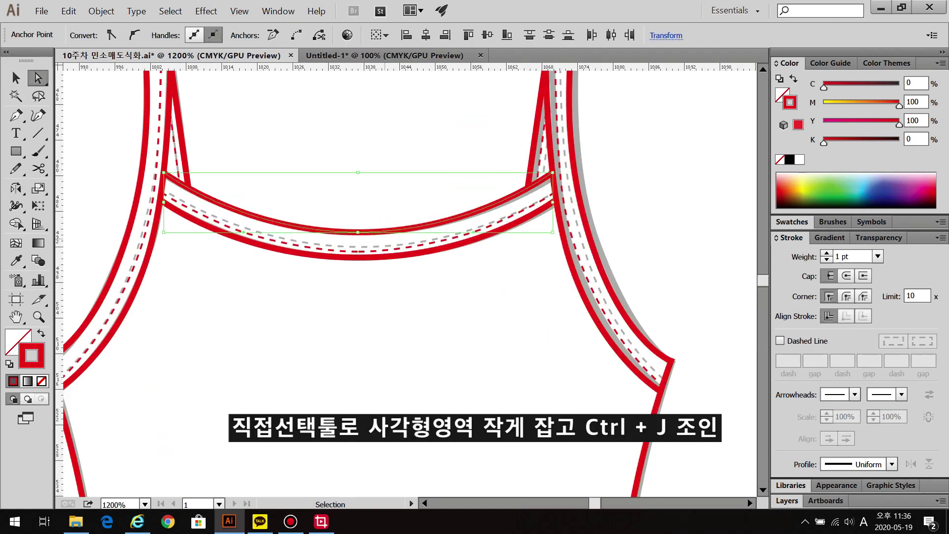
Join the two halves of the neckline stitch and of the lower neckline edge at the centre front
scroll(339, 269, "up", 3)
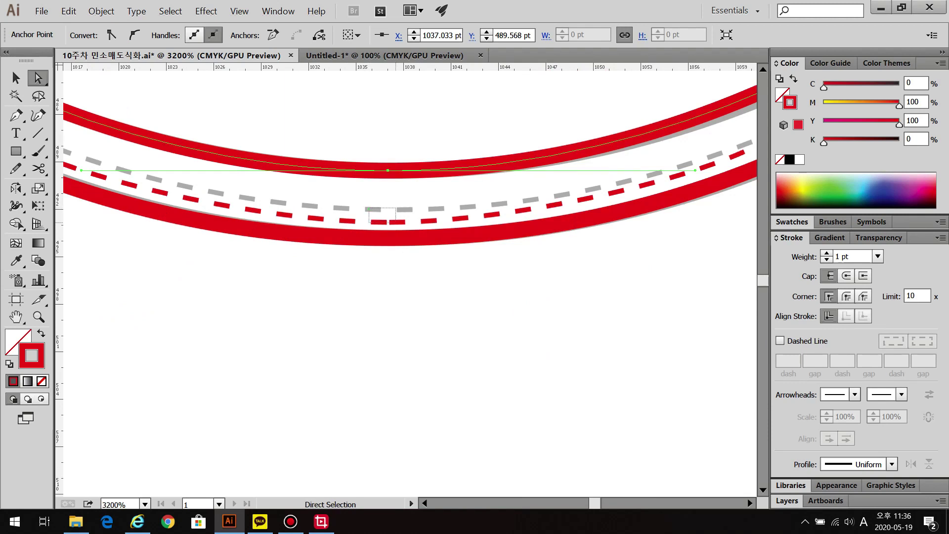
left_click_drag(368, 208, 405, 227)
left_click(388, 222)
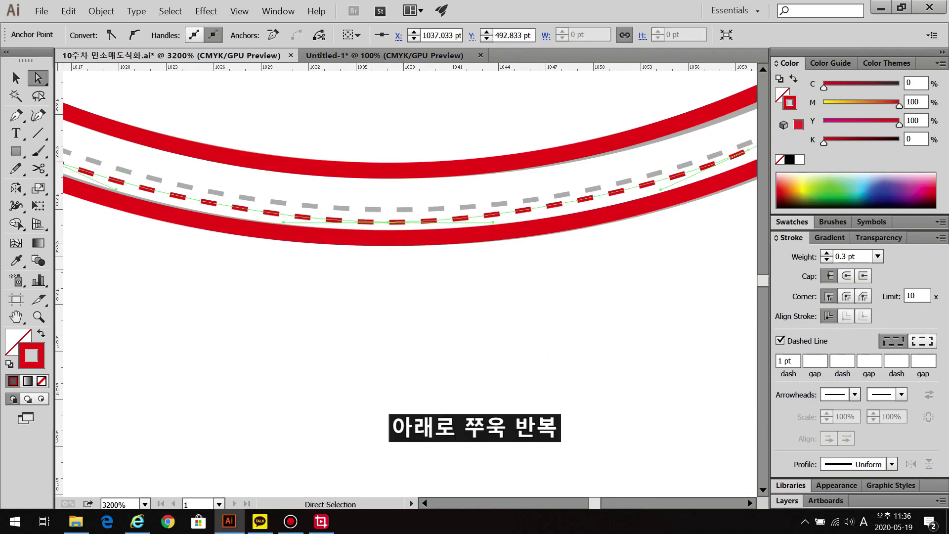
left_click_drag(412, 264, 352, 226)
key("ctrl+j")
left_click(519, 269)
Join the two halves of the hem stitch and of the hem edge at the centre front
scroll(519, 268, "down", 4)
scroll(410, 281, "down", 10)
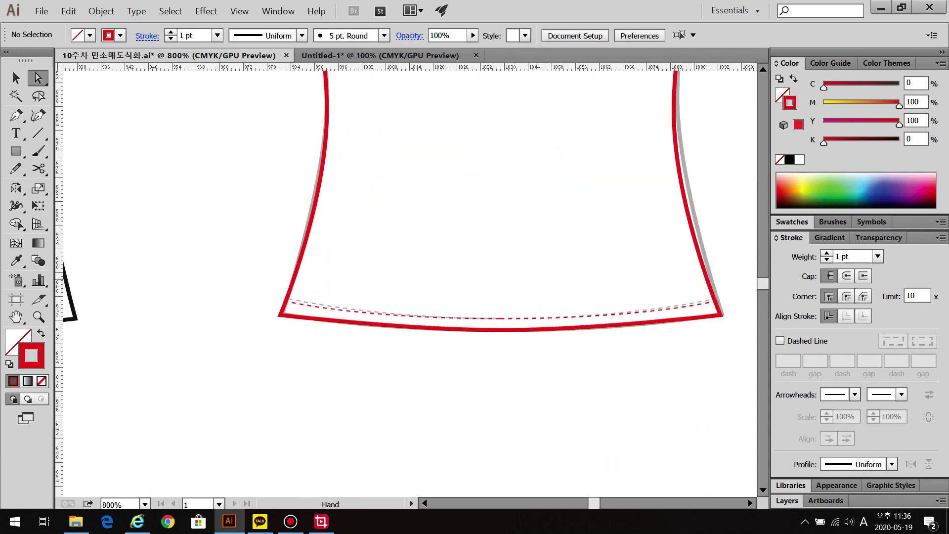
left_click(499, 293)
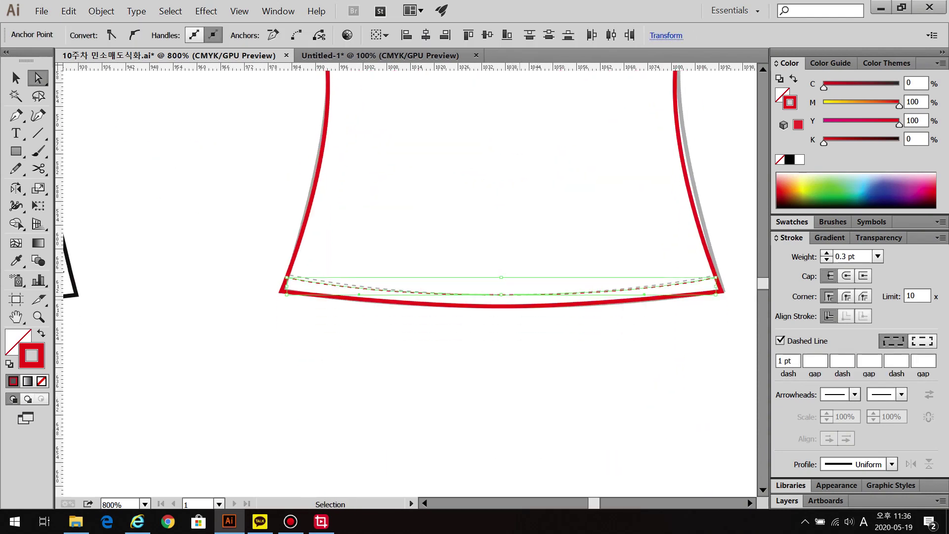
left_click(496, 321)
left_click_drag(507, 325, 460, 299)
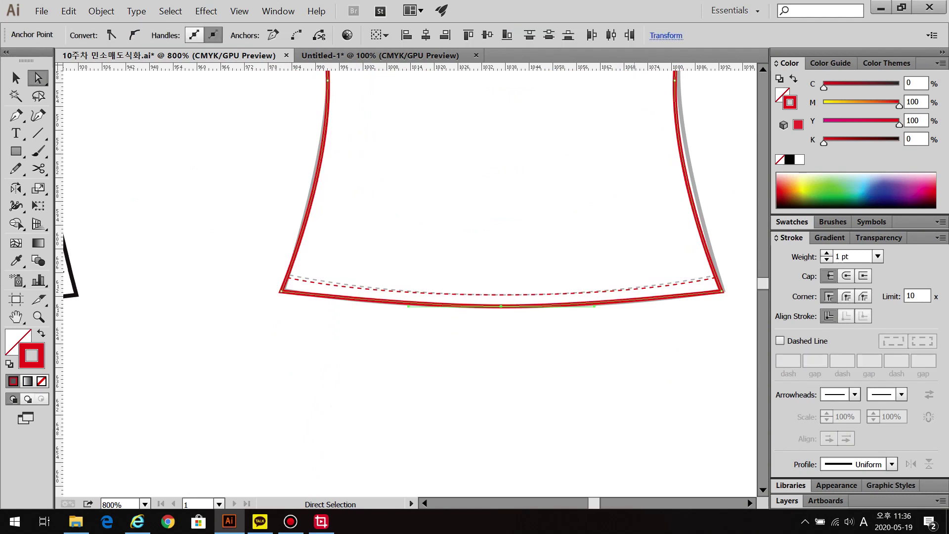
key("ctrl+j")
left_click(595, 297)
Try placing a copy of the red front camisole over the grey back template
scroll(594, 297, "down", 5)
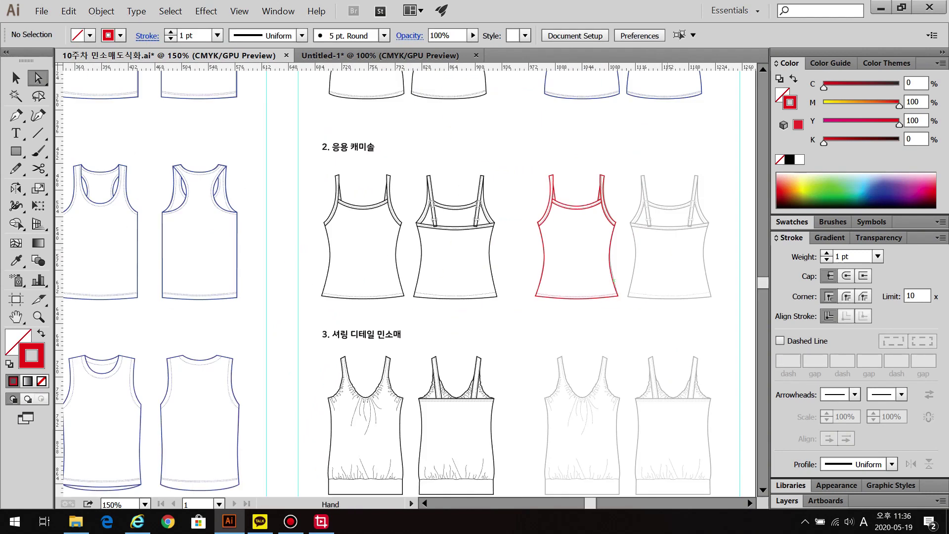
left_click_drag(595, 298, 467, 303)
scroll(572, 267, "up", 2)
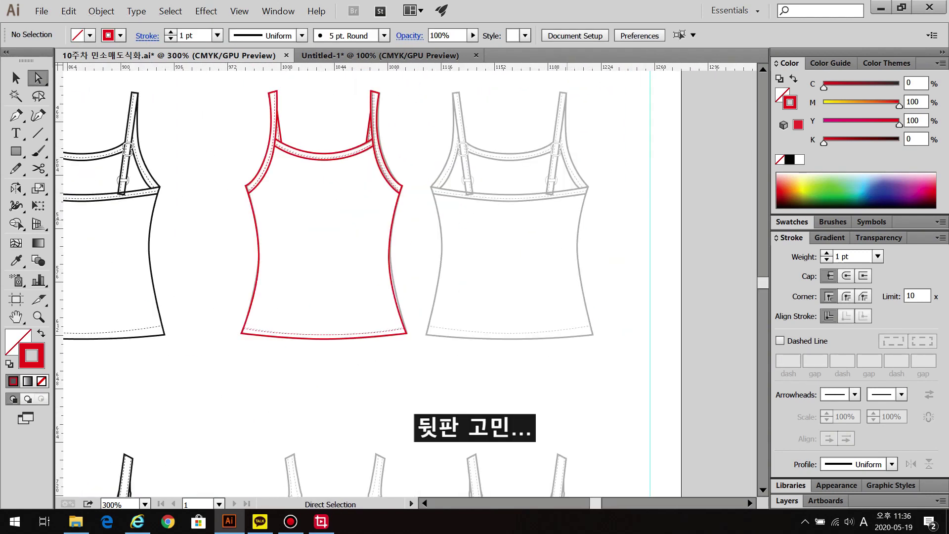
key("v")
mouse_move(248, 96)
left_mouse_down()
mouse_move(394, 216)
mouse_move(449, 355)
left_mouse_up()
left_click_drag(389, 258, 574, 258)
left_click(552, 279)
key("Delete")
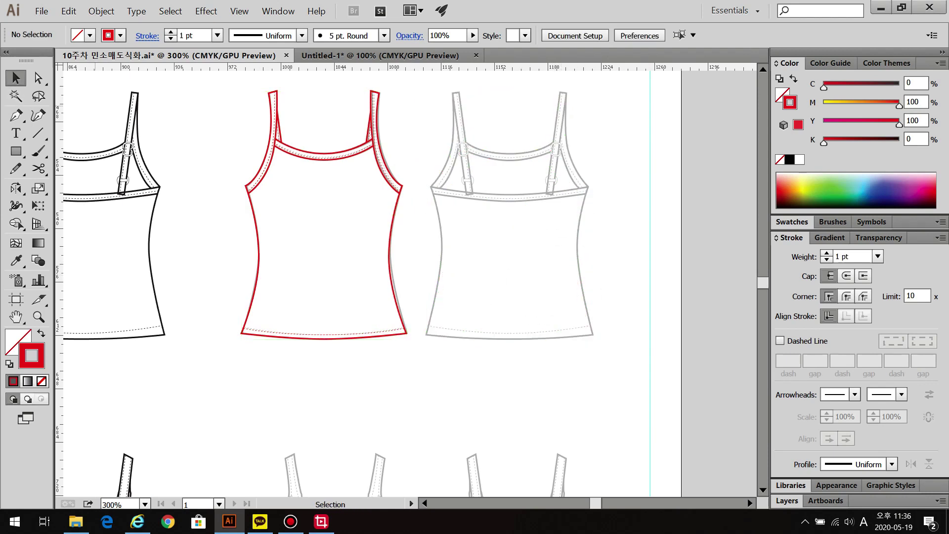
Draw a straight vertical centre line in red through the middle of the grey back camisole template
left_click(16, 115)
left_click(38, 133)
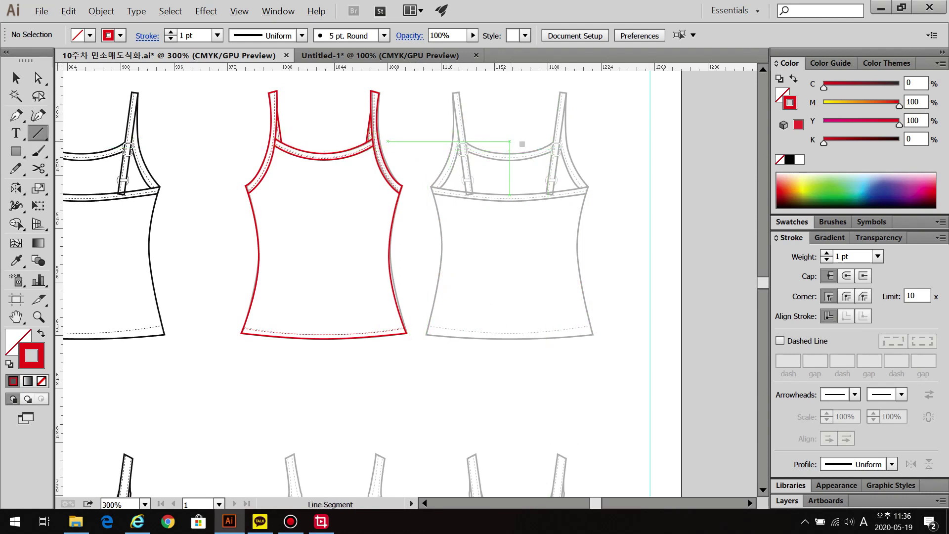
left_click_drag(509, 359, 509, 359)
left_click(16, 115)
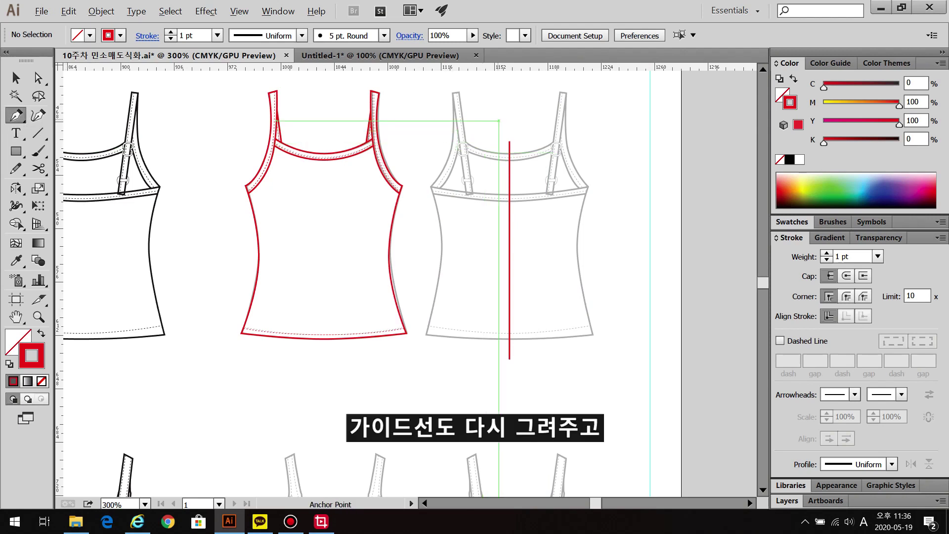
Draw a long, narrow upright rectangle from the top of the back template's left strap, matching the strap's width and length
scroll(494, 115, "up", 2)
scroll(489, 135, "up", 2)
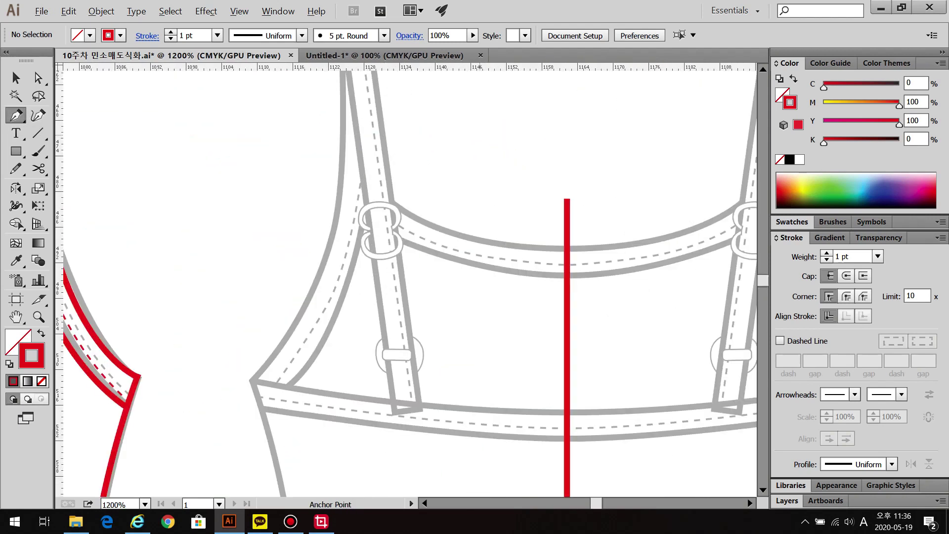
left_click_drag(489, 173, 476, 135)
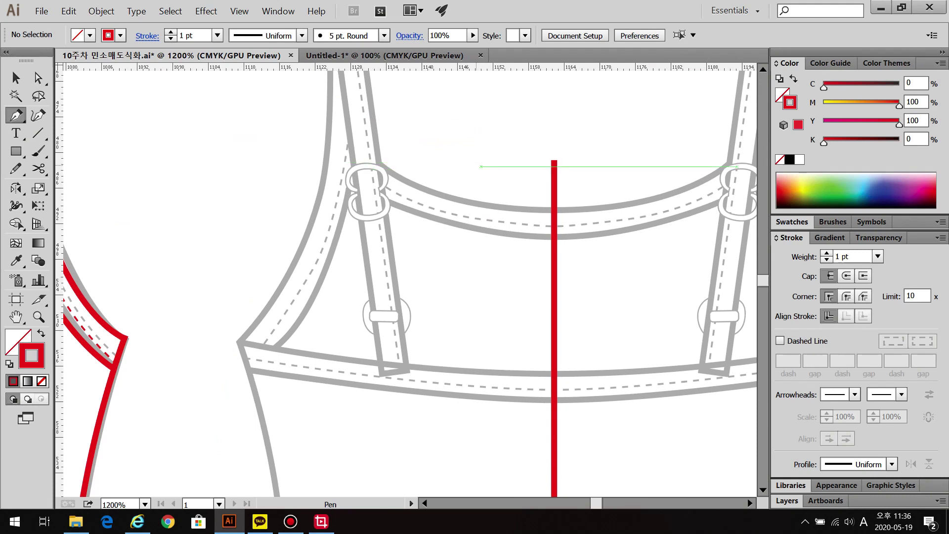
scroll(471, 170, "down", 3)
key("m")
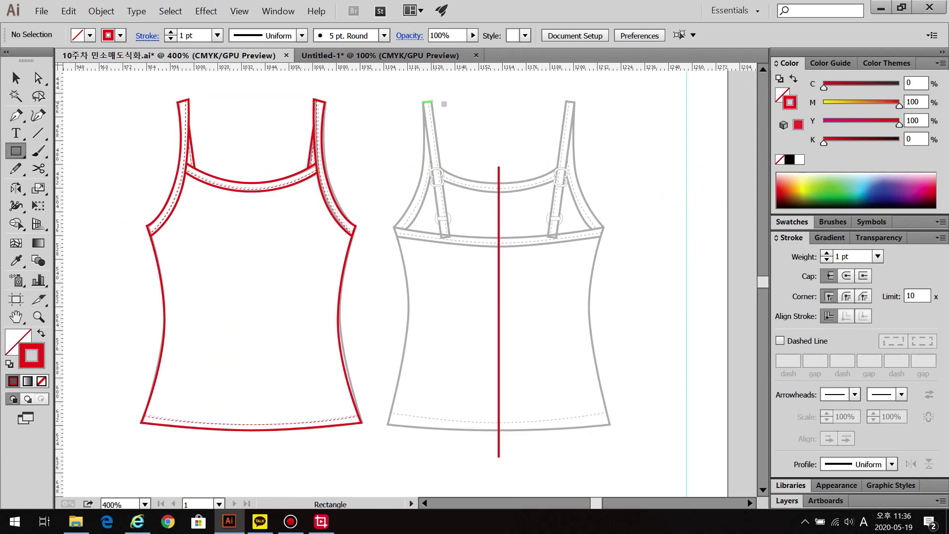
left_click_drag(423, 102, 430, 237)
scroll(425, 105, "up", 3)
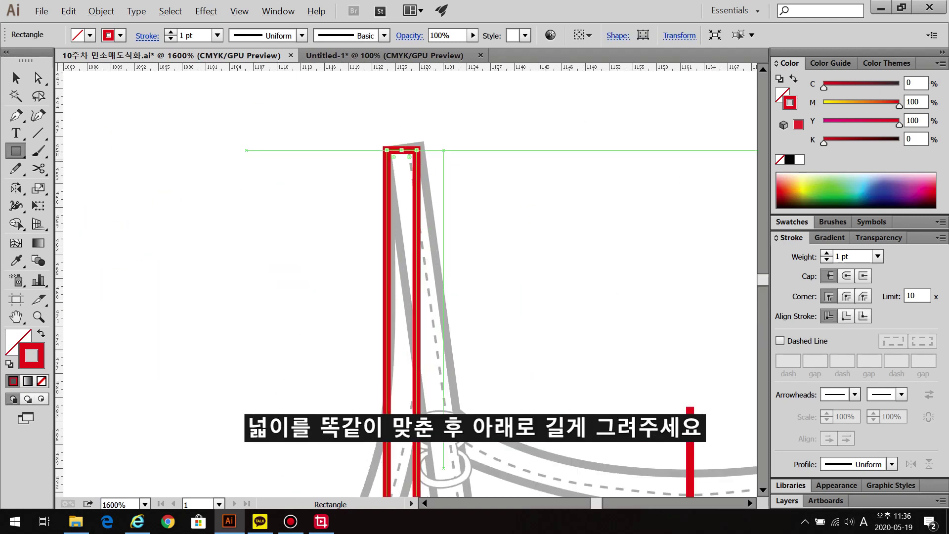
Slant the strap rectangle by moving its bottom edge onto the lower end of the grey left strap
key("v")
scroll(433, 229, "down", 2)
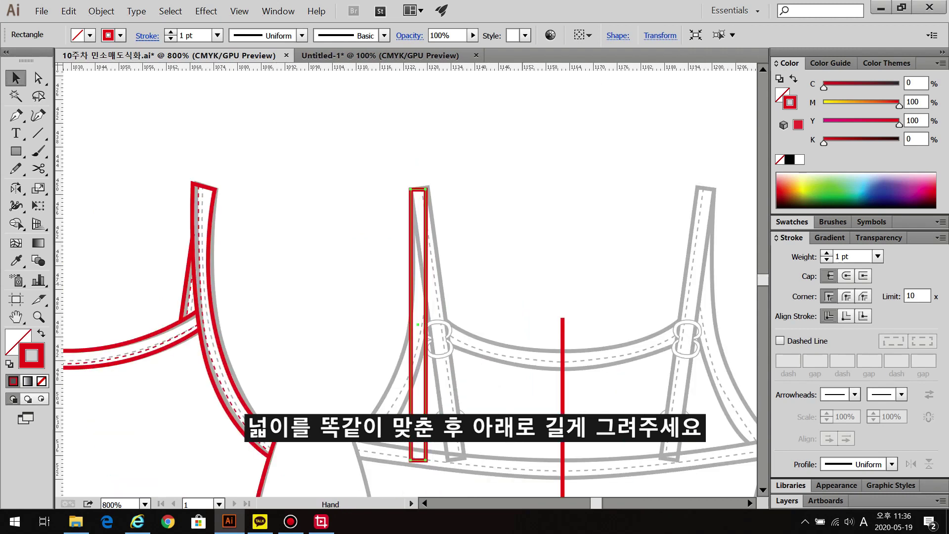
left_click_drag(524, 287, 497, 183)
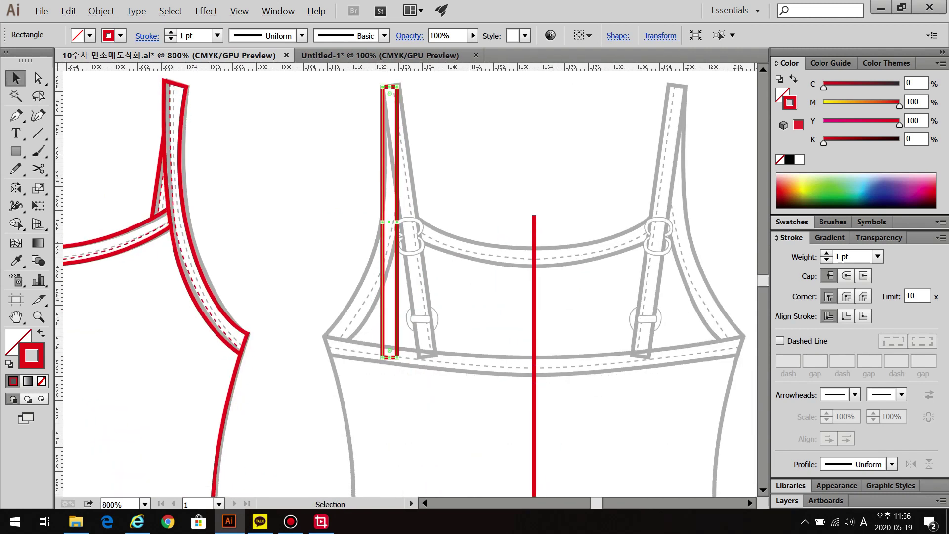
left_click(38, 77)
left_click_drag(369, 351, 420, 356)
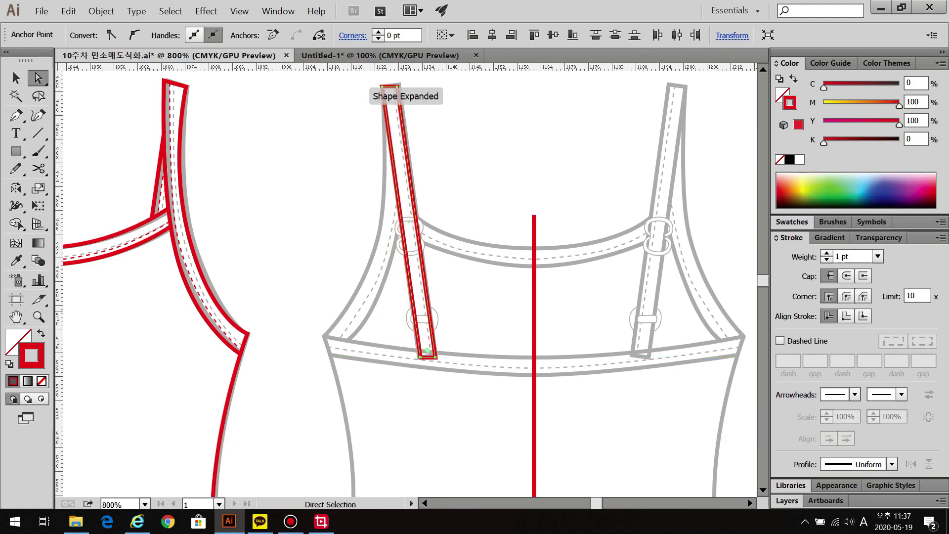
key("ctrl+shift+a")
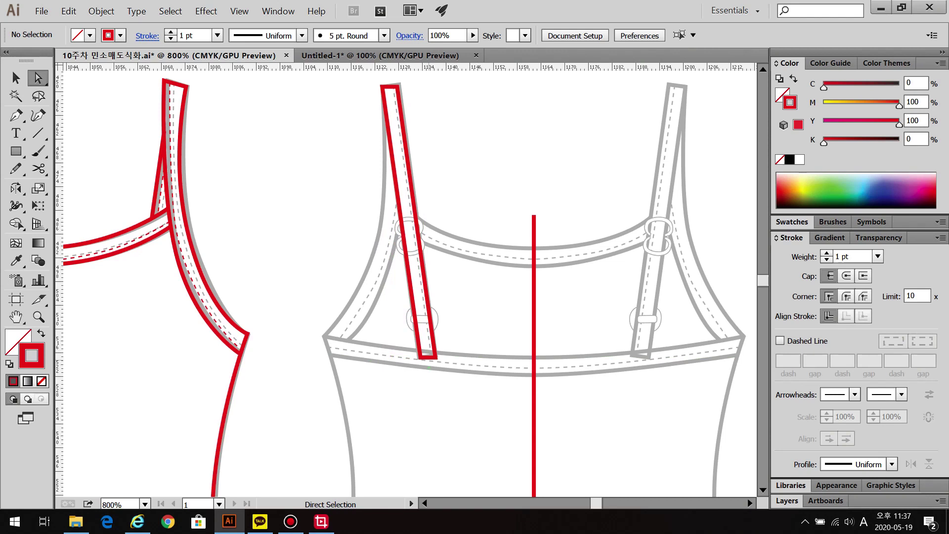
Move the strap outline's upper right corner onto the template so that the top edge tilts like the grey strap
left_click(428, 358)
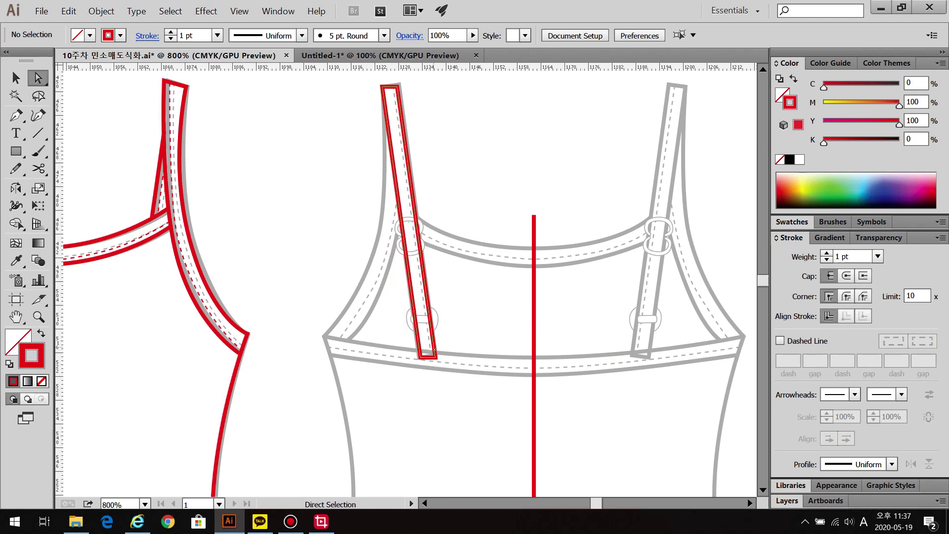
left_click_drag(366, 86, 455, 185)
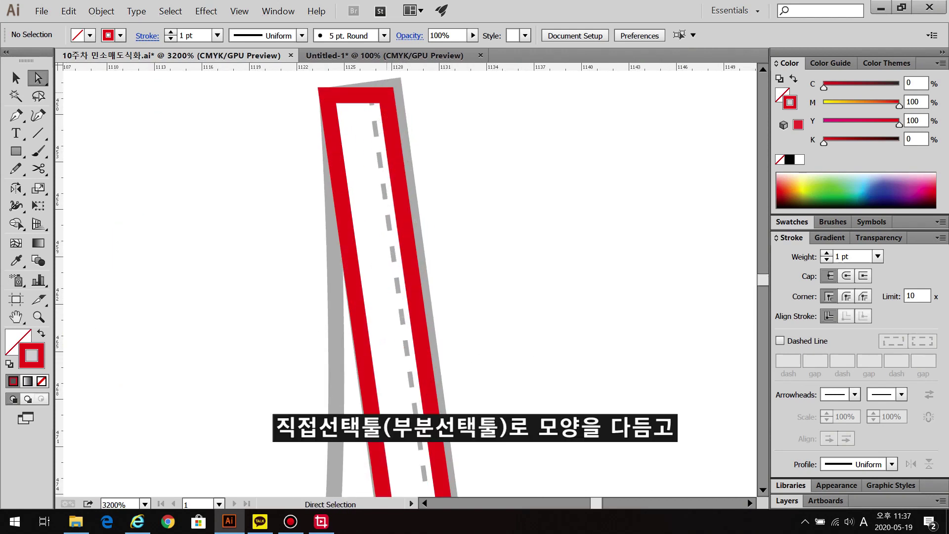
left_click_drag(387, 96, 394, 87)
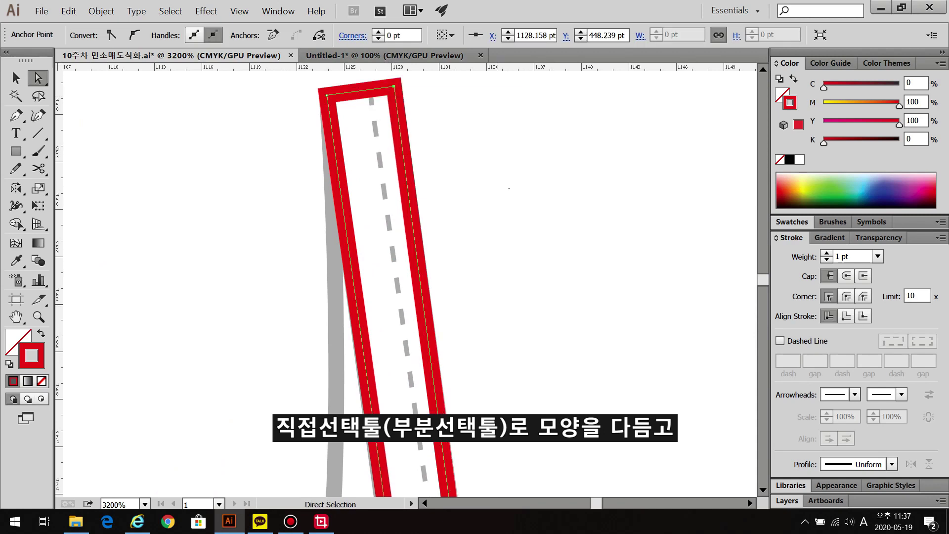
key("ctrl+shift+a")
key("ctrl+minus")
key("ctrl+minus")
key("ctrl+minus")
key("ctrl+minus")
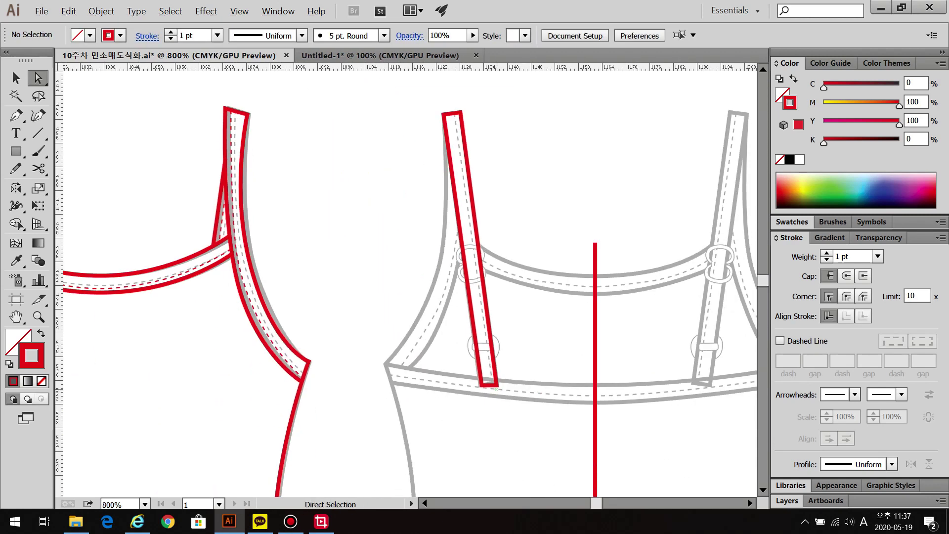
Trace the left half of the back neckline's upper and lower edges from the centre line to the strap
left_click(16, 115)
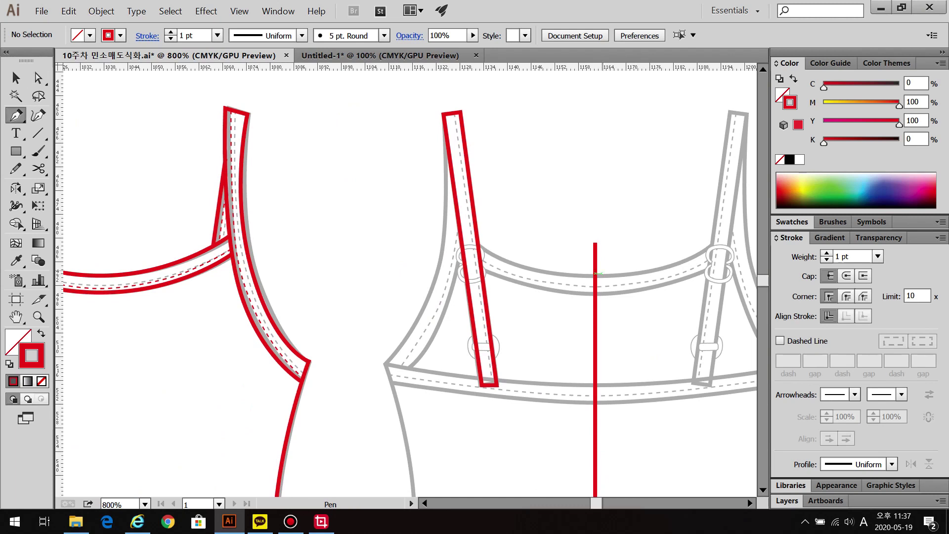
left_click(595, 276)
left_click(477, 244)
key("ctrl+shift+a")
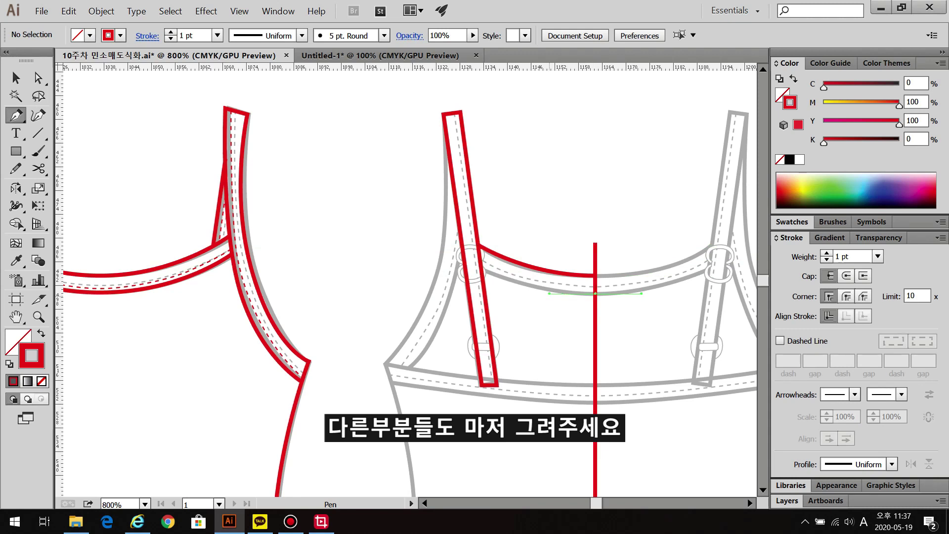
left_click_drag(559, 294, 529, 294)
left_click(478, 267)
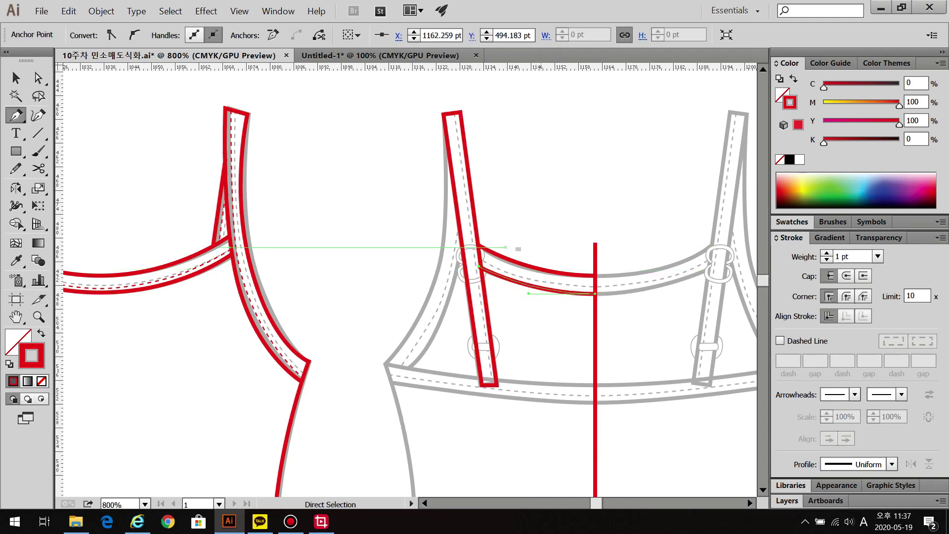
key("ctrl+shift+a")
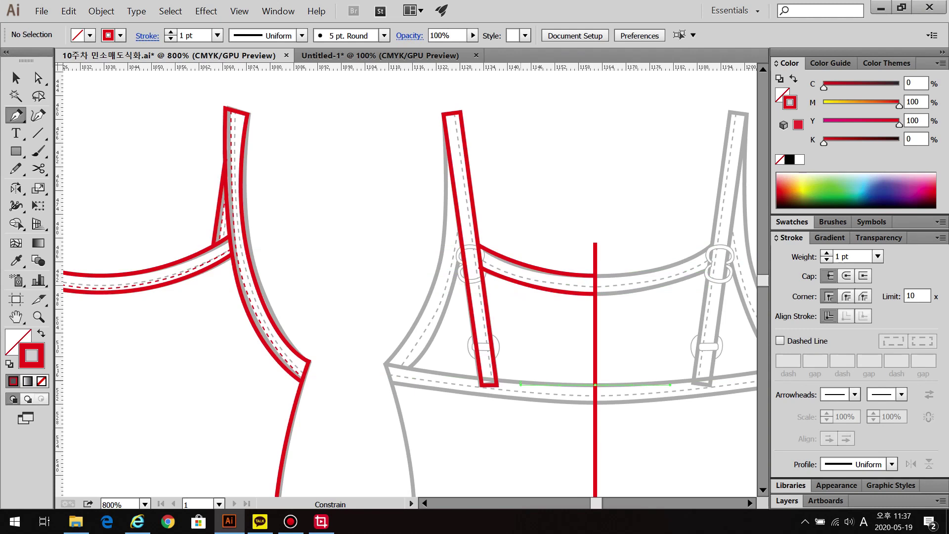
Trace the left half of the back body from the top edge at the centre, down the side seam and along the hem
left_click(384, 364)
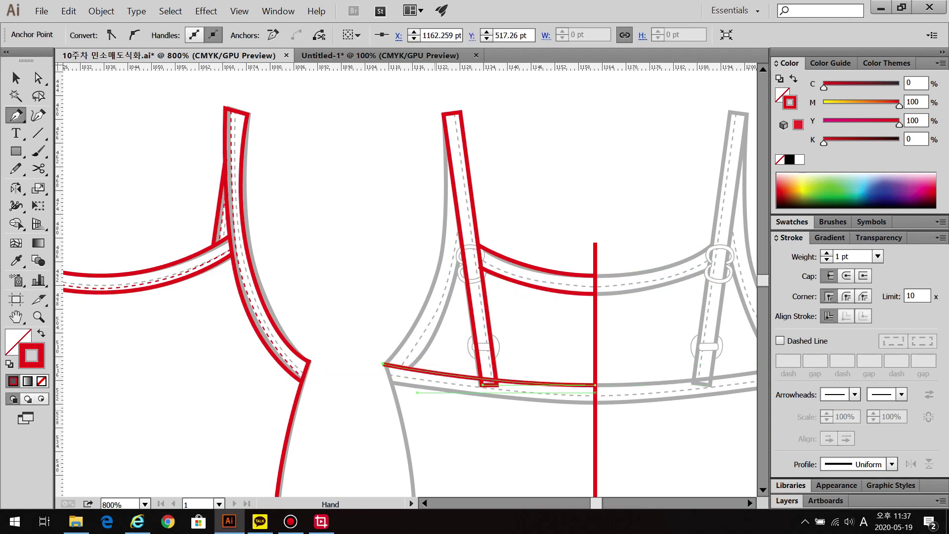
left_click_drag(384, 364, 393, 155)
key("ctrl+minus")
scroll(410, 285, "down", 10)
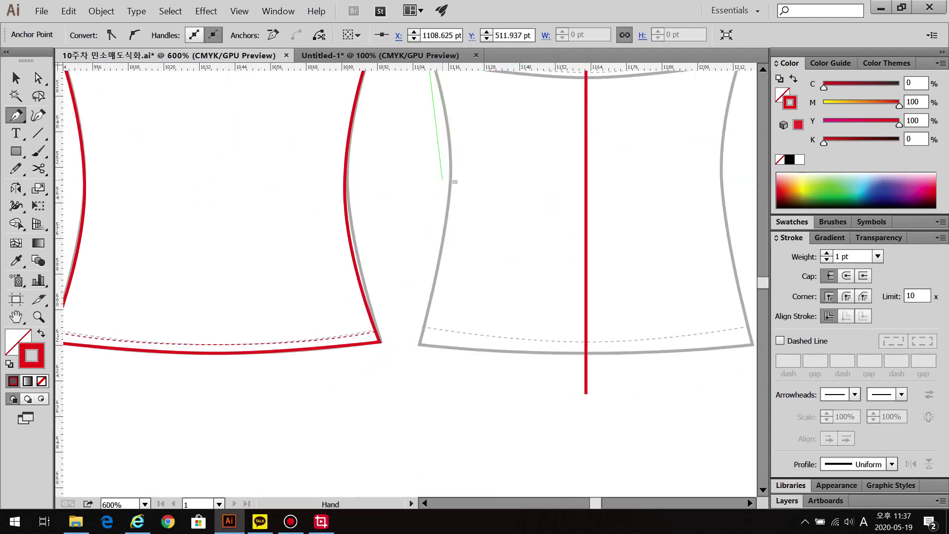
left_click_drag(448, 258, 448, 258)
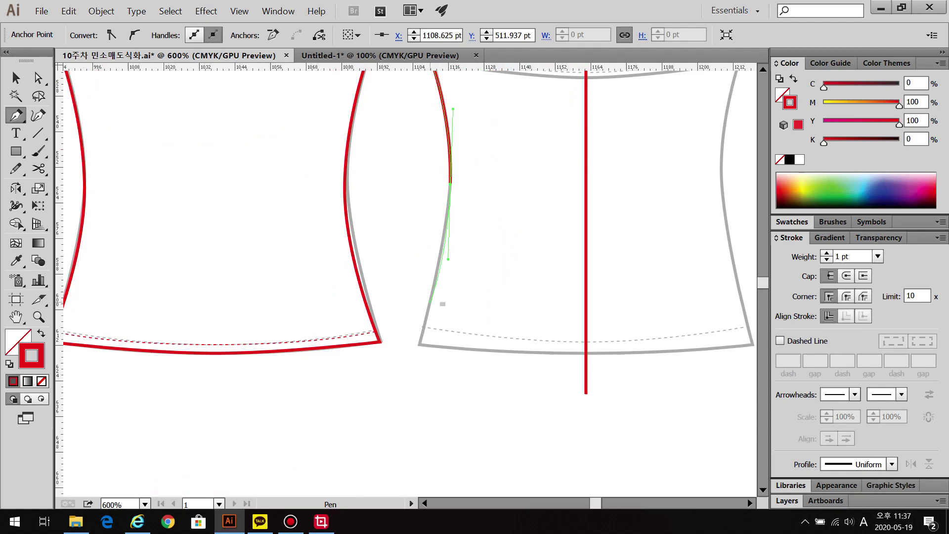
left_click(420, 344)
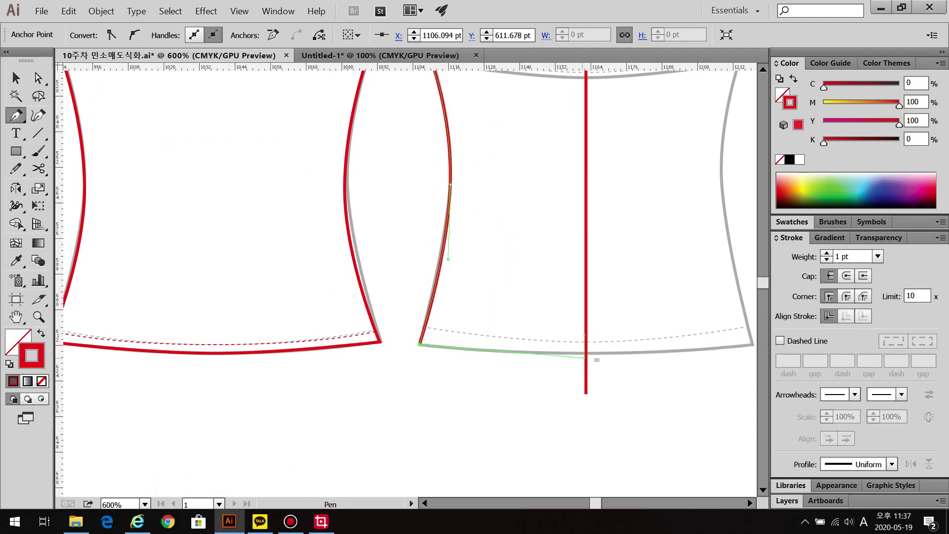
left_click_drag(586, 352, 688, 353)
key("Escape")
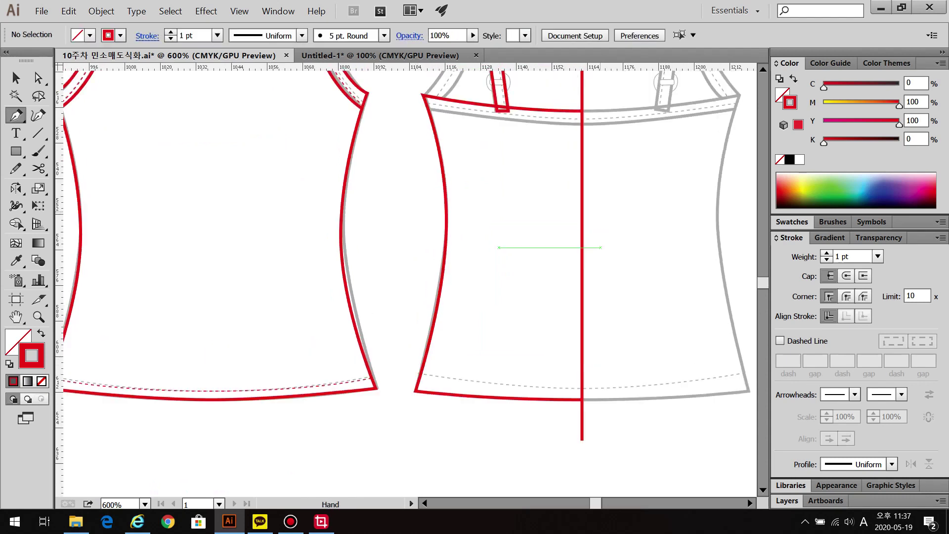
Trace the lower edge of the back's upper band from the centre line to the left side seam
scroll(410, 284, "up", 5)
scroll(554, 350, "up", 2)
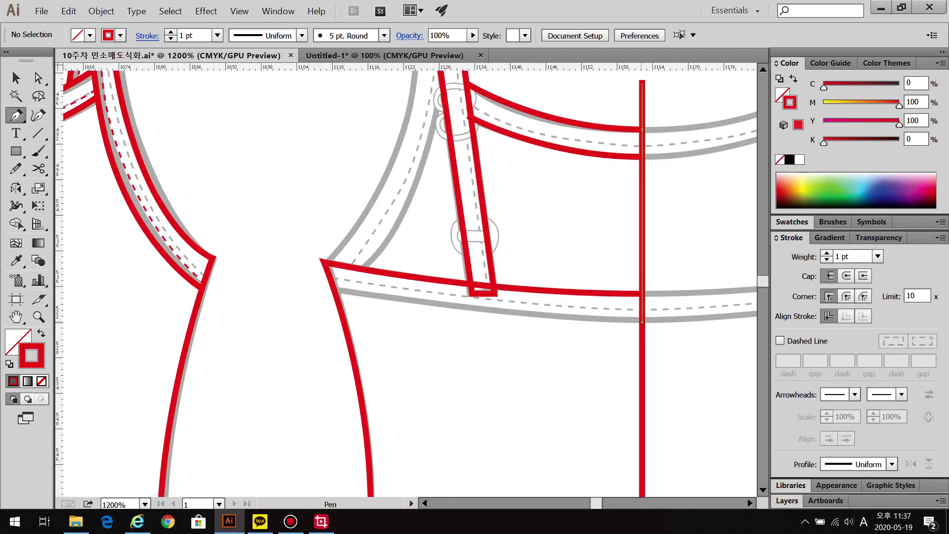
left_click(598, 336)
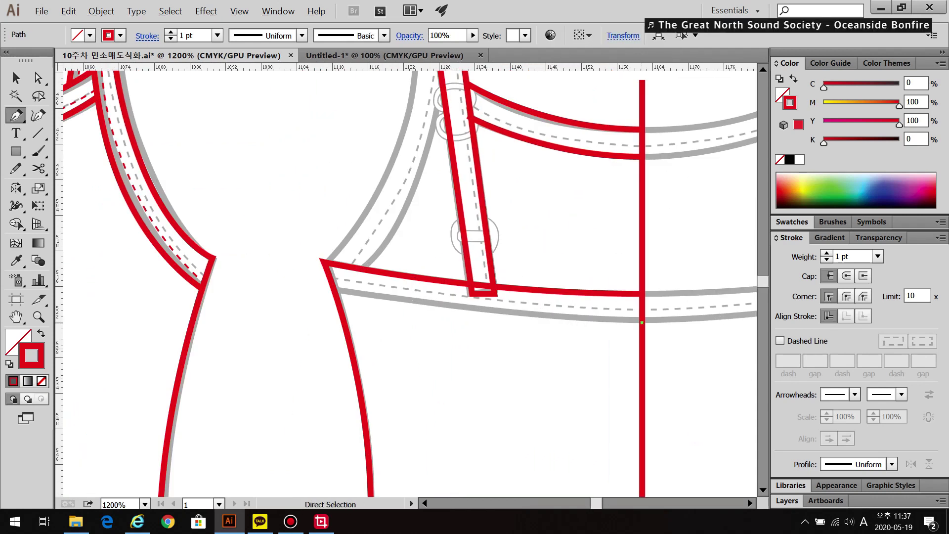
left_click_drag(642, 323, 473, 322)
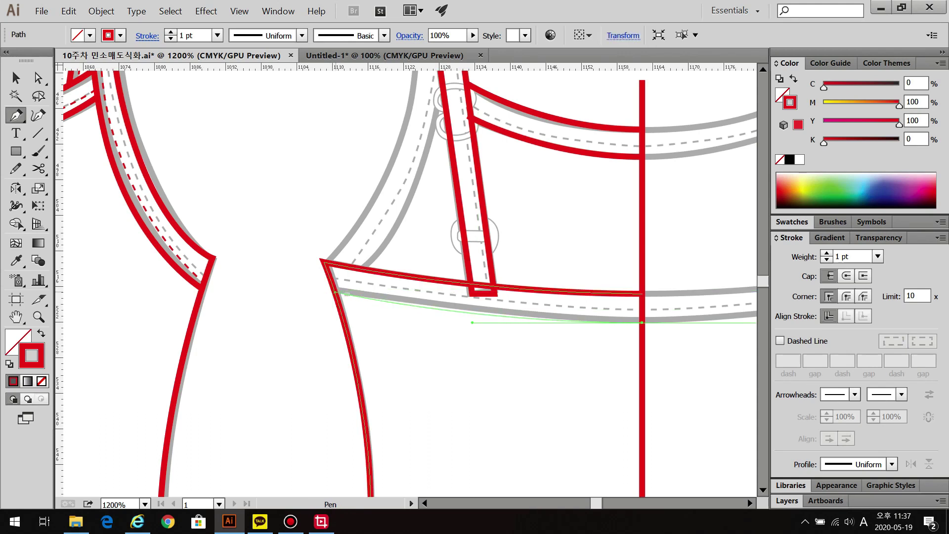
left_click(336, 292)
key("Escape")
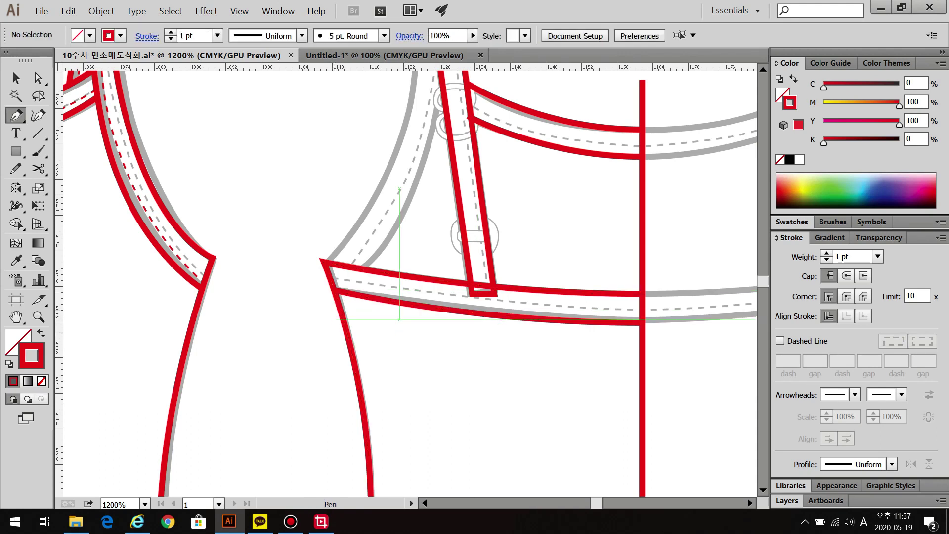
Trace the outer edge of the left back armhole from the top of the strap down to the underarm corner
scroll(399, 318, "up", 3)
scroll(399, 319, "down", 1)
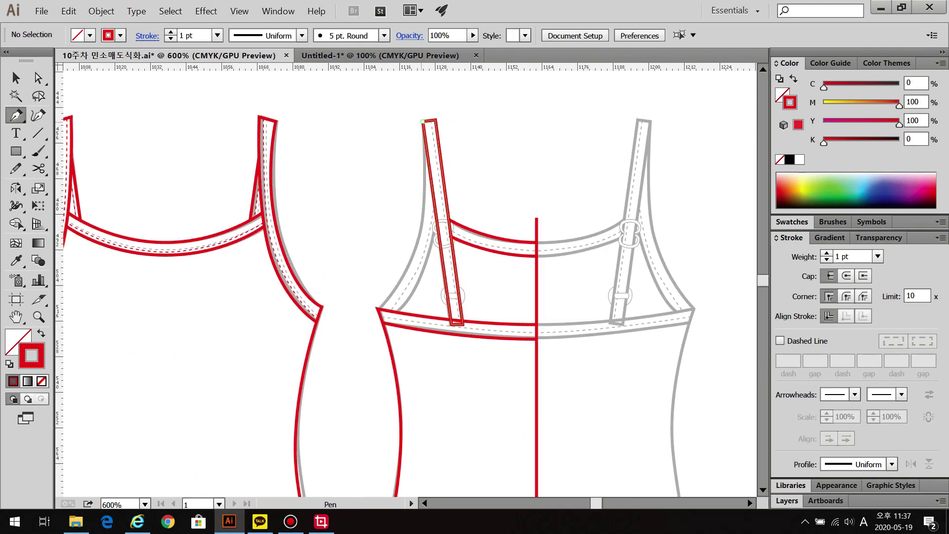
left_click(423, 121)
left_click(412, 256)
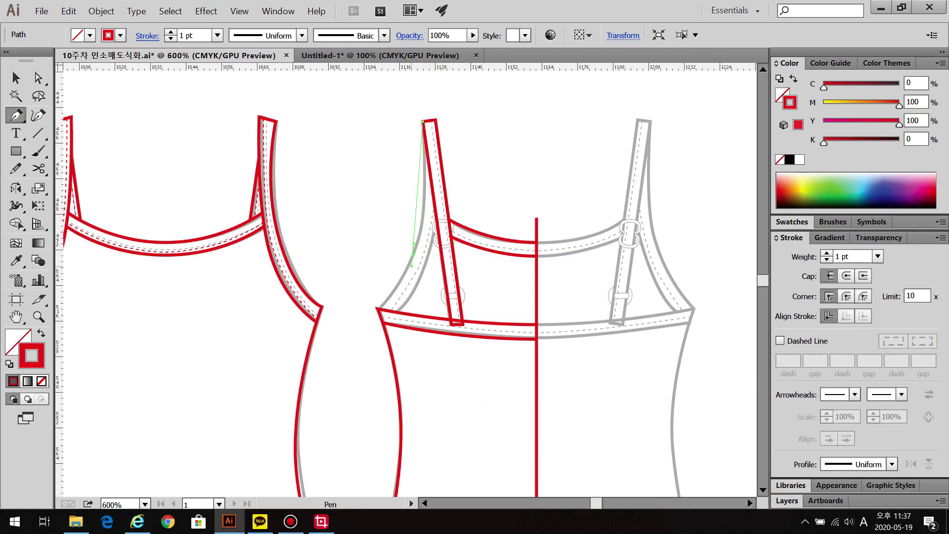
left_click(379, 309)
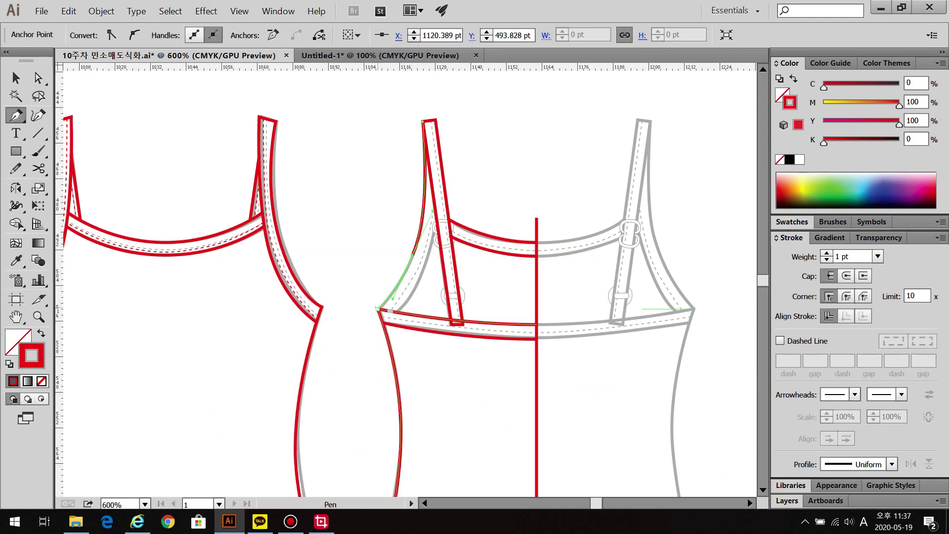
key("ctrl+shift+a")
Trace the inner edge of the left back armhole from the strap down to the upper edge of the back band
scroll(432, 241, "up", 2)
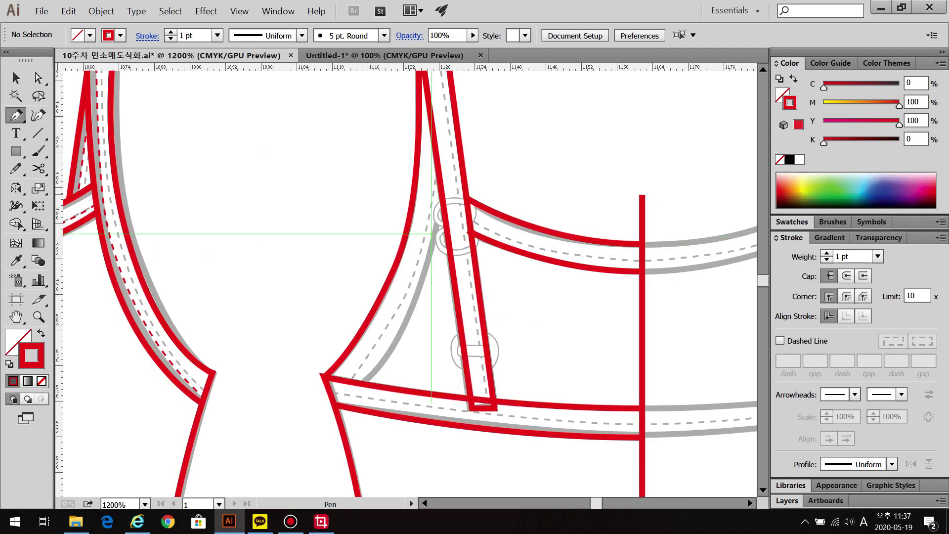
left_click(440, 193)
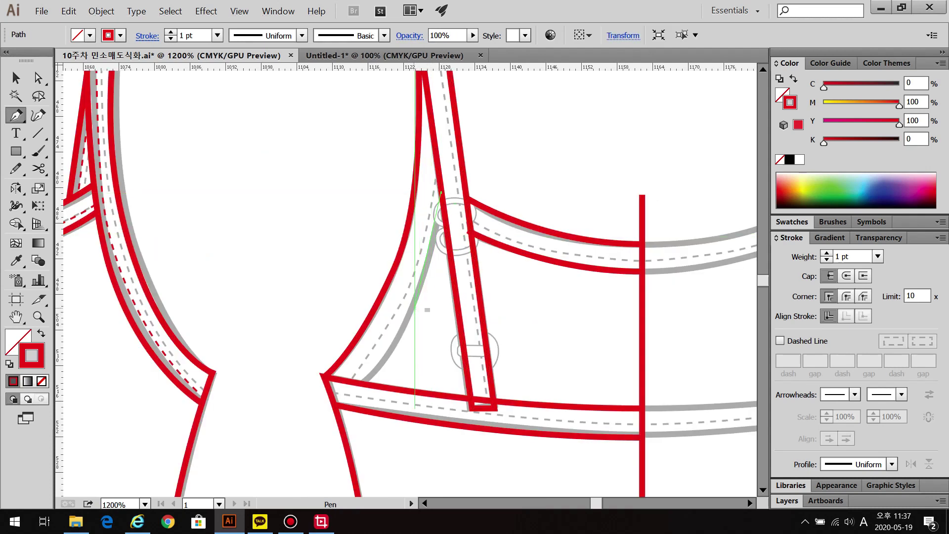
left_click(362, 383)
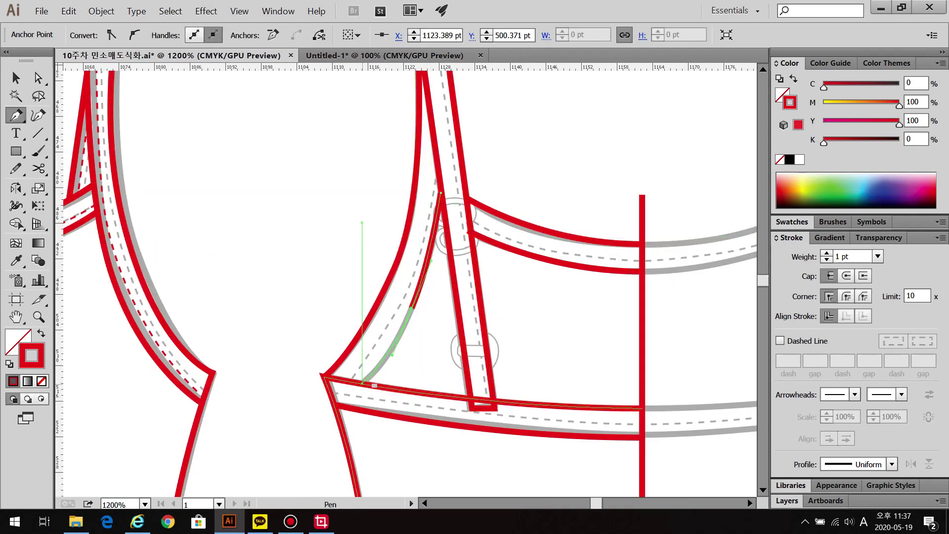
key("ctrl+shift+a")
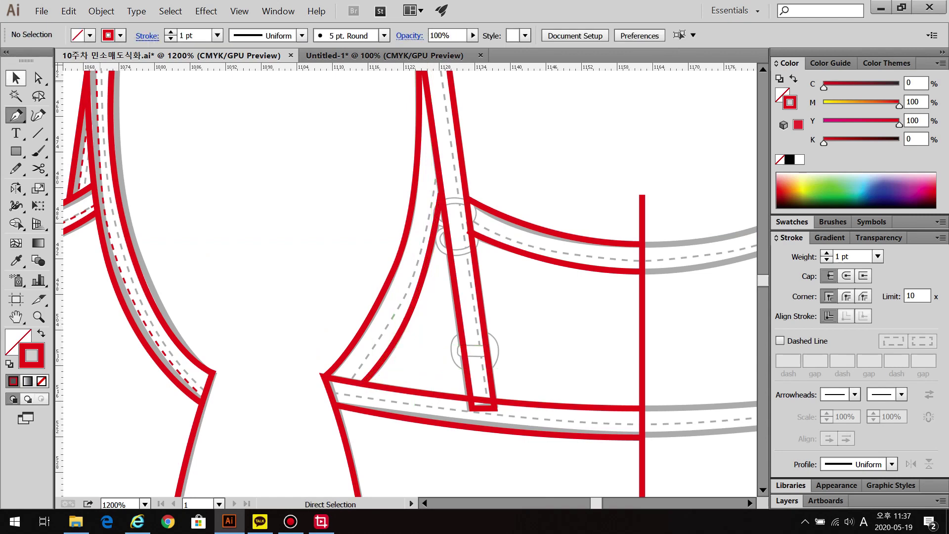
Move the upper end of the left back armhole's inner edge onto the strap's outer edge line
key("a")
scroll(447, 225, "up", 4)
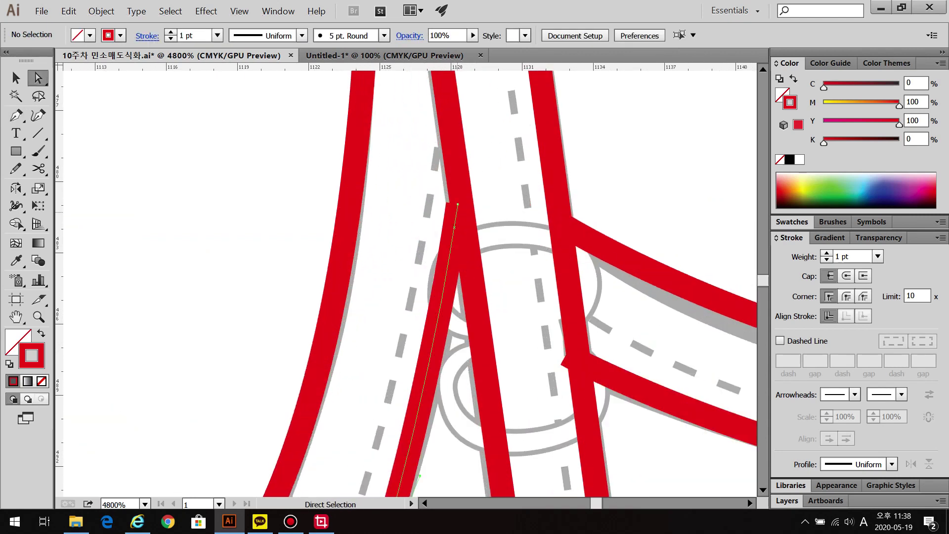
left_click(458, 203)
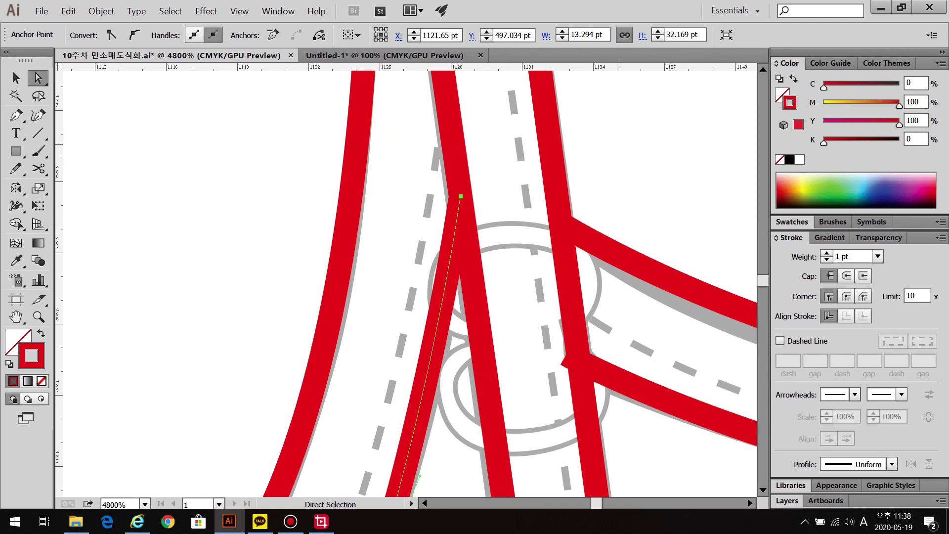
key("ctrl+shift+a")
scroll(591, 209, "down", 4)
scroll(314, 281, "down", 3)
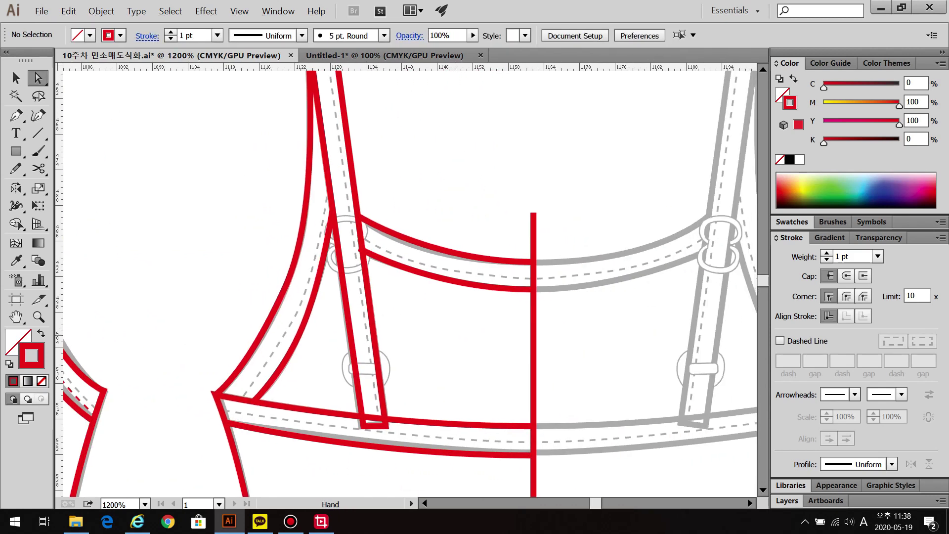
Cut the left strap outline where it crosses the back band's upper edge and delete the overlapping lower end
scroll(407, 336, "up", 5)
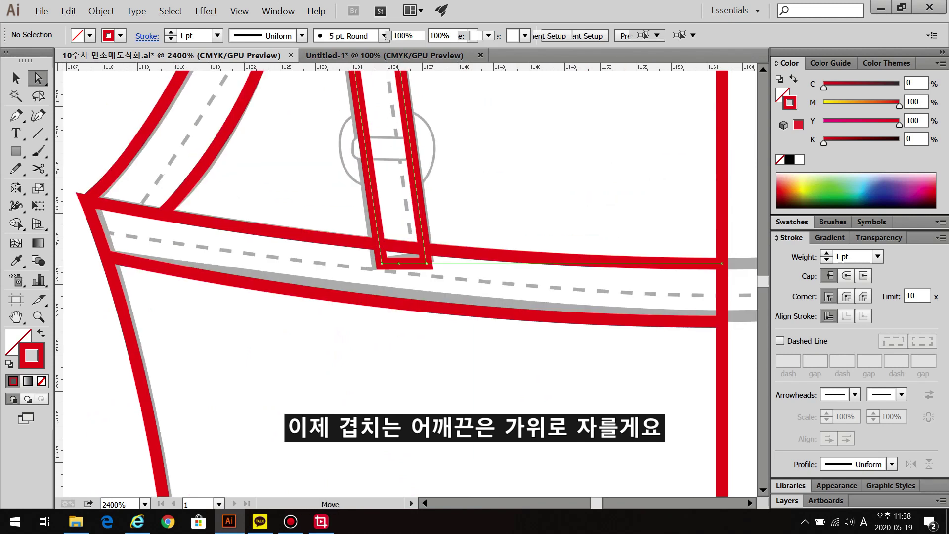
left_click(397, 264)
key("c")
left_click(379, 243)
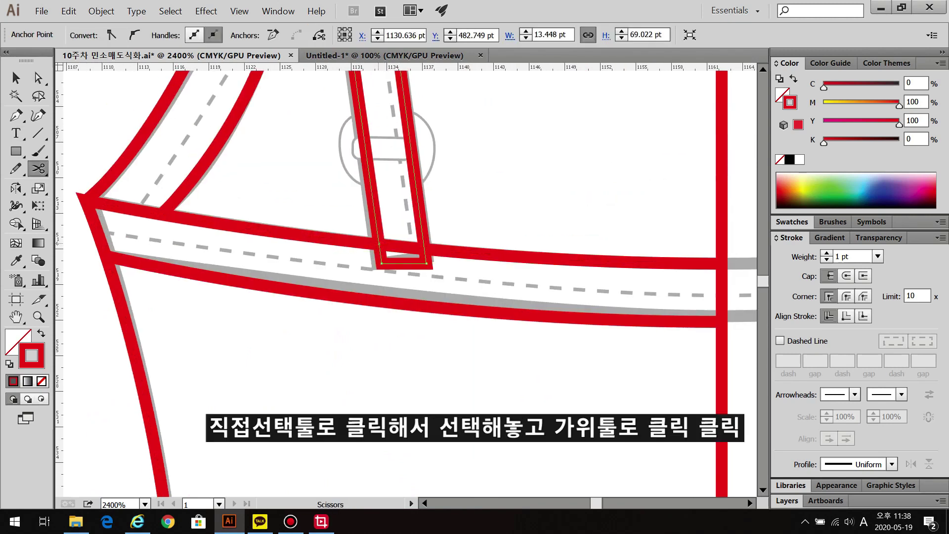
left_click(384, 252)
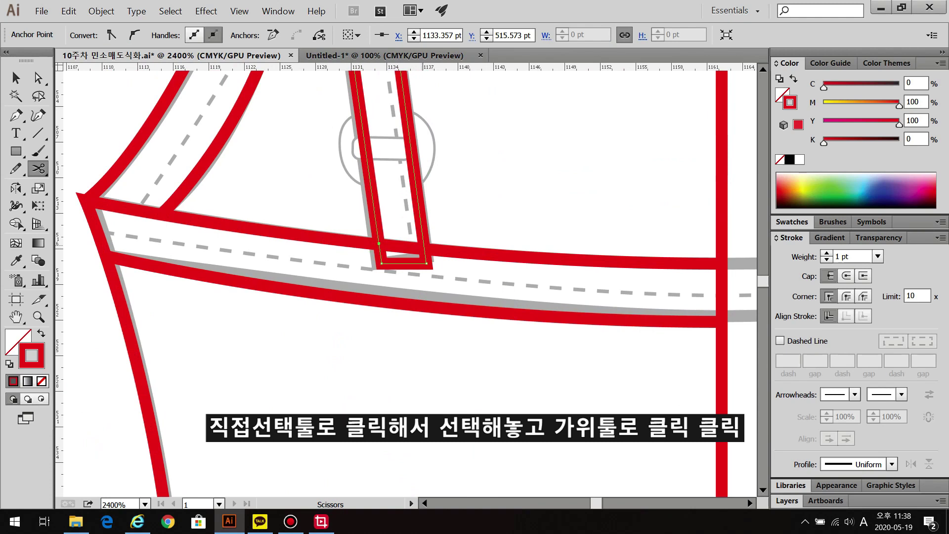
left_click(424, 245)
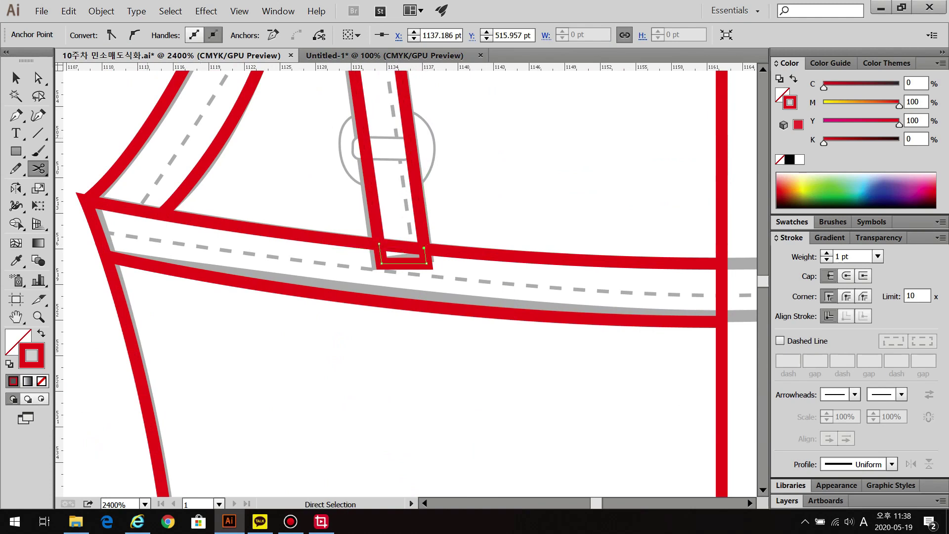
left_click(16, 78)
key("Delete")
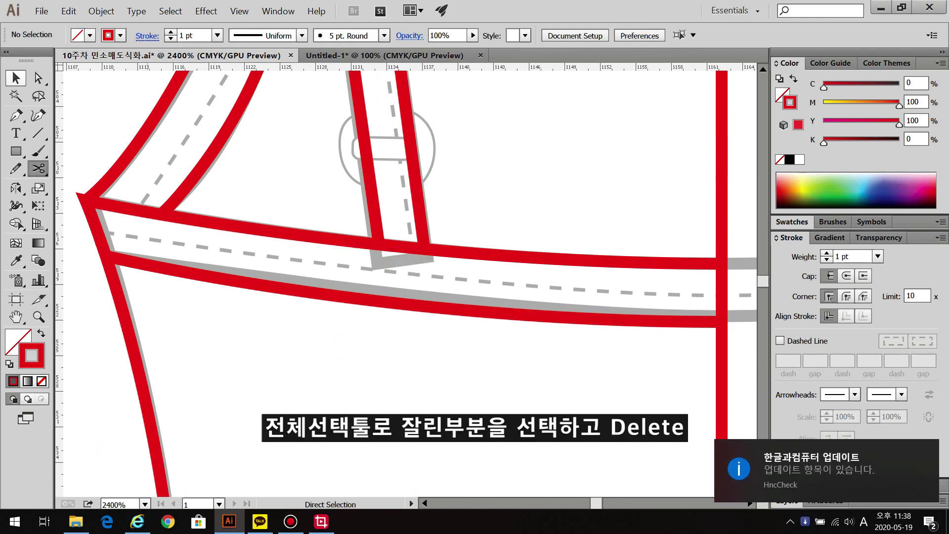
Adjust the cut ends of the left strap lines to sit exactly on the back band's upper edge
left_click(38, 78)
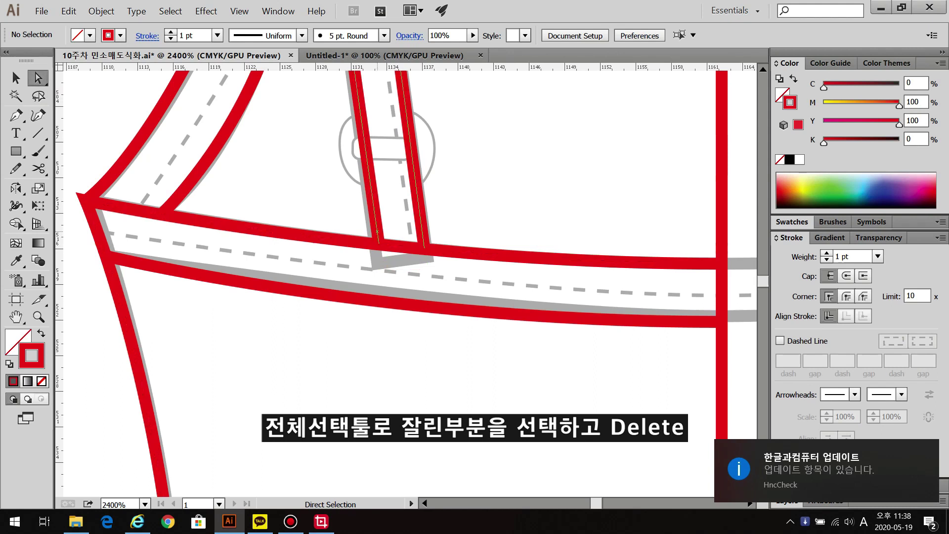
left_click(371, 208)
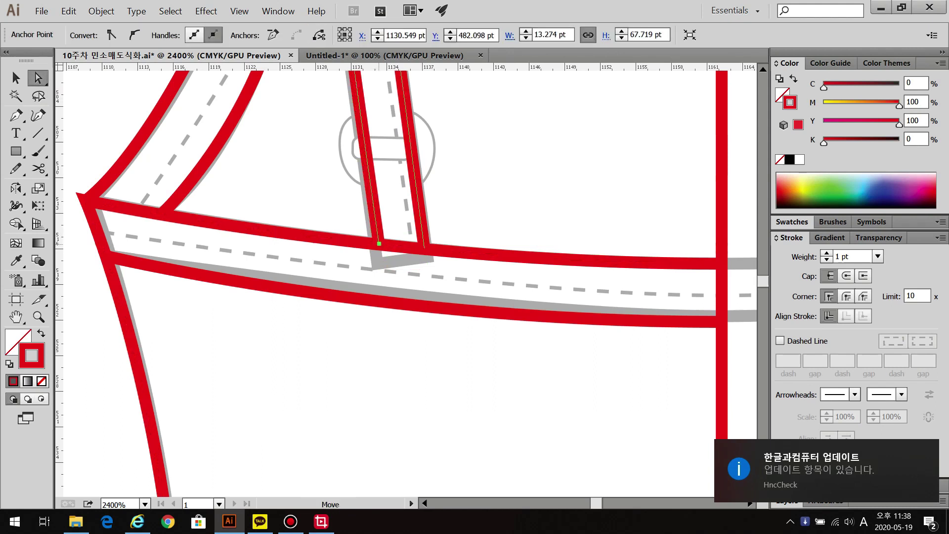
left_click(379, 244)
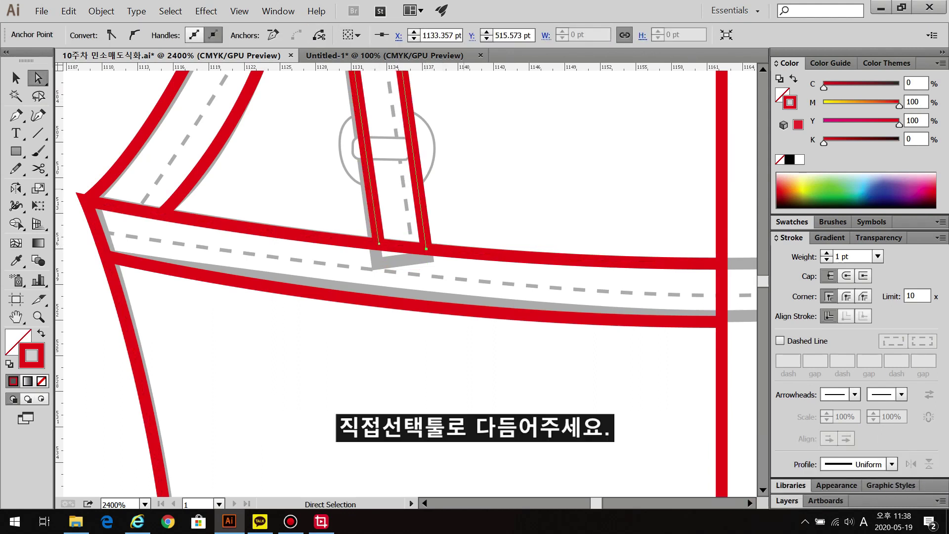
key("ctrl+shift+a")
scroll(509, 228, "down", 3)
Set the Pen tool's stroke to a 0.3 pt dashed line with a 1 pt dash for the stitching
left_click_drag(445, 247, 380, 364)
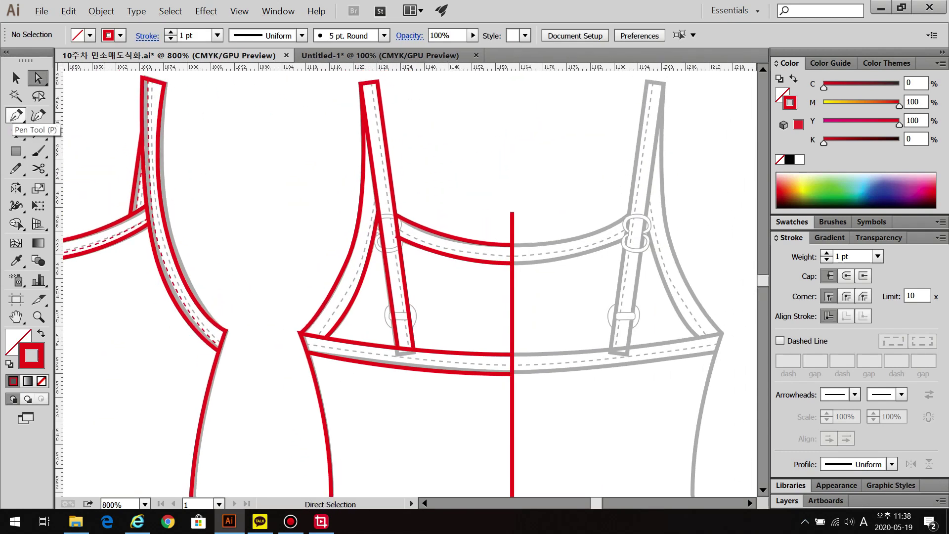
left_click(17, 116)
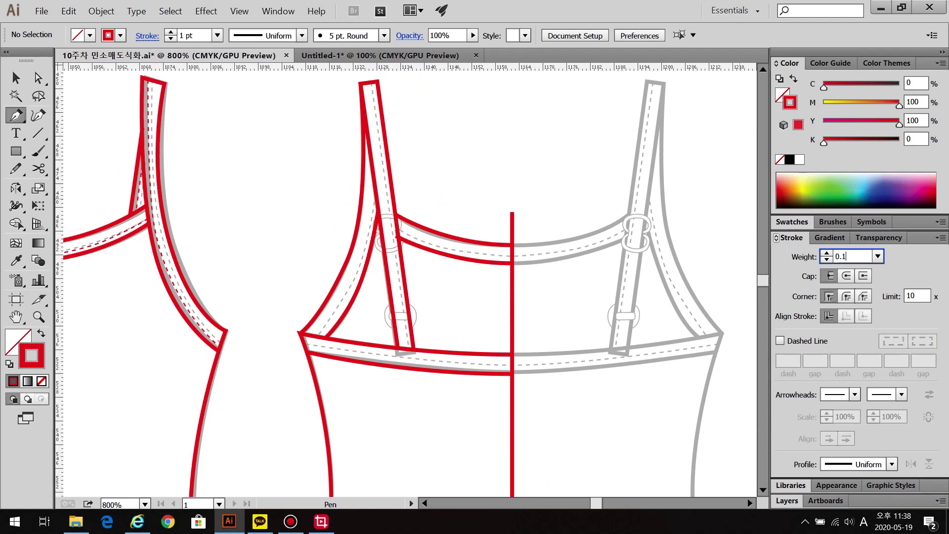
type("0.1")
key("Return")
left_click(845, 256)
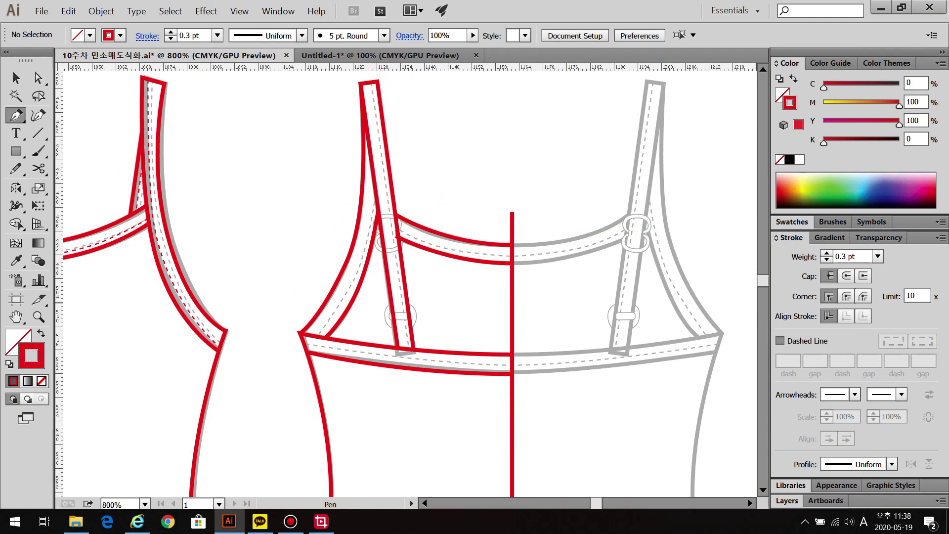
left_click(780, 340)
Trace the dashed stitch line along the left back strap from its upper end down to the back band
scroll(405, 123, "up", 1, "alt")
scroll(349, 99, "up", 2)
left_click(345, 85)
left_click_drag(443, 436, 430, 206)
left_click(404, 387)
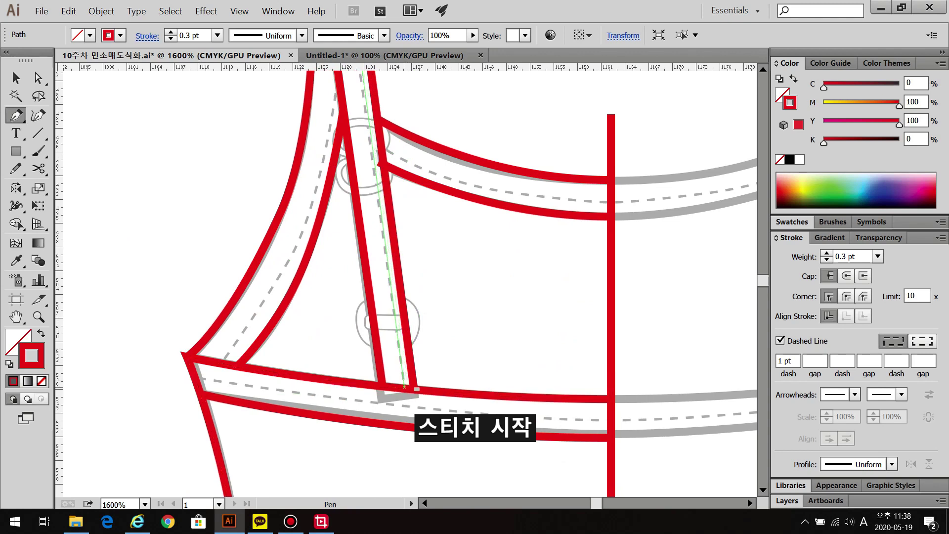
key("ctrl+shift+a")
Trace the dashed stitch line inside the lower back band from the centre line to the left side seam
left_click_drag(444, 296, 437, 249)
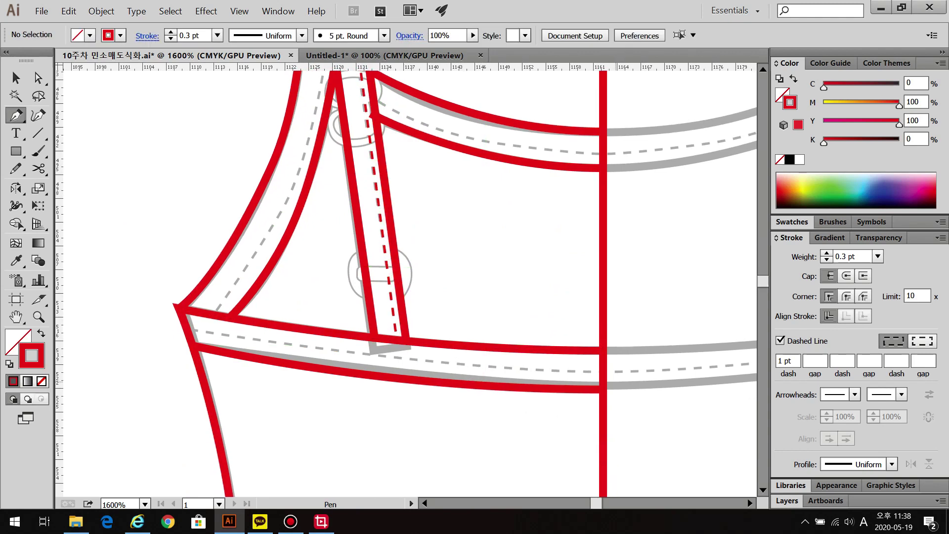
left_click_drag(603, 377, 694, 376)
left_click_drag(188, 334, 82, 313)
key("ctrl+shift+a")
Trace the dashed stitch line along the curved back neckline band from the centre line to the left strap
left_click_drag(411, 281, 414, 428)
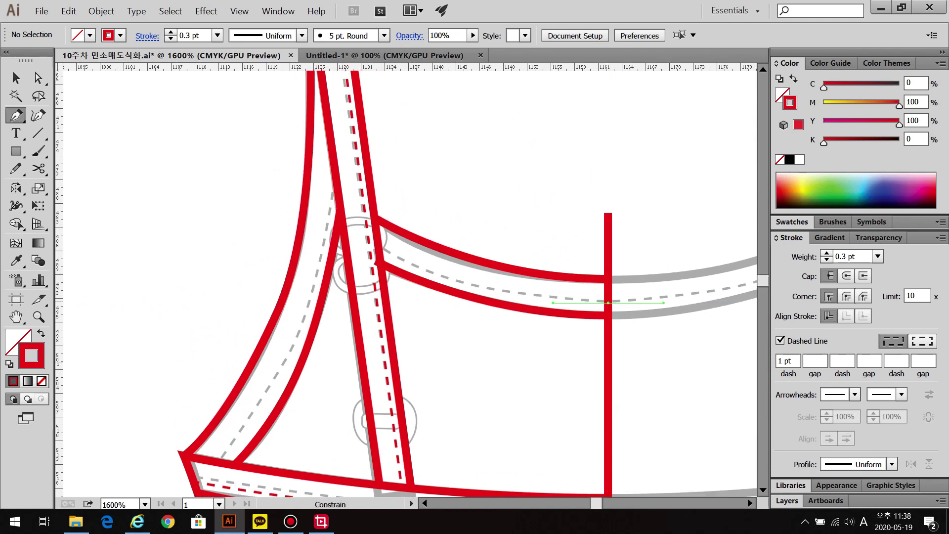
left_click(608, 302)
left_click_drag(381, 253, 396, 258)
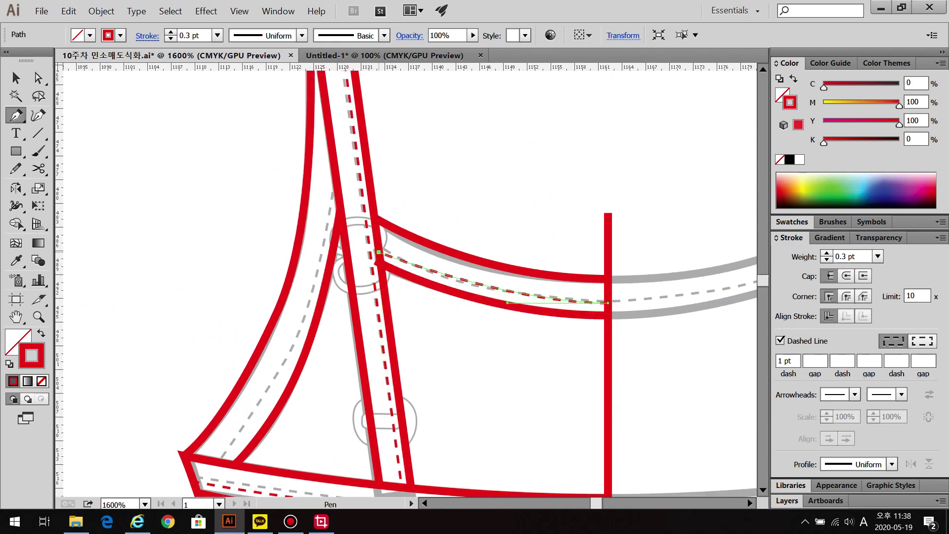
key("ctrl+shift+a")
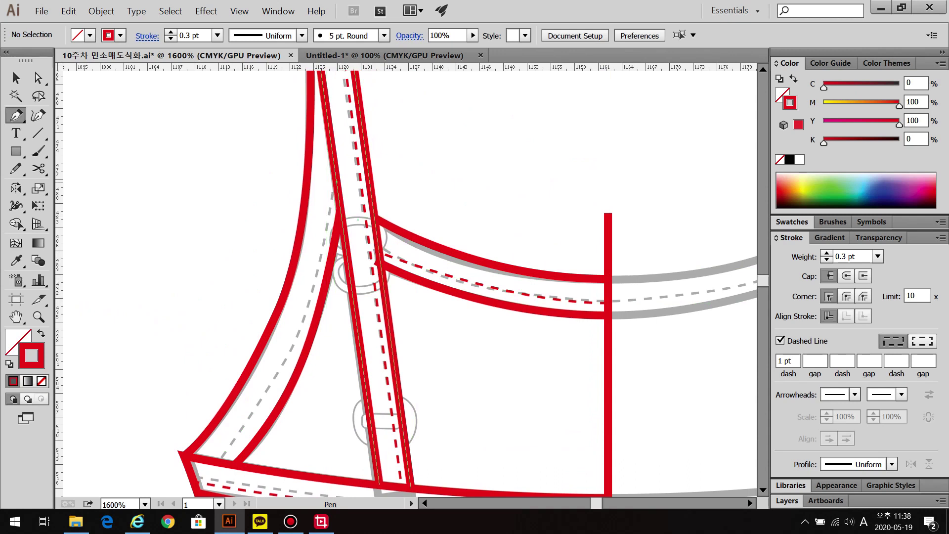
Trace the dashed stitch line of the left back armhole from the strap down to the back band
left_click(336, 182)
left_click_drag(295, 341, 286, 358)
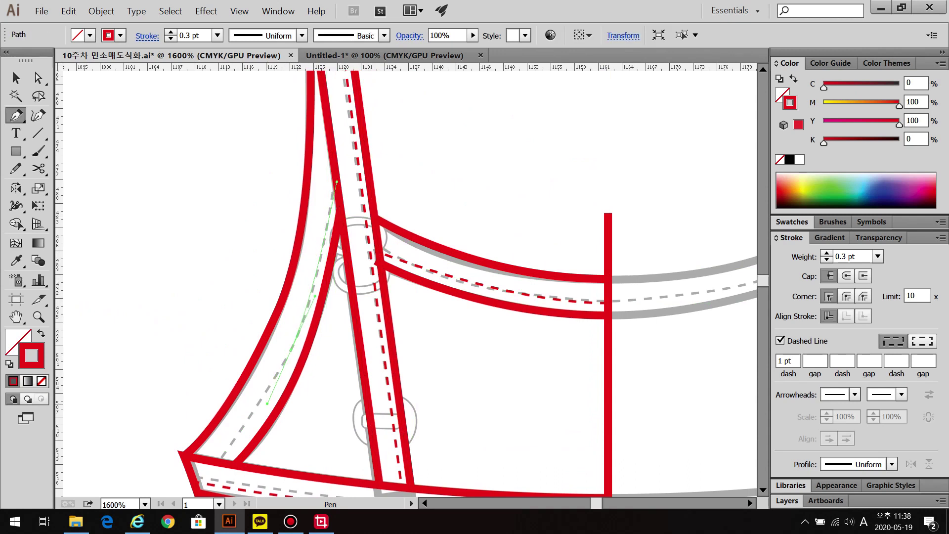
left_click(264, 409)
left_click(217, 464)
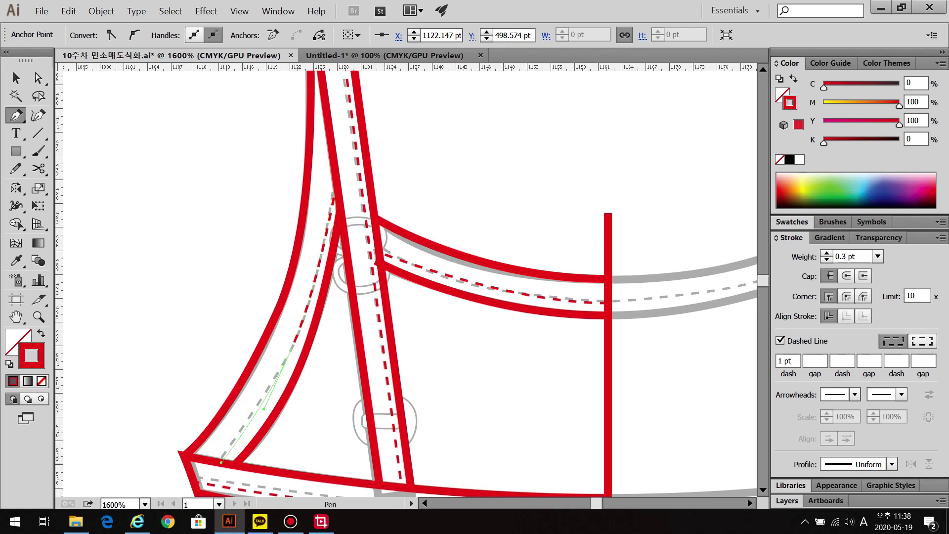
key("ctrl+shift+a")
Trace the dashed stitch line above the left half of the back hem, between the centre line and side seam
scroll(405, 282, "down", 5)
scroll(405, 281, "up", 4)
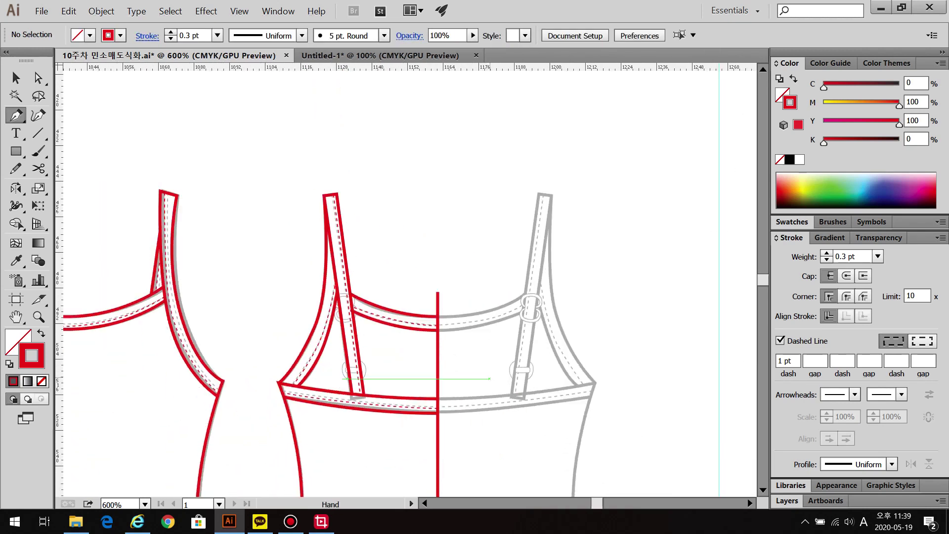
scroll(457, 331, "up", 3)
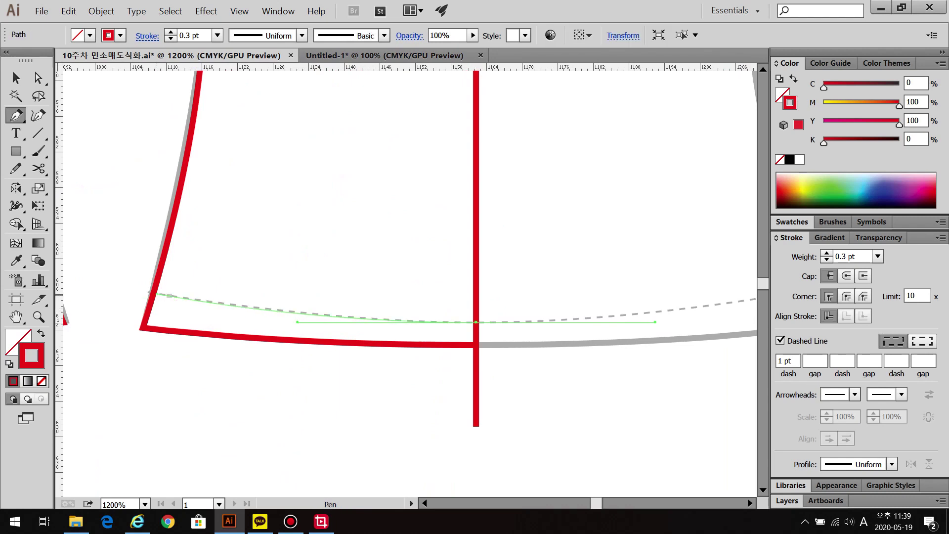
scroll(411, 252, "down", 2)
scroll(406, 297, "up", 10)
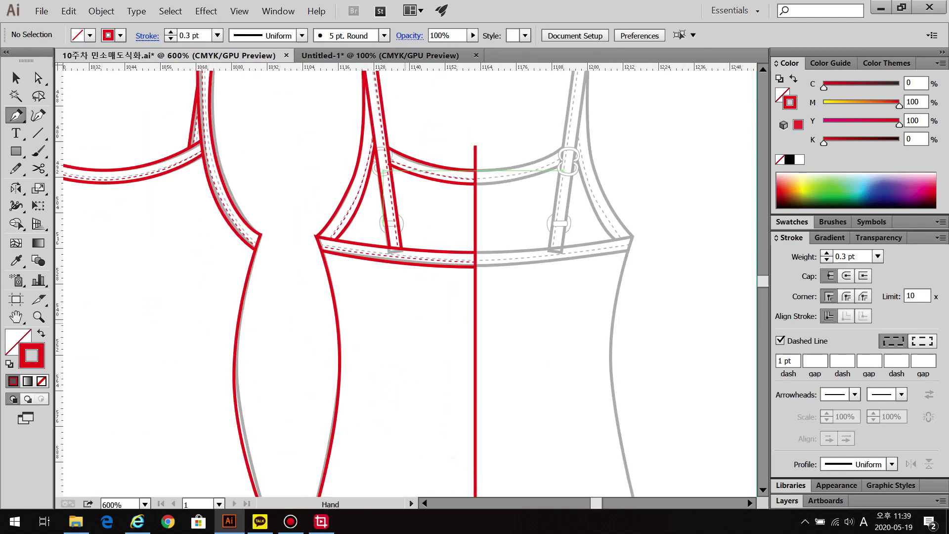
Delete the red vertical guide line at the centre of the back
key("v")
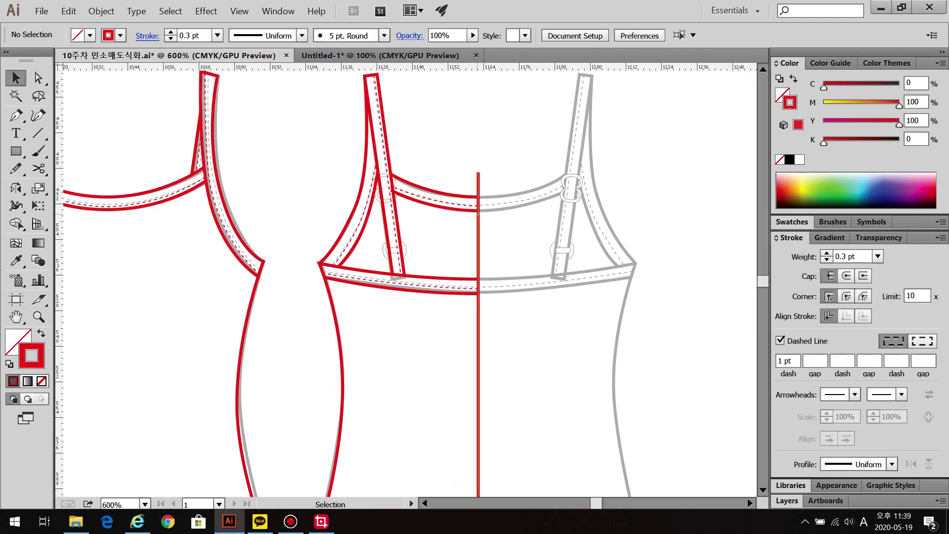
key("ctrl+z")
key("ctrl+z")
Set the Pen tool's stroke to a solid 0.3 pt line for the strap hardware details
left_click(851, 256)
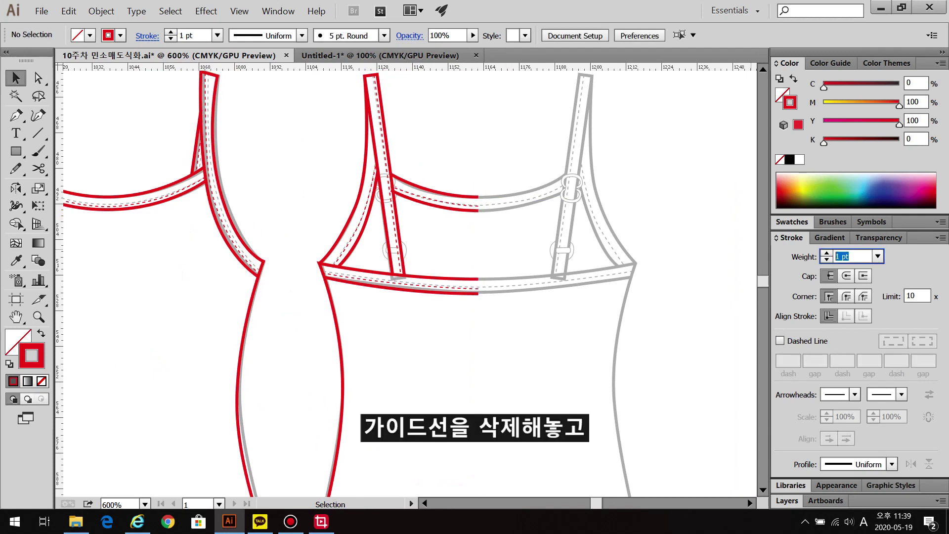
key("p")
key("ctrl+plus")
key("ctrl+plus")
key("ctrl+plus")
key("ctrl+plus")
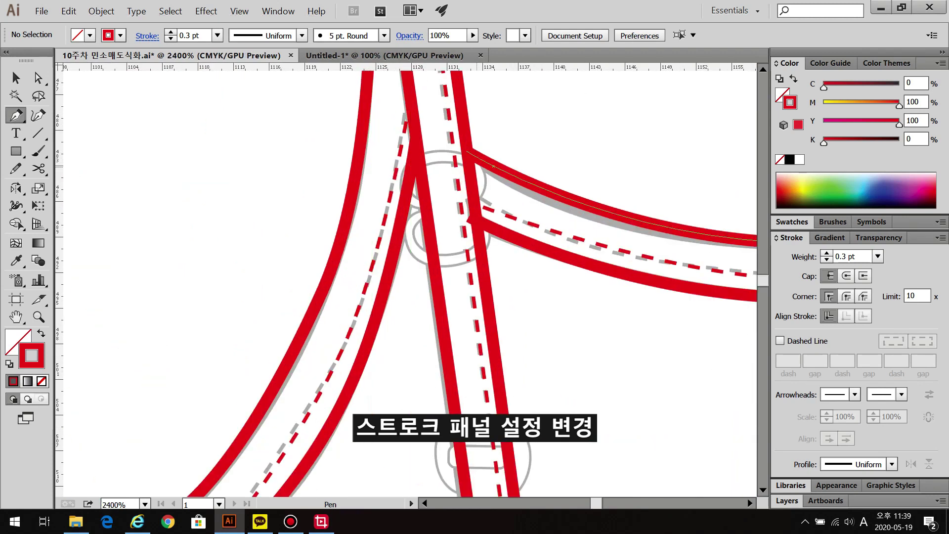
Trace the outer curve of the upper strap ring from the strap's left edge over the top to its right side
left_click_drag(493, 165, 485, 200)
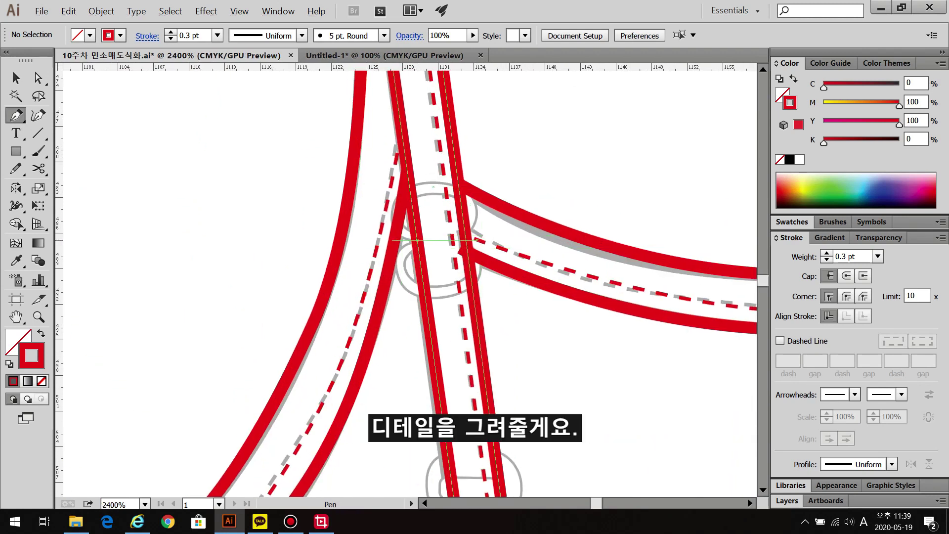
left_click(417, 241)
left_click_drag(392, 183, 392, 240)
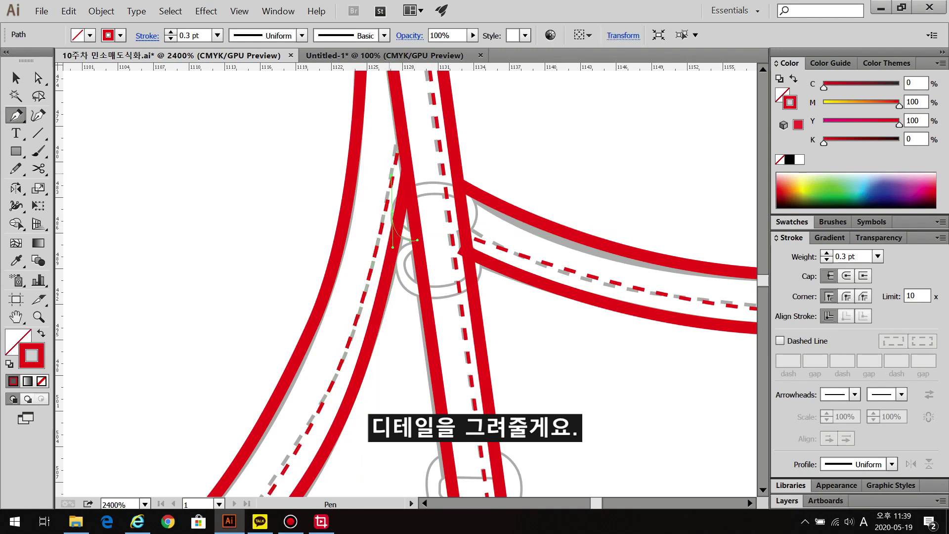
left_click_drag(439, 178, 438, 268)
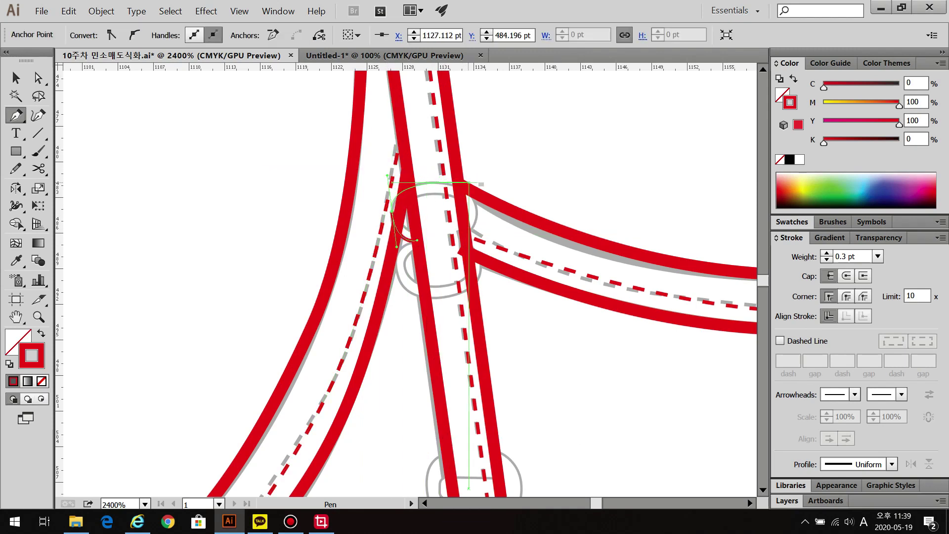
left_click_drag(469, 181, 487, 192)
left_click(468, 240)
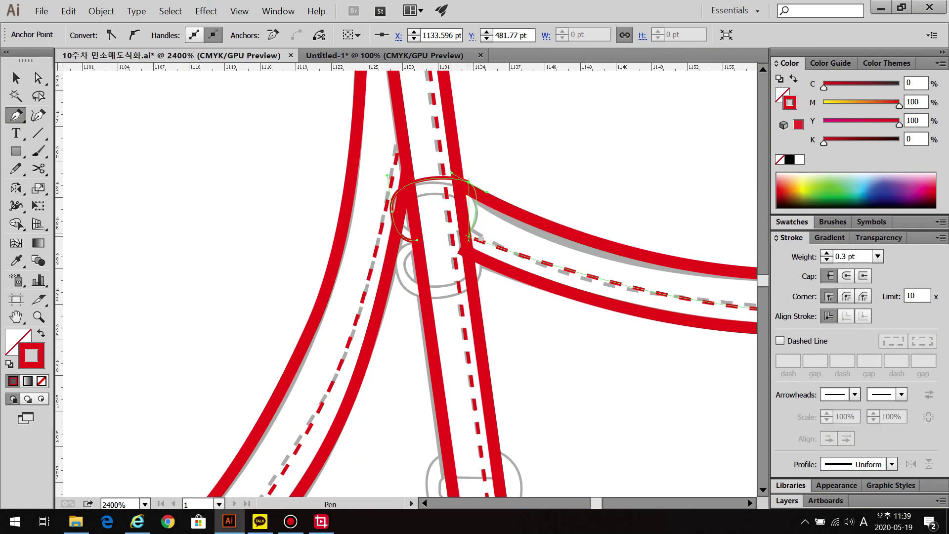
left_click_drag(657, 311, 756, 311)
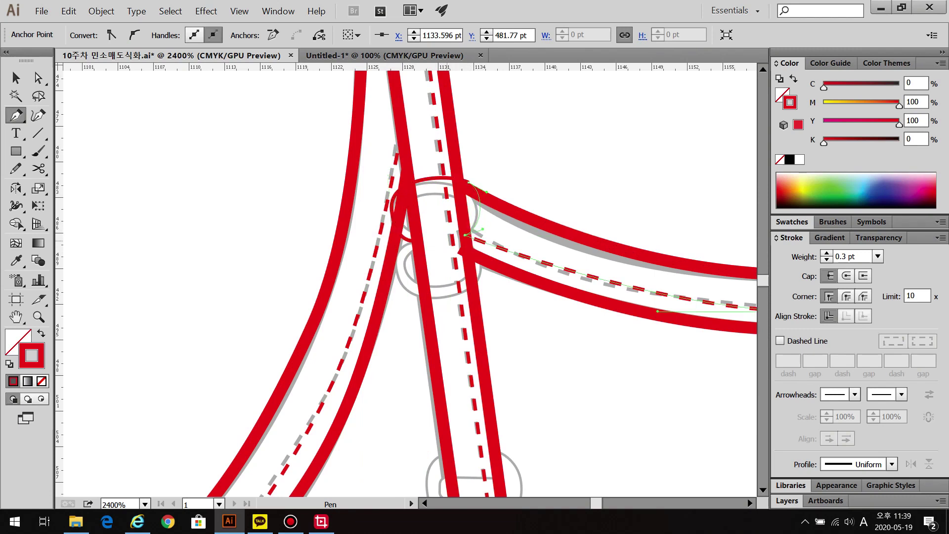
left_click_drag(465, 236, 447, 241)
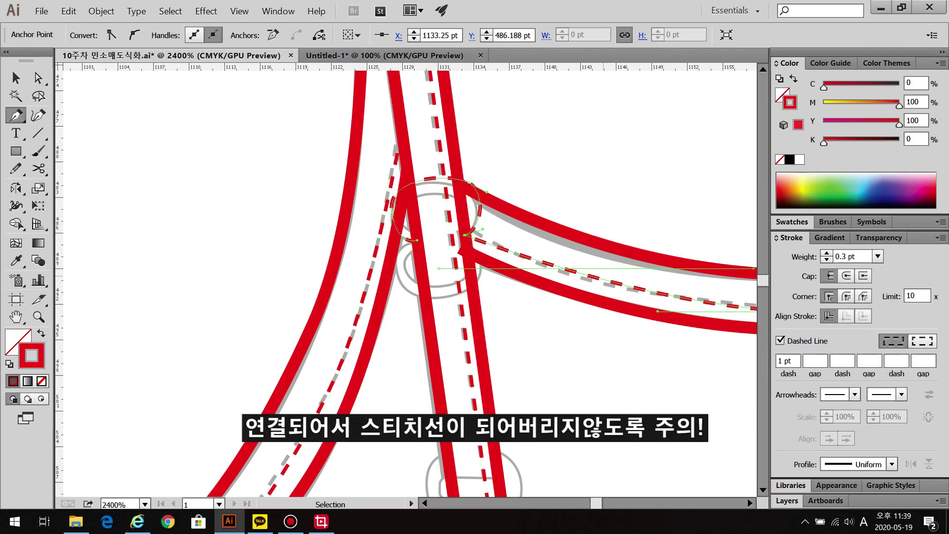
key("ctrl+z")
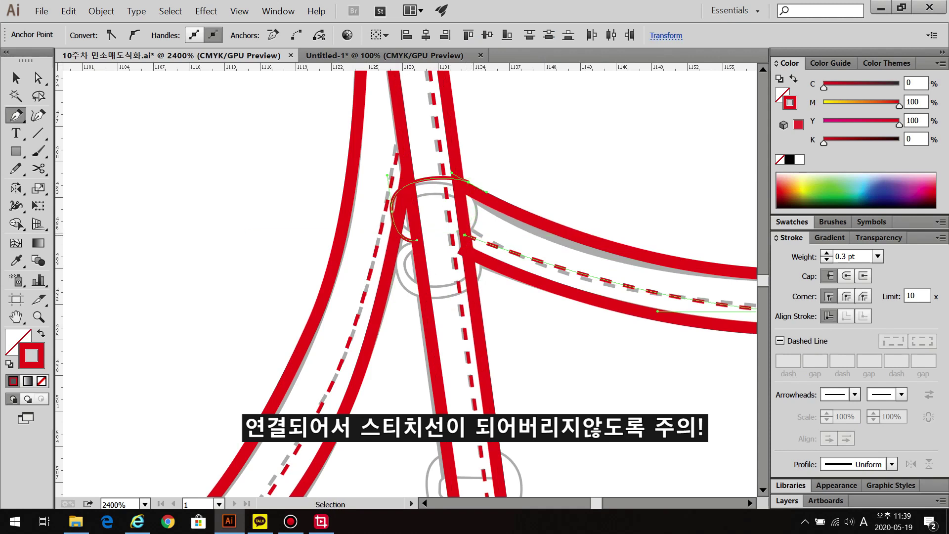
Finish the upper ring's outer curve at the strap's right edge without joining the stitch line, and fine-tune its end point
left_click_drag(466, 228, 451, 236)
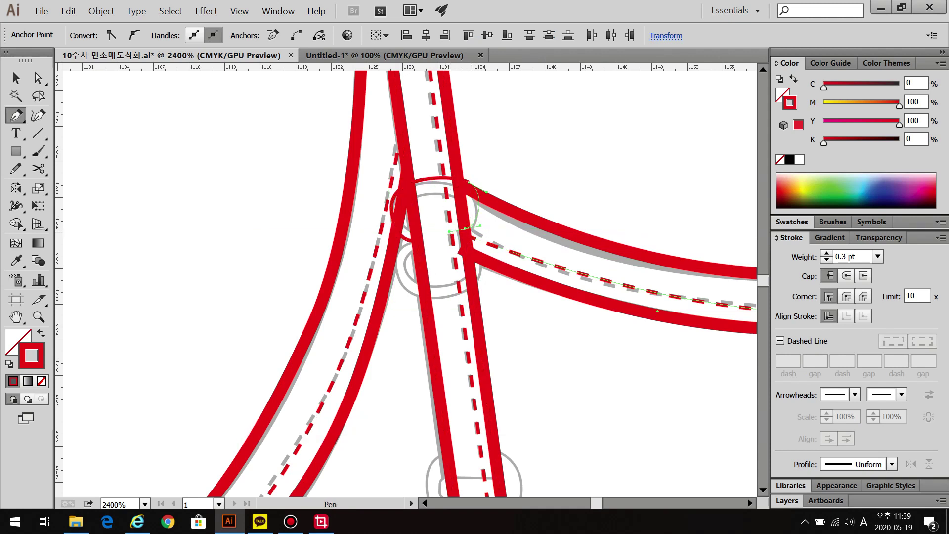
left_click(521, 199, "ctrl")
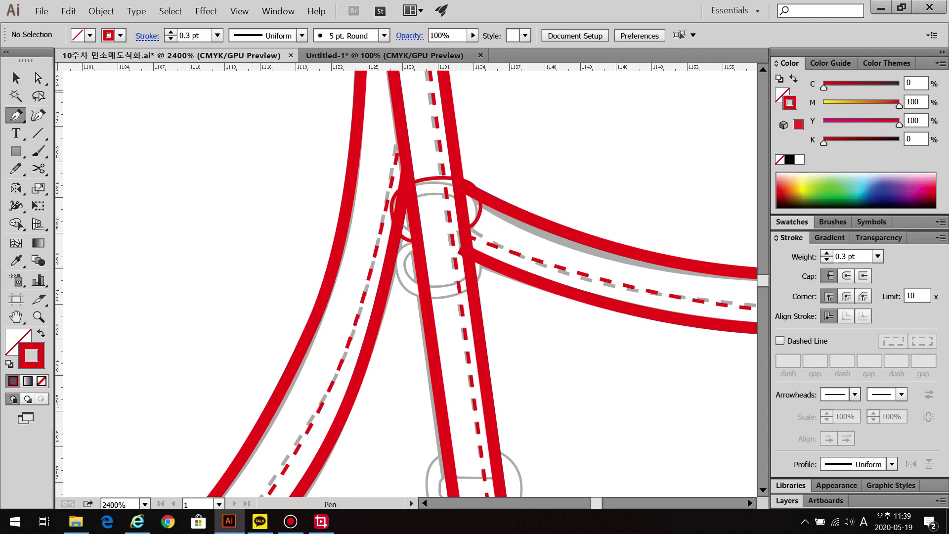
key("a")
left_click_drag(464, 229, 465, 235)
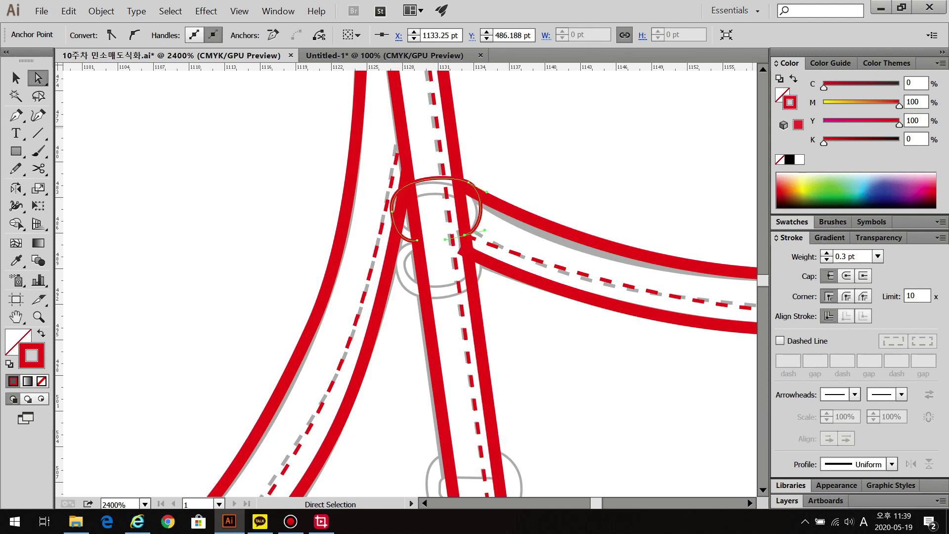
Set the stroke colour of the upper ring path to cyan
left_click(791, 222)
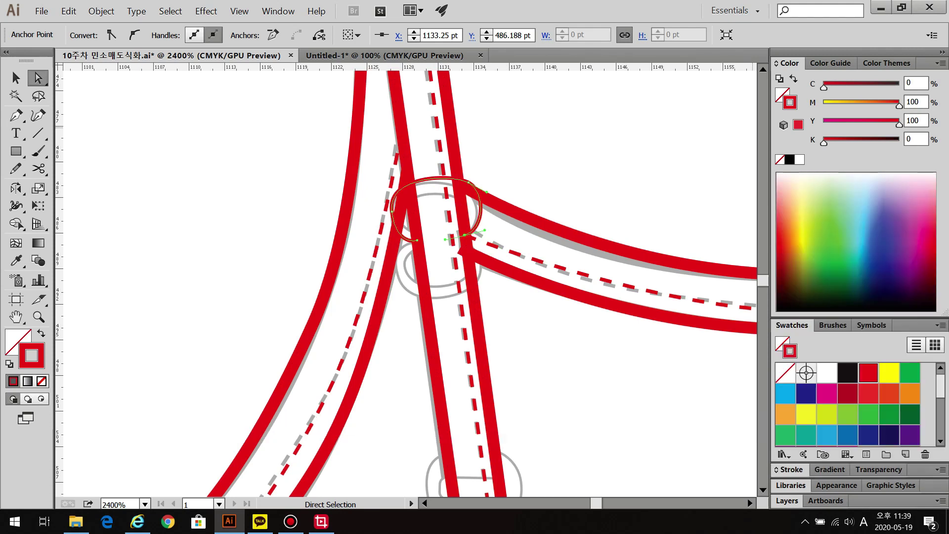
left_click(785, 393)
Continue the upper ring path along the inner curve back to the strap's left edge and close the shape
scroll(492, 245, "up", 3)
key("p")
scroll(410, 281, "up", 2)
scroll(410, 280, "left", 2)
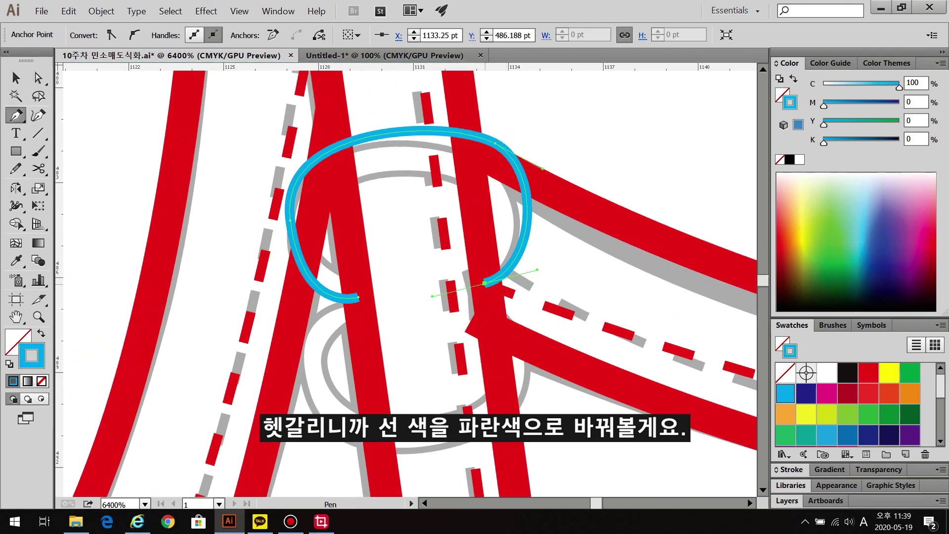
left_click_drag(485, 283, 492, 232)
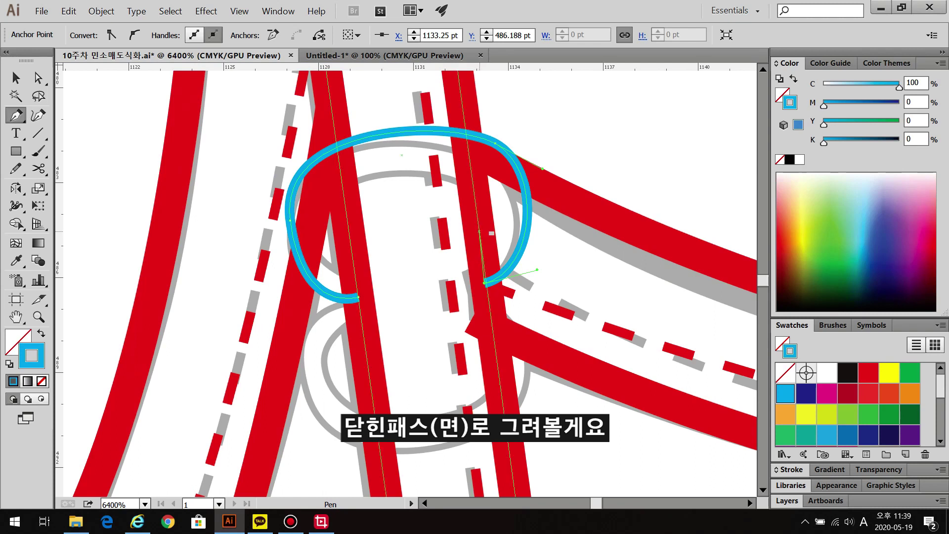
left_click(479, 232)
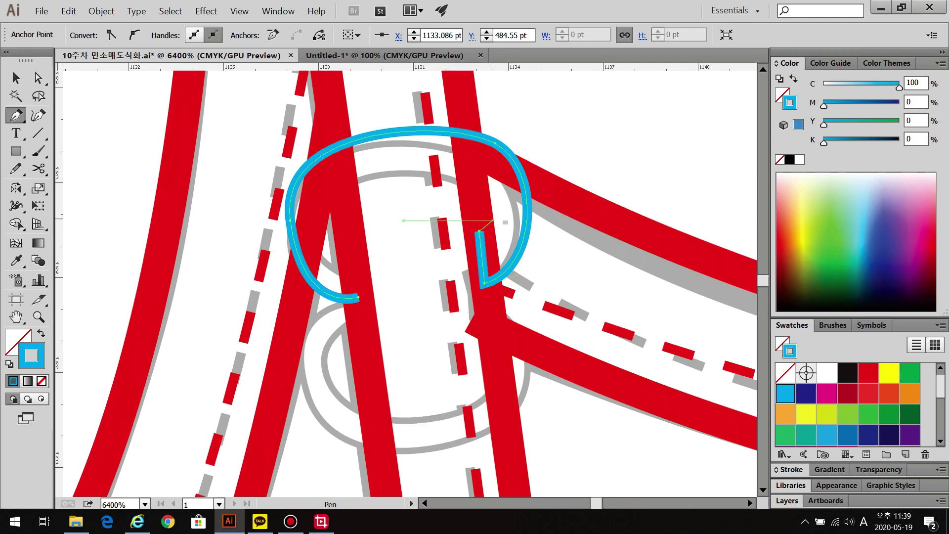
left_click(490, 190)
left_click_drag(396, 173, 339, 182)
left_click_drag(326, 226, 325, 253)
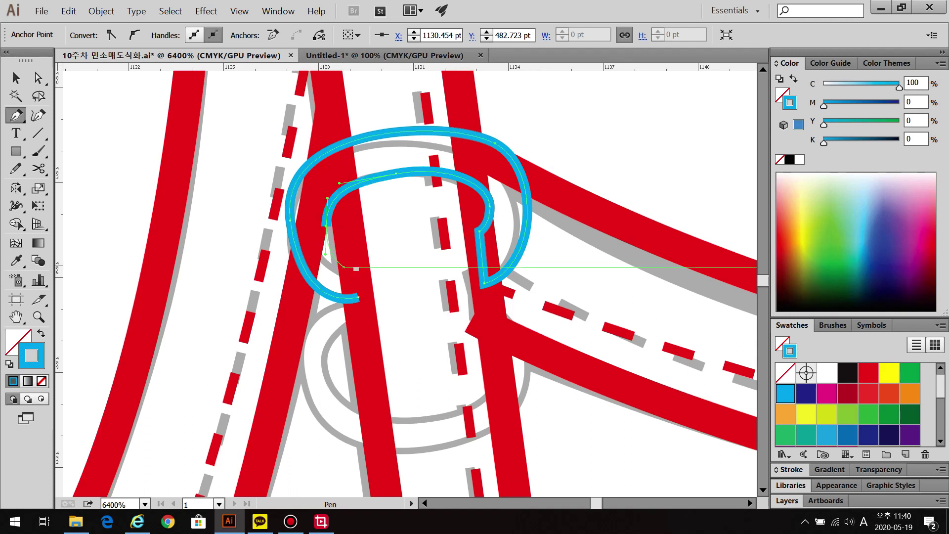
left_click_drag(353, 262, 362, 263)
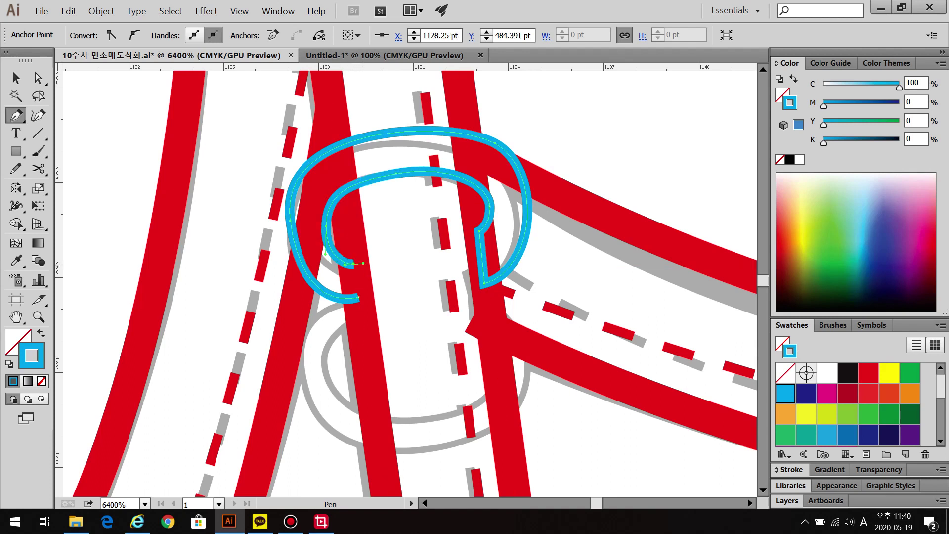
left_click(353, 262)
left_click(358, 296)
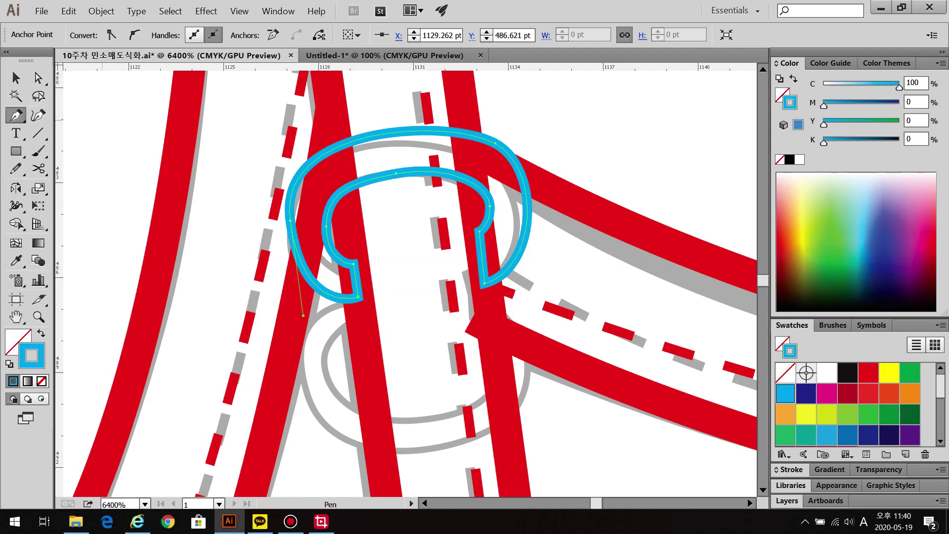
Fill the closed ring shape with white (FFFFFF) and set its stroke to red
double_click(16, 340)
type("FFFFFF")
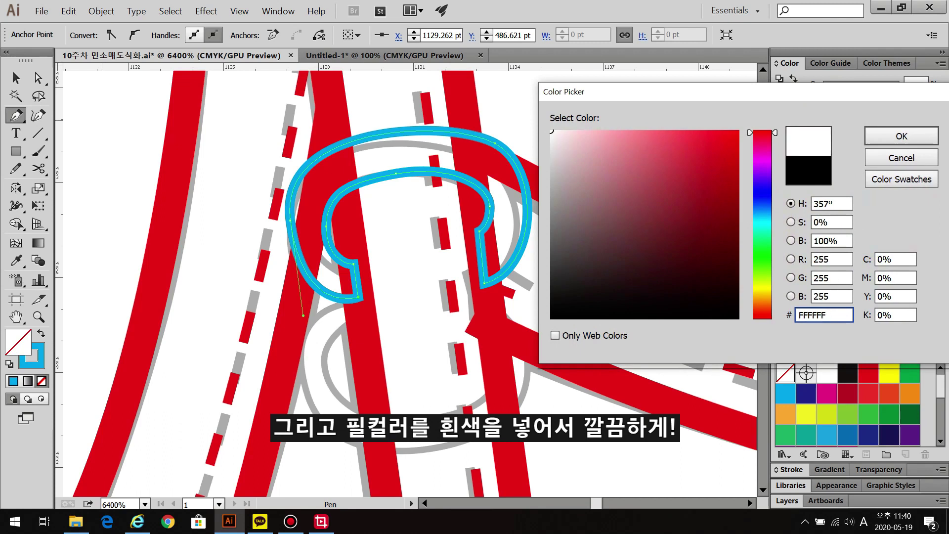
key("Return")
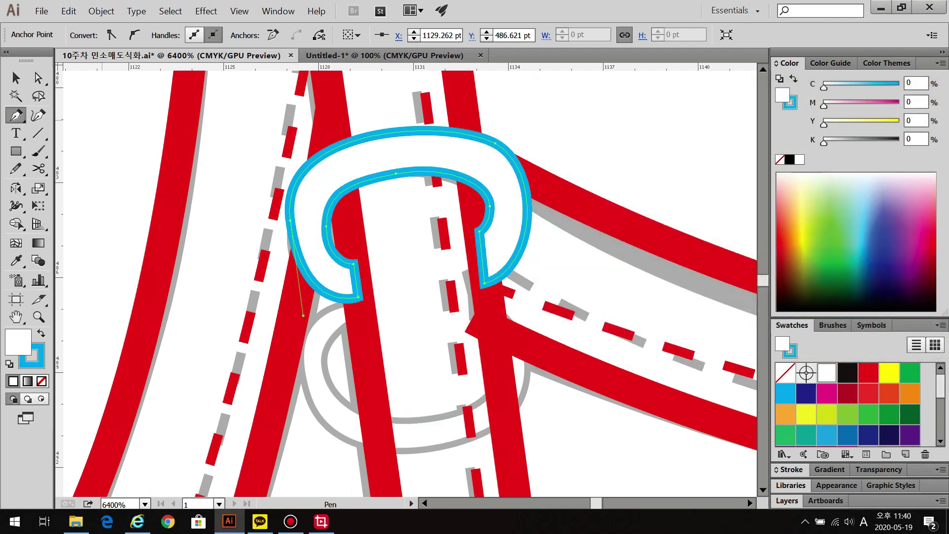
left_click(868, 373)
Adjust the curve handle of the upper-right anchor point on the ring's outer contour
key("a")
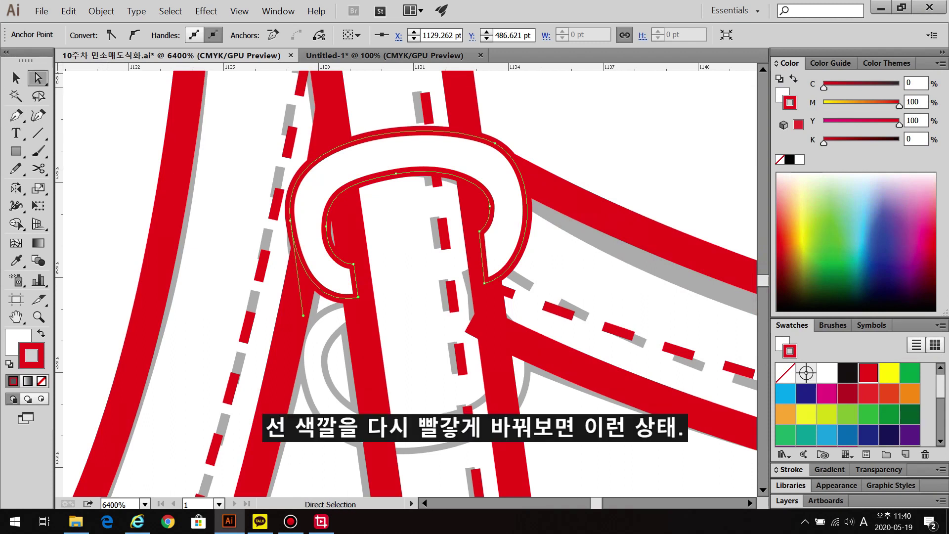
left_click(495, 143)
left_click_drag(544, 168, 547, 174)
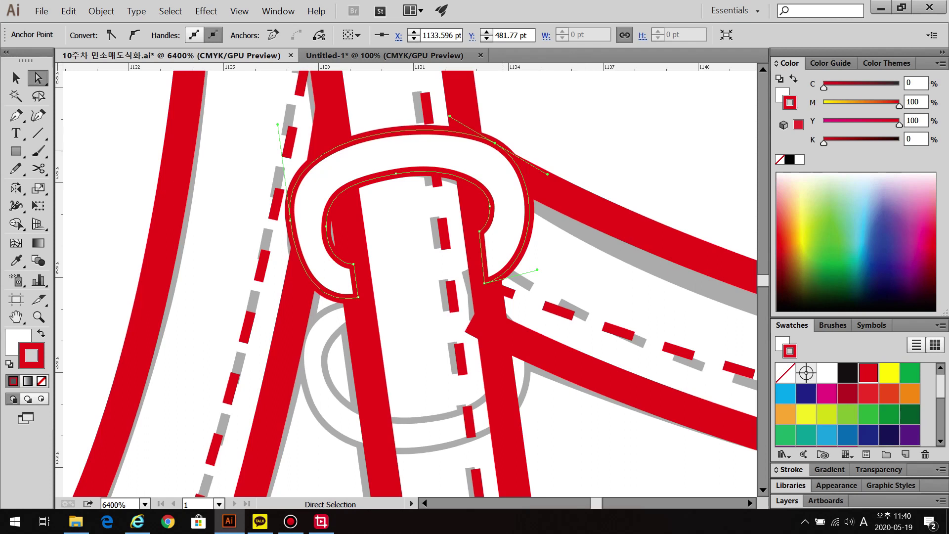
Reflect a copy of the ring shape across the horizontal axis from its lower-left corner to make the lower ring
left_click(16, 78)
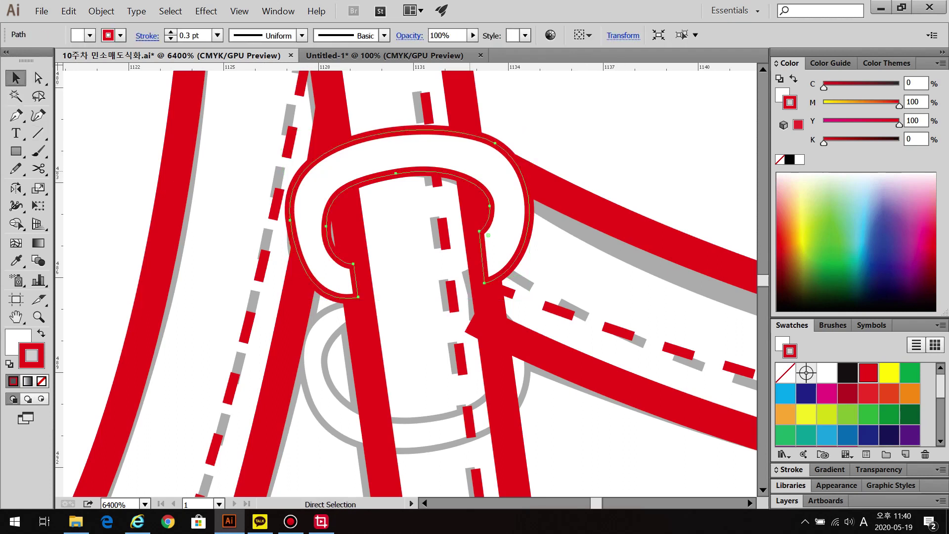
key("o")
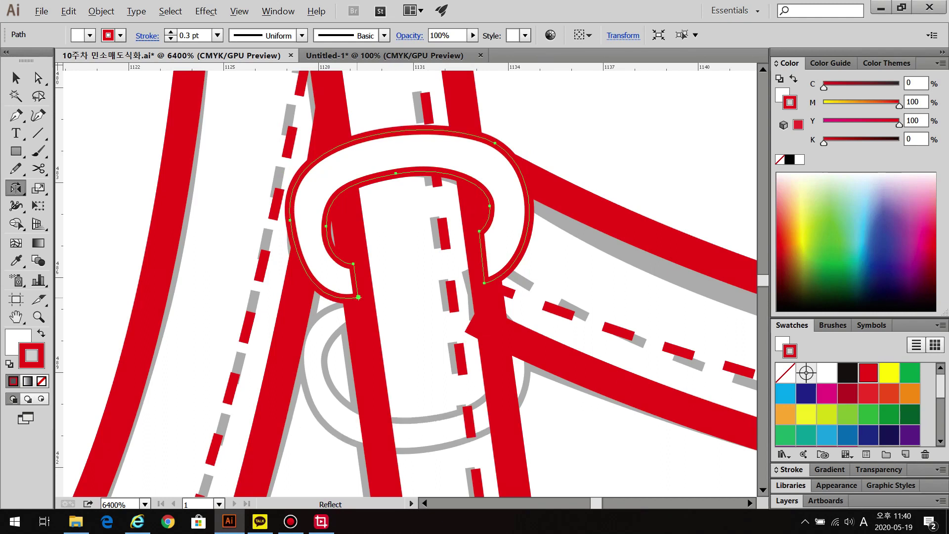
key("Return")
key("alt+p")
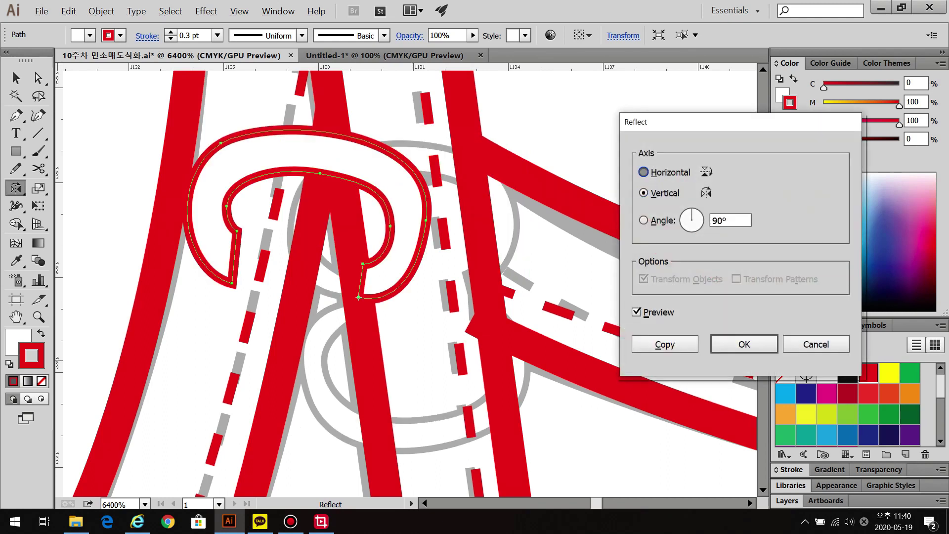
key("alt+h")
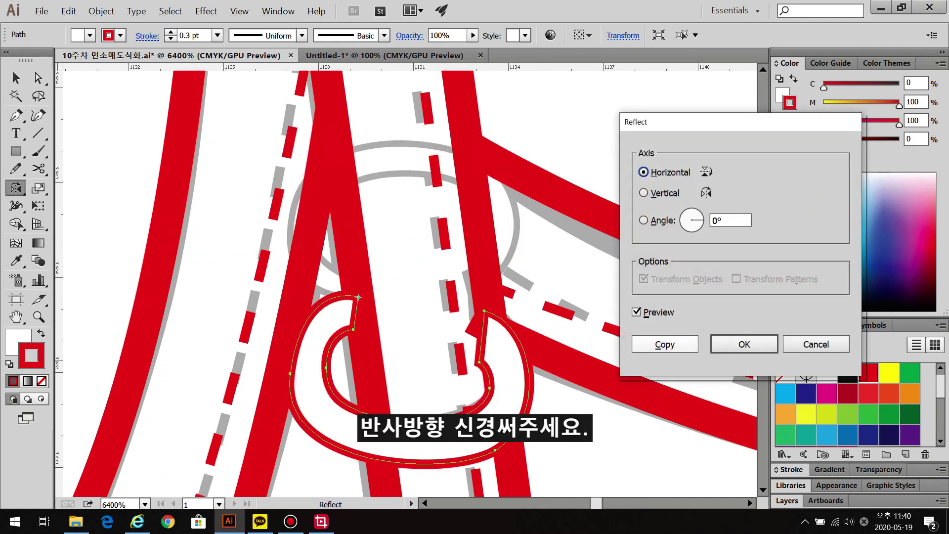
key("alt+c")
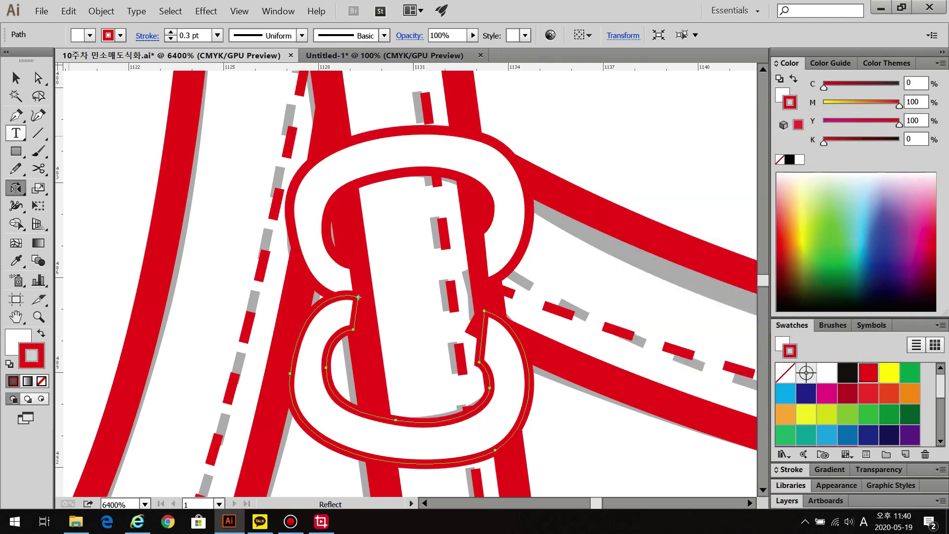
Rotate and position the mirrored ring to fit the lower half of the grey hardware template
key("v")
left_click_drag(536, 289, 514, 272)
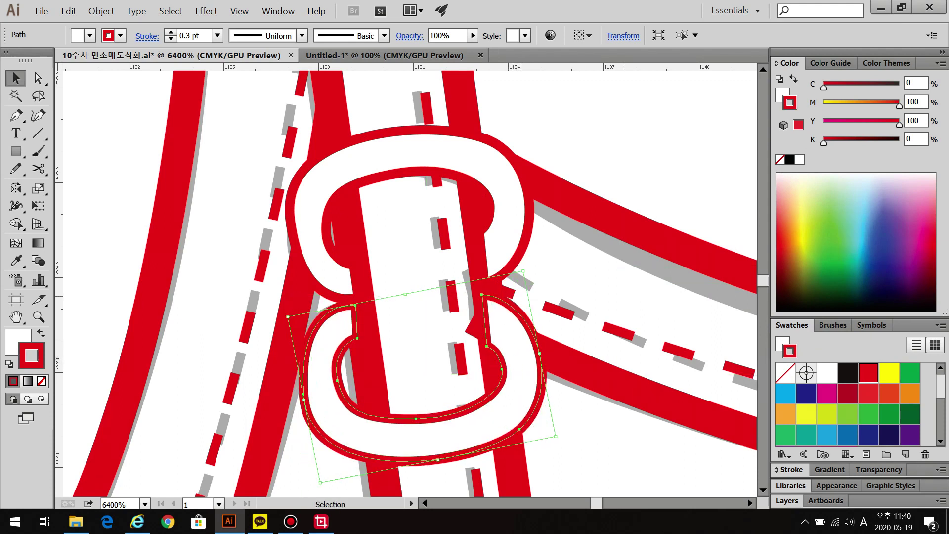
key("ctrl+shift+a")
key("ctrl+z")
Move the strap-side end point of the back neckline's lower outline onto the strap's right edge
key("a")
key("ctrl+shift+a")
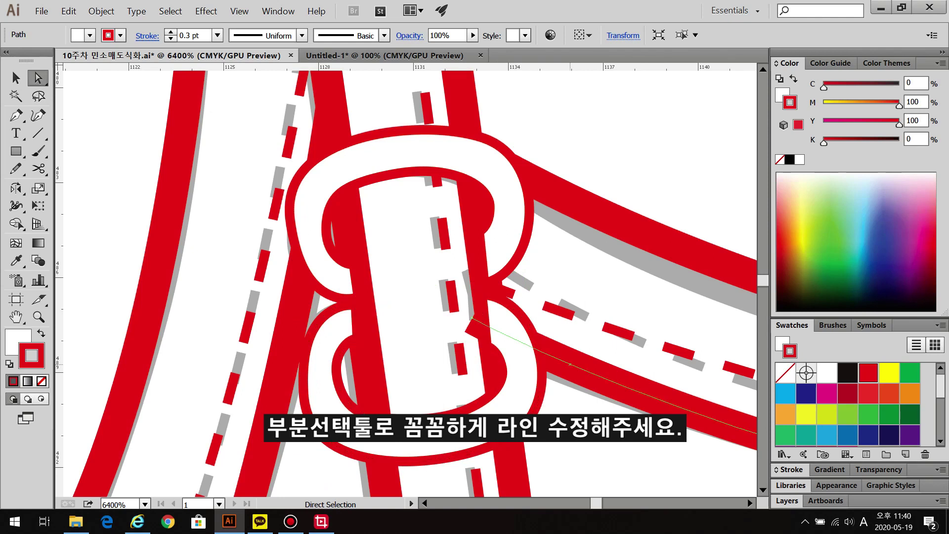
left_click(472, 317)
left_click_drag(472, 317, 484, 324)
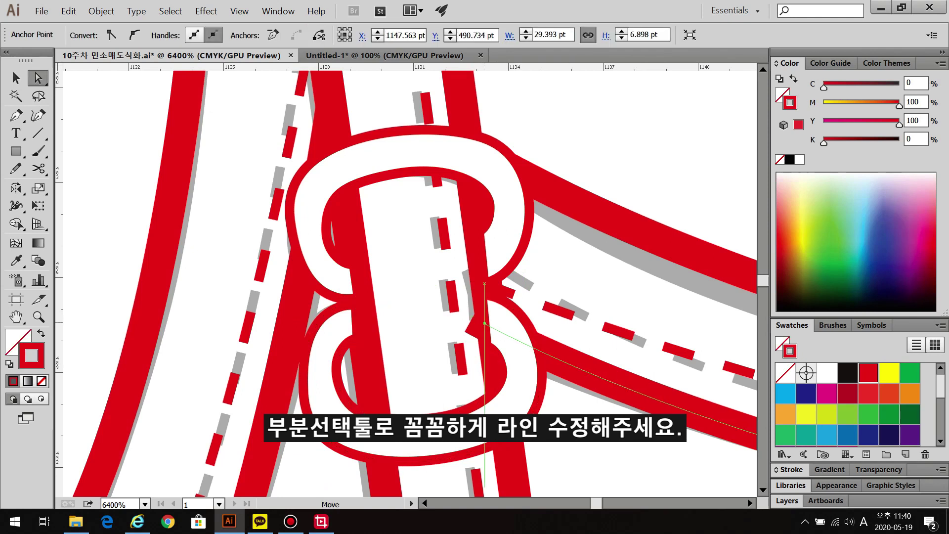
key("ctrl+shift+a")
Trace the left arc of the lower strap slider as an open red path starting and ending at the strap's left edge
key("ctrl+minus")
key("ctrl+minus")
key("ctrl+minus")
key("ctrl+minus")
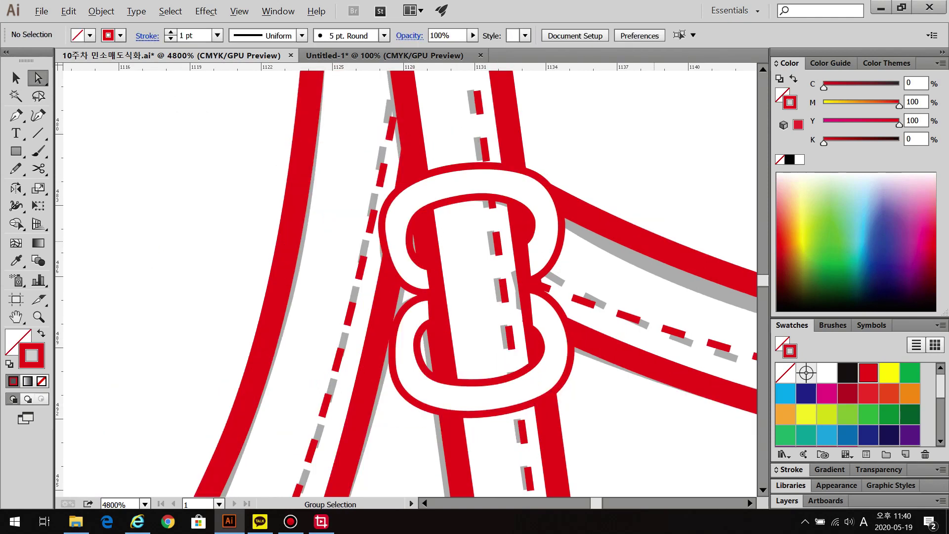
key("ctrl+minus")
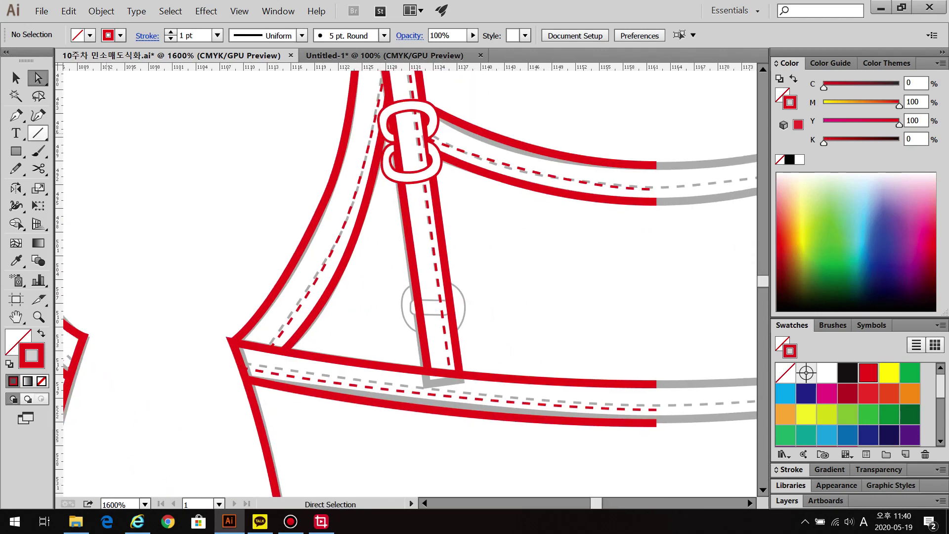
key("p")
key("ctrl+plus")
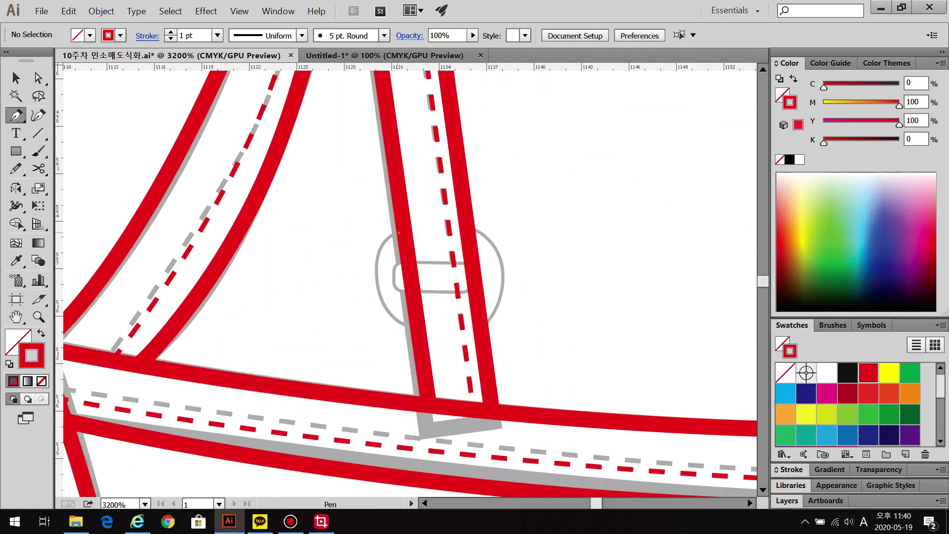
left_click(404, 230)
left_click_drag(376, 275, 379, 311)
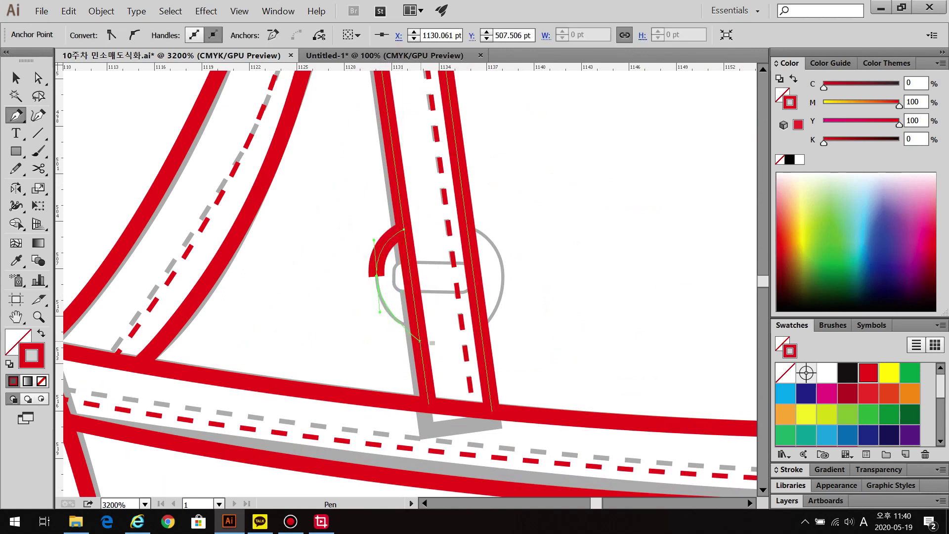
mouse_move(419, 341)
left_mouse_down()
mouse_move(454, 341)
mouse_move(456, 349)
left_mouse_up()
key("ctrl+shift+a")
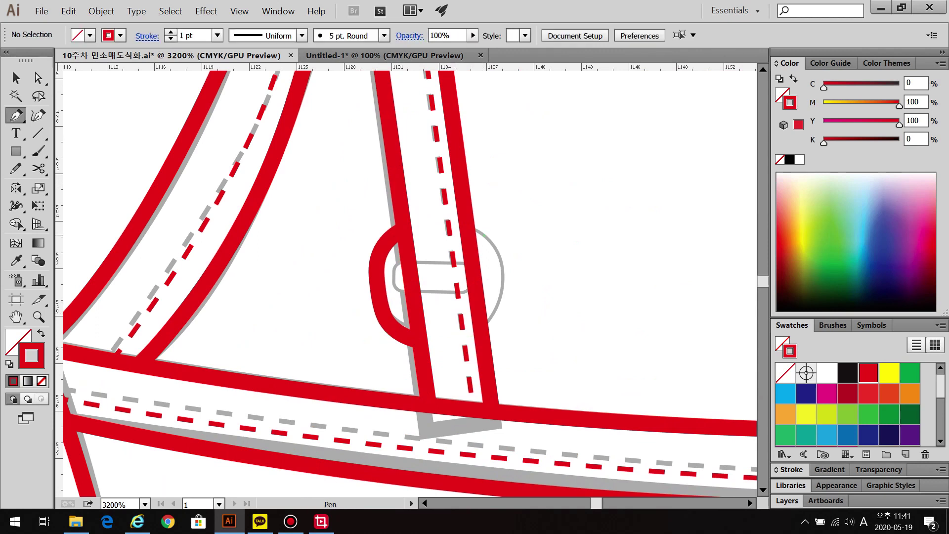
Trace the right arc of the lower strap slider as an open red path starting and ending at the strap's right edge
left_click(466, 221)
left_click(505, 261)
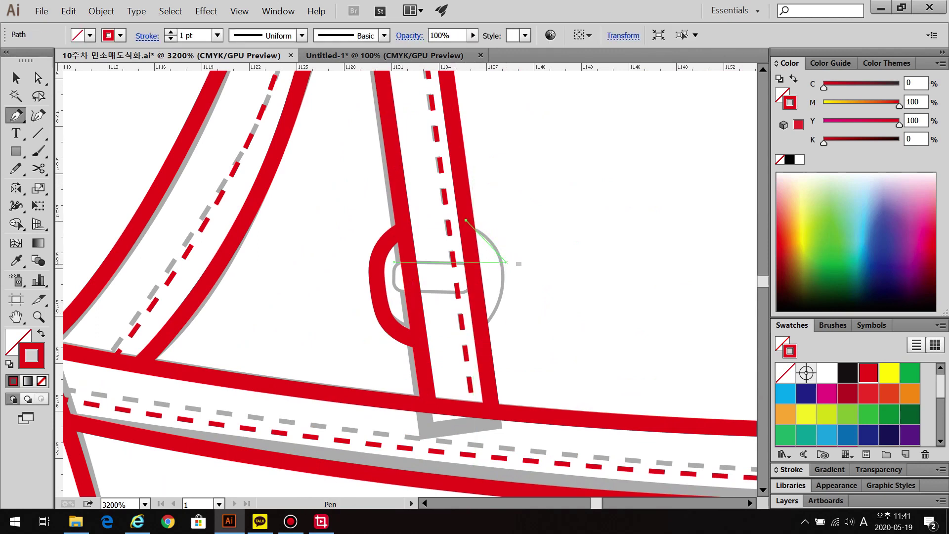
left_click_drag(514, 295, 515, 295)
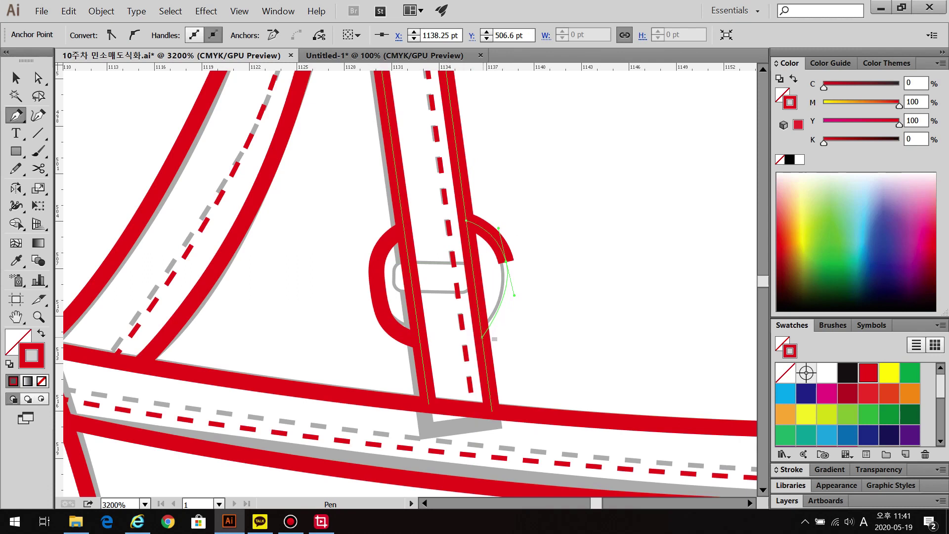
left_click_drag(482, 336, 460, 347)
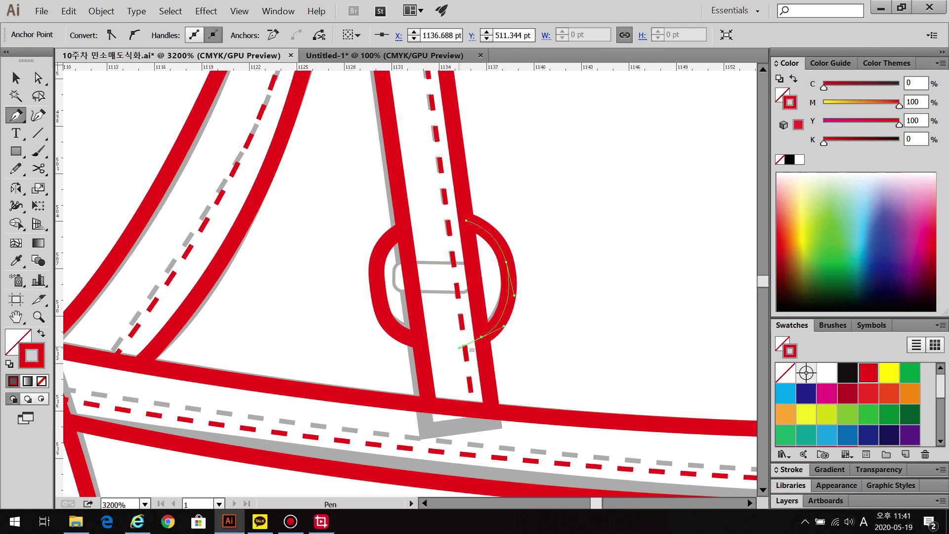
key("ctrl+shift+a")
Draw a horizontal rounded rectangle across the strap as the lower slider's centre bar and fill it white
left_click_drag(16, 151, 74, 182)
left_click_drag(395, 269, 493, 300)
key("v")
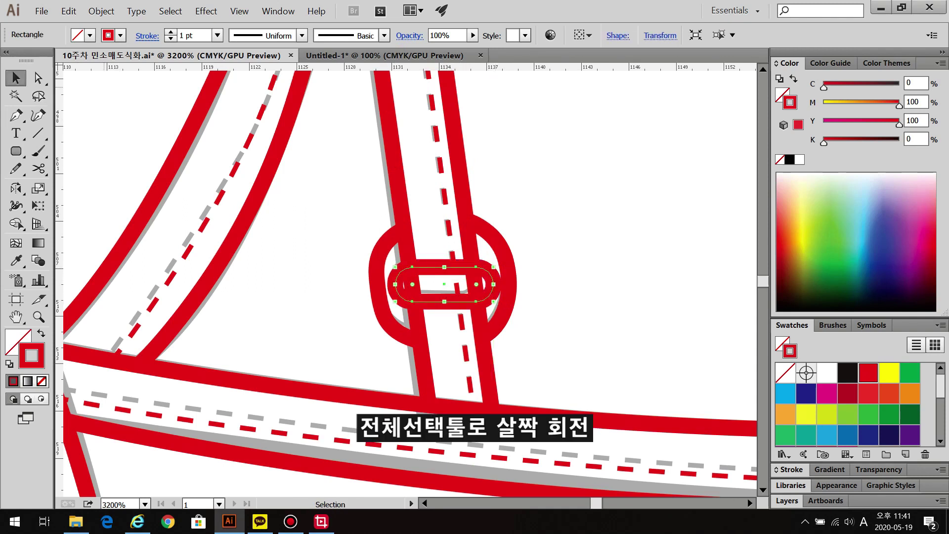
key("x")
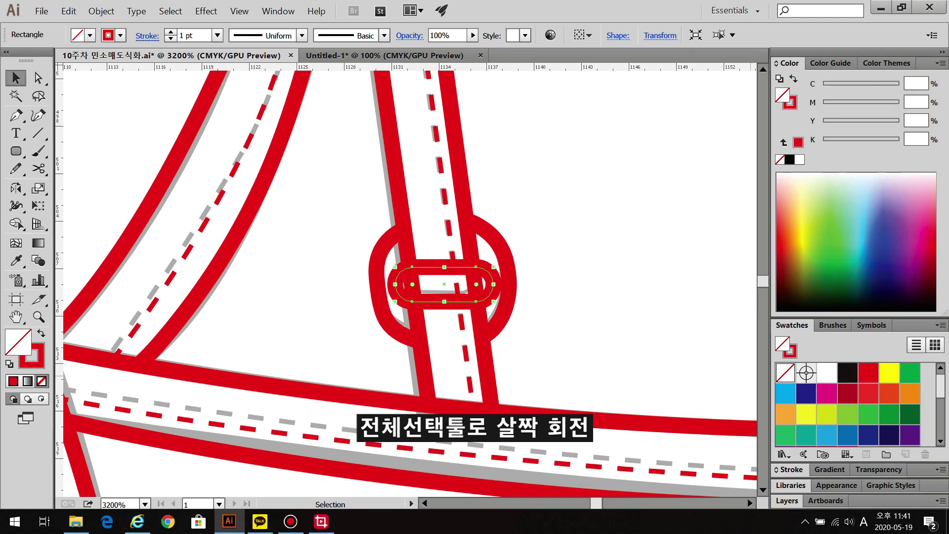
left_click(826, 372)
Shift the slider's centre bar slightly and rotate it clockwise to sit square to the slanted strap
left_click_drag(437, 286, 436, 286)
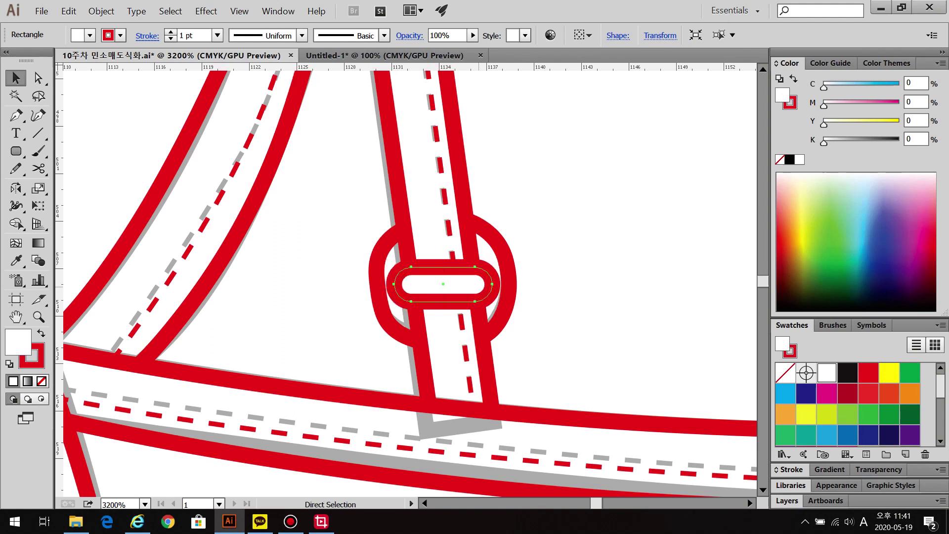
mouse_move(443, 285)
left_mouse_down()
mouse_move(456, 338)
mouse_move(441, 280)
left_mouse_up()
key("ctrl+shift+a")
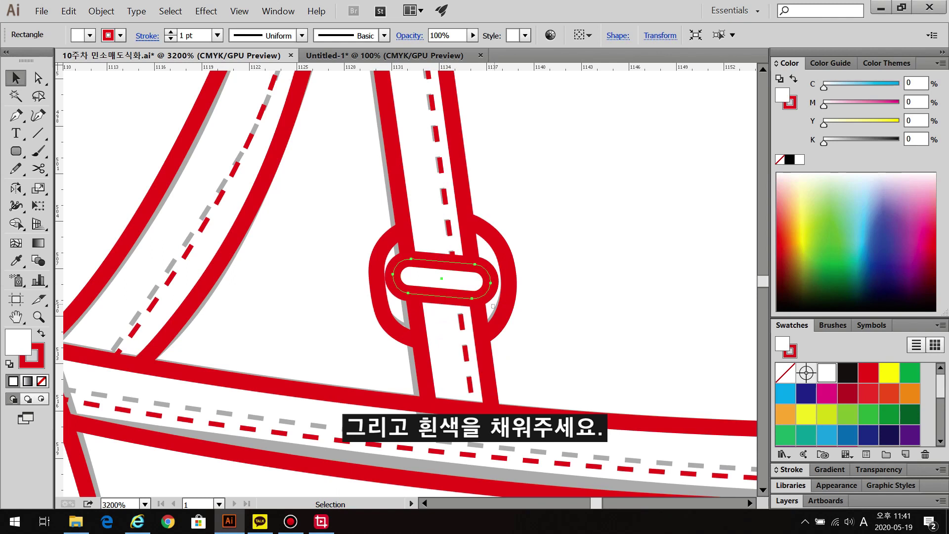
key("ctrl+shift+a")
key("ctrl+shift+a")
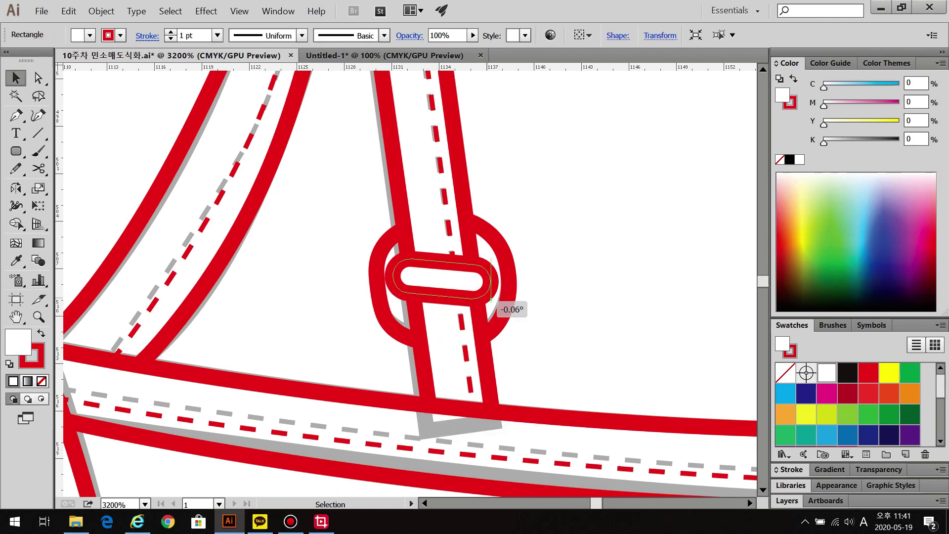
key("ctrl+shift+a")
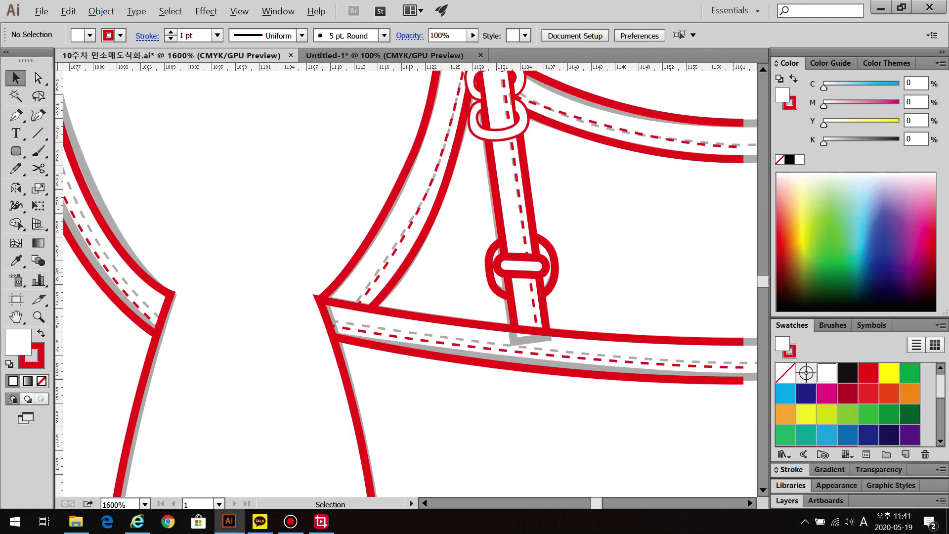
Set the stroke weight of the lower slider's bar and both side arcs to 0.3 pt
key("ctrl+minus")
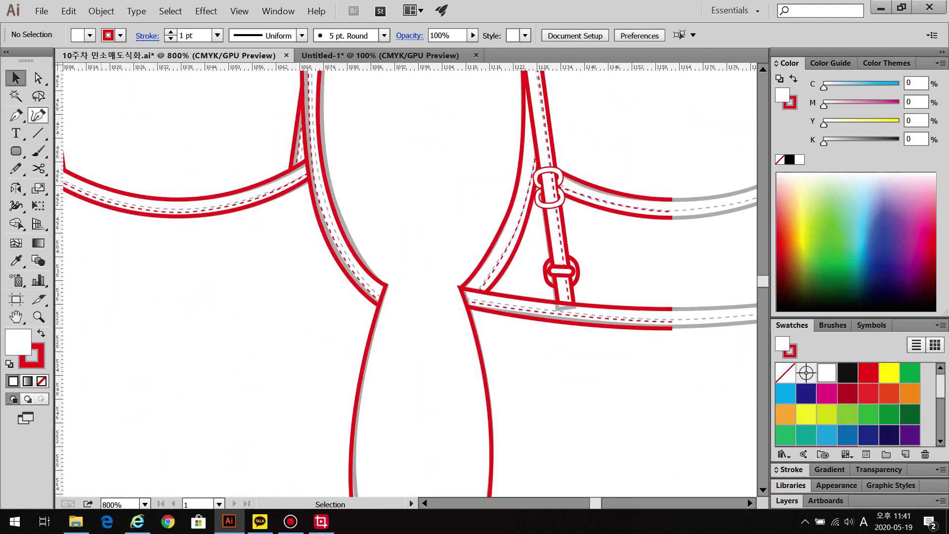
scroll(637, 295, "up", 2)
left_click(504, 255)
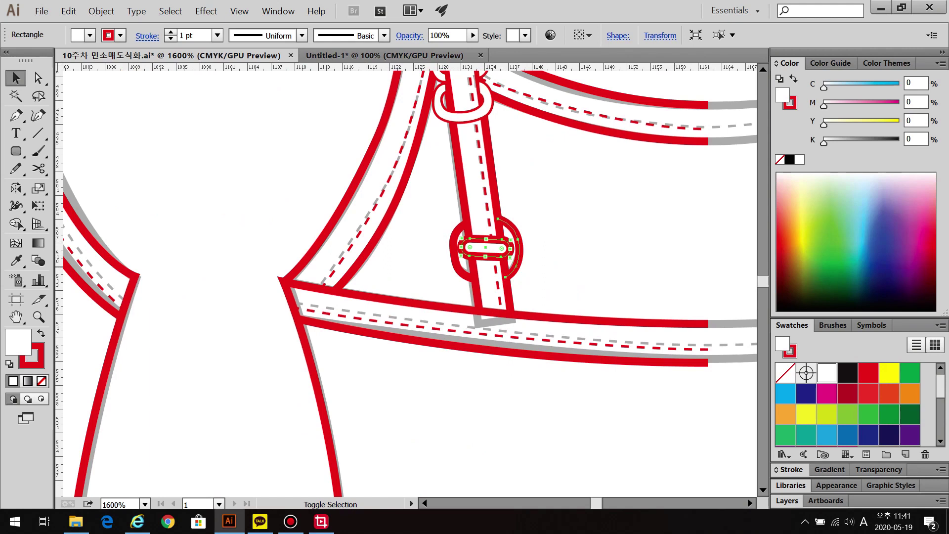
left_click(516, 265, "shift")
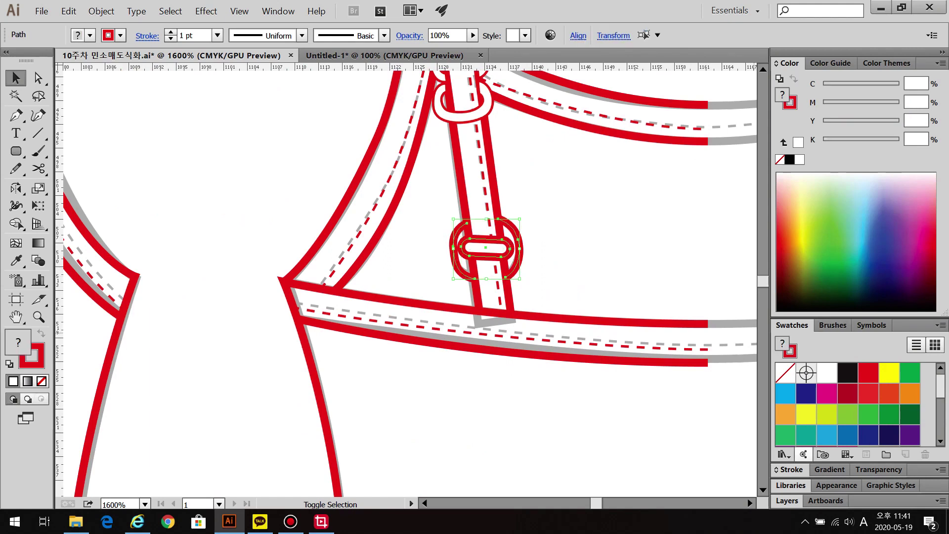
left_click(792, 469)
type("0")
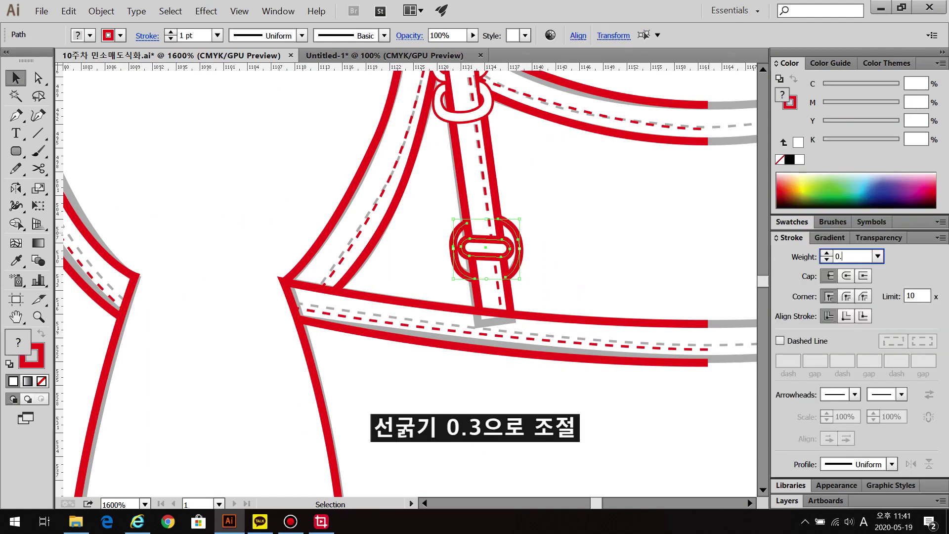
type(".3")
key("Return")
key("ctrl+shift+a")
Reflect a copy of the whole left half of the back view across the vertical axis at the garment's centre
key("ctrl+minus")
key("ctrl+minus")
key("ctrl+minus")
key("ctrl+minus")
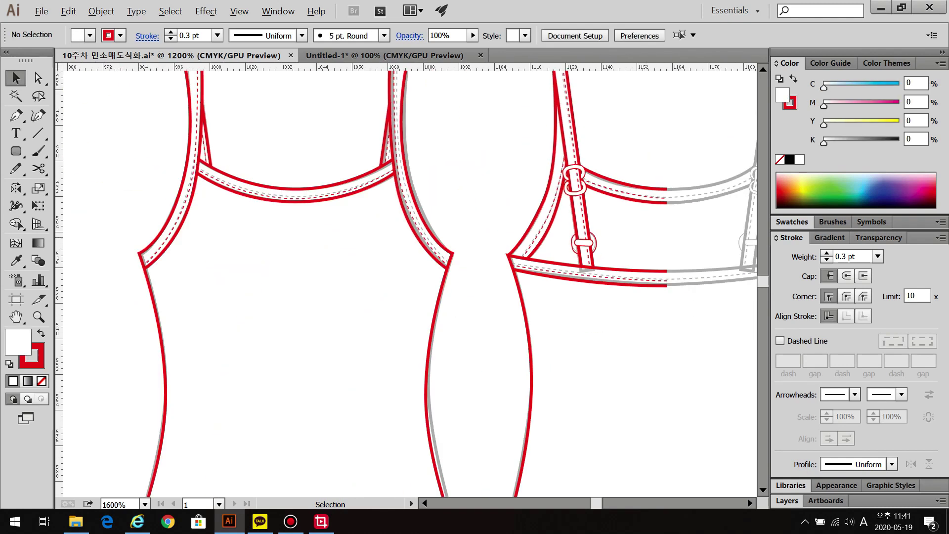
left_click_drag(445, 248, 350, 227)
left_click_drag(471, 83, 603, 414)
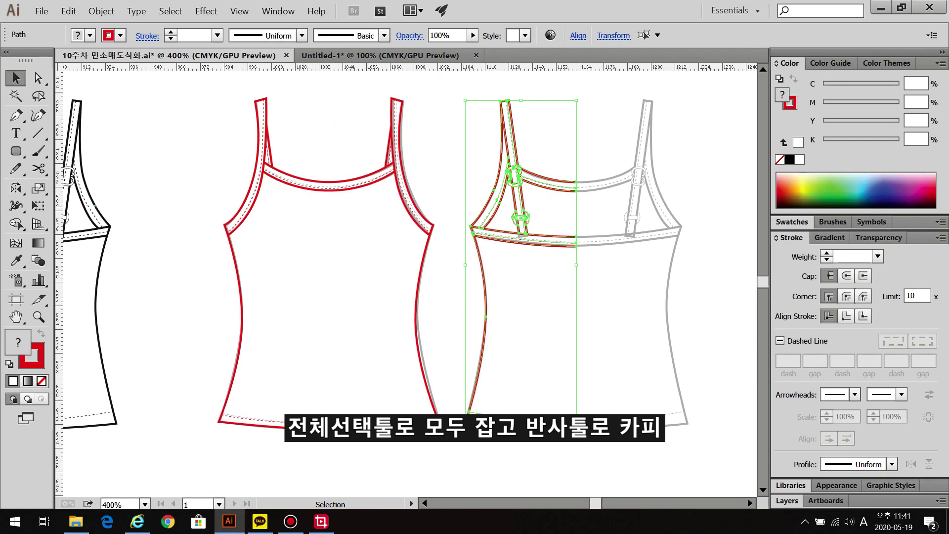
key("o")
left_click(514, 181, "alt")
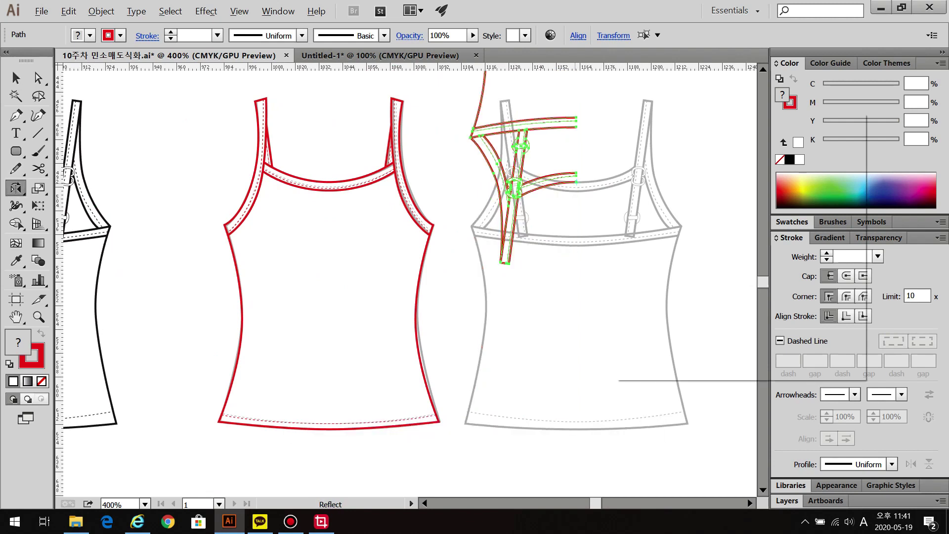
left_click(643, 192)
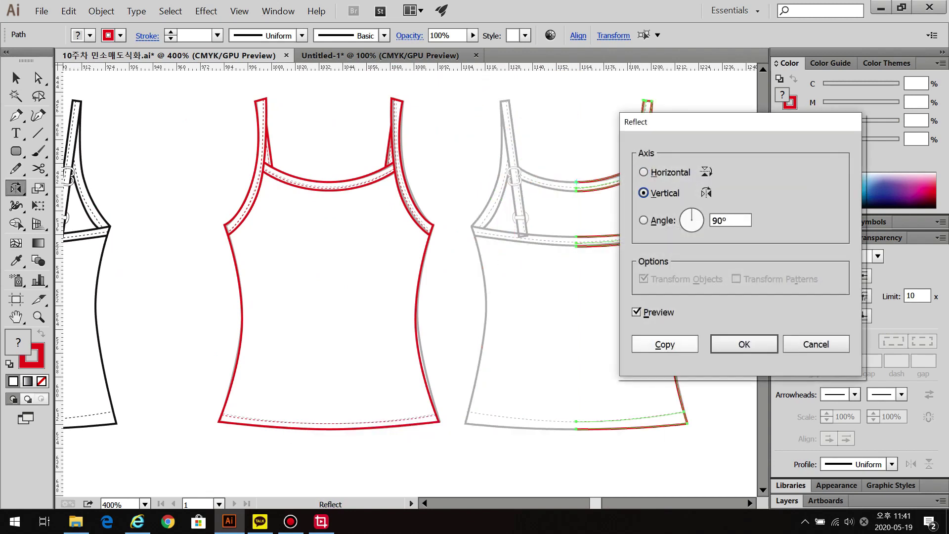
left_click(665, 344)
key("v")
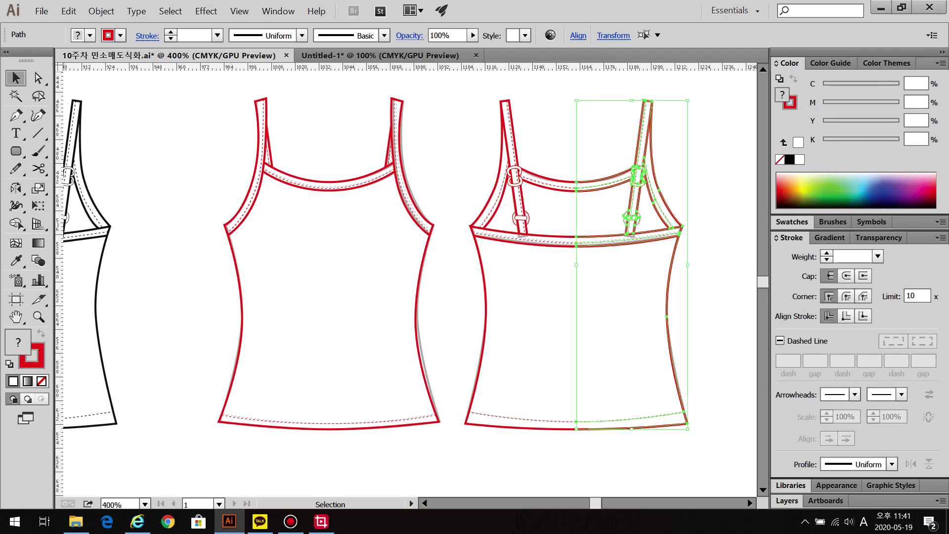
key("ctrl+shift+a")
Join the left and right halves of the back neckline's upper outline, dashed stitching and lower outline at the centre
key("a")
scroll(640, 163, "up", 4)
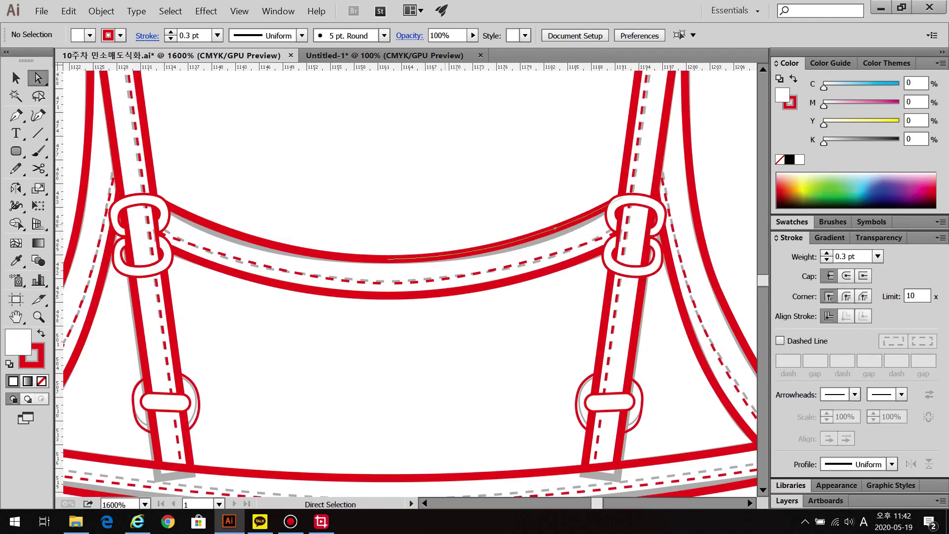
left_click_drag(166, 195, 623, 261)
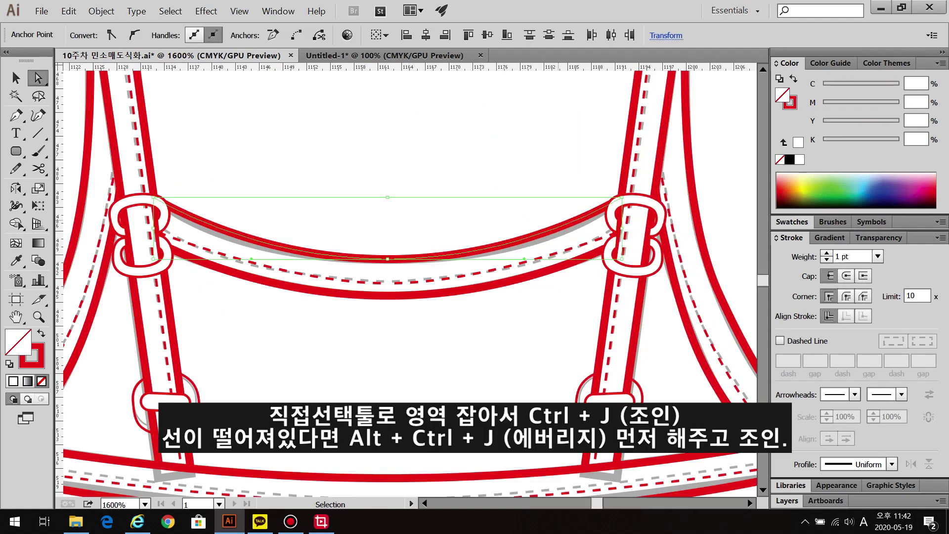
key("ctrl+j")
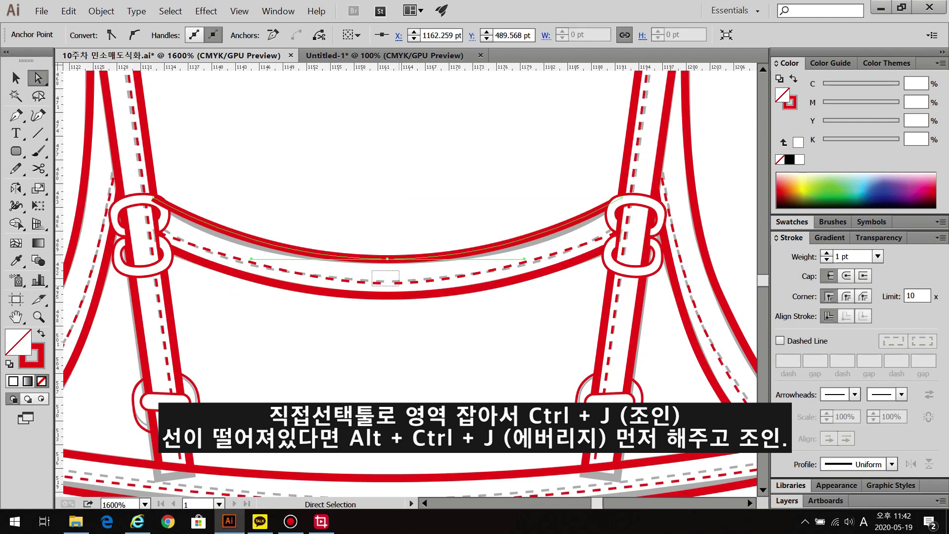
left_click_drag(399, 285, 403, 289)
key("ctrl+j")
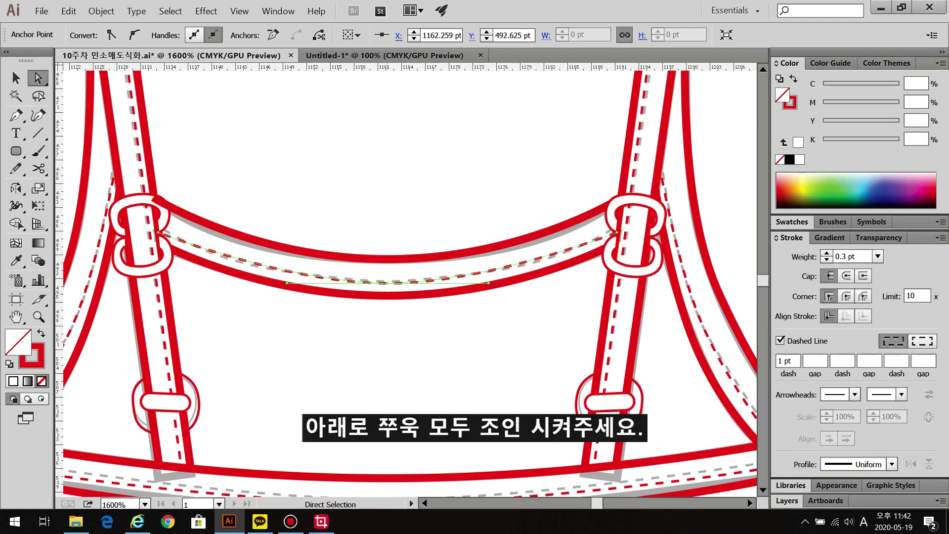
left_click_drag(383, 290, 430, 153)
key("ctrl+j")
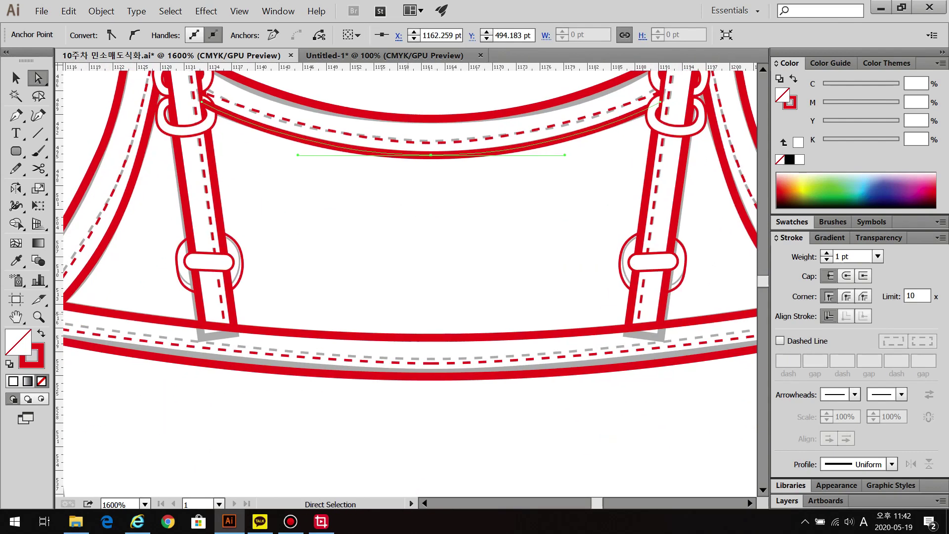
Join the left and right halves of the back band's outlines and stitching and of the hem lines at the centre
left_click_drag(424, 330, 438, 344)
key("ctrl+j")
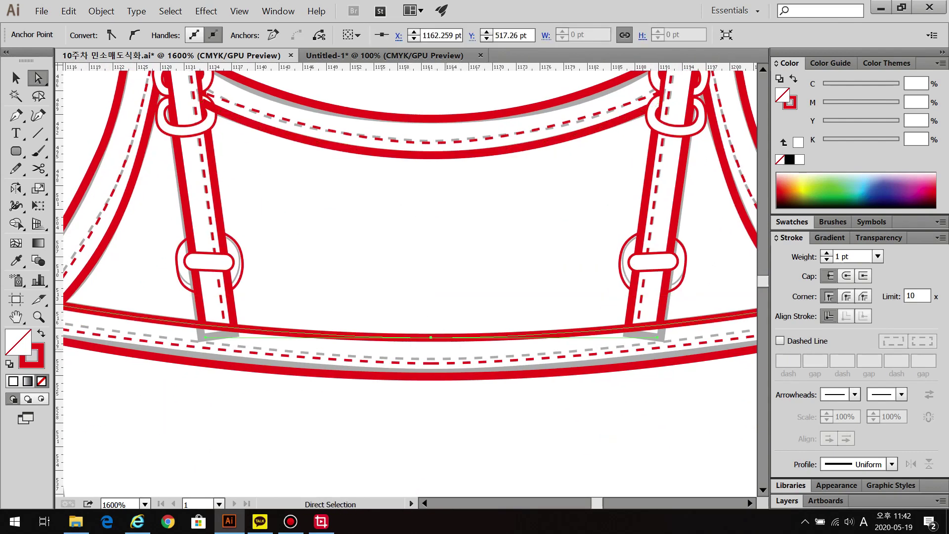
left_click_drag(419, 353, 460, 402)
key("ctrl+plus")
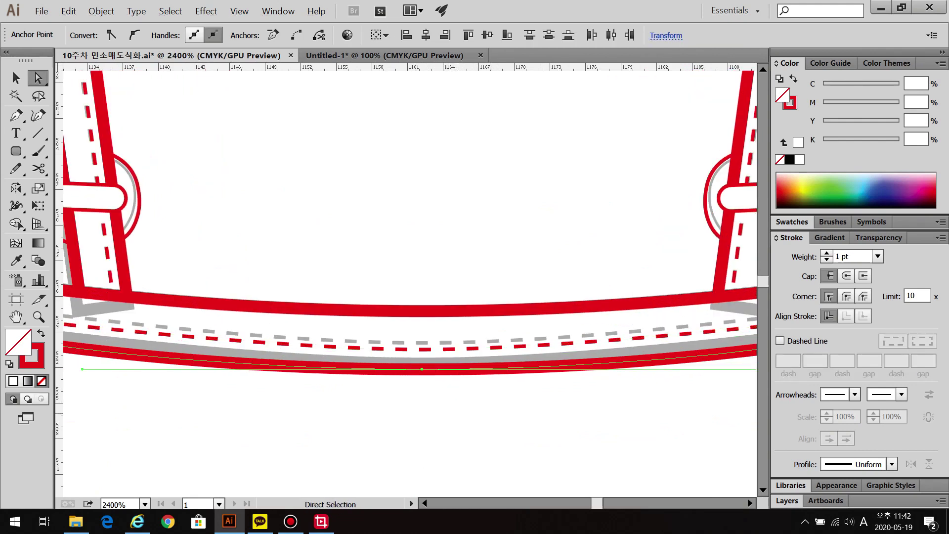
scroll(494, 345, "down", 8)
scroll(494, 346, "up", 7)
mouse_move(431, 309)
left_mouse_down()
mouse_move(480, 339)
mouse_move(492, 392)
left_mouse_up()
key("ctrl+shift+a")
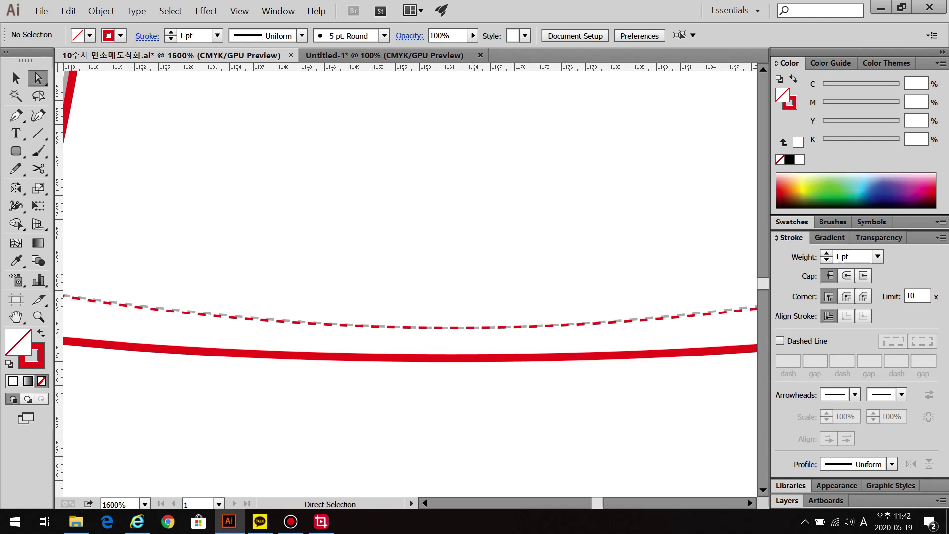
Change the stroke colour of all red front and back camisole paths to blue 1F33EA
key("ctrl+minus")
key("ctrl+minus")
key("ctrl+minus")
key("ctrl+minus")
key("ctrl+minus")
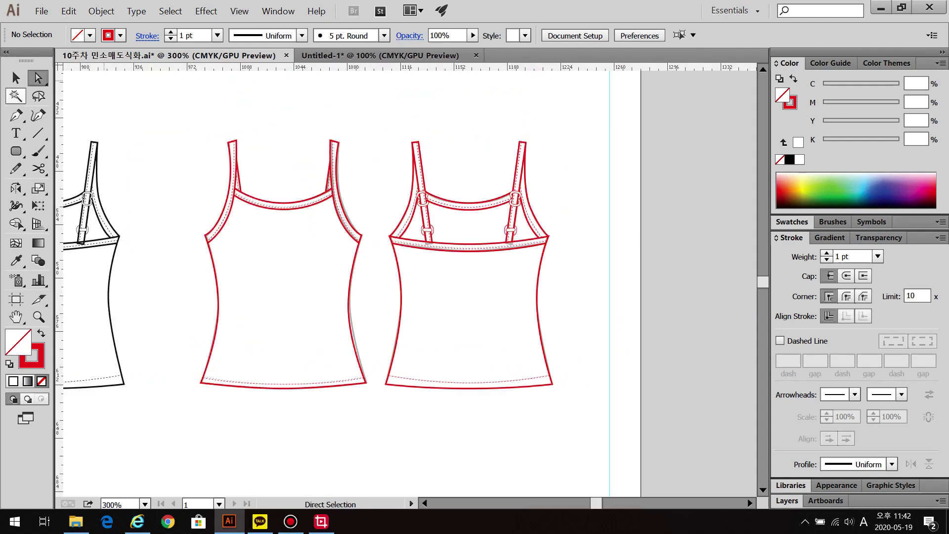
left_click(15, 78)
left_click_drag(181, 107, 575, 420)
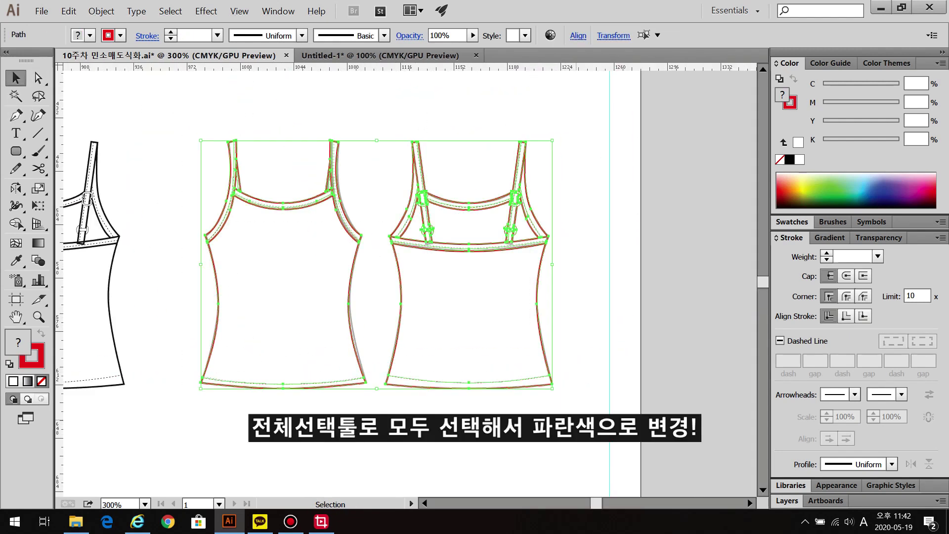
double_click(31, 354)
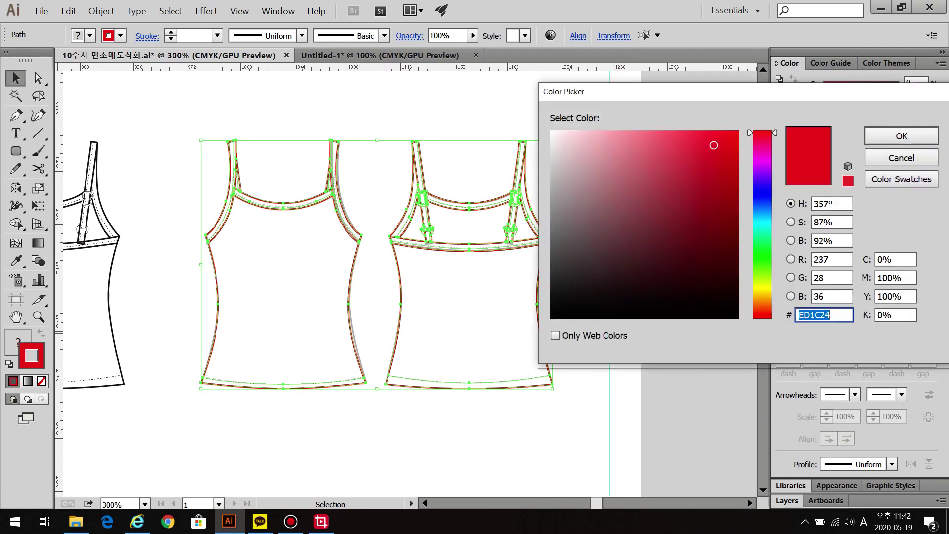
type("2E3192")
key("Return")
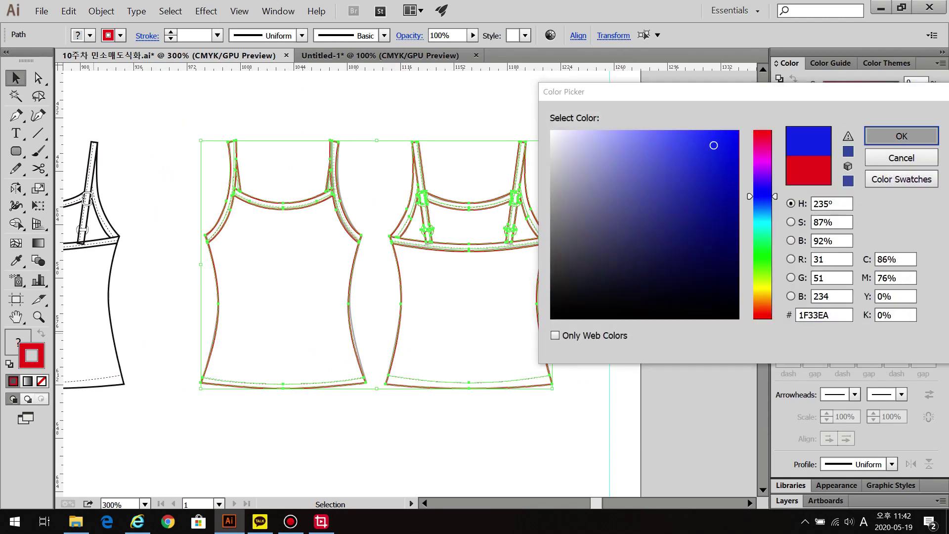
key("ctrl+shift+a")
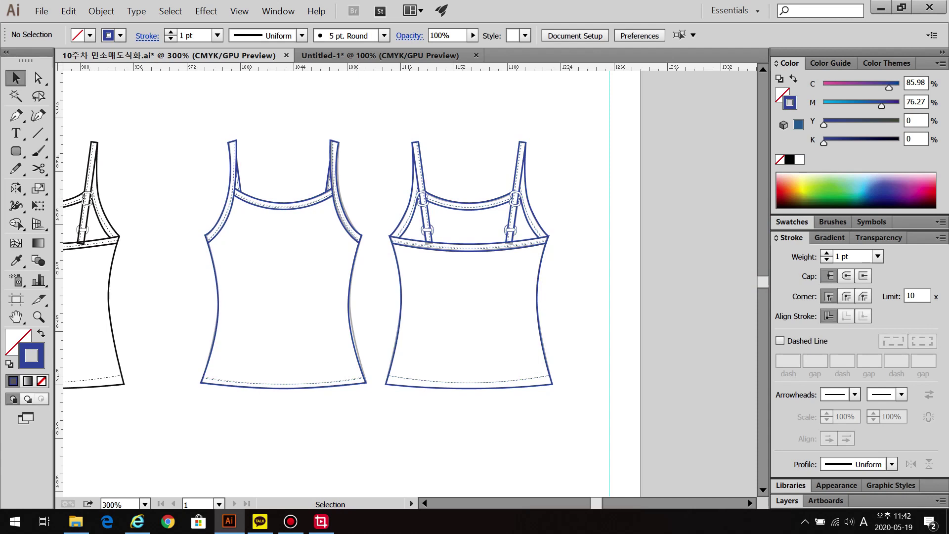
Place a copy of the blue front and back camisole sketches on the empty canvas beside the artboard, without the grey templates
key("ctrl+minus")
key("ctrl+minus")
key("ctrl+minus")
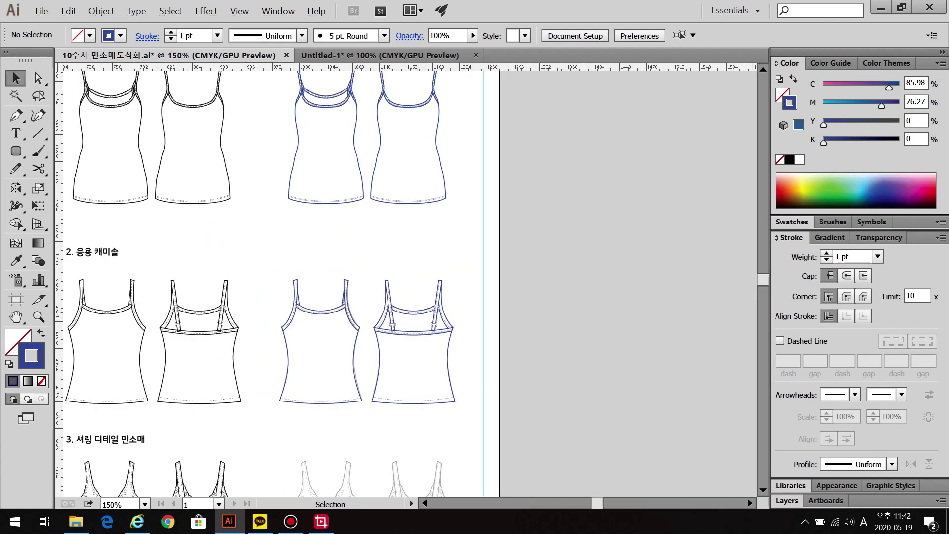
key("ctrl+minus")
left_click_drag(297, 297, 323, 240)
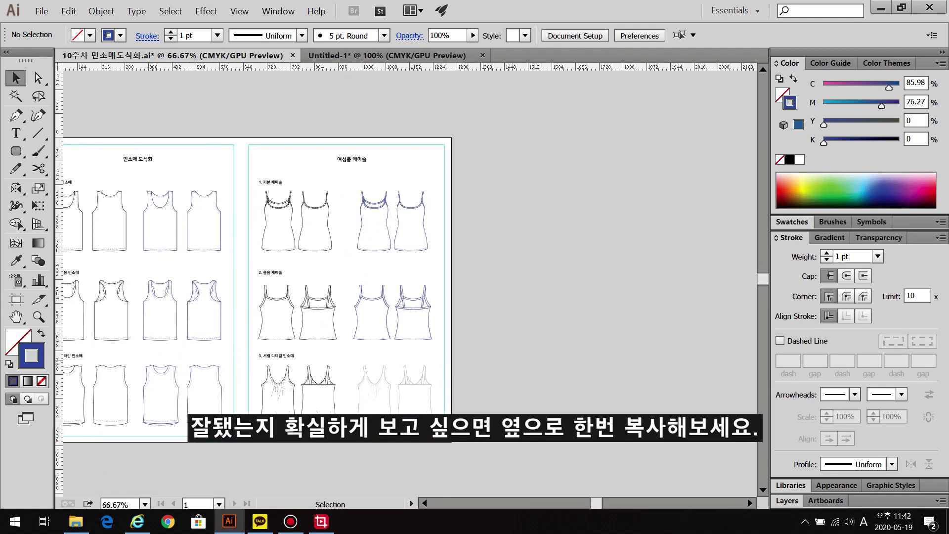
left_click_drag(345, 273, 443, 353)
key("ctrl+plus")
key("ctrl+plus")
key("ctrl+plus")
key("ctrl+plus")
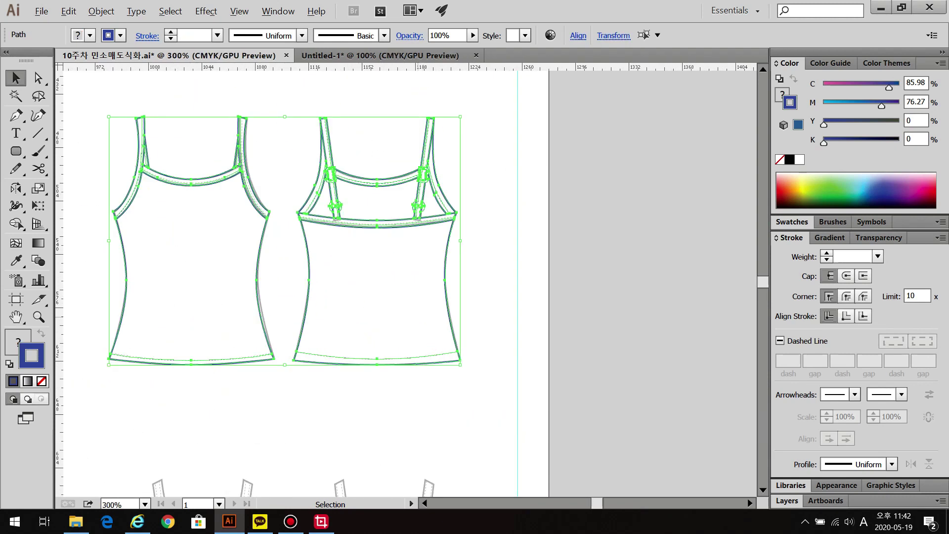
left_click_drag(399, 357, 596, 352)
left_click_drag(85, 95, 483, 420)
left_click_drag(257, 280, 483, 308)
key("ctrl+shift+a")
key("ctrl+plus")
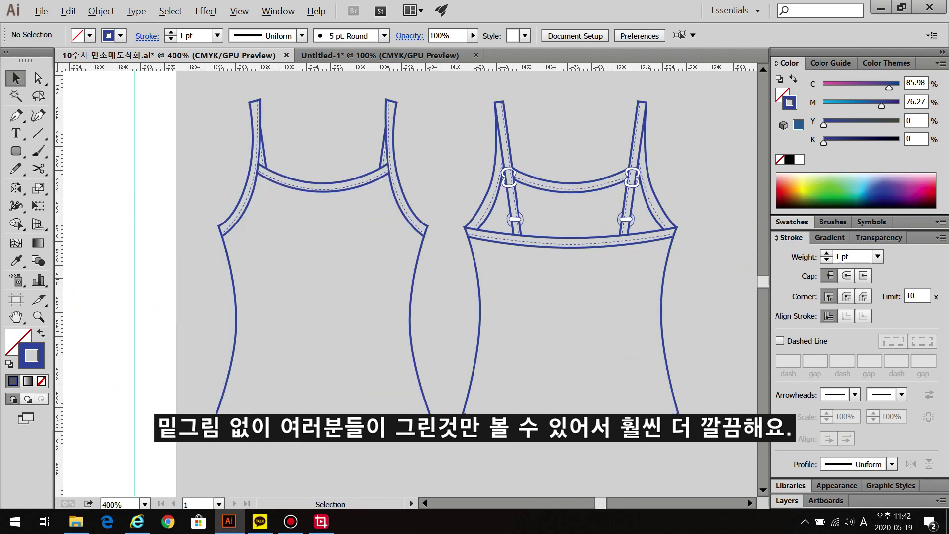
Bring the upper and lower rings on the copied back view's left strap to the front, above the neckline outline
key("ctrl+plus")
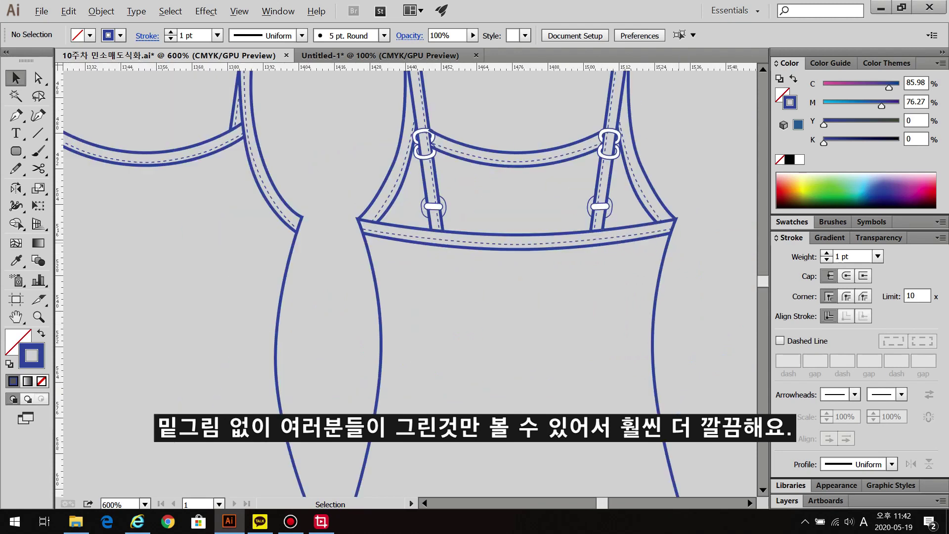
key("ctrl+plus")
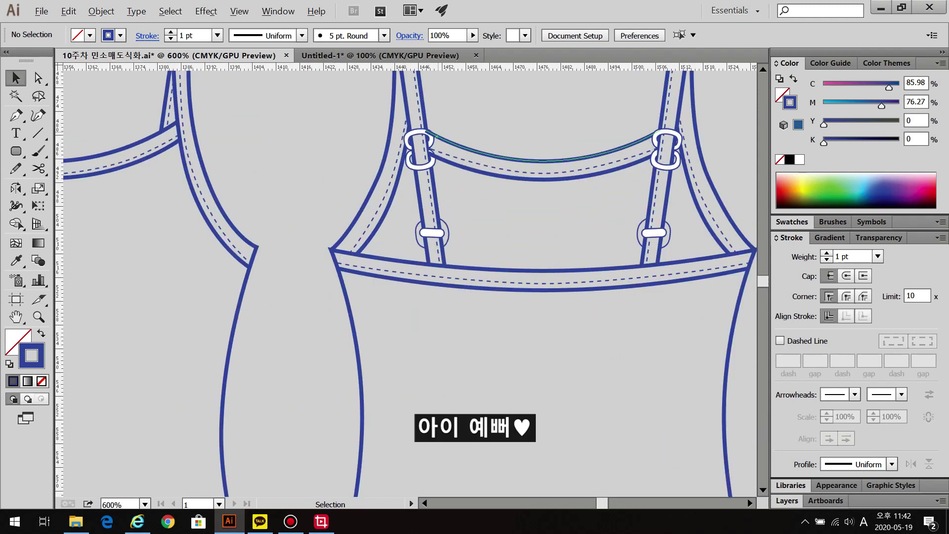
key("ctrl+plus")
key("ctrl+plus")
key("ctrl+plus")
left_click_drag(395, 247, 396, 344)
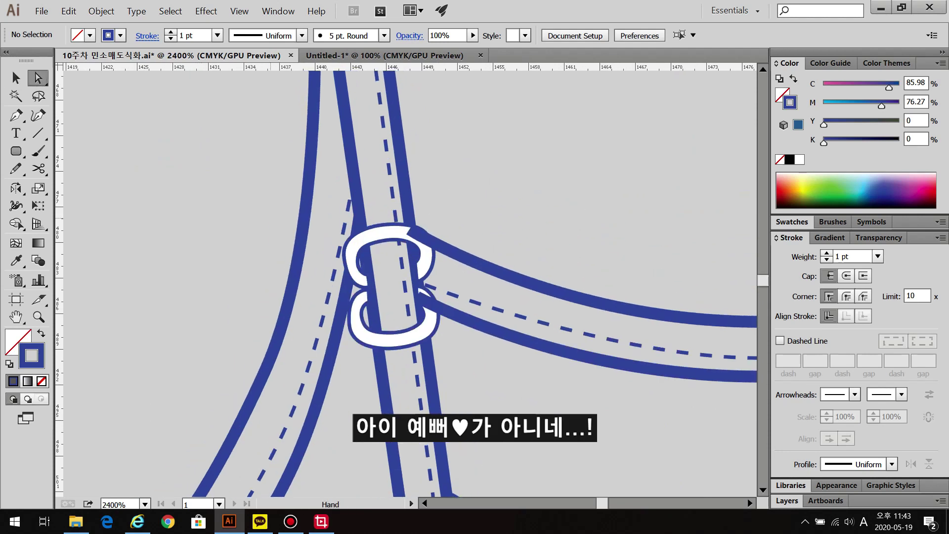
left_click(411, 230)
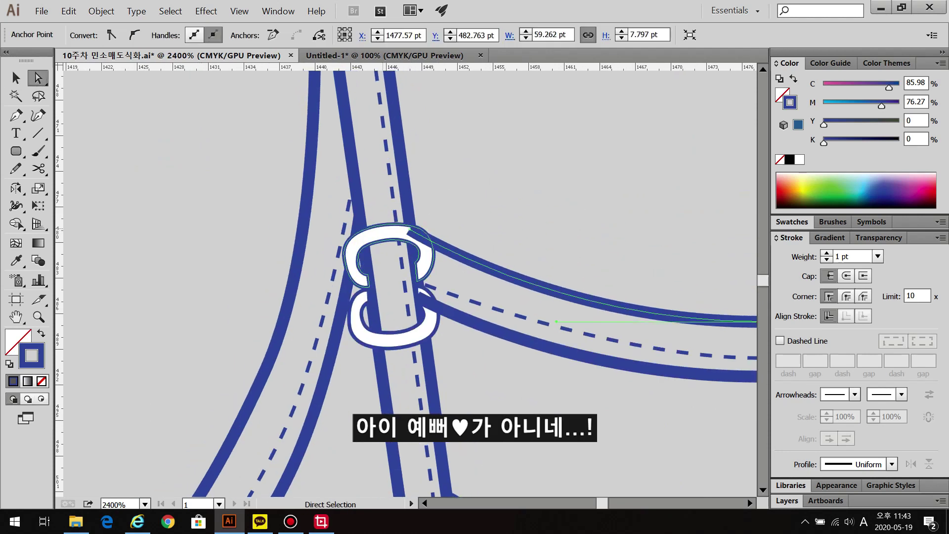
left_click(388, 233)
key("ctrl+shift+bracketright")
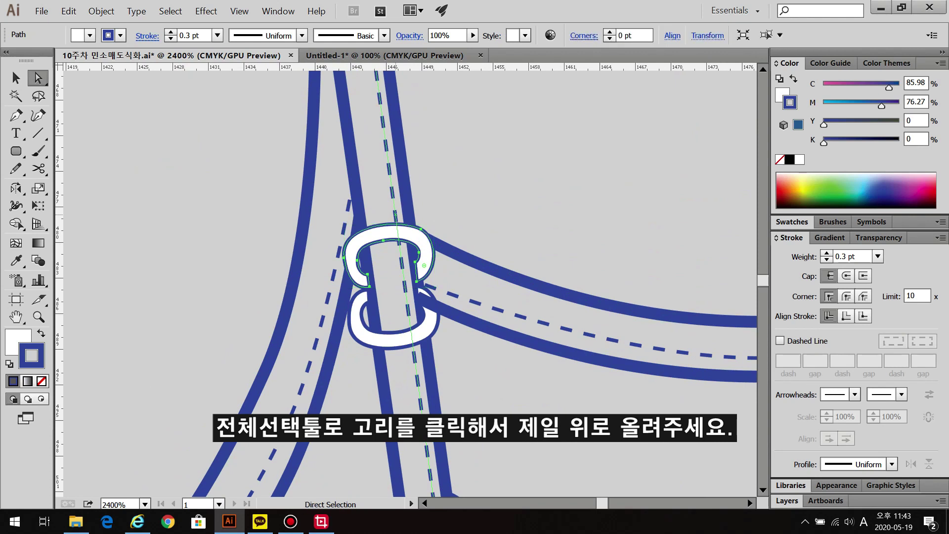
left_click(390, 339)
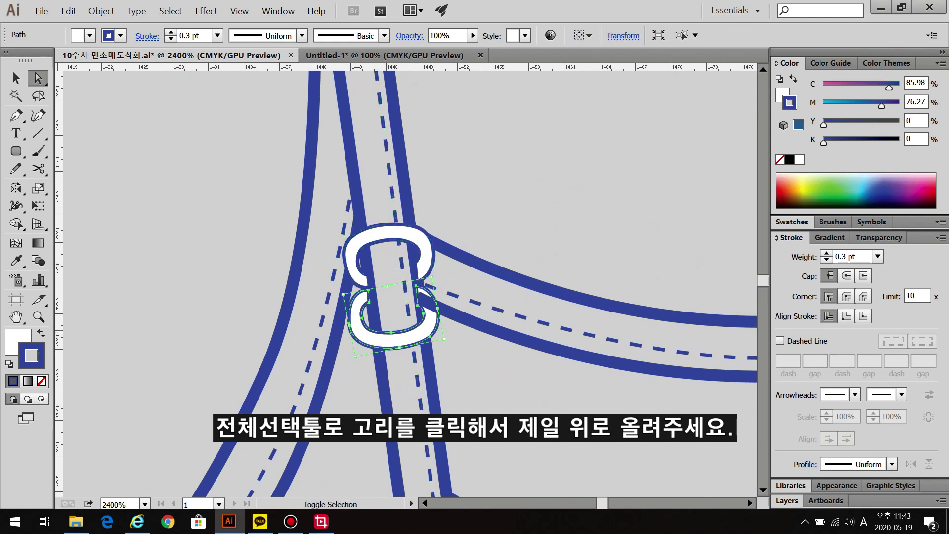
key("ctrl+shift+bracketright")
key("ctrl+shift+a")
Replace the blue front and back camisole sketches on the artboard with the corrected copies, aligned over the grey templates
scroll(470, 242, "down", 4)
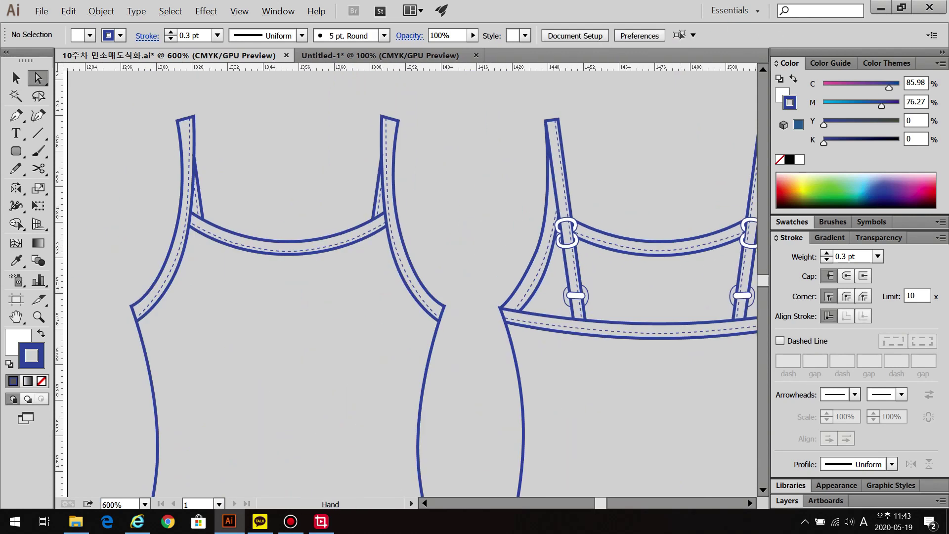
scroll(628, 296, "up", 2)
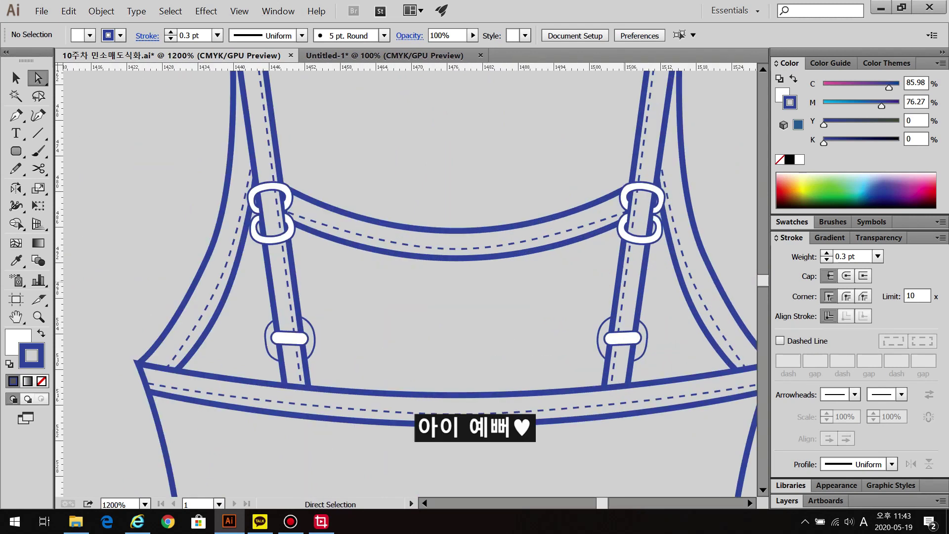
scroll(573, 214, "down", 5)
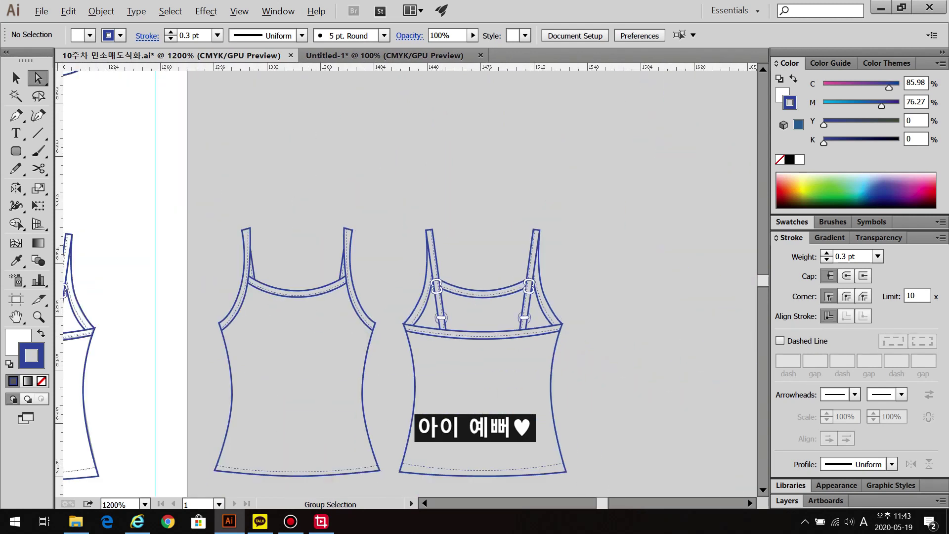
key("ctrl+minus")
key("ctrl+minus")
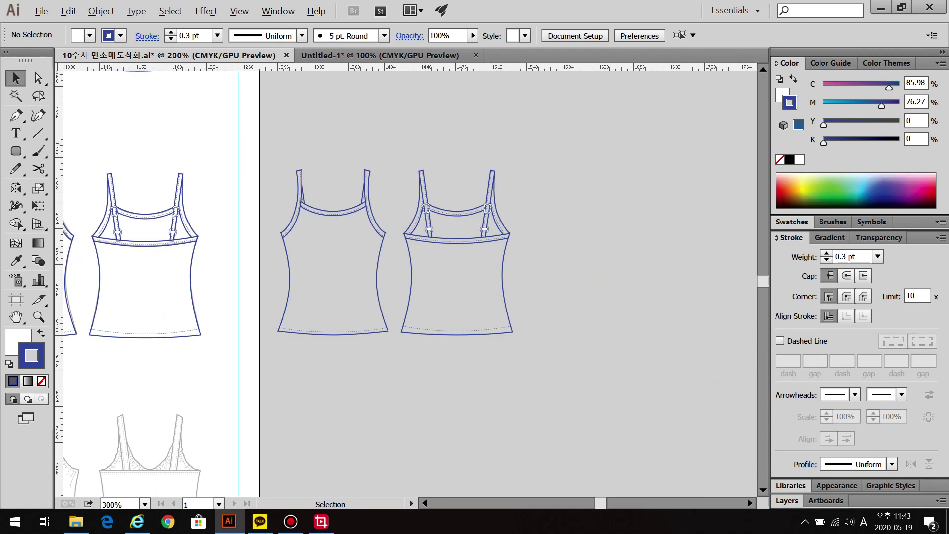
left_click_drag(275, 173, 488, 331)
key("Delete")
left_click_drag(487, 150, 717, 316)
left_click_drag(564, 253, 326, 253)
scroll(468, 246, "up", 5)
left_click_drag(435, 216, 452, 228)
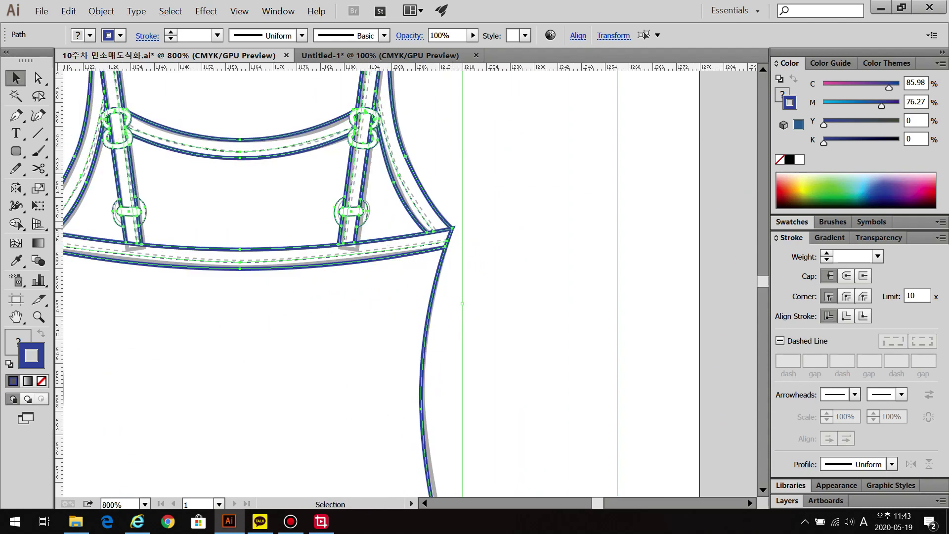
scroll(443, 228, "down", 2)
scroll(371, 277, "left", 5)
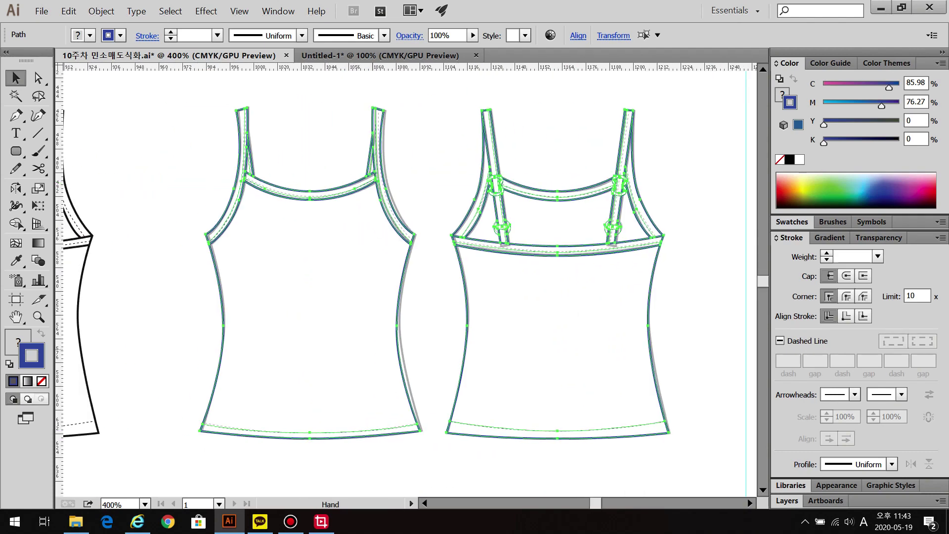
scroll(371, 277, "up", 1)
left_click_drag(137, 253, 143, 253)
Delete the leftover camisole sketches on the canvas beside the artboard
key("ctrl+minus")
key("ctrl+minus")
key("ctrl+minus")
key("ctrl+minus")
key("ctrl+shift+a")
scroll(411, 282, "right", 3)
left_click_drag(700, 295, 700, 295)
key("Delete")
Examine the black shirring-detail camisole reference, front and back, at the gathered neckline, armholes and hem band
left_click_drag(593, 296, 682, 149)
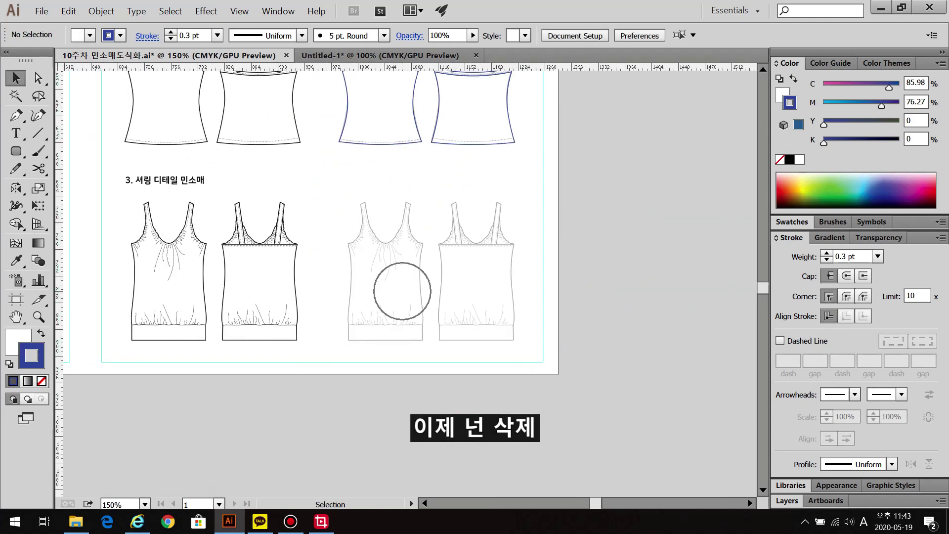
scroll(169, 286, "up", 3)
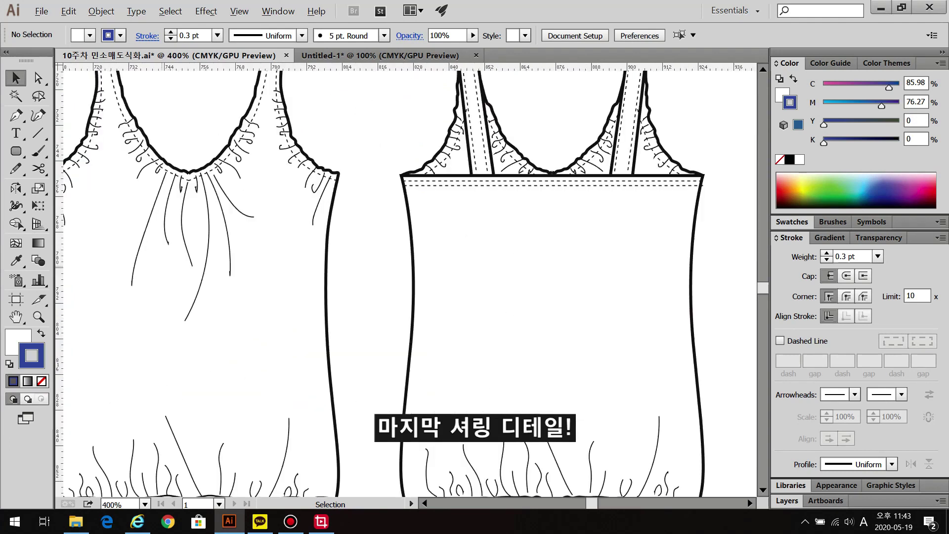
scroll(410, 282, "up", 3)
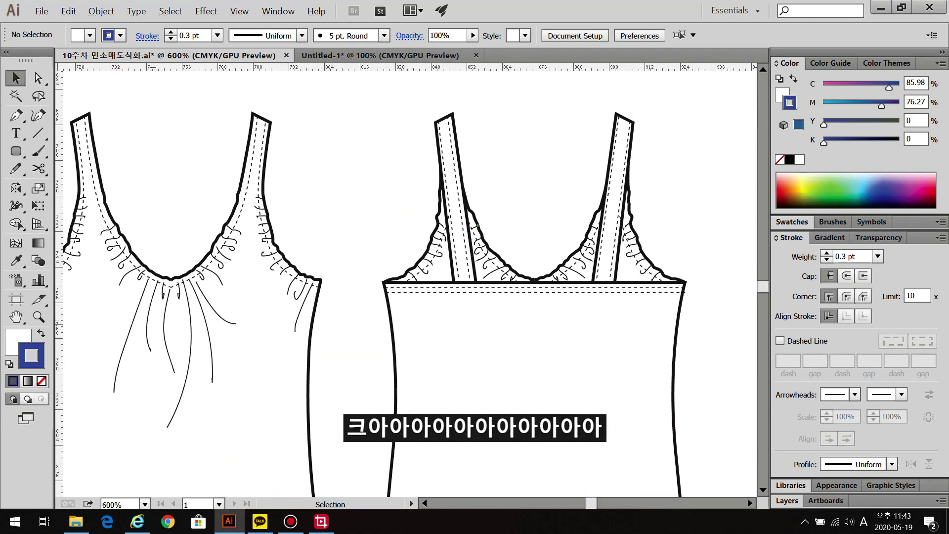
scroll(410, 282, "left", 3)
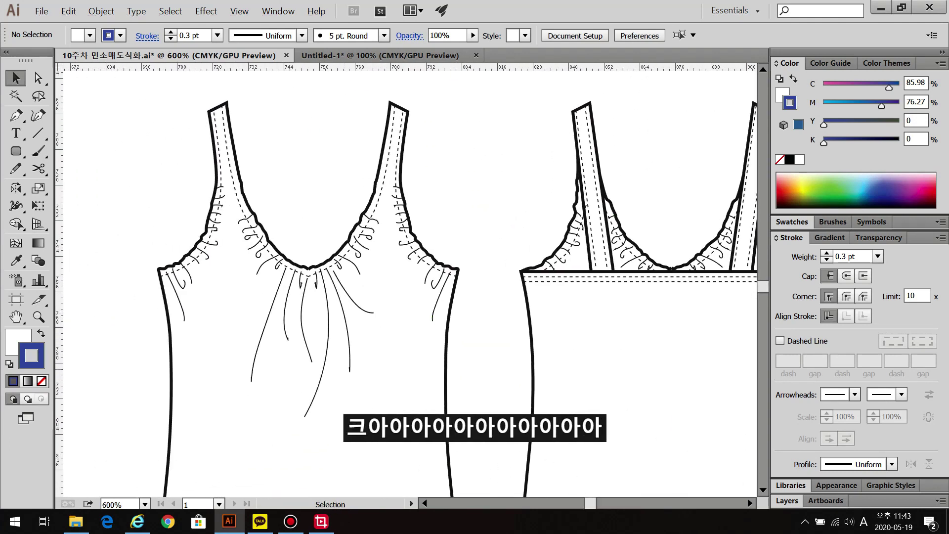
key("space")
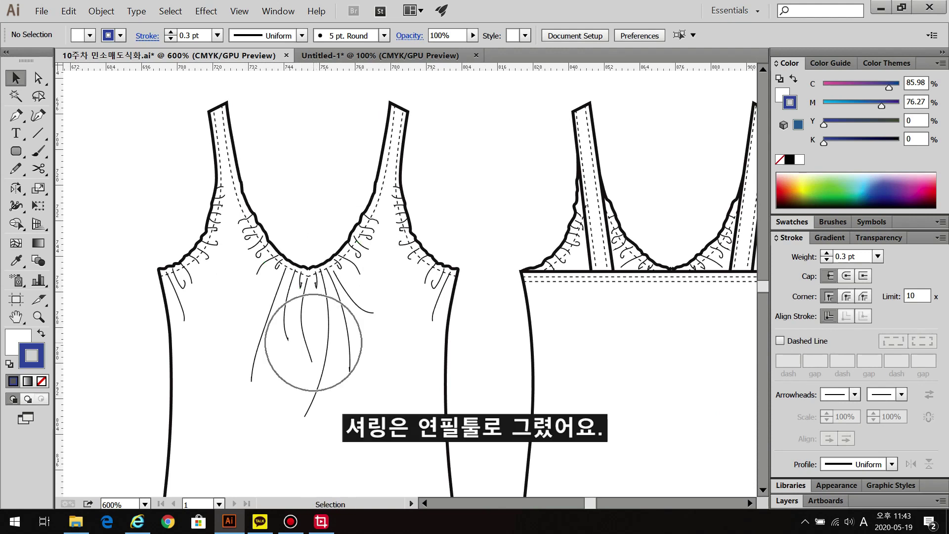
scroll(411, 281, "down", 10)
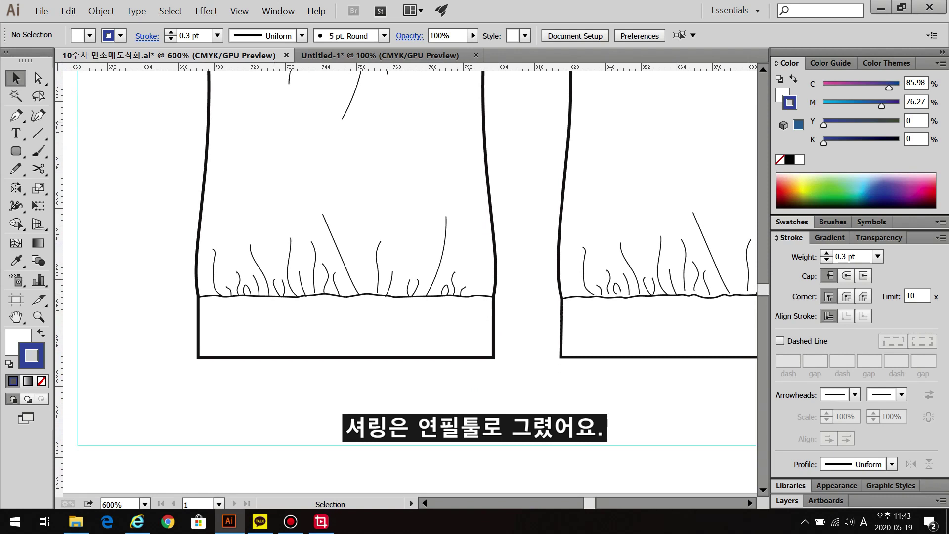
scroll(410, 248, "right", 5)
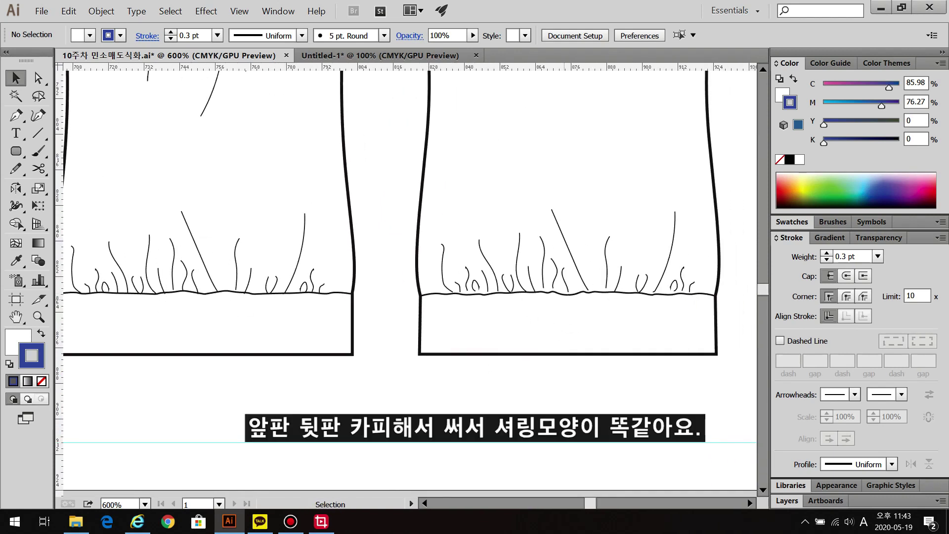
scroll(572, 292, "down", 3)
left_click_drag(445, 222, 377, 245)
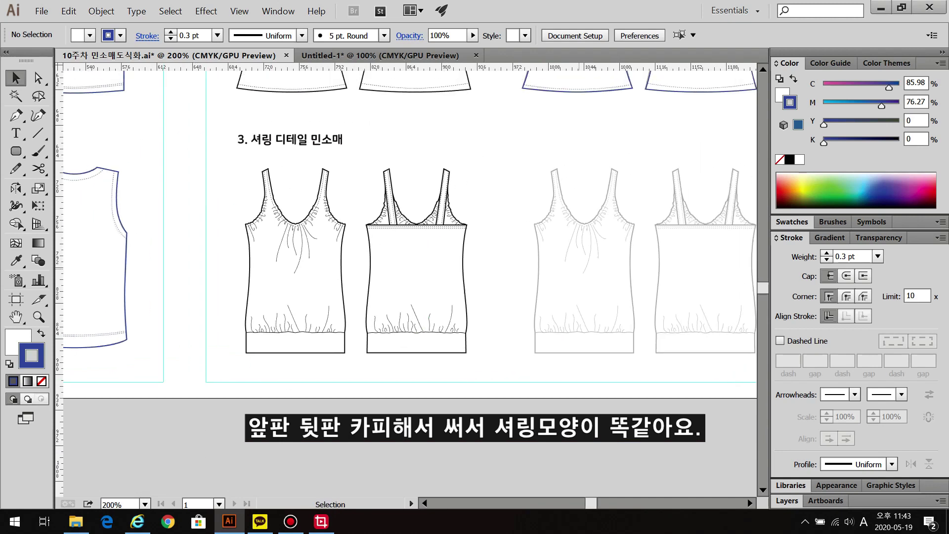
Draw a vertical 1 pt centre line through the grey front template of the shirring camisole
key("p")
left_click(38, 133)
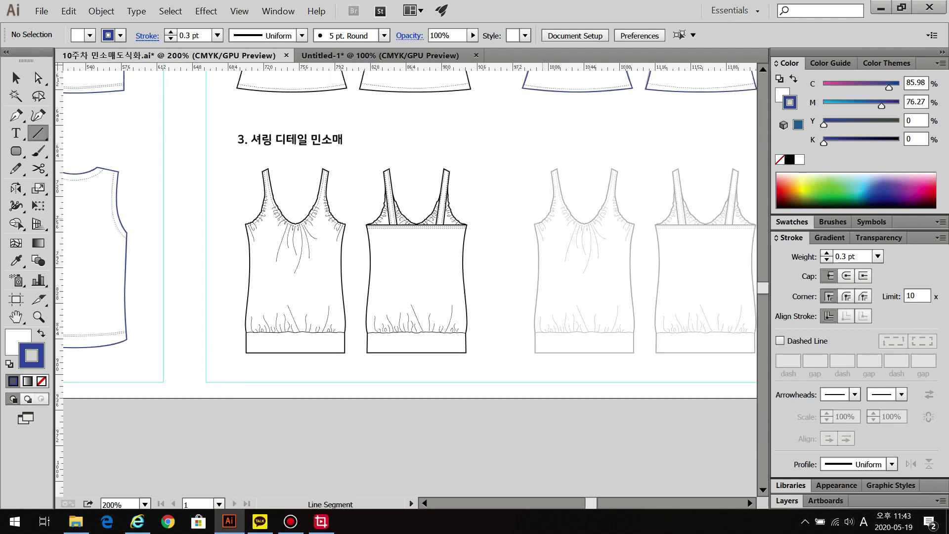
left_click_drag(586, 176, 586, 382)
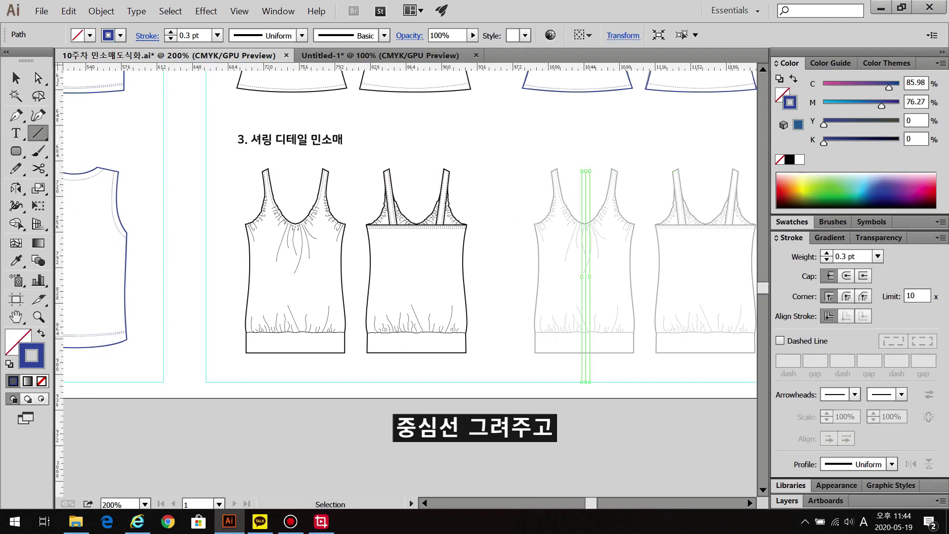
type("1")
key("Return")
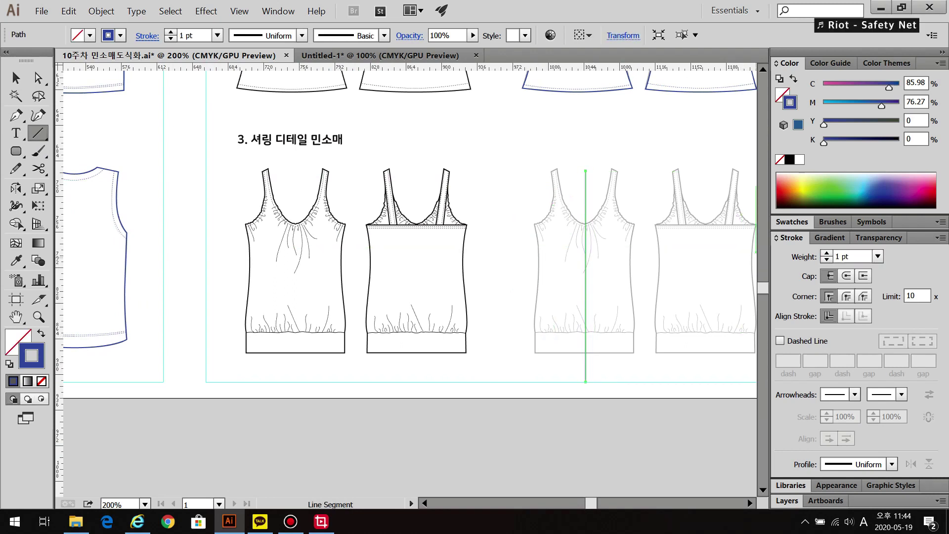
Change the centre line's stroke colour to the red swatch
left_click(792, 221)
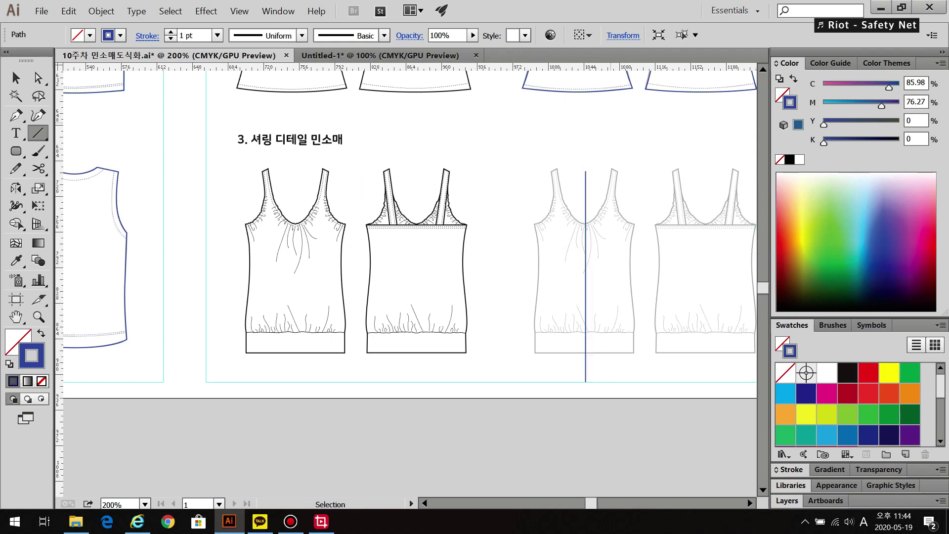
left_click_drag(112, 162, 113, 240)
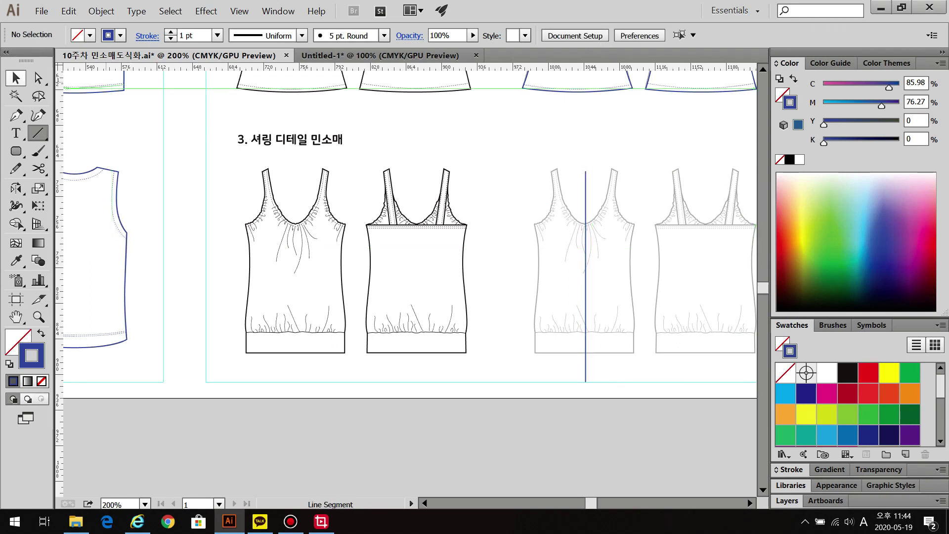
key("v")
left_click(585, 248)
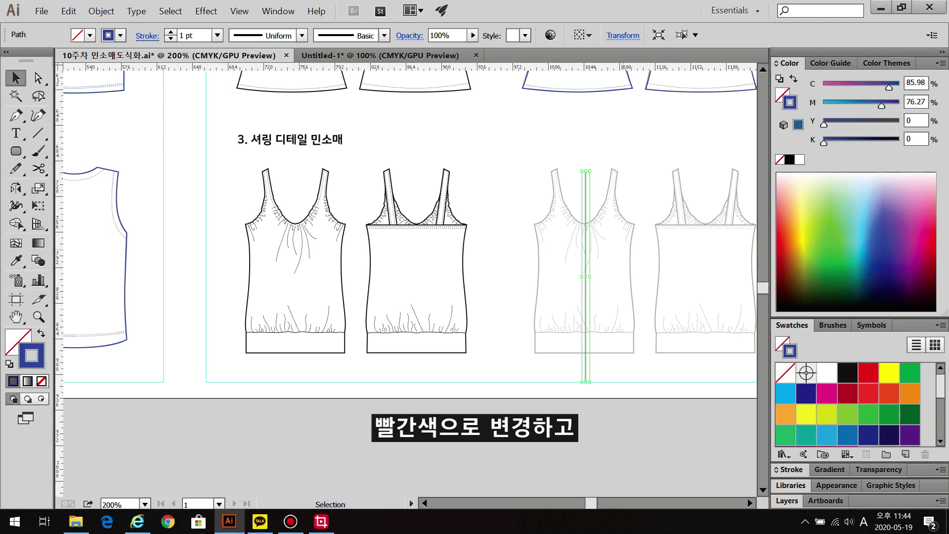
left_click(868, 372)
key("ctrl+shift+a")
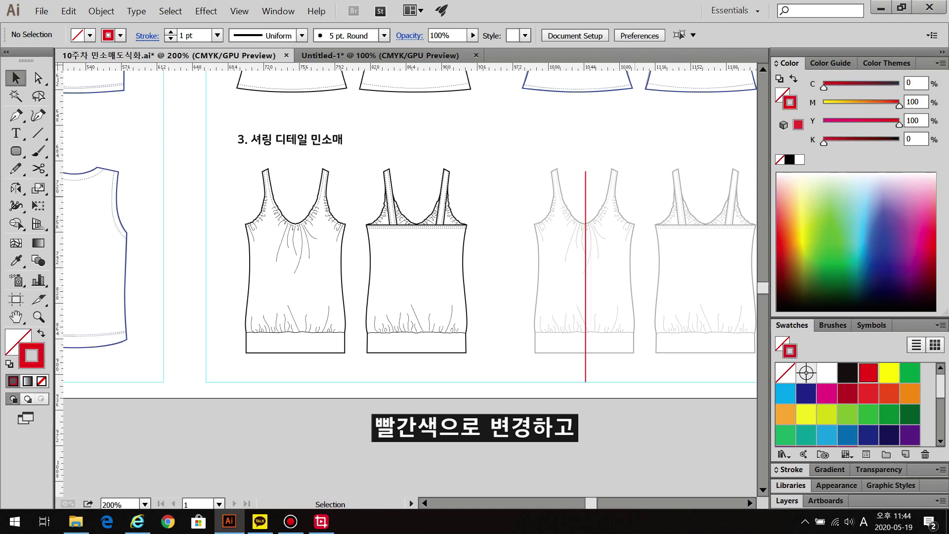
Align the red centre line with the lowest point of the template's front neckline
scroll(623, 177, "up", 4)
key("p")
scroll(460, 374, "up", 4)
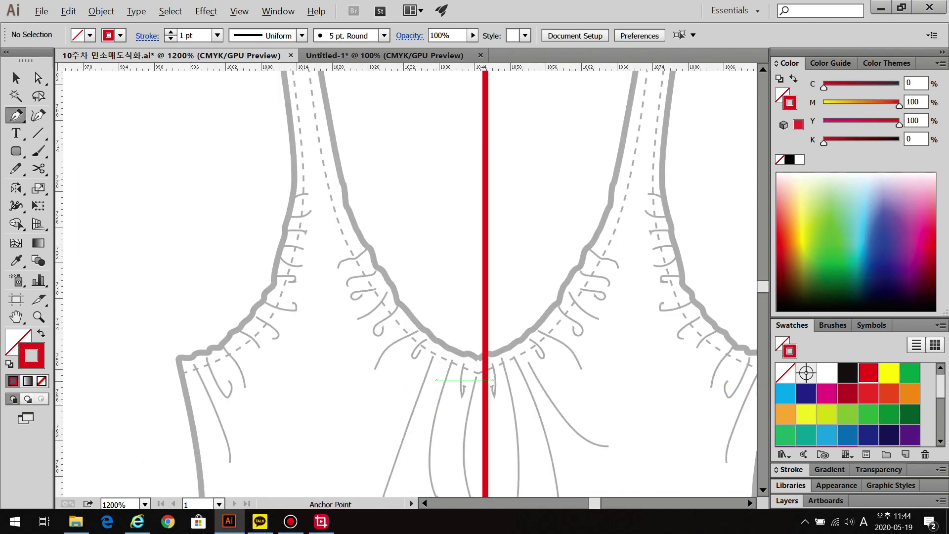
key("v")
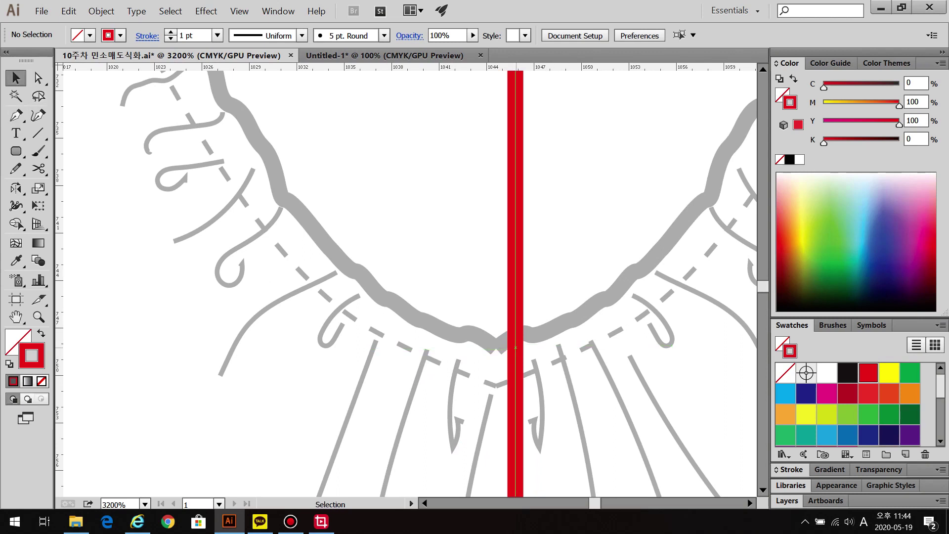
left_click_drag(515, 197, 495, 198)
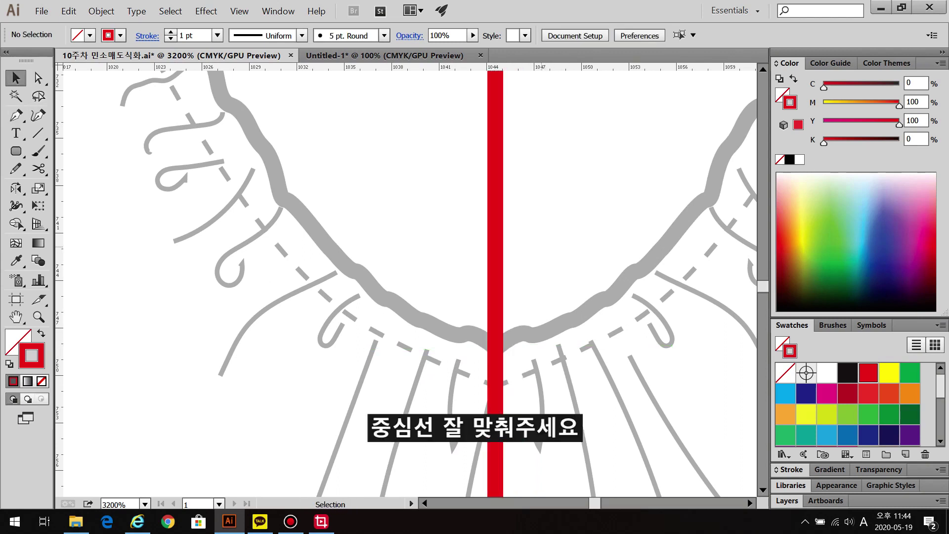
Trace the wavy left half of the front neckline with the Pen tool, from the centre line up towards the strap
left_click(16, 116)
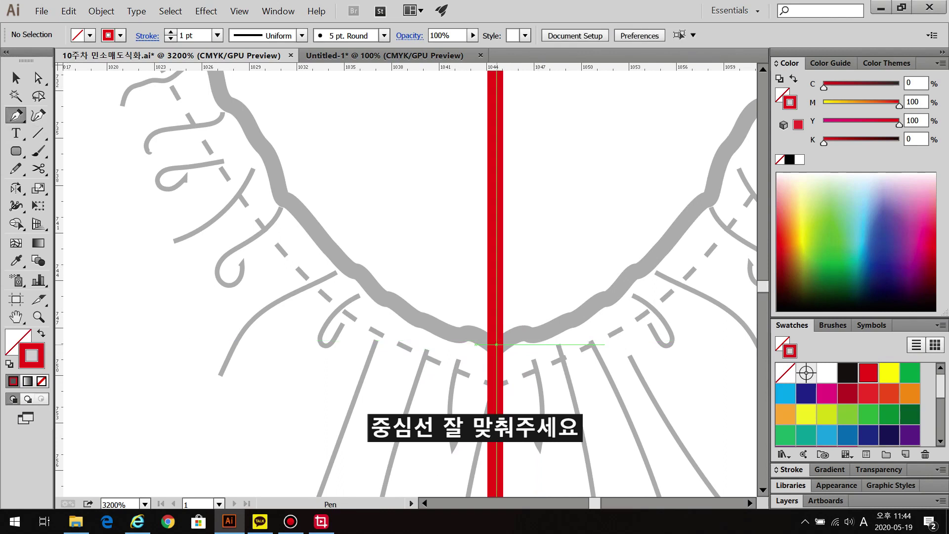
left_click(496, 344)
mouse_move(475, 335)
left_mouse_down()
mouse_move(442, 332)
mouse_move(387, 290)
left_mouse_up()
left_click_drag(365, 278, 338, 256)
left_click_drag(324, 207, 463, 305)
left_click(454, 328)
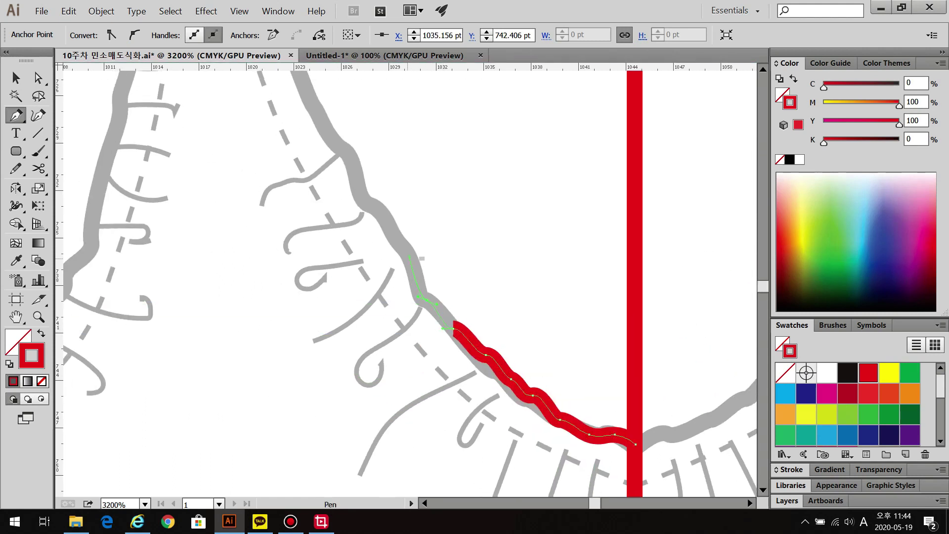
left_click(422, 298)
left_click(405, 255)
left_click_drag(405, 227, 463, 280)
left_click_drag(408, 227, 430, 354)
left_click_drag(417, 298, 410, 281)
left_click_drag(399, 216, 434, 322)
Extend the red outline up the strap's inner edge, across its slanted top and down its outer edge with smooth, unwavy segments
left_click_drag(376, 197, 400, 264)
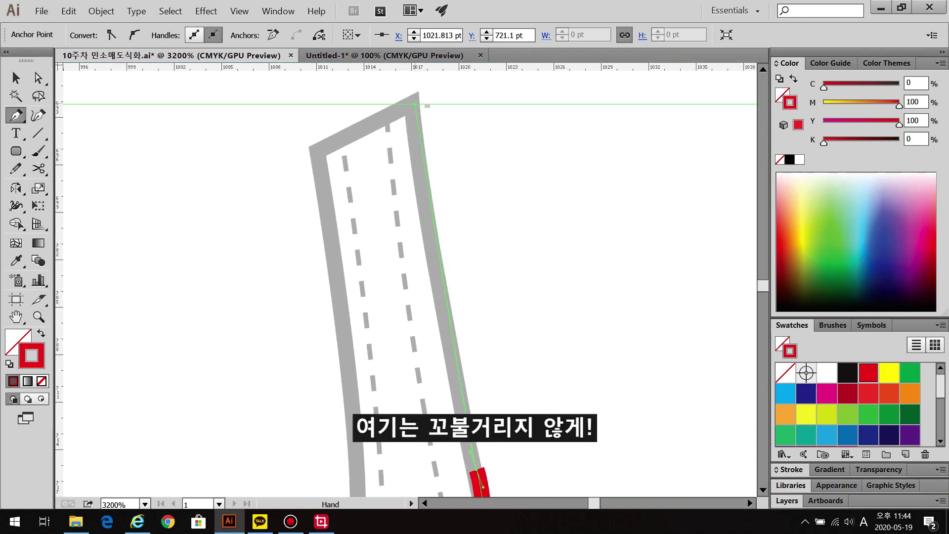
left_click(409, 98)
left_click(315, 148)
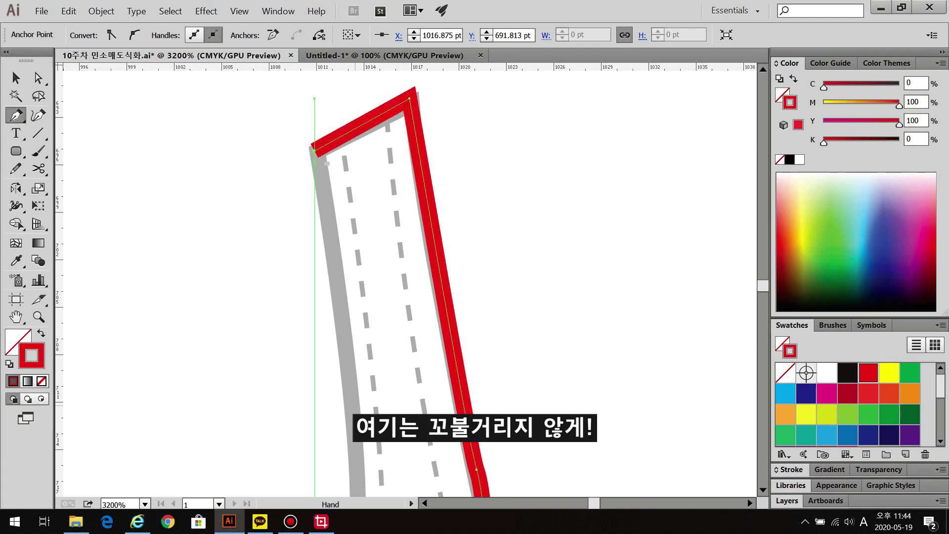
left_click_drag(345, 277, 378, 165)
left_click_drag(387, 383, 394, 458)
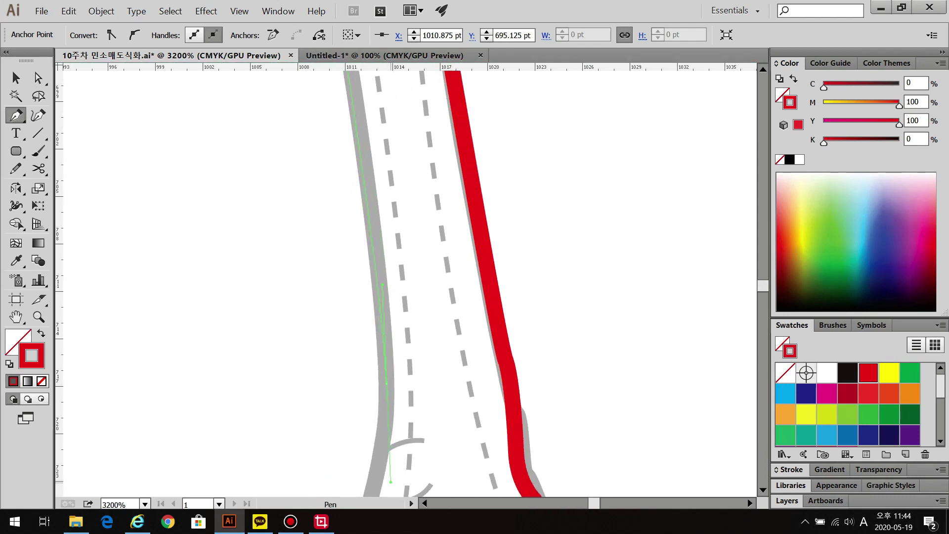
Trace the wavy left armhole edge with the Pen tool, from the base of the strap to the underarm corner
scroll(434, 257, "down", 5)
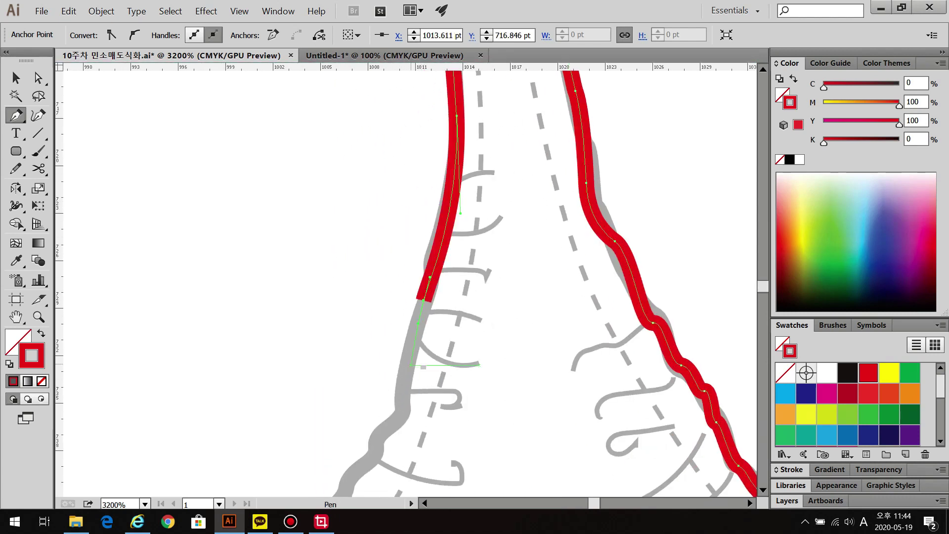
left_click(405, 370)
left_click(376, 438)
left_click_drag(370, 454, 468, 183)
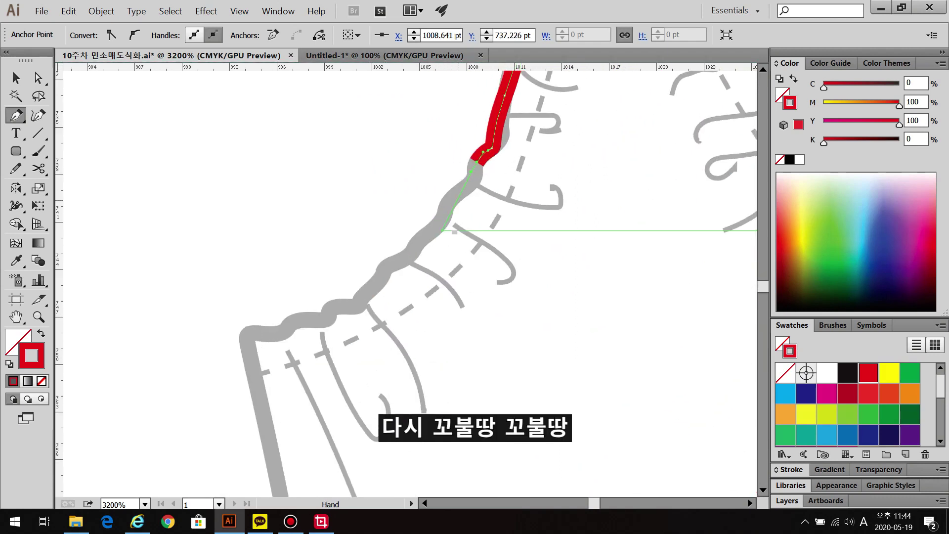
left_click(442, 201)
left_click(423, 240)
left_click(368, 283)
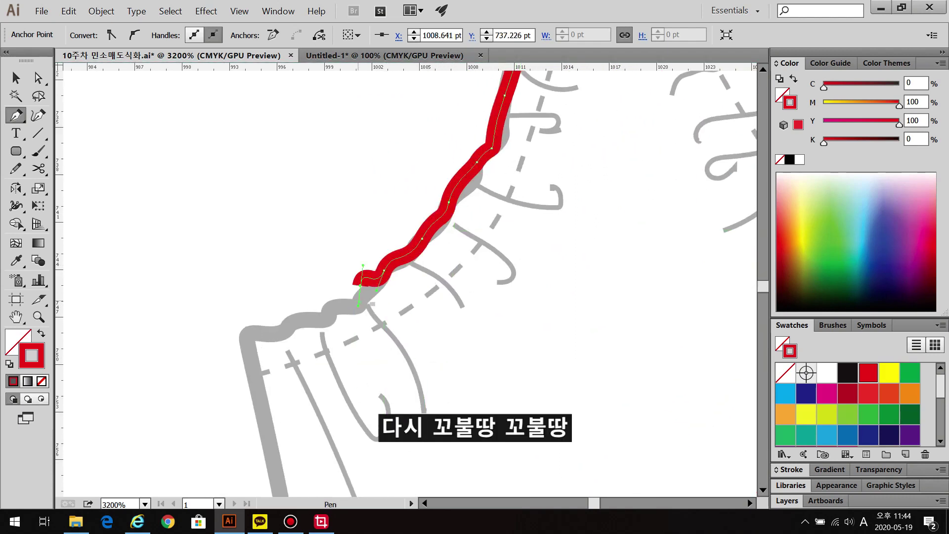
left_click(329, 301)
left_click(302, 312)
scroll(378, 305, "down", 4)
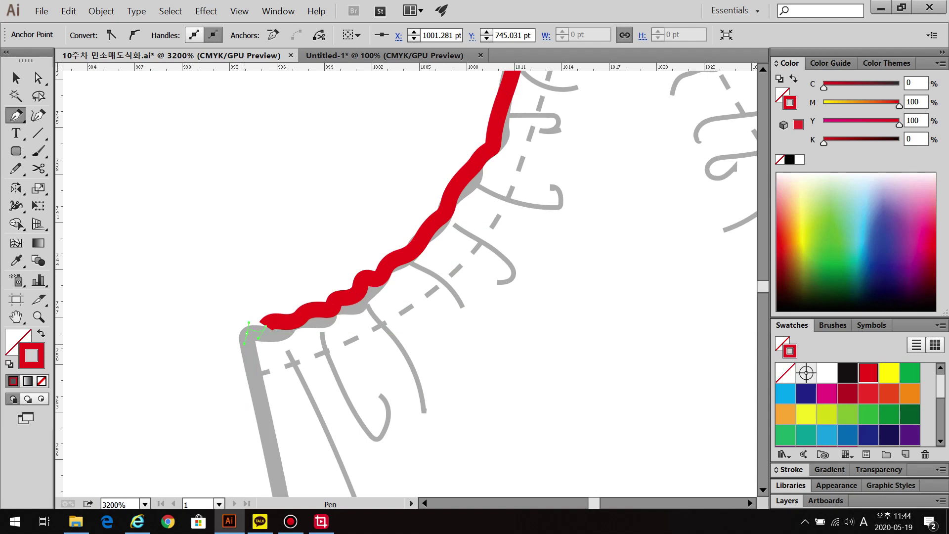
Trace the curved left side seam from the underarm corner down to the top of the hem band
left_click_drag(378, 409, 378, 305)
scroll(378, 305, "down", 4)
scroll(378, 305, "left", 2)
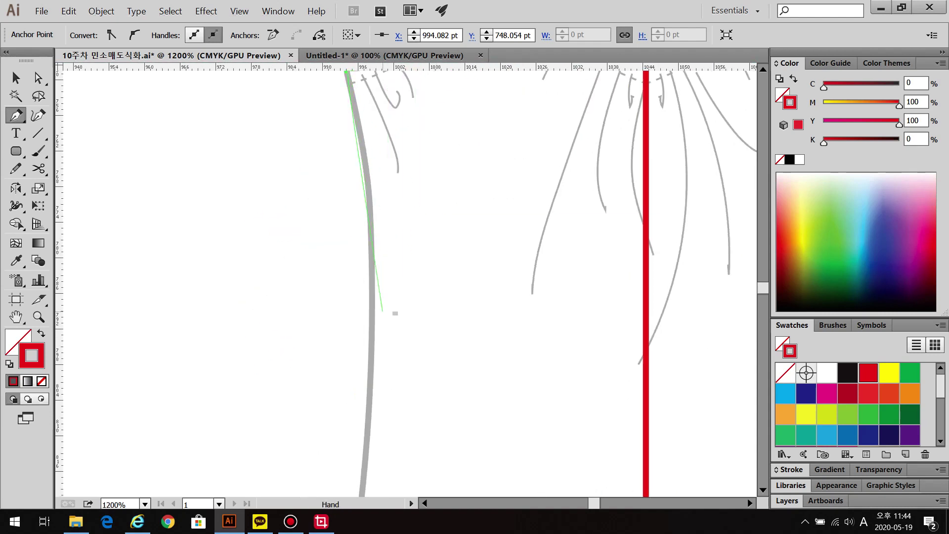
scroll(405, 280, "left", 3)
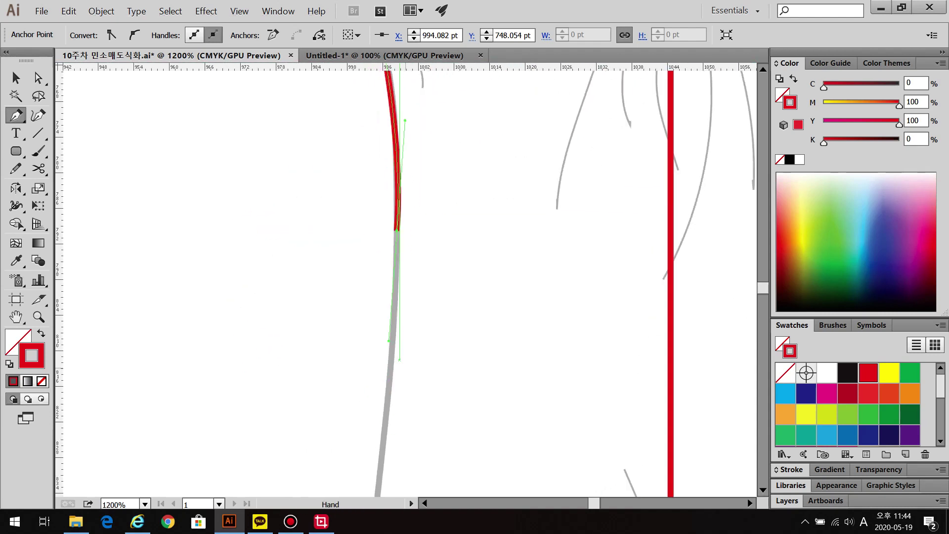
scroll(405, 279, "down", 10)
scroll(405, 279, "down", 6)
scroll(406, 279, "left", 1)
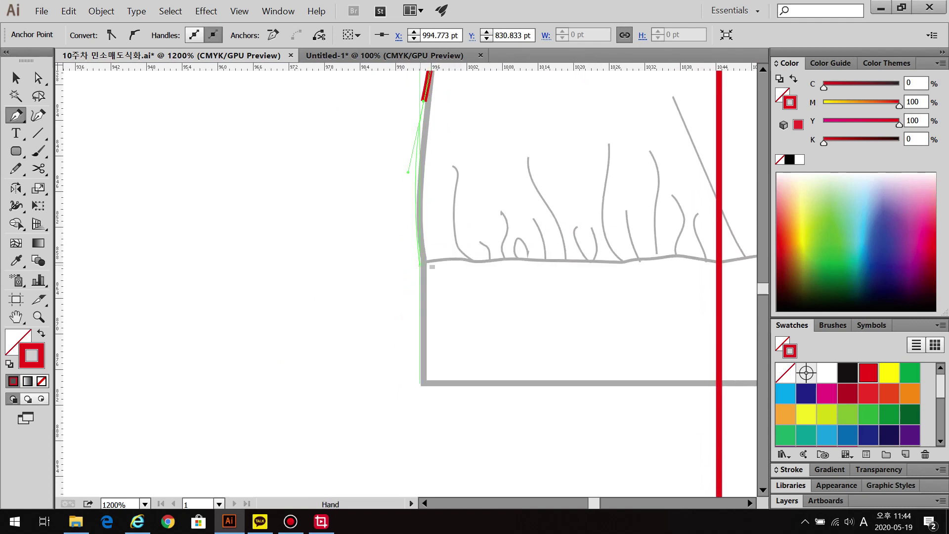
left_click_drag(423, 261, 428, 286)
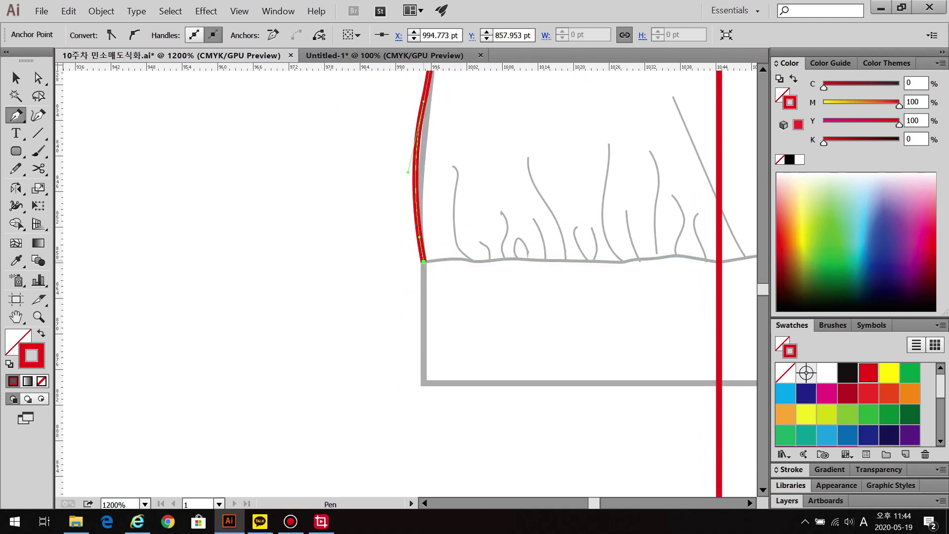
Finish the outline with straight segments down the hem band's side and horizontally along its bottom to the centre line, and deselect it
left_click(422, 382)
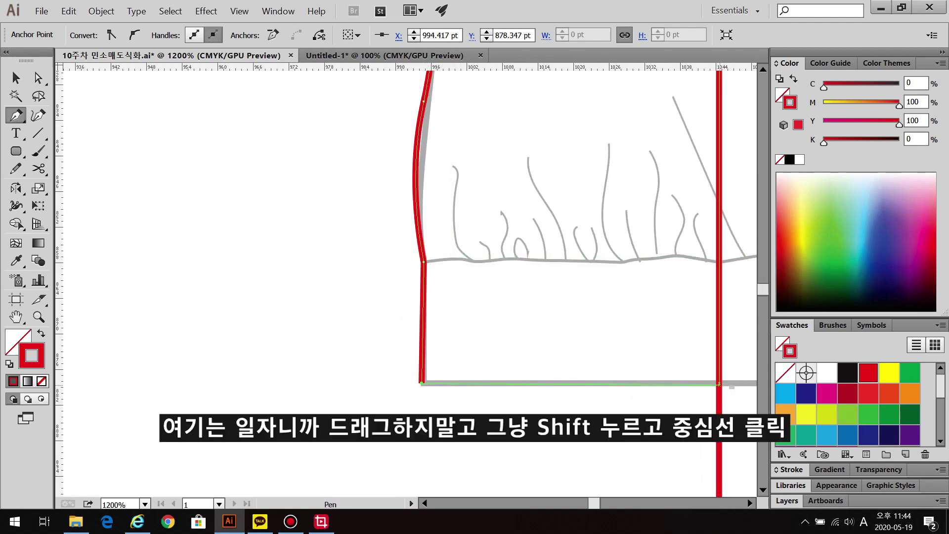
left_click(719, 383, "shift")
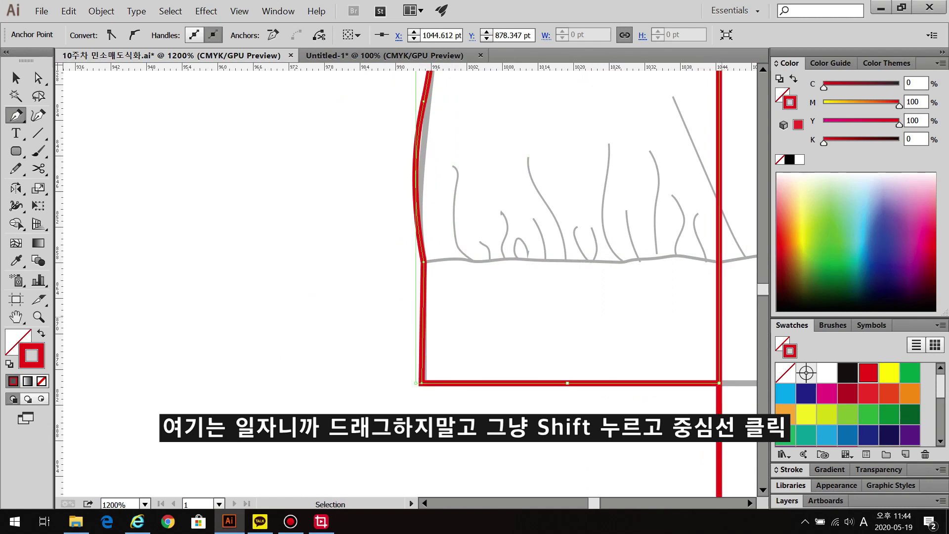
key("ctrl+shift+a")
Set the stroke weight to 0.5 pt for drawing the seam line
scroll(405, 280, "right", 2)
key("ctrl+minus")
key("ctrl+minus")
key("ctrl+minus")
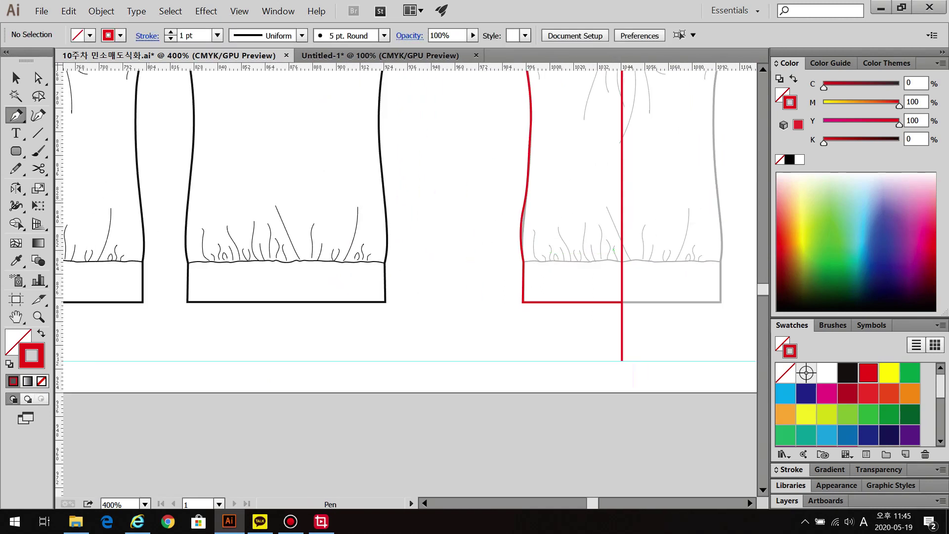
scroll(340, 116, "up", 3)
scroll(340, 115, "right", 1)
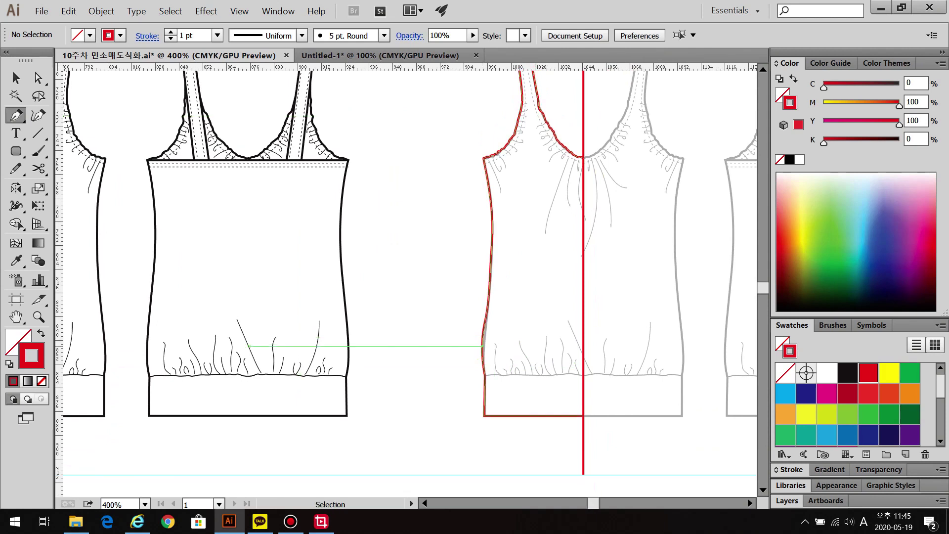
scroll(487, 346, "up", 3)
scroll(487, 346, "right", 2)
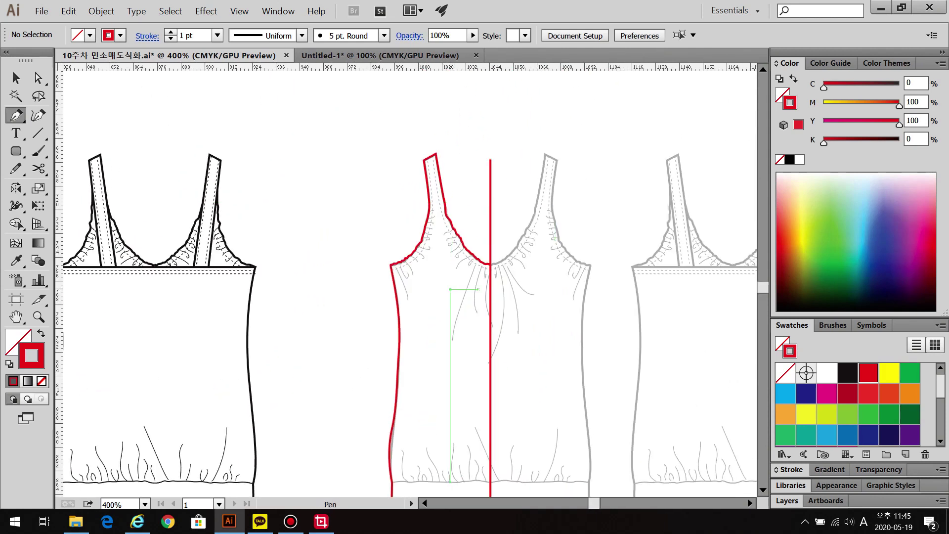
left_click(791, 469)
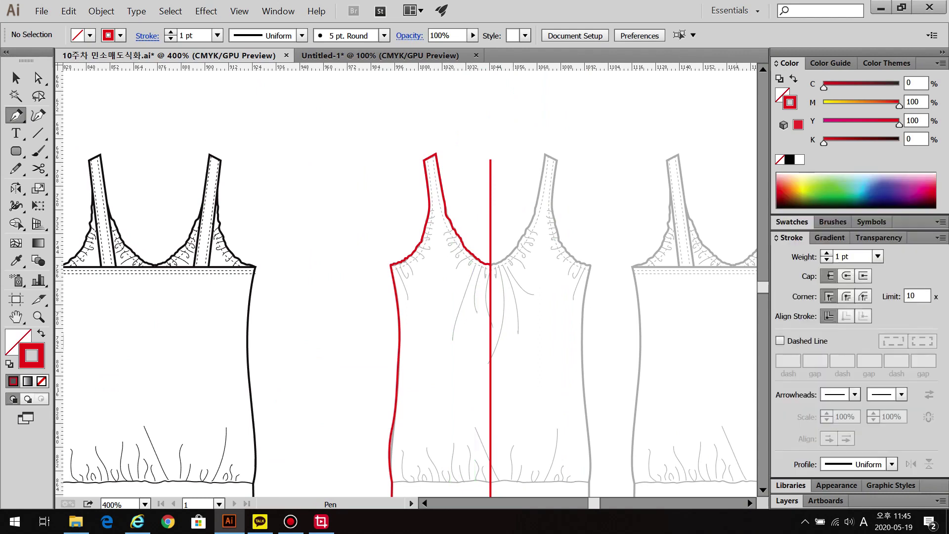
left_click(851, 256)
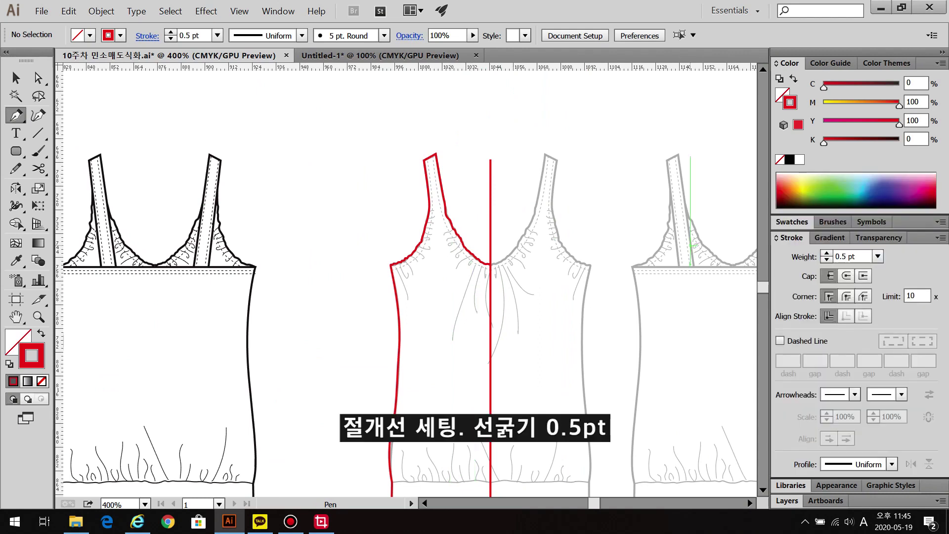
Trace the wavy seam above the hem band from the left side seam to the centre line, and deselect it
scroll(457, 442, "down", 3)
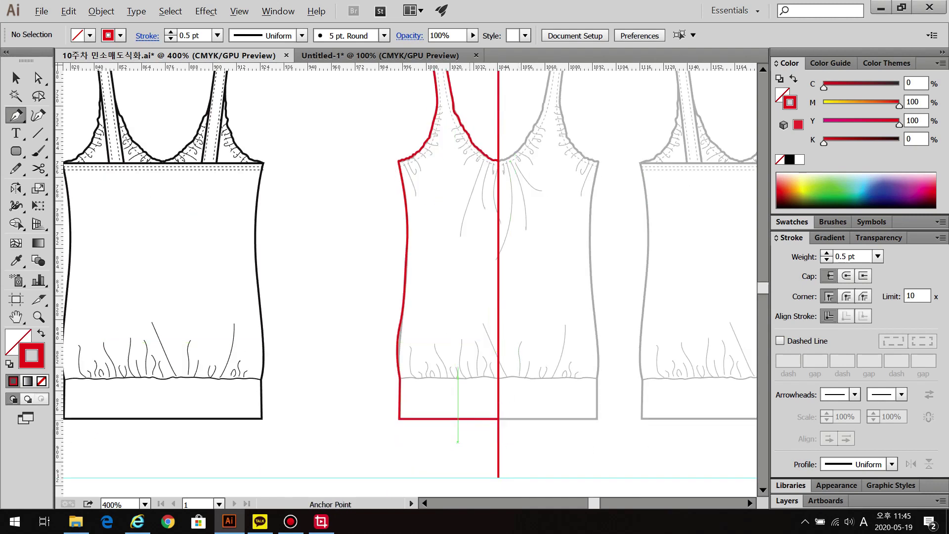
scroll(473, 415, "up", 4)
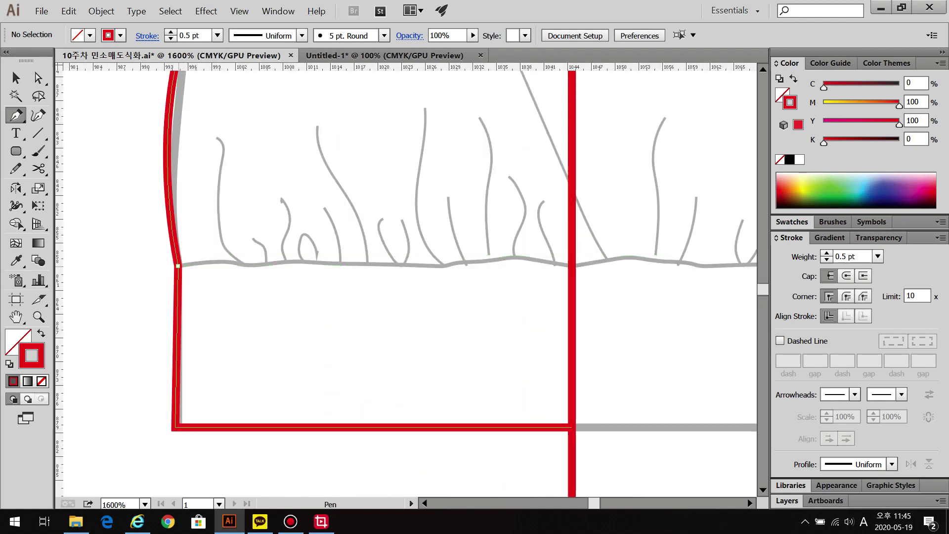
left_click(242, 264)
left_click_drag(299, 260, 336, 257)
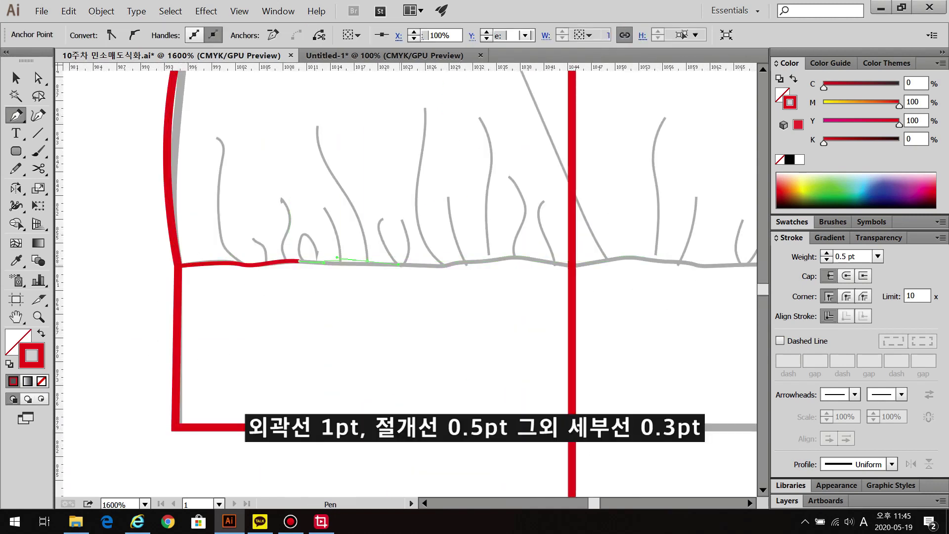
left_click(367, 260)
left_click(442, 265)
left_click(505, 255)
left_click(566, 265)
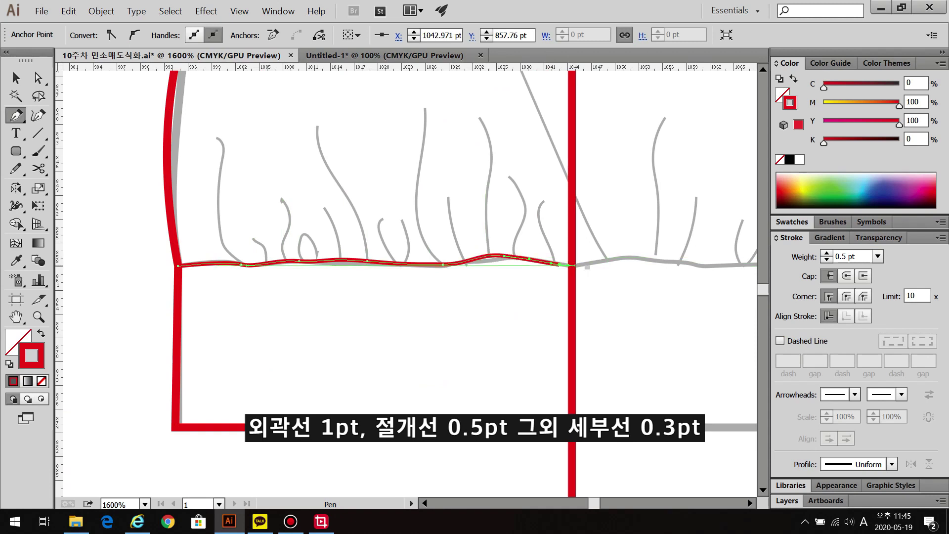
left_click(572, 265)
key("ctrl+shift+a")
Set the stroke for stitching to 0.3 pt with a dashed line using a 1 pt dash
scroll(662, 308, "down", 3)
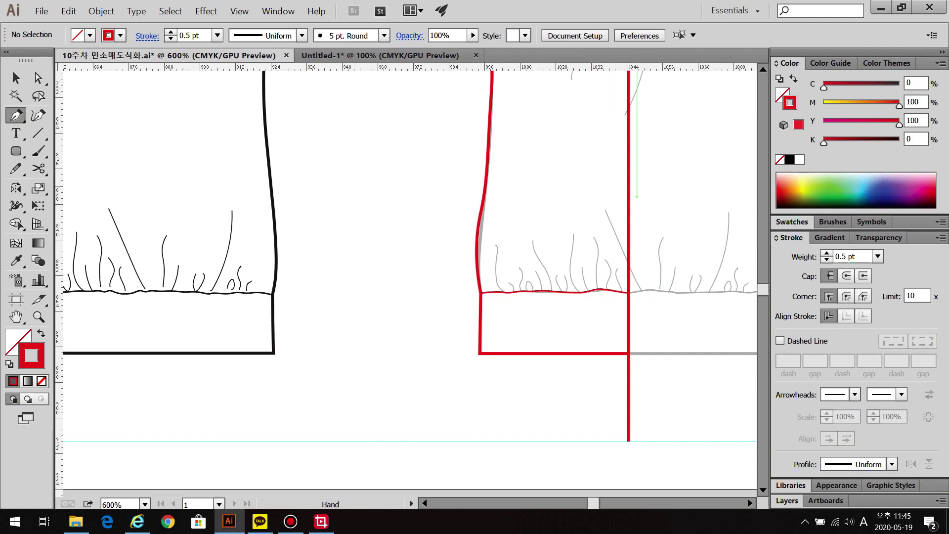
scroll(405, 282, "up", 5)
scroll(405, 282, "down", 5)
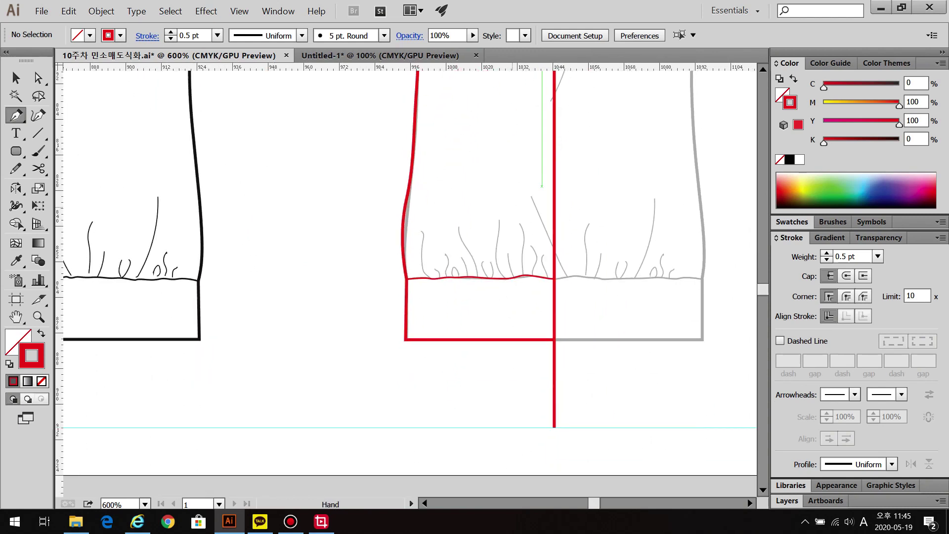
scroll(509, 276, "up", 4)
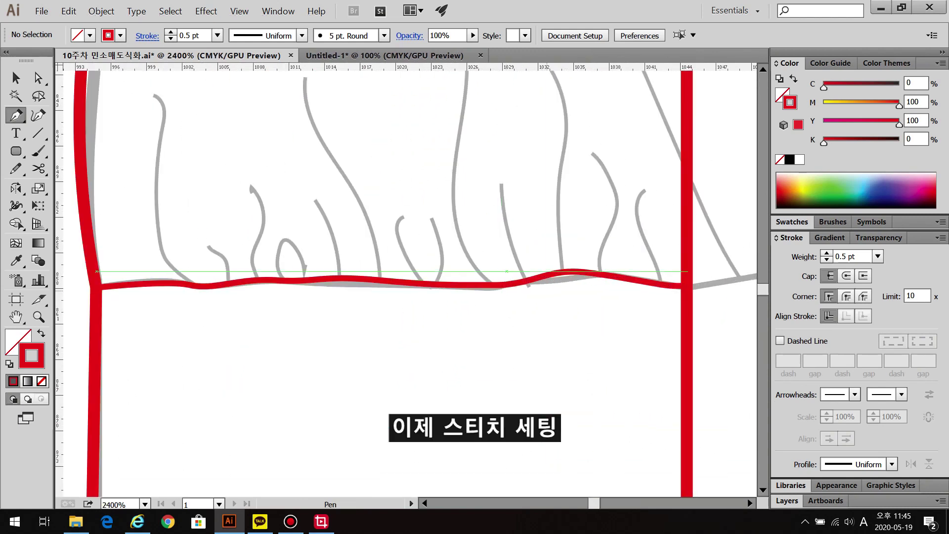
scroll(407, 280, "right", 4)
scroll(406, 280, "up", 1)
scroll(405, 282, "down", 3)
scroll(405, 281, "up", 10)
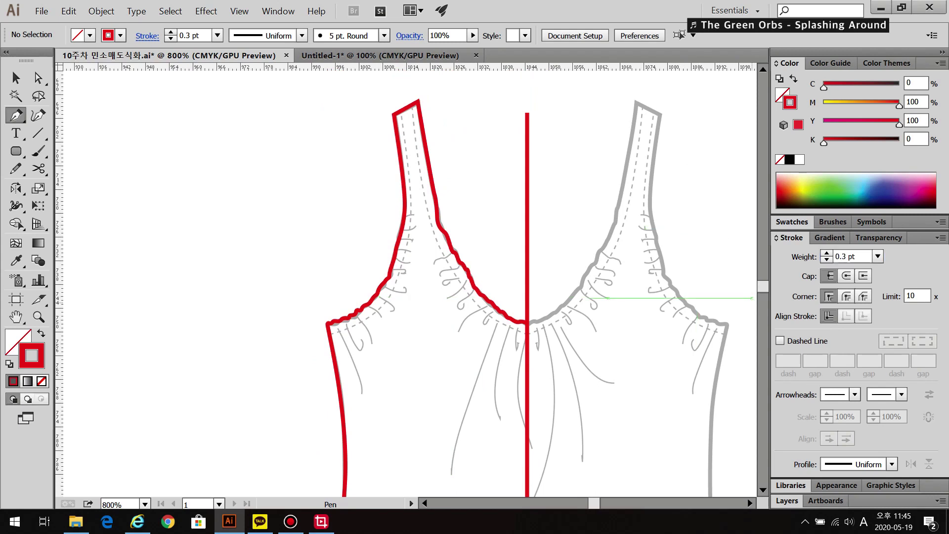
left_click(780, 340)
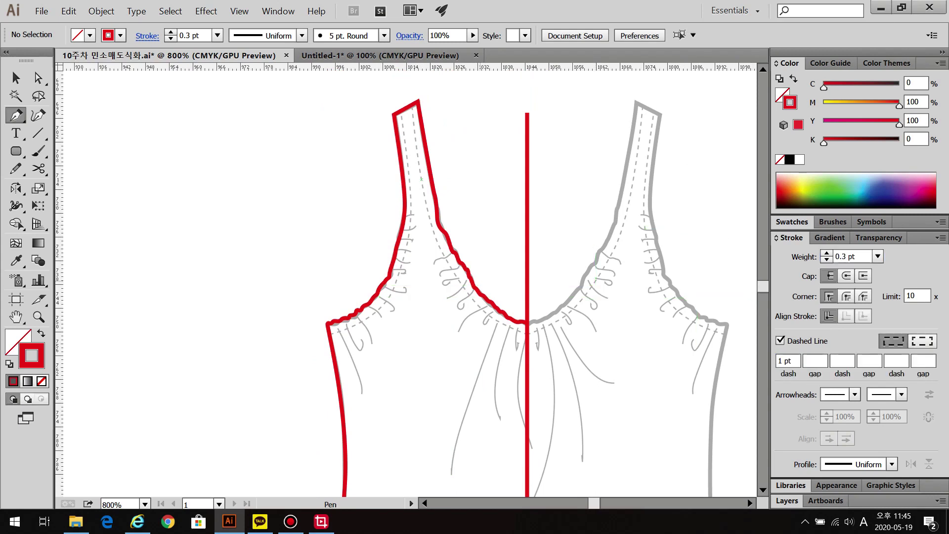
Trace the dashed neckline stitch from the strap top down along the neckline to the centre line, and deselect it
scroll(503, 224, "up", 2)
scroll(405, 279, "up", 4)
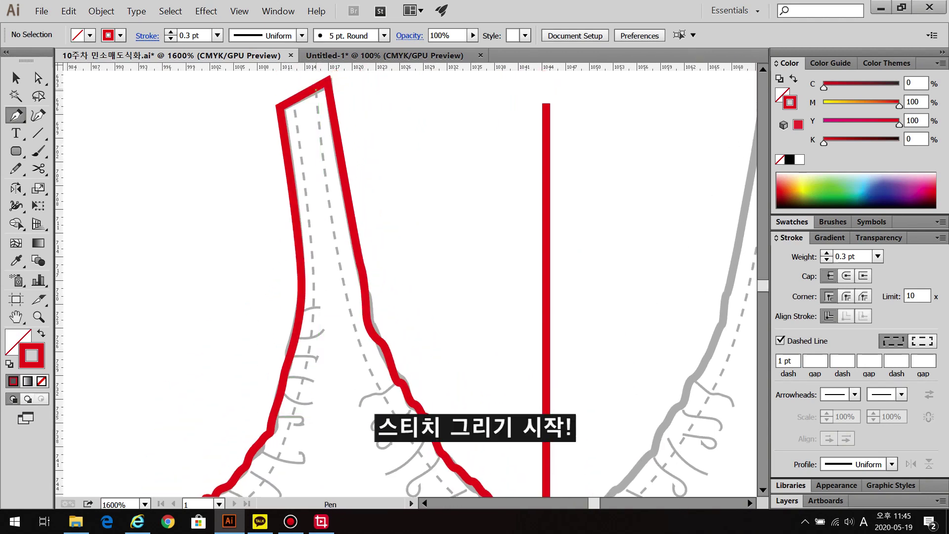
left_click(319, 89)
left_click_drag(369, 339, 442, 340)
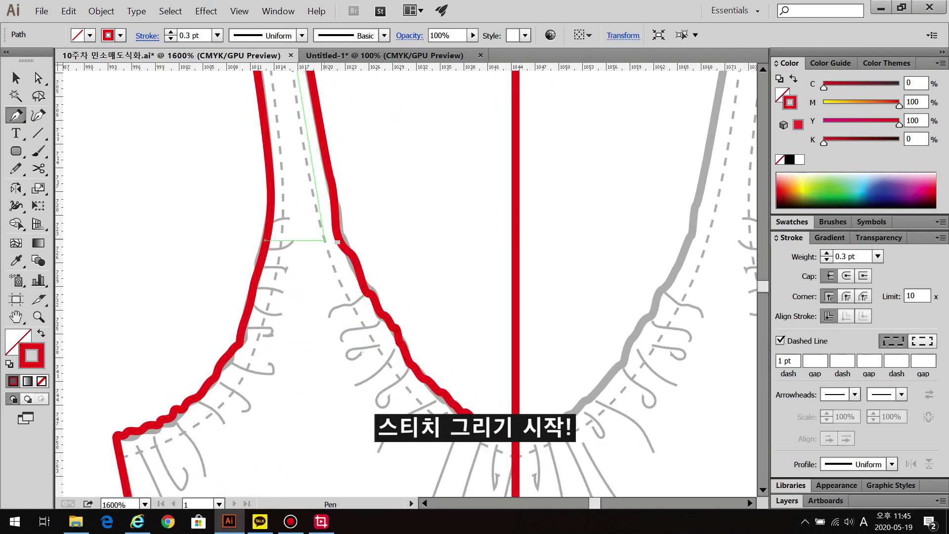
left_click_drag(429, 422, 440, 423)
left_click(479, 449)
left_click(516, 455)
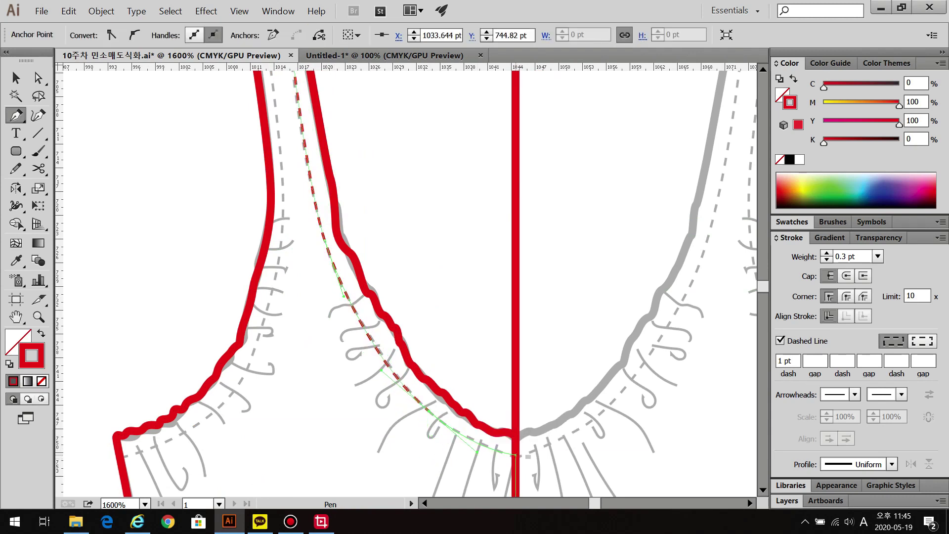
scroll(410, 281, "up", 3)
scroll(411, 281, "left", 2)
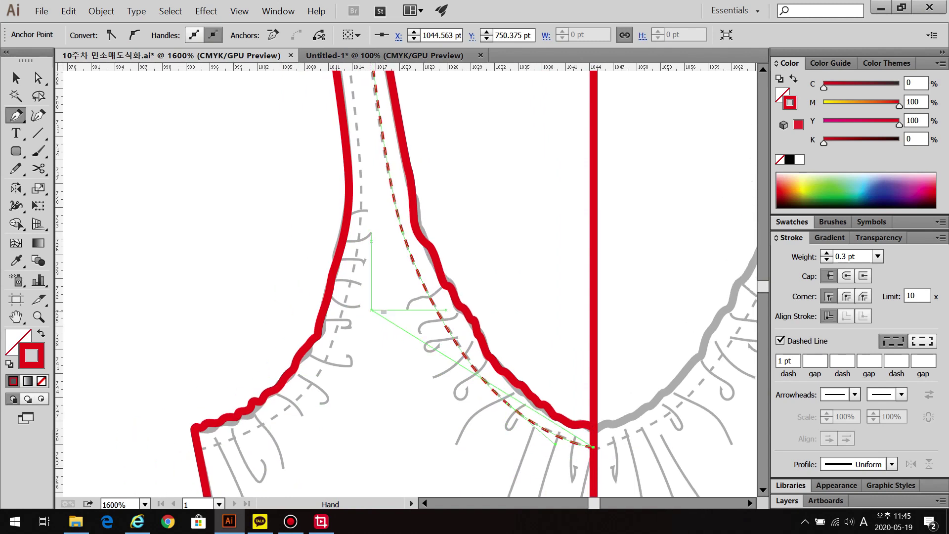
key("ctrl+shift+a")
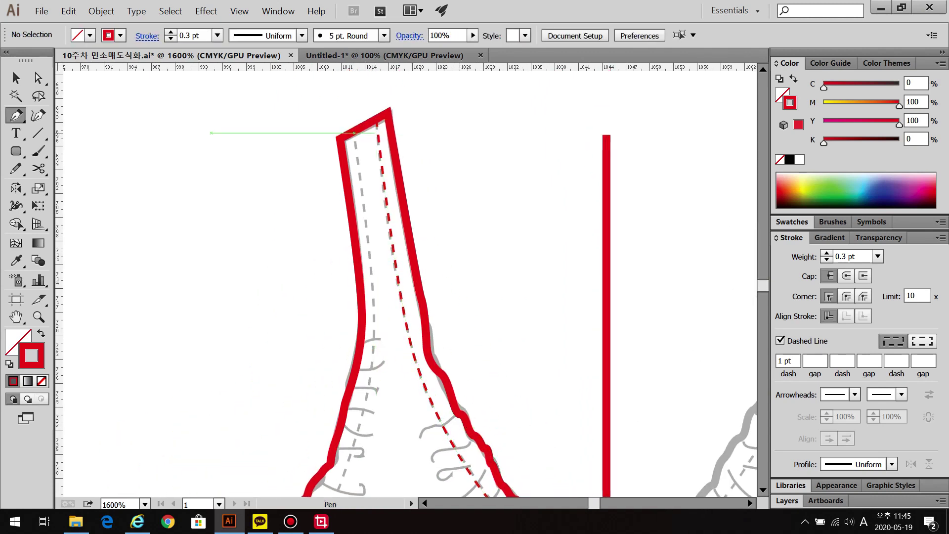
Trace the dashed armhole stitch along the strap's outer side and the armhole to the left side seam, and deselect it
left_click_drag(375, 341, 384, 369)
left_click_drag(342, 455, 371, 294)
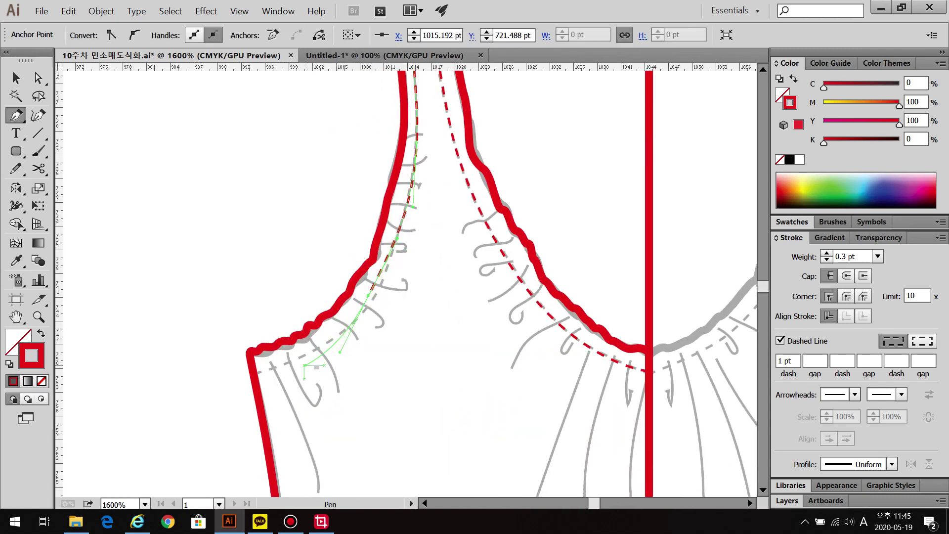
left_click_drag(254, 373, 230, 378)
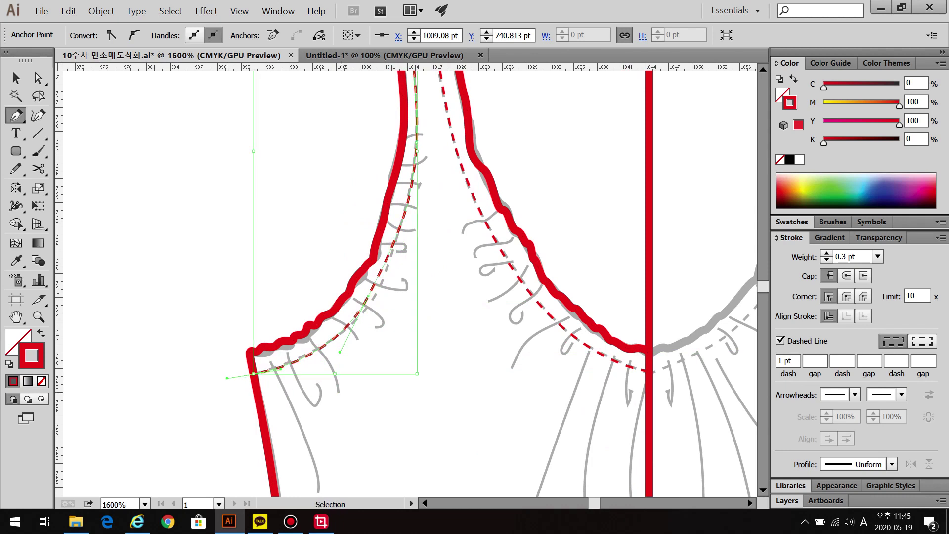
key("ctrl+shift+a")
scroll(450, 346, "down", 3)
scroll(450, 346, "up", 2)
scroll(411, 279, "up", 10)
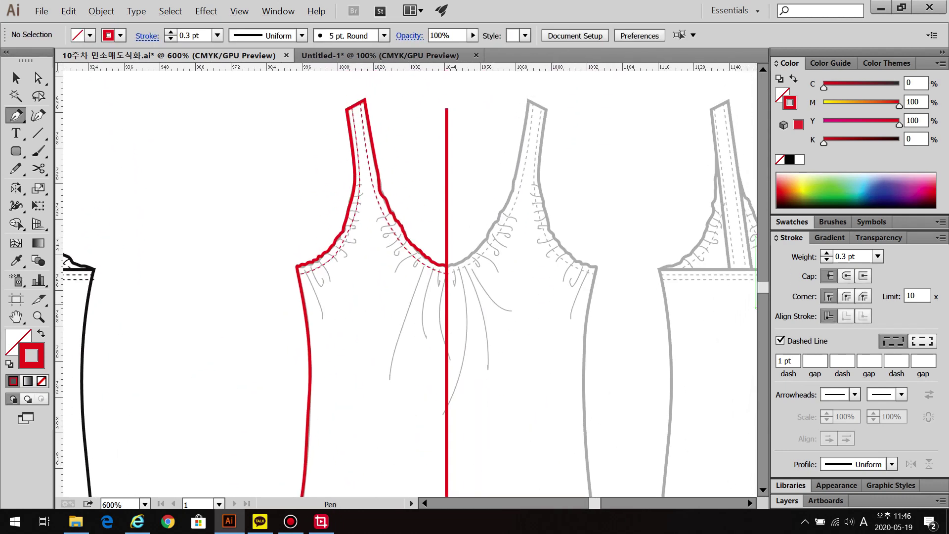
Turn off the dashed line and draw the short and looped shirring lines down the left half of the neckline with the Pencil tool
left_click(780, 341)
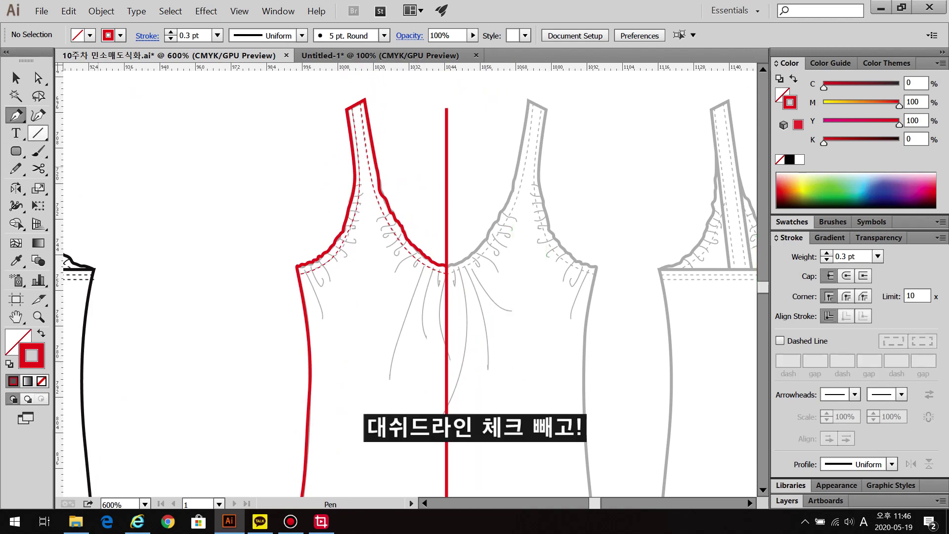
key("n")
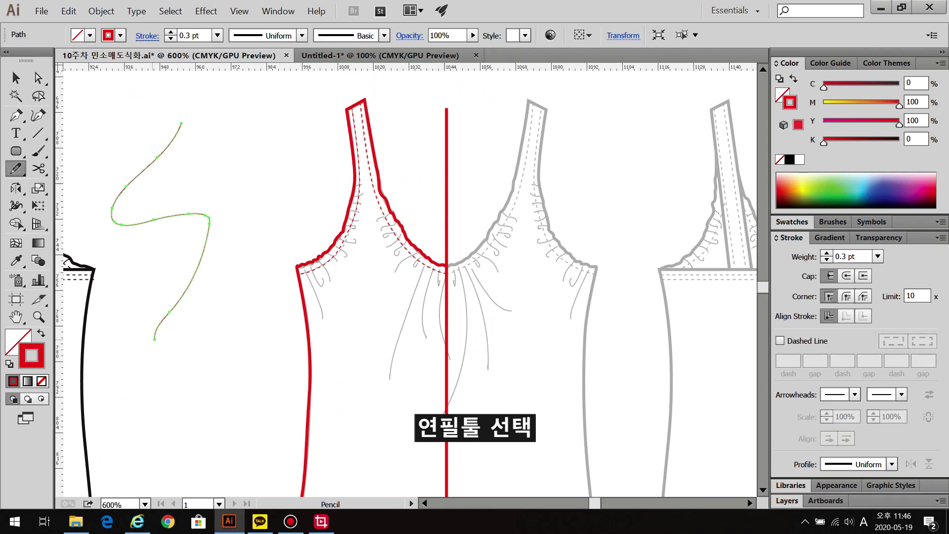
key("ctrl+plus")
key("ctrl+plus")
key("ctrl+plus")
key("ctrl+plus")
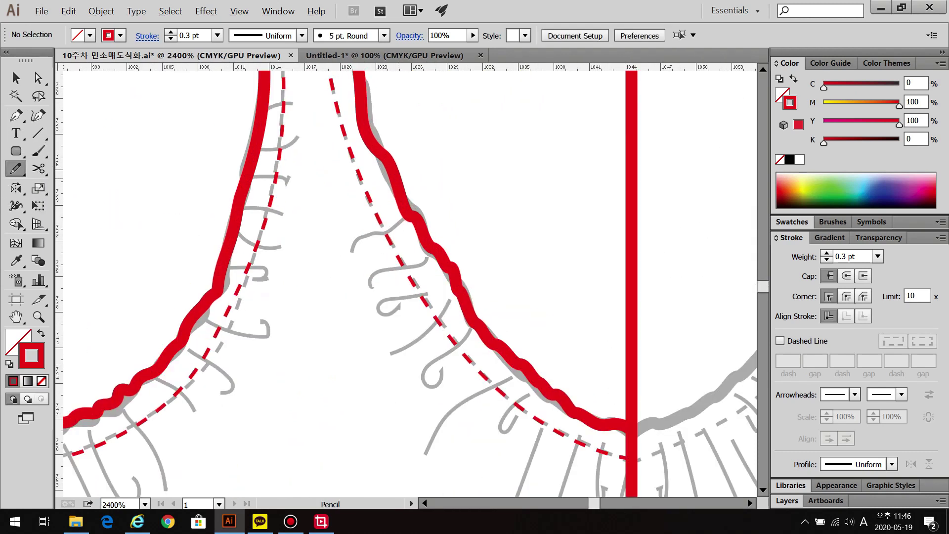
left_click_drag(404, 218, 347, 253)
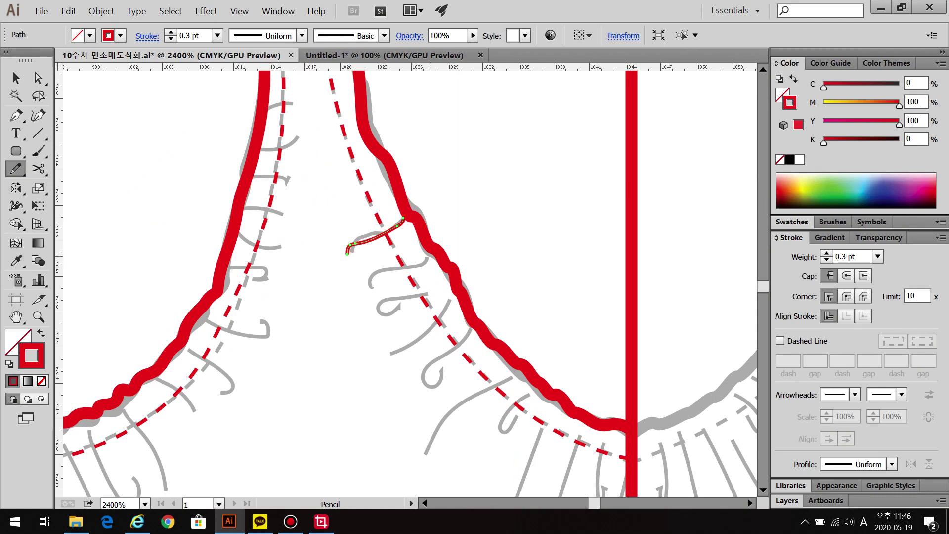
left_click_drag(428, 258, 390, 270)
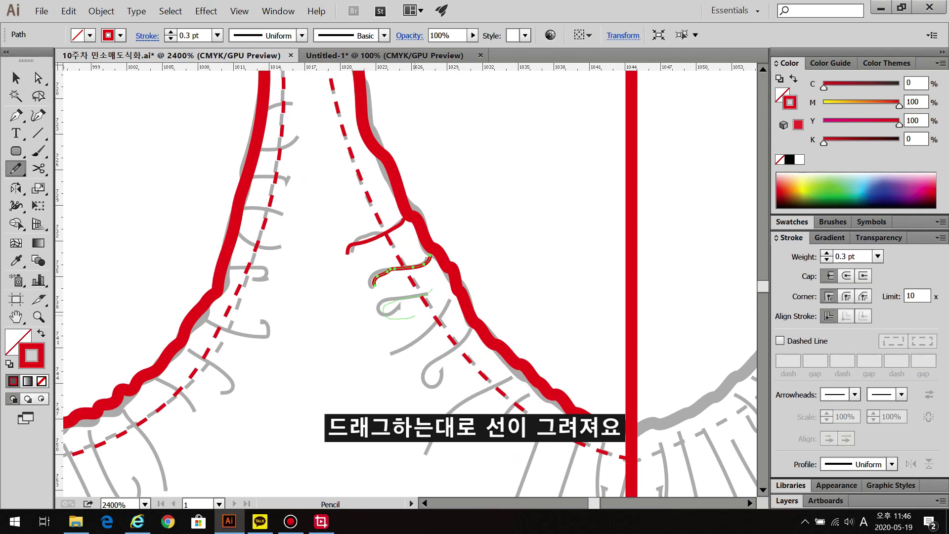
left_click_drag(456, 288, 374, 358)
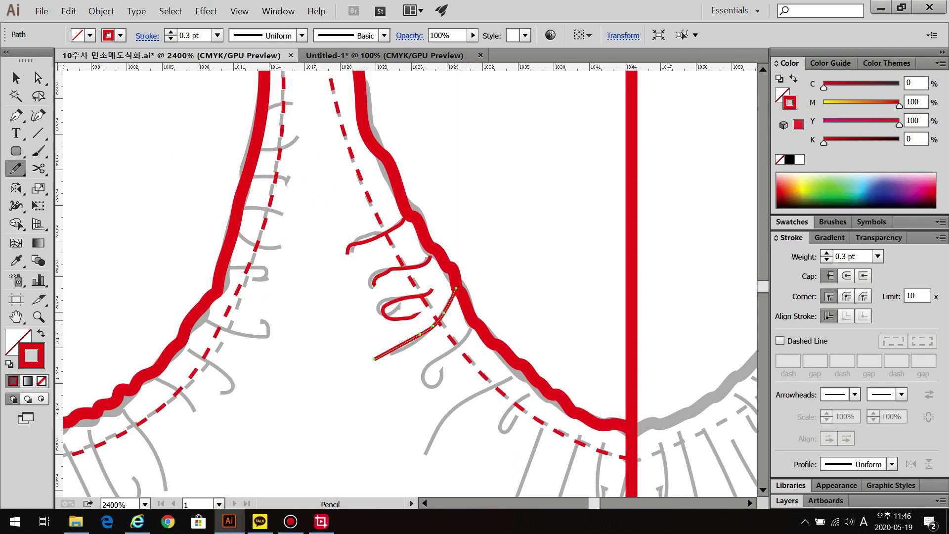
scroll(405, 277, "down", 4)
left_click_drag(476, 225, 442, 288)
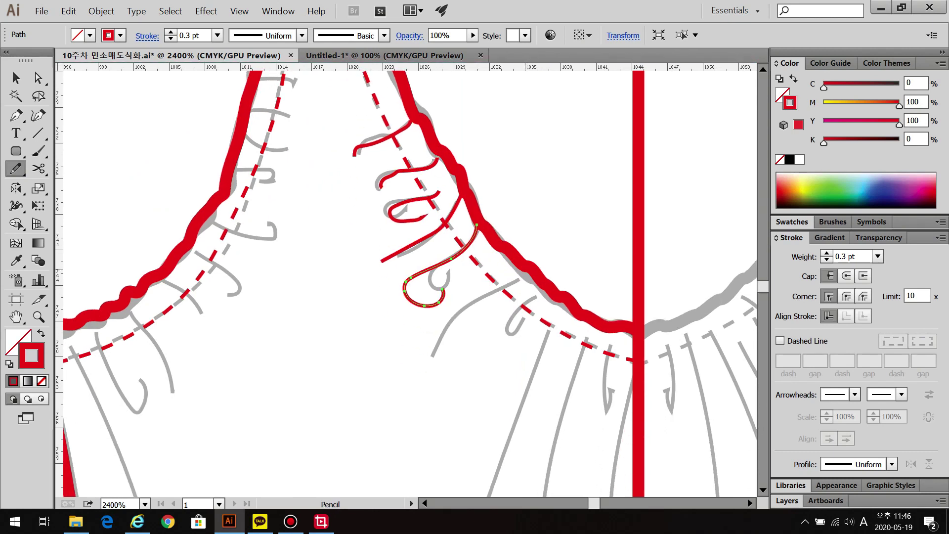
left_click_drag(527, 270, 444, 359)
Draw the long gathers and small hooks hanging from the neckline beside the centre line, and deselect them
scroll(445, 356, "down", 4)
left_click_drag(560, 213, 478, 362)
scroll(478, 363, "down", 5)
key("ctrl+z")
key("ctrl+minus")
left_click_drag(537, 144, 489, 346)
left_click_drag(562, 166, 546, 265)
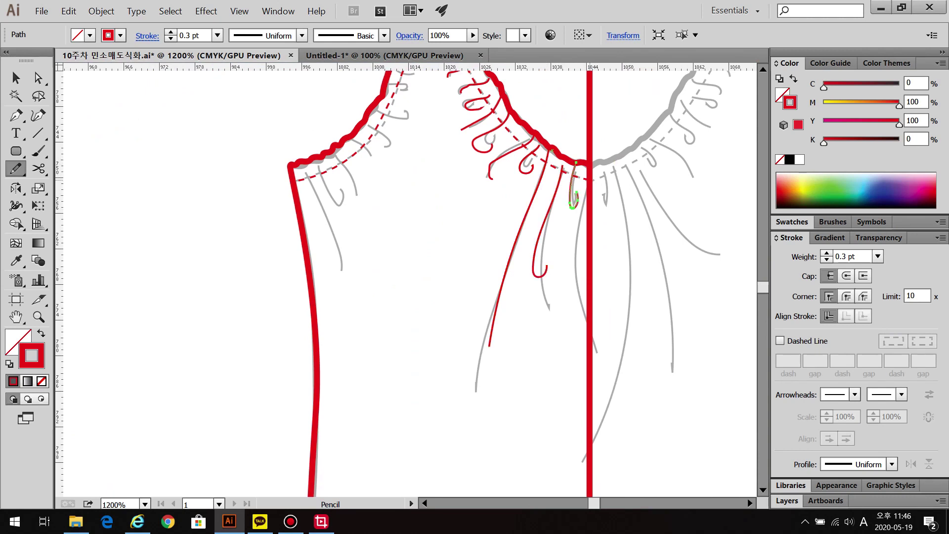
left_click_drag(587, 190, 591, 357)
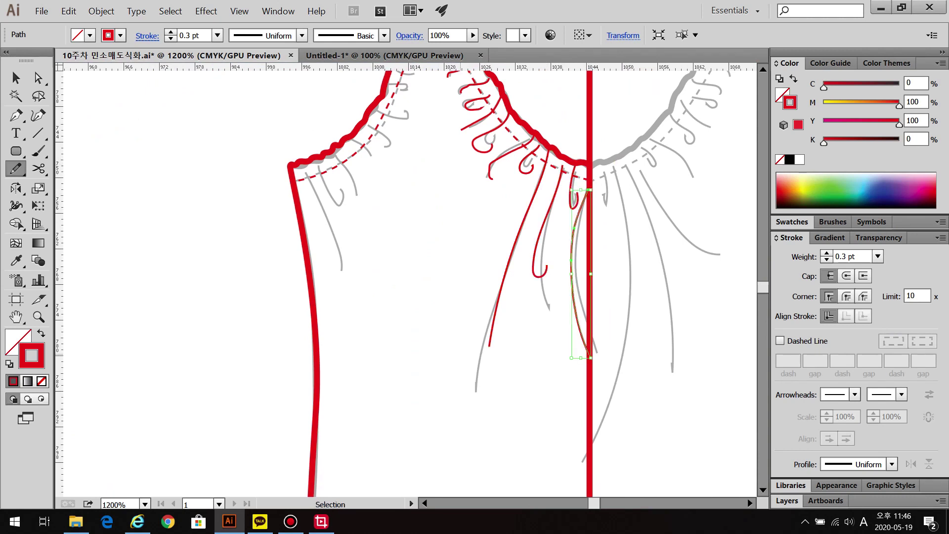
key("ctrl+shift+a")
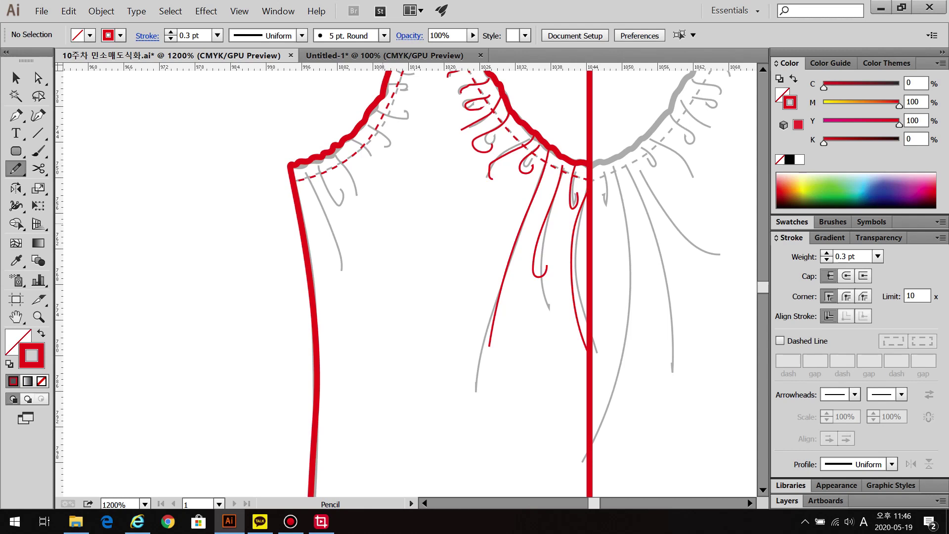
Draw five short shirring lines from the upper part of the left armhole across its dashed stitching
left_click_drag(404, 223, 440, 418)
scroll(440, 215, "up", 3)
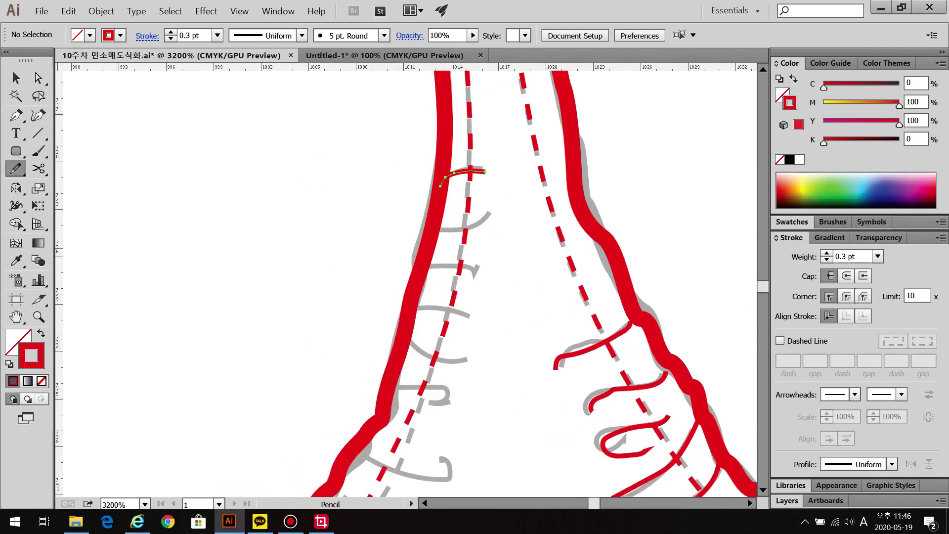
left_click_drag(440, 228, 494, 215)
left_click_drag(430, 262, 505, 261)
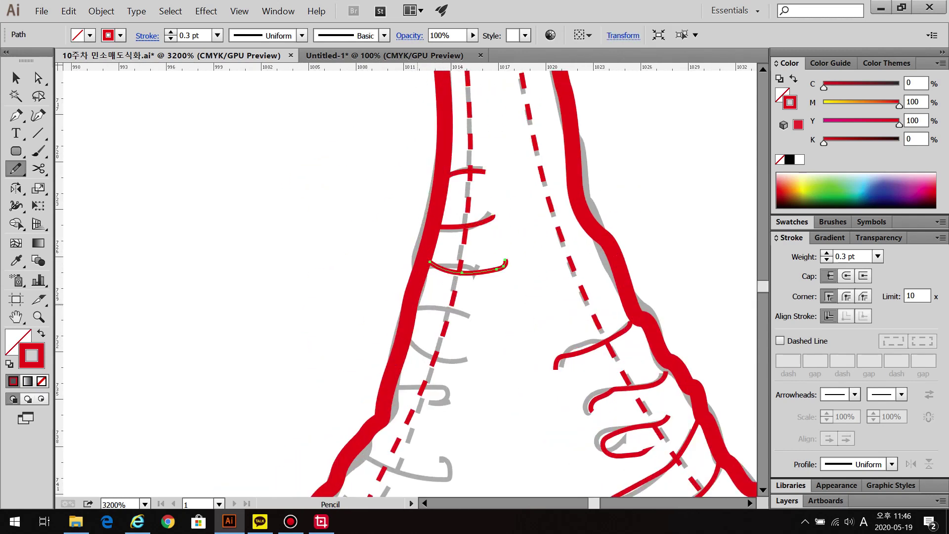
left_click_drag(415, 305, 479, 330)
left_click_drag(409, 337, 489, 357)
Draw the looped shirring lines and longer gathers along the lower left armhole, down to the side seam
left_click_drag(489, 357, 506, 263)
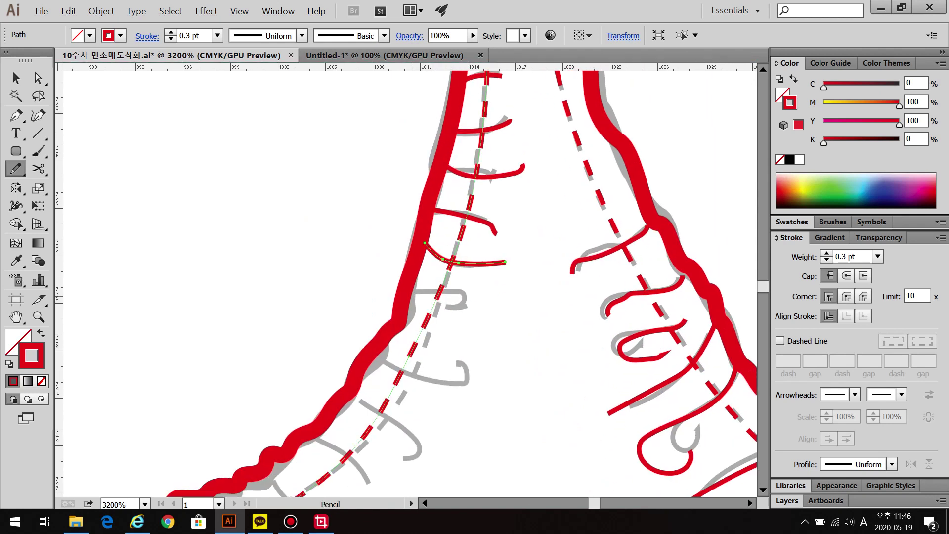
left_click_drag(402, 296, 437, 306)
scroll(405, 281, "down", 2)
left_click_drag(382, 288, 443, 308)
scroll(443, 308, "down", 2)
left_click_drag(379, 281, 424, 350)
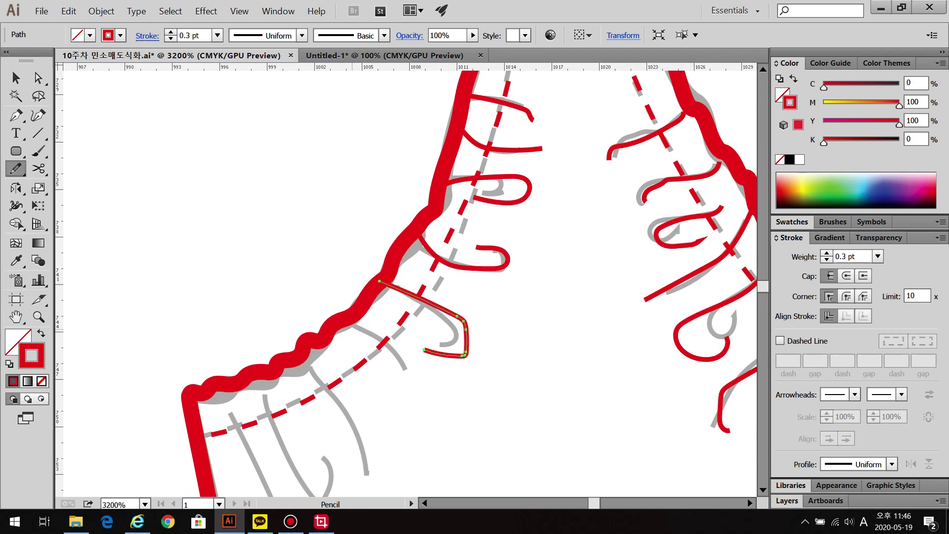
scroll(424, 349, "down", 2)
left_click_drag(372, 244, 400, 298)
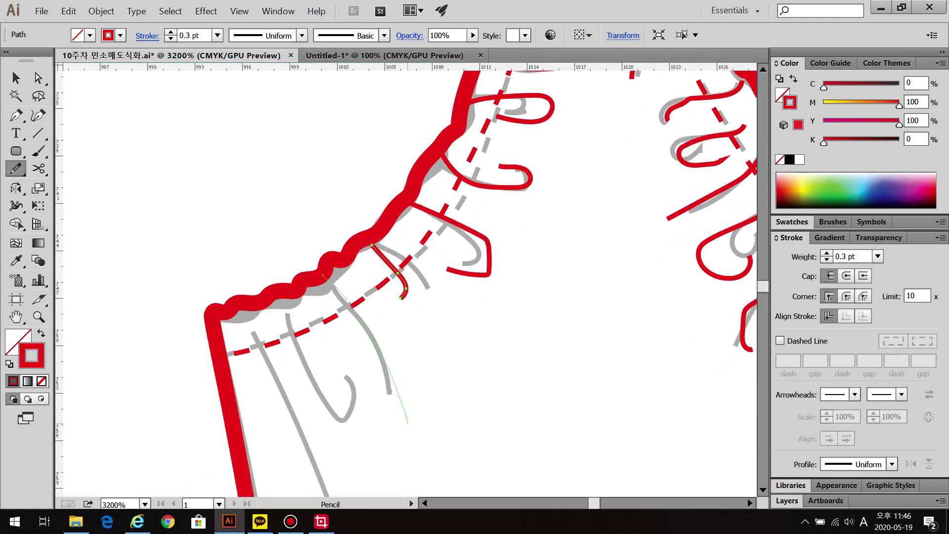
left_click_drag(408, 423, 407, 422)
scroll(407, 423, "down", 3)
scroll(281, 226, "up", 2)
left_click_drag(282, 226, 360, 425)
Draw the curved and looped shirring lines rising from the hem seam, from the left side seam towards the middle of the left half
scroll(361, 425, "down", 5)
scroll(405, 279, "down", 3)
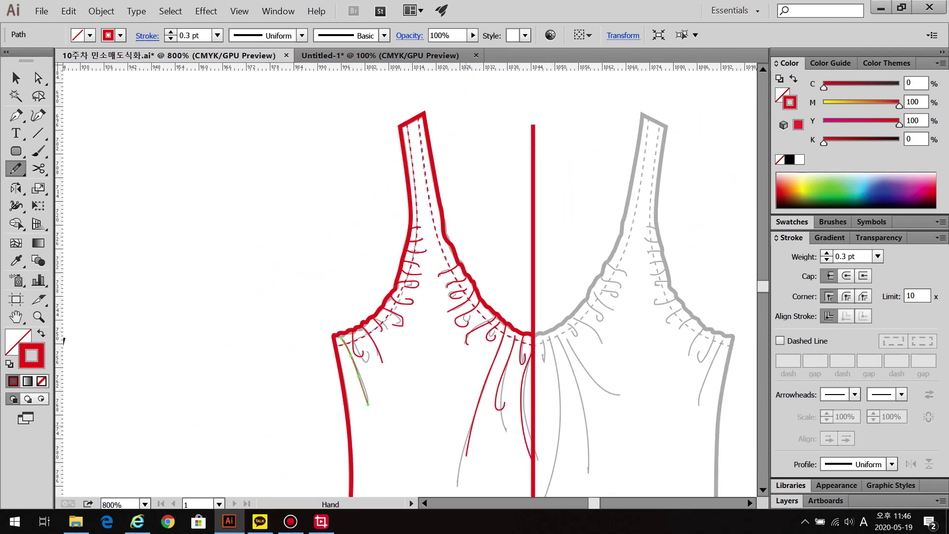
scroll(405, 279, "up", 3)
scroll(295, 370, "up", 3)
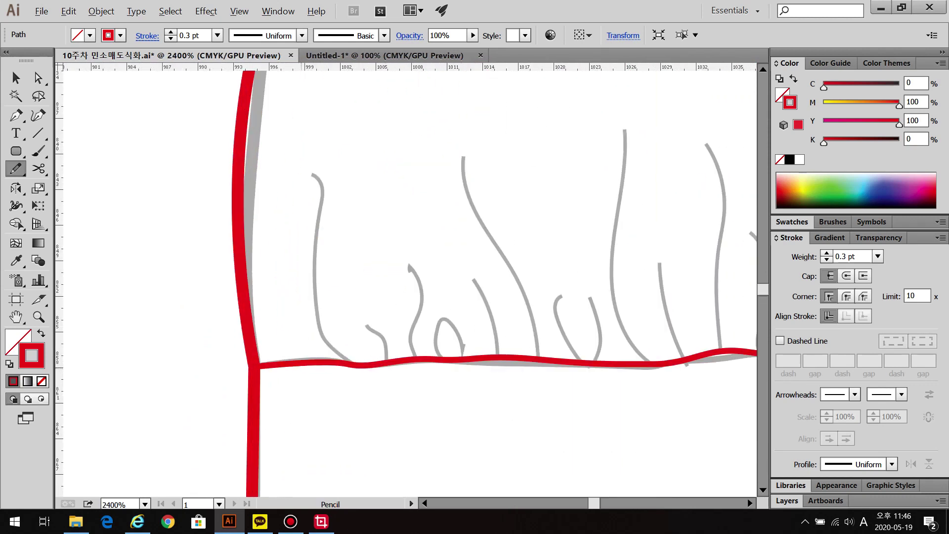
left_click_drag(320, 204, 351, 365)
left_click_drag(353, 312, 380, 363)
mouse_move(389, 253)
left_mouse_down()
mouse_move(409, 357)
mouse_move(451, 352)
left_mouse_up()
left_click_drag(456, 288, 466, 361)
left_click_drag(467, 173, 502, 356)
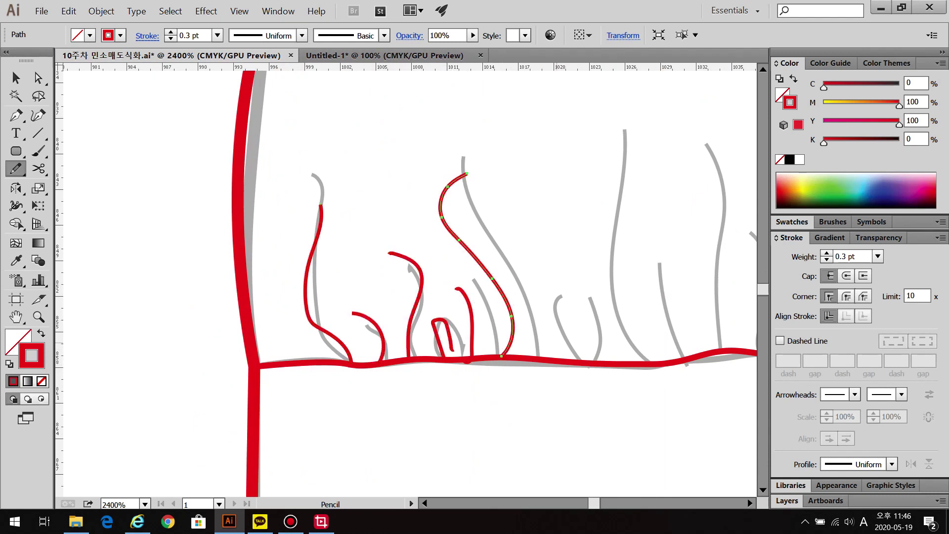
left_click_drag(549, 314, 546, 357)
mouse_move(583, 289)
left_mouse_down()
mouse_move(580, 360)
mouse_move(493, 394)
left_mouse_up()
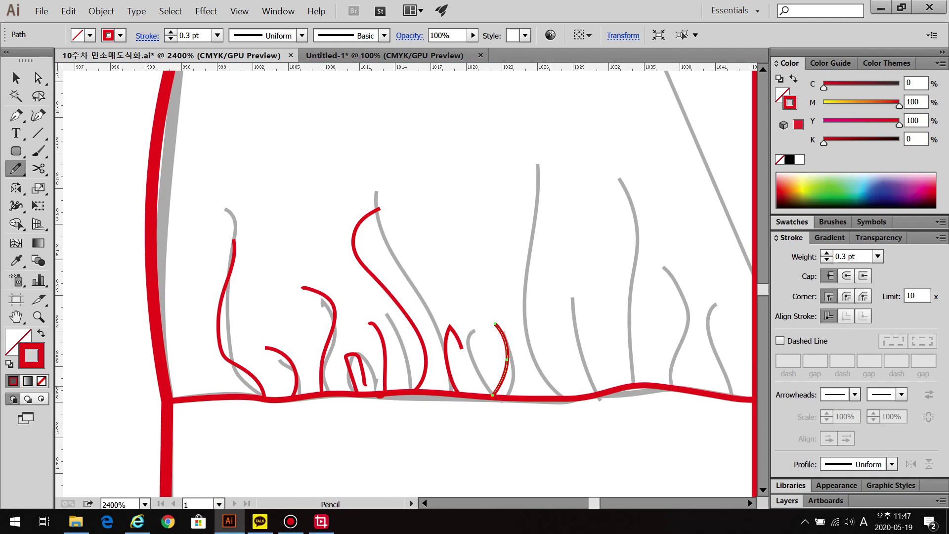
Draw the remaining shirring lines above the hem seam up to the centre line, and deselect them
left_click_drag(491, 126, 560, 398)
left_click_drag(565, 280, 596, 391)
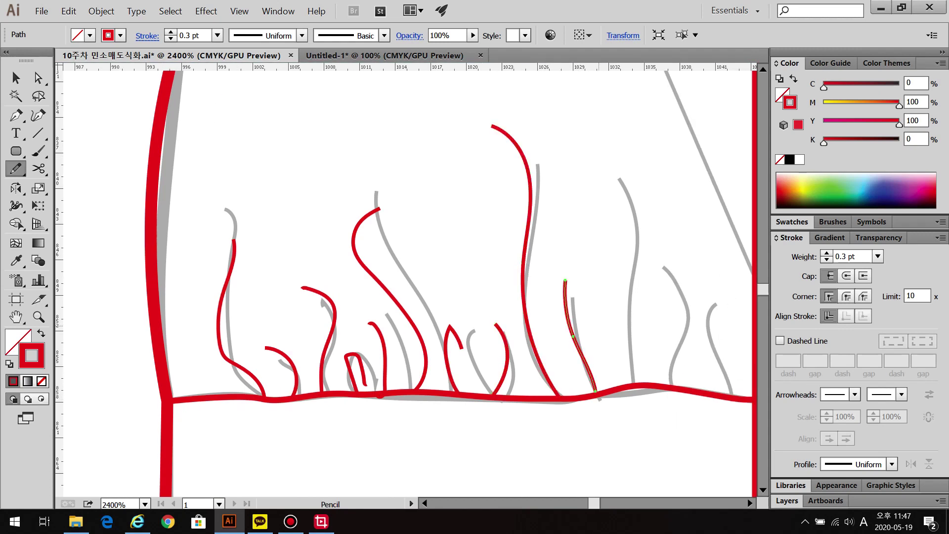
mouse_move(603, 174)
left_mouse_down()
mouse_move(626, 372)
mouse_move(512, 411)
left_mouse_up()
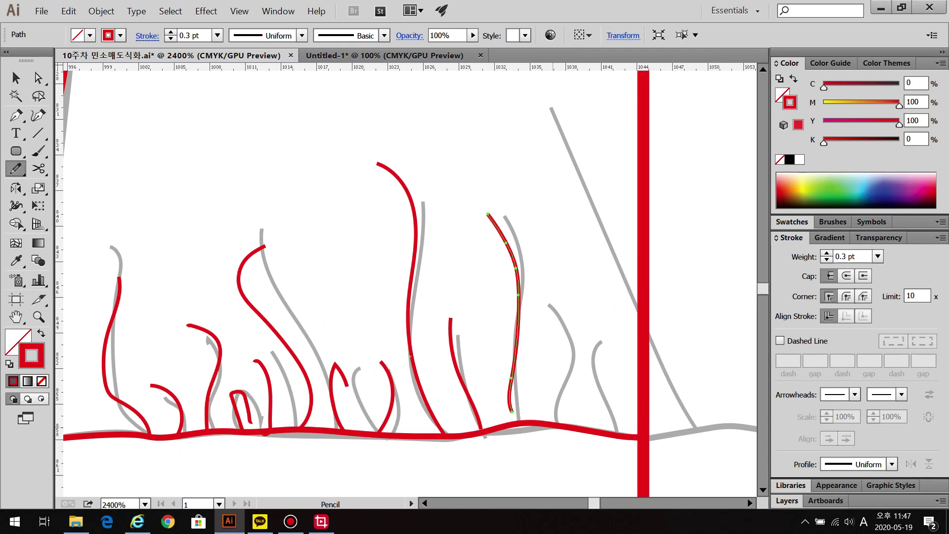
left_click_drag(546, 280, 552, 425)
left_click_drag(601, 341, 617, 430)
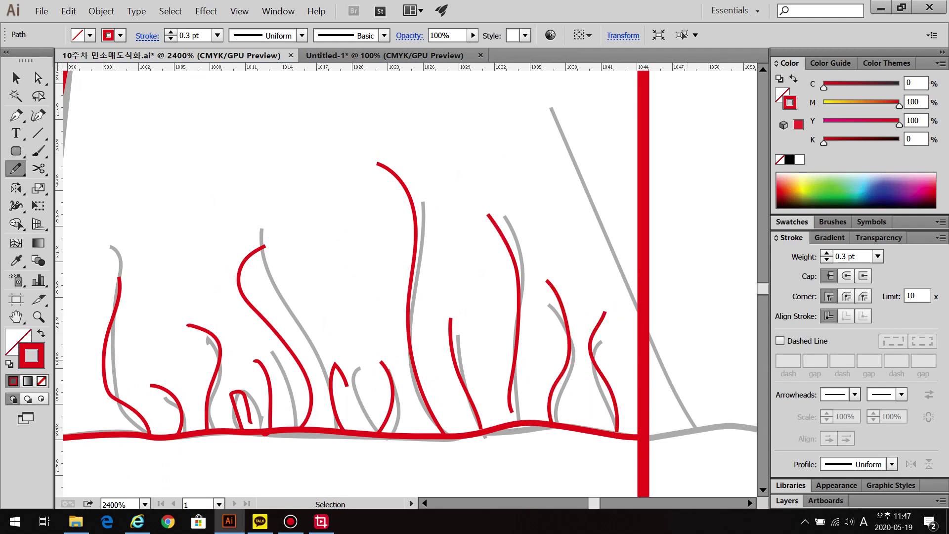
key("ctrl+shift+a")
Delete the red vertical centre line of the front camisole
key("ctrl+minus")
key("ctrl+minus")
key("ctrl+minus")
mouse_move(494, 247)
left_mouse_down()
mouse_move(281, 249)
mouse_move(267, 314)
left_mouse_up()
key("v")
left_click_drag(320, 79, 469, 113)
key("Delete")
Select the whole red left half, reflect a copy of it about the neckline's centre point to form the right half, and deselect it
mouse_move(320, 79)
left_mouse_down()
mouse_move(469, 113)
mouse_move(459, 443)
left_mouse_up()
key("o")
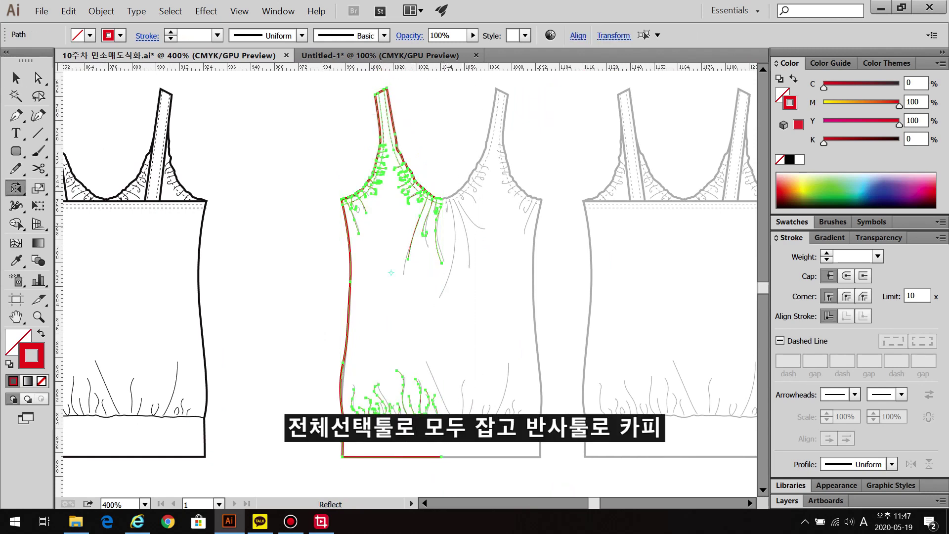
key("ctrl+plus")
key("ctrl+plus")
key("ctrl+plus")
key("ctrl+plus")
key("ctrl+plus")
key("ctrl+plus")
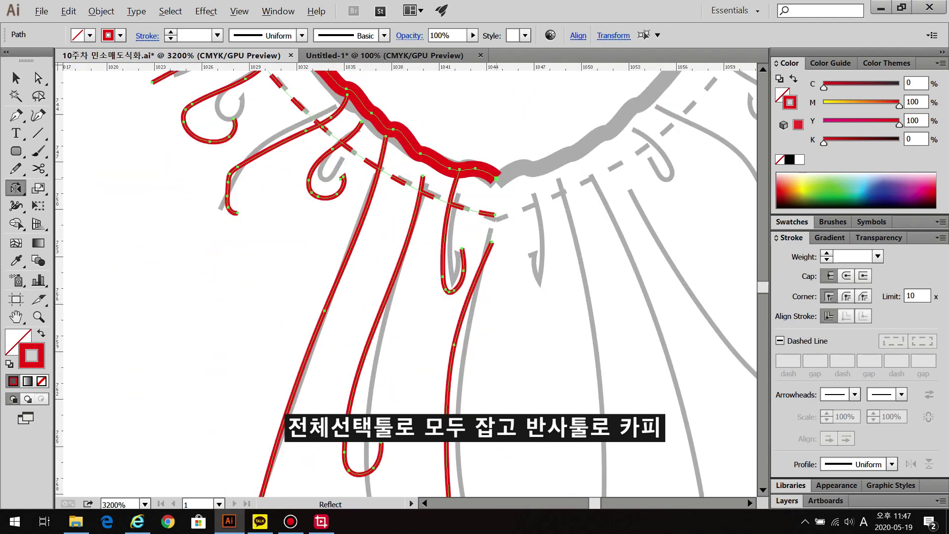
left_click(496, 179, "alt")
left_click(663, 343)
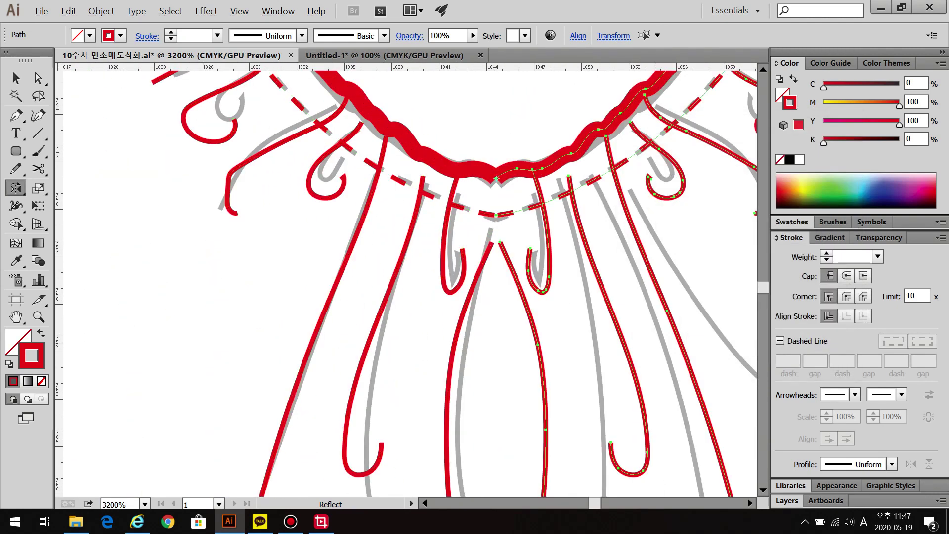
key("ctrl+minus")
key("ctrl+minus")
key("ctrl+minus")
key("ctrl+minus")
key("ctrl+minus")
key("v")
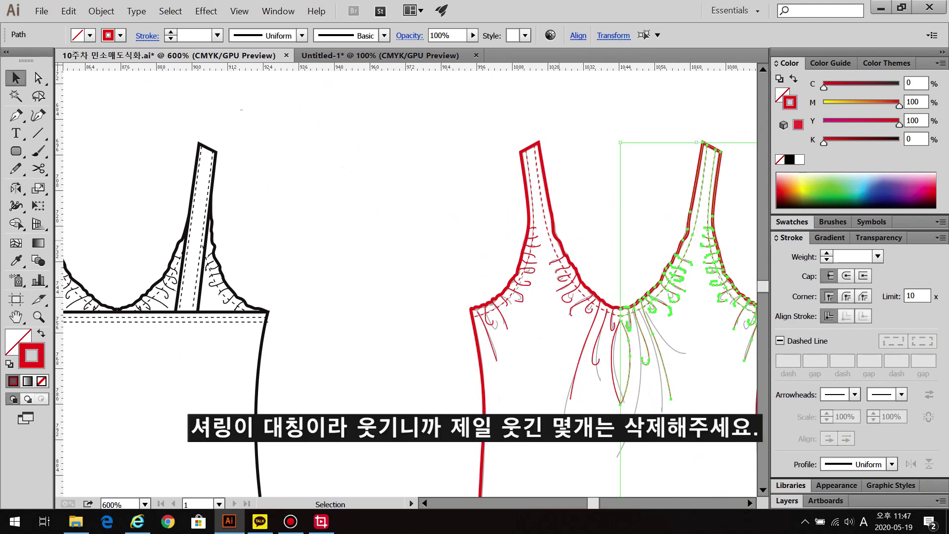
key("ctrl+shift+a")
Delete the three long mirrored gathers below the neckline just right of the centre front
key("ctrl+plus")
key("ctrl+plus")
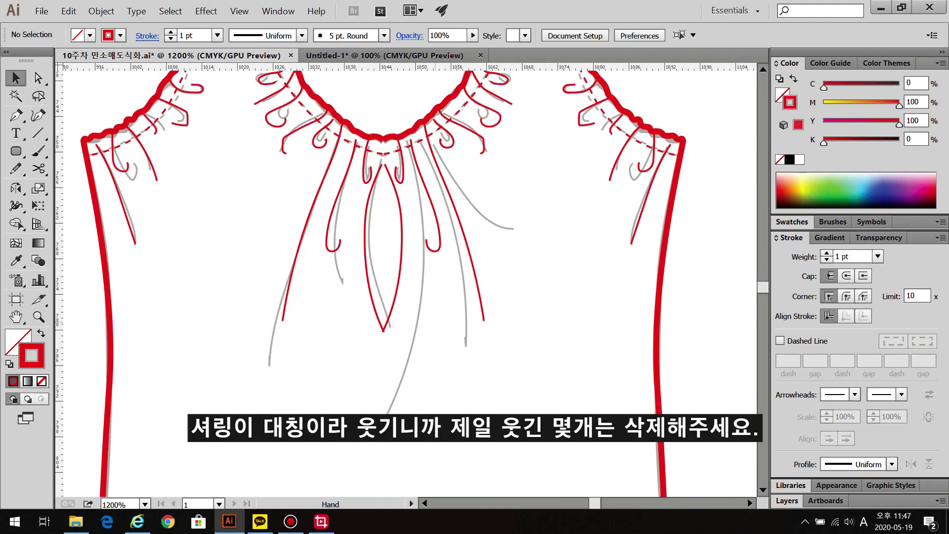
left_click_drag(383, 247, 390, 300)
left_click(408, 297)
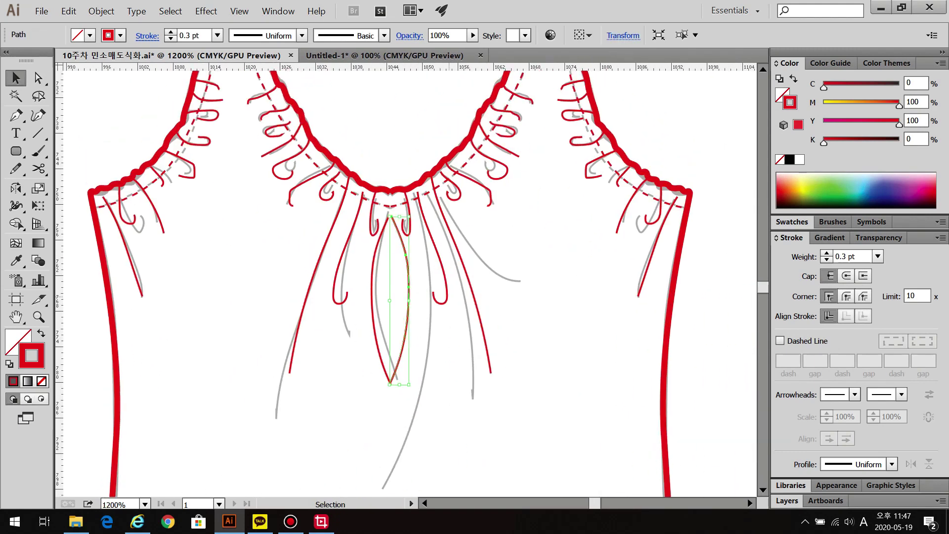
left_click(433, 237, "shift")
left_click(472, 296, "shift")
key("Delete")
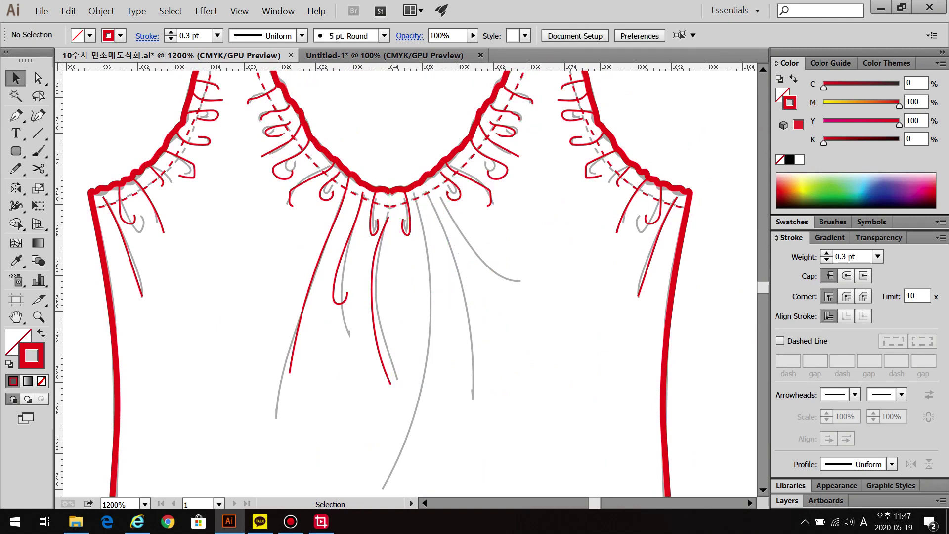
Draw three new asymmetrical long gathers below the neckline right of the centre with the Pencil tool, and deselect them
key("n")
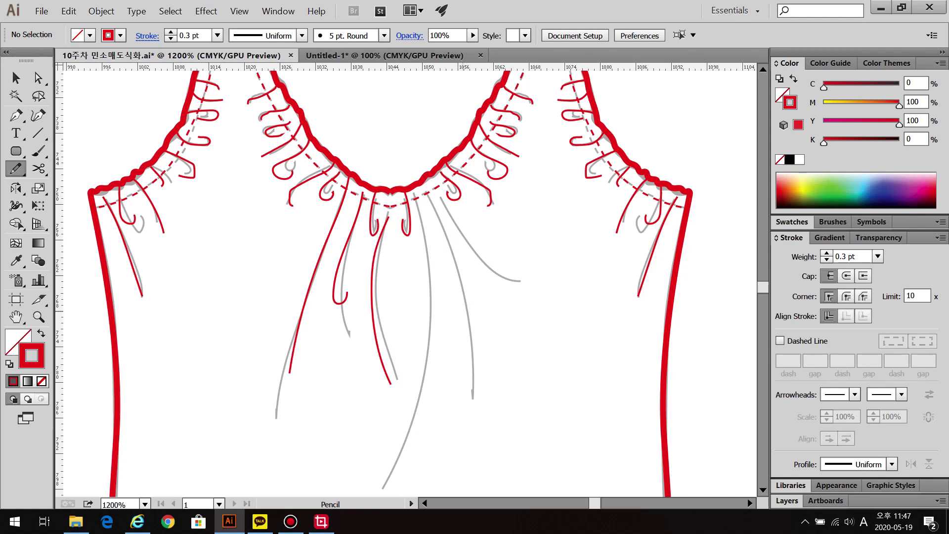
key("ctrl+minus")
left_click_drag(435, 246, 427, 470)
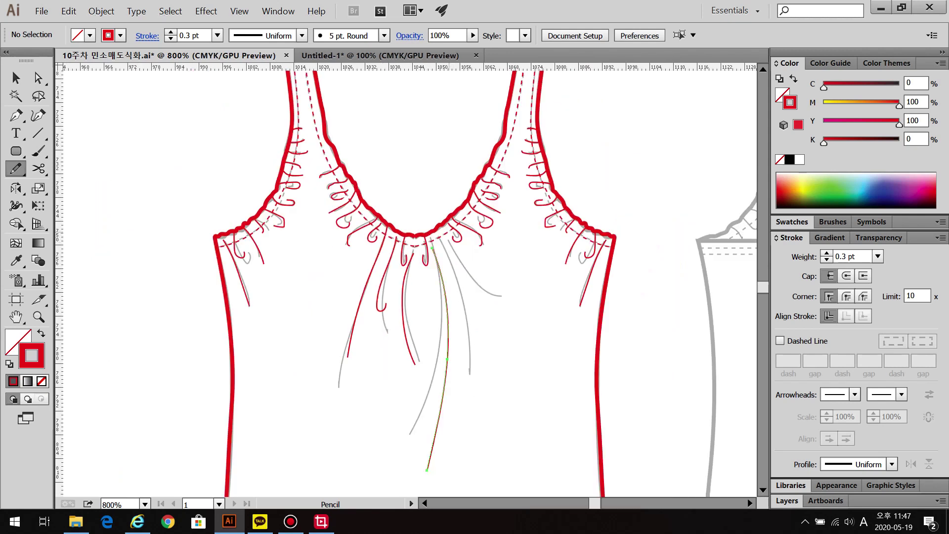
left_click_drag(433, 230, 474, 376)
left_click_drag(447, 240, 502, 295)
key("ctrl+shift+a")
Delete three mirrored shirring lines above the right half of the hem seam: the short one beside the centre and the two tall ones
key("ctrl+minus")
left_click_drag(462, 396, 456, 154)
key("ctrl+plus")
key("ctrl+plus")
key("ctrl+plus")
key("v")
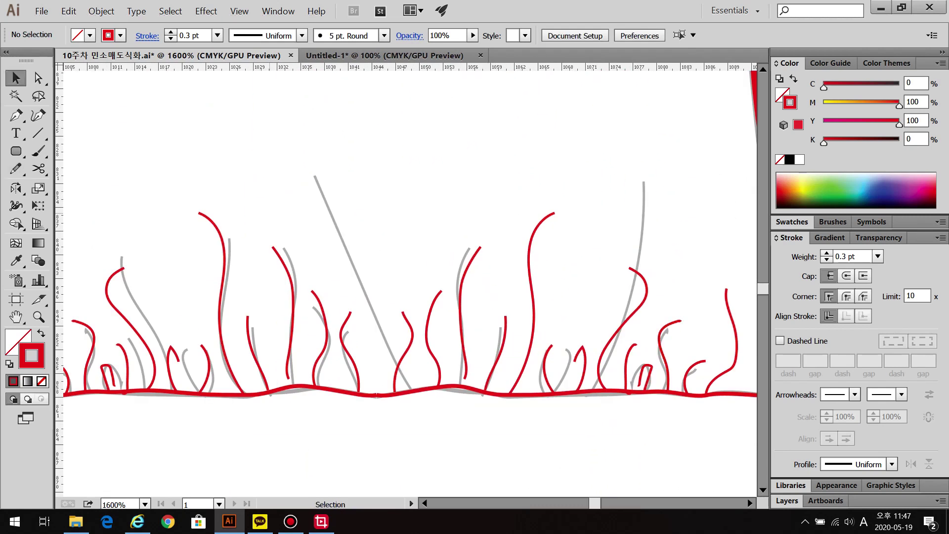
left_click(410, 346)
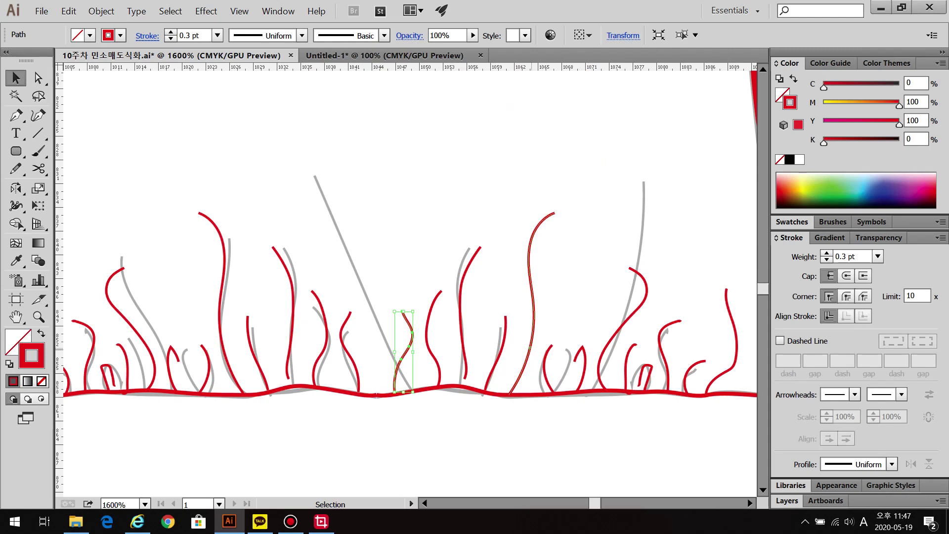
left_click(532, 305, "shift")
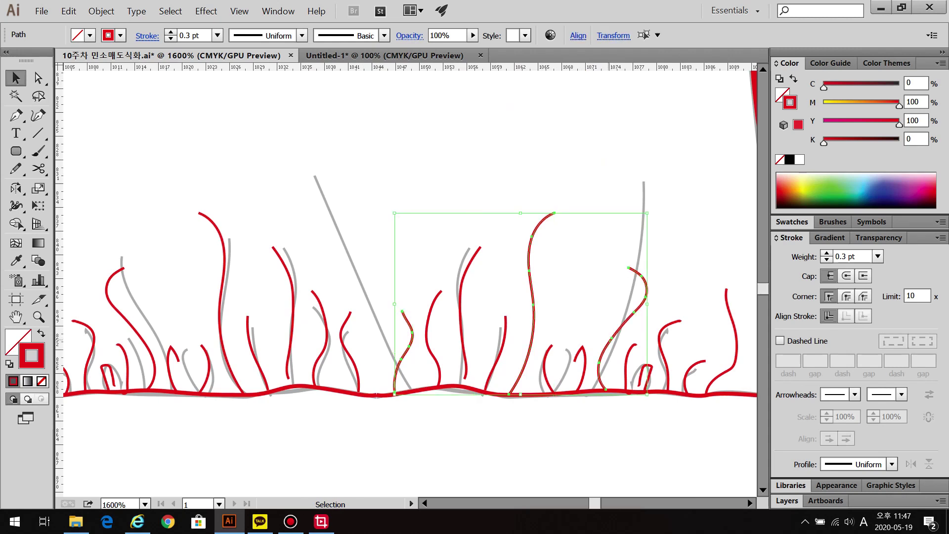
key("Delete")
Draw two tall 0.3 pt shirring lines above the hem seam with the Pencil tool, following the grey template at the centre and in the right half
key("n")
key("n")
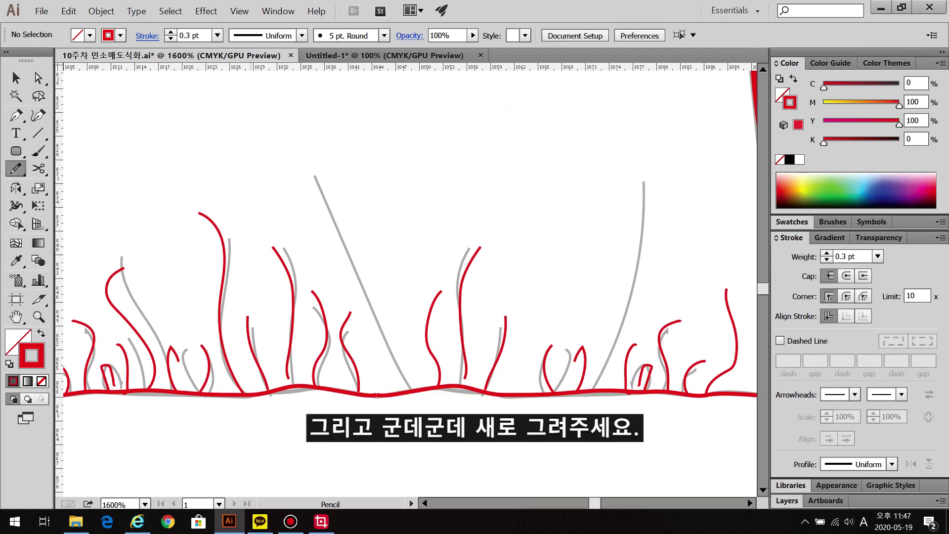
left_click_drag(414, 390, 329, 122)
left_click_drag(593, 391, 617, 153)
key("ctrl+minus")
key("ctrl+minus")
key("ctrl+minus")
key("ctrl+minus")
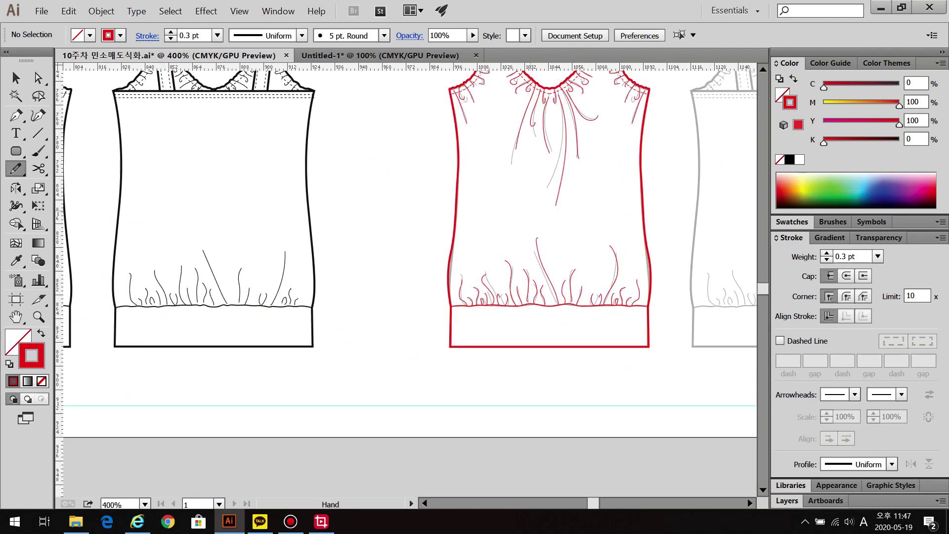
left_click_drag(489, 197, 326, 304)
key("v")
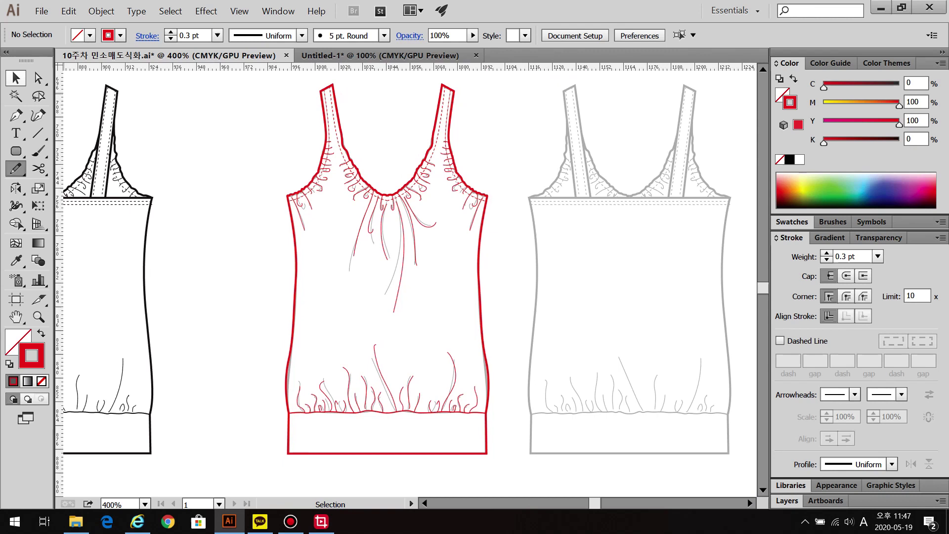
Join the open centre ends of the two mirrored halves on the neckline and on its dashed stitch line
key("a")
scroll(353, 176, "up", 5)
scroll(406, 284, "right", 2)
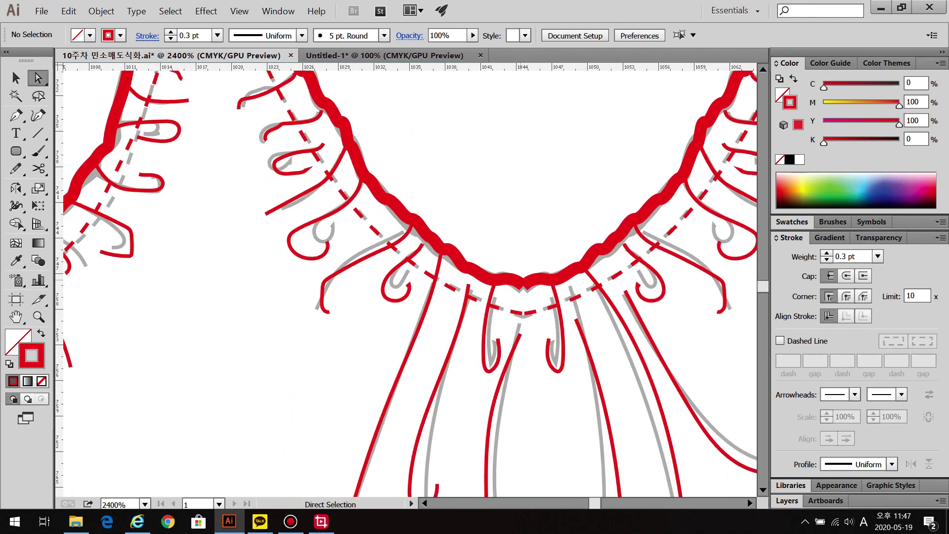
left_click_drag(525, 275, 536, 294)
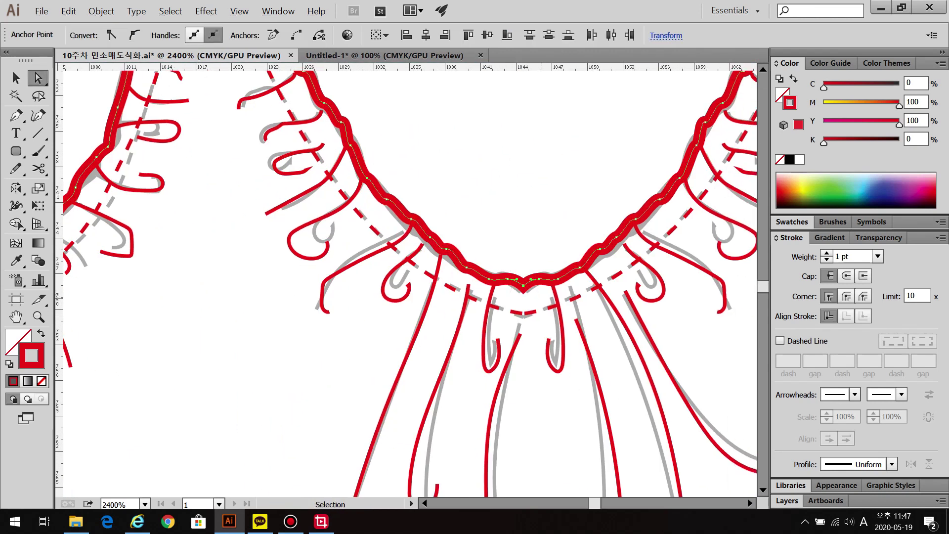
left_click_drag(516, 304, 528, 320)
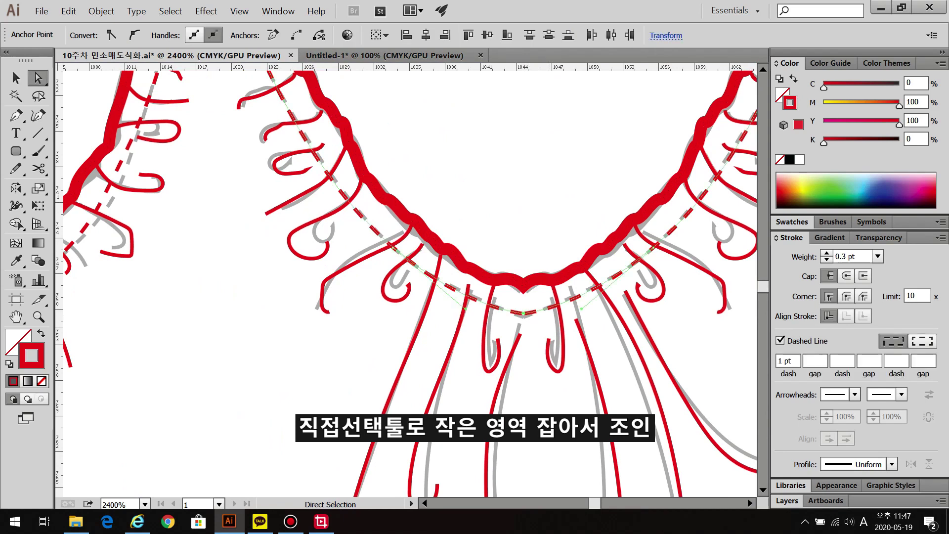
Join the open centre ends of the two mirrored halves on the wavy hem seam and on the bottom edge
left_click_drag(494, 395, 487, 118)
left_click_drag(494, 470, 474, 99)
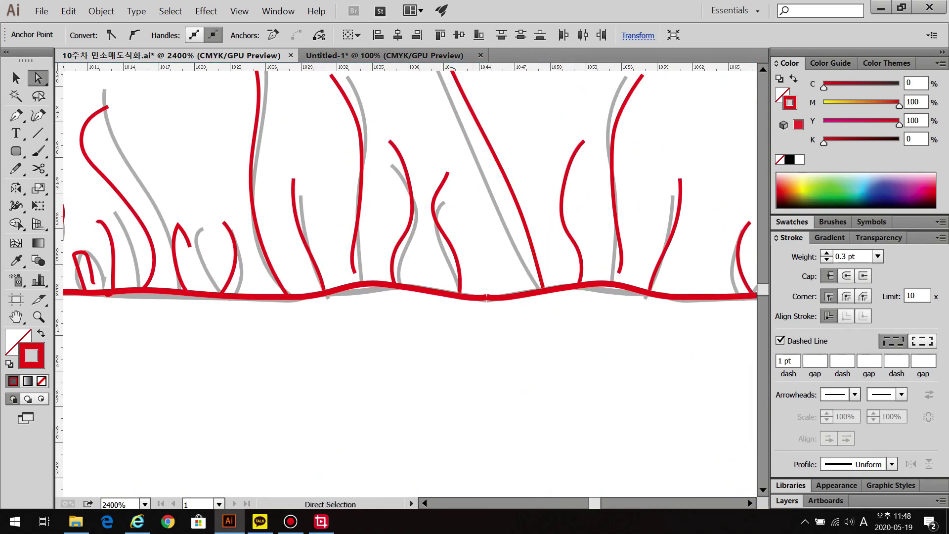
left_click(486, 297)
left_click_drag(486, 296, 494, 59)
left_click(494, 324)
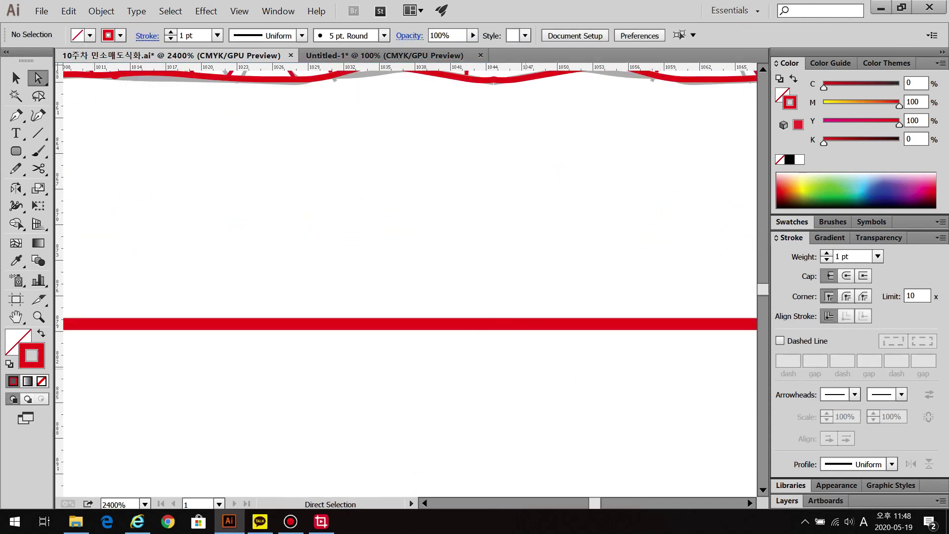
Copy the front's red outline, hem seam and hem shirring lines onto the grey back view template, and deselect them
scroll(494, 325, "down", 10)
scroll(362, 292, "up", 3)
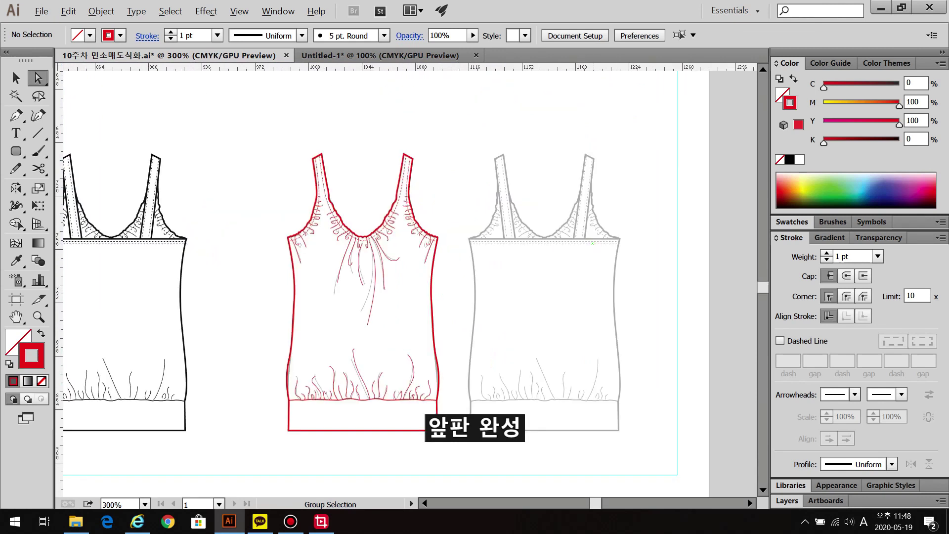
scroll(587, 245, "up", 1)
left_click_drag(587, 245, 572, 194)
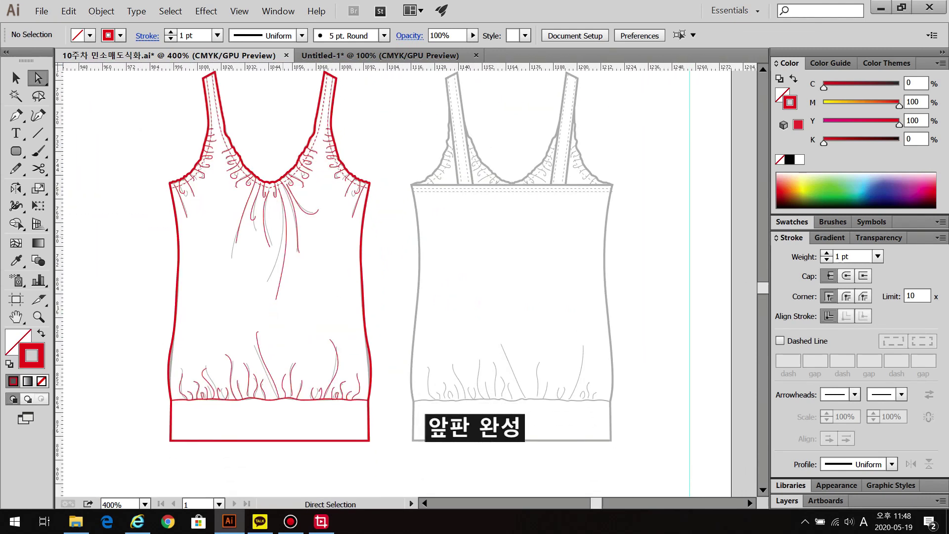
key("v")
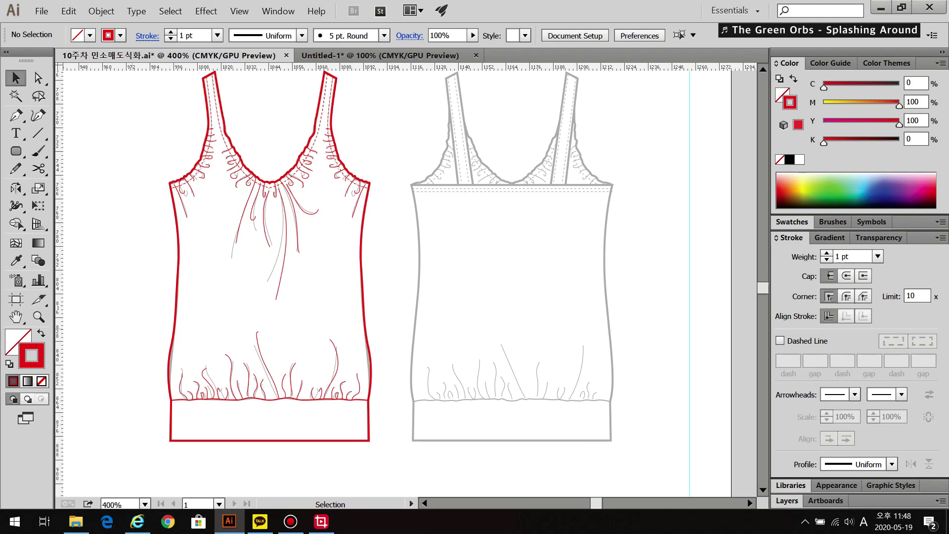
left_click_drag(179, 377, 391, 469)
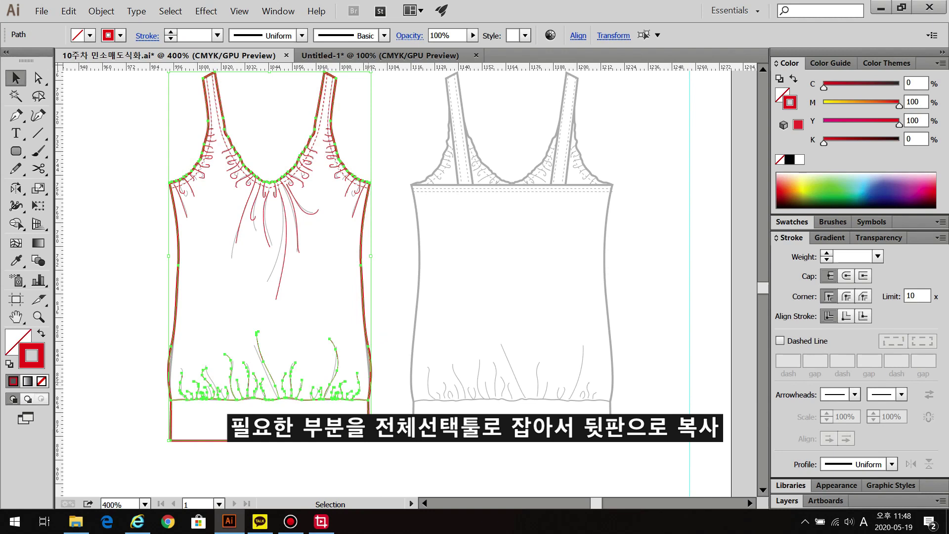
left_click_drag(269, 370, 513, 370)
key("ctrl+shift+a")
Cut the copied outline on both sides of the back's left strap with the Scissors tool and delete the strap piece
key("ctrl+equal")
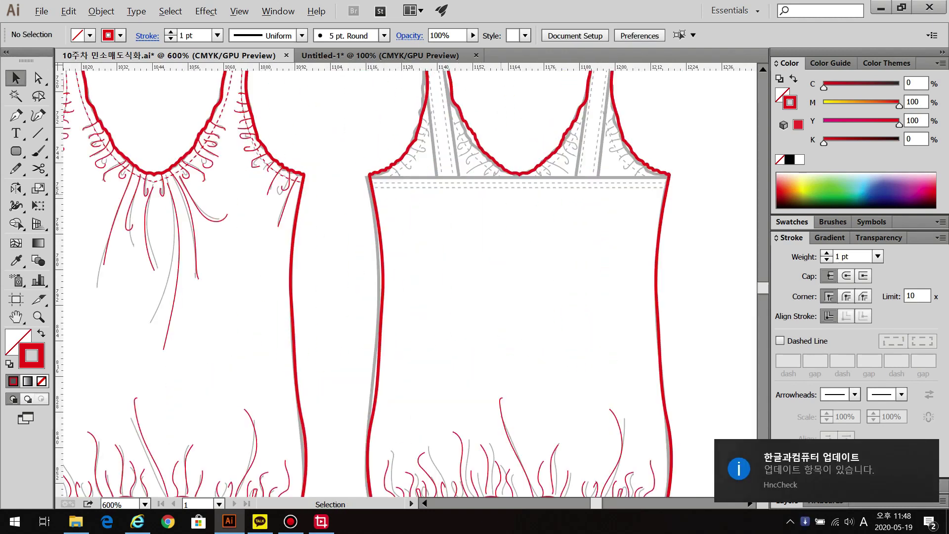
left_click_drag(406, 247, 380, 355)
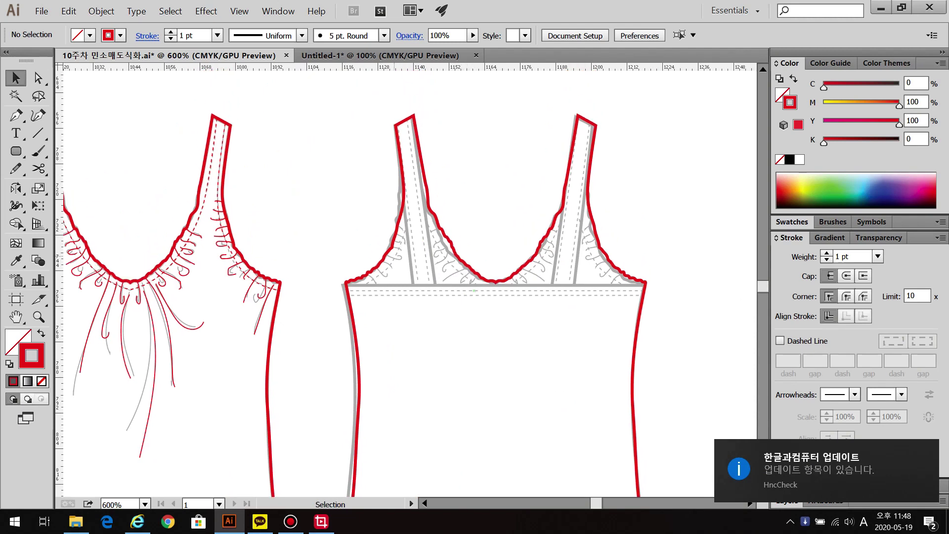
left_click(38, 169)
left_click(404, 203)
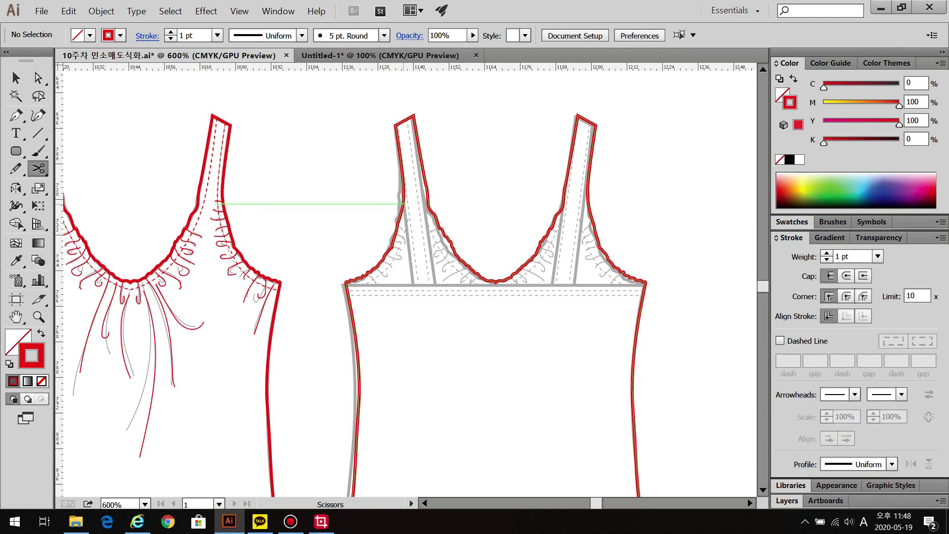
left_click(404, 189)
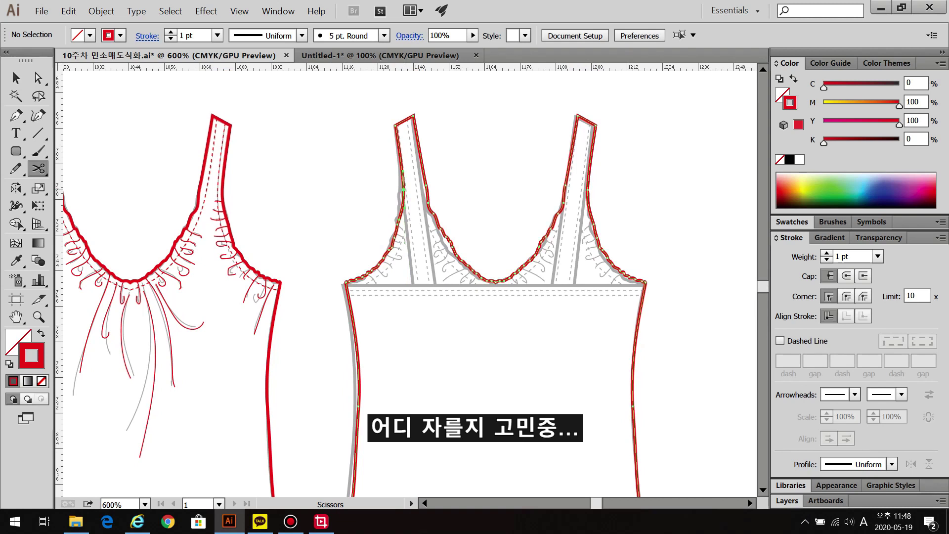
left_click(426, 185)
left_click(399, 153, "ctrl")
key("Delete")
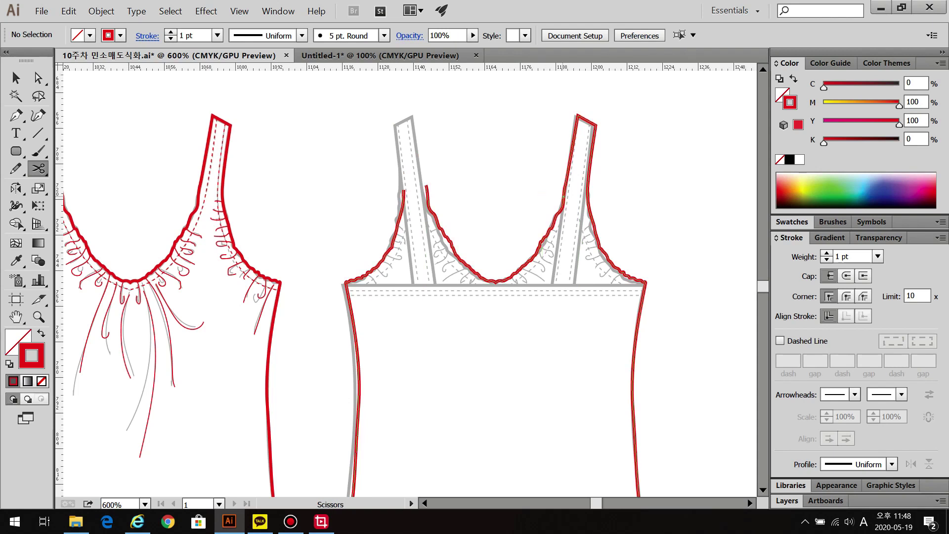
Cut the copied outline on both sides of the back's right strap and delete that strap piece
left_click(565, 185)
left_click(588, 186)
left_click(591, 148, "ctrl")
key("Delete")
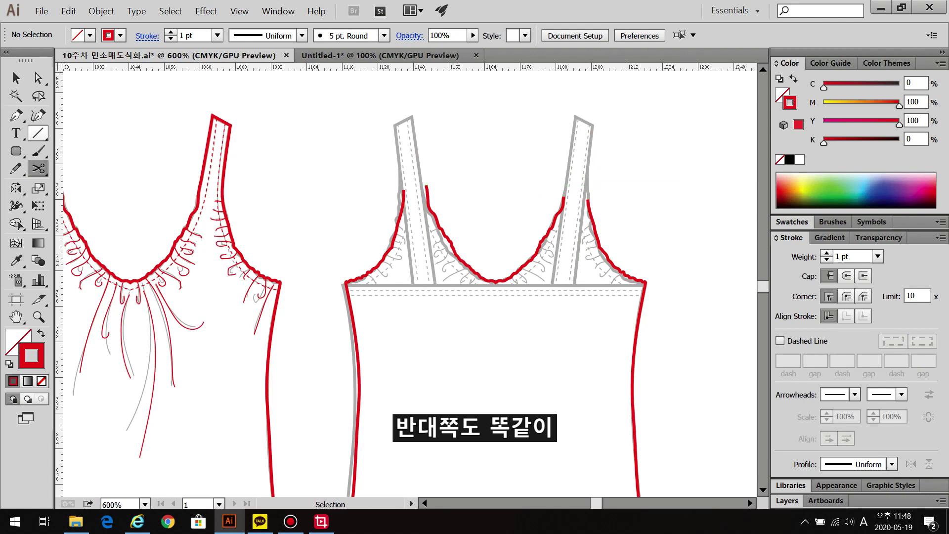
Draw a straight 1 pt line across the back's upper edge, from one side seam to the other, with the Line Segment tool
left_click(38, 133)
left_click_drag(345, 285, 645, 284)
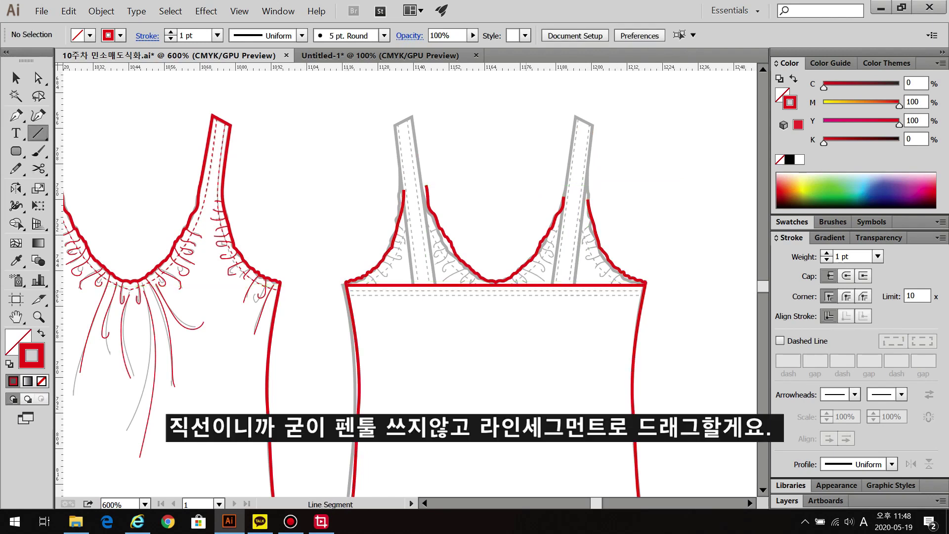
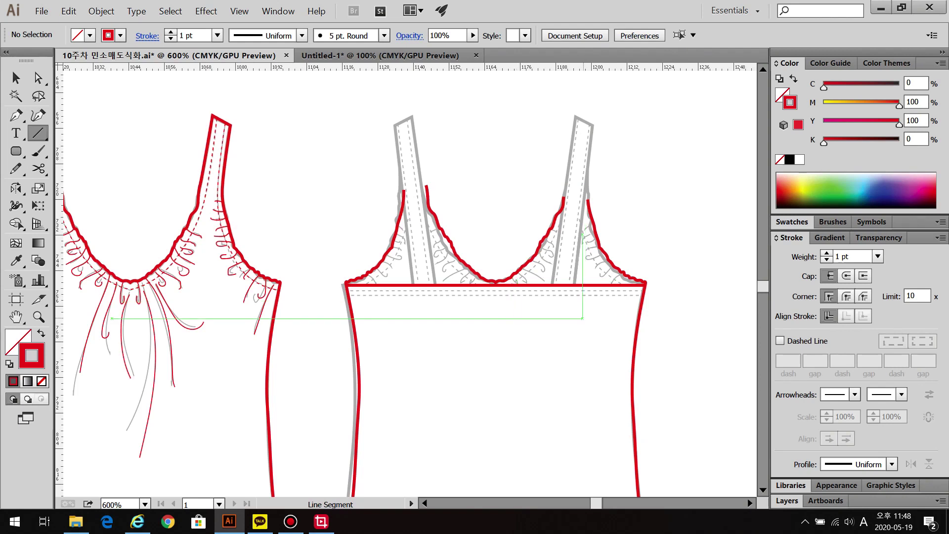
left_click_drag(556, 345, 553, 371)
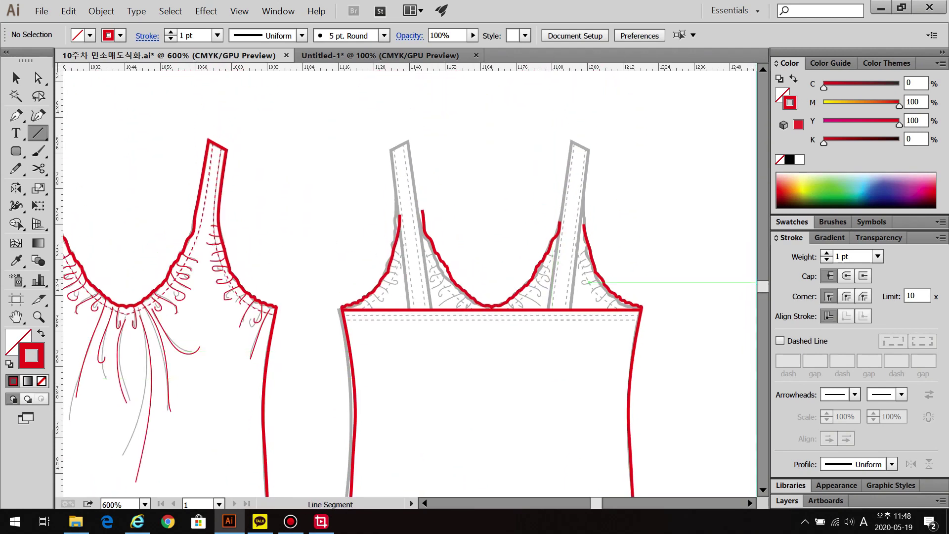
Draw a 0.3 pt dashed stitch line with a 1 pt dash just below the back's upper edge, from side to side
left_click(851, 256)
type("0.3")
key("Return")
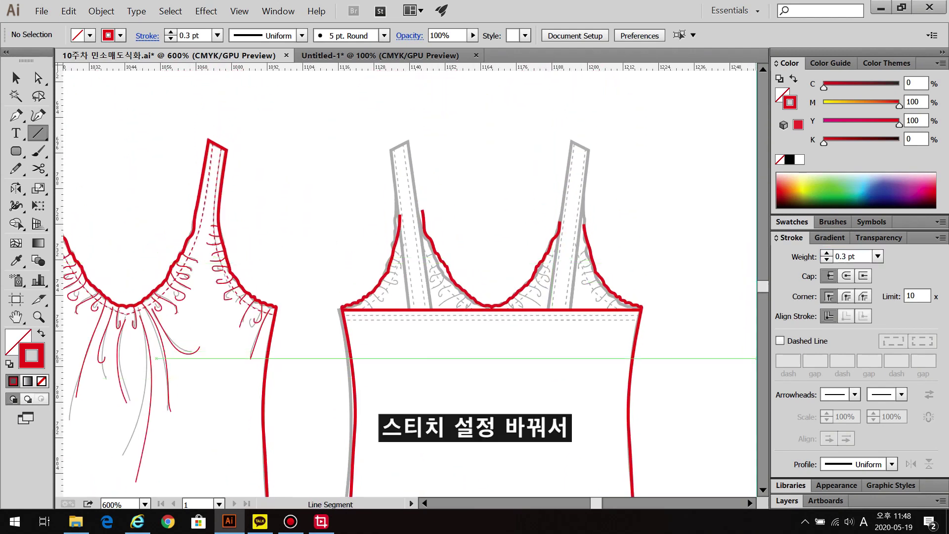
left_click(780, 341)
key("Return")
key("ctrl+plus")
left_click_drag(303, 311, 711, 313)
Duplicate the dashed stitch line slightly below the first one to form a double row, and deselect it
key("v")
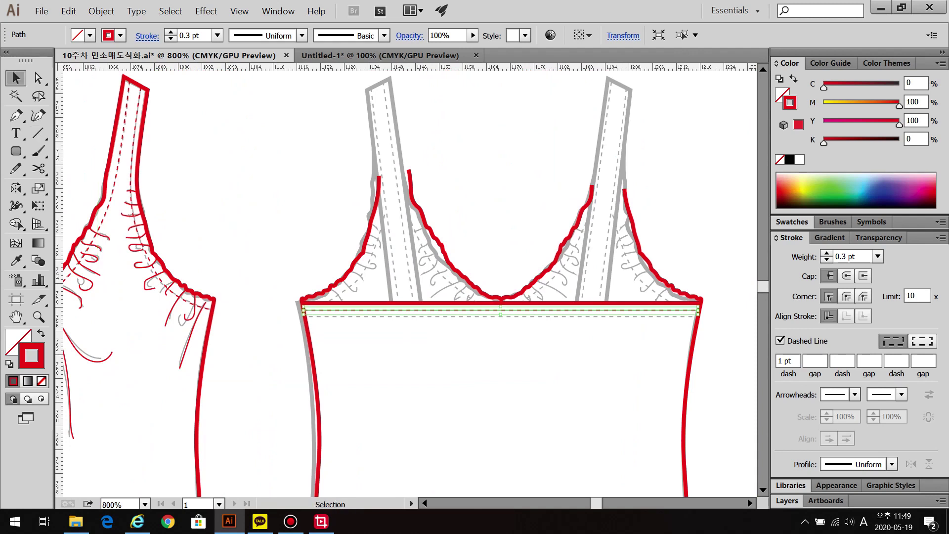
left_click_drag(519, 314, 519, 319, "alt")
scroll(519, 346, "up", 4)
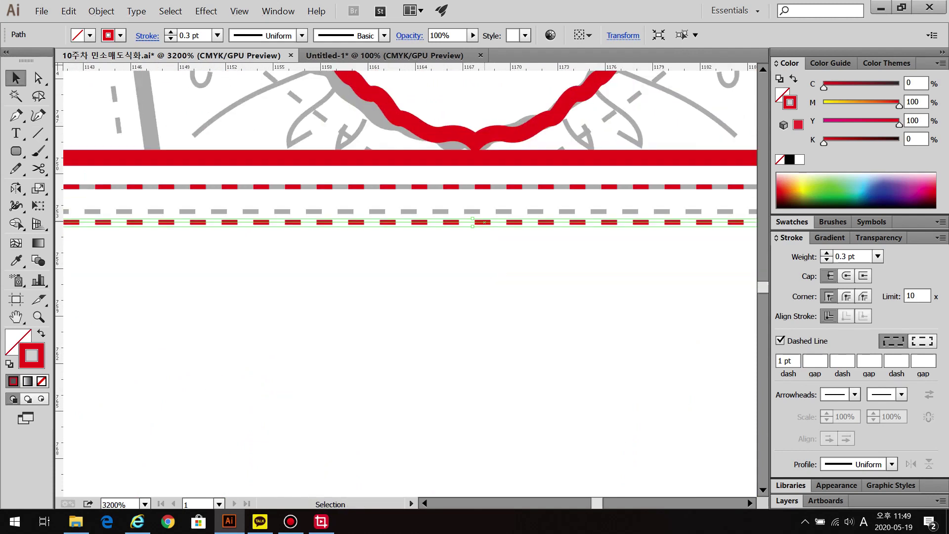
left_click(451, 463)
scroll(450, 463, "down", 4)
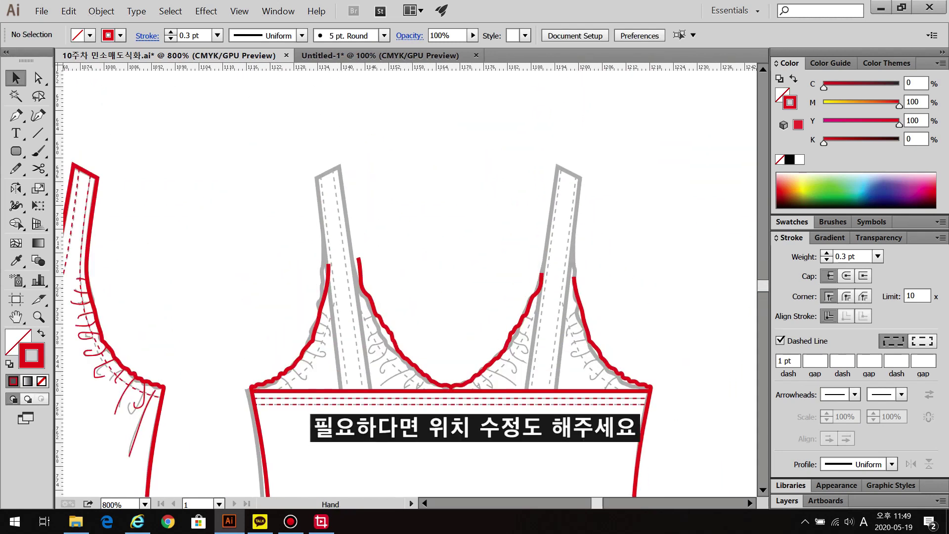
Trace the back's left strap with the Pen tool as a solid 1 pt outline, starting and ending on the upper edge
left_click(16, 115)
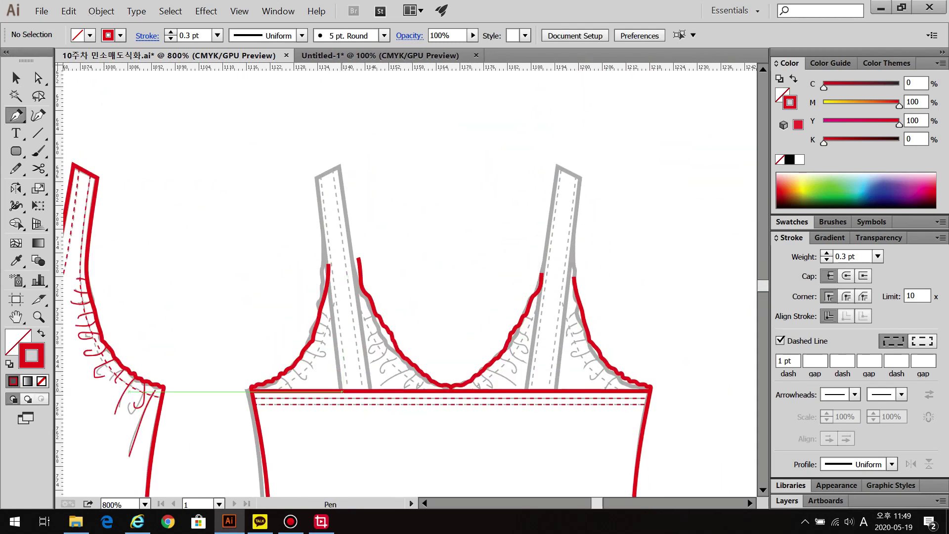
left_click(780, 340)
double_click(847, 256)
type("1")
key("Return")
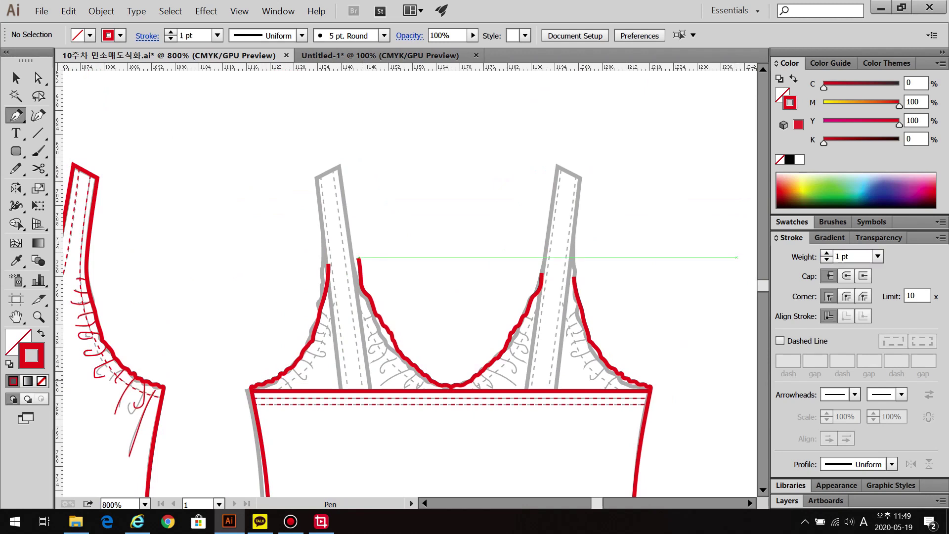
left_click(341, 387)
left_click(316, 177)
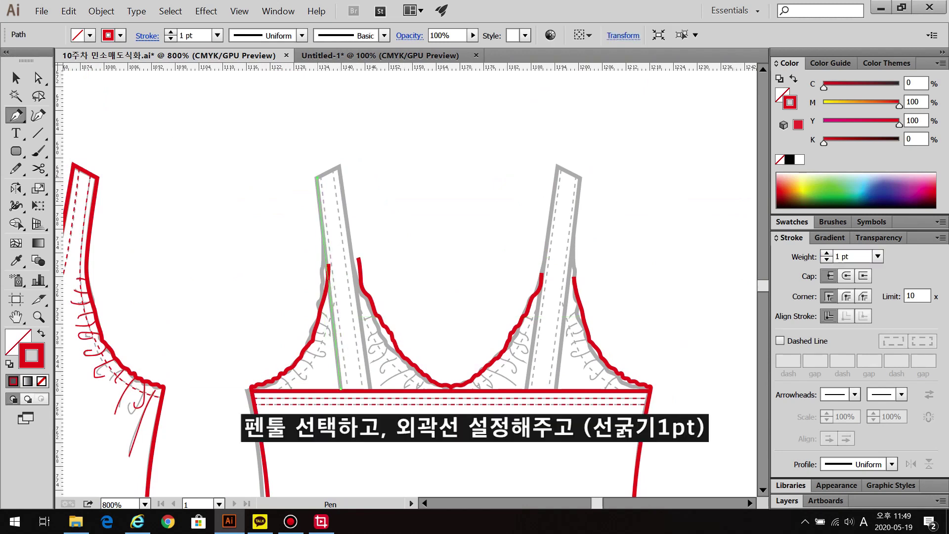
left_click(340, 165)
left_click(372, 389)
left_click(373, 390)
left_click(435, 341, "ctrl")
Trace the back's right strap with the Pen tool as a 1 pt outline ending on the upper edge, and deselect it
left_click(526, 390)
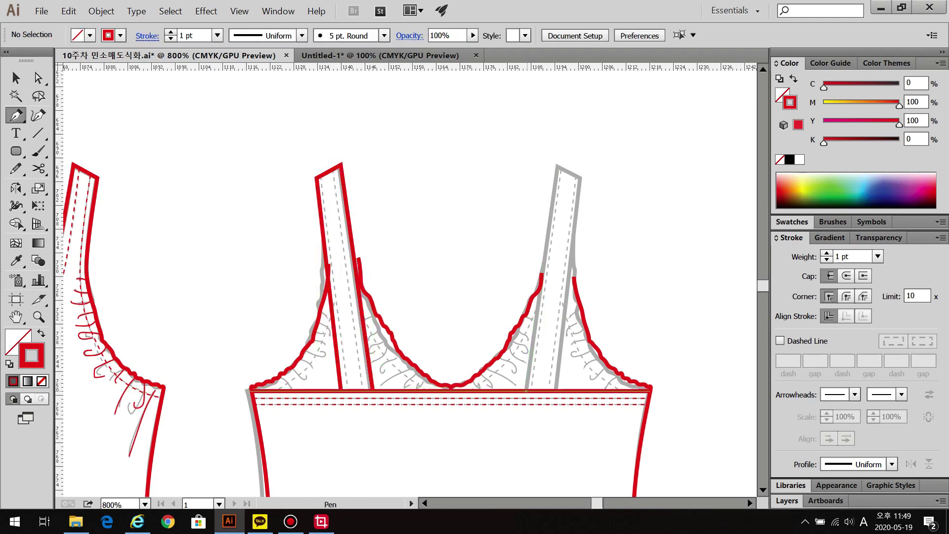
left_click(557, 165)
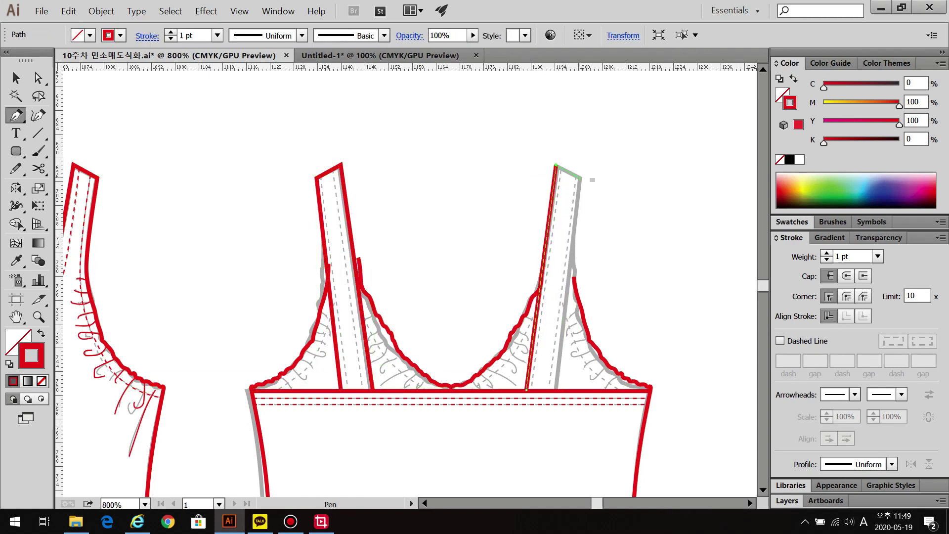
left_click(582, 175)
left_click(556, 390)
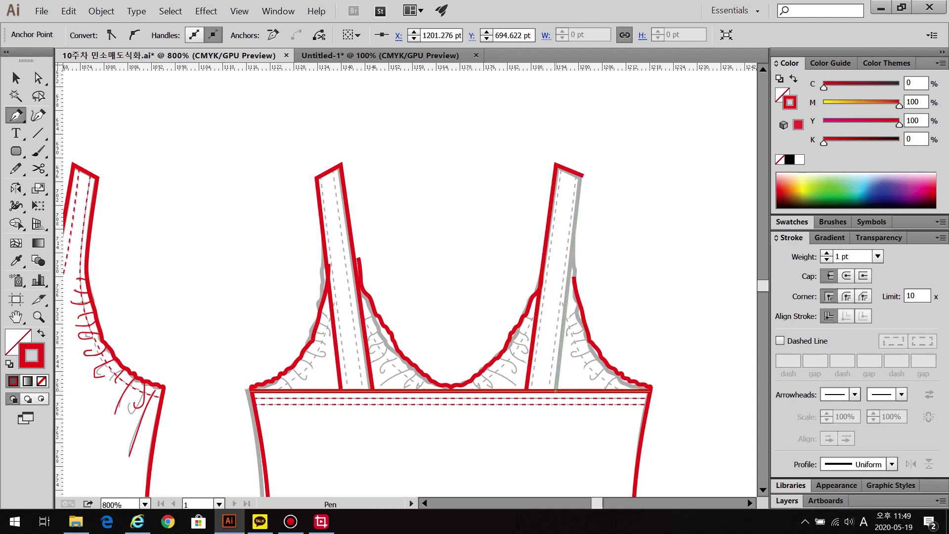
key("ctrl+shift+a")
Move the upper ends of the armhole and neckline curves onto the edges of the back's left strap
key("a")
scroll(317, 267, "up", 5)
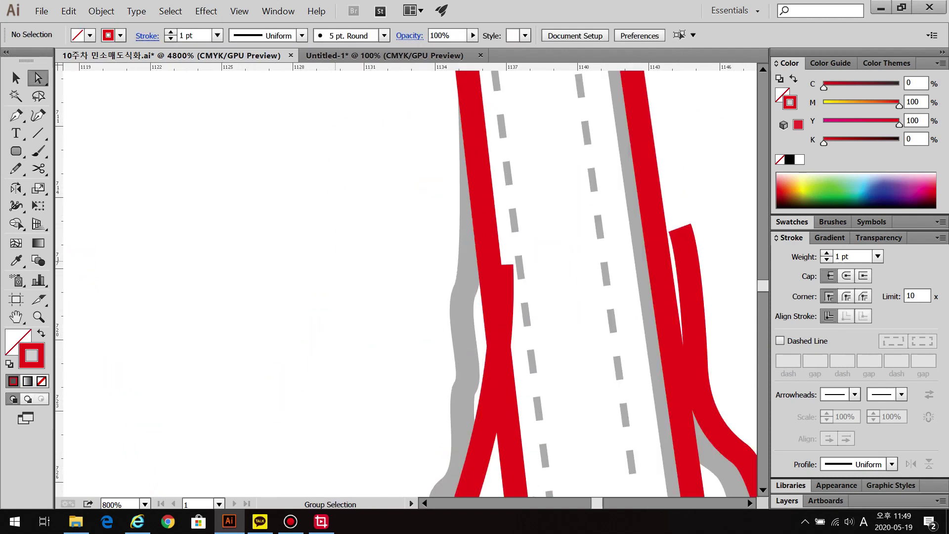
left_click(495, 407)
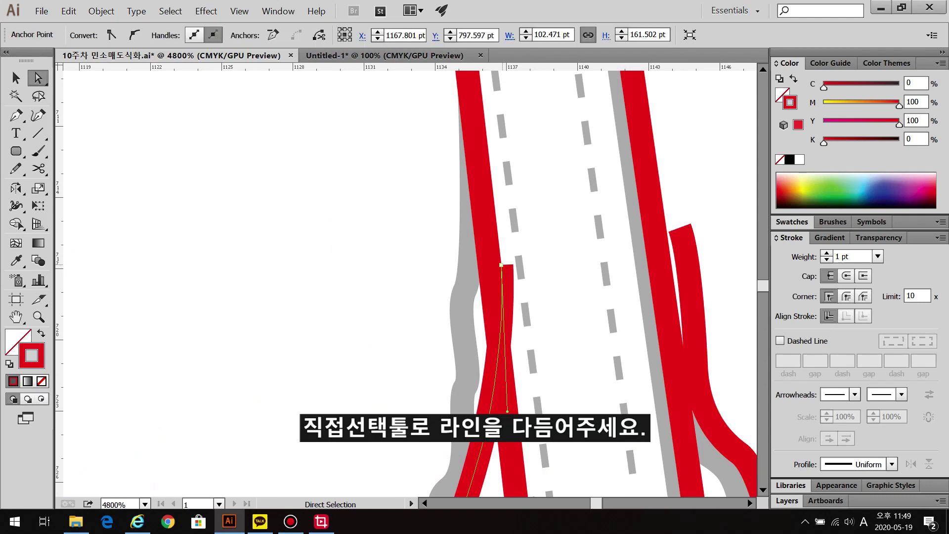
left_click_drag(489, 259, 497, 262)
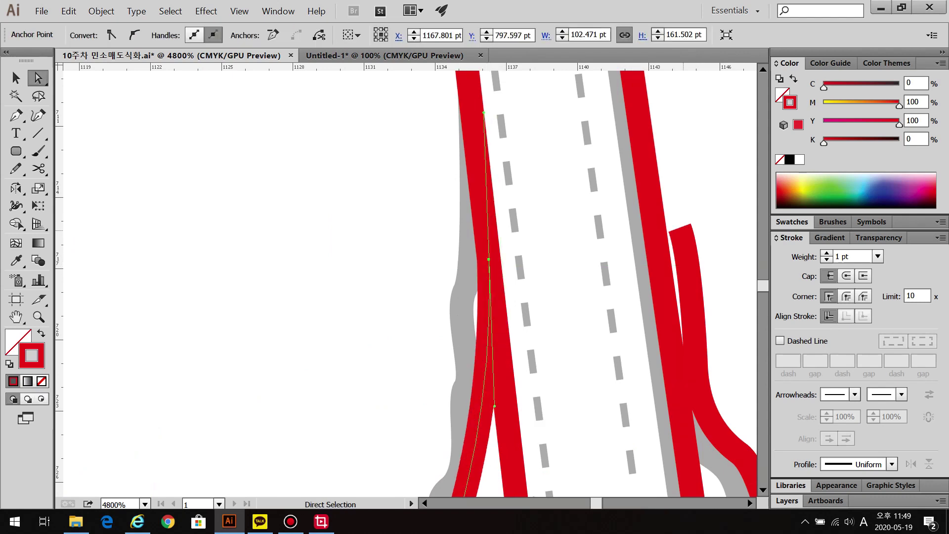
left_click(654, 227)
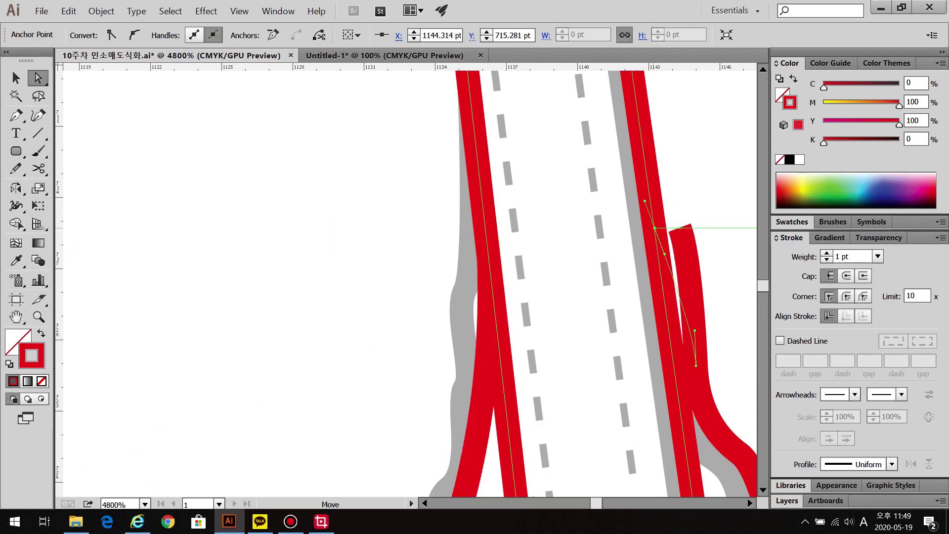
key("ctrl+shift+a")
Move the upper ends of the neckline and armhole curves onto the edges of the back's right strap
scroll(657, 301, "down", 5)
scroll(657, 301, "up", 4)
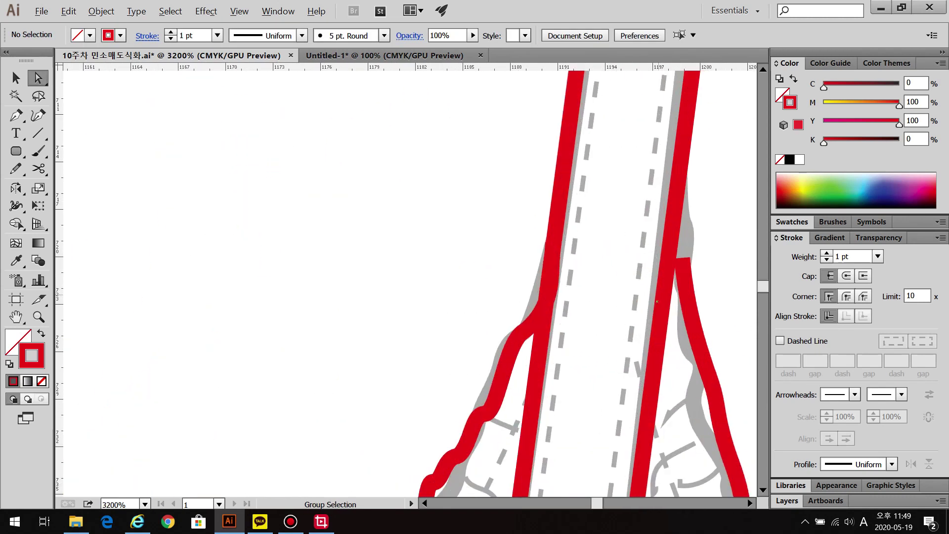
left_click(529, 322)
left_click_drag(552, 242, 556, 220)
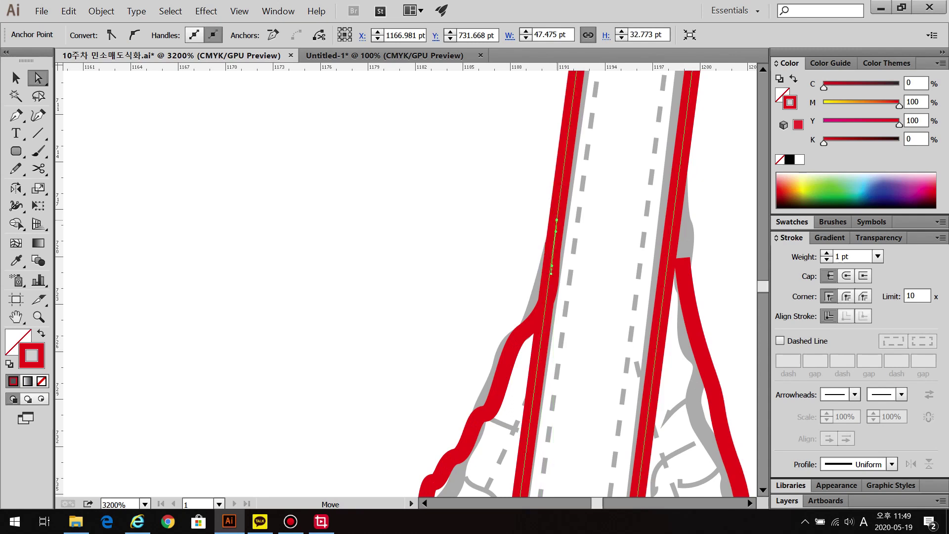
left_click_drag(551, 273, 534, 277)
left_click(716, 223)
left_click(682, 281)
left_click_drag(677, 211, 676, 195)
left_click(702, 238)
Draw two 0.3 pt dashed stitch lines with a 1 pt dash along both edges of the back's left strap using the Pen tool
scroll(702, 237, "down", 4)
scroll(406, 279, "right", 5)
scroll(627, 258, "down", 3)
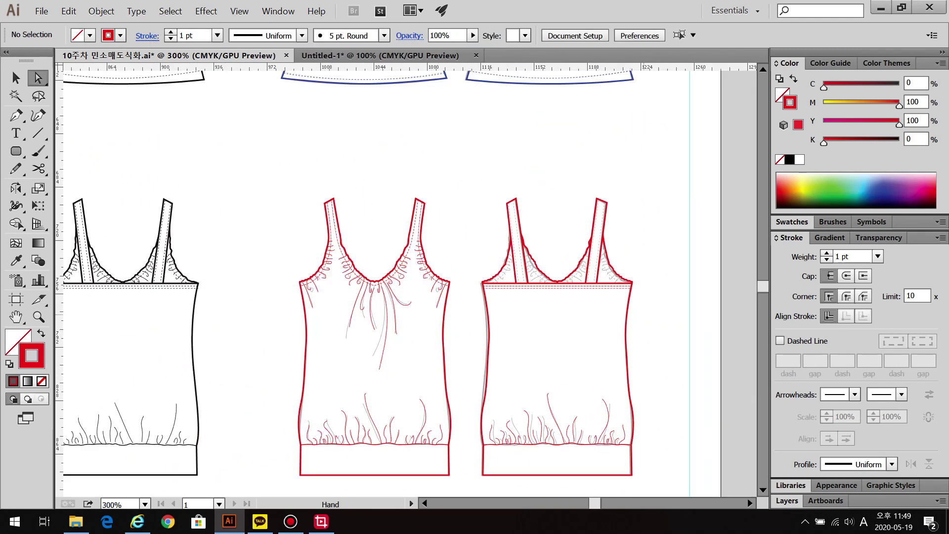
scroll(569, 227, "up", 4)
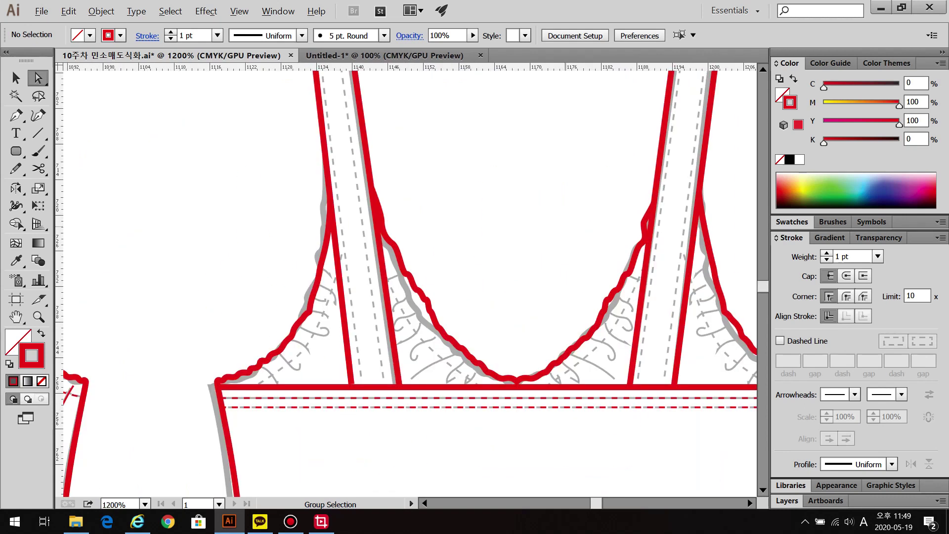
scroll(477, 224, "down", 1)
left_click_drag(405, 277, 386, 304)
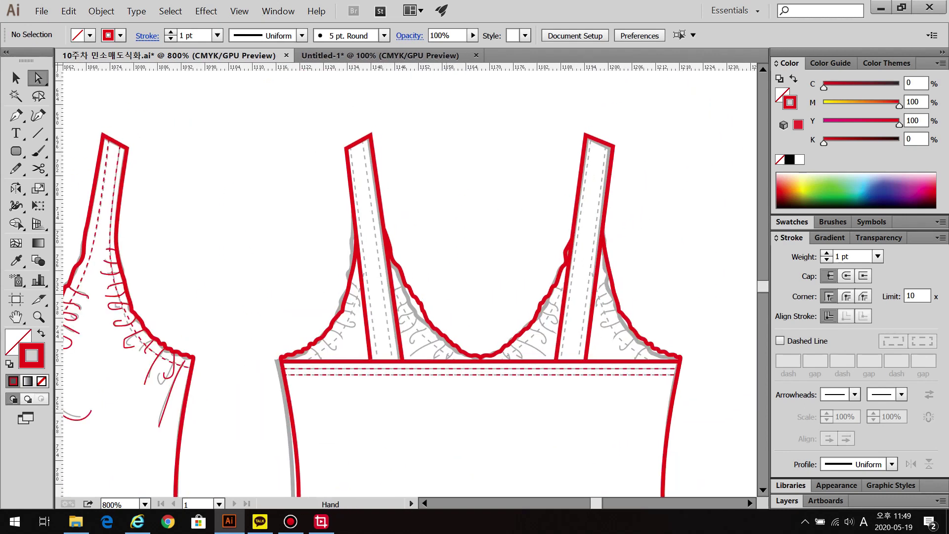
left_click(851, 256)
key("Return")
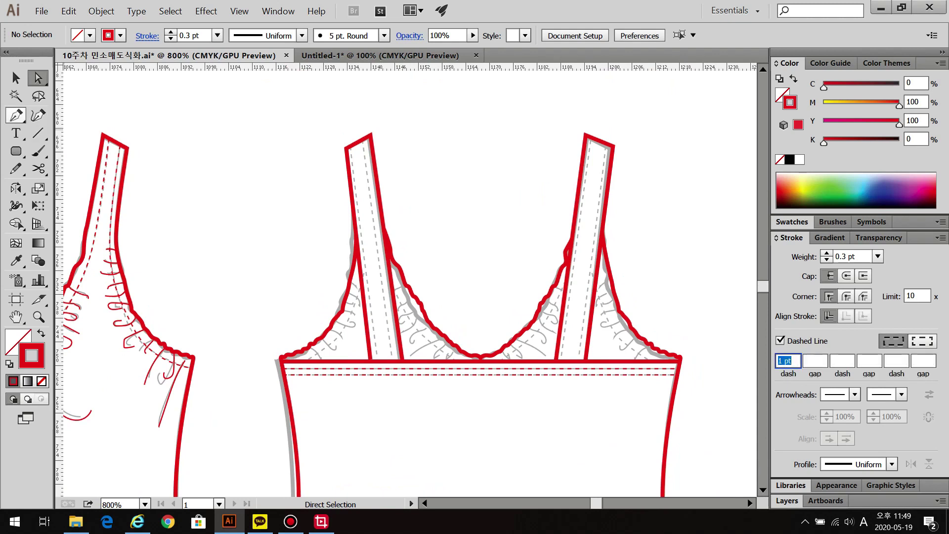
left_click(16, 115)
left_click(366, 138)
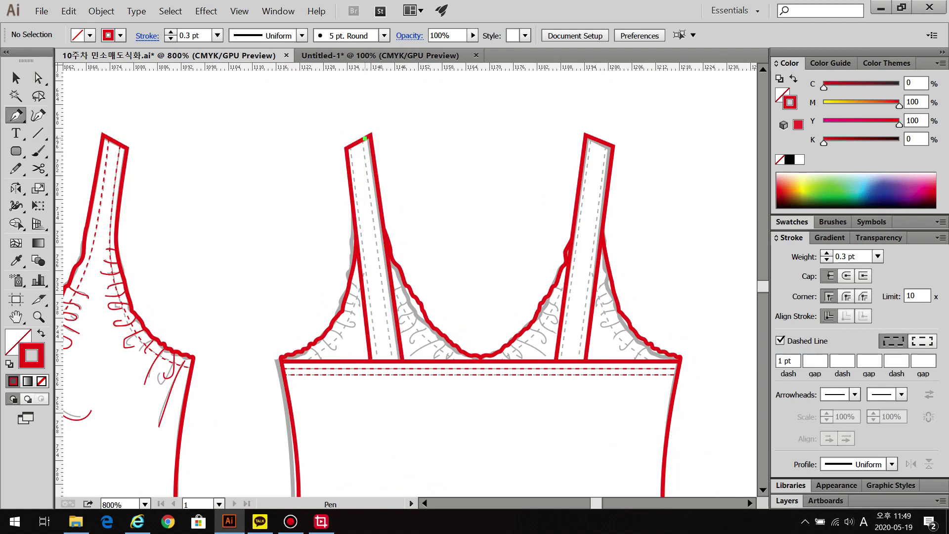
left_click(395, 360)
key("ctrl+shift+a")
left_click(349, 147)
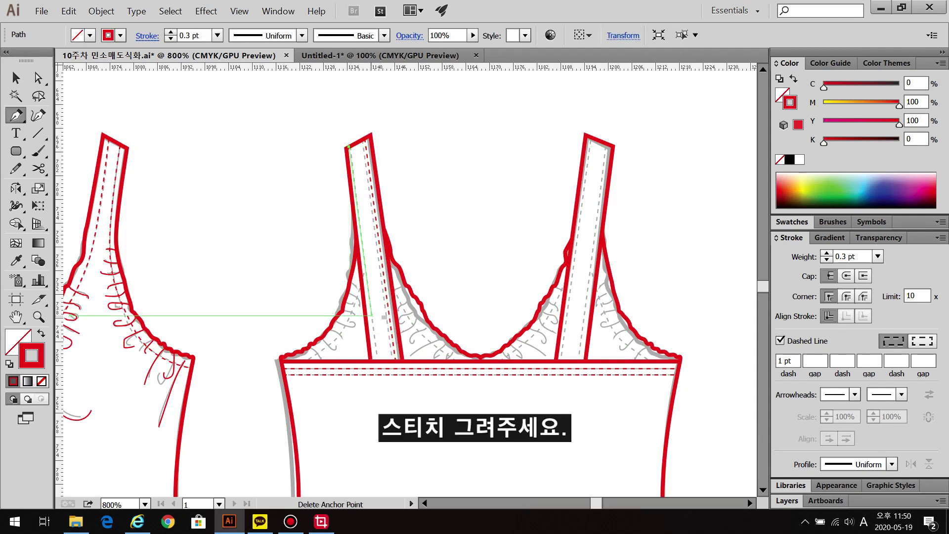
left_click(377, 359)
key("ctrl+shift+a")
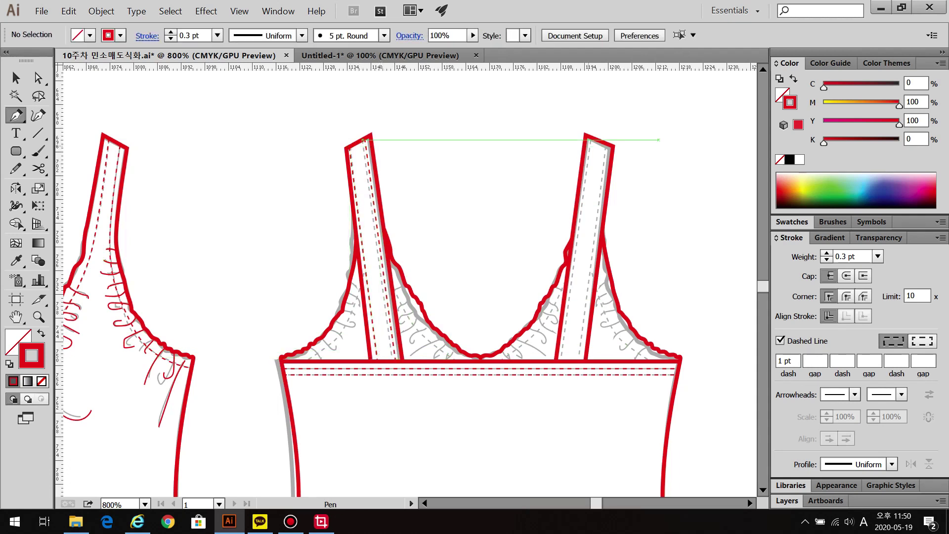
Draw matching dashed stitch lines along both edges of the back's right strap, down to the back's upper edge
left_click(591, 137)
left_click(564, 359)
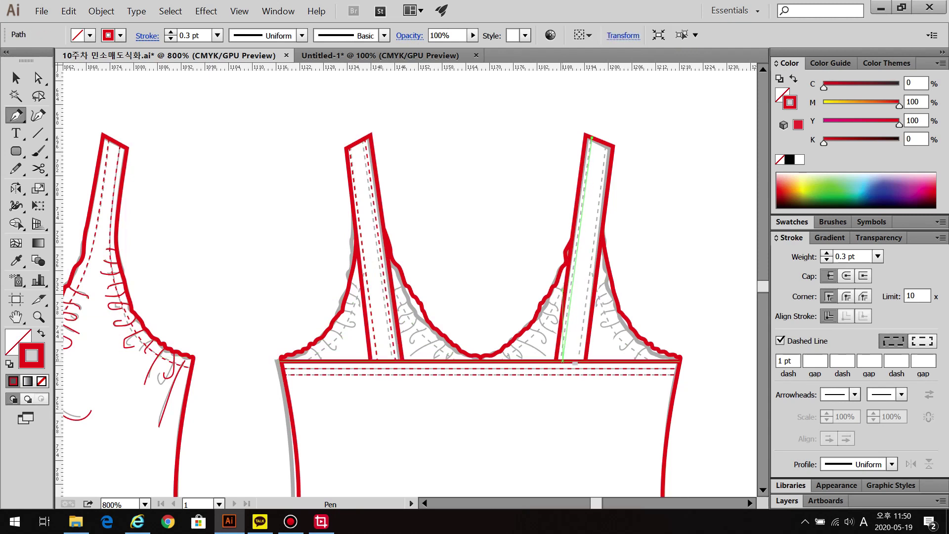
key("ctrl+shift+a")
left_click(609, 146)
left_click(607, 284)
key("ctrl+shift+a")
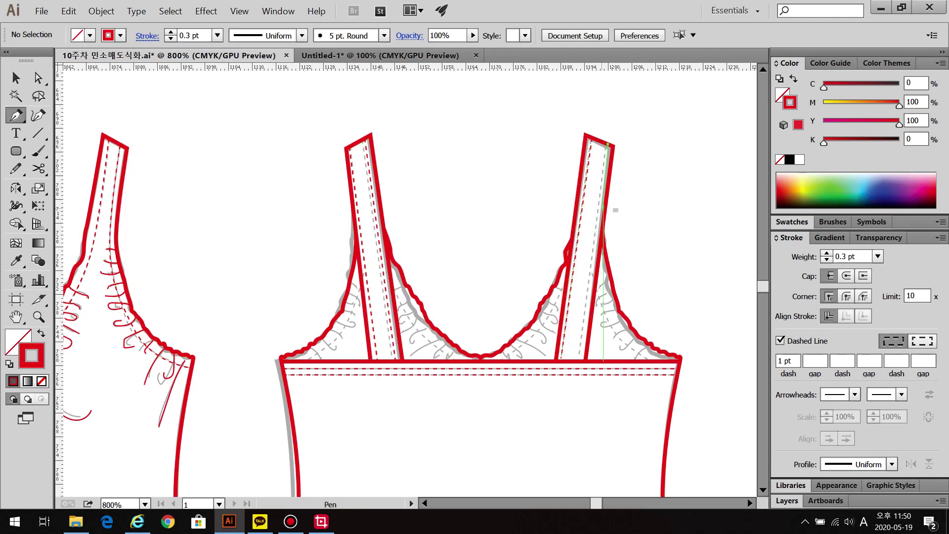
left_click(608, 145)
left_click(578, 360)
key("ctrl+shift+a")
Draw a curved dashed stitch line inside the left armhole, from the back's upper edge to the left strap
key("ctrl+plus")
left_click(274, 360)
left_click_drag(338, 308, 348, 285)
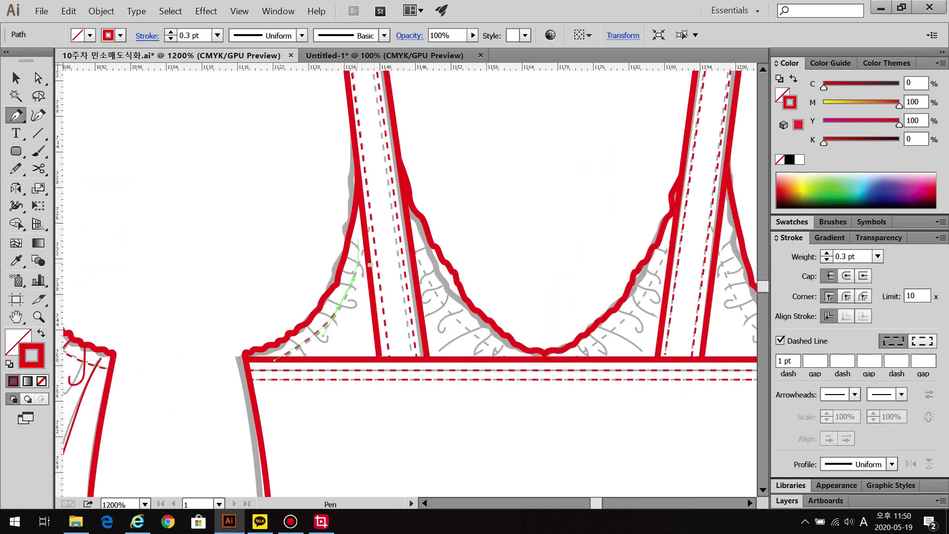
left_click(365, 228)
key("ctrl+shift+a")
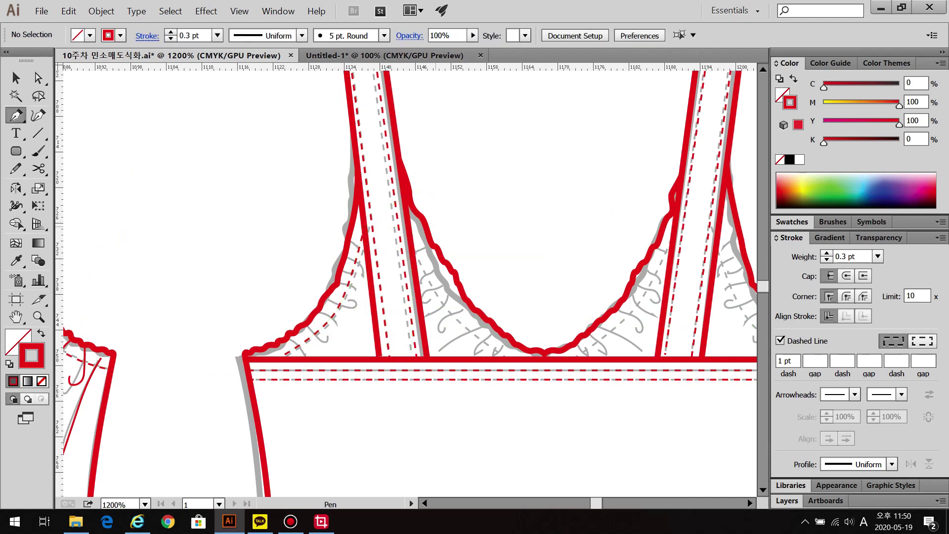
Draw curved dashed stitch lines inside both halves of the neckline, from each strap down to the back's upper edge
left_click(408, 227)
left_click_drag(449, 306, 452, 310)
left_click(522, 359)
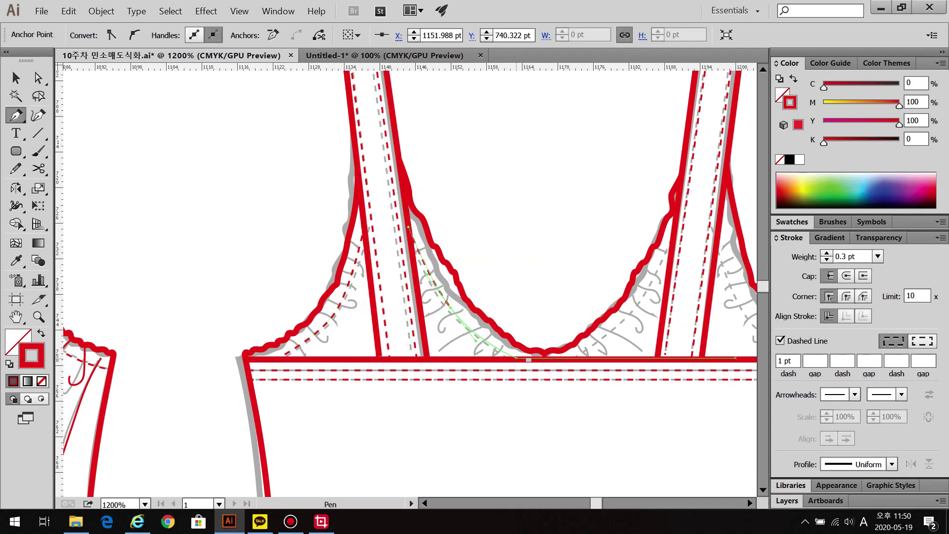
left_click_drag(522, 359, 536, 363)
key("ctrl+shift+a")
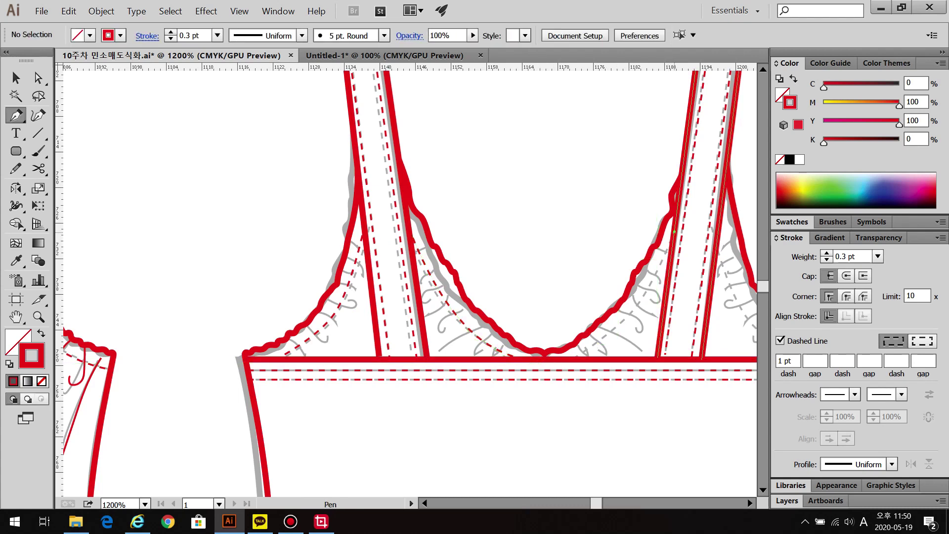
left_click(674, 231)
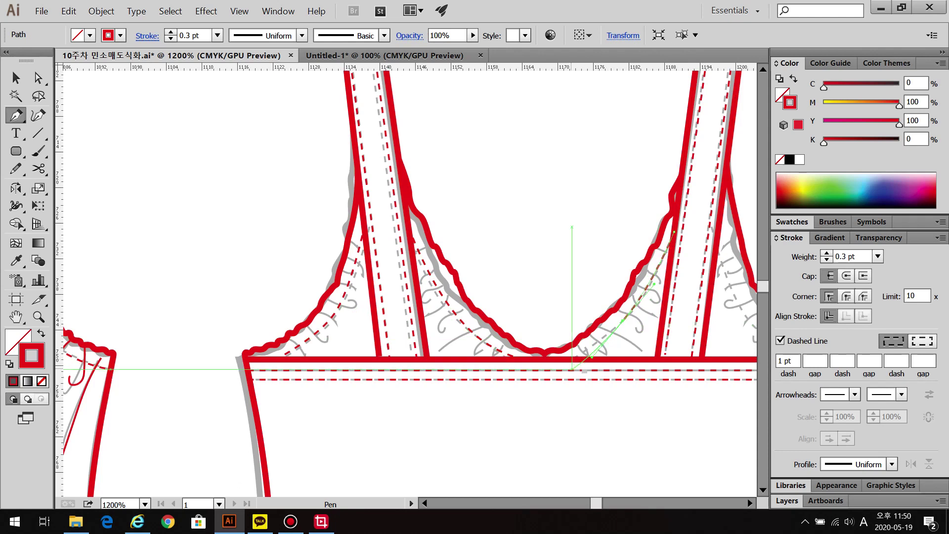
left_click_drag(566, 359, 543, 362)
key("ctrl+shift+a")
Draw a curved dashed stitch line inside the right armhole, refine its middle anchor point, and deselect it
scroll(410, 282, "right", 5)
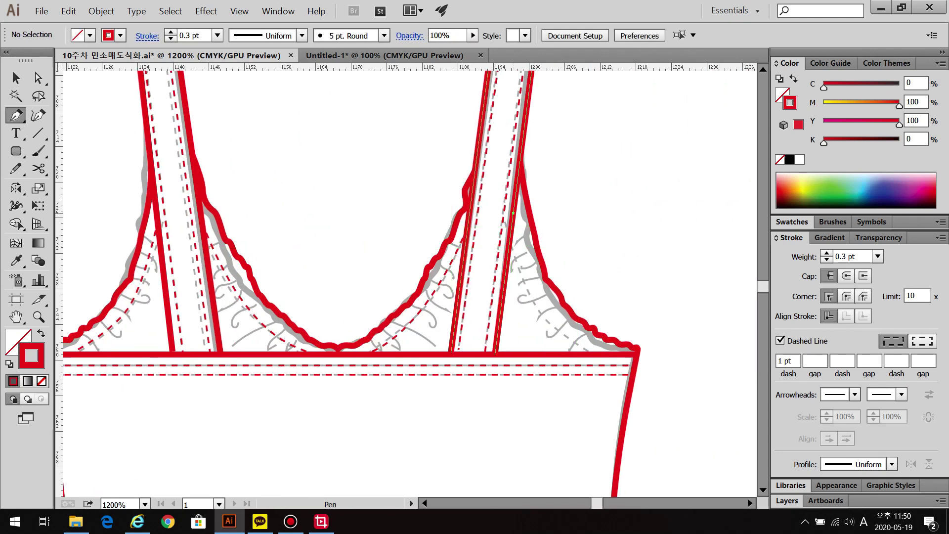
left_click(513, 213)
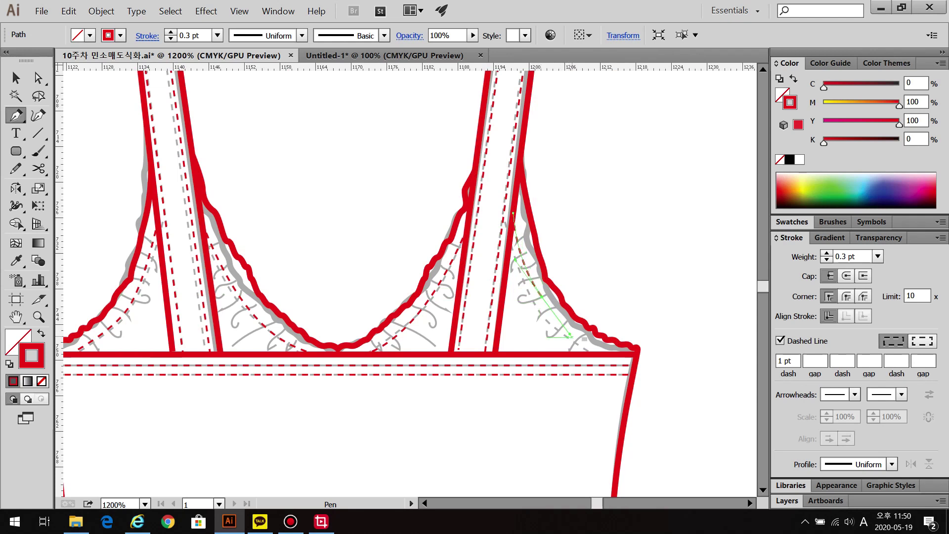
left_click(600, 354)
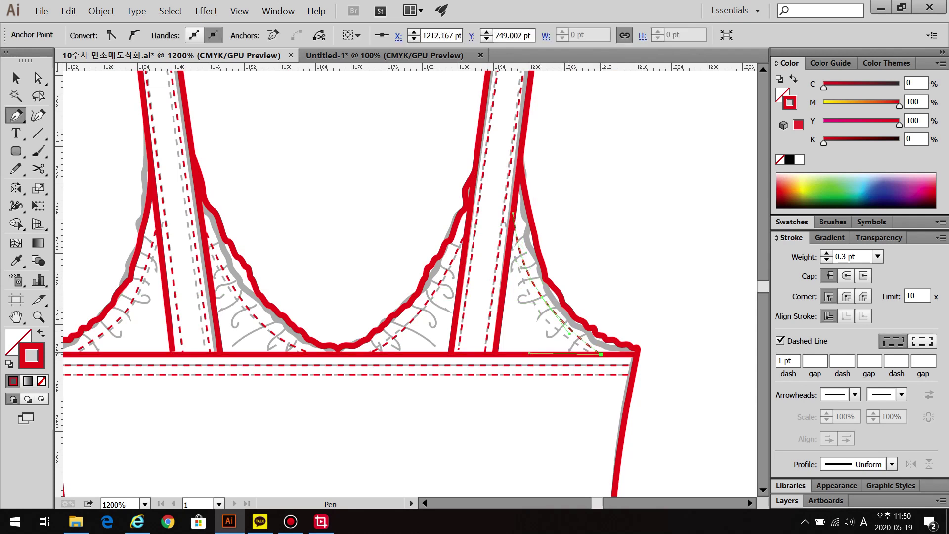
key("ctrl+shift+a")
key("a")
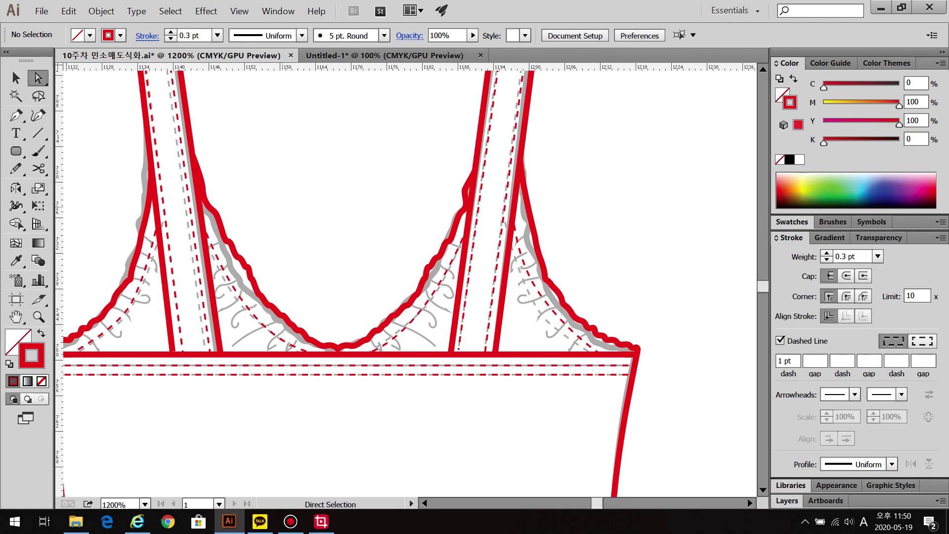
left_click(544, 300)
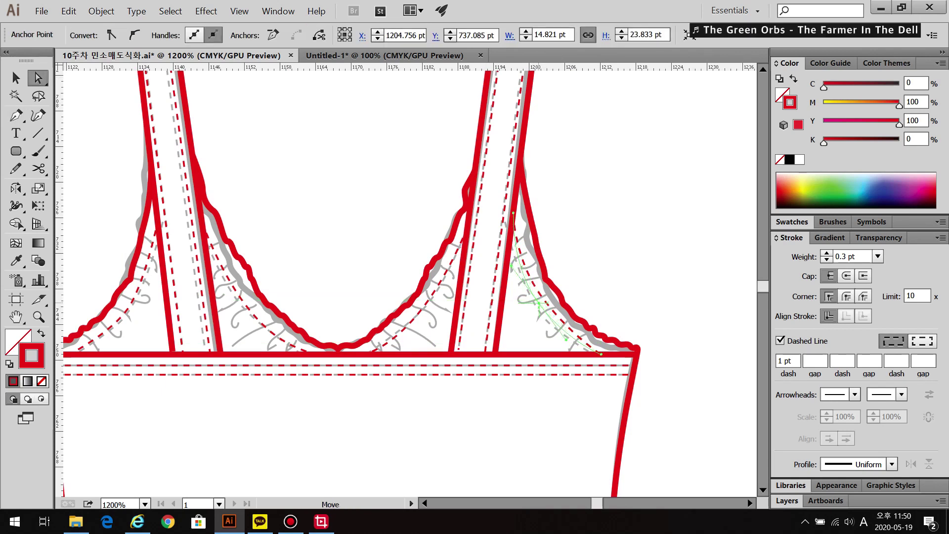
key("ctrl+shift+a")
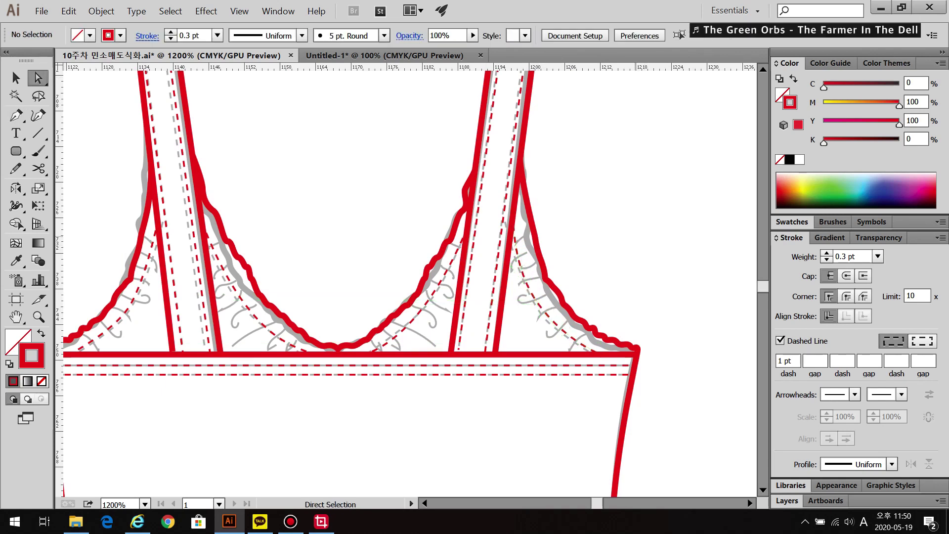
Turn off the dashed stroke and draw solid shirring strokes along the back's left armhole with the Pencil tool
key("ctrl+minus")
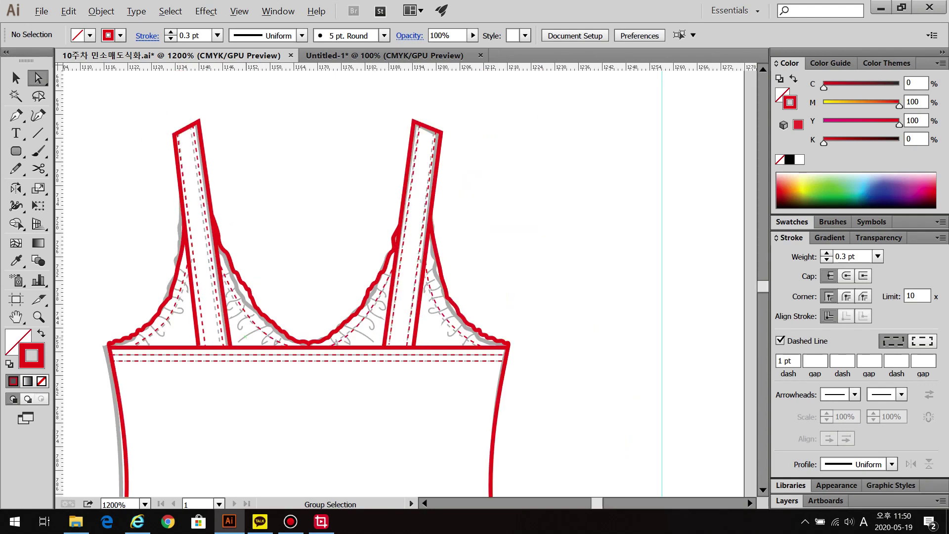
left_click_drag(395, 277, 534, 206)
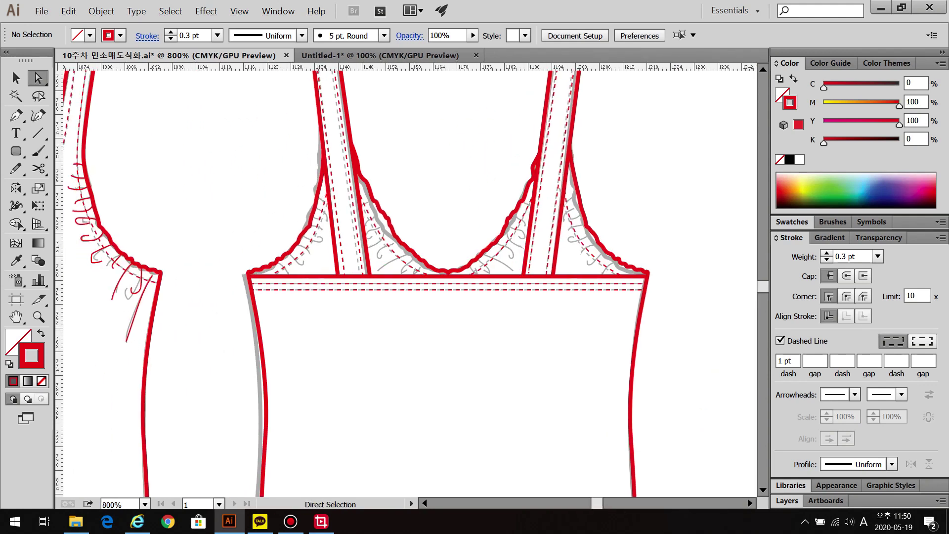
key("n")
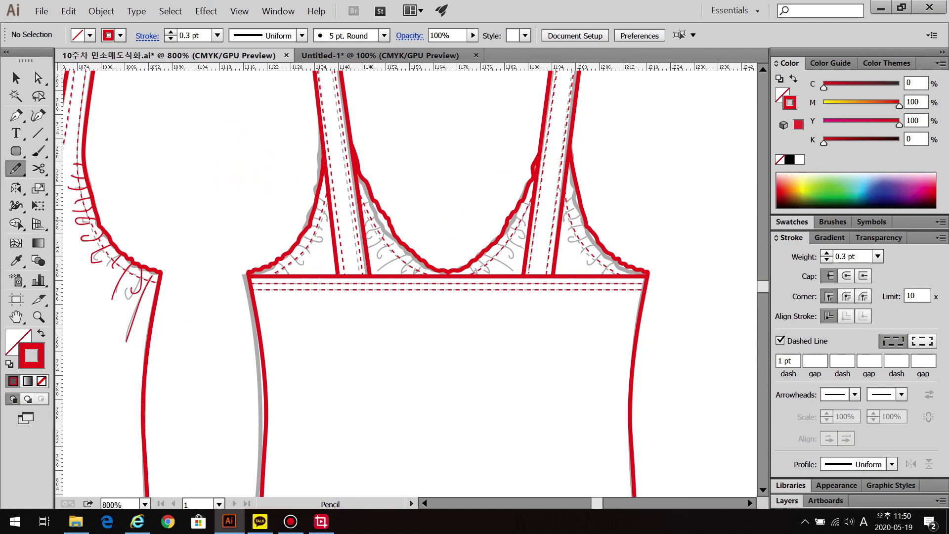
left_click(780, 340)
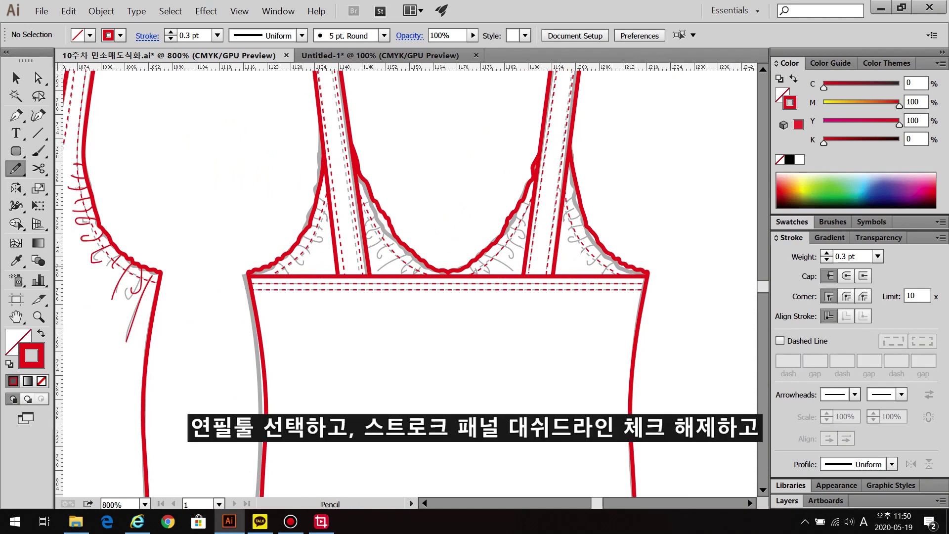
key("ctrl+minus")
key("ctrl+minus")
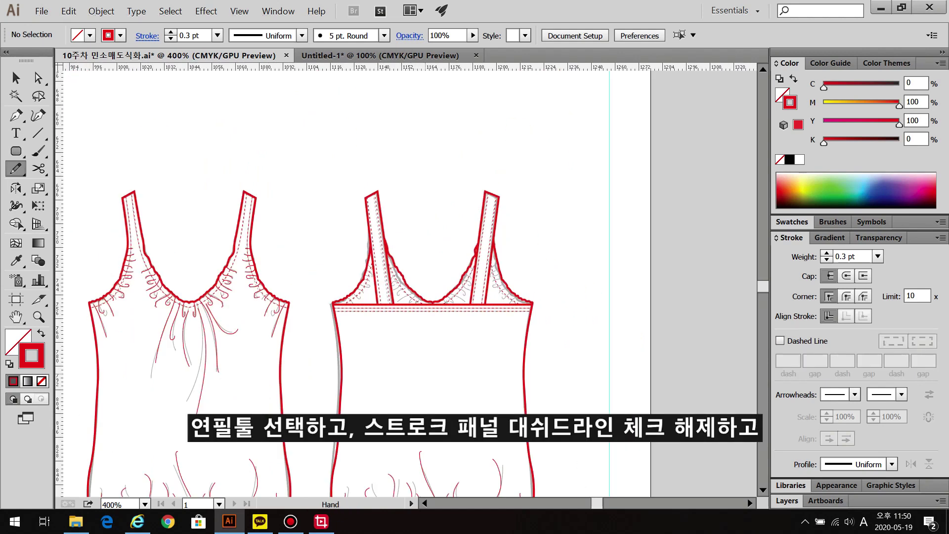
left_click_drag(406, 346, 402, 231)
key("ctrl+plus")
key("ctrl+plus")
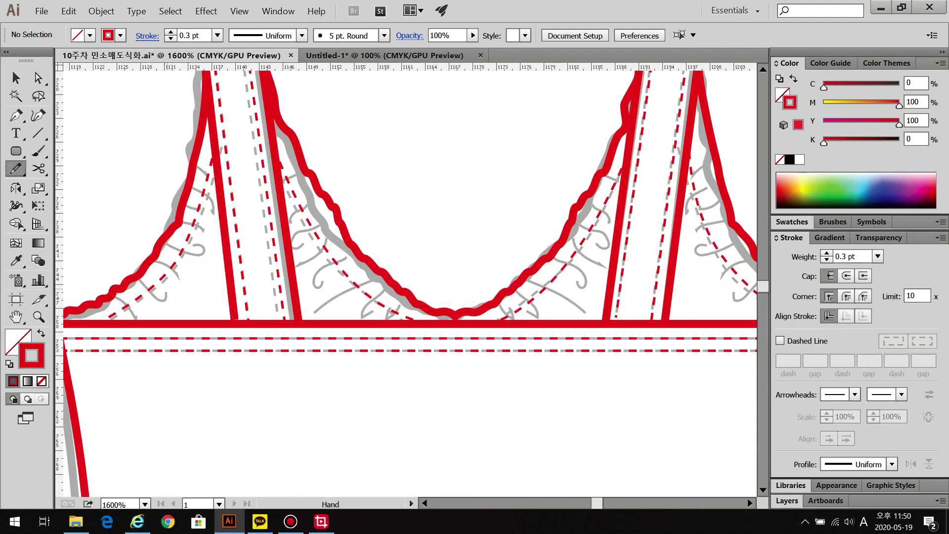
left_click_drag(264, 340, 264, 341)
mouse_move(271, 307)
left_mouse_down()
mouse_move(291, 317)
mouse_move(326, 311)
left_mouse_up()
left_click_drag(293, 269, 315, 283)
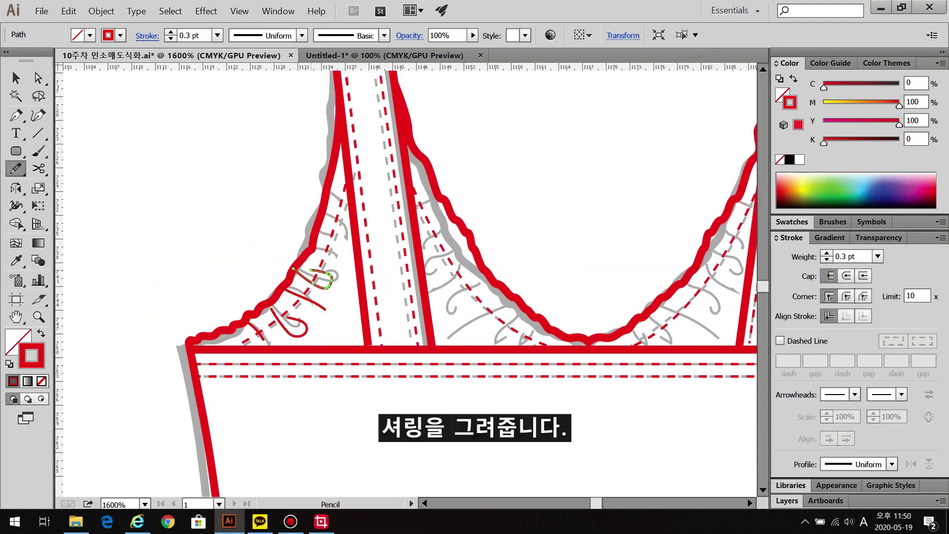
left_click_drag(322, 216, 345, 230)
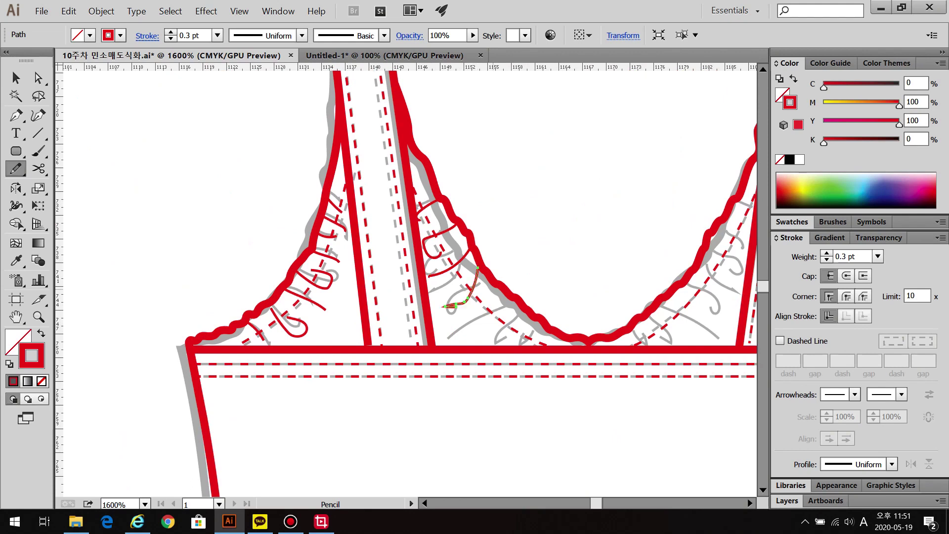
Draw pencil shirring strokes along both halves of the back neckline and the right armhole, finishing with nothing selected
mouse_move(494, 287)
left_mouse_down()
mouse_move(471, 319)
mouse_move(336, 280)
left_mouse_up()
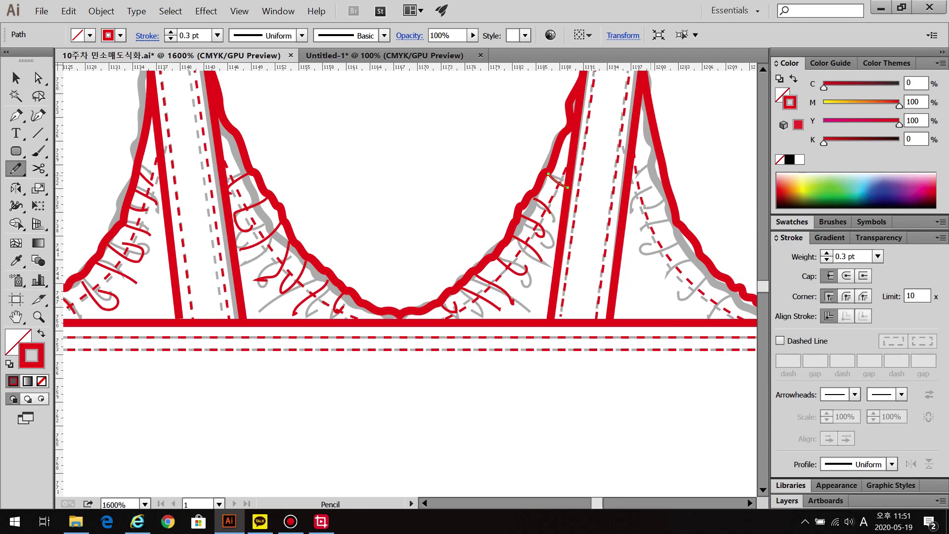
left_click_drag(662, 199, 662, 198)
mouse_move(635, 270)
left_mouse_down()
mouse_move(677, 228)
mouse_move(696, 251)
left_mouse_up()
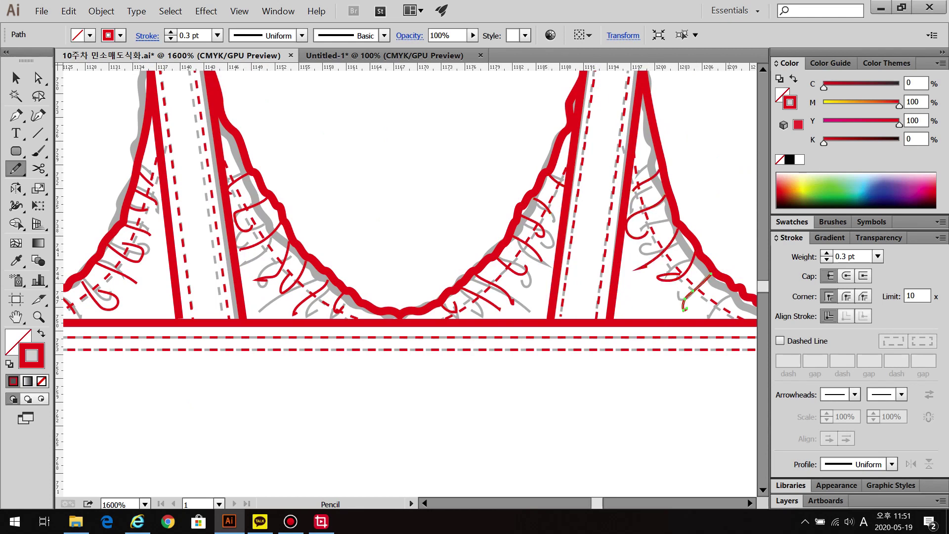
key("v")
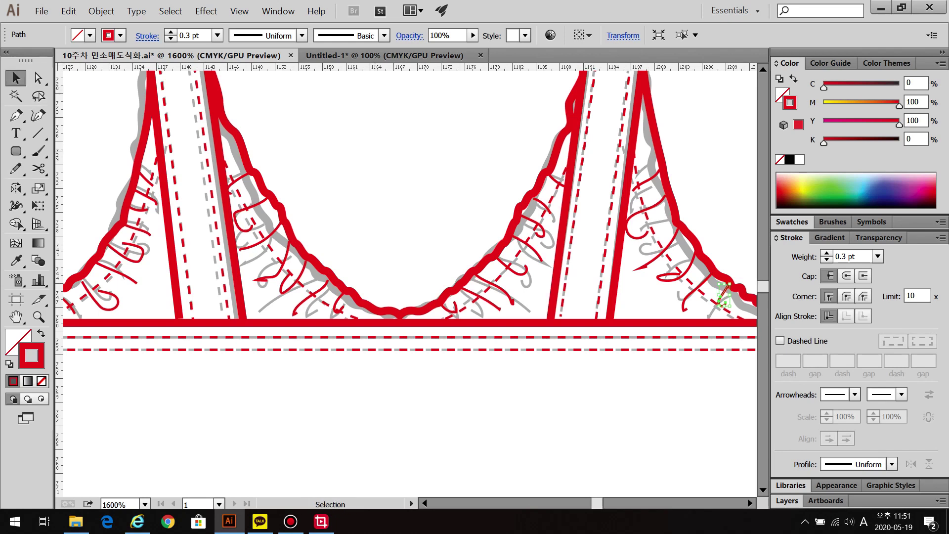
key("ctrl+shift+a")
Examine the redrawn front and back views as a whole and the back's shirring up close
key("ctrl+minus")
key("ctrl+minus")
key("ctrl+minus")
key("ctrl+minus")
left_click_drag(405, 279, 459, 272)
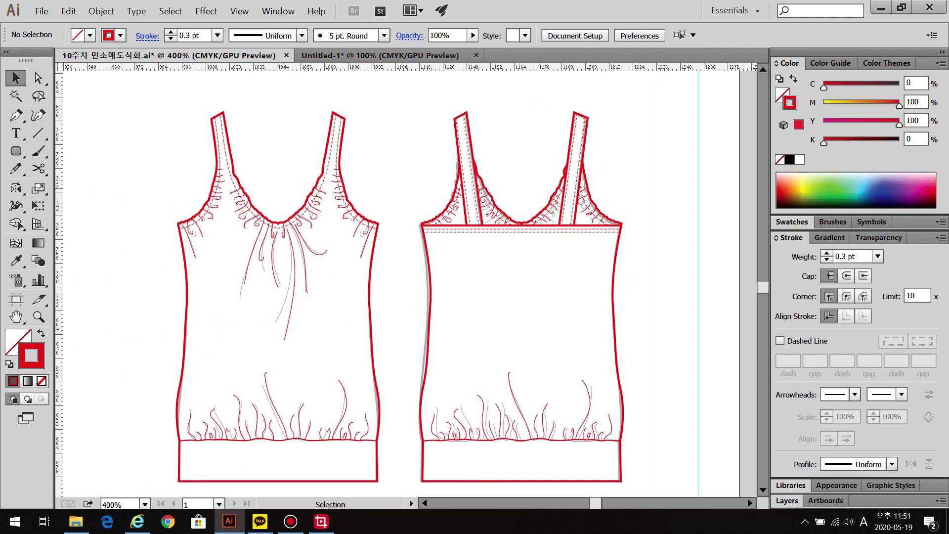
key("ctrl+plus")
key("ctrl+plus")
key("ctrl+plus")
key("ctrl+plus")
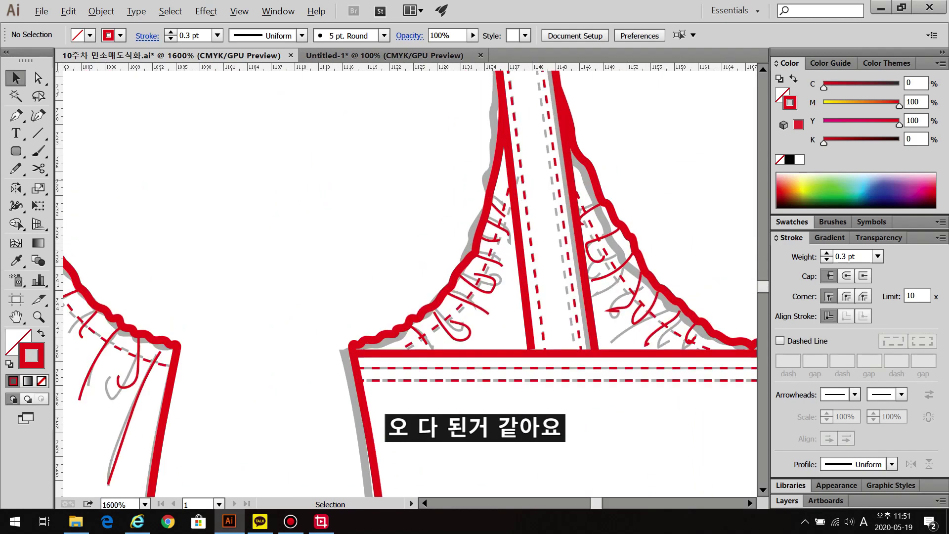
Change the stroke colour of the entire red front and back camisole to blue, C 83.11, M 78.7, Y 0, K 0
key("ctrl+minus")
key("ctrl+minus")
key("ctrl+minus")
key("ctrl+minus")
key("ctrl+minus")
key("ctrl+minus")
key("ctrl+minus")
scroll(405, 282, "down", 5)
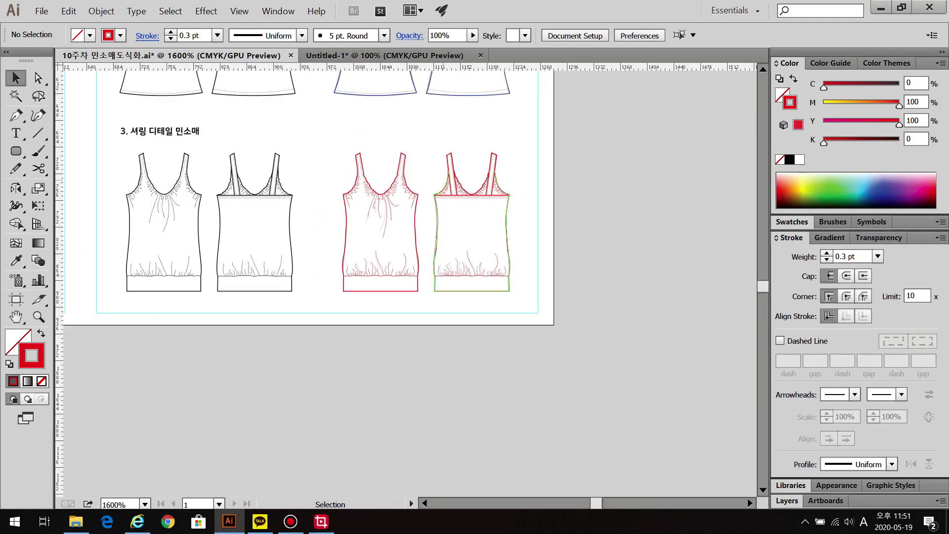
left_click_drag(318, 117, 527, 304)
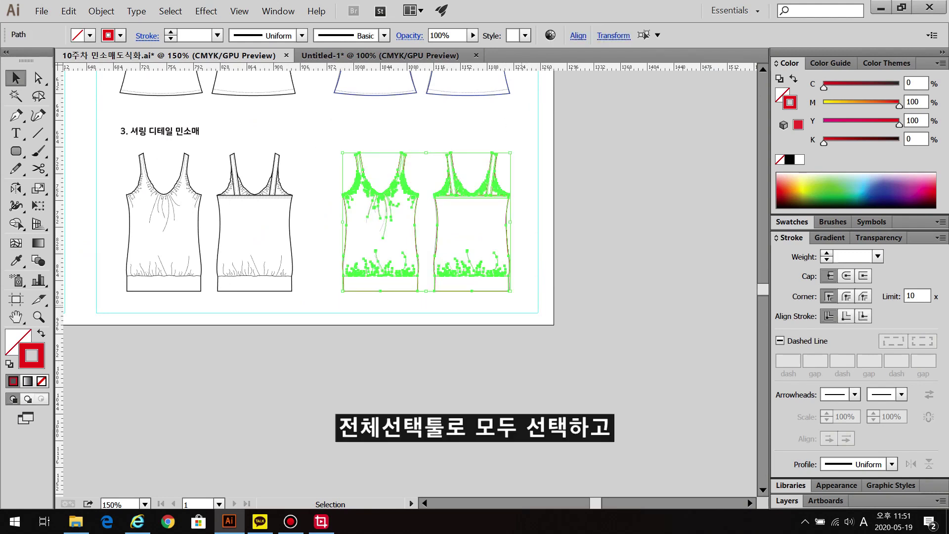
double_click(31, 362)
left_click(763, 188)
left_click(901, 136)
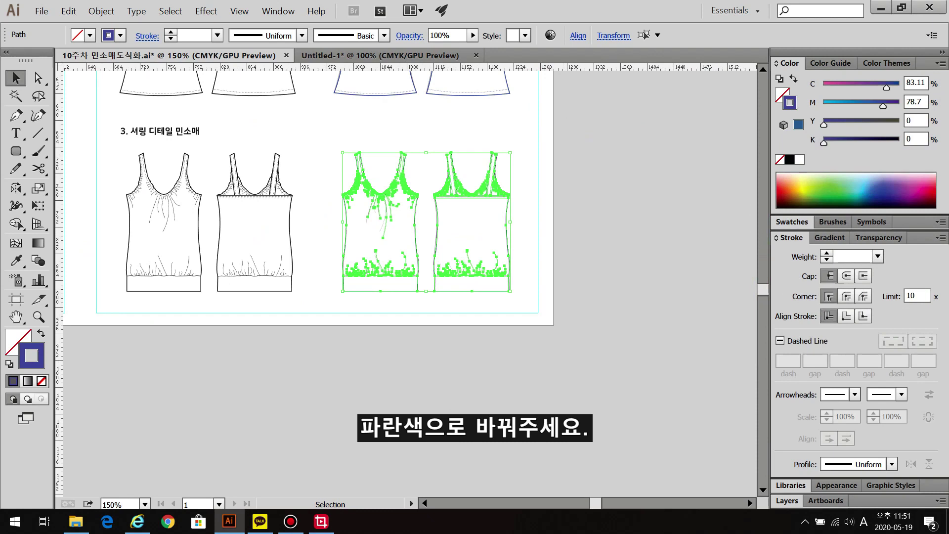
key("ctrl+shift+a")
Duplicate the blue shirring camisole's front and back outside the artboard to inspect the lines, and delete that copy
left_click_drag(324, 135, 538, 310)
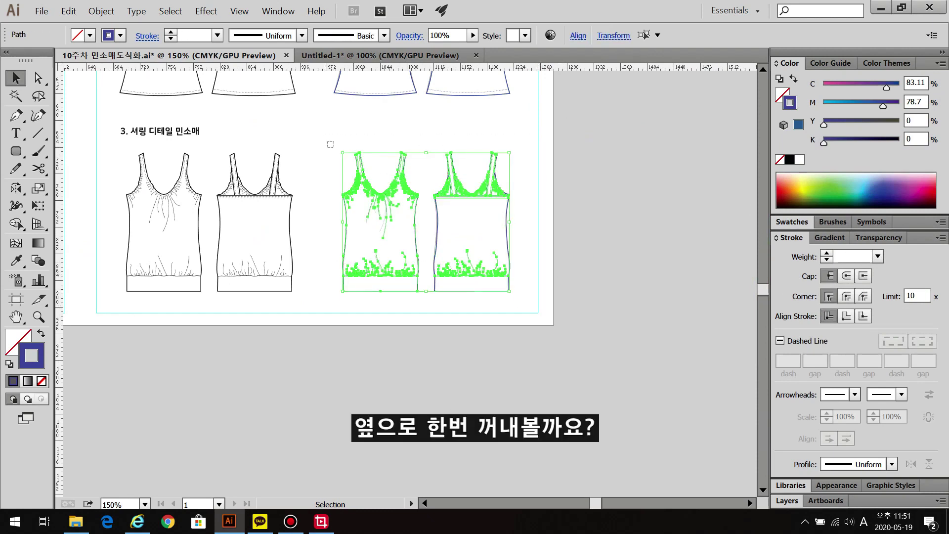
left_click_drag(381, 222, 605, 222)
left_click(713, 327)
scroll(713, 326, "up", 3)
left_click_drag(572, 138, 500, 369)
scroll(606, 285, "down", 3)
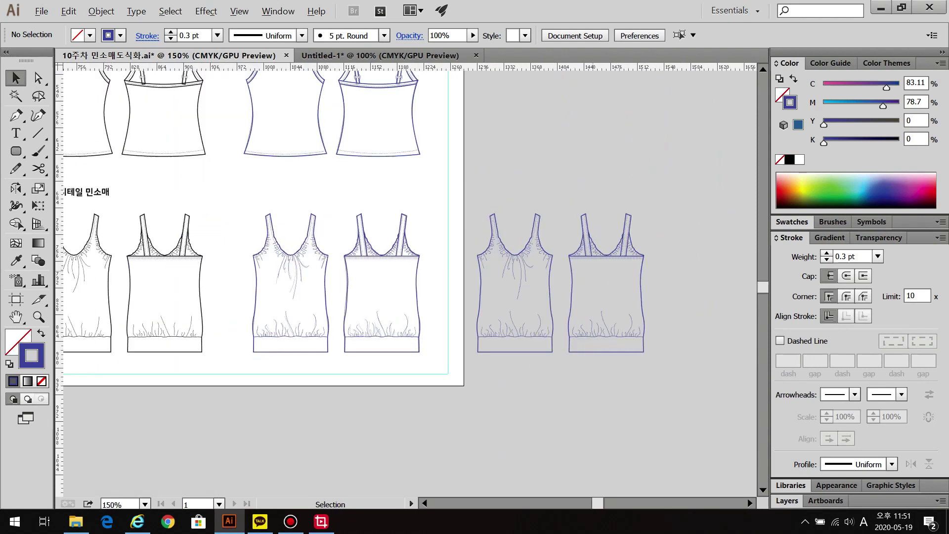
left_click_drag(465, 189, 669, 400)
key("Delete")
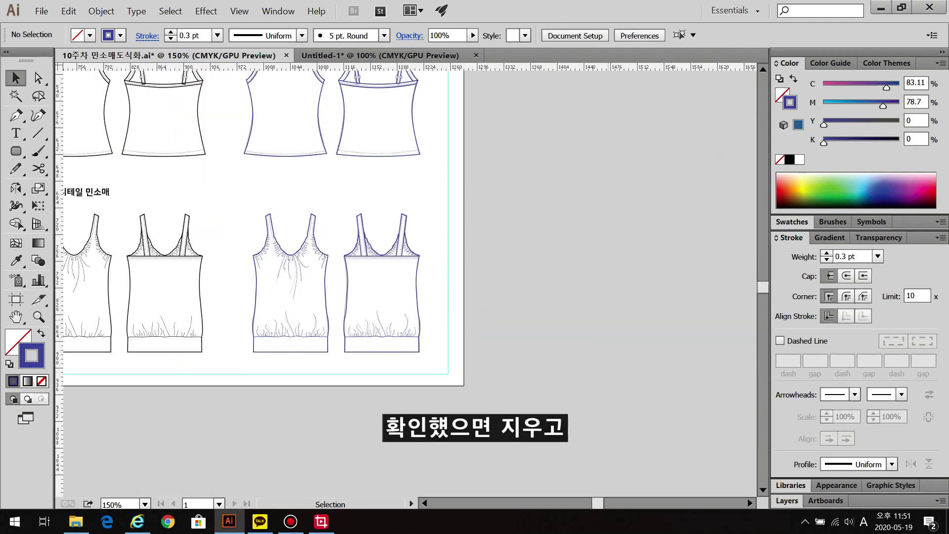
scroll(591, 346, "down", 3)
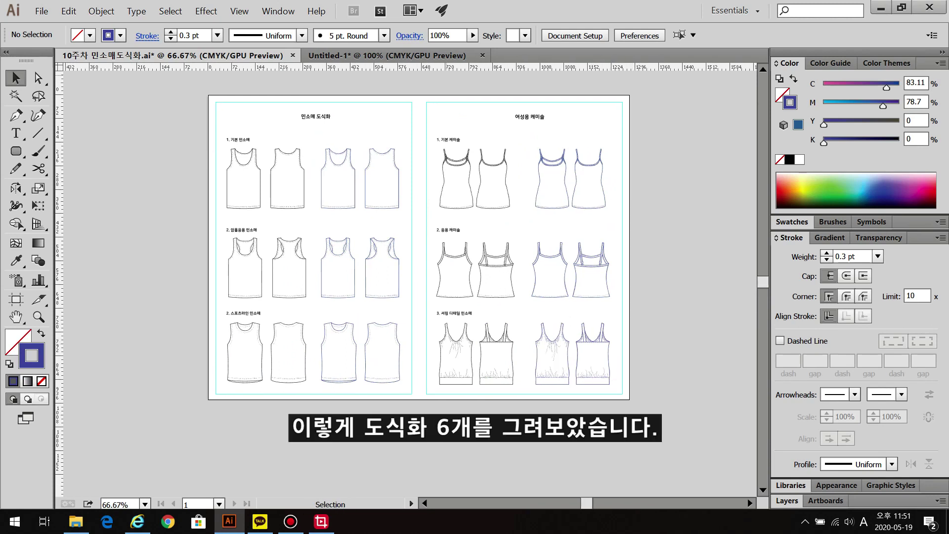
In the Untitled-1 document, duplicate the A4 artboard beside the original and delete the tank top drawings copied with it
key("ctrl+Tab")
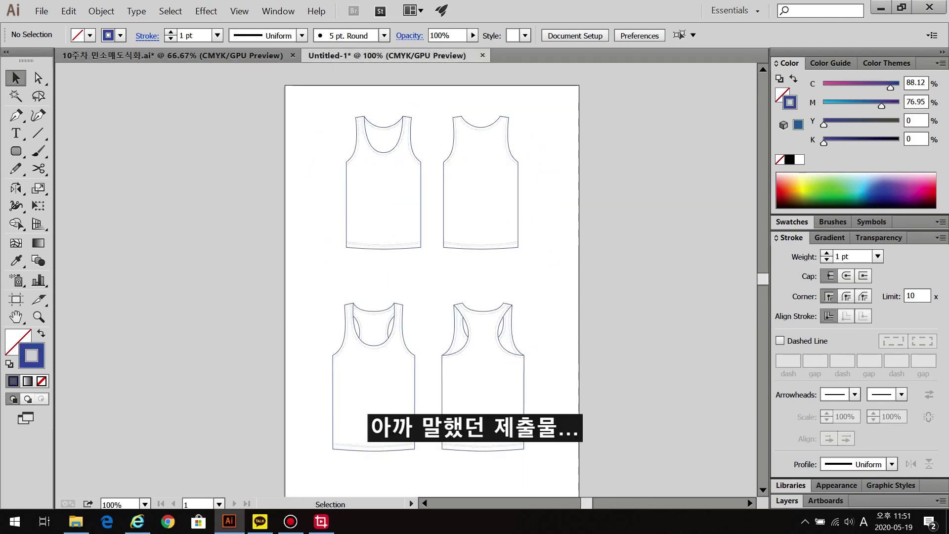
key("ctrl+minus")
left_click_drag(444, 286, 312, 274)
left_click(16, 298)
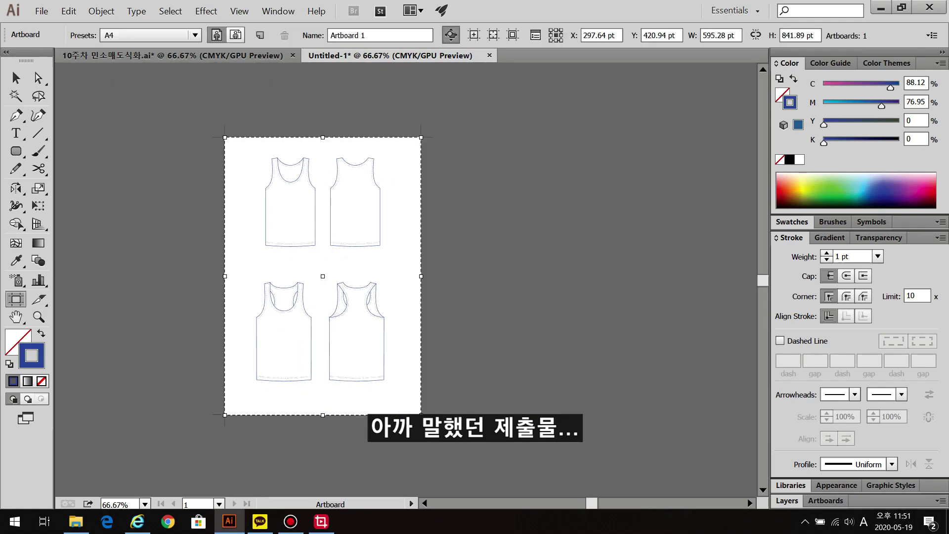
left_click_drag(329, 313, 546, 311)
key("Escape")
left_click_drag(464, 134, 647, 390)
key("Delete")
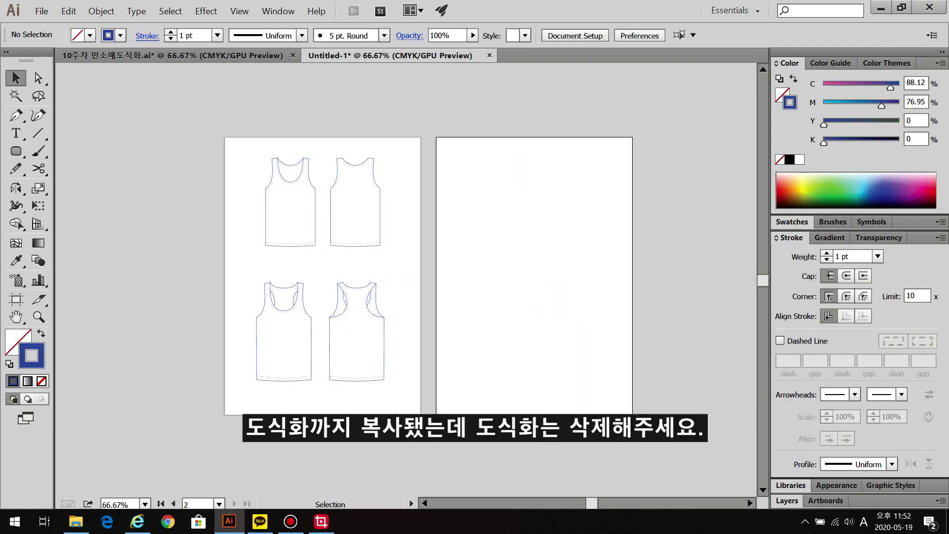
Copy the blue drawings of camisole styles 2 and 3 from 10주차 민소매도식화.ai onto Untitled-1's empty second artboard
key("ctrl+Tab")
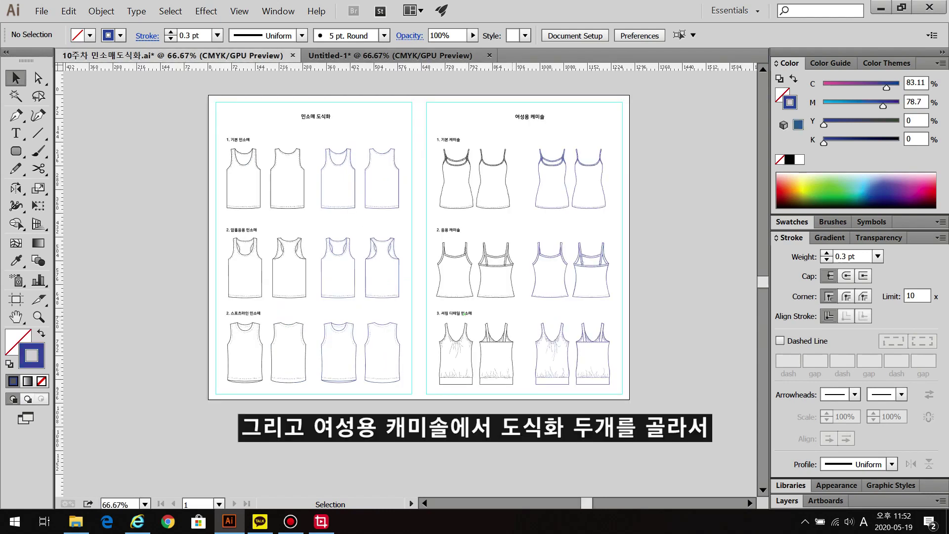
left_click_drag(522, 230, 621, 388)
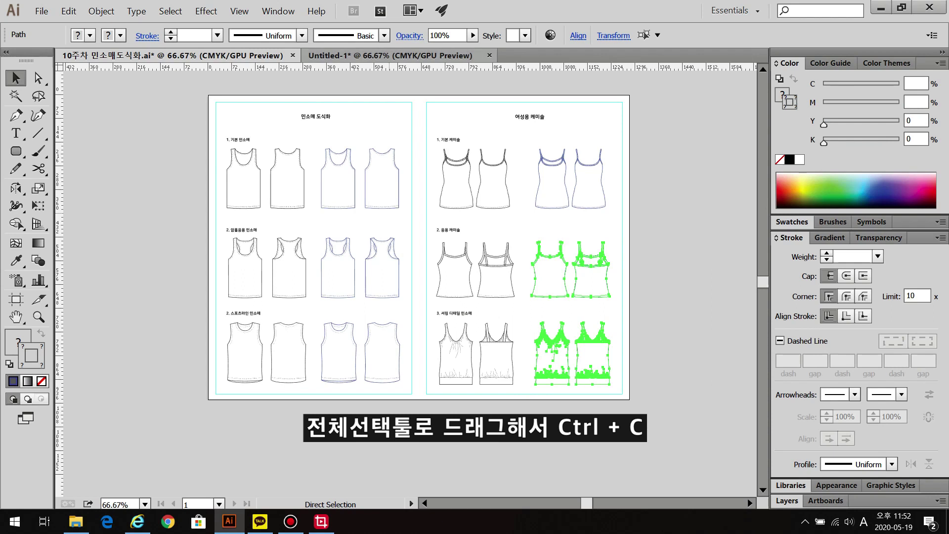
key("ctrl+Tab")
key("ctrl+v")
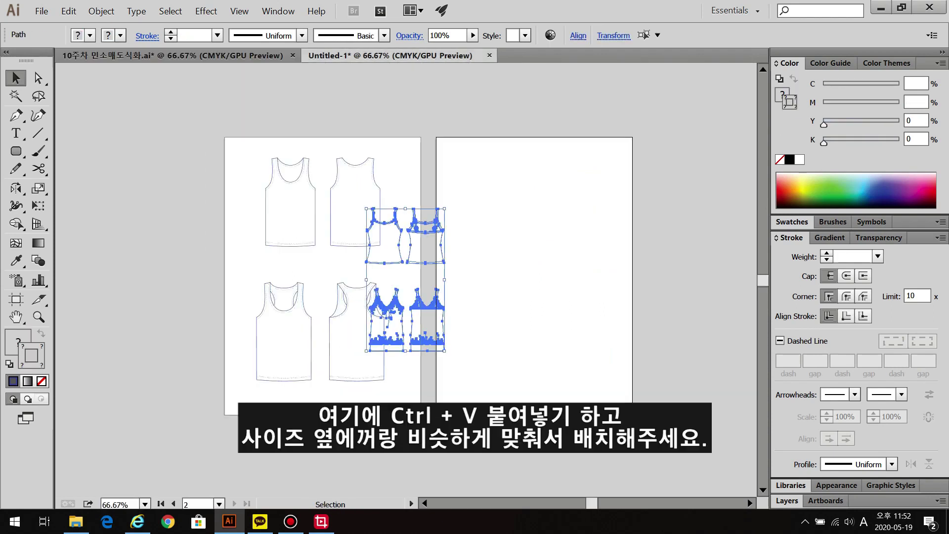
left_click_drag(405, 279, 543, 279)
Enlarge the four pasted camisole views to roughly match the tank tops and centre them on the second artboard
left_click_drag(582, 208, 614, 150)
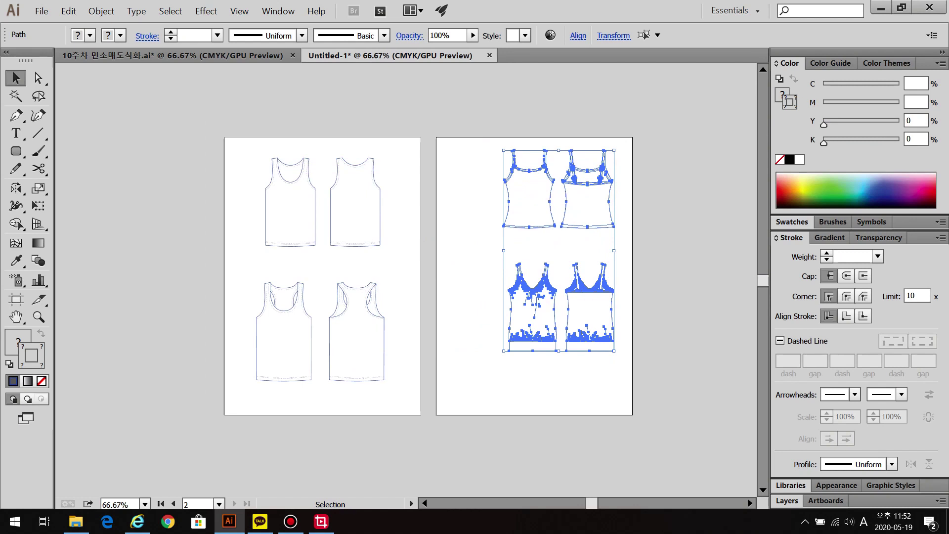
left_click_drag(503, 351, 491, 372)
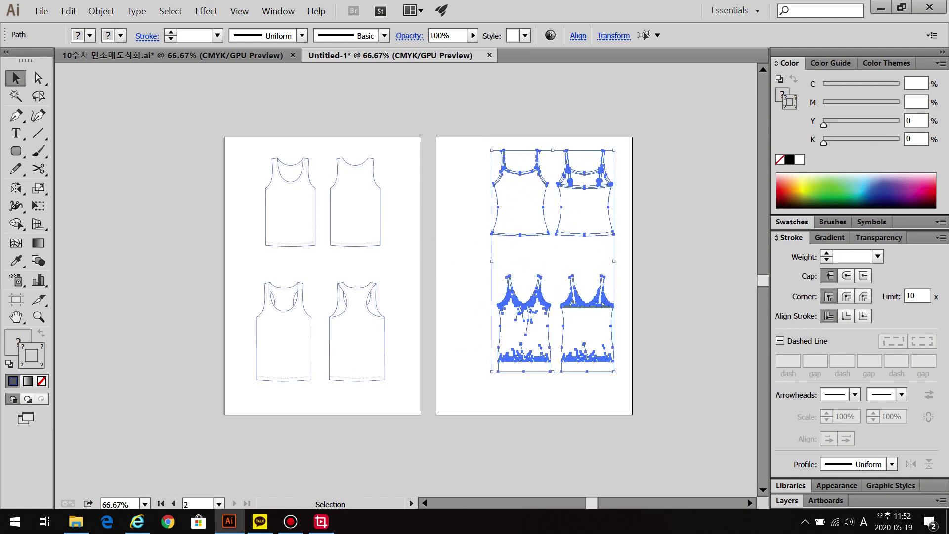
left_click(524, 296)
left_click_drag(532, 170, 534, 172)
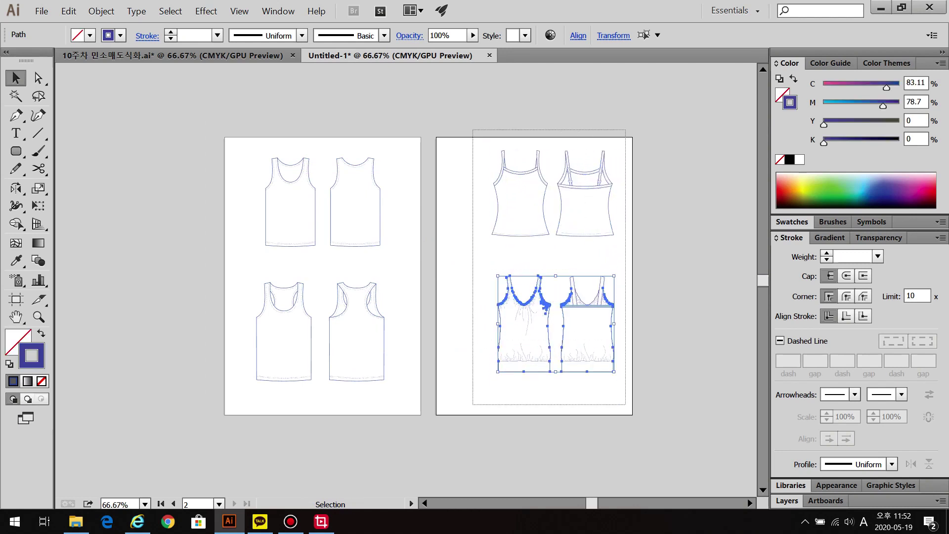
left_click_drag(552, 287, 537, 300)
key("ctrl+shift+a")
key("ctrl+1")
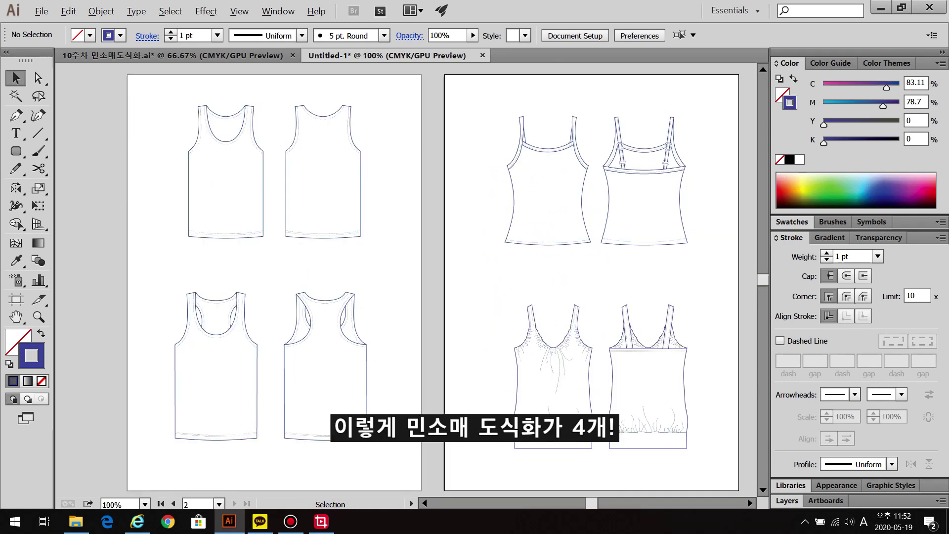
left_click_drag(445, 272, 397, 275)
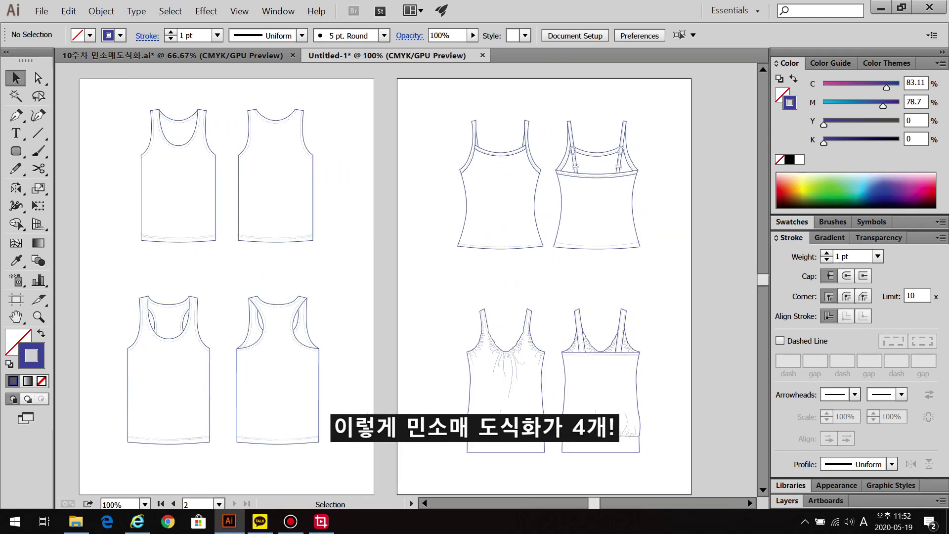
left_click(439, 282)
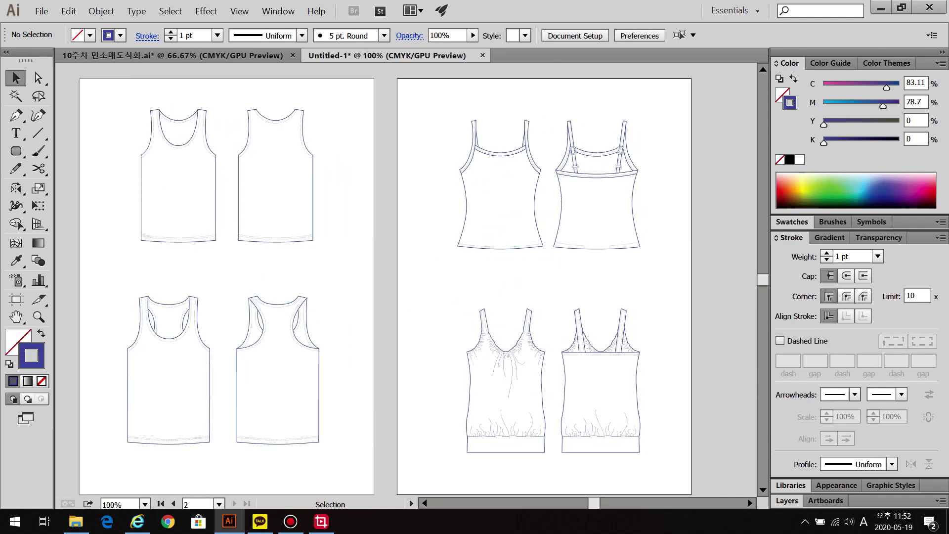
Group all paths of the basic tank top's front view, and group its back view separately
left_click_drag(134, 89, 226, 255)
right_click(214, 236)
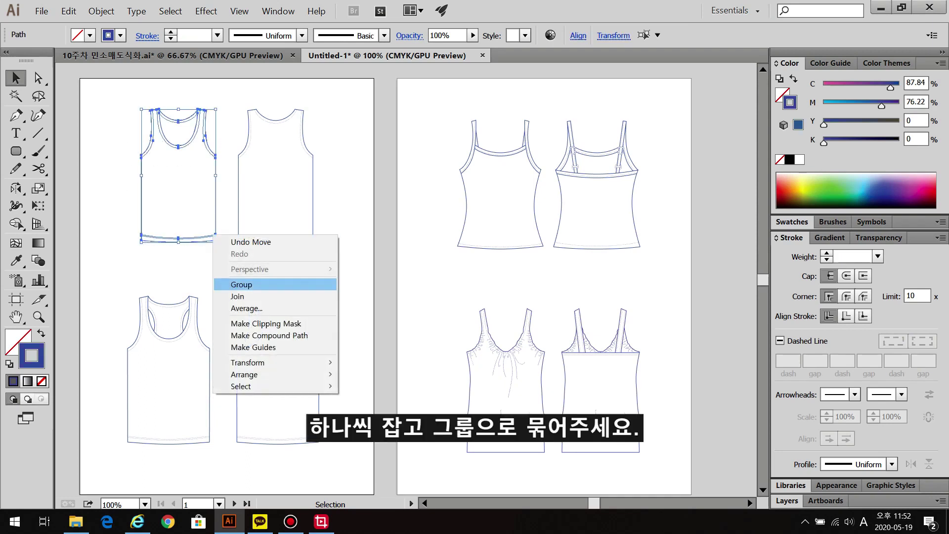
left_click(241, 284)
left_click_drag(226, 89, 324, 269)
right_click(315, 236)
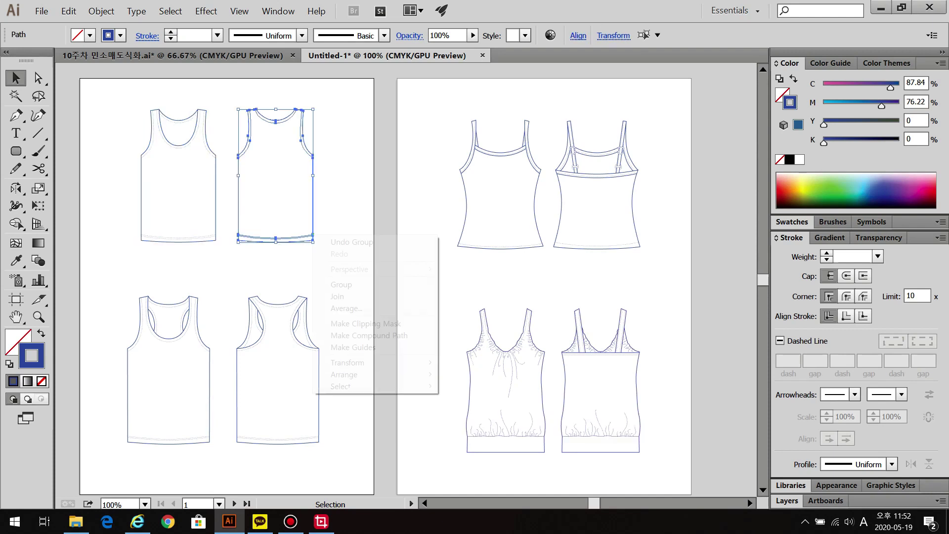
left_click(341, 284)
Group all paths of the racerback tank top's front view, and group its back view separately
left_click_drag(114, 277, 228, 455)
right_click(213, 192)
left_click(242, 242)
left_click_drag(230, 274, 335, 472)
right_click(300, 335)
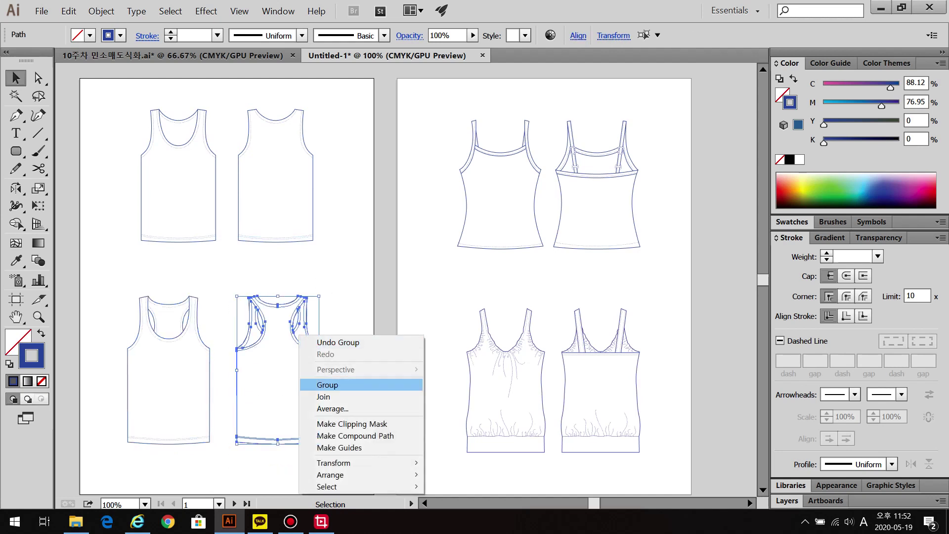
left_click(327, 385)
Group all paths of the plain strap camisole's front view, and group its back view separately
left_click_drag(442, 91, 552, 264)
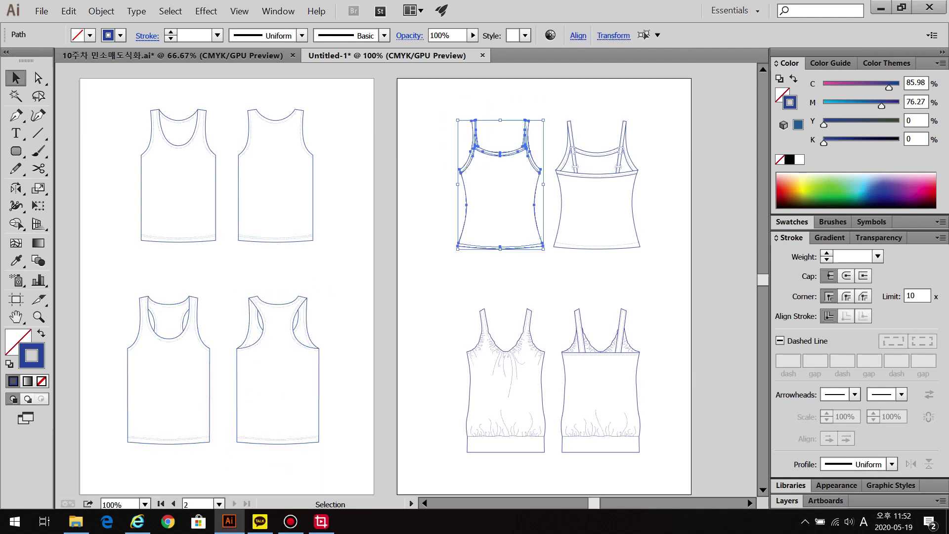
right_click(539, 238)
left_click(554, 287)
left_click_drag(666, 239, 545, 87)
right_click(566, 170)
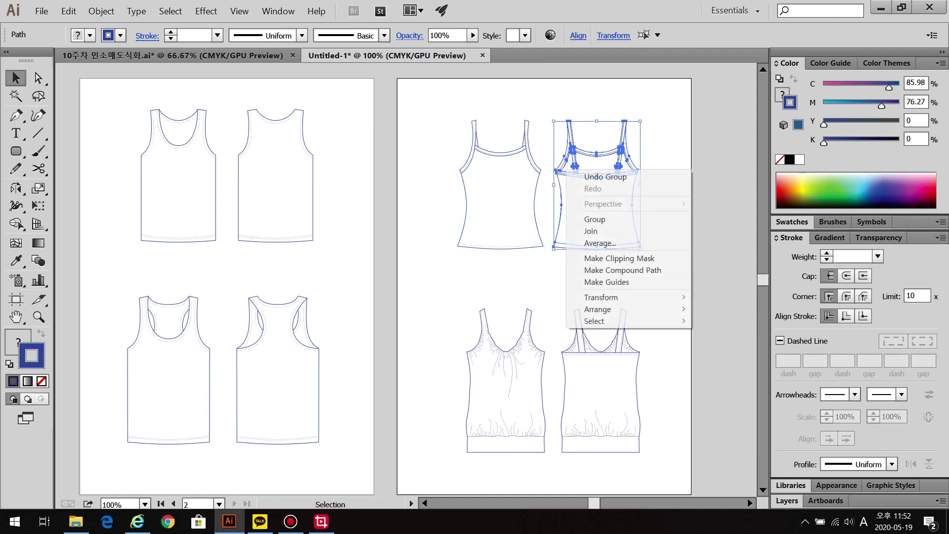
left_click(594, 219)
Group all paths of the shirring camisole's front view, group its back view separately, and clear the selection
left_click_drag(439, 281, 550, 462)
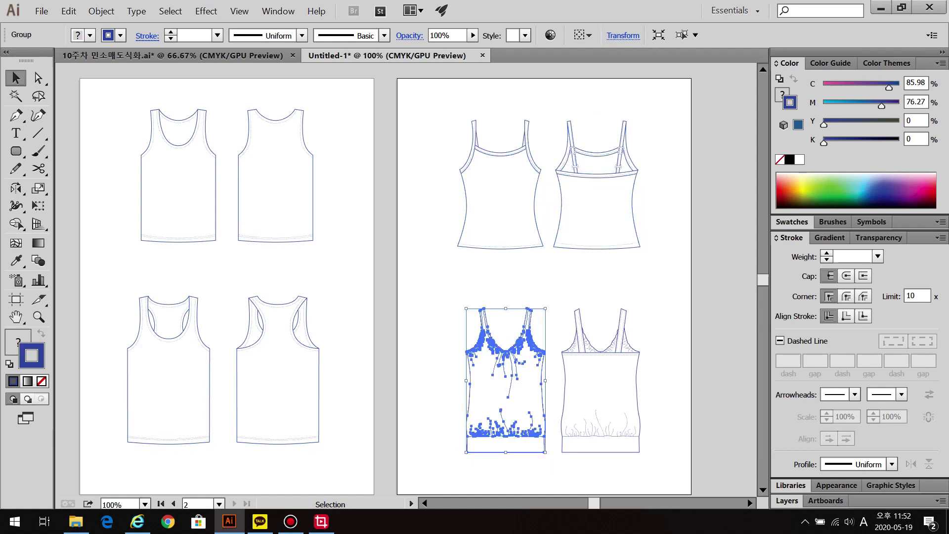
right_click(537, 267)
left_click(561, 318)
left_click_drag(664, 256, 546, 484)
right_click(577, 340)
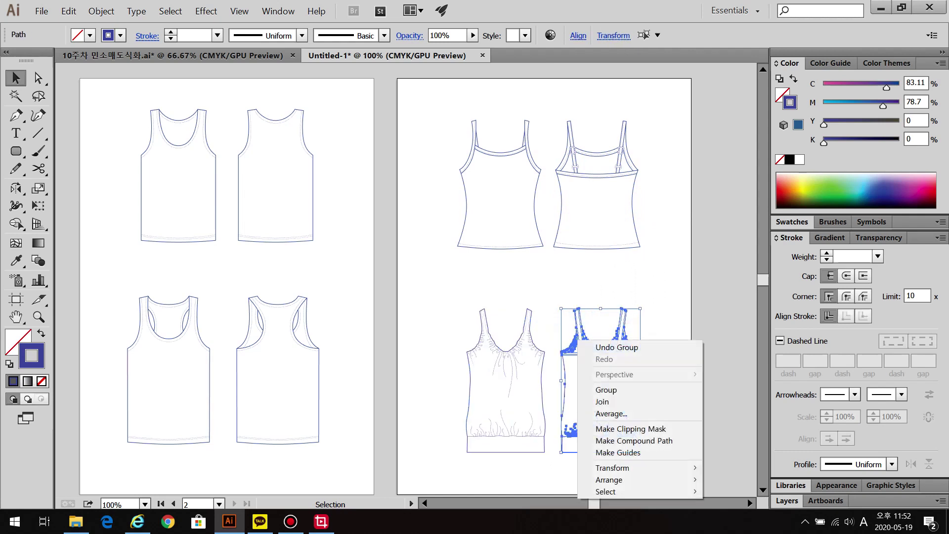
left_click(606, 389)
key("ctrl+shift+a")
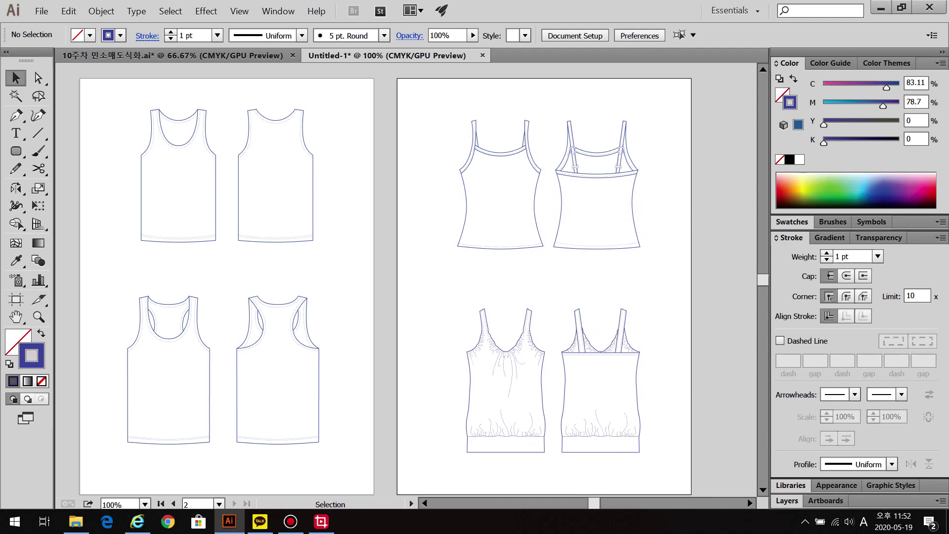
On the shirring camisole's back view, lower the left strap's left edge endpoint to meet the bodice's top line, using Direct Selection
key("ctrl+plus")
scroll(405, 277, "down", 5)
key("ctrl+plus")
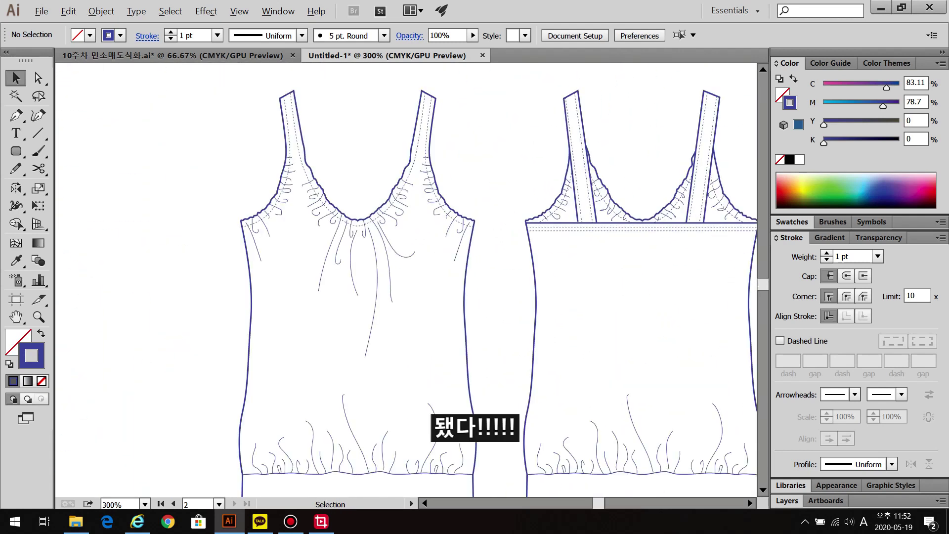
key("ctrl+plus")
key("ctrl+plus")
key("ctrl+plus")
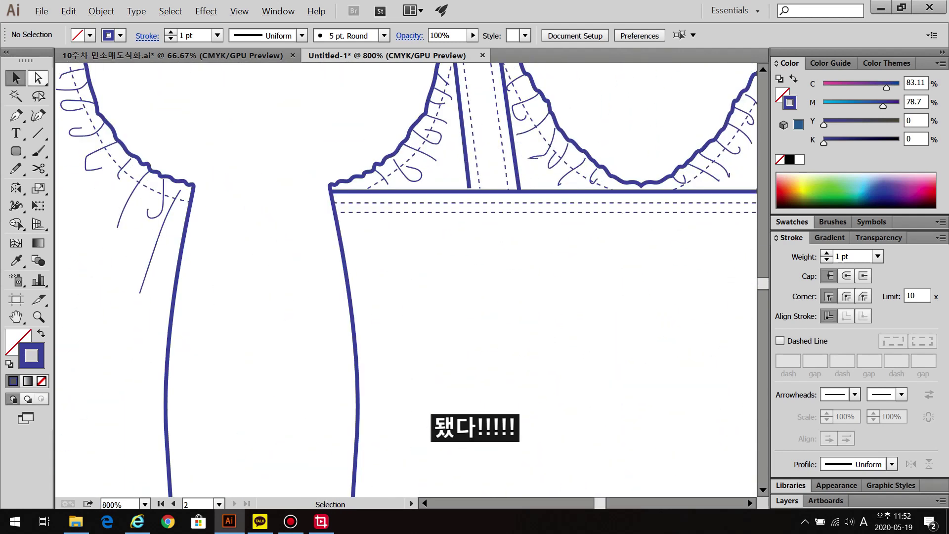
key("a")
left_click_drag(468, 188, 469, 192)
left_click(474, 247)
key("ctrl+minus")
key("ctrl+minus")
key("ctrl+minus")
key("ctrl+minus")
key("ctrl+minus")
key("ctrl+minus")
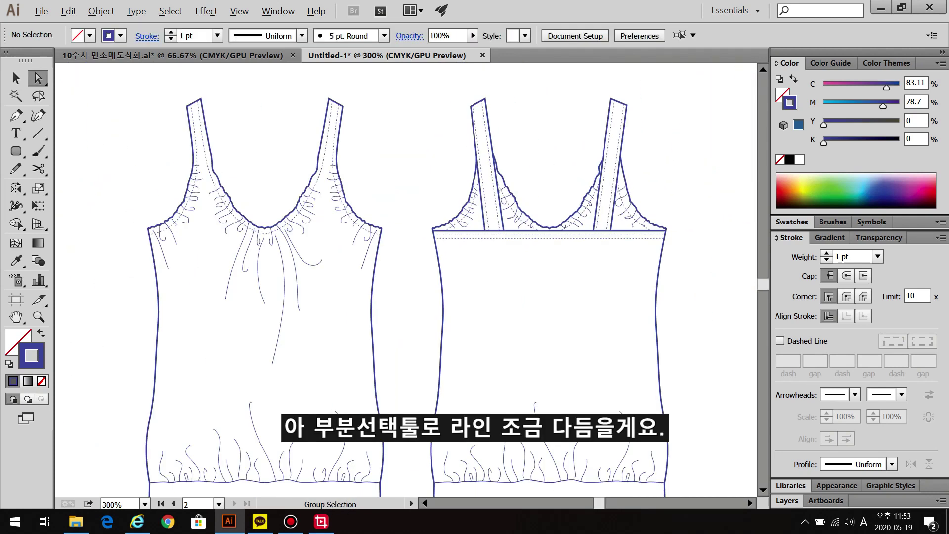
scroll(408, 280, "up", 2)
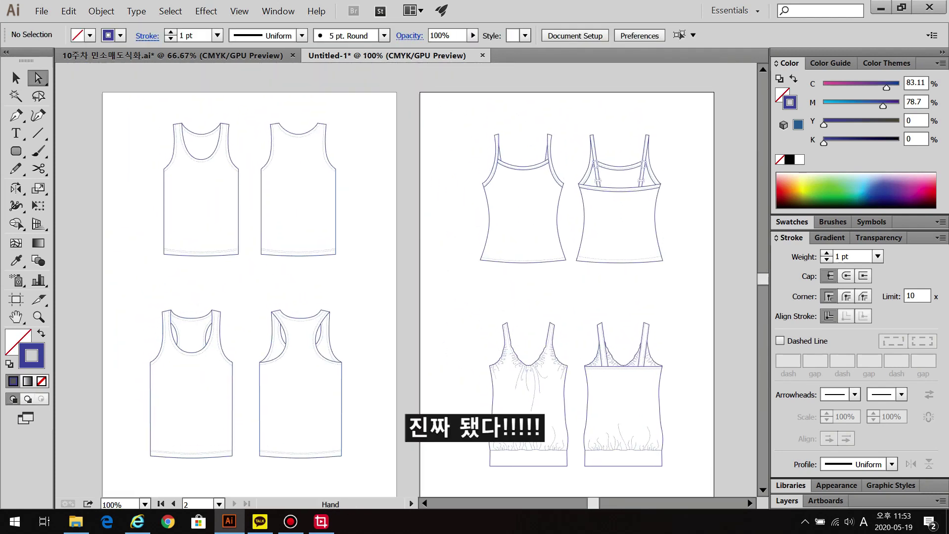
left_click(411, 273)
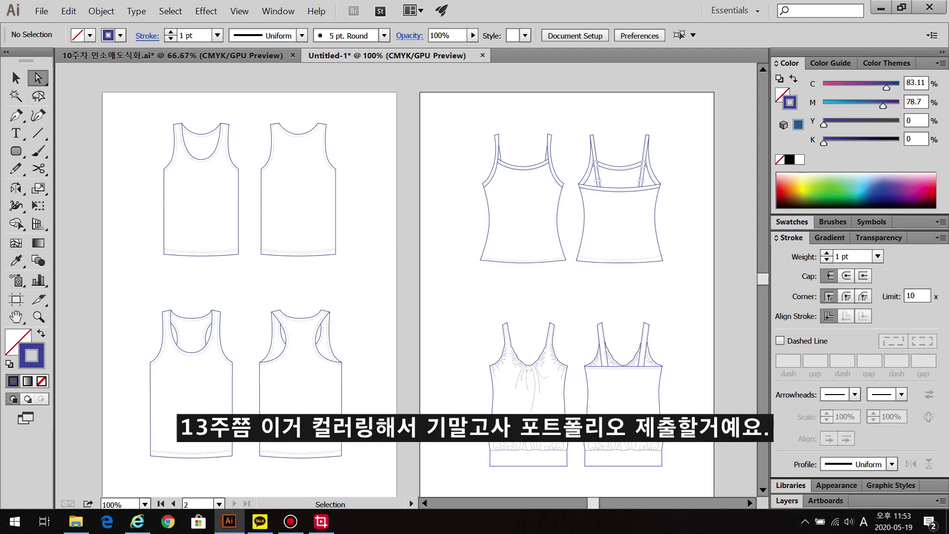
left_click(363, 211)
left_click(365, 212)
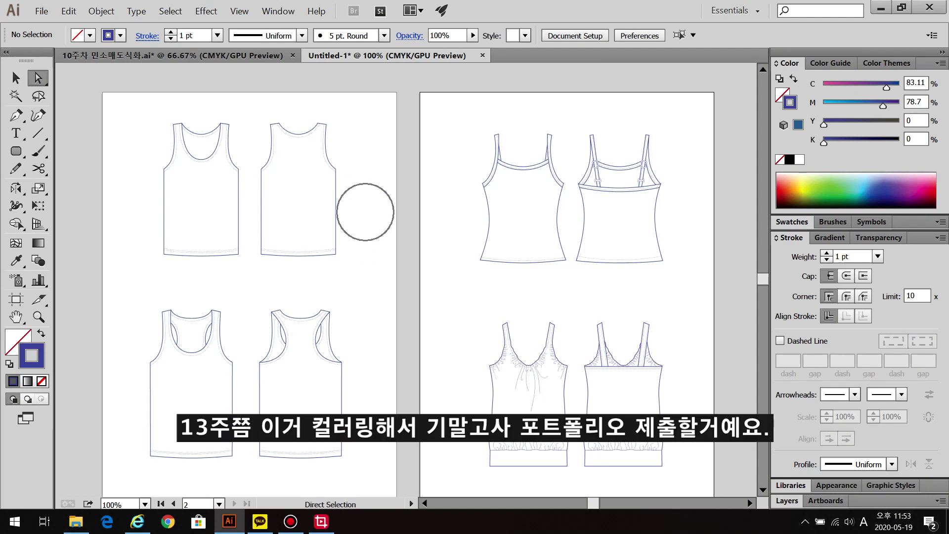
scroll(364, 211, "down", 1)
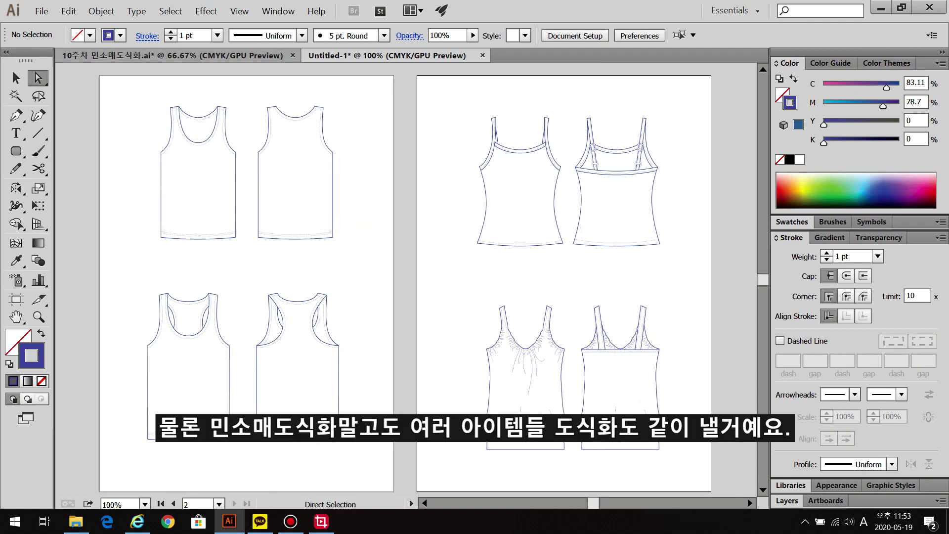
Start saving the document to the Desktop under the name "10주차 도식화 과제 (민소매) - 기말고사 평가물 (14주차때 필요함)"
left_click(42, 11)
key("Up")
key("Up")
key("Up")
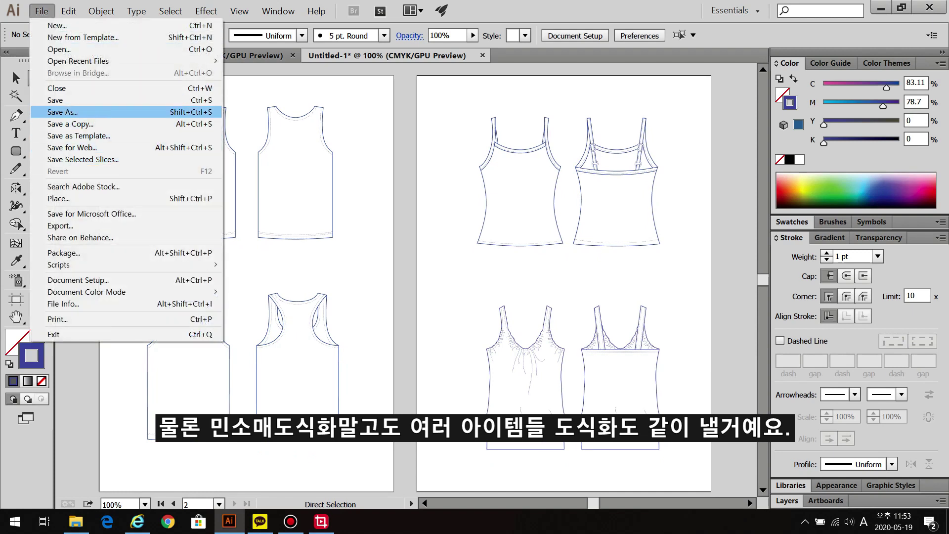
key("Return")
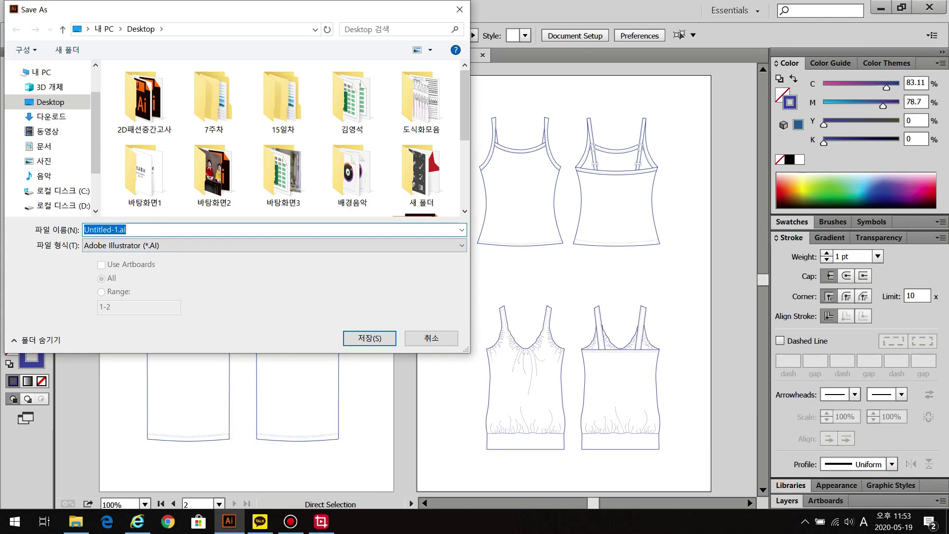
type("10w")
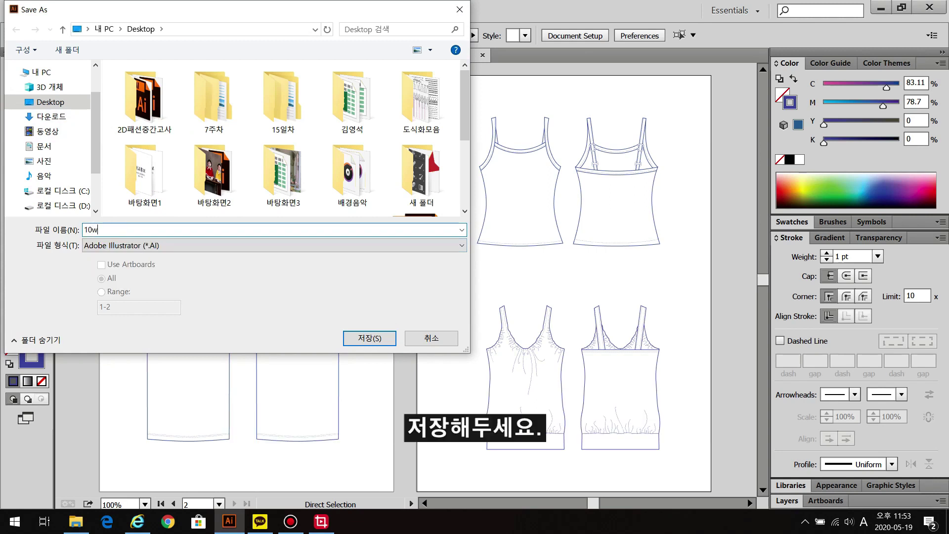
key("Hangul")
type("ㅈㅜ차 ")
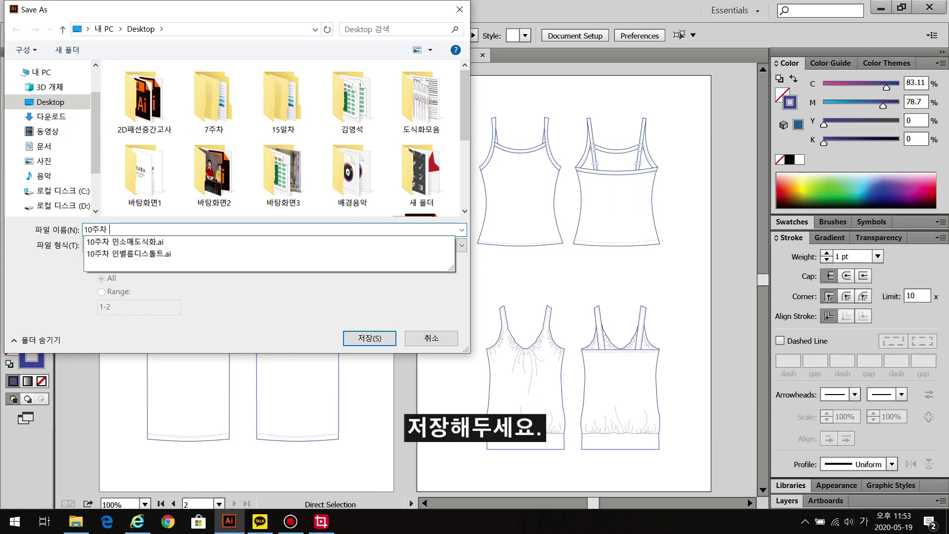
type("도식")
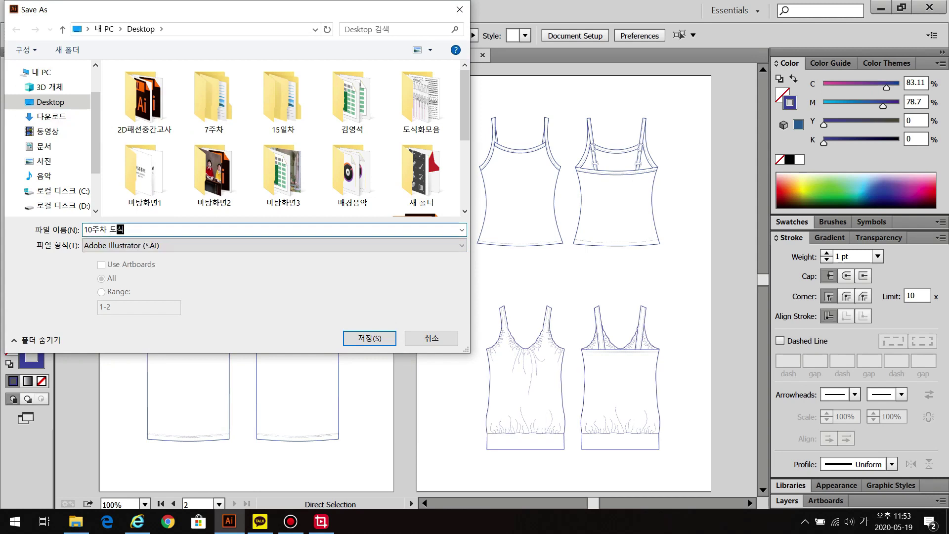
type("화 과제 (민소매) - 기말고사 평가")
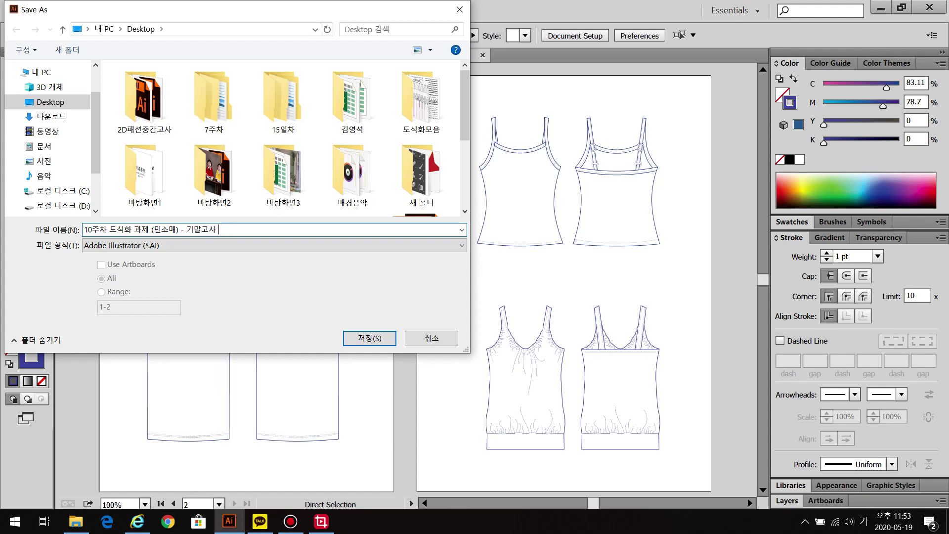
type("물")
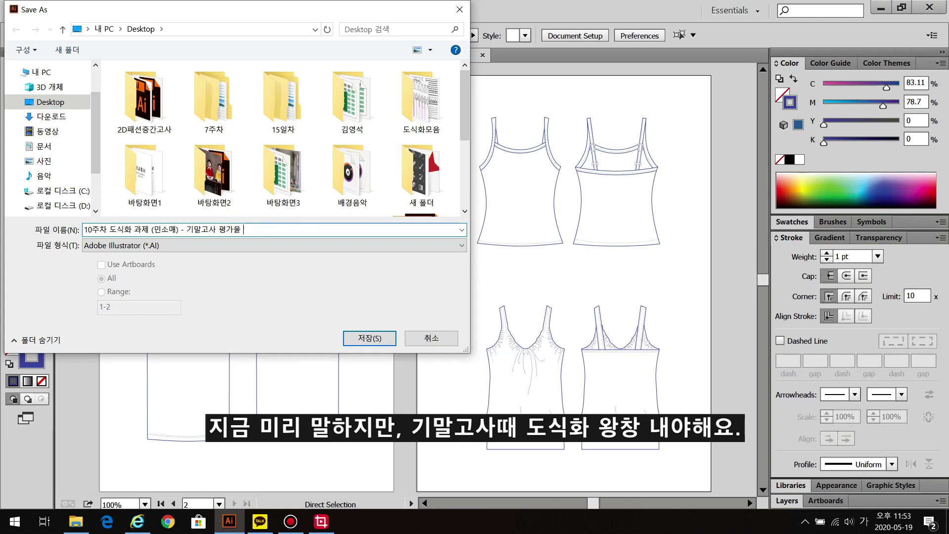
type(" )")
key("BackSpace")
type("(")
type("14주")
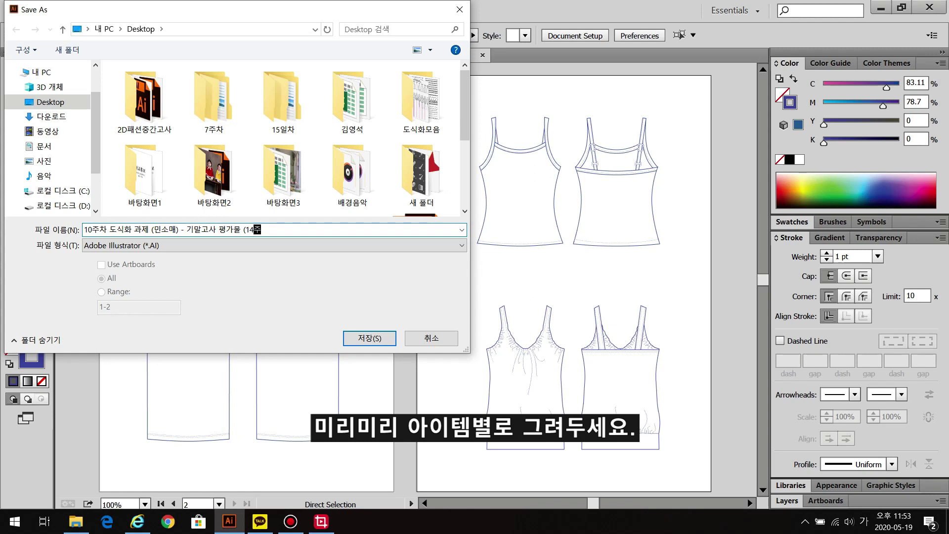
type("차때 필요함)")
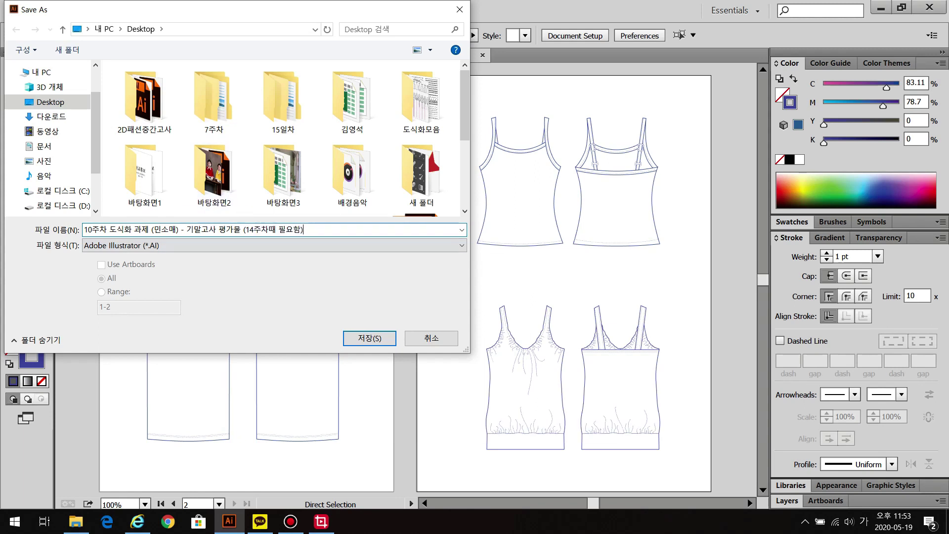
Shorten the file name to "10주차 도식화 과제 (민소매)" and save it as an Adobe Illustrator file in Illustrator CC version
key("Tab")
left_click_drag(303, 230, 179, 230)
key("BackSpace")
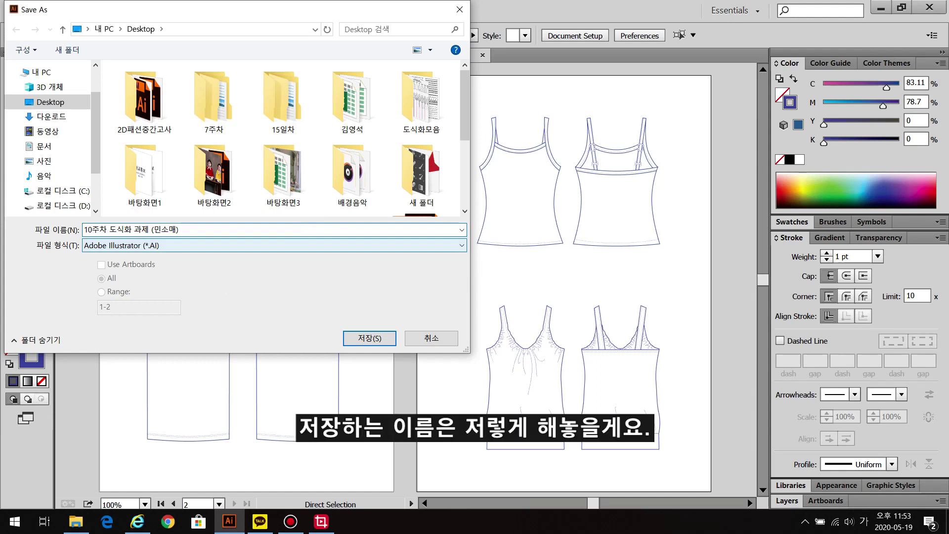
left_click(369, 338)
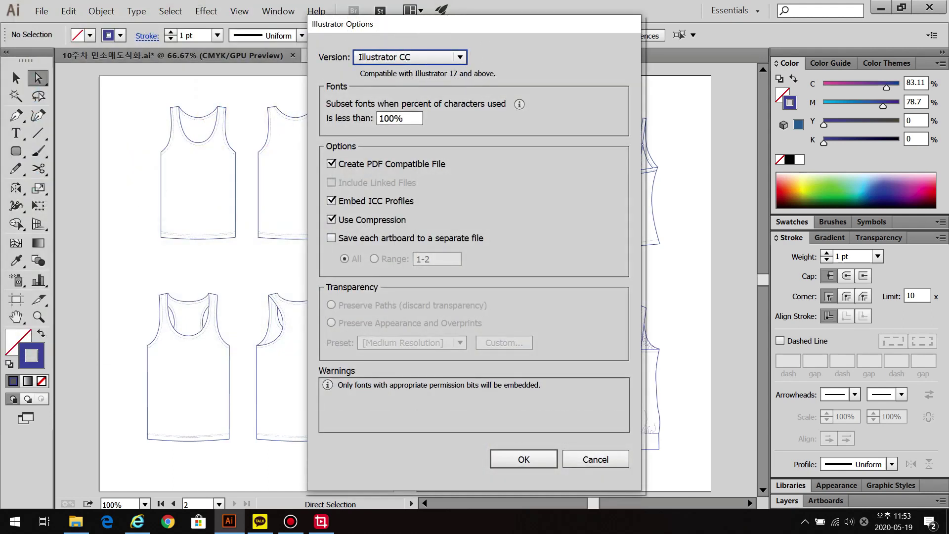
left_click(523, 458)
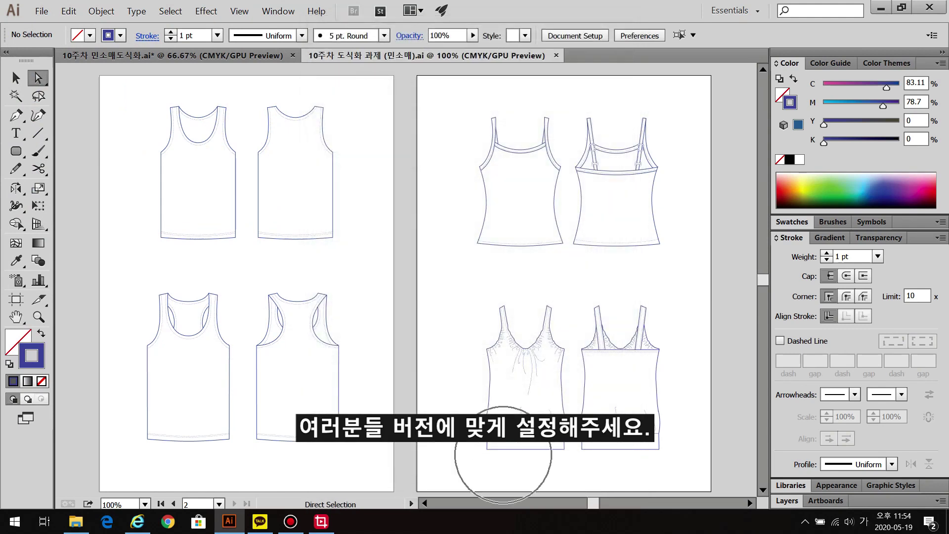